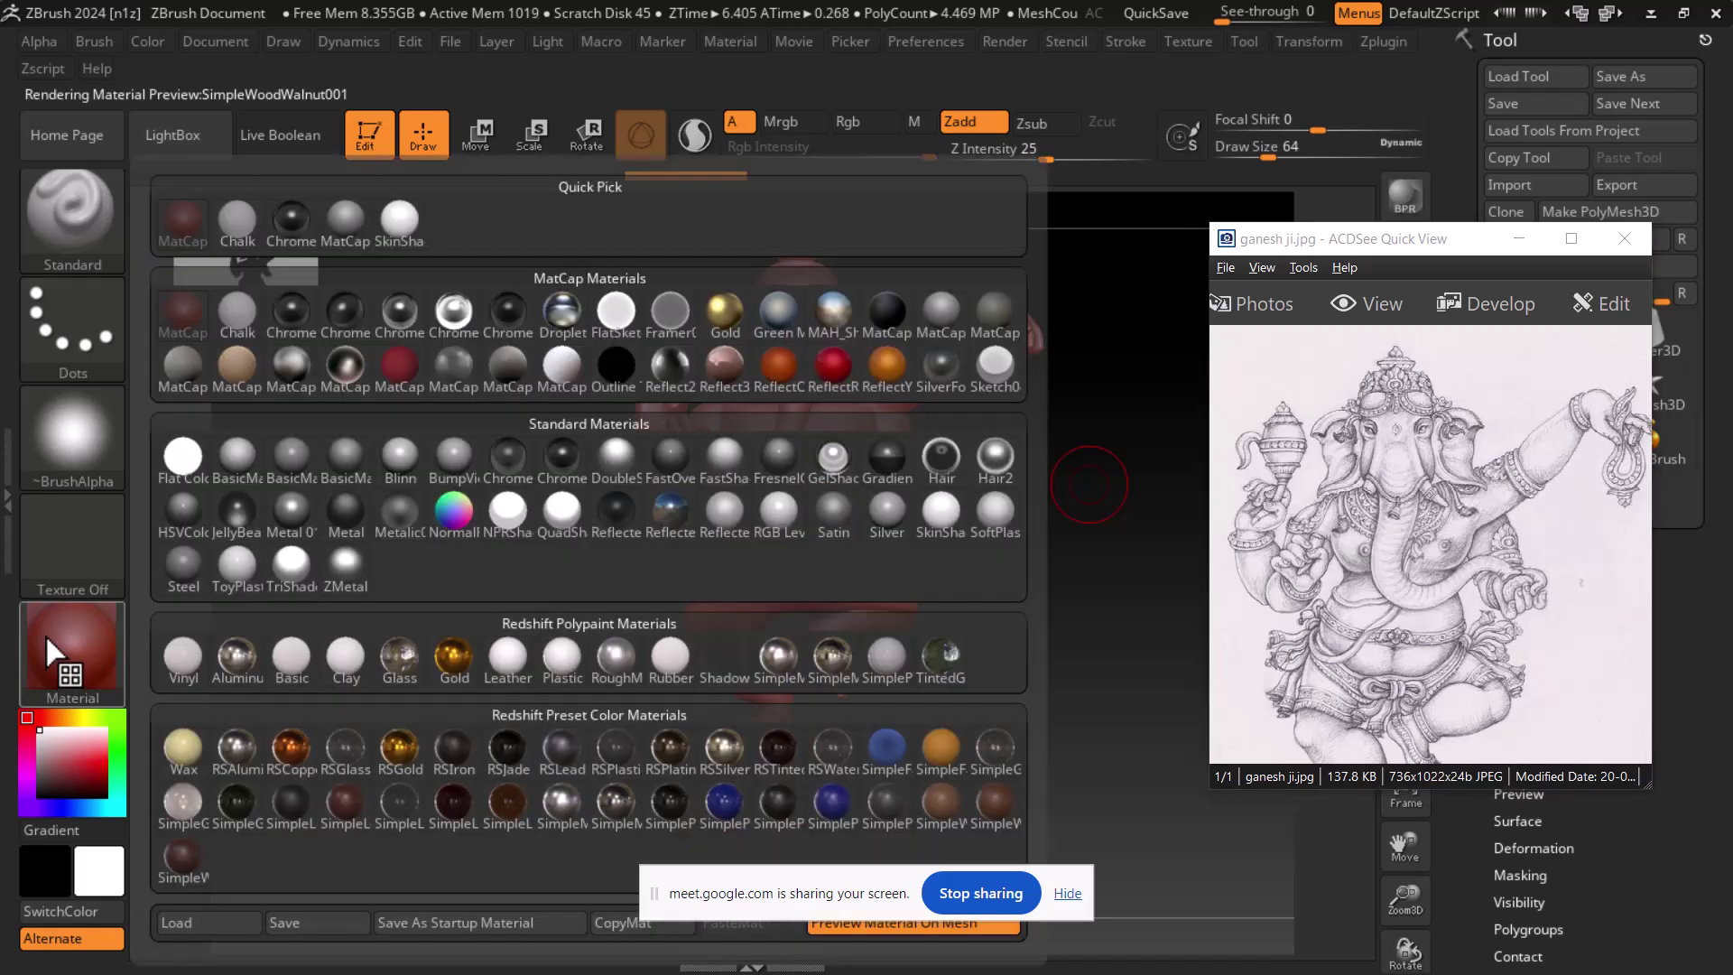
- Assign BasicMaterial as the display material of the whole Ganesha model
{"action": "left_click", "coordinate": [237, 458]}
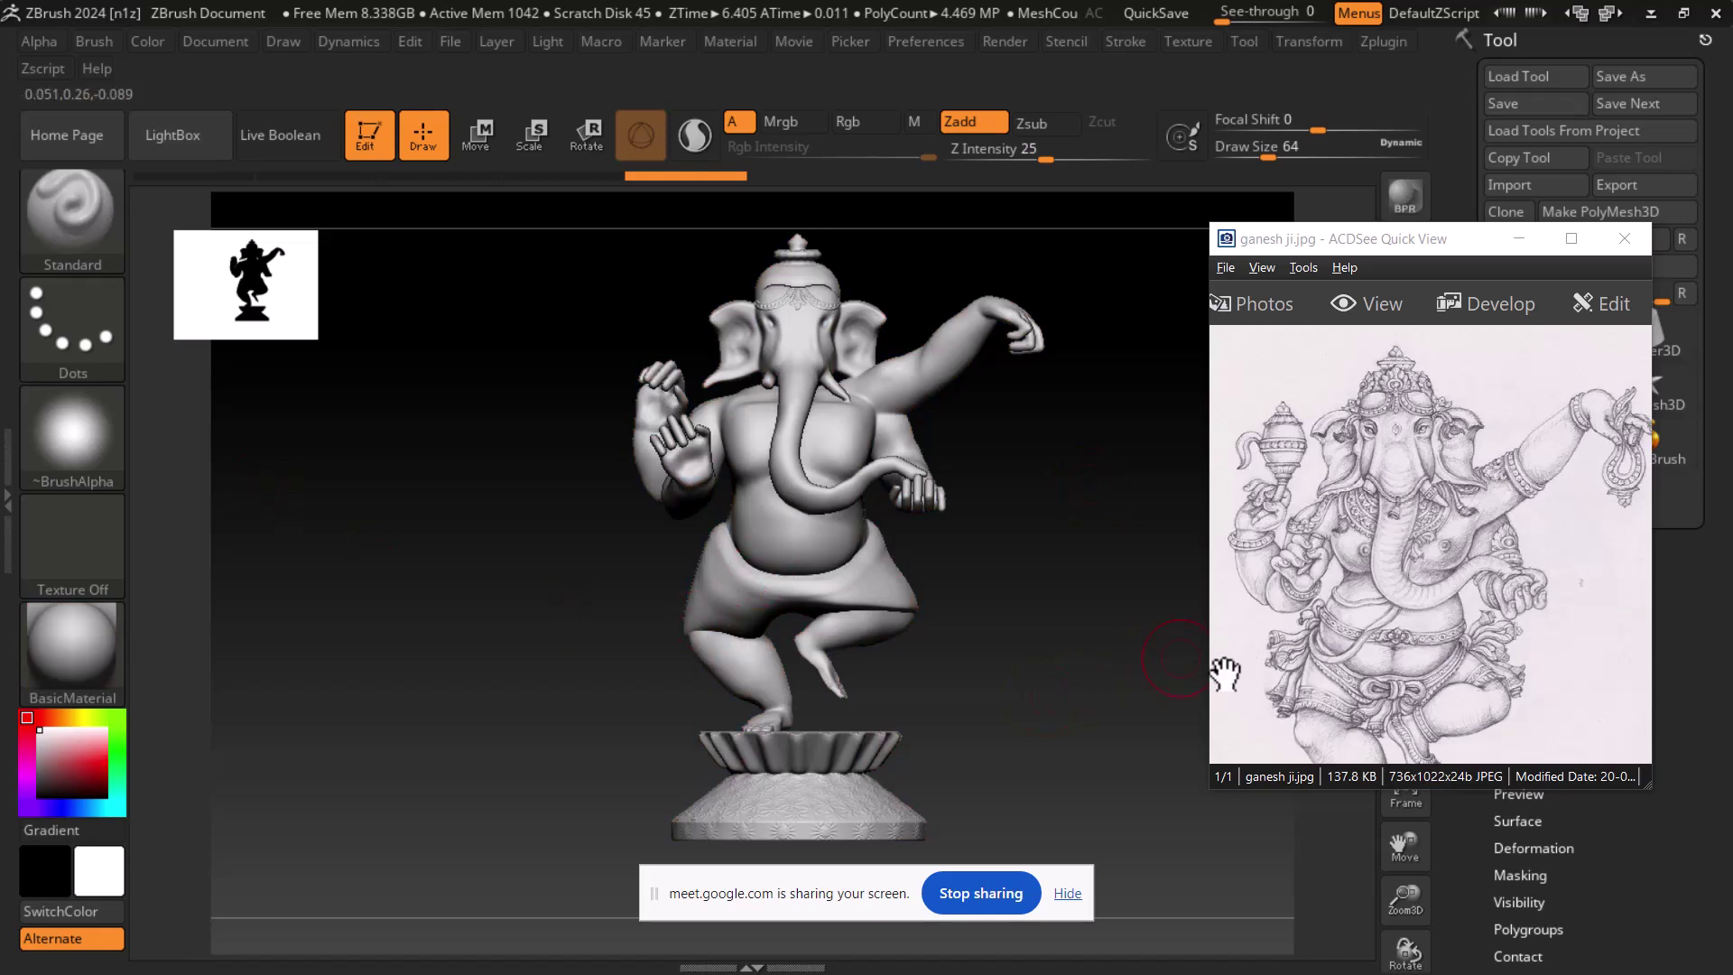
{"action": "left_click_drag", "start_coordinate": [1101, 547], "coordinate": [1135, 799], "text": "alt"}
{"action": "left_click_drag", "start_coordinate": [1183, 646], "coordinate": [1200, 696], "text": "alt"}
{"action": "scroll", "coordinate": [1553, 533], "scroll_direction": "up", "scroll_amount": 4}
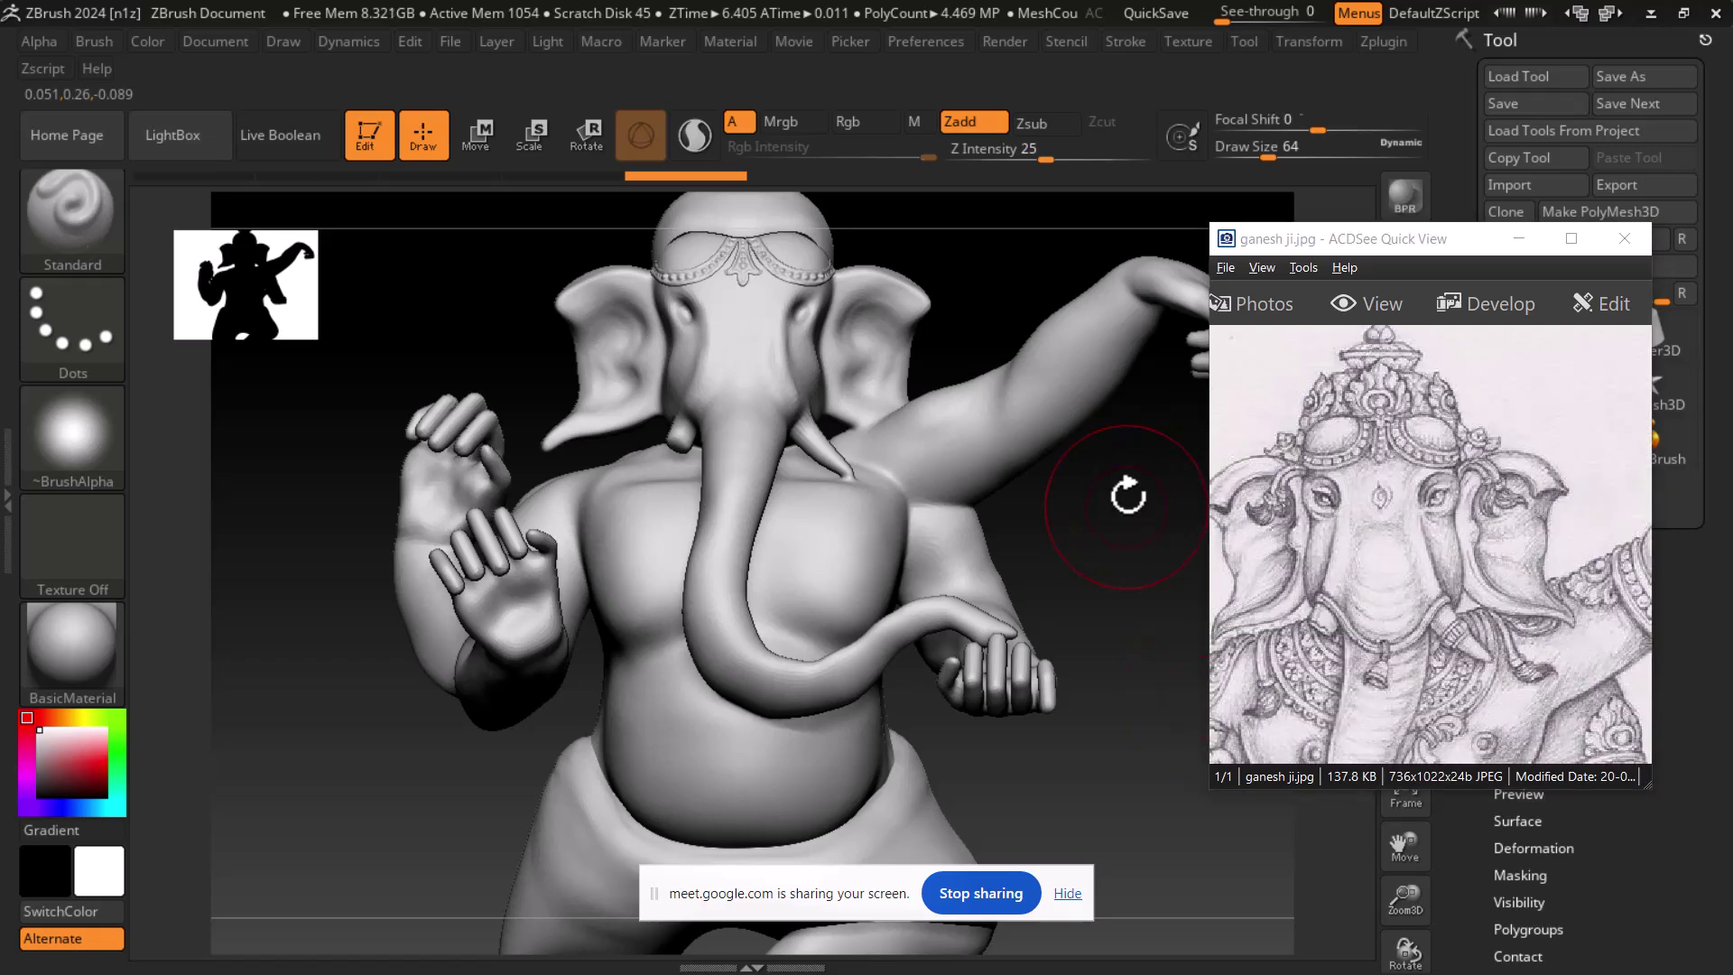
{"action": "left_click_drag", "start_coordinate": [1149, 515], "coordinate": [1151, 785], "text": "alt"}
{"action": "left_click_drag", "start_coordinate": [1499, 659], "coordinate": [1474, 603]}
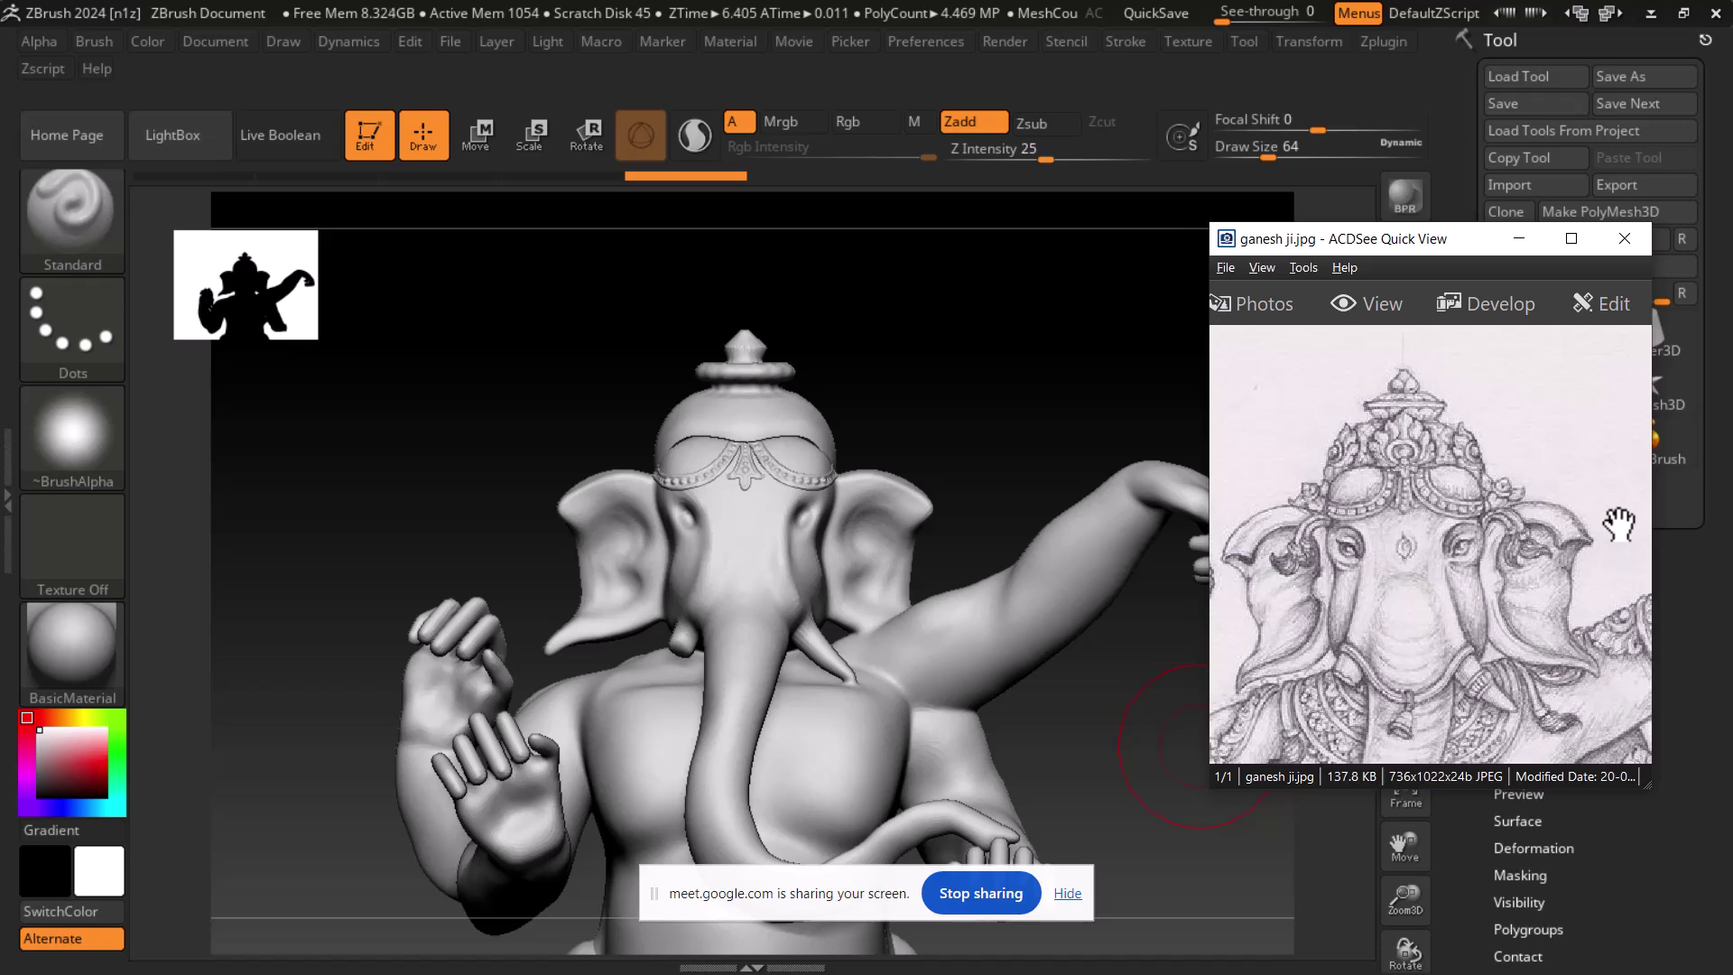
- Move the ganesh ji.jpg reference window off the canvas and turn on local symmetry for the model
{"action": "key", "text": "alt+Tab"}
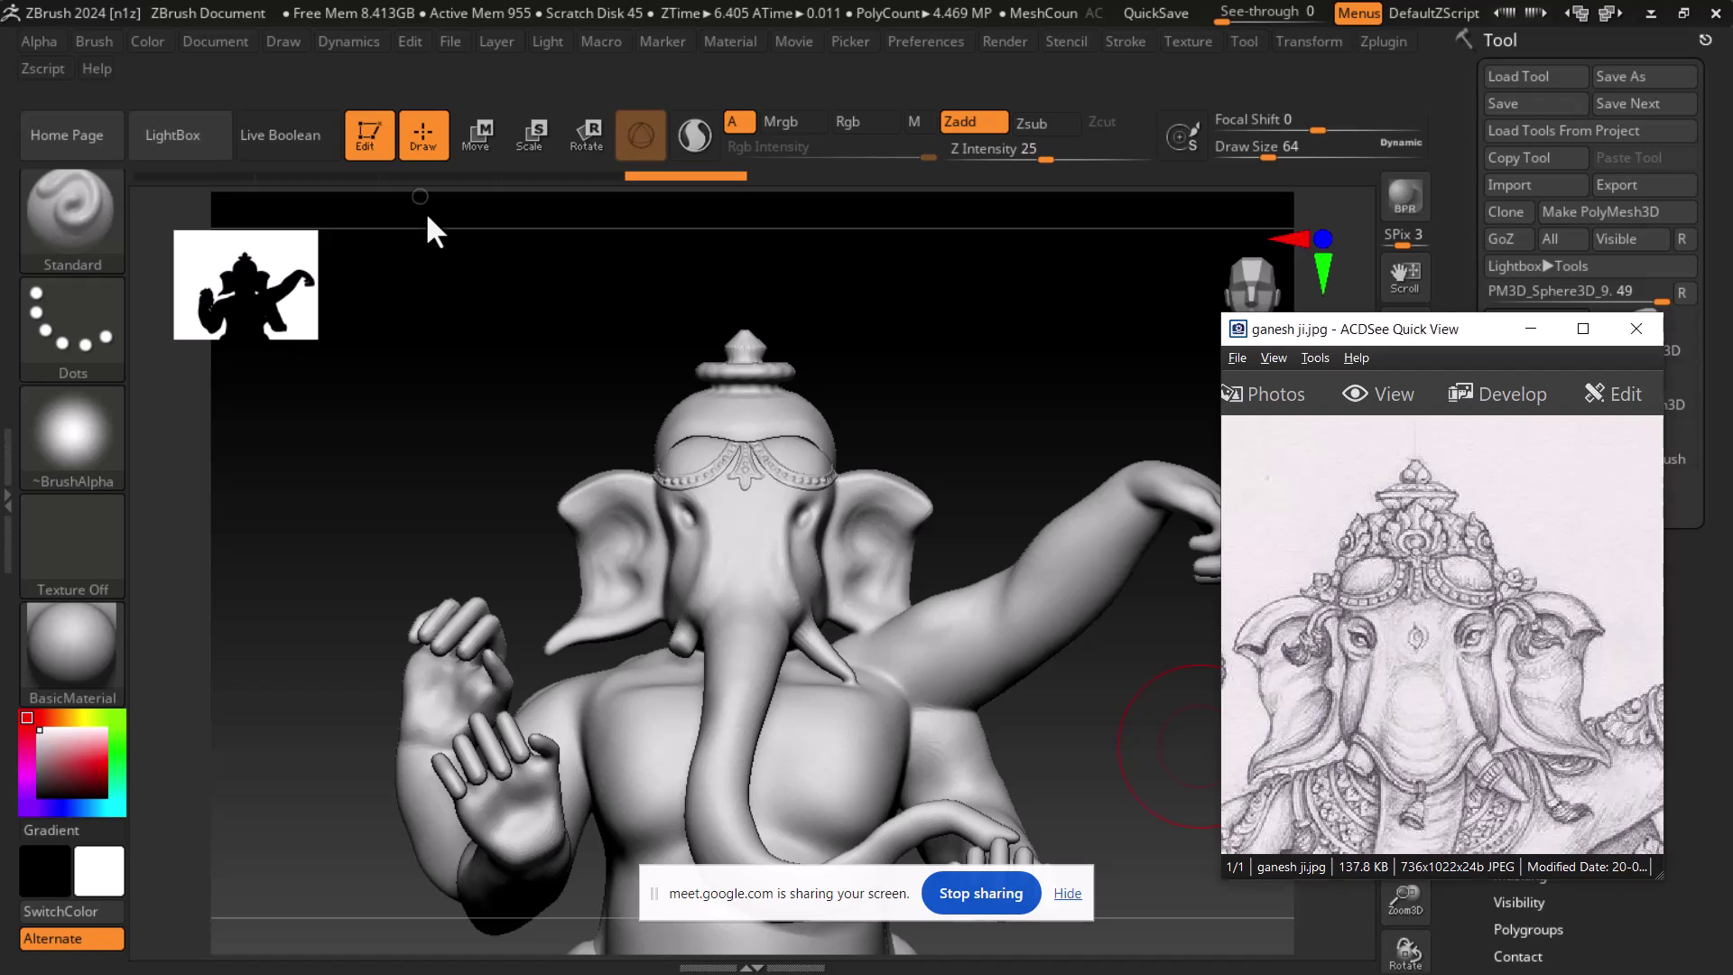
{"action": "right_click_drag", "start_coordinate": [980, 603], "coordinate": [1017, 439]}
{"action": "mouse_move", "coordinate": [1029, 542]}
{"action": "right_mouse_down", "text": "alt"}
{"action": "mouse_move", "coordinate": [1033, 383]}
{"action": "mouse_move", "coordinate": [1054, 472]}
{"action": "right_mouse_up", "text": "alt"}
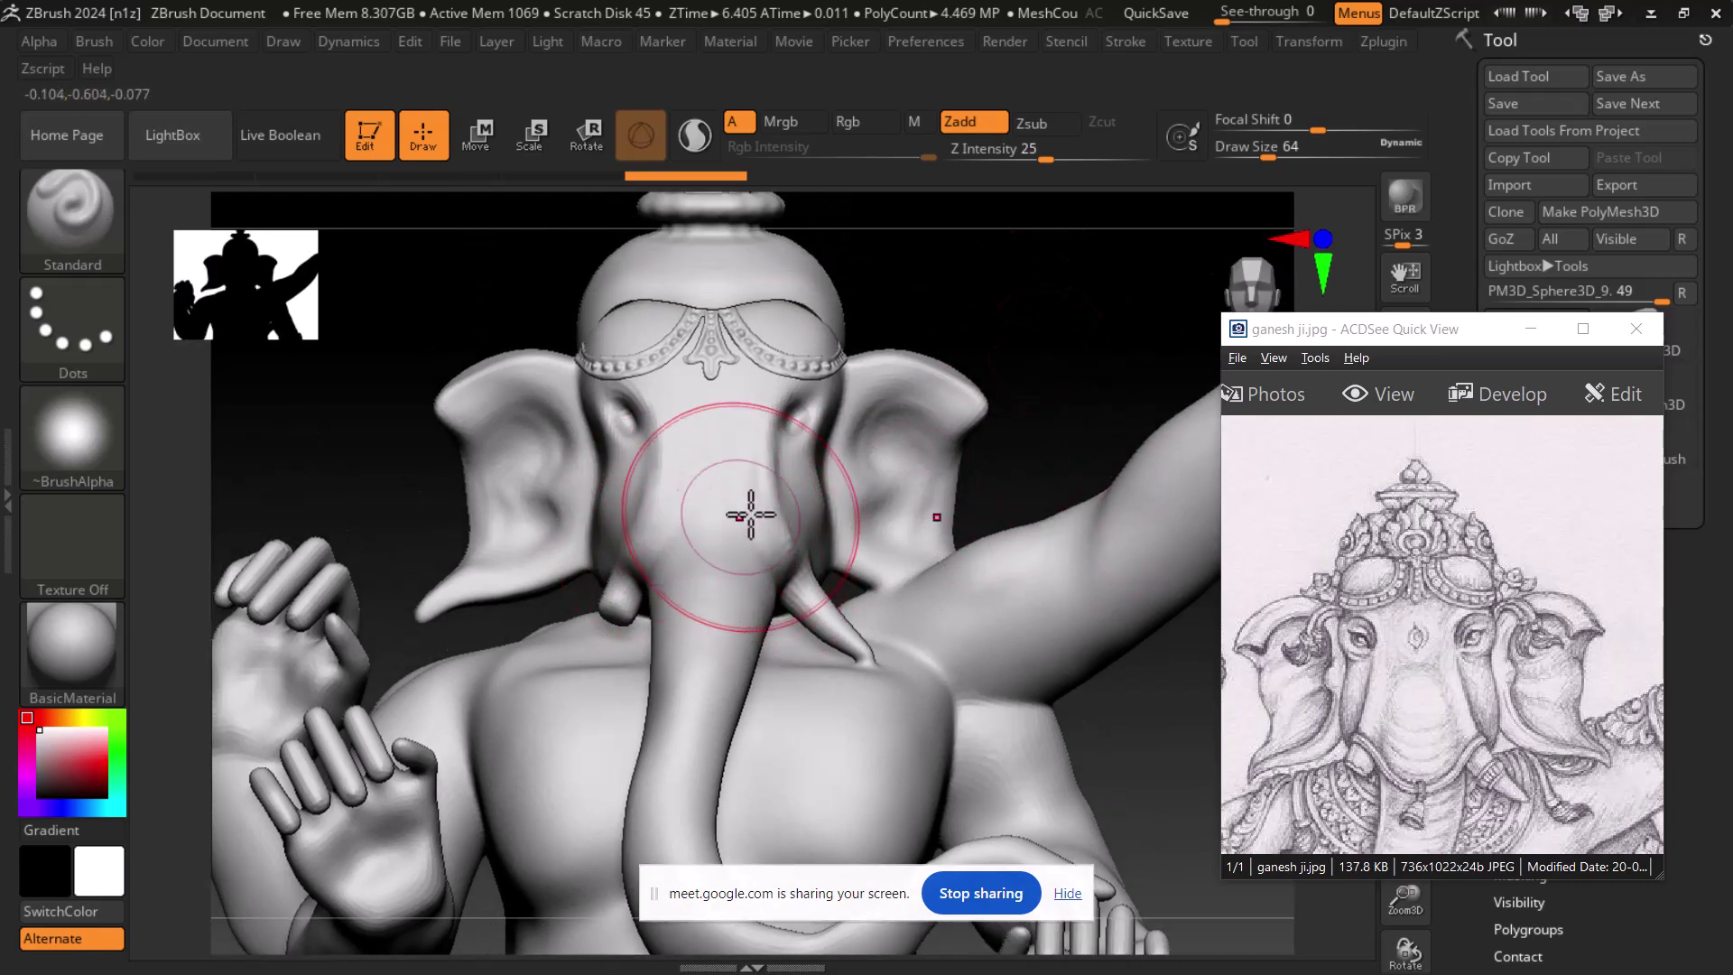
{"action": "key", "text": "shift"}
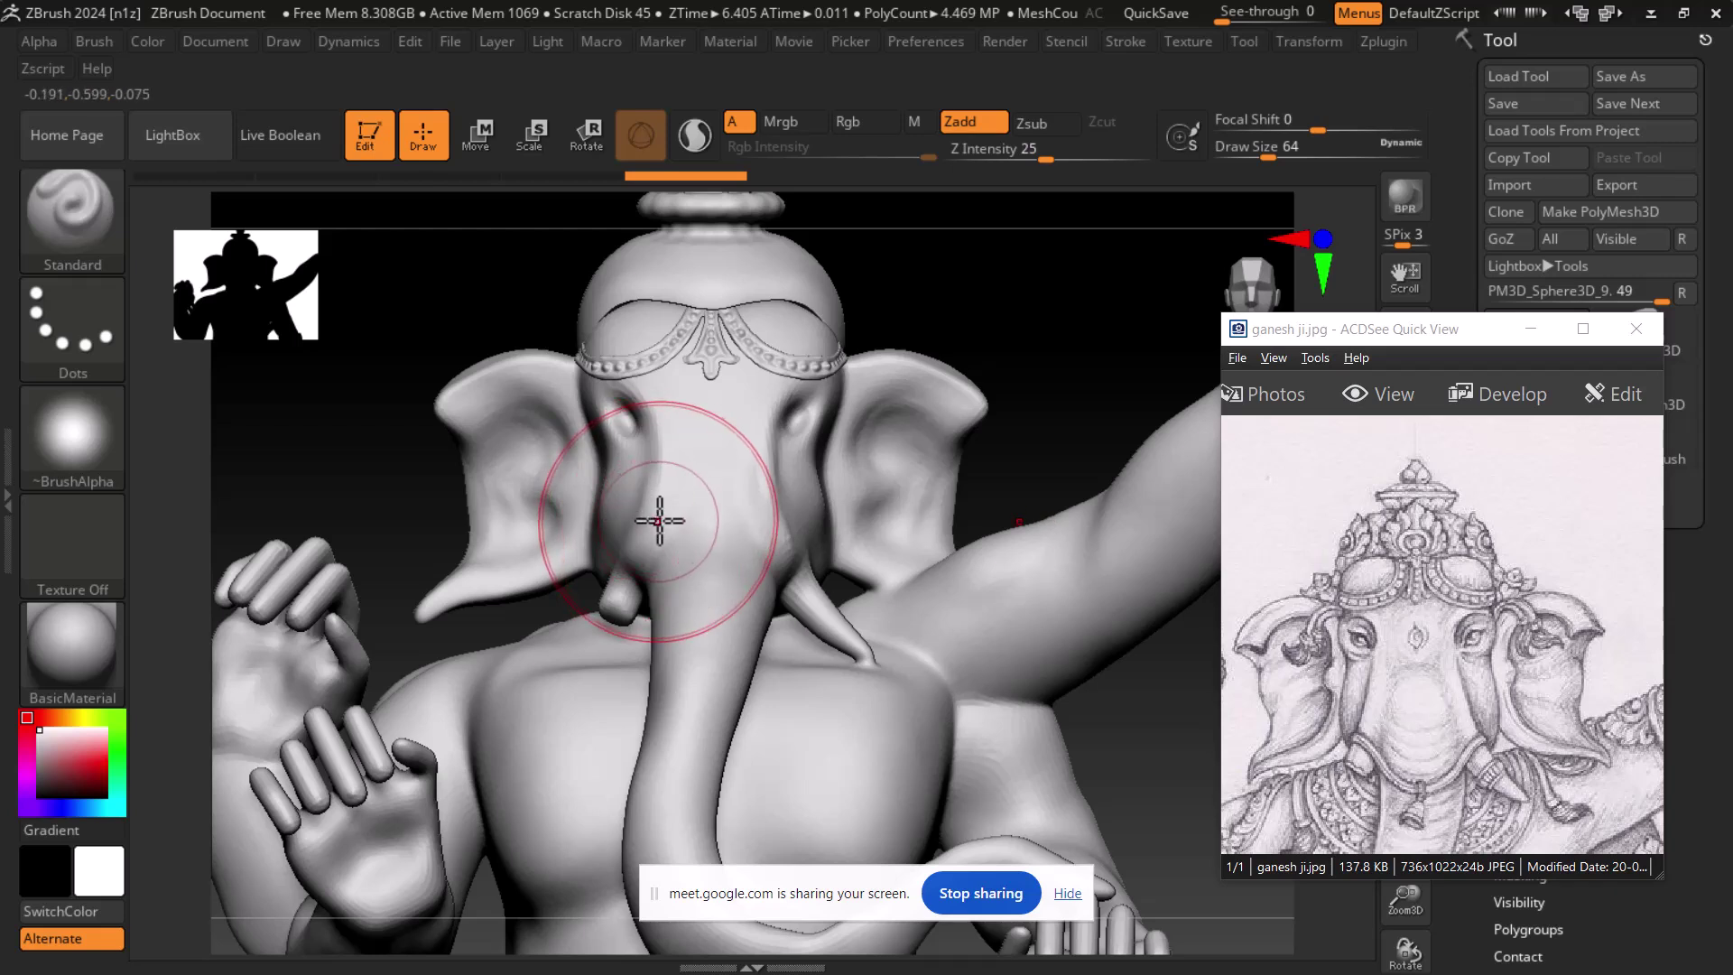
{"action": "mouse_move", "coordinate": [1429, 331]}
{"action": "left_mouse_down"}
{"action": "mouse_move", "coordinate": [1584, 494]}
{"action": "mouse_move", "coordinate": [1575, 438]}
{"action": "left_mouse_up"}
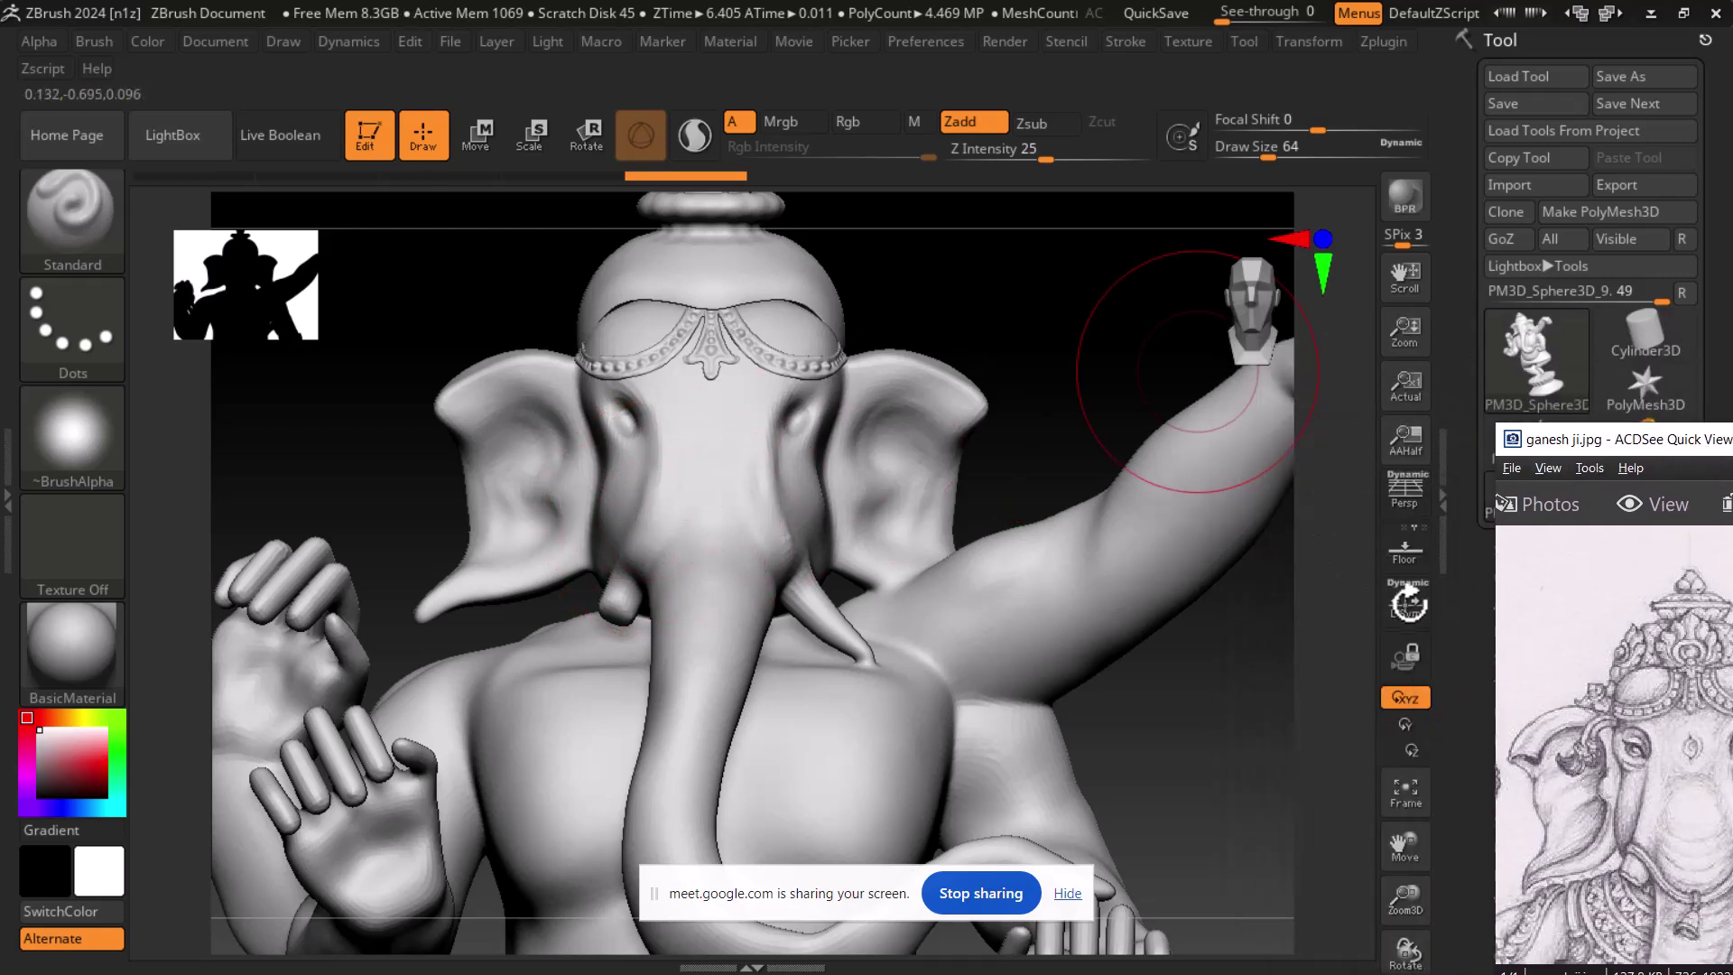
{"action": "left_click", "coordinate": [1406, 603]}
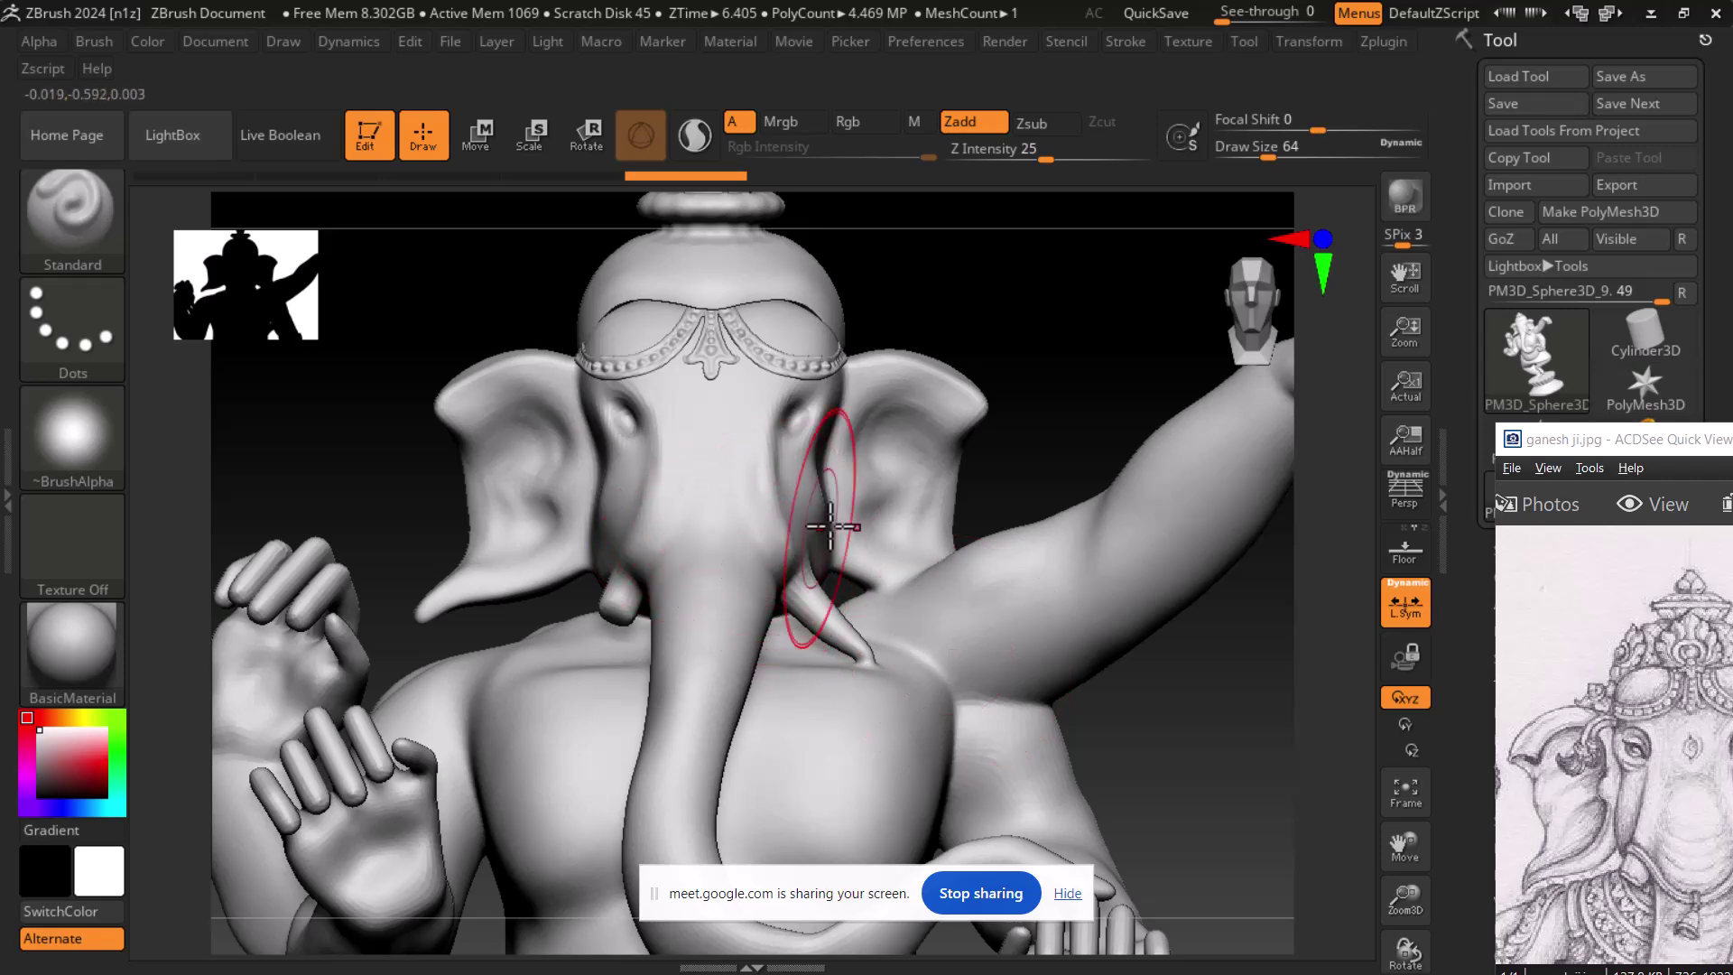
- Reposition the reference drawing window clear of the tool settings and expand the model's subtool list
{"action": "left_click_drag", "start_coordinate": [1192, 685], "coordinate": [1191, 487], "text": "alt"}
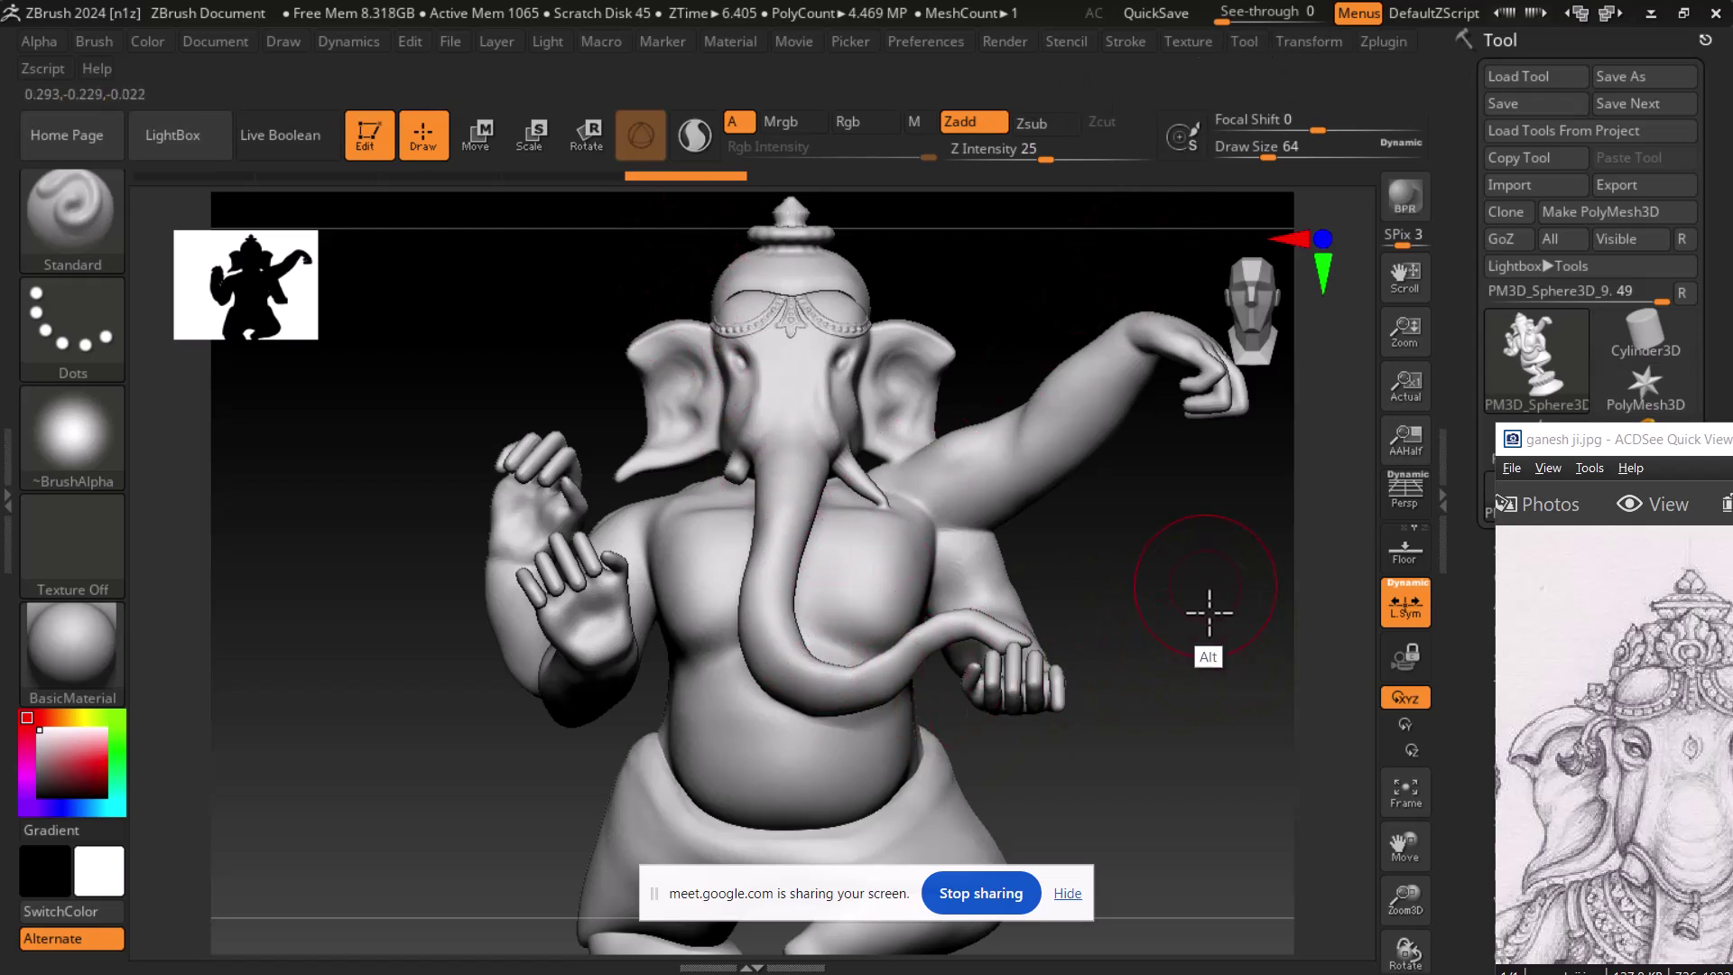
{"action": "left_click_drag", "start_coordinate": [1211, 592], "coordinate": [1195, 665], "text": "alt"}
{"action": "left_click_drag", "start_coordinate": [1585, 447], "coordinate": [85, 375]}
{"action": "left_click_drag", "start_coordinate": [262, 384], "coordinate": [103, 296]}
{"action": "left_click_drag", "start_coordinate": [1190, 582], "coordinate": [1201, 422], "text": "alt"}
{"action": "left_click", "coordinate": [1518, 550]}
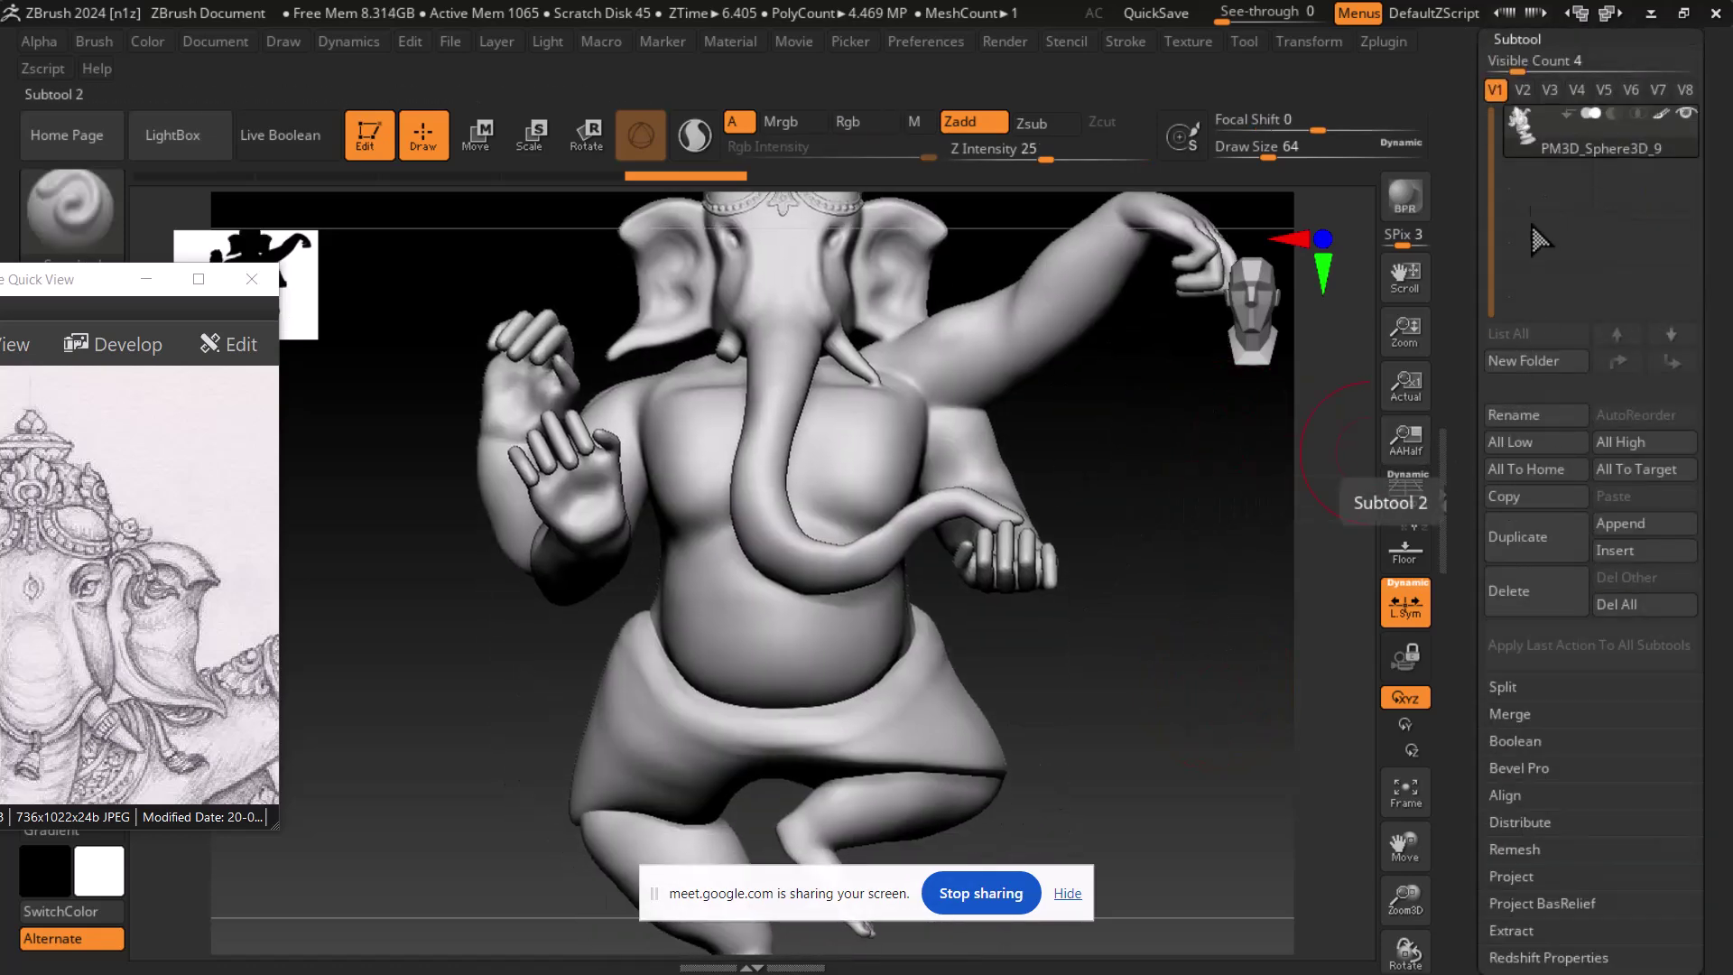
- Display the polyframe and give each disconnected piece of the Ganesha mesh its own polygroup with Auto Groups
{"action": "mouse_move", "coordinate": [1230, 599]}
{"action": "left_mouse_down"}
{"action": "mouse_move", "coordinate": [1180, 530]}
{"action": "mouse_move", "coordinate": [1191, 387]}
{"action": "mouse_move", "coordinate": [1188, 560]}
{"action": "mouse_move", "coordinate": [1168, 495]}
{"action": "mouse_move", "coordinate": [1203, 631]}
{"action": "mouse_move", "coordinate": [1210, 571]}
{"action": "left_mouse_up"}
{"action": "key", "text": "shift+f"}
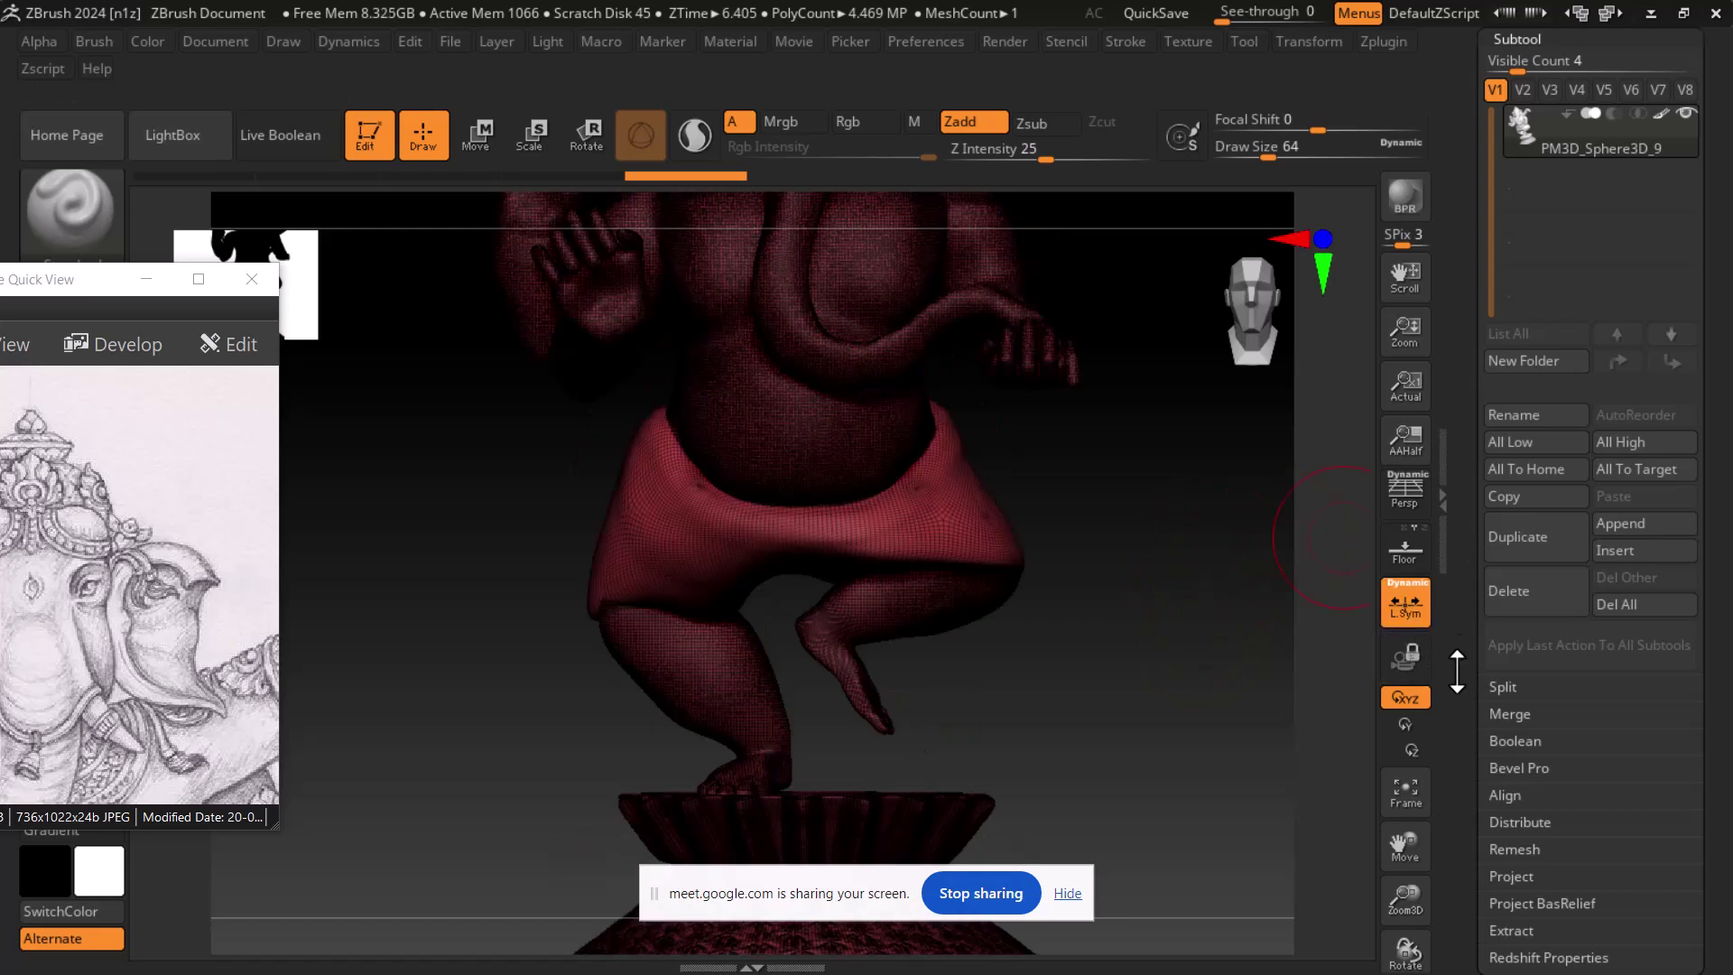
{"action": "left_click_drag", "start_coordinate": [1444, 670], "coordinate": [1445, 506]}
{"action": "left_click_drag", "start_coordinate": [1491, 795], "coordinate": [1501, 652]}
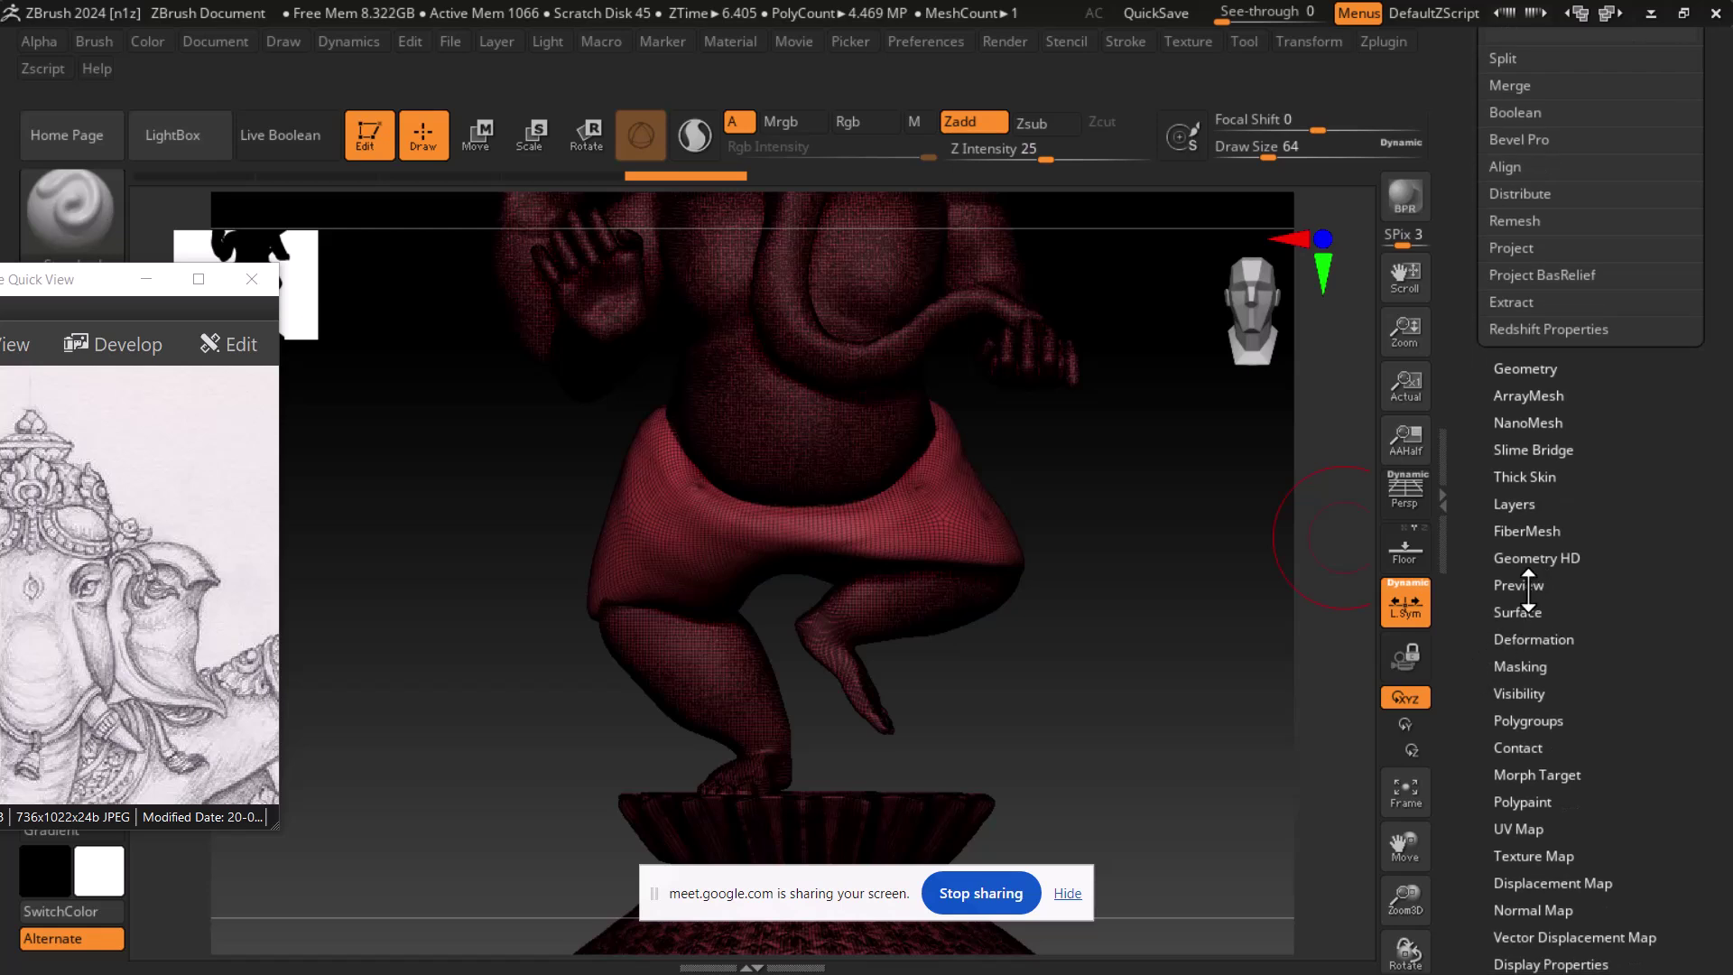
{"action": "left_click", "coordinate": [1542, 726]}
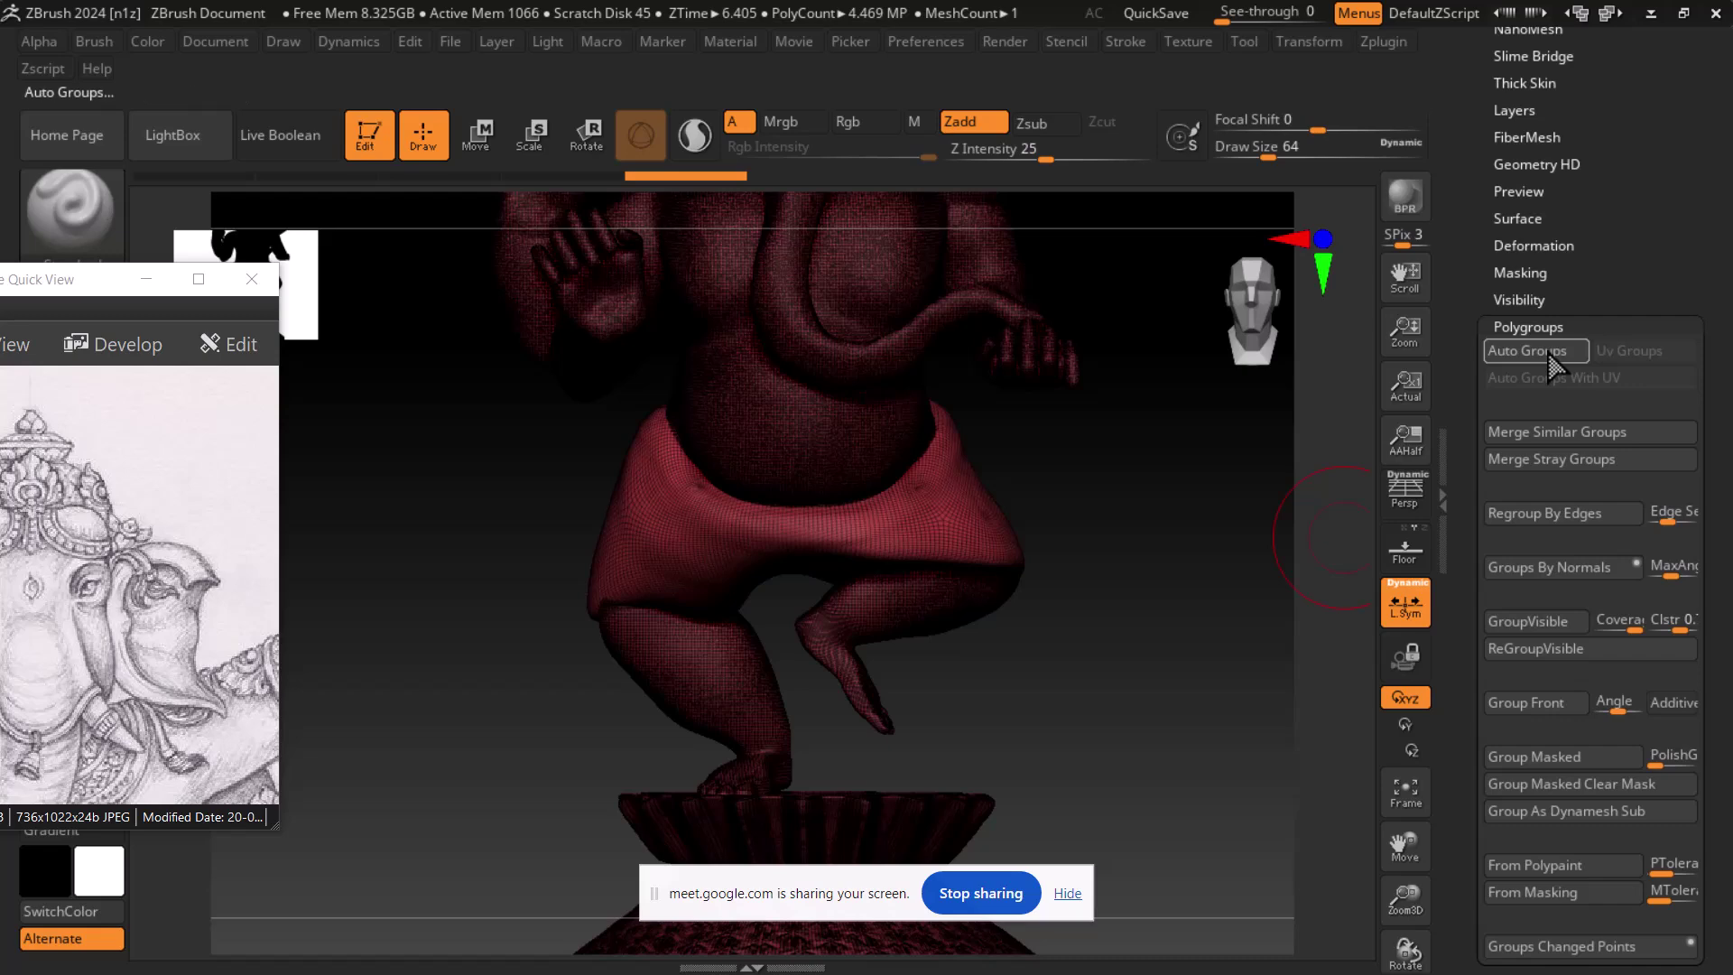
{"action": "left_click", "coordinate": [1528, 351]}
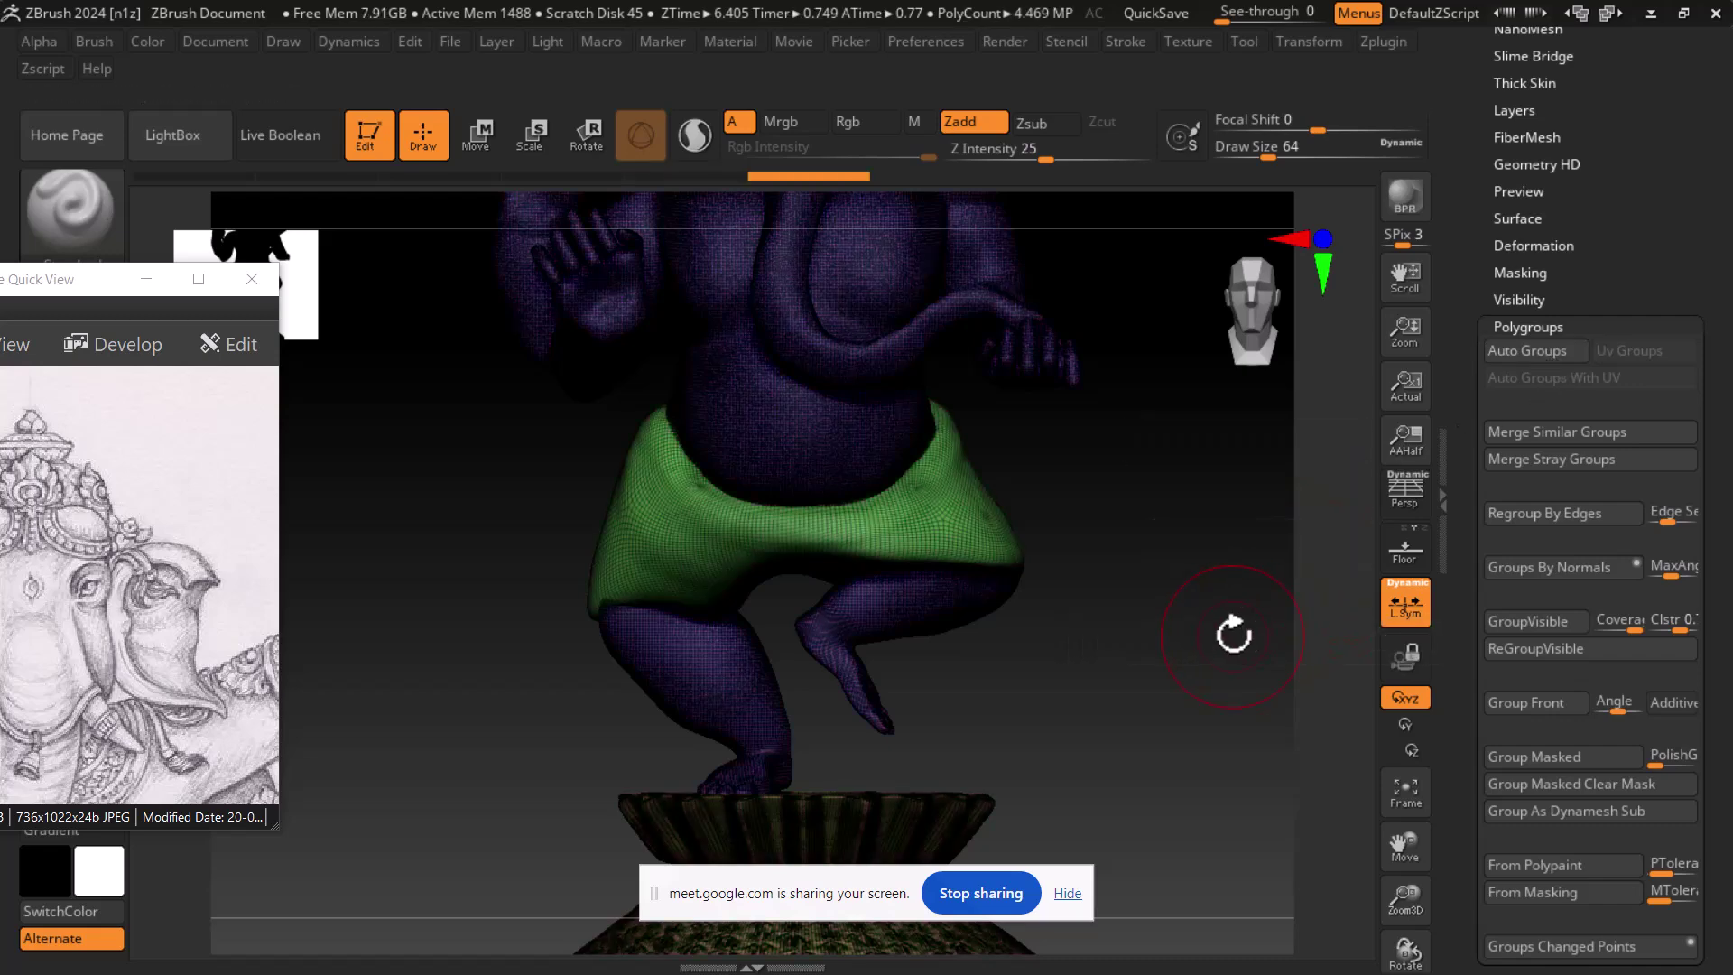
- Split the Ganesha mesh into separate subtools by polygroup with Groups Split and accept the non-undoable operation
{"action": "left_click_drag", "start_coordinate": [1232, 629], "coordinate": [1264, 600], "text": "alt"}
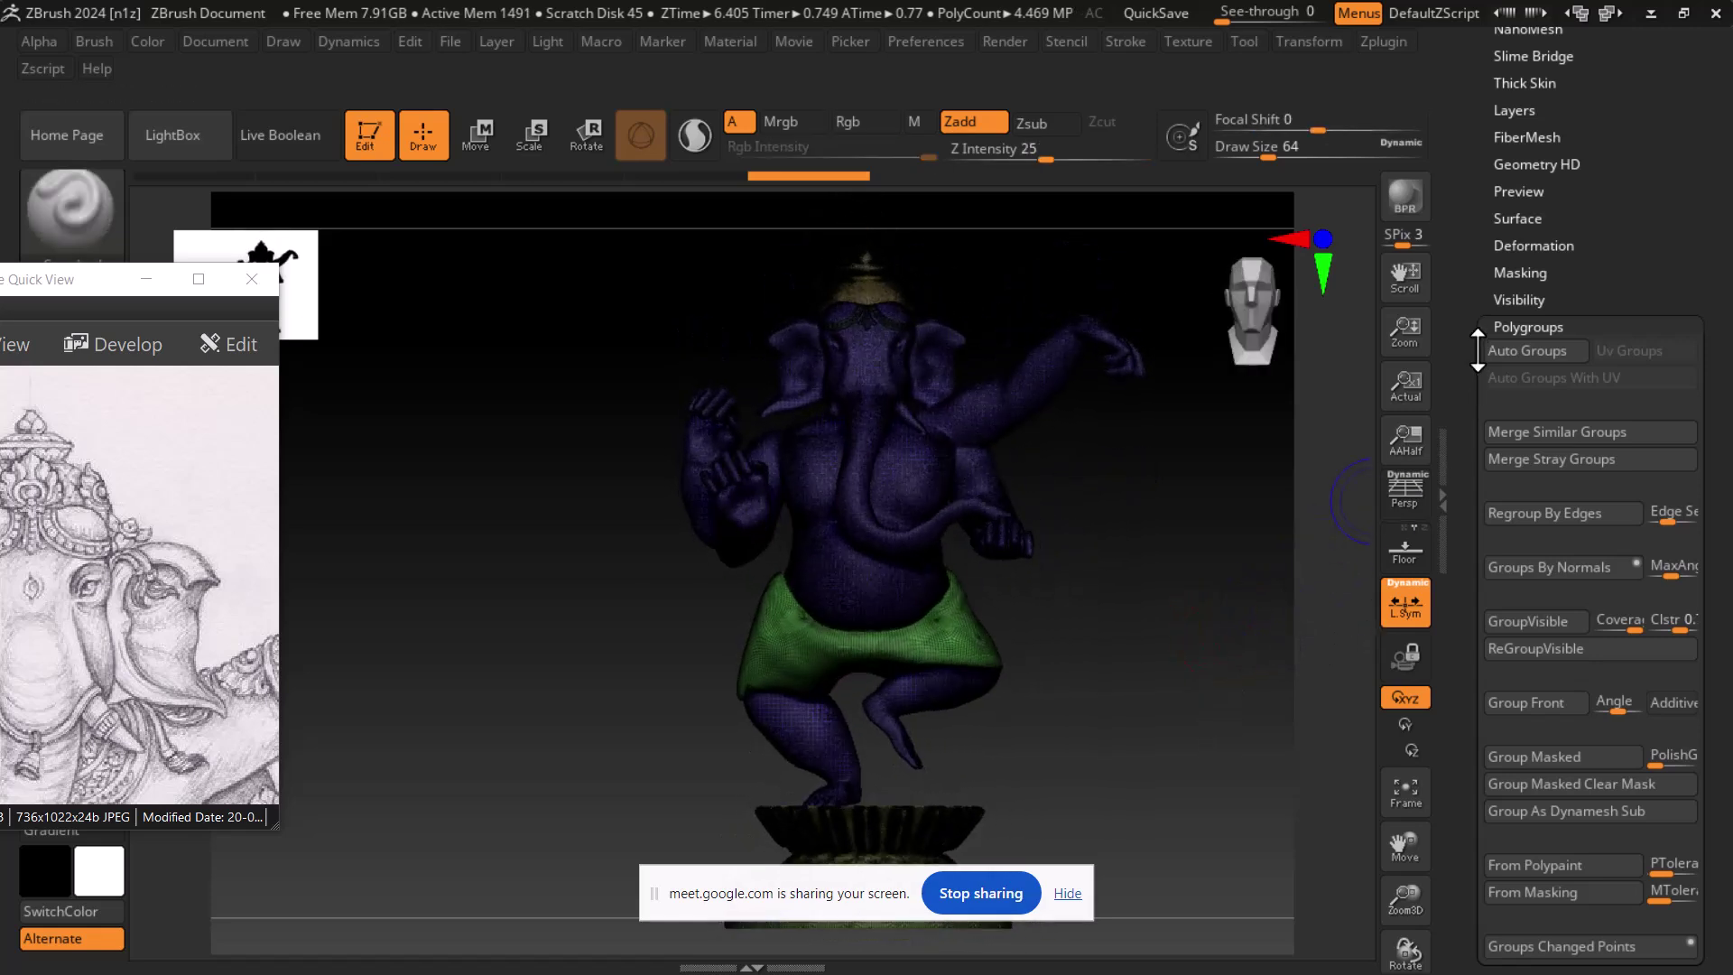
{"action": "scroll", "coordinate": [1473, 416], "scroll_direction": "up", "scroll_amount": 2}
{"action": "scroll", "coordinate": [1472, 415], "scroll_direction": "up", "scroll_amount": 3}
{"action": "left_click", "coordinate": [1517, 263]}
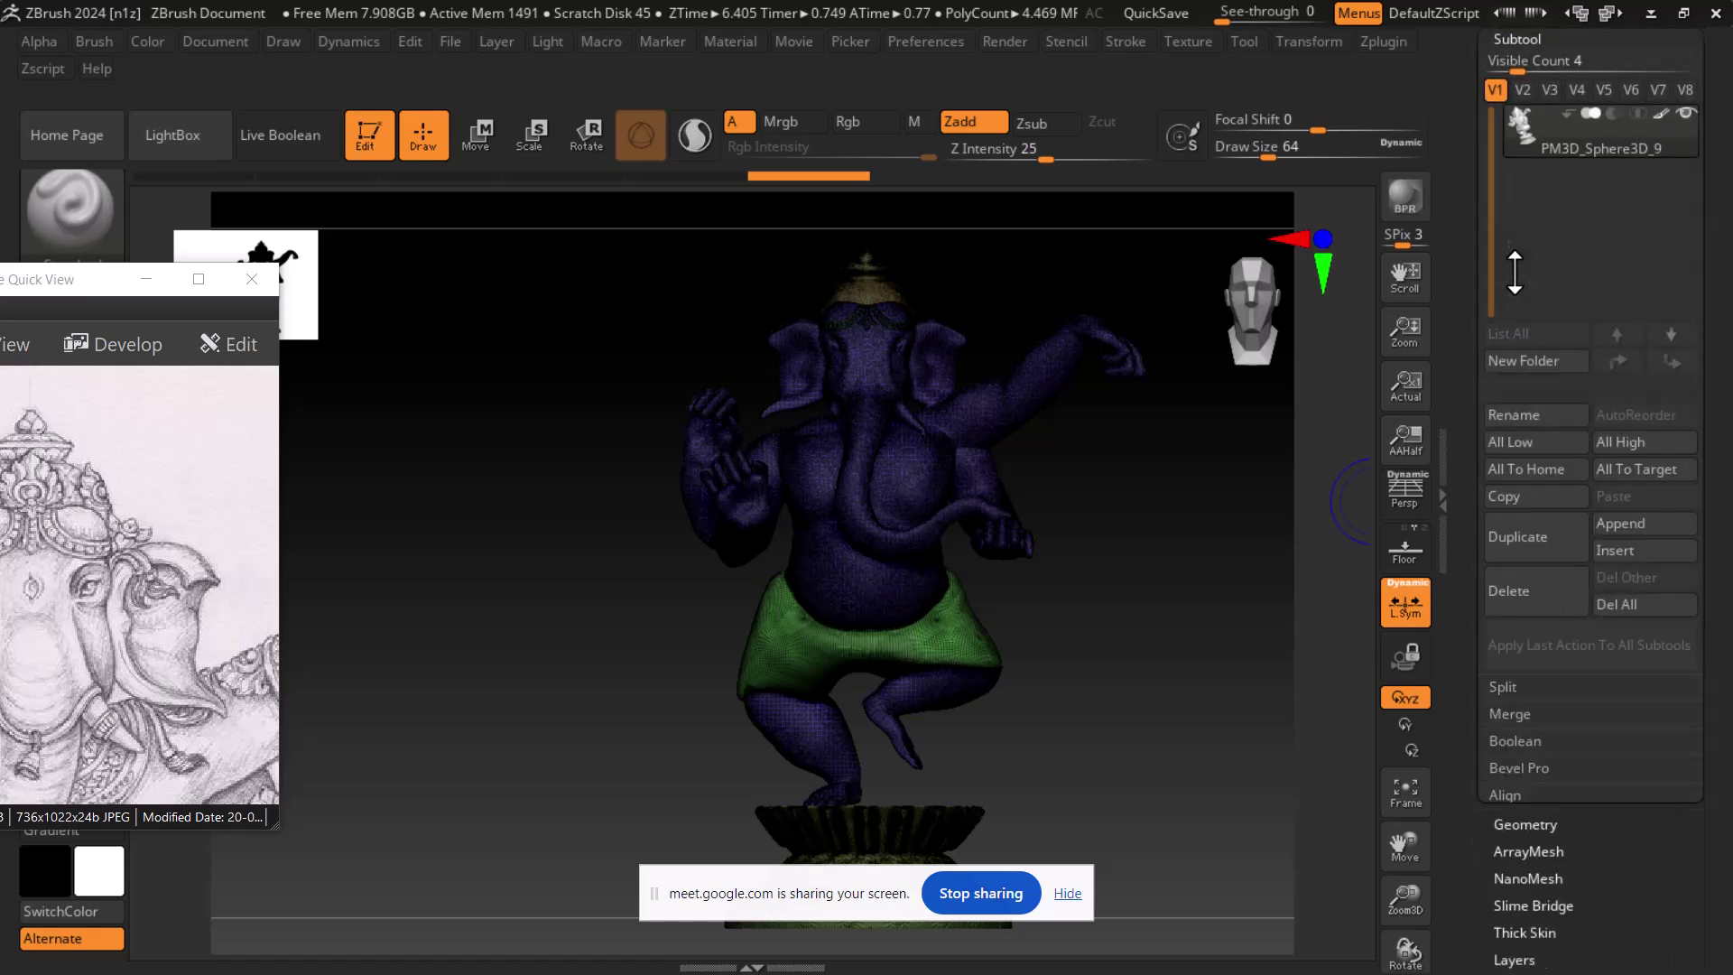
{"action": "left_click", "coordinate": [1521, 690]}
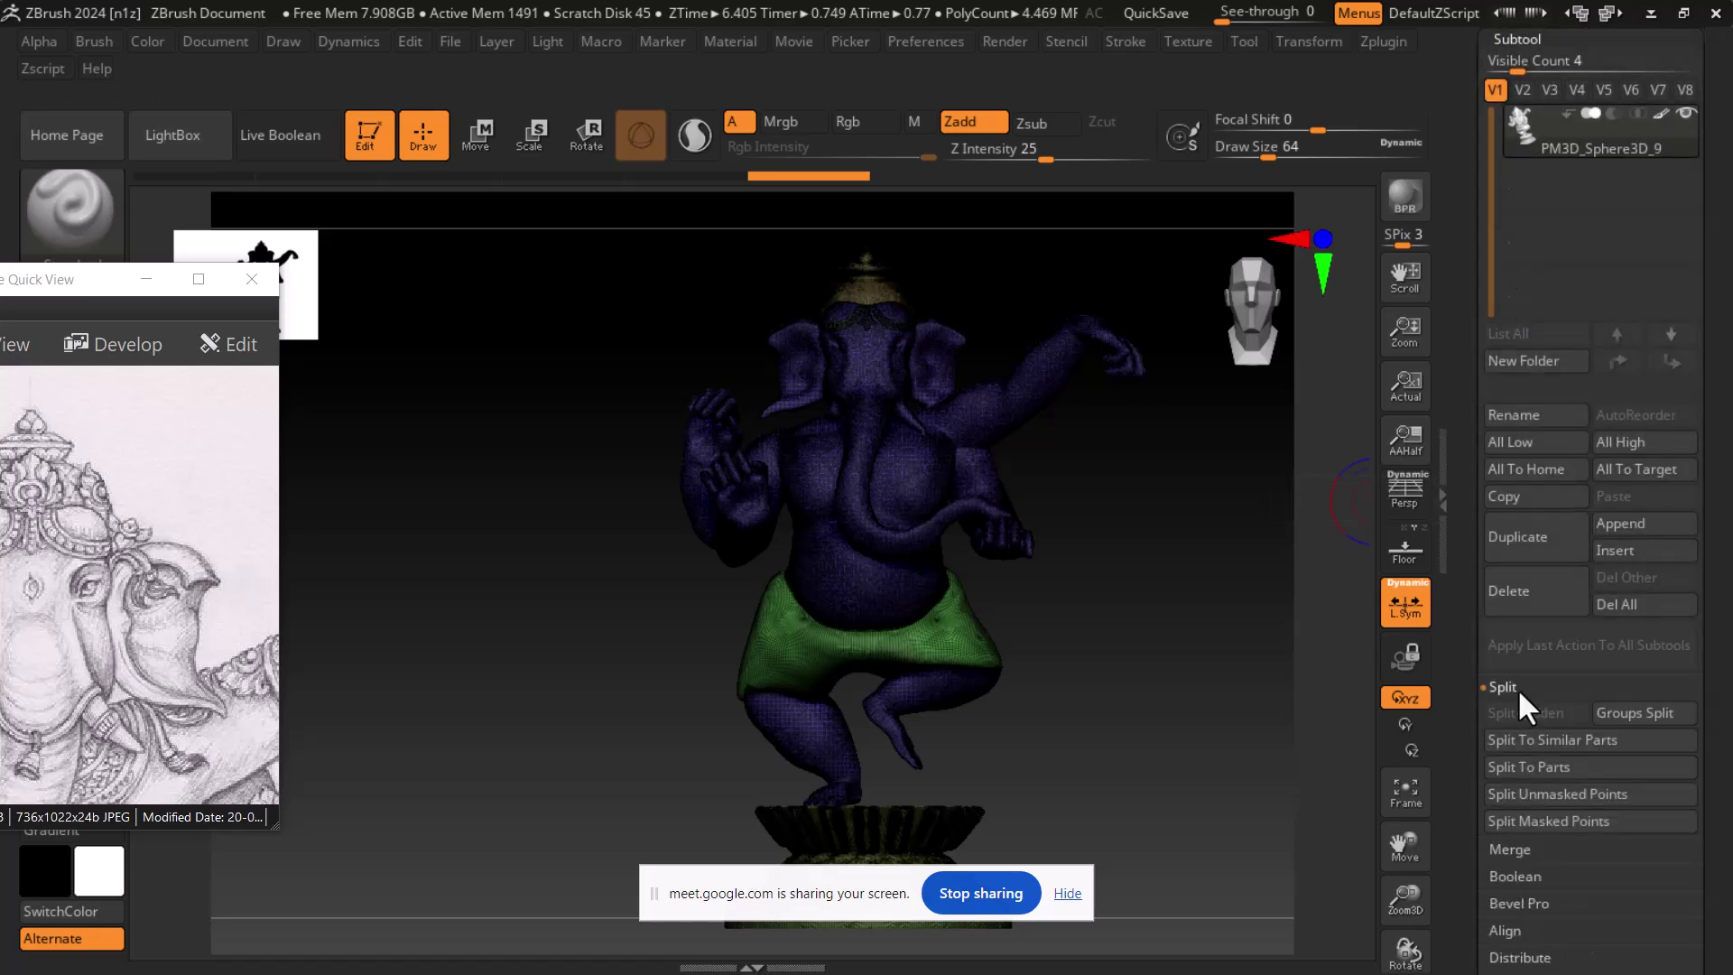
{"action": "left_click", "coordinate": [1637, 715]}
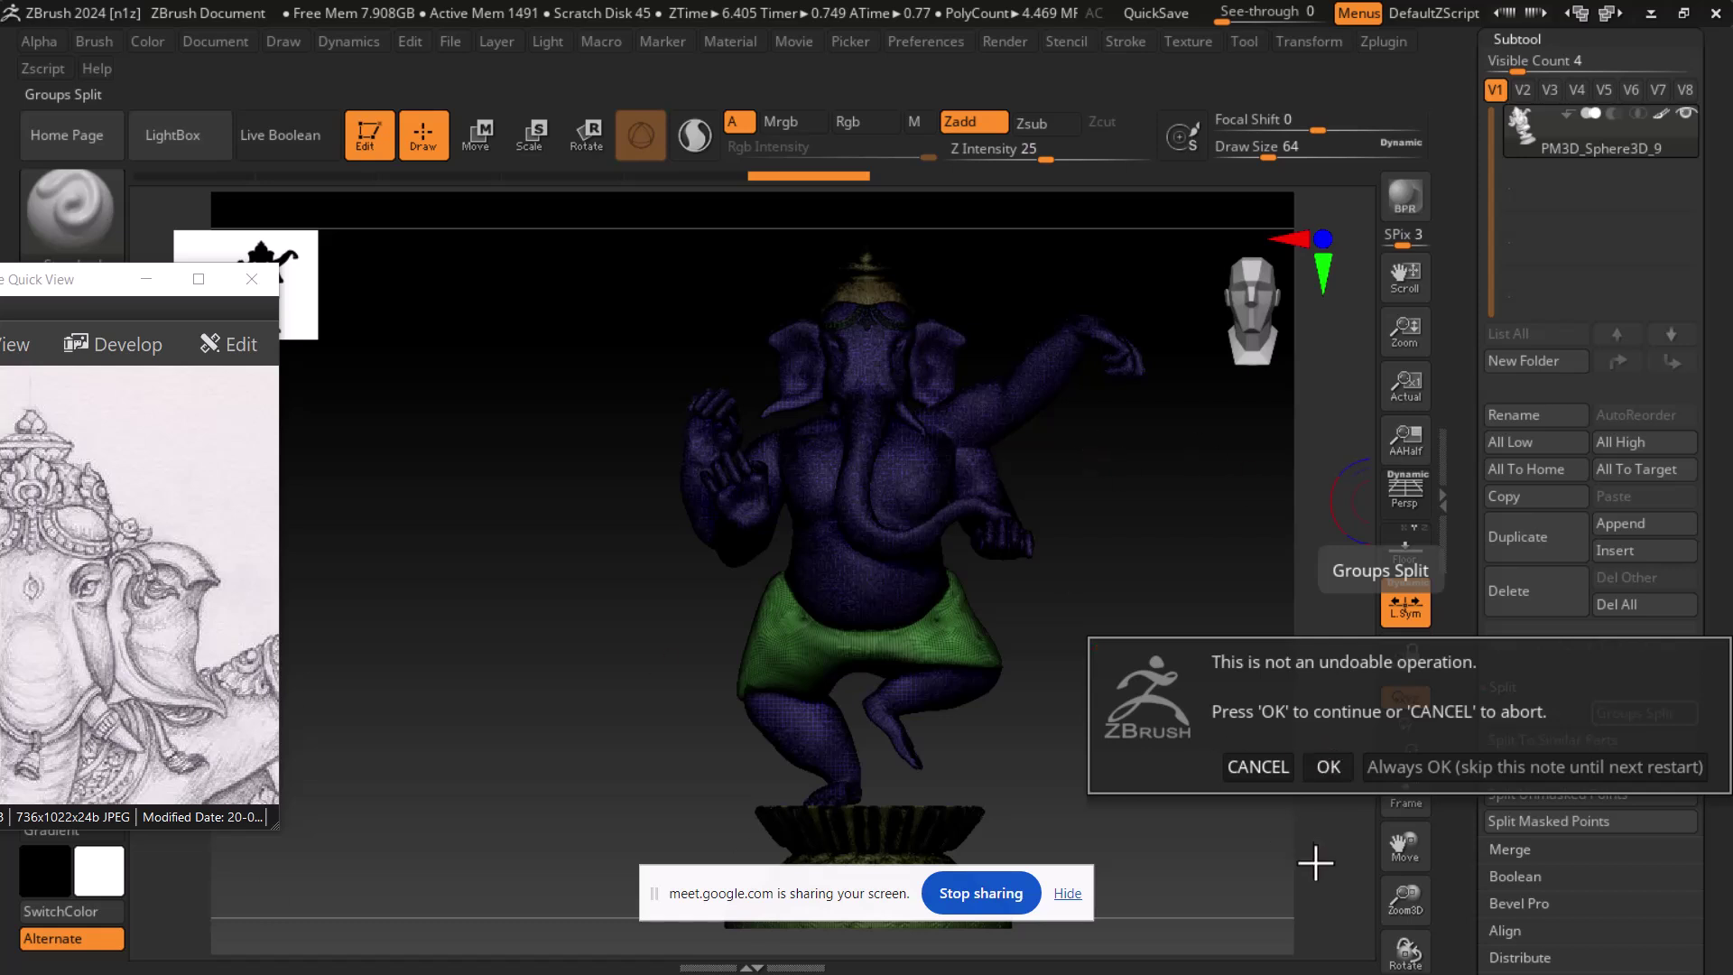
{"action": "left_click", "coordinate": [1328, 768]}
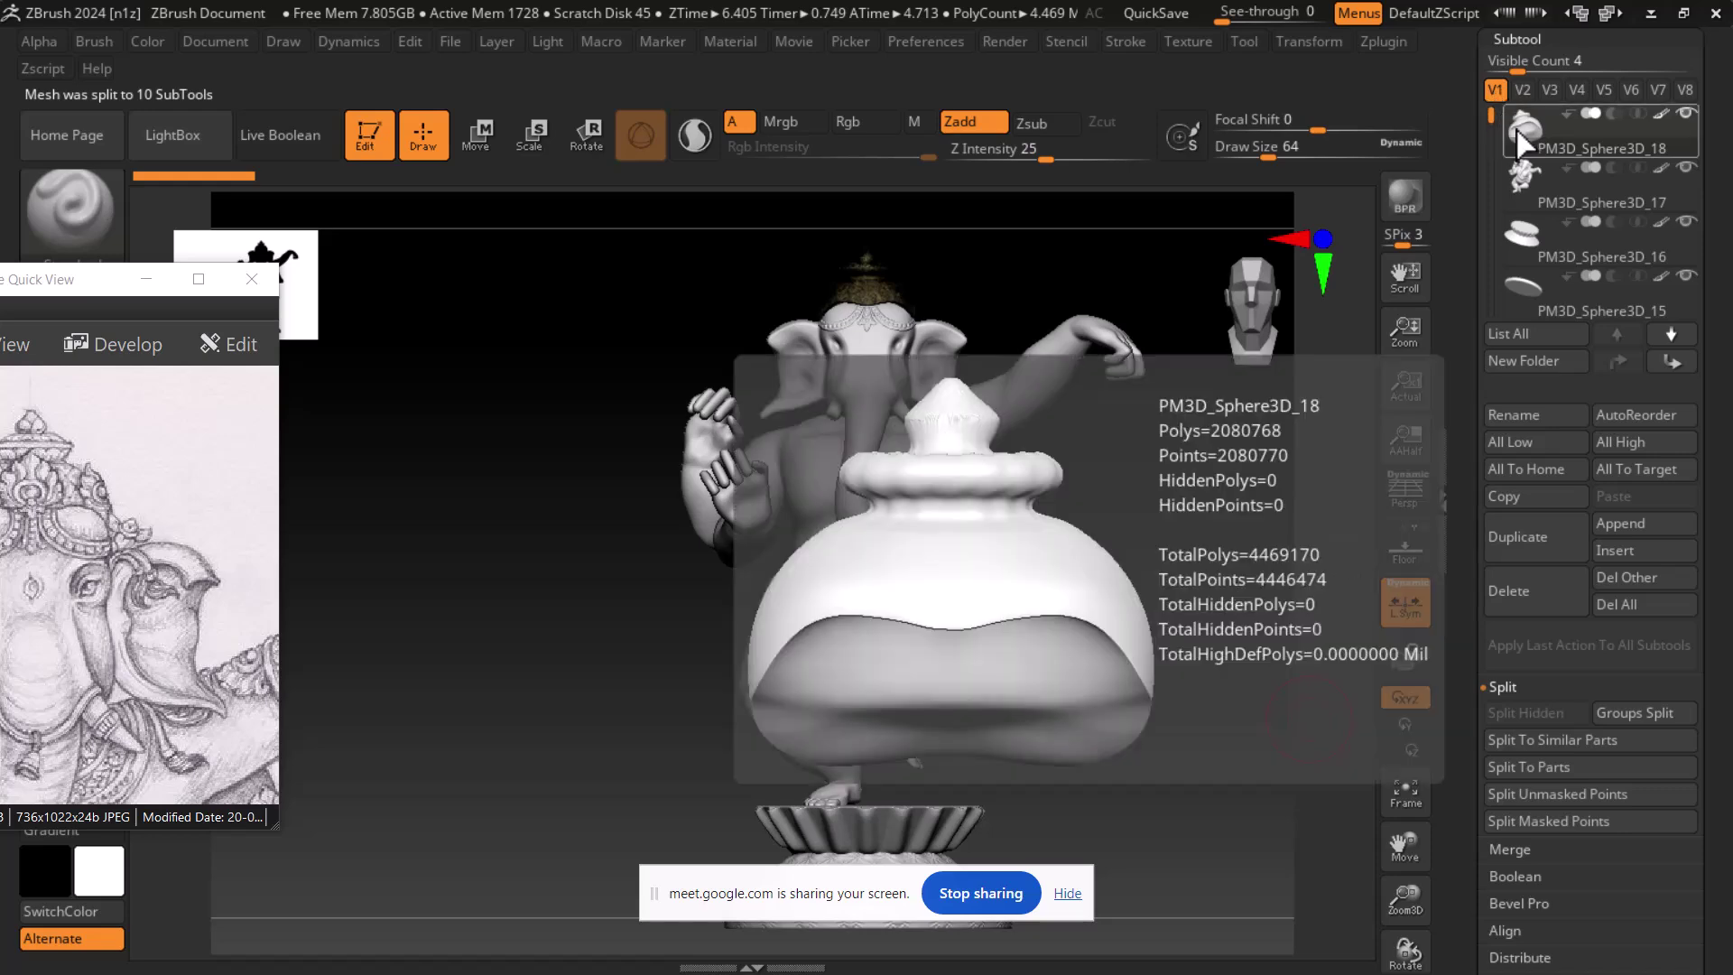
- Select the body, pedestal, base disc and crown subtools in turn to check the separated parts of the statue
{"action": "left_click", "coordinate": [1529, 188]}
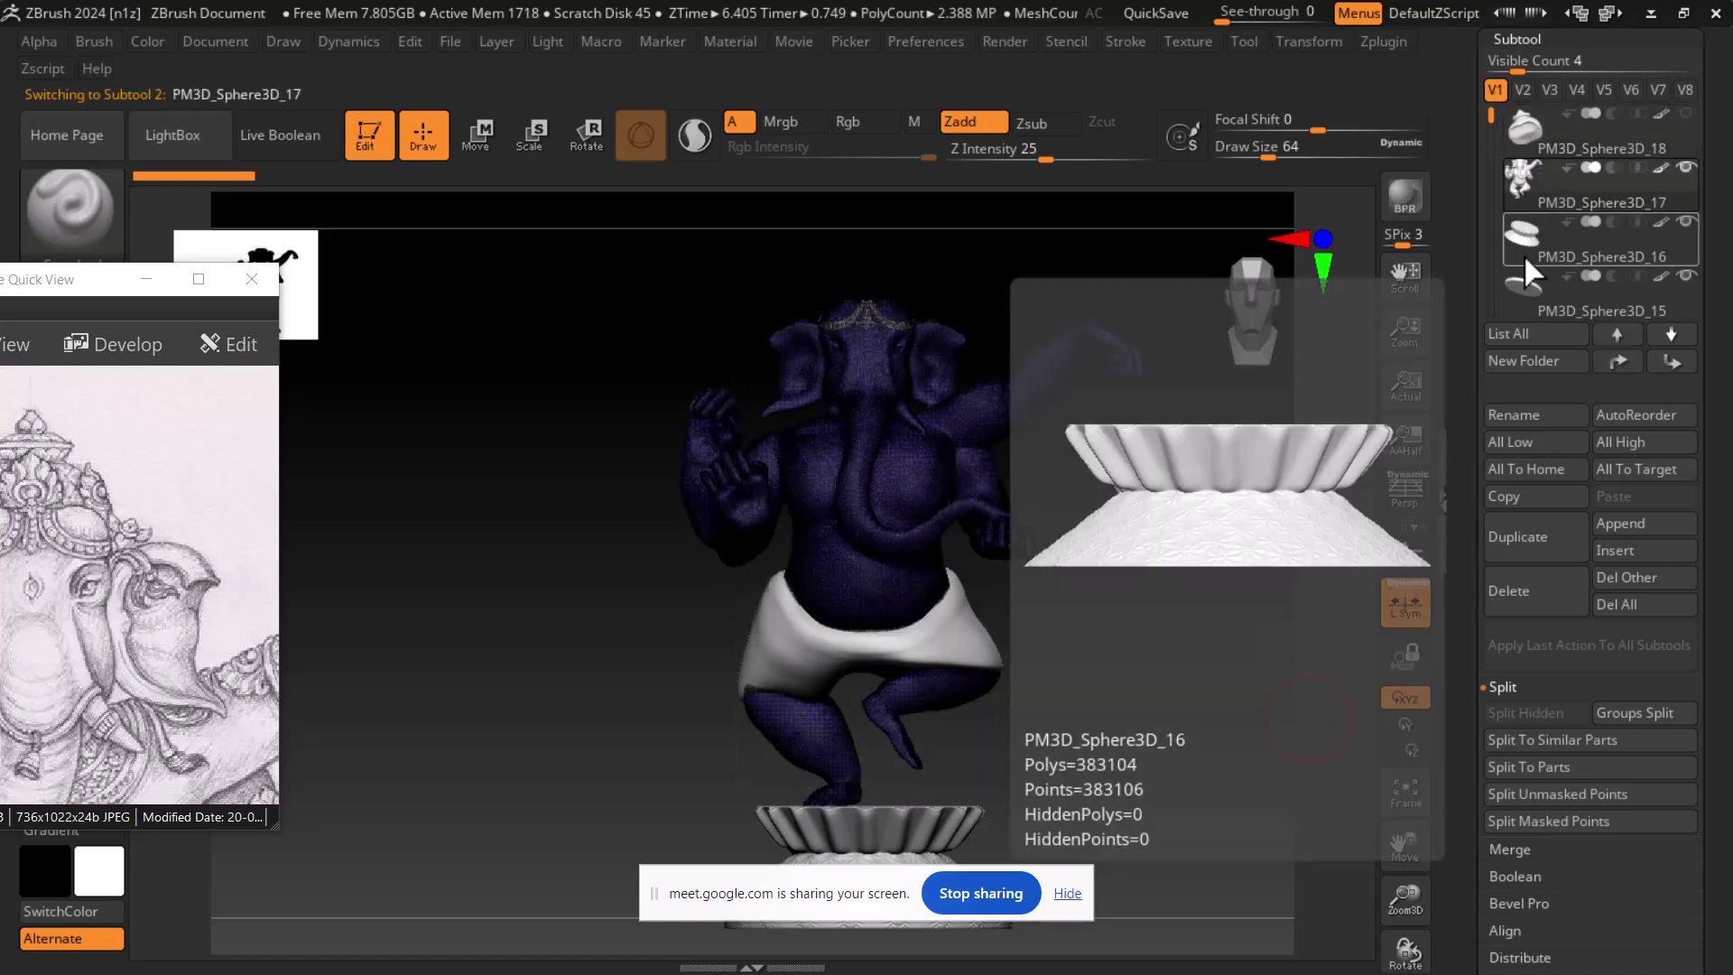
{"action": "left_click", "coordinate": [1524, 253]}
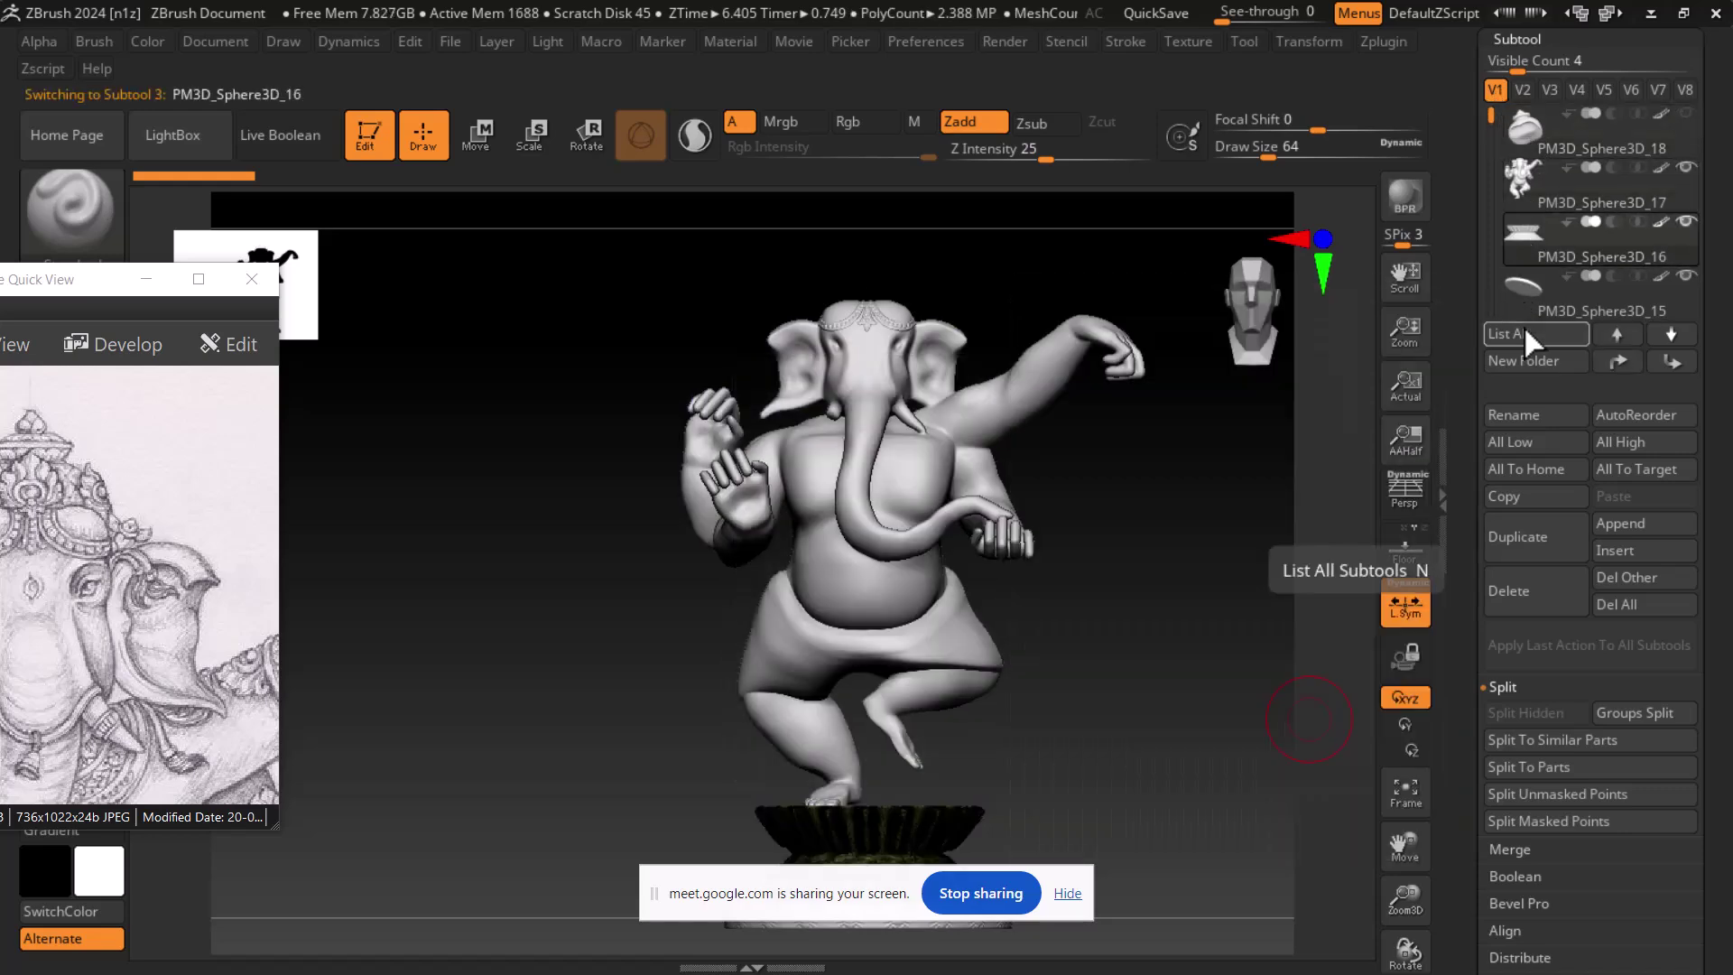
{"action": "left_click", "coordinate": [1522, 289]}
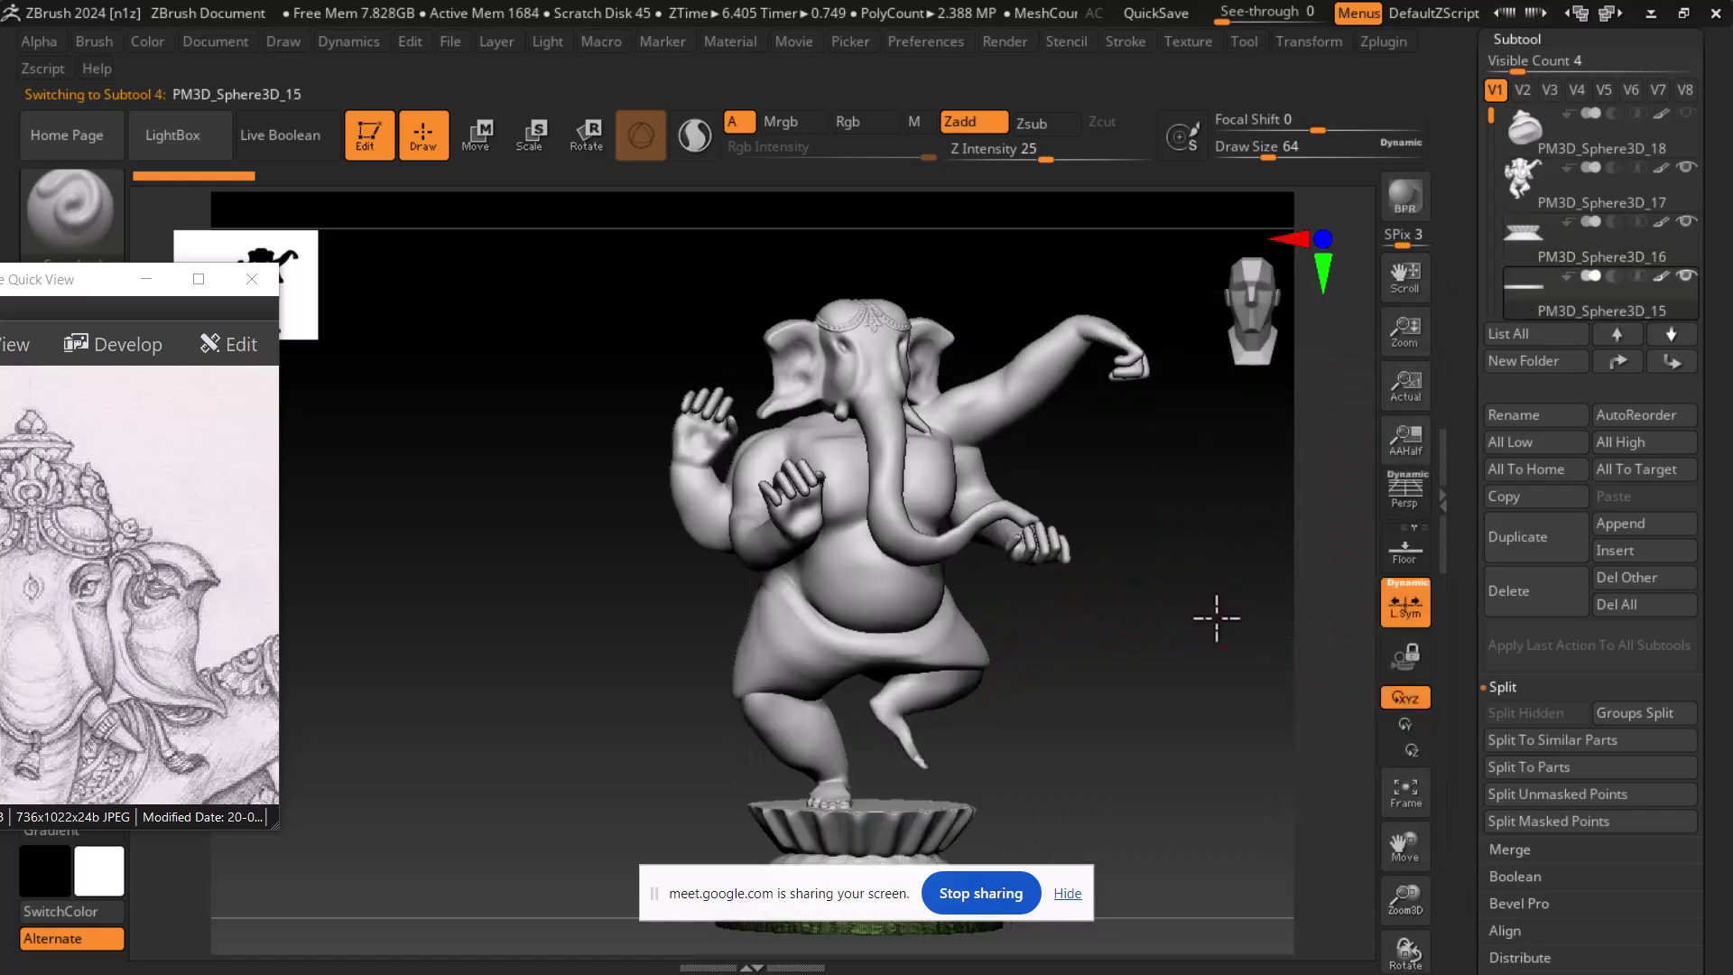
{"action": "scroll", "coordinate": [1210, 578], "scroll_direction": "up", "scroll_amount": 3}
{"action": "scroll", "coordinate": [1242, 552], "scroll_direction": "down", "scroll_amount": 3}
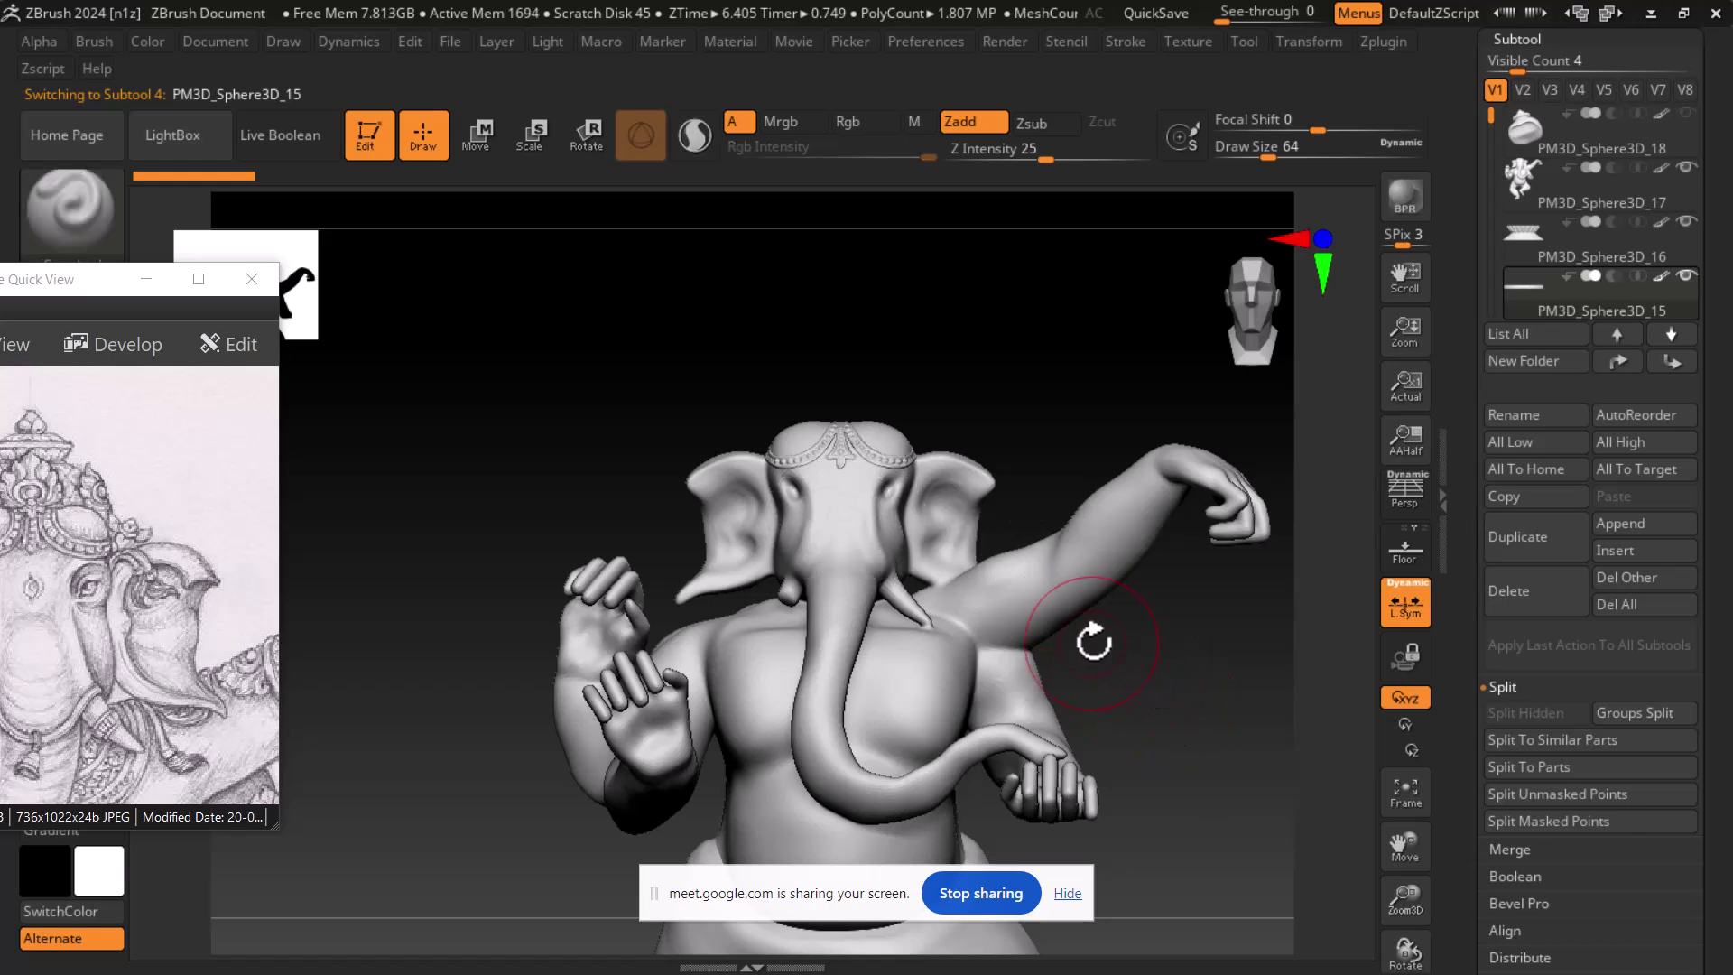
{"action": "key", "text": "ctrl+shift"}
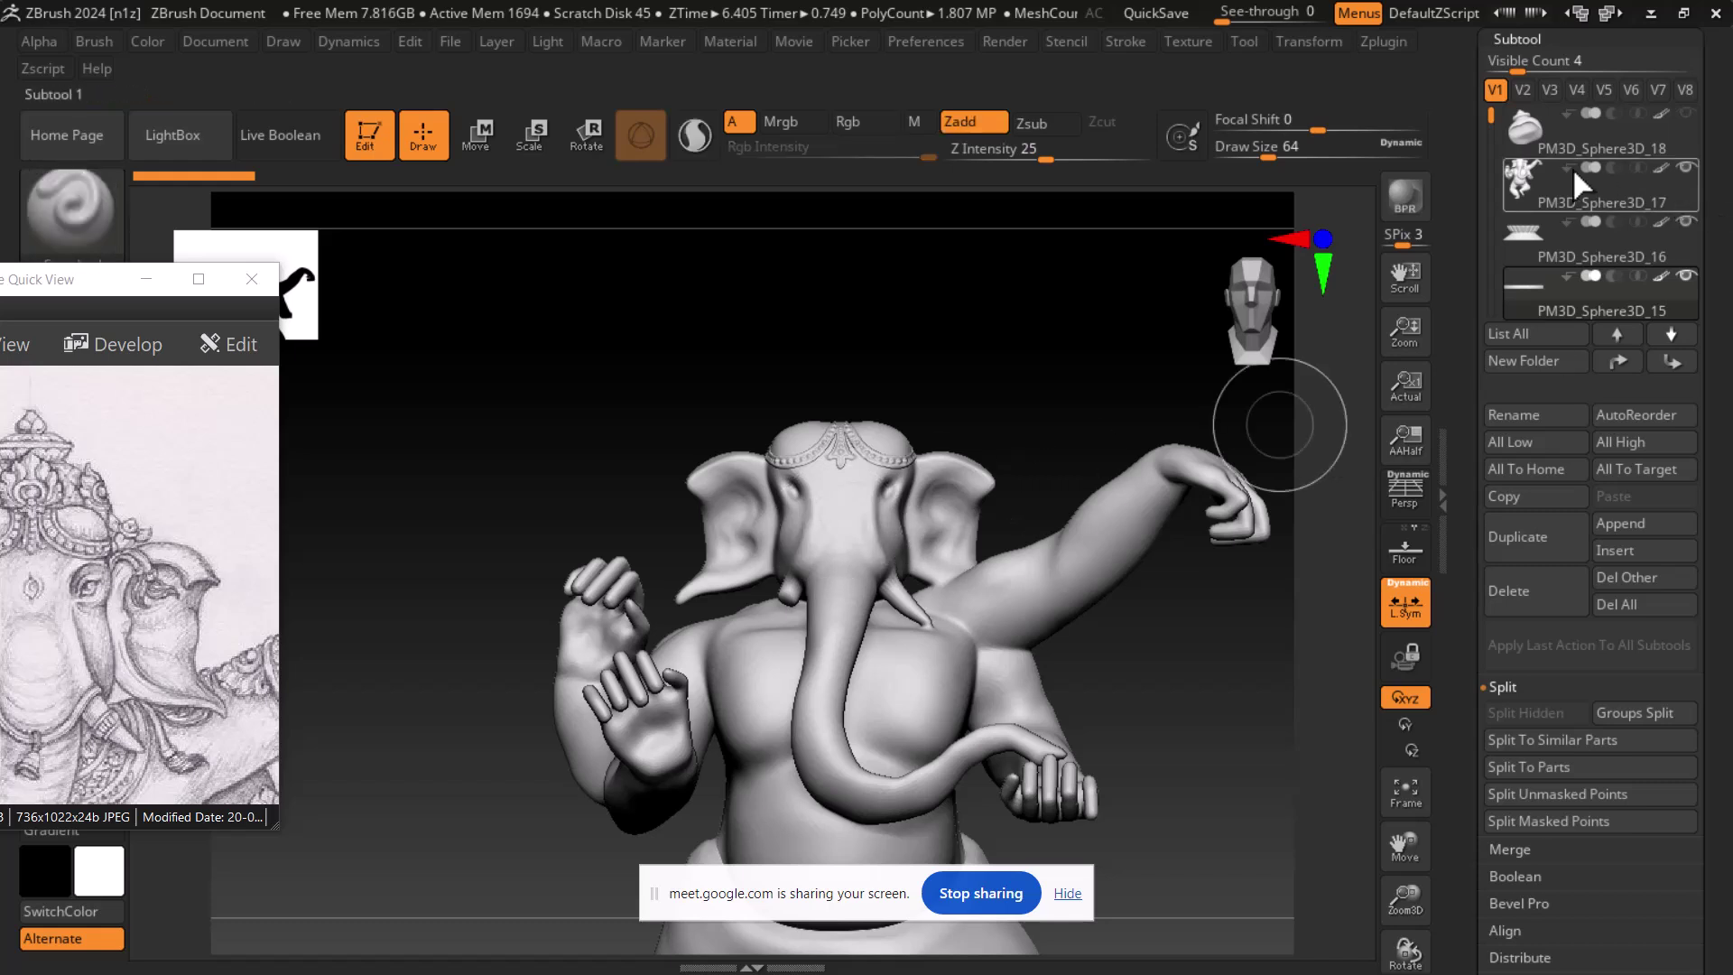
{"action": "mouse_move", "coordinate": [1524, 194]}
{"action": "left_click", "coordinate": [1530, 134]}
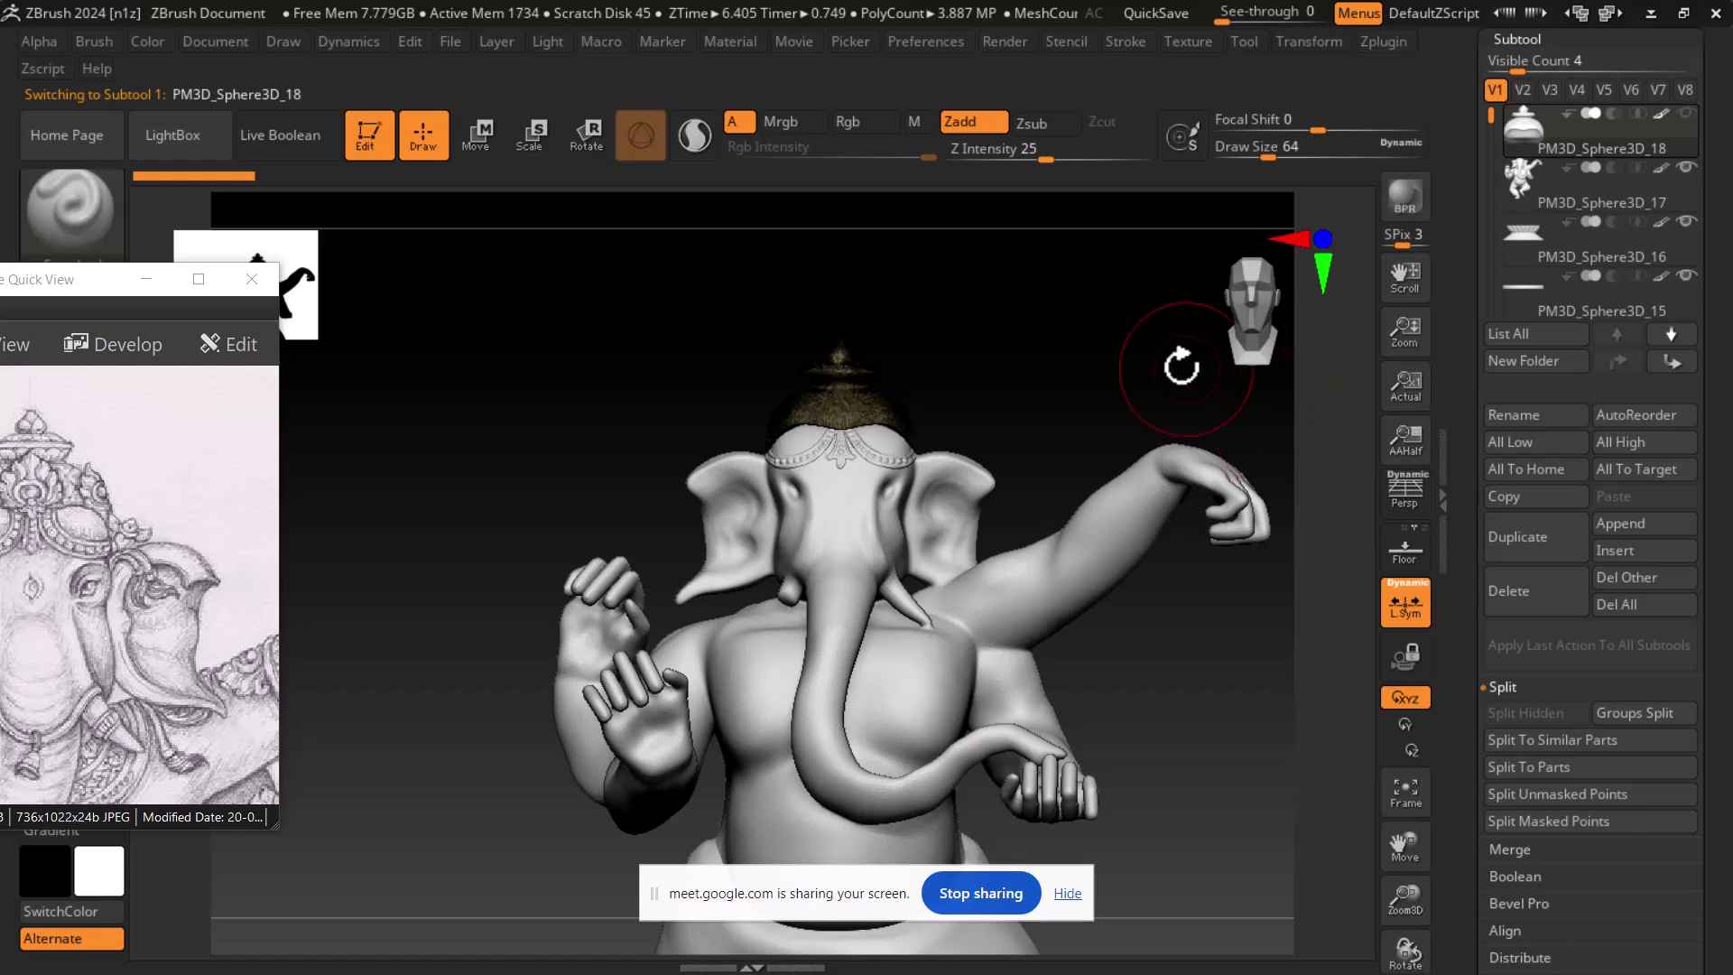
{"action": "left_click", "coordinate": [1048, 355], "text": "ctrl+shift"}
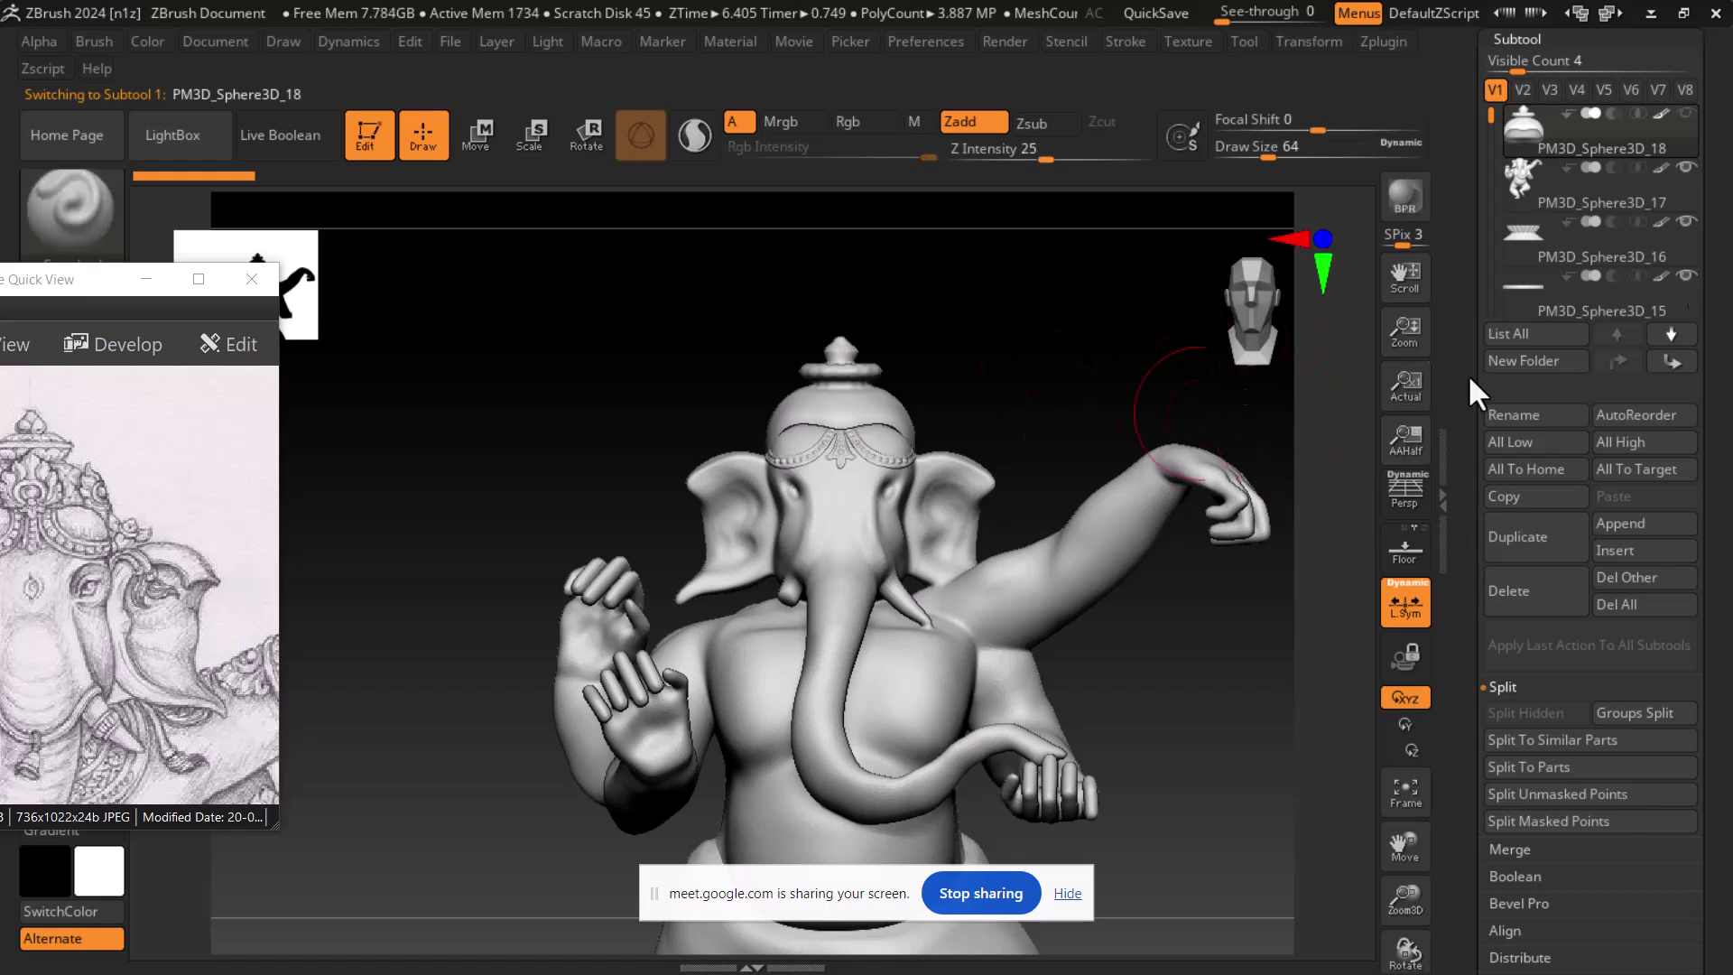
- Select the elephant-headed body subtool and show its polyframe to examine the polygroups of the head and forehead band
{"action": "mouse_move", "coordinate": [1490, 115]}
{"action": "left_mouse_down"}
{"action": "mouse_move", "coordinate": [1486, 148]}
{"action": "mouse_move", "coordinate": [1491, 120]}
{"action": "left_mouse_up"}
{"action": "key", "text": "ctrl+shift"}
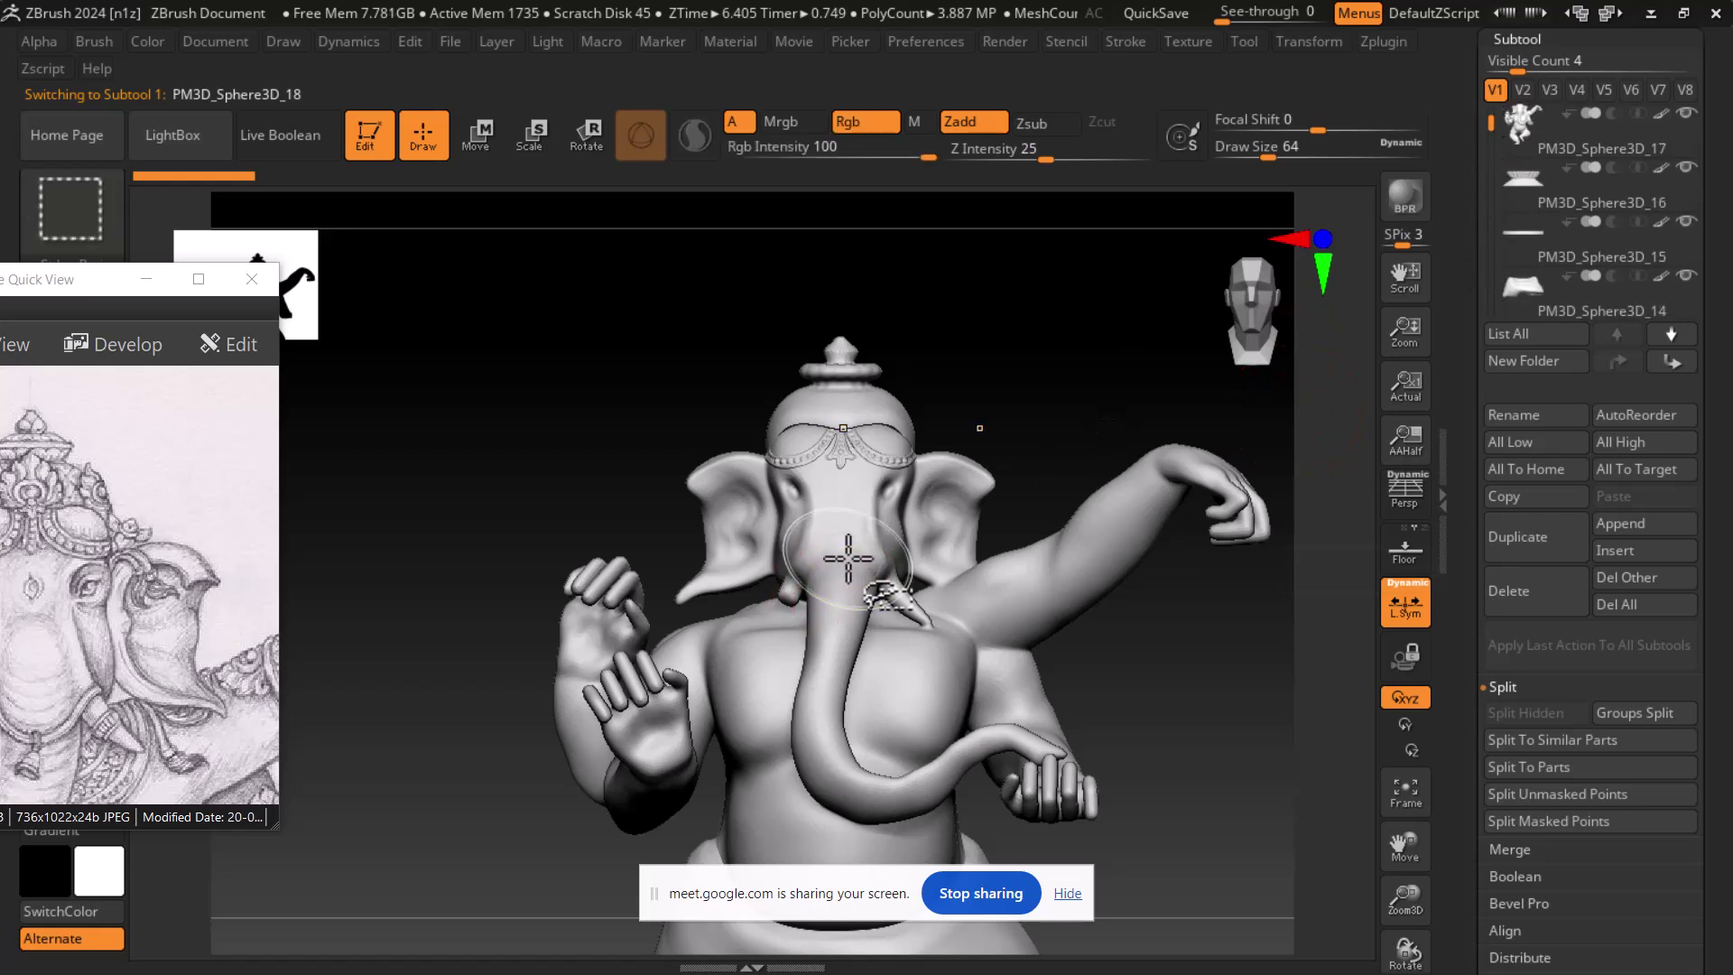
{"action": "key", "text": "ctrl+shift"}
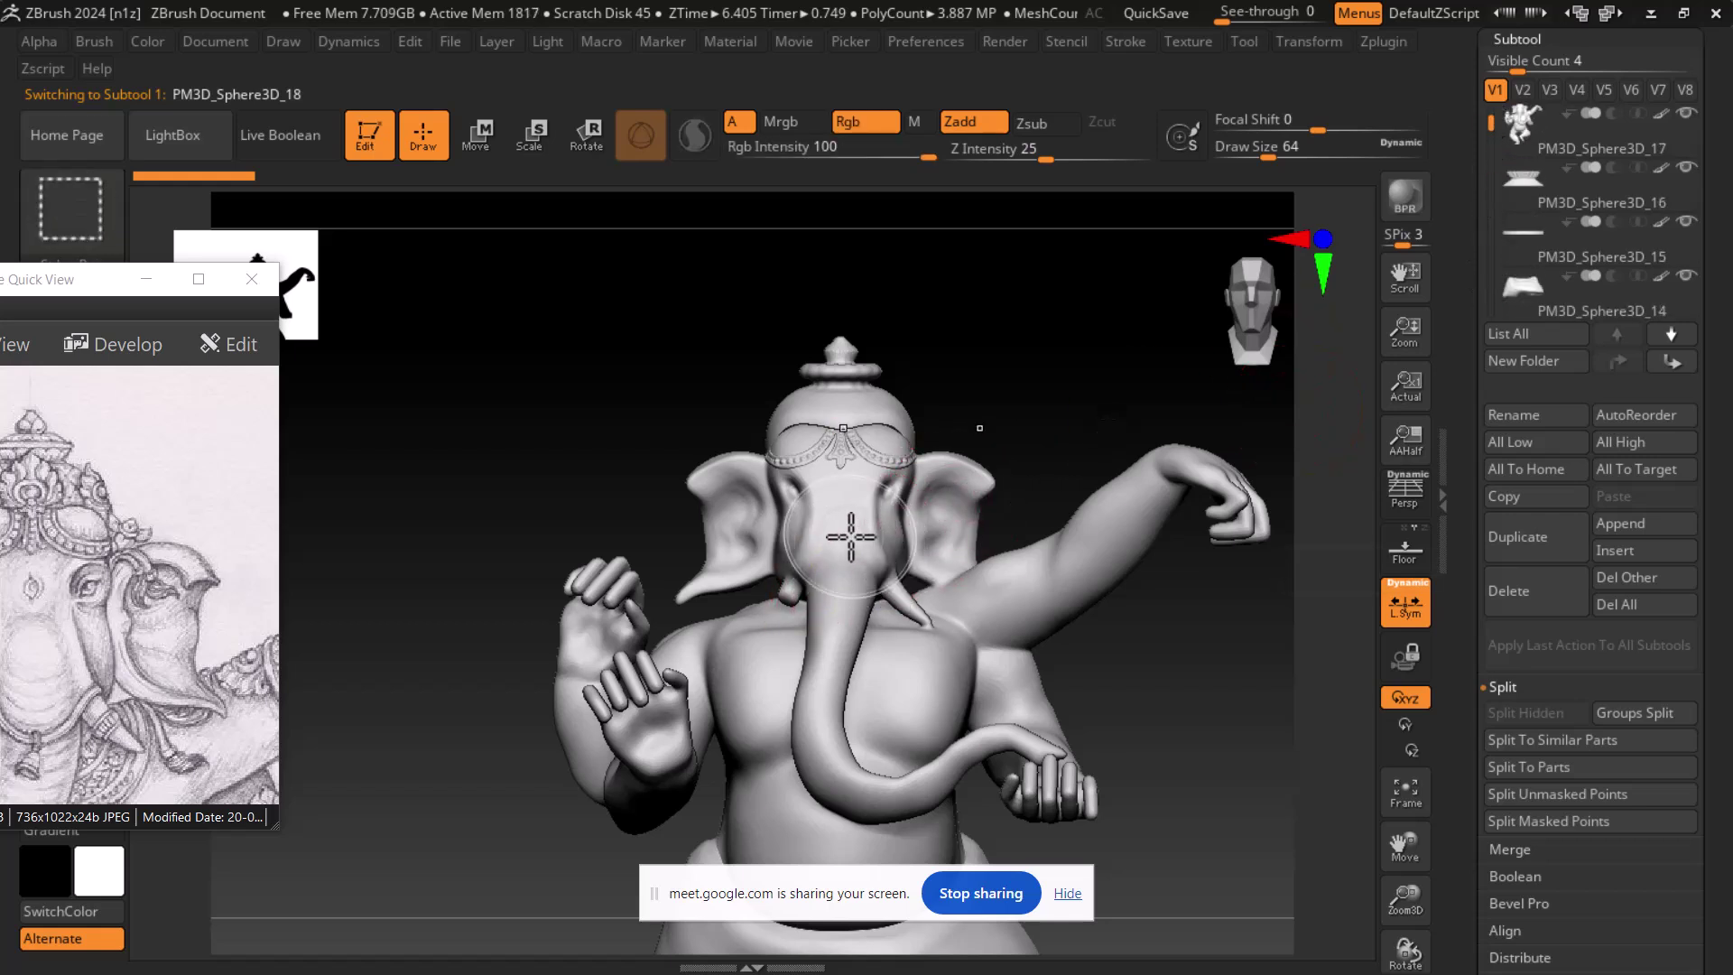
{"action": "left_click", "coordinate": [1524, 126], "text": "ctrl+shift"}
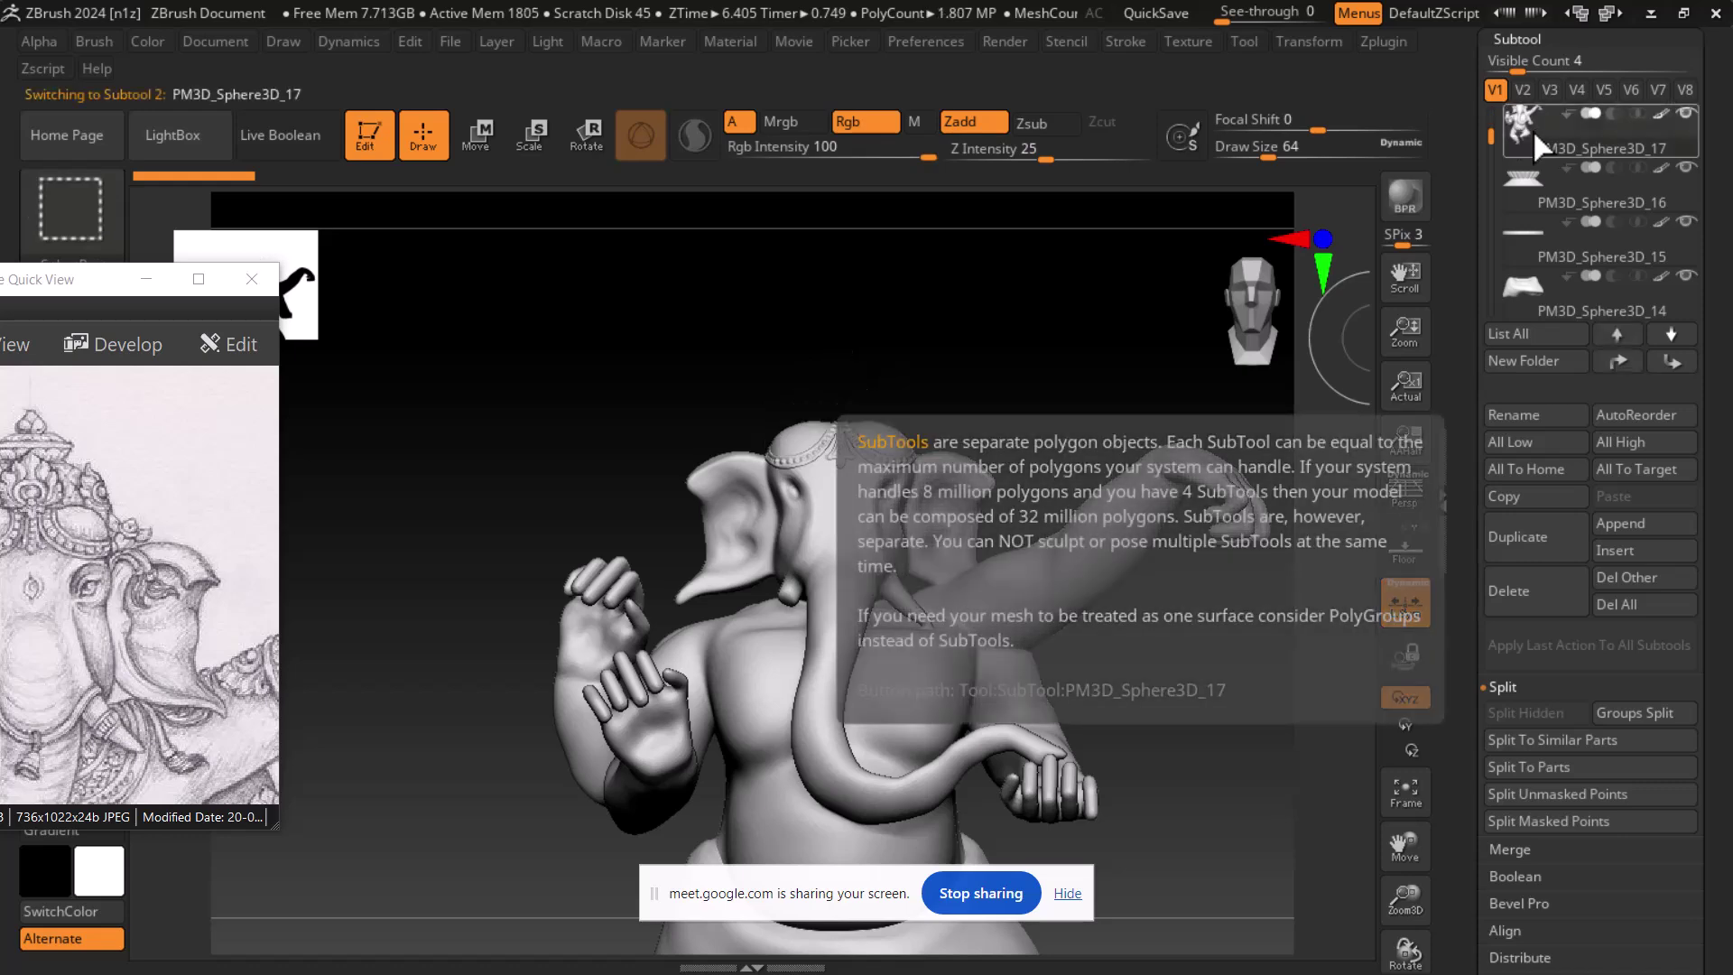
{"action": "scroll", "coordinate": [1027, 378], "scroll_direction": "up", "scroll_amount": 10}
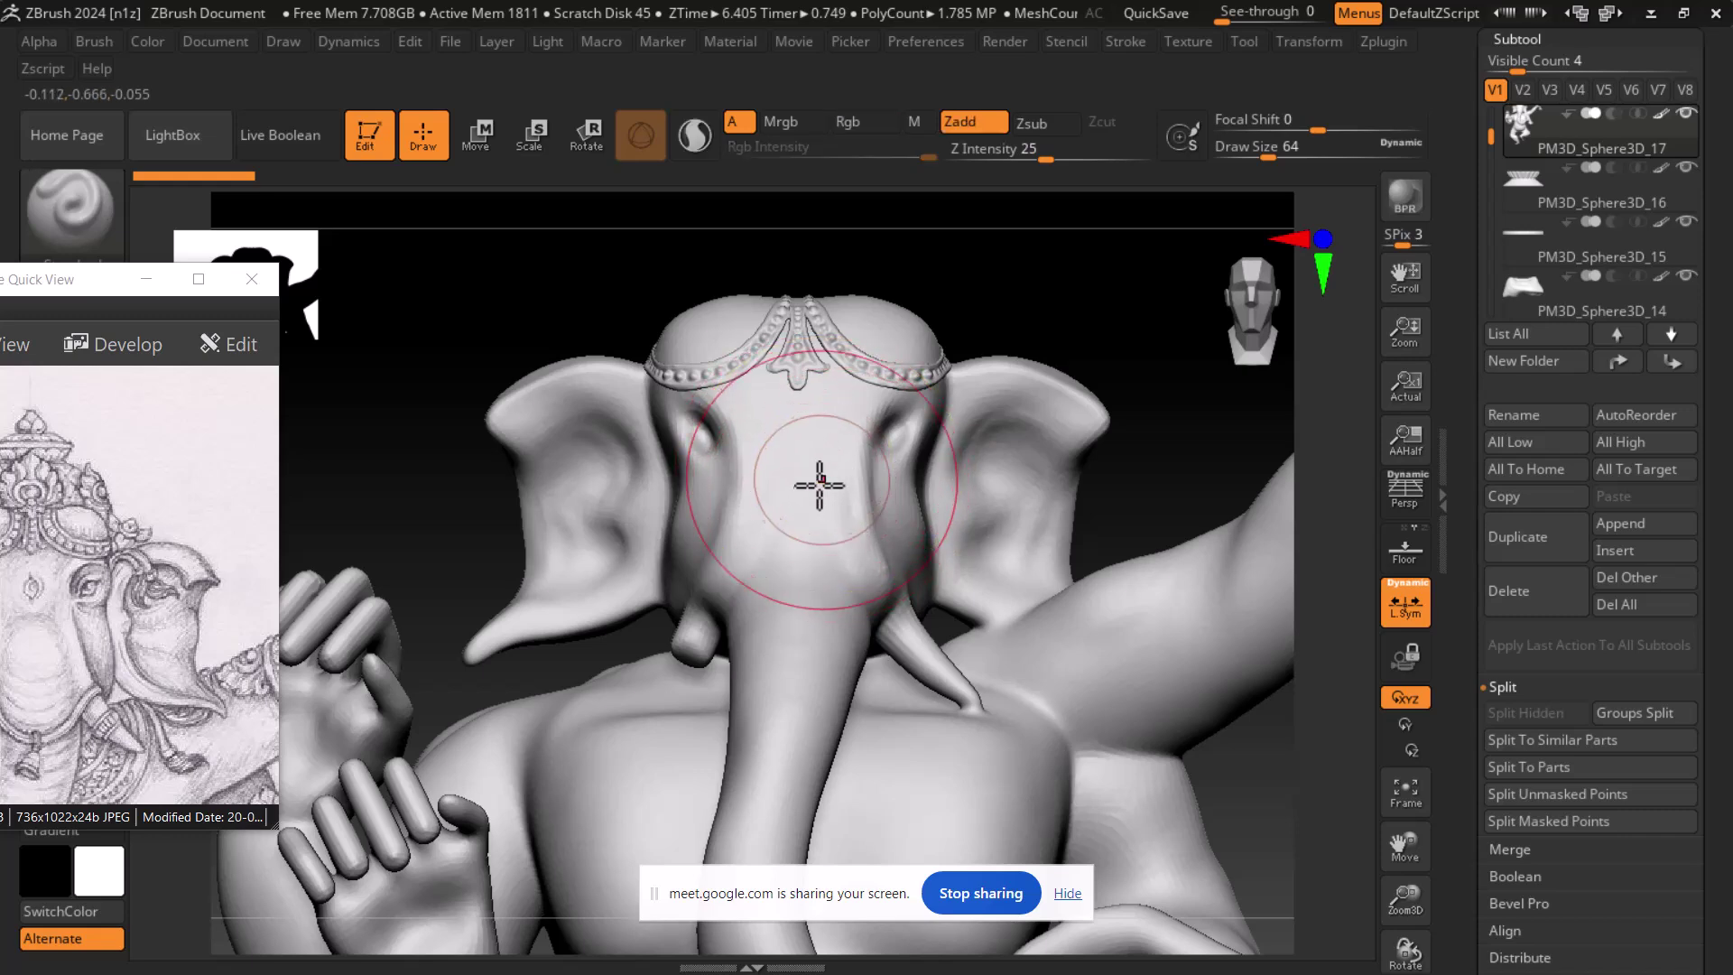
{"action": "key", "text": "shift+f"}
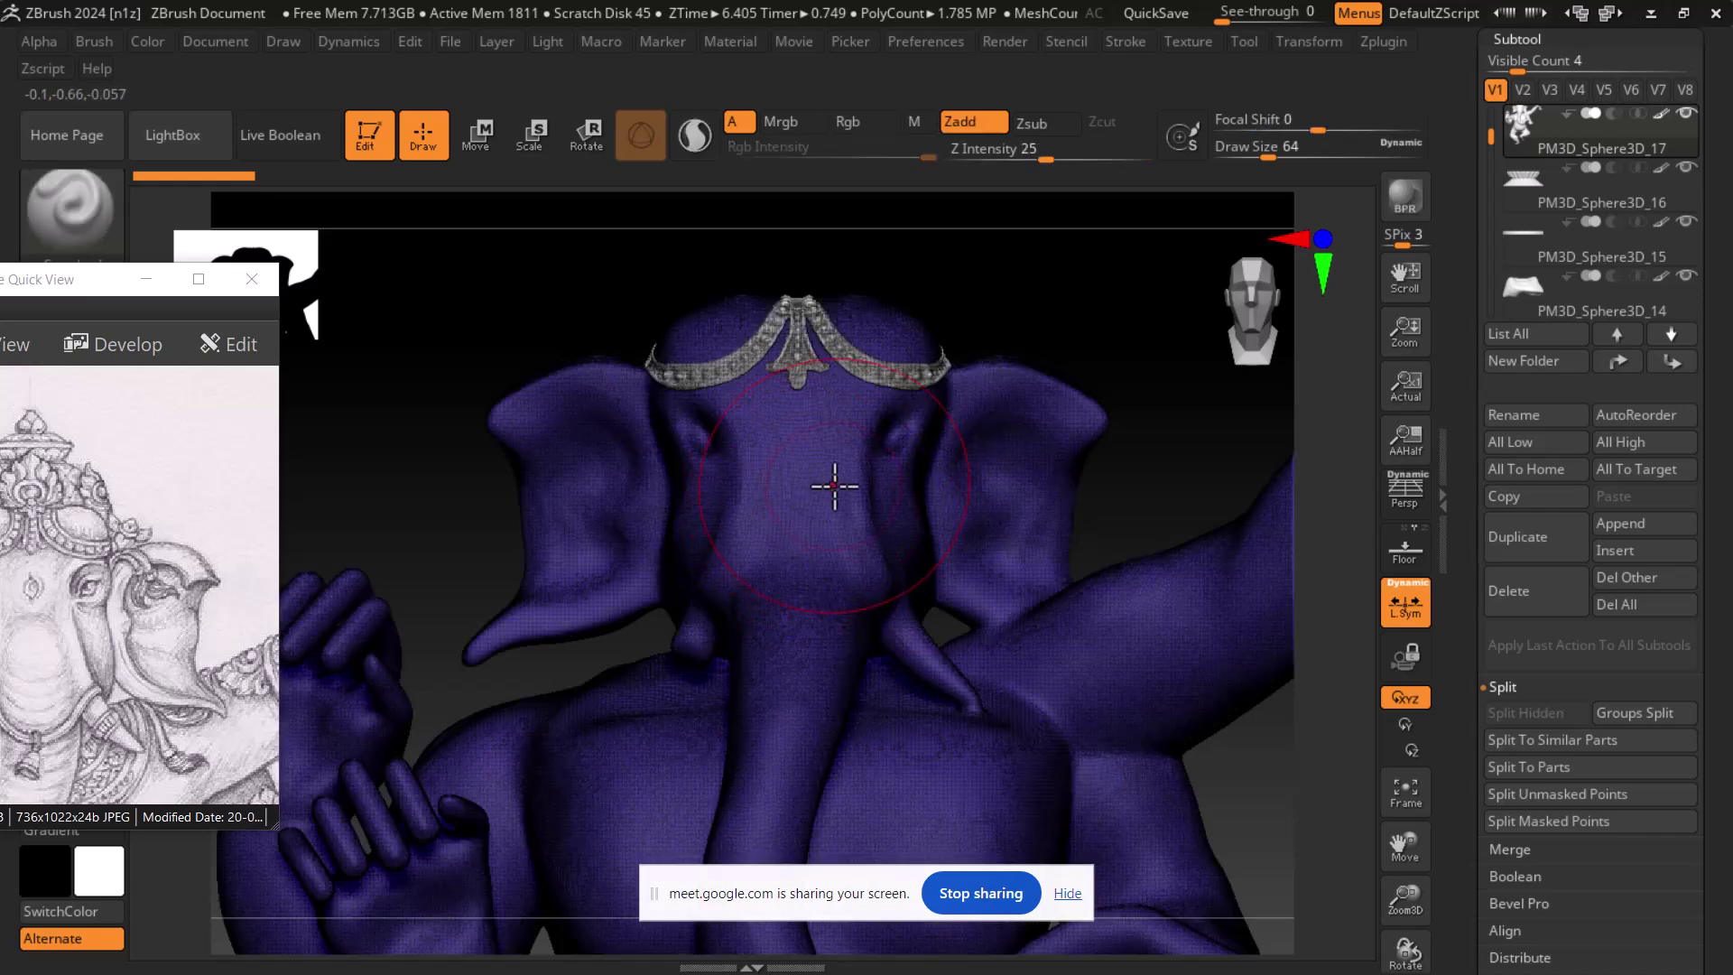
{"action": "mouse_move", "coordinate": [990, 302]}
{"action": "left_mouse_down", "text": "shift"}
{"action": "mouse_move", "coordinate": [1008, 350]}
{"action": "mouse_move", "coordinate": [1033, 290]}
{"action": "mouse_move", "coordinate": [1038, 340]}
{"action": "left_mouse_up", "text": "shift"}
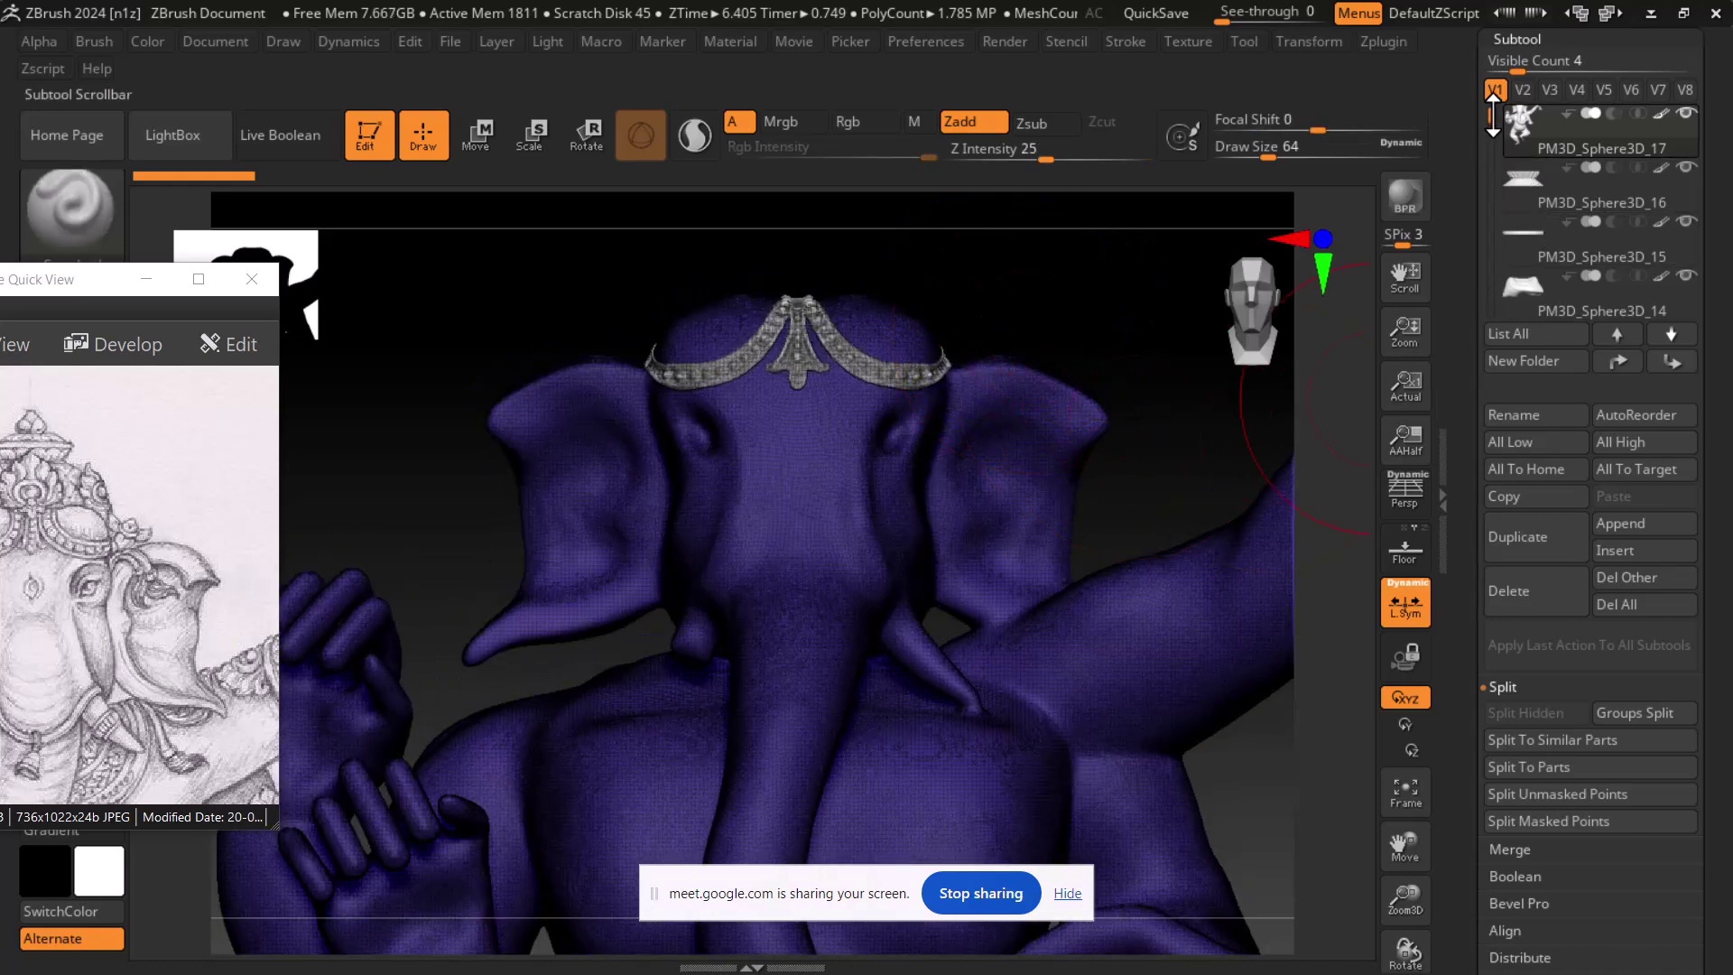
- Make the crown subtool visible and active, and hide all the other subtools so that it stands alone
{"action": "left_click_drag", "start_coordinate": [1493, 118], "coordinate": [1491, 93]}
{"action": "left_click", "coordinate": [1684, 114]}
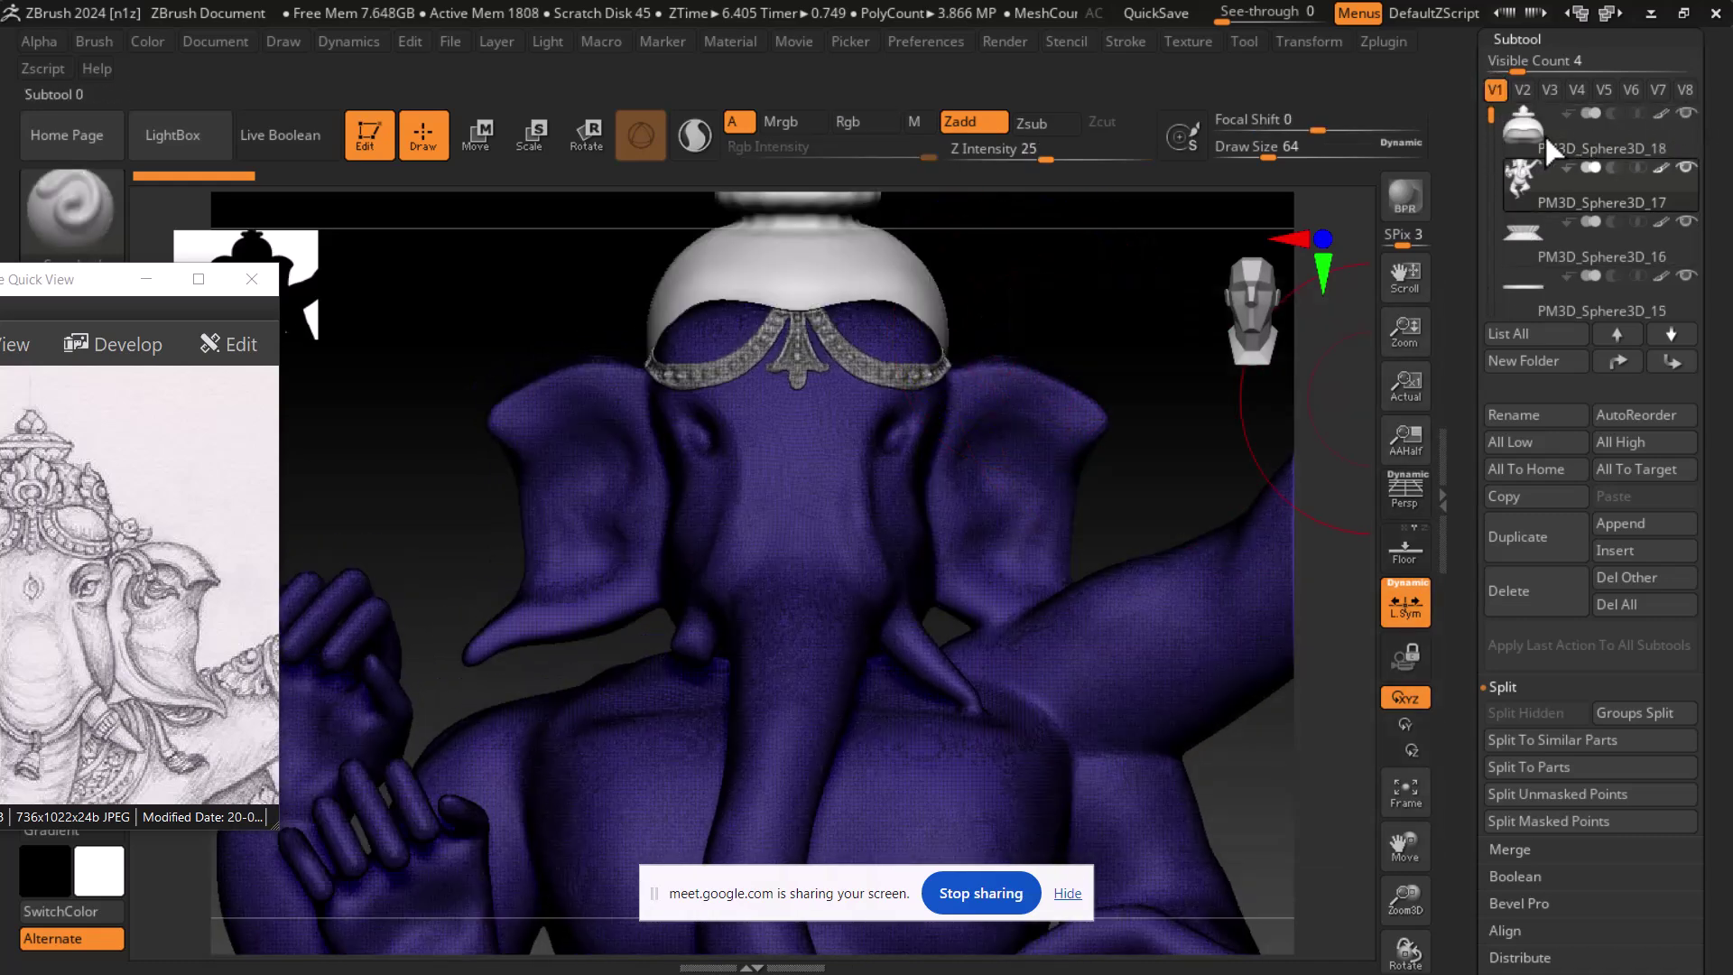
{"action": "left_click", "coordinate": [1527, 133]}
{"action": "left_click", "coordinate": [1684, 114]}
{"action": "mouse_move", "coordinate": [1083, 495]}
{"action": "left_mouse_down", "text": "alt"}
{"action": "mouse_move", "coordinate": [1068, 791]}
{"action": "mouse_move", "coordinate": [1084, 678]}
{"action": "left_mouse_up", "text": "alt"}
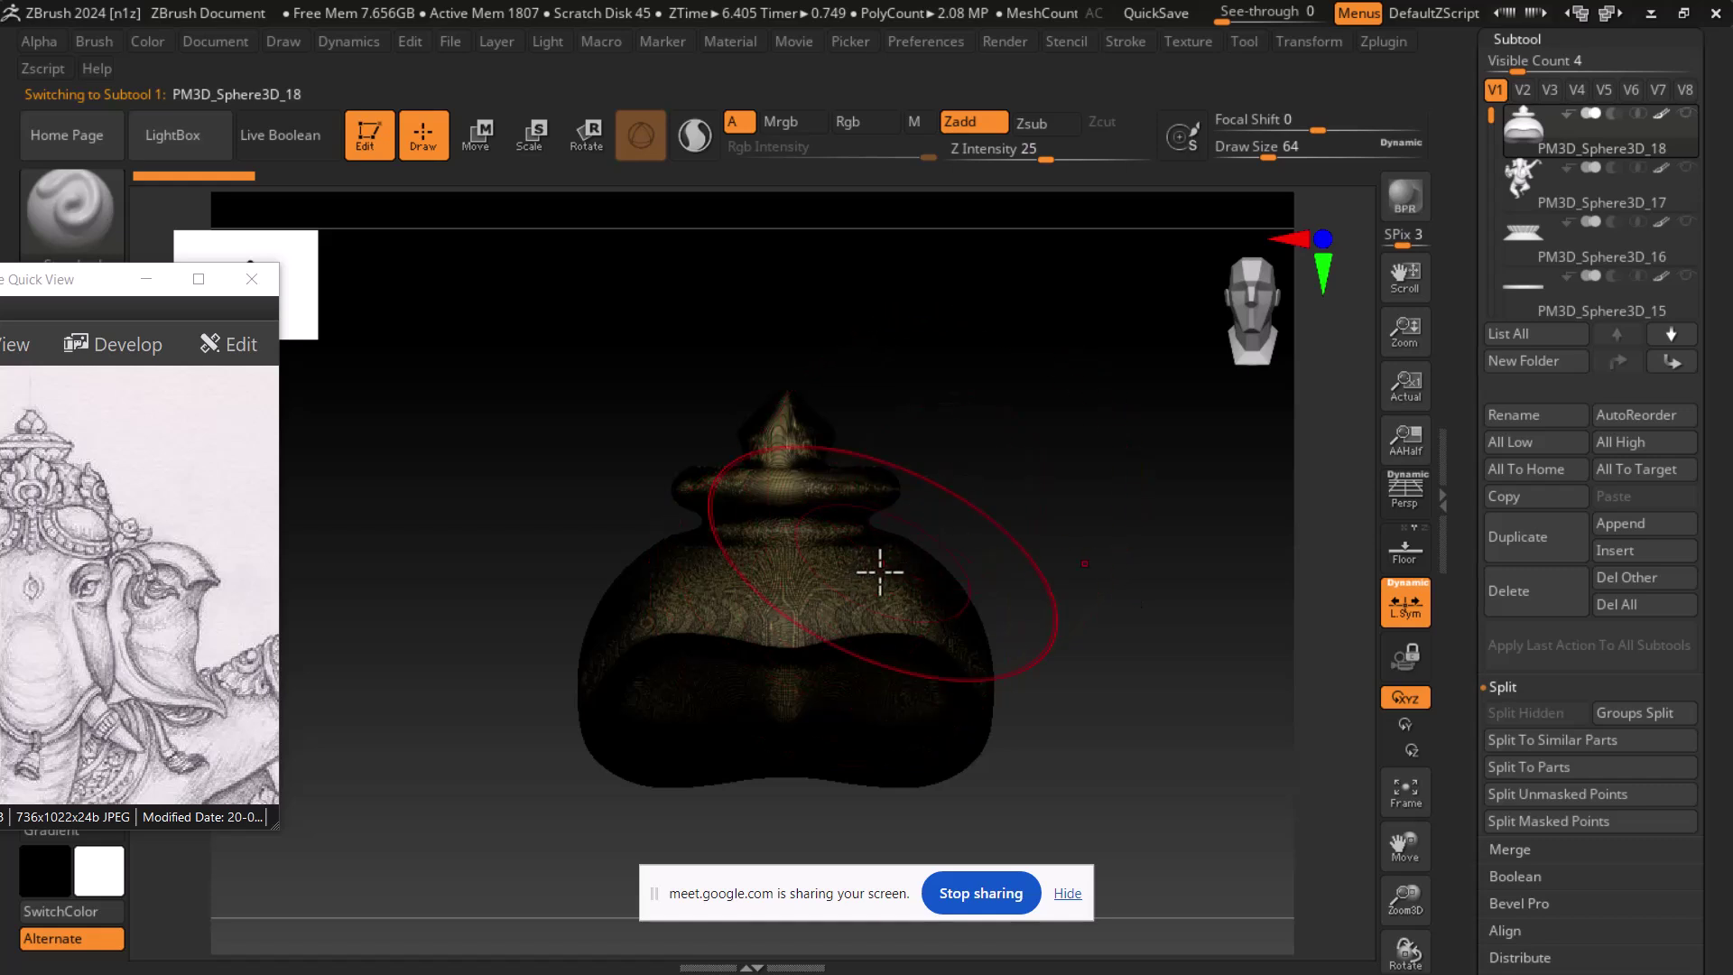
{"action": "left_click", "coordinate": [1305, 44]}
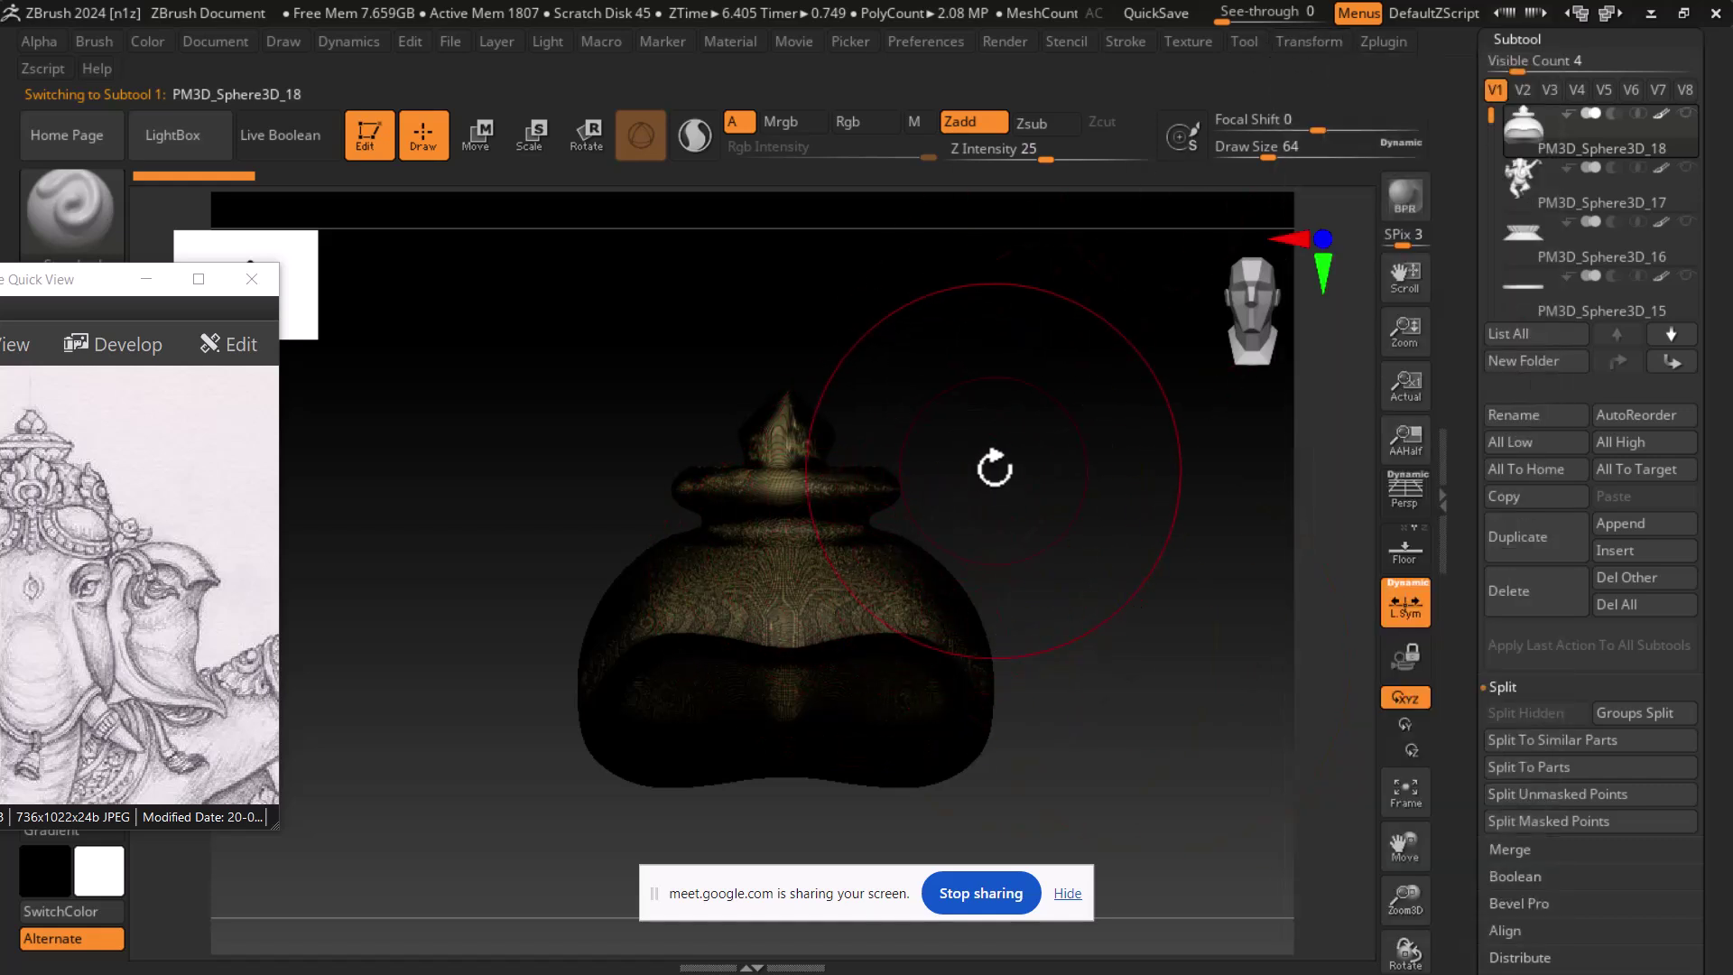
- Turn off the polyframe display, reduce the draw size to 10 and mask one half of the crown along its centre line
{"action": "key", "text": "shift+f"}
{"action": "key", "text": "bracketleft"}
{"action": "key", "text": "bracketleft"}
{"action": "key", "text": "bracketleft"}
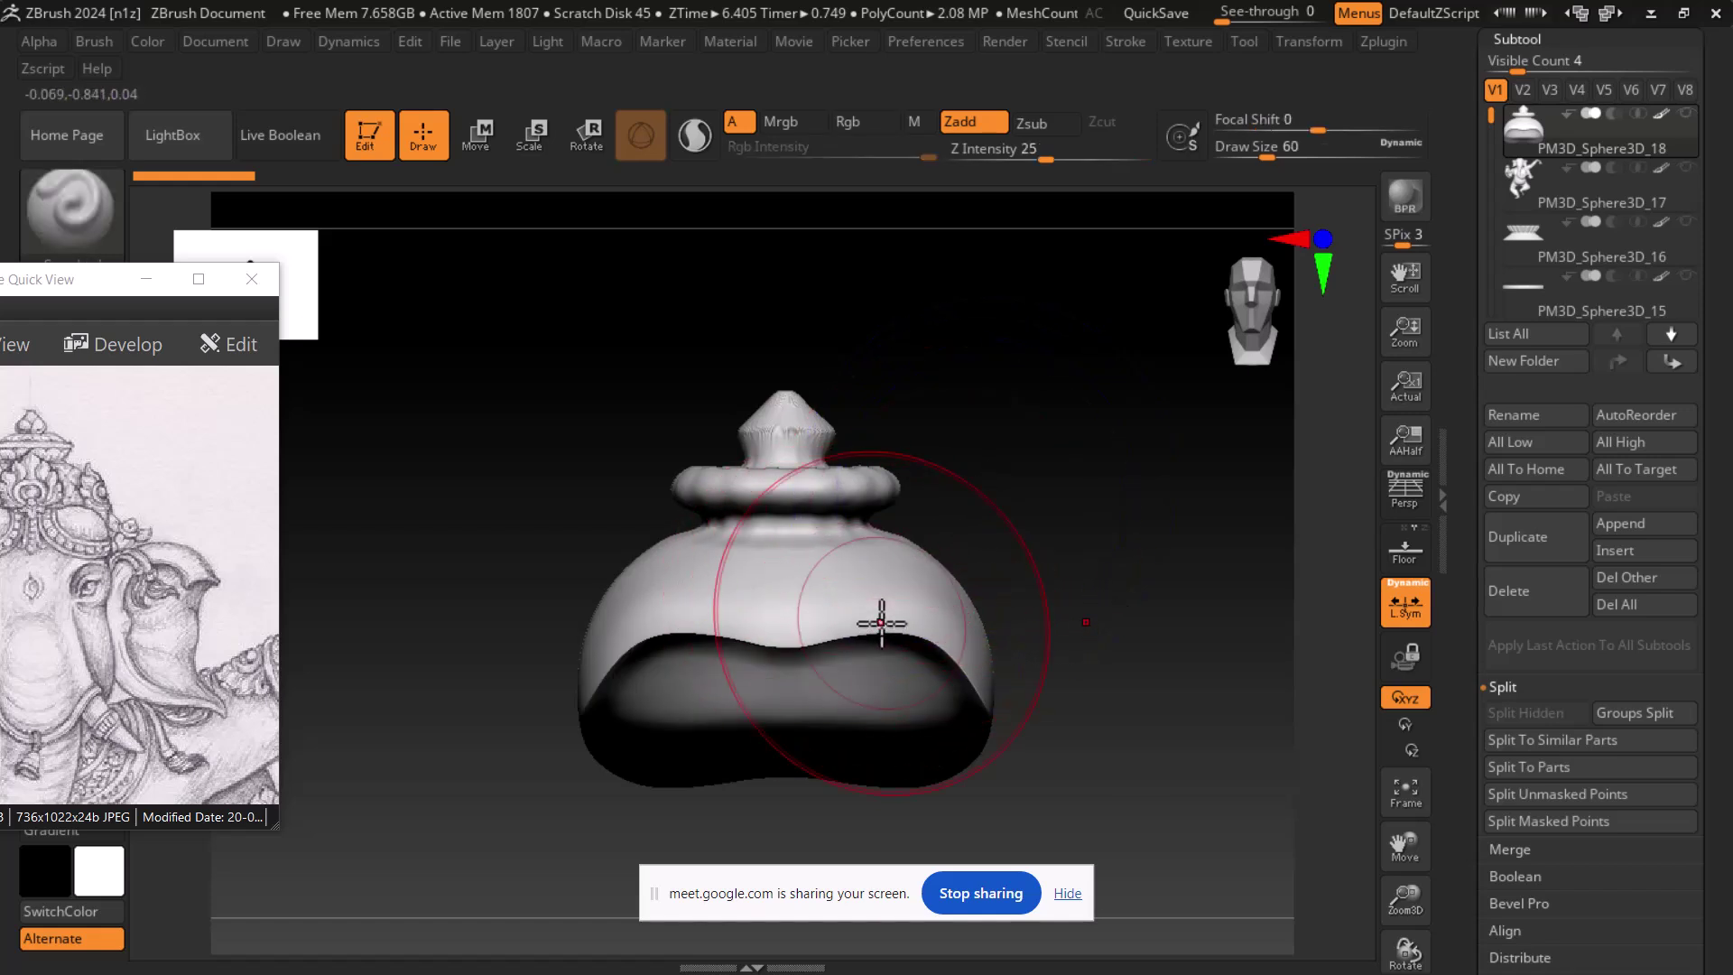
{"action": "key", "text": "bracketleft"}
{"action": "key", "text": "bracketleft"}
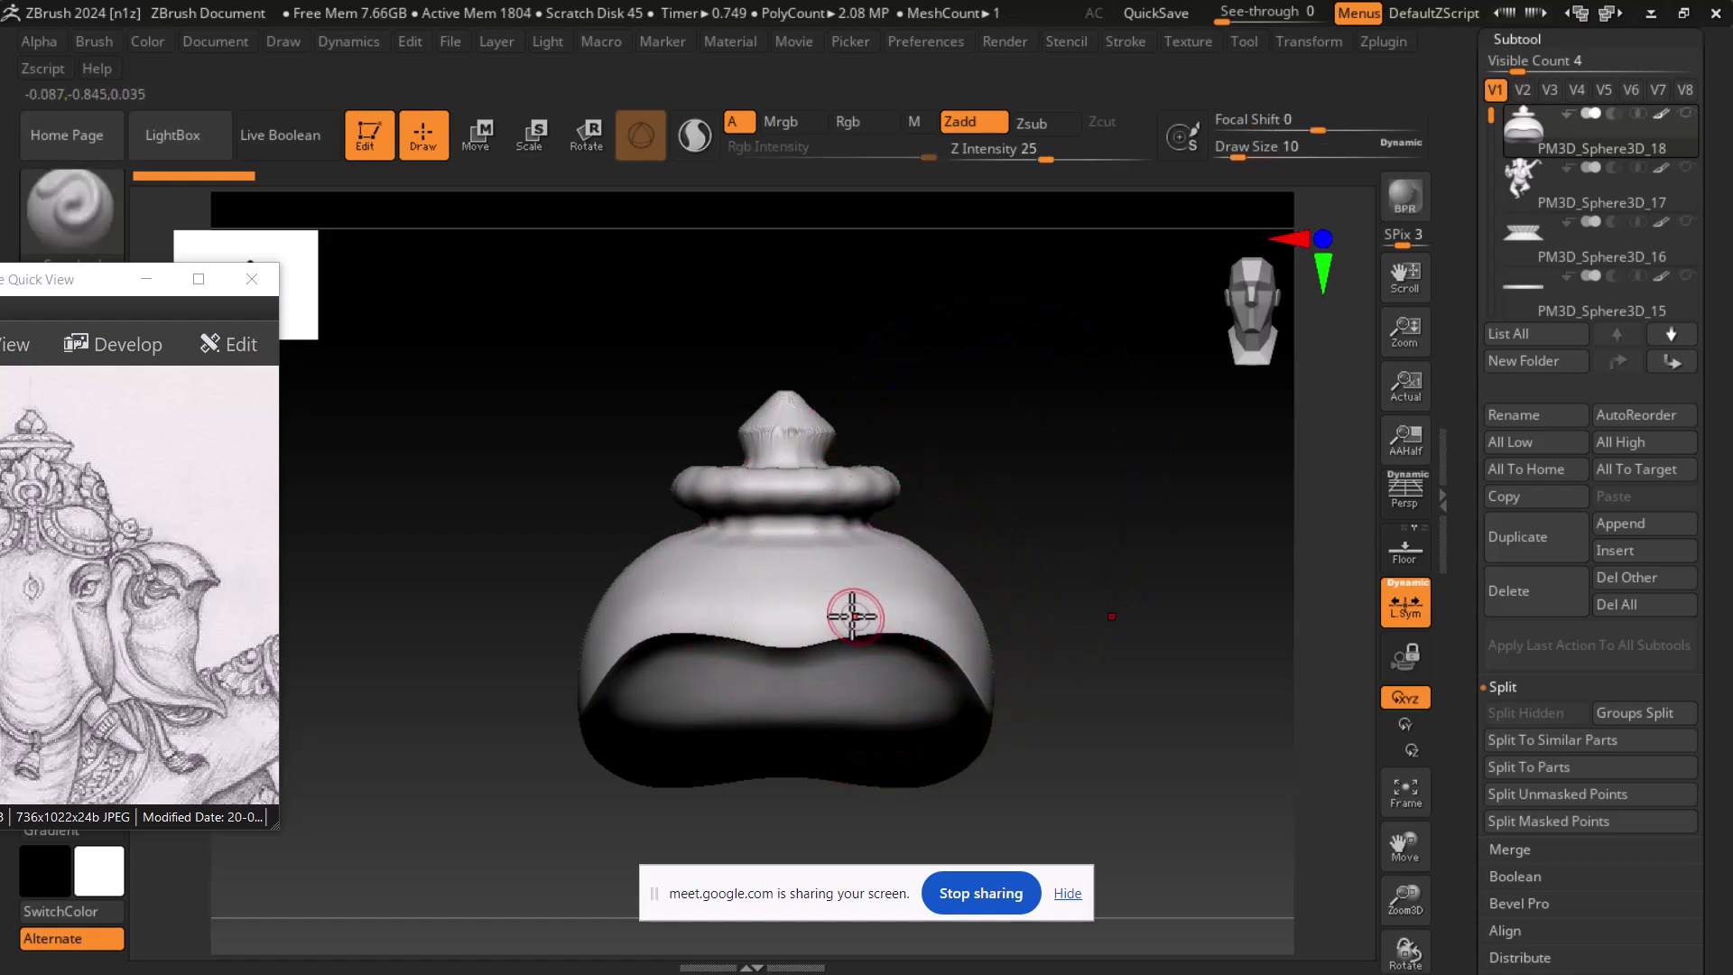
{"action": "key", "text": "ctrl"}
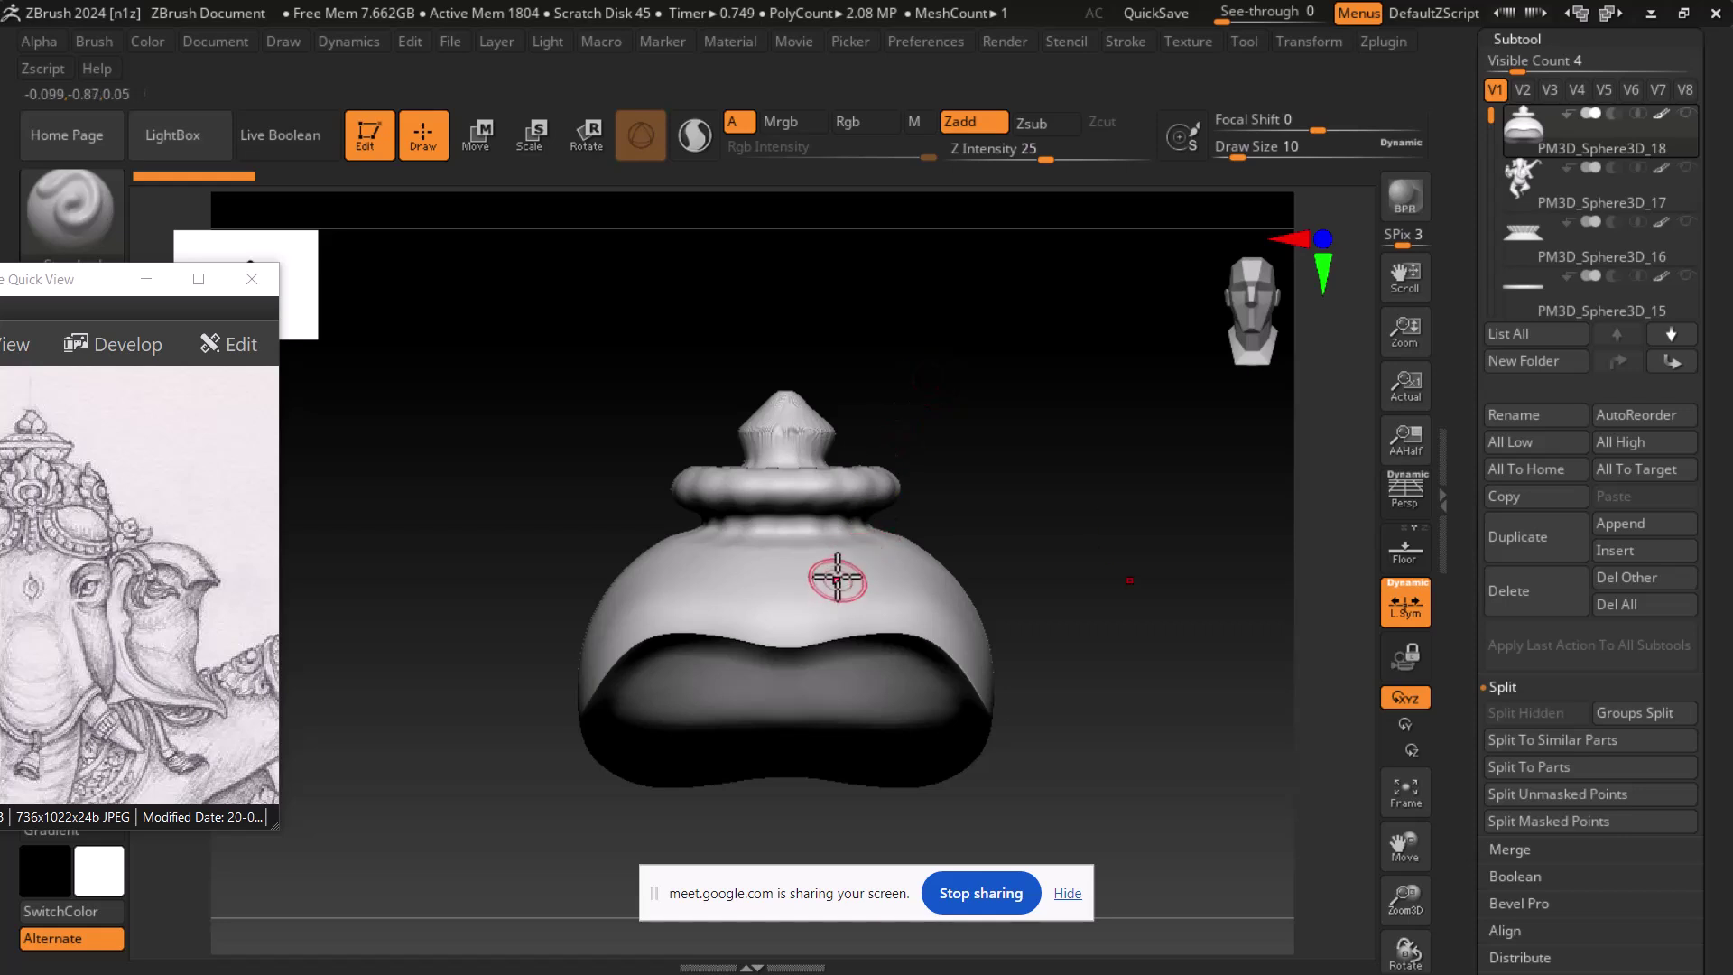
{"action": "mouse_move", "coordinate": [1045, 276]}
{"action": "left_mouse_down", "text": "ctrl"}
{"action": "mouse_move", "coordinate": [827, 877]}
{"action": "mouse_move", "coordinate": [790, 907]}
{"action": "left_mouse_up", "text": "ctrl"}
- Realign the half-masked crown's symmetry with the ReSym deformation
{"action": "left_click_drag", "start_coordinate": [1468, 715], "coordinate": [1451, 427]}
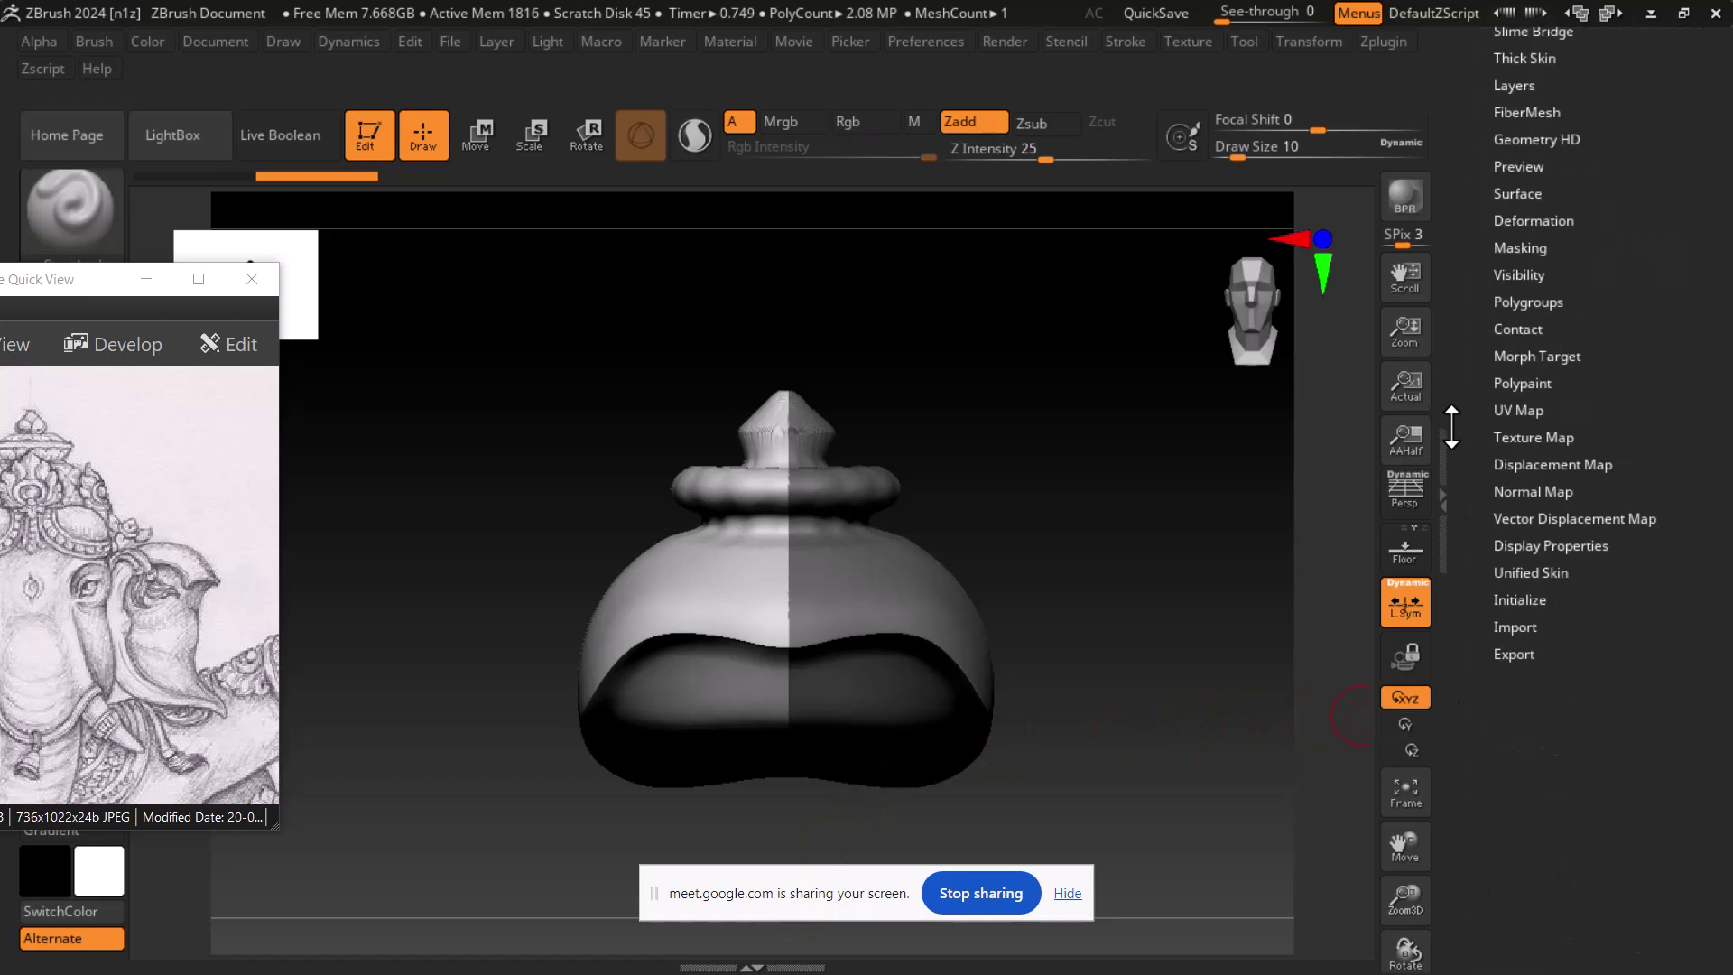
{"action": "left_click", "coordinate": [1534, 222]}
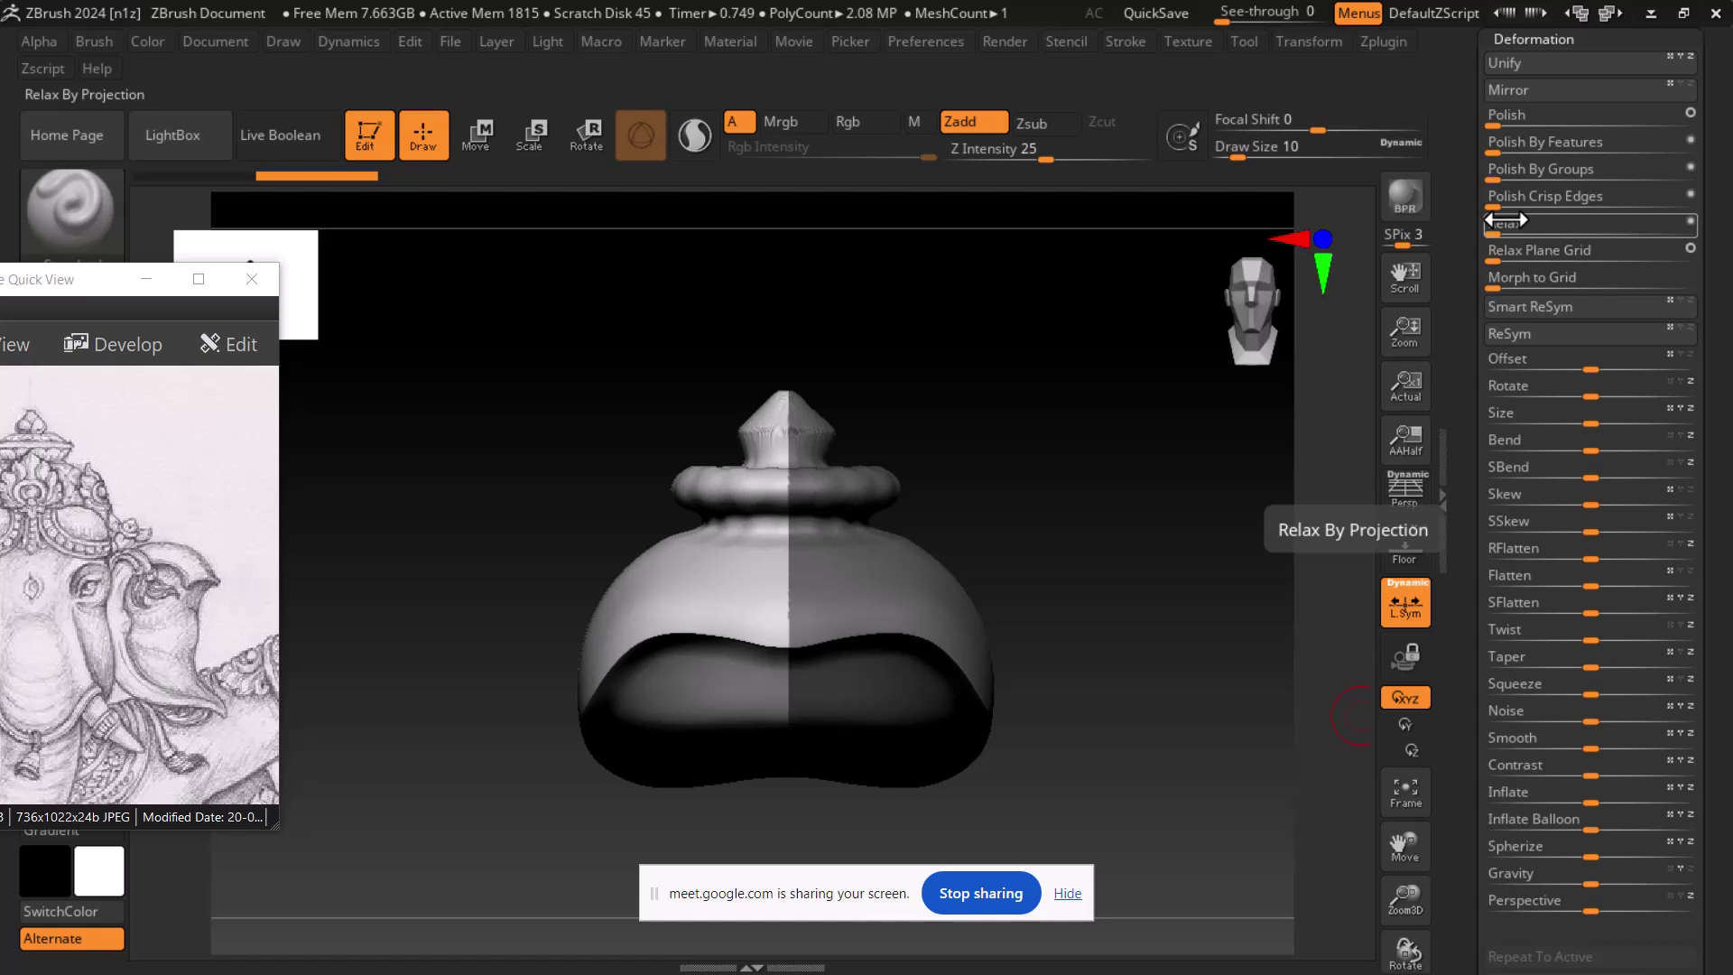
{"action": "left_click_drag", "start_coordinate": [1471, 168], "coordinate": [1464, 255]}
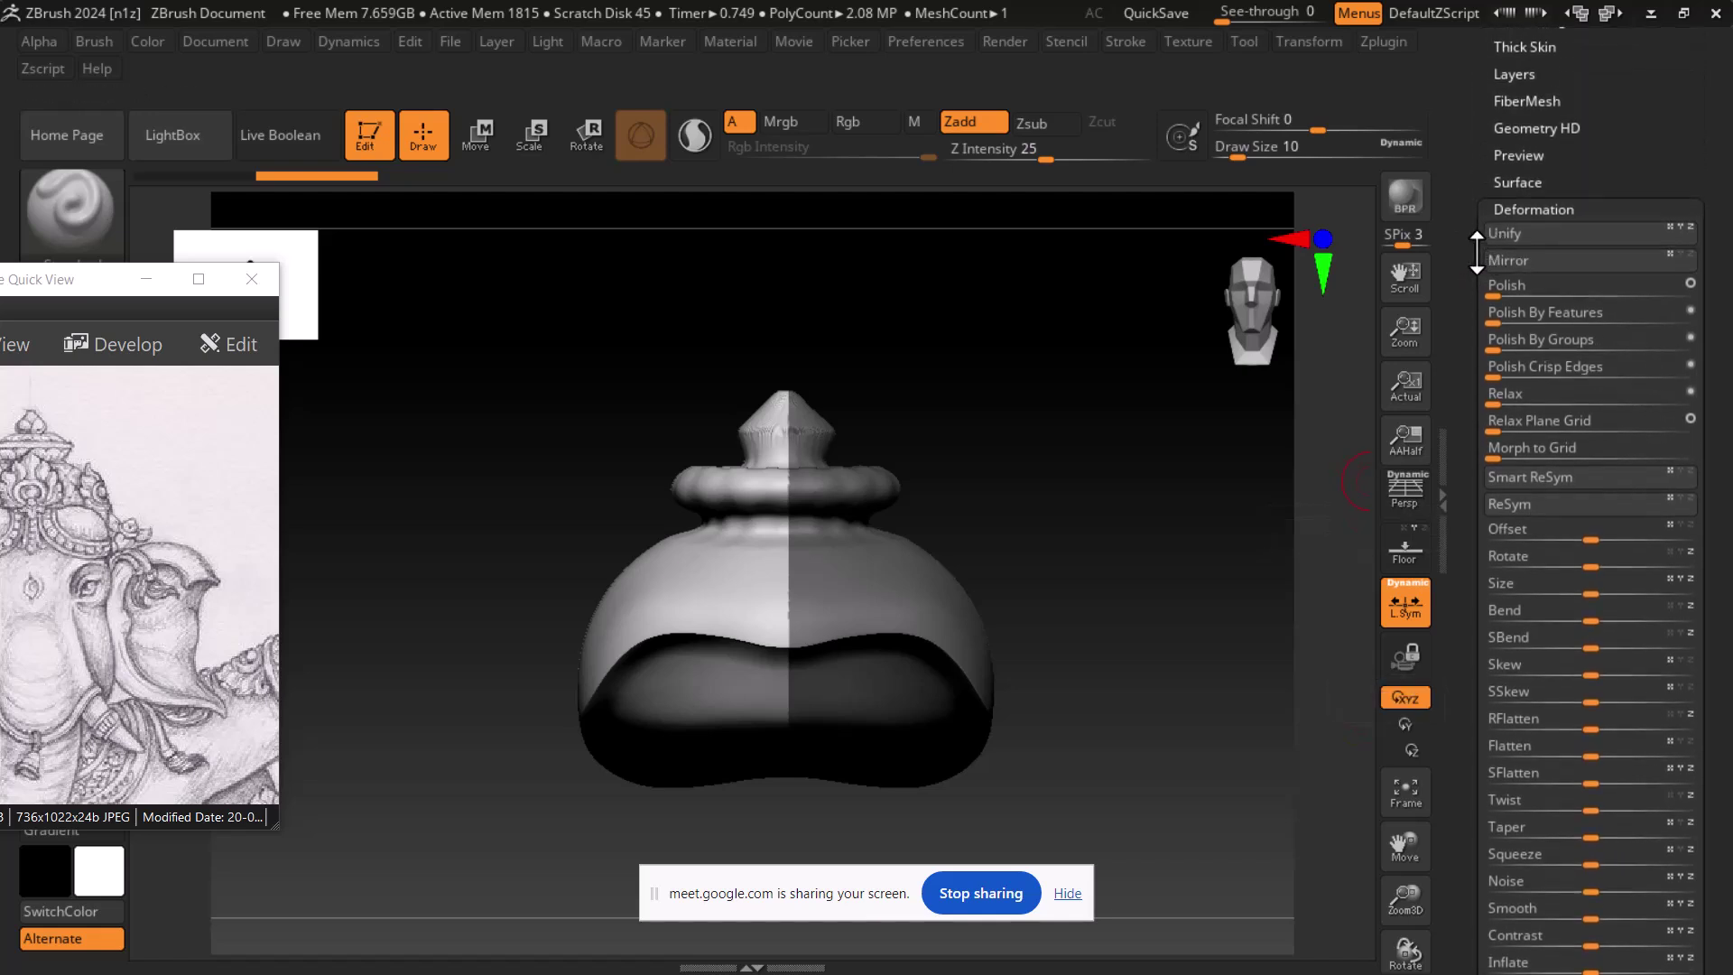
{"action": "left_click", "coordinate": [1503, 506]}
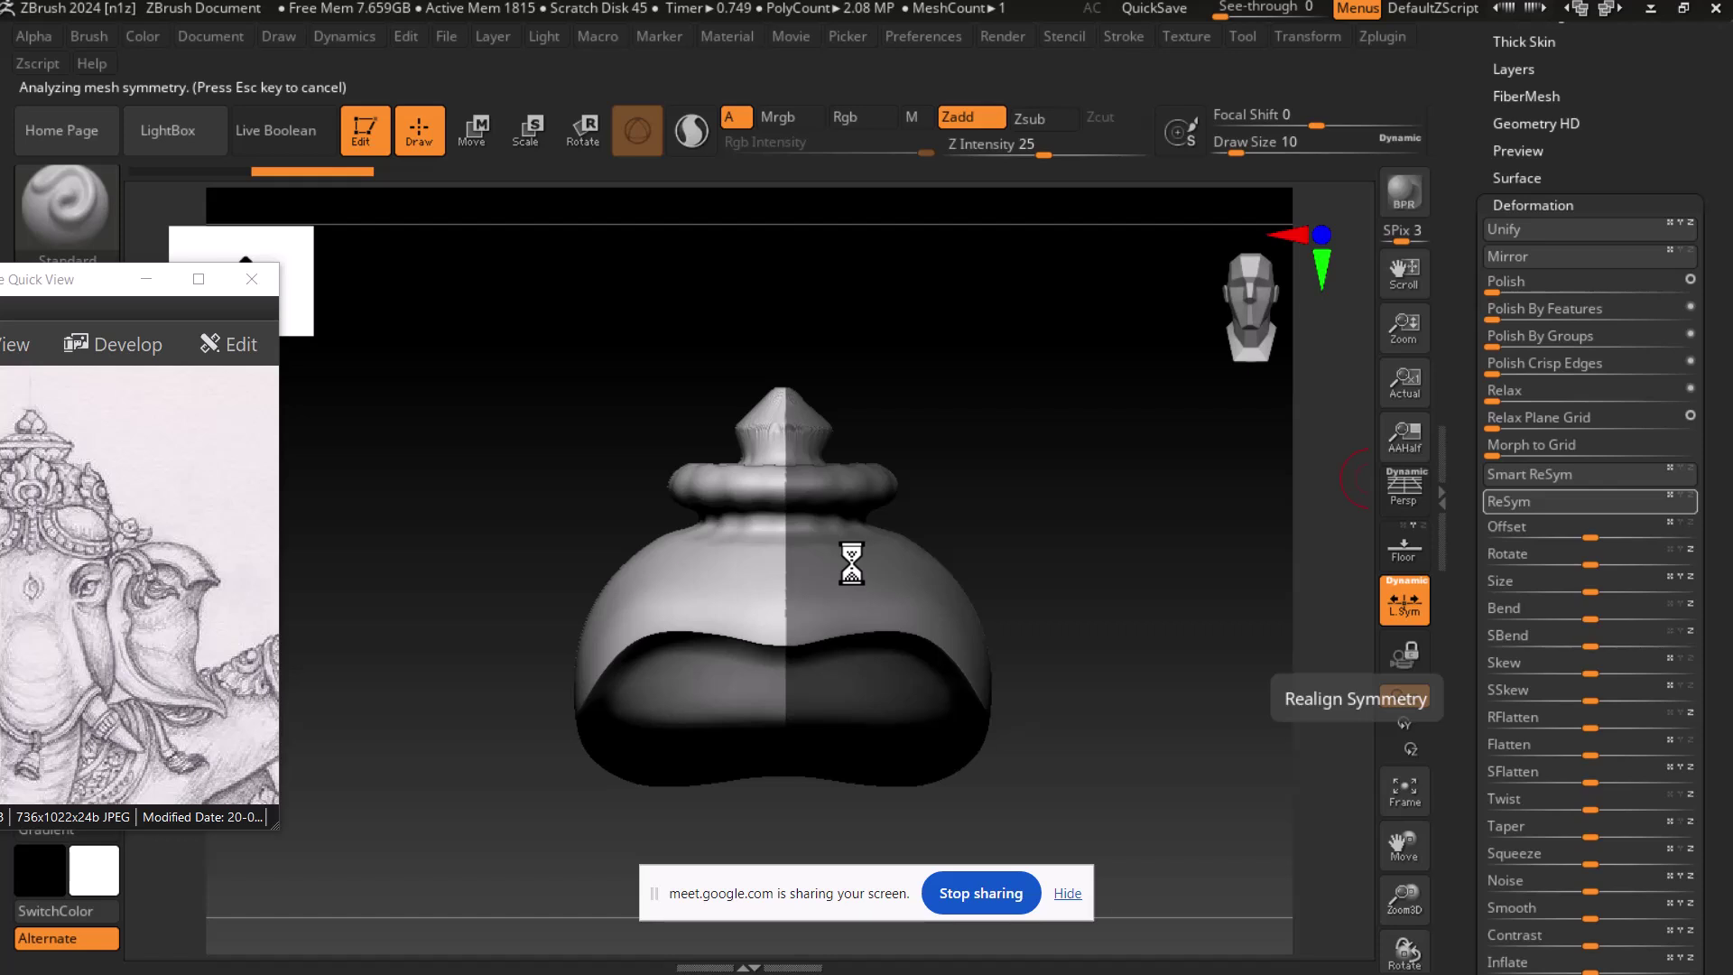
{"action": "key", "text": "alt+Tab"}
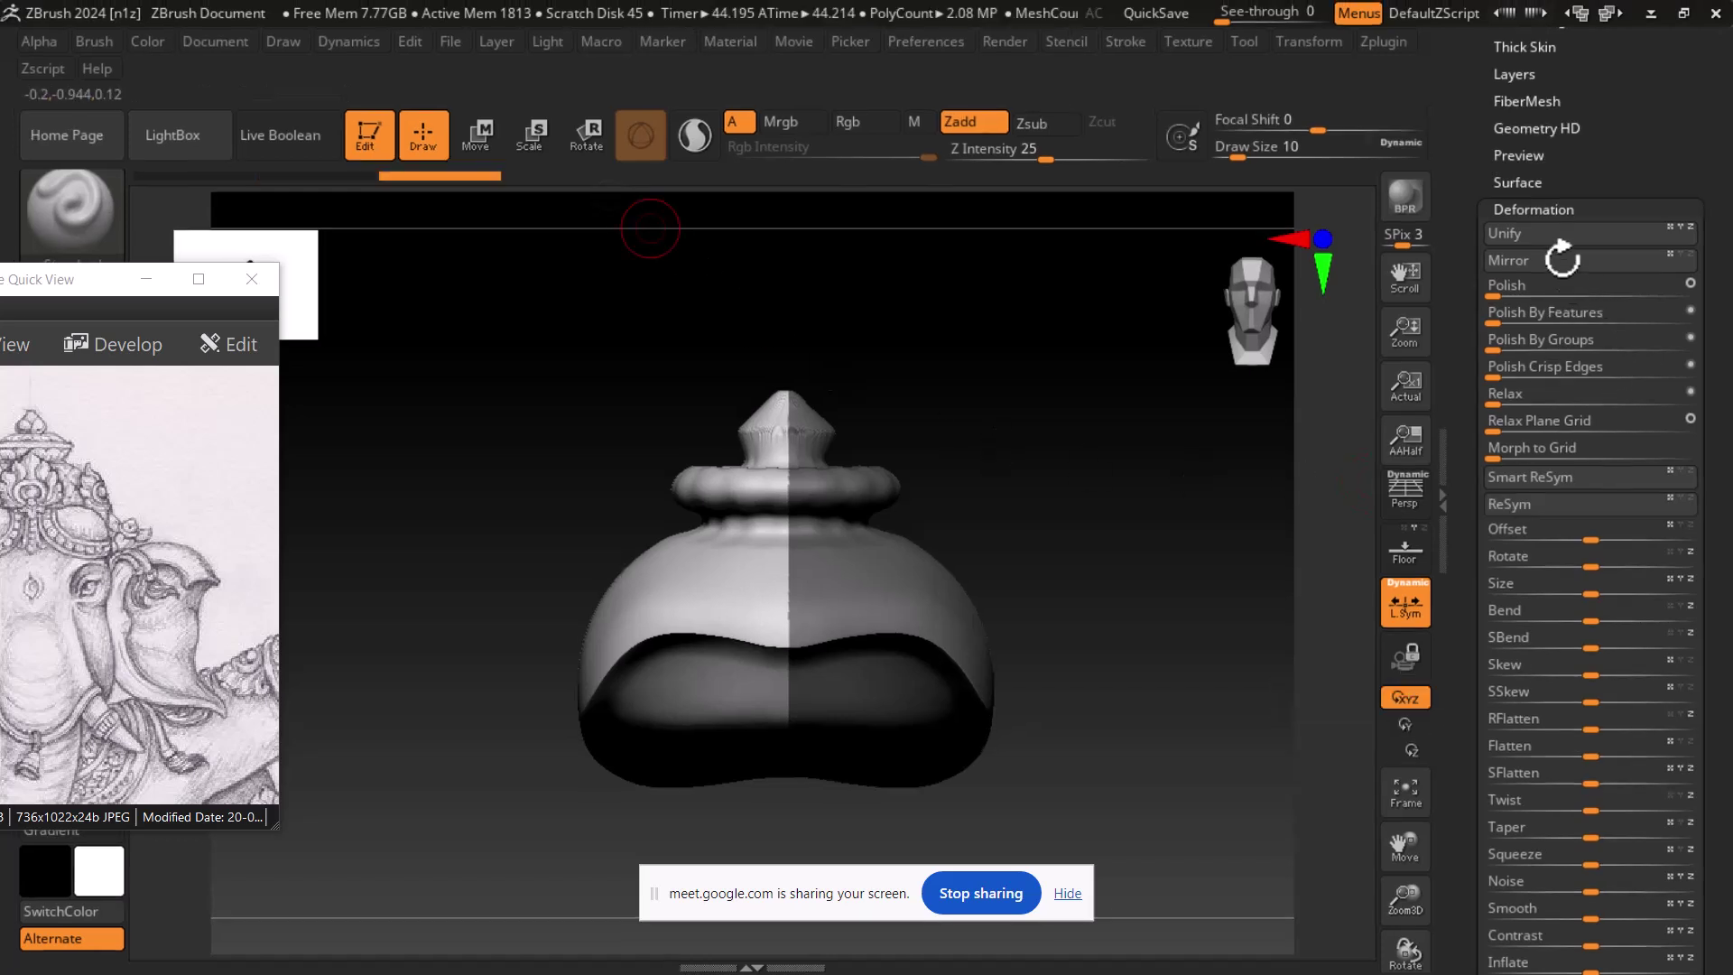
{"action": "left_click_drag", "start_coordinate": [1469, 462], "coordinate": [1467, 458]}
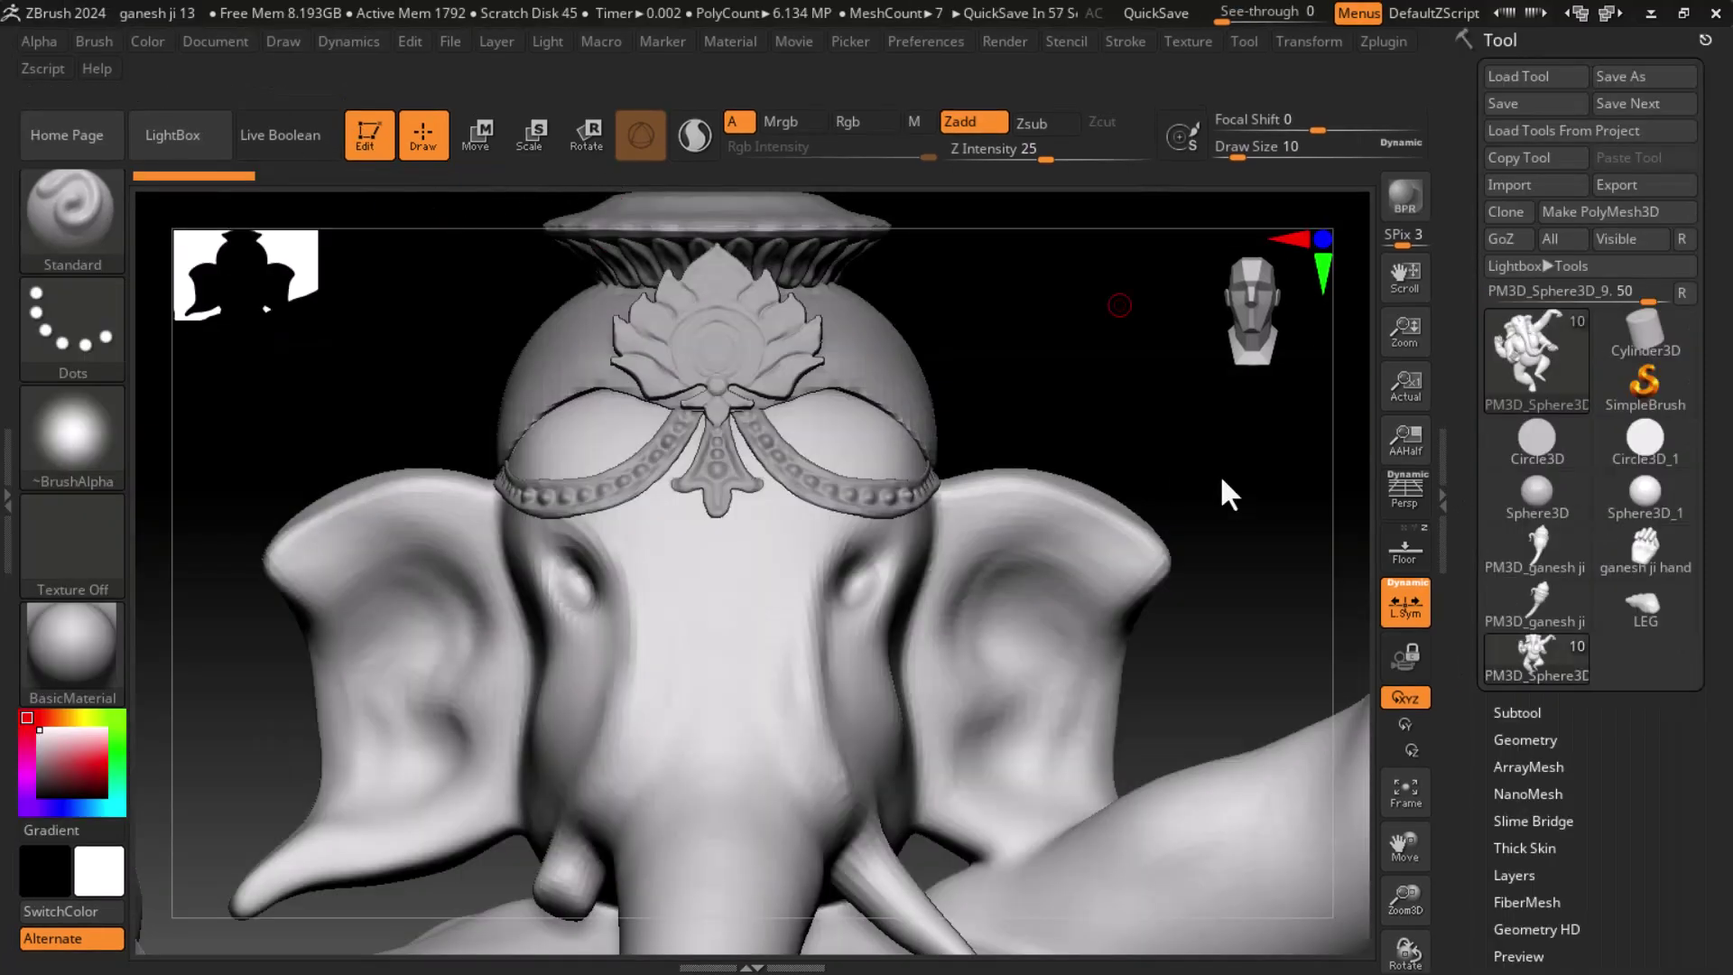
- Expand the subtool list of the ganesh ji 13 statue and examine its head and upper body from the front
{"action": "right_click_drag", "start_coordinate": [1200, 412], "coordinate": [1130, 334], "text": "ctrl"}
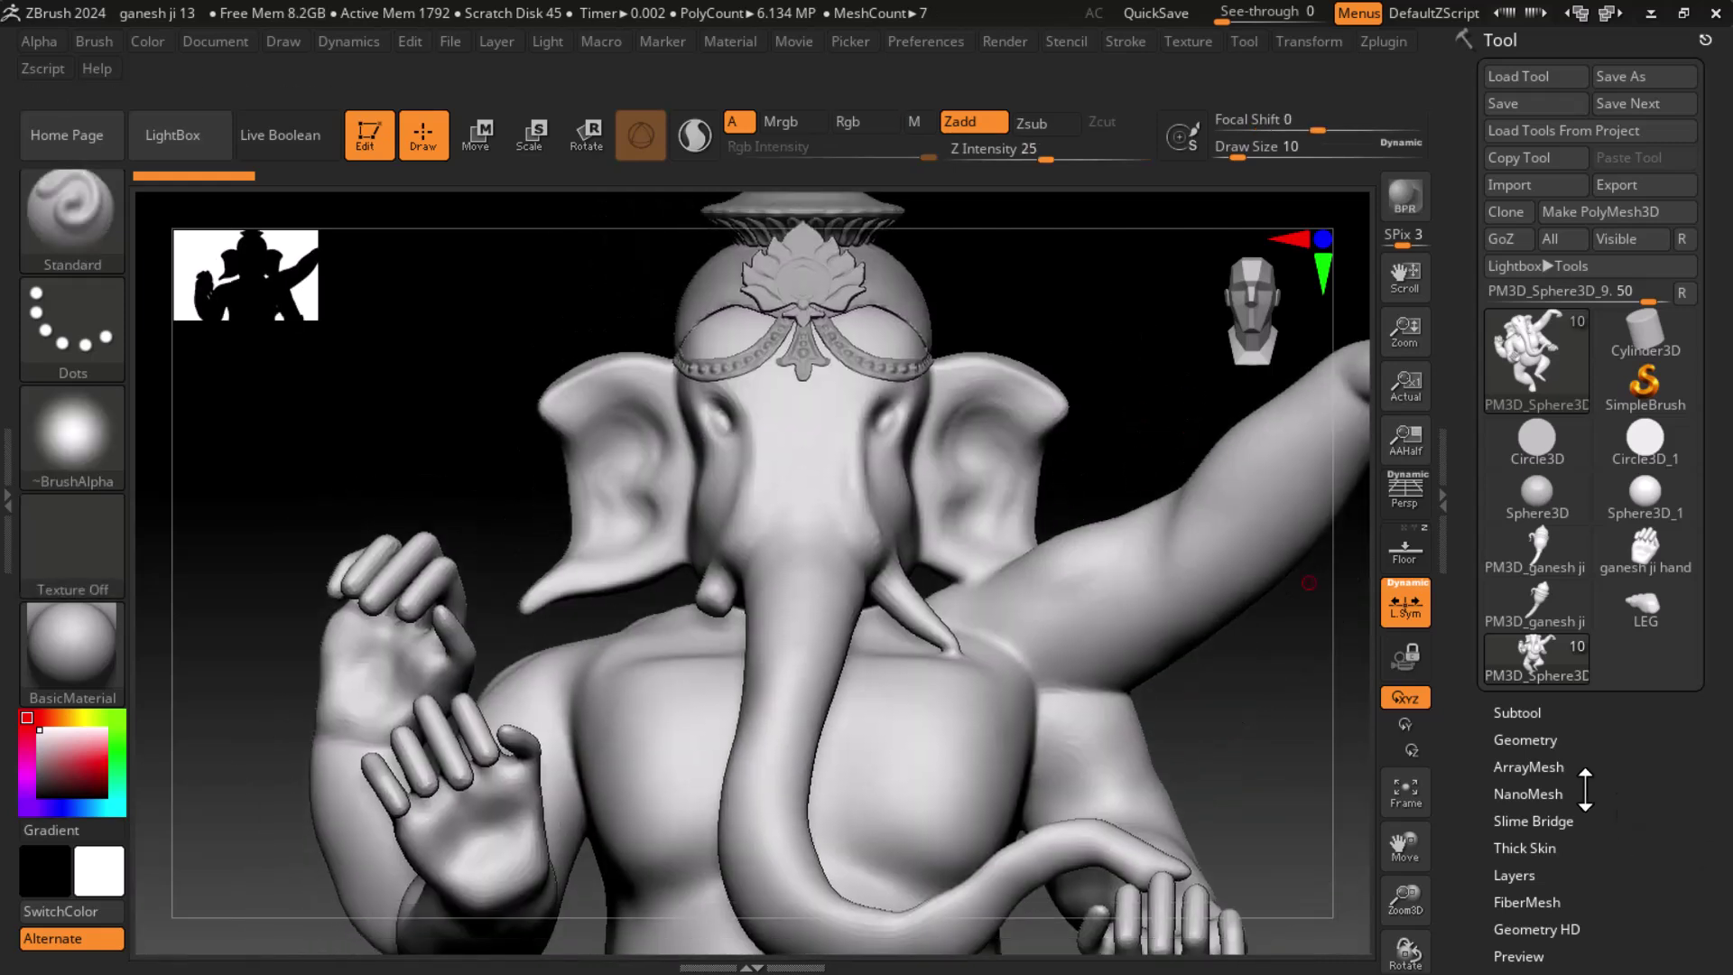
{"action": "left_click", "coordinate": [1519, 713]}
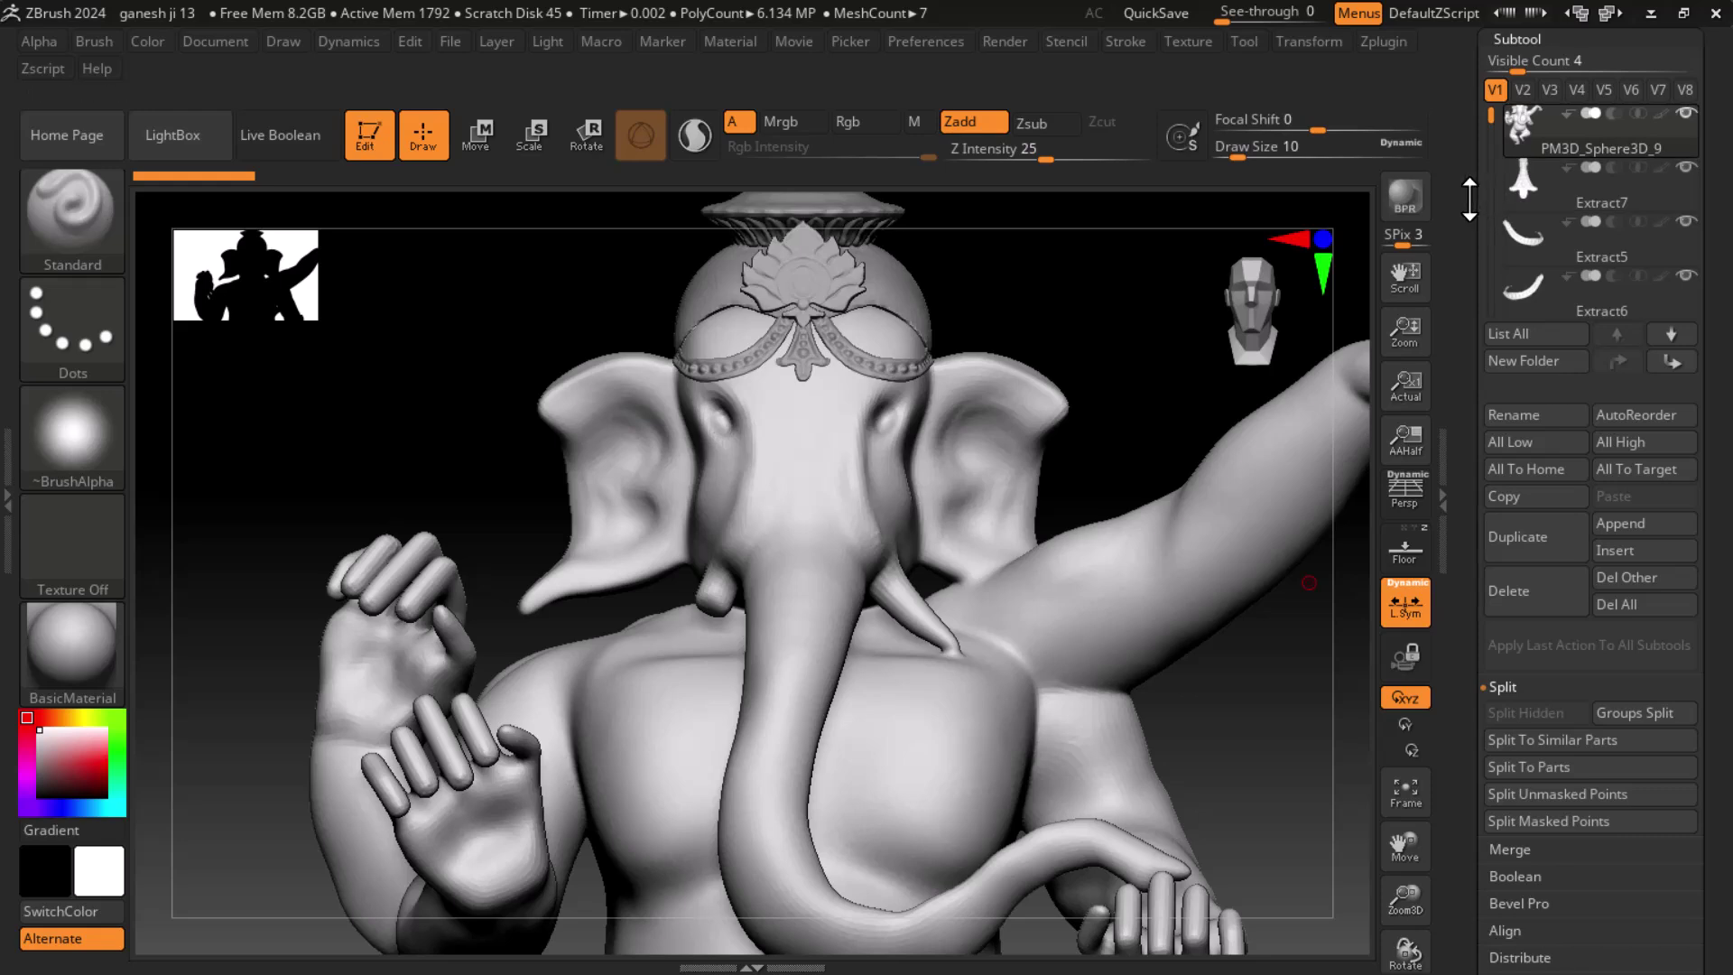
{"action": "scroll", "coordinate": [1467, 294], "scroll_direction": "up", "scroll_amount": 2}
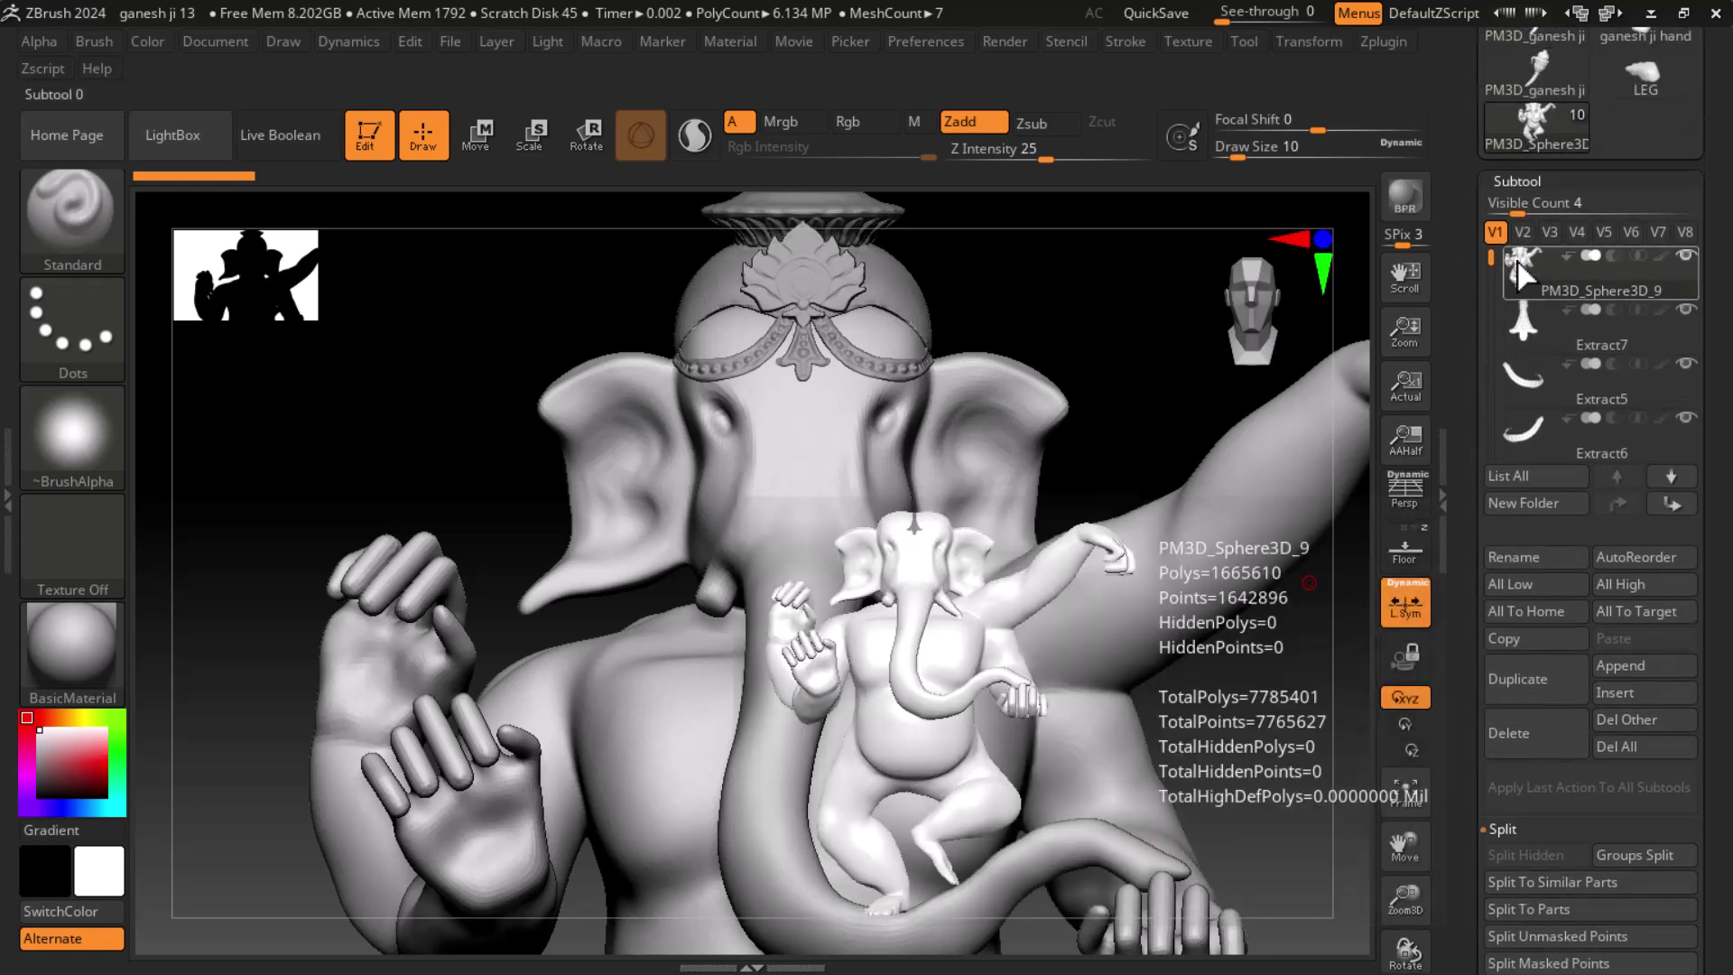
{"action": "mouse_move", "coordinate": [1092, 502]}
{"action": "left_mouse_down"}
{"action": "mouse_move", "coordinate": [1011, 452]}
{"action": "mouse_move", "coordinate": [1106, 433]}
{"action": "mouse_move", "coordinate": [1083, 452]}
{"action": "left_mouse_up"}
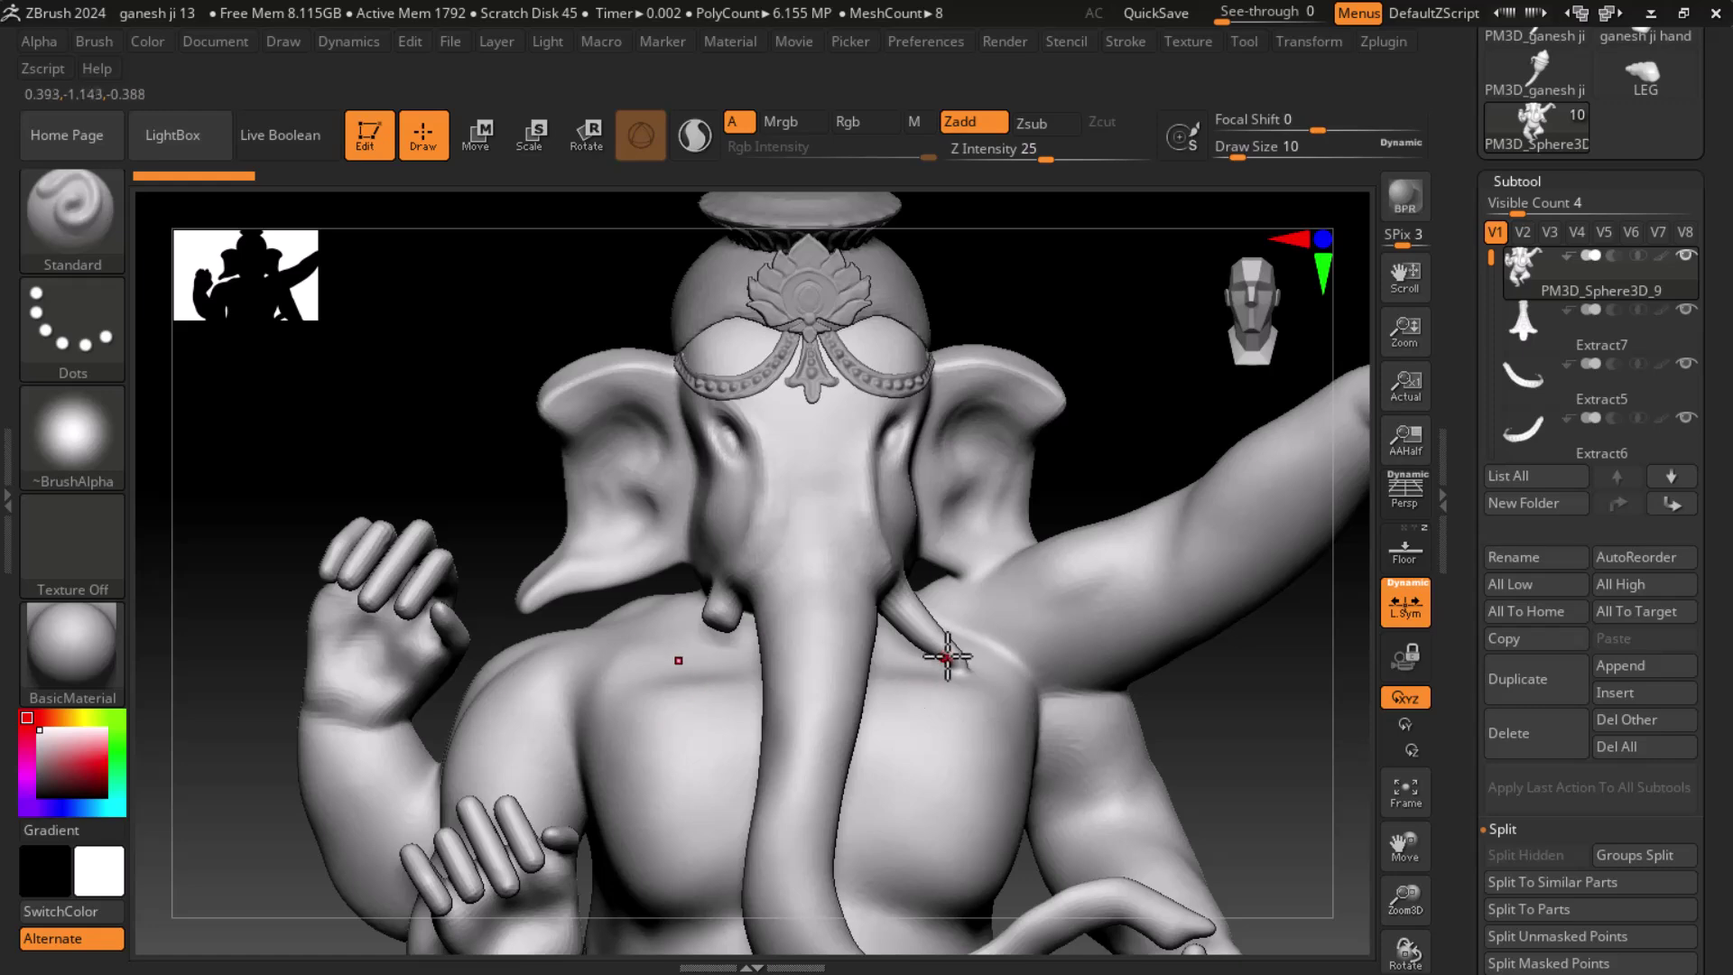
{"action": "mouse_move", "coordinate": [1056, 515]}
{"action": "left_mouse_down"}
{"action": "mouse_move", "coordinate": [984, 560]}
{"action": "mouse_move", "coordinate": [1118, 402]}
{"action": "left_mouse_up"}
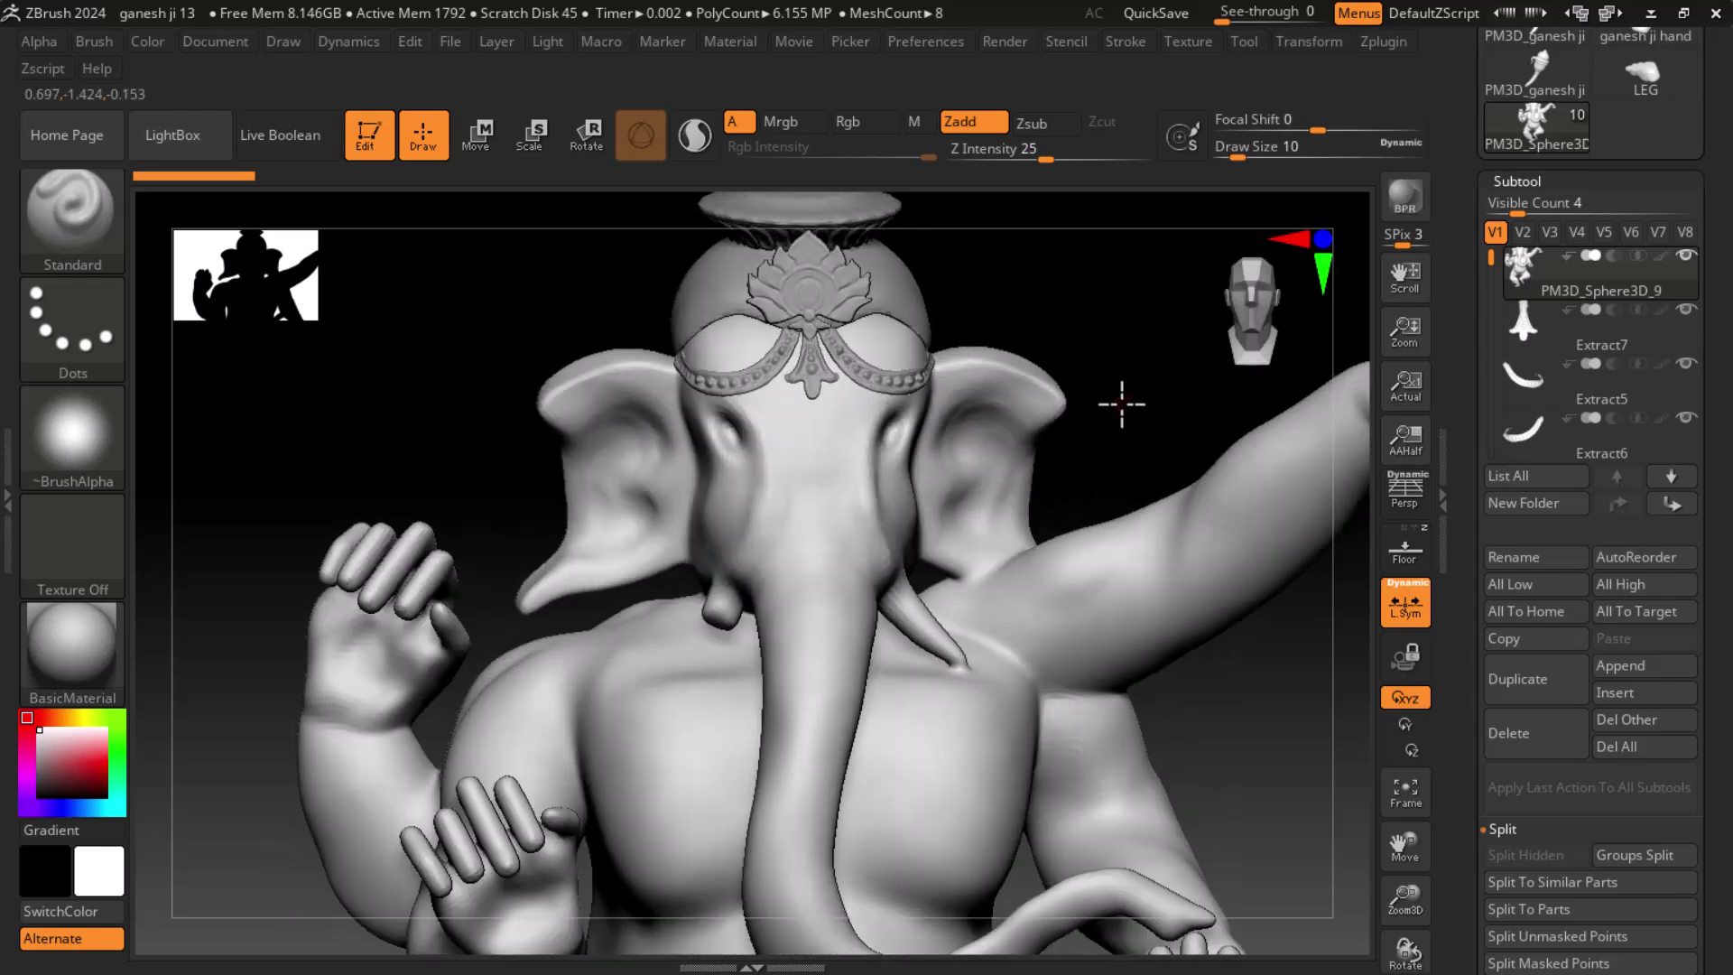
- Bring up the ganesh ji.jpg reference drawing and place it beside the statue's head for comparison
{"action": "key", "text": "alt+Tab"}
{"action": "left_click", "coordinate": [511, 558]}
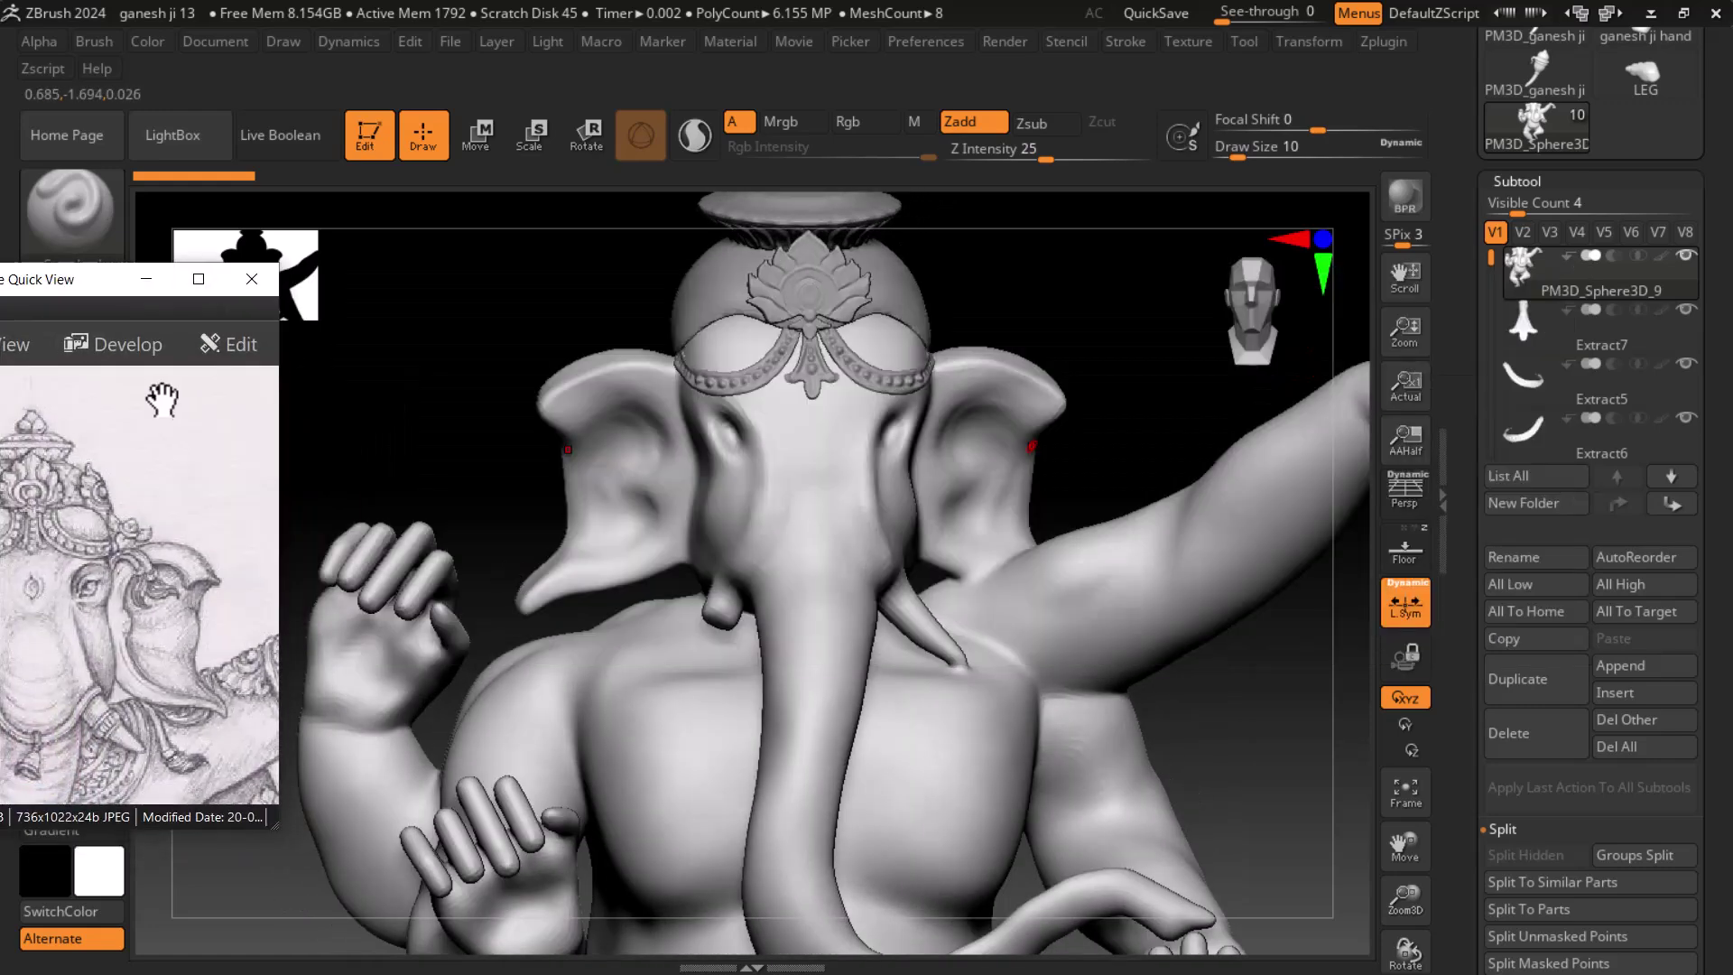
{"action": "left_click_drag", "start_coordinate": [54, 291], "coordinate": [1149, 185]}
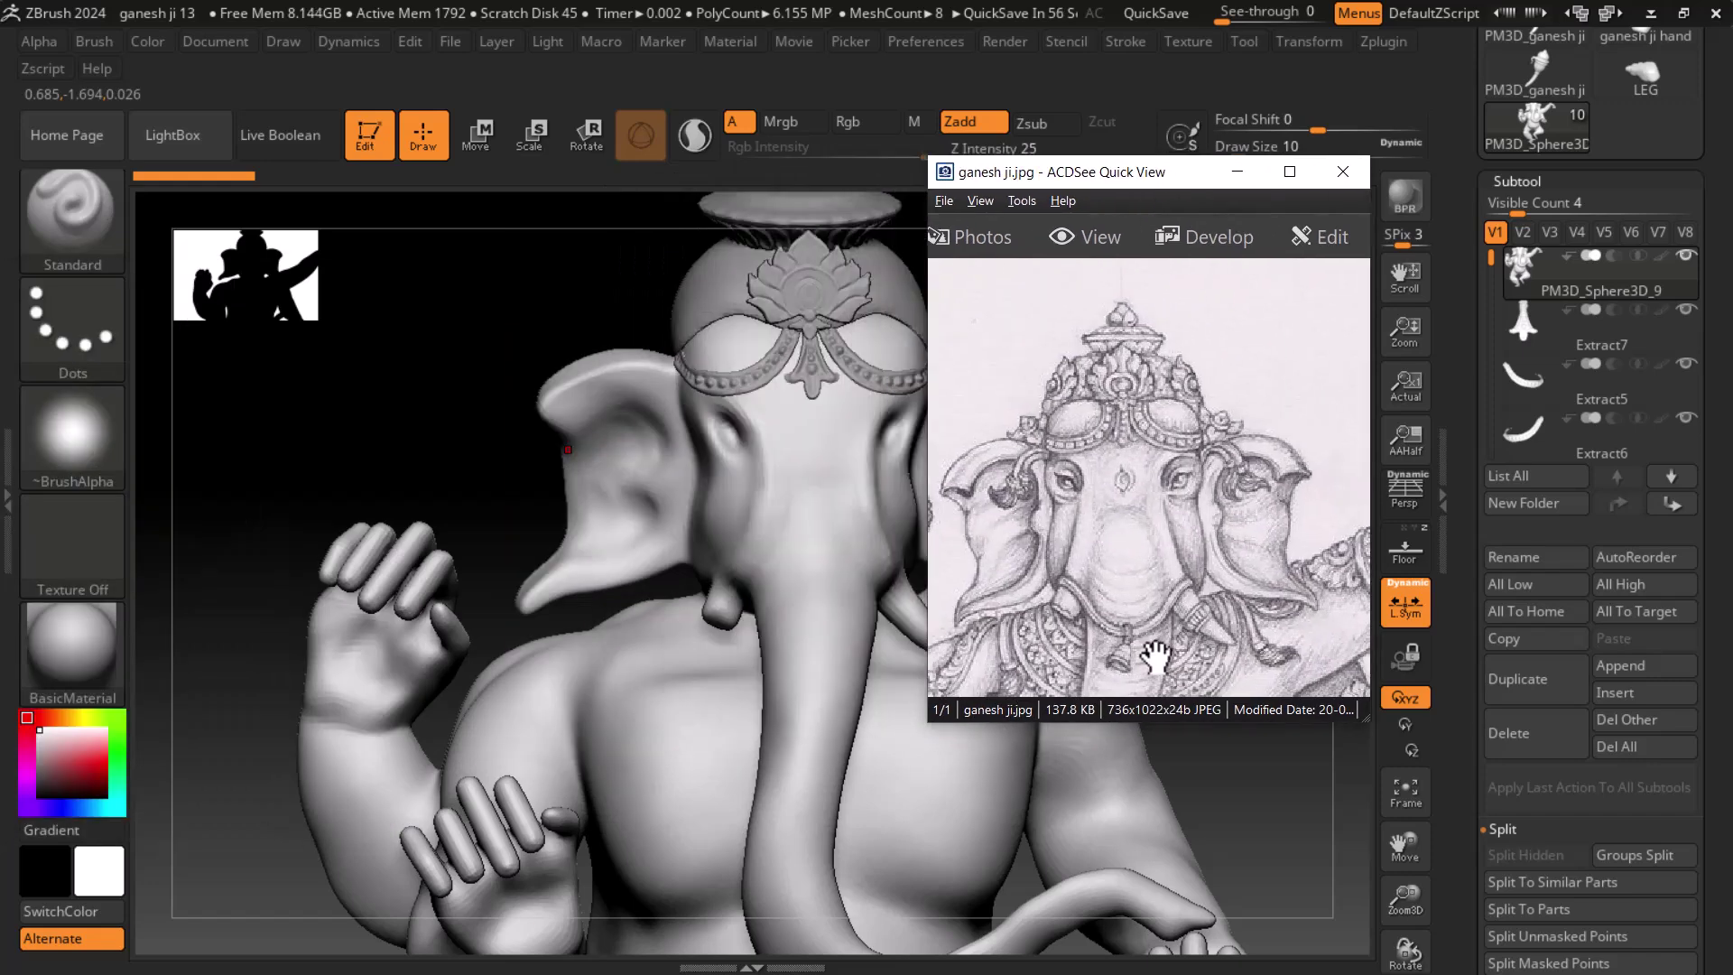
{"action": "left_click_drag", "start_coordinate": [1115, 176], "coordinate": [1300, 185]}
- Sculpt symmetrical folds along the collarbone and shoulders with the Standard brush at draw size 50, and smooth them
{"action": "left_click_drag", "start_coordinate": [506, 370], "coordinate": [544, 576]}
{"action": "mouse_move", "coordinate": [359, 359]}
{"action": "left_mouse_down"}
{"action": "mouse_move", "coordinate": [608, 406]}
{"action": "mouse_move", "coordinate": [554, 426]}
{"action": "mouse_move", "coordinate": [688, 379]}
{"action": "mouse_move", "coordinate": [754, 330]}
{"action": "mouse_move", "coordinate": [580, 376]}
{"action": "mouse_move", "coordinate": [600, 445]}
{"action": "mouse_move", "coordinate": [583, 460]}
{"action": "mouse_move", "coordinate": [906, 497]}
{"action": "mouse_move", "coordinate": [956, 375]}
{"action": "mouse_move", "coordinate": [964, 406]}
{"action": "left_mouse_up"}
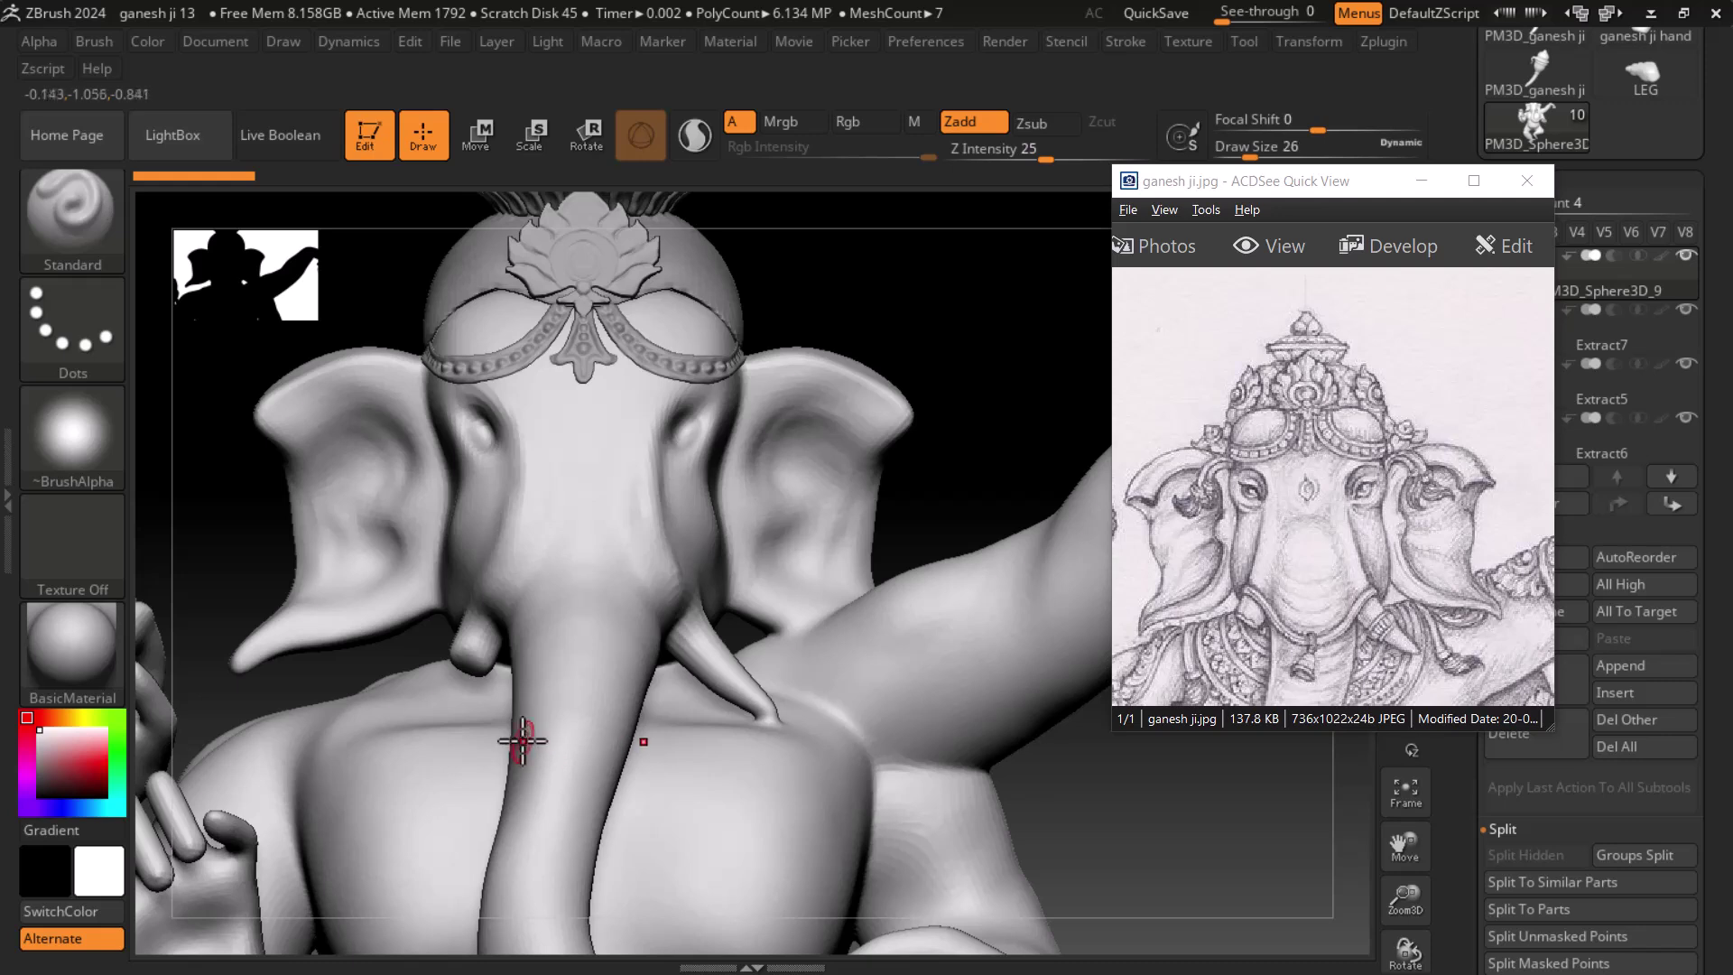
{"action": "key", "text": "bracketright"}
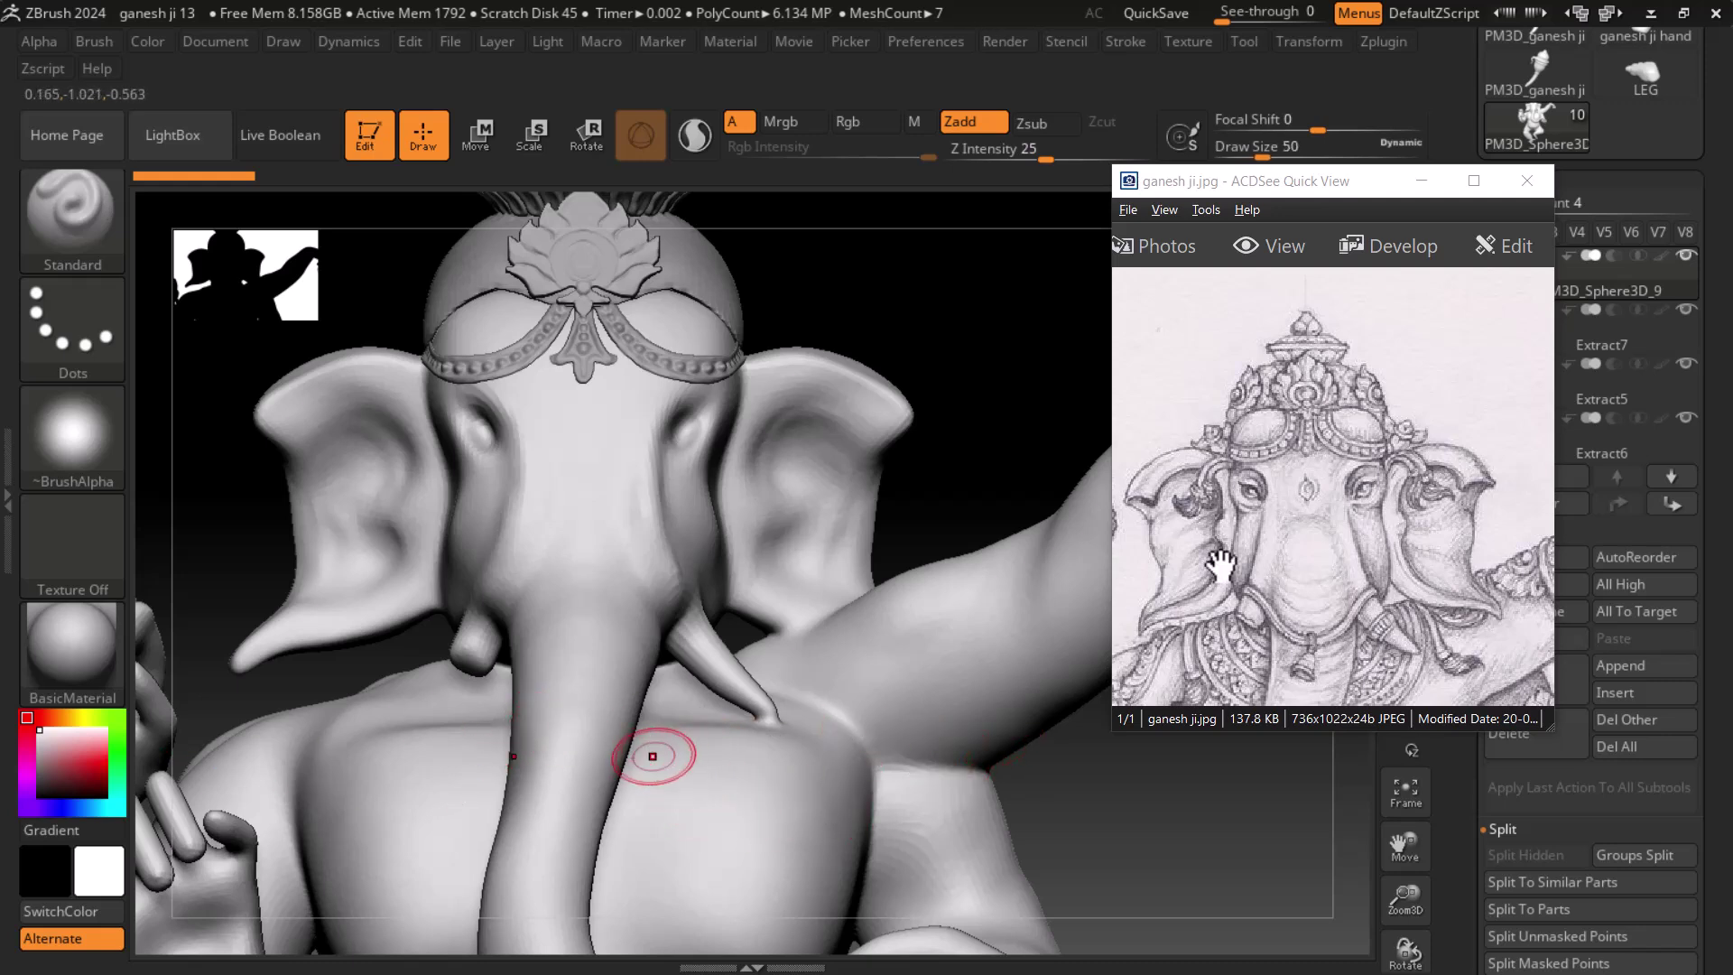
{"action": "left_click_drag", "start_coordinate": [1053, 448], "coordinate": [1003, 359]}
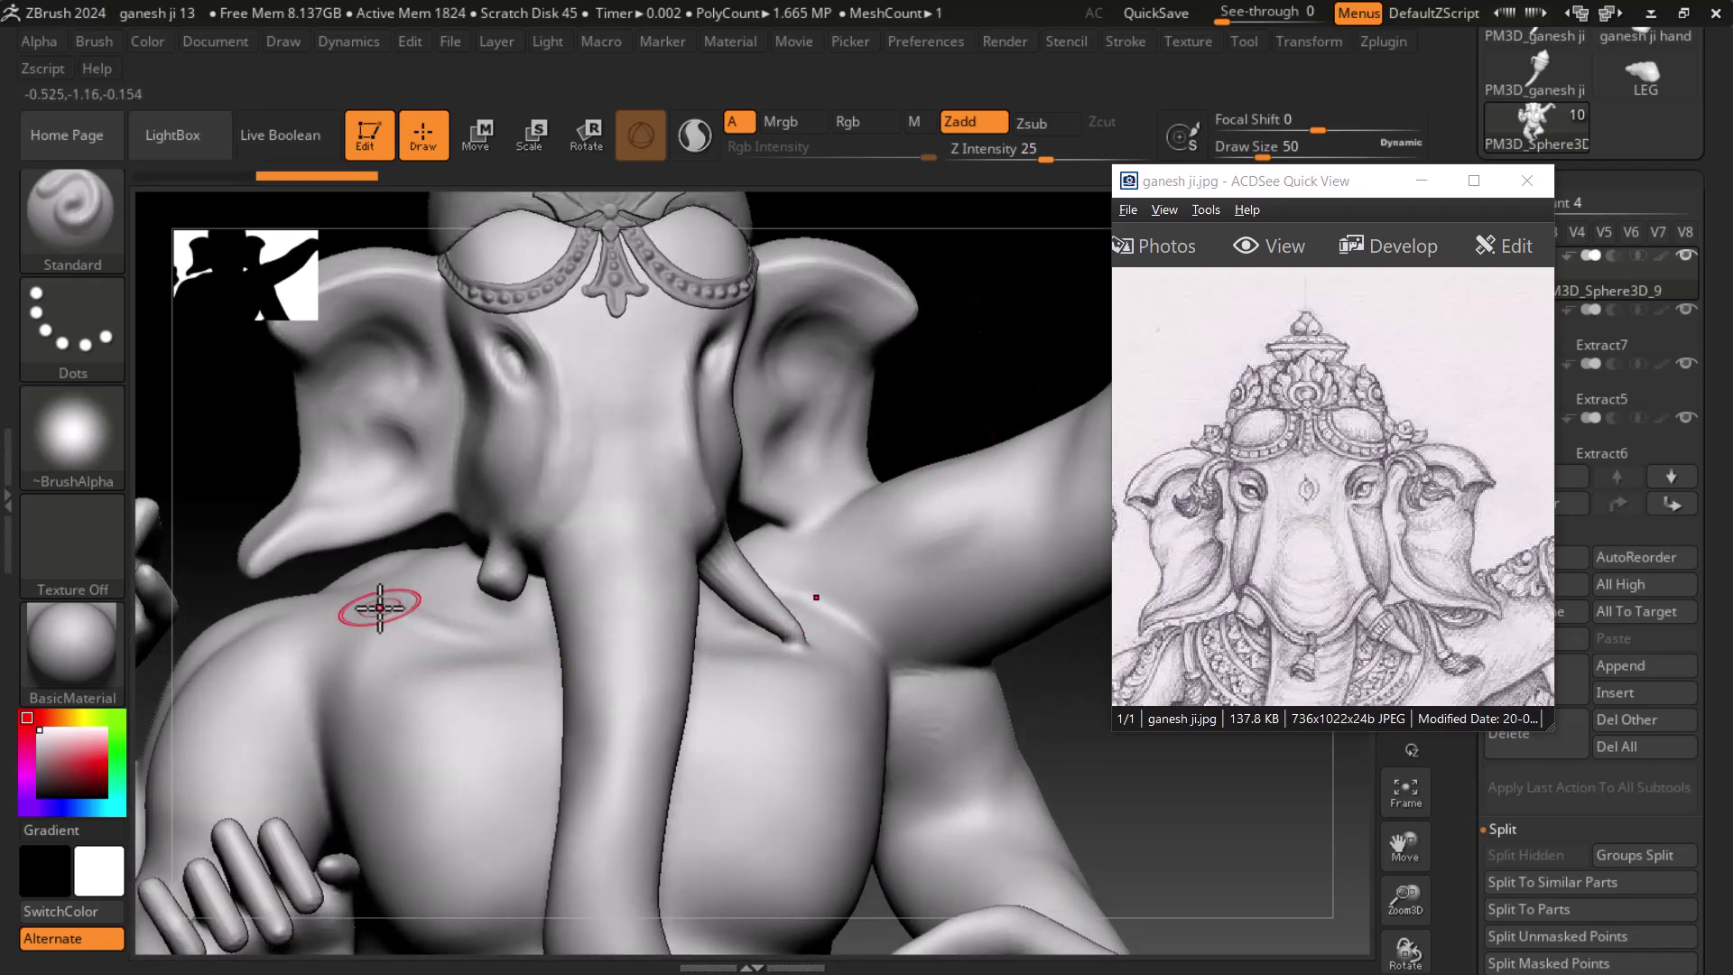
{"action": "mouse_move", "coordinate": [386, 607]}
{"action": "left_mouse_down"}
{"action": "mouse_move", "coordinate": [483, 630]}
{"action": "mouse_move", "coordinate": [503, 658]}
{"action": "left_mouse_up"}
{"action": "mouse_move", "coordinate": [372, 617]}
{"action": "left_mouse_down"}
{"action": "mouse_move", "coordinate": [425, 619]}
{"action": "mouse_move", "coordinate": [424, 573]}
{"action": "mouse_move", "coordinate": [391, 586]}
{"action": "left_mouse_up"}
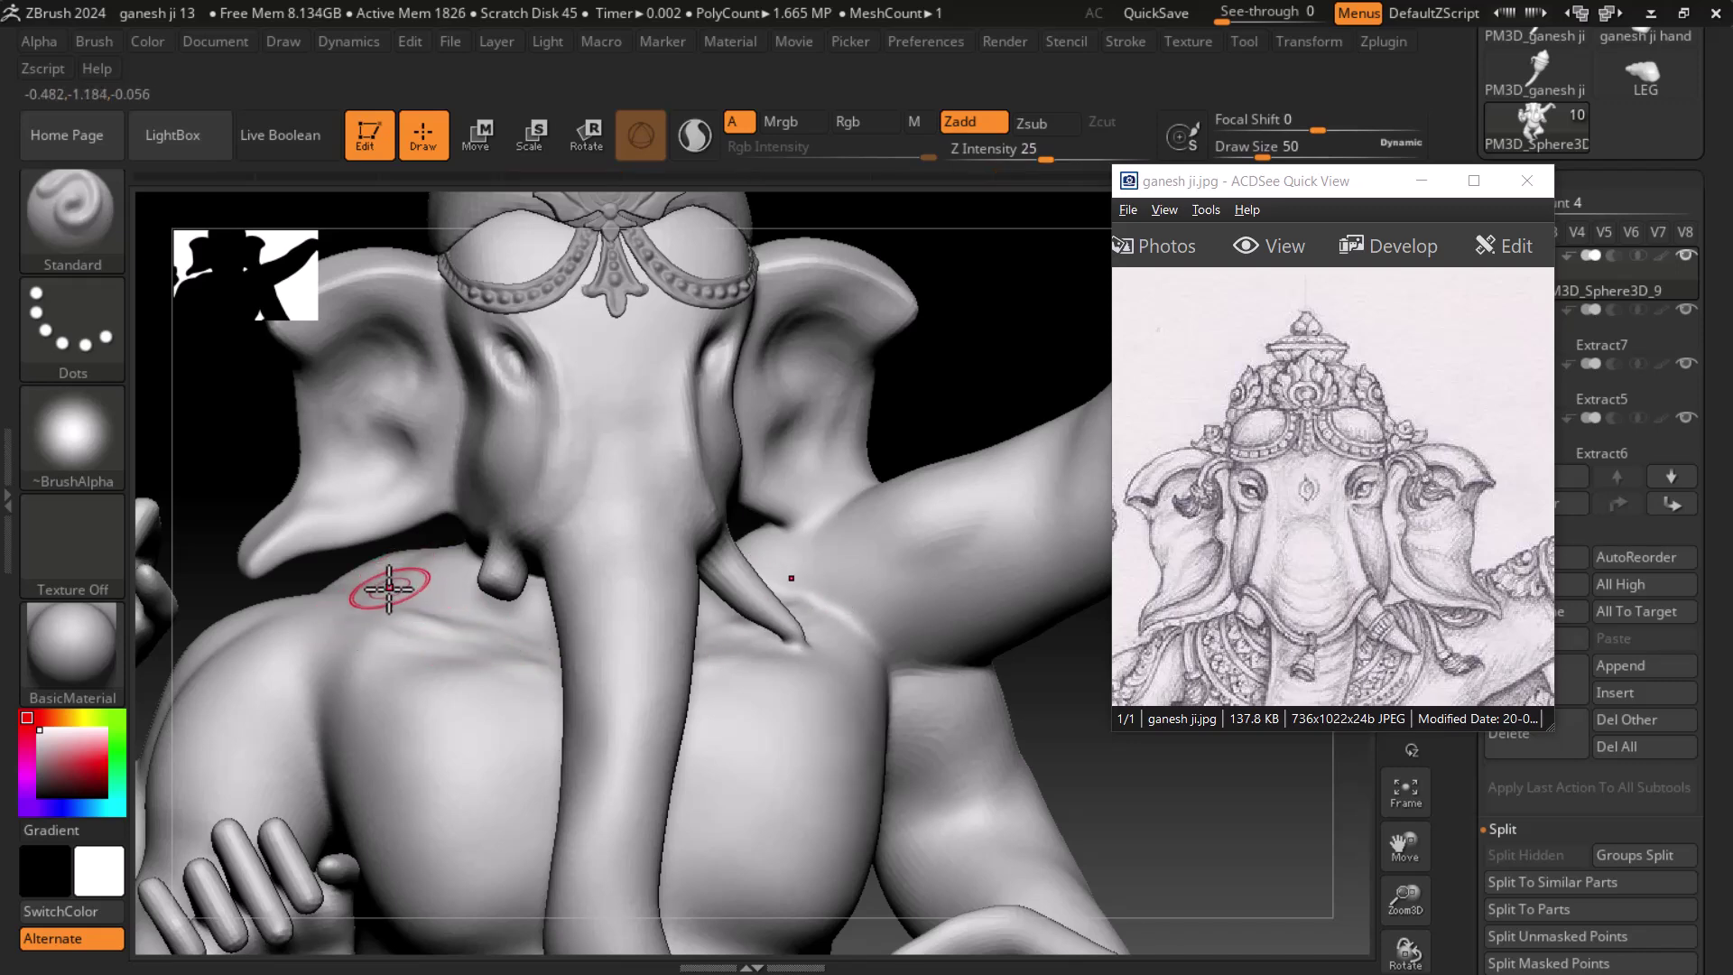
{"action": "left_click_drag", "start_coordinate": [965, 368], "coordinate": [900, 445]}
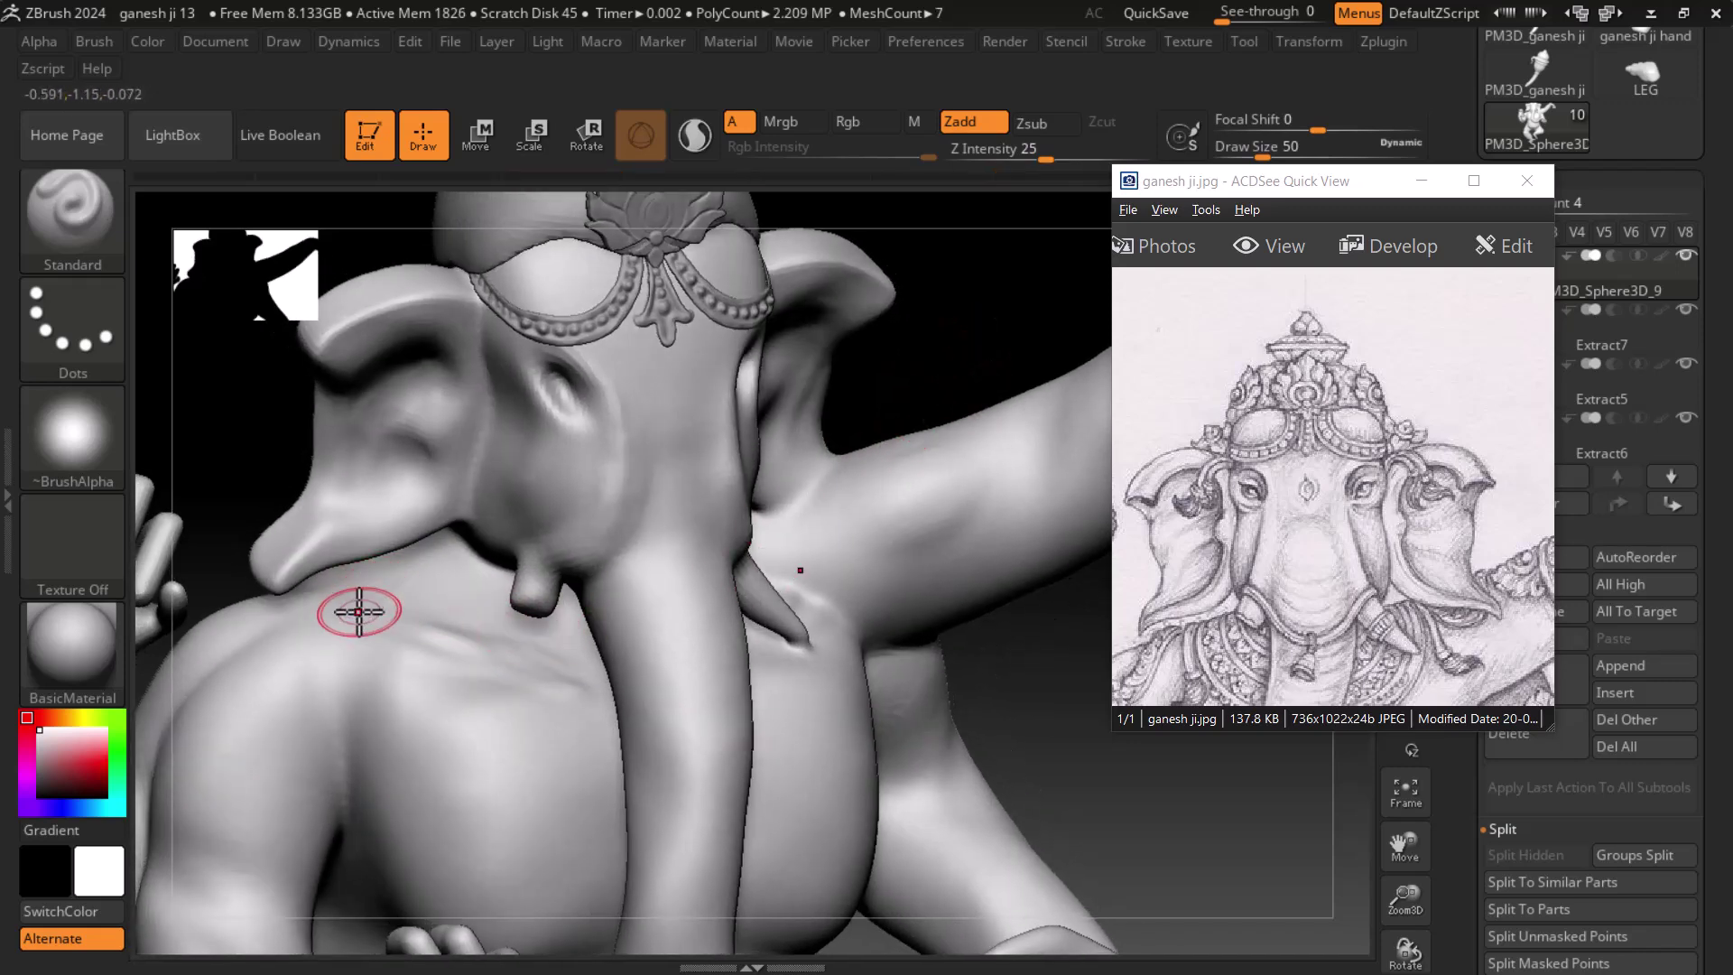
{"action": "left_click_drag", "start_coordinate": [367, 603], "coordinate": [336, 602]}
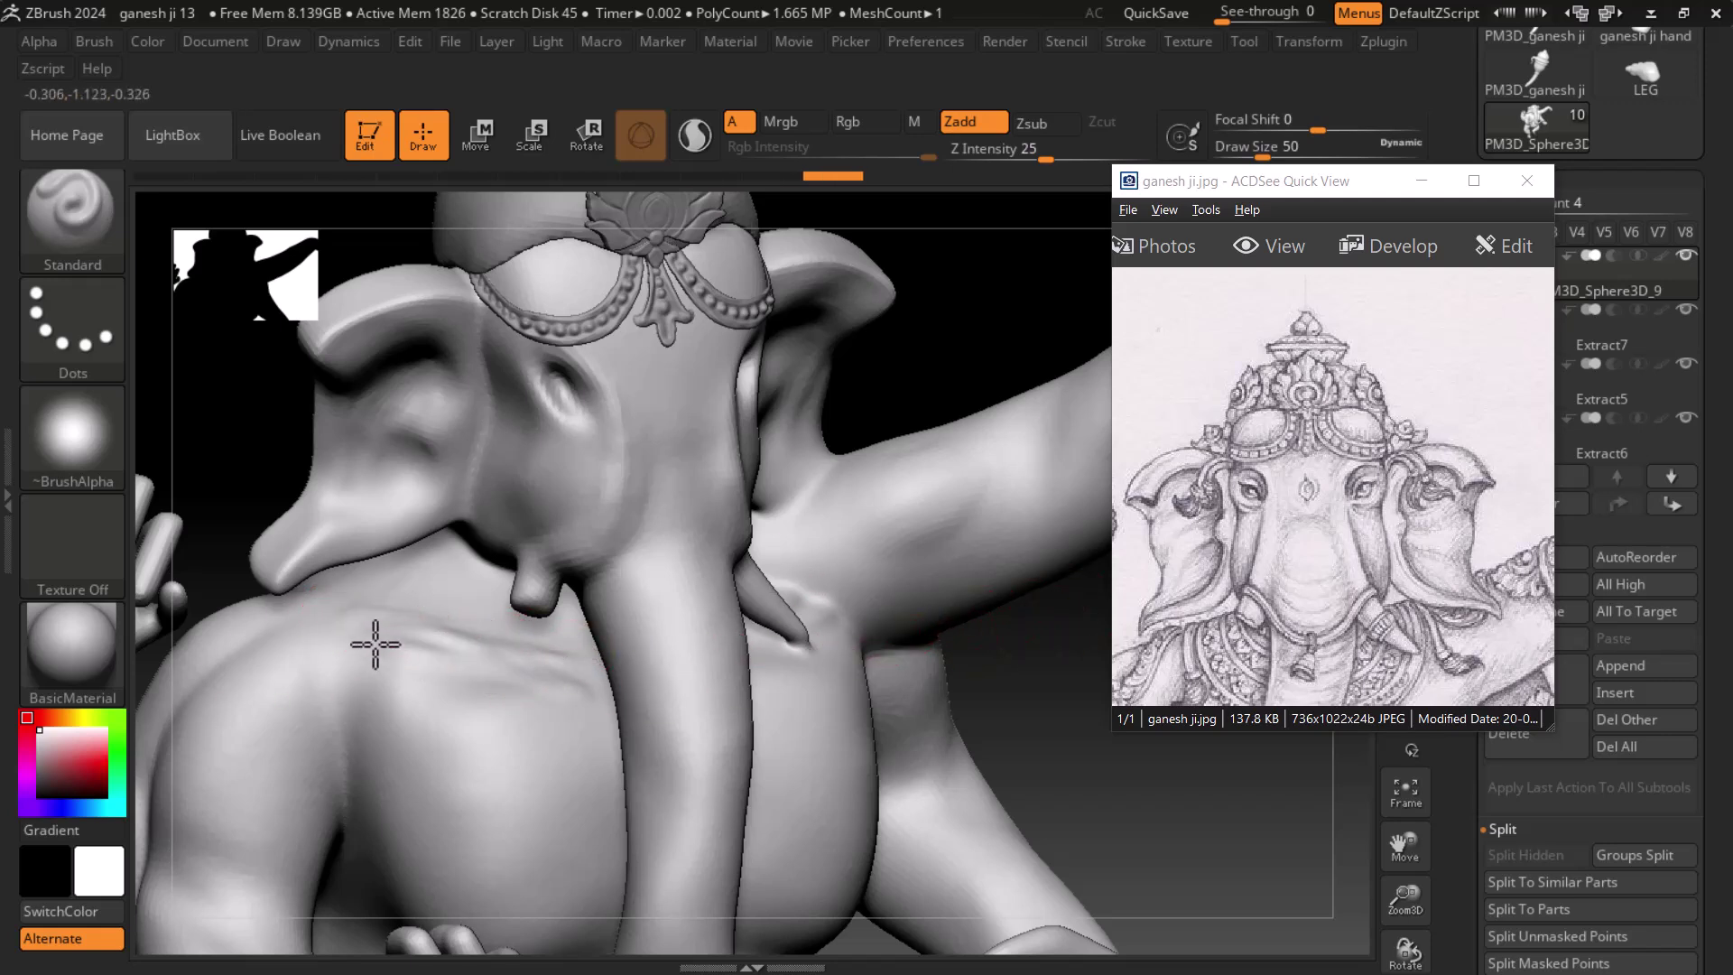
{"action": "key", "text": "shift"}
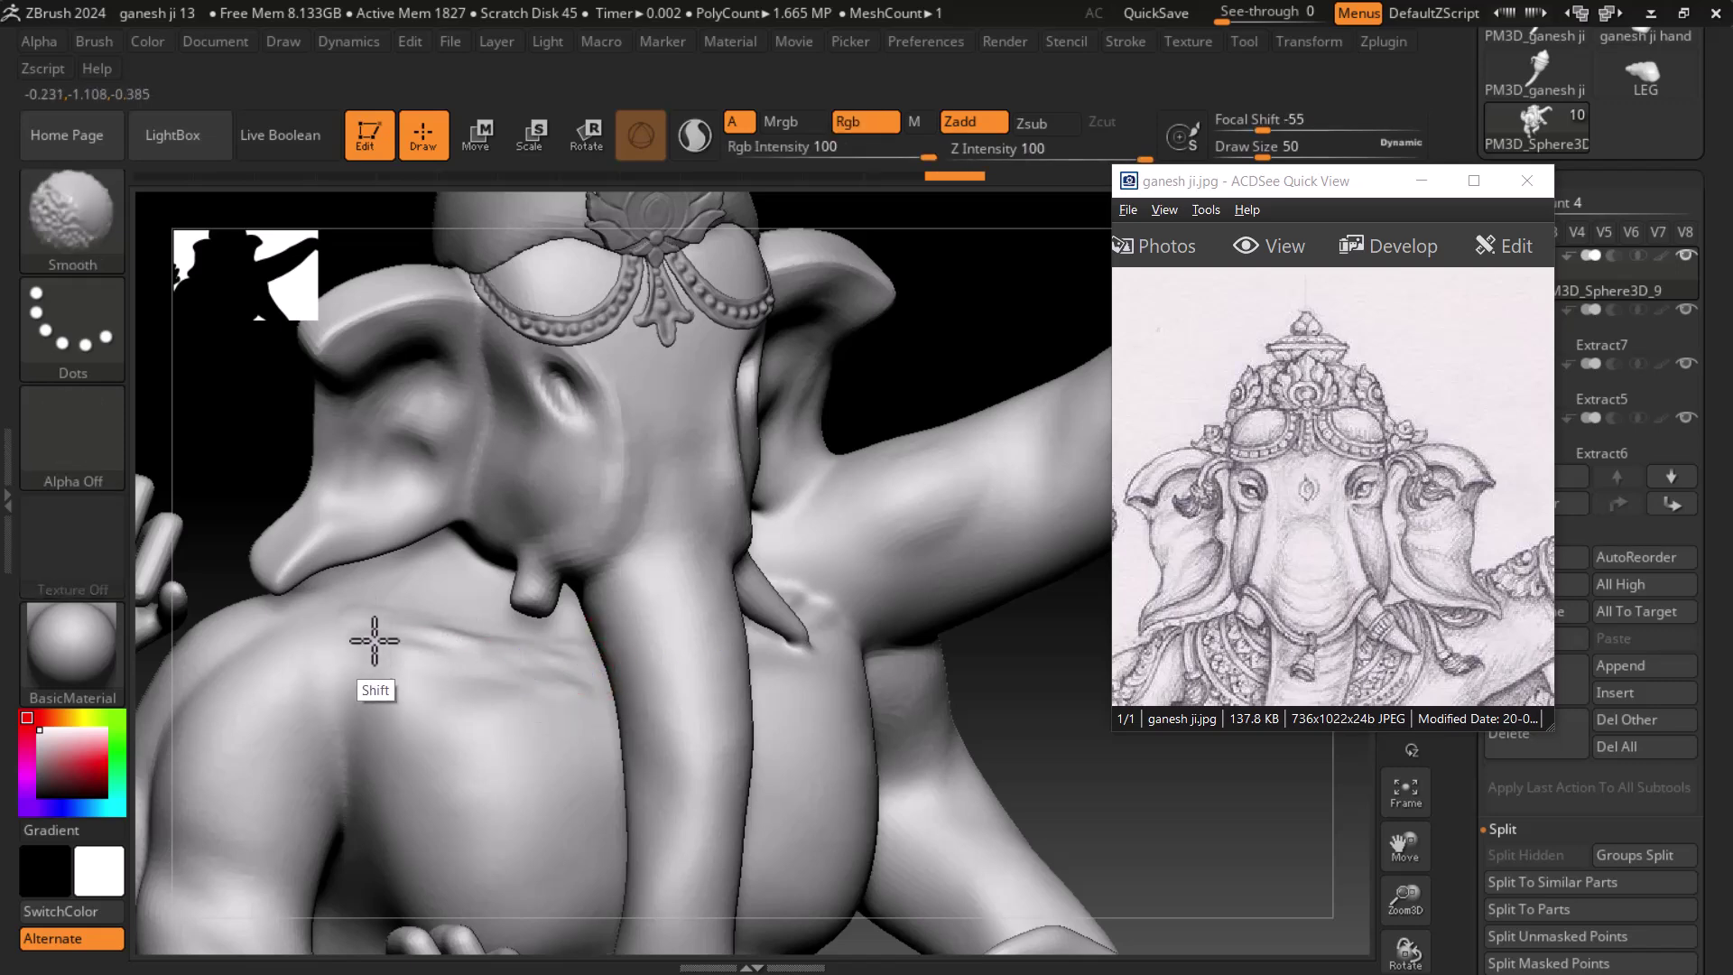
{"action": "mouse_move", "coordinate": [1072, 349]}
{"action": "left_mouse_down"}
{"action": "mouse_move", "coordinate": [978, 317]}
{"action": "mouse_move", "coordinate": [998, 340]}
{"action": "mouse_move", "coordinate": [996, 303]}
{"action": "left_mouse_up"}
{"action": "left_click_drag", "start_coordinate": [1056, 391], "coordinate": [1025, 336]}
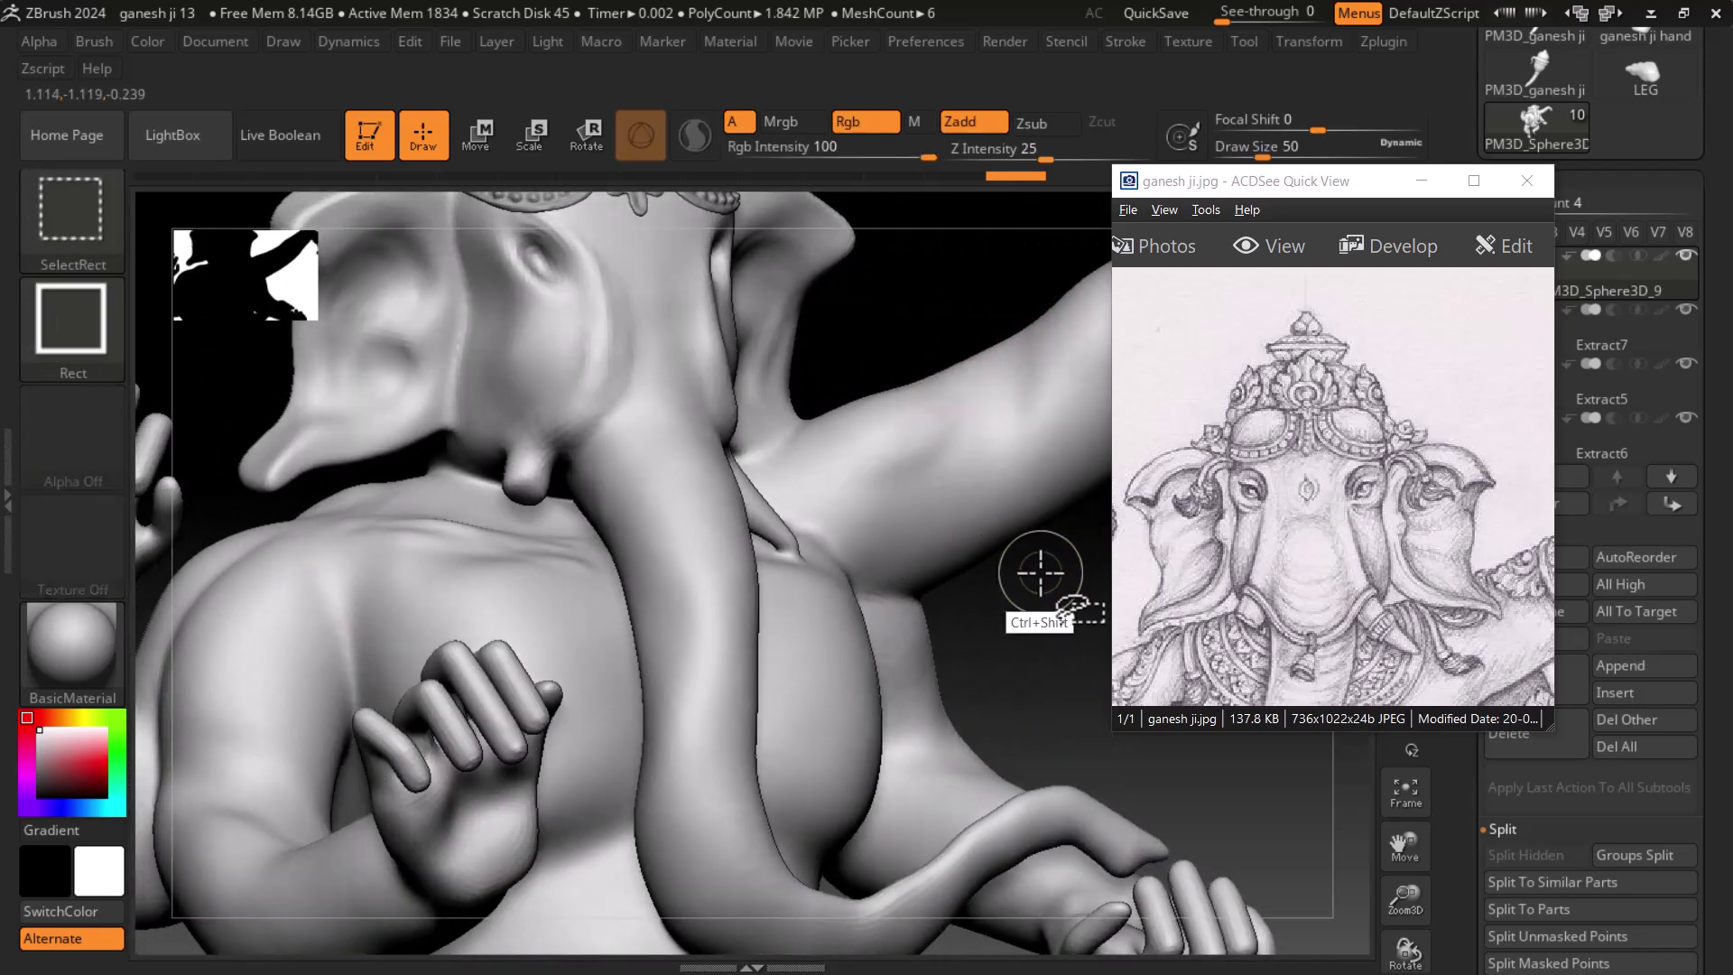
{"action": "left_click_drag", "start_coordinate": [1055, 617], "coordinate": [960, 620]}
{"action": "mouse_move", "coordinate": [1087, 661]}
{"action": "left_mouse_down"}
{"action": "mouse_move", "coordinate": [1152, 794]}
{"action": "mouse_move", "coordinate": [1040, 703]}
{"action": "left_mouse_up"}
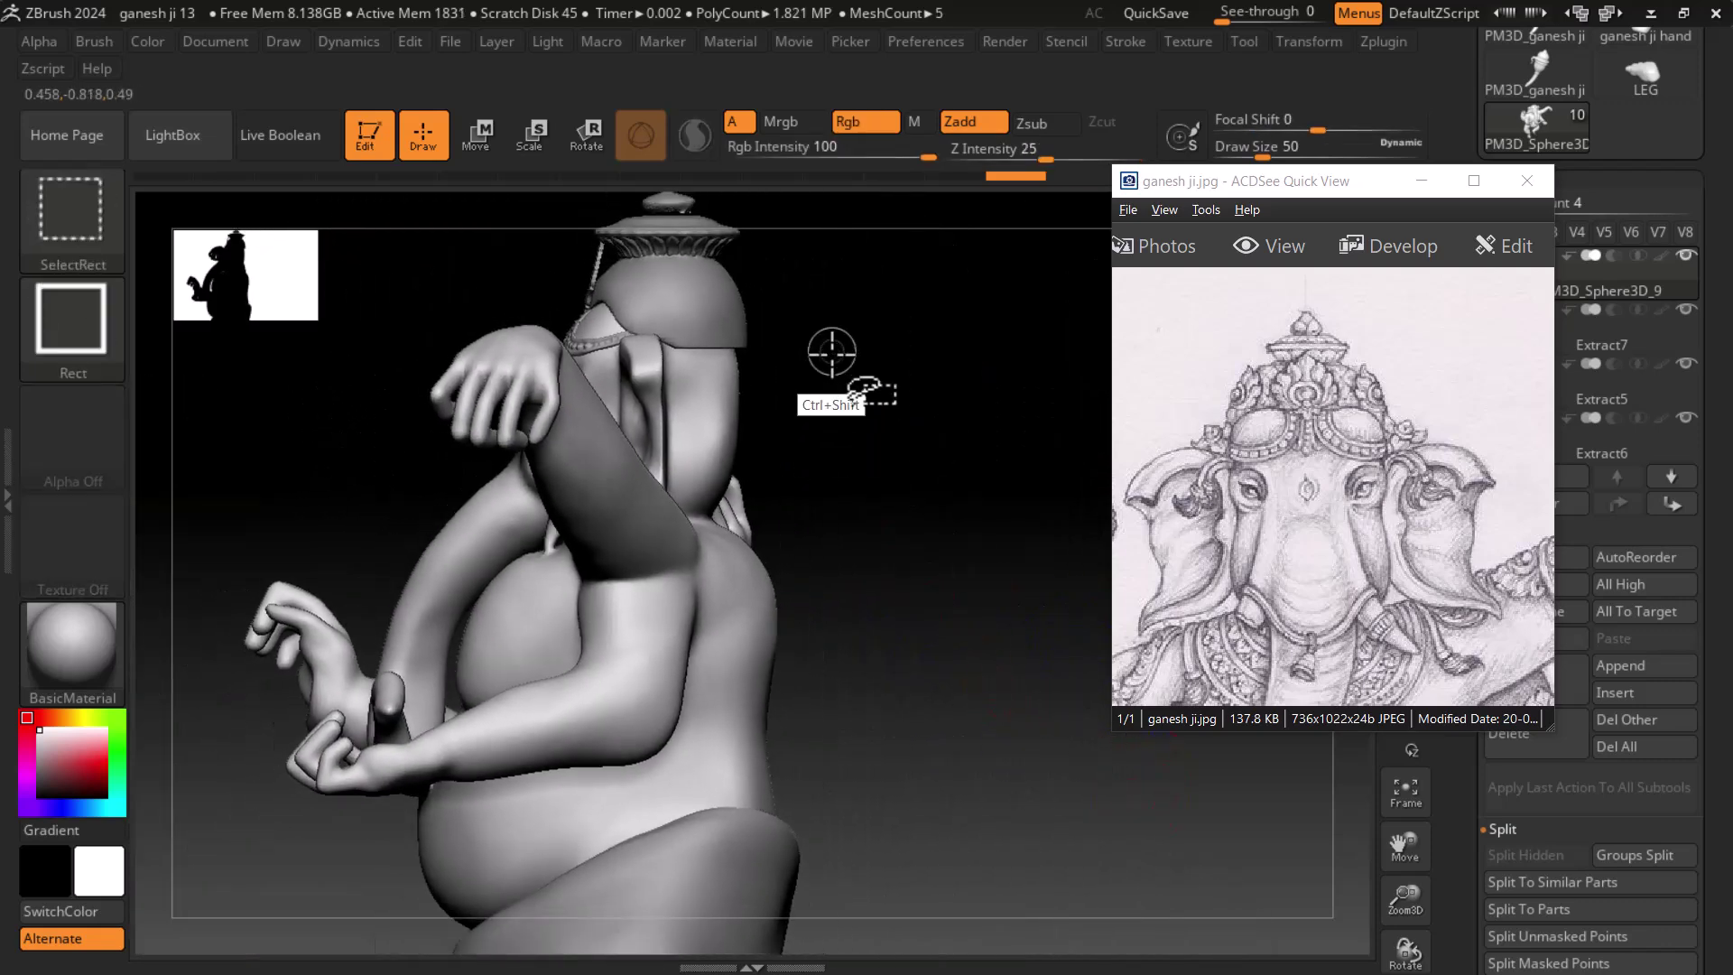
{"action": "mouse_move", "coordinate": [975, 530]}
{"action": "left_mouse_down", "text": "alt"}
{"action": "mouse_move", "coordinate": [939, 510]}
{"action": "mouse_move", "coordinate": [472, 758]}
{"action": "left_mouse_up", "text": "alt"}
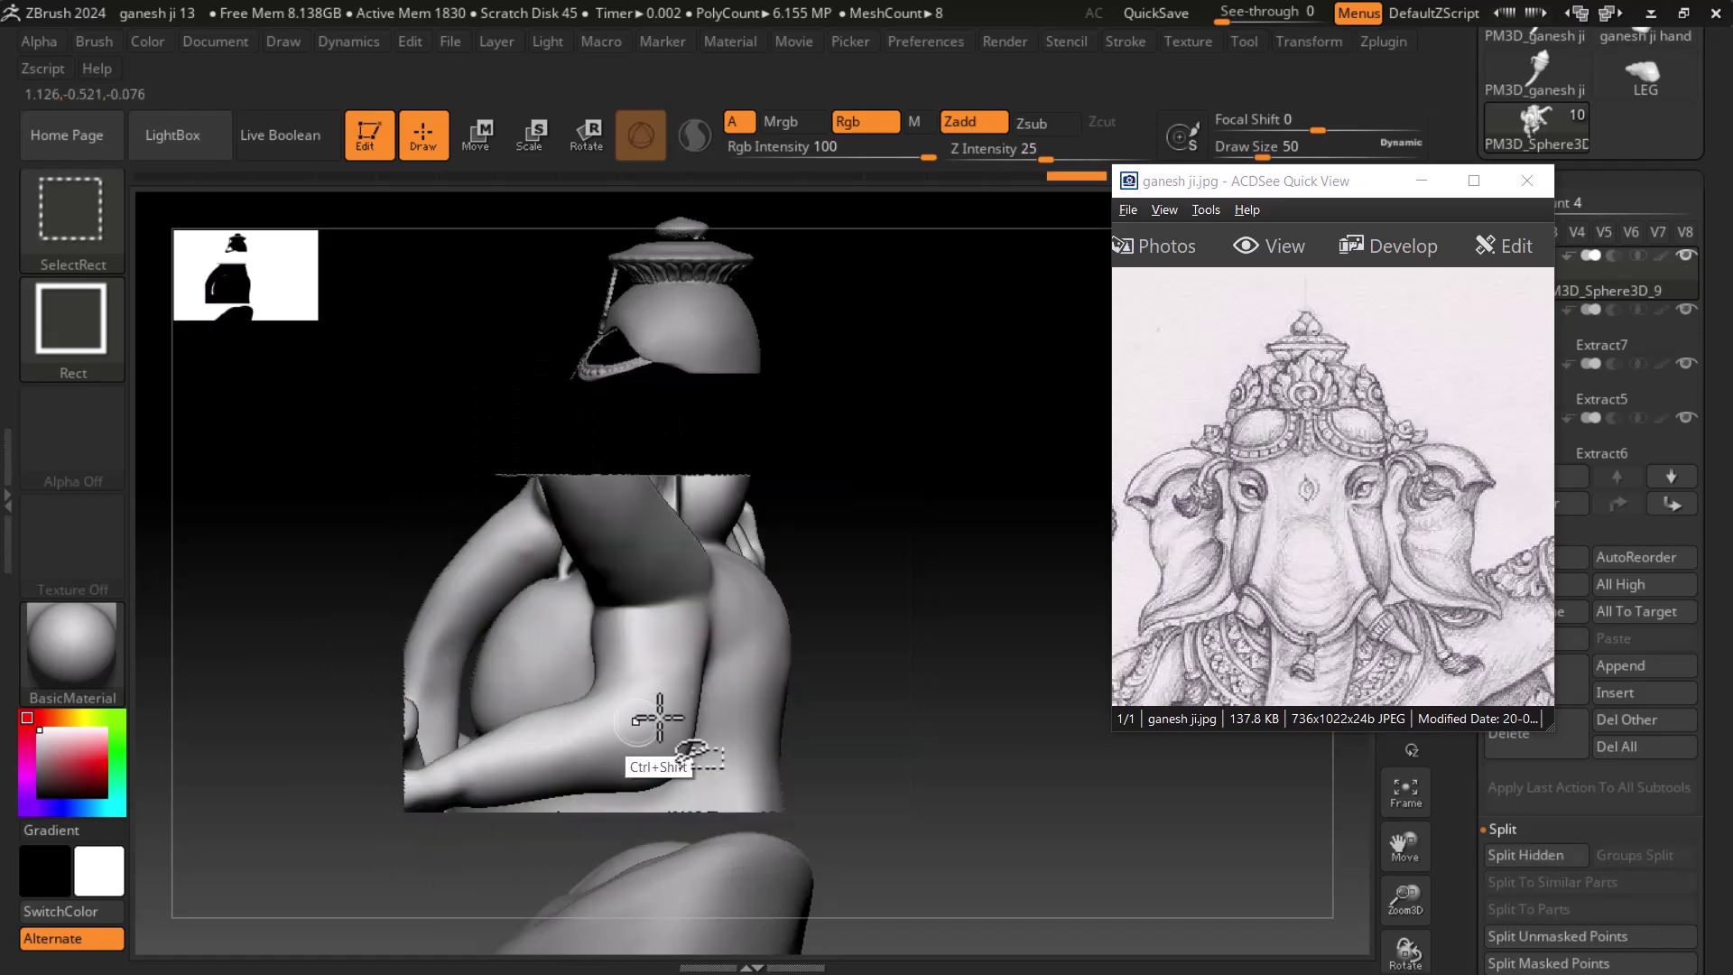
{"action": "mouse_move", "coordinate": [1087, 650]}
{"action": "left_mouse_down"}
{"action": "mouse_move", "coordinate": [1147, 648]}
{"action": "mouse_move", "coordinate": [1095, 650]}
{"action": "mouse_move", "coordinate": [1095, 740]}
{"action": "mouse_move", "coordinate": [1042, 671]}
{"action": "left_mouse_up"}
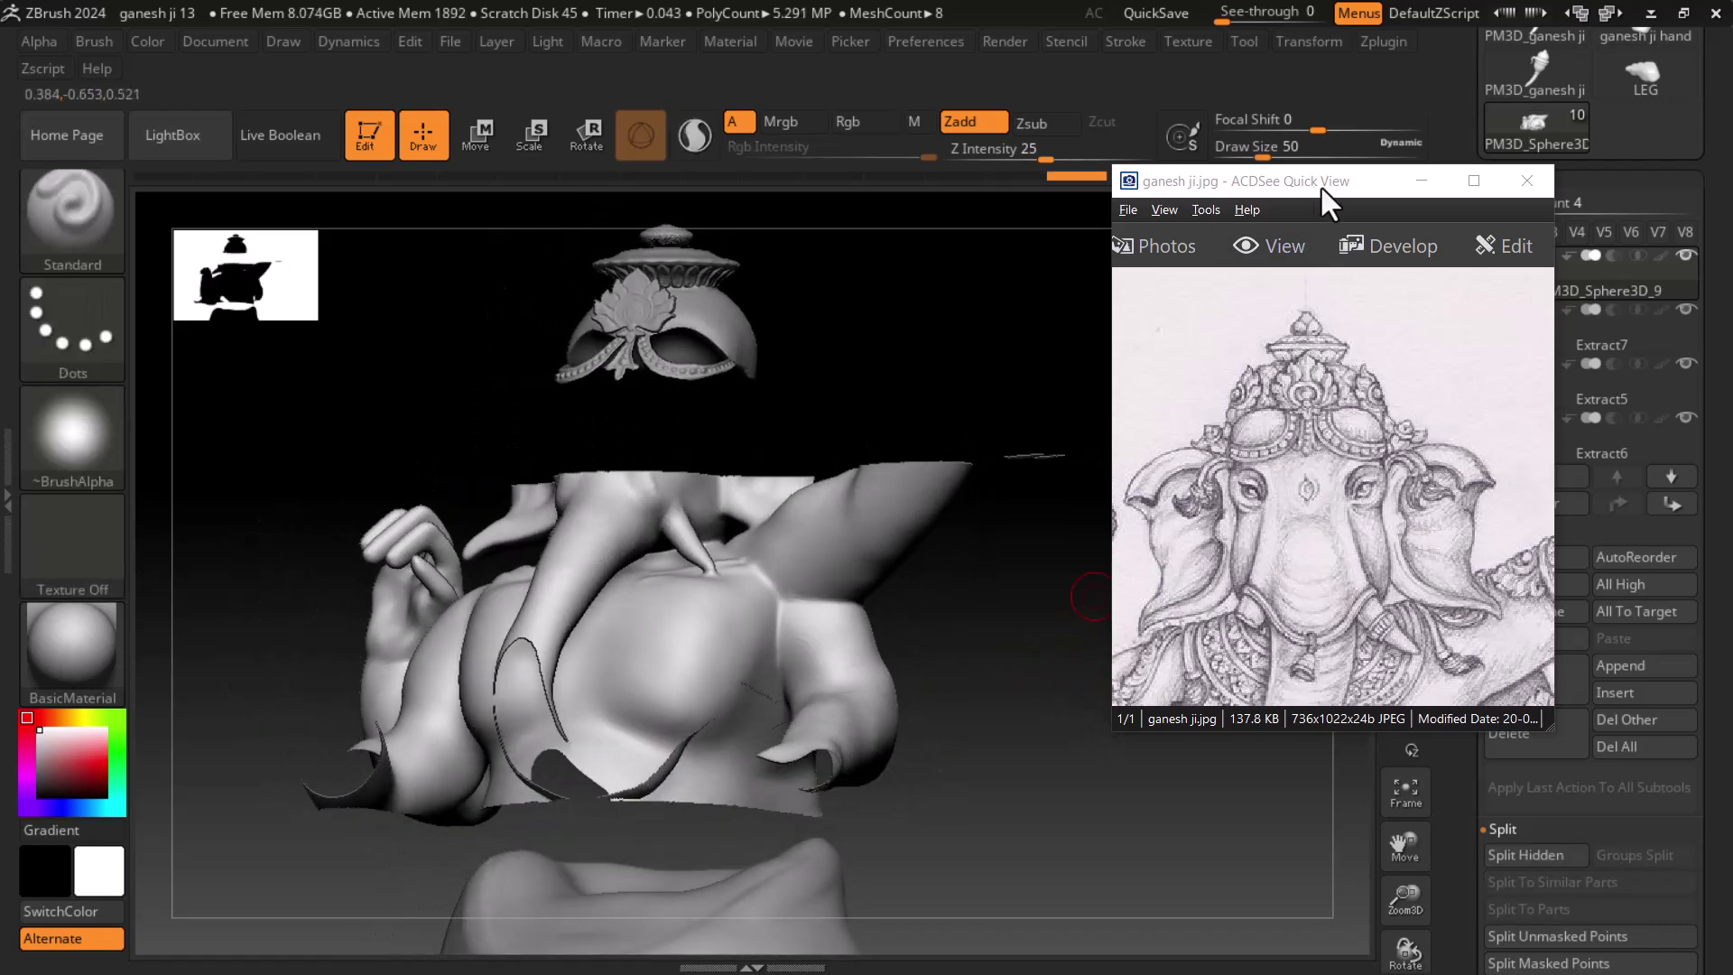
- Move the reference drawing clear of the model and show the whole body mesh again
{"action": "left_click_drag", "start_coordinate": [1315, 182], "coordinate": [1493, 448]}
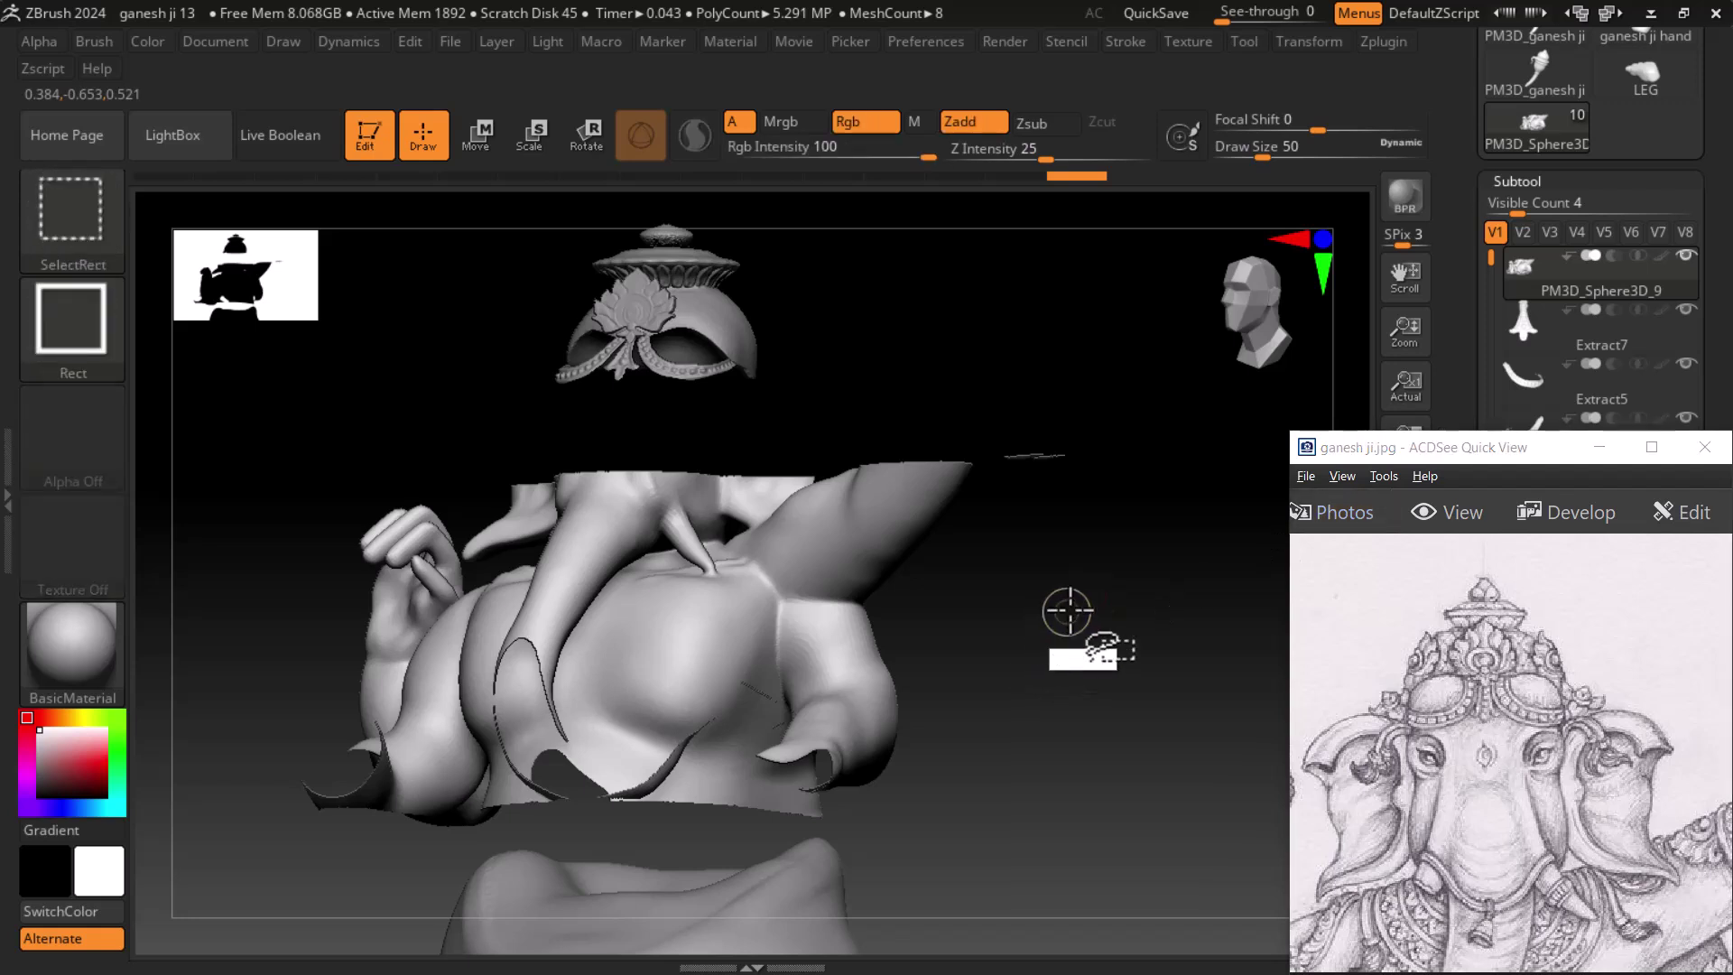
{"action": "left_click", "coordinate": [1068, 611], "text": "ctrl+shift"}
{"action": "left_click_drag", "start_coordinate": [875, 339], "coordinate": [782, 469]}
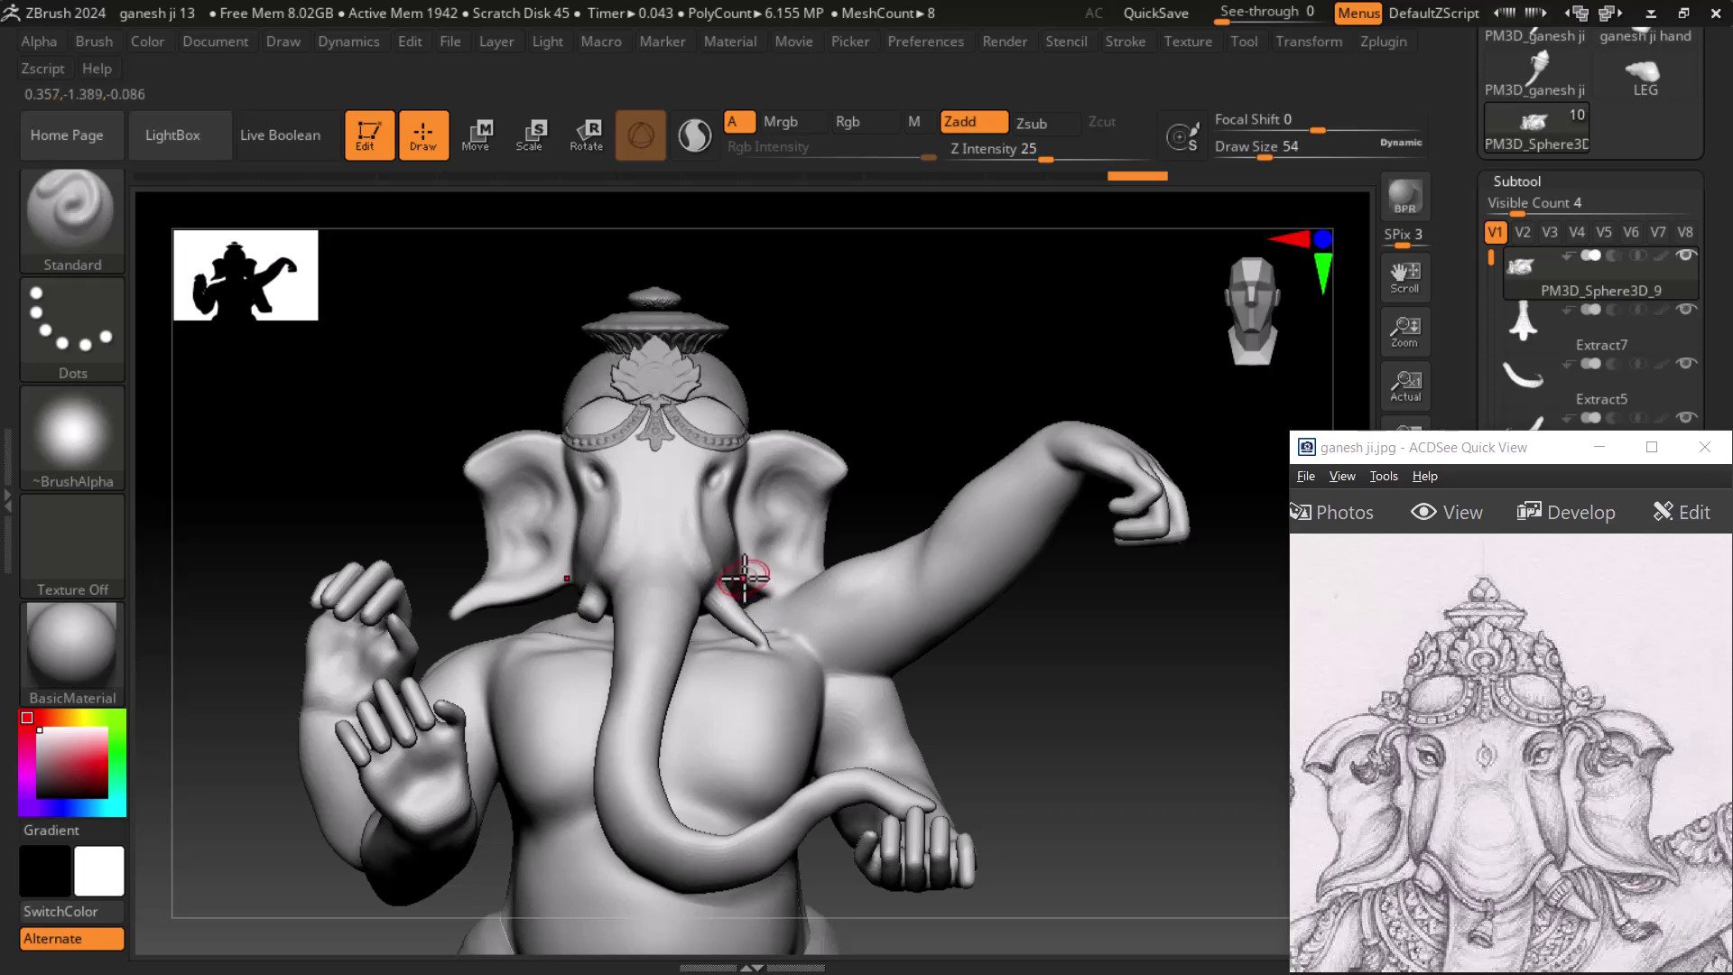
- Check the body's polyframe briefly, and paint a mask over the head, ears and upper trunk
{"action": "key", "text": "shift+f"}
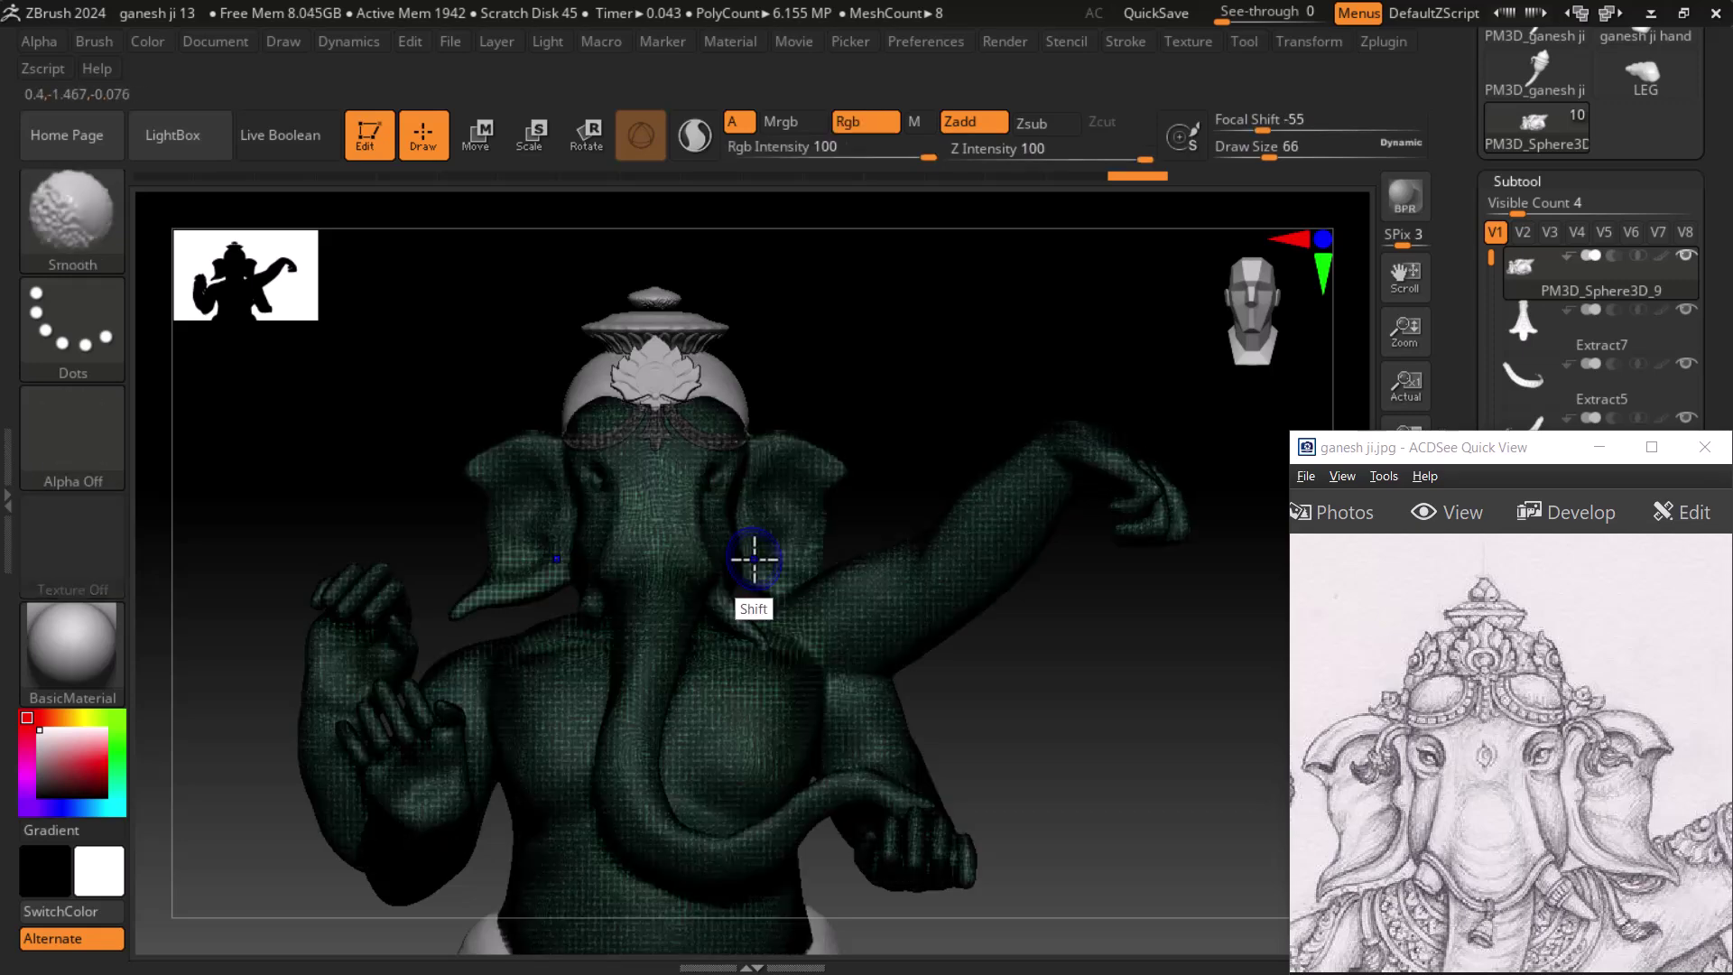
{"action": "key", "text": "shift+f"}
{"action": "mouse_move", "coordinate": [681, 557]}
{"action": "left_mouse_down", "text": "ctrl"}
{"action": "mouse_move", "coordinate": [646, 564]}
{"action": "mouse_move", "coordinate": [637, 469]}
{"action": "mouse_move", "coordinate": [516, 456]}
{"action": "mouse_move", "coordinate": [603, 469]}
{"action": "mouse_move", "coordinate": [614, 424]}
{"action": "mouse_move", "coordinate": [529, 452]}
{"action": "mouse_move", "coordinate": [553, 552]}
{"action": "mouse_move", "coordinate": [475, 587]}
{"action": "mouse_move", "coordinate": [751, 452]}
{"action": "mouse_move", "coordinate": [824, 473]}
{"action": "mouse_move", "coordinate": [665, 519]}
{"action": "left_mouse_up", "text": "ctrl"}
{"action": "left_click_drag", "start_coordinate": [934, 375], "coordinate": [820, 396]}
{"action": "left_click_drag", "start_coordinate": [521, 555], "coordinate": [545, 495]}
{"action": "mouse_move", "coordinate": [567, 456]}
{"action": "right_mouse_down", "text": "ctrl"}
{"action": "mouse_move", "coordinate": [591, 402]}
{"action": "mouse_move", "coordinate": [591, 453]}
{"action": "mouse_move", "coordinate": [813, 483]}
{"action": "right_mouse_up", "text": "ctrl"}
{"action": "mouse_move", "coordinate": [812, 483]}
{"action": "left_mouse_down", "text": "ctrl"}
{"action": "mouse_move", "coordinate": [683, 524]}
{"action": "mouse_move", "coordinate": [738, 524]}
{"action": "mouse_move", "coordinate": [609, 617]}
{"action": "mouse_move", "coordinate": [622, 580]}
{"action": "mouse_move", "coordinate": [627, 630]}
{"action": "mouse_move", "coordinate": [640, 600]}
{"action": "mouse_move", "coordinate": [581, 654]}
{"action": "left_mouse_up", "text": "ctrl"}
{"action": "mouse_move", "coordinate": [580, 653]}
{"action": "right_mouse_down"}
{"action": "mouse_move", "coordinate": [599, 476]}
{"action": "mouse_move", "coordinate": [998, 587]}
{"action": "mouse_move", "coordinate": [1093, 684]}
{"action": "mouse_move", "coordinate": [723, 696]}
{"action": "right_mouse_up"}
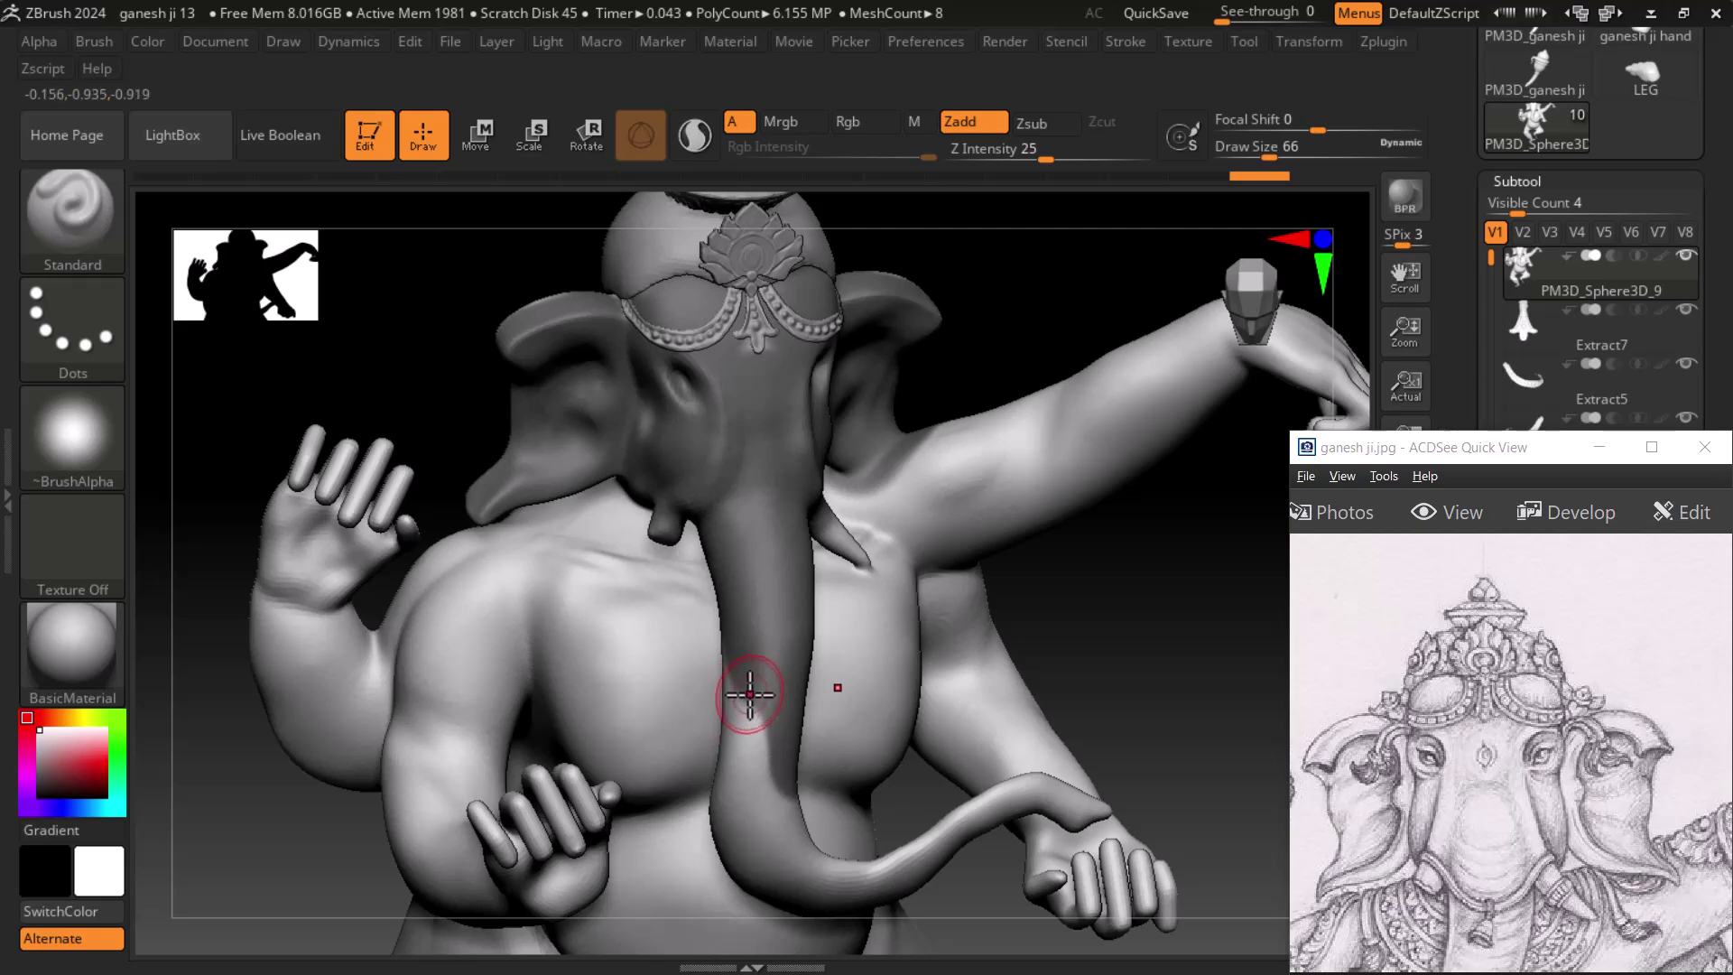
- Extend the mask farther down the trunk and over the tusk, using draw size 54 for the tusk
{"action": "key", "text": "ctrl"}
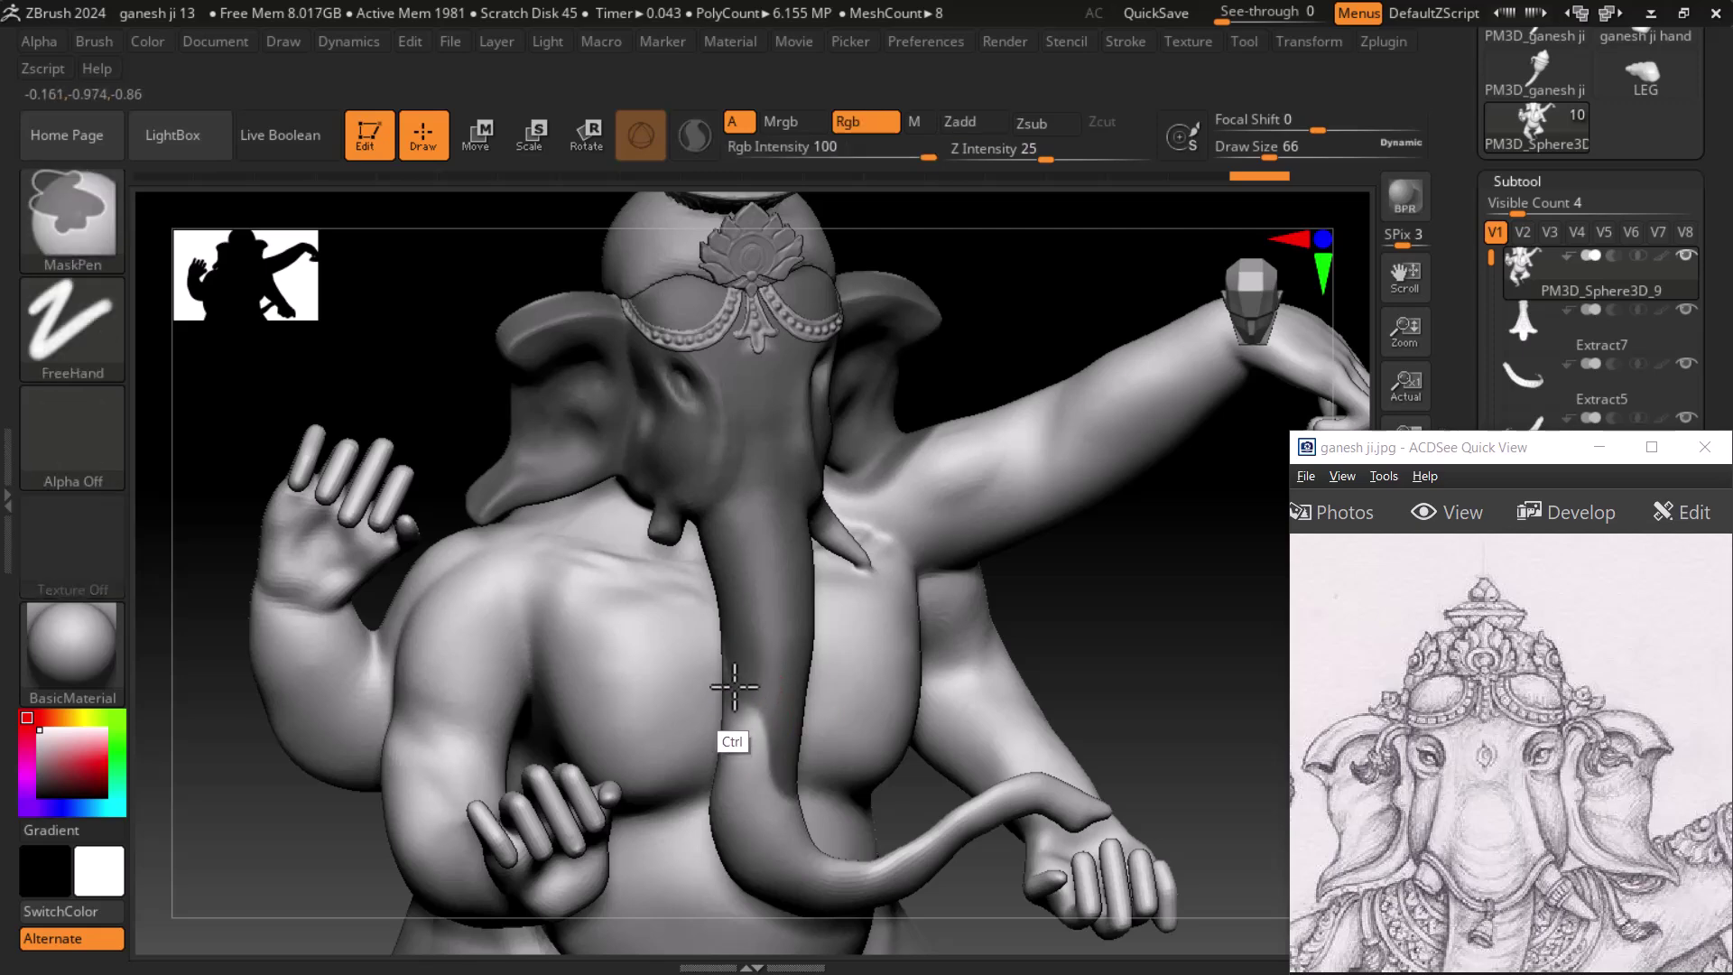
{"action": "left_click_drag", "start_coordinate": [1143, 557], "coordinate": [1085, 576]}
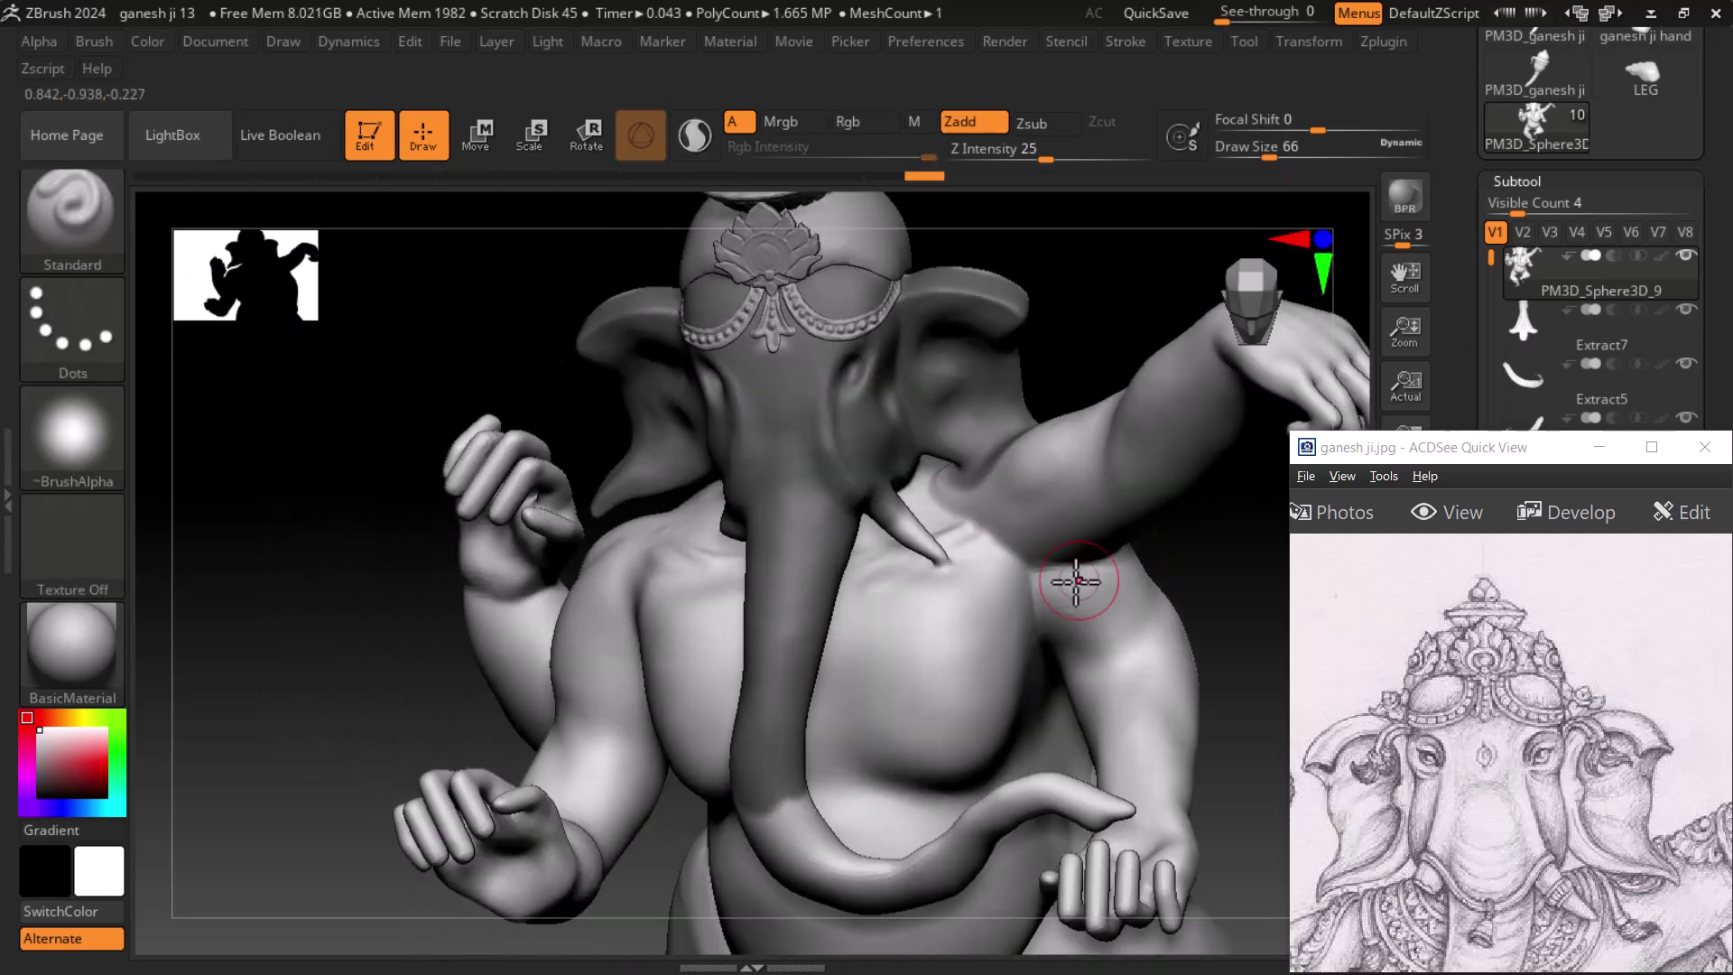
{"action": "left_click_drag", "start_coordinate": [1084, 312], "coordinate": [1097, 426], "text": "alt"}
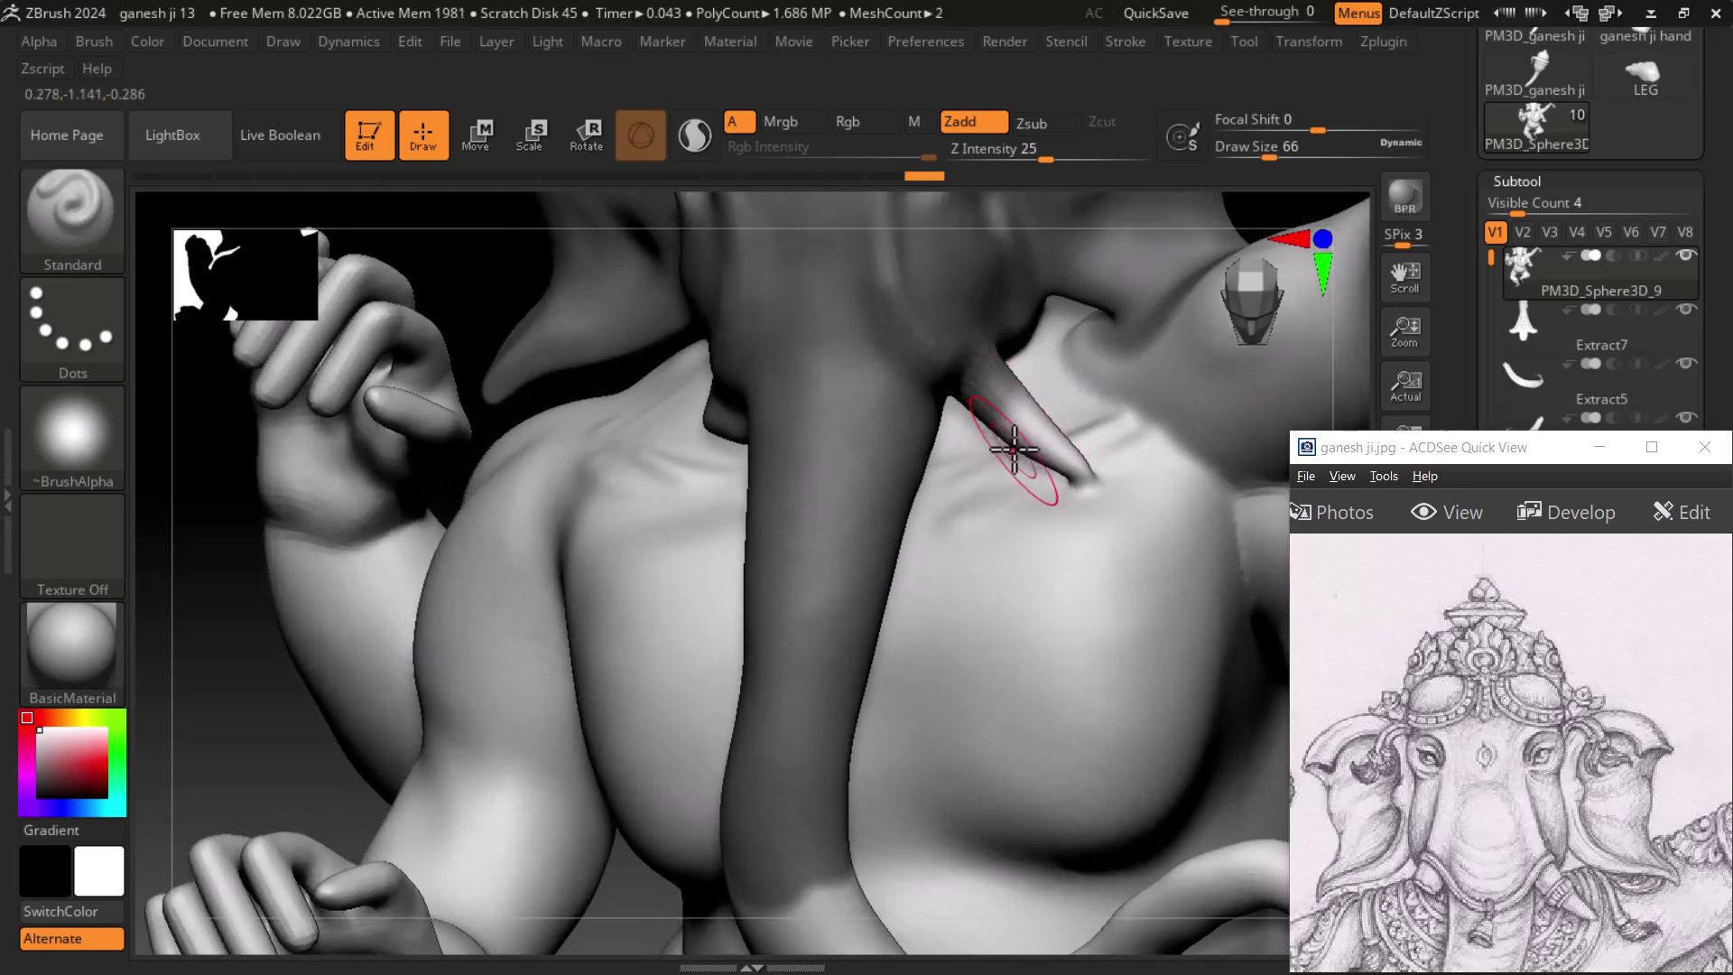
{"action": "key", "text": "ctrl"}
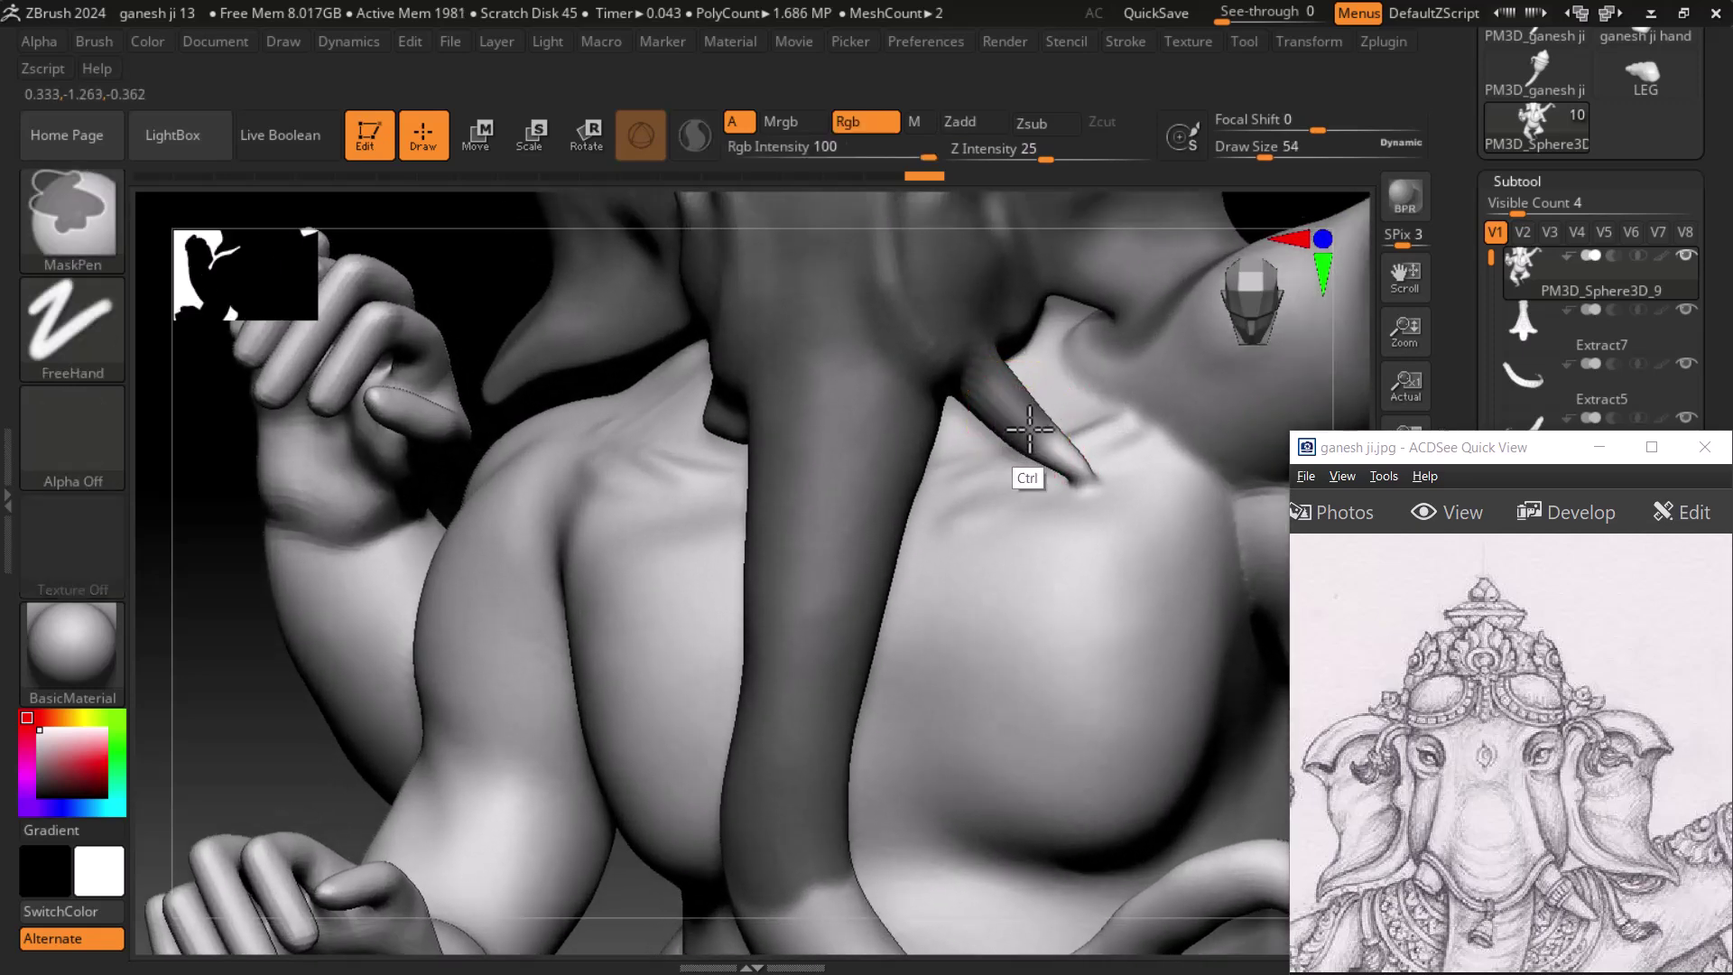
{"action": "left_click_drag", "start_coordinate": [1112, 347], "coordinate": [1134, 312], "text": "ctrl"}
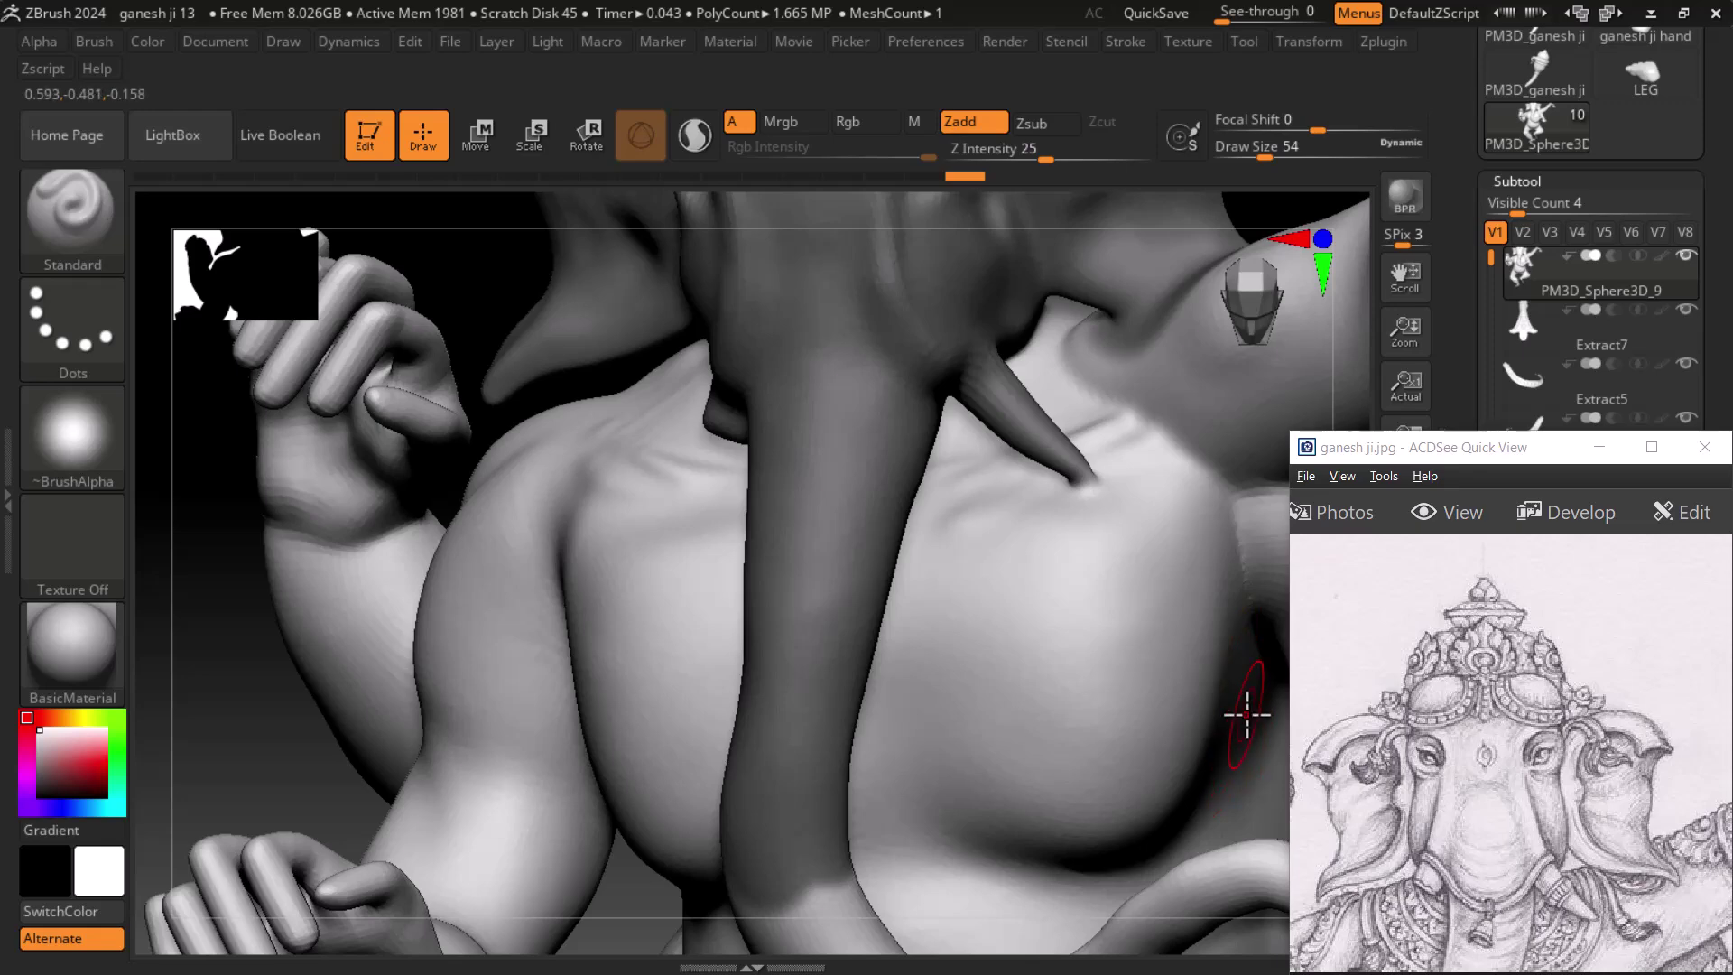
- Turn the masked head, ears, tusks and upper trunk into a separate polygroup and hide it to expose the chest
{"action": "key", "text": "f"}
{"action": "left_click_drag", "start_coordinate": [1030, 472], "coordinate": [1129, 604], "text": "shift"}
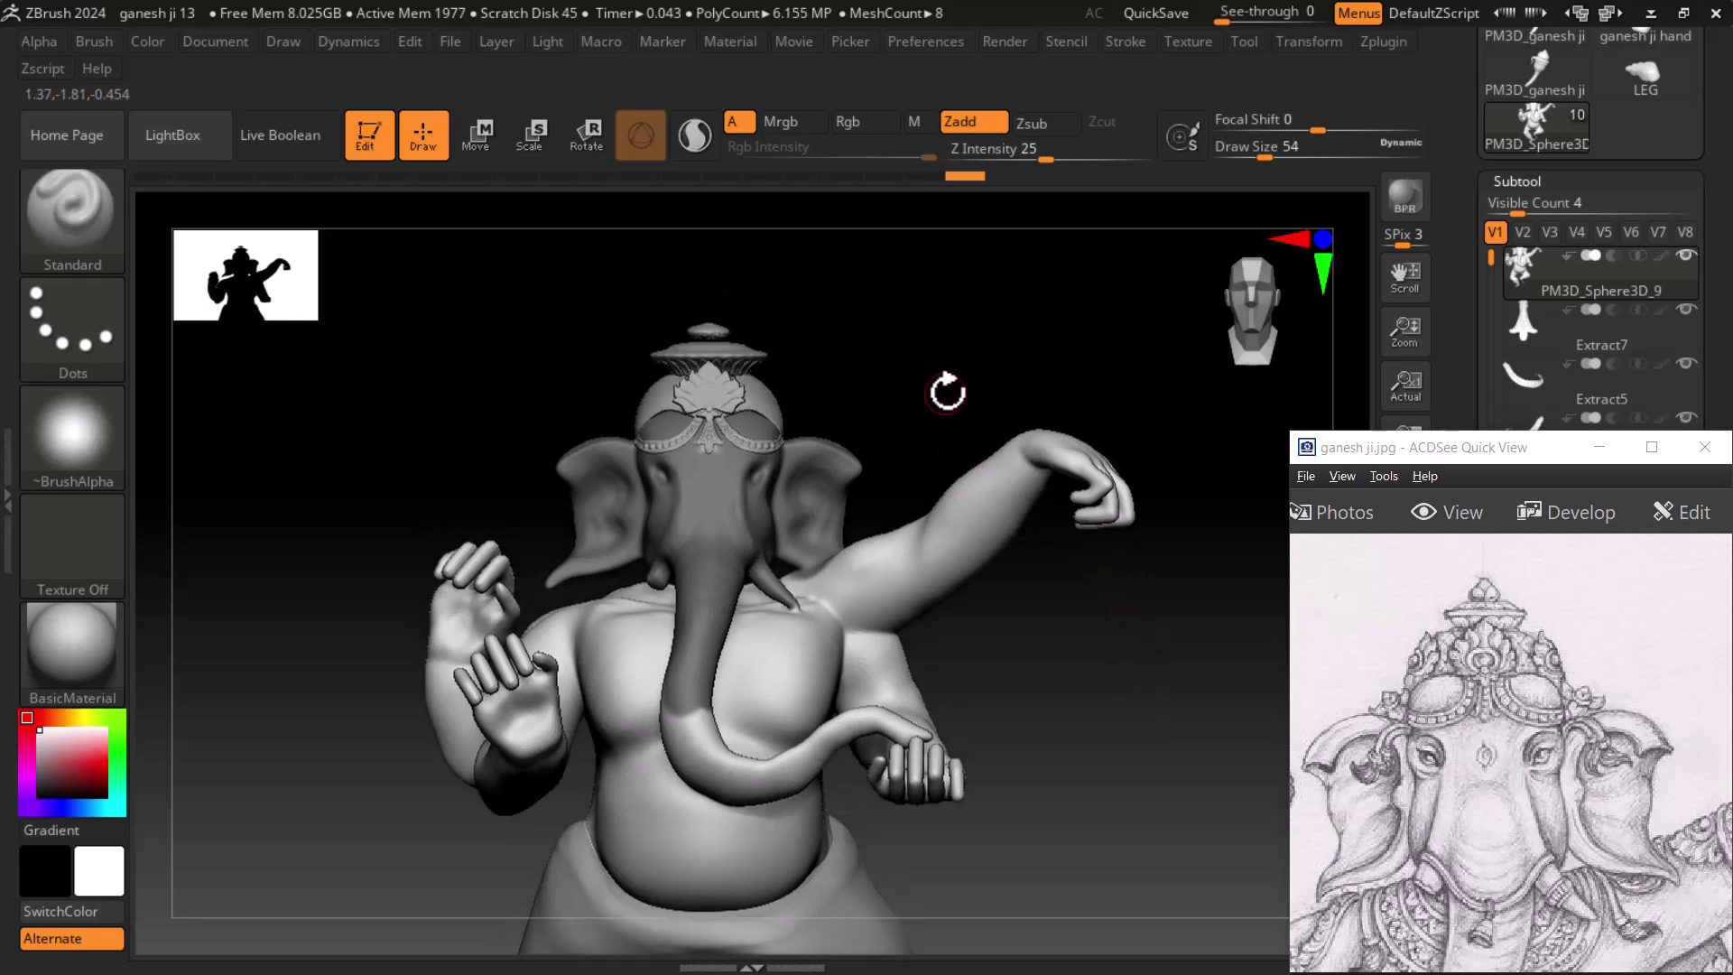
{"action": "left_click_drag", "start_coordinate": [944, 410], "coordinate": [941, 423], "text": "ctrl"}
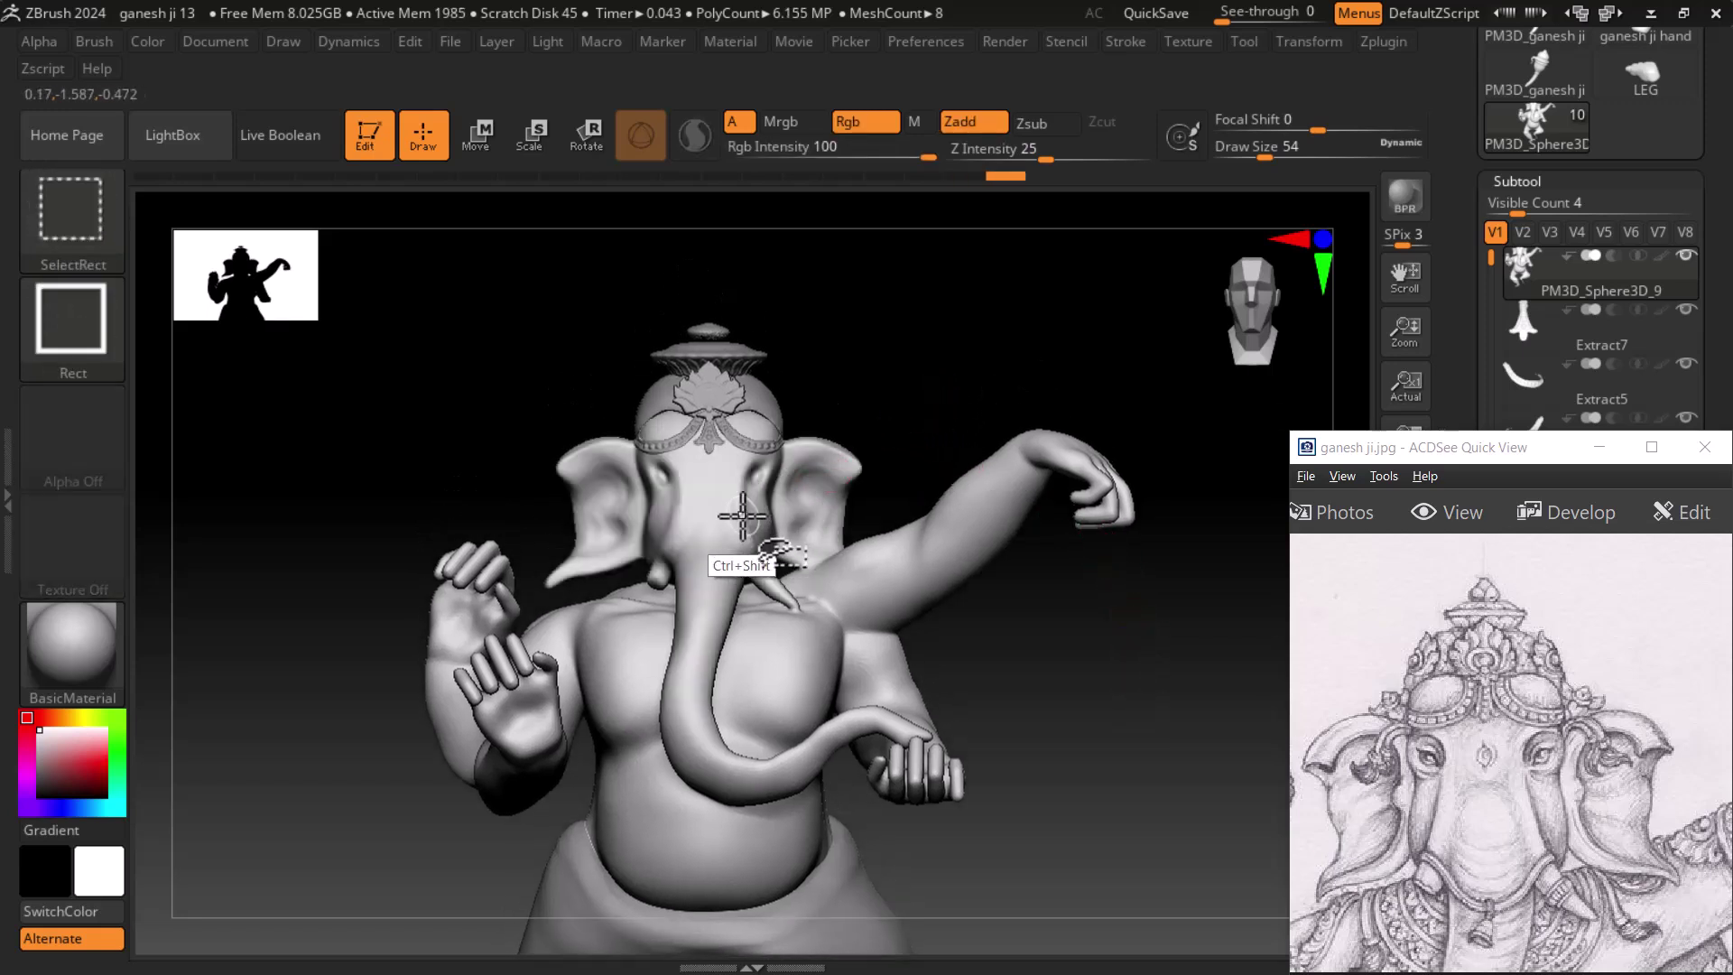
{"action": "left_click", "coordinate": [720, 540], "text": "ctrl+shift"}
{"action": "left_click", "coordinate": [714, 525], "text": "ctrl+shift"}
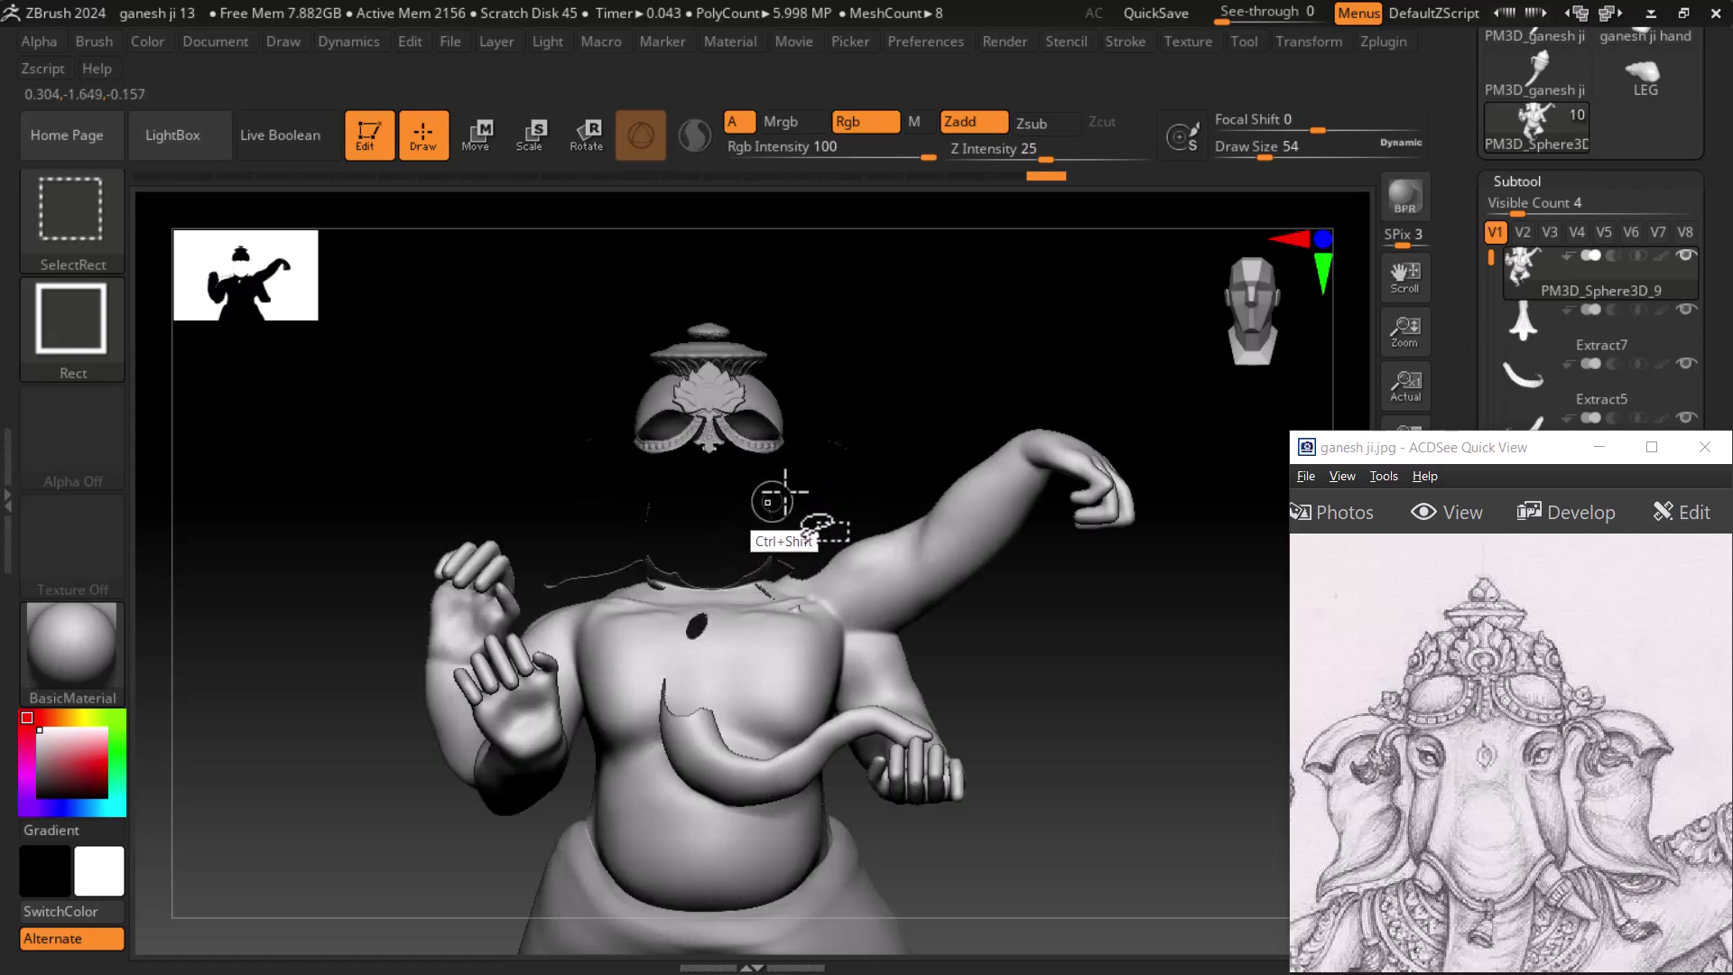
- Examine the exposed neck, chest and cut trunk edges from several sides for leftover surfaces
{"action": "left_click_drag", "start_coordinate": [883, 407], "coordinate": [874, 452]}
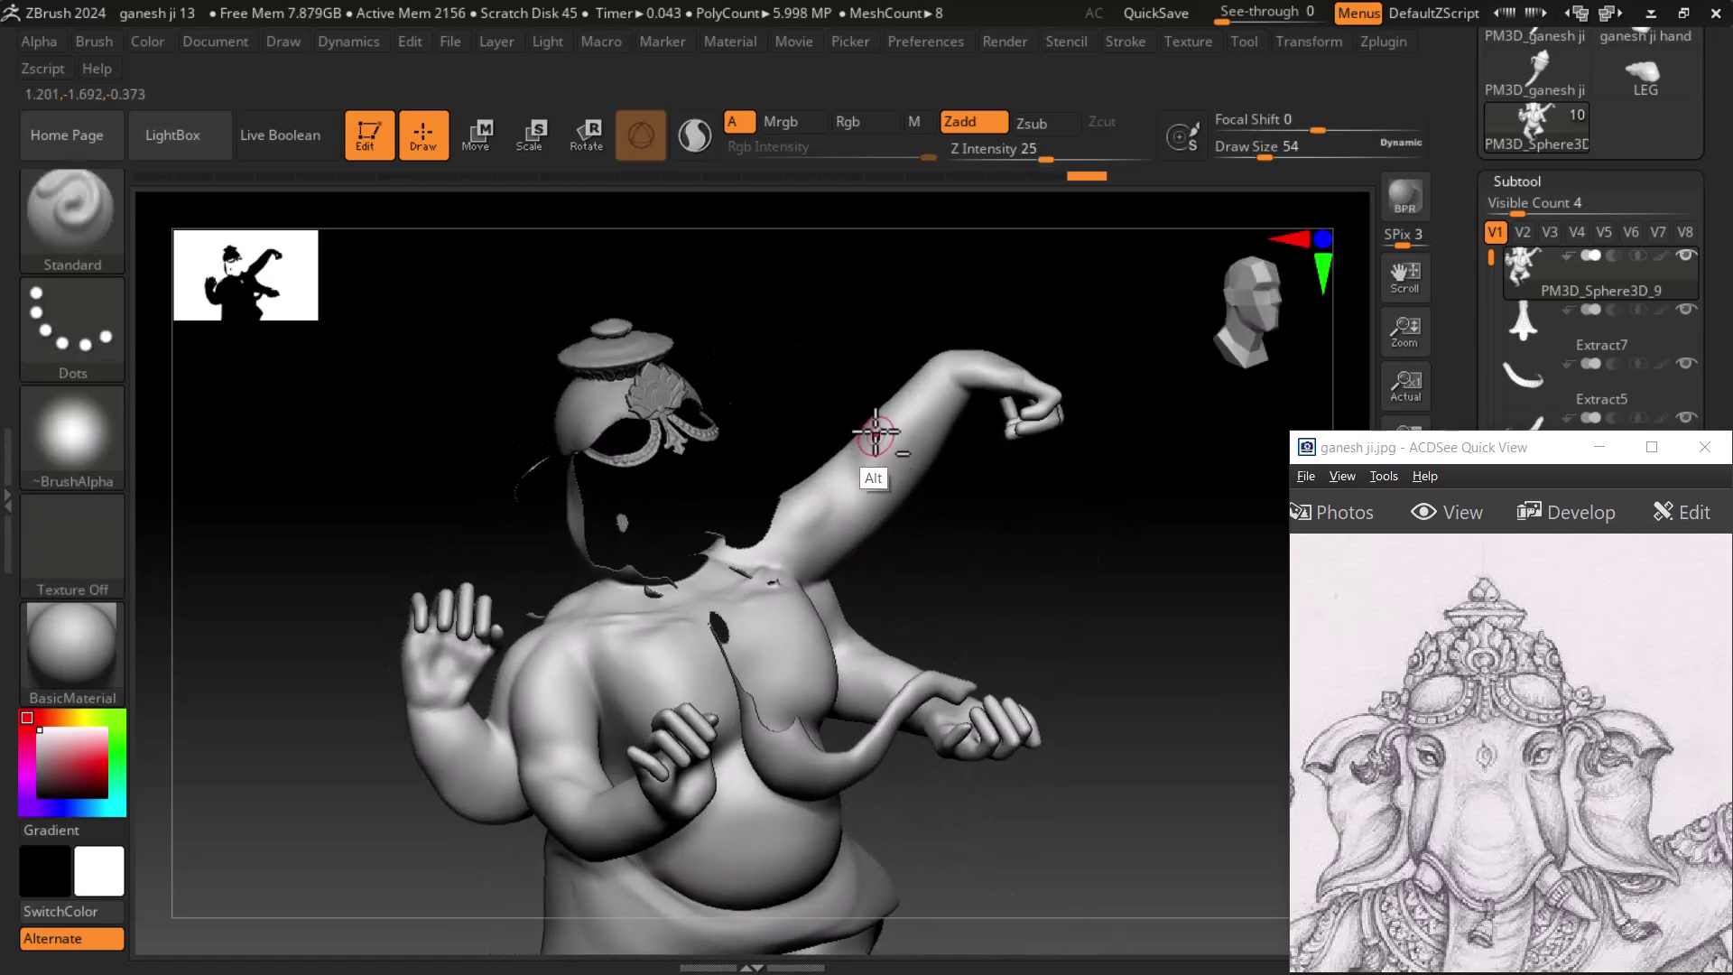
{"action": "key", "text": "alt+Tab"}
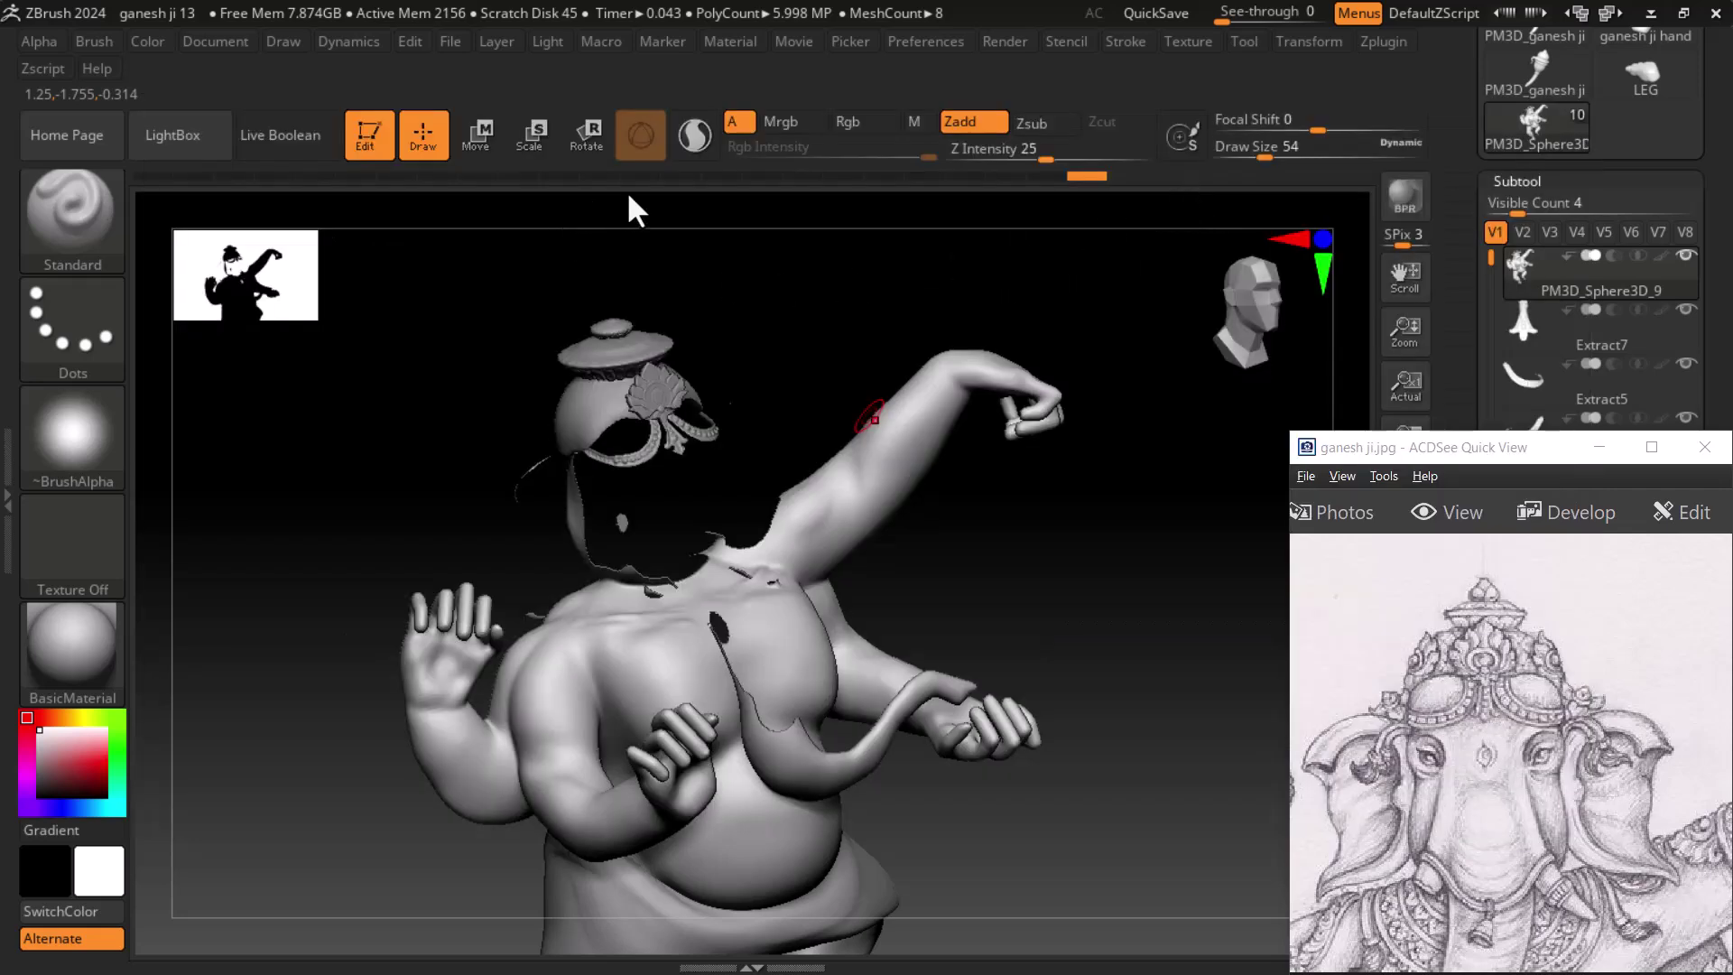
{"action": "left_click_drag", "start_coordinate": [632, 208], "coordinate": [431, 200], "text": "shift"}
{"action": "left_click_drag", "start_coordinate": [1115, 614], "coordinate": [951, 725]}
{"action": "key", "text": "ctrl"}
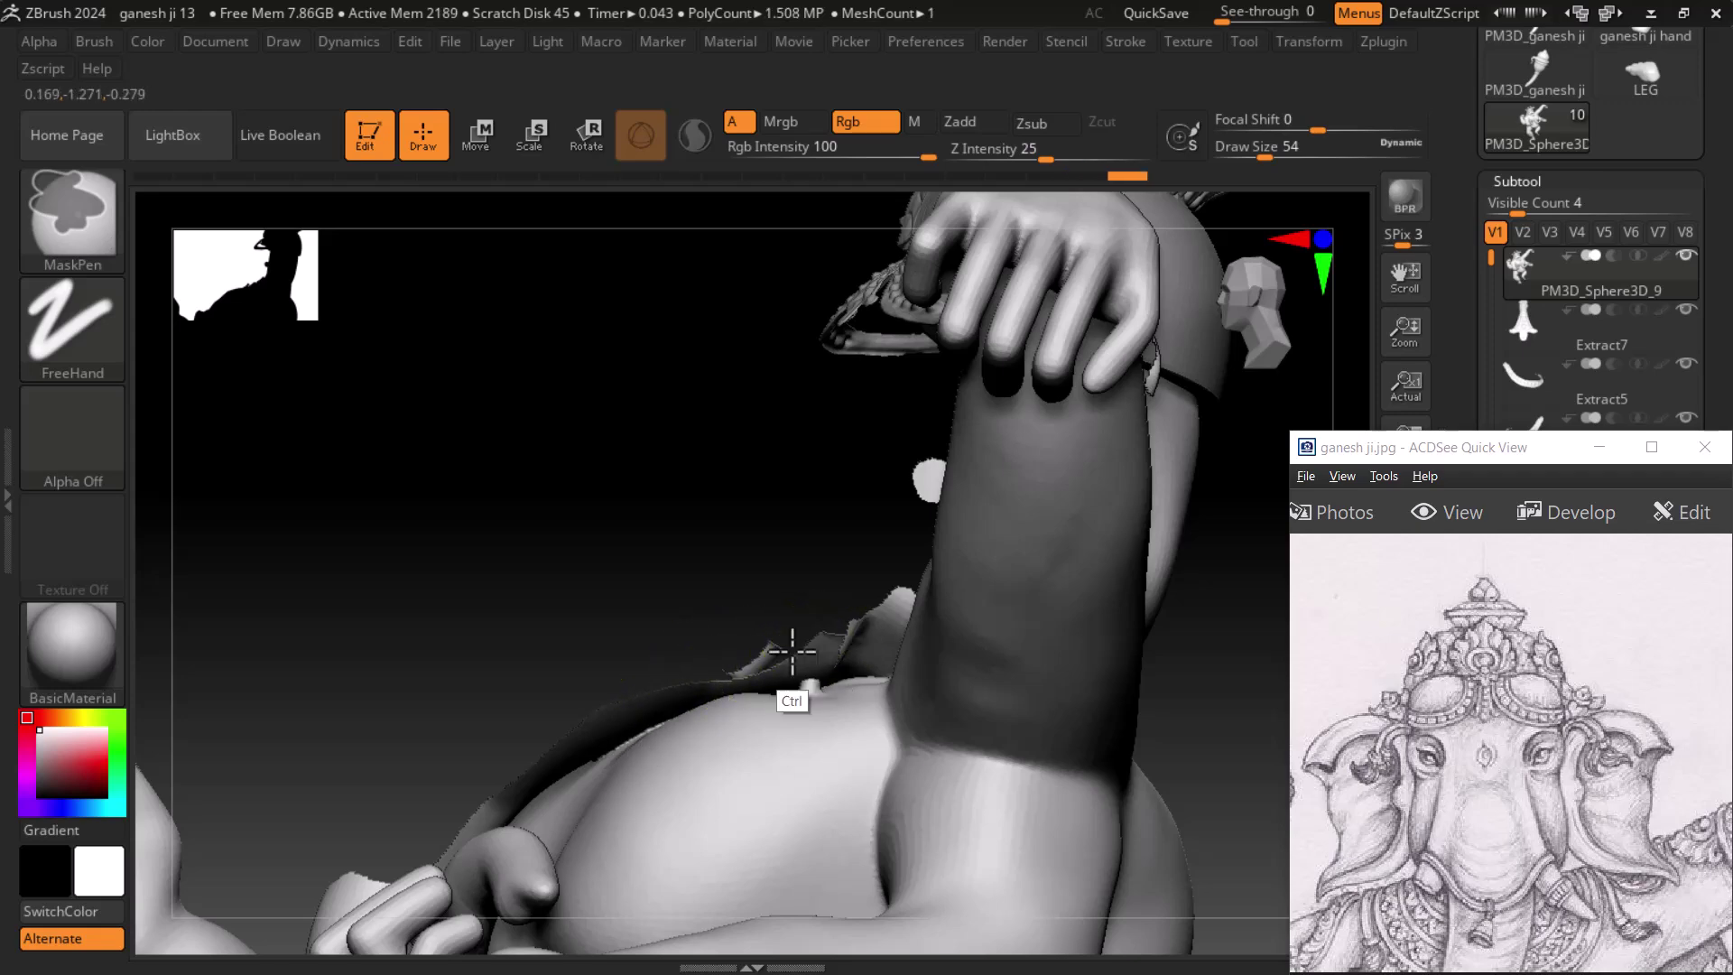
{"action": "mouse_move", "coordinate": [735, 668]}
{"action": "left_mouse_down"}
{"action": "mouse_move", "coordinate": [770, 511]}
{"action": "mouse_move", "coordinate": [828, 538]}
{"action": "left_mouse_up"}
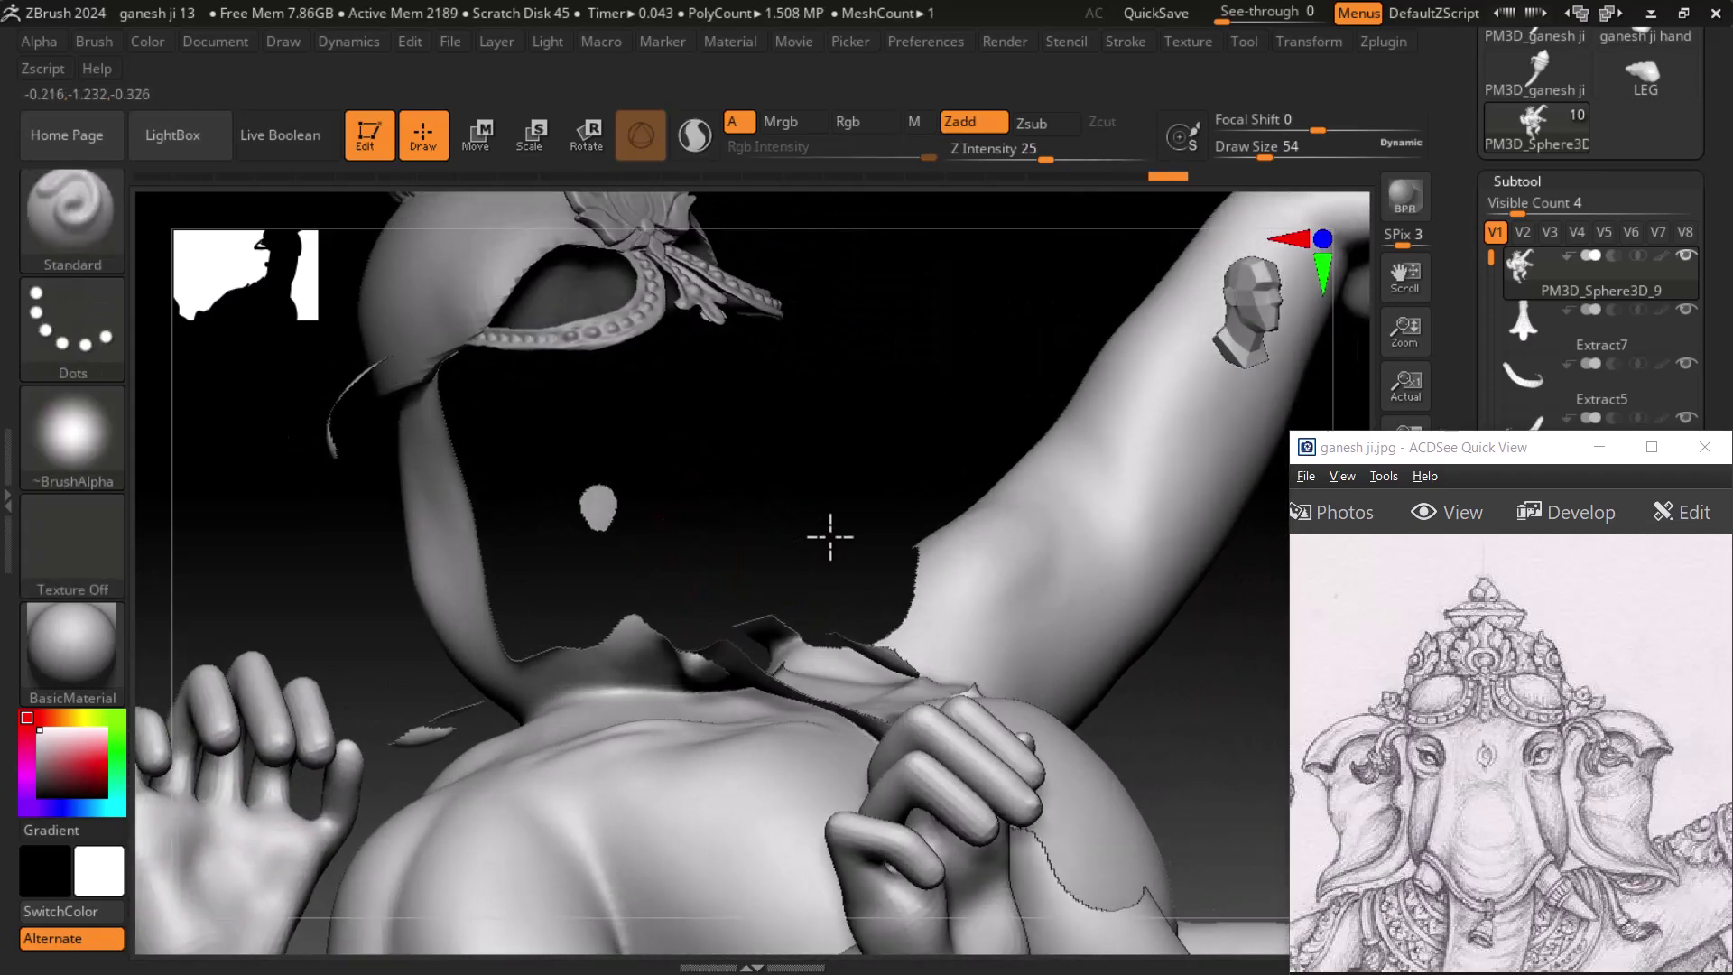
{"action": "mouse_move", "coordinate": [1002, 394]}
{"action": "left_mouse_down"}
{"action": "mouse_move", "coordinate": [948, 476]}
{"action": "mouse_move", "coordinate": [906, 381]}
{"action": "mouse_move", "coordinate": [922, 376]}
{"action": "left_mouse_up"}
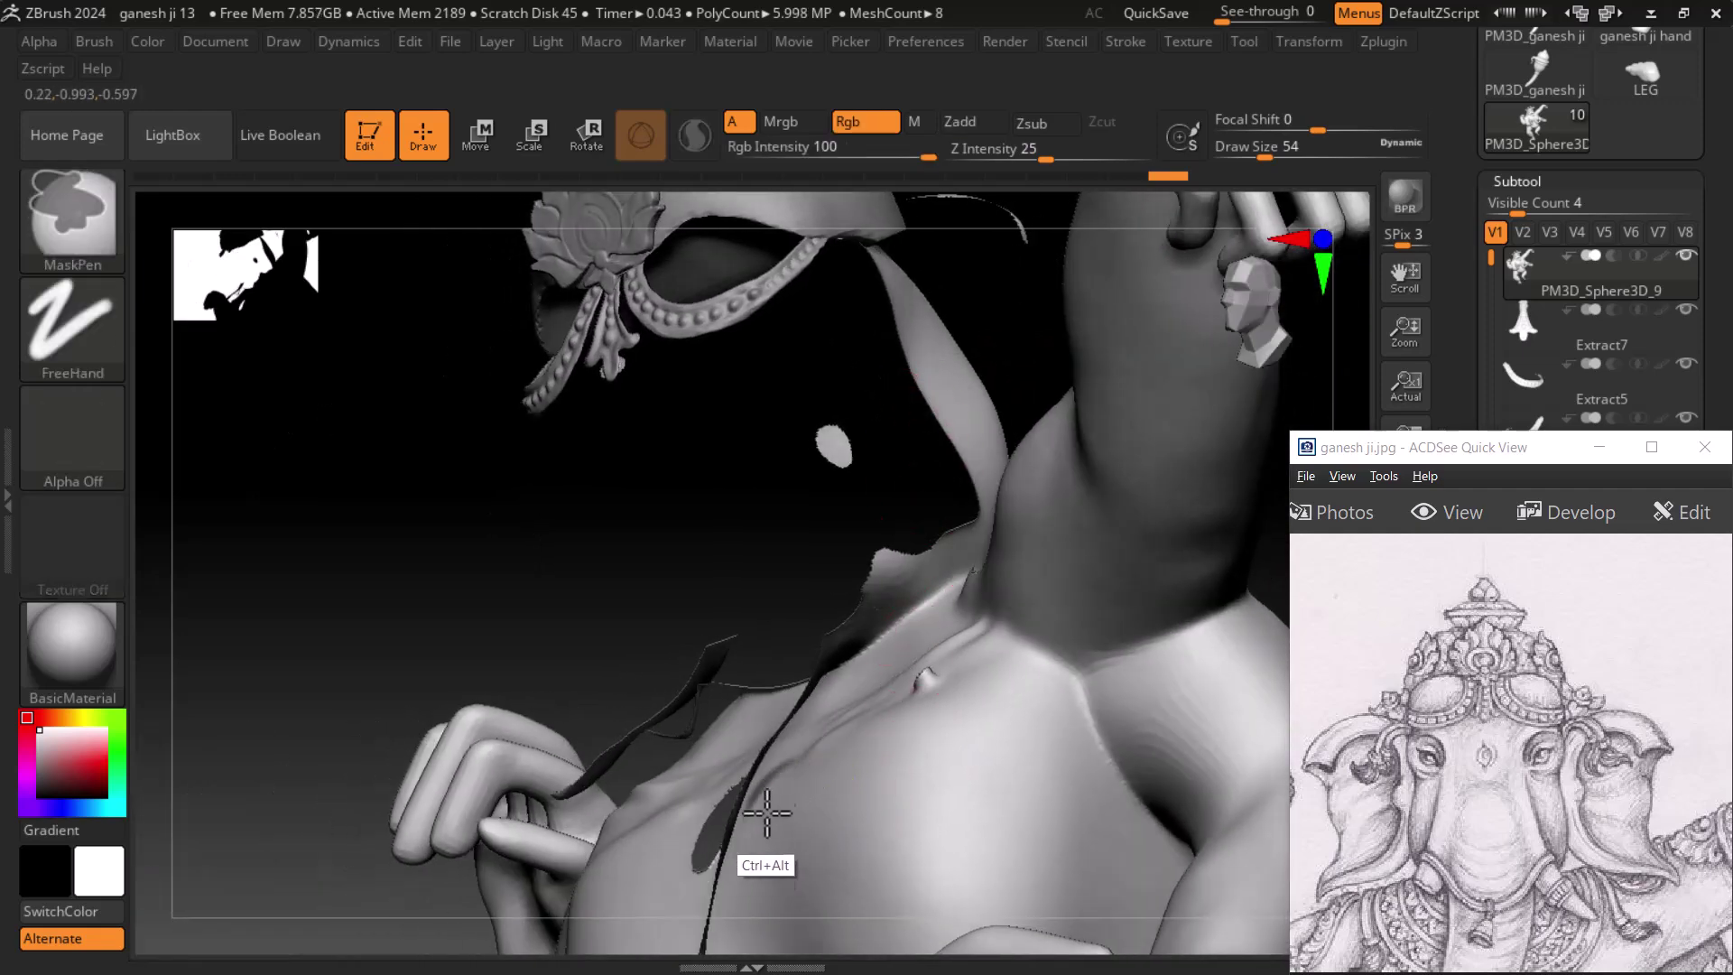
{"action": "mouse_move", "coordinate": [1011, 361]}
{"action": "left_mouse_down"}
{"action": "mouse_move", "coordinate": [929, 279]}
{"action": "mouse_move", "coordinate": [998, 279]}
{"action": "mouse_move", "coordinate": [1102, 371]}
{"action": "mouse_move", "coordinate": [1087, 355]}
{"action": "mouse_move", "coordinate": [1228, 600]}
{"action": "mouse_move", "coordinate": [1168, 533]}
{"action": "mouse_move", "coordinate": [1264, 495]}
{"action": "left_mouse_up"}
- Minimise the reference drawing and turn on Double in the body's display properties
{"action": "left_click", "coordinate": [1599, 447]}
{"action": "left_click_drag", "start_coordinate": [1550, 812], "coordinate": [1549, 411]}
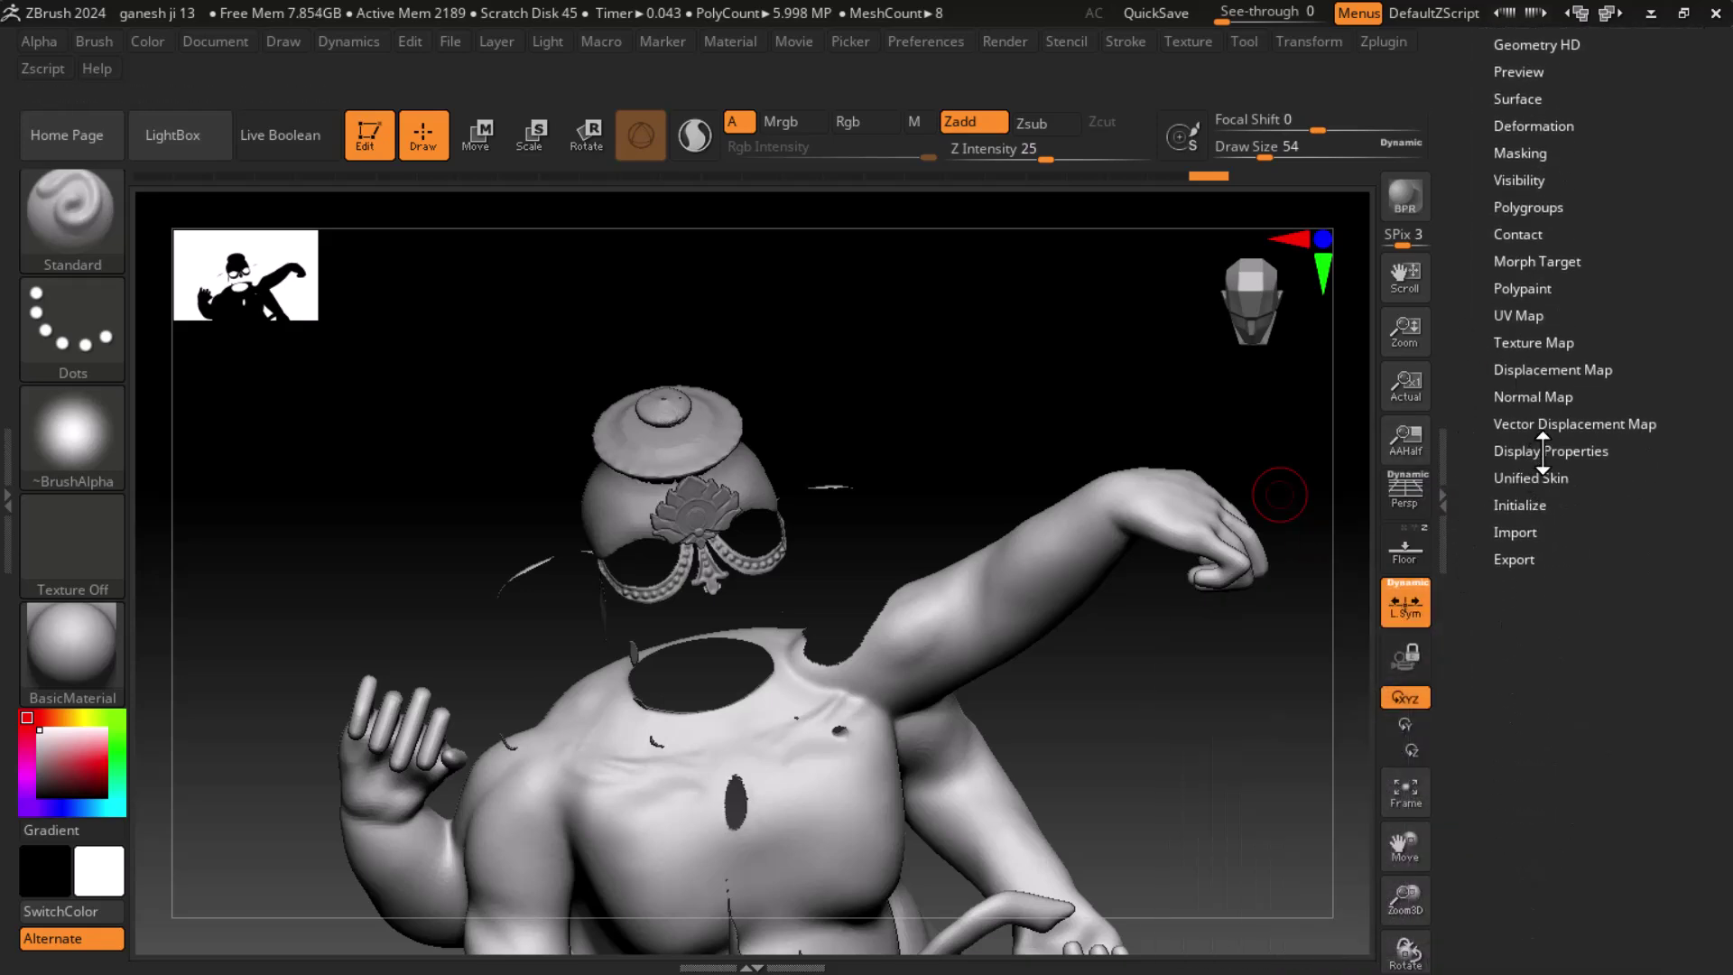
{"action": "left_click", "coordinate": [1571, 451]}
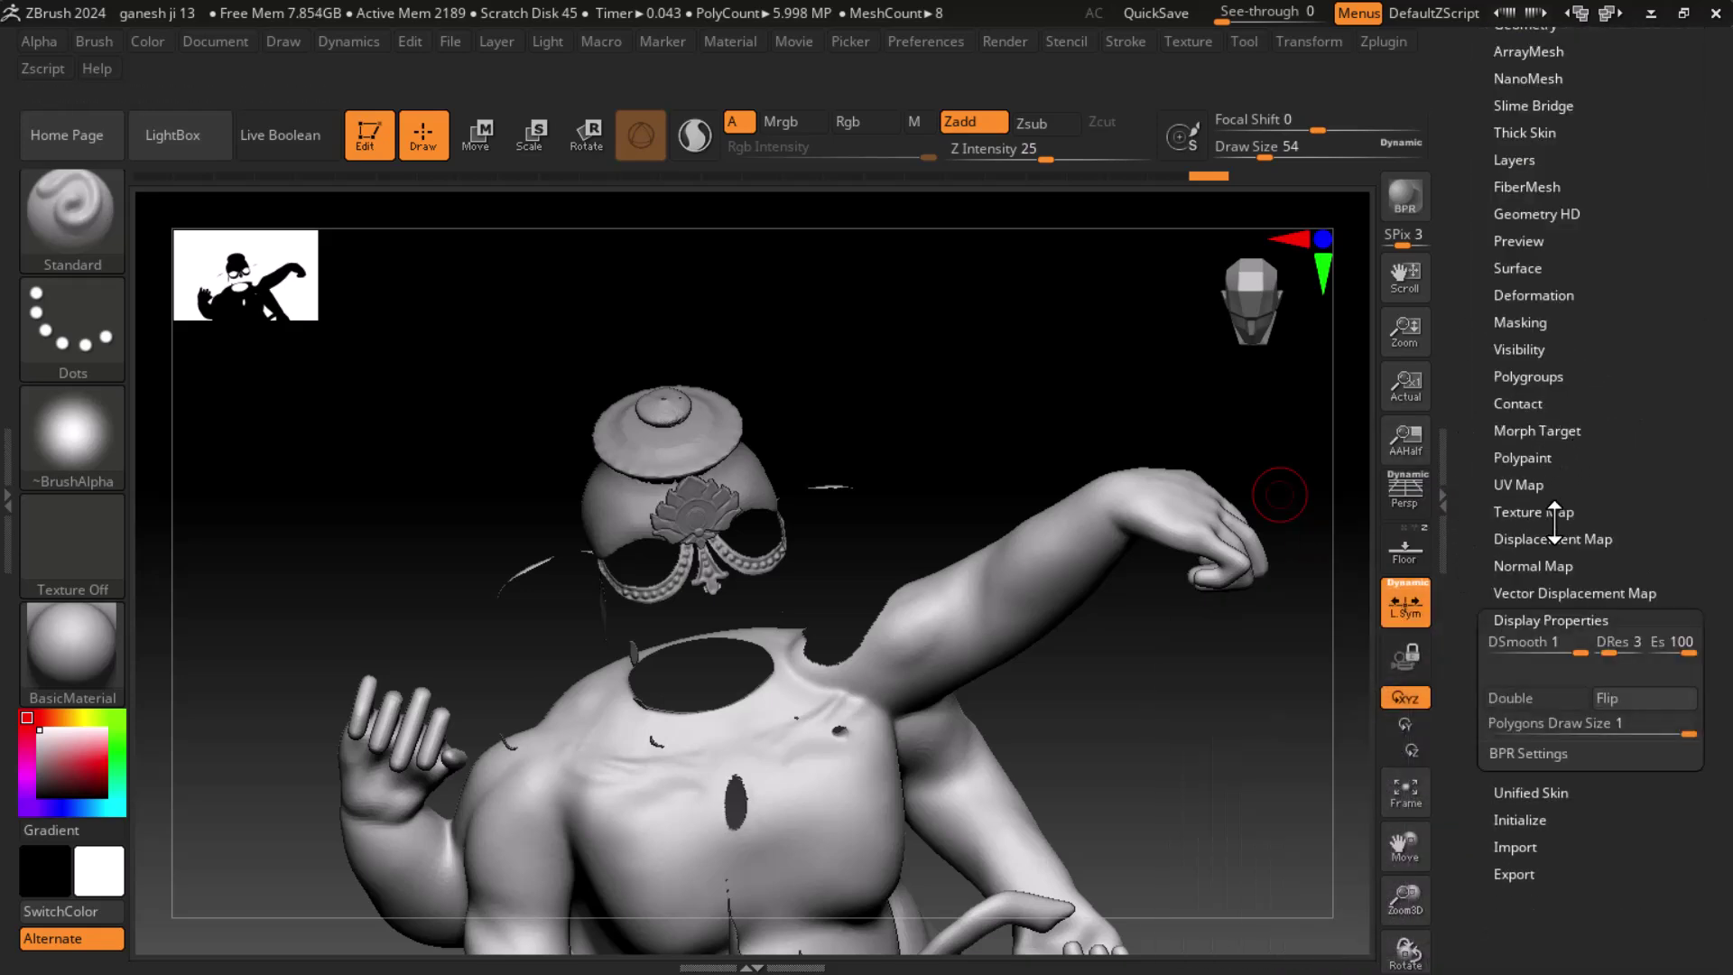
{"action": "left_click", "coordinate": [1533, 701]}
{"action": "mouse_move", "coordinate": [1201, 810]}
{"action": "left_mouse_down"}
{"action": "mouse_move", "coordinate": [1237, 716]}
{"action": "mouse_move", "coordinate": [1114, 646]}
{"action": "mouse_move", "coordinate": [1173, 646]}
{"action": "left_mouse_up"}
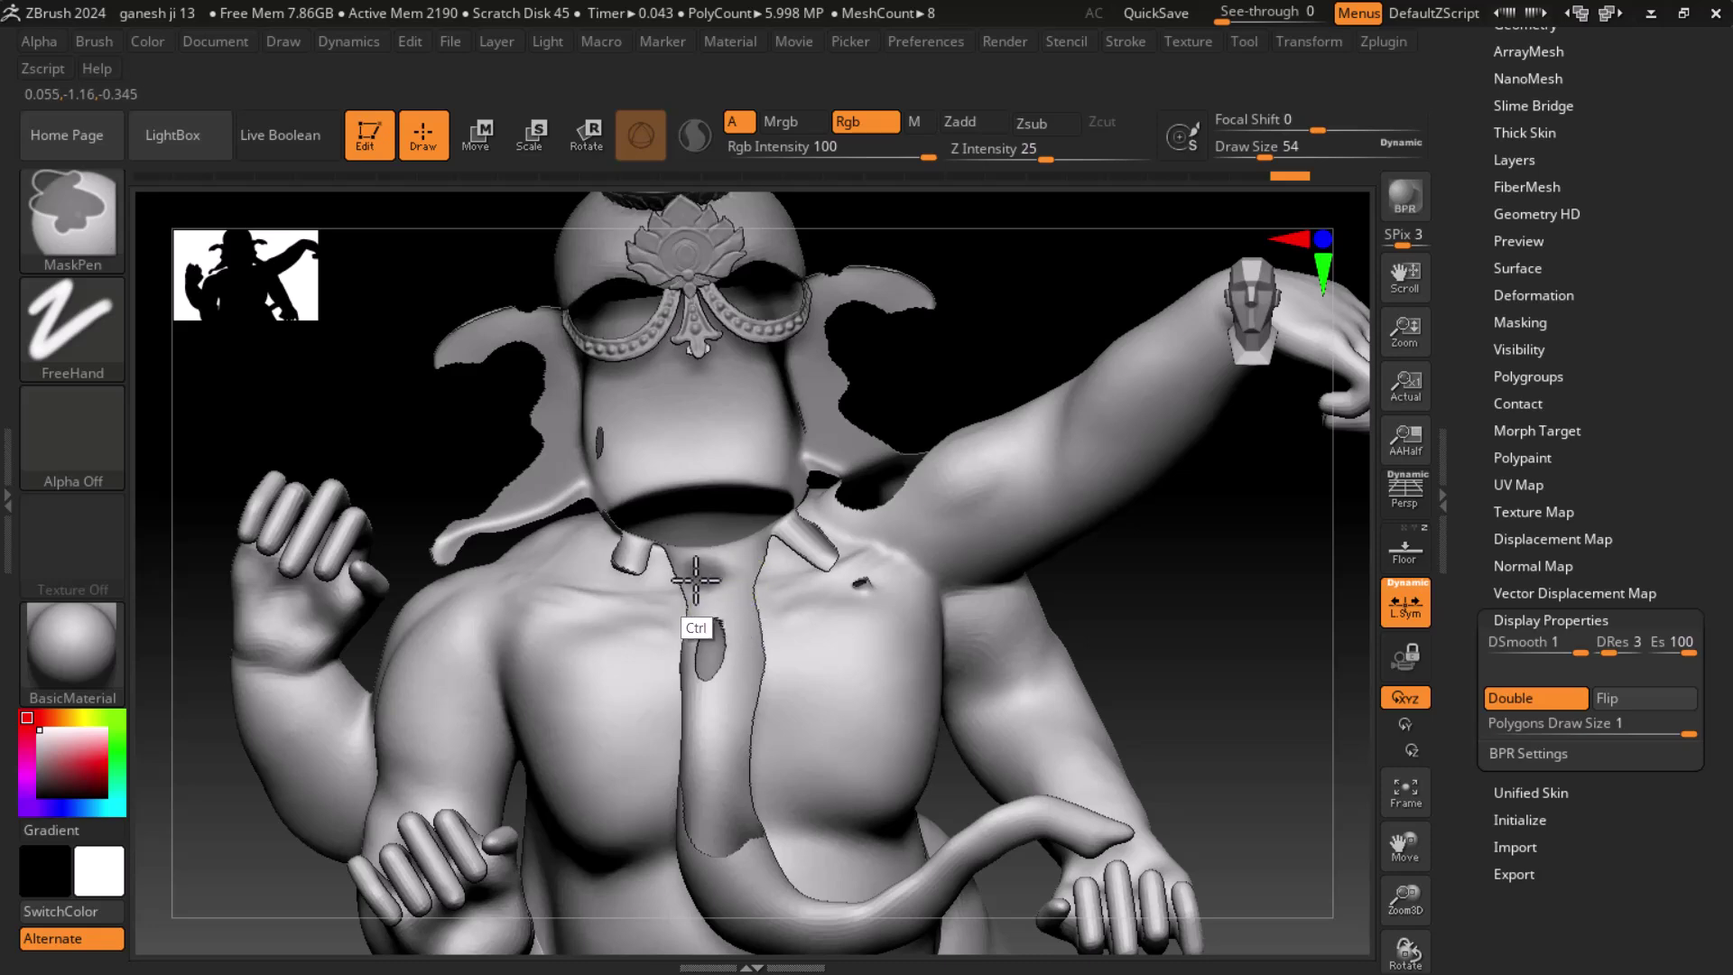
{"action": "left_click_drag", "start_coordinate": [1216, 636], "coordinate": [1084, 582]}
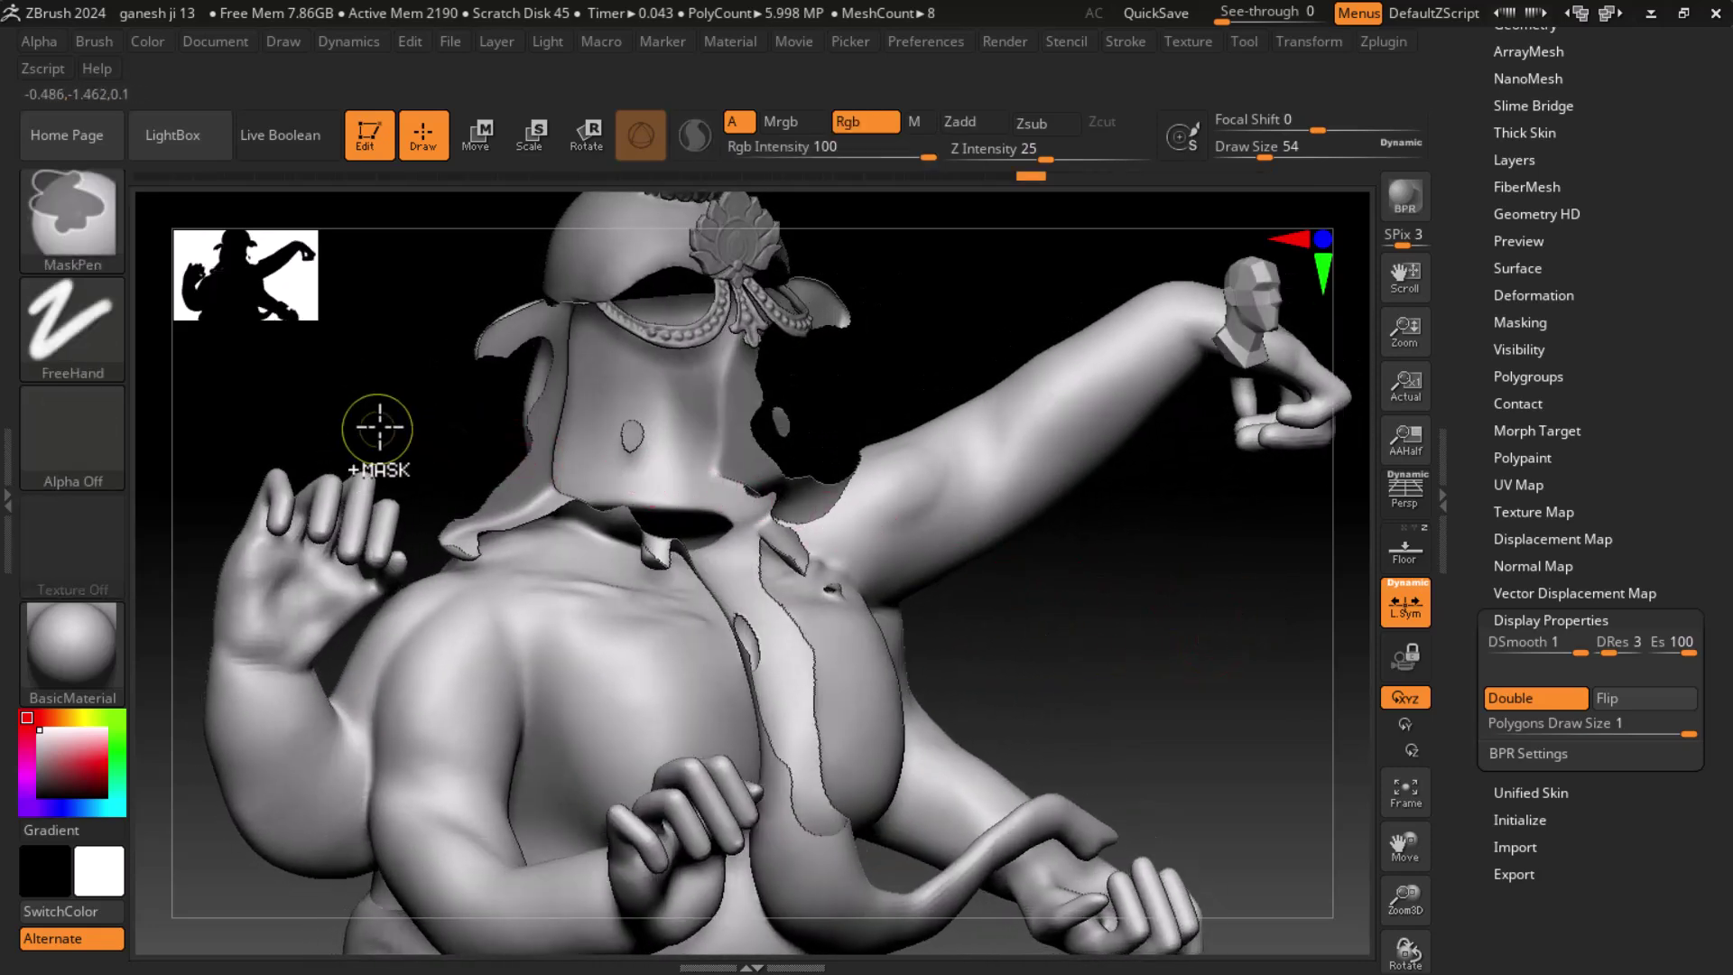
- Turn on BackfaceMask in the brush's auto masking settings and clear any mask on the body
{"action": "left_click", "coordinate": [94, 41]}
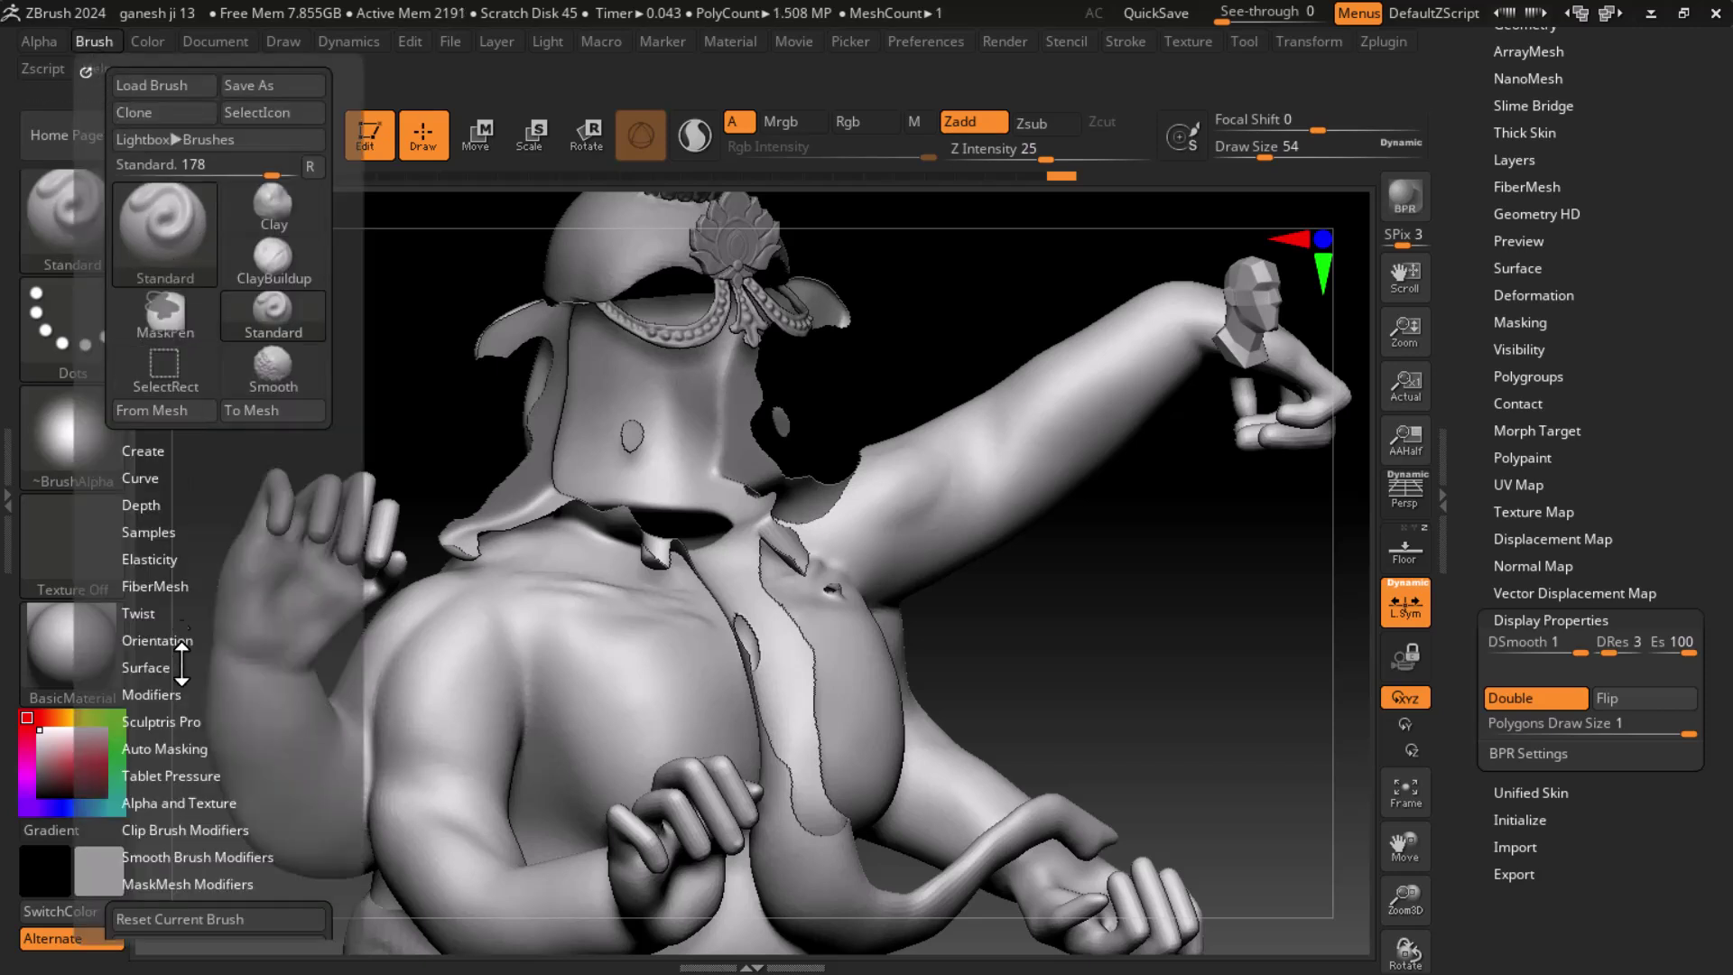
{"action": "scroll", "coordinate": [114, 713], "scroll_direction": "down", "scroll_amount": 3}
{"action": "left_click", "coordinate": [172, 600]}
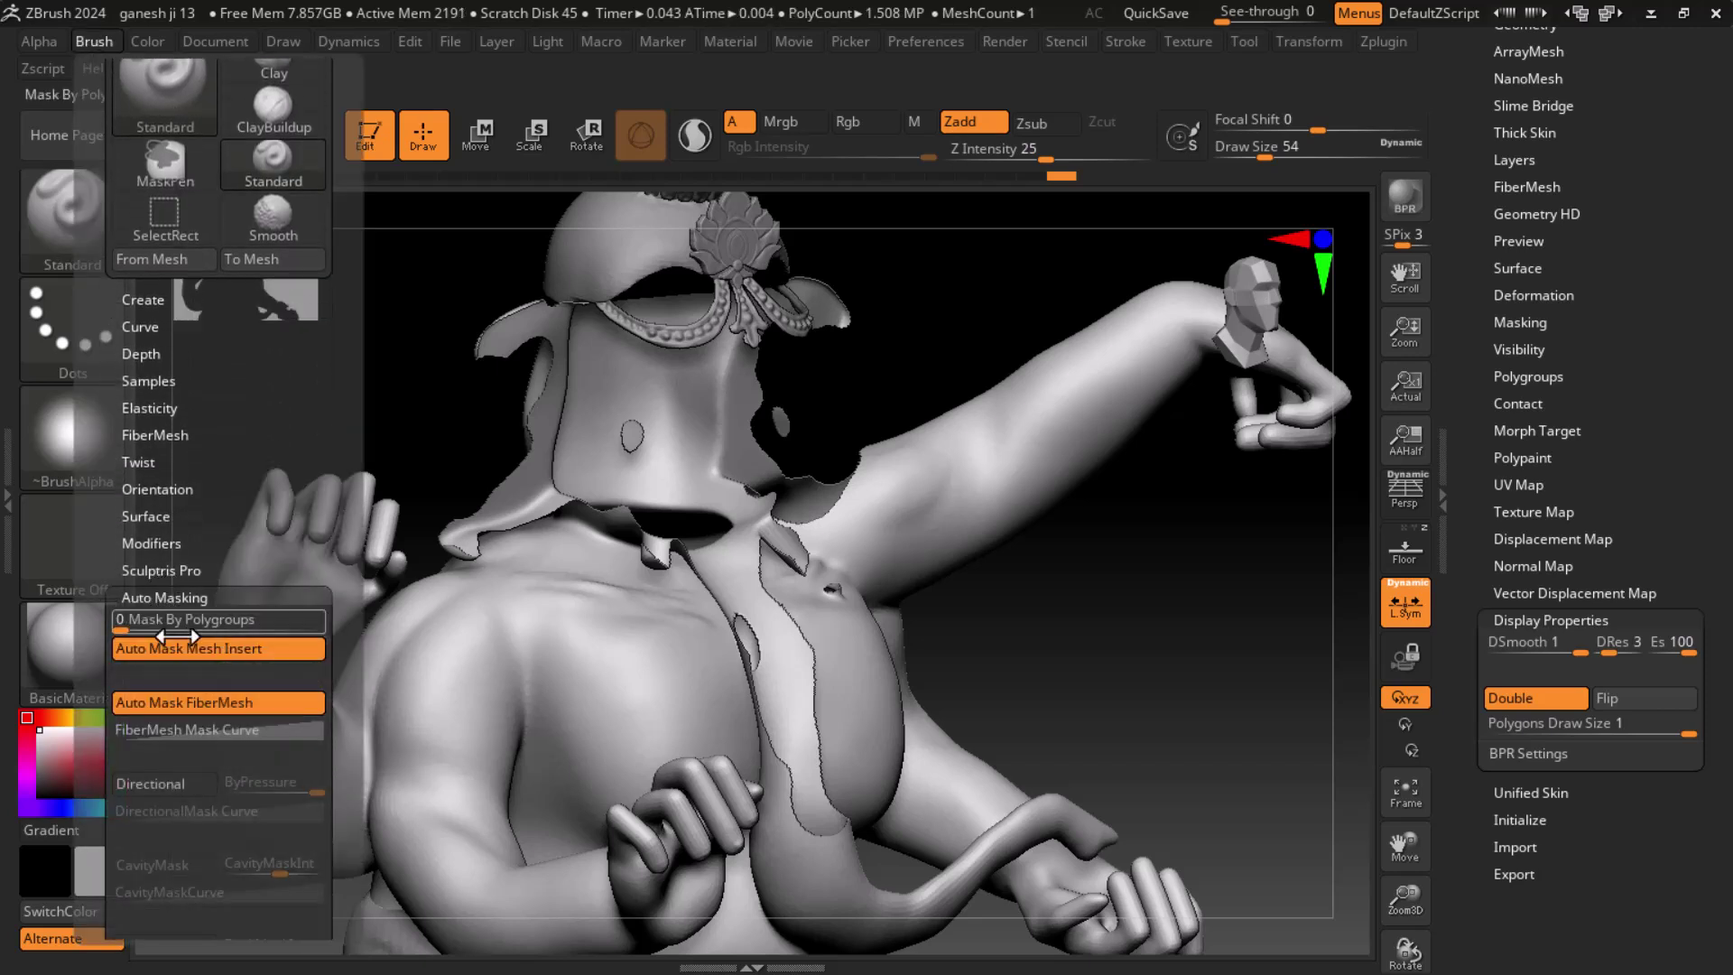
{"action": "scroll", "coordinate": [99, 763], "scroll_direction": "down", "scroll_amount": 10}
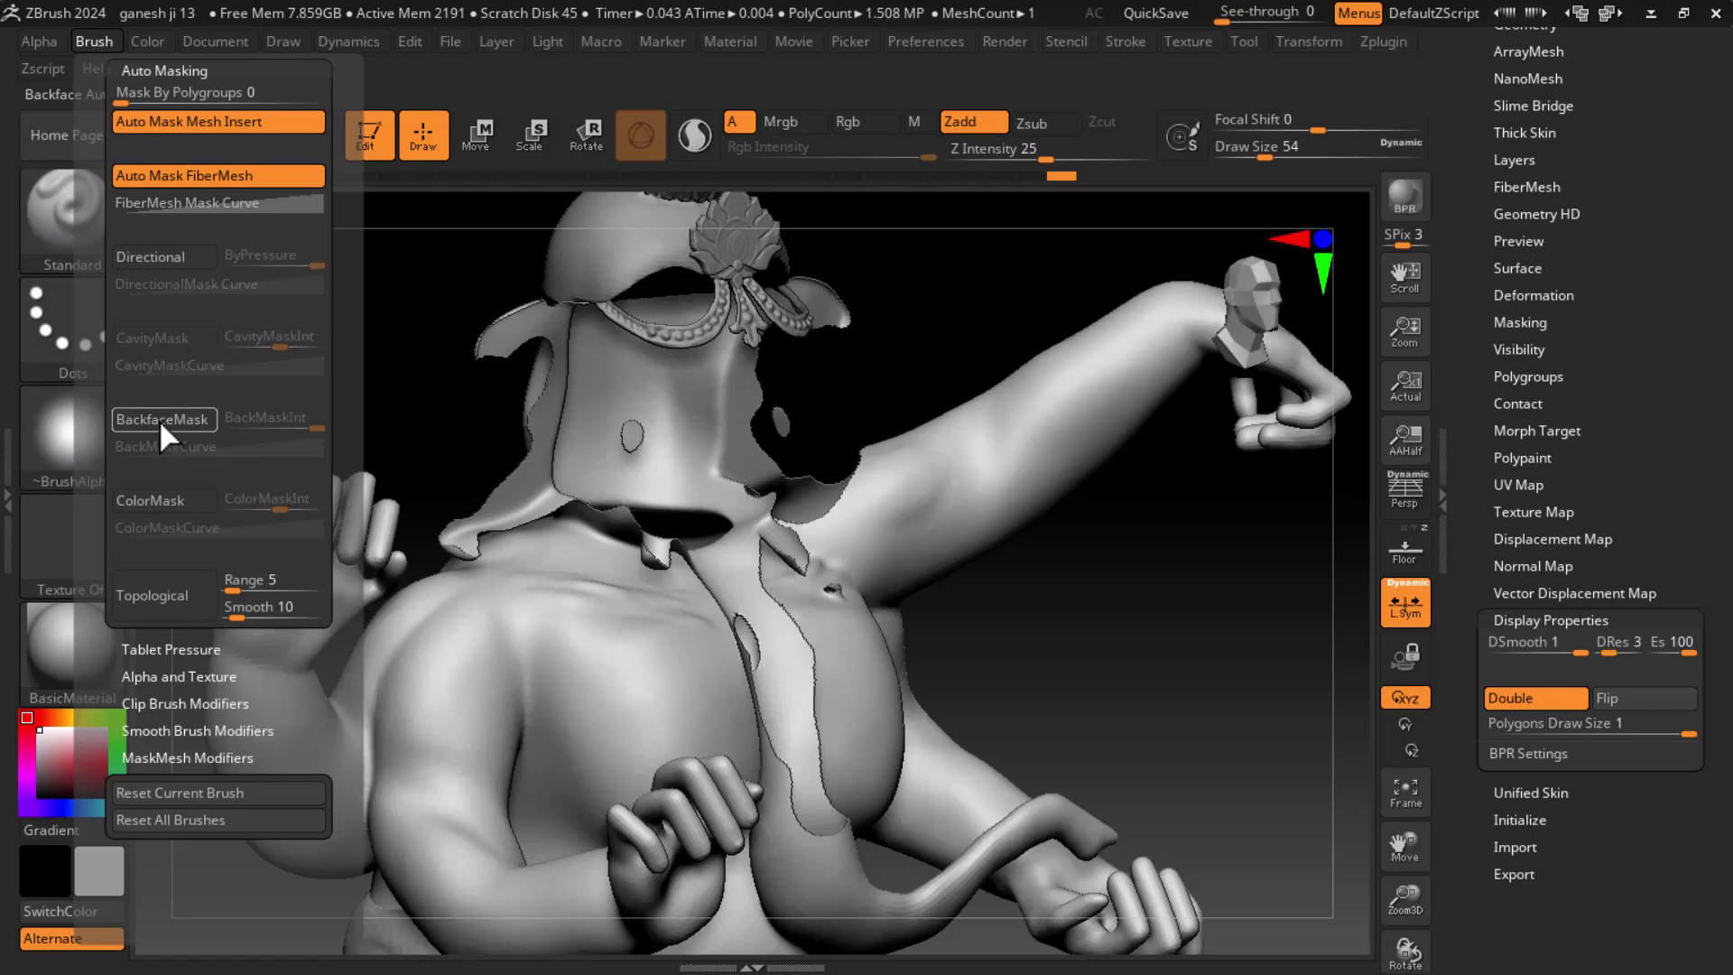
{"action": "left_click", "coordinate": [161, 423]}
{"action": "left_click_drag", "start_coordinate": [1159, 566], "coordinate": [1122, 610]}
{"action": "left_click_drag", "start_coordinate": [1159, 614], "coordinate": [1153, 656], "text": "ctrl"}
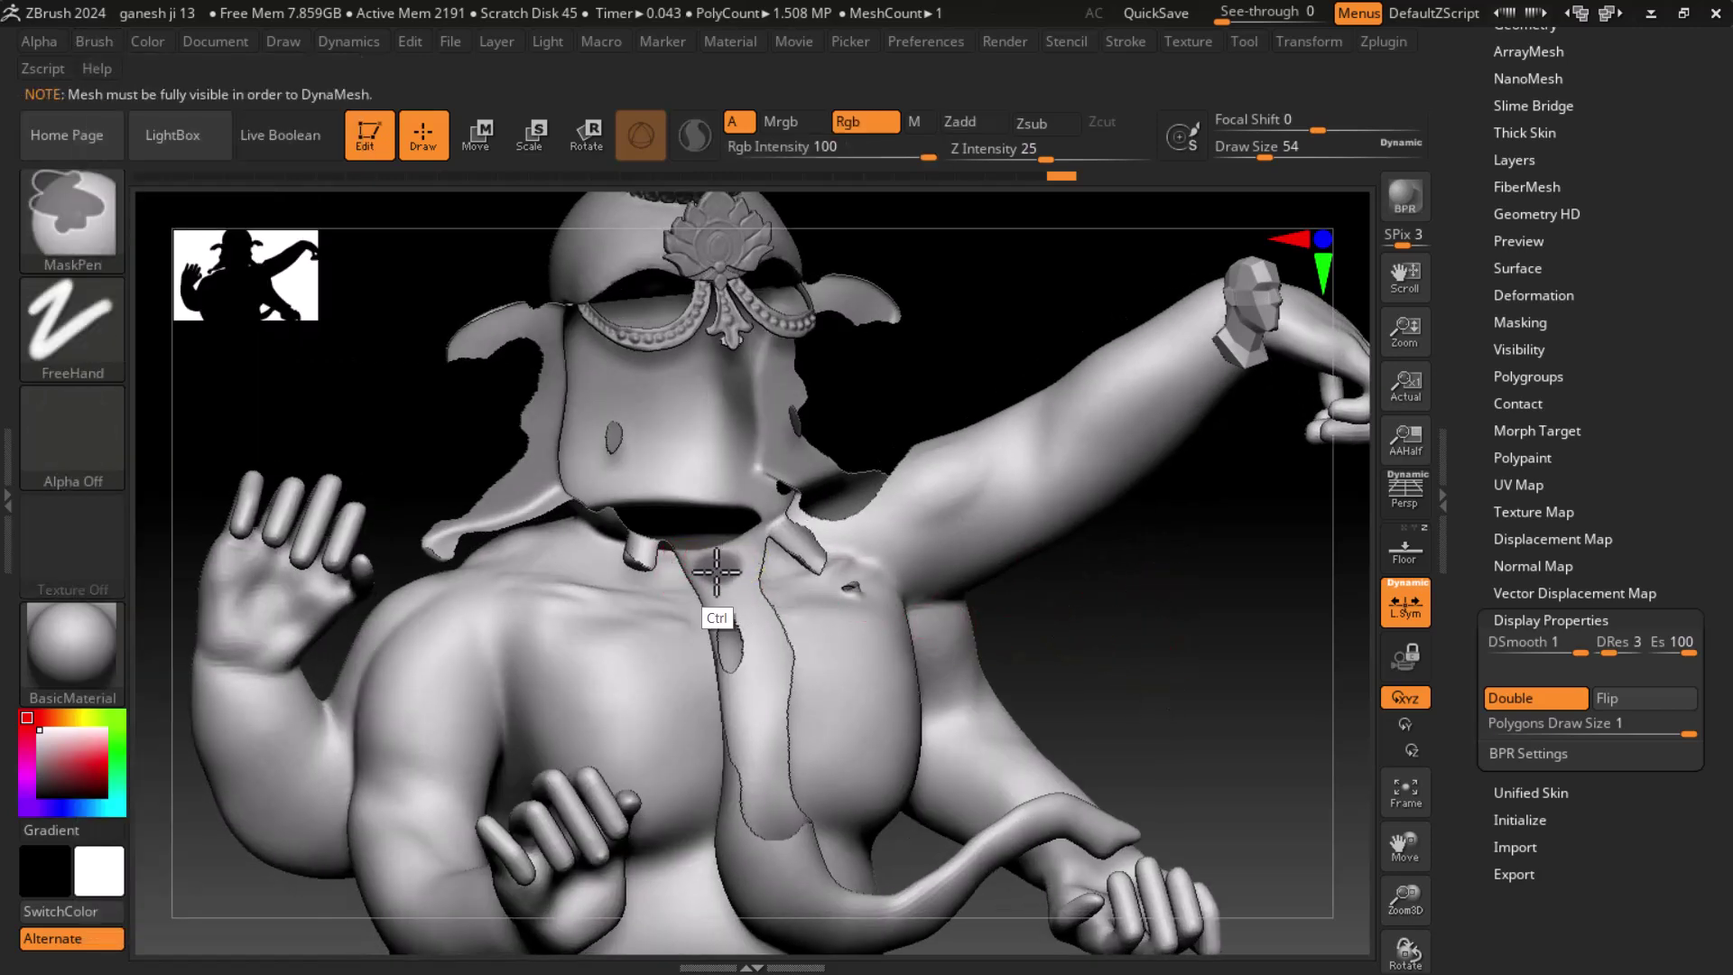
- Try to mask the remaining trunk surface in front of the chest, checking it from several sides
{"action": "mouse_move", "coordinate": [1196, 607]}
{"action": "left_mouse_down"}
{"action": "mouse_move", "coordinate": [1230, 599]}
{"action": "mouse_move", "coordinate": [1163, 632]}
{"action": "mouse_move", "coordinate": [1210, 662]}
{"action": "mouse_move", "coordinate": [1231, 727]}
{"action": "mouse_move", "coordinate": [1280, 632]}
{"action": "mouse_move", "coordinate": [1111, 761]}
{"action": "left_mouse_up"}
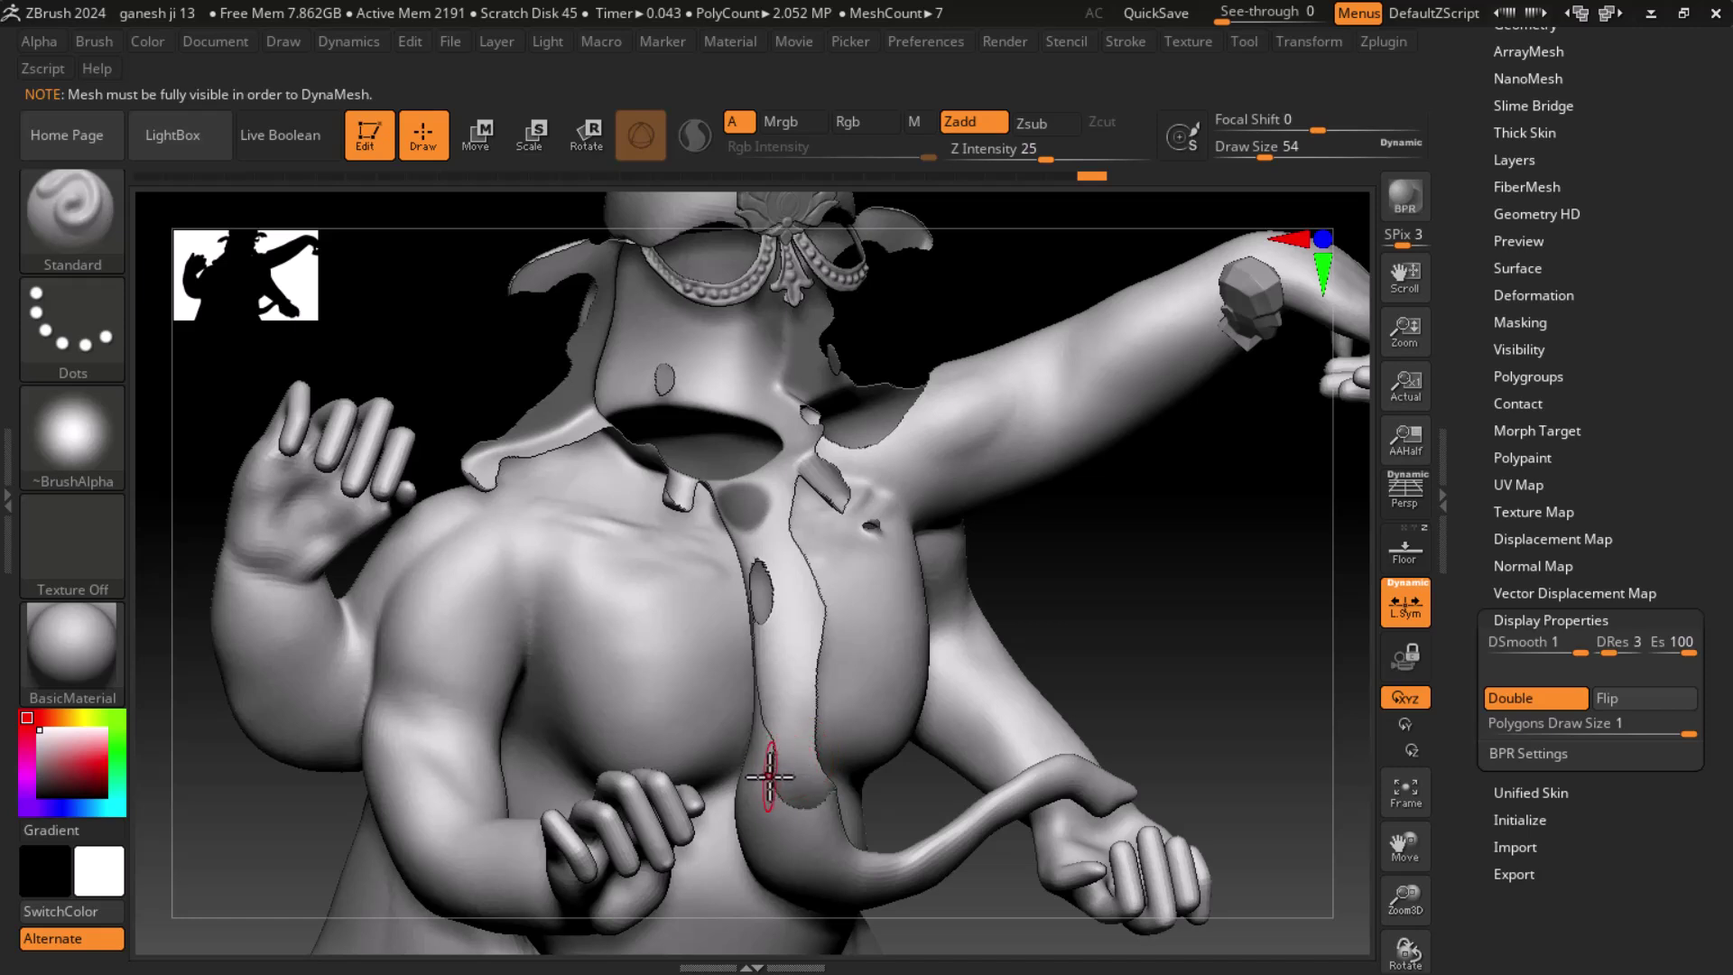
{"action": "key", "text": "ctrl"}
{"action": "mouse_move", "coordinate": [770, 746]}
{"action": "left_mouse_down", "text": "ctrl"}
{"action": "mouse_move", "coordinate": [774, 547]}
{"action": "mouse_move", "coordinate": [800, 692]}
{"action": "mouse_move", "coordinate": [768, 820]}
{"action": "left_mouse_up", "text": "ctrl"}
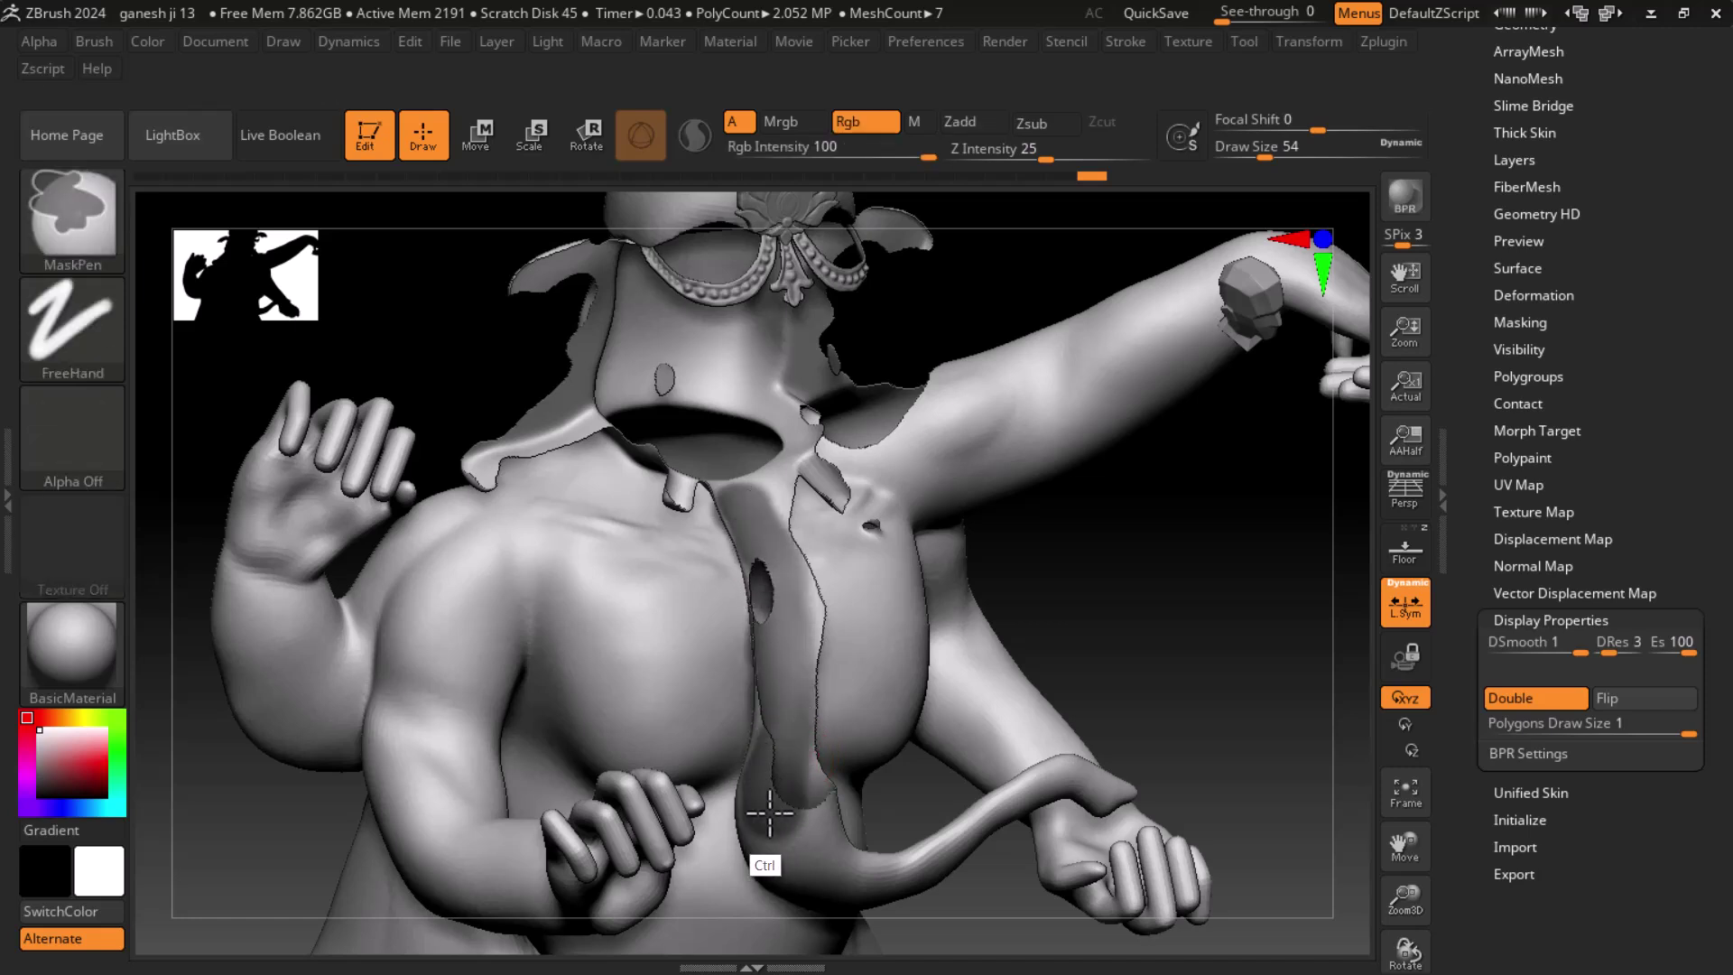
{"action": "mouse_move", "coordinate": [1153, 592]}
{"action": "left_mouse_down"}
{"action": "mouse_move", "coordinate": [1172, 565]}
{"action": "mouse_move", "coordinate": [1117, 720]}
{"action": "mouse_move", "coordinate": [1171, 808]}
{"action": "mouse_move", "coordinate": [1017, 650]}
{"action": "mouse_move", "coordinate": [975, 491]}
{"action": "mouse_move", "coordinate": [824, 580]}
{"action": "left_mouse_up"}
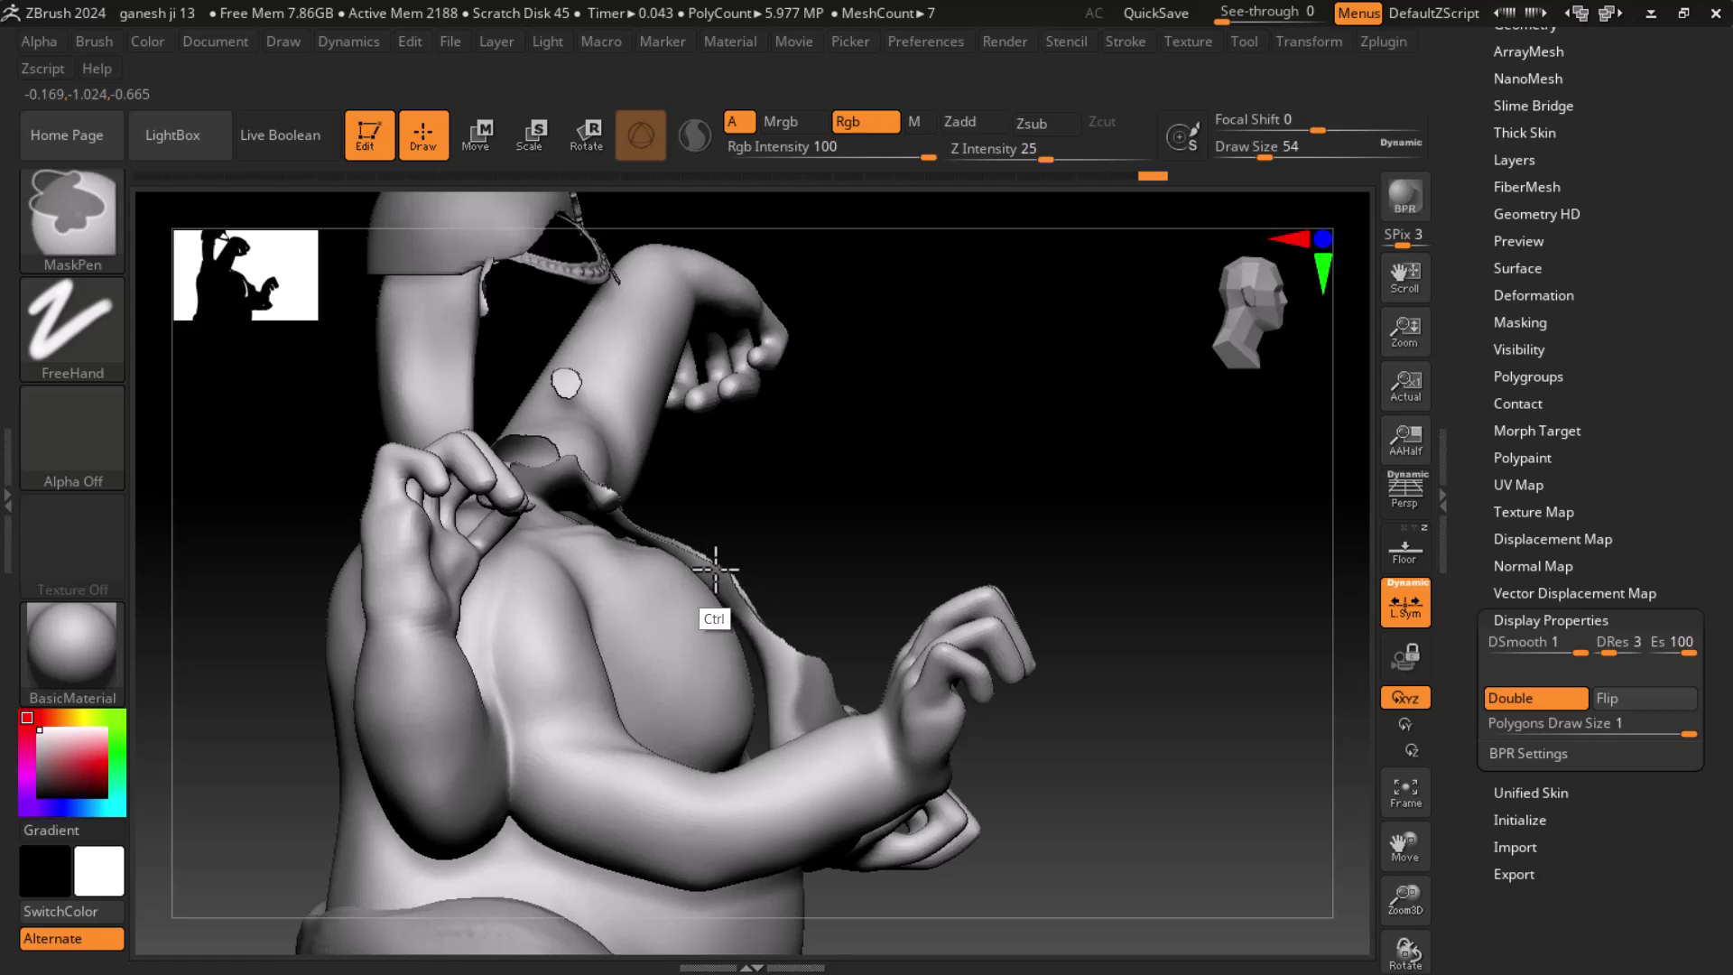
{"action": "left_click", "coordinate": [901, 503], "text": "ctrl+shift"}
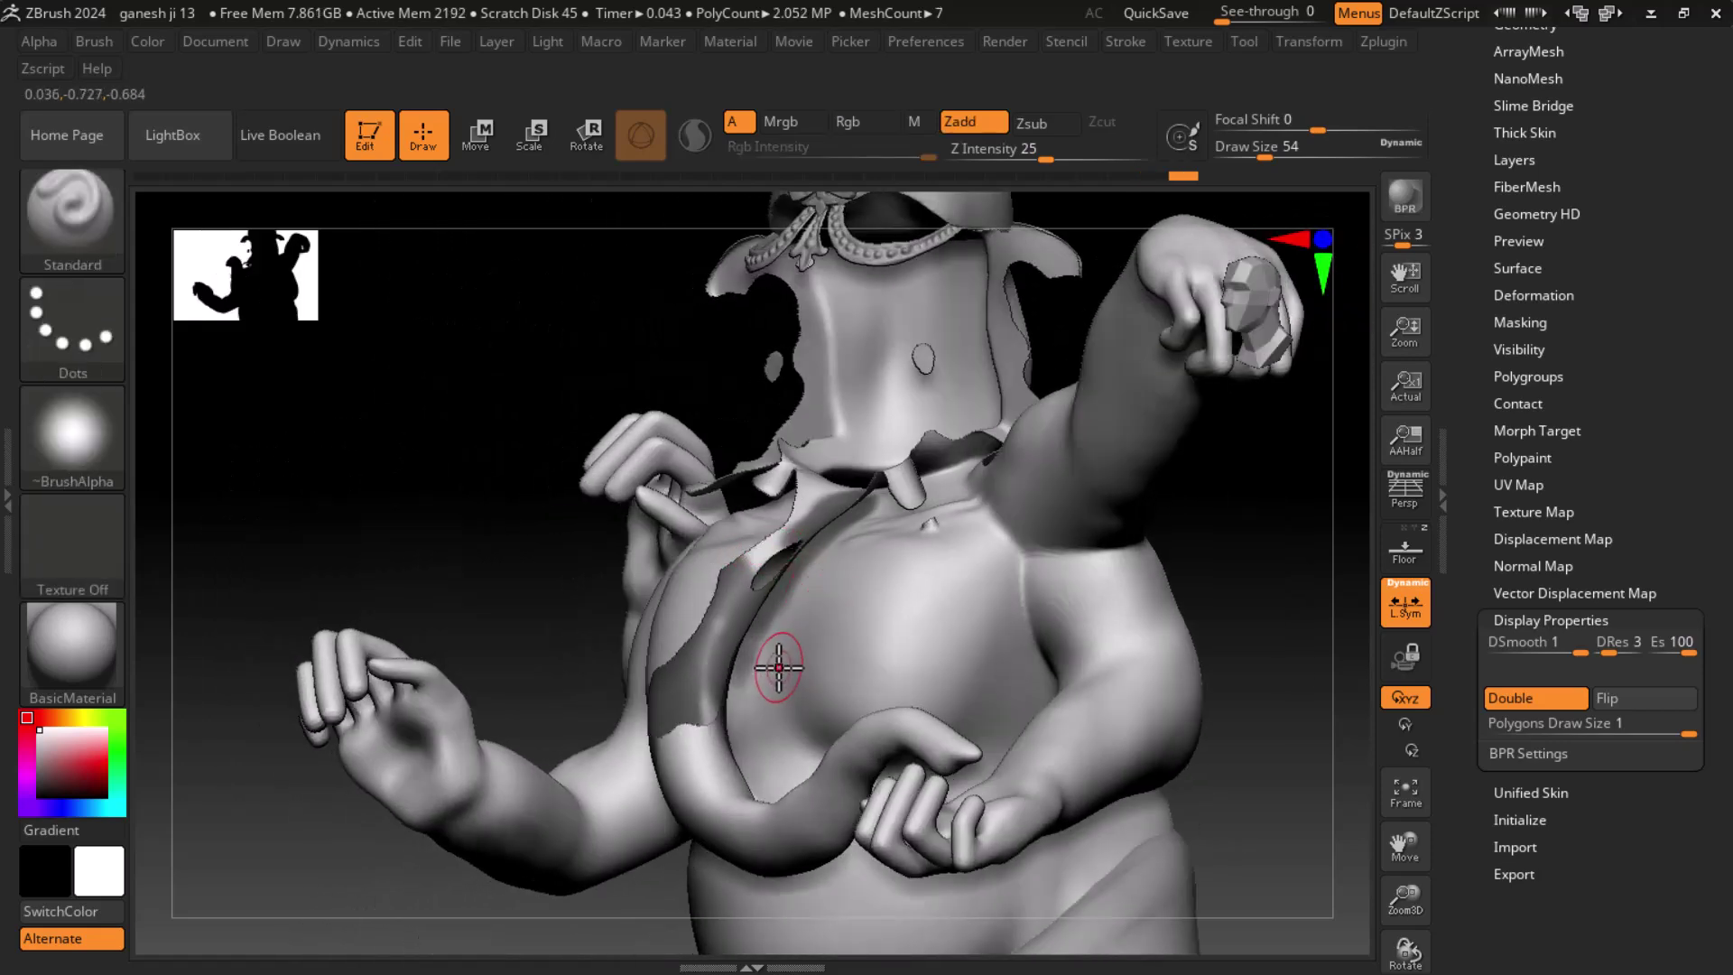
{"action": "mouse_move", "coordinate": [1230, 599]}
{"action": "left_mouse_down"}
{"action": "mouse_move", "coordinate": [1304, 569]}
{"action": "mouse_move", "coordinate": [1327, 619]}
{"action": "mouse_move", "coordinate": [1261, 607]}
{"action": "mouse_move", "coordinate": [1276, 657]}
{"action": "left_mouse_up"}
{"action": "mouse_move", "coordinate": [1260, 597]}
{"action": "left_mouse_down"}
{"action": "mouse_move", "coordinate": [1266, 661]}
{"action": "mouse_move", "coordinate": [1136, 765]}
{"action": "left_mouse_up"}
{"action": "left_click_drag", "start_coordinate": [1227, 674], "coordinate": [1265, 689]}
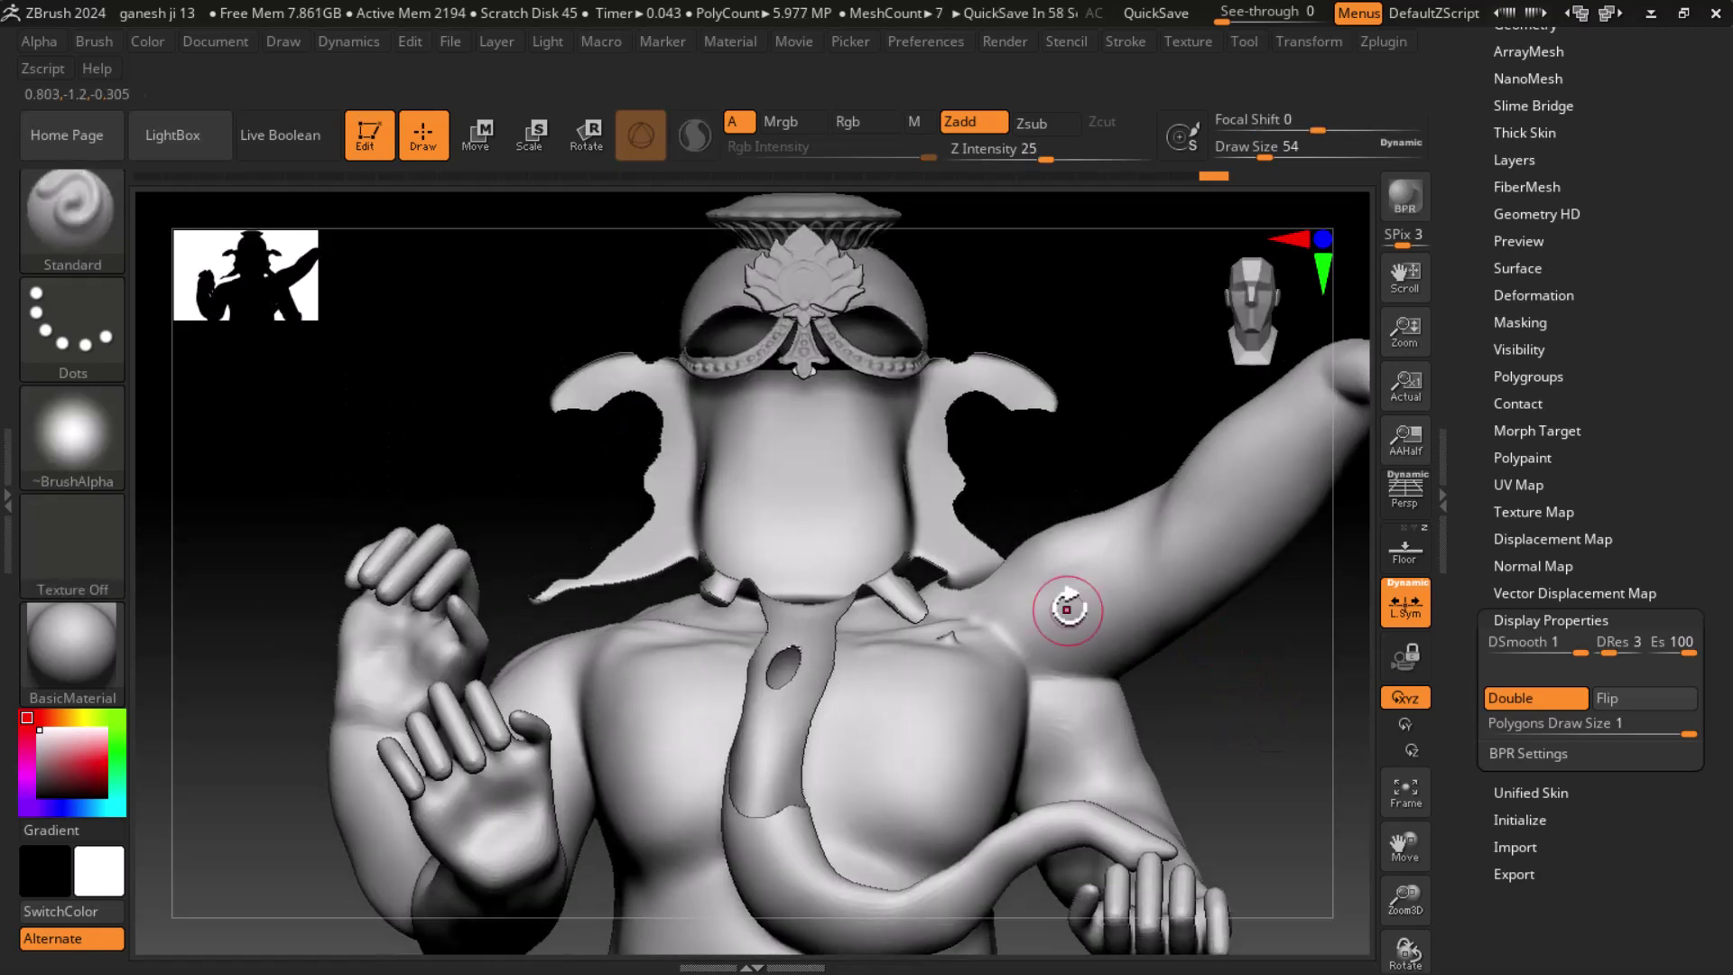
{"action": "mouse_move", "coordinate": [1264, 706]}
{"action": "left_mouse_down", "text": "alt"}
{"action": "mouse_move", "coordinate": [1227, 580]}
{"action": "mouse_move", "coordinate": [1230, 607]}
{"action": "left_mouse_up", "text": "alt"}
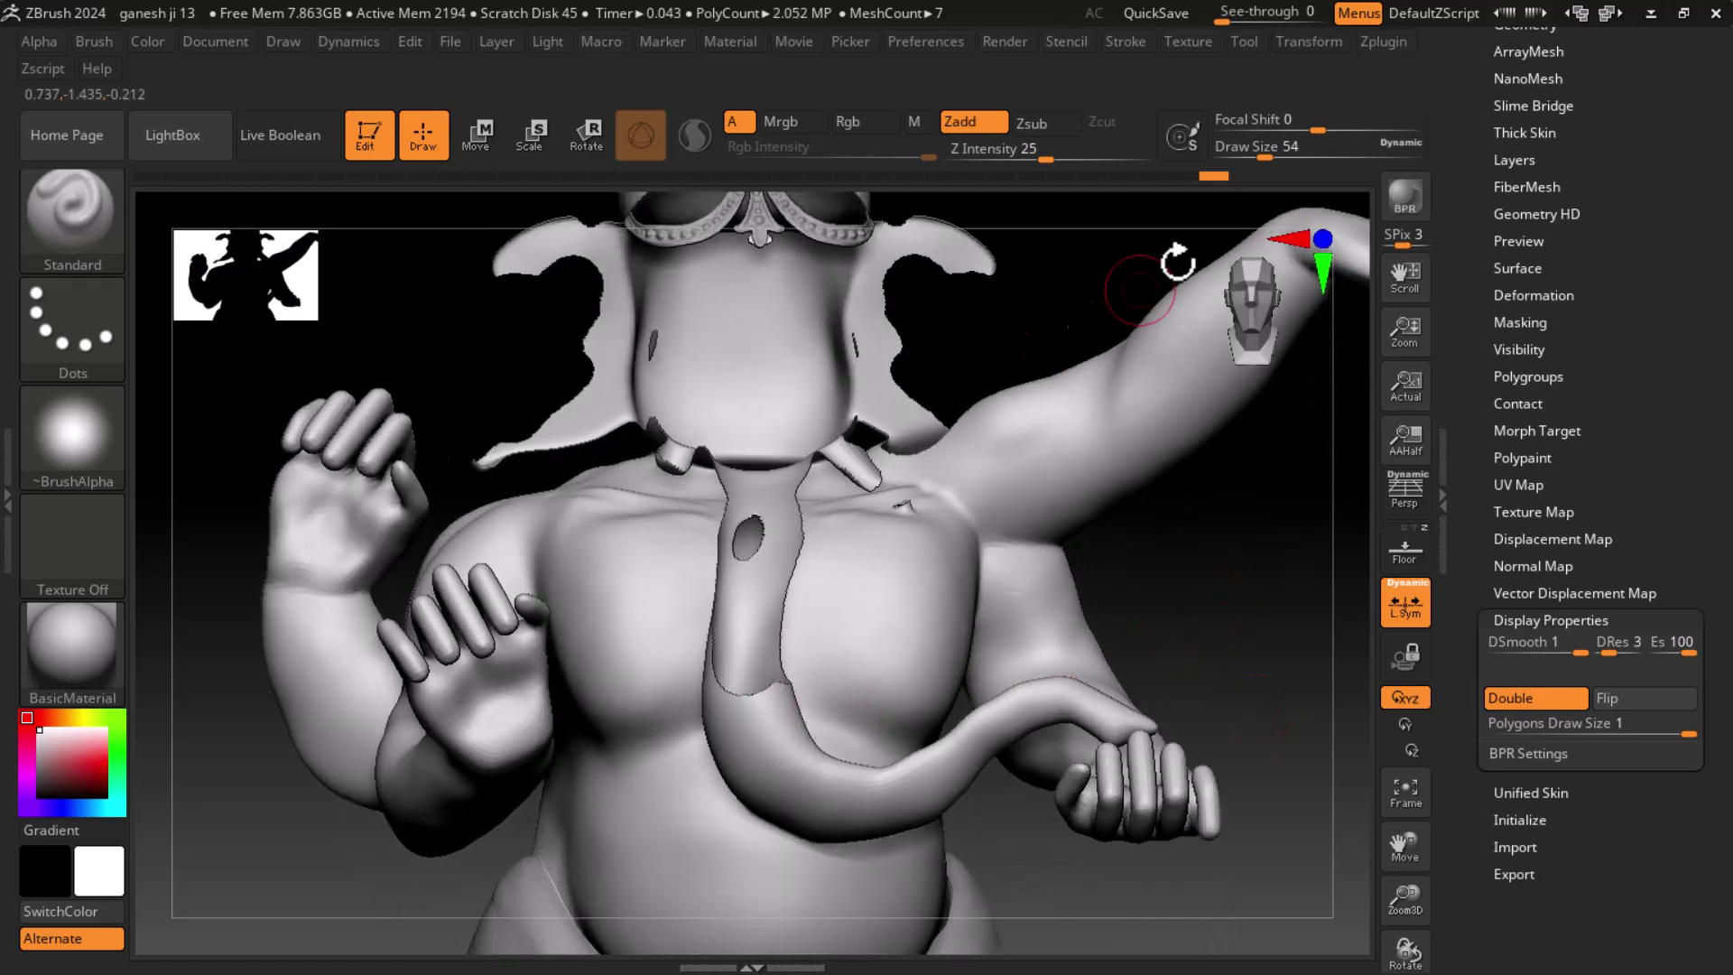
- Load the compact_UI_brush_materials interface layout and choose the ClayBuildup brush
{"action": "left_click", "coordinate": [1608, 12]}
{"action": "left_click", "coordinate": [1608, 13]}
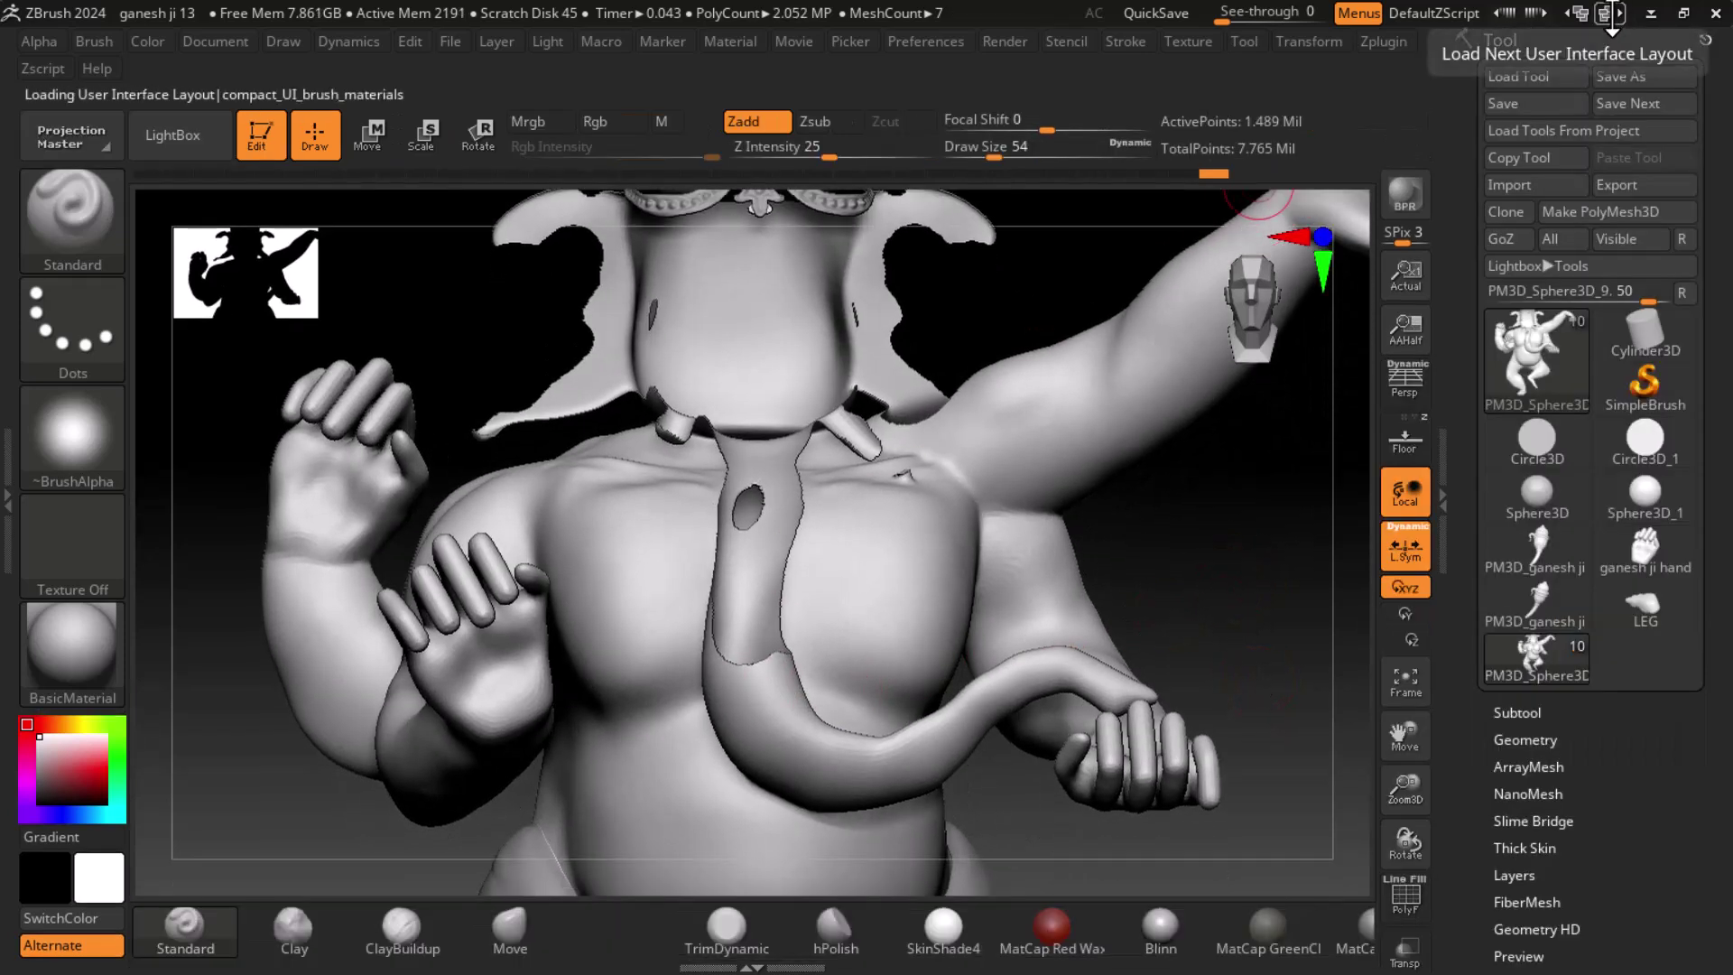
{"action": "left_click", "coordinate": [404, 929]}
- Build up diagonal muscle strands on both sides of the chest with ClayBuildup at Z intensity 1 and draw size 66
{"action": "left_click_drag", "start_coordinate": [1277, 541], "coordinate": [670, 514], "text": "alt"}
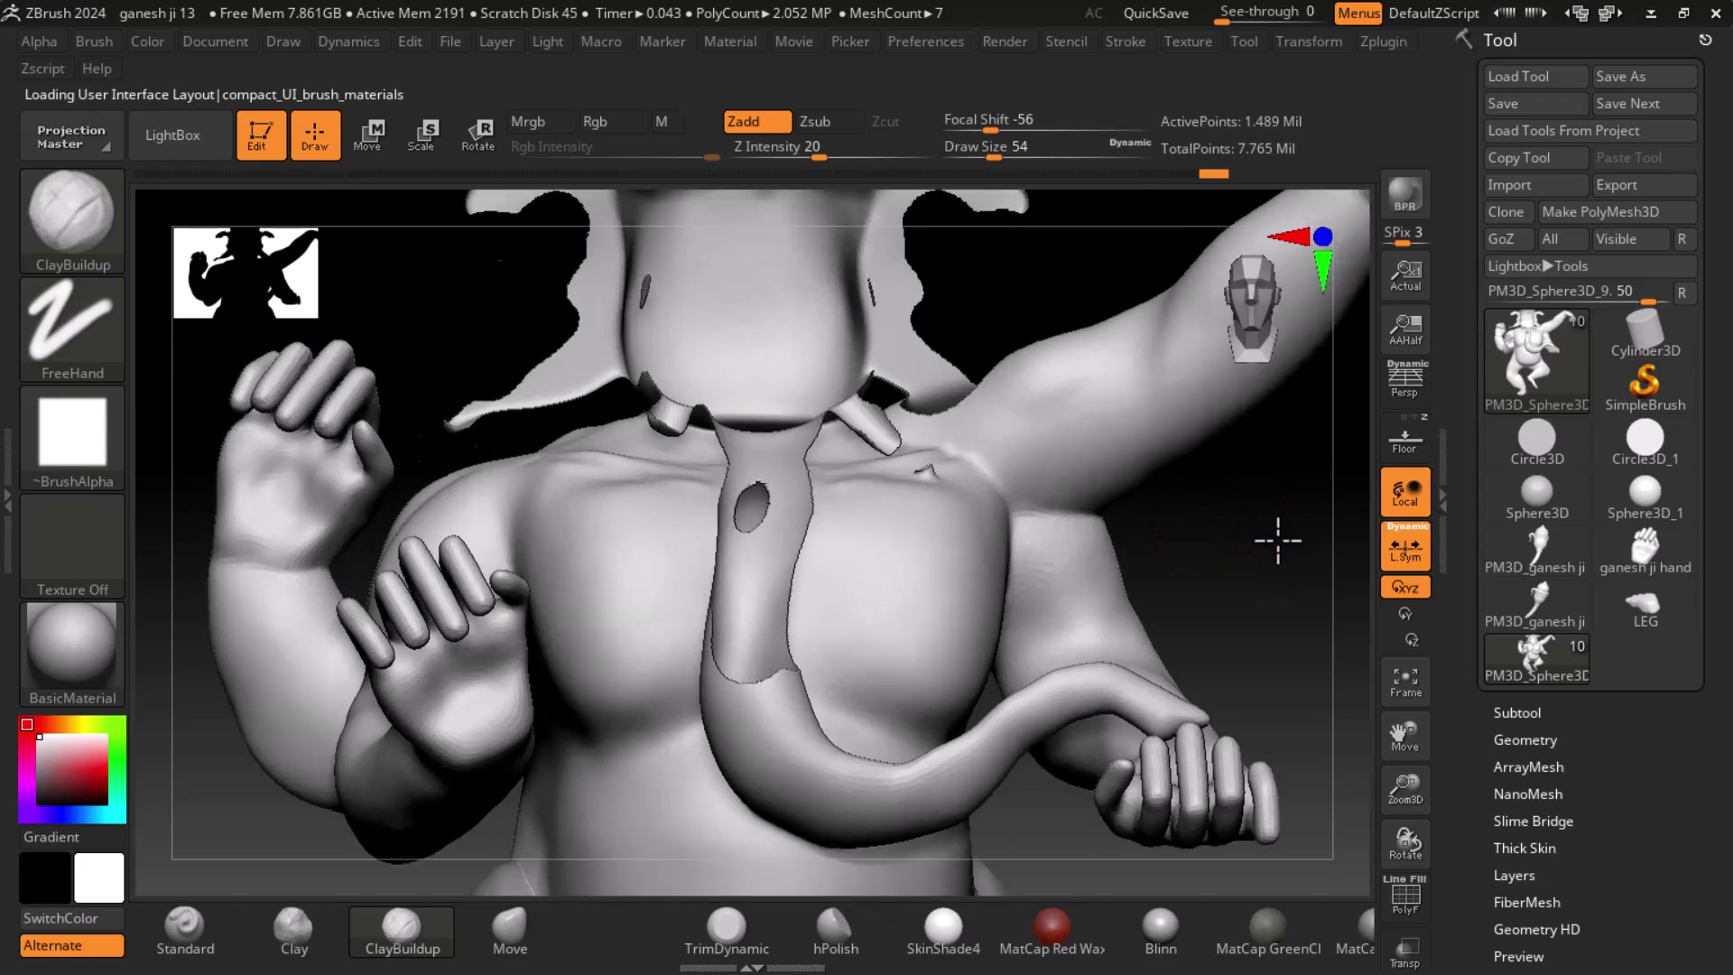
{"action": "left_click_drag", "start_coordinate": [603, 647], "coordinate": [663, 550]}
{"action": "left_click_drag", "start_coordinate": [799, 153], "coordinate": [783, 156]}
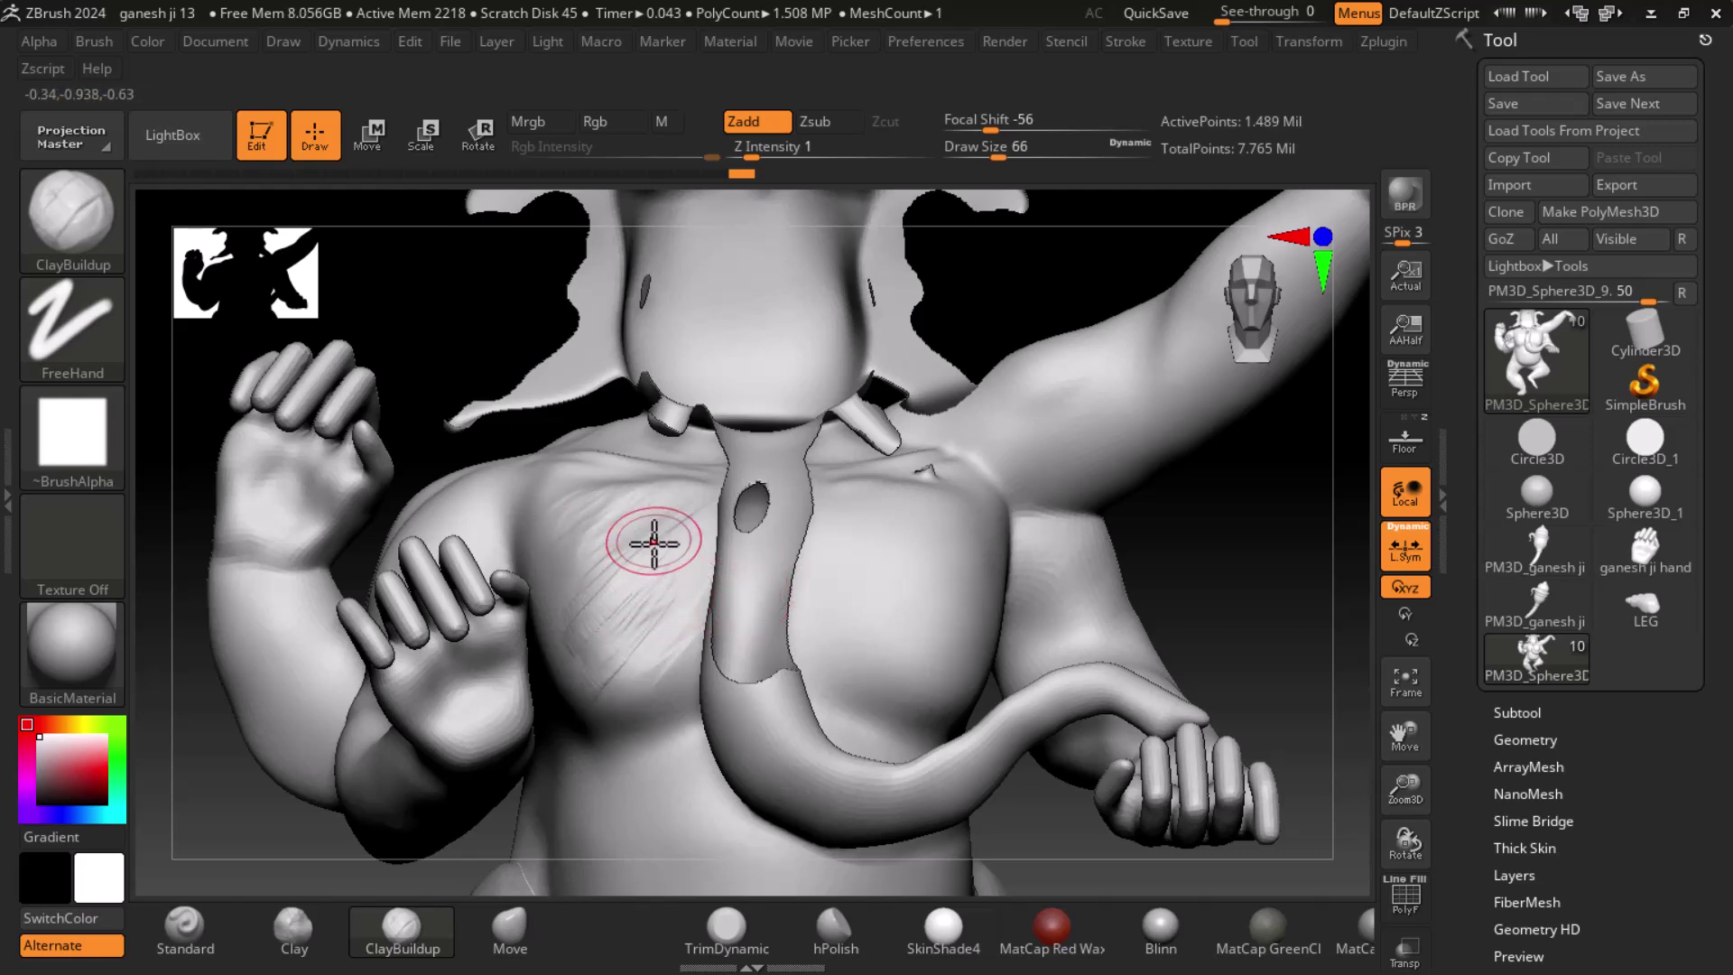
{"action": "key", "text": "ctrl"}
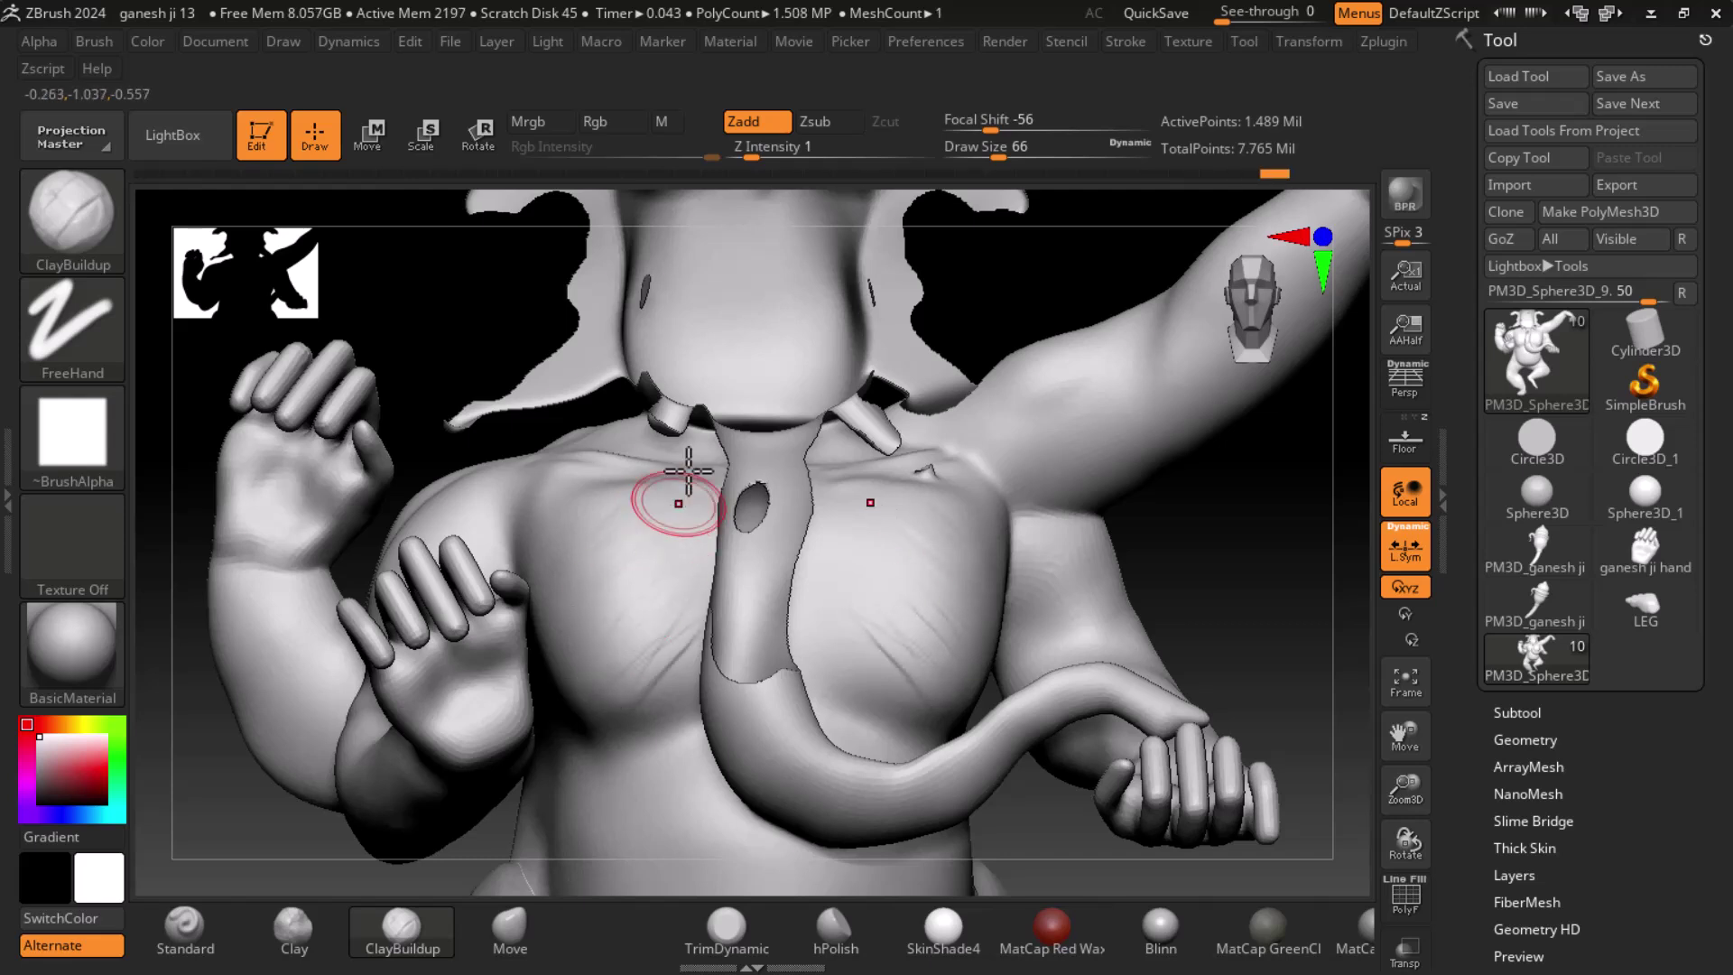
- Carve grooves between the chest strands with ClayBuildup in Zsub mode, and smooth them into soft folds
{"action": "left_click", "coordinate": [817, 123]}
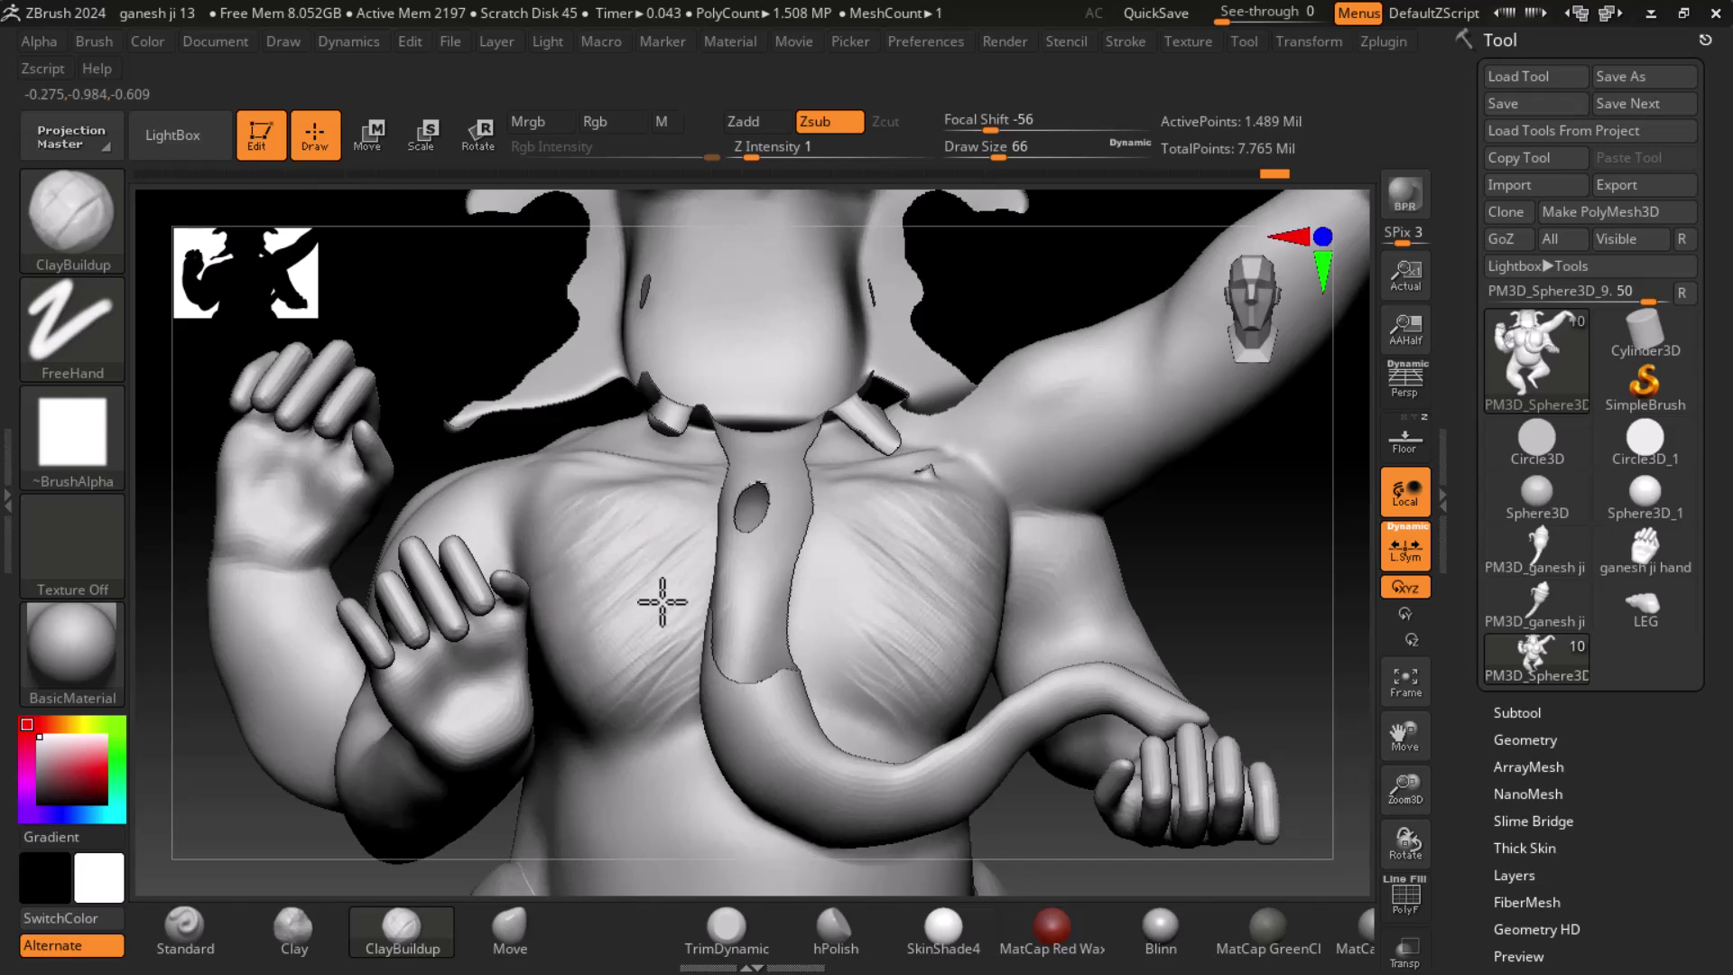
{"action": "key", "text": "shift"}
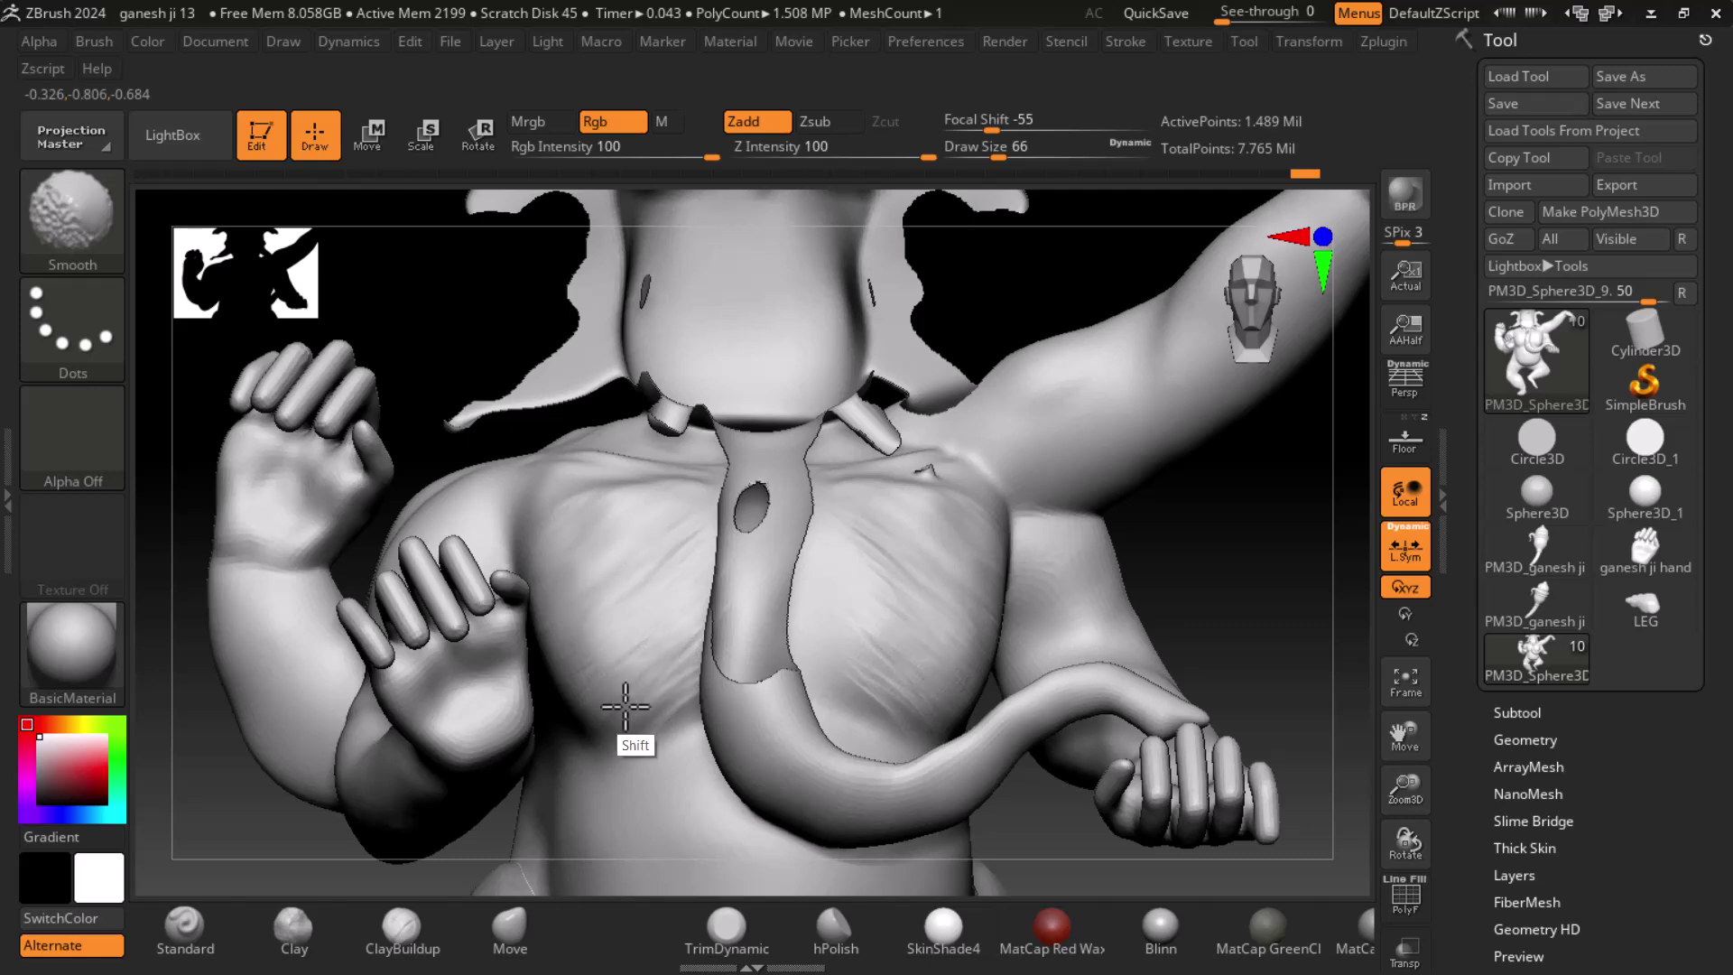
{"action": "mouse_move", "coordinate": [928, 619]}
{"action": "right_mouse_down"}
{"action": "mouse_move", "coordinate": [1246, 553]}
{"action": "mouse_move", "coordinate": [887, 536]}
{"action": "right_mouse_up"}
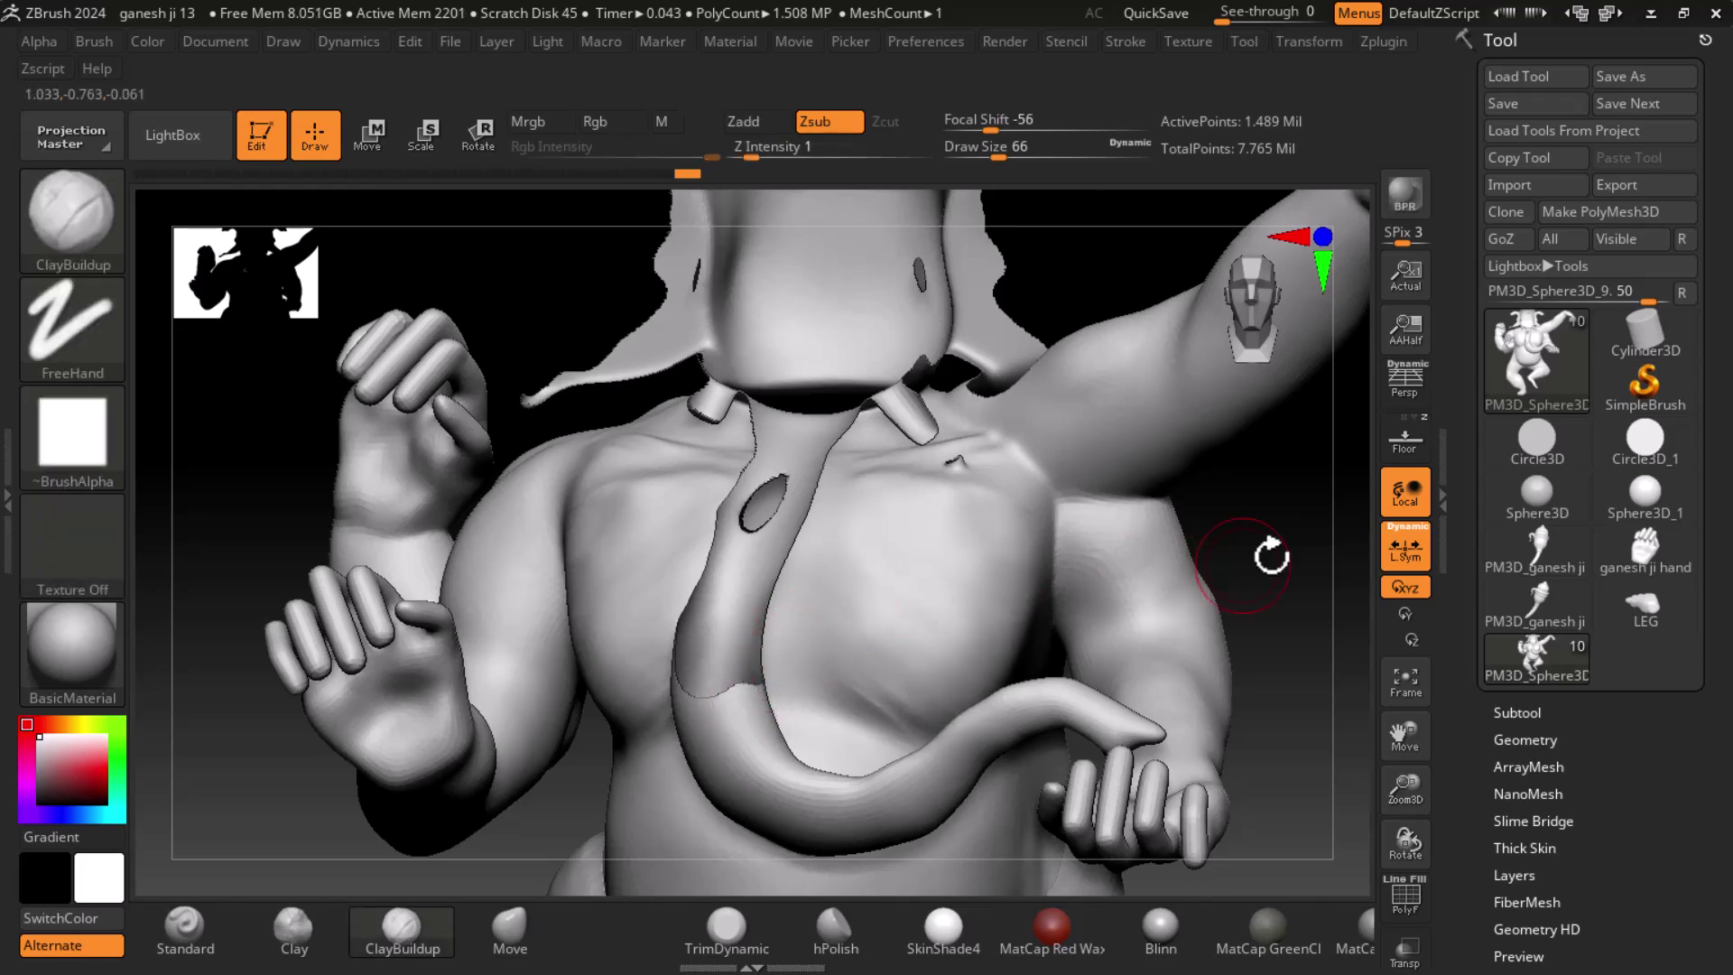
{"action": "right_click_drag", "start_coordinate": [1238, 569], "coordinate": [1180, 587]}
{"action": "key", "text": "shift"}
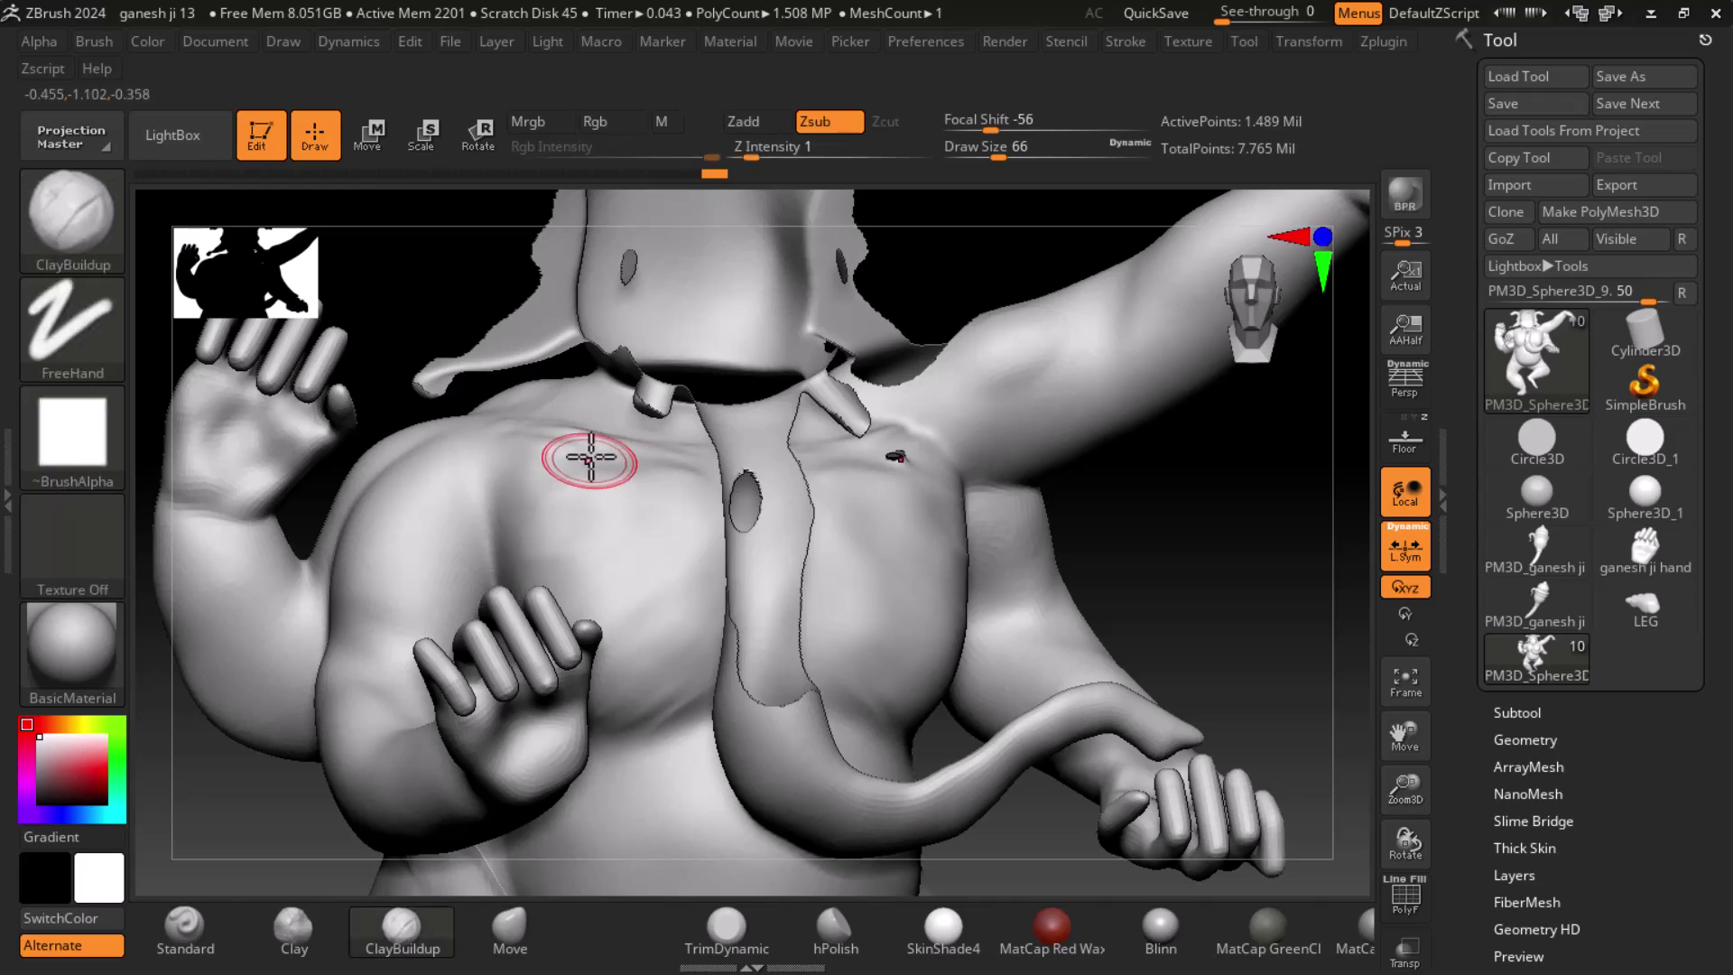
- Isolate the torso with a rectangular selection, hiding most of the arms and head around the chest
{"action": "mouse_move", "coordinate": [540, 541]}
{"action": "left_mouse_down"}
{"action": "mouse_move", "coordinate": [689, 415]}
{"action": "mouse_move", "coordinate": [619, 492]}
{"action": "mouse_move", "coordinate": [628, 525]}
{"action": "left_mouse_up"}
{"action": "left_click_drag", "start_coordinate": [1155, 519], "coordinate": [1203, 554]}
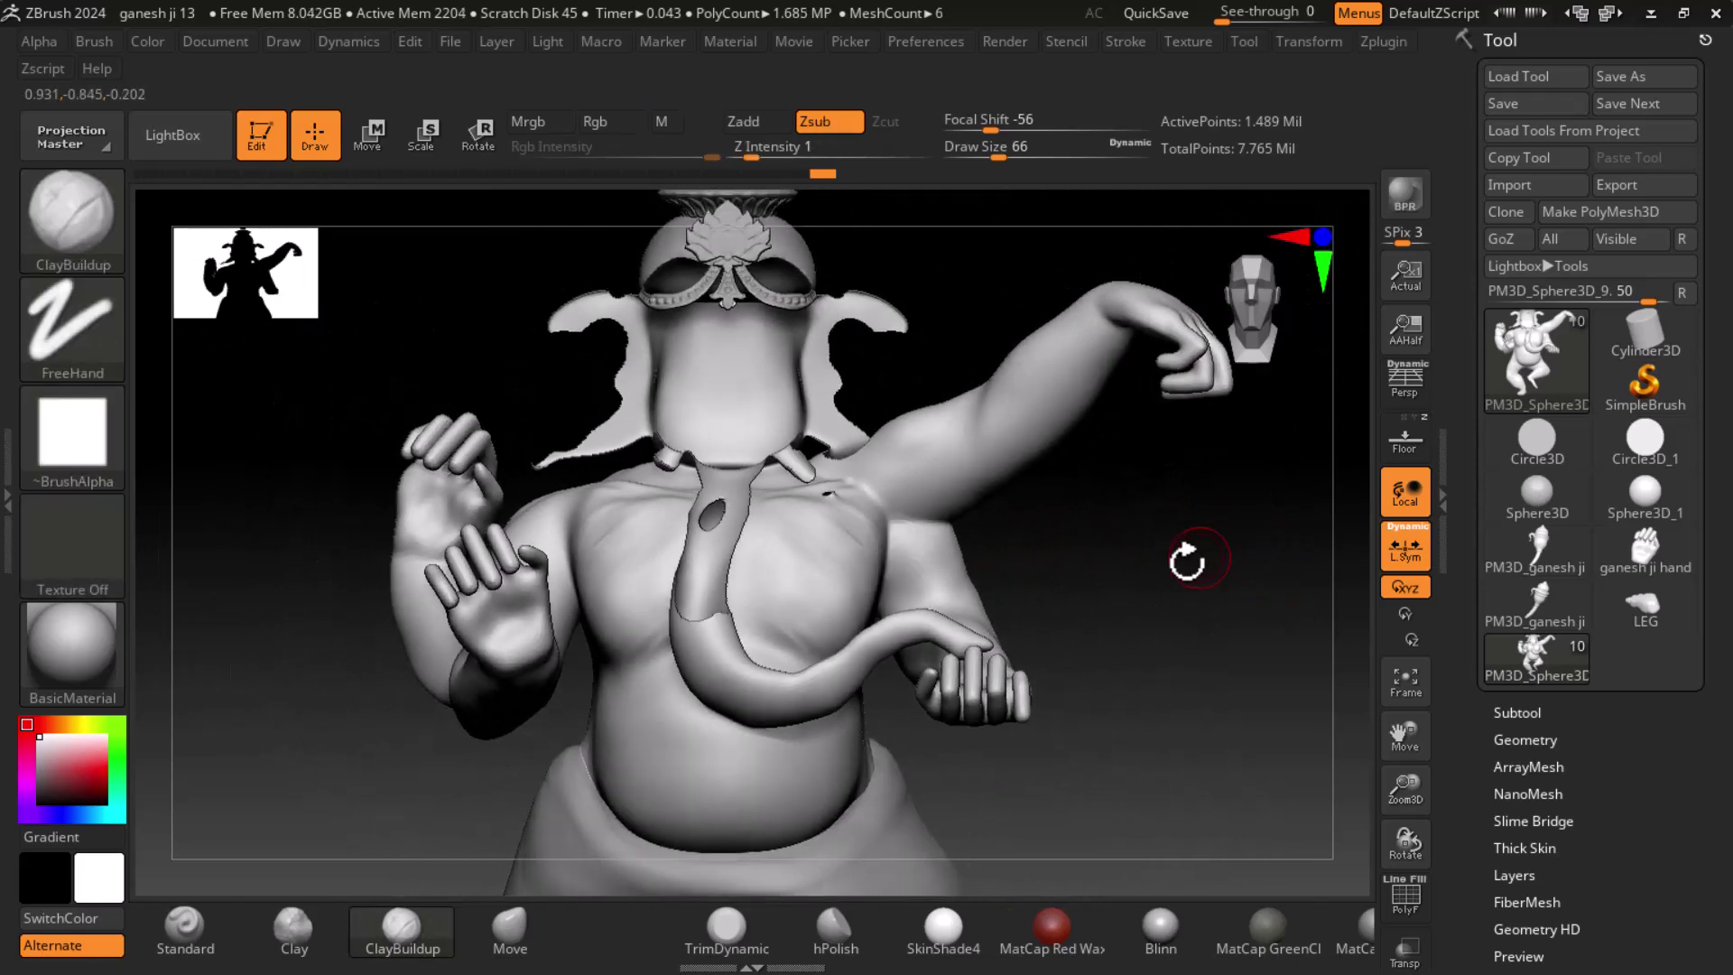
{"action": "key", "text": "ctrl+shift"}
{"action": "left_click_drag", "start_coordinate": [551, 388], "coordinate": [915, 715], "text": "ctrl+shift"}
{"action": "mouse_move", "coordinate": [1037, 643]}
{"action": "left_mouse_down"}
{"action": "mouse_move", "coordinate": [1258, 541]}
{"action": "mouse_move", "coordinate": [1266, 589]}
{"action": "mouse_move", "coordinate": [1249, 503]}
{"action": "left_mouse_up"}
{"action": "key", "text": "ctrl+shift"}
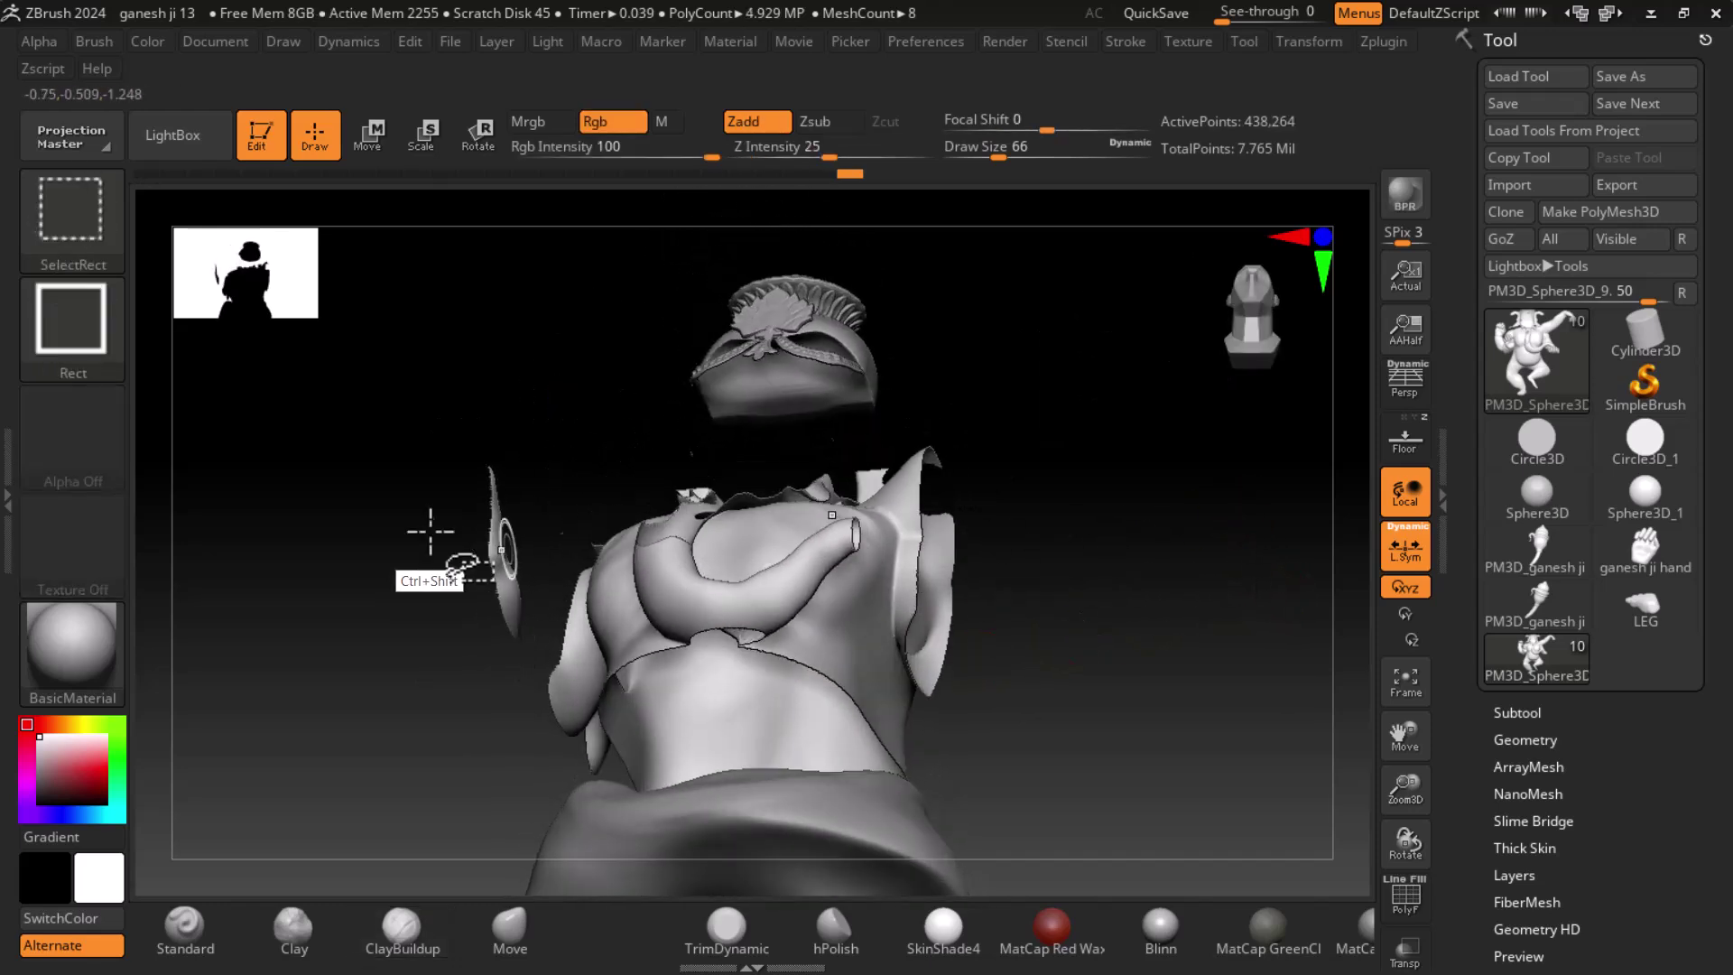
- Hide the leftover arm, head, trunk and lower-body pieces around the chest using SelectLasso selections
{"action": "left_click", "coordinate": [74, 231], "text": "ctrl+shift"}
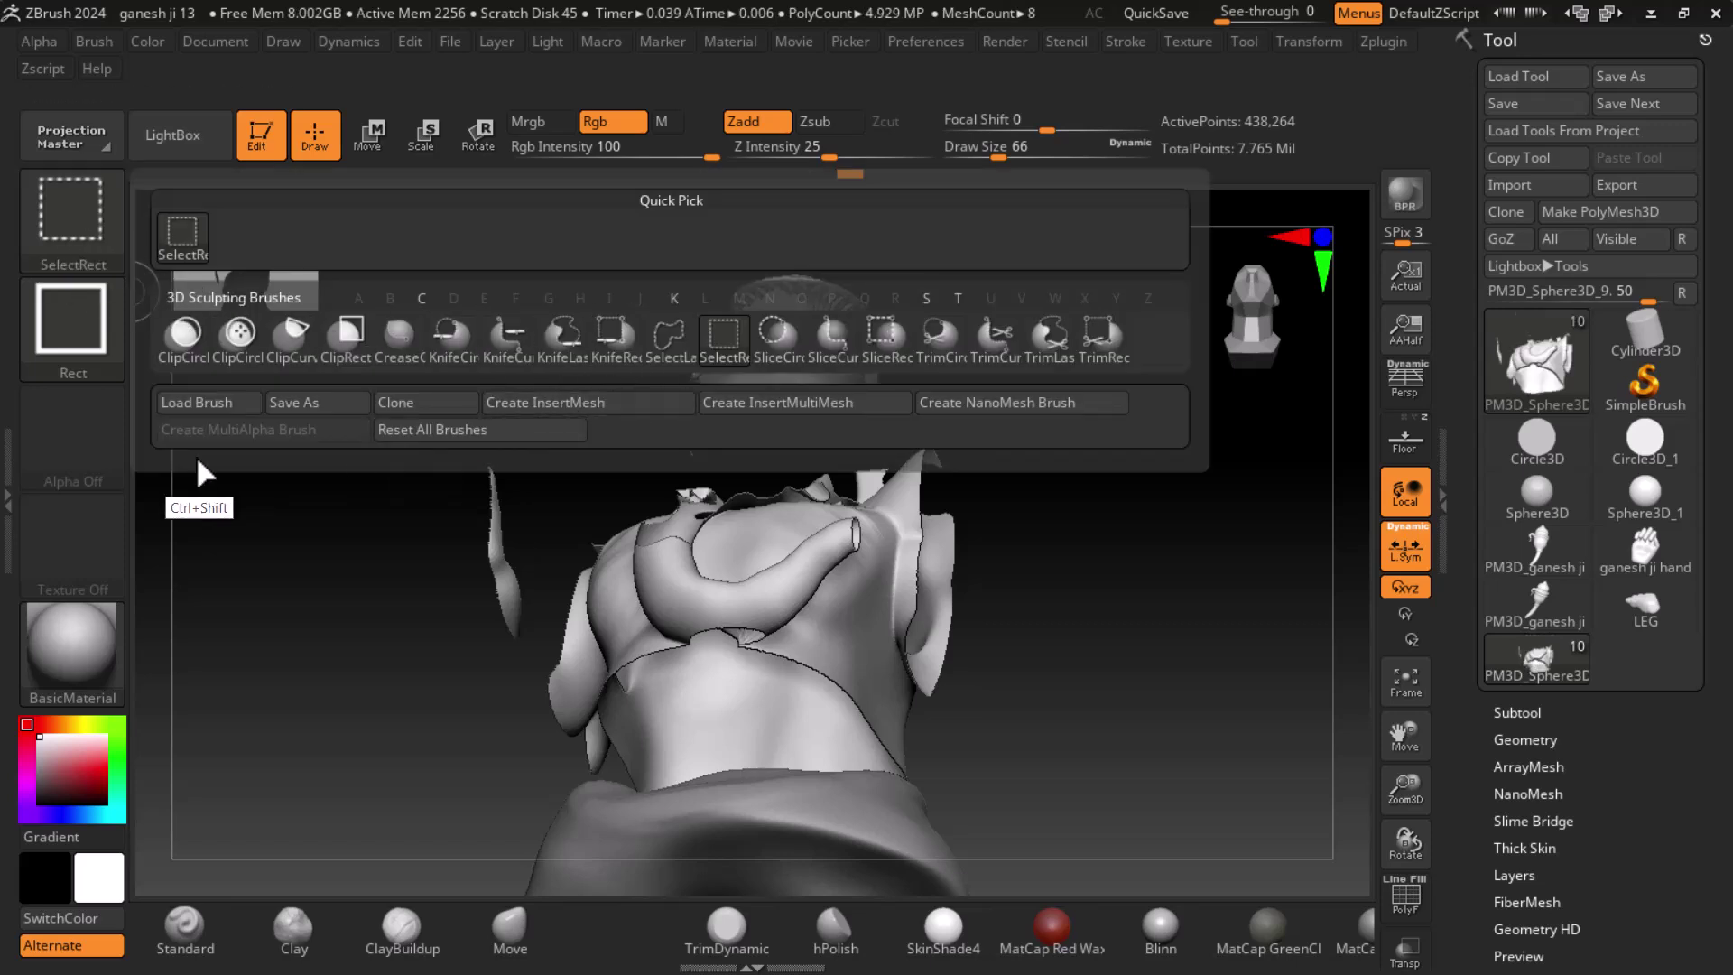
{"action": "left_click", "coordinate": [671, 357], "text": "ctrl+shift"}
{"action": "mouse_move", "coordinate": [1188, 604]}
{"action": "left_mouse_down"}
{"action": "mouse_move", "coordinate": [1187, 581]}
{"action": "mouse_move", "coordinate": [1173, 611]}
{"action": "left_mouse_up"}
{"action": "key", "text": "ctrl+shift"}
{"action": "mouse_move", "coordinate": [934, 741]}
{"action": "left_mouse_down", "text": "ctrl+shift"}
{"action": "mouse_move", "coordinate": [735, 772]}
{"action": "mouse_move", "coordinate": [587, 650]}
{"action": "mouse_move", "coordinate": [577, 506]}
{"action": "mouse_move", "coordinate": [700, 420]}
{"action": "mouse_move", "coordinate": [853, 438]}
{"action": "mouse_move", "coordinate": [903, 578]}
{"action": "left_mouse_up", "text": "ctrl+shift"}
{"action": "mouse_move", "coordinate": [1230, 612]}
{"action": "left_mouse_down"}
{"action": "mouse_move", "coordinate": [1261, 666]}
{"action": "mouse_move", "coordinate": [1281, 527]}
{"action": "mouse_move", "coordinate": [1218, 673]}
{"action": "left_mouse_up"}
{"action": "left_click", "coordinate": [1217, 673], "text": "ctrl+shift"}
{"action": "left_click_drag", "start_coordinate": [1238, 755], "coordinate": [1002, 510]}
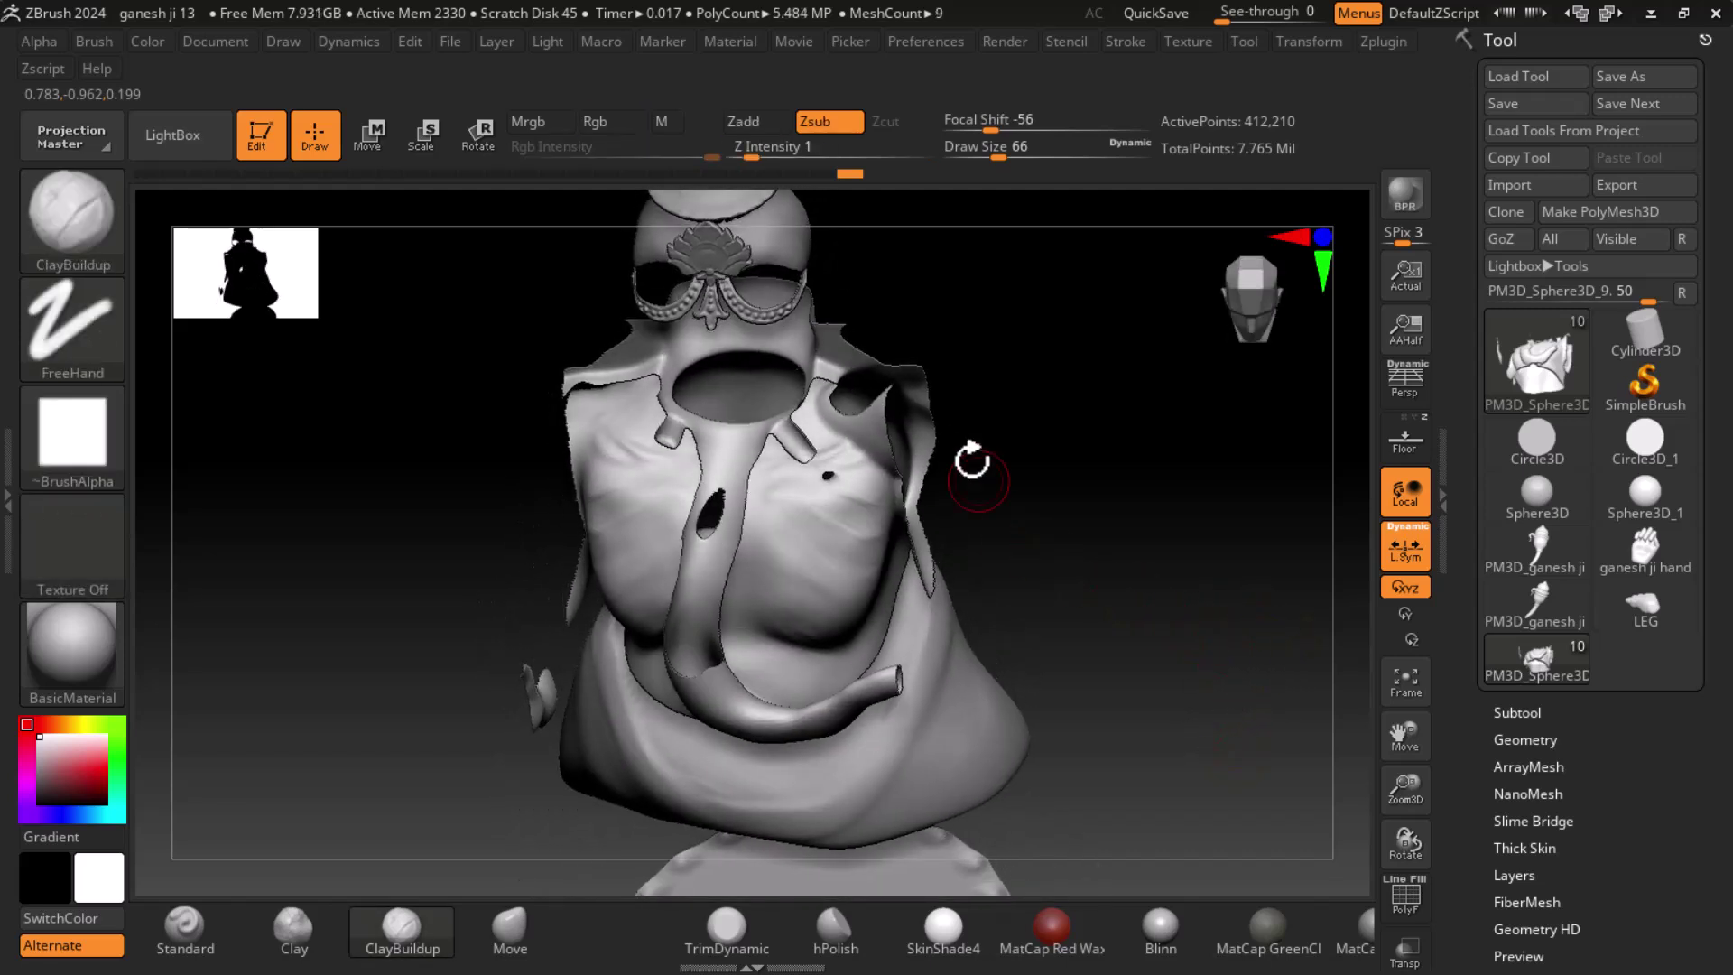
{"action": "mouse_move", "coordinate": [959, 330]}
{"action": "left_mouse_down", "text": "ctrl+shift"}
{"action": "mouse_move", "coordinate": [524, 438]}
{"action": "mouse_move", "coordinate": [619, 614]}
{"action": "mouse_move", "coordinate": [702, 672]}
{"action": "mouse_move", "coordinate": [909, 619]}
{"action": "mouse_move", "coordinate": [921, 596]}
{"action": "left_mouse_up", "text": "ctrl+shift"}
{"action": "mouse_move", "coordinate": [1129, 542]}
{"action": "left_mouse_down"}
{"action": "mouse_move", "coordinate": [1146, 476]}
{"action": "mouse_move", "coordinate": [1097, 578]}
{"action": "mouse_move", "coordinate": [1141, 615]}
{"action": "mouse_move", "coordinate": [1197, 763]}
{"action": "left_mouse_up"}
- Carve diagonal muscle strands across both sides of the chest with ClayBuildup in Zsub mode, and smooth them
{"action": "mouse_move", "coordinate": [1210, 603]}
{"action": "left_mouse_down"}
{"action": "mouse_move", "coordinate": [1273, 593]}
{"action": "mouse_move", "coordinate": [1117, 639]}
{"action": "left_mouse_up"}
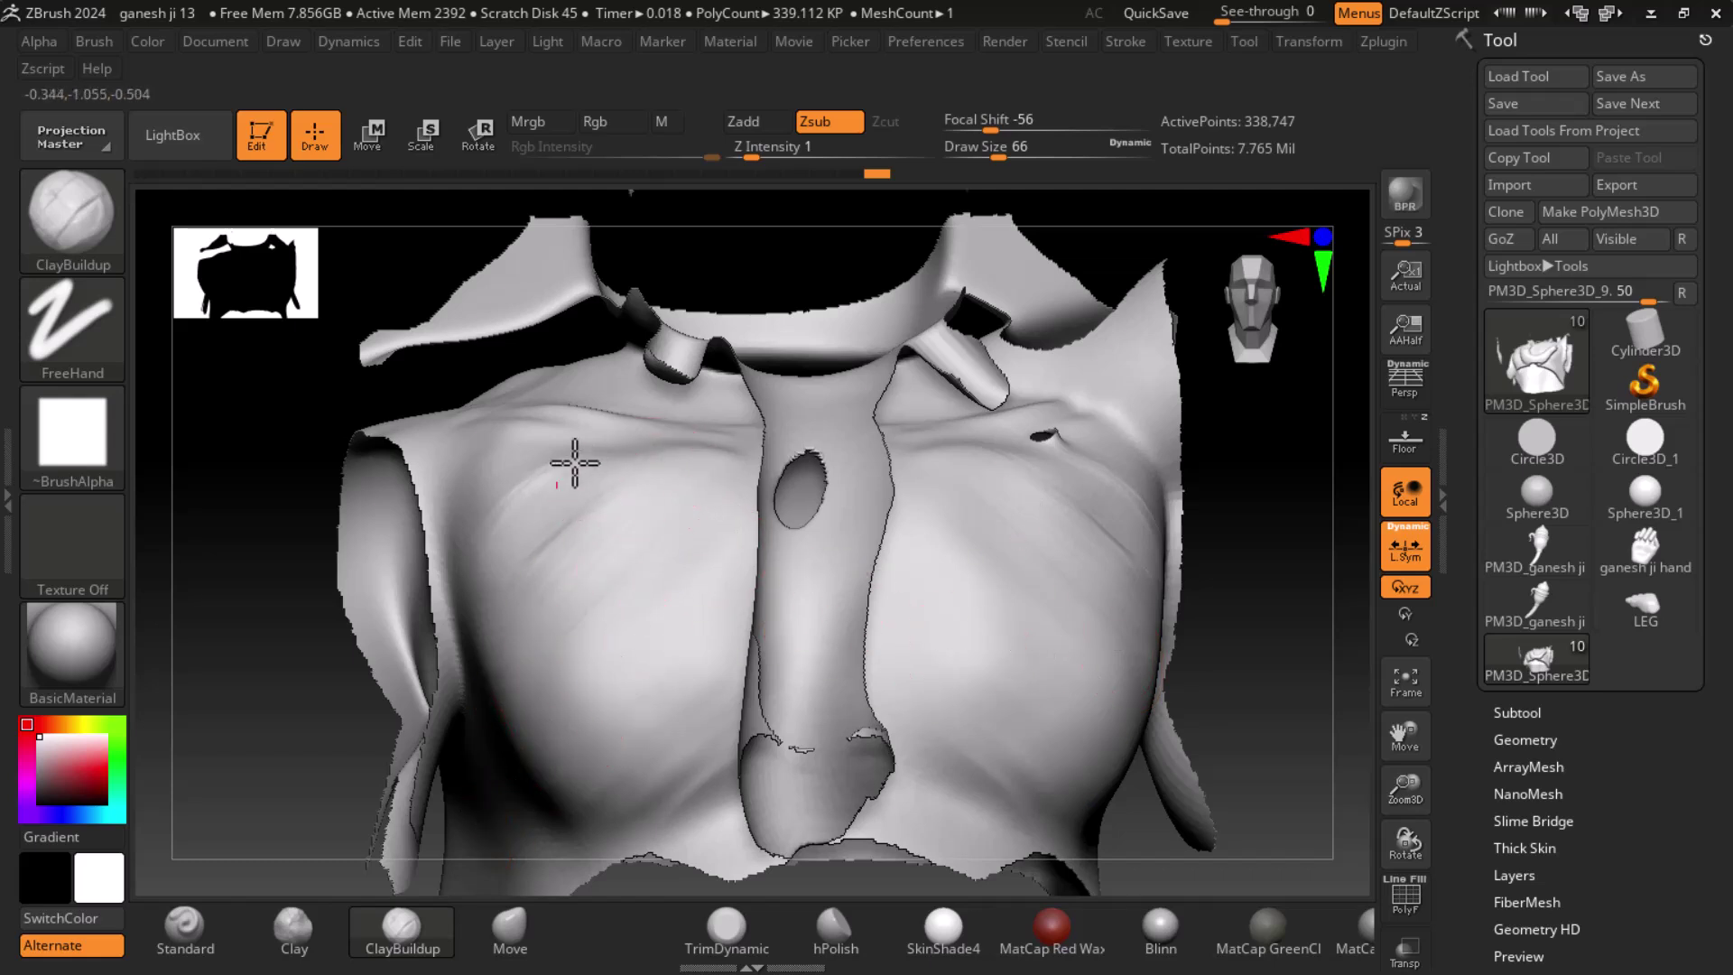
{"action": "left_click_drag", "start_coordinate": [673, 465], "coordinate": [717, 486]}
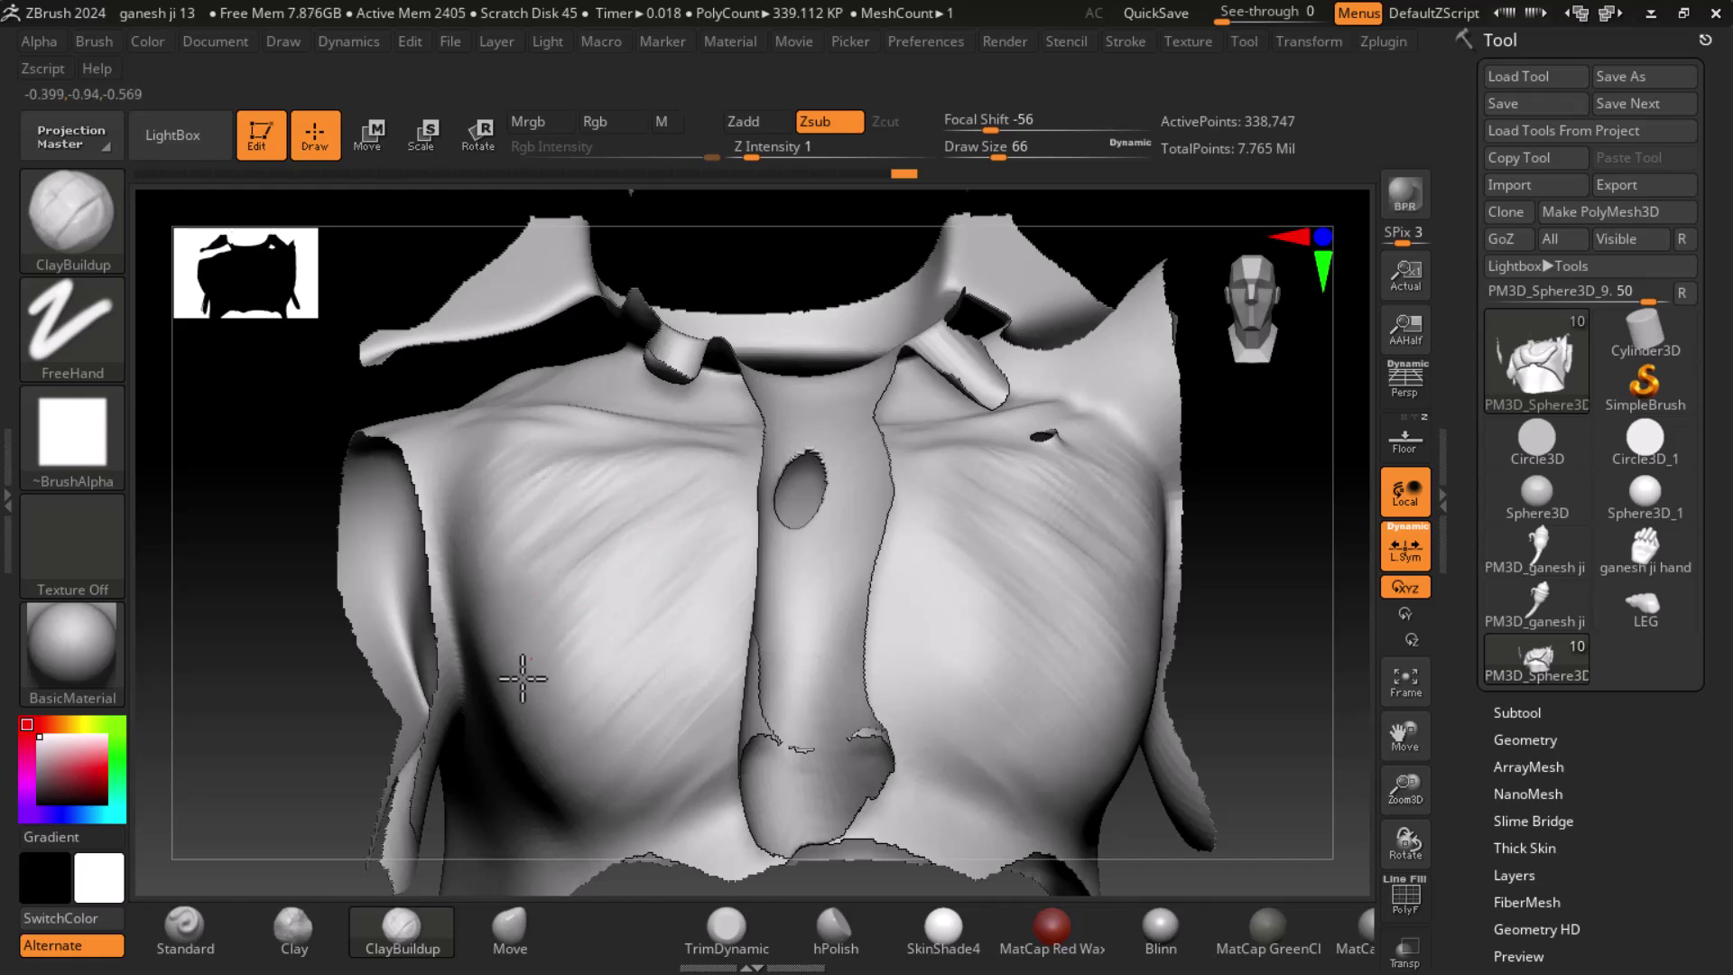
{"action": "key", "text": "shift"}
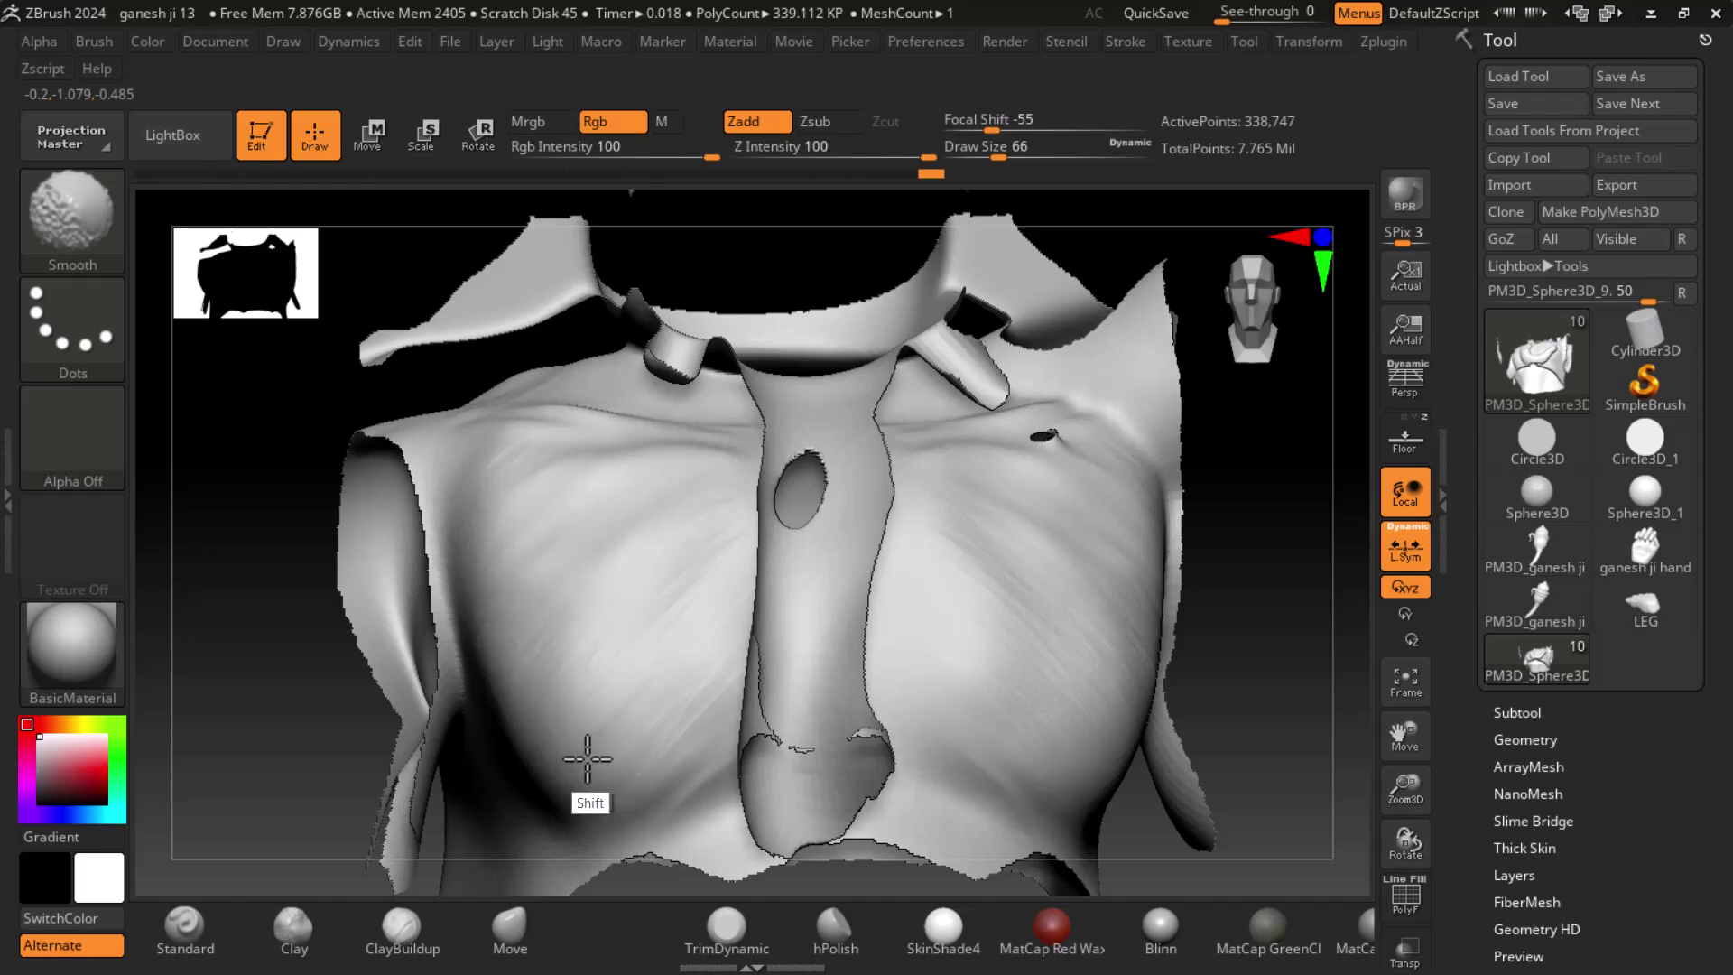
- Bring up the ganesh ji.jpg reference beside the model and examine the chest area of the drawing
{"action": "key", "text": "alt+Tab"}
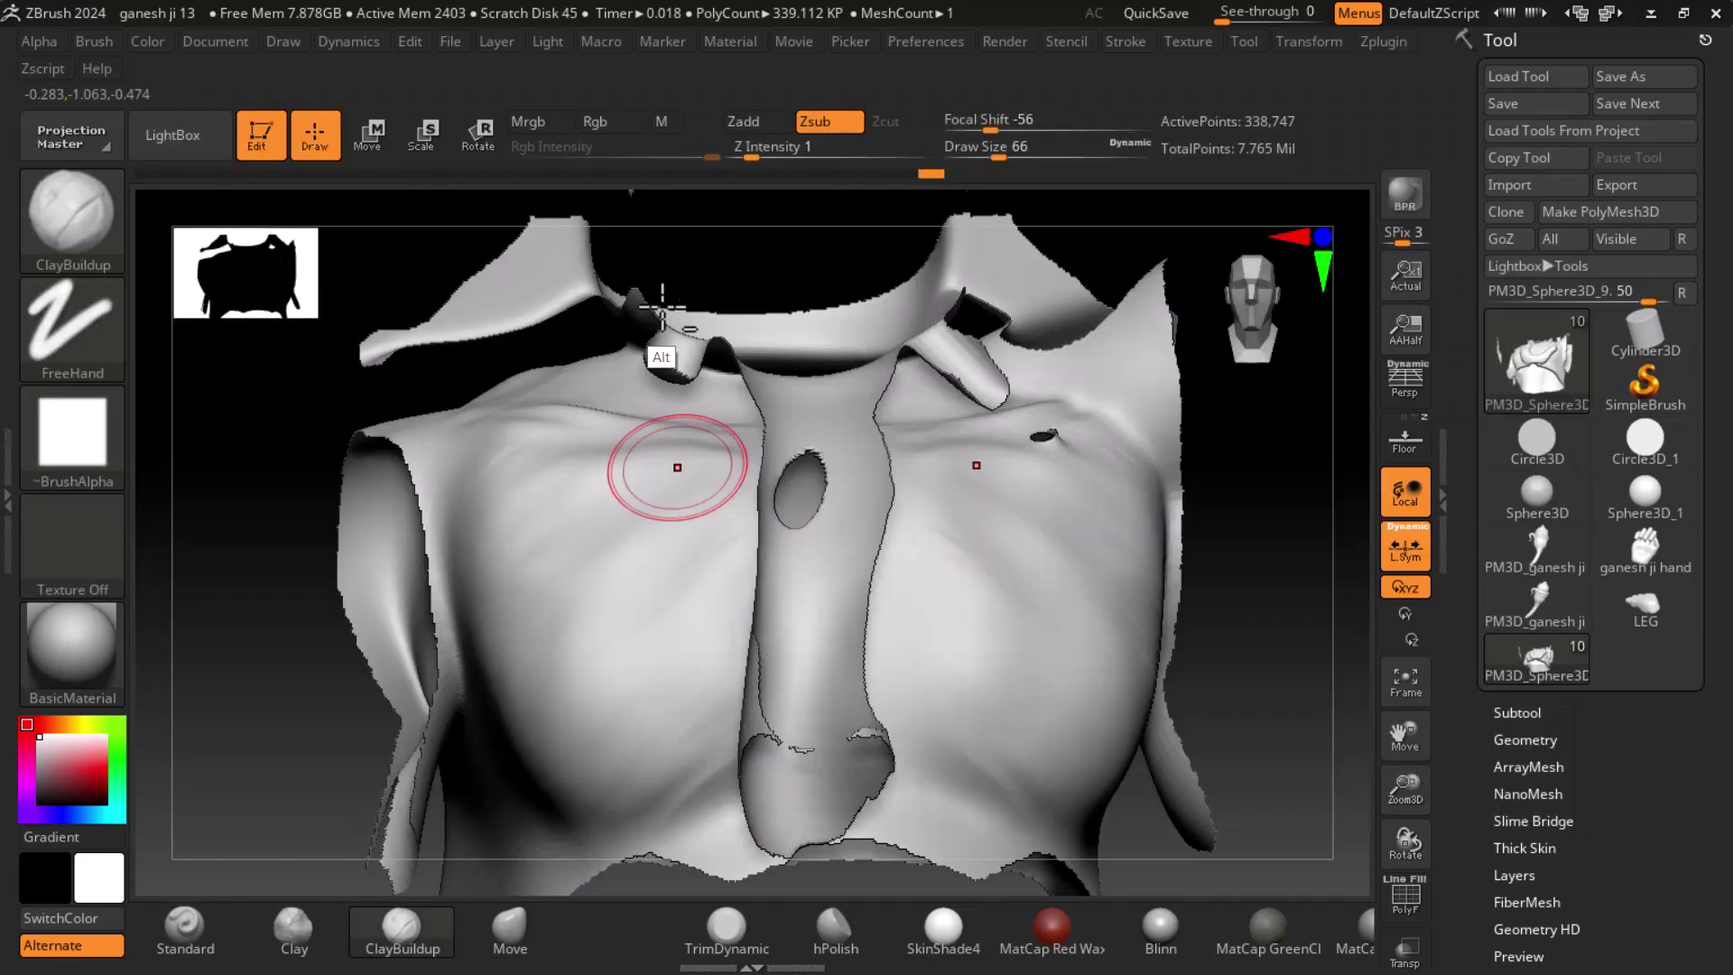
{"action": "left_click_drag", "start_coordinate": [1490, 451], "coordinate": [1473, 275]}
{"action": "left_click_drag", "start_coordinate": [1467, 650], "coordinate": [1470, 533]}
{"action": "left_click_drag", "start_coordinate": [1473, 652], "coordinate": [1492, 536]}
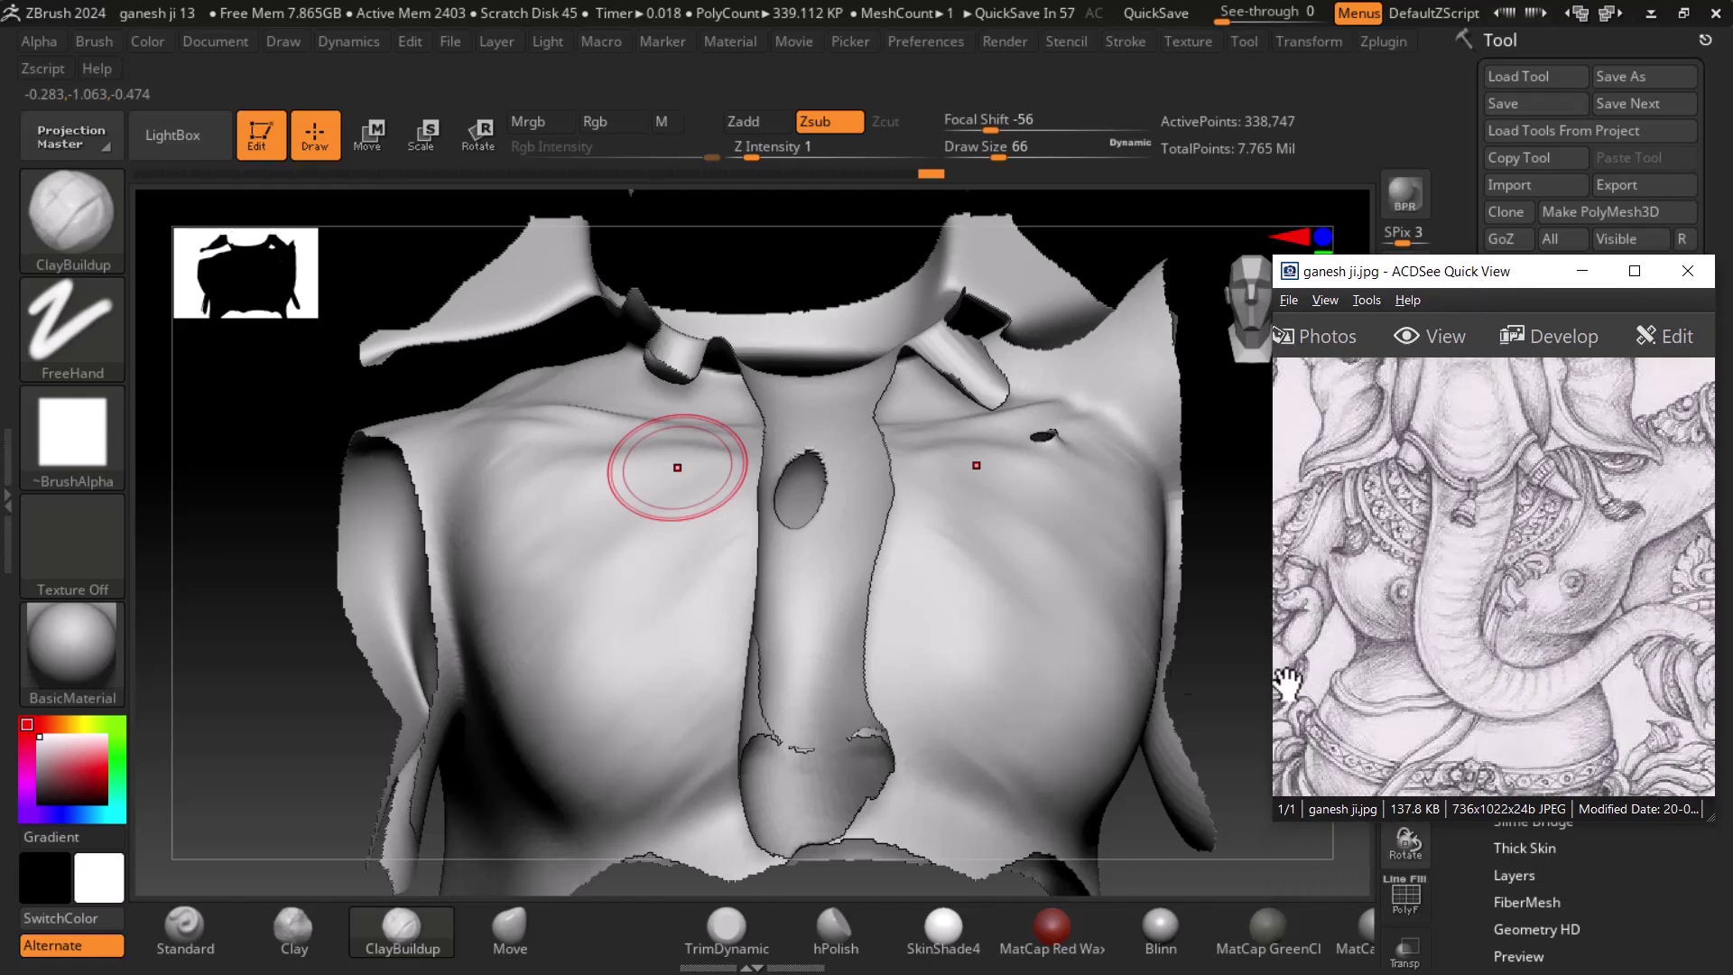
{"action": "left_click", "coordinate": [513, 570]}
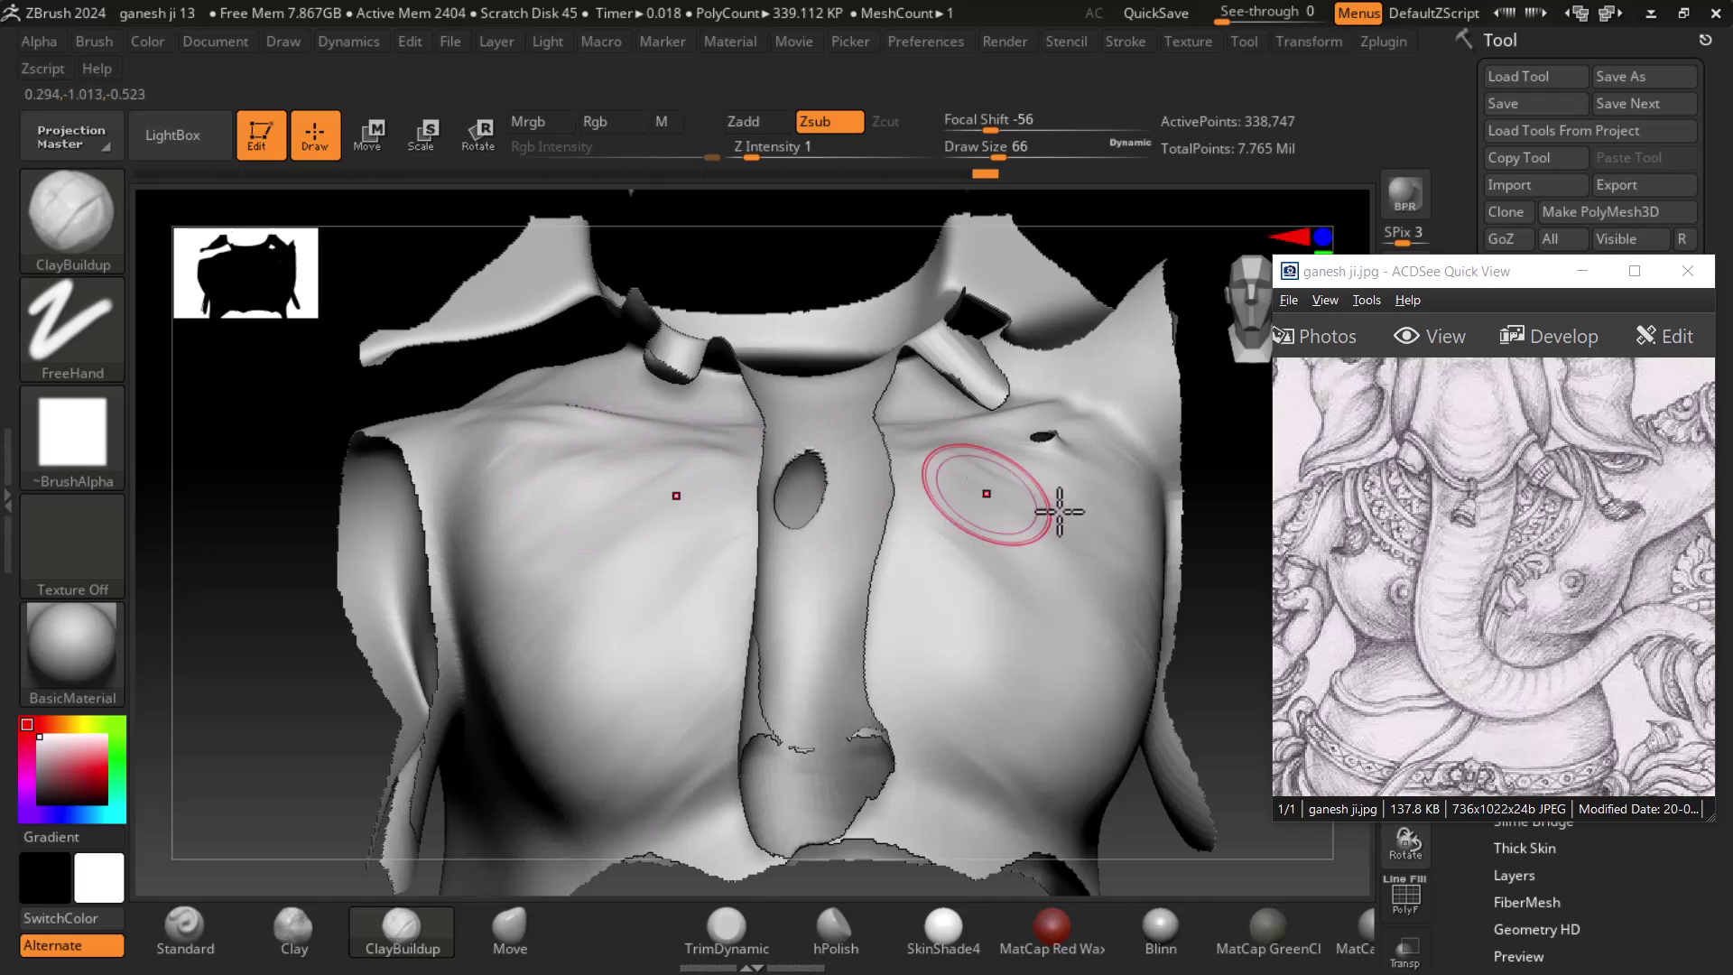
- Build up fine diagonal muscle fibres across both sides of the chest with ClayBuildup in Zadd mode at draw size about 35
{"action": "left_click_drag", "start_coordinate": [1246, 733], "coordinate": [1210, 695]}
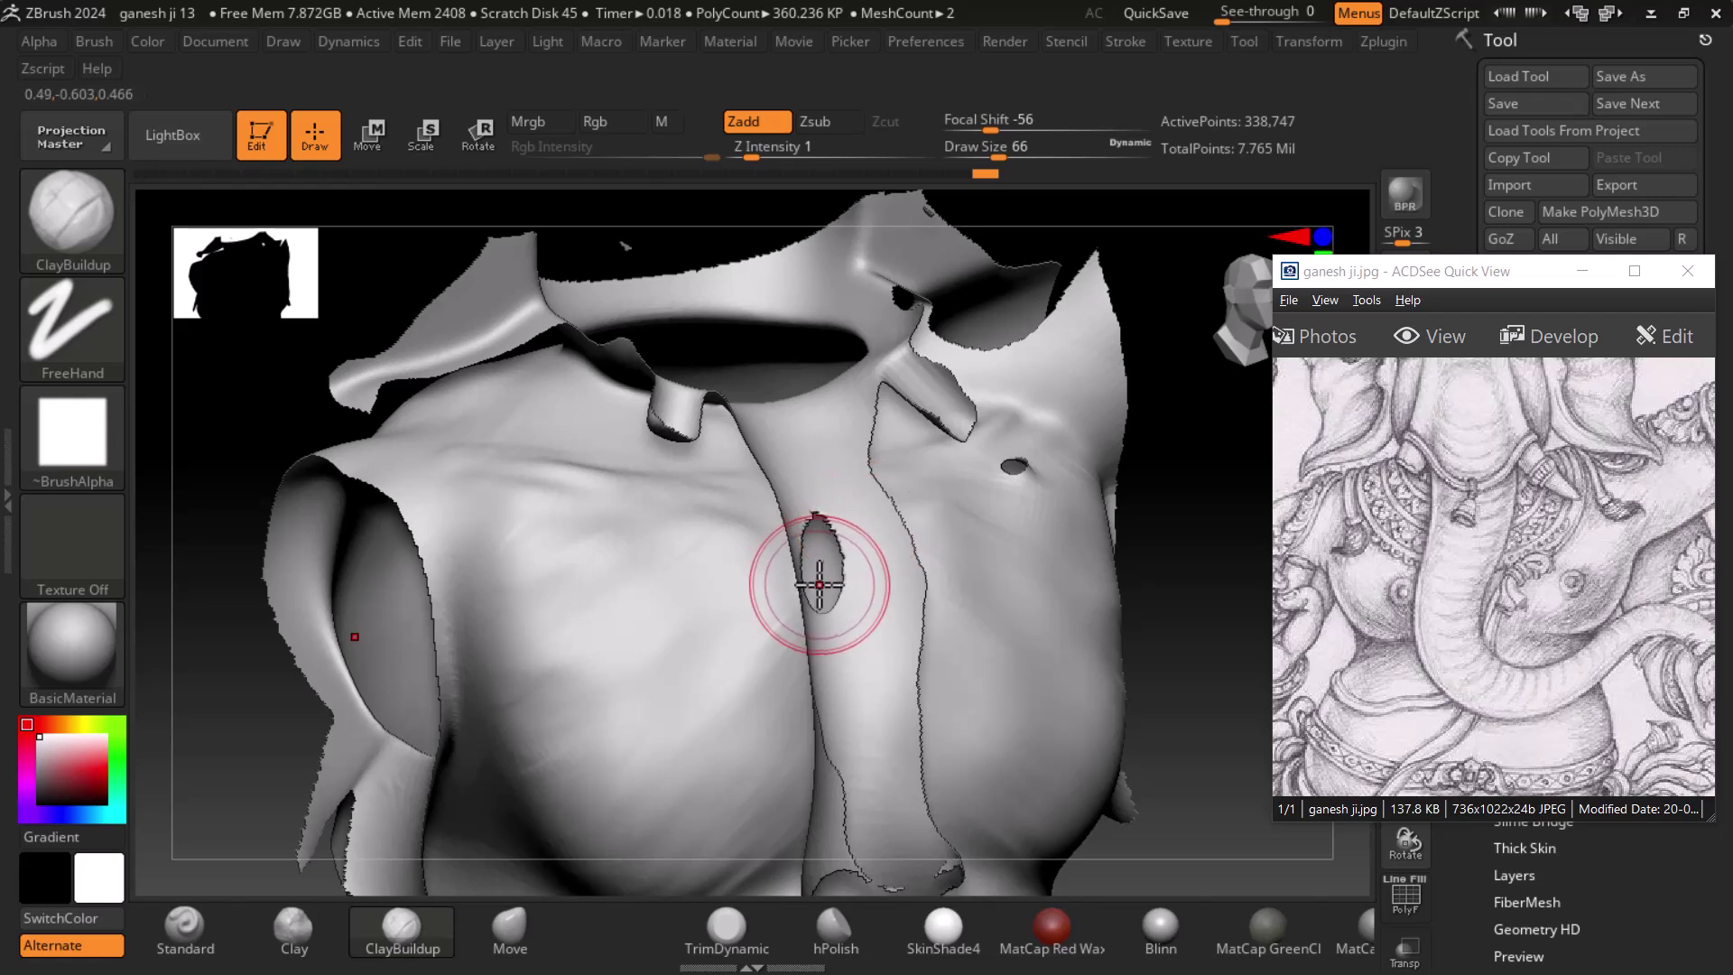
{"action": "left_click_drag", "start_coordinate": [1002, 154], "coordinate": [979, 156]}
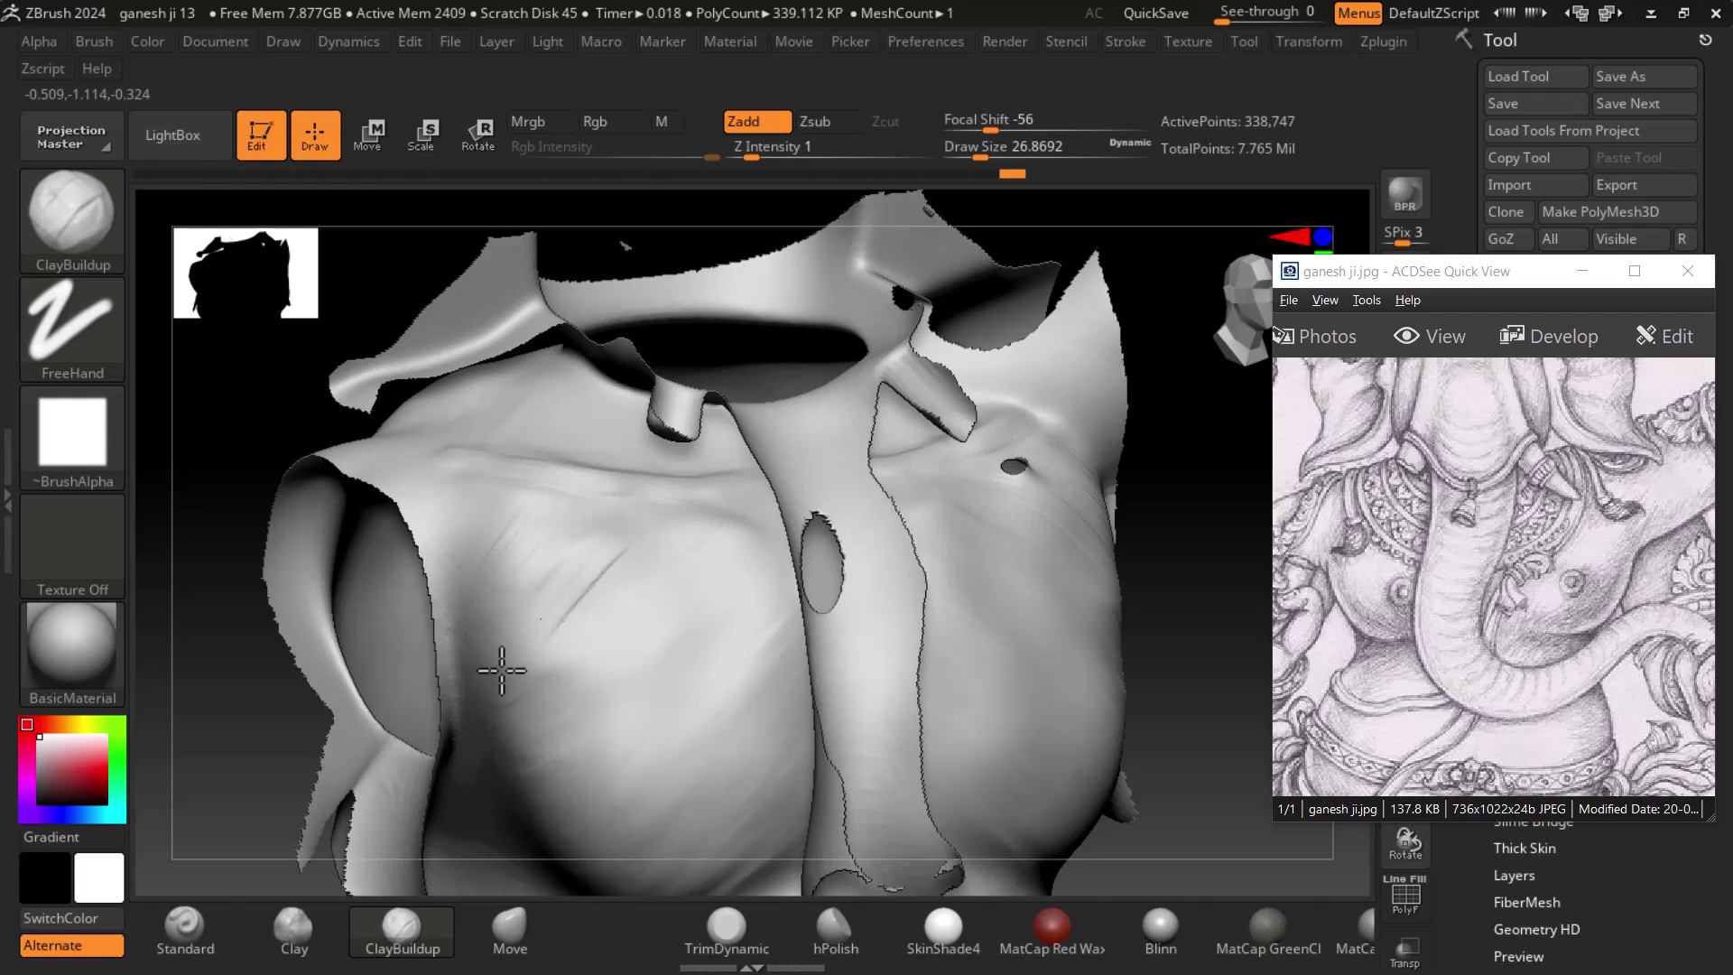
{"action": "key", "text": "bracketright"}
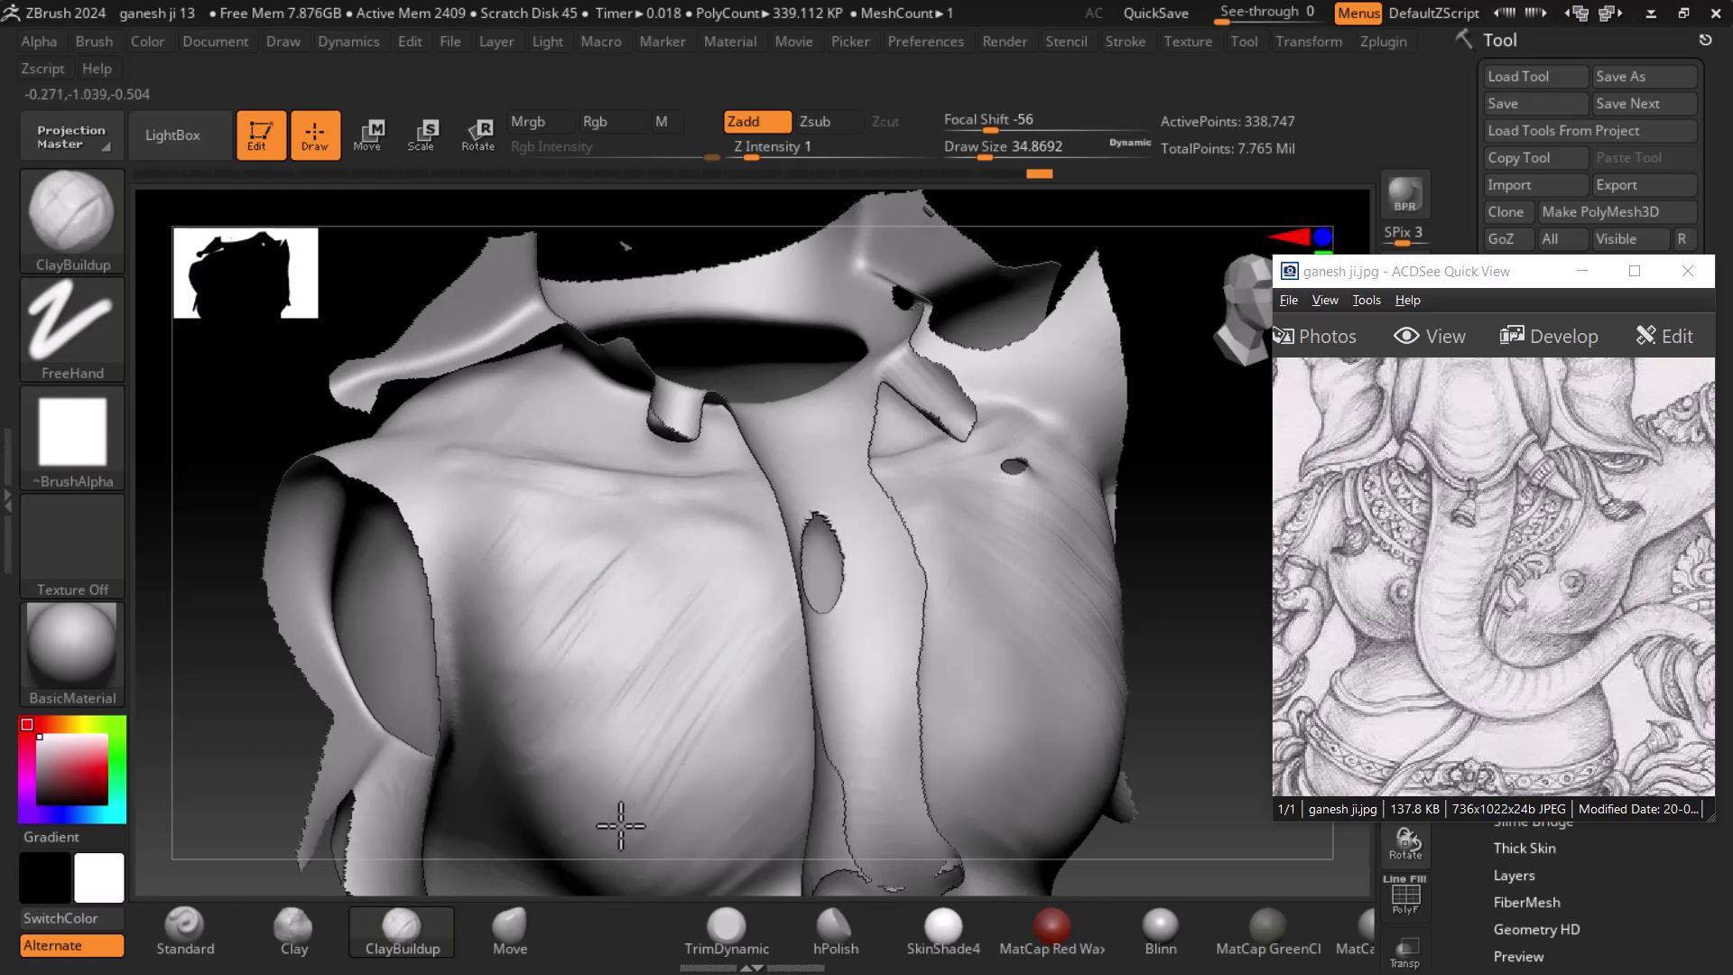
{"action": "left_click_drag", "start_coordinate": [1180, 666], "coordinate": [1237, 594], "text": "shift"}
{"action": "left_click_drag", "start_coordinate": [308, 489], "coordinate": [289, 348], "text": "alt"}
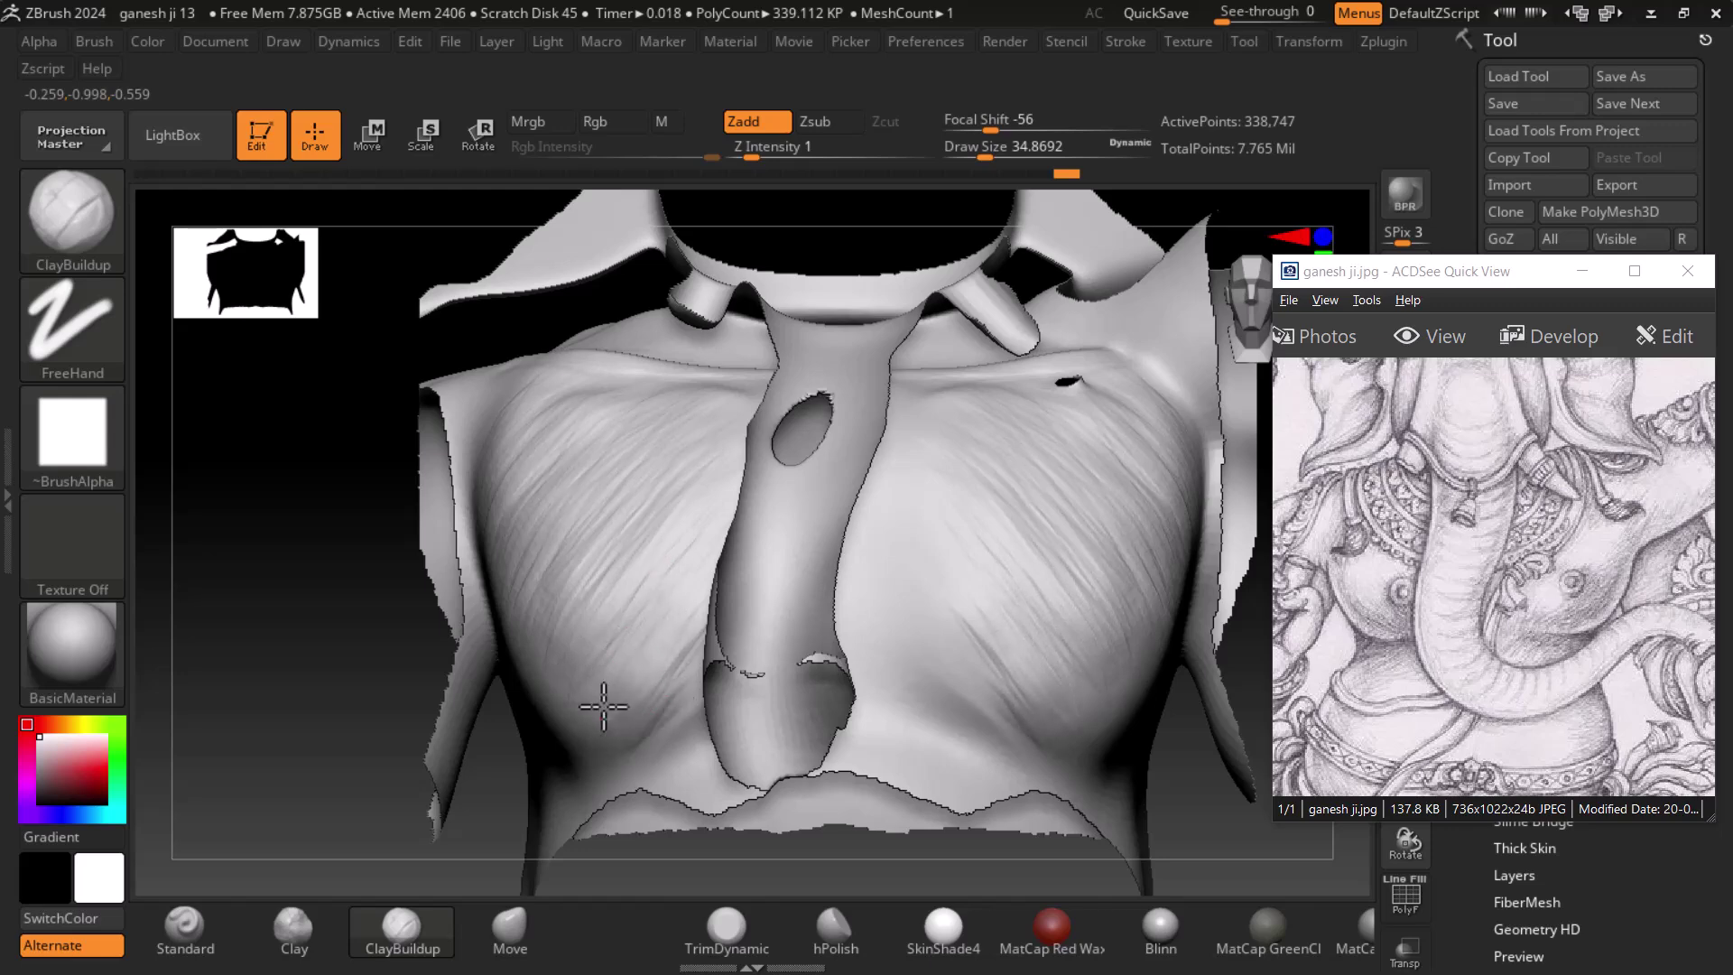
- Extend the fine muscle fibres around the outer side, lower curve and inner edge of each chest muscle
{"action": "mouse_move", "coordinate": [478, 810]}
{"action": "left_mouse_down"}
{"action": "mouse_move", "coordinate": [507, 804]}
{"action": "mouse_move", "coordinate": [565, 505]}
{"action": "left_mouse_up"}
{"action": "left_click_drag", "start_coordinate": [504, 566], "coordinate": [533, 578]}
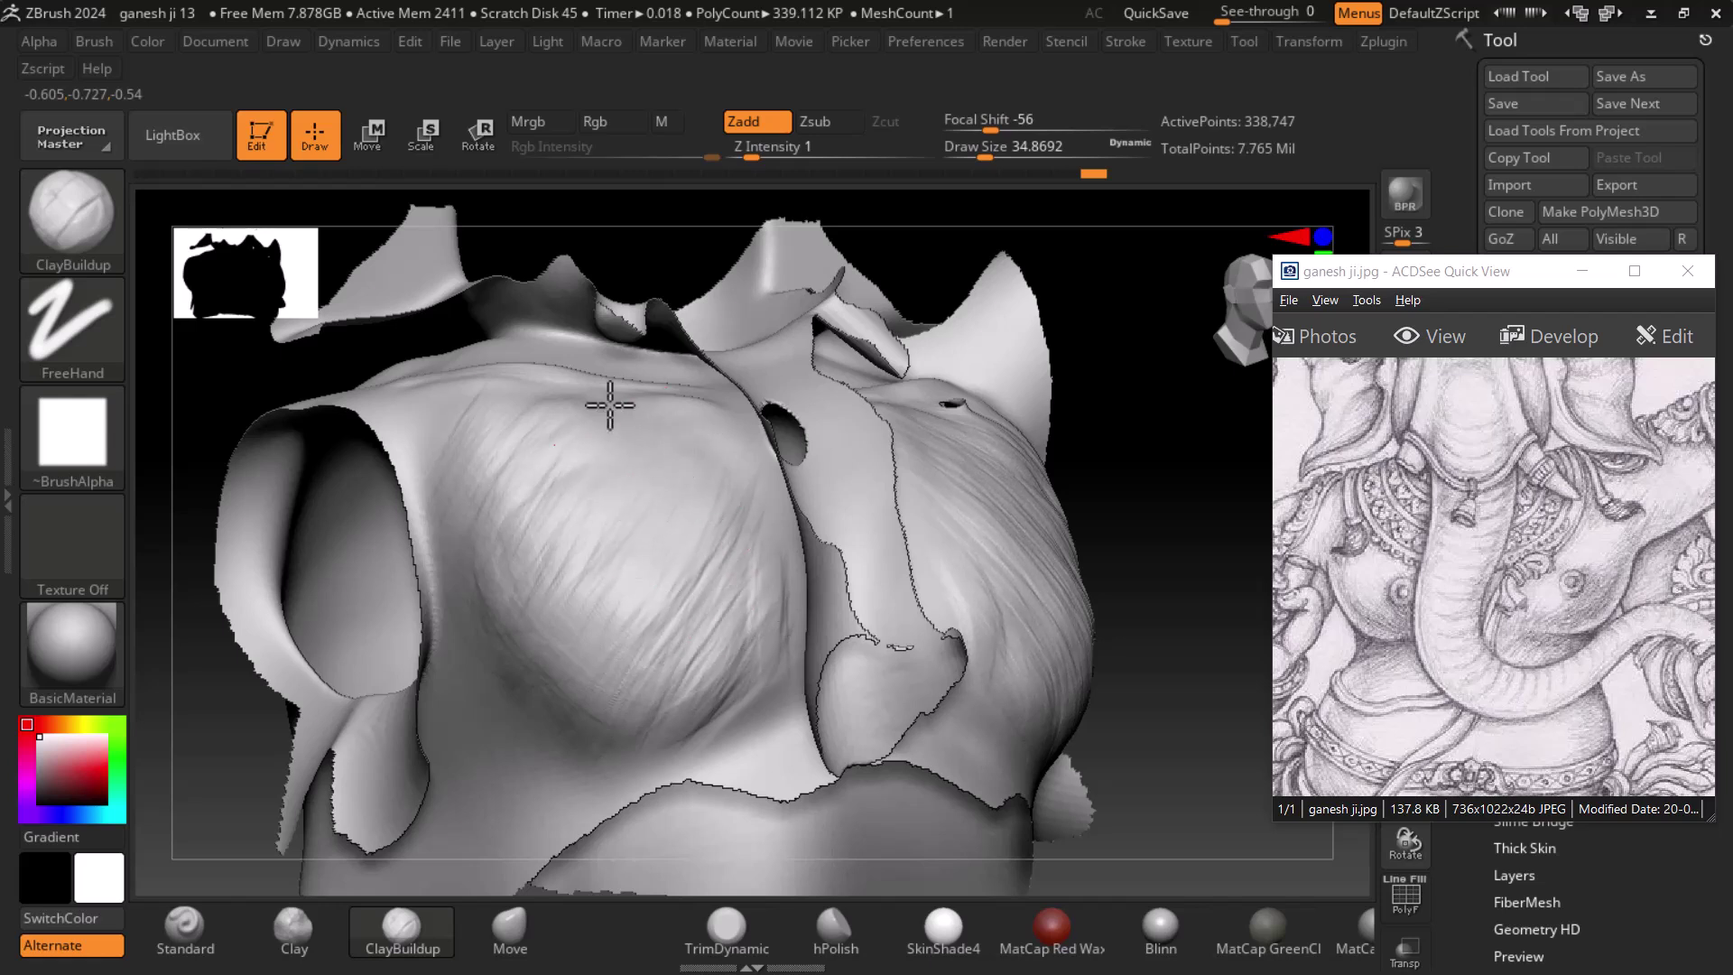
{"action": "mouse_move", "coordinate": [1183, 451]}
{"action": "left_mouse_down"}
{"action": "mouse_move", "coordinate": [1211, 452]}
{"action": "mouse_move", "coordinate": [1200, 495]}
{"action": "left_mouse_up"}
{"action": "mouse_move", "coordinate": [537, 353]}
{"action": "left_mouse_down"}
{"action": "mouse_move", "coordinate": [495, 357]}
{"action": "mouse_move", "coordinate": [479, 401]}
{"action": "mouse_move", "coordinate": [546, 376]}
{"action": "mouse_move", "coordinate": [546, 405]}
{"action": "left_mouse_up"}
{"action": "mouse_move", "coordinate": [648, 380]}
{"action": "left_mouse_down", "text": "alt"}
{"action": "mouse_move", "coordinate": [662, 391]}
{"action": "mouse_move", "coordinate": [650, 348]}
{"action": "mouse_move", "coordinate": [595, 398]}
{"action": "left_mouse_up", "text": "alt"}
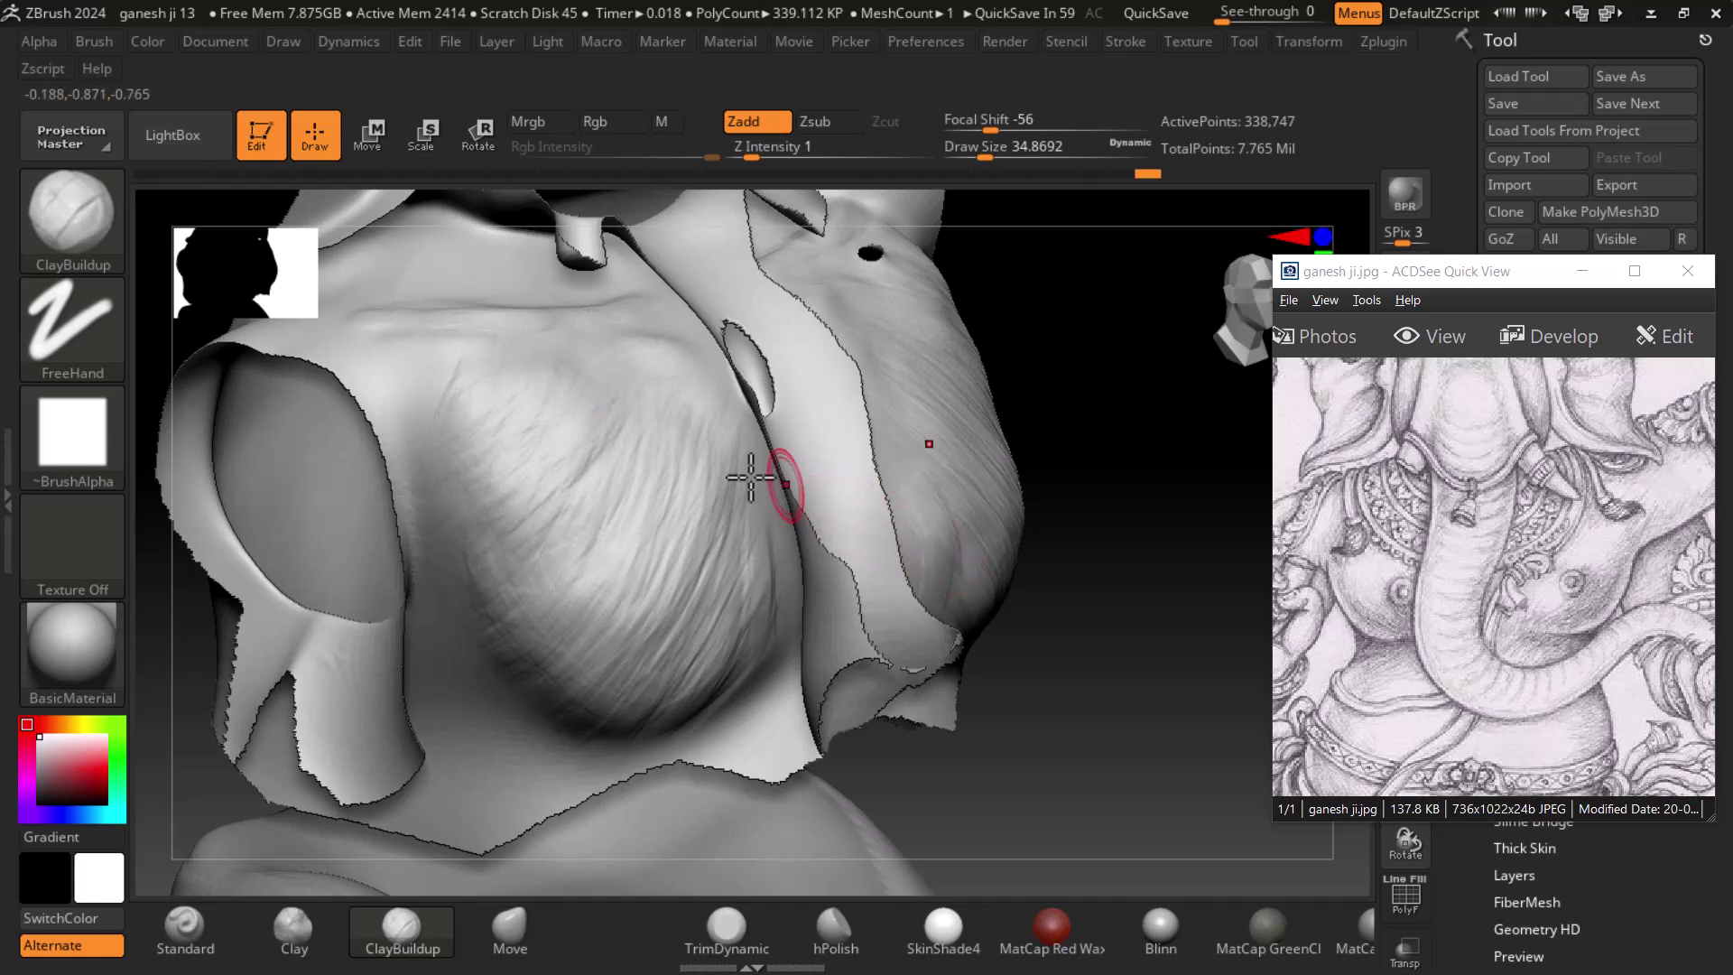
{"action": "mouse_move", "coordinate": [669, 355]}
{"action": "left_mouse_down", "text": "alt"}
{"action": "mouse_move", "coordinate": [716, 418]}
{"action": "mouse_move", "coordinate": [479, 391]}
{"action": "mouse_move", "coordinate": [650, 403]}
{"action": "mouse_move", "coordinate": [651, 420]}
{"action": "left_mouse_up", "text": "alt"}
- Raise the draw size to about 51 and smooth the chest fibres into soft, faint folds
{"action": "key", "text": "]"}
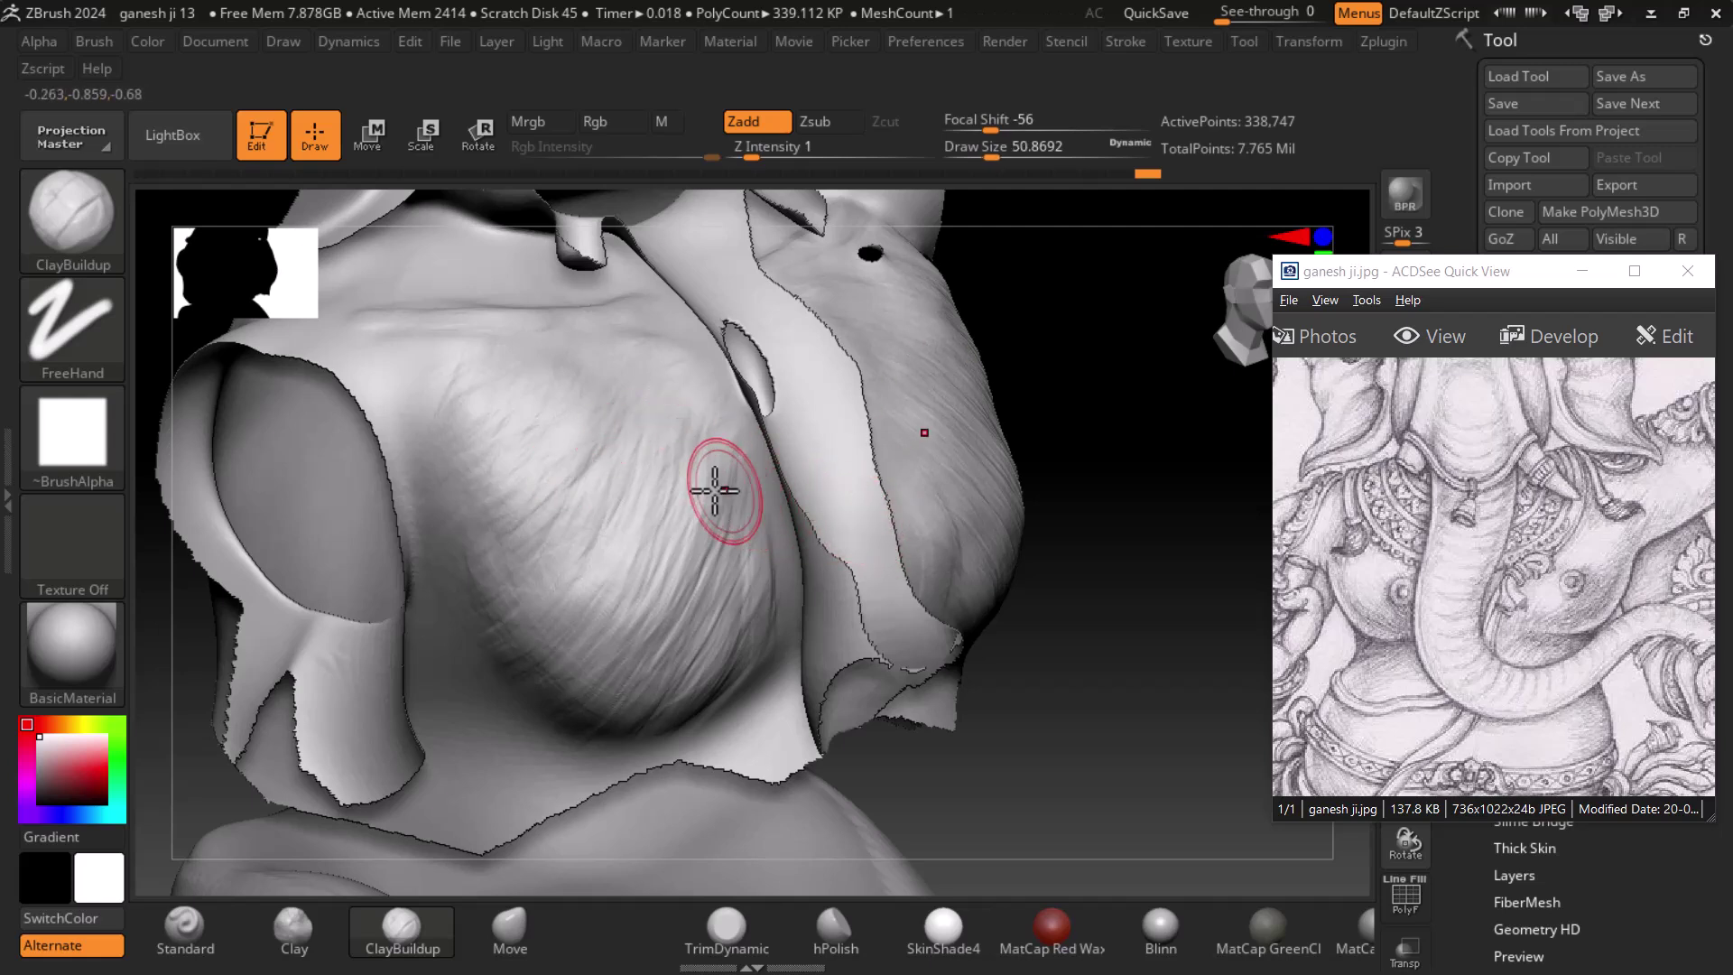
{"action": "key", "text": "shift"}
{"action": "mouse_move", "coordinate": [684, 474]}
{"action": "left_mouse_down", "text": "shift"}
{"action": "mouse_move", "coordinate": [574, 479]}
{"action": "mouse_move", "coordinate": [545, 376]}
{"action": "mouse_move", "coordinate": [713, 488]}
{"action": "mouse_move", "coordinate": [479, 384]}
{"action": "mouse_move", "coordinate": [701, 340]}
{"action": "mouse_move", "coordinate": [737, 549]}
{"action": "left_mouse_up", "text": "shift"}
{"action": "left_click_drag", "start_coordinate": [1206, 454], "coordinate": [1145, 452]}
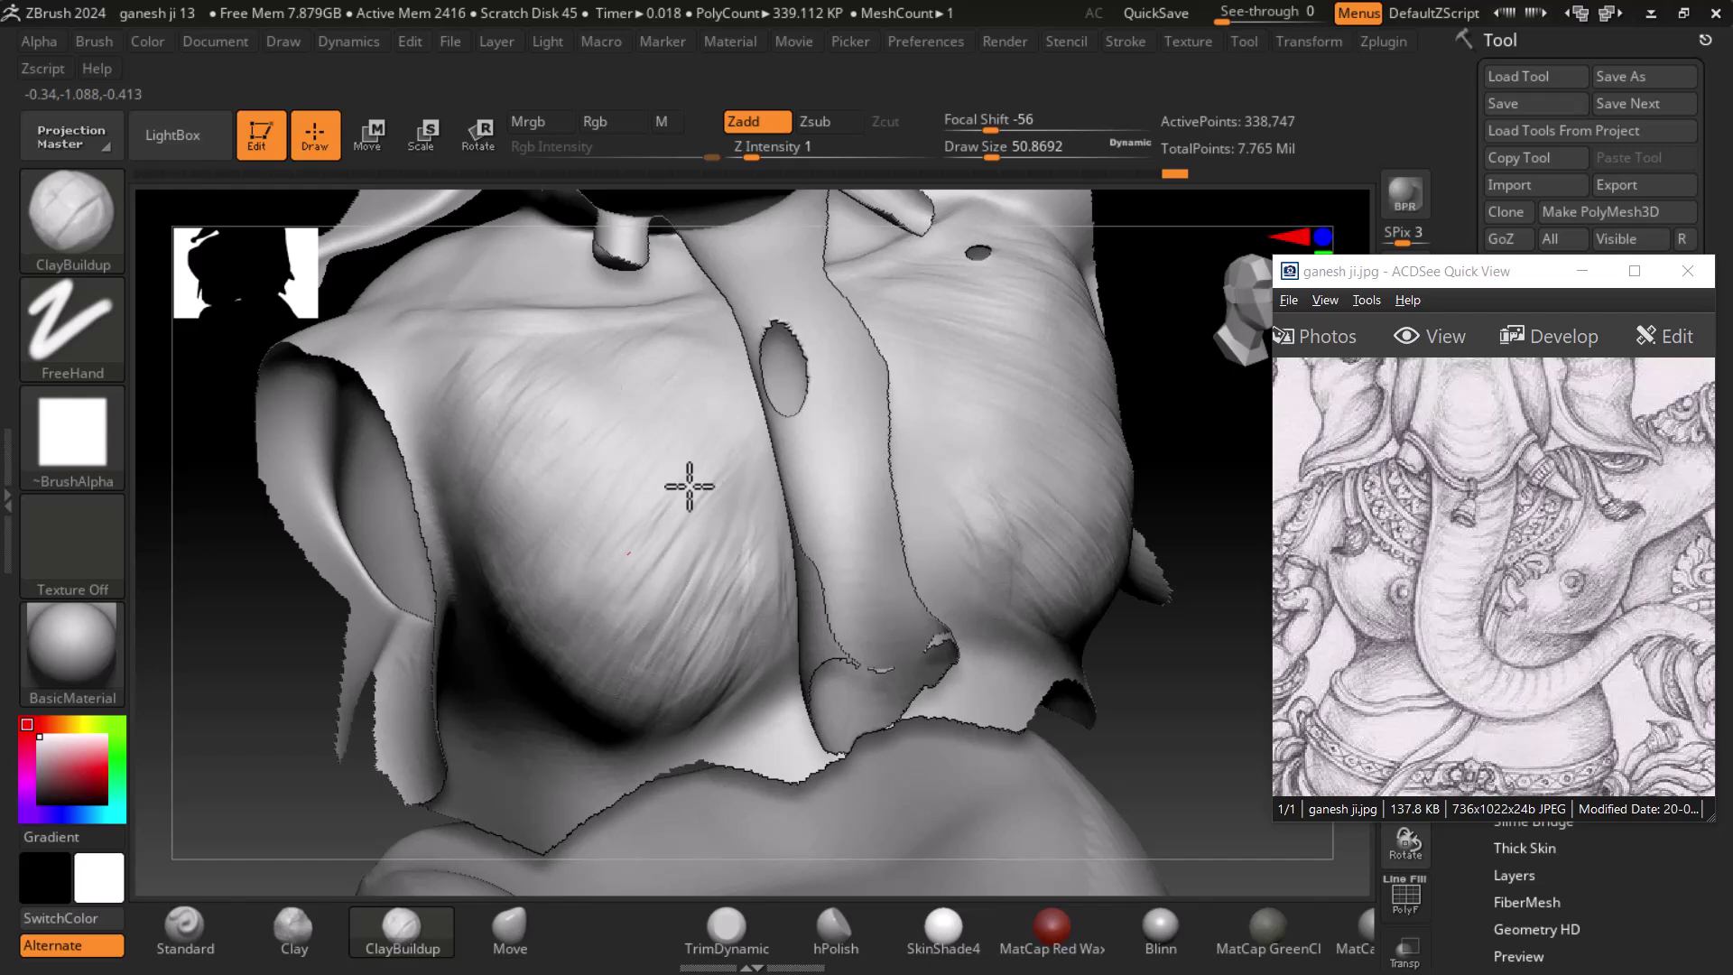
{"action": "key", "text": "shift"}
{"action": "mouse_move", "coordinate": [526, 363]}
{"action": "left_mouse_down", "text": "shift"}
{"action": "mouse_move", "coordinate": [685, 554]}
{"action": "mouse_move", "coordinate": [538, 503]}
{"action": "mouse_move", "coordinate": [716, 638]}
{"action": "mouse_move", "coordinate": [562, 572]}
{"action": "mouse_move", "coordinate": [658, 568]}
{"action": "mouse_move", "coordinate": [666, 418]}
{"action": "mouse_move", "coordinate": [503, 388]}
{"action": "mouse_move", "coordinate": [694, 396]}
{"action": "left_mouse_up", "text": "shift"}
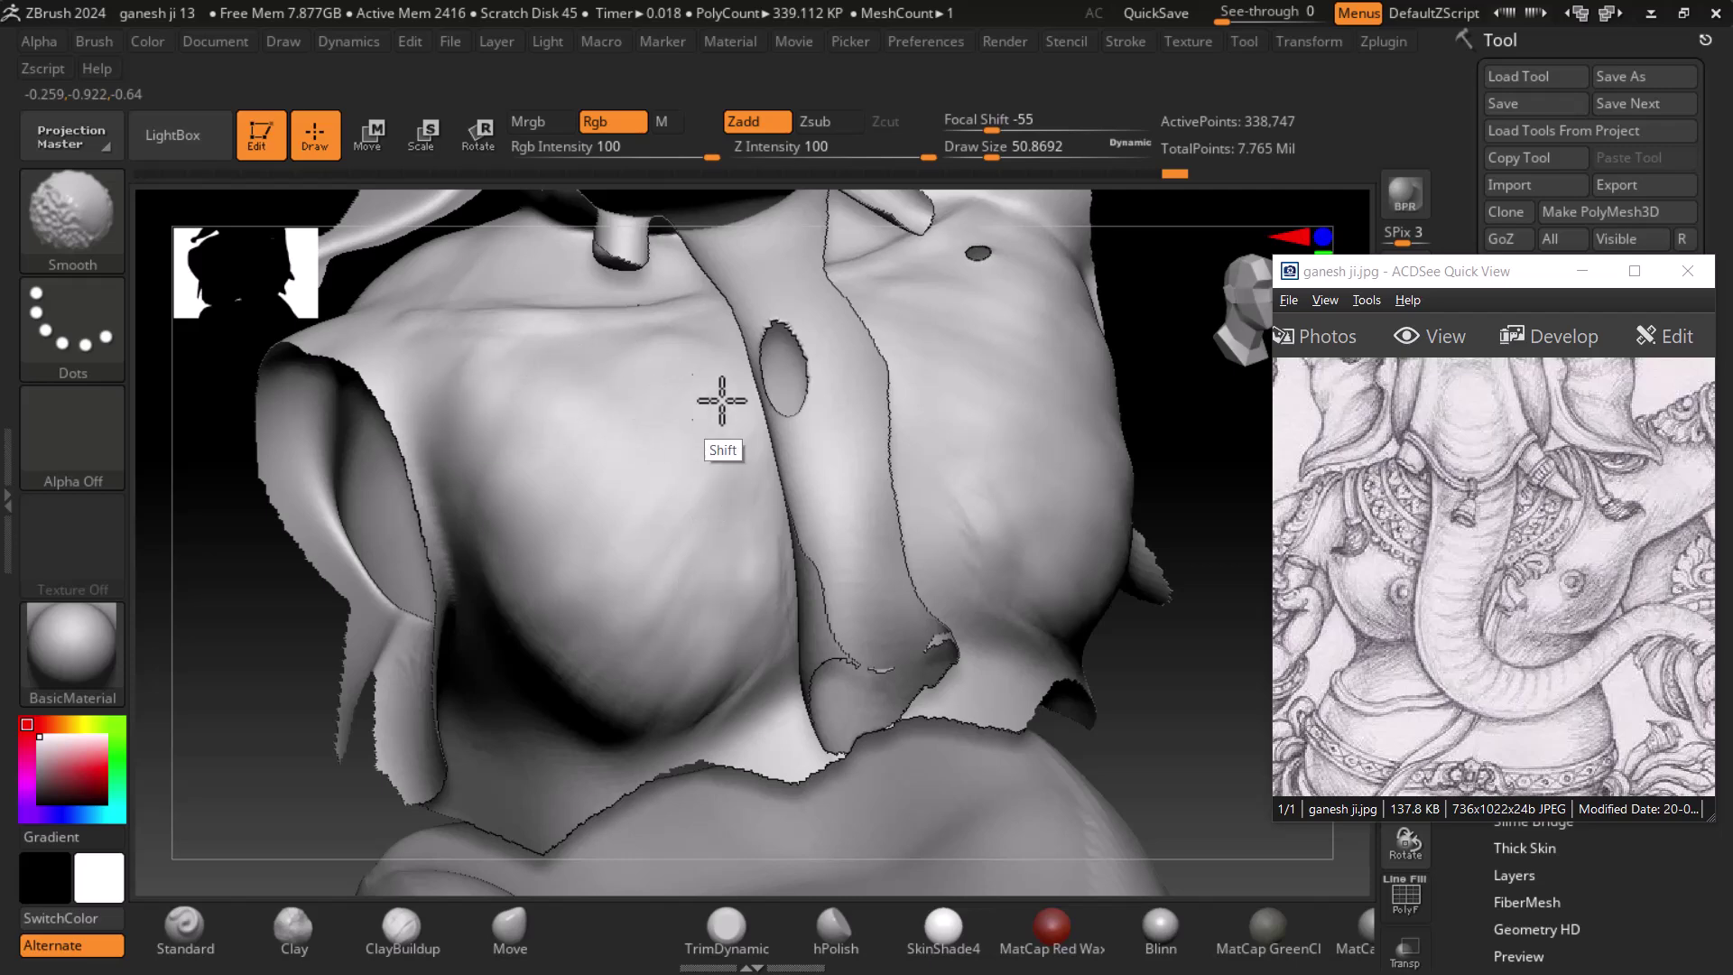
- Add curved creases along the lower edges of both chest muscles with ClayBuildup, and smooth them out
{"action": "left_click_drag", "start_coordinate": [1257, 689], "coordinate": [929, 689], "text": "shift"}
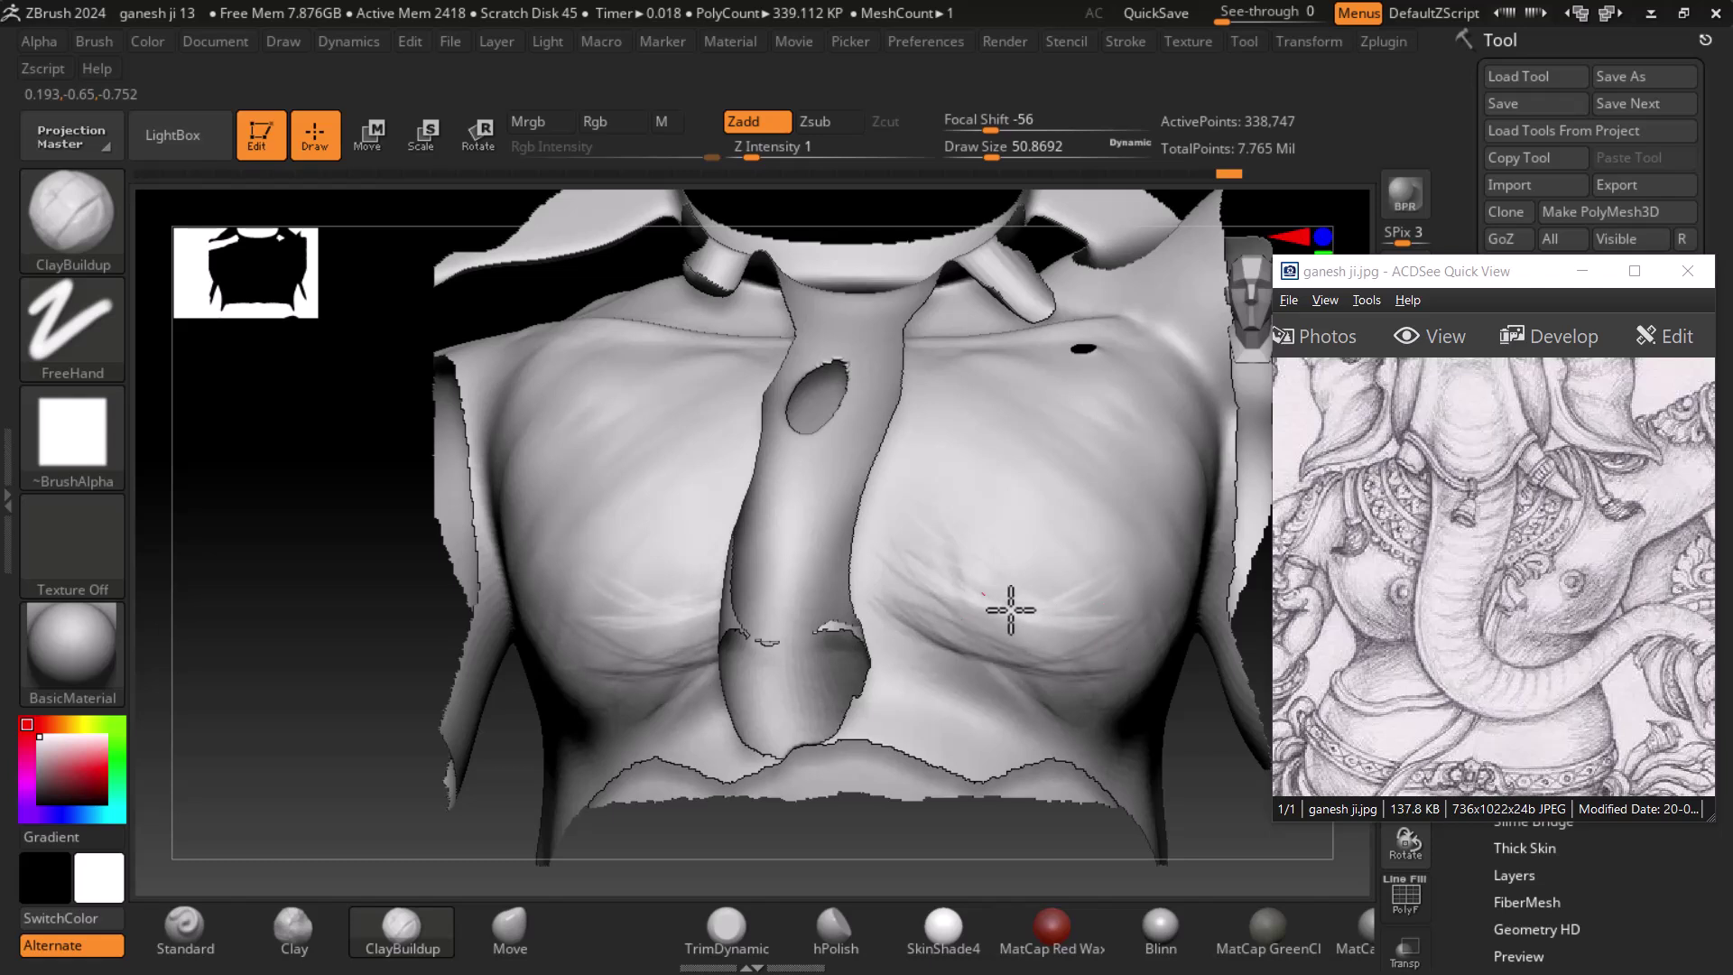
{"action": "left_click_drag", "start_coordinate": [674, 592], "coordinate": [668, 612]}
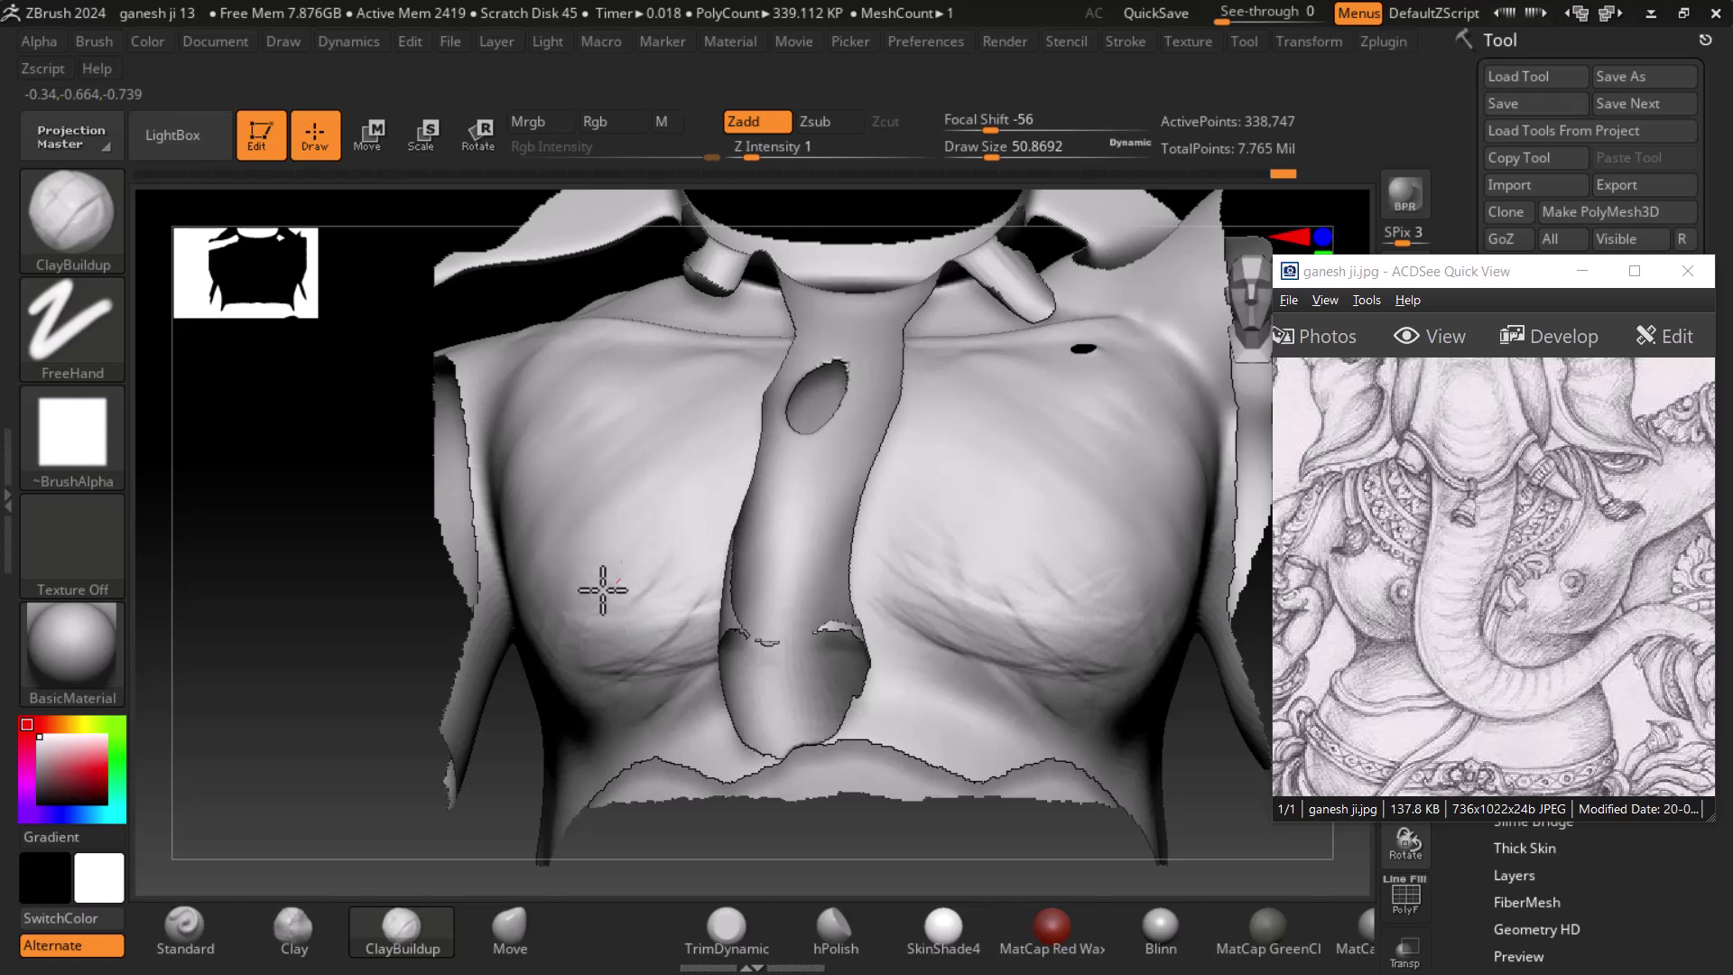
{"action": "key", "text": "shift"}
{"action": "left_click_drag", "start_coordinate": [857, 672], "coordinate": [902, 650]}
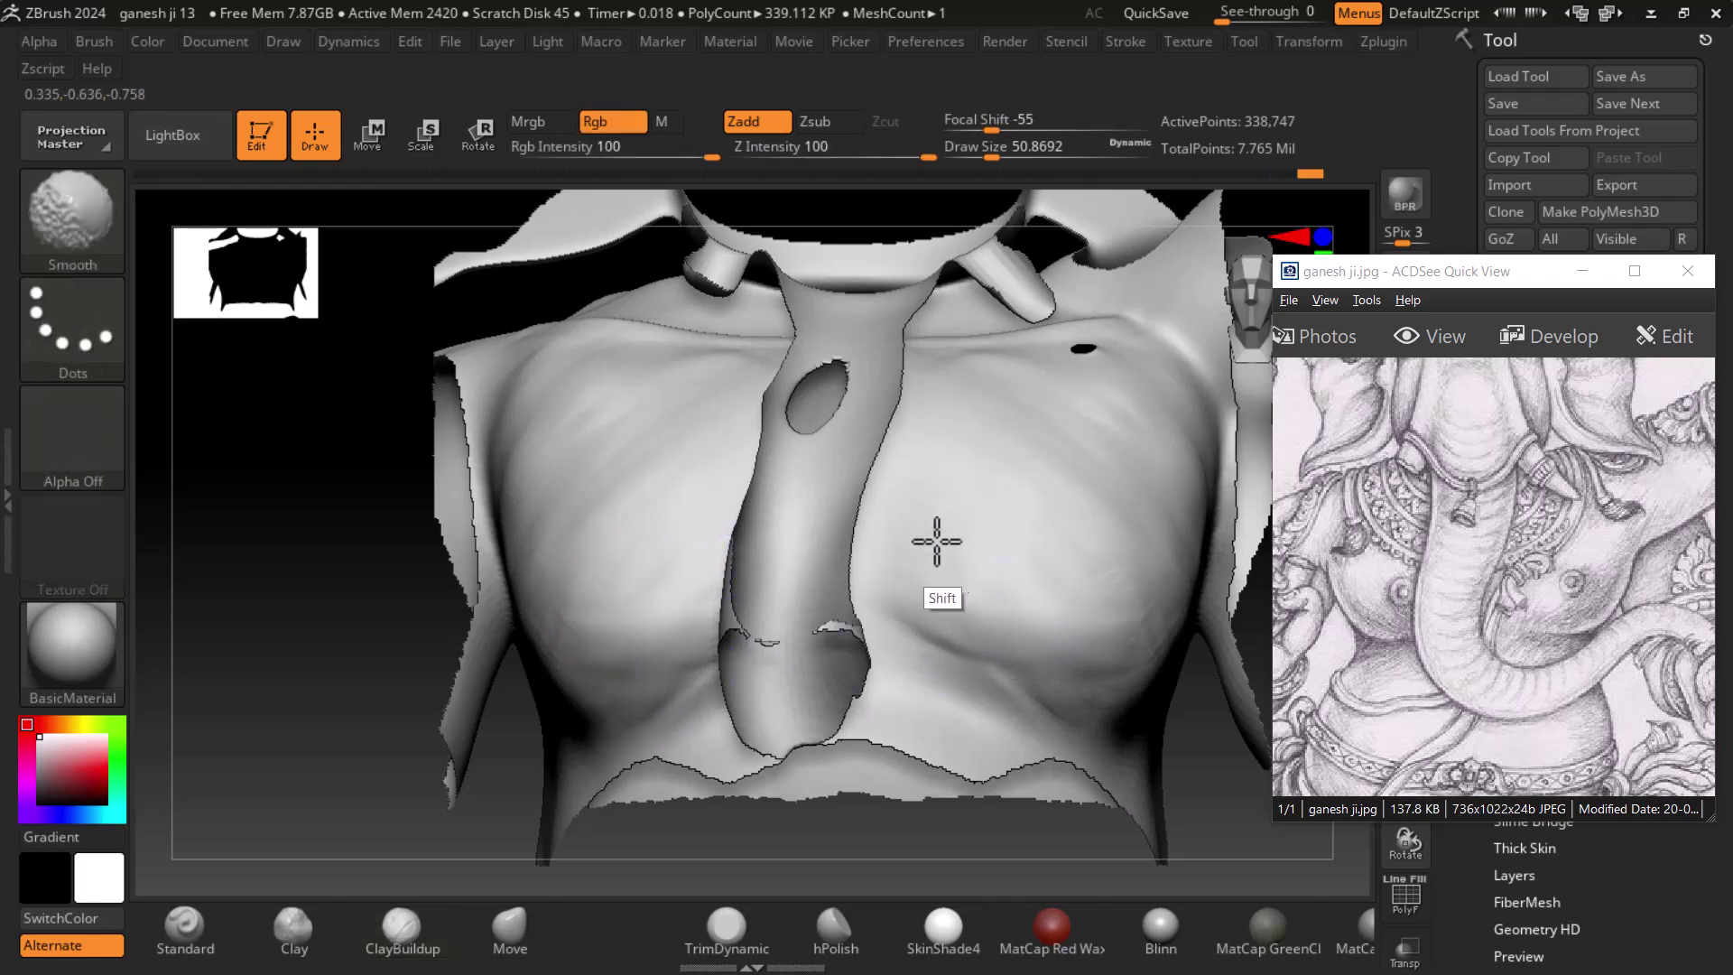
- Add diagonal strands across the upper and middle chest on both sides with ClayBuildup, and soften them
{"action": "left_click", "coordinate": [1064, 407]}
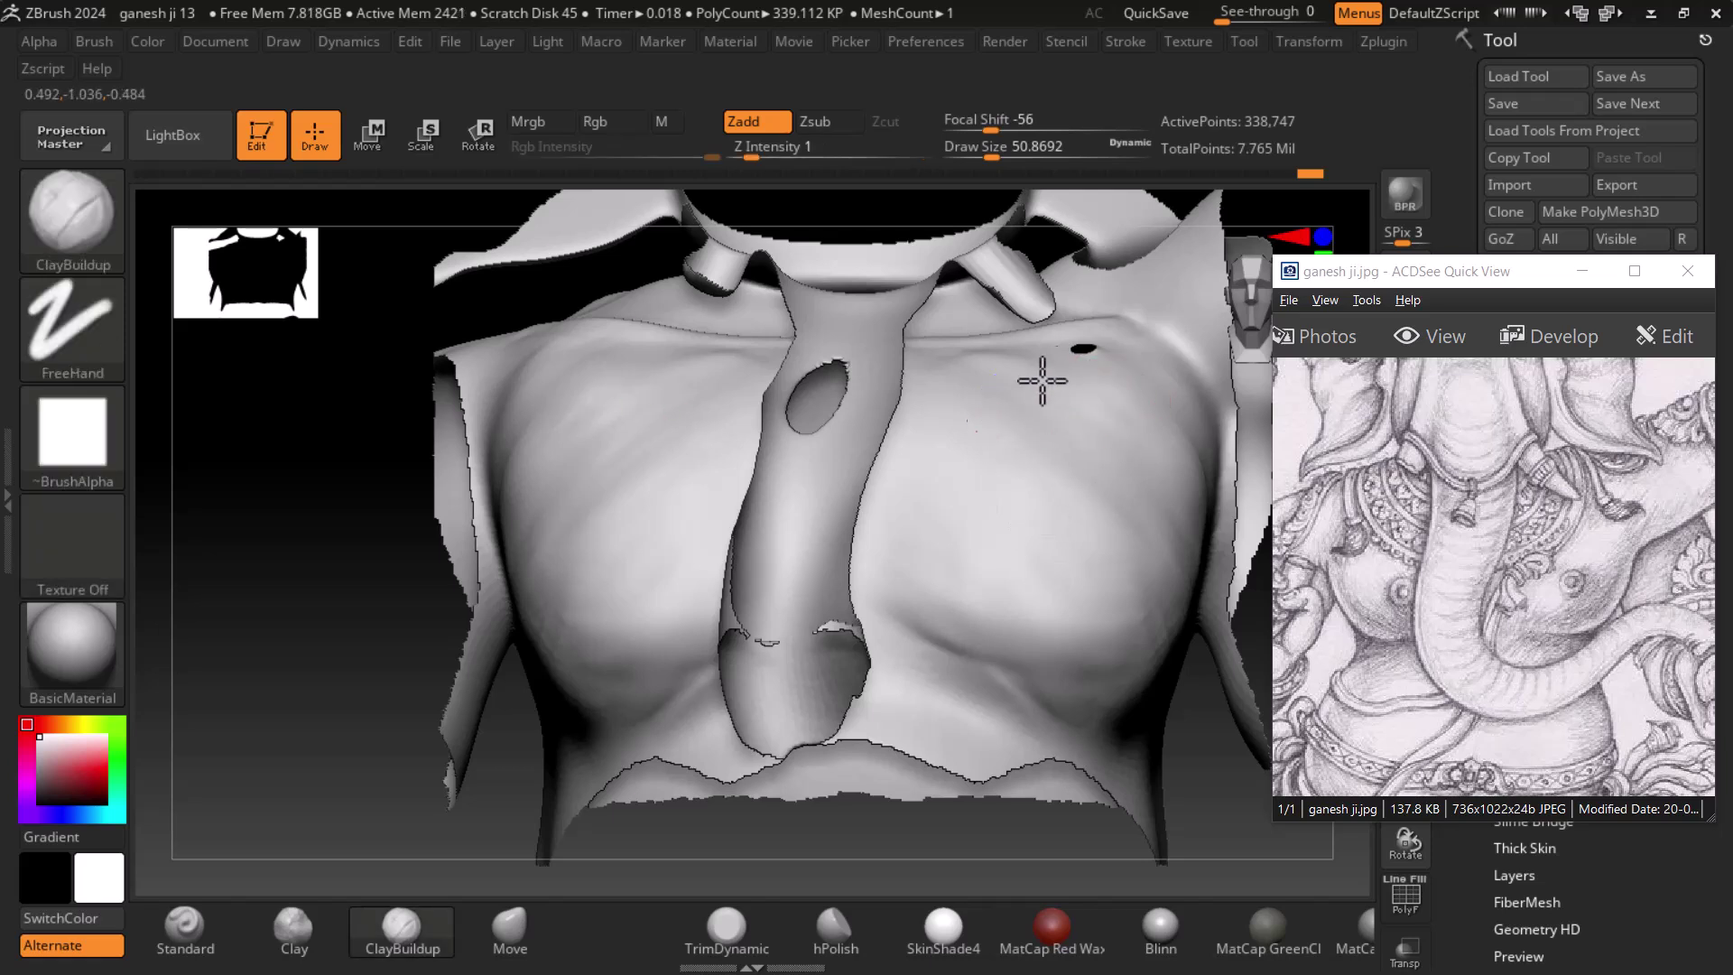
{"action": "left_click_drag", "start_coordinate": [962, 505], "coordinate": [1010, 484]}
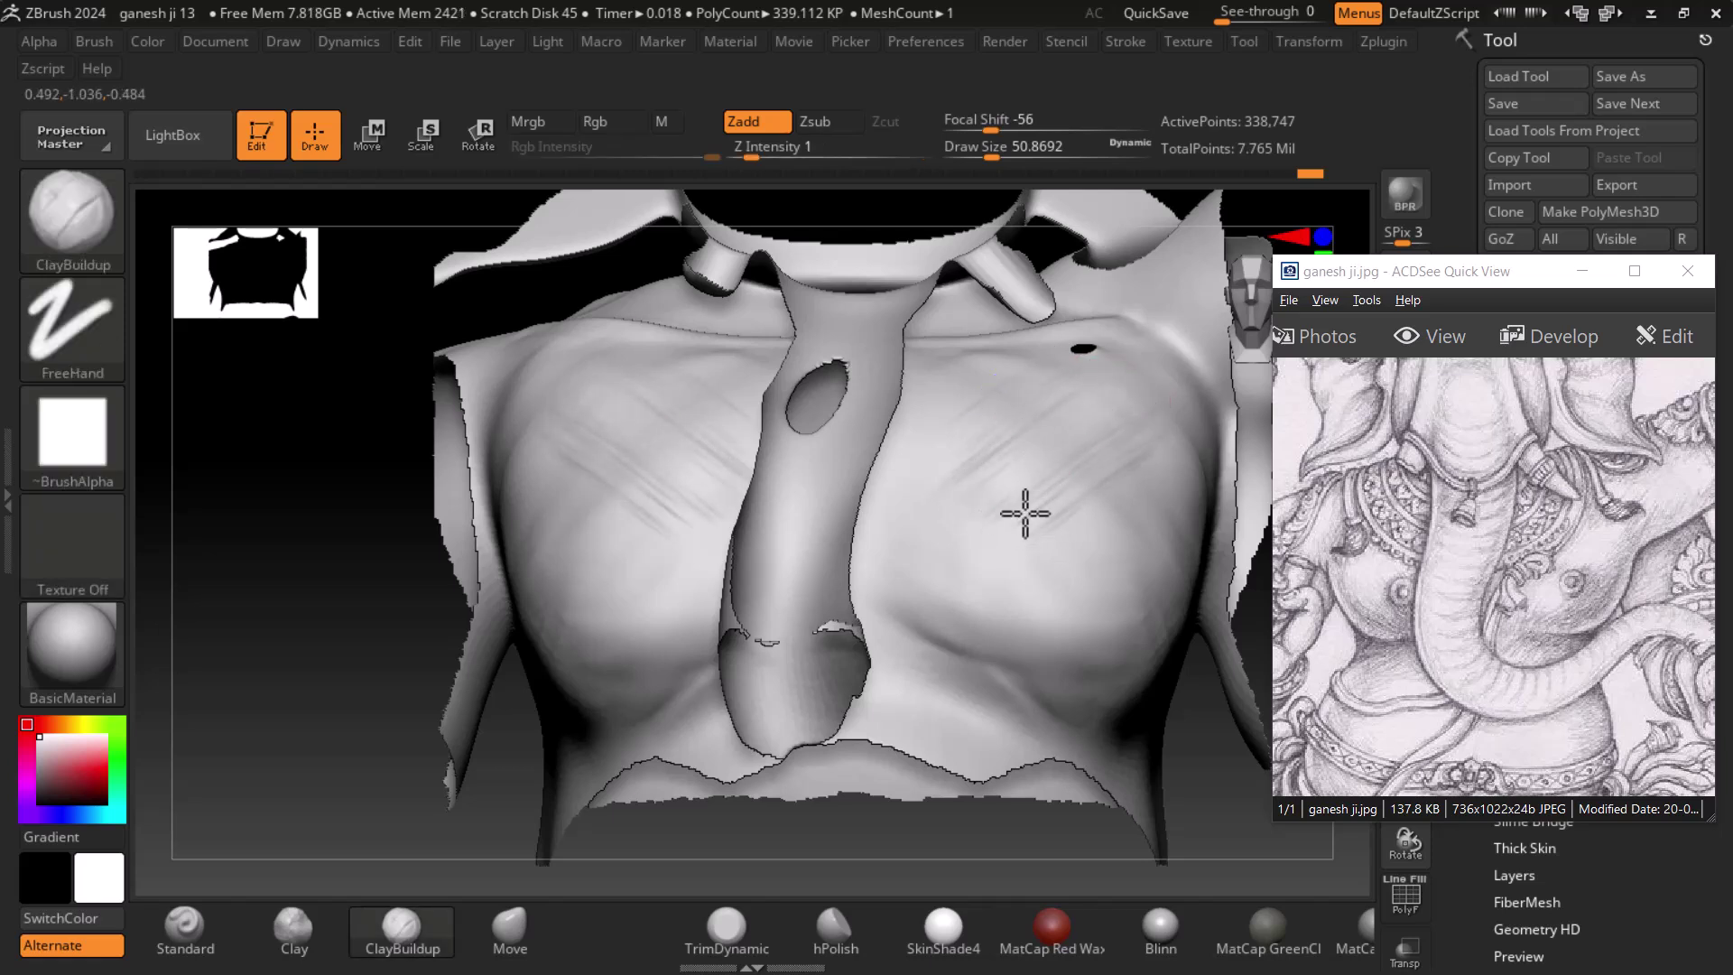
{"action": "mouse_move", "coordinate": [1064, 539]}
{"action": "left_mouse_down"}
{"action": "mouse_move", "coordinate": [1114, 553]}
{"action": "mouse_move", "coordinate": [982, 449]}
{"action": "mouse_move", "coordinate": [1119, 600]}
{"action": "mouse_move", "coordinate": [984, 599]}
{"action": "left_mouse_up"}
{"action": "key", "text": "shift"}
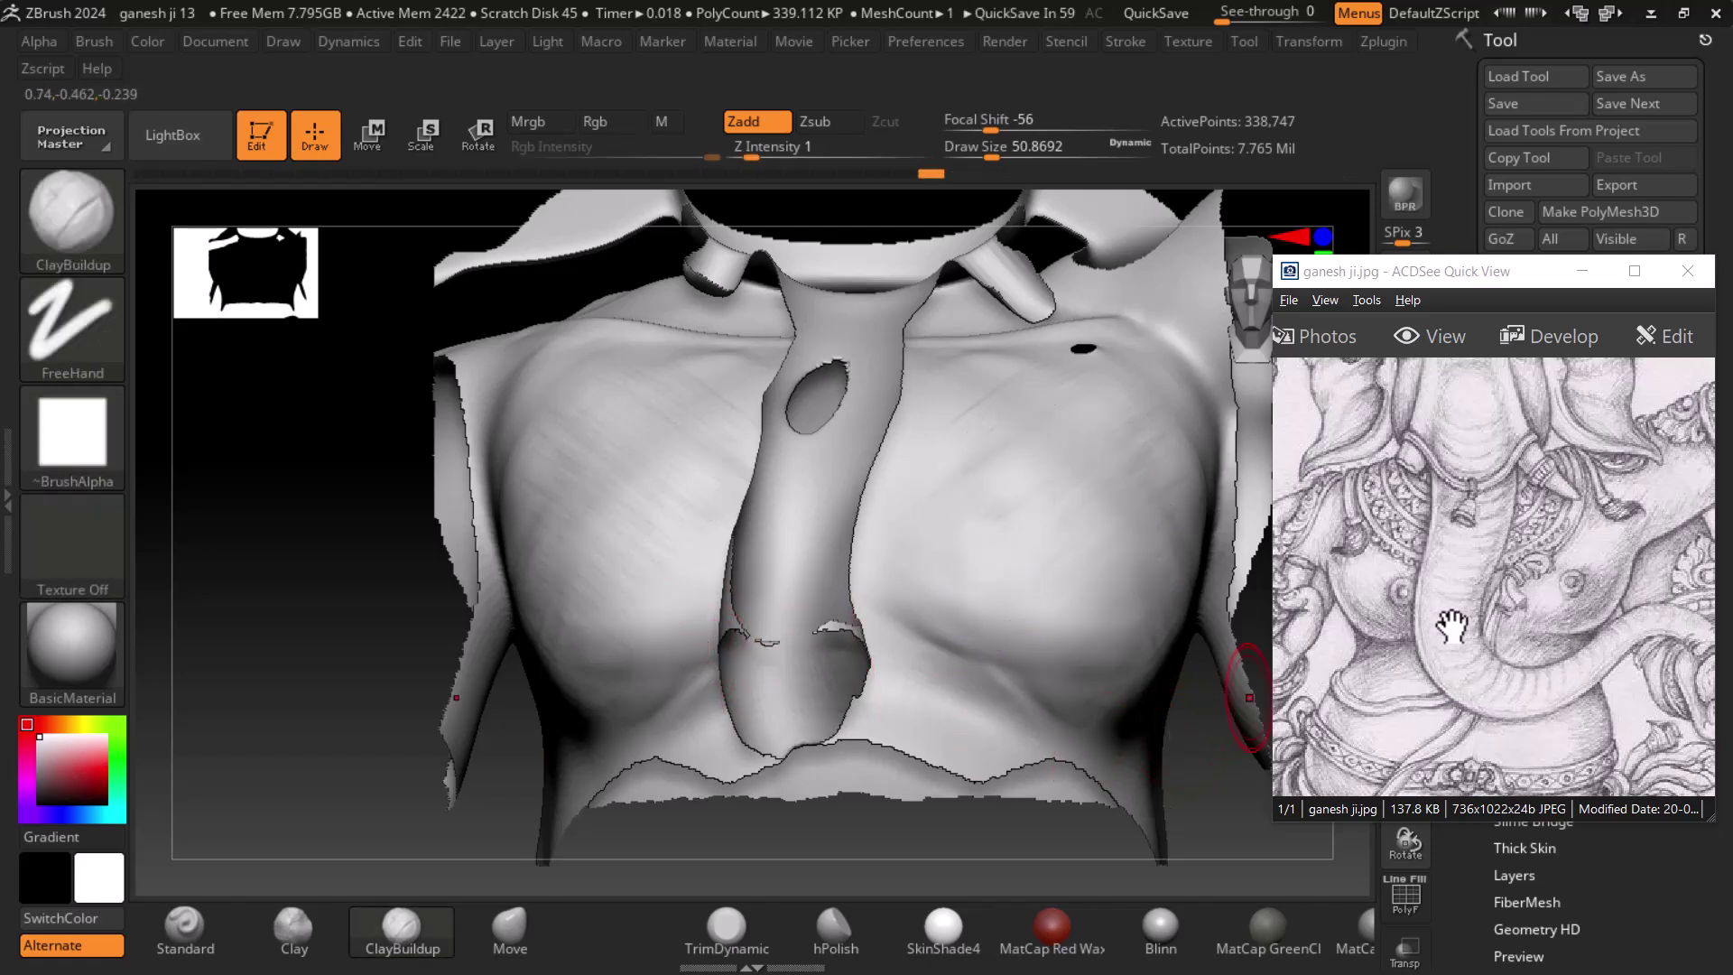
- Layer curved ClayBuildup strokes over the lower part of the chest muscles and blend them smoothly
{"action": "left_click_drag", "start_coordinate": [1204, 774], "coordinate": [948, 735]}
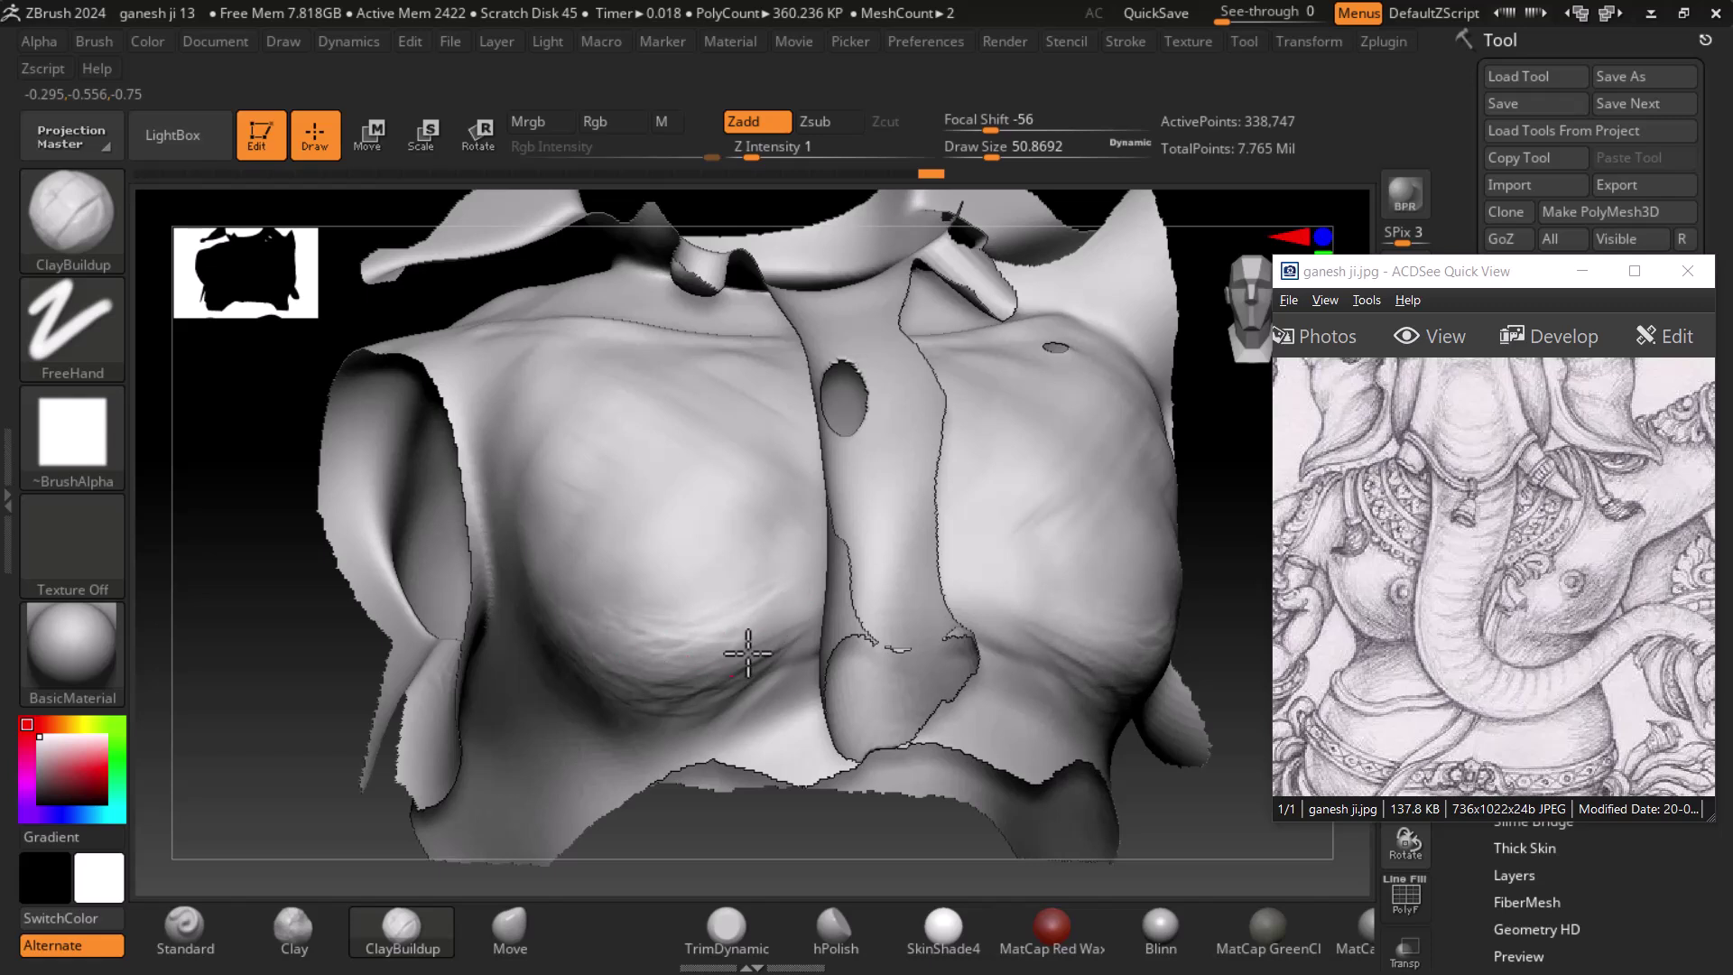
{"action": "key", "text": "shift"}
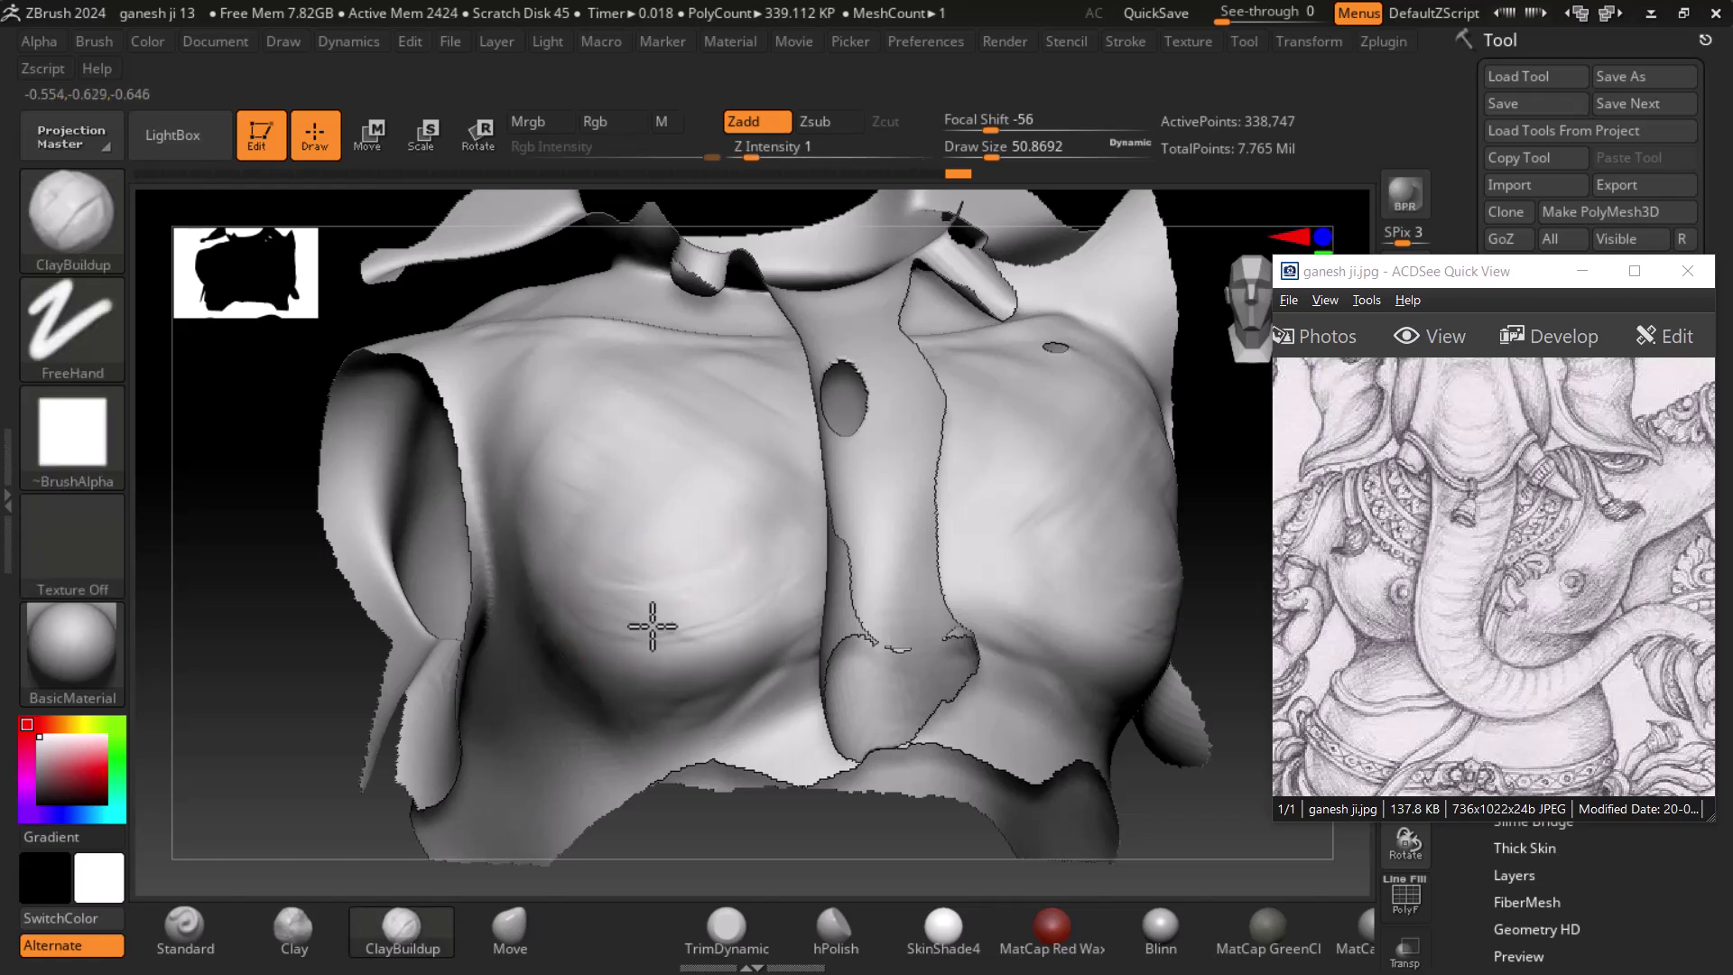
{"action": "key", "text": "shift"}
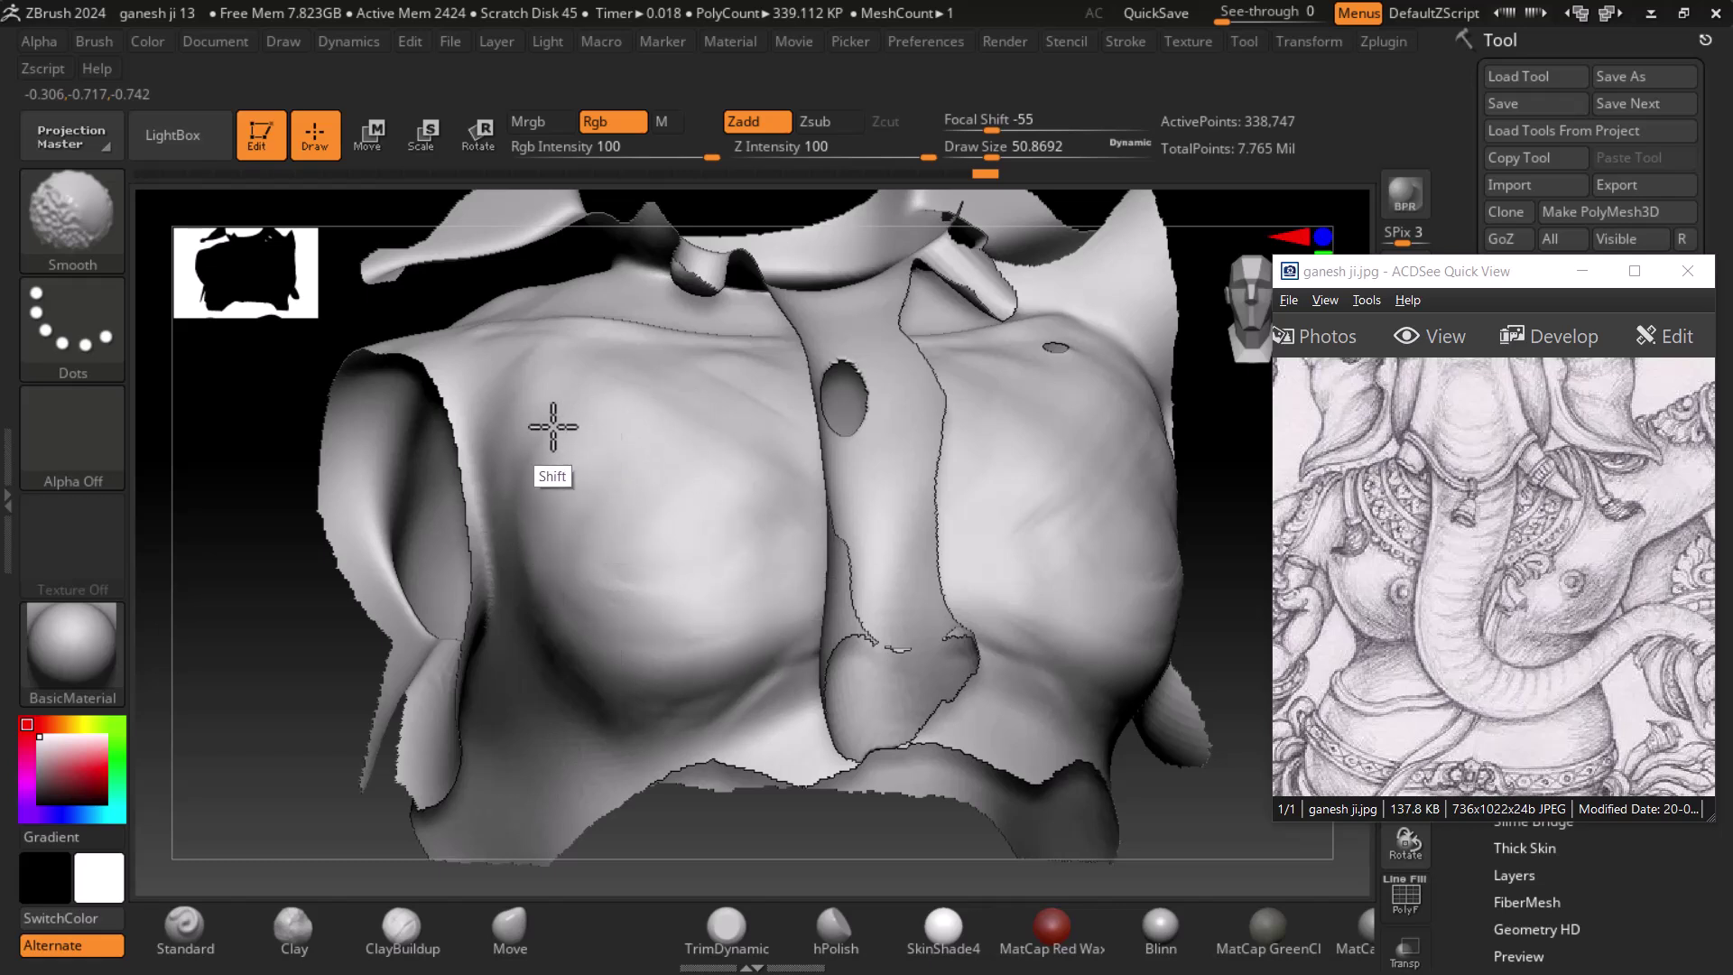
- Carve shallow grooves across the upper chest below the collarbone and smooth them into the surface
{"action": "key", "text": "alt"}
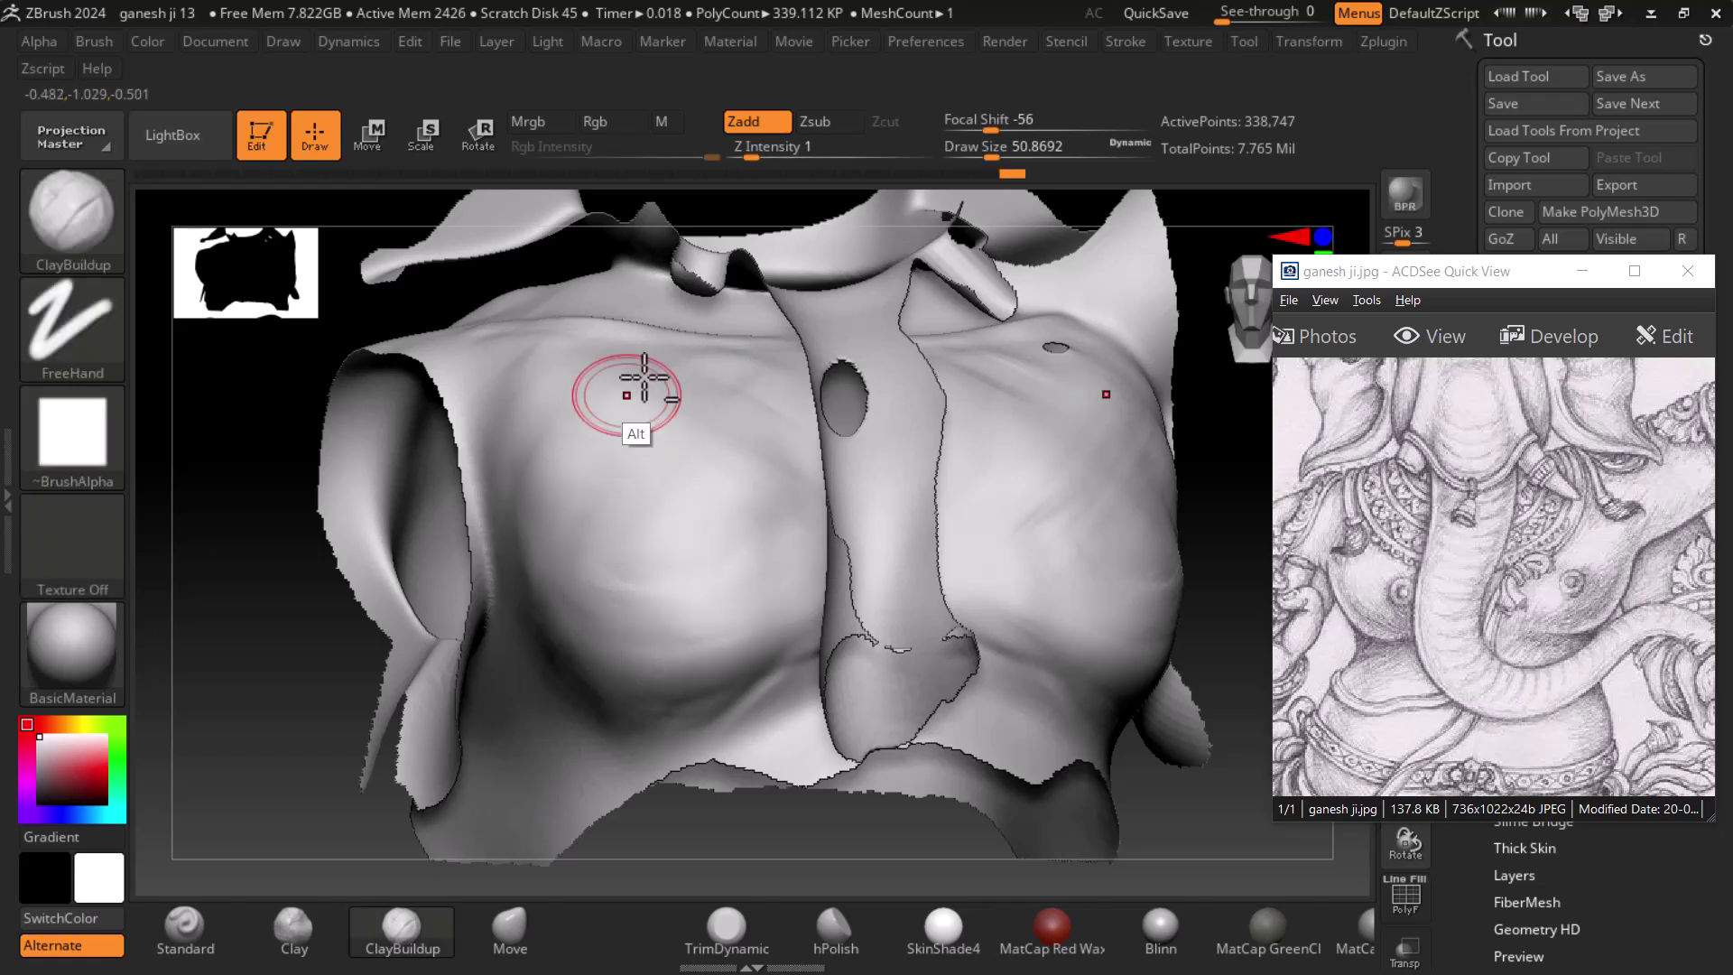
{"action": "left_click_drag", "start_coordinate": [554, 430], "coordinate": [710, 366], "text": "alt"}
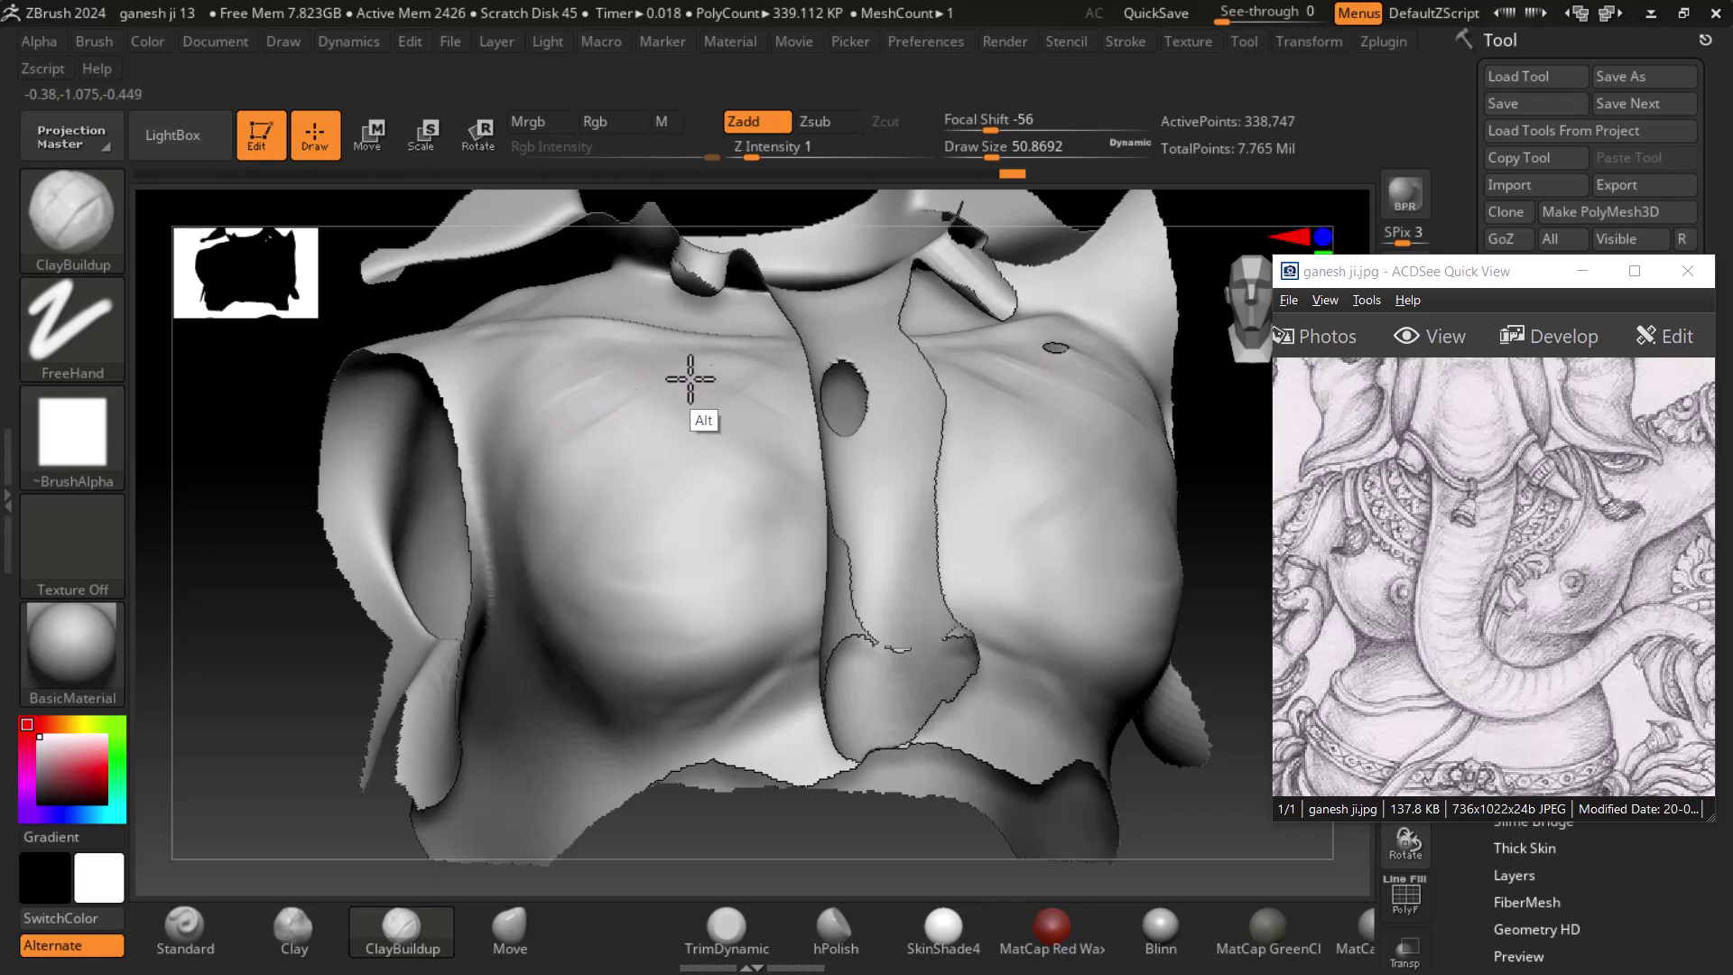
{"action": "key", "text": "shift"}
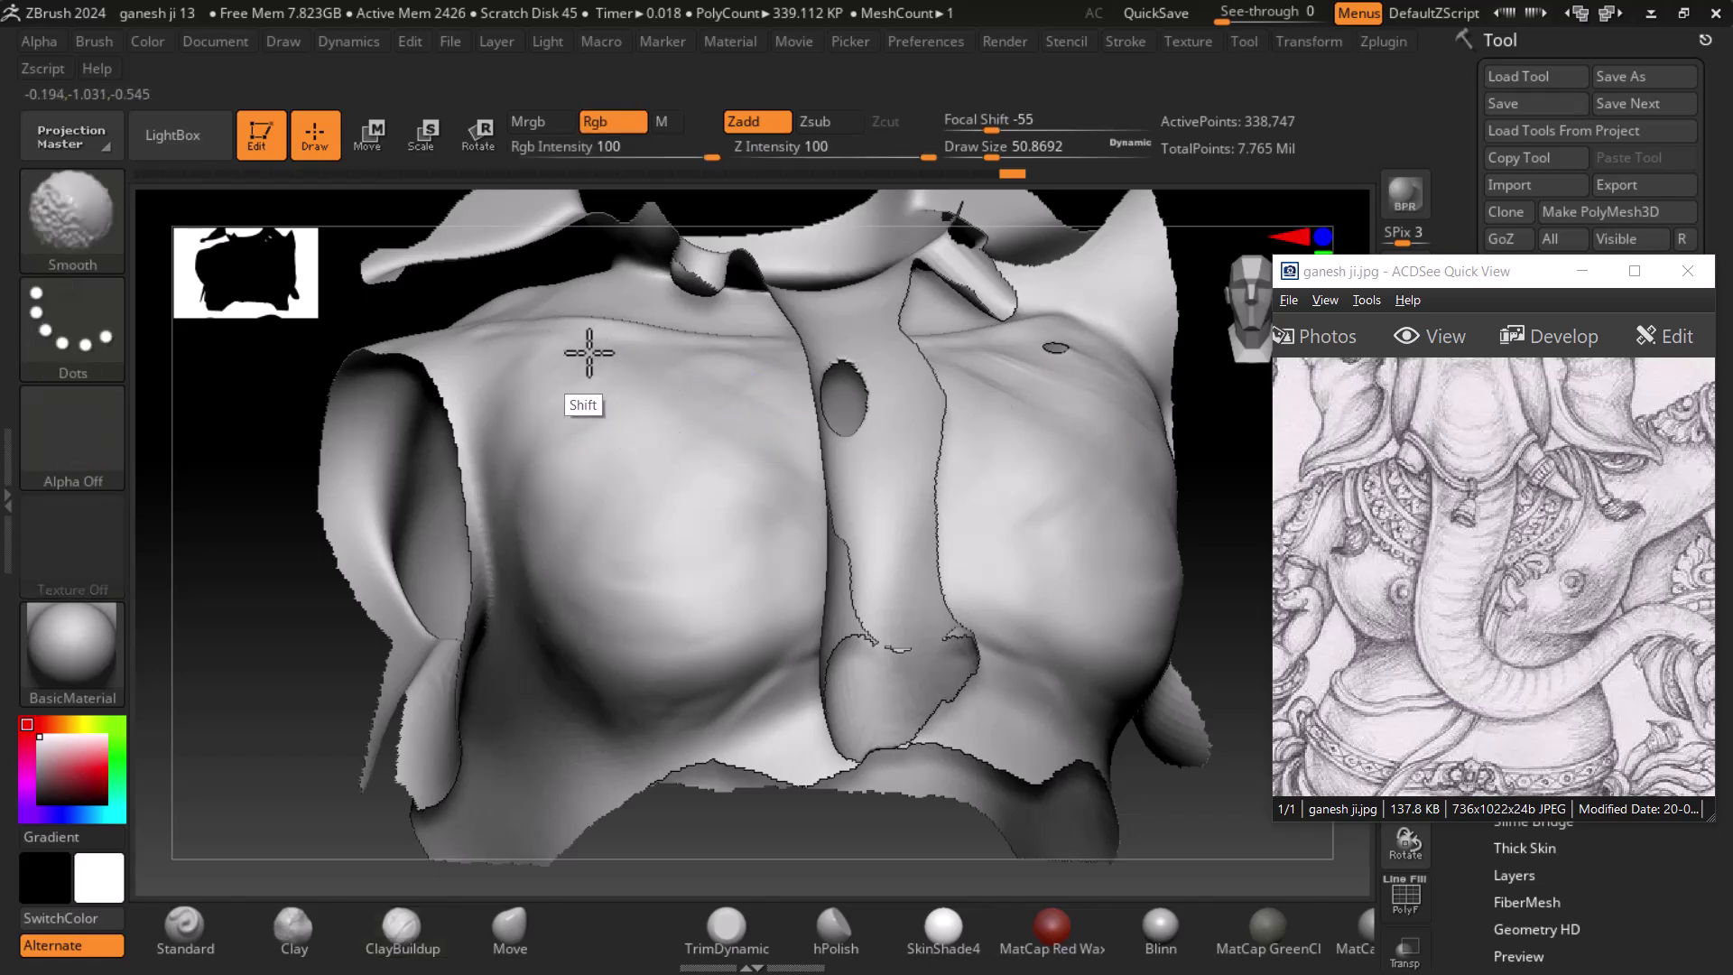
{"action": "mouse_move", "coordinate": [729, 404]}
{"action": "left_mouse_down", "text": "shift"}
{"action": "mouse_move", "coordinate": [700, 367]}
{"action": "mouse_move", "coordinate": [729, 372]}
{"action": "left_mouse_up", "text": "shift"}
- Carve the crease below the collarbone with the Standard brush at draw size about 20, and reduce the draw size to about 6.6
{"action": "left_click_drag", "start_coordinate": [1257, 544], "coordinate": [1116, 510]}
{"action": "left_click", "coordinate": [185, 927]}
{"action": "key", "text": "b"}
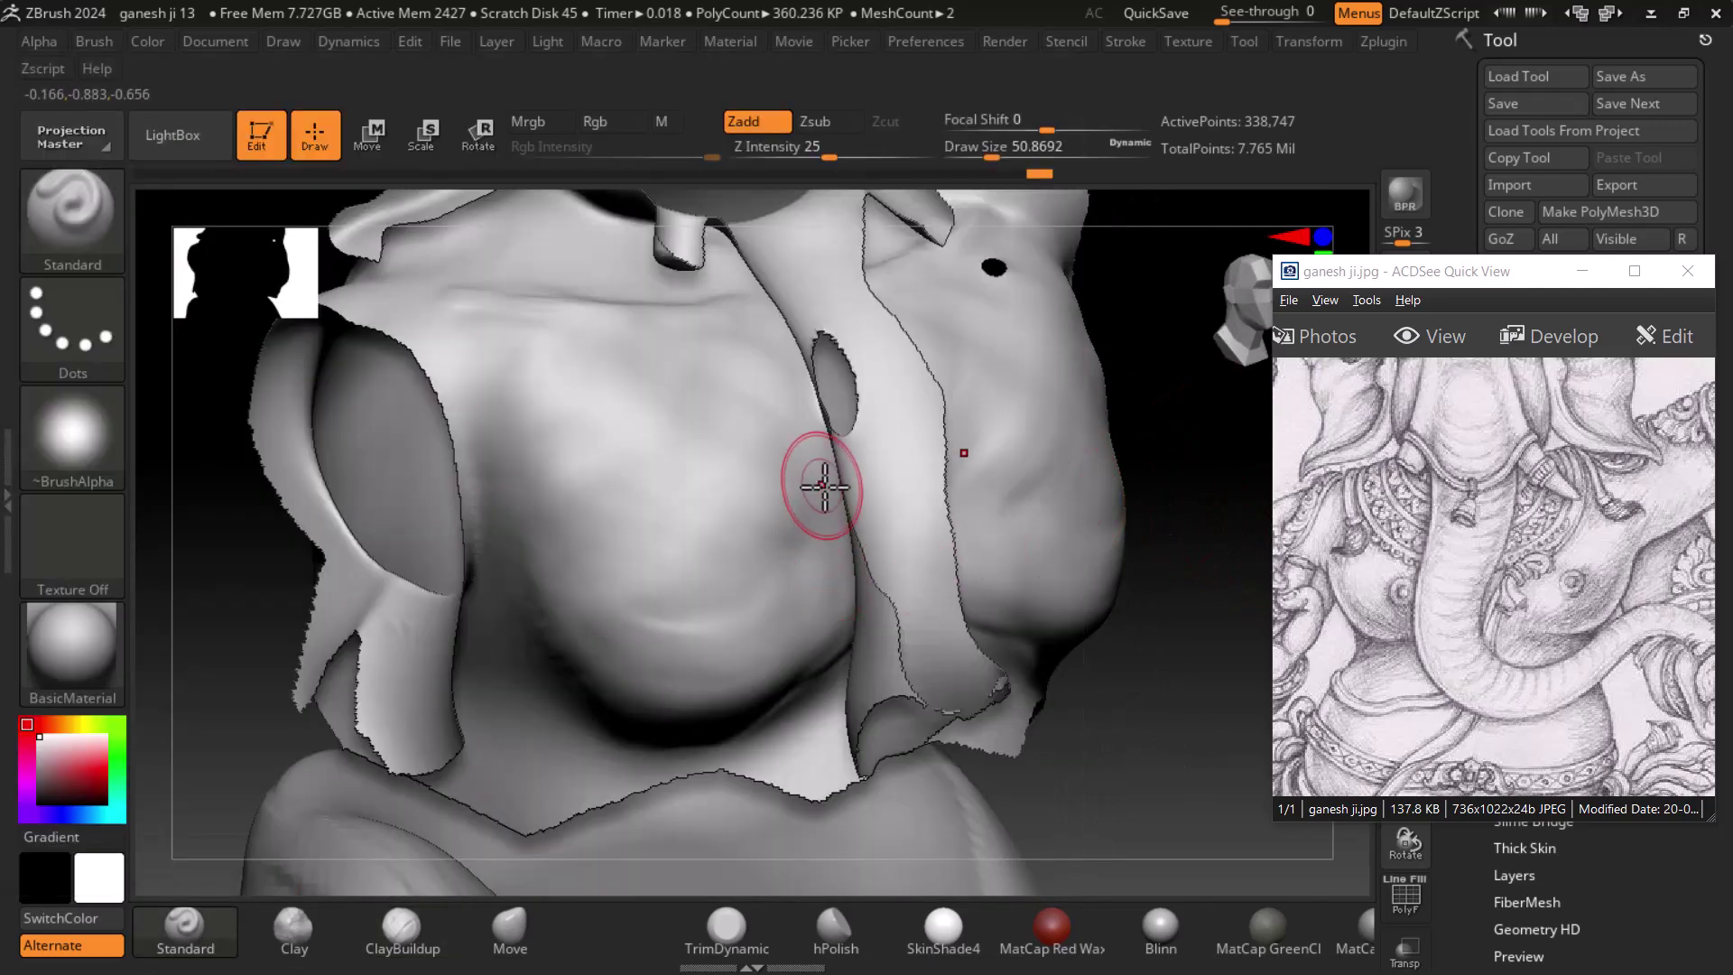
{"action": "left_click_drag", "start_coordinate": [991, 160], "coordinate": [975, 160]}
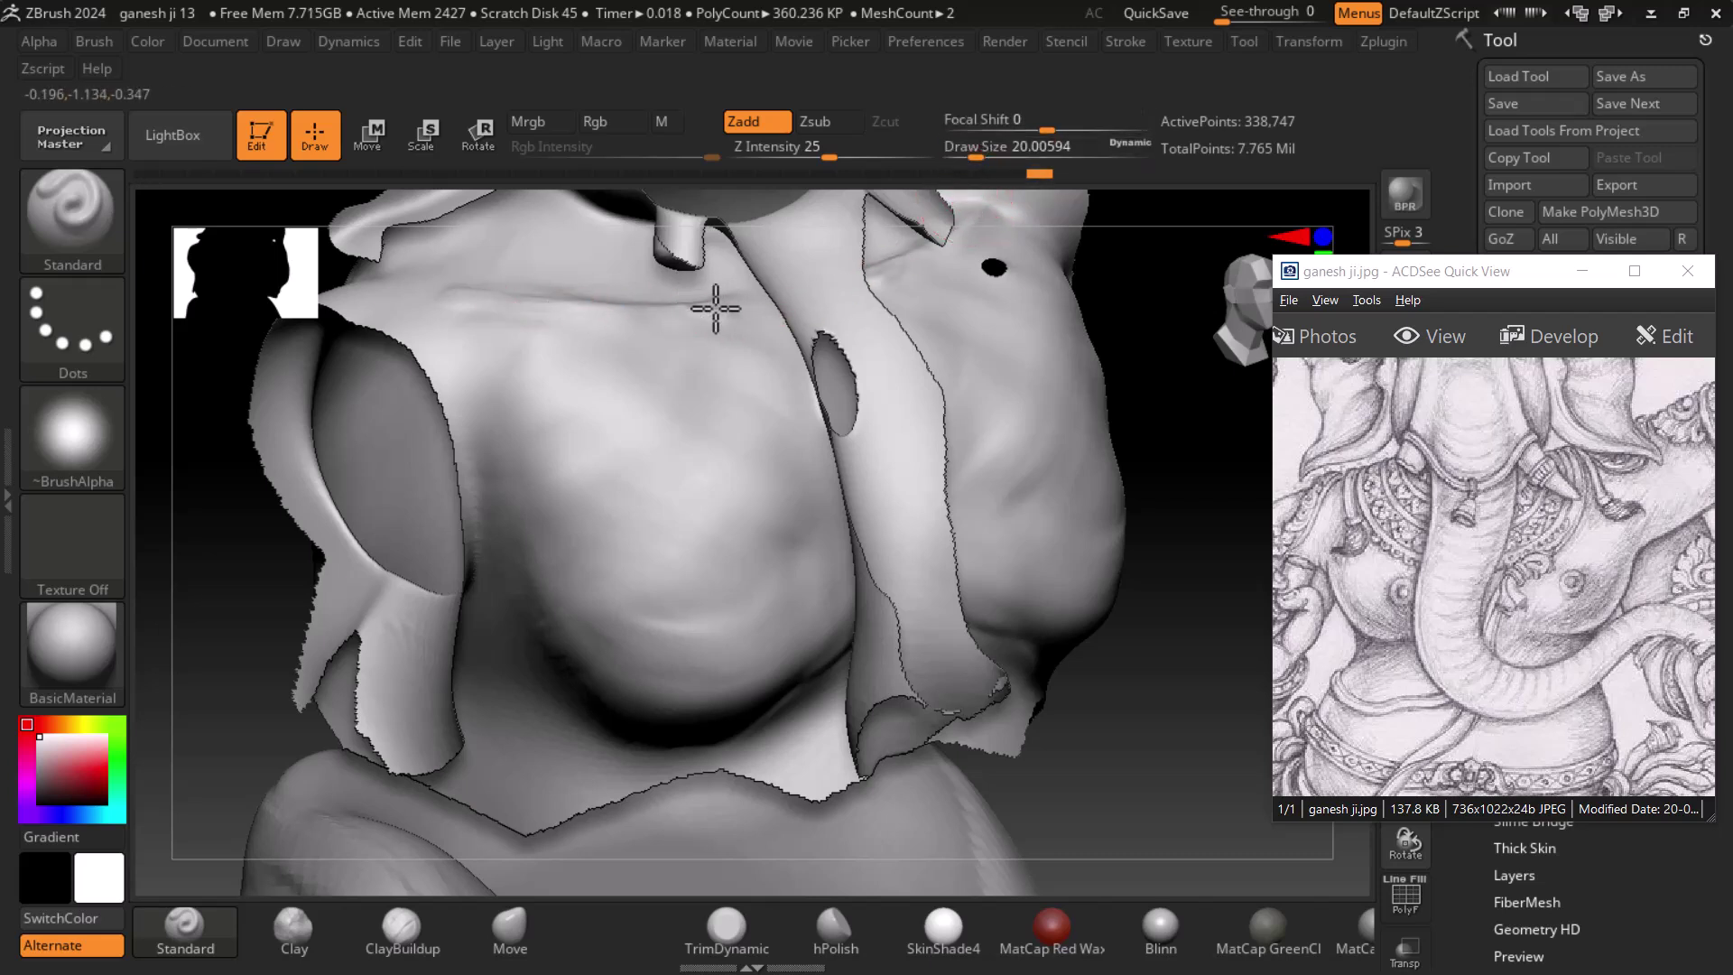
{"action": "left_click_drag", "start_coordinate": [722, 307], "coordinate": [464, 301], "text": "alt"}
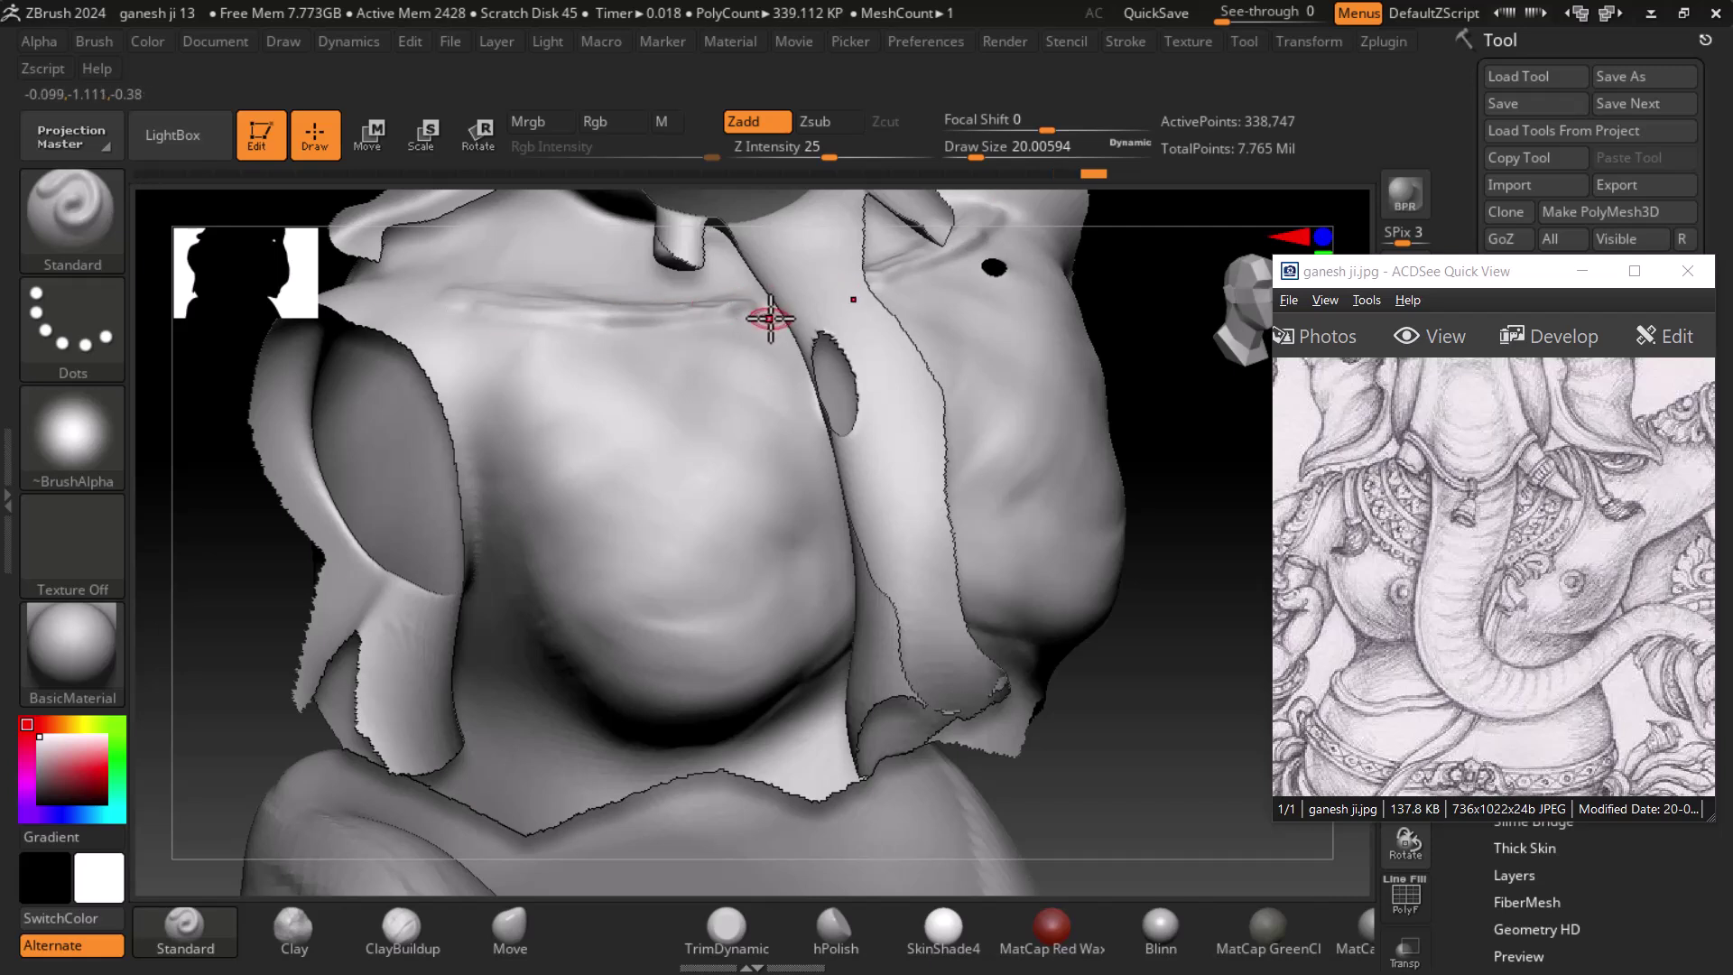
{"action": "left_click_drag", "start_coordinate": [993, 160], "coordinate": [964, 159]}
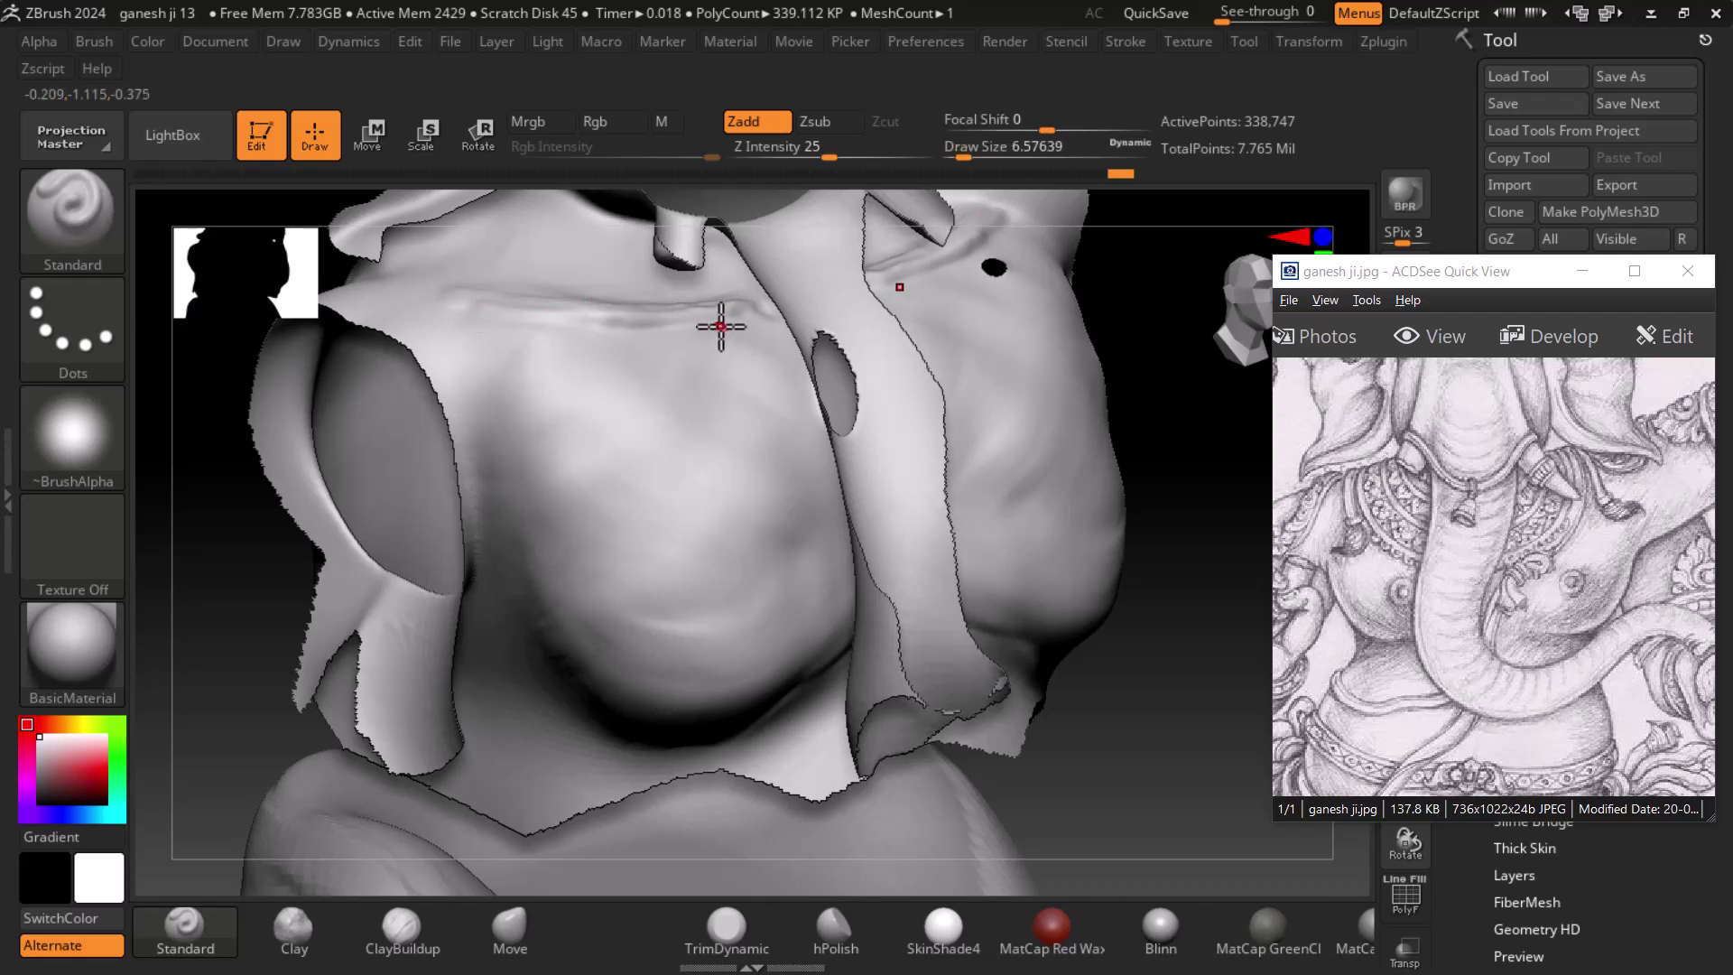
- Soften the crease below the collarbone and the chest surface with the Smooth brush, raising the draw size to about 47
{"action": "key", "text": "shift"}
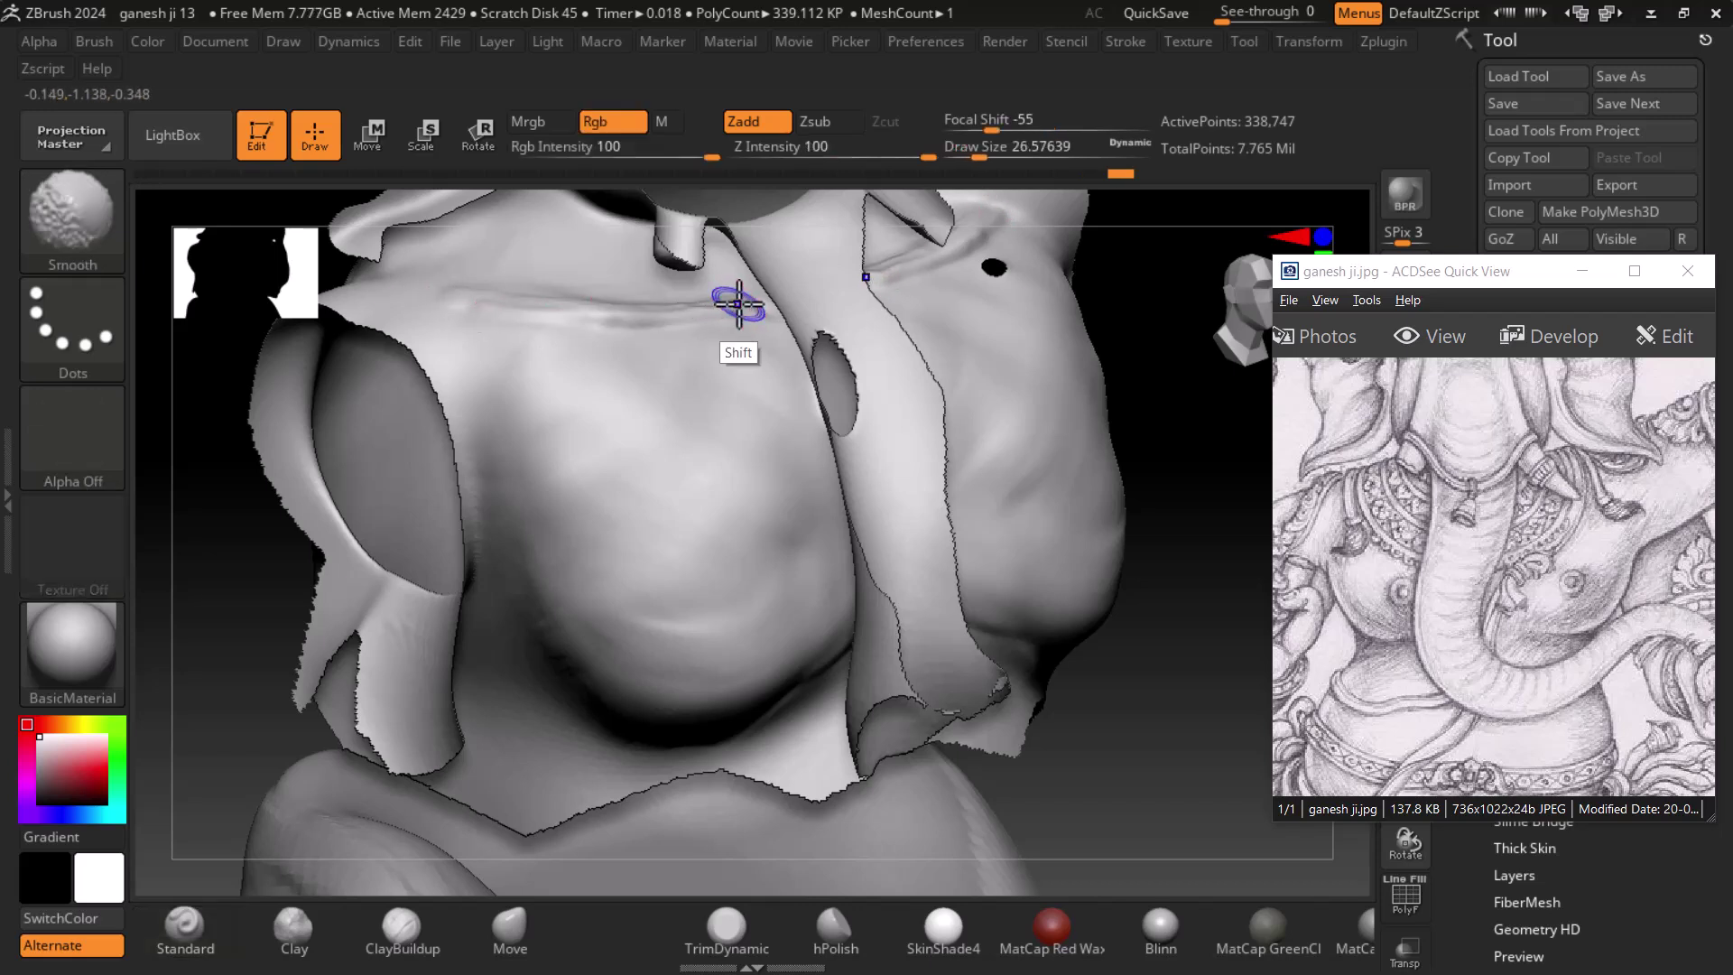
{"action": "mouse_move", "coordinate": [713, 317]}
{"action": "left_mouse_down", "text": "shift"}
{"action": "mouse_move", "coordinate": [561, 321]}
{"action": "mouse_move", "coordinate": [434, 298]}
{"action": "mouse_move", "coordinate": [611, 310]}
{"action": "mouse_move", "coordinate": [465, 289]}
{"action": "mouse_move", "coordinate": [581, 294]}
{"action": "mouse_move", "coordinate": [511, 303]}
{"action": "mouse_move", "coordinate": [565, 345]}
{"action": "mouse_move", "coordinate": [735, 317]}
{"action": "left_mouse_up", "text": "shift"}
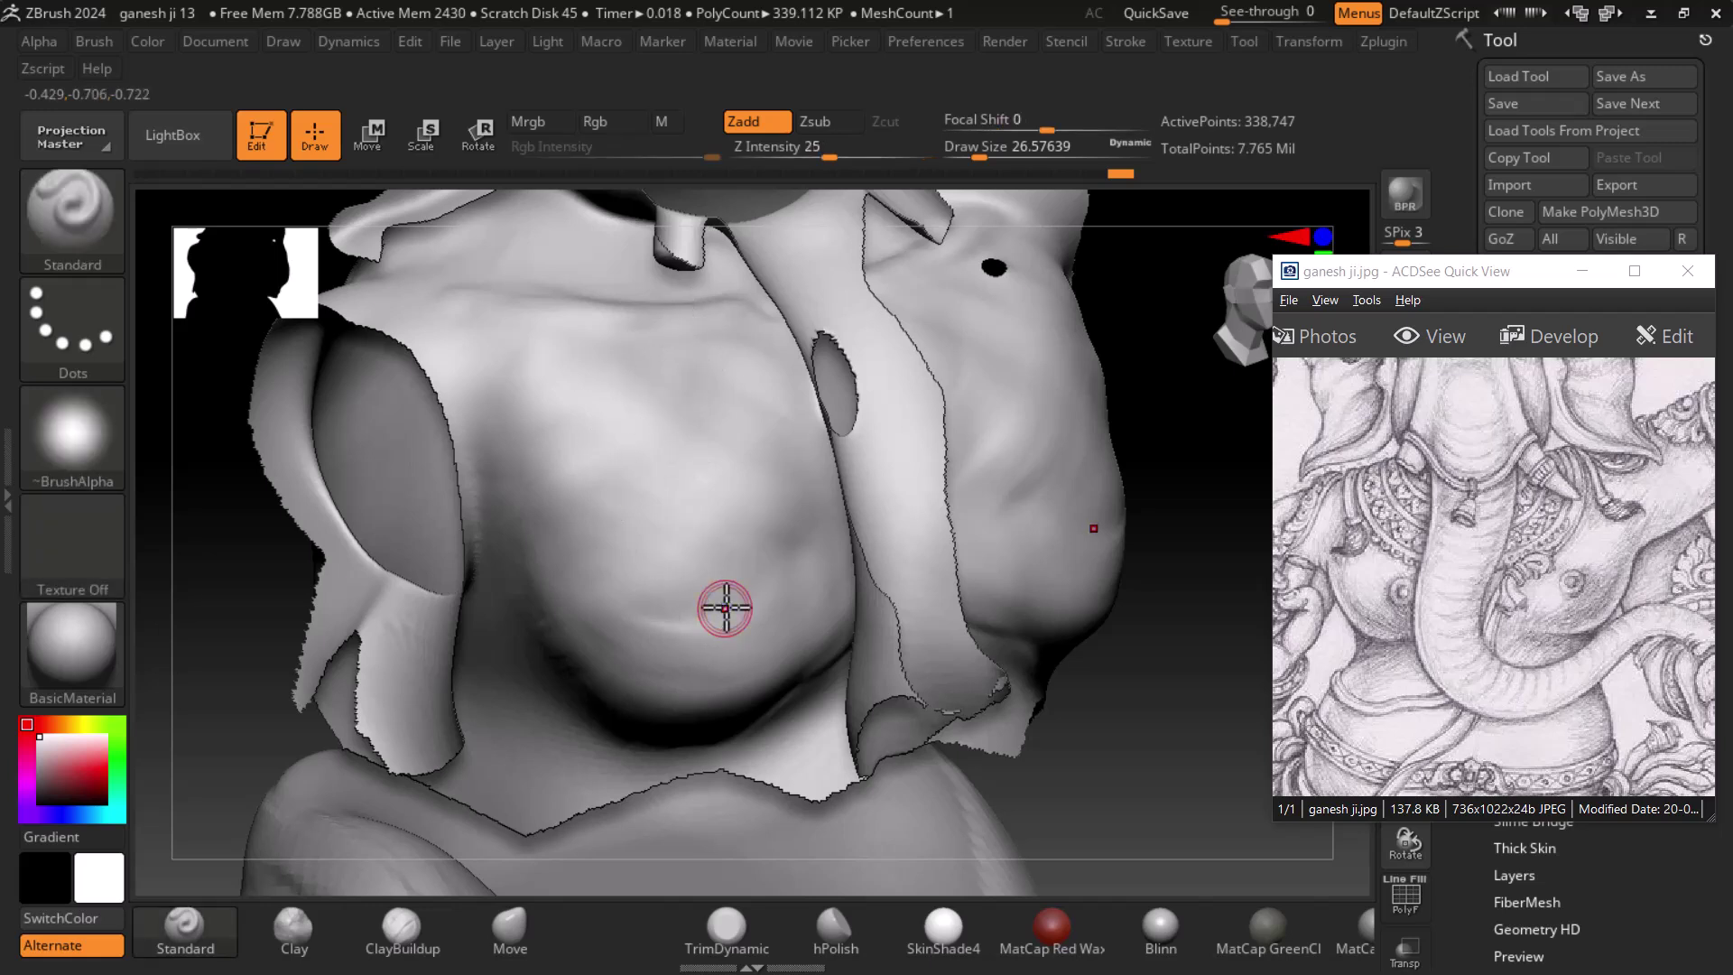
{"action": "key", "text": "shift"}
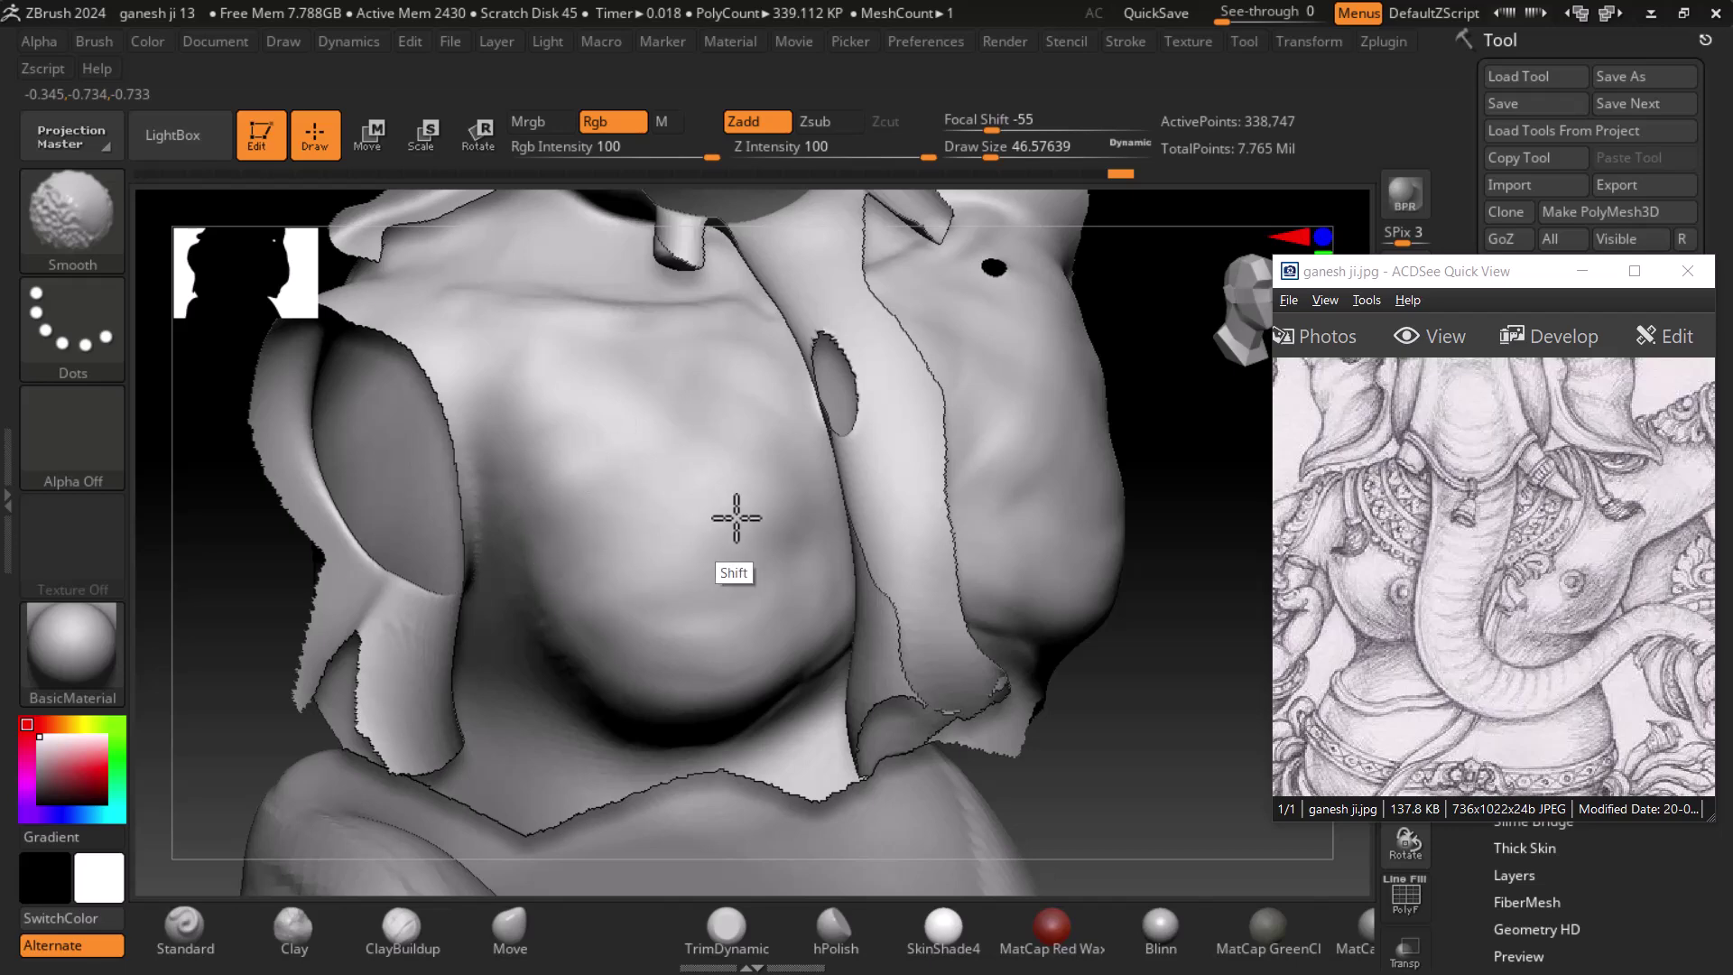
{"action": "left_click_drag", "start_coordinate": [1160, 623], "coordinate": [587, 658], "text": "shift"}
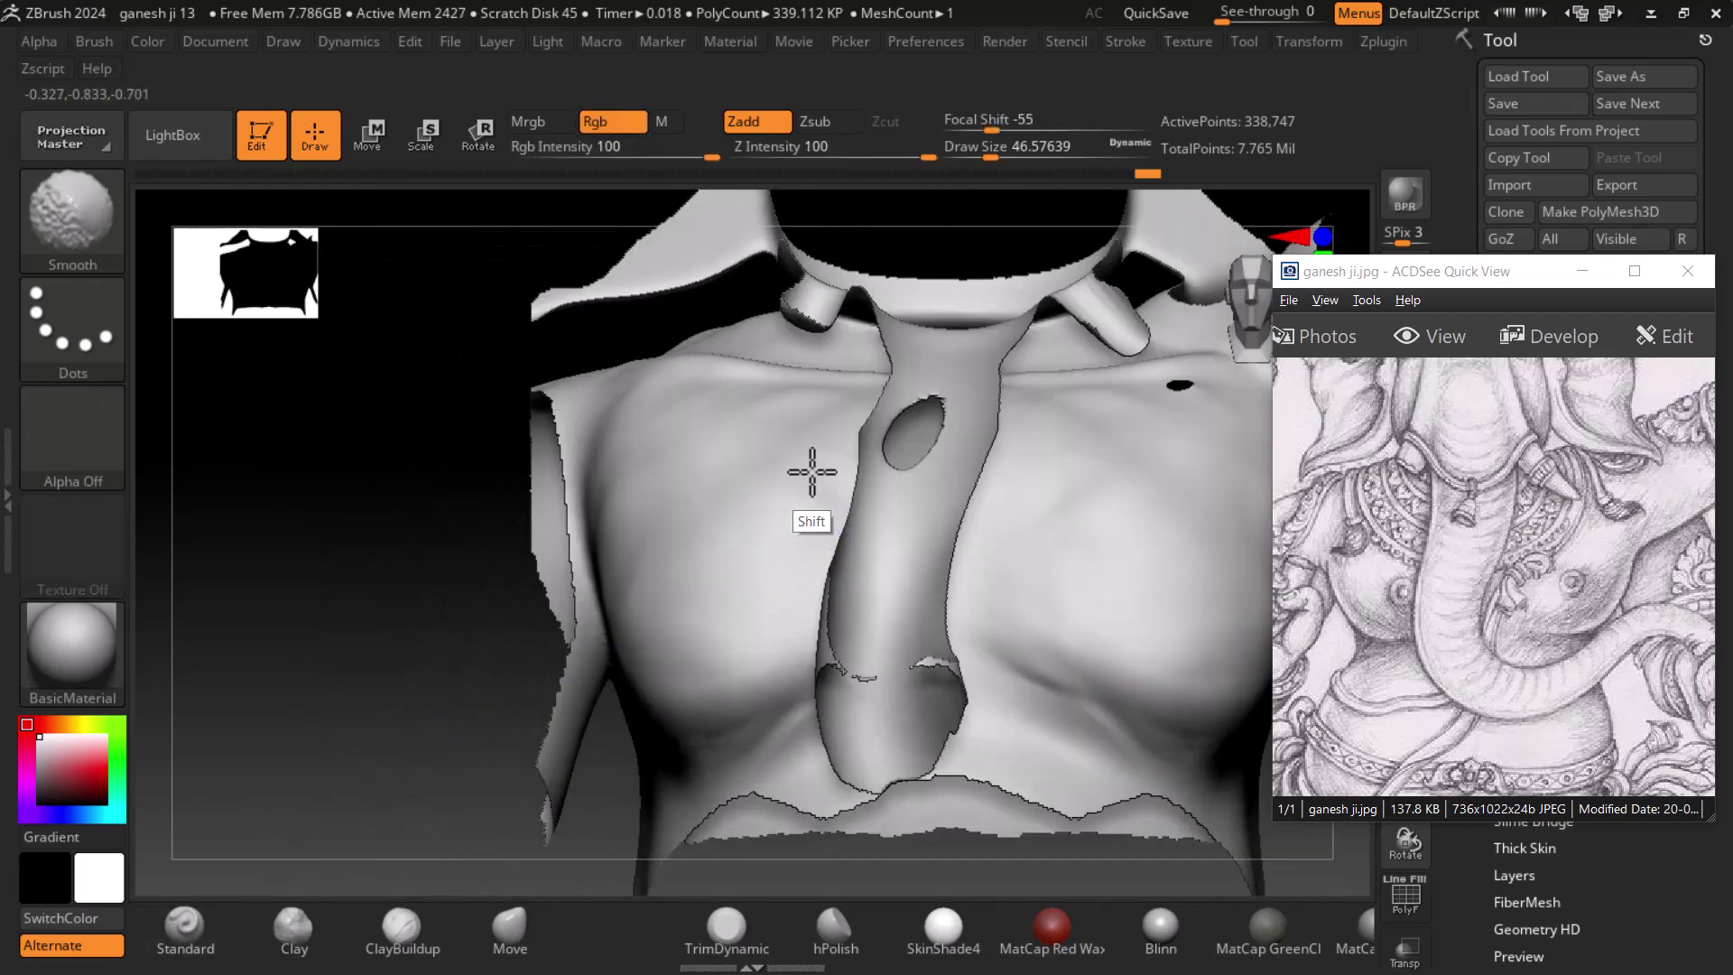
- Flatten the uneven areas on both chest muscles with the hPolish brush at draw size about 63
{"action": "key", "text": "shift"}
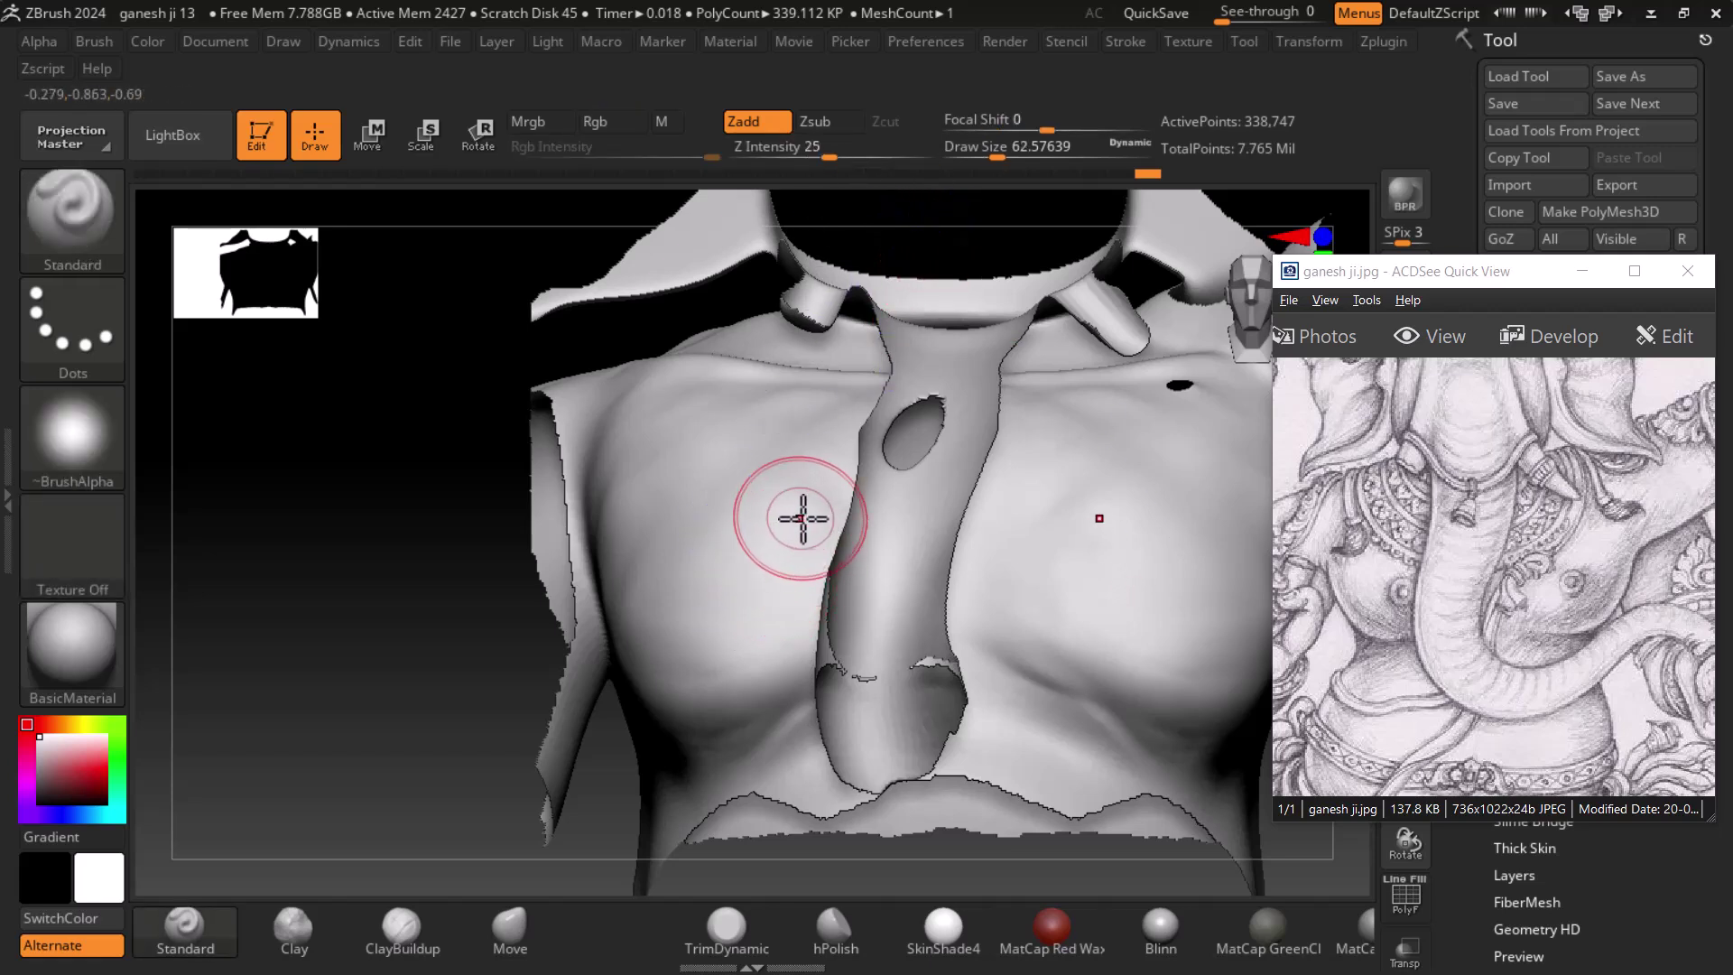
{"action": "left_click", "coordinate": [729, 922]}
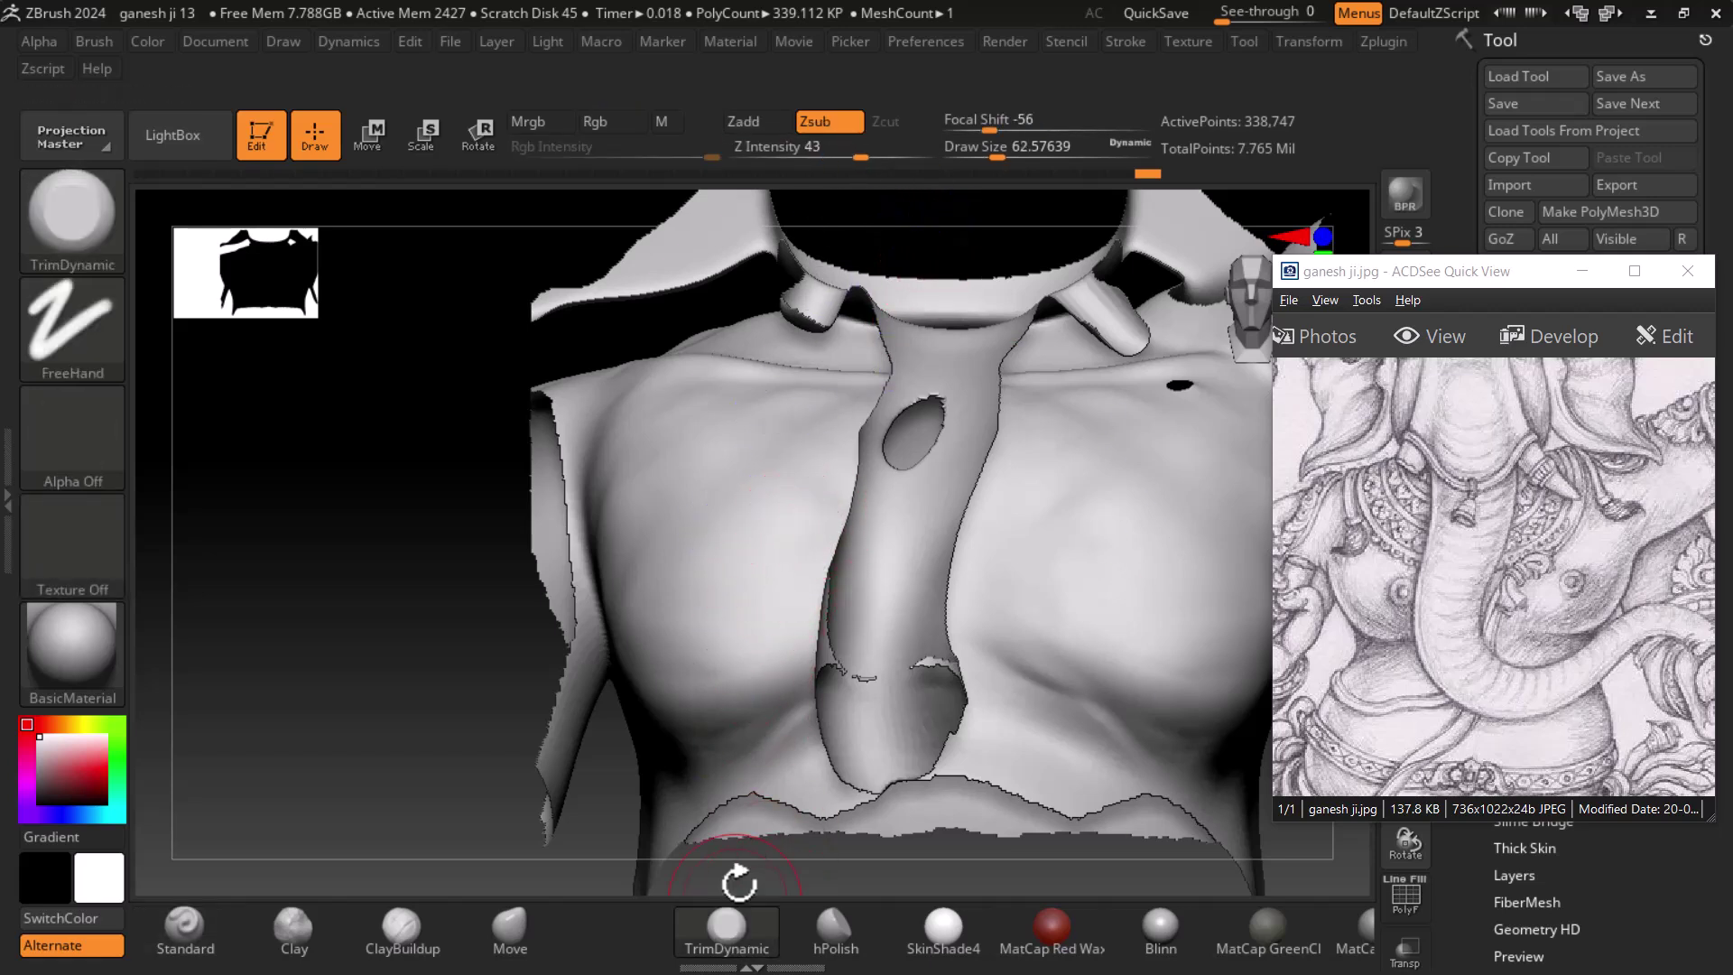
{"action": "left_click", "coordinate": [837, 926]}
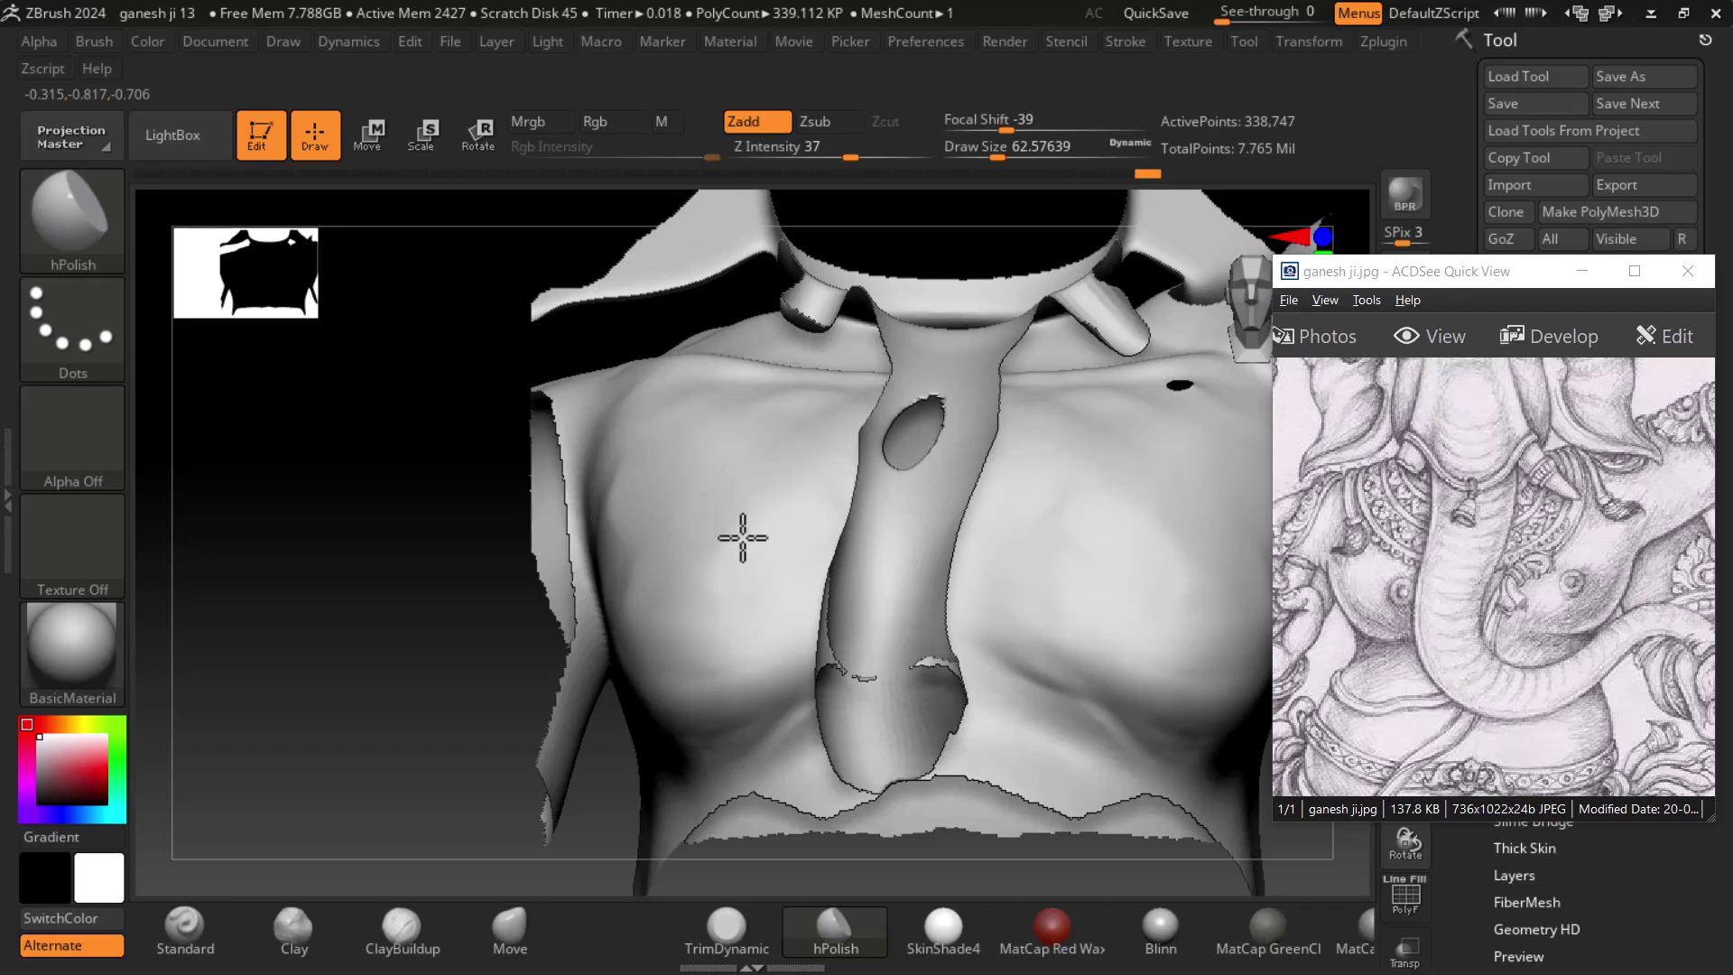
{"action": "left_click_drag", "start_coordinate": [718, 624], "coordinate": [726, 635]}
{"action": "mouse_move", "coordinate": [1148, 512]}
{"action": "left_mouse_down"}
{"action": "mouse_move", "coordinate": [1095, 480]}
{"action": "mouse_move", "coordinate": [1054, 537]}
{"action": "left_mouse_up"}
{"action": "key", "text": "f"}
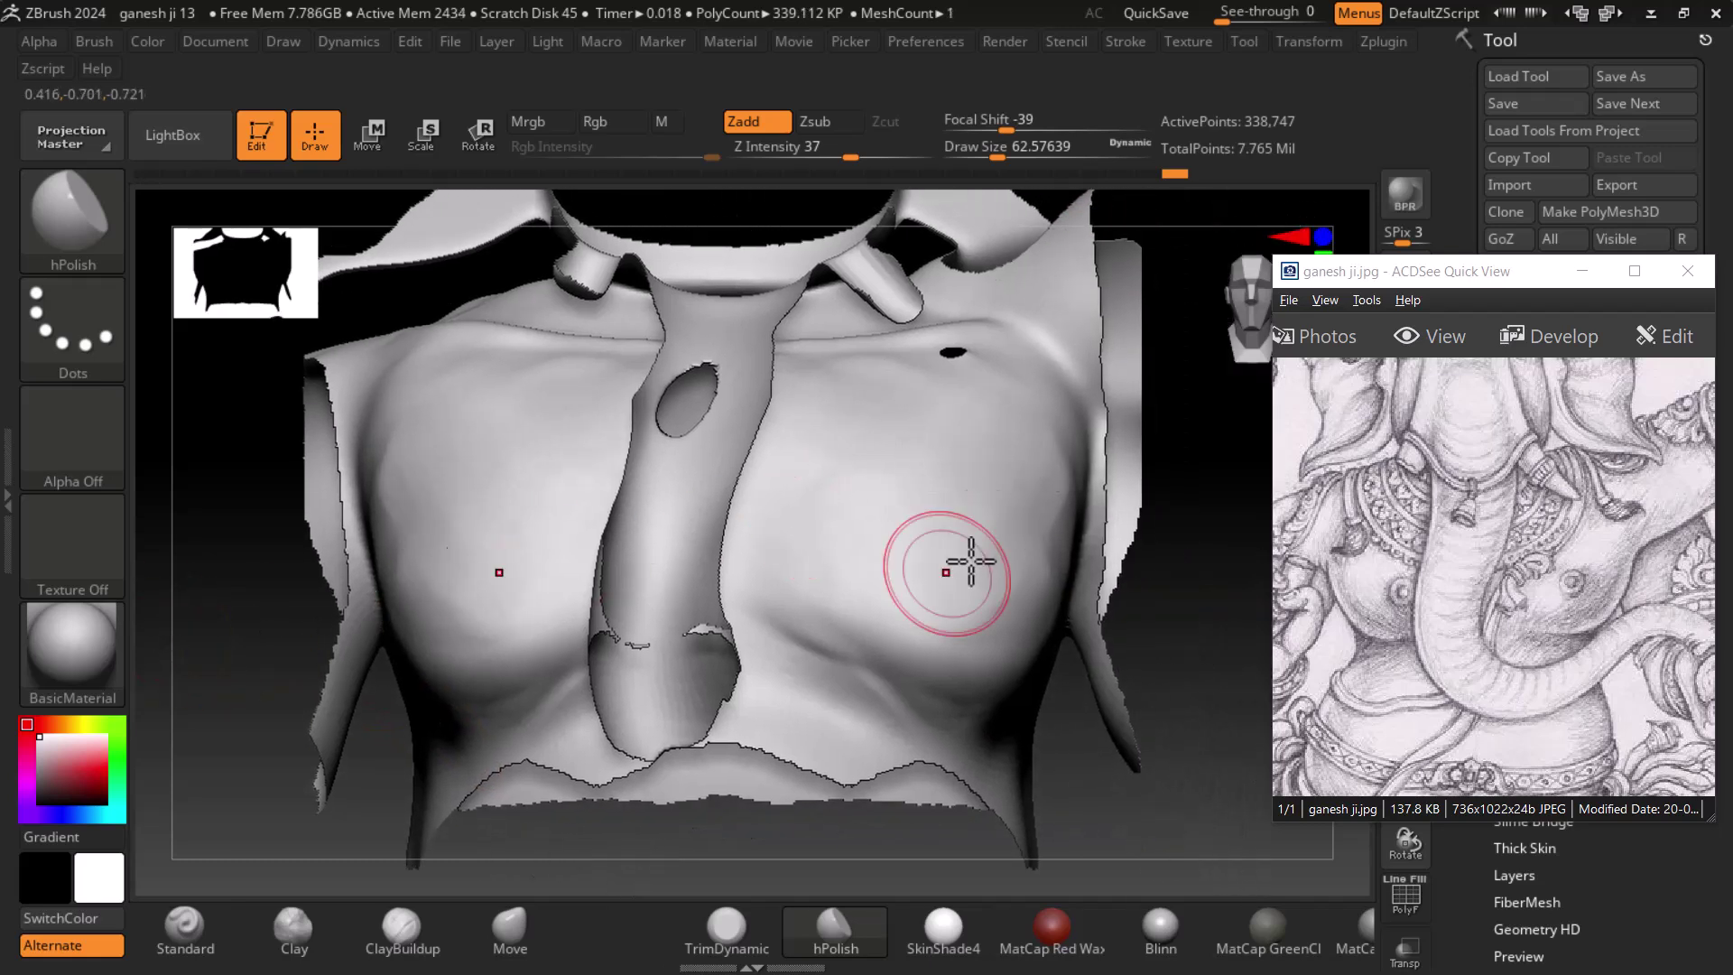
- Smooth the polished chest muscles from the front and along the outer side toward the armpit
{"action": "key", "text": "shift"}
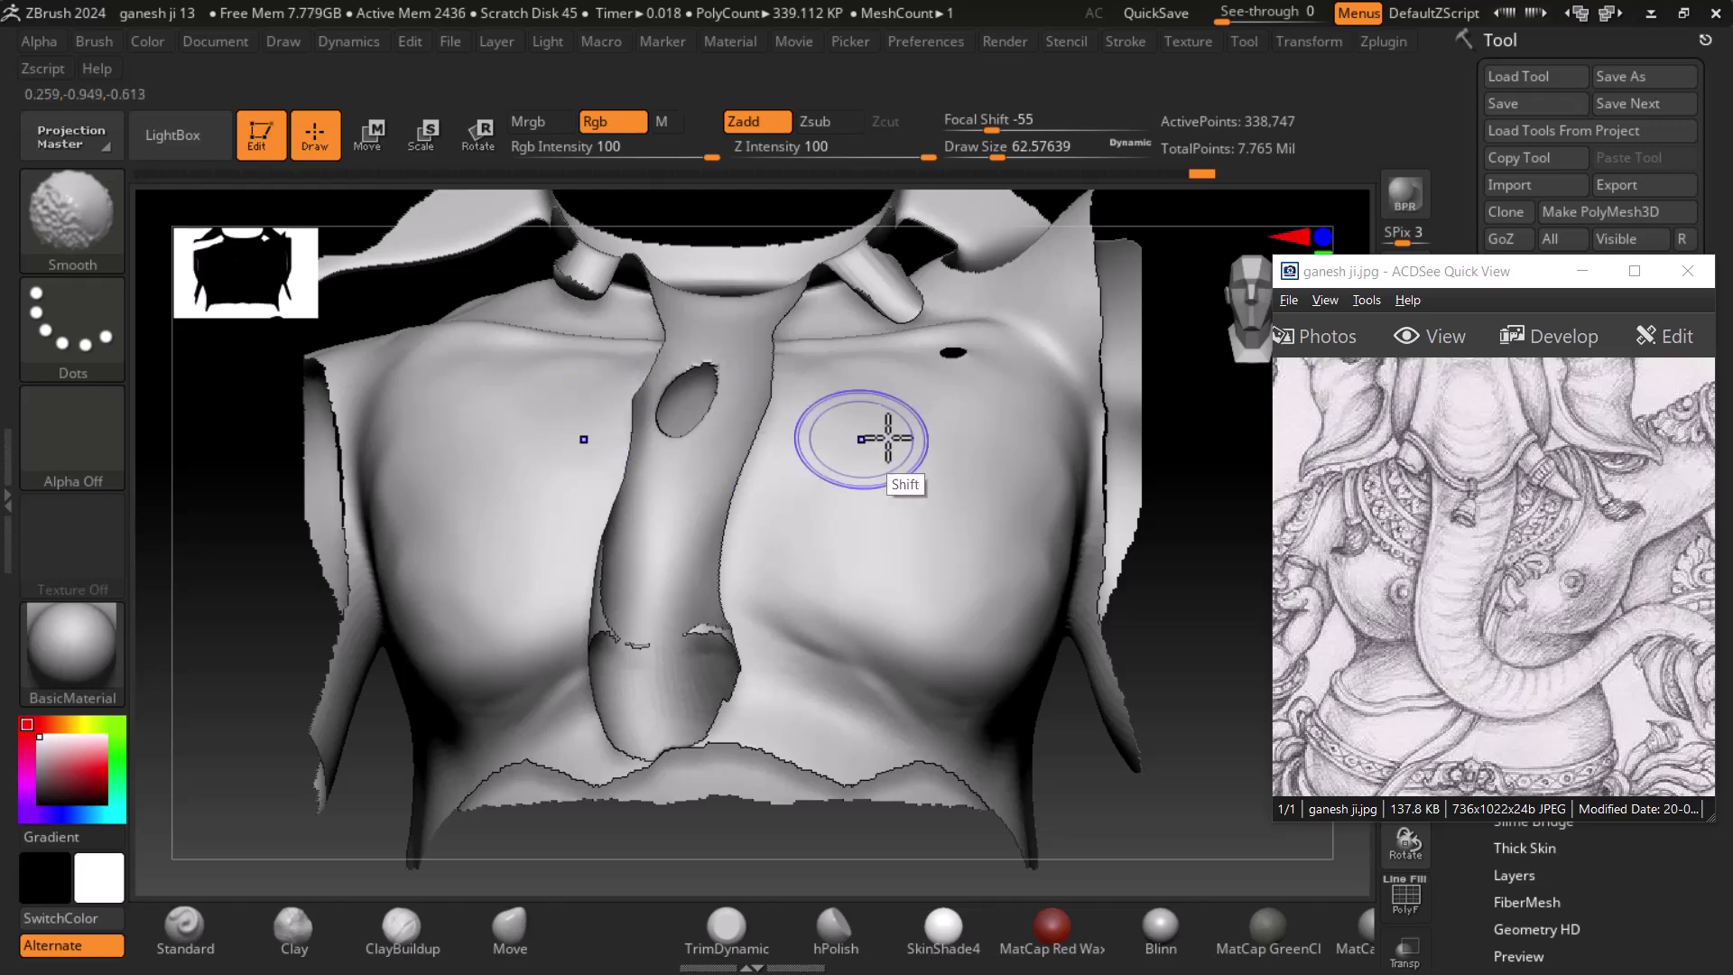
{"action": "mouse_move", "coordinate": [1208, 731]}
{"action": "left_mouse_down"}
{"action": "mouse_move", "coordinate": [1231, 680]}
{"action": "mouse_move", "coordinate": [1161, 658]}
{"action": "left_mouse_up"}
{"action": "key", "text": "shift"}
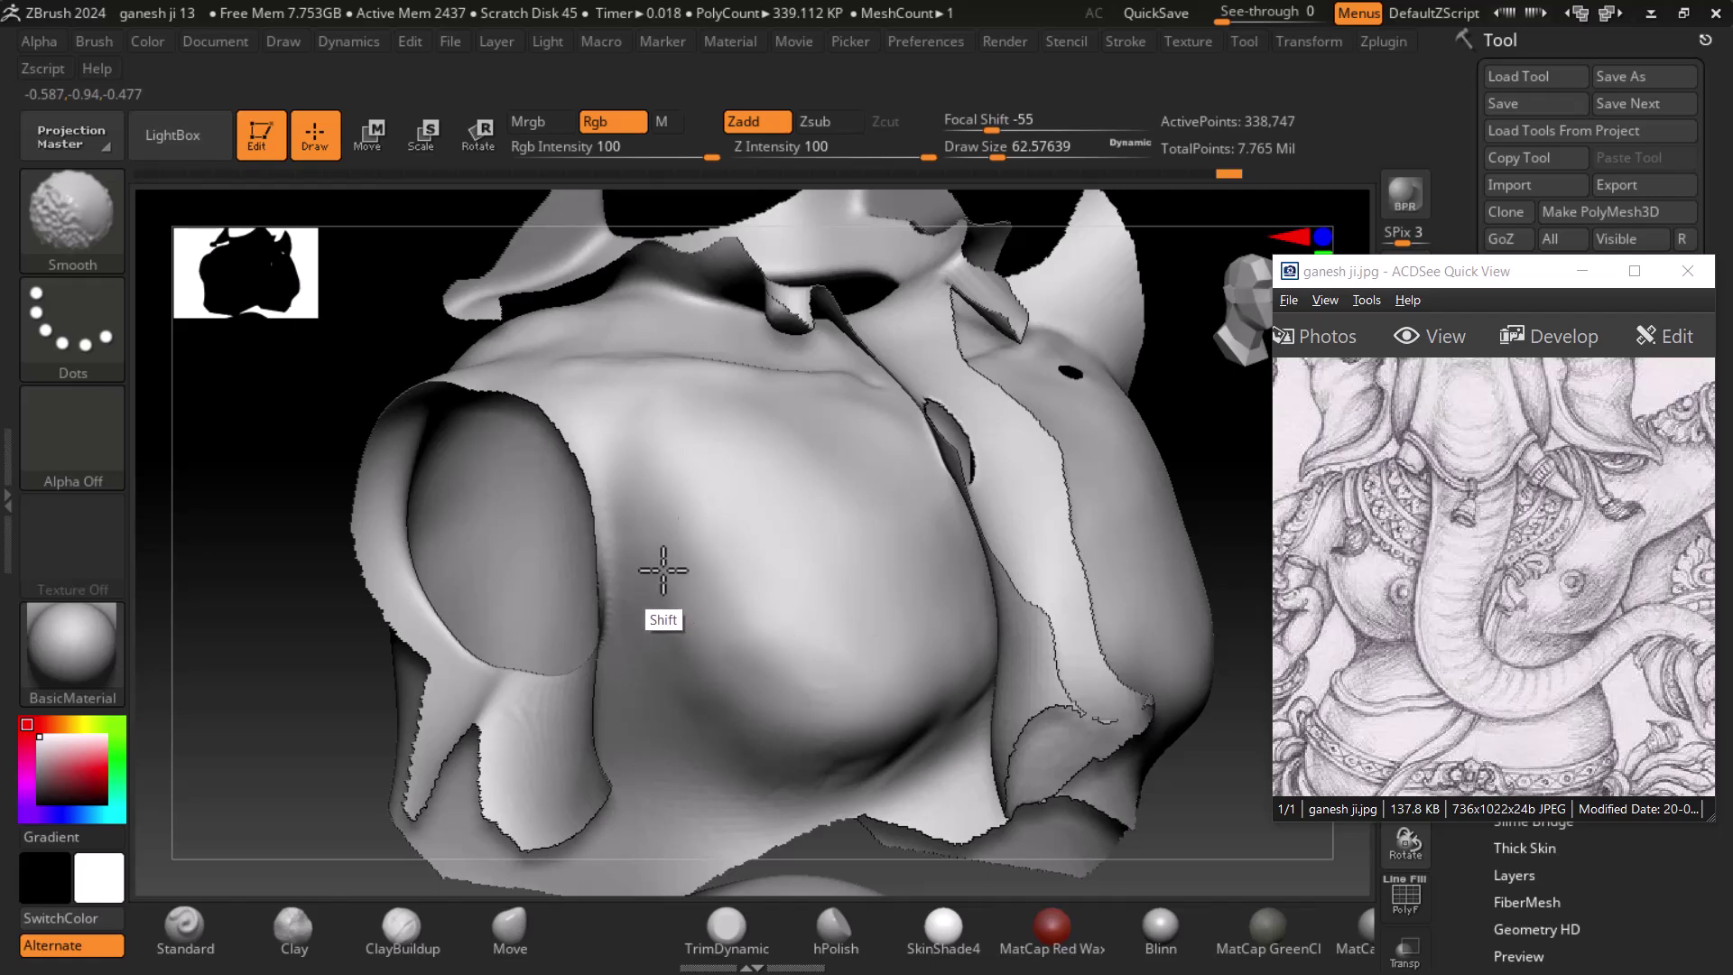
{"action": "key", "text": "shift"}
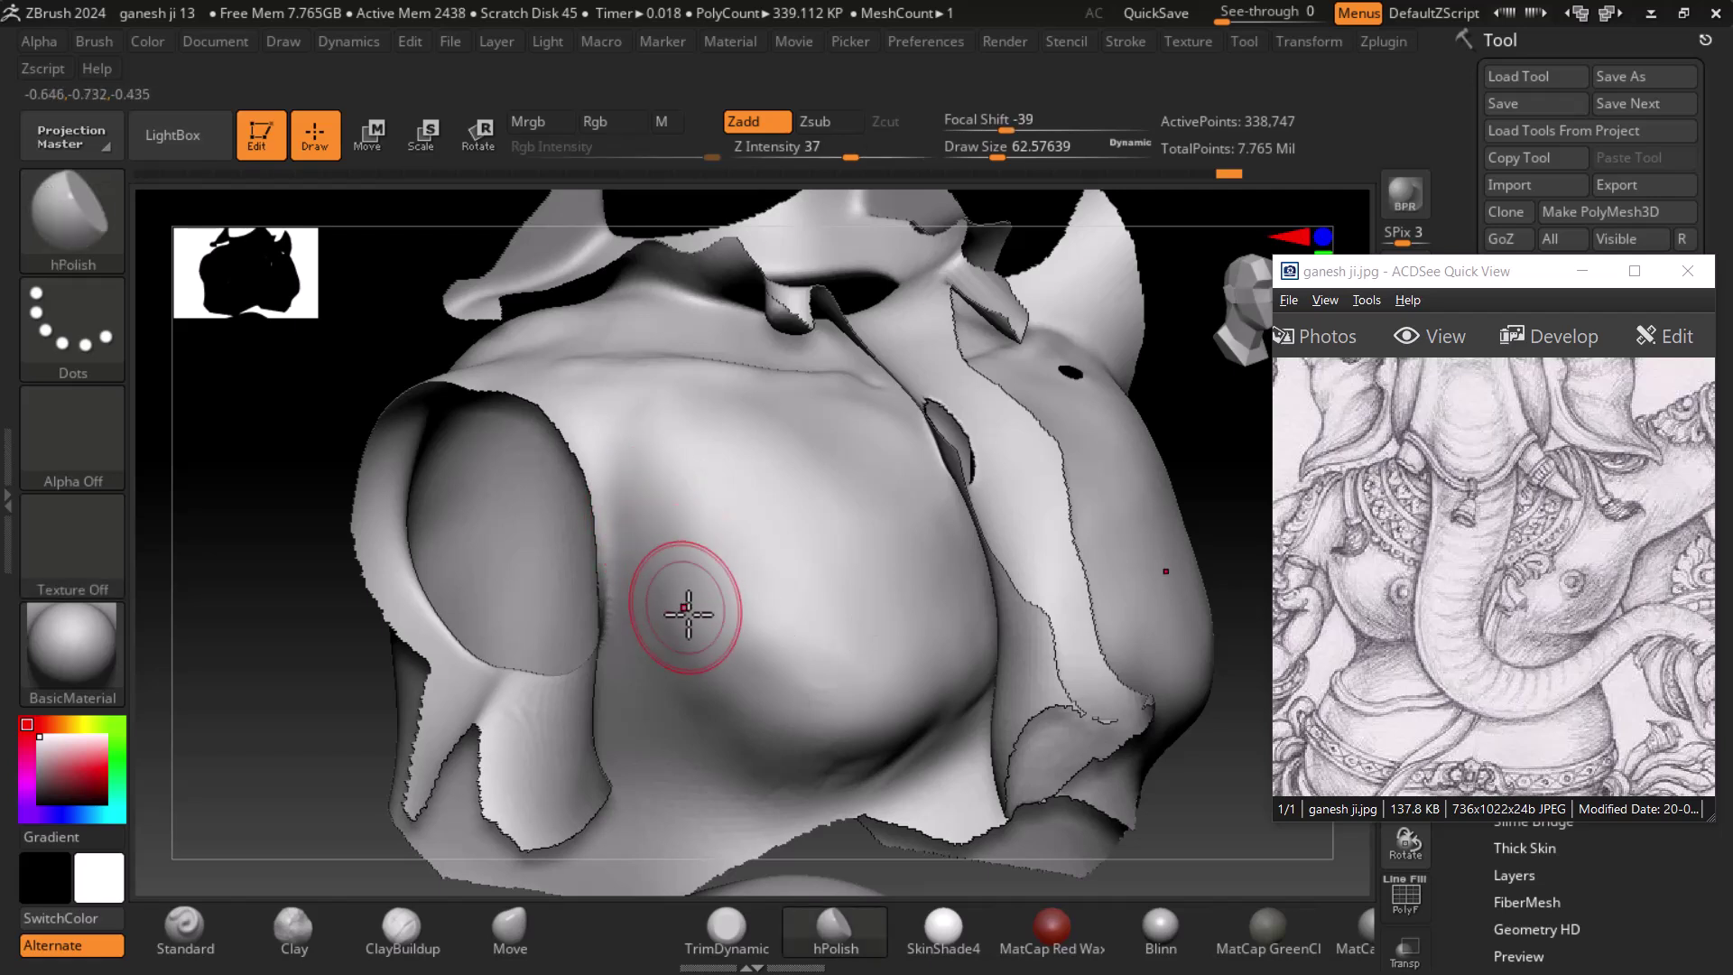
- Build up the lower outer side of the chest muscles with ClayBuildup at intensity 1 and smooth the strokes
{"action": "left_click", "coordinate": [403, 927]}
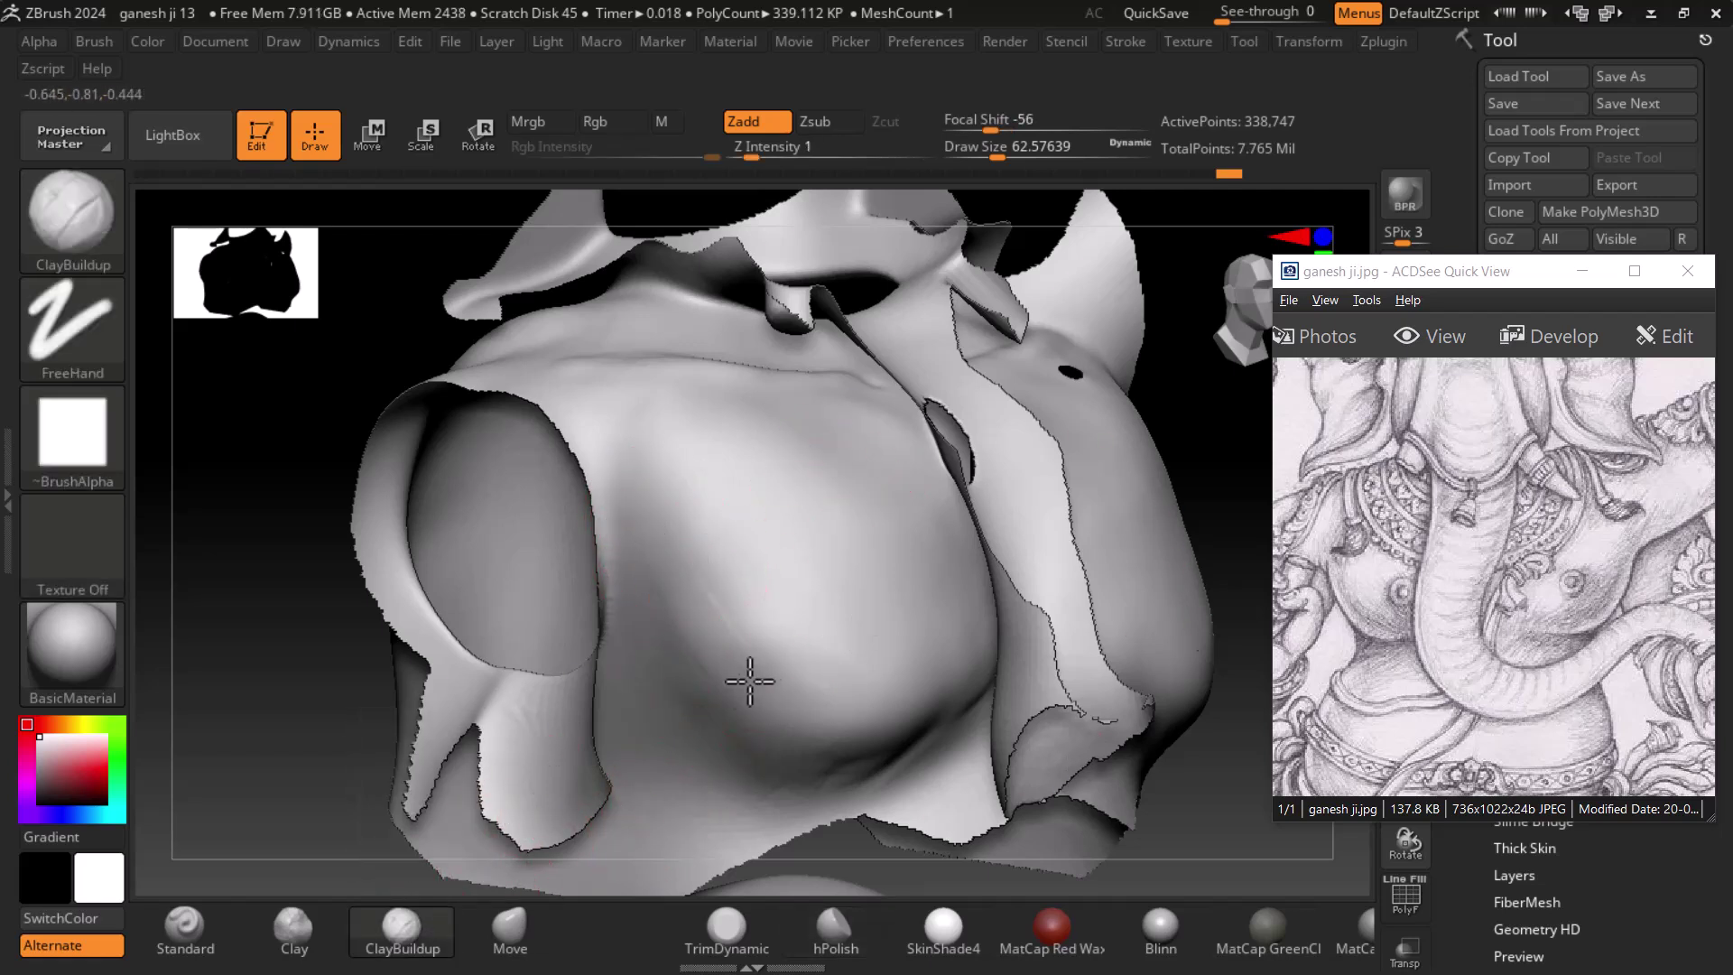
{"action": "left_click_drag", "start_coordinate": [1203, 800], "coordinate": [1086, 689]}
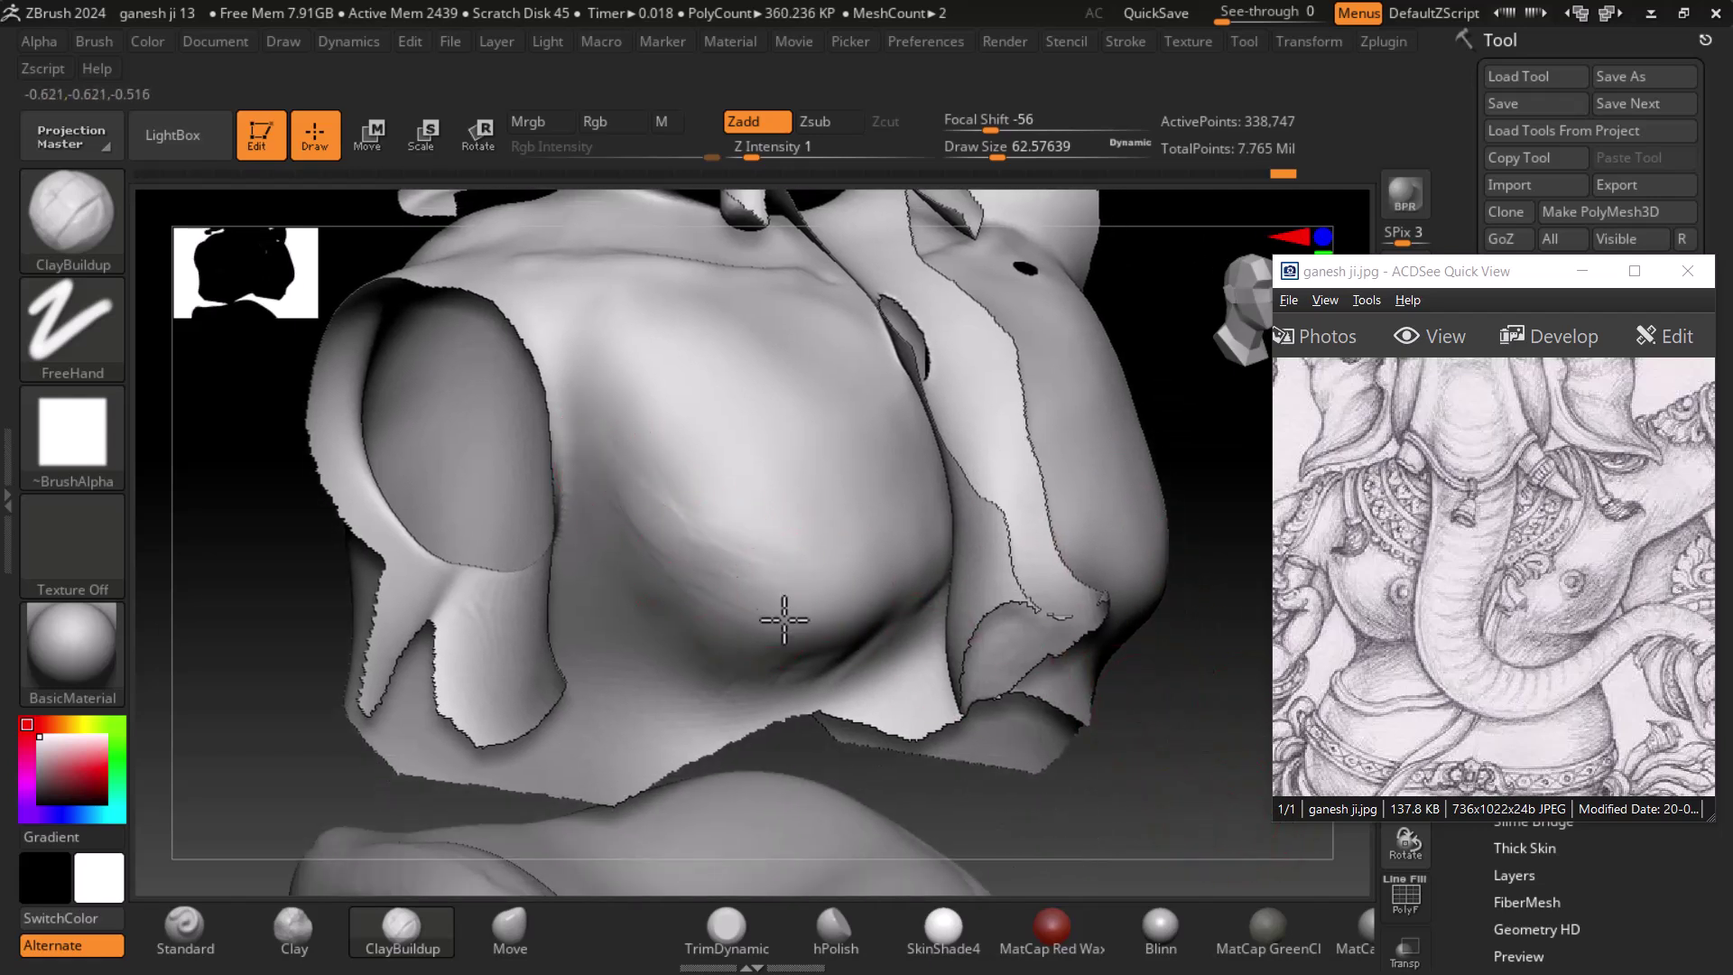
{"action": "key", "text": "ctrl+z"}
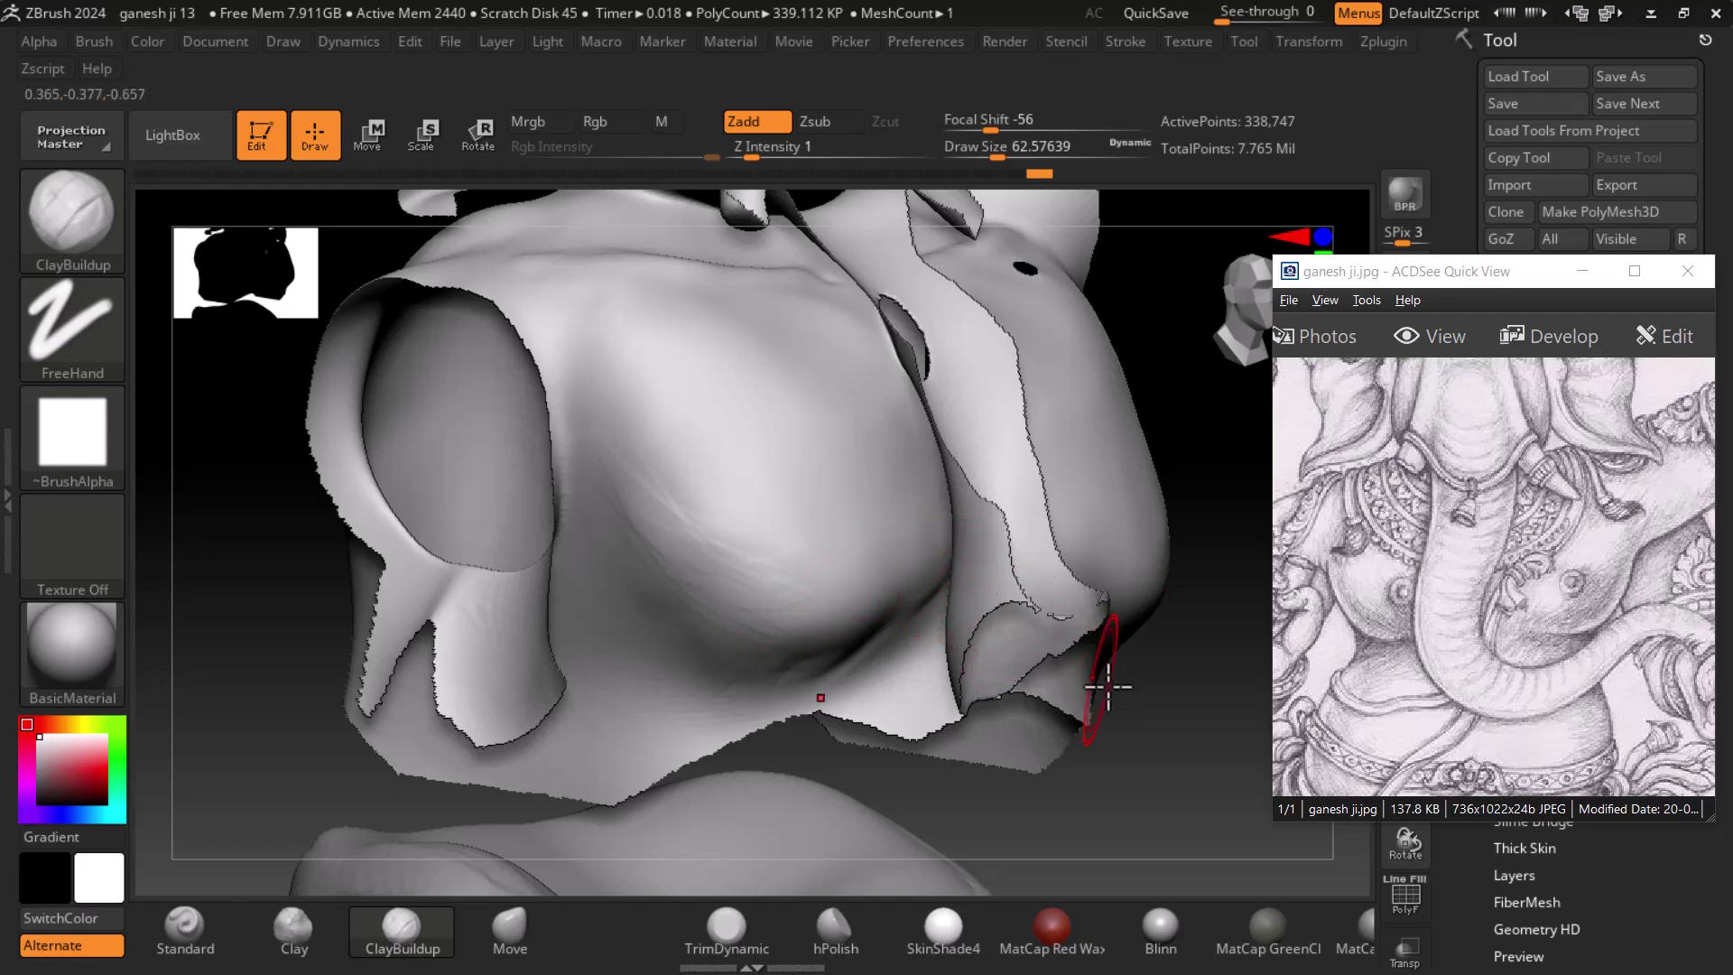
{"action": "key", "text": "ctrl+shift+z"}
{"action": "key", "text": "ctrl+shift+z"}
{"action": "key", "text": "shift"}
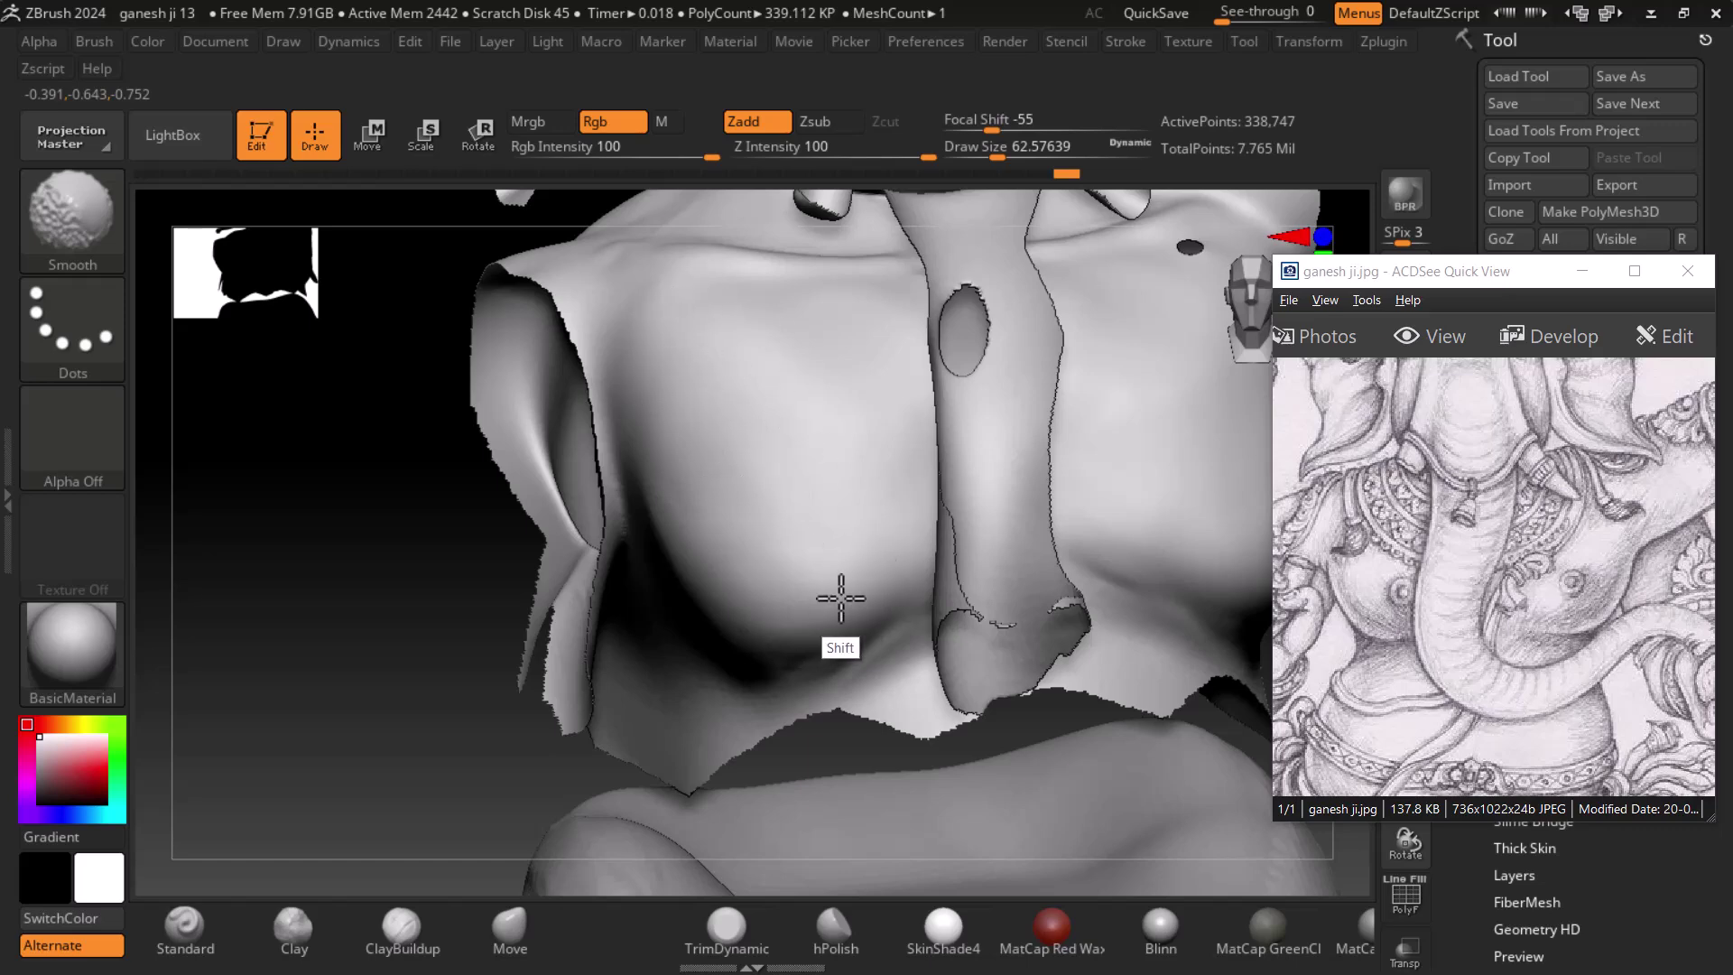
{"action": "left_click_drag", "start_coordinate": [360, 573], "coordinate": [418, 542], "text": "shift"}
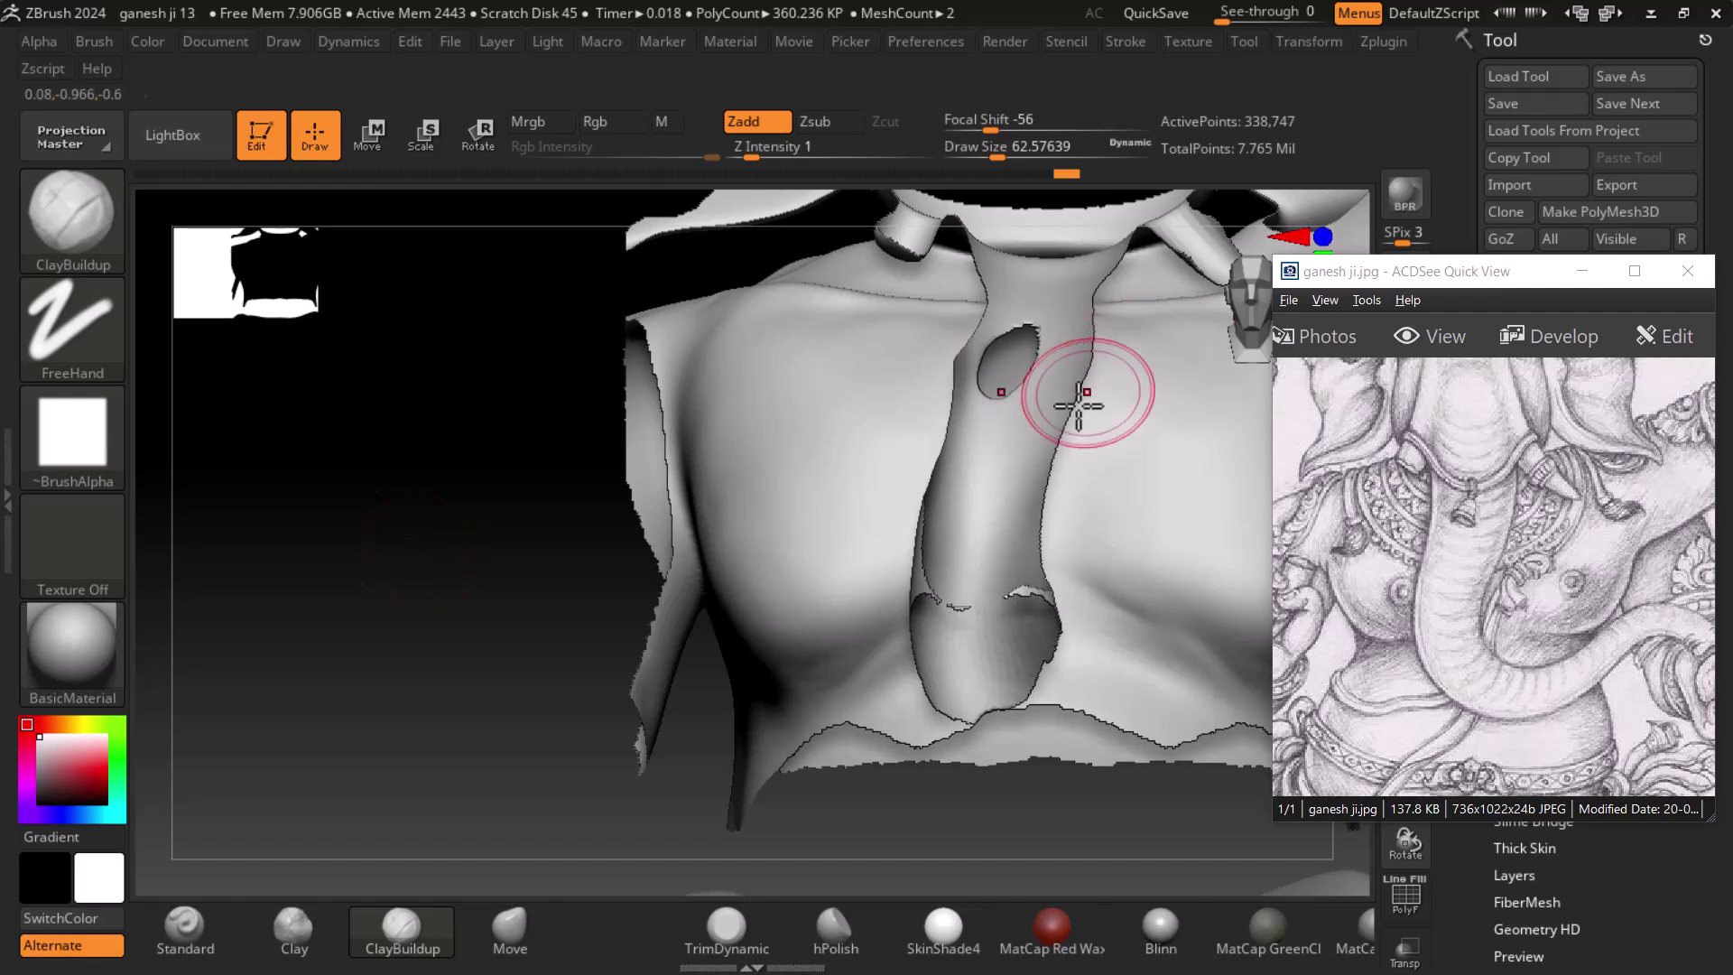
- Add ClayBuildup volume along the lower edge of the chest muscles and blend it smoothly into the ribcage
{"action": "mouse_move", "coordinate": [523, 650]}
{"action": "left_mouse_down", "text": "alt"}
{"action": "mouse_move", "coordinate": [420, 581]}
{"action": "mouse_move", "coordinate": [503, 619]}
{"action": "mouse_move", "coordinate": [433, 689]}
{"action": "mouse_move", "coordinate": [425, 677]}
{"action": "left_mouse_up", "text": "alt"}
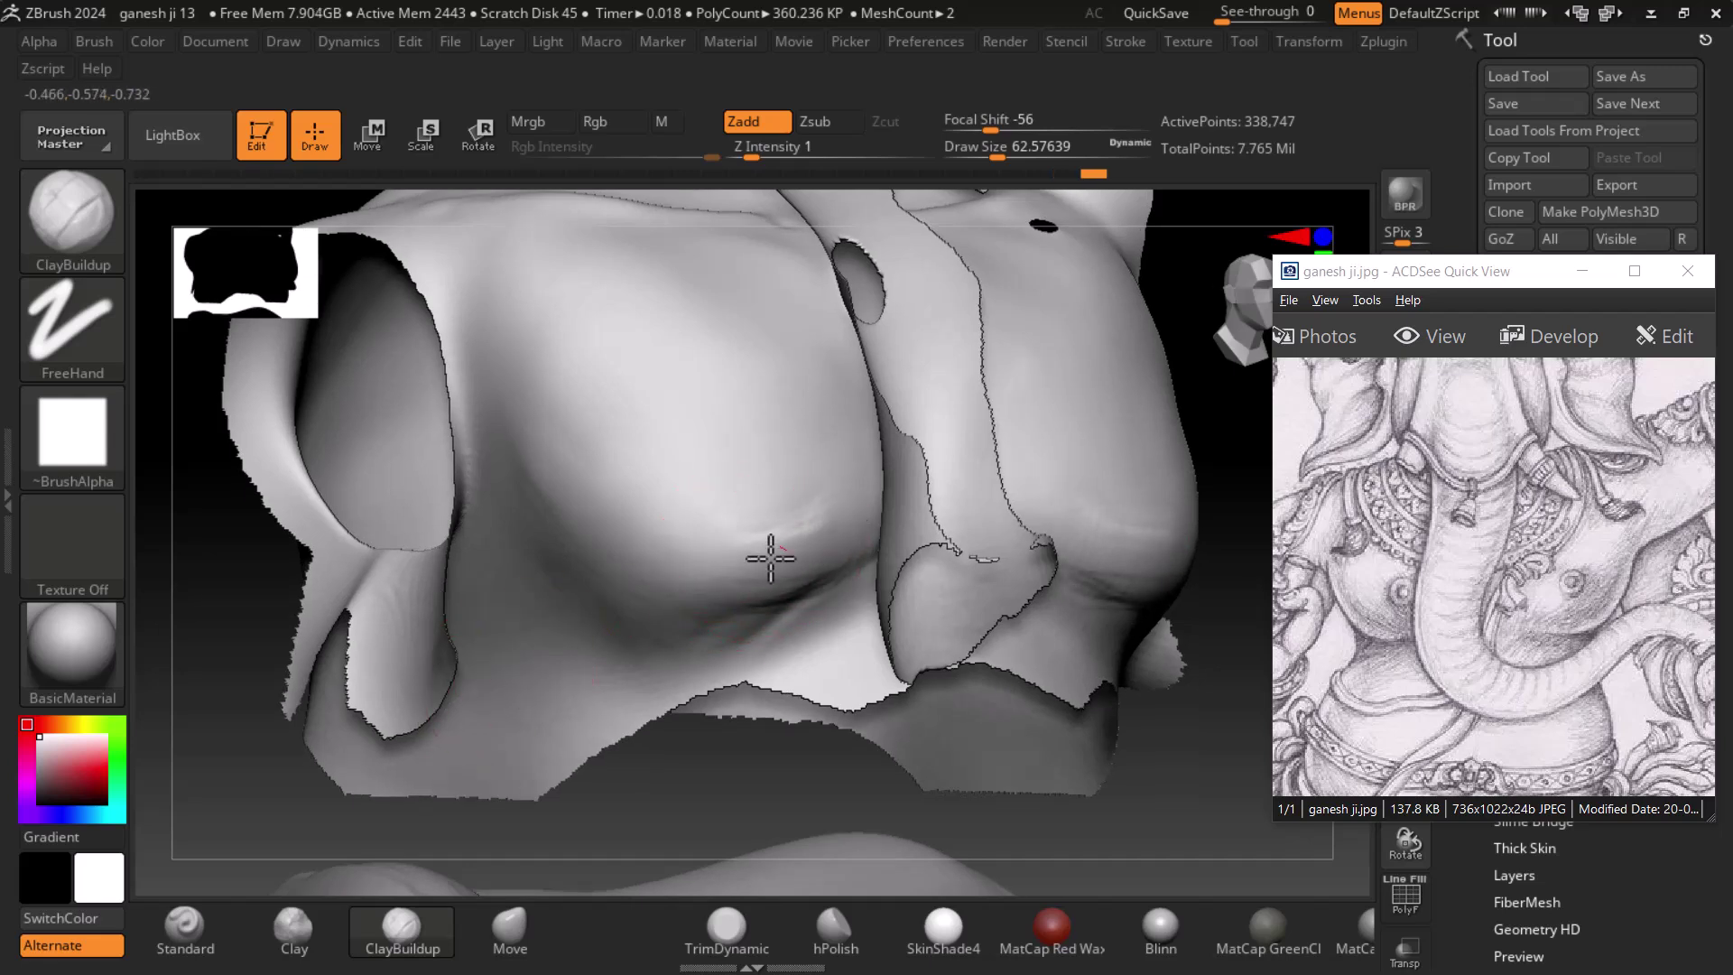
{"action": "key", "text": "shift"}
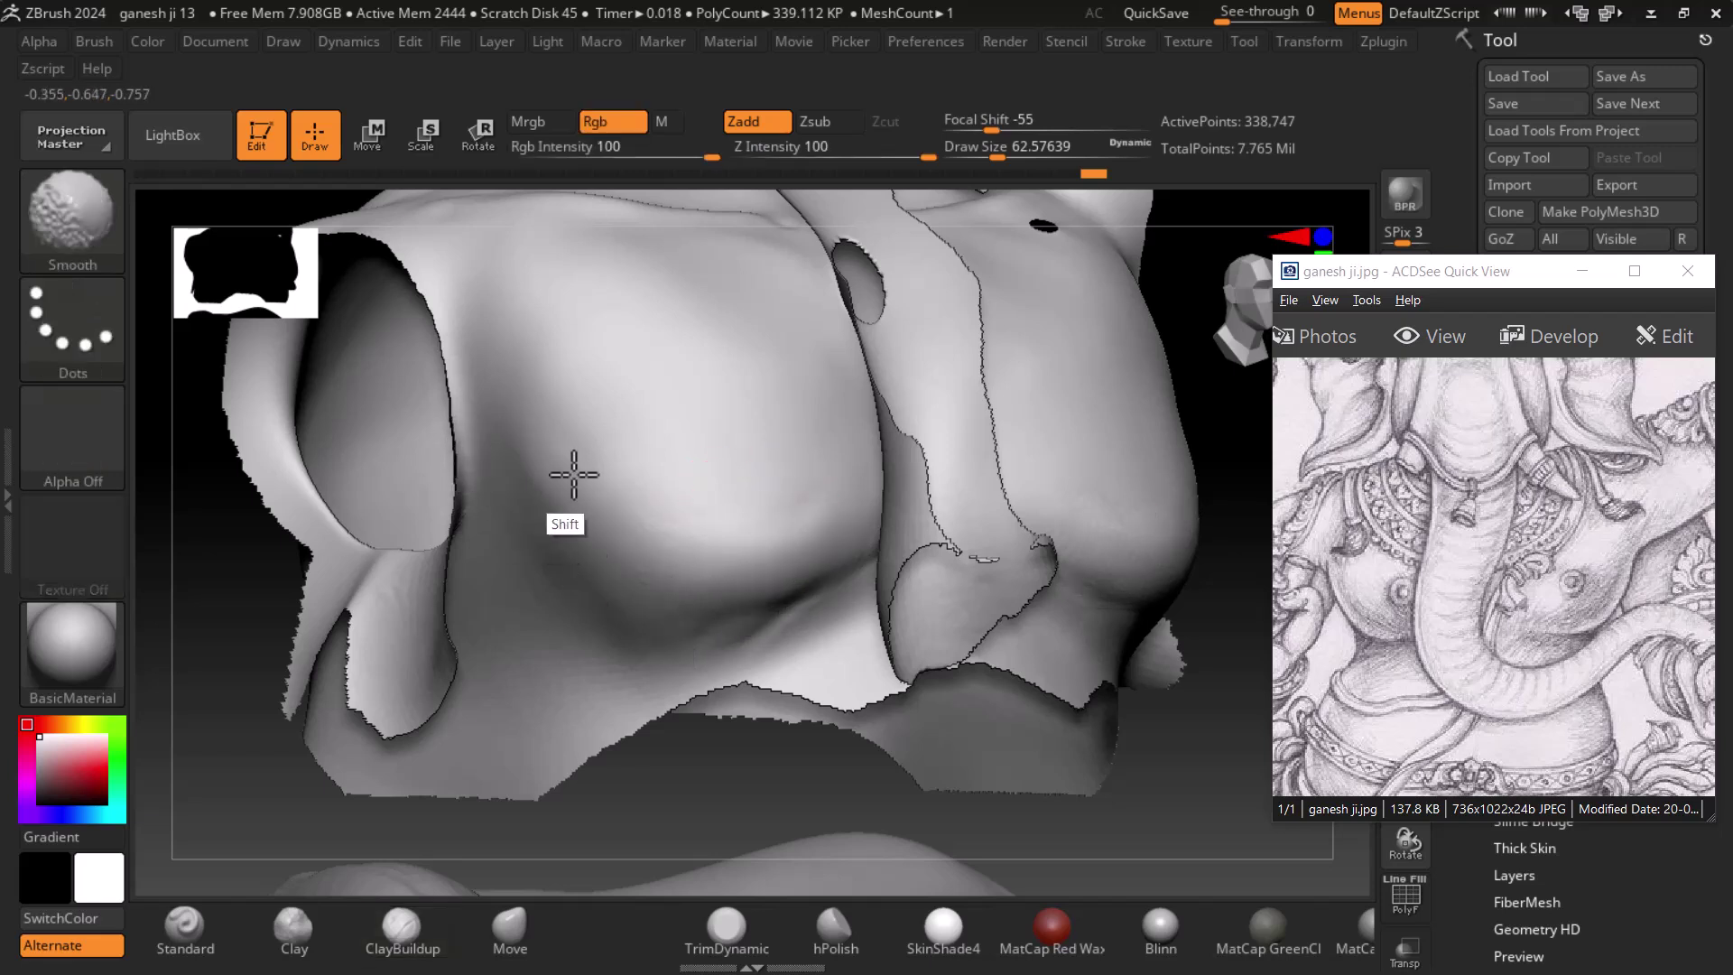
{"action": "mouse_move", "coordinate": [1287, 795]}
{"action": "left_mouse_down"}
{"action": "mouse_move", "coordinate": [1206, 747]}
{"action": "mouse_move", "coordinate": [1178, 697]}
{"action": "left_mouse_up"}
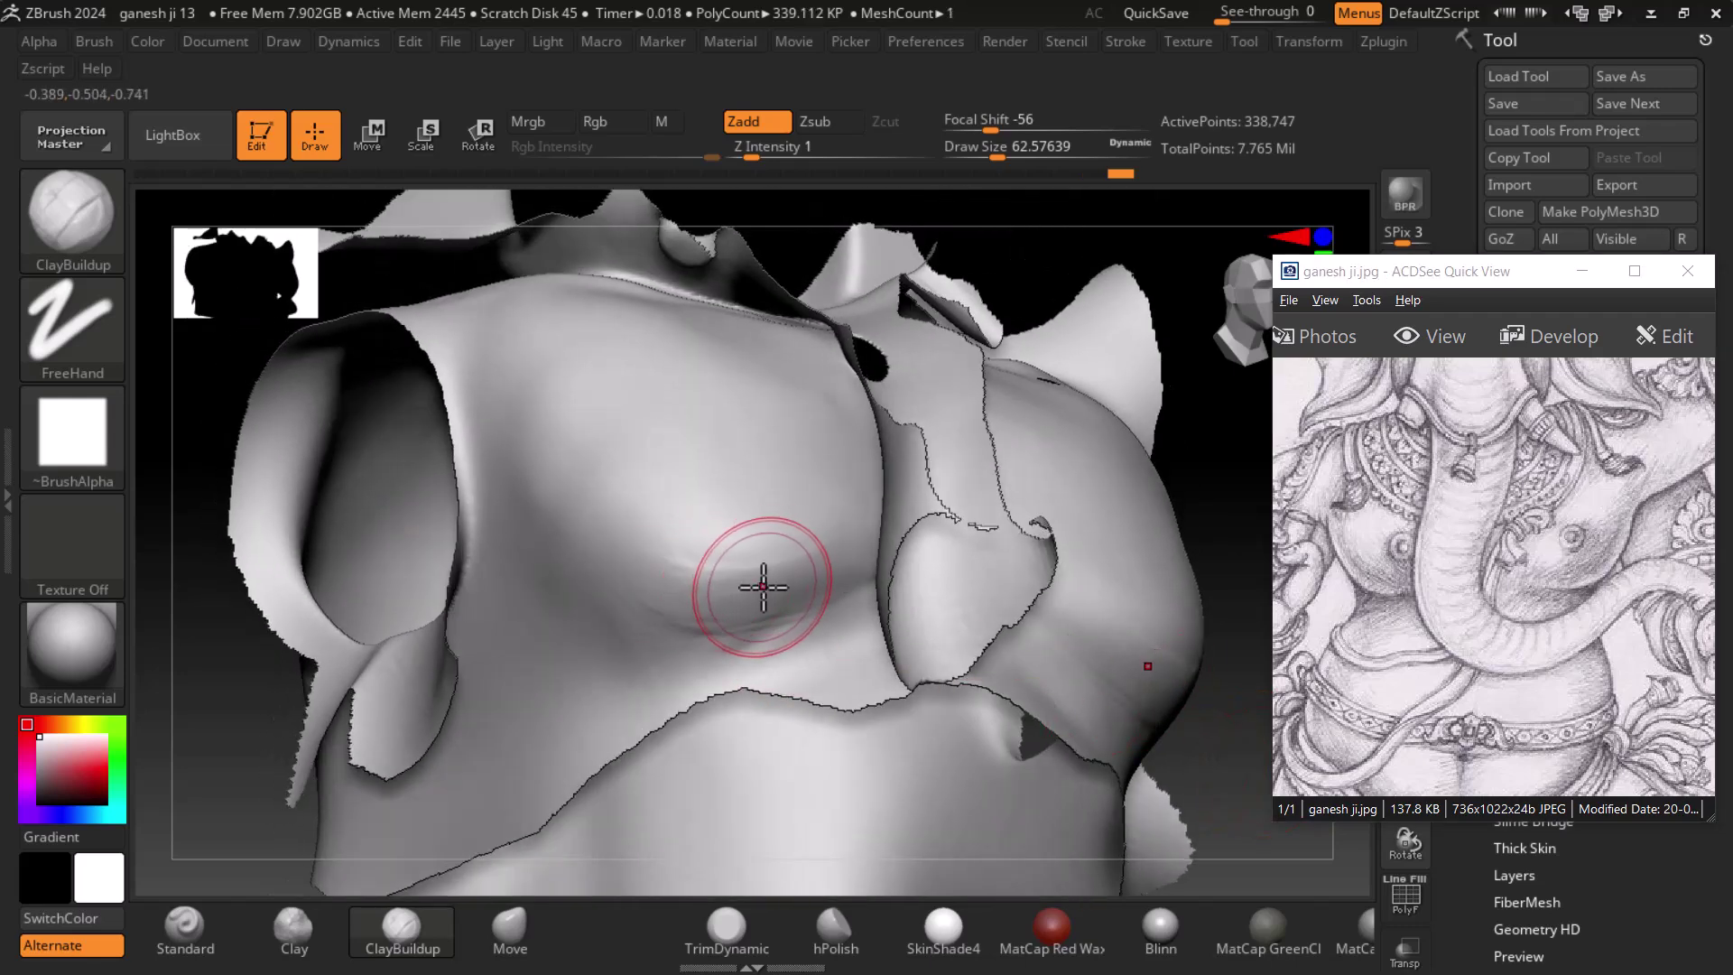
{"action": "key", "text": "shift"}
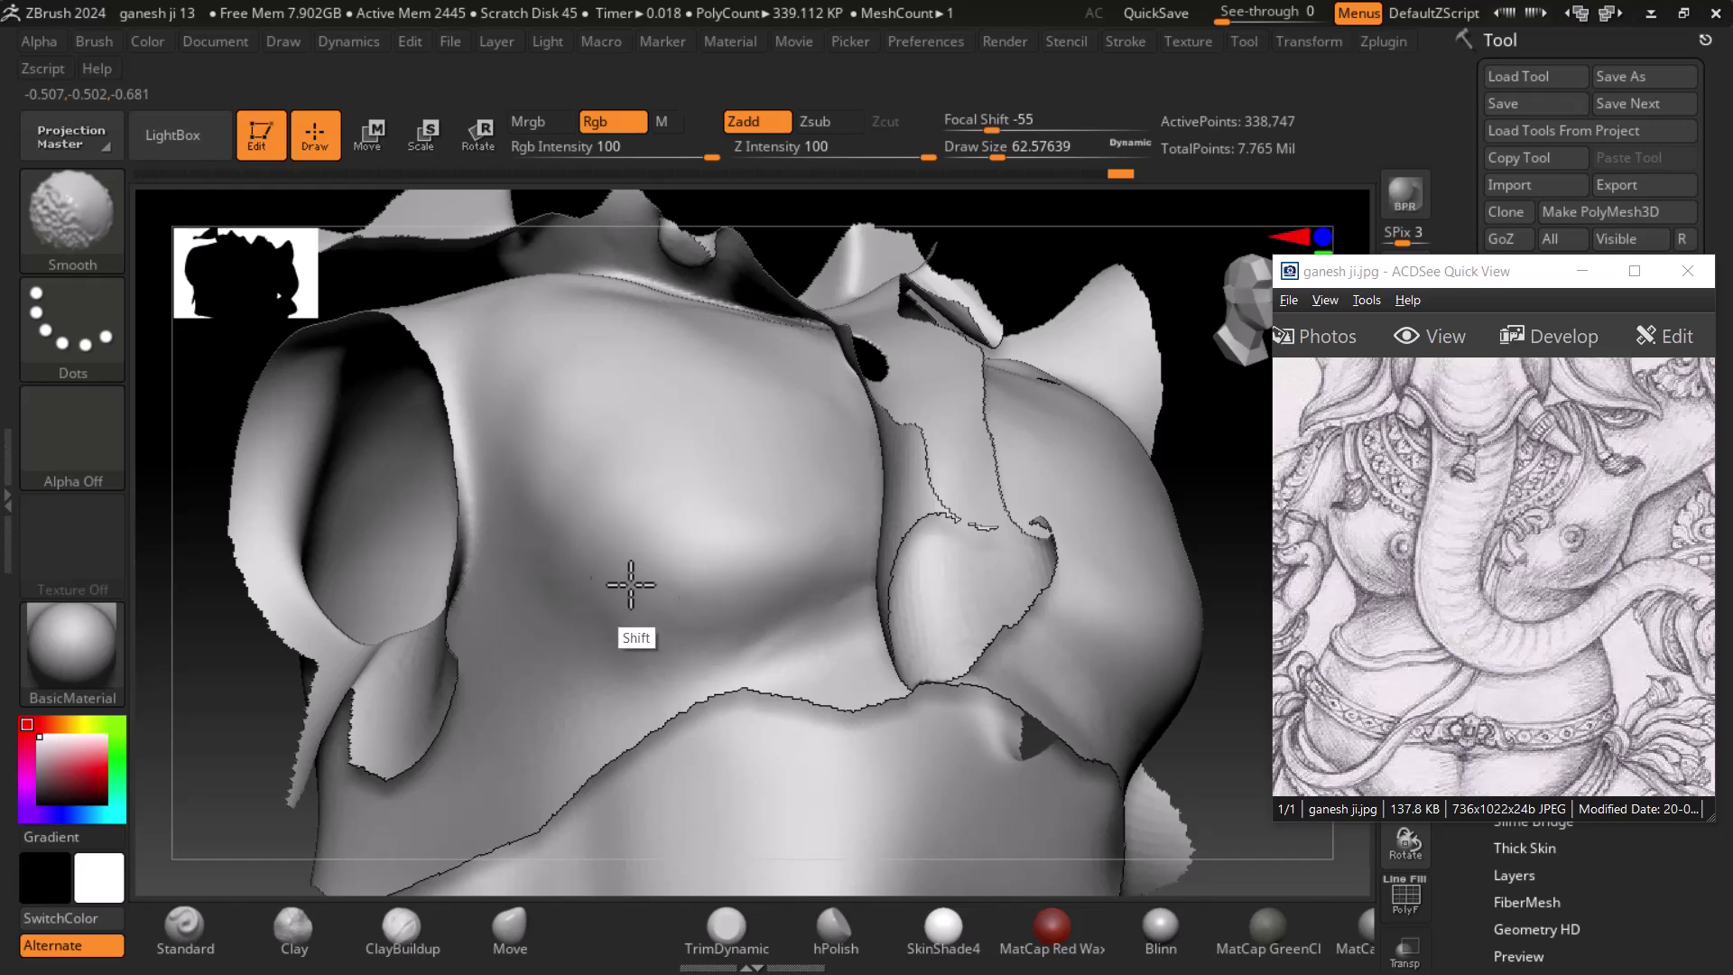
{"action": "left_click_drag", "start_coordinate": [1230, 599], "coordinate": [1214, 632], "text": "shift"}
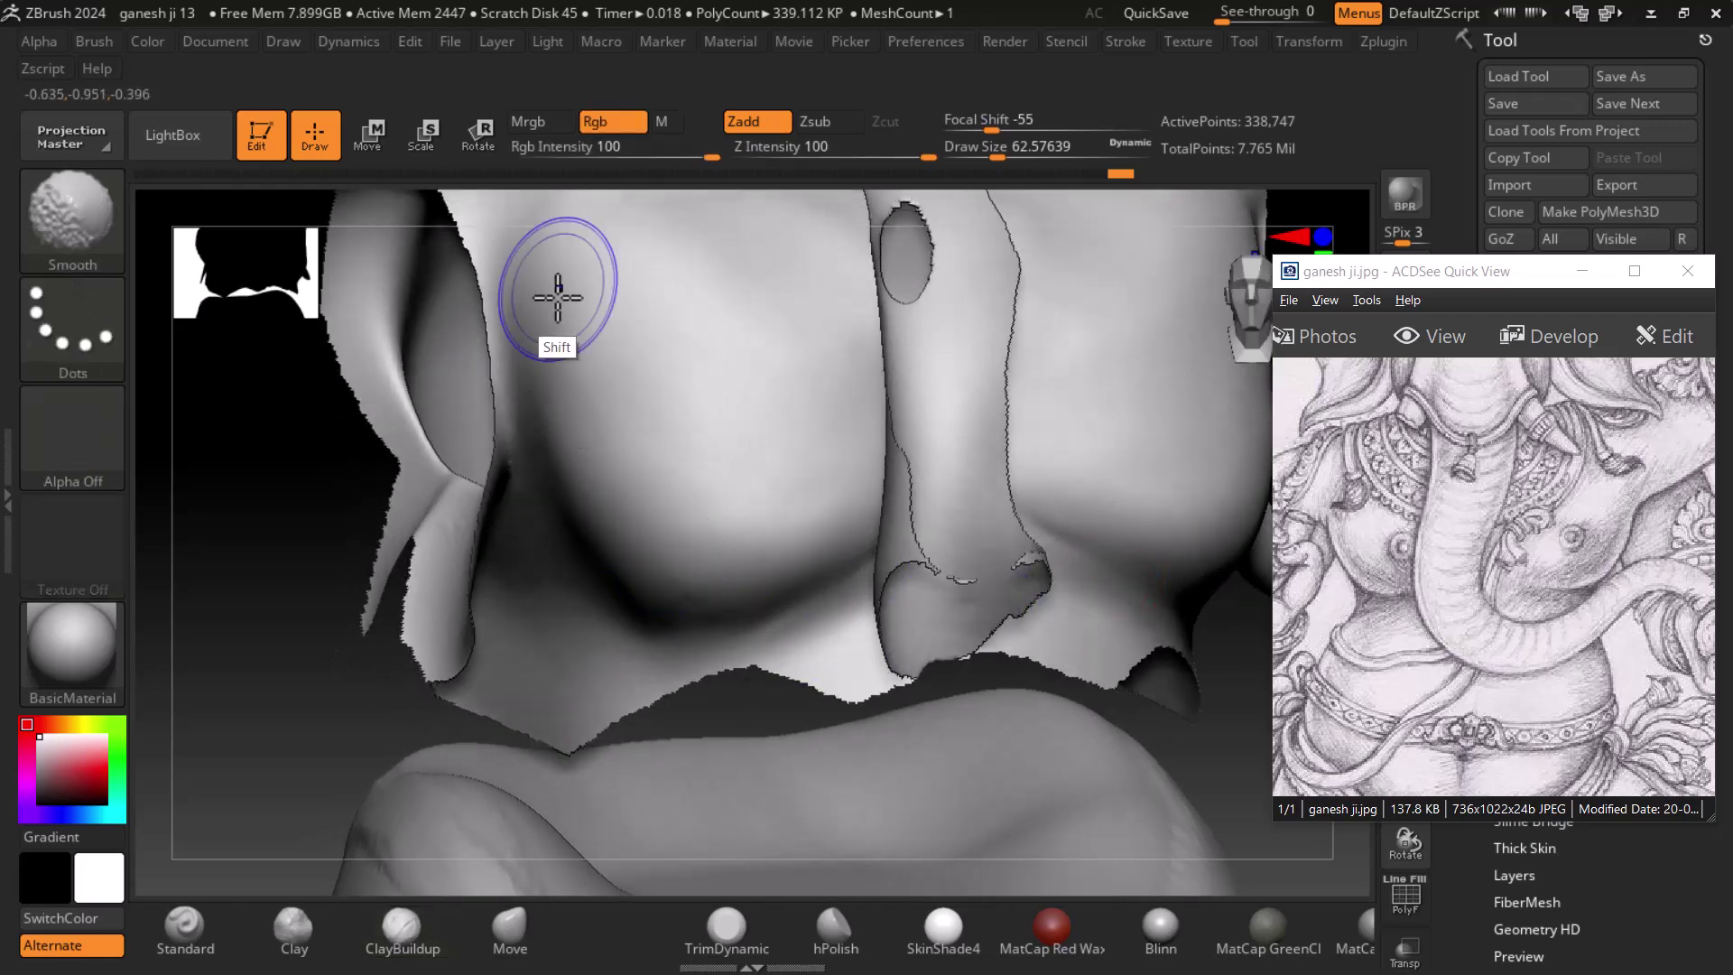
{"action": "left_click_drag", "start_coordinate": [391, 692], "coordinate": [271, 700], "text": "shift"}
{"action": "mouse_move", "coordinate": [418, 587]}
{"action": "left_mouse_down"}
{"action": "mouse_move", "coordinate": [322, 747]}
{"action": "mouse_move", "coordinate": [343, 723]}
{"action": "left_mouse_up"}
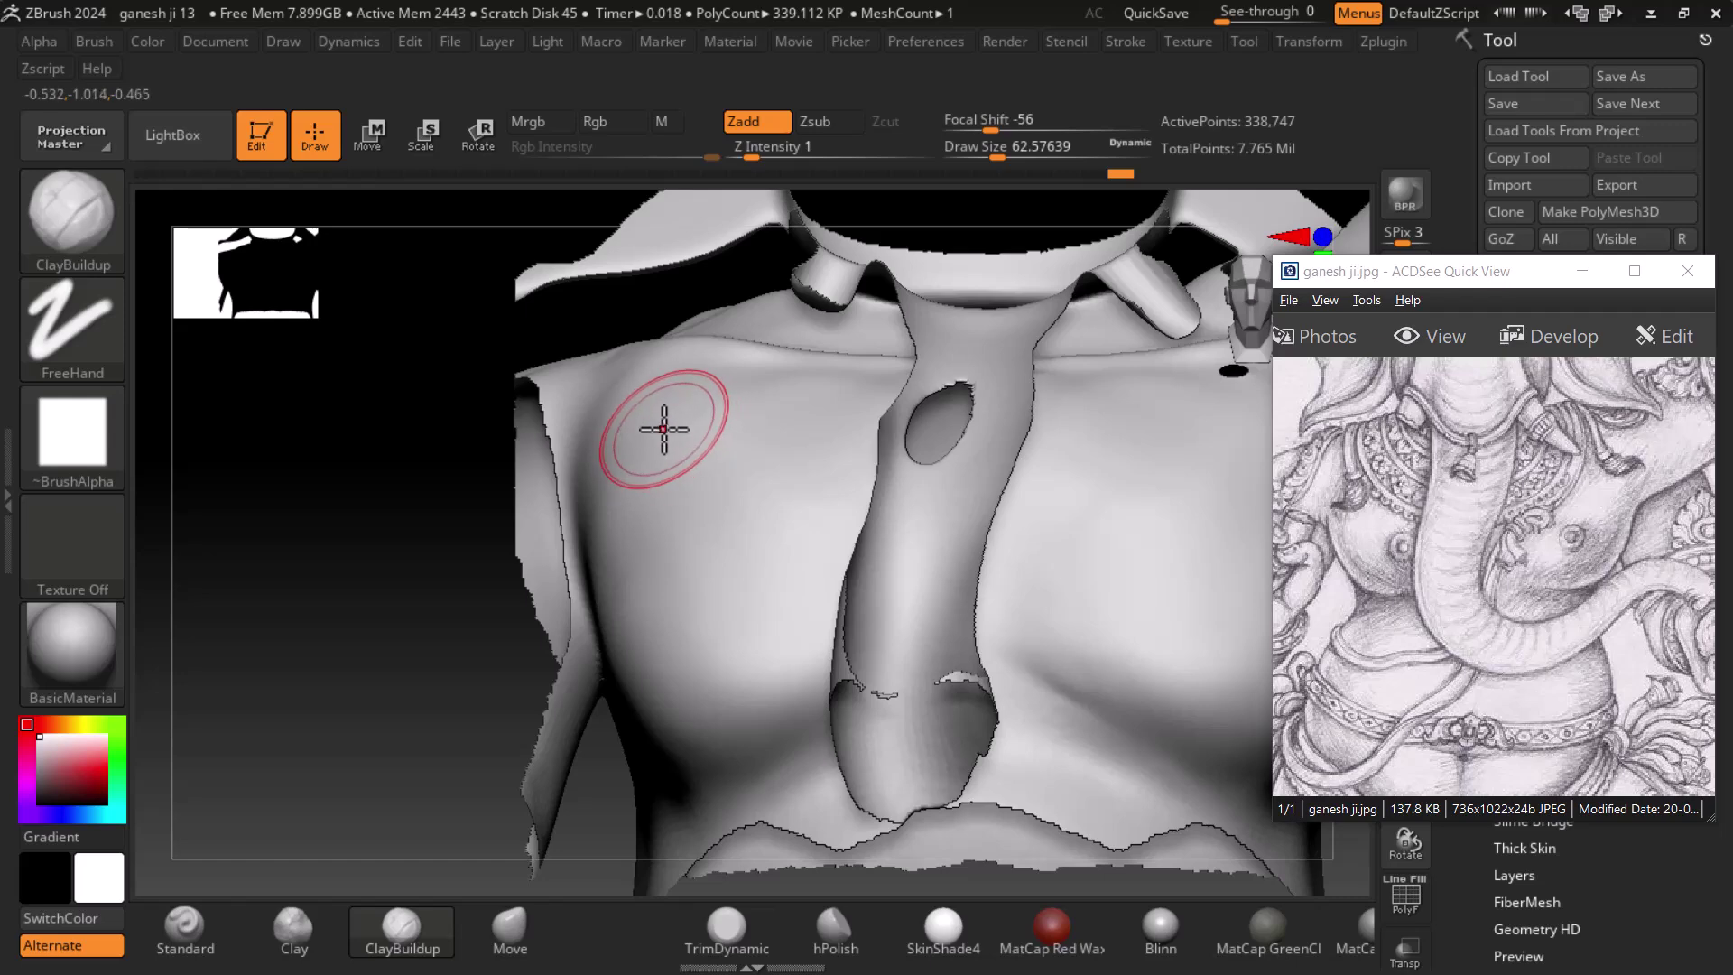
- Frame the isolated torso from the front and unhide the rest of the statue
{"action": "key", "text": "alt+Tab"}
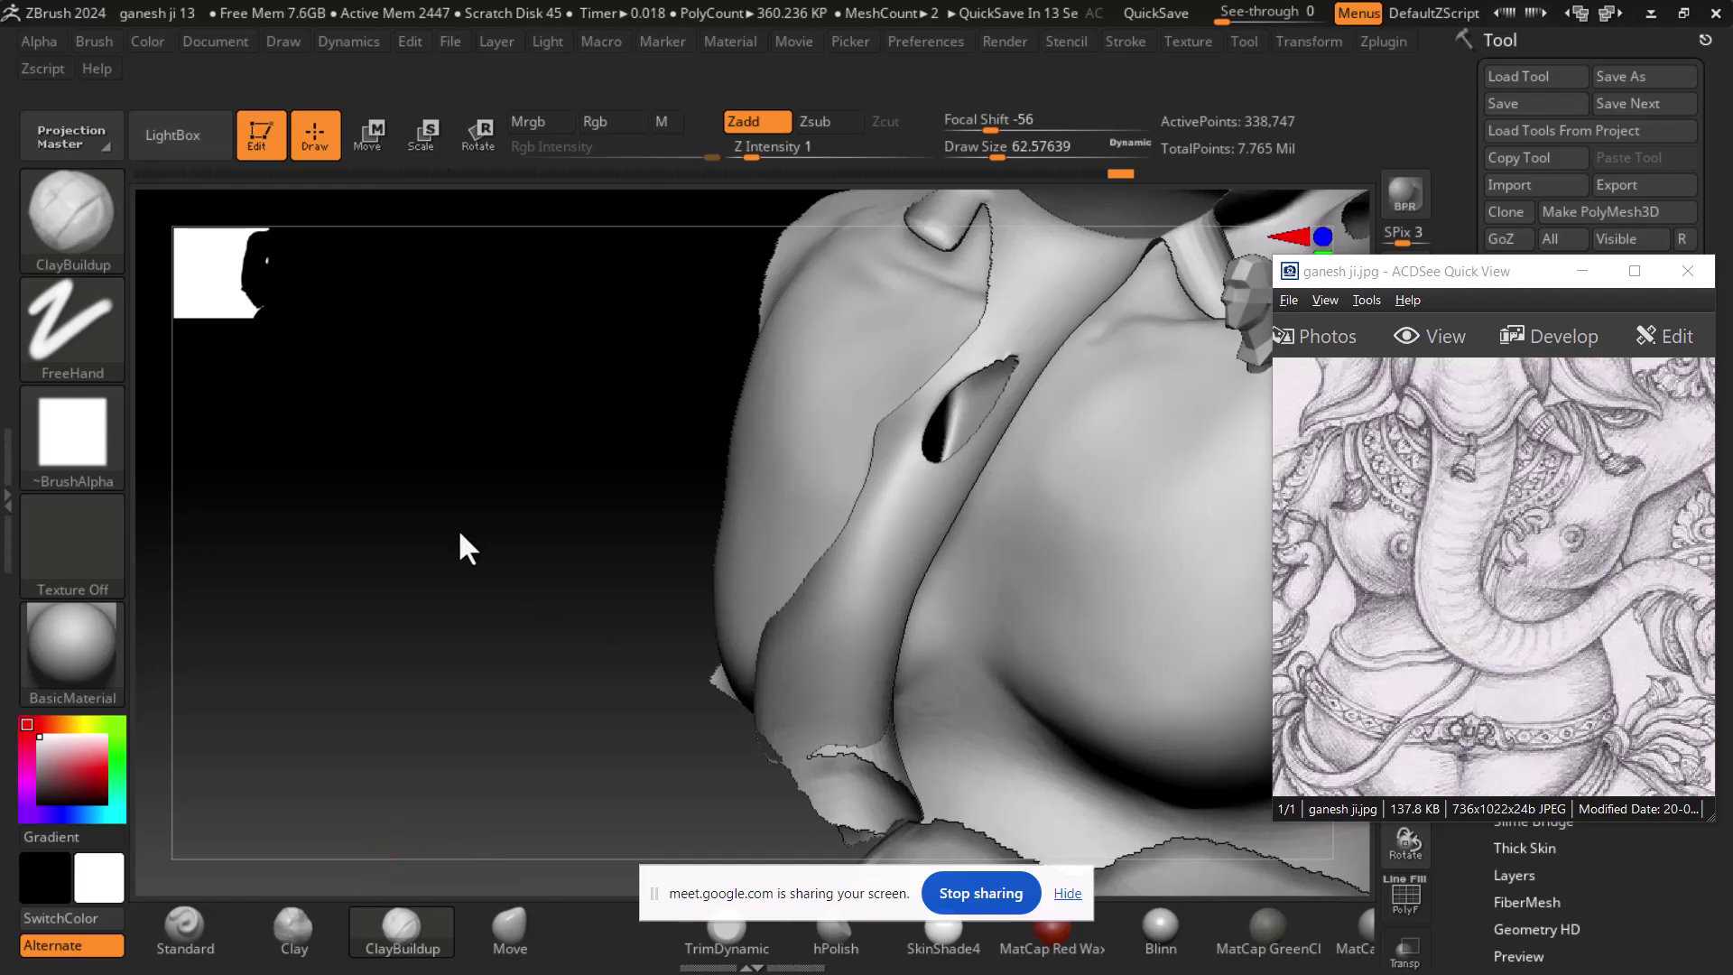
{"action": "left_click_drag", "start_coordinate": [460, 535], "coordinate": [499, 545], "text": "shift"}
{"action": "key", "text": "f"}
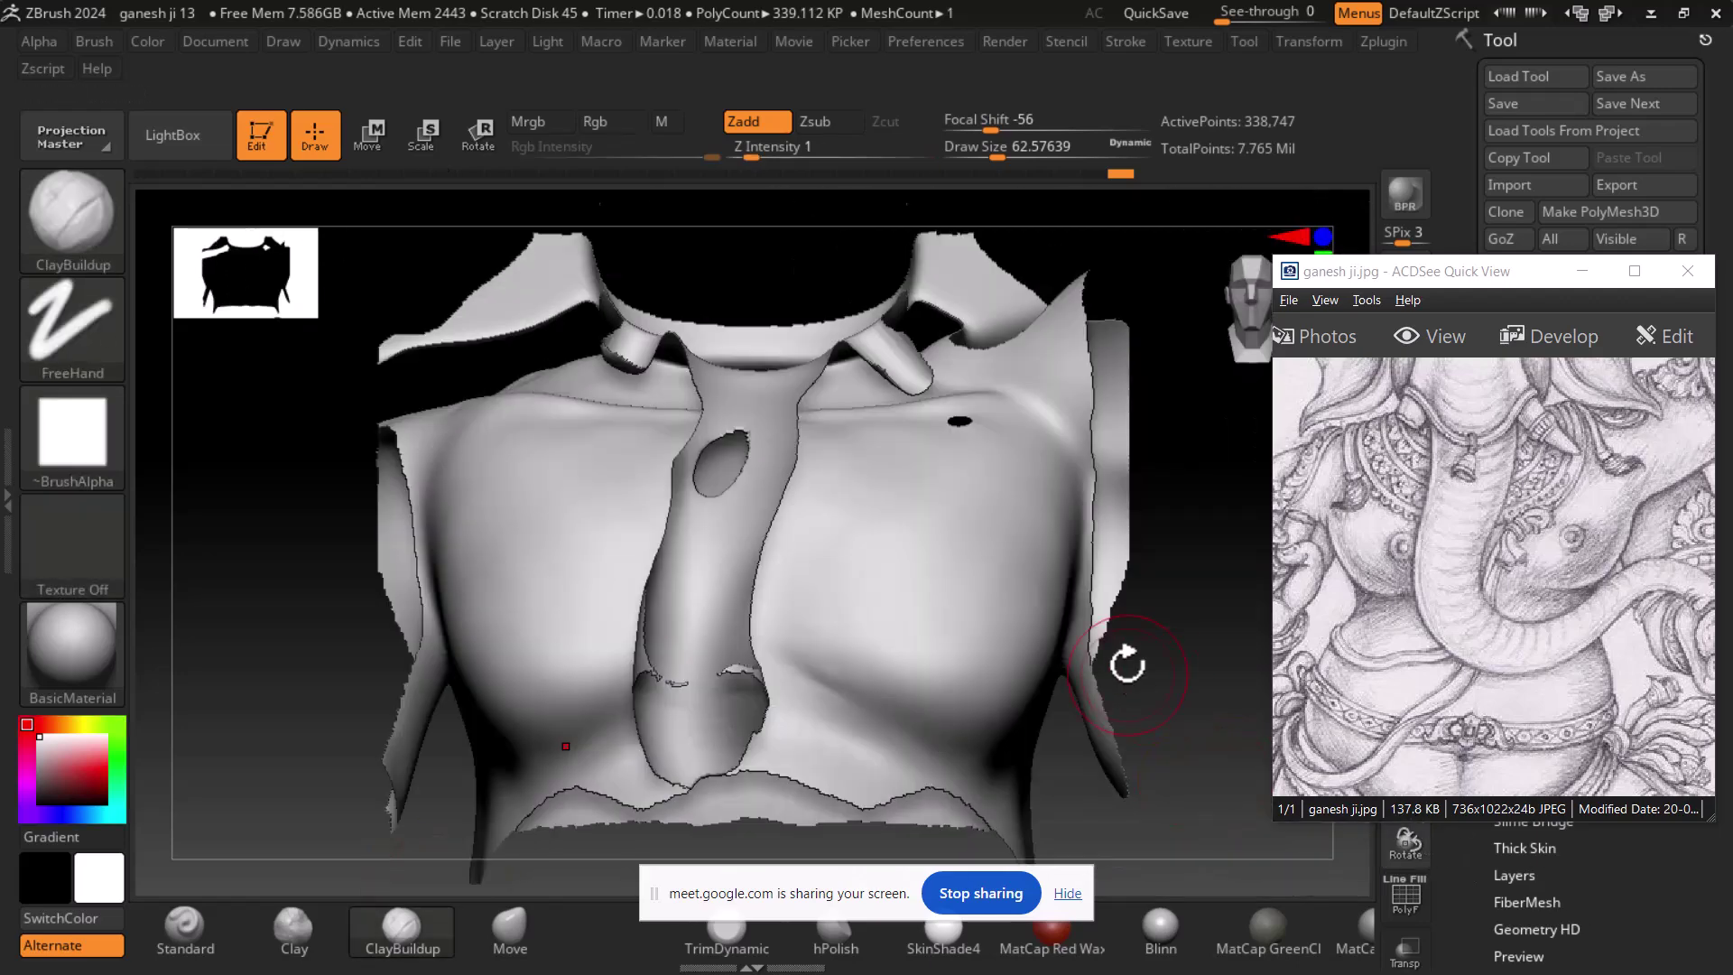
{"action": "left_click", "coordinate": [1184, 520], "text": "ctrl+shift"}
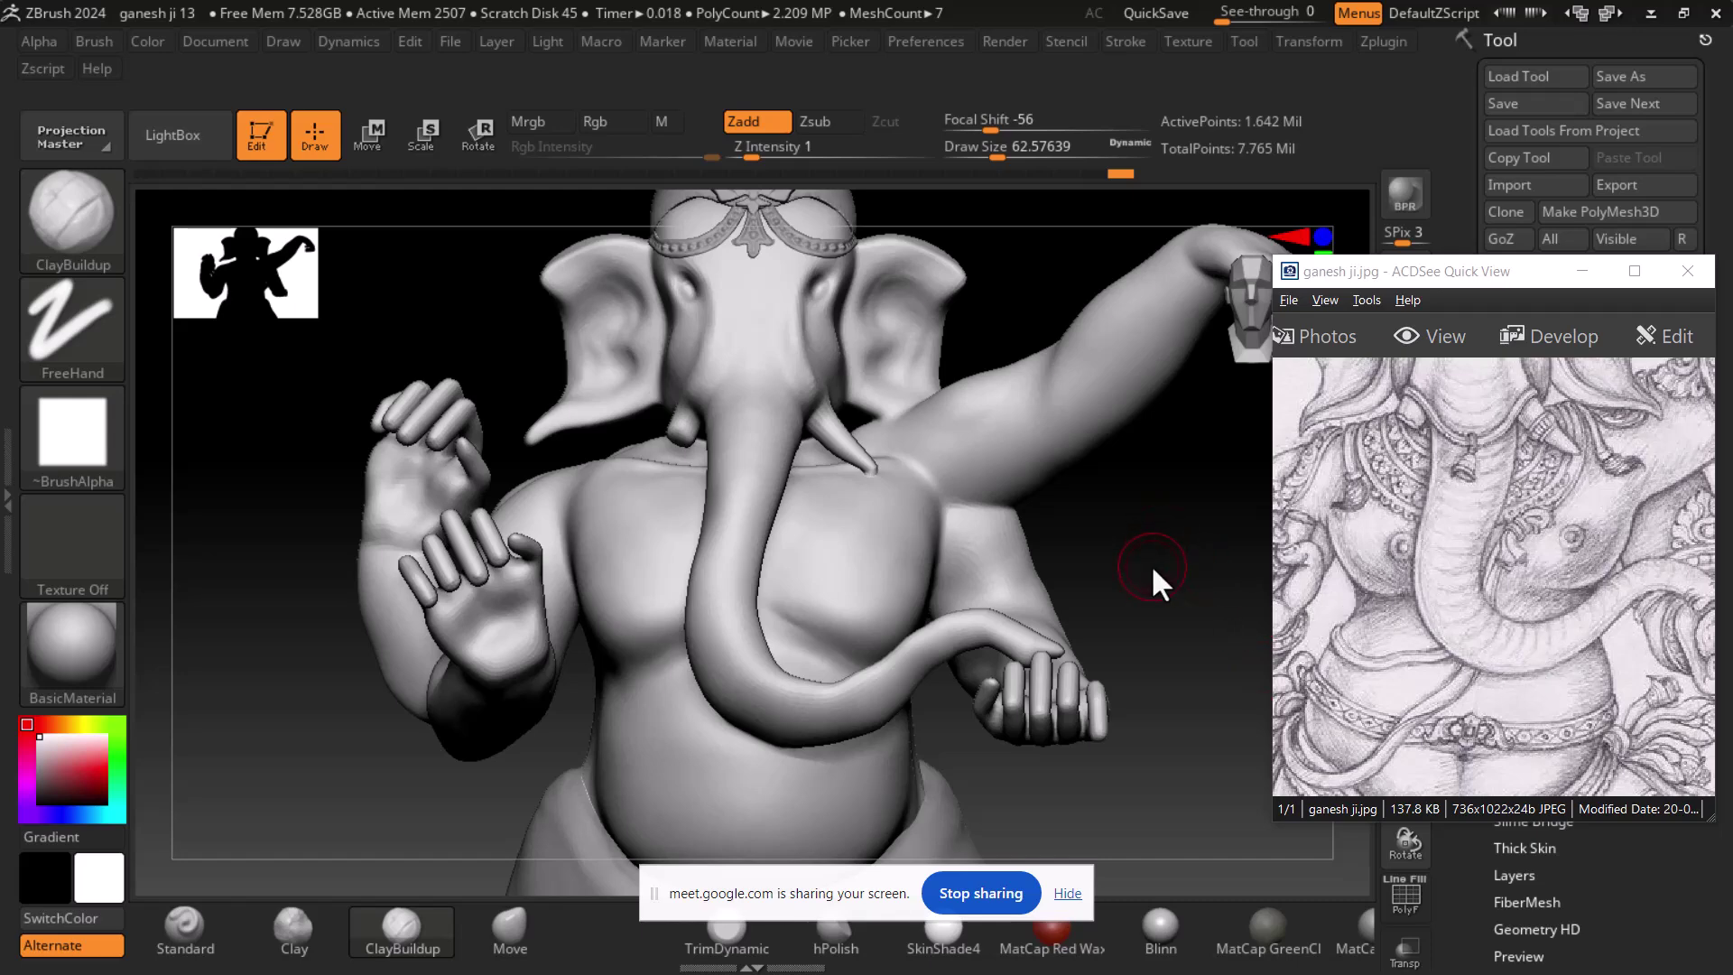
- Compare the statue's chest, arms and shoulders with the matching areas of the reference drawing
{"action": "scroll", "coordinate": [1495, 588], "scroll_direction": "up", "scroll_amount": 2}
{"action": "left_click_drag", "start_coordinate": [1165, 522], "coordinate": [1171, 602]}
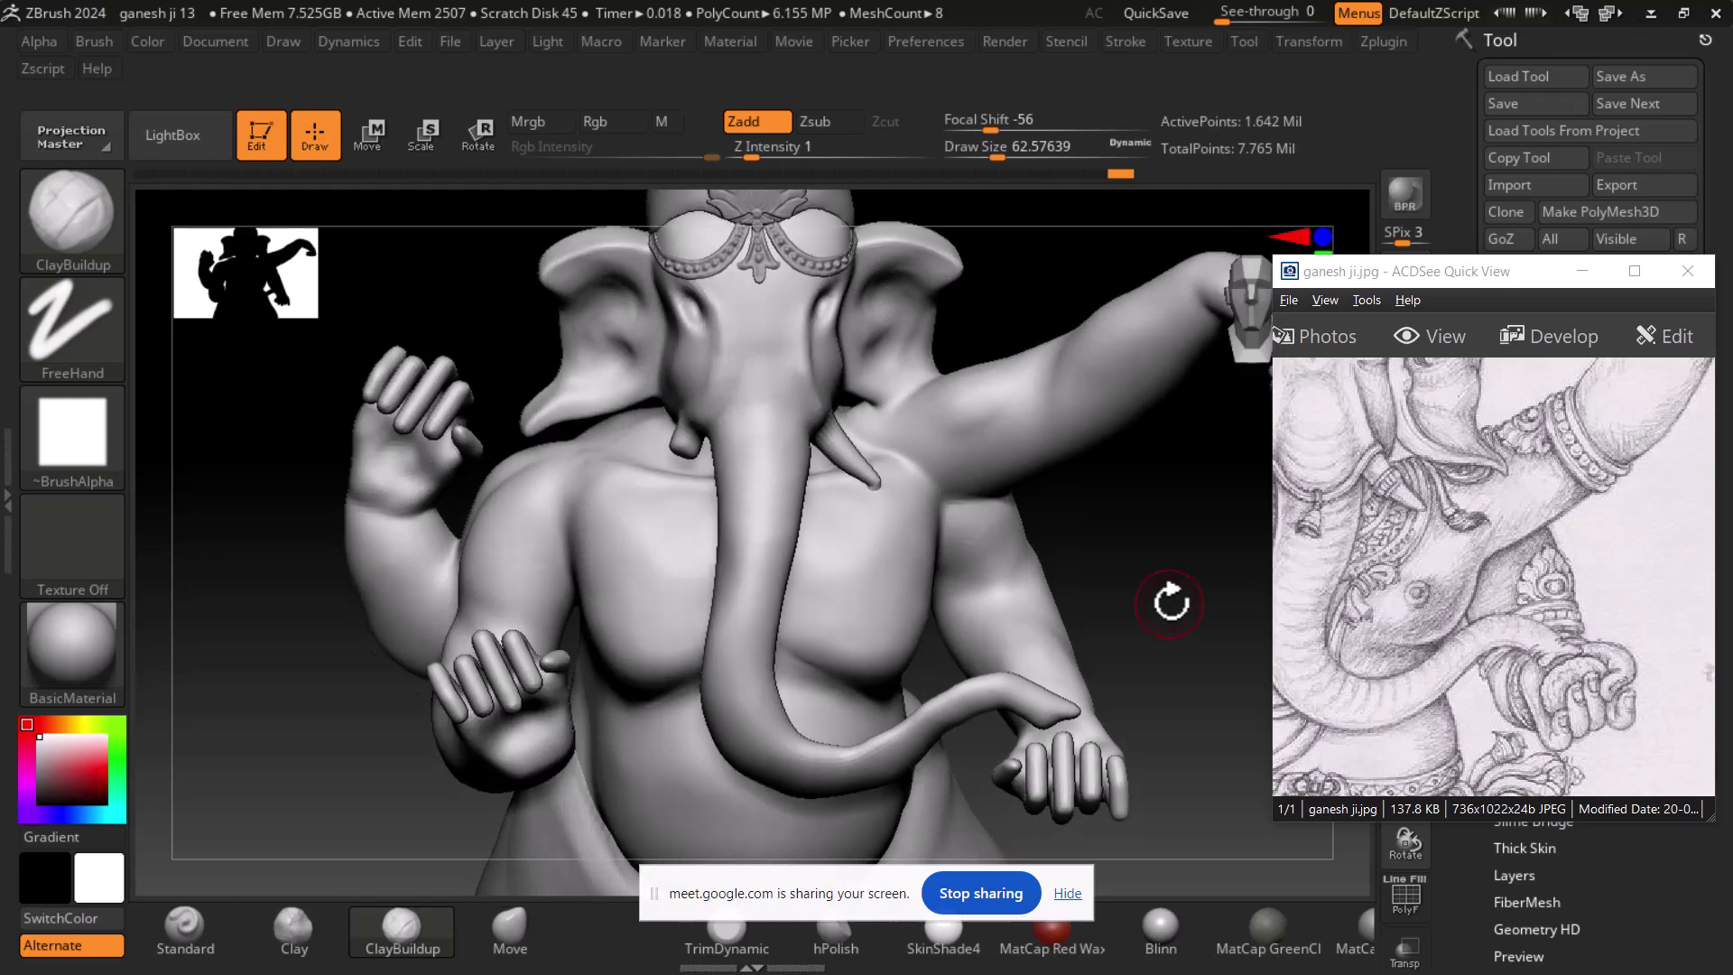
{"action": "mouse_move", "coordinate": [1223, 550]}
{"action": "left_mouse_down"}
{"action": "mouse_move", "coordinate": [1114, 560]}
{"action": "mouse_move", "coordinate": [1250, 566]}
{"action": "left_mouse_up"}
{"action": "left_click_drag", "start_coordinate": [1656, 554], "coordinate": [1607, 723]}
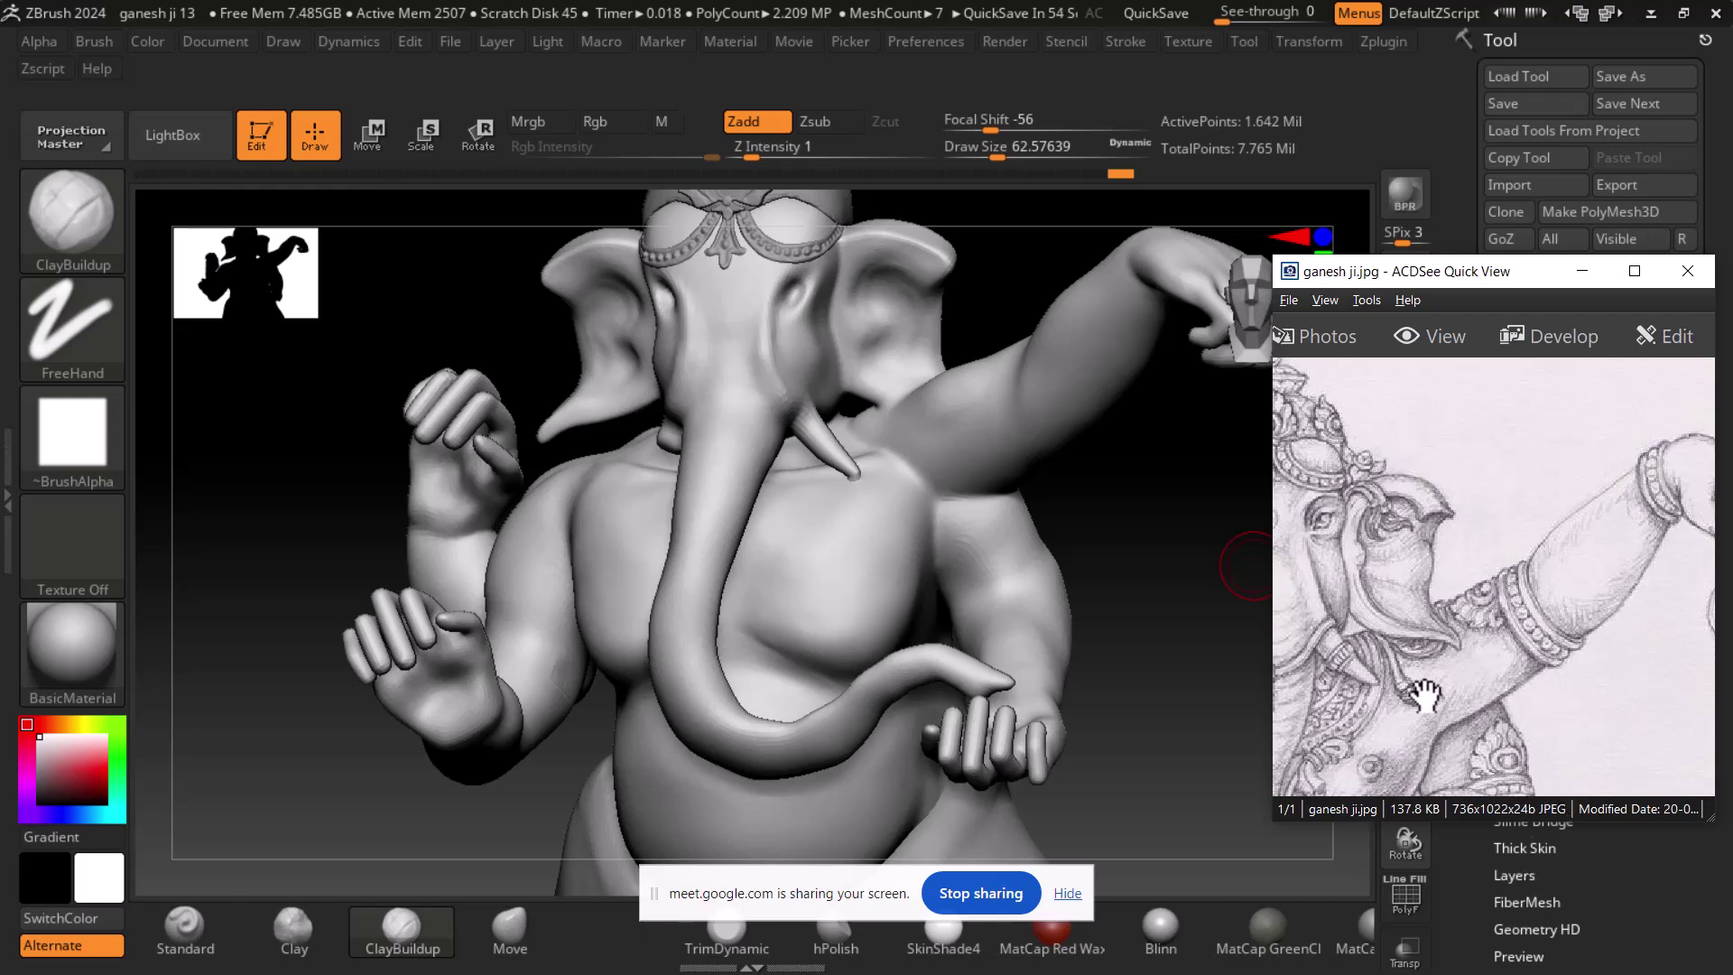
{"action": "left_click_drag", "start_coordinate": [1094, 545], "coordinate": [1125, 530]}
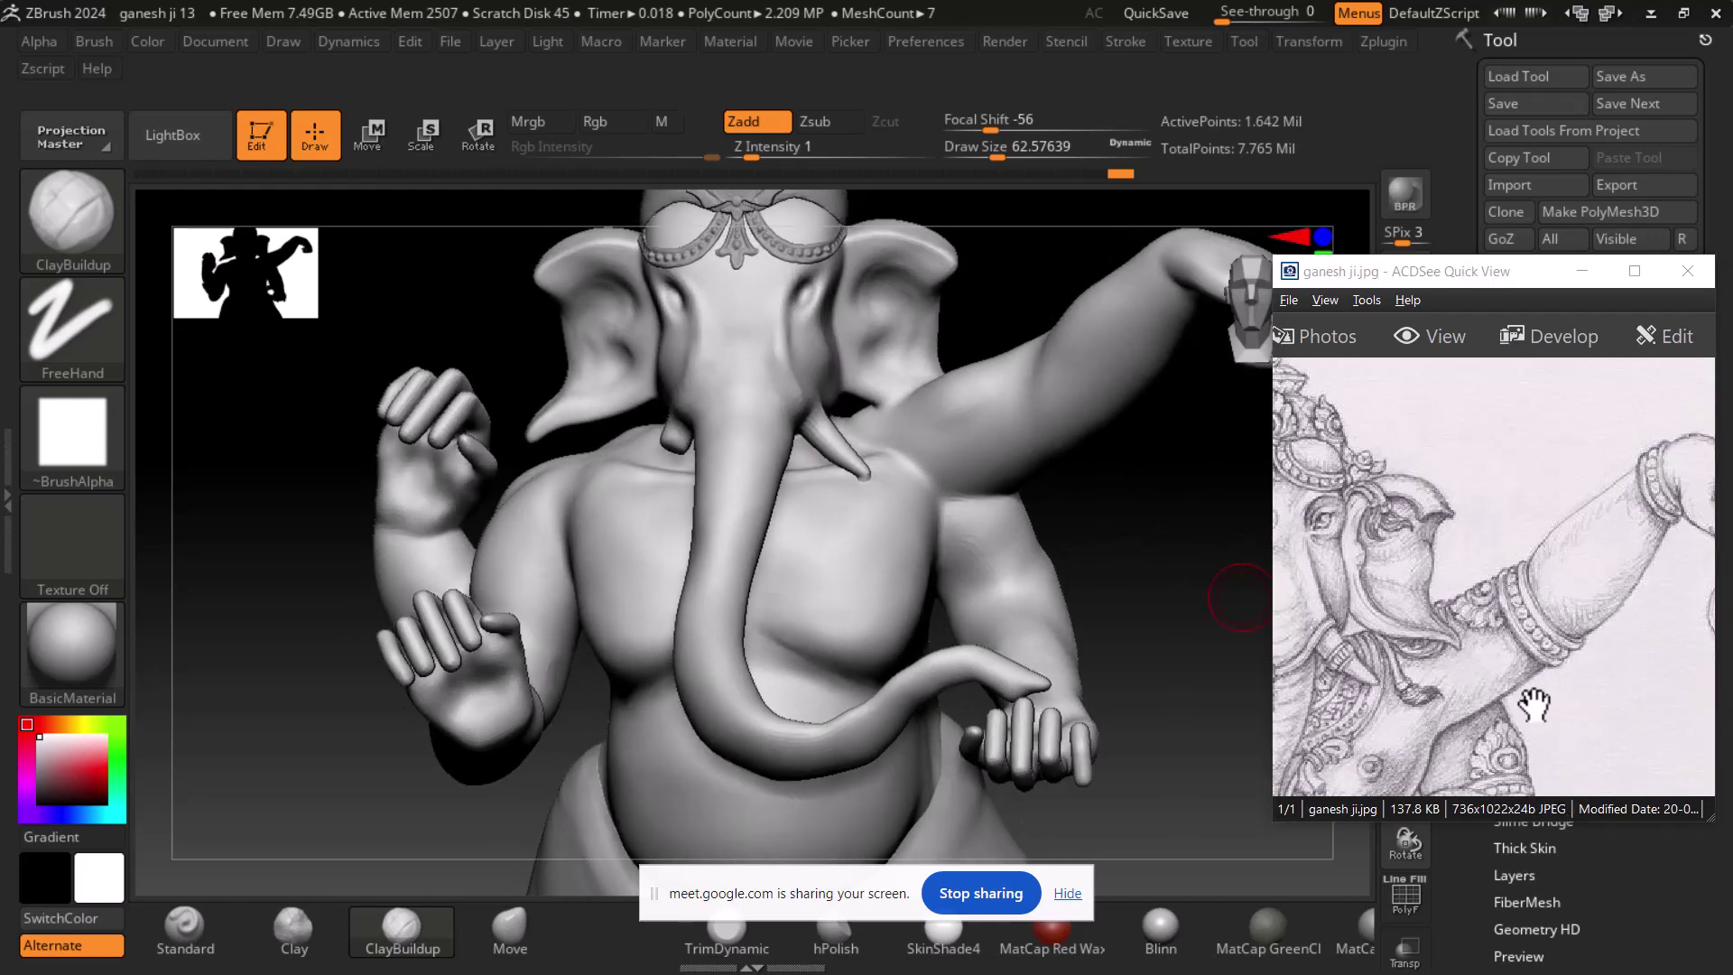
{"action": "left_click_drag", "start_coordinate": [1540, 708], "coordinate": [1627, 532]}
{"action": "left_click_drag", "start_coordinate": [1338, 555], "coordinate": [1618, 596]}
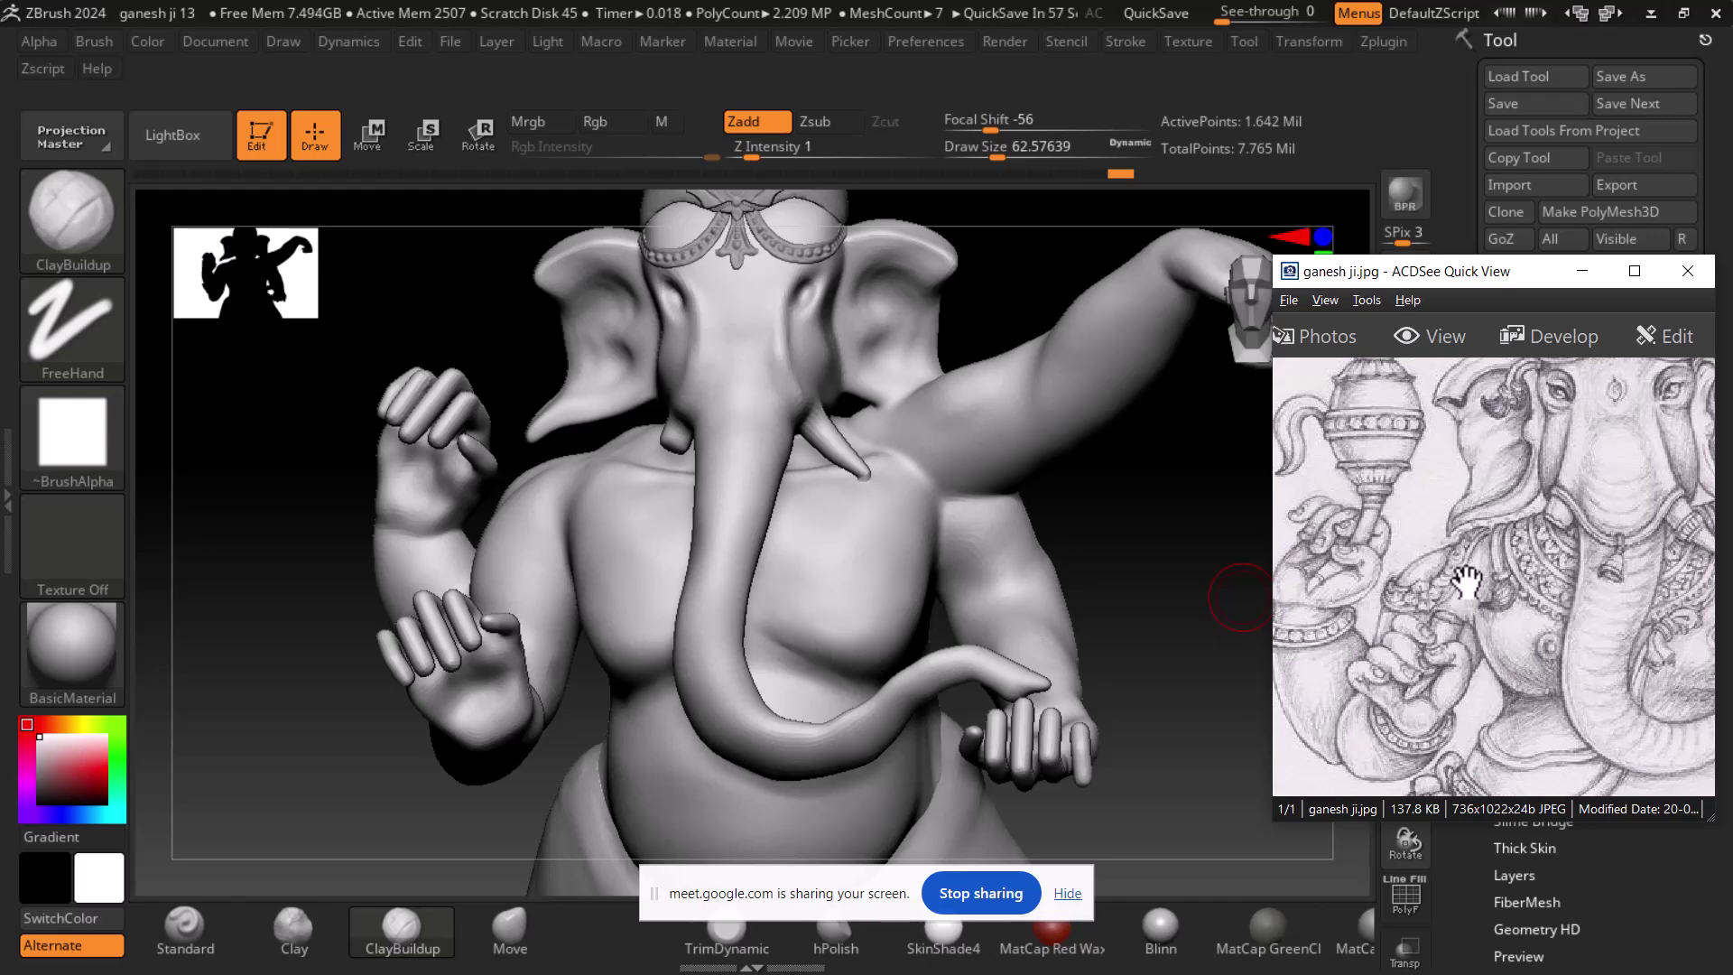
{"action": "left_click_drag", "start_coordinate": [1604, 615], "coordinate": [1394, 600]}
- Build up symmetrical muscle forms on the back with ClayBuildup at draw size about 115 and smooth them
{"action": "left_click_drag", "start_coordinate": [1130, 521], "coordinate": [956, 511]}
{"action": "left_click_drag", "start_coordinate": [1104, 289], "coordinate": [1118, 283], "text": "shift"}
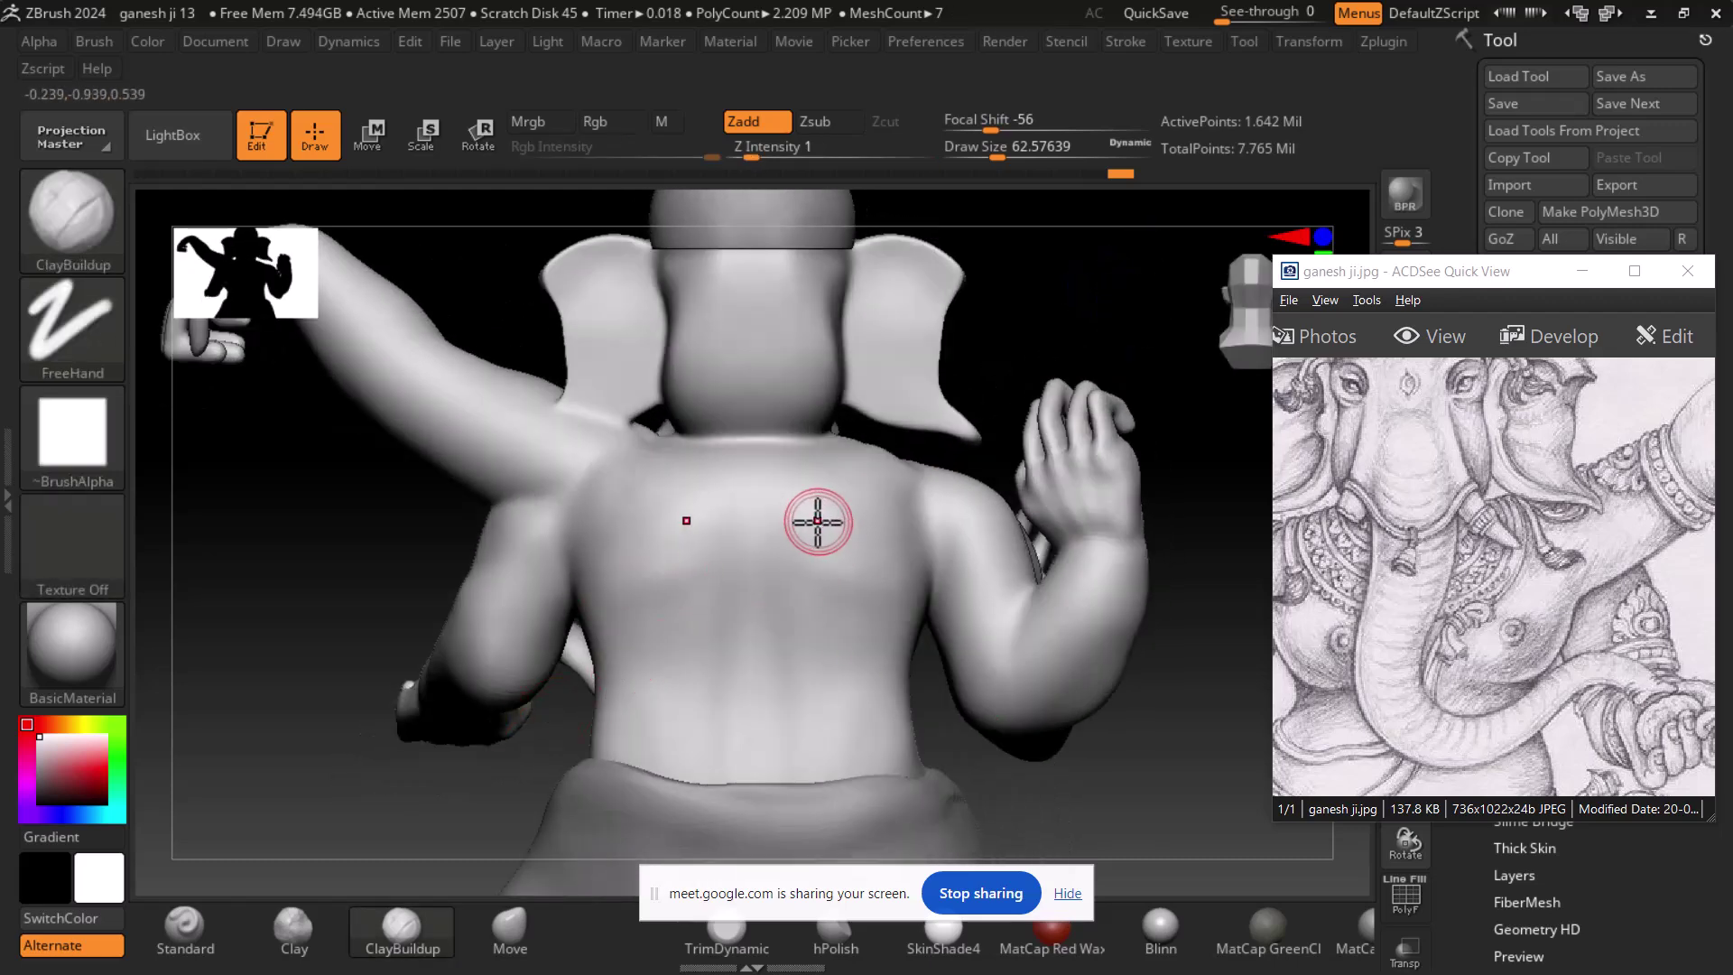
{"action": "key", "text": "]"}
{"action": "key", "text": "]"}
{"action": "key", "text": "]"}
{"action": "key", "text": "]"}
{"action": "left_click_drag", "start_coordinate": [679, 610], "coordinate": [727, 483]}
{"action": "left_click_drag", "start_coordinate": [817, 610], "coordinate": [731, 471]}
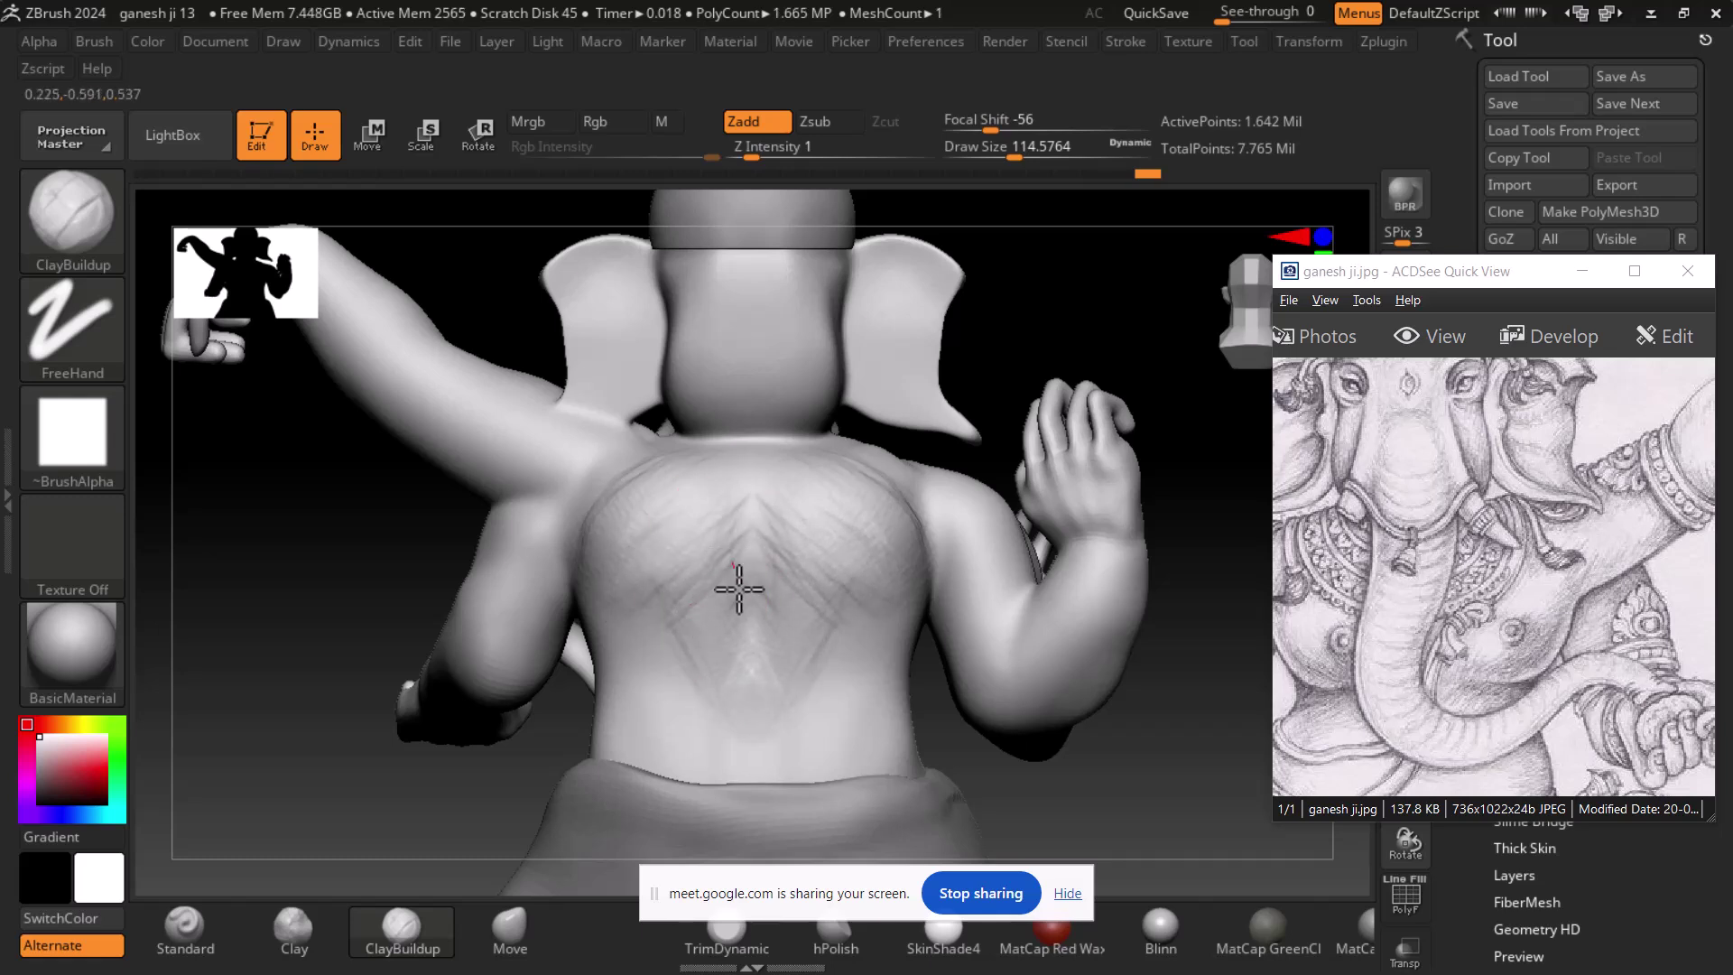
{"action": "key", "text": "shift"}
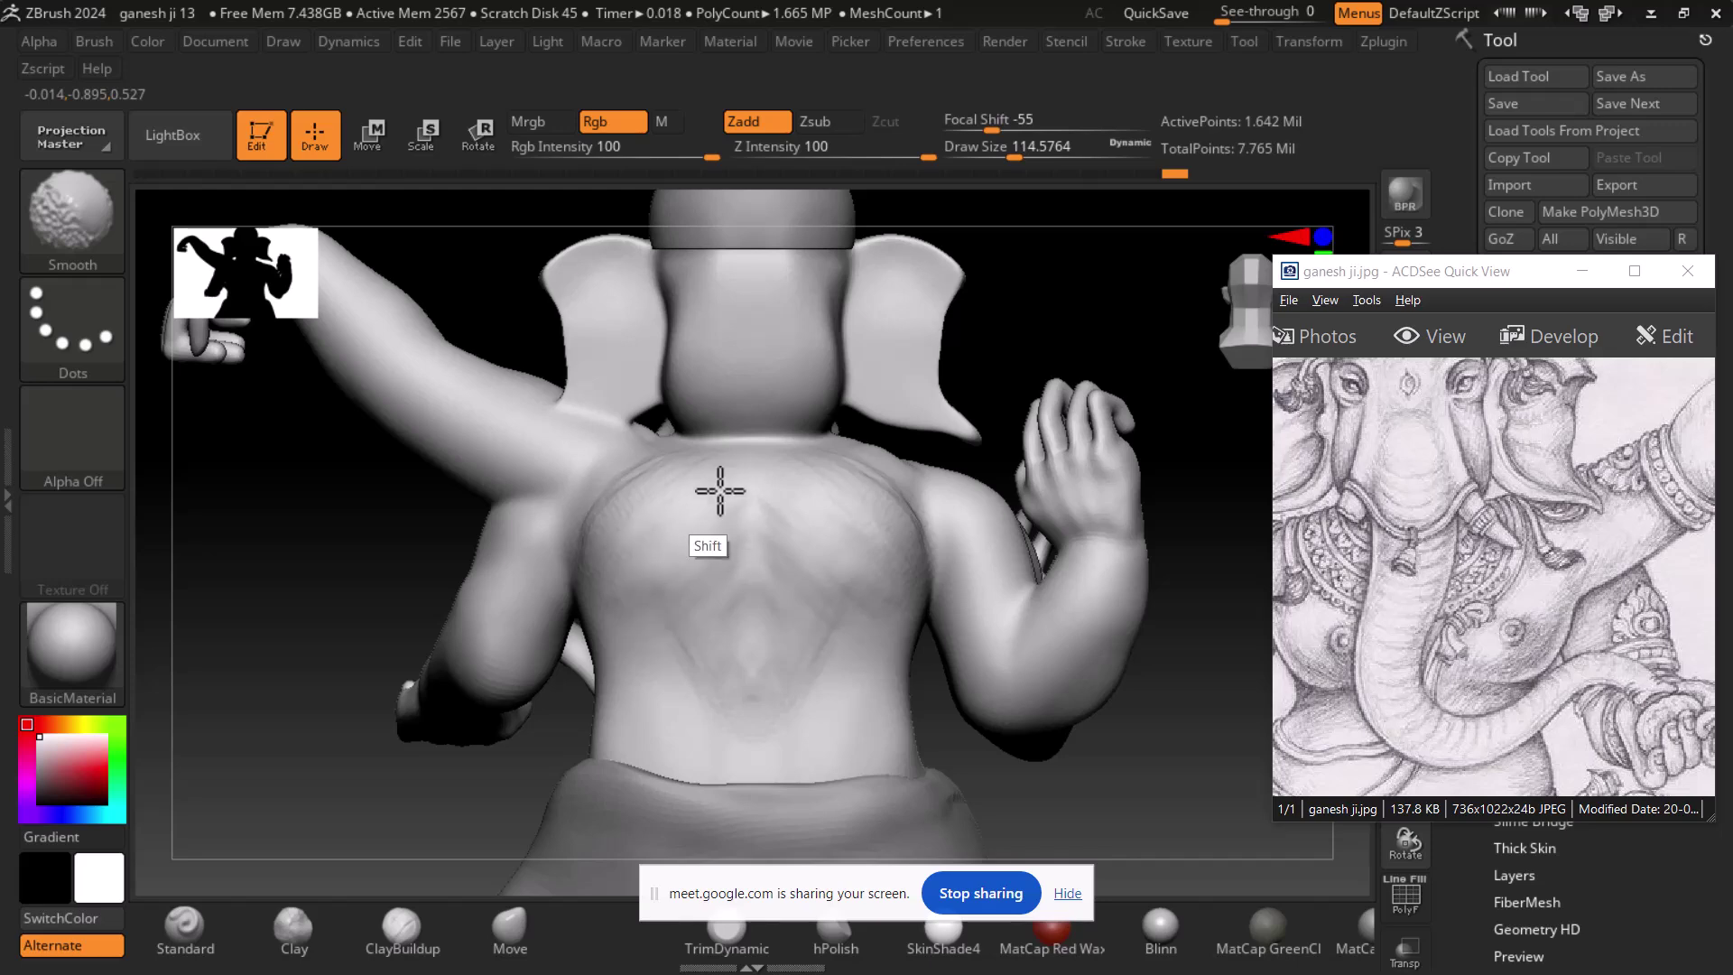
{"action": "left_click_drag", "start_coordinate": [619, 632], "coordinate": [633, 758]}
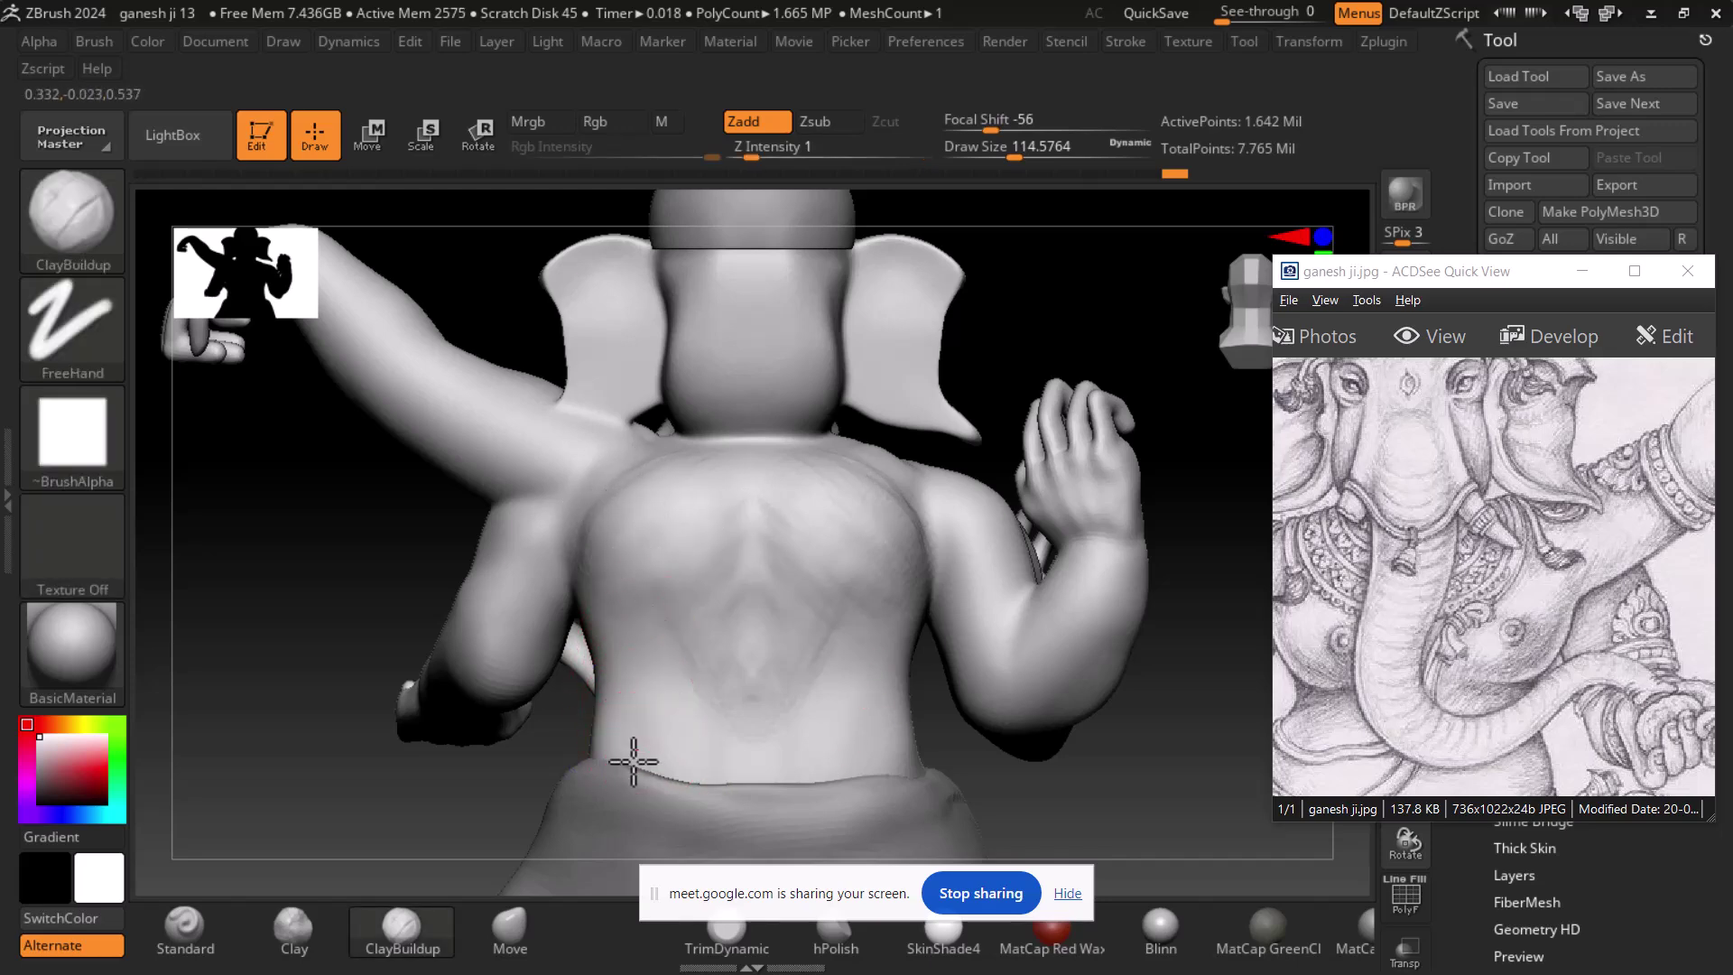
- Add ClayBuildup volume to both sides of the belly above the waistband, following the reference drawing, and smooth the strokes
{"action": "left_click_drag", "start_coordinate": [1030, 754], "coordinate": [1277, 713]}
{"action": "left_click_drag", "start_coordinate": [1510, 670], "coordinate": [1575, 548]}
{"action": "mouse_move", "coordinate": [1060, 700]}
{"action": "left_mouse_down"}
{"action": "mouse_move", "coordinate": [1022, 709]}
{"action": "mouse_move", "coordinate": [1099, 608]}
{"action": "mouse_move", "coordinate": [1119, 666]}
{"action": "mouse_move", "coordinate": [1104, 700]}
{"action": "mouse_move", "coordinate": [1068, 696]}
{"action": "left_mouse_up"}
{"action": "mouse_move", "coordinate": [1517, 532]}
{"action": "left_mouse_down"}
{"action": "mouse_move", "coordinate": [1483, 551]}
{"action": "mouse_move", "coordinate": [1518, 567]}
{"action": "left_mouse_up"}
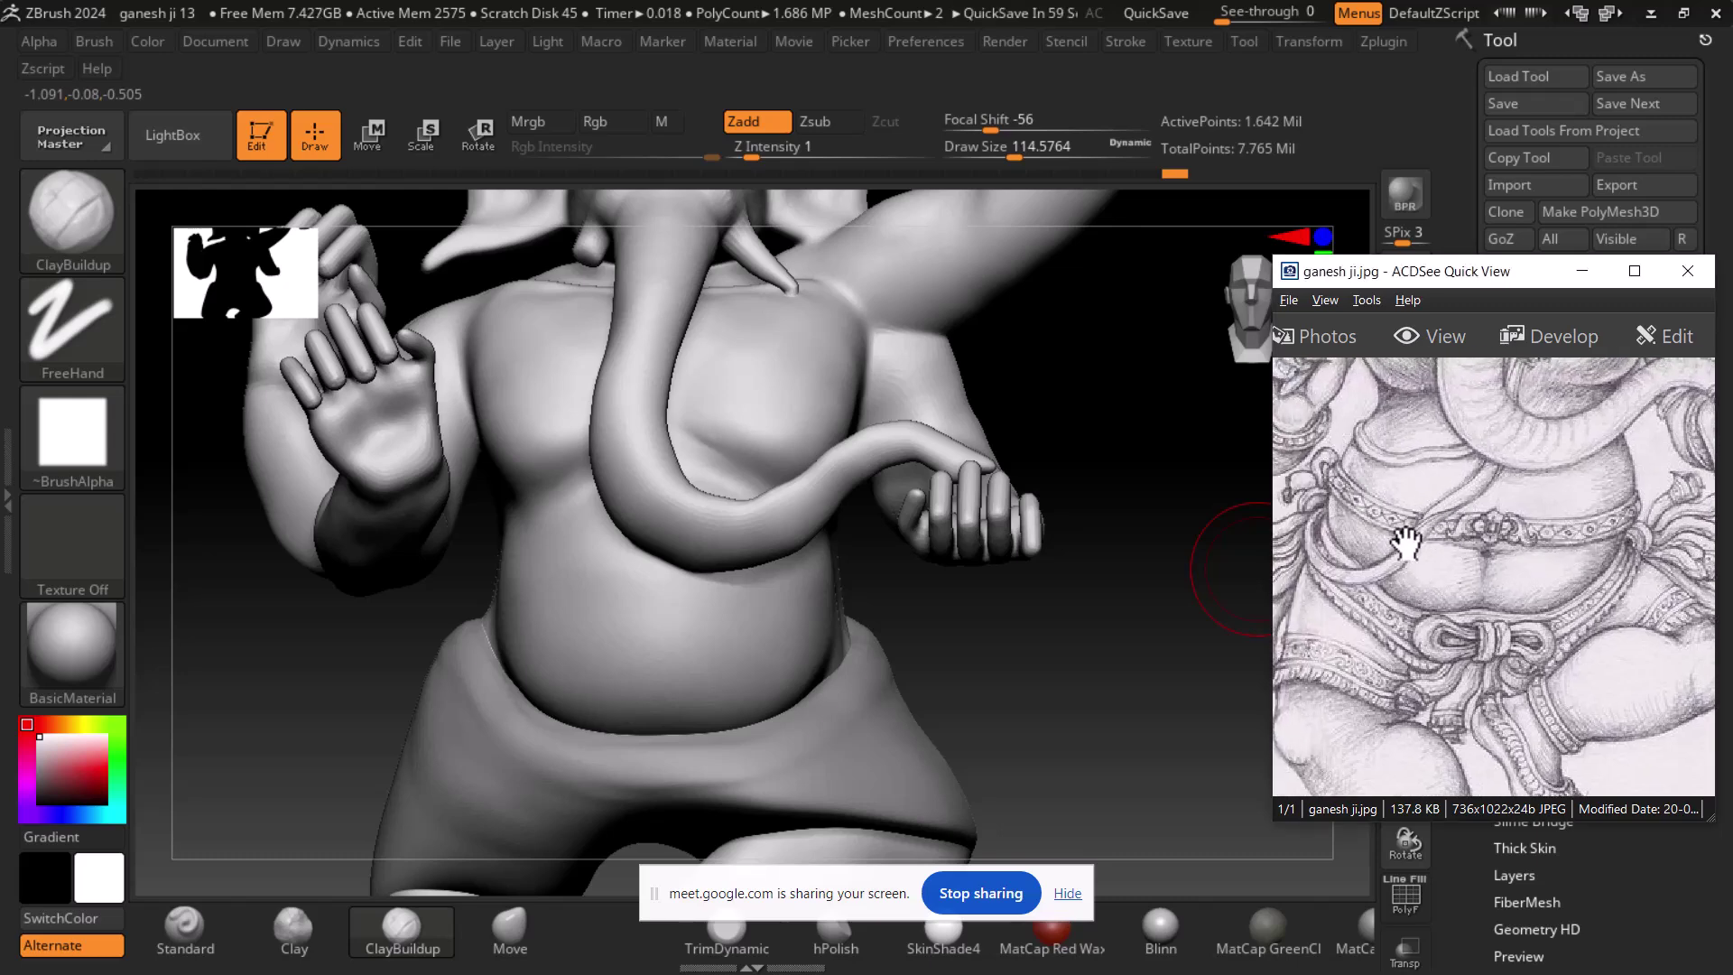
{"action": "left_click_drag", "start_coordinate": [1038, 696], "coordinate": [1110, 650]}
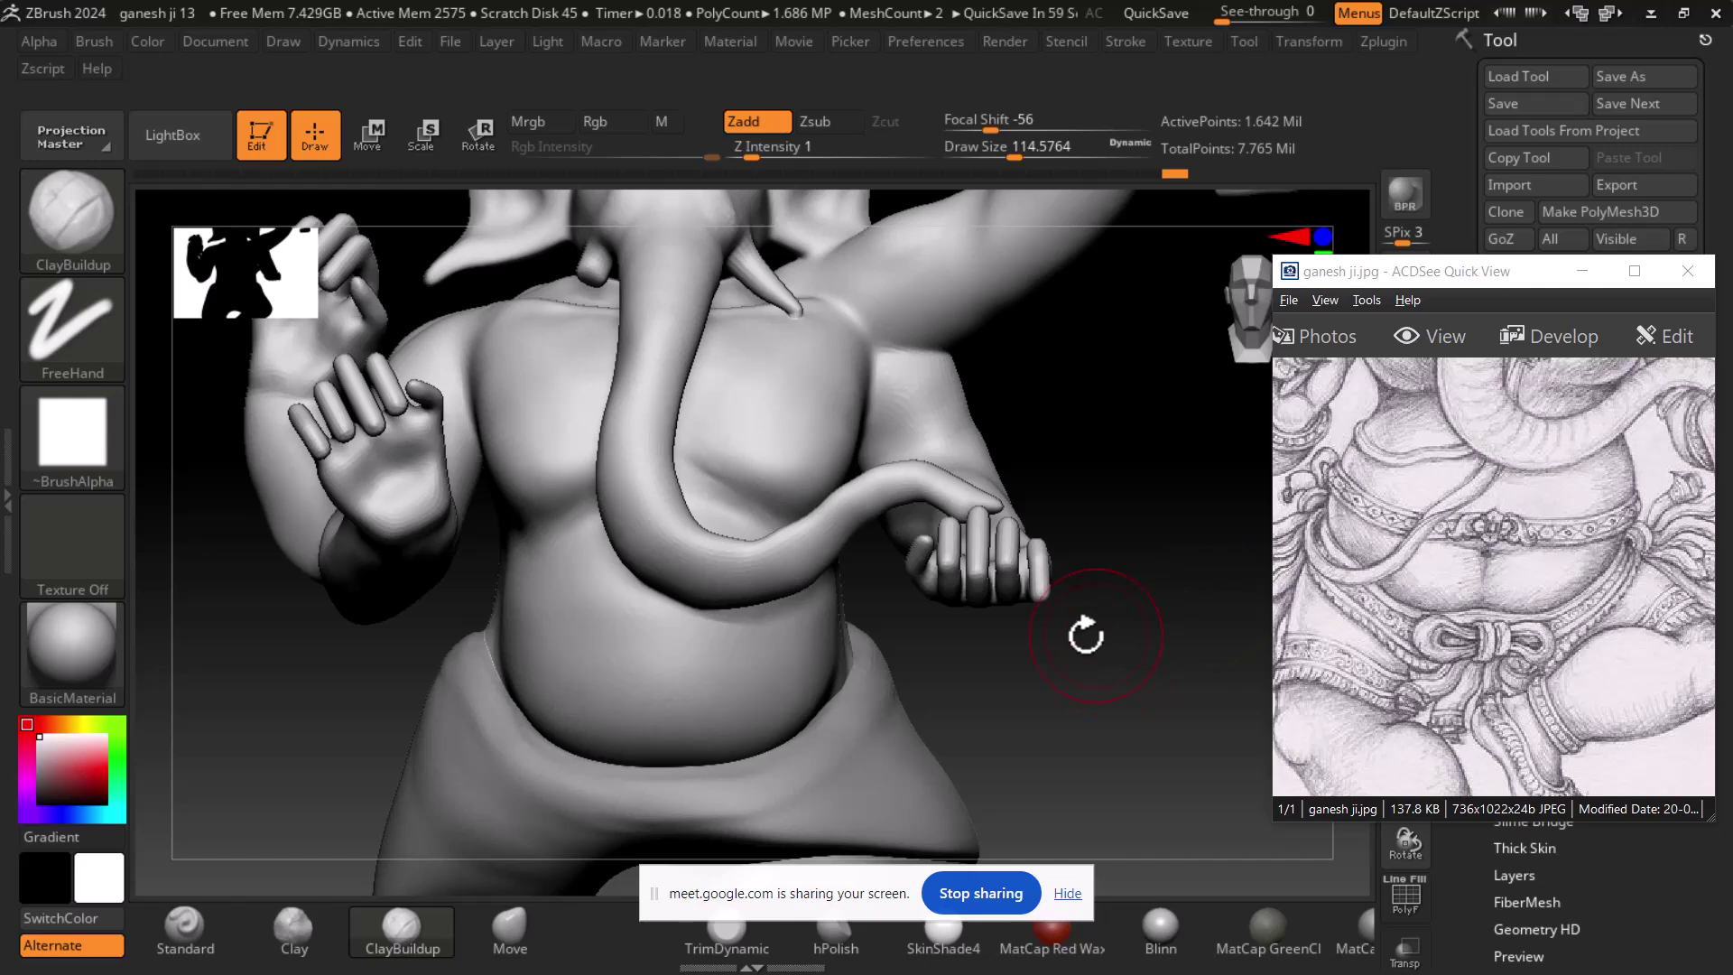
{"action": "mouse_move", "coordinate": [1128, 690]}
{"action": "left_mouse_down"}
{"action": "mouse_move", "coordinate": [1145, 665]}
{"action": "mouse_move", "coordinate": [793, 658]}
{"action": "left_mouse_up"}
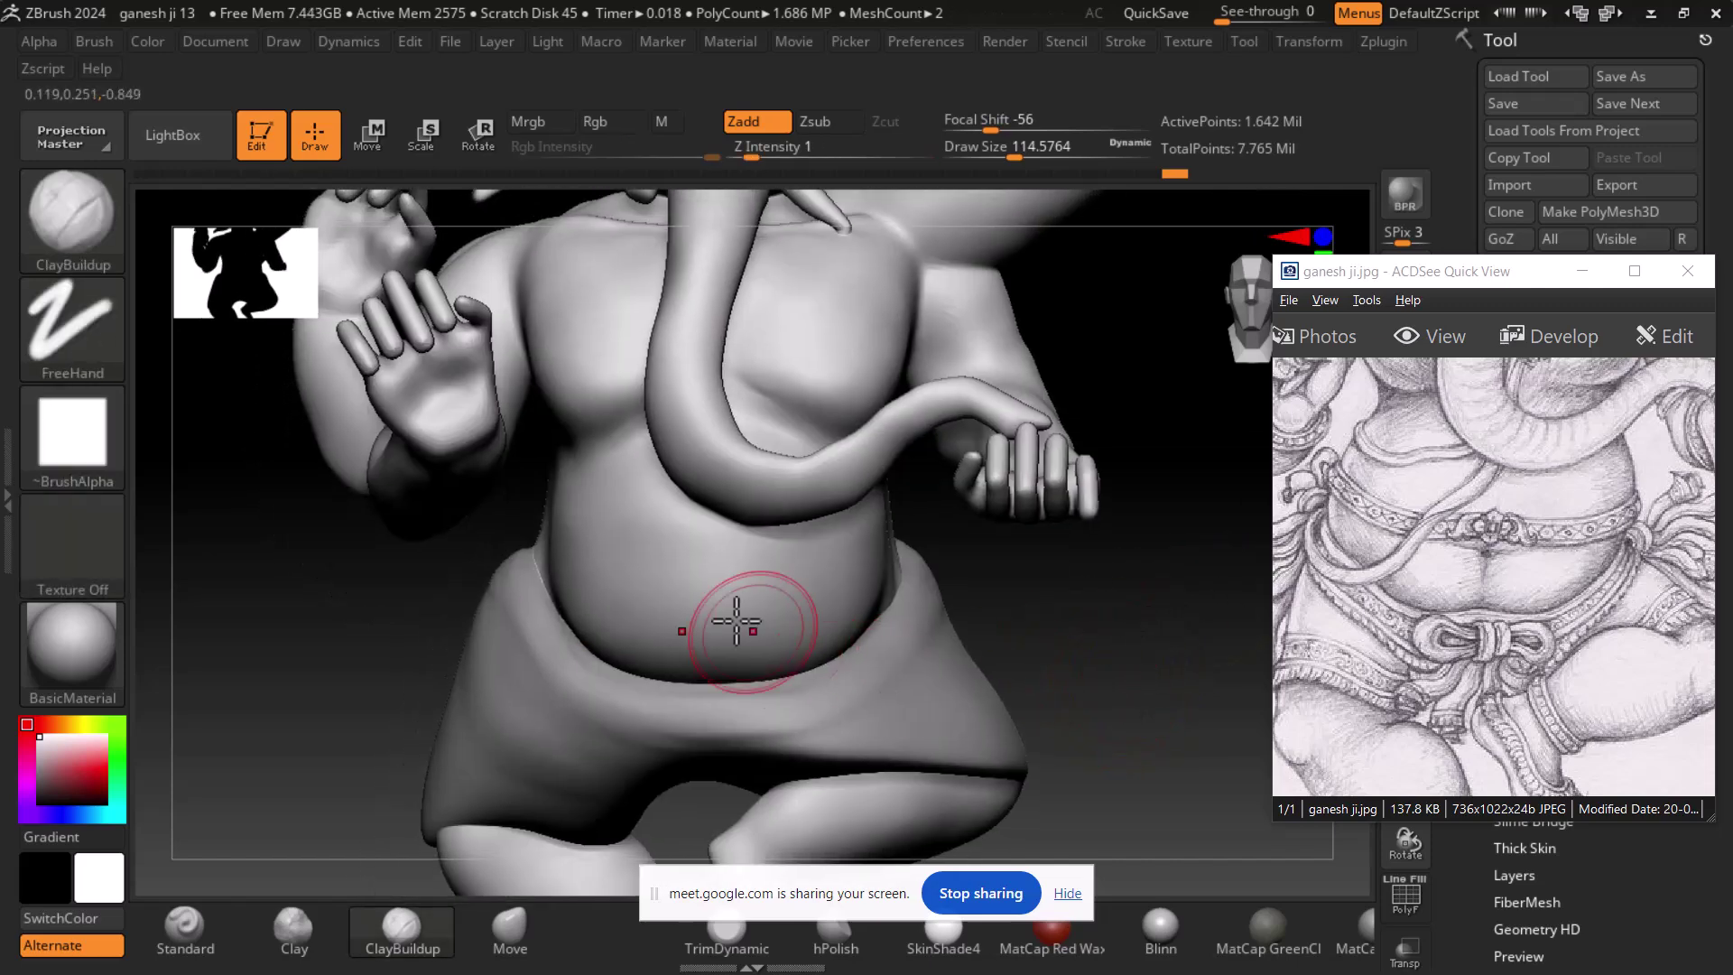
{"action": "left_click_drag", "start_coordinate": [1074, 664], "coordinate": [1104, 627]}
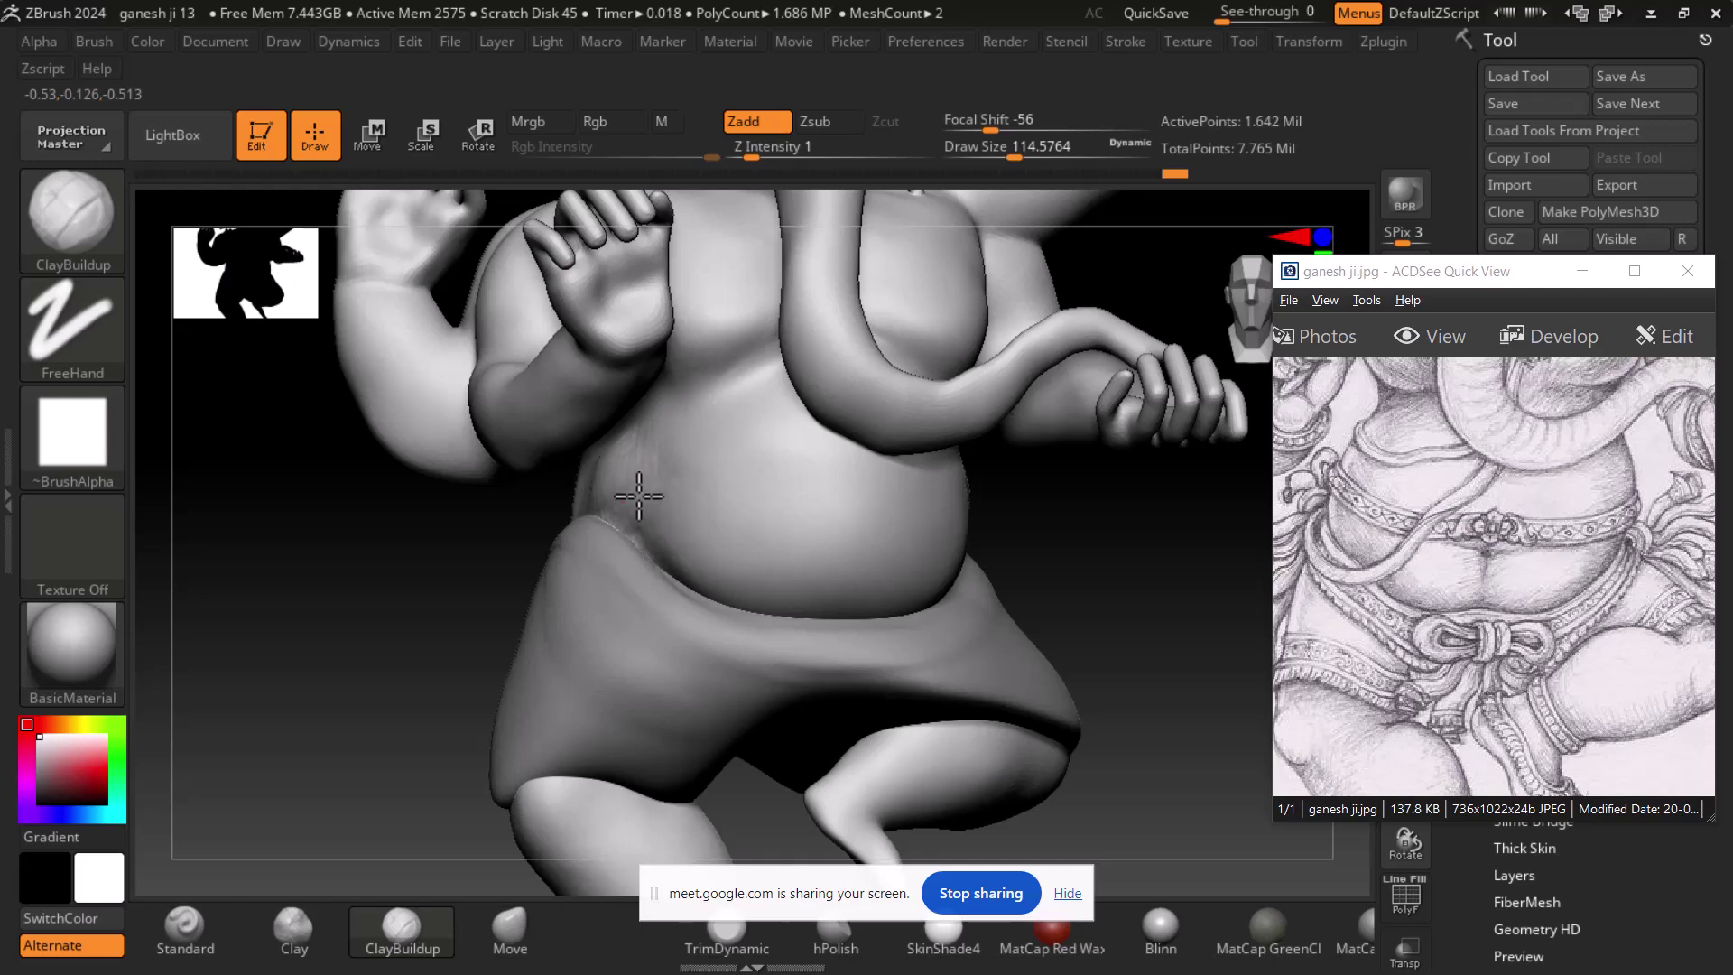
{"action": "right_click_drag", "start_coordinate": [975, 506], "coordinate": [994, 561]}
{"action": "left_click_drag", "start_coordinate": [871, 562], "coordinate": [924, 534]}
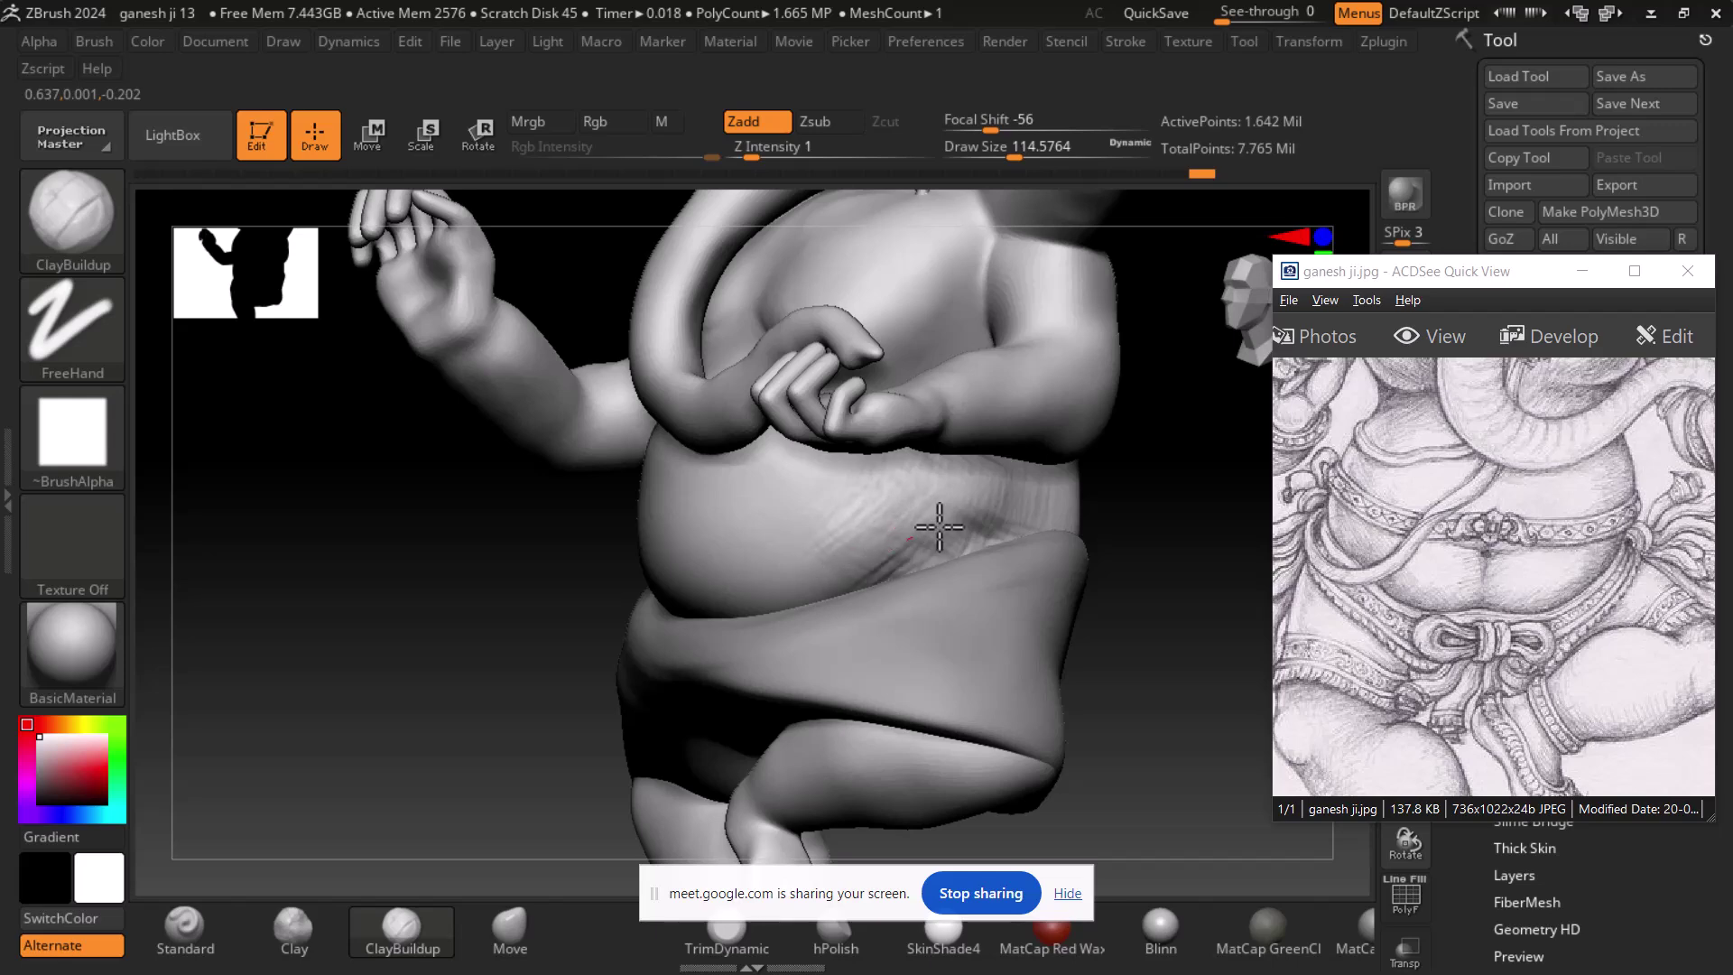
{"action": "right_click_drag", "start_coordinate": [882, 553], "coordinate": [1227, 599]}
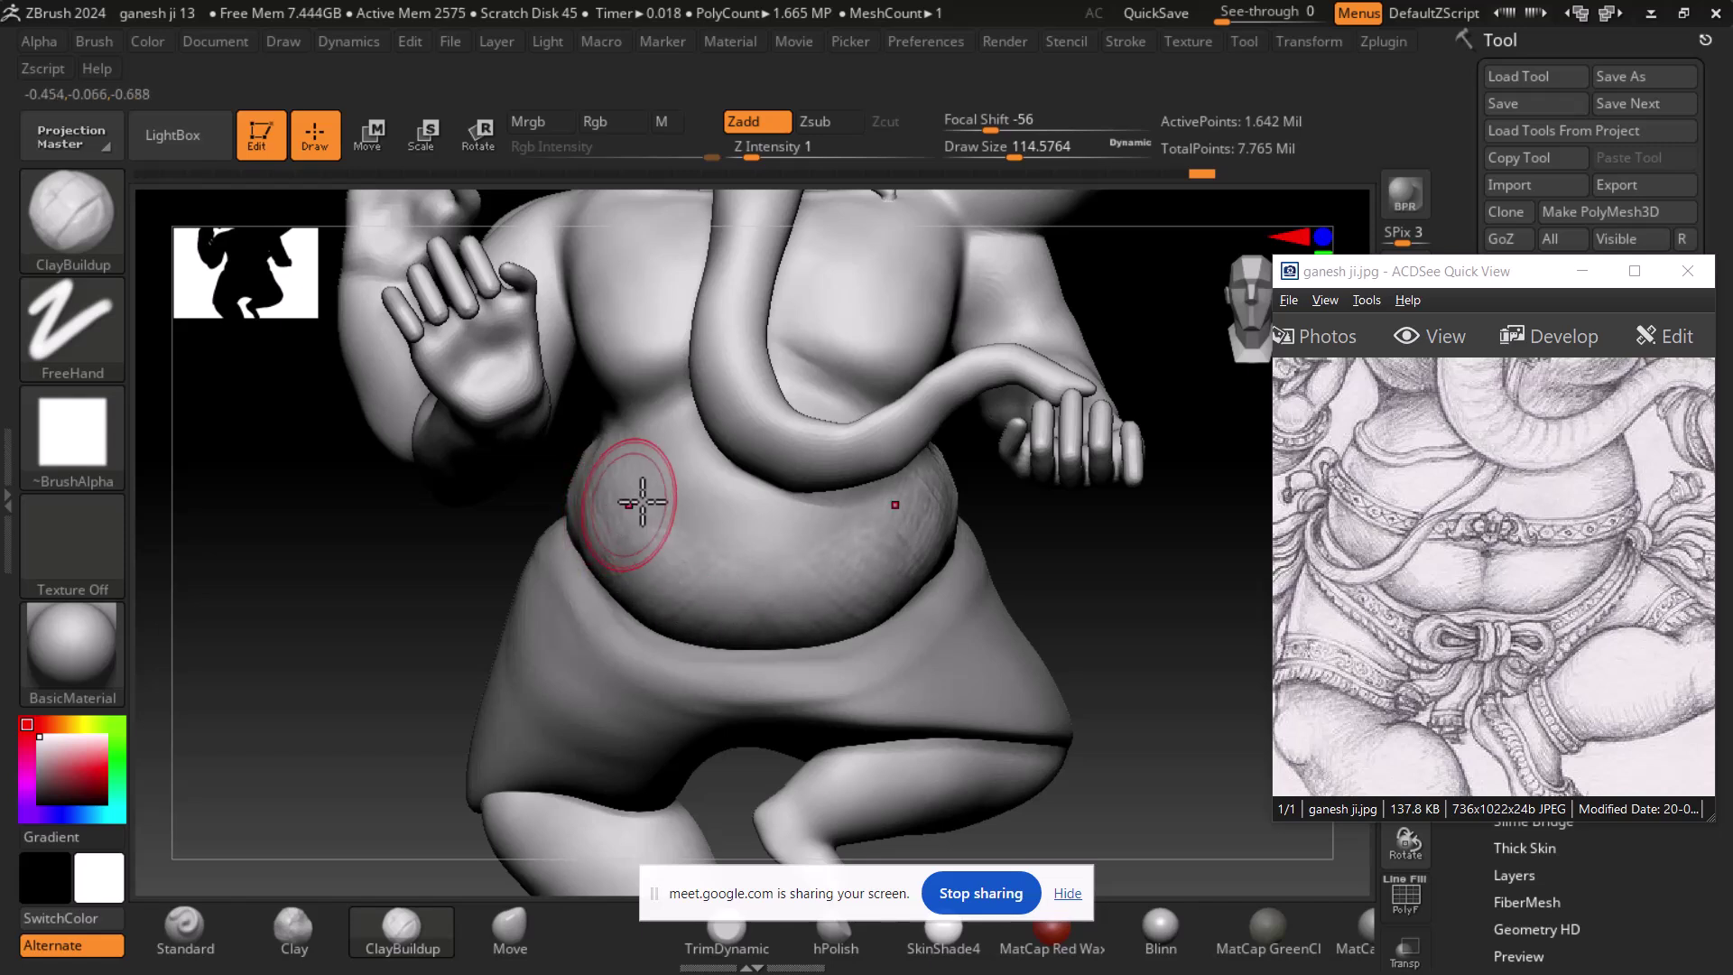
{"action": "key", "text": "shift"}
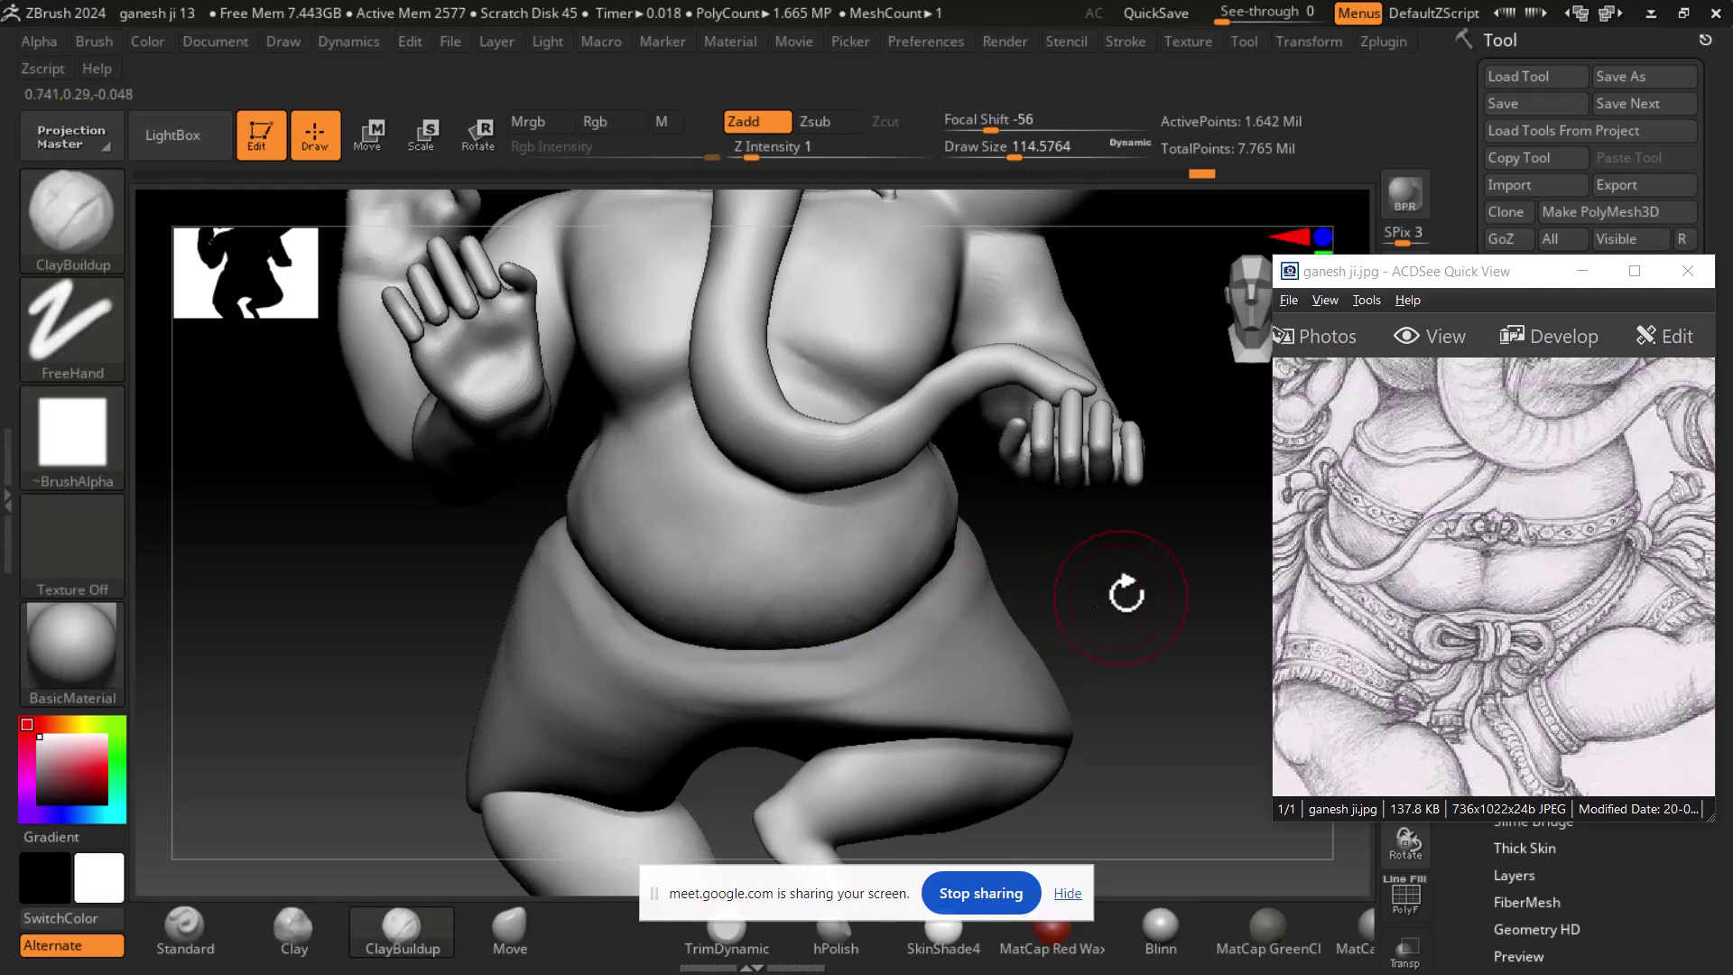
- Minimize the reference drawing and hide every subtool except the PM3D_Sphere3D_9 body
{"action": "left_click_drag", "start_coordinate": [1110, 593], "coordinate": [909, 607]}
{"action": "mouse_move", "coordinate": [1033, 588]}
{"action": "left_mouse_down"}
{"action": "mouse_move", "coordinate": [832, 608]}
{"action": "mouse_move", "coordinate": [1128, 567]}
{"action": "mouse_move", "coordinate": [921, 592]}
{"action": "mouse_move", "coordinate": [1056, 642]}
{"action": "left_mouse_up"}
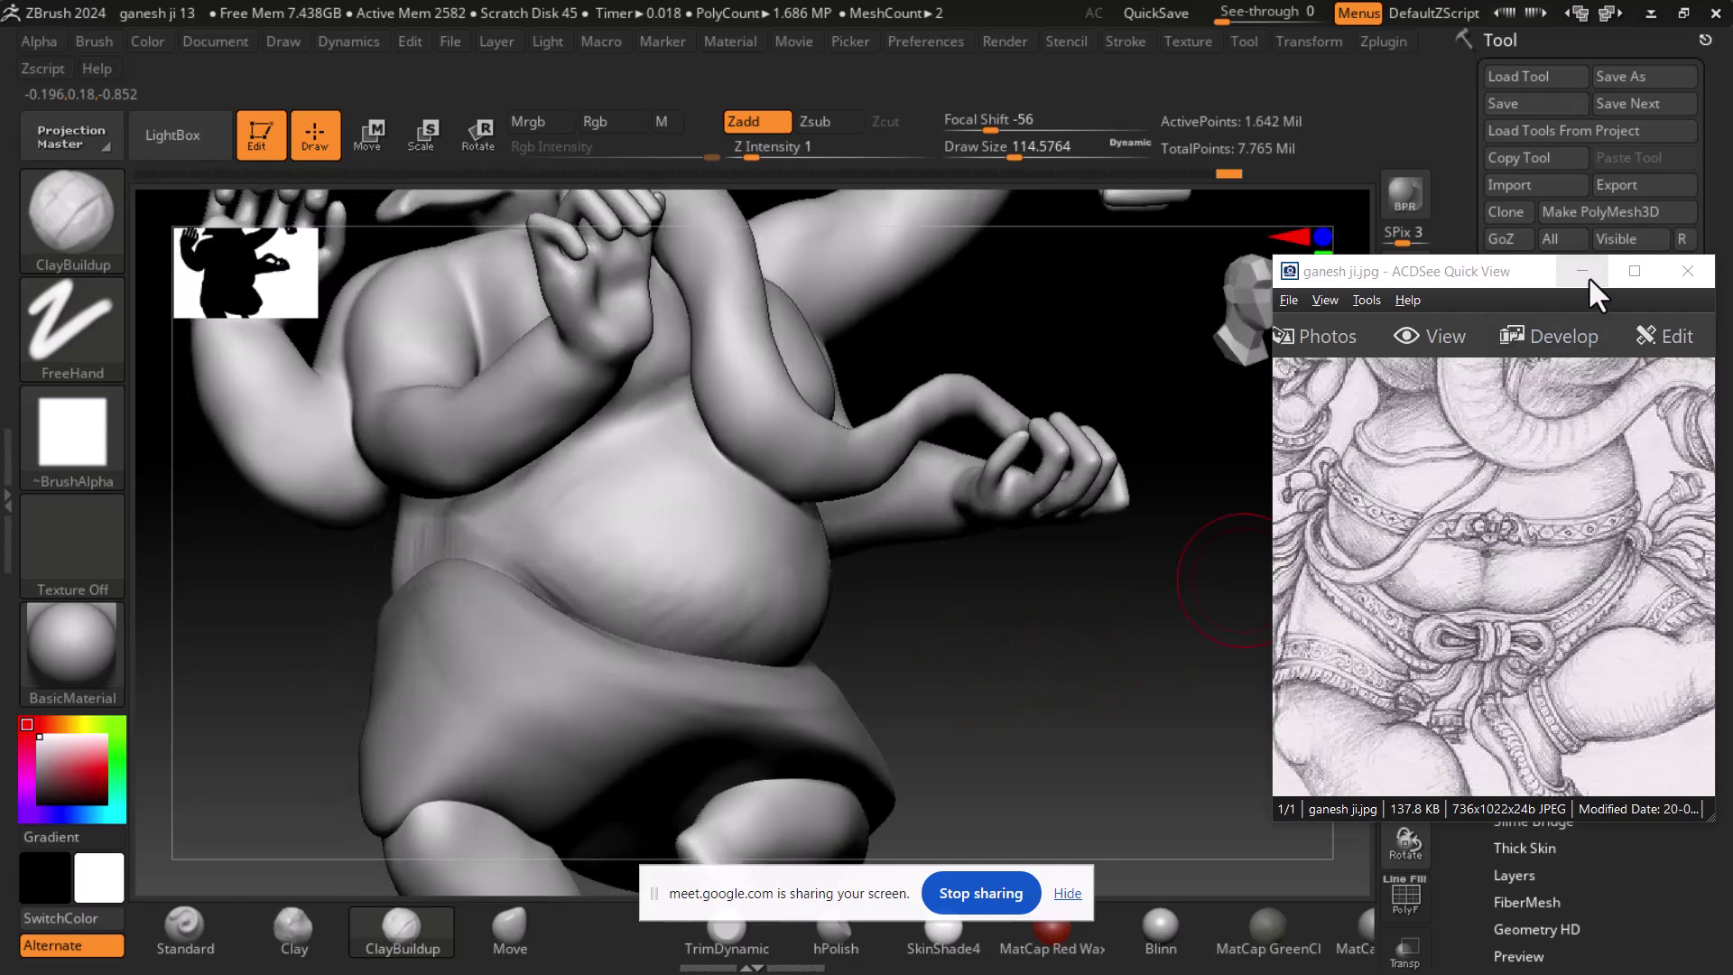
{"action": "left_click", "coordinate": [1586, 275]}
{"action": "left_click", "coordinate": [1507, 712]}
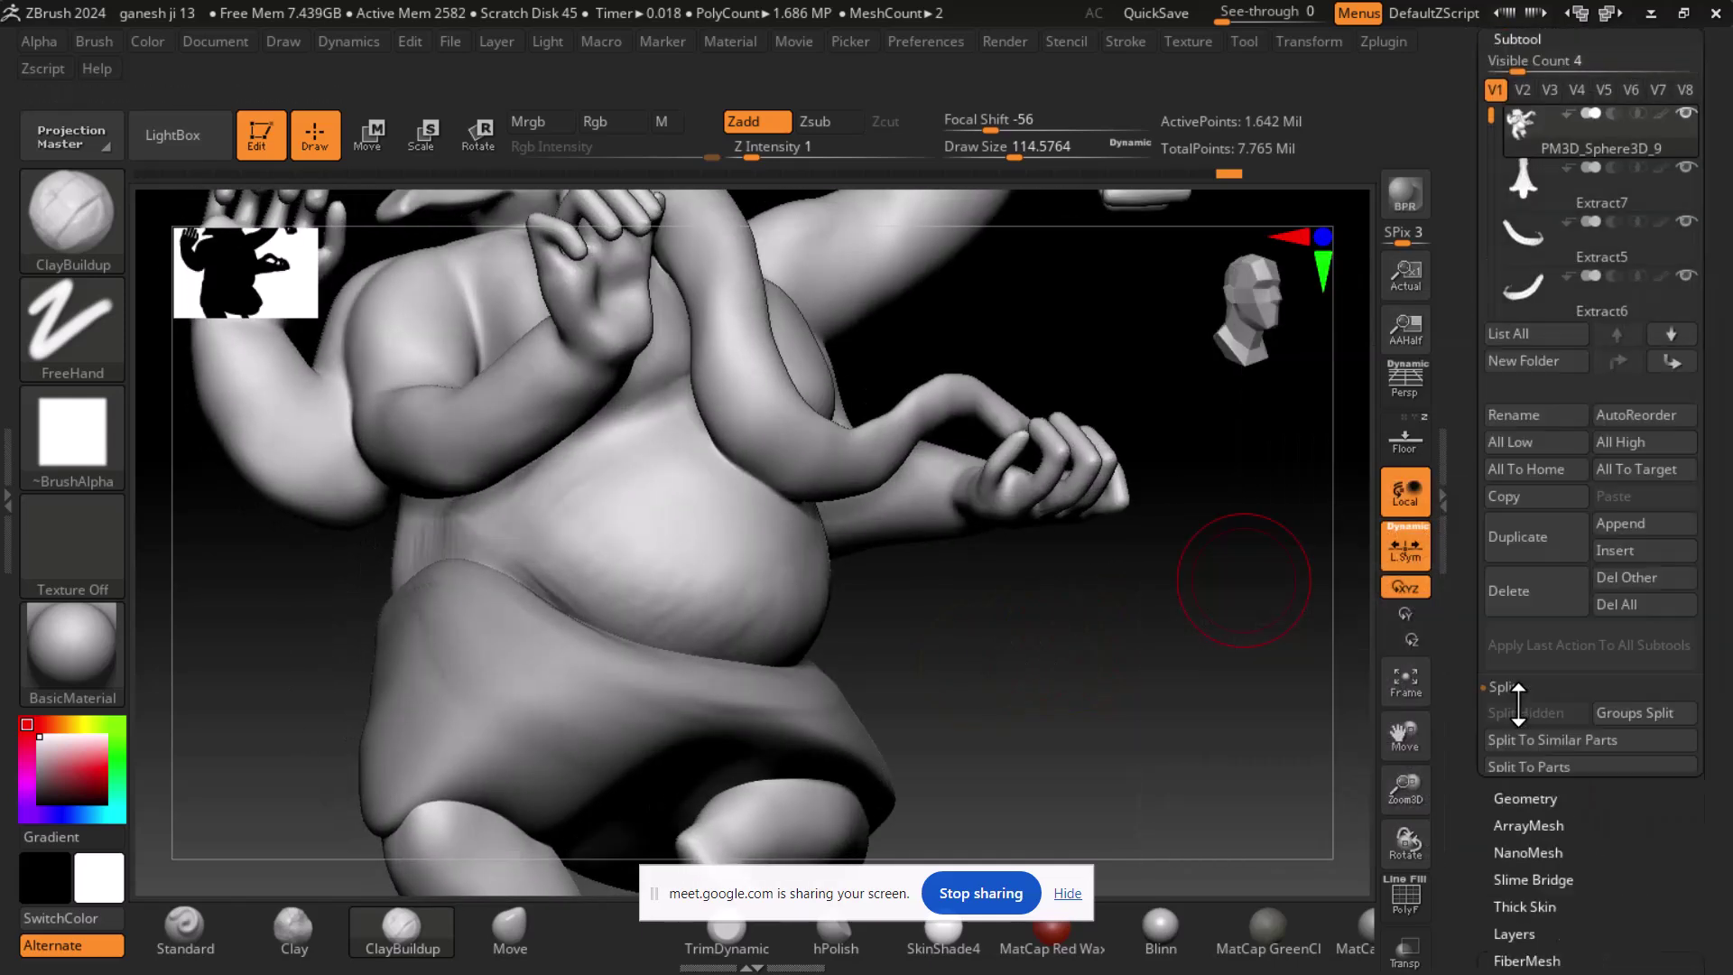
{"action": "mouse_move", "coordinate": [1520, 142]}
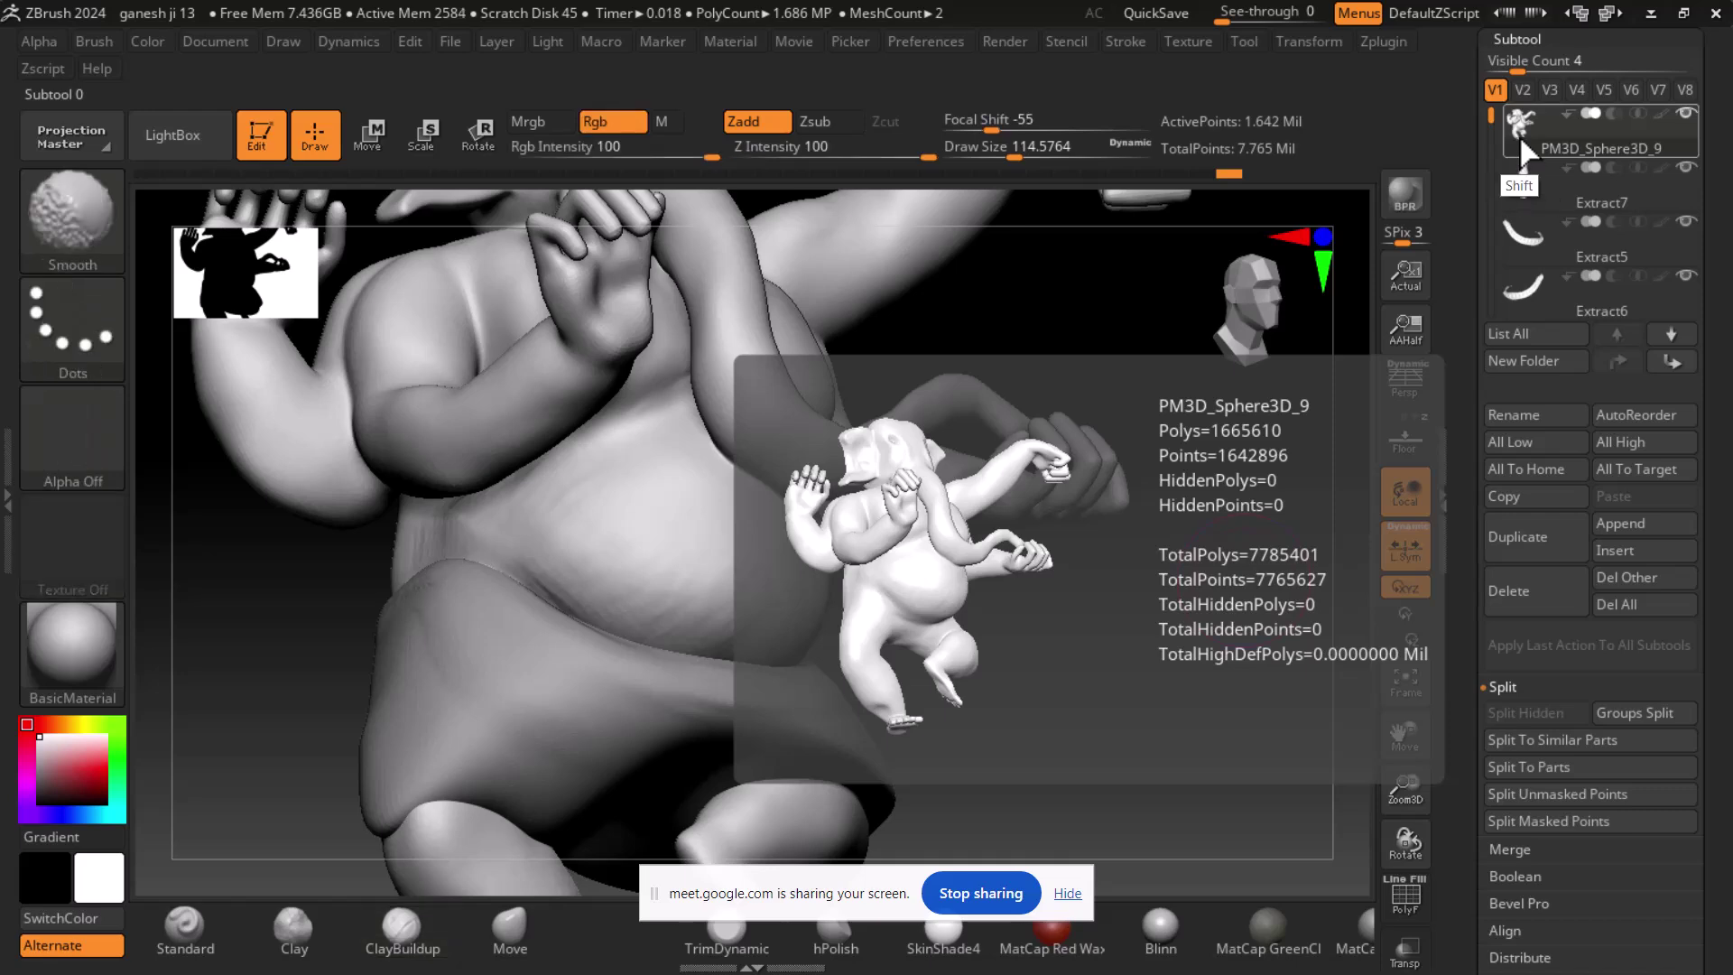
- Build up the flanks, lower back and underside of the belly with ClayBuildup and smooth the belly surface
{"action": "mouse_move", "coordinate": [1180, 600]}
{"action": "left_mouse_down"}
{"action": "mouse_move", "coordinate": [1102, 672]}
{"action": "mouse_move", "coordinate": [1141, 666]}
{"action": "mouse_move", "coordinate": [1095, 666]}
{"action": "mouse_move", "coordinate": [1096, 626]}
{"action": "mouse_move", "coordinate": [1194, 554]}
{"action": "mouse_move", "coordinate": [818, 557]}
{"action": "mouse_move", "coordinate": [844, 529]}
{"action": "mouse_move", "coordinate": [903, 534]}
{"action": "left_mouse_up"}
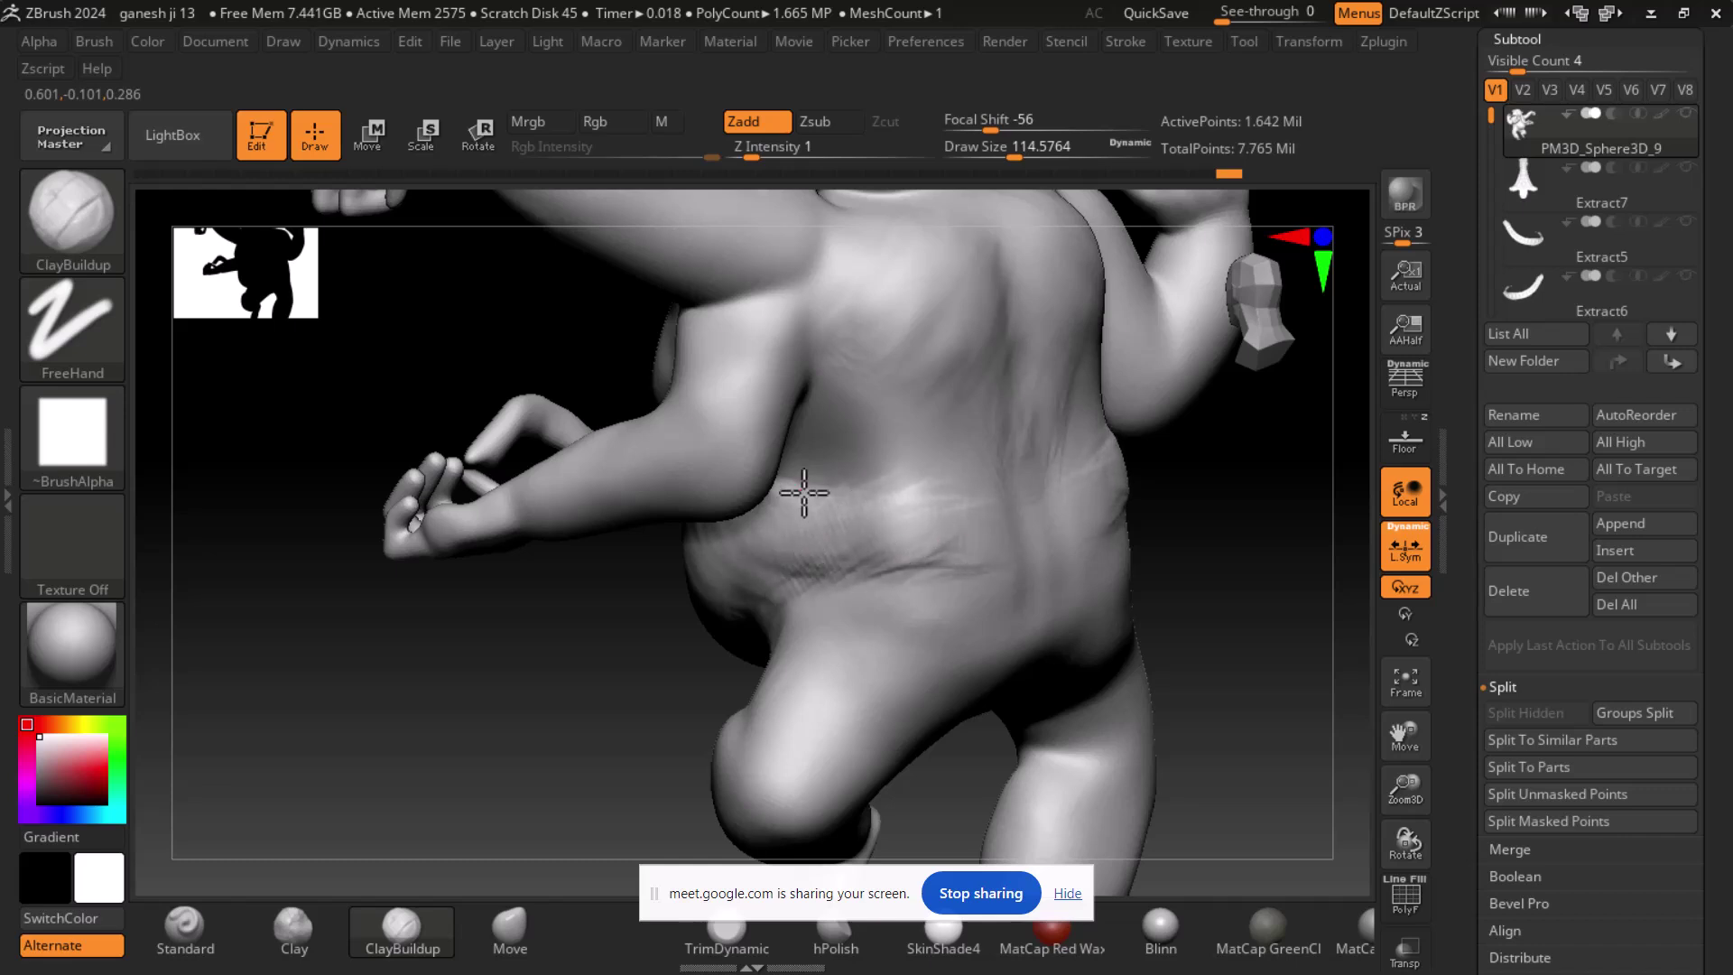
{"action": "mouse_move", "coordinate": [1277, 607]}
{"action": "left_mouse_down"}
{"action": "mouse_move", "coordinate": [1258, 631]}
{"action": "mouse_move", "coordinate": [1165, 609]}
{"action": "left_mouse_up"}
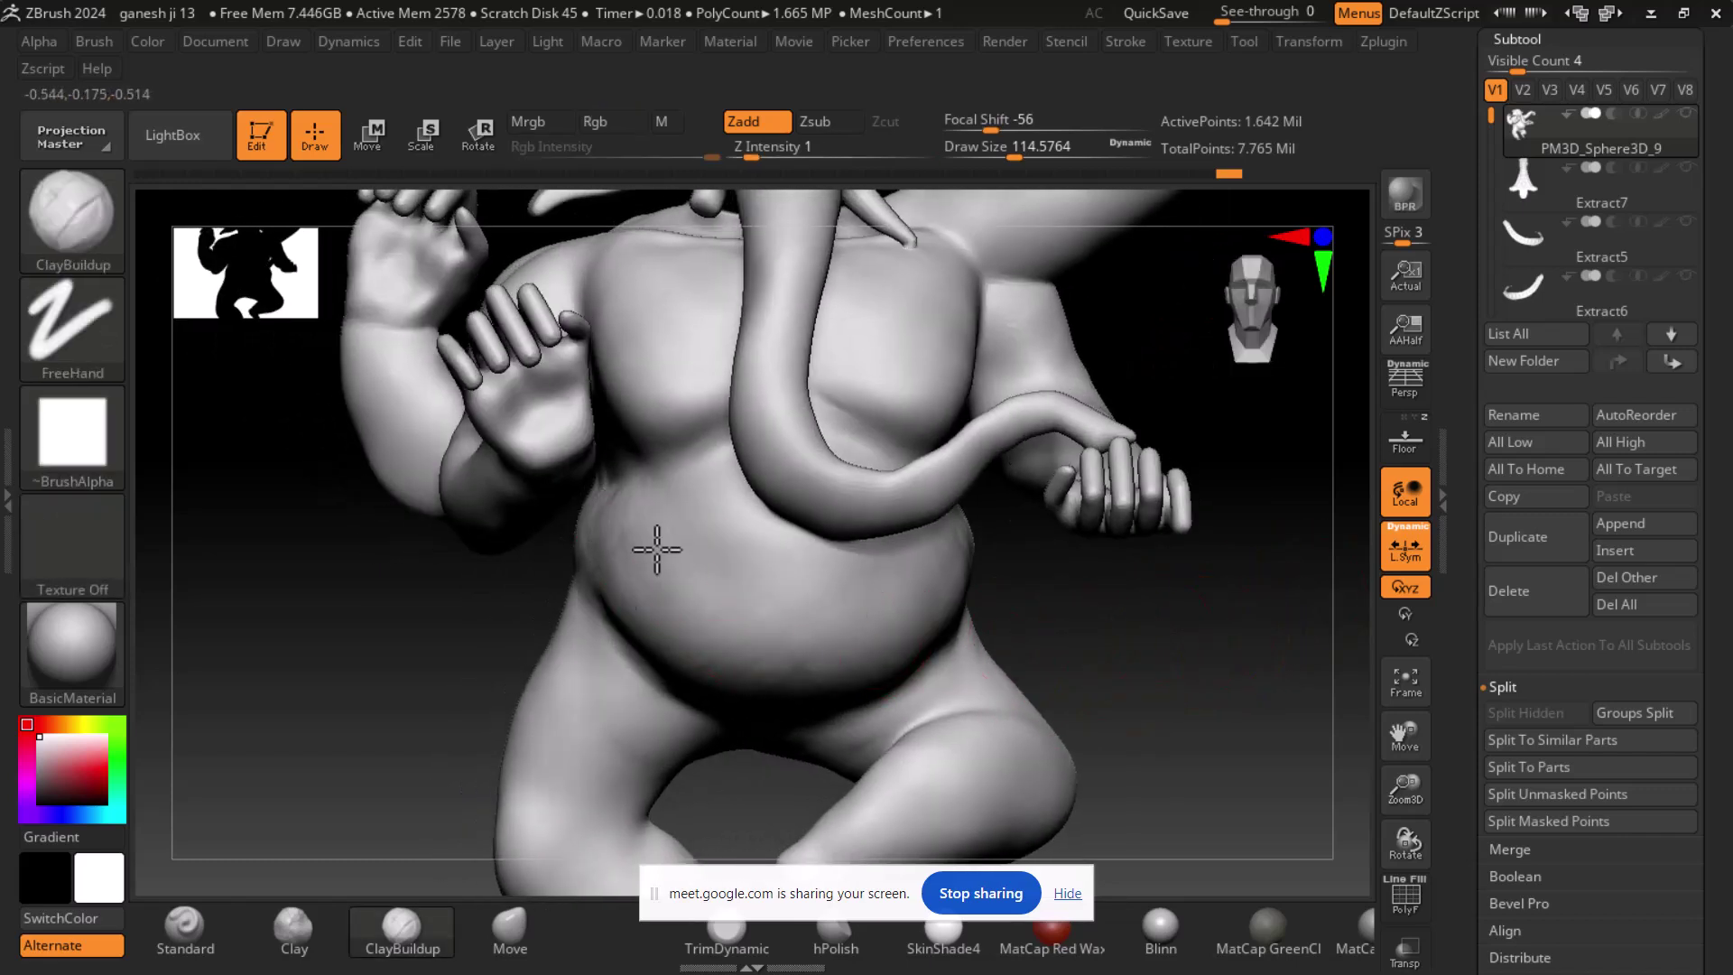
{"action": "mouse_move", "coordinate": [1161, 599]}
{"action": "left_mouse_down"}
{"action": "mouse_move", "coordinate": [1139, 603]}
{"action": "mouse_move", "coordinate": [1172, 600]}
{"action": "mouse_move", "coordinate": [1166, 578]}
{"action": "left_mouse_up"}
{"action": "left_click_drag", "start_coordinate": [817, 676], "coordinate": [662, 693]}
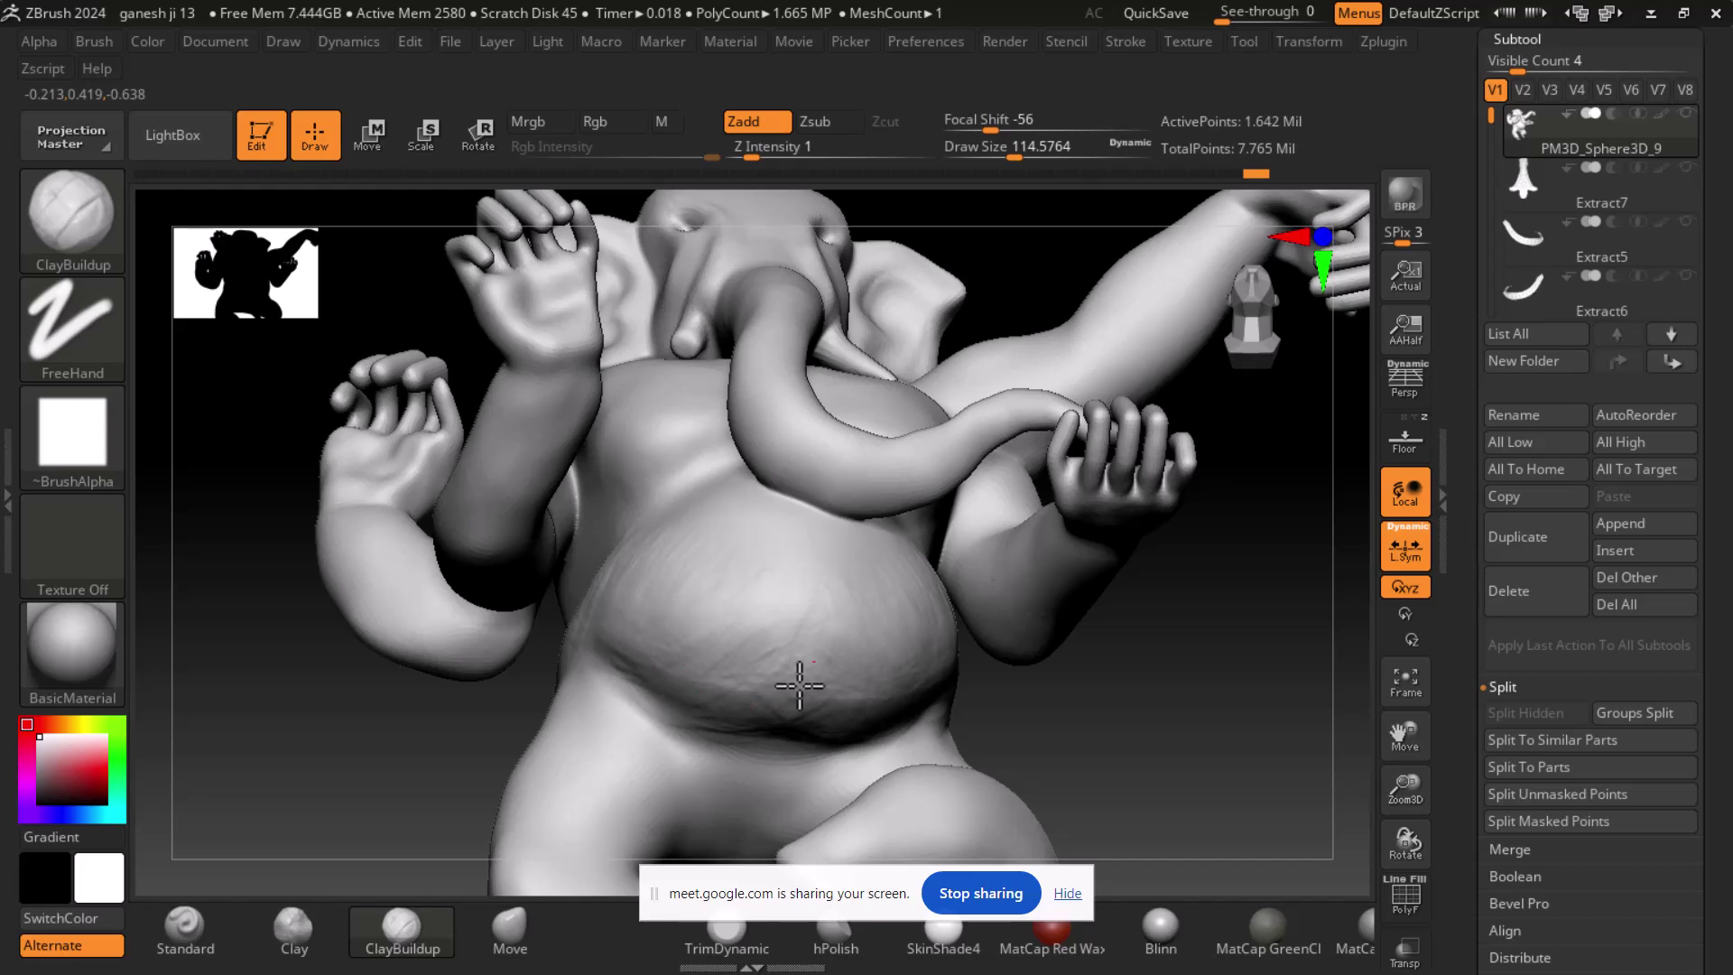
{"action": "key", "text": "shift"}
{"action": "mouse_move", "coordinate": [603, 592]}
{"action": "left_mouse_down", "text": "shift"}
{"action": "mouse_move", "coordinate": [770, 624]}
{"action": "mouse_move", "coordinate": [756, 663]}
{"action": "mouse_move", "coordinate": [585, 601]}
{"action": "mouse_move", "coordinate": [635, 573]}
{"action": "left_mouse_up", "text": "shift"}
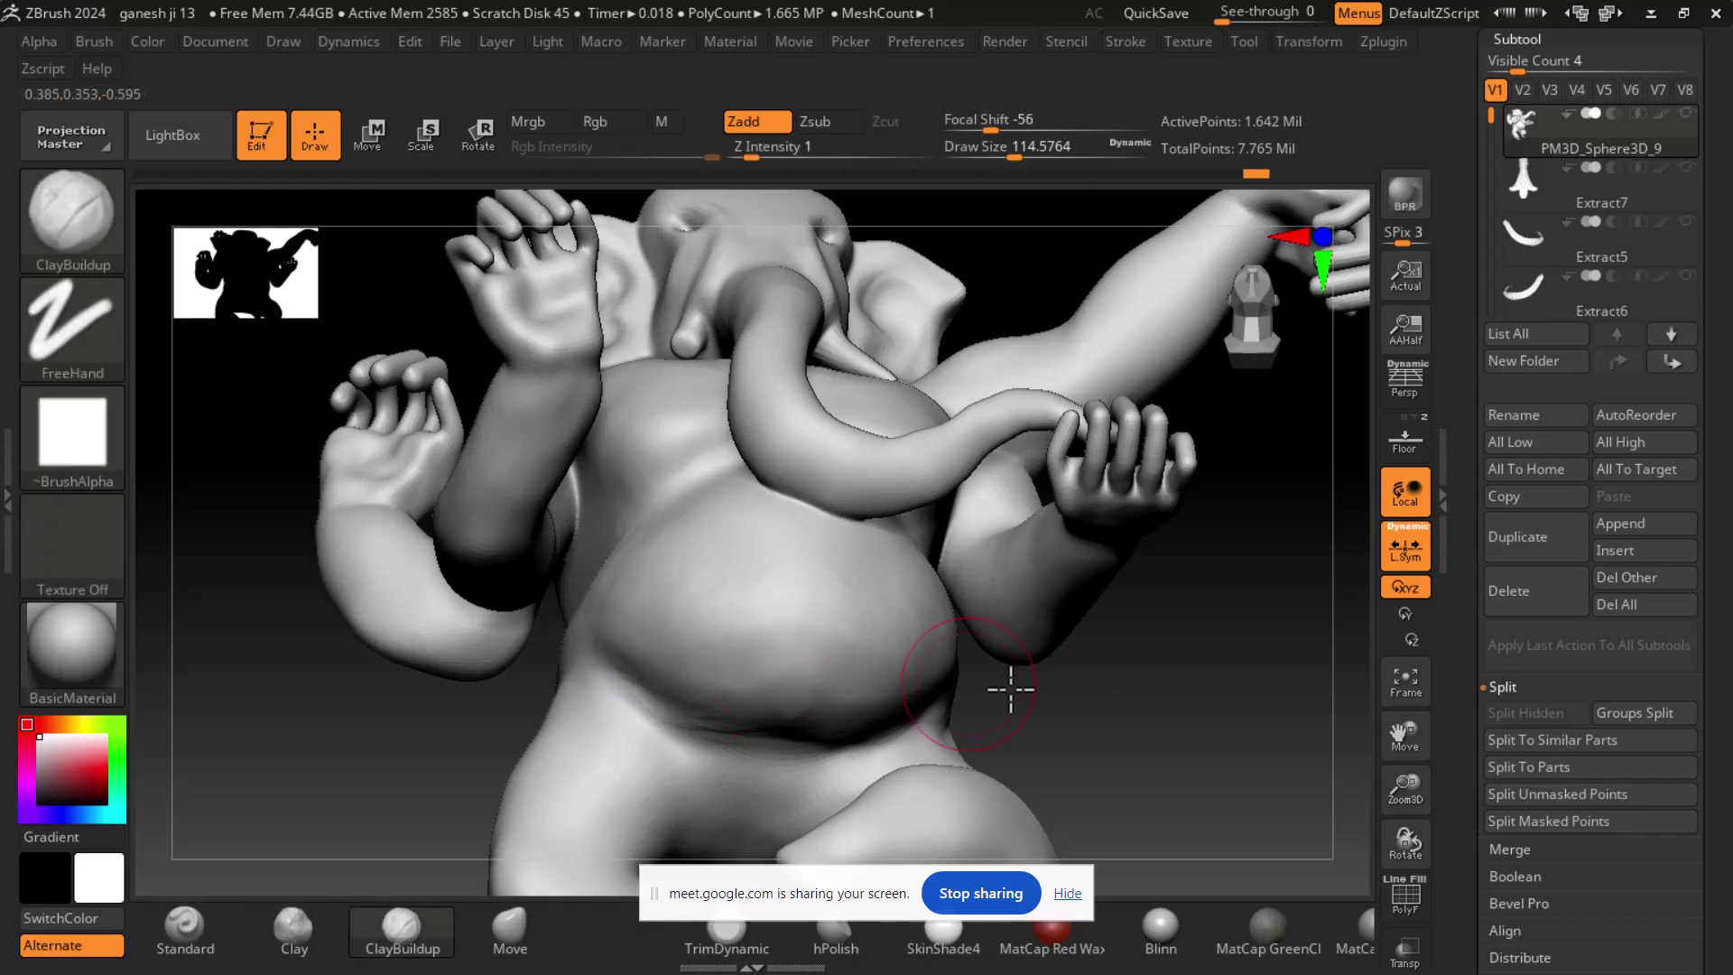
- Bring back the reference drawing and add ClayBuildup strokes across the upper and middle belly from the front
{"action": "left_click_drag", "start_coordinate": [1309, 799], "coordinate": [1363, 833]}
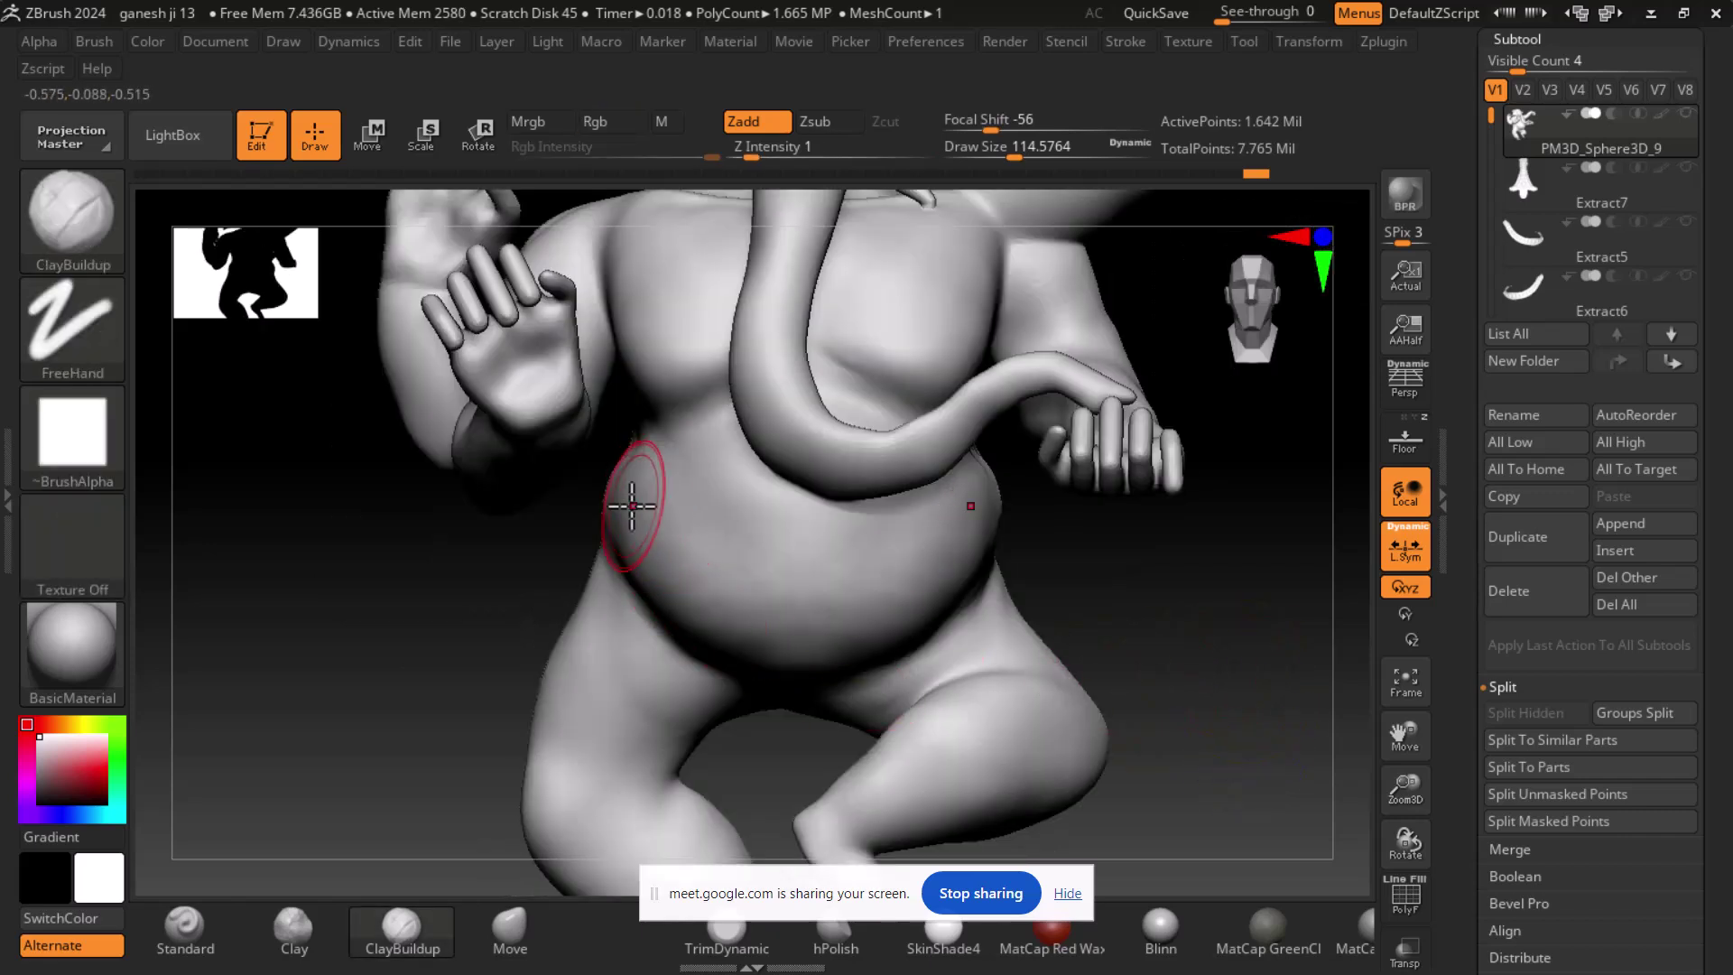
{"action": "key", "text": "alt+Tab"}
{"action": "left_click", "coordinate": [554, 296]}
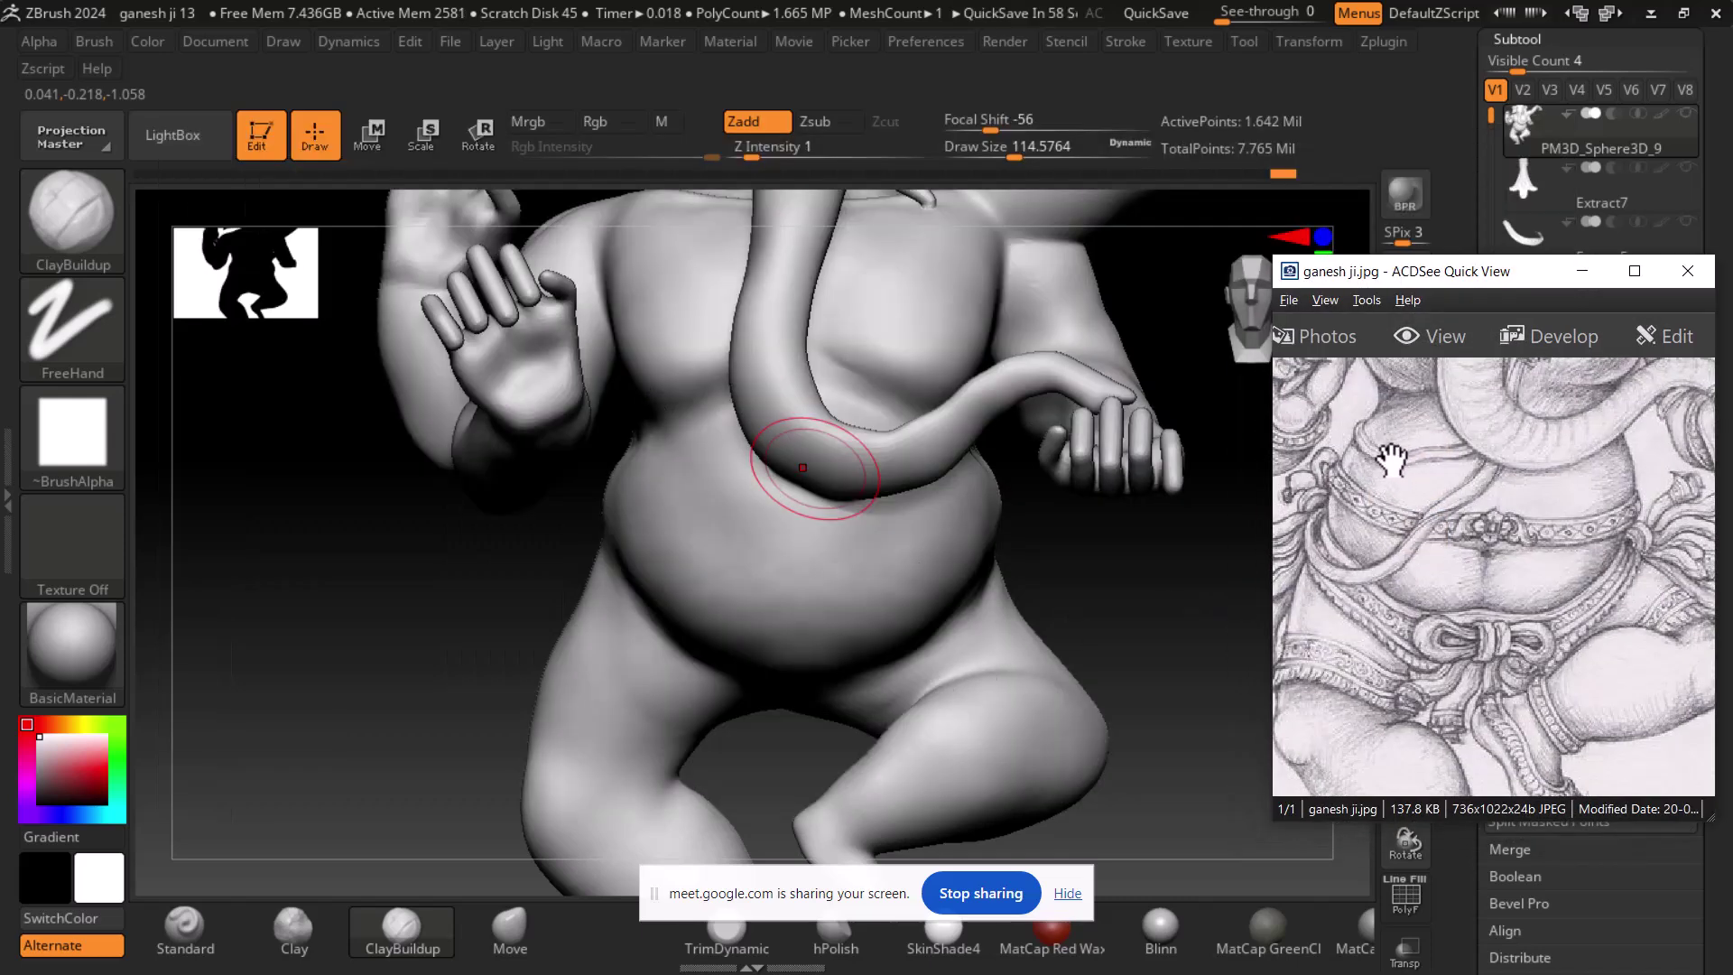
{"action": "left_click", "coordinate": [641, 492]}
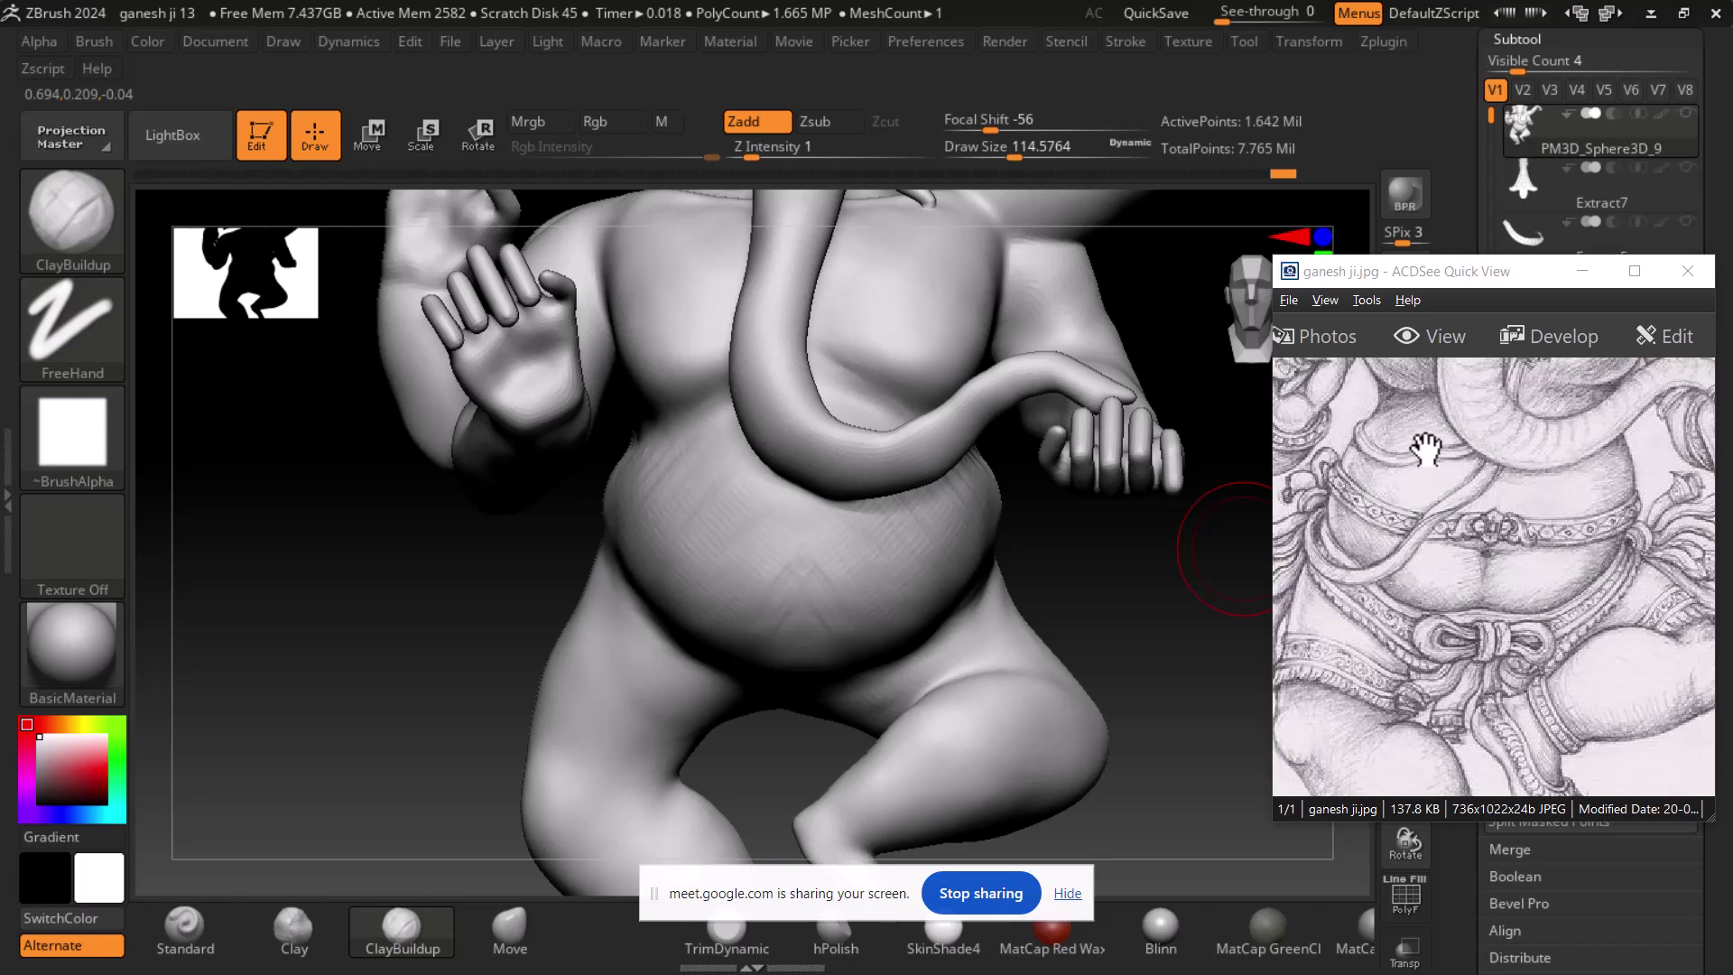
- Move the reference viewer clear of the model's controls and show the floor-grid reference drawing aligned with the front view
{"action": "scroll", "coordinate": [1451, 456], "scroll_direction": "up", "scroll_amount": 3}
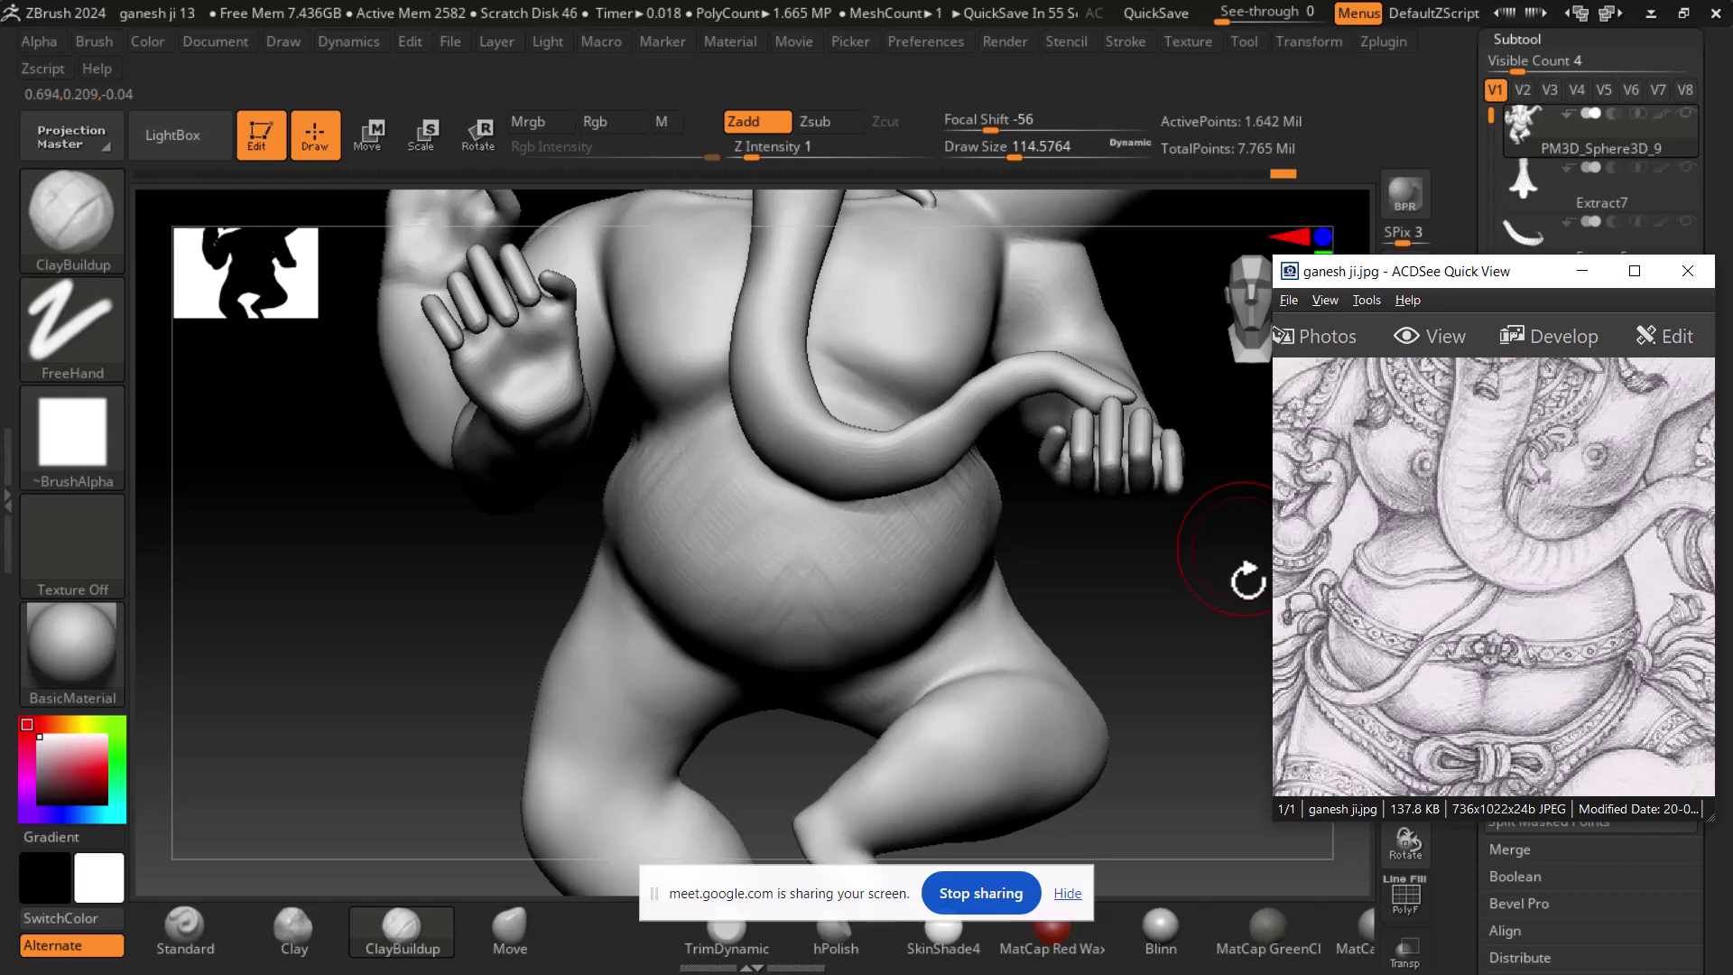
{"action": "left_click_drag", "start_coordinate": [1614, 334], "coordinate": [307, 406]}
{"action": "left_click", "coordinate": [1406, 397]}
{"action": "key", "text": "p"}
{"action": "left_click", "coordinate": [1406, 442]}
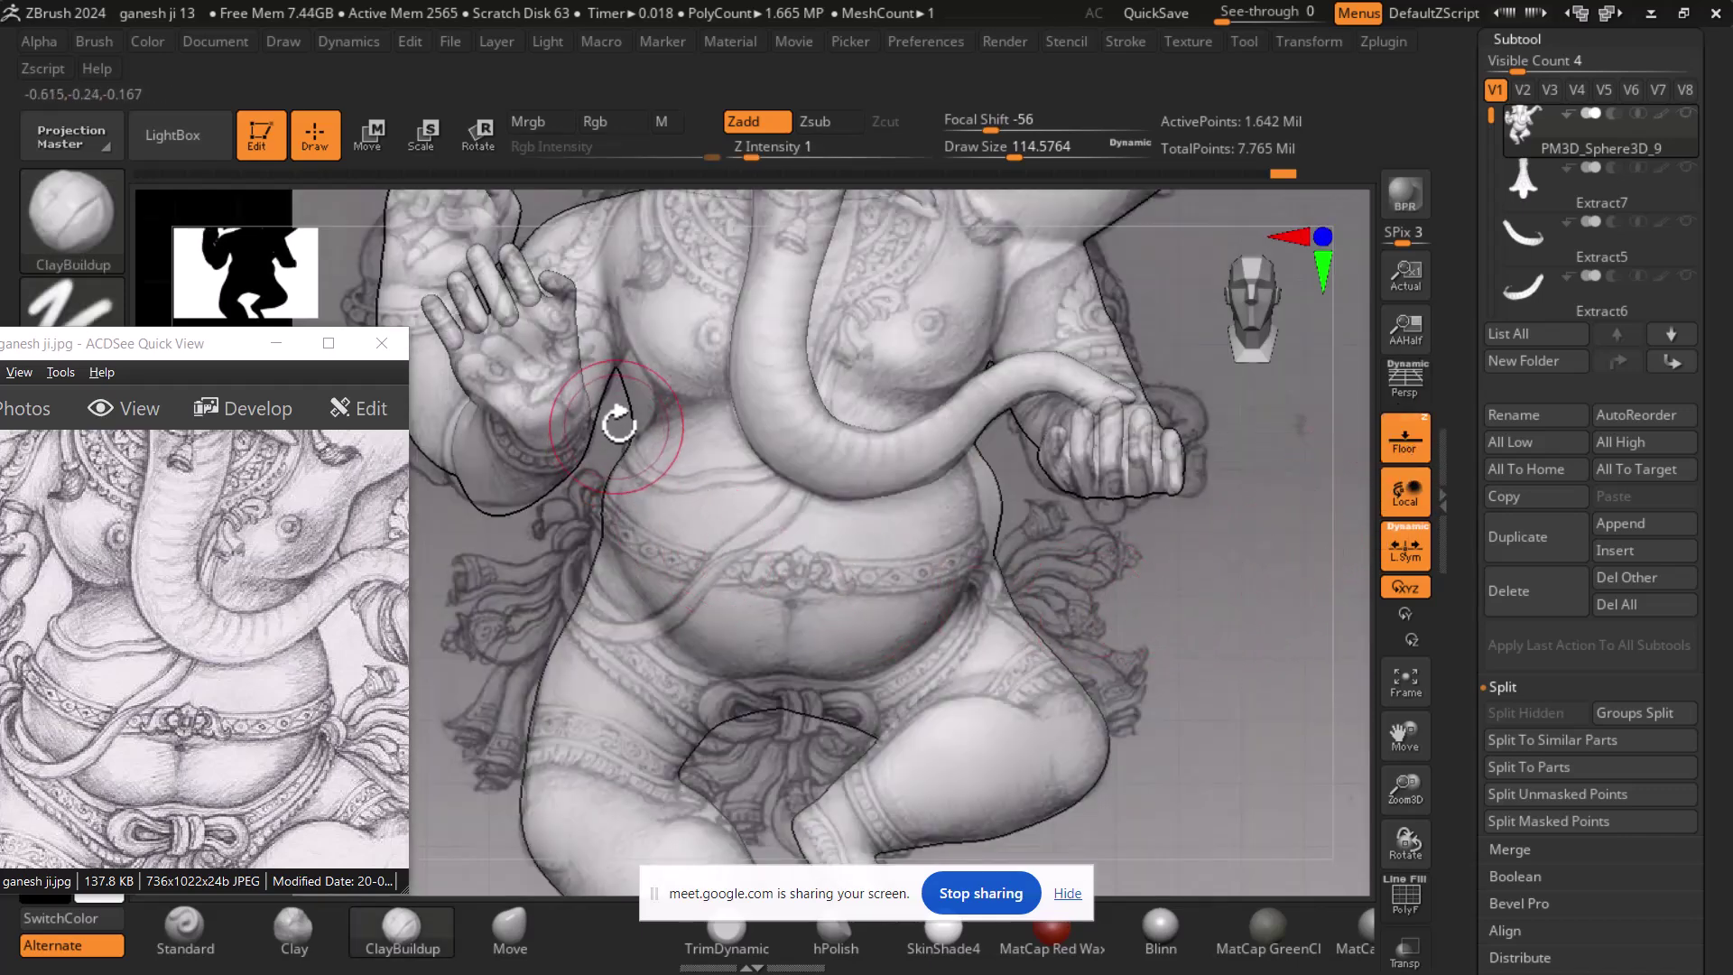
- Reshape the waist and widen the belly's sides to the drawing's outline with the Move brush at draw size about 167
{"action": "left_click", "coordinate": [524, 932]}
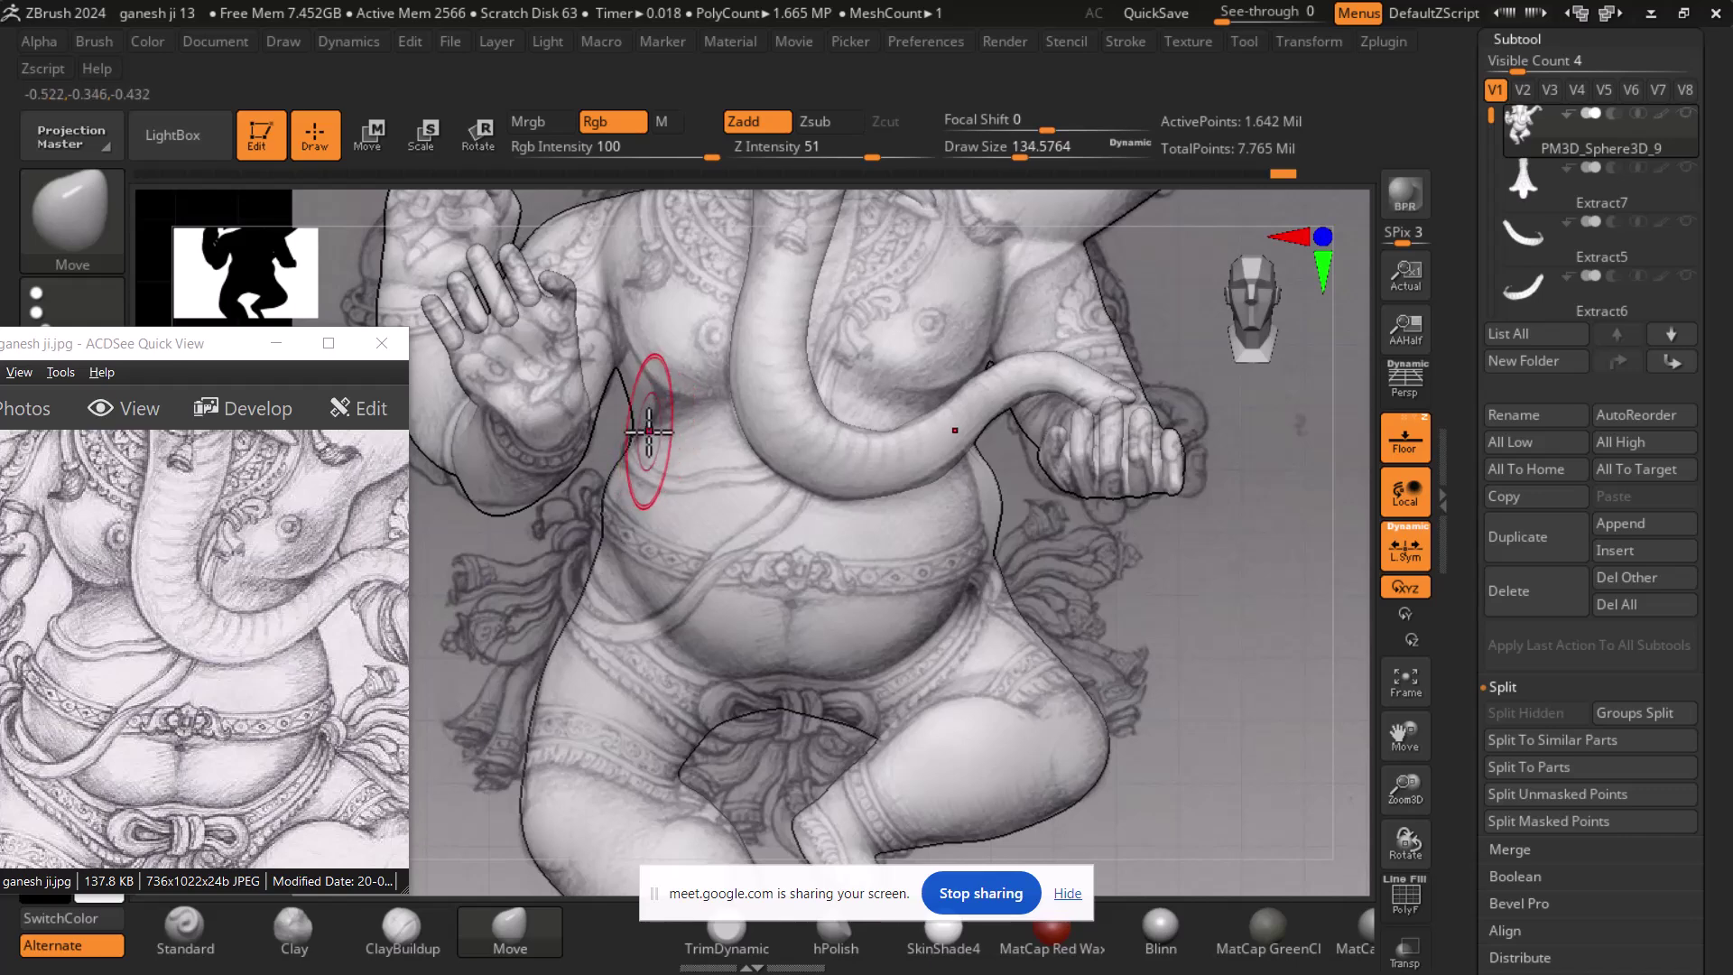
{"action": "key", "text": "]"}
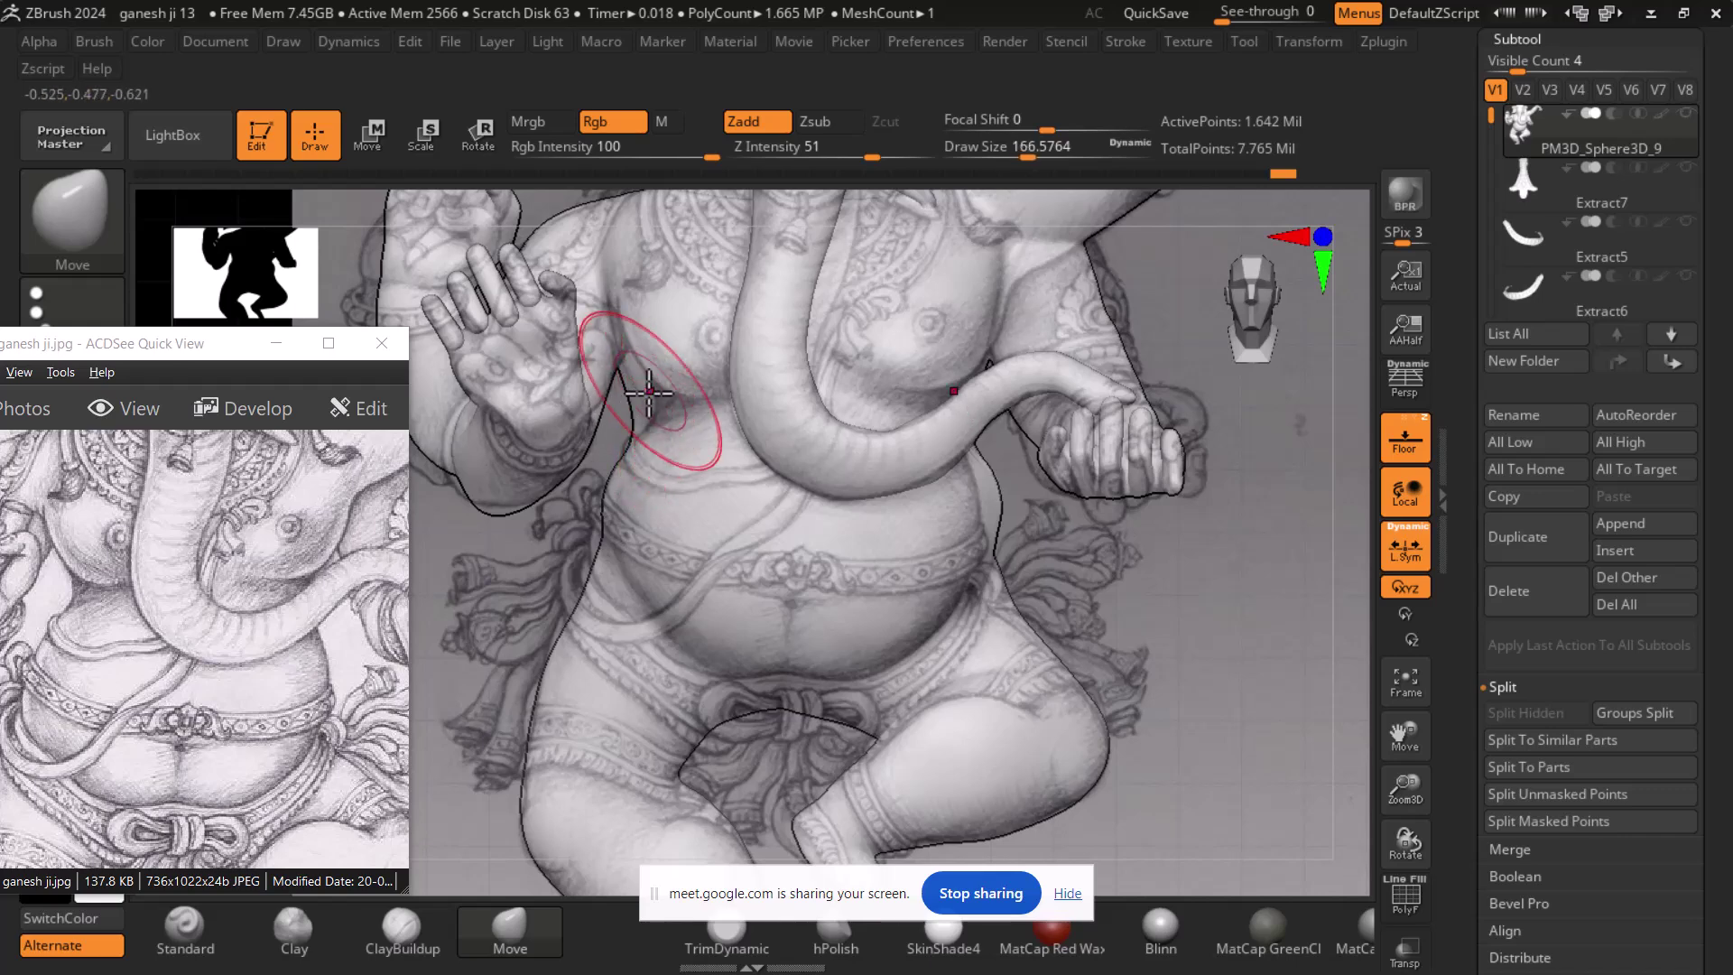
{"action": "left_click_drag", "start_coordinate": [631, 398], "coordinate": [638, 433]}
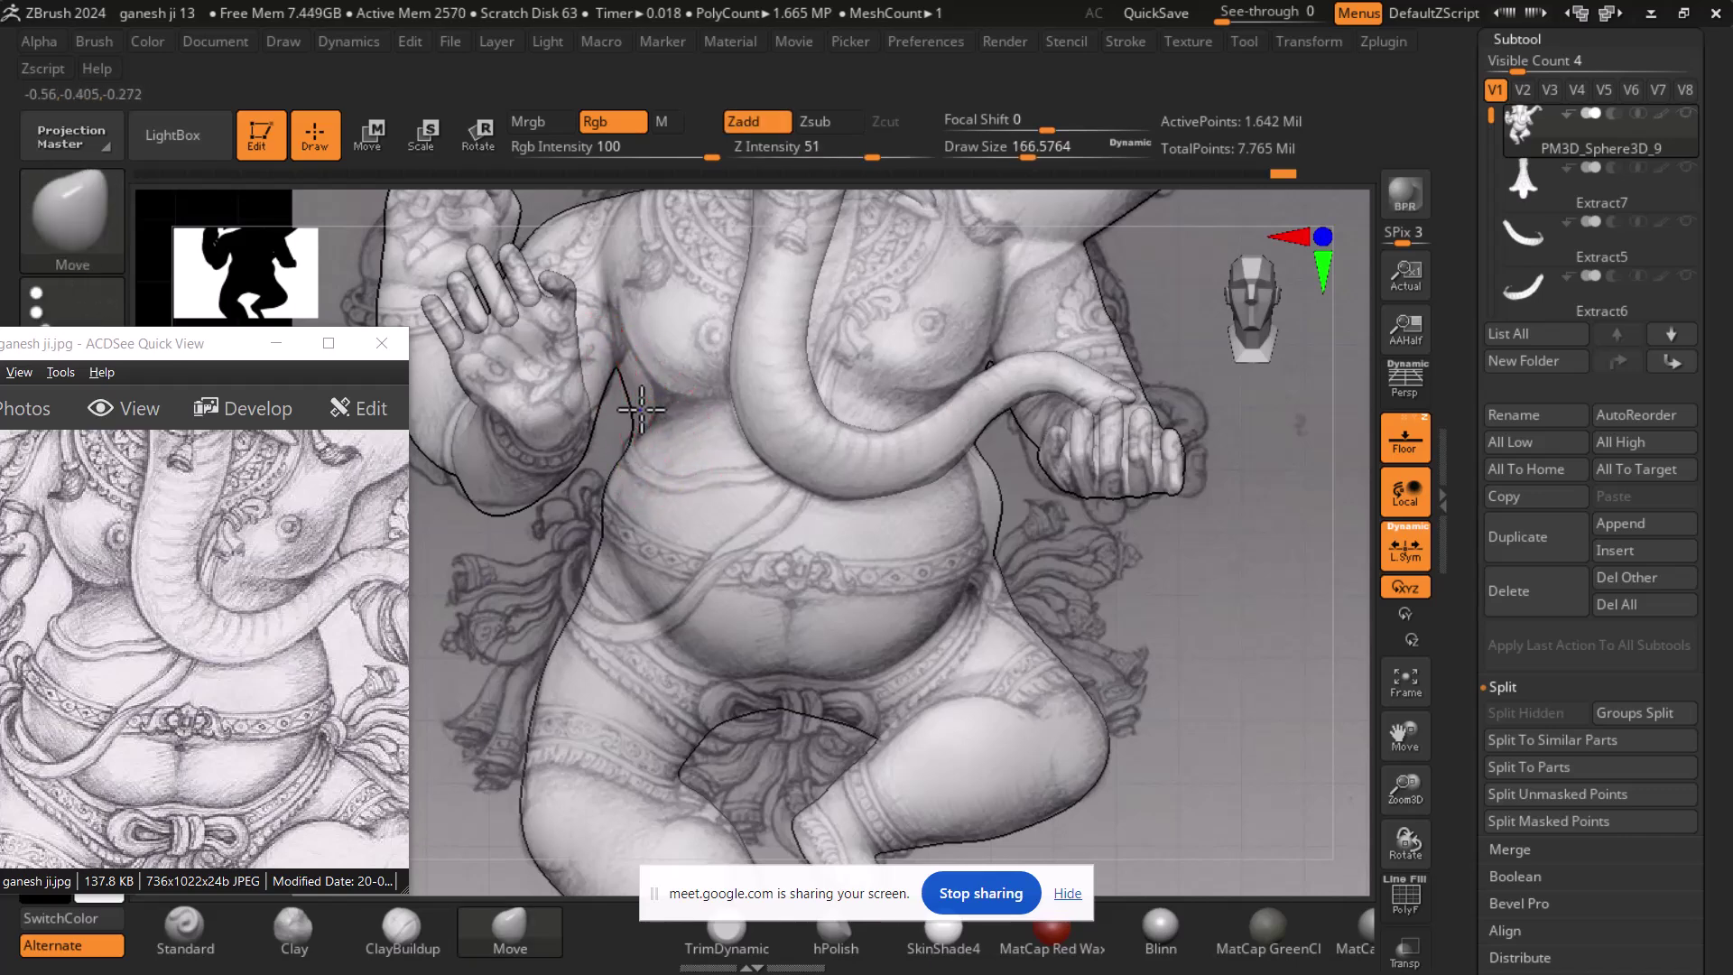
{"action": "left_click", "coordinate": [1408, 451]}
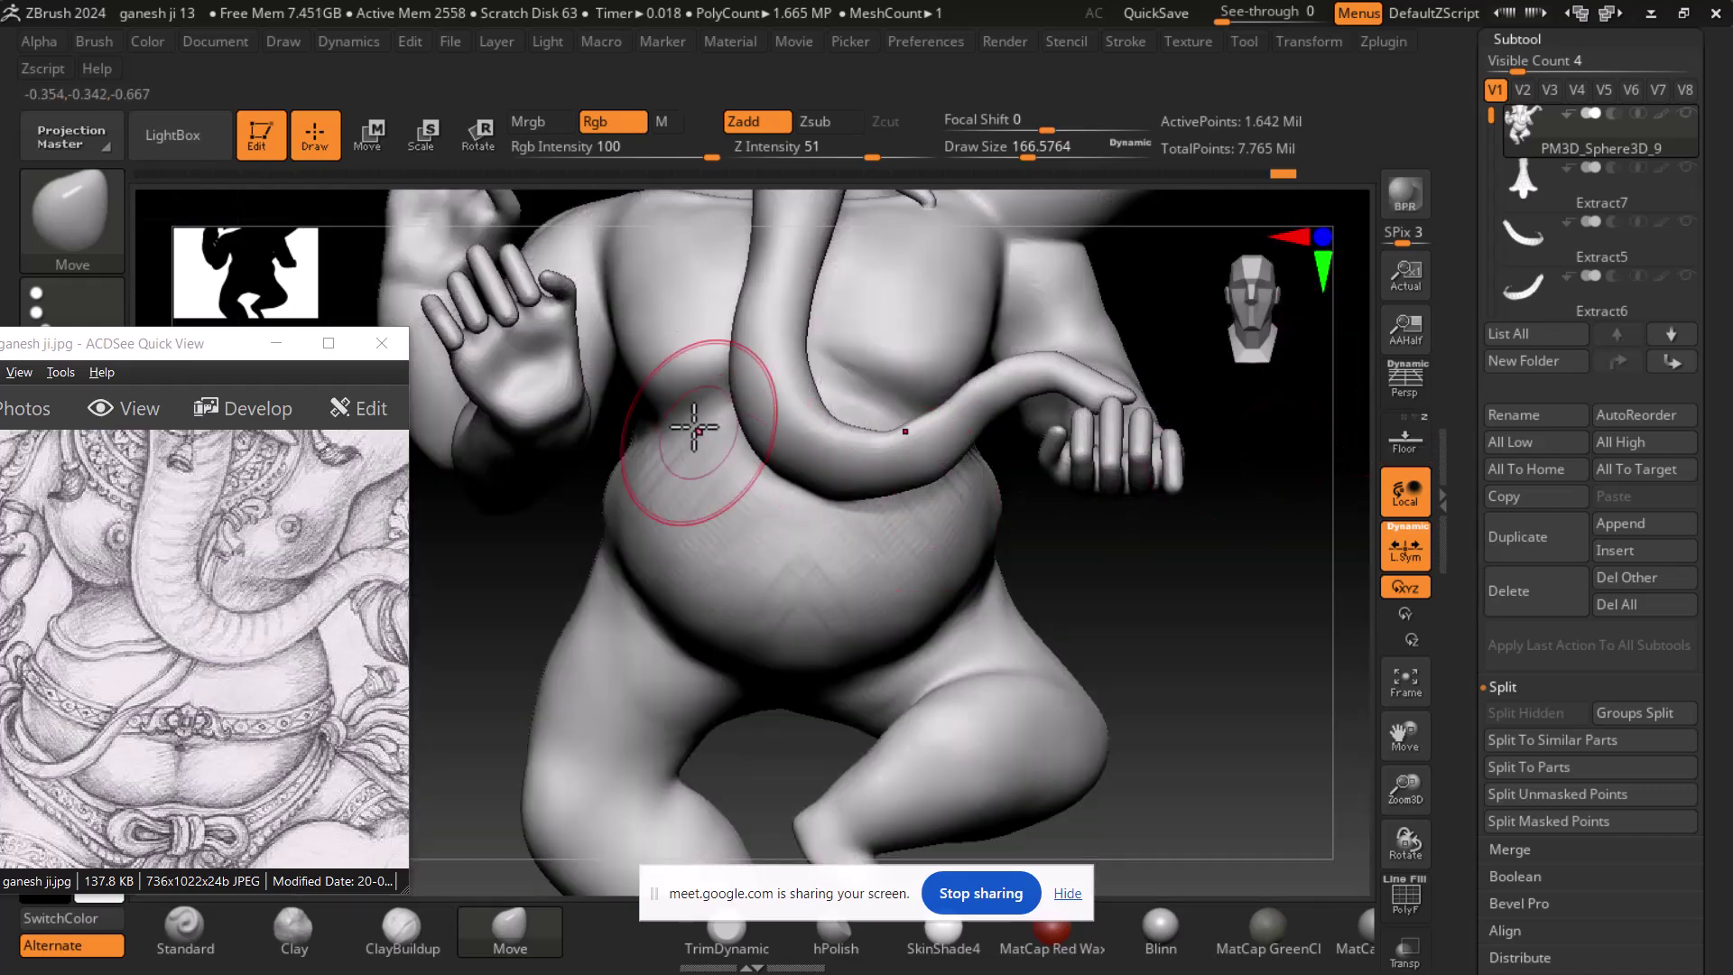
{"action": "left_click", "coordinate": [1406, 442]}
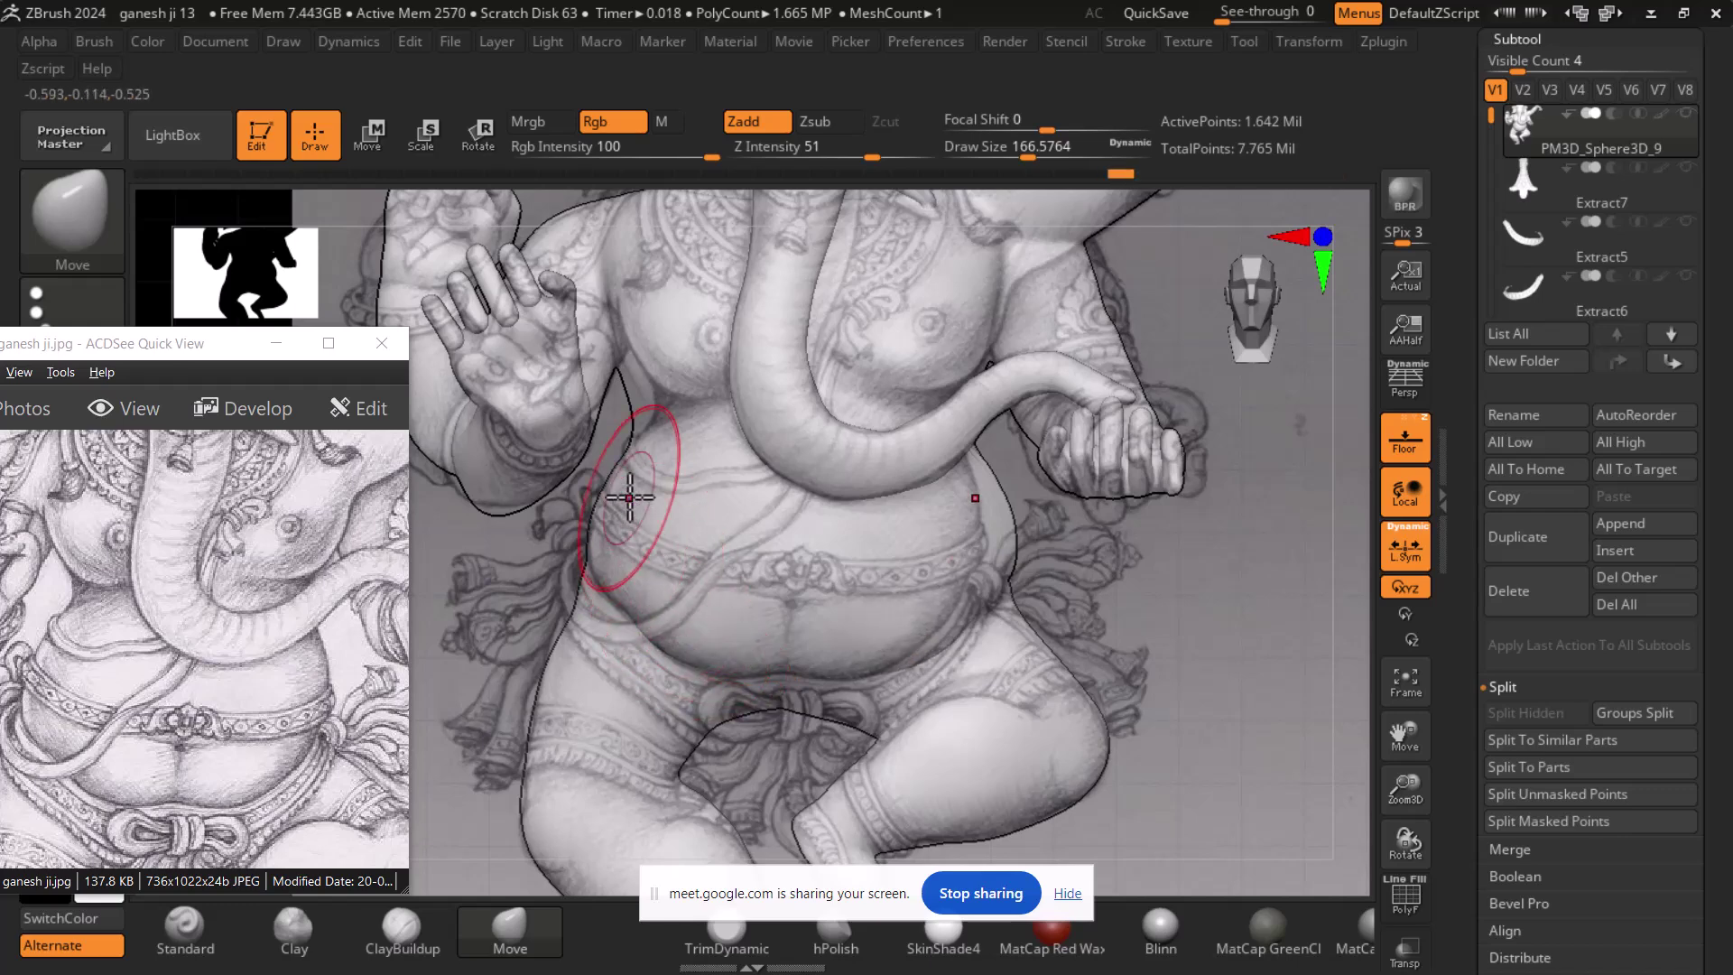
{"action": "left_click", "coordinate": [1405, 443]}
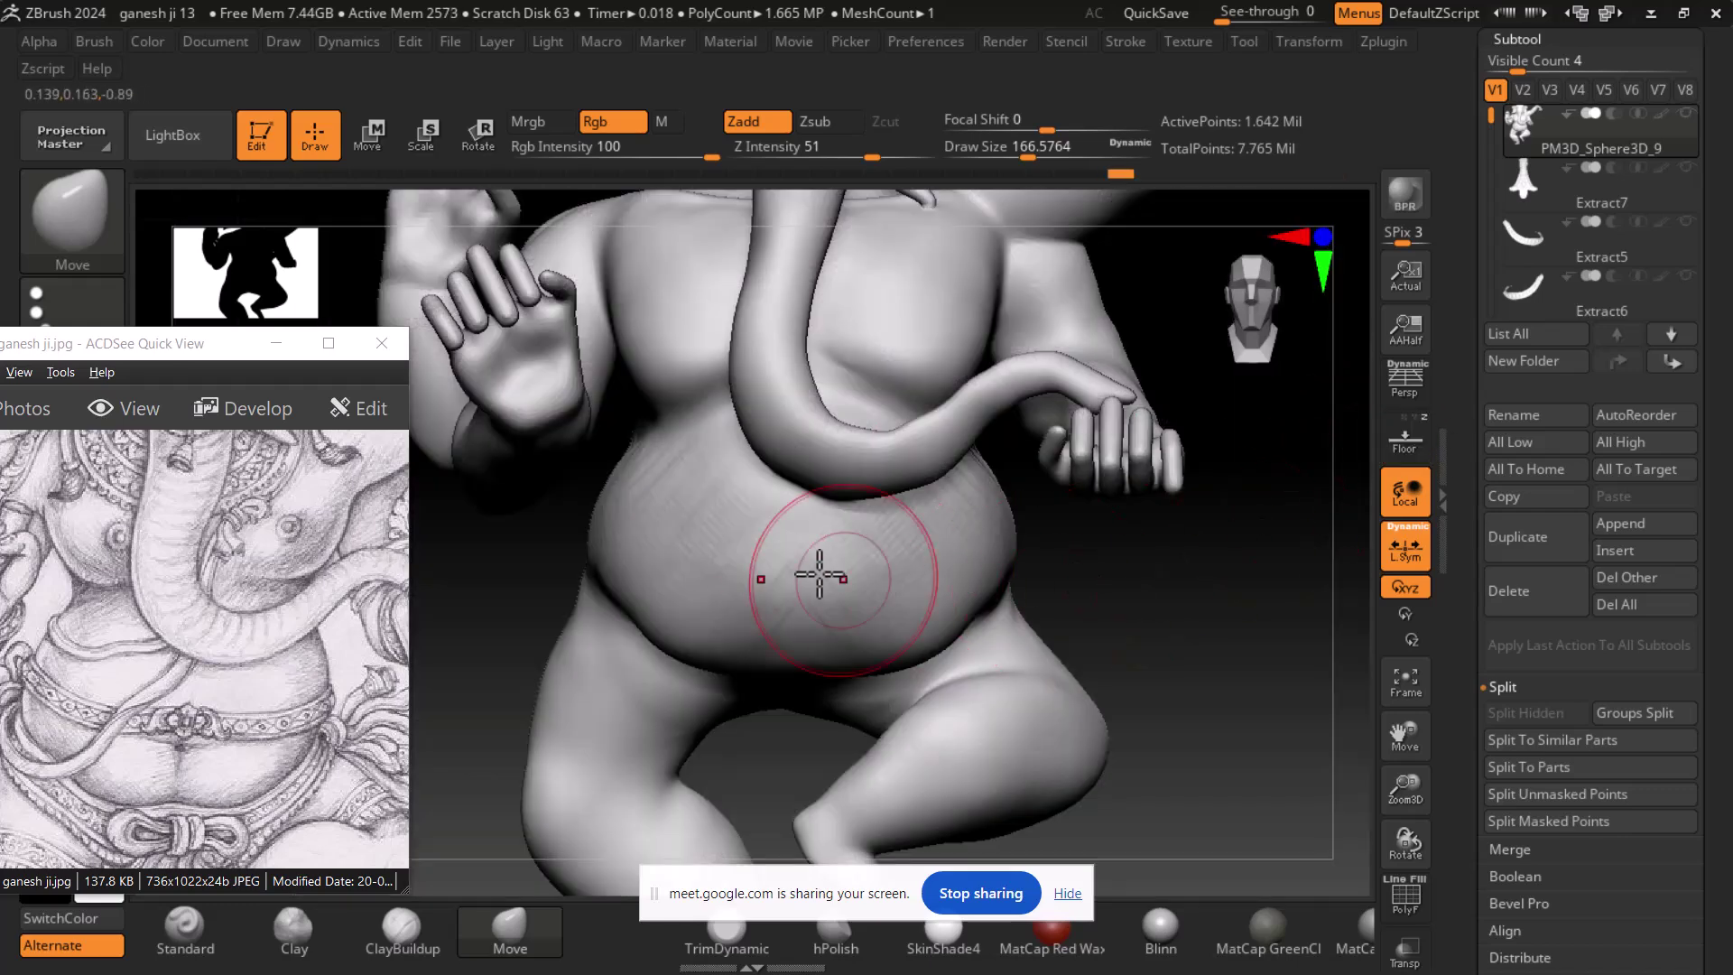
{"action": "left_click", "coordinate": [1406, 444]}
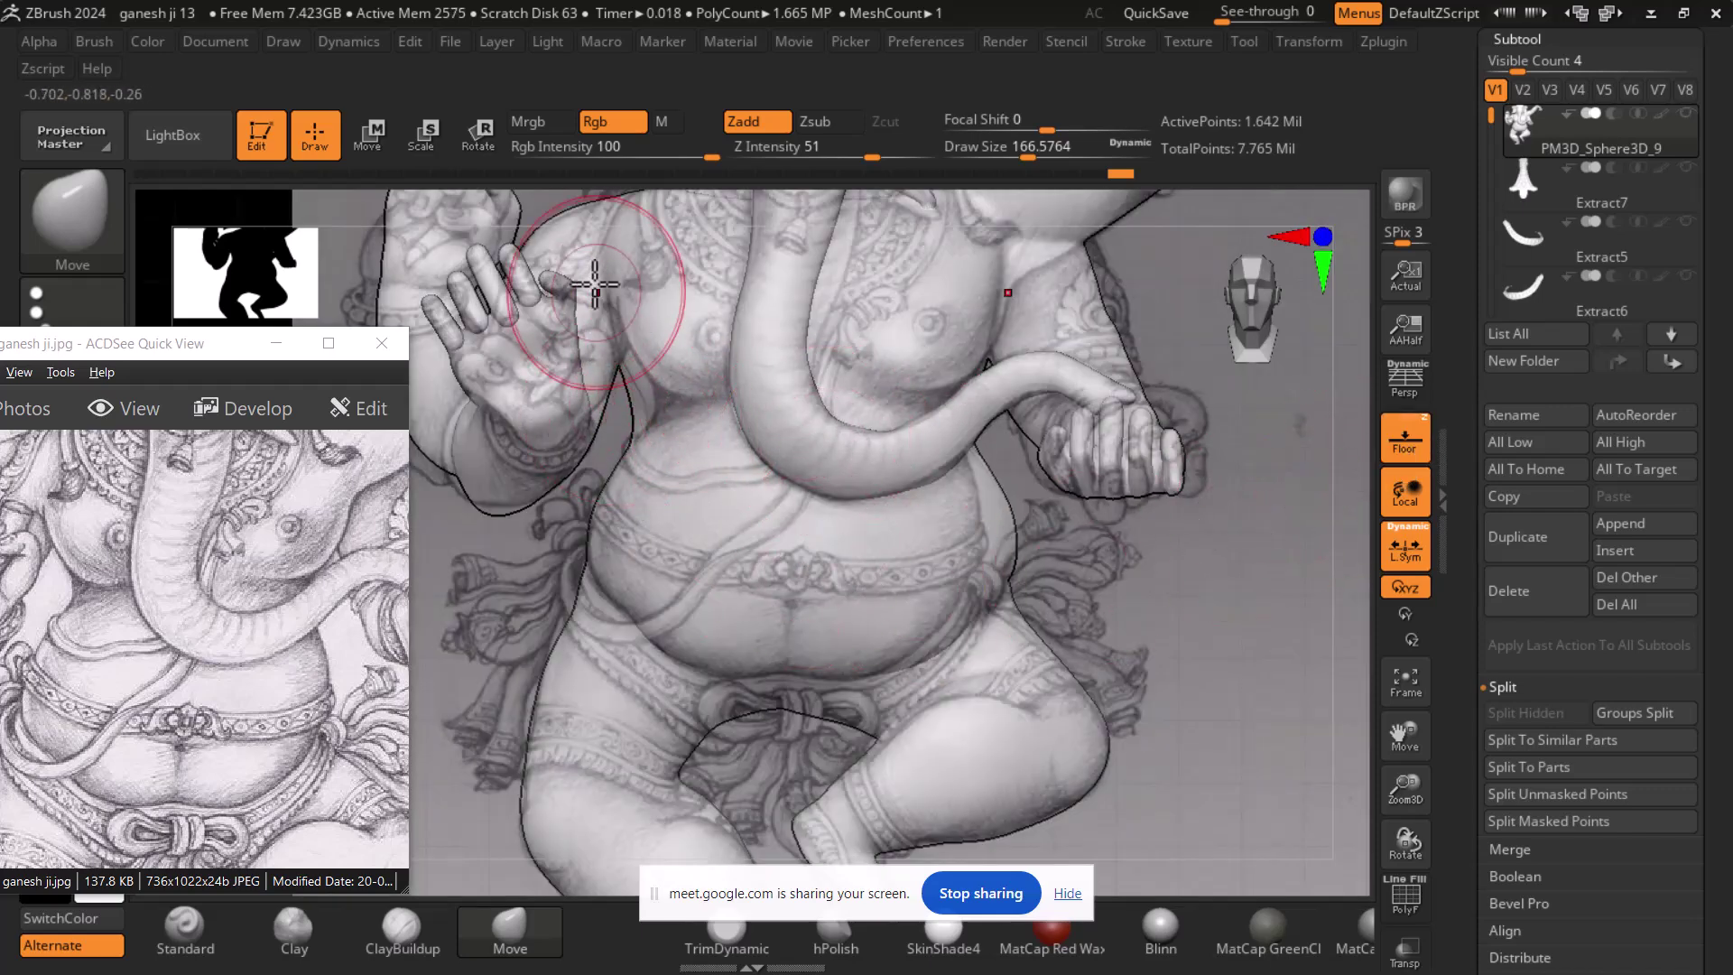
- Isolate the two sides of the waist with SelectLasso and adjust their outline to the drawing with the Move brush
{"action": "key", "text": "ctrl+shift"}
{"action": "mouse_move", "coordinate": [593, 241]}
{"action": "left_mouse_down", "text": "ctrl+shift"}
{"action": "mouse_move", "coordinate": [638, 723]}
{"action": "mouse_move", "coordinate": [1150, 542]}
{"action": "mouse_move", "coordinate": [902, 244]}
{"action": "mouse_move", "coordinate": [1137, 444]}
{"action": "left_mouse_up", "text": "ctrl+shift"}
{"action": "key", "text": "ctrl+shift"}
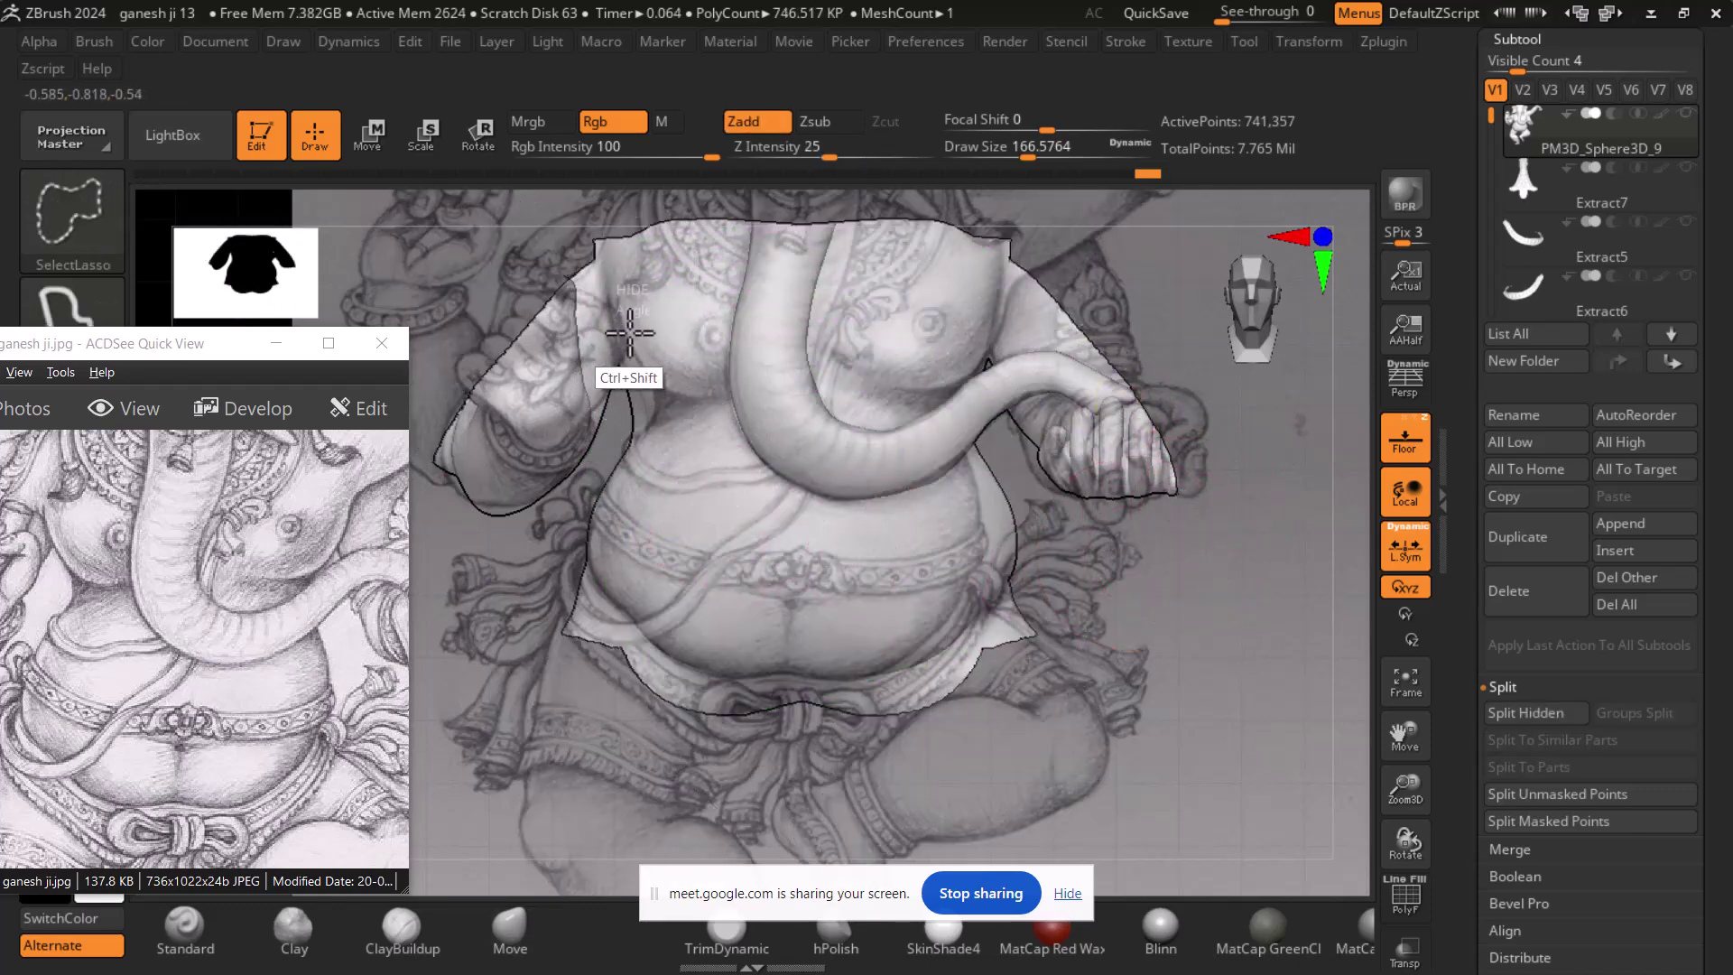
{"action": "mouse_move", "coordinate": [593, 489]}
{"action": "left_mouse_down", "text": "ctrl+shift"}
{"action": "mouse_move", "coordinate": [582, 695]}
{"action": "mouse_move", "coordinate": [1011, 601]}
{"action": "mouse_move", "coordinate": [1011, 415]}
{"action": "mouse_move", "coordinate": [939, 231]}
{"action": "left_mouse_up", "text": "ctrl+shift"}
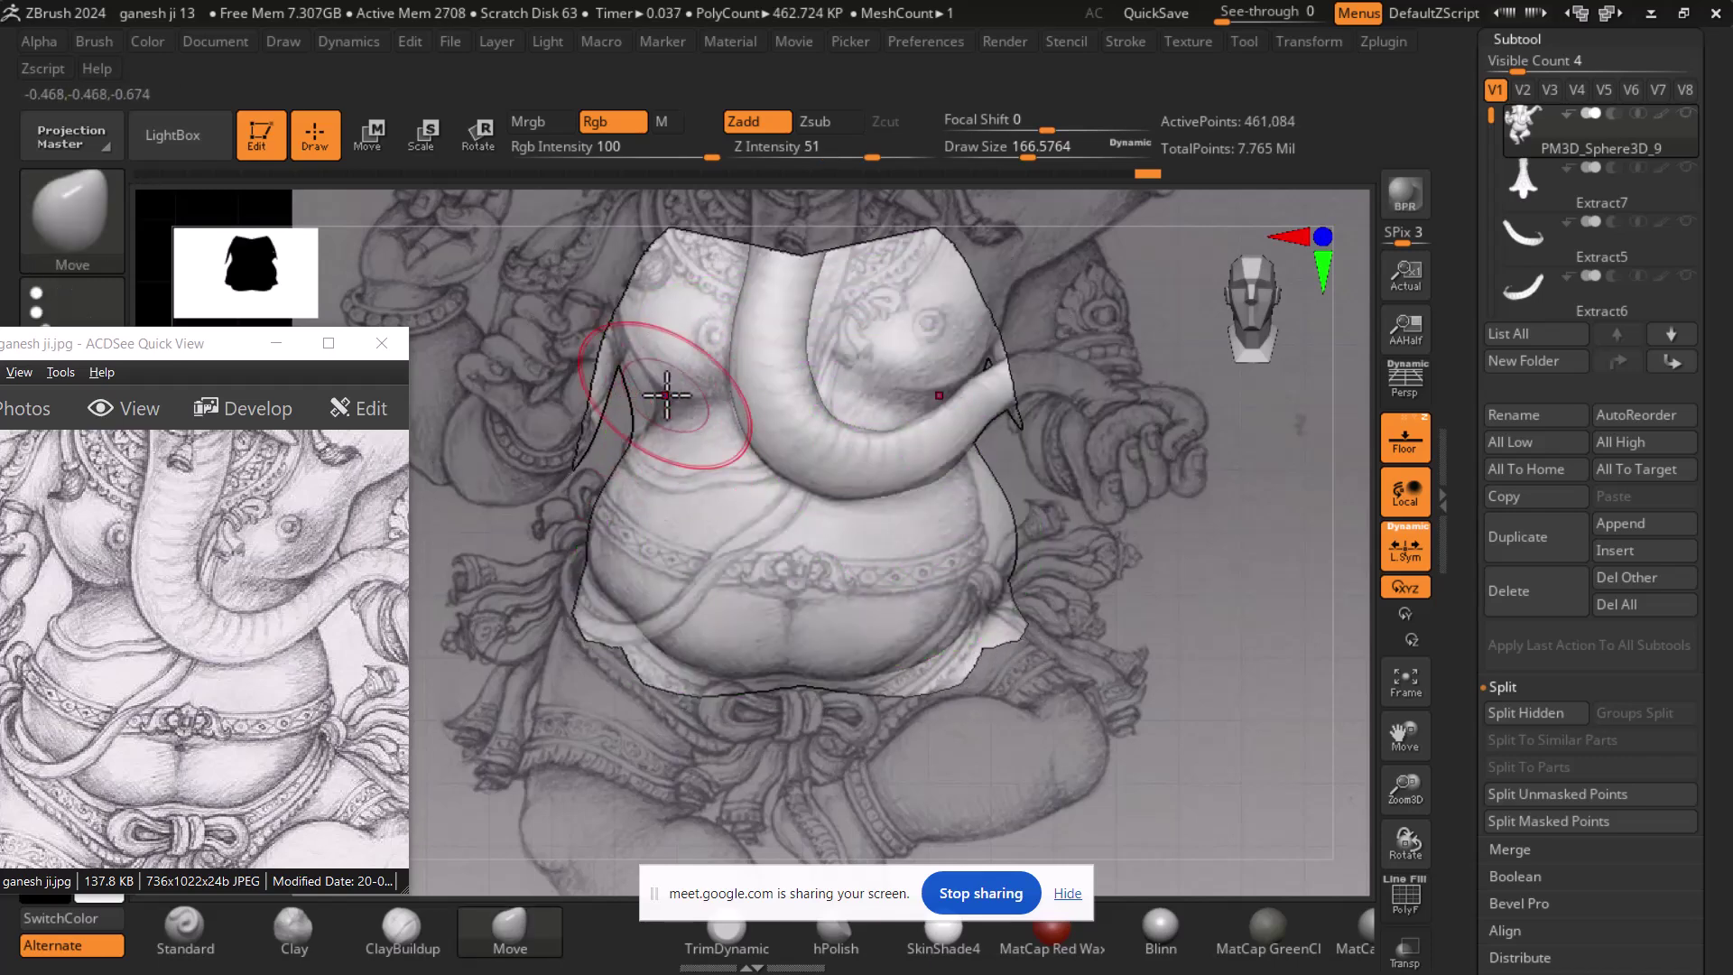
{"action": "key", "text": "ctrl+shift"}
{"action": "mouse_move", "coordinate": [587, 483]}
{"action": "left_mouse_down", "text": "ctrl+shift"}
{"action": "mouse_move", "coordinate": [707, 664]}
{"action": "mouse_move", "coordinate": [1037, 649]}
{"action": "left_mouse_up", "text": "ctrl+shift"}
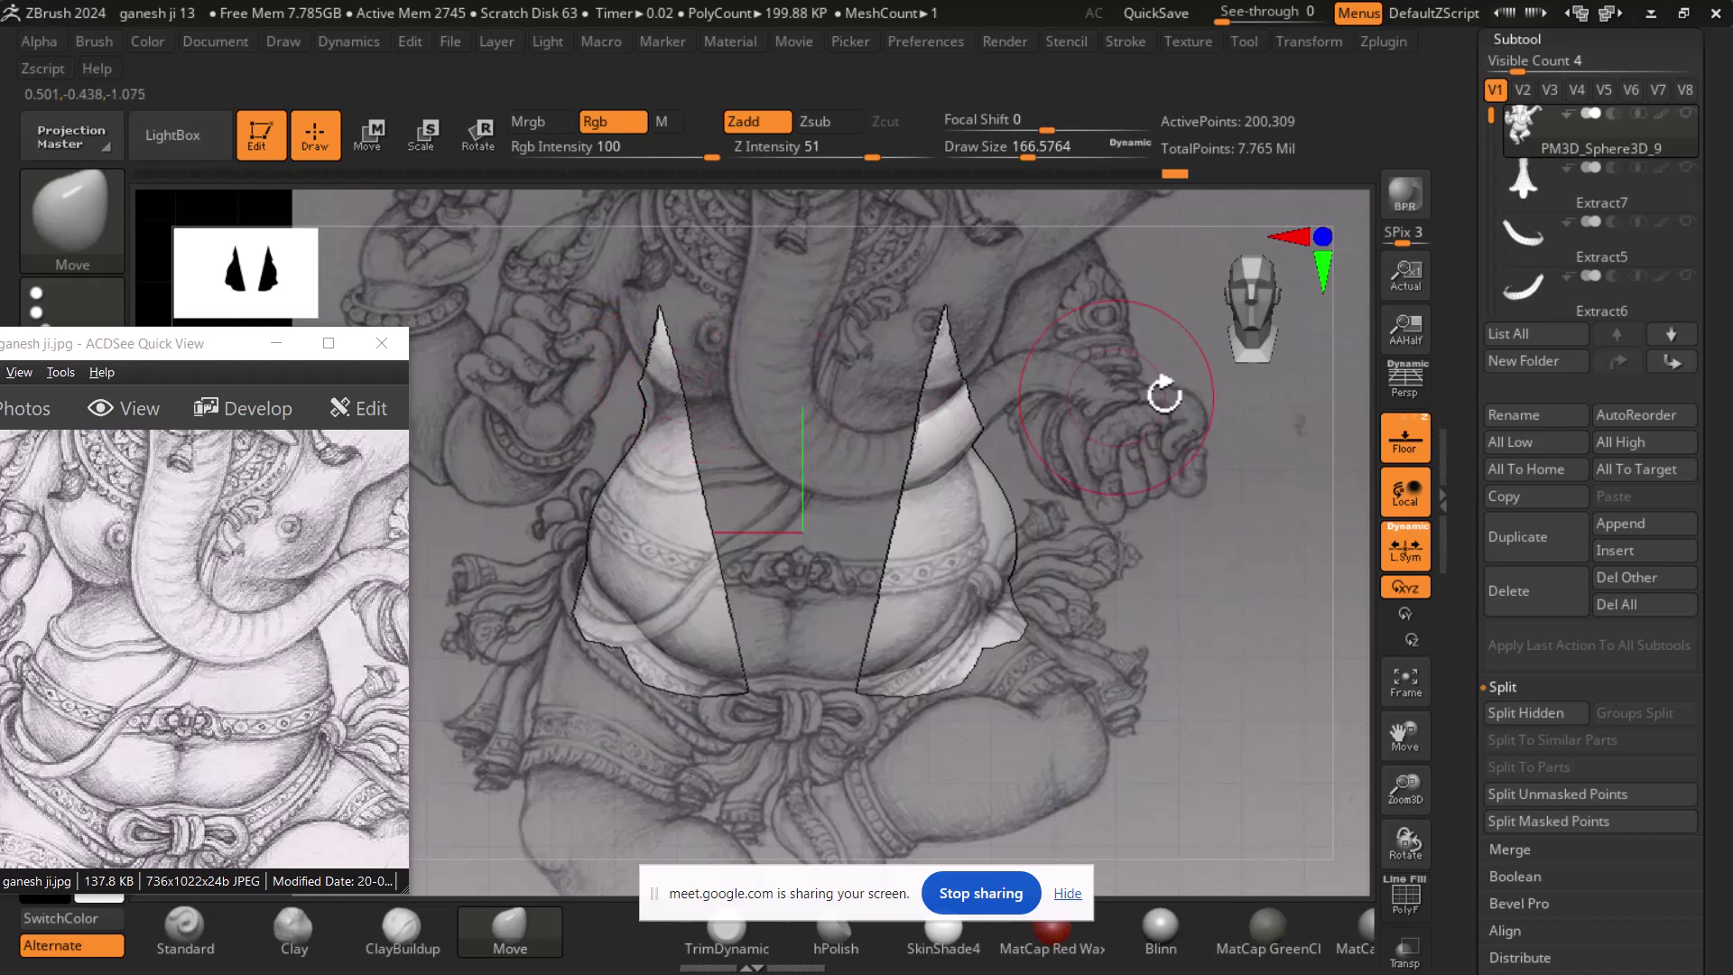
- Unhide the rest of the statue and smooth the waist and belly, checking the silhouette against the reference overlay
{"action": "left_click", "coordinate": [1402, 440]}
{"action": "left_click", "coordinate": [1283, 496], "text": "ctrl+shift"}
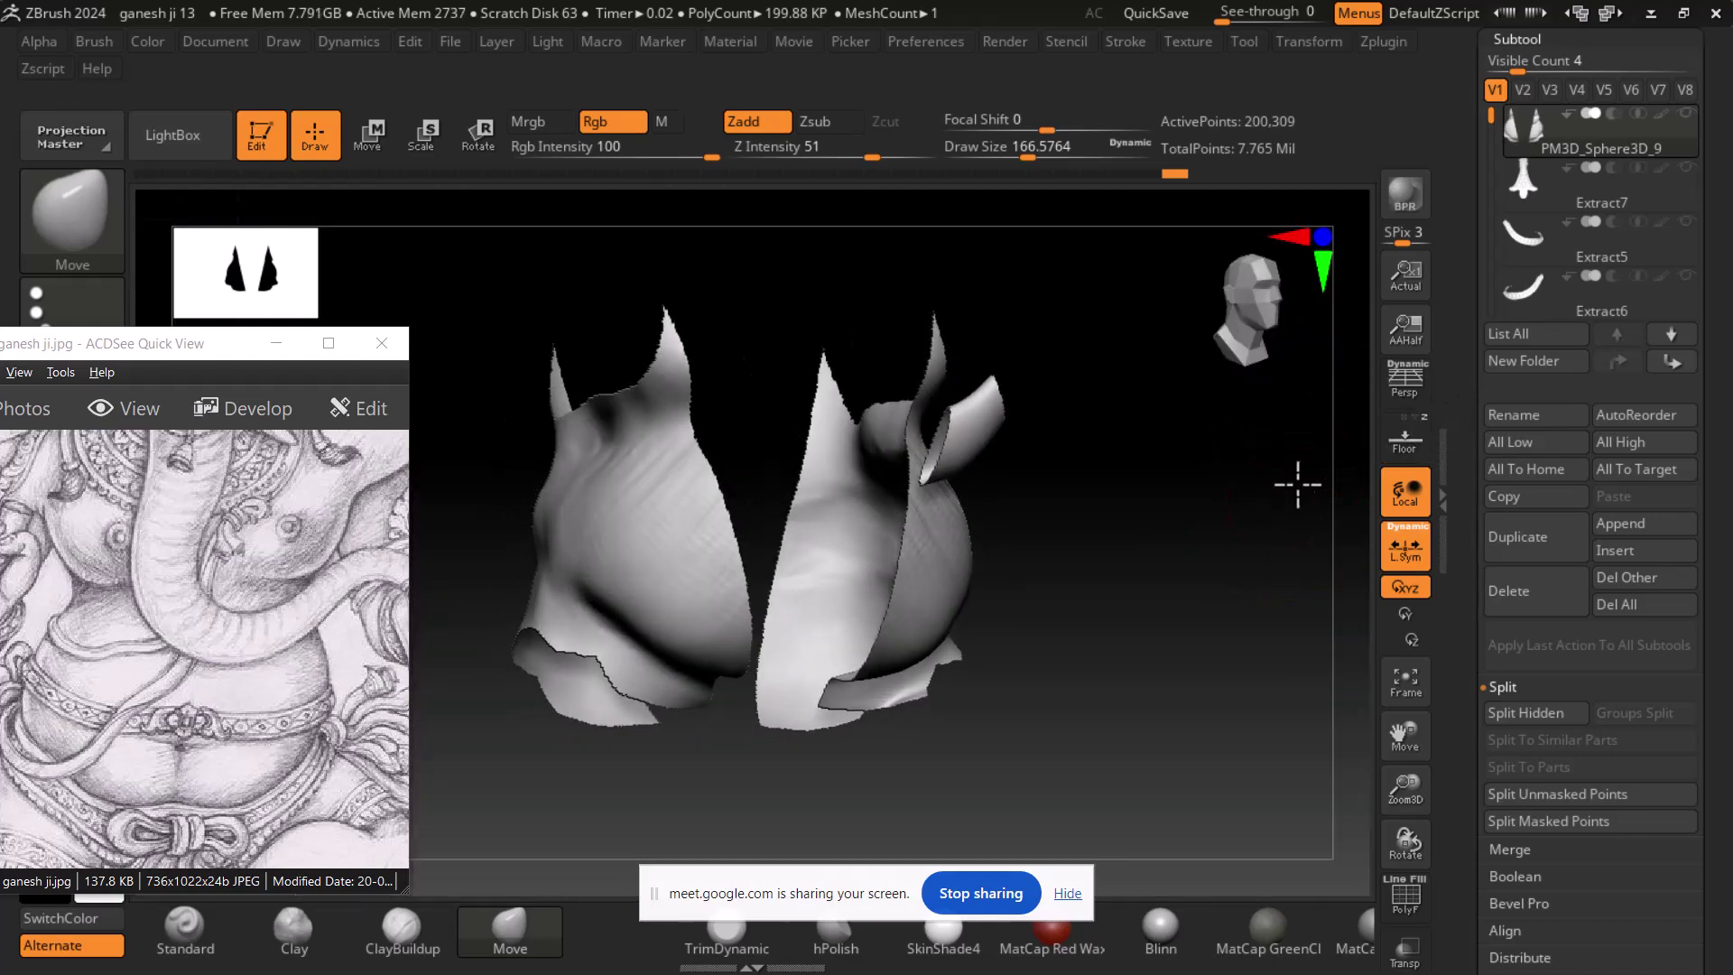
{"action": "left_click_drag", "start_coordinate": [1241, 597], "coordinate": [1280, 598]}
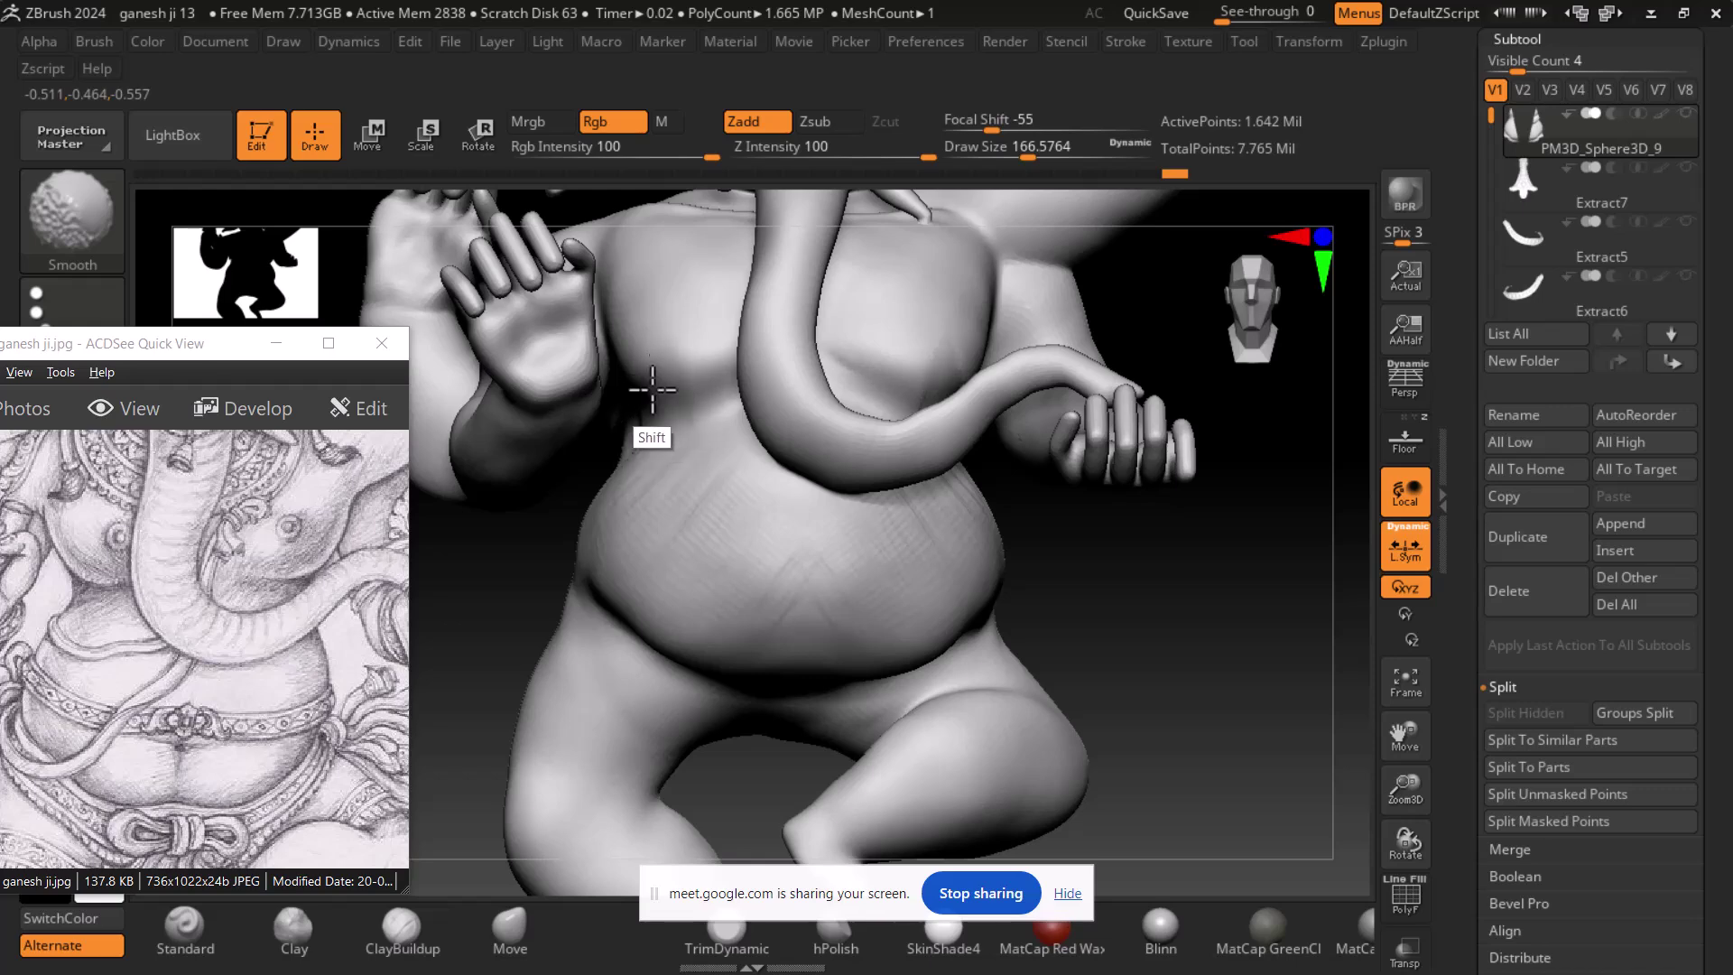
{"action": "left_click", "coordinate": [1406, 440]}
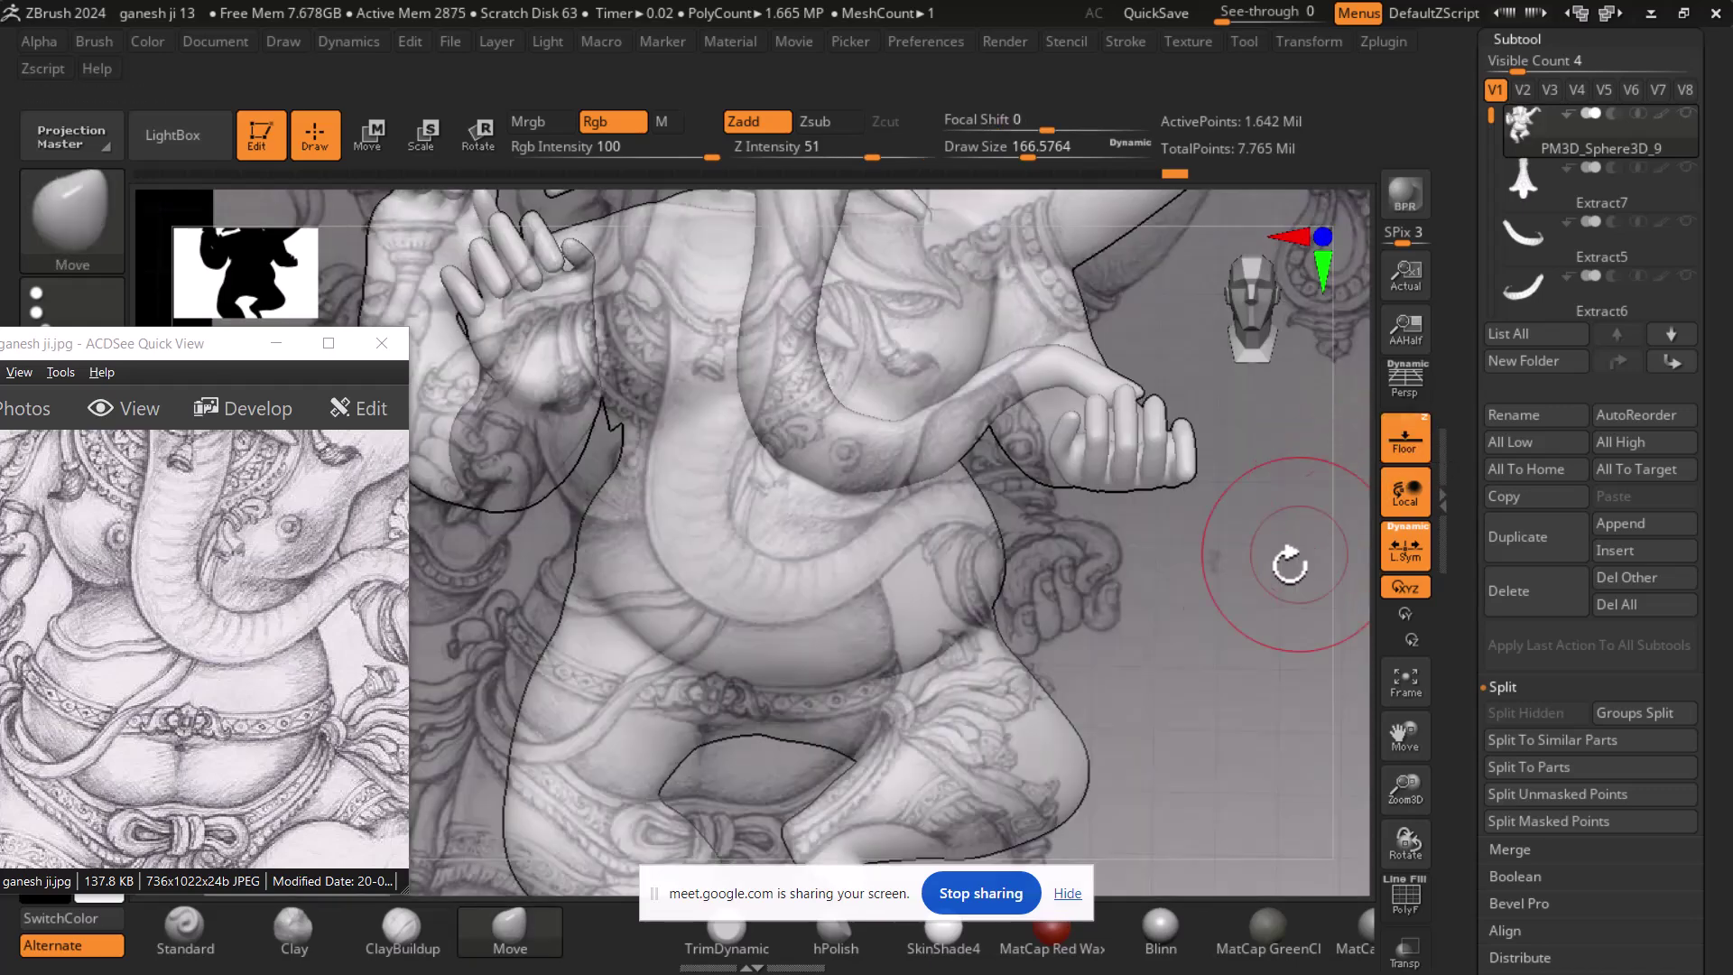
{"action": "key", "text": "shift"}
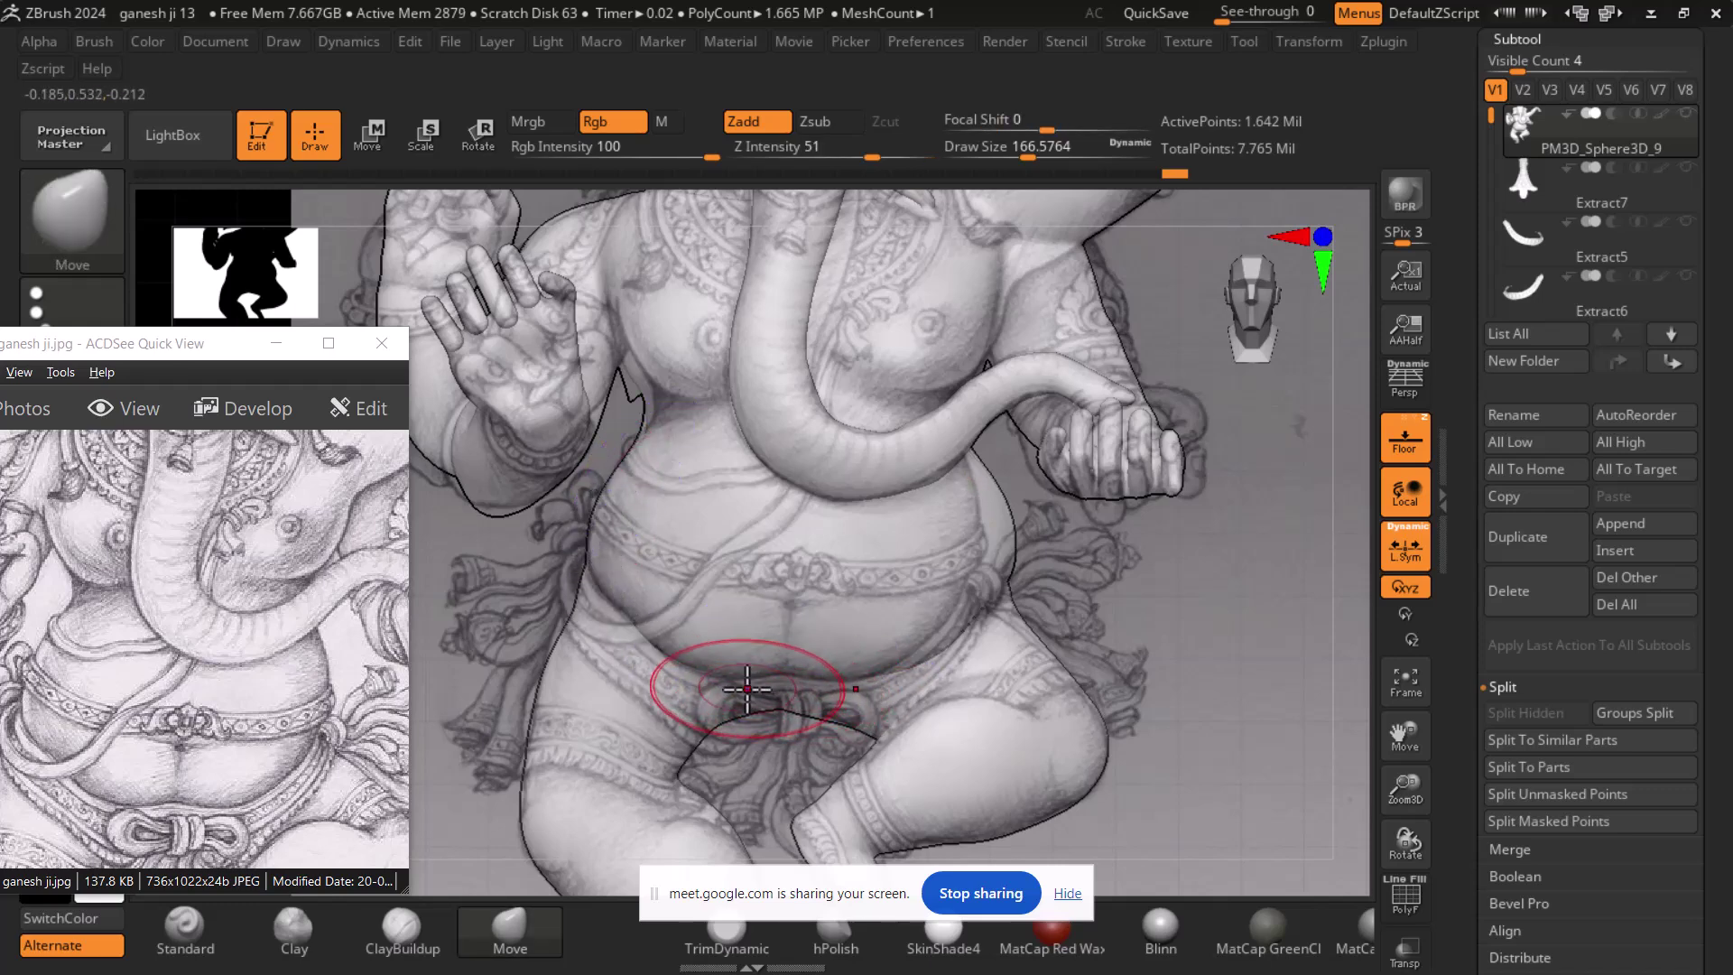
{"action": "left_click", "coordinate": [1406, 435]}
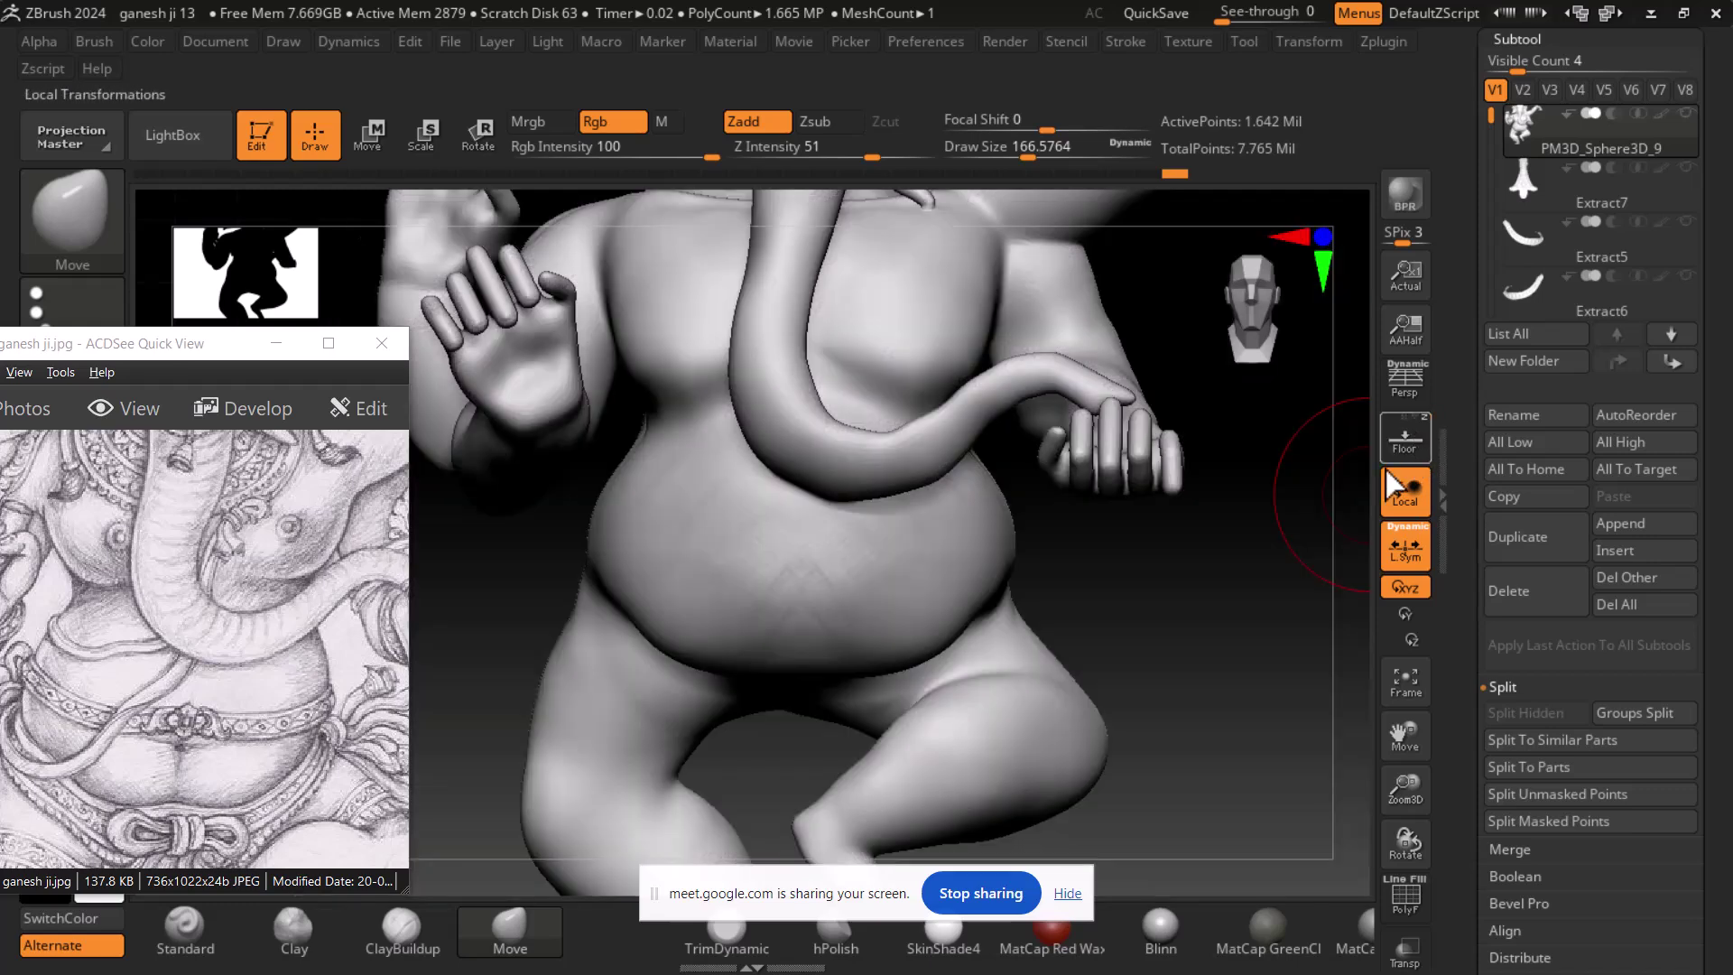
{"action": "key", "text": "shift"}
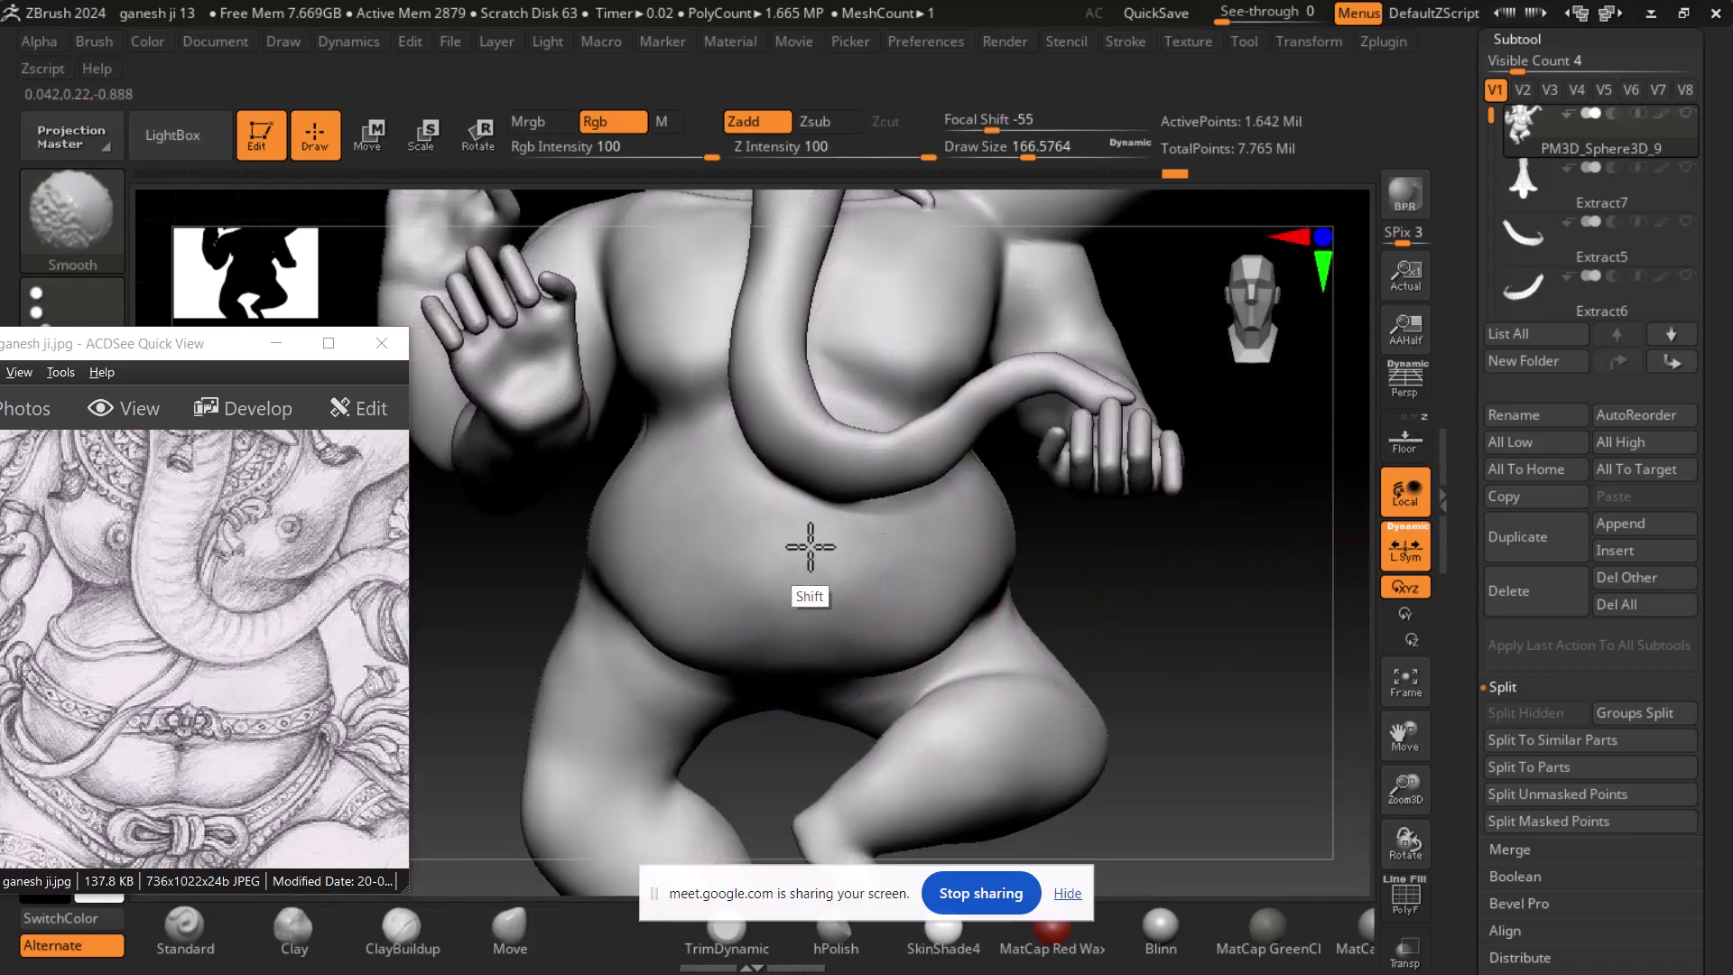
- Build up the lower belly with the ClayBuildup brush at Z intensity 1 and draw size about 151
{"action": "mouse_move", "coordinate": [1172, 561]}
{"action": "left_mouse_down"}
{"action": "mouse_move", "coordinate": [1106, 580]}
{"action": "mouse_move", "coordinate": [980, 555]}
{"action": "left_mouse_up"}
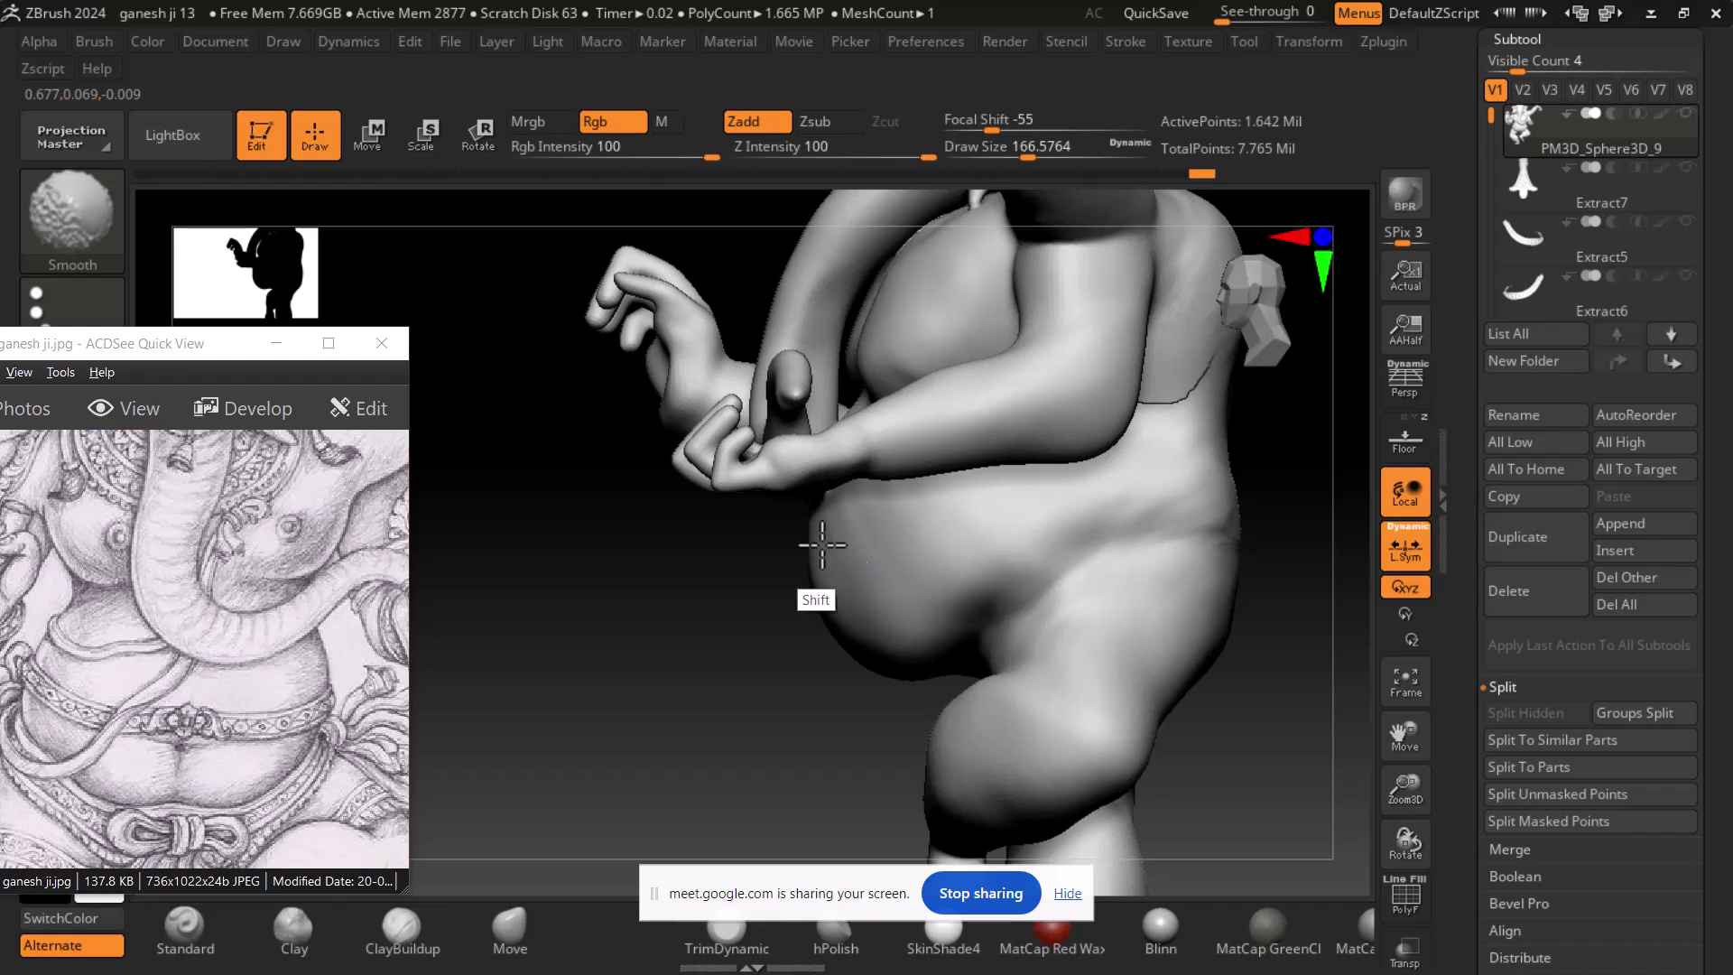
{"action": "left_click_drag", "start_coordinate": [713, 674], "coordinate": [755, 534]}
{"action": "mouse_move", "coordinate": [1246, 632]}
{"action": "left_mouse_down"}
{"action": "mouse_move", "coordinate": [1269, 562]}
{"action": "mouse_move", "coordinate": [1249, 507]}
{"action": "mouse_move", "coordinate": [1161, 600]}
{"action": "left_mouse_up"}
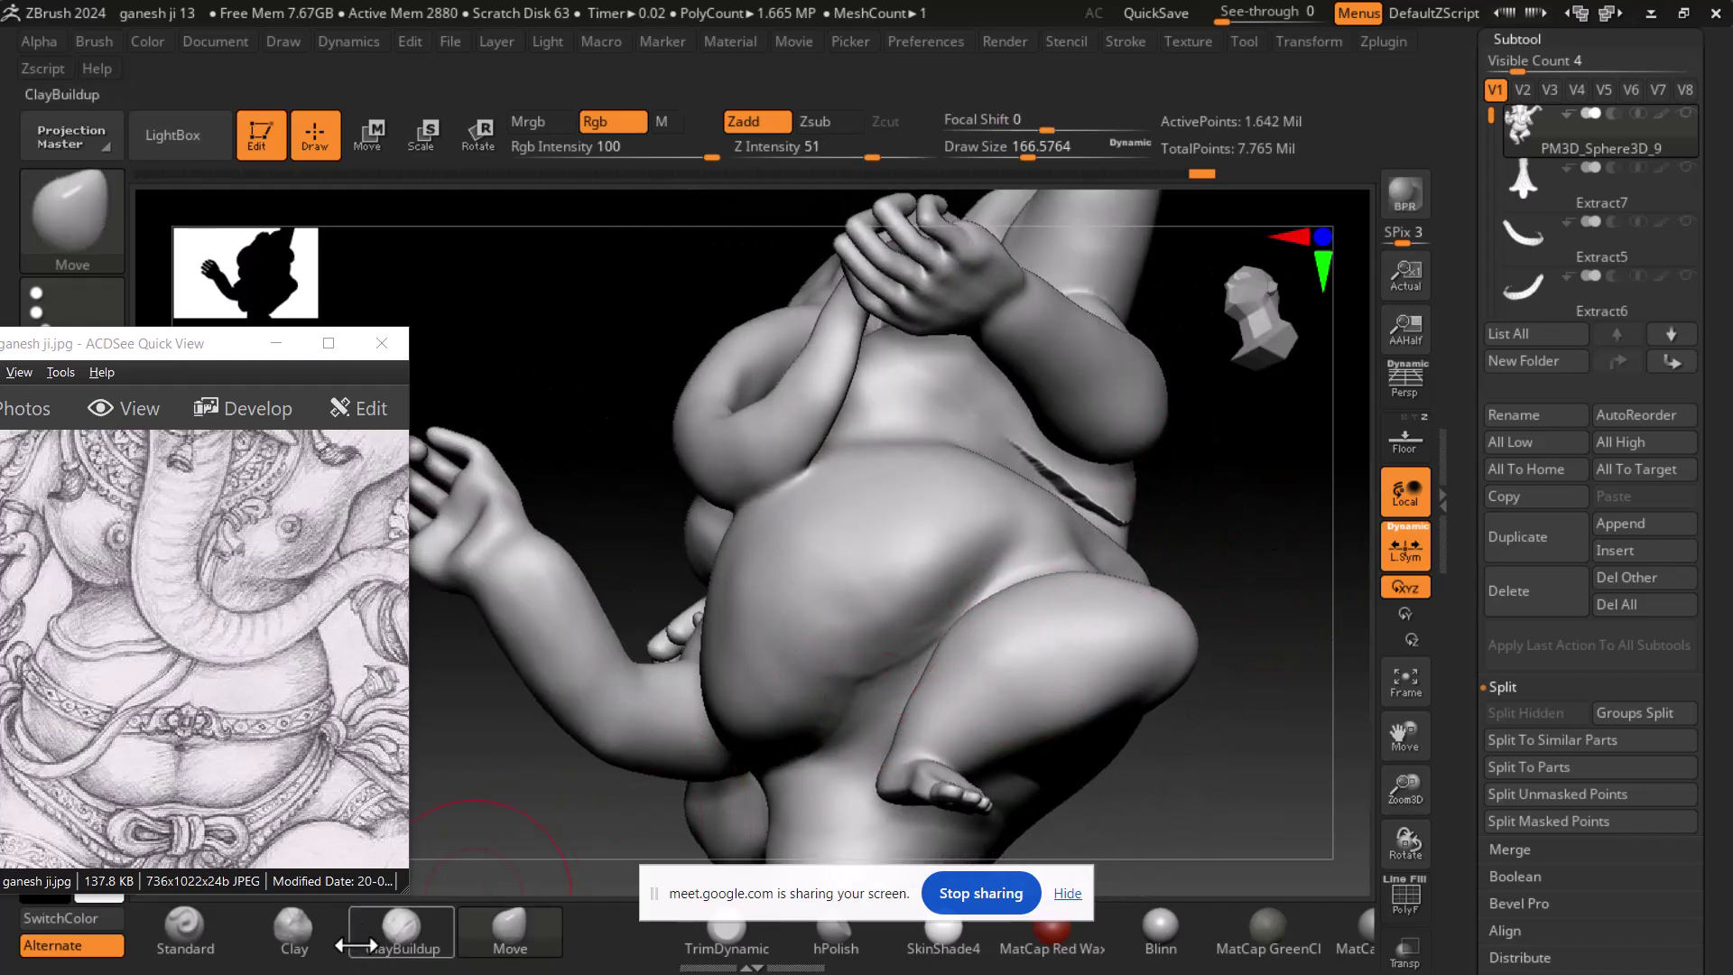
{"action": "mouse_move", "coordinate": [776, 672]}
{"action": "left_mouse_down"}
{"action": "mouse_move", "coordinate": [898, 631]}
{"action": "mouse_move", "coordinate": [894, 650]}
{"action": "left_mouse_up"}
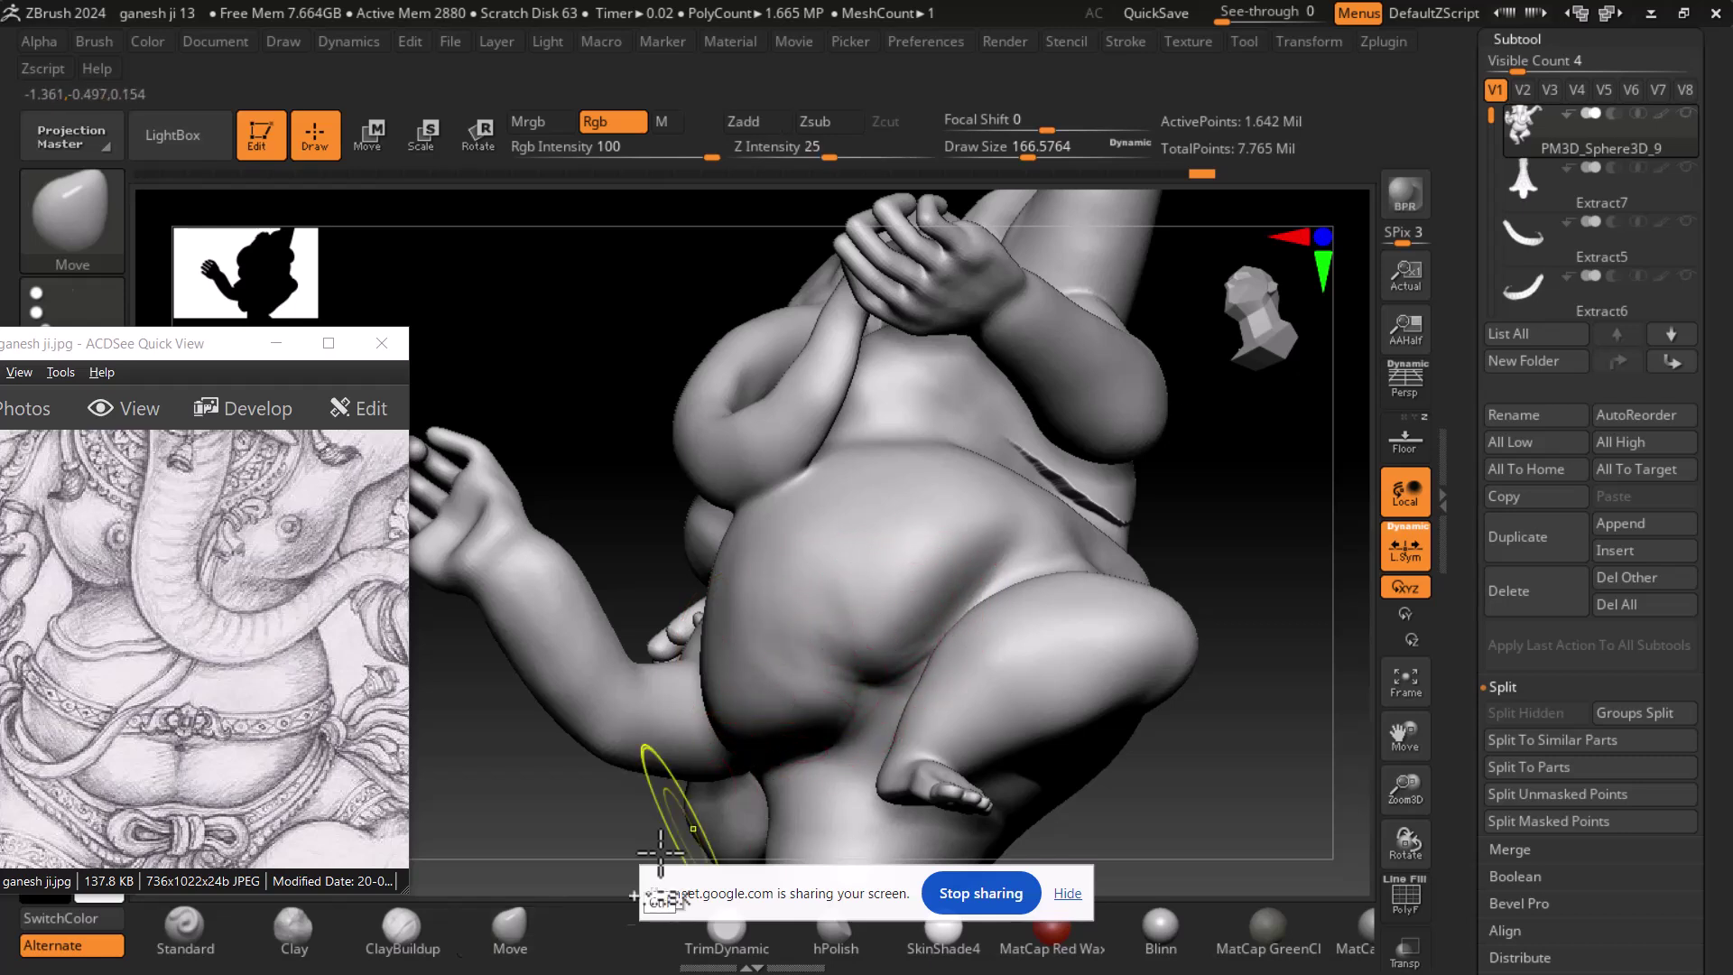
{"action": "left_click", "coordinate": [402, 926]}
{"action": "mouse_move", "coordinate": [1016, 630]}
{"action": "left_mouse_down"}
{"action": "mouse_move", "coordinate": [971, 572]}
{"action": "mouse_move", "coordinate": [863, 593]}
{"action": "mouse_move", "coordinate": [901, 599]}
{"action": "mouse_move", "coordinate": [824, 665]}
{"action": "mouse_move", "coordinate": [825, 638]}
{"action": "left_mouse_up"}
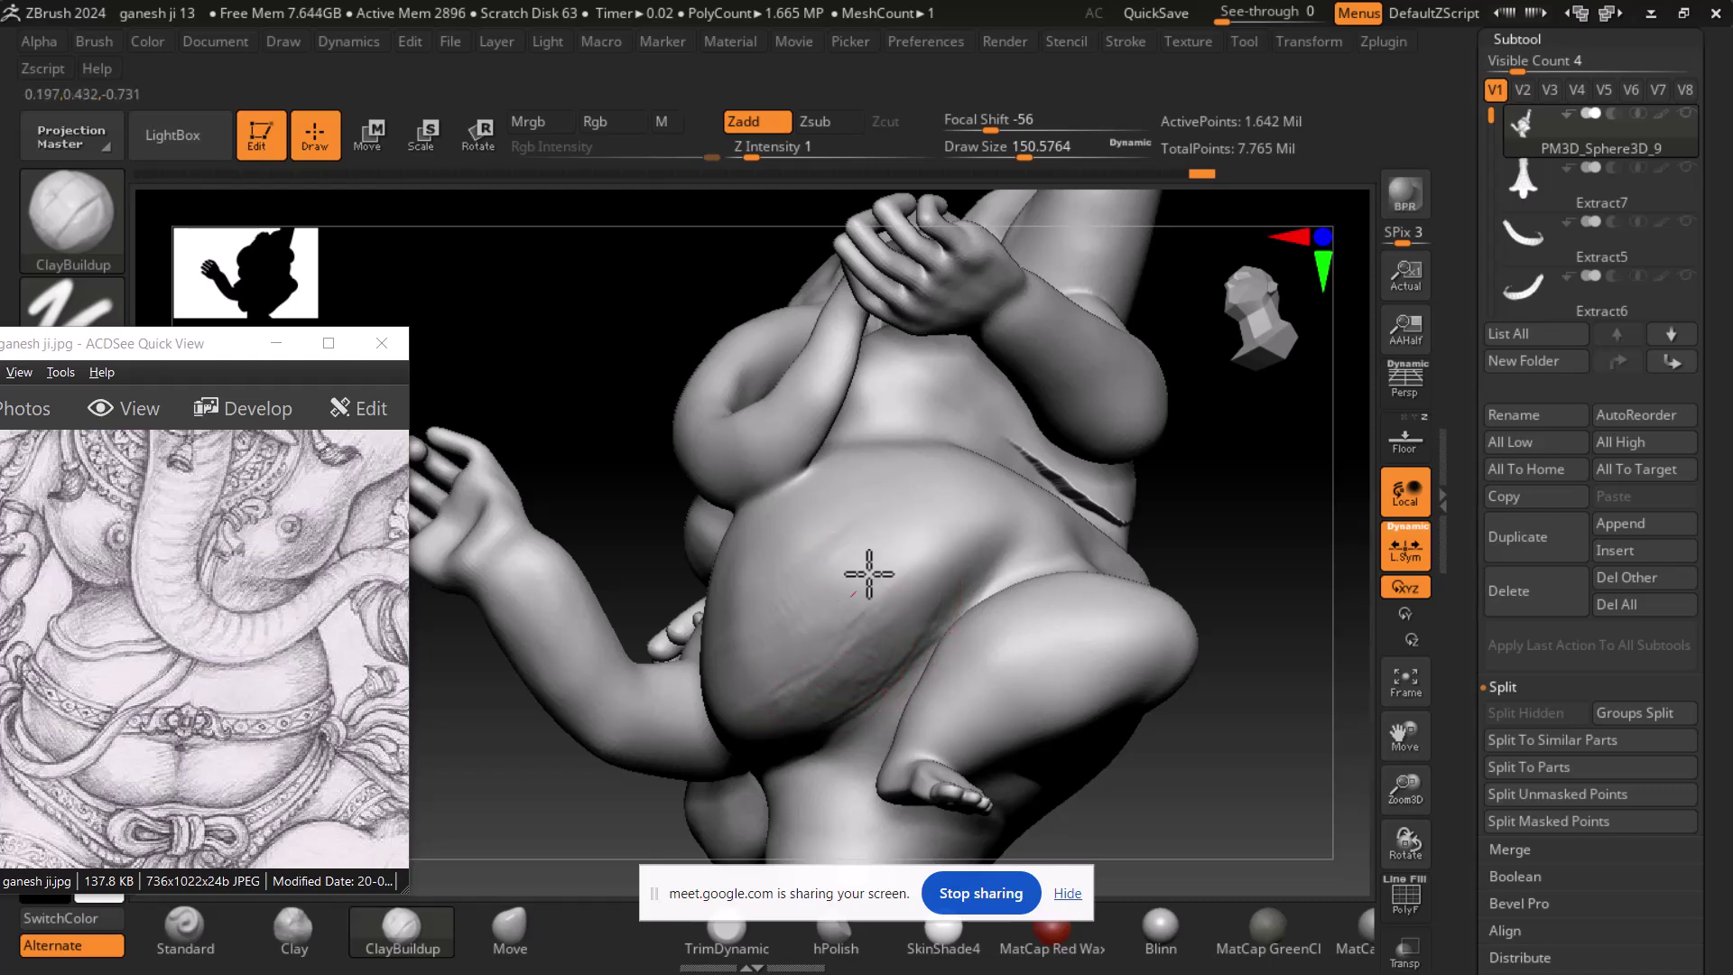
- Smooth the belly's underside and front, working from the side and the front of the statue
{"action": "mouse_move", "coordinate": [1229, 509]}
{"action": "left_mouse_down"}
{"action": "mouse_move", "coordinate": [1319, 502]}
{"action": "mouse_move", "coordinate": [1319, 452]}
{"action": "mouse_move", "coordinate": [967, 612]}
{"action": "left_mouse_up"}
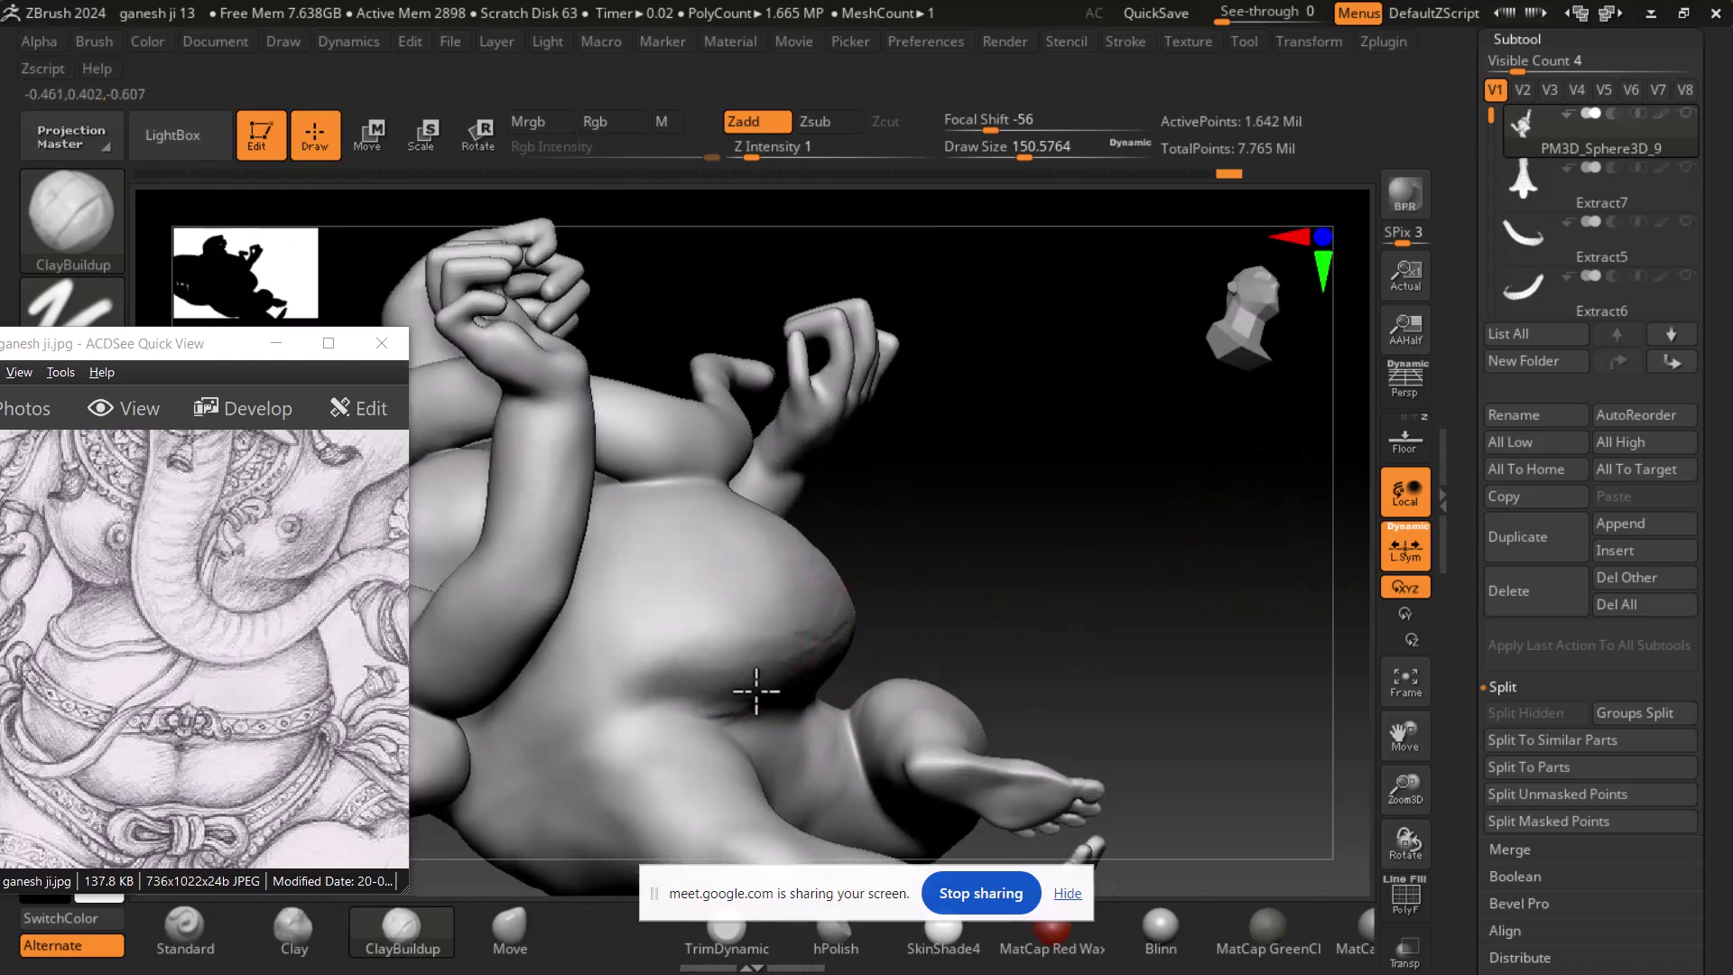
{"action": "key", "text": "shift"}
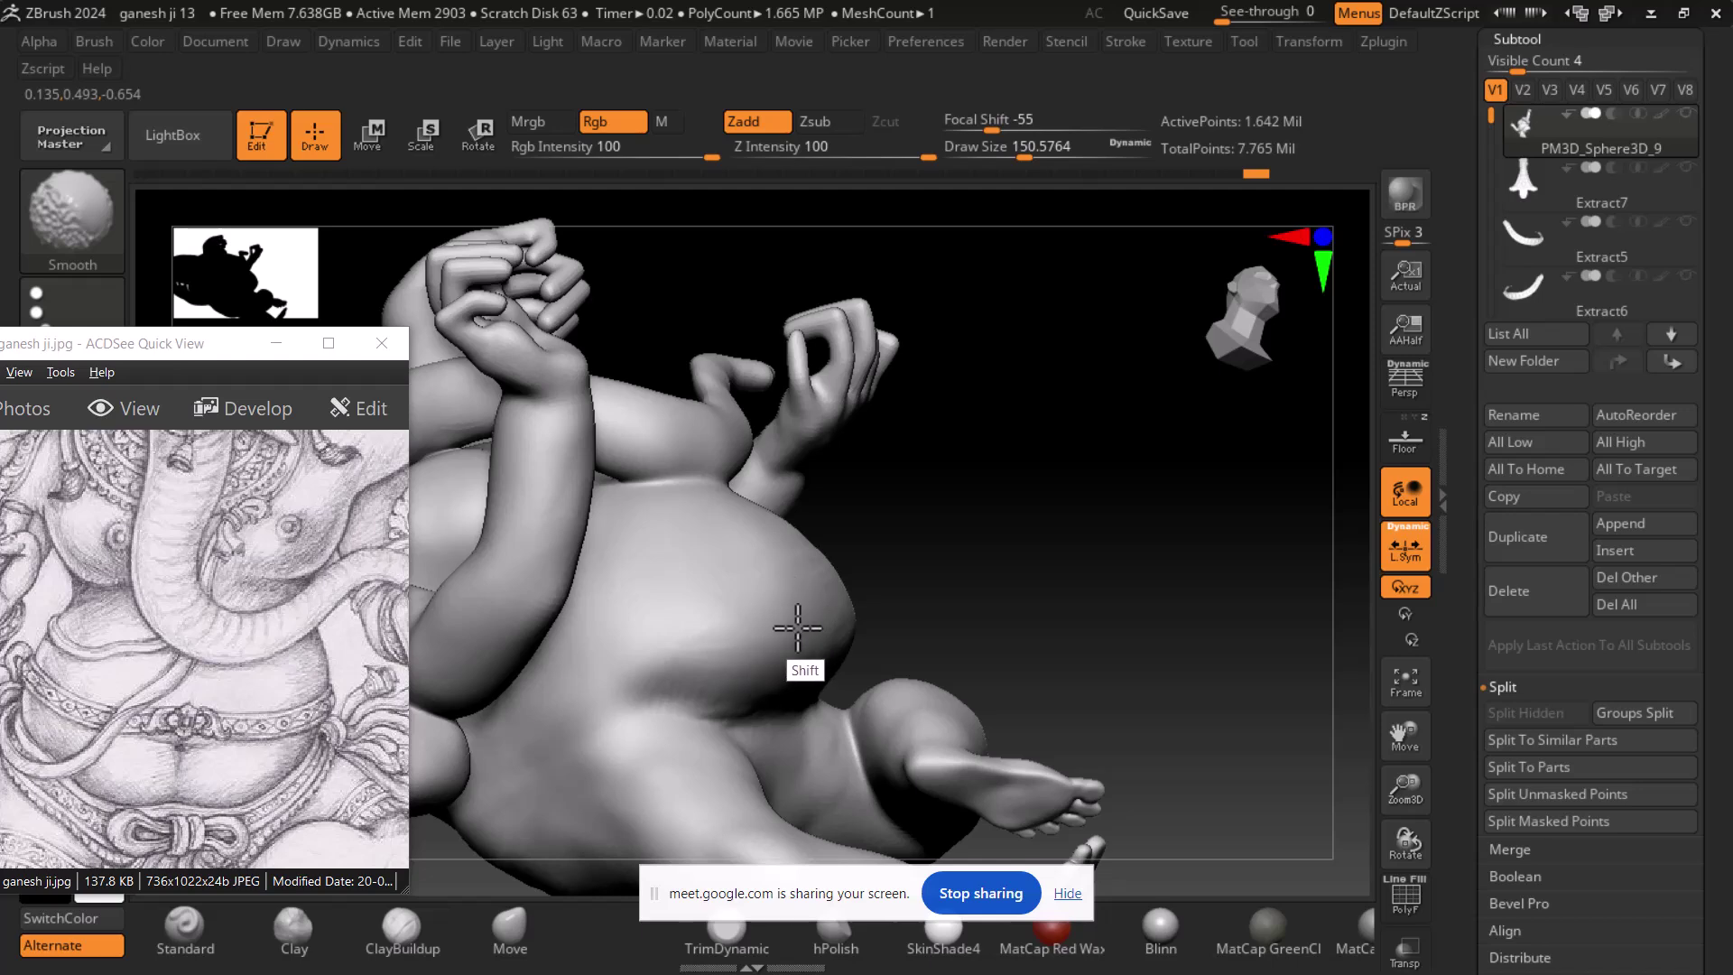
{"action": "mouse_move", "coordinate": [1149, 592]}
{"action": "left_mouse_down", "text": "shift"}
{"action": "mouse_move", "coordinate": [1231, 530]}
{"action": "mouse_move", "coordinate": [794, 639]}
{"action": "left_mouse_up", "text": "shift"}
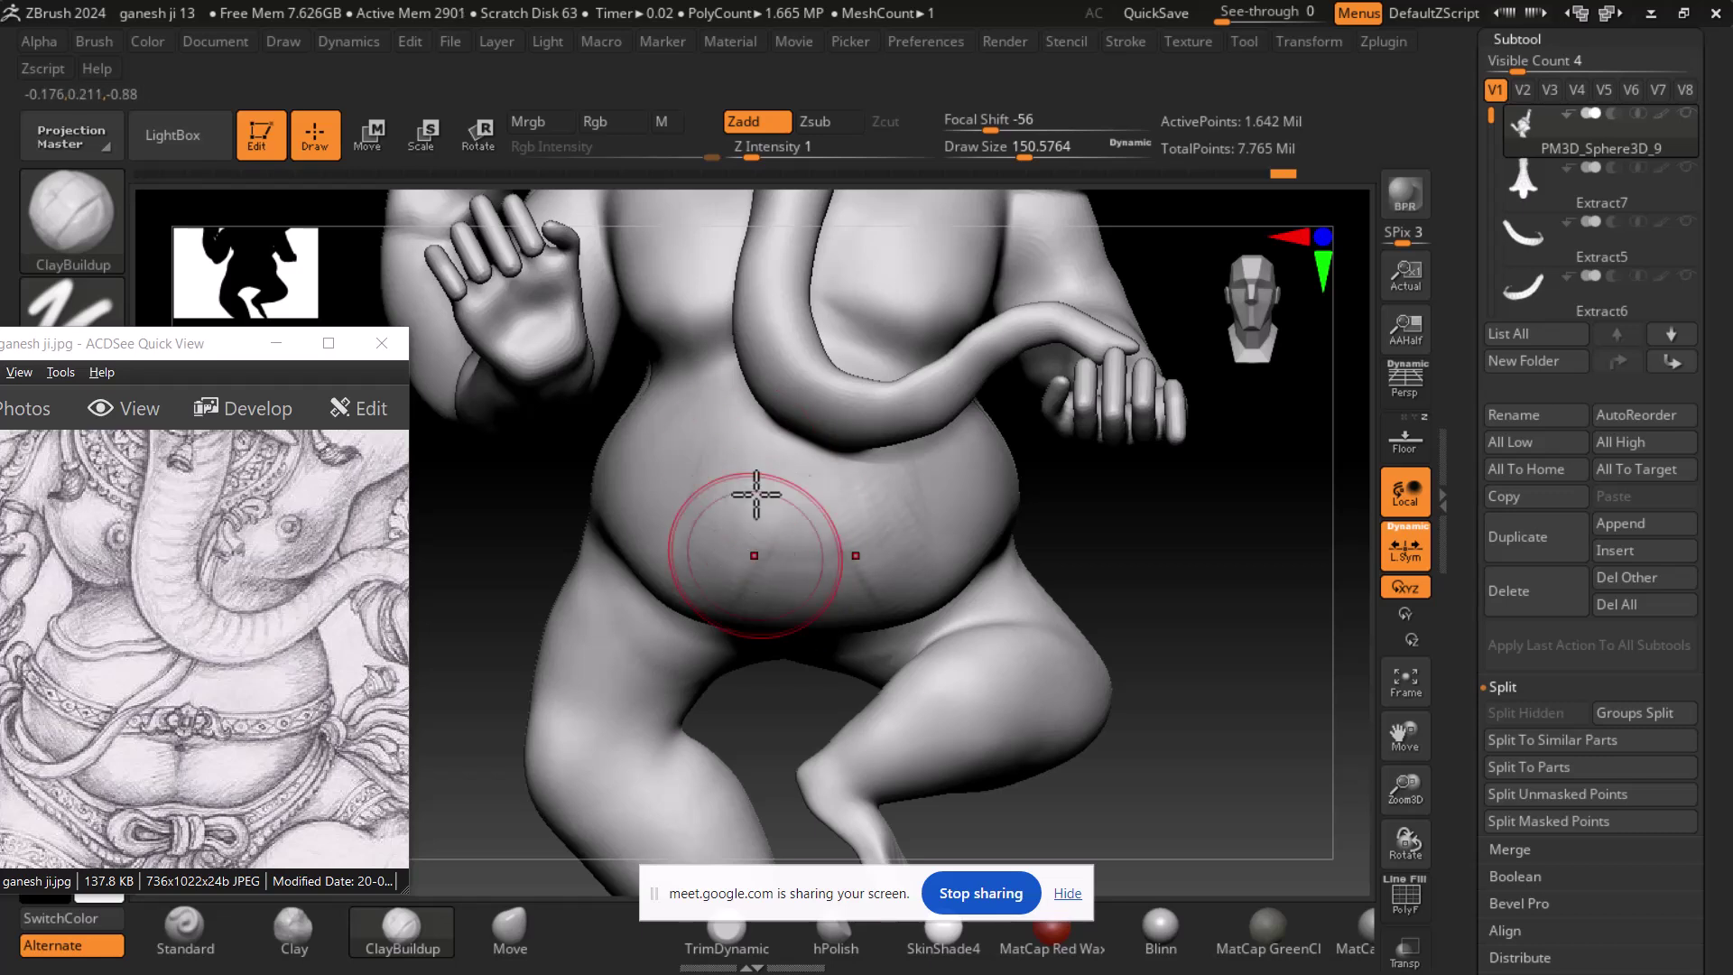
{"action": "mouse_move", "coordinate": [732, 621]}
{"action": "left_mouse_down", "text": "shift"}
{"action": "mouse_move", "coordinate": [677, 515]}
{"action": "mouse_move", "coordinate": [689, 457]}
{"action": "mouse_move", "coordinate": [689, 515]}
{"action": "mouse_move", "coordinate": [748, 549]}
{"action": "left_mouse_up", "text": "shift"}
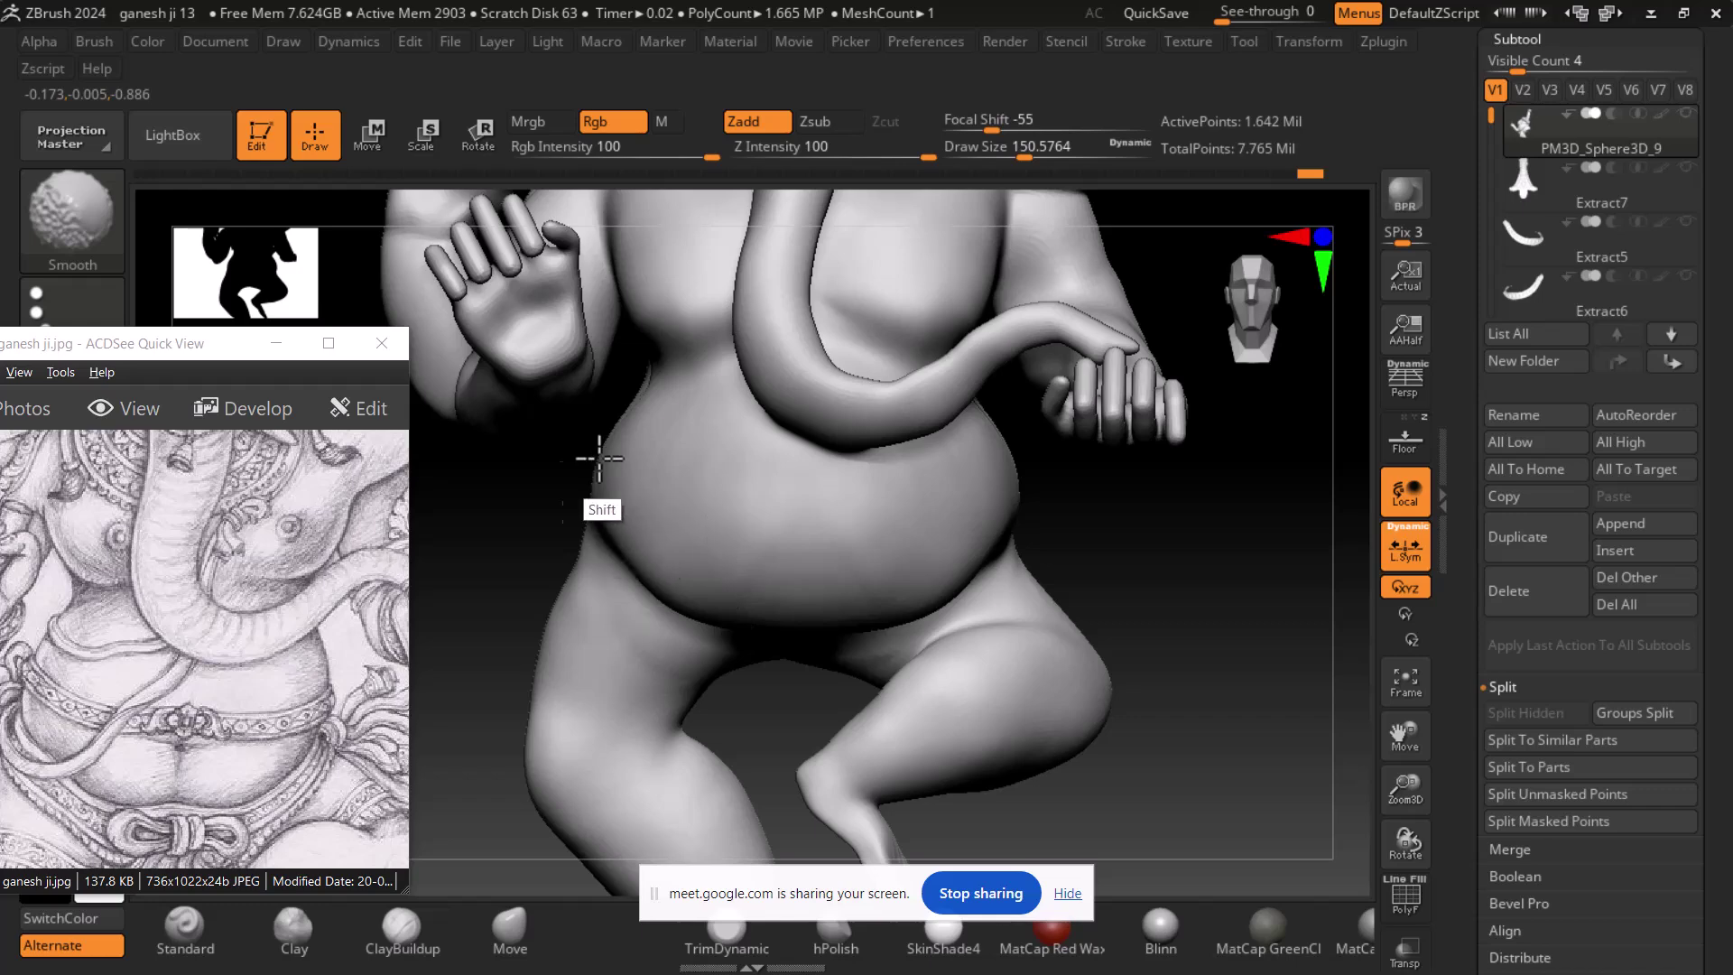
{"action": "mouse_move", "coordinate": [1200, 542]}
{"action": "left_mouse_down"}
{"action": "mouse_move", "coordinate": [1246, 495]}
{"action": "mouse_move", "coordinate": [813, 696]}
{"action": "mouse_move", "coordinate": [1305, 617]}
{"action": "mouse_move", "coordinate": [993, 603]}
{"action": "left_mouse_up"}
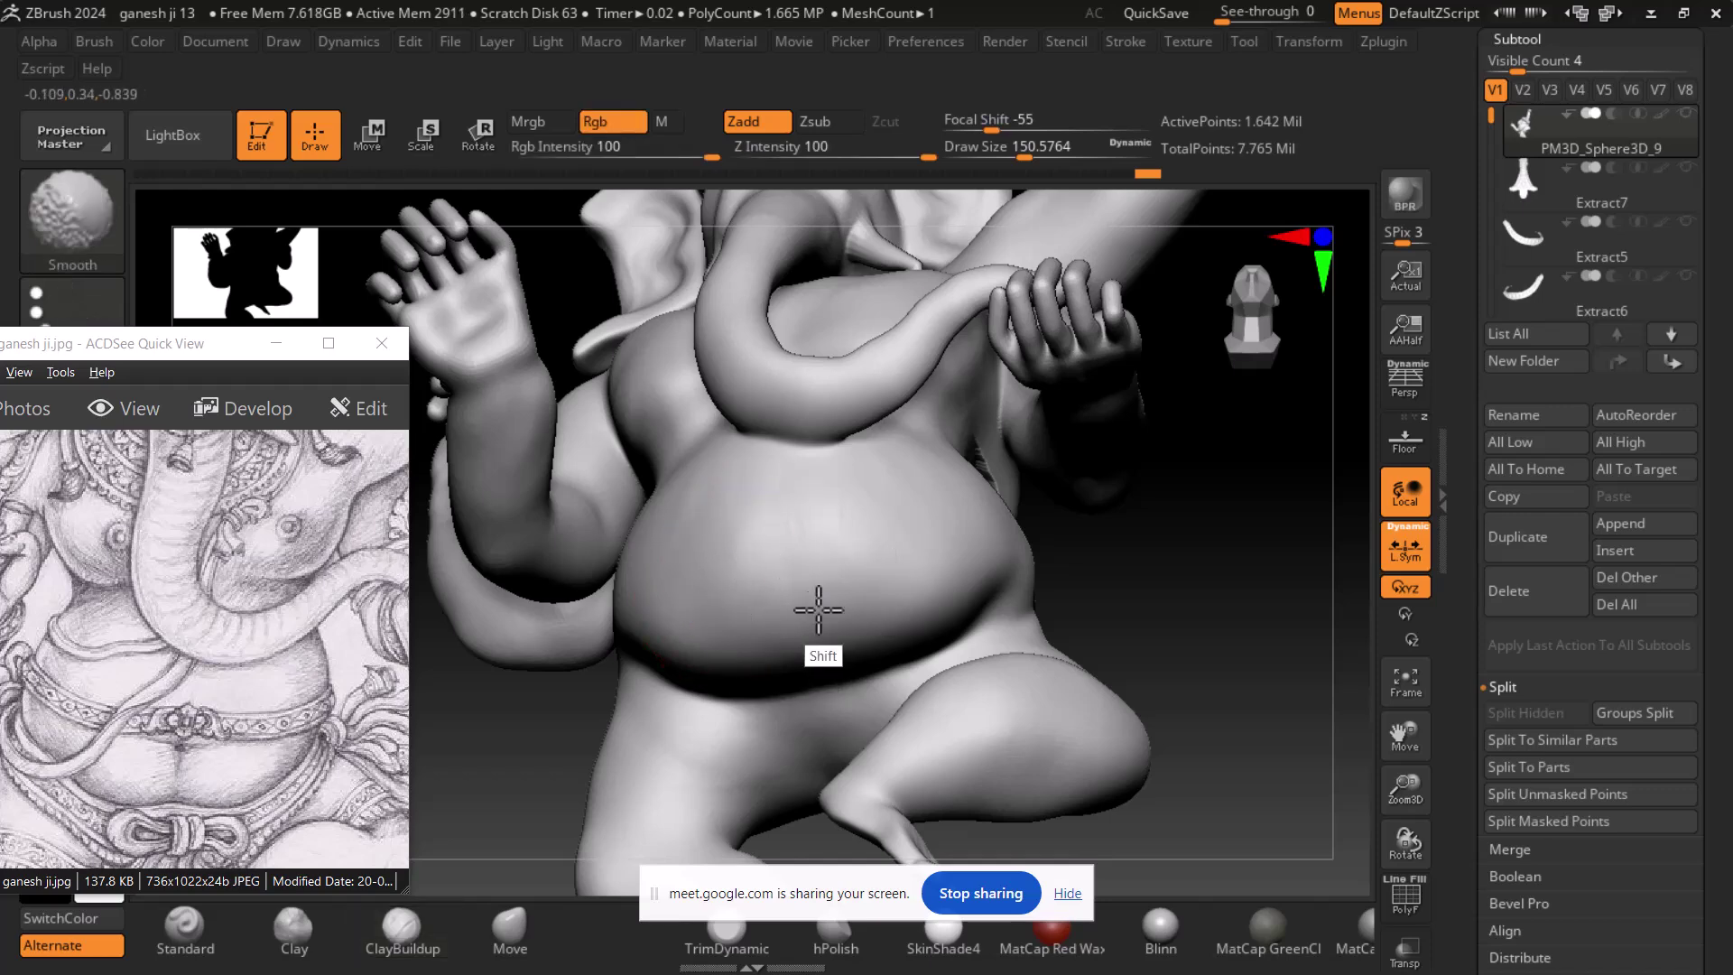
- Fill the upper flank of the belly with light ClayBuildup strokes and smooth it into the waist
{"action": "mouse_move", "coordinate": [1288, 581]}
{"action": "left_mouse_down"}
{"action": "mouse_move", "coordinate": [1288, 619]}
{"action": "mouse_move", "coordinate": [1265, 630]}
{"action": "left_mouse_up"}
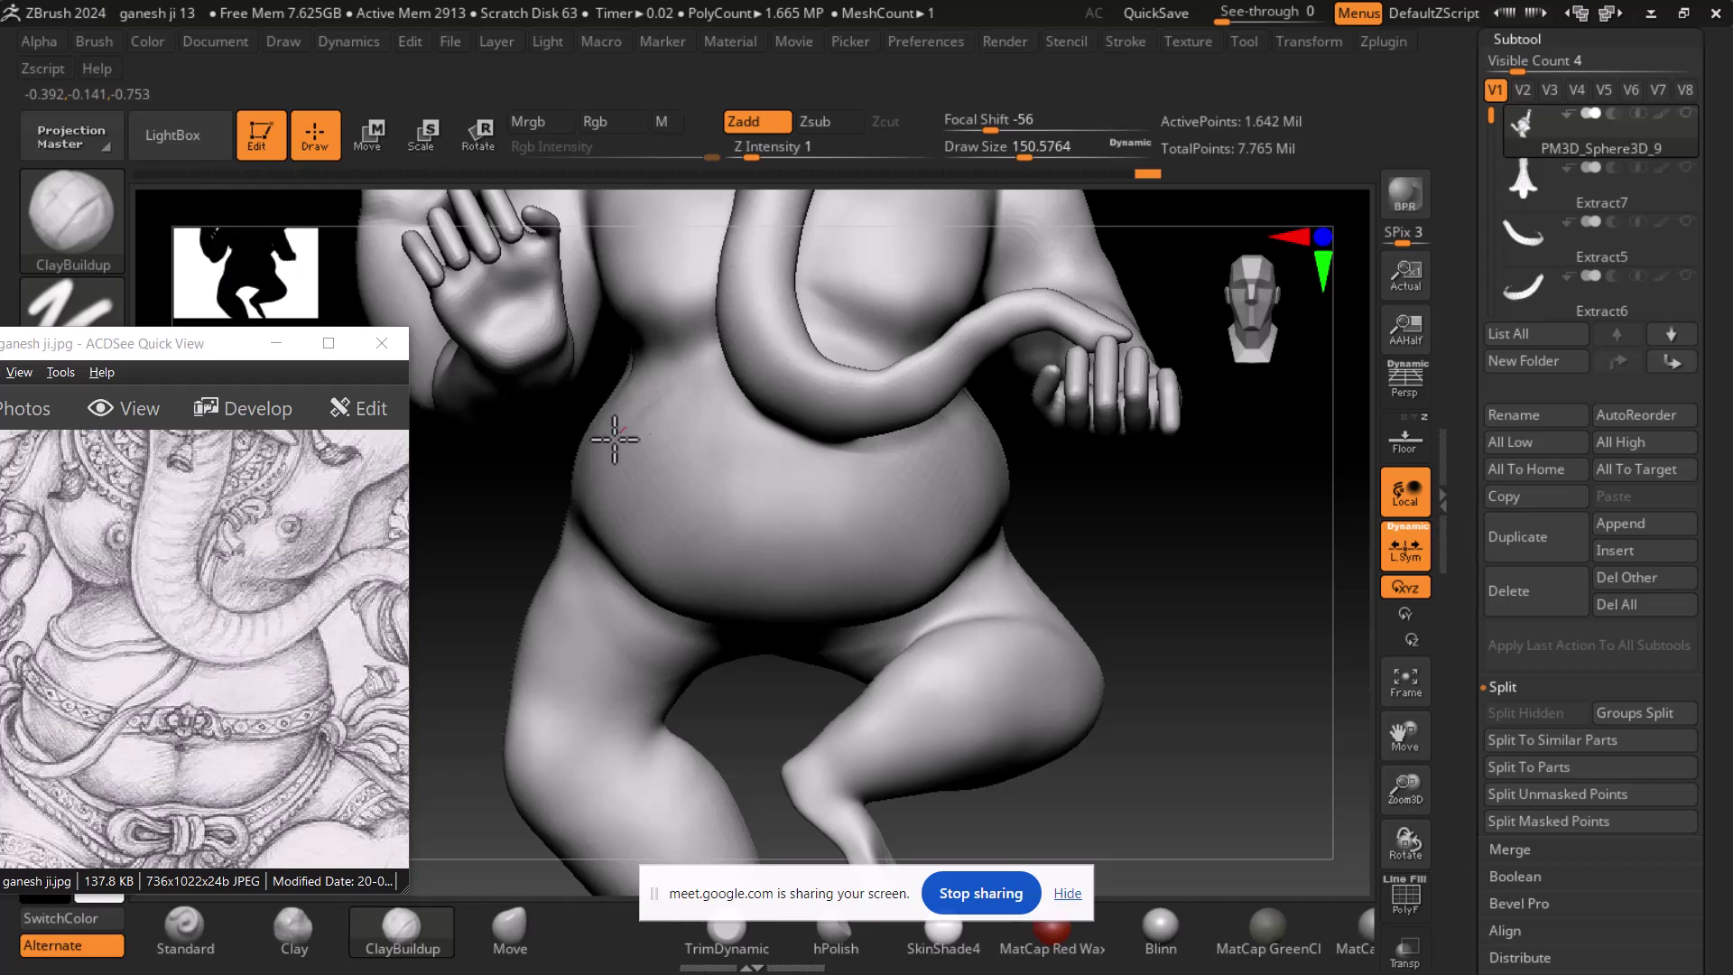
{"action": "key", "text": "shift"}
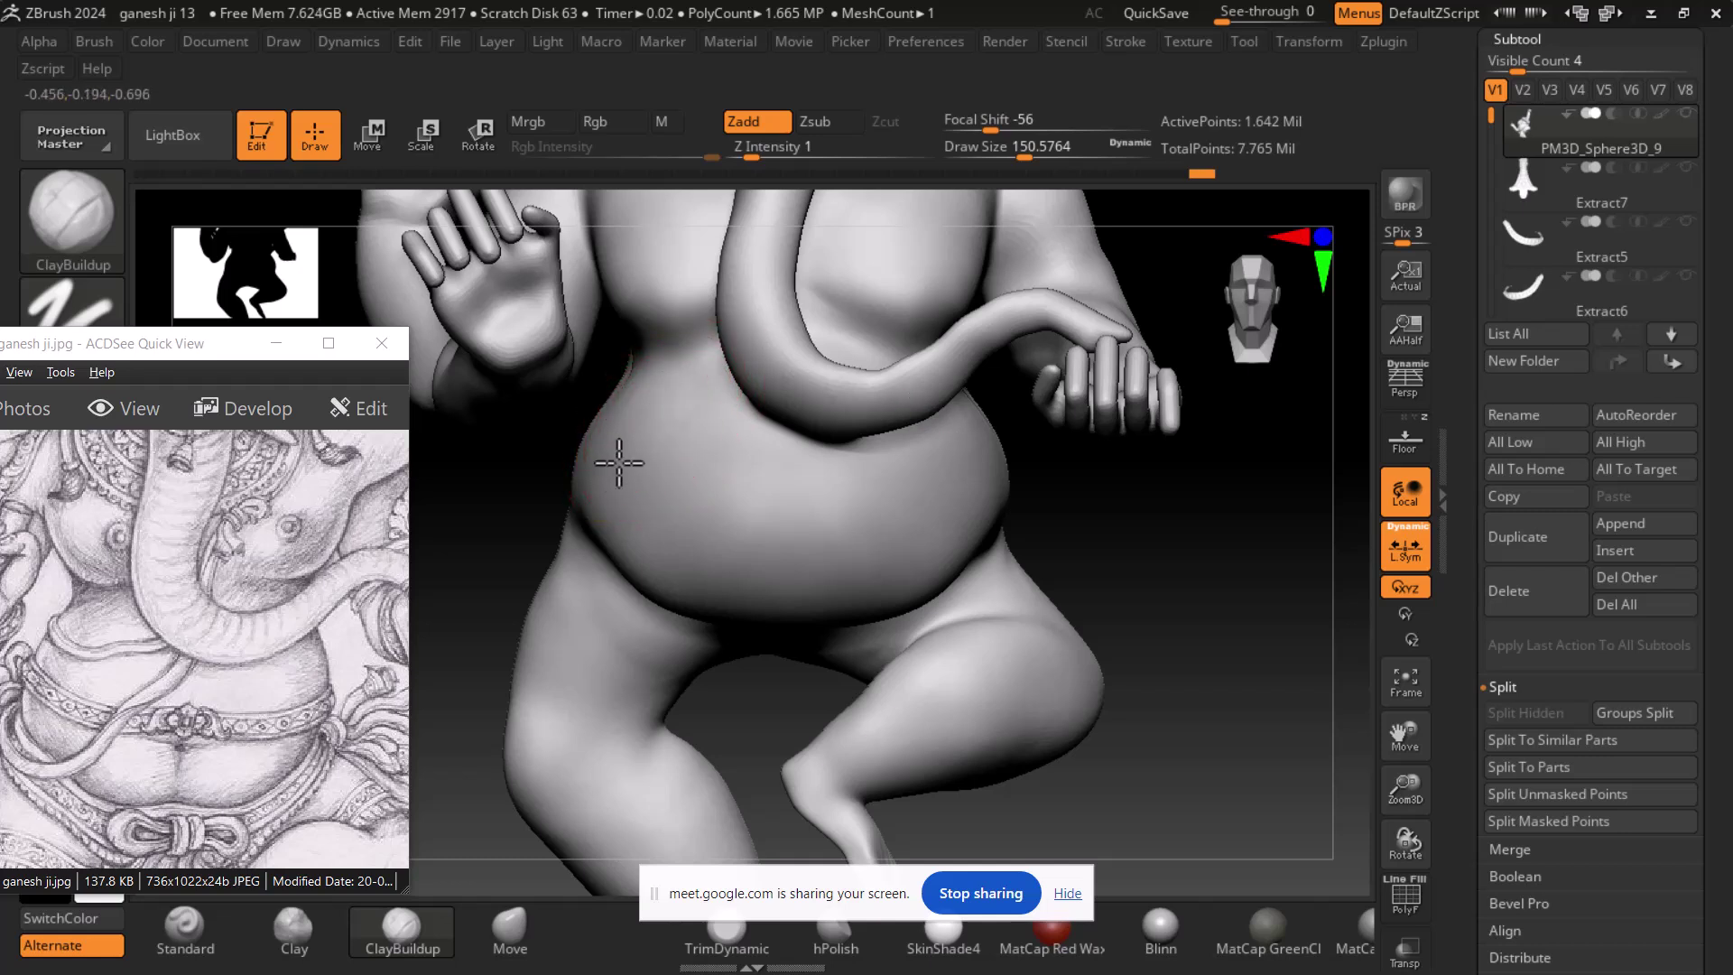
{"action": "left_click_drag", "start_coordinate": [623, 450], "coordinate": [654, 499]}
{"action": "mouse_move", "coordinate": [654, 412]}
{"action": "left_mouse_down"}
{"action": "mouse_move", "coordinate": [608, 470]}
{"action": "mouse_move", "coordinate": [630, 488]}
{"action": "left_mouse_up"}
{"action": "key", "text": "shift"}
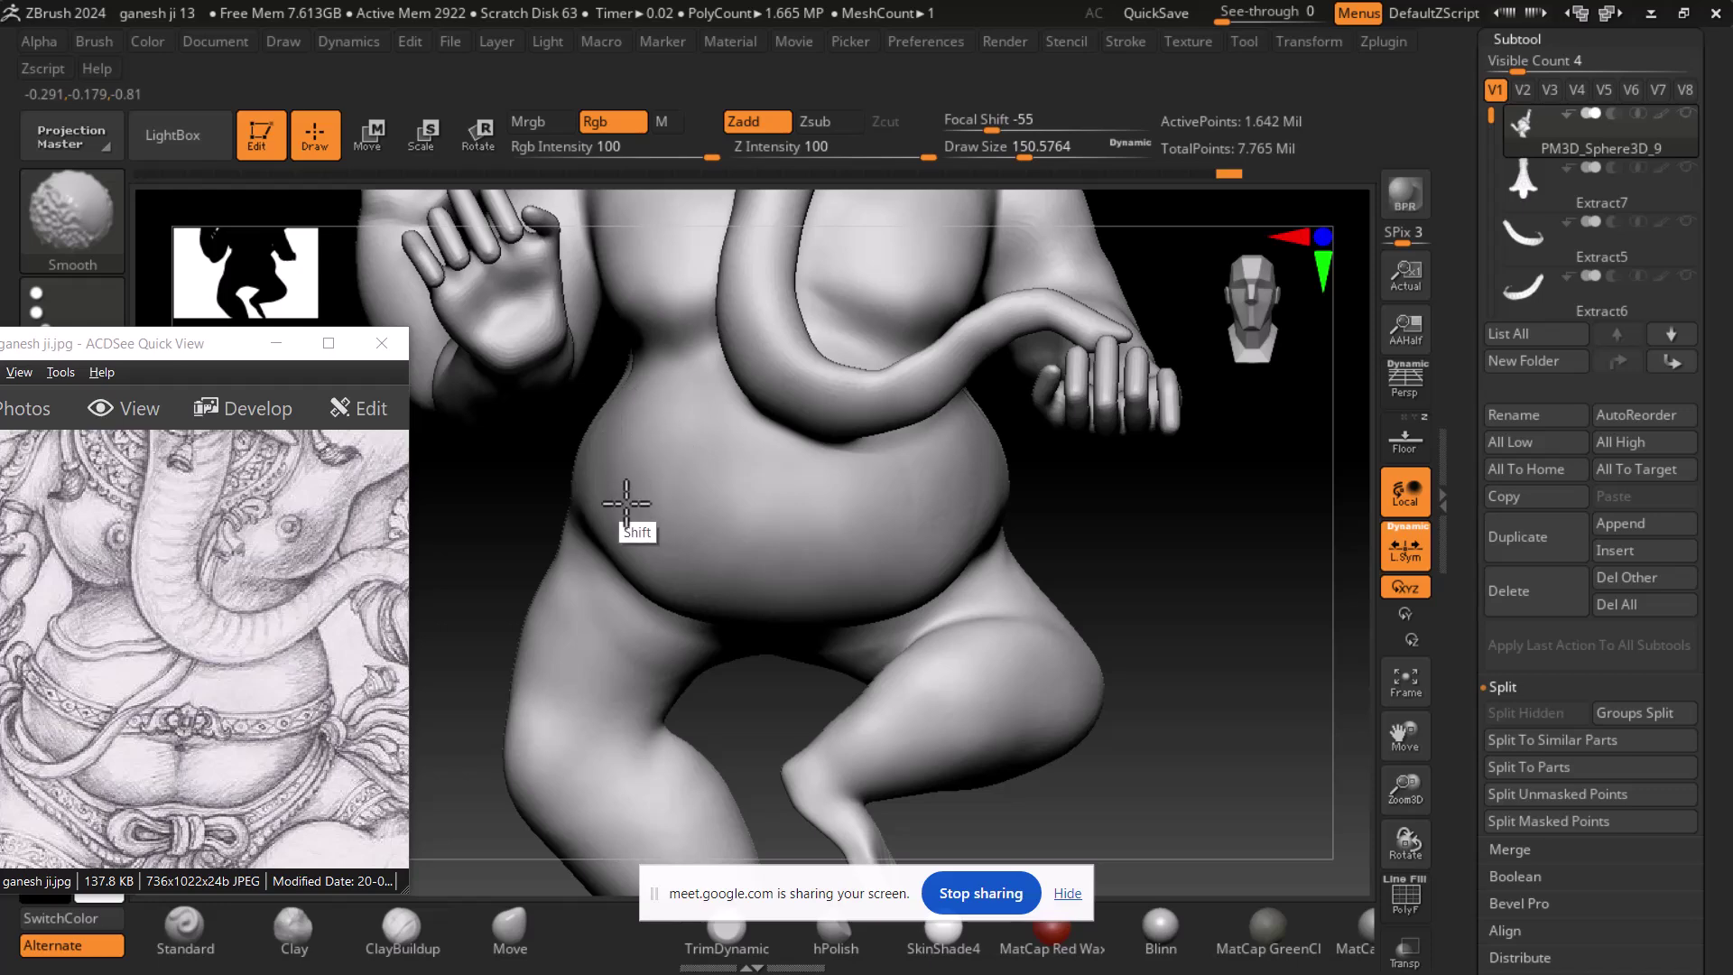
{"action": "mouse_move", "coordinate": [994, 495]}
{"action": "left_mouse_down"}
{"action": "mouse_move", "coordinate": [1231, 538]}
{"action": "mouse_move", "coordinate": [1237, 496]}
{"action": "mouse_move", "coordinate": [1362, 367]}
{"action": "mouse_move", "coordinate": [929, 677]}
{"action": "mouse_move", "coordinate": [761, 644]}
{"action": "left_mouse_up"}
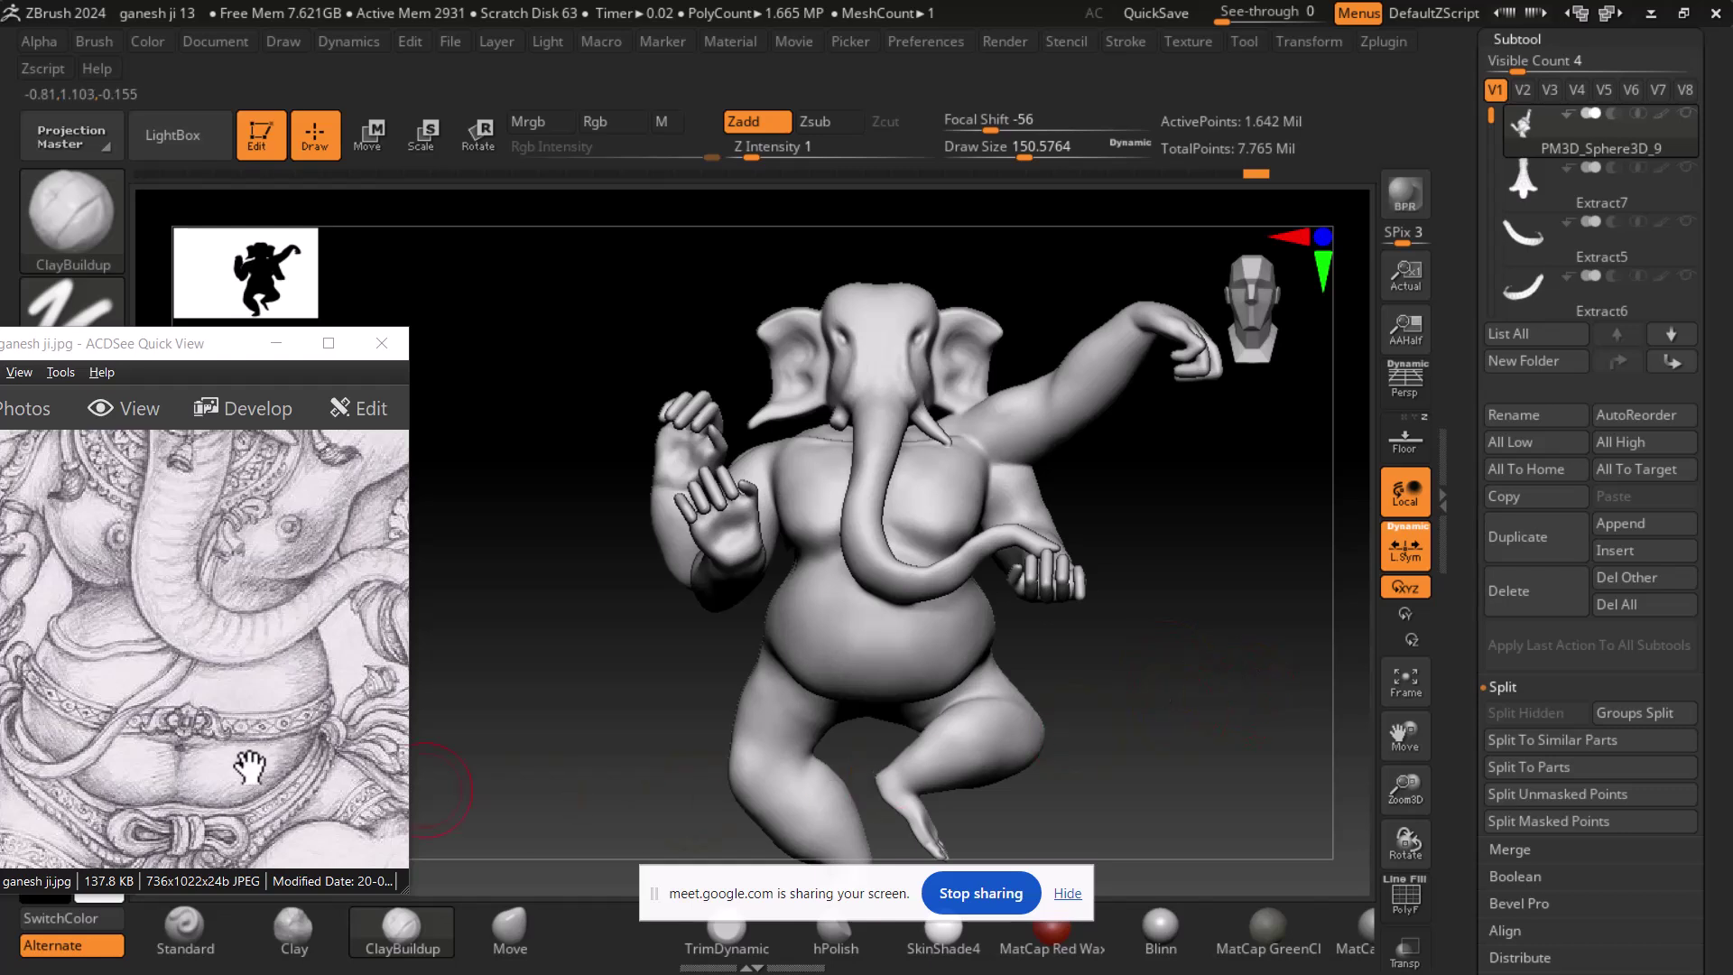
- Examine the legs and feet in the reference drawing and compare them with the whole statue
{"action": "left_click_drag", "start_coordinate": [272, 778], "coordinate": [283, 620]}
{"action": "left_click_drag", "start_coordinate": [262, 826], "coordinate": [256, 601]}
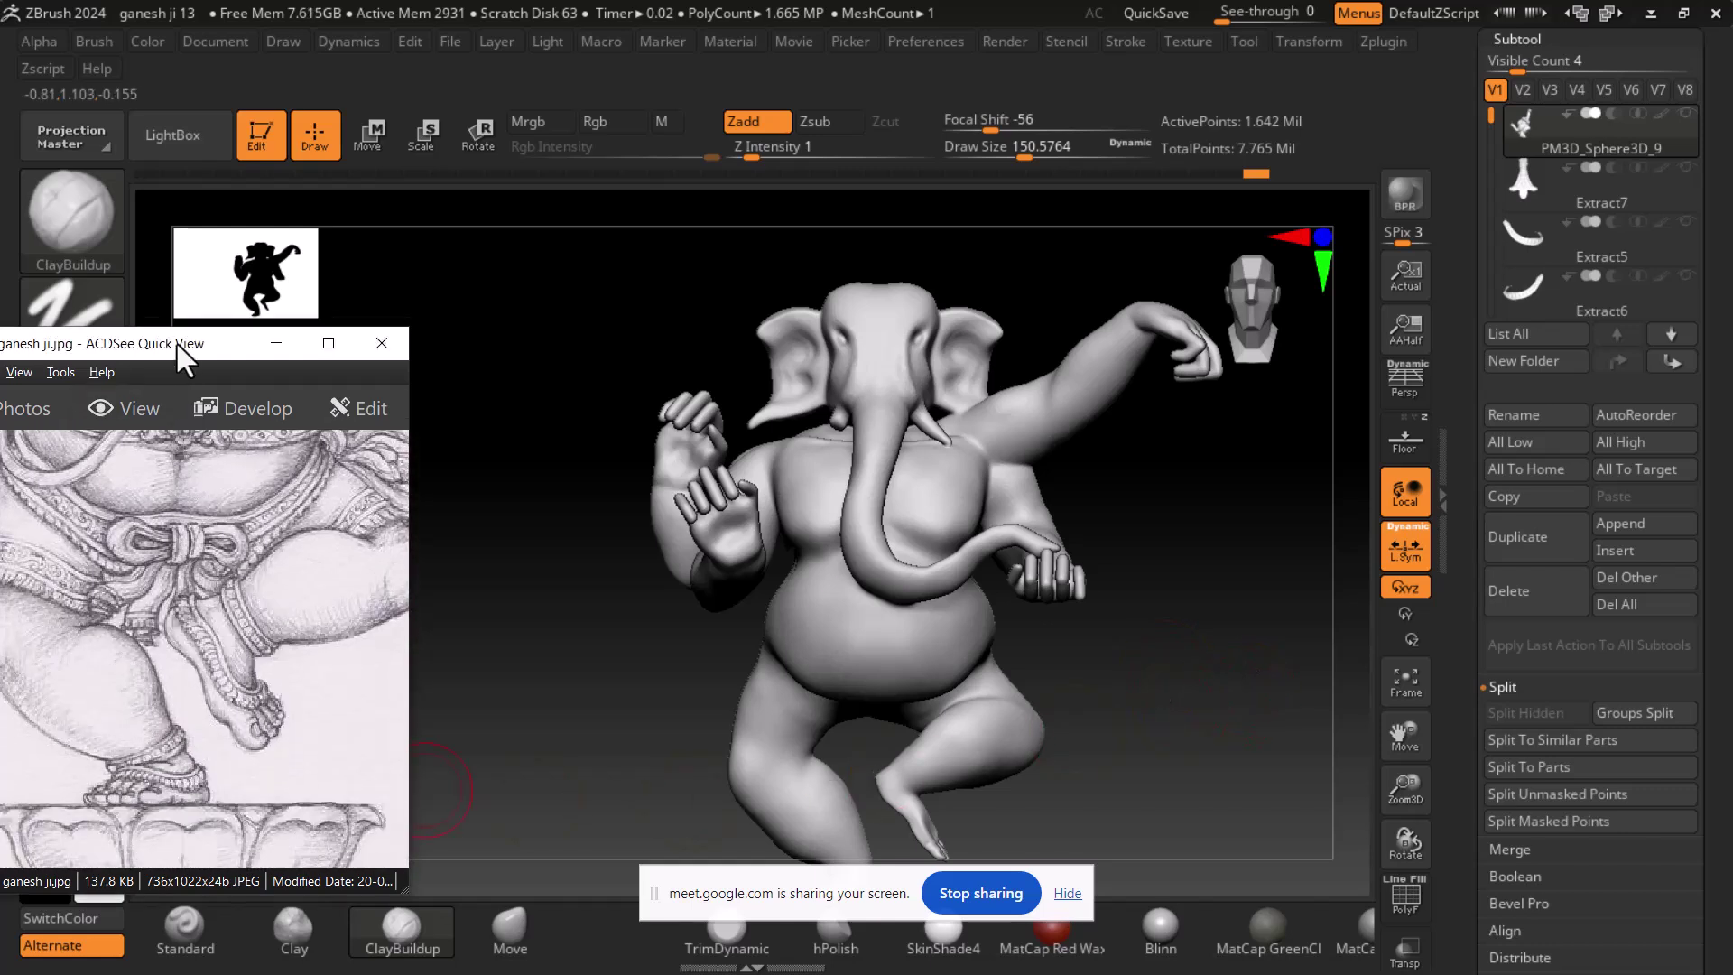
{"action": "left_click_drag", "start_coordinate": [177, 347], "coordinate": [258, 229]}
{"action": "left_click_drag", "start_coordinate": [240, 434], "coordinate": [352, 442]}
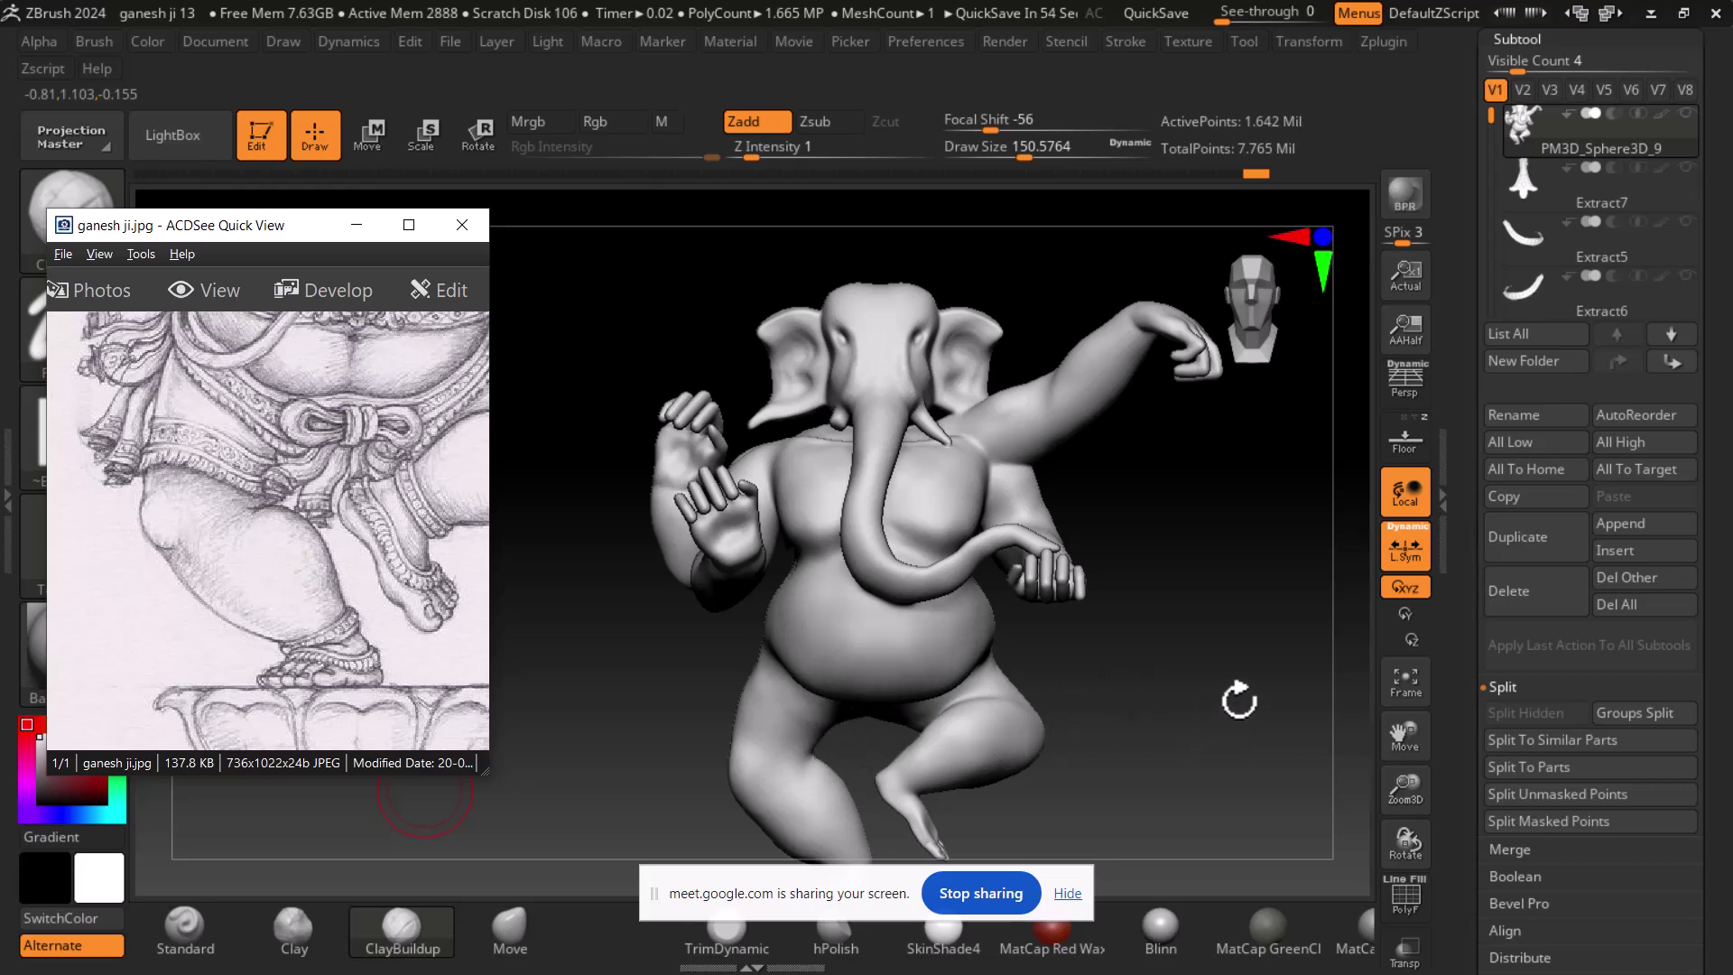
{"action": "mouse_move", "coordinate": [1273, 687]}
{"action": "left_mouse_down"}
{"action": "mouse_move", "coordinate": [1355, 679]}
{"action": "mouse_move", "coordinate": [1280, 713]}
{"action": "left_mouse_up"}
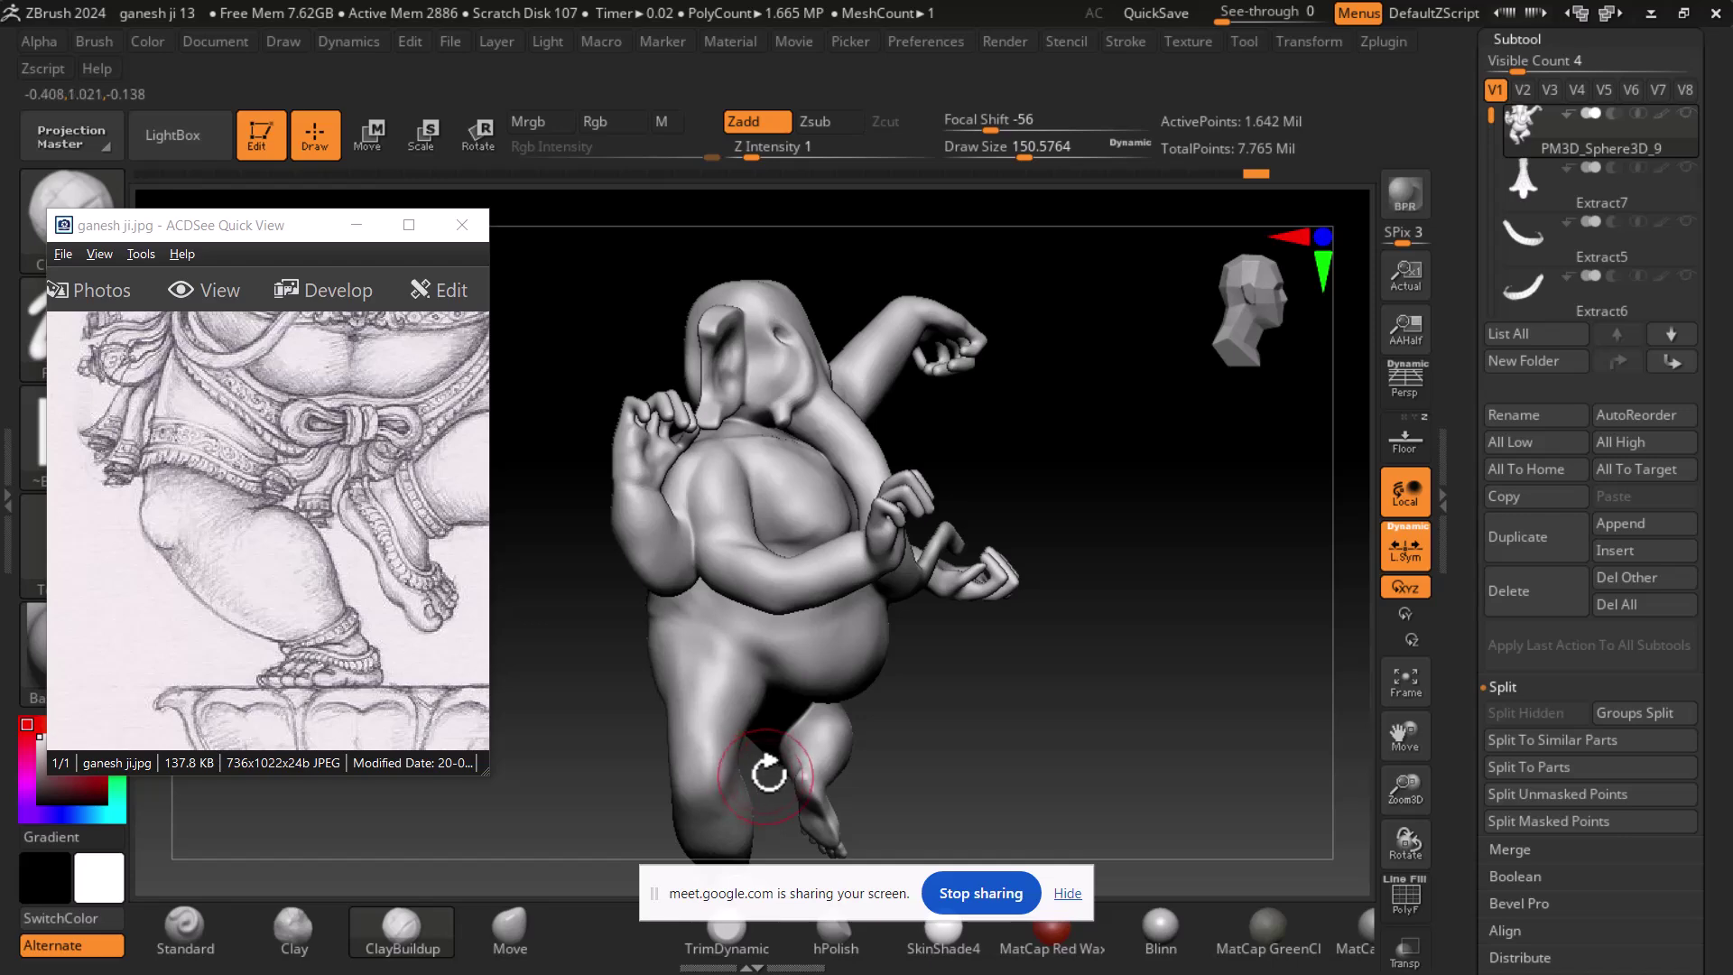
- Bring up the ganesh ji.jpg viewer clear of the statue's legs and show the drawing's legs and lotus base for comparison
{"action": "key", "text": "alt+Tab"}
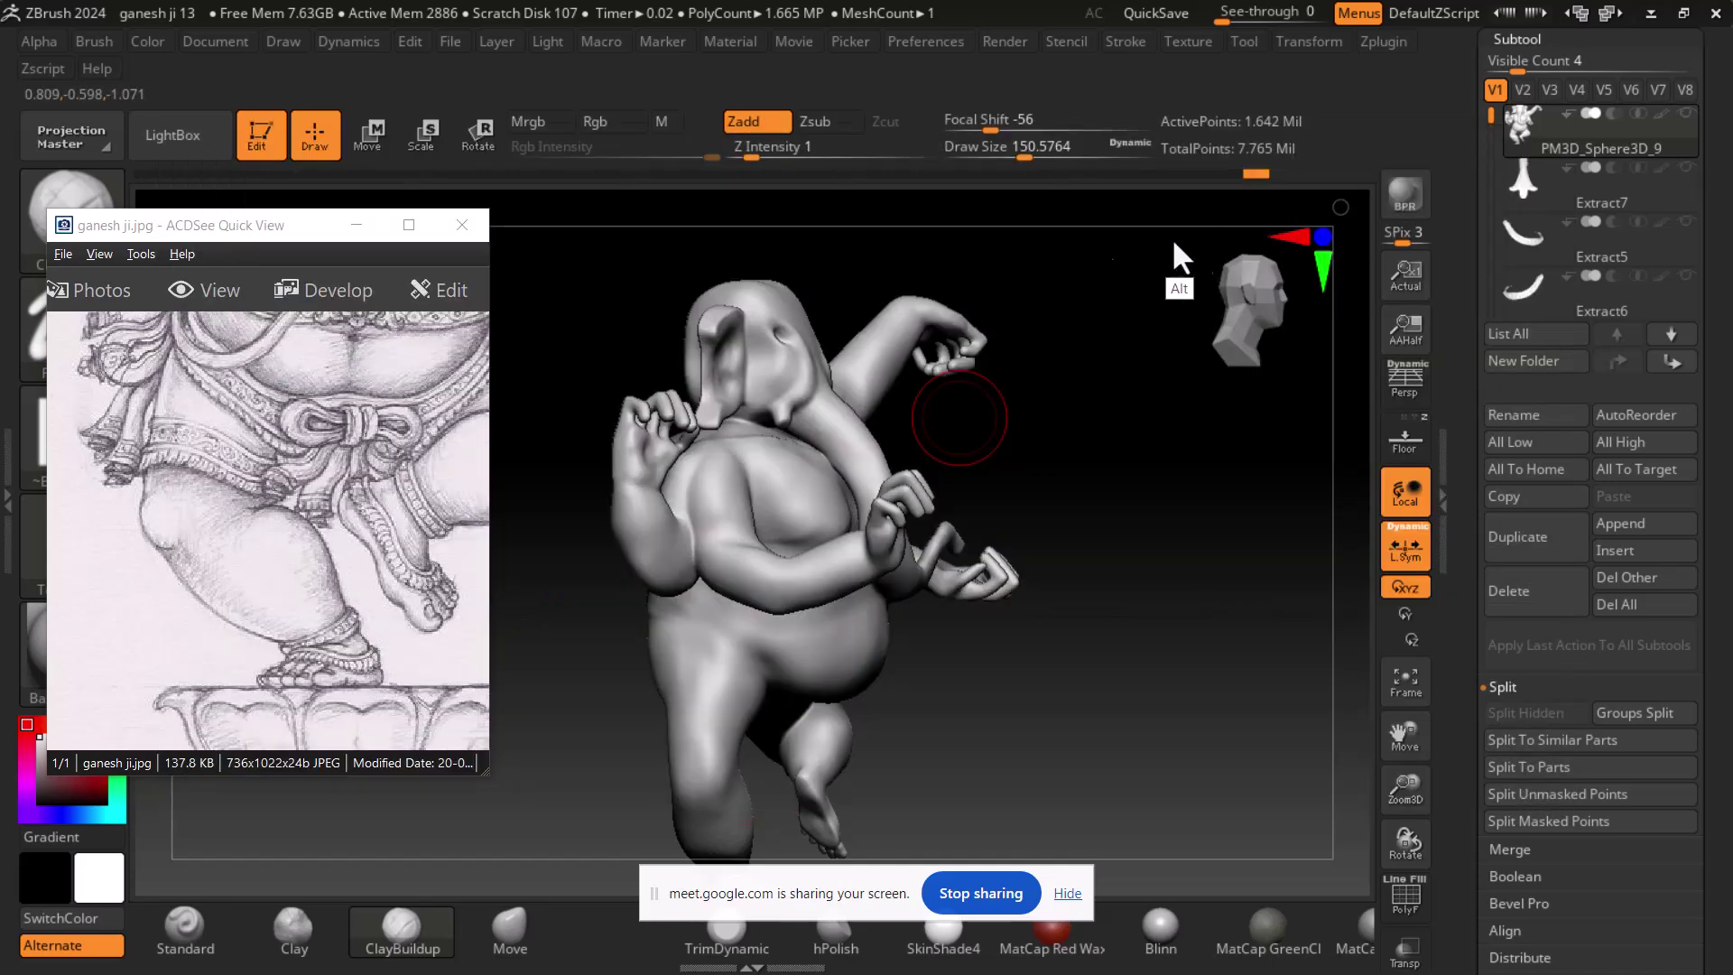
{"action": "left_click", "coordinate": [465, 222]}
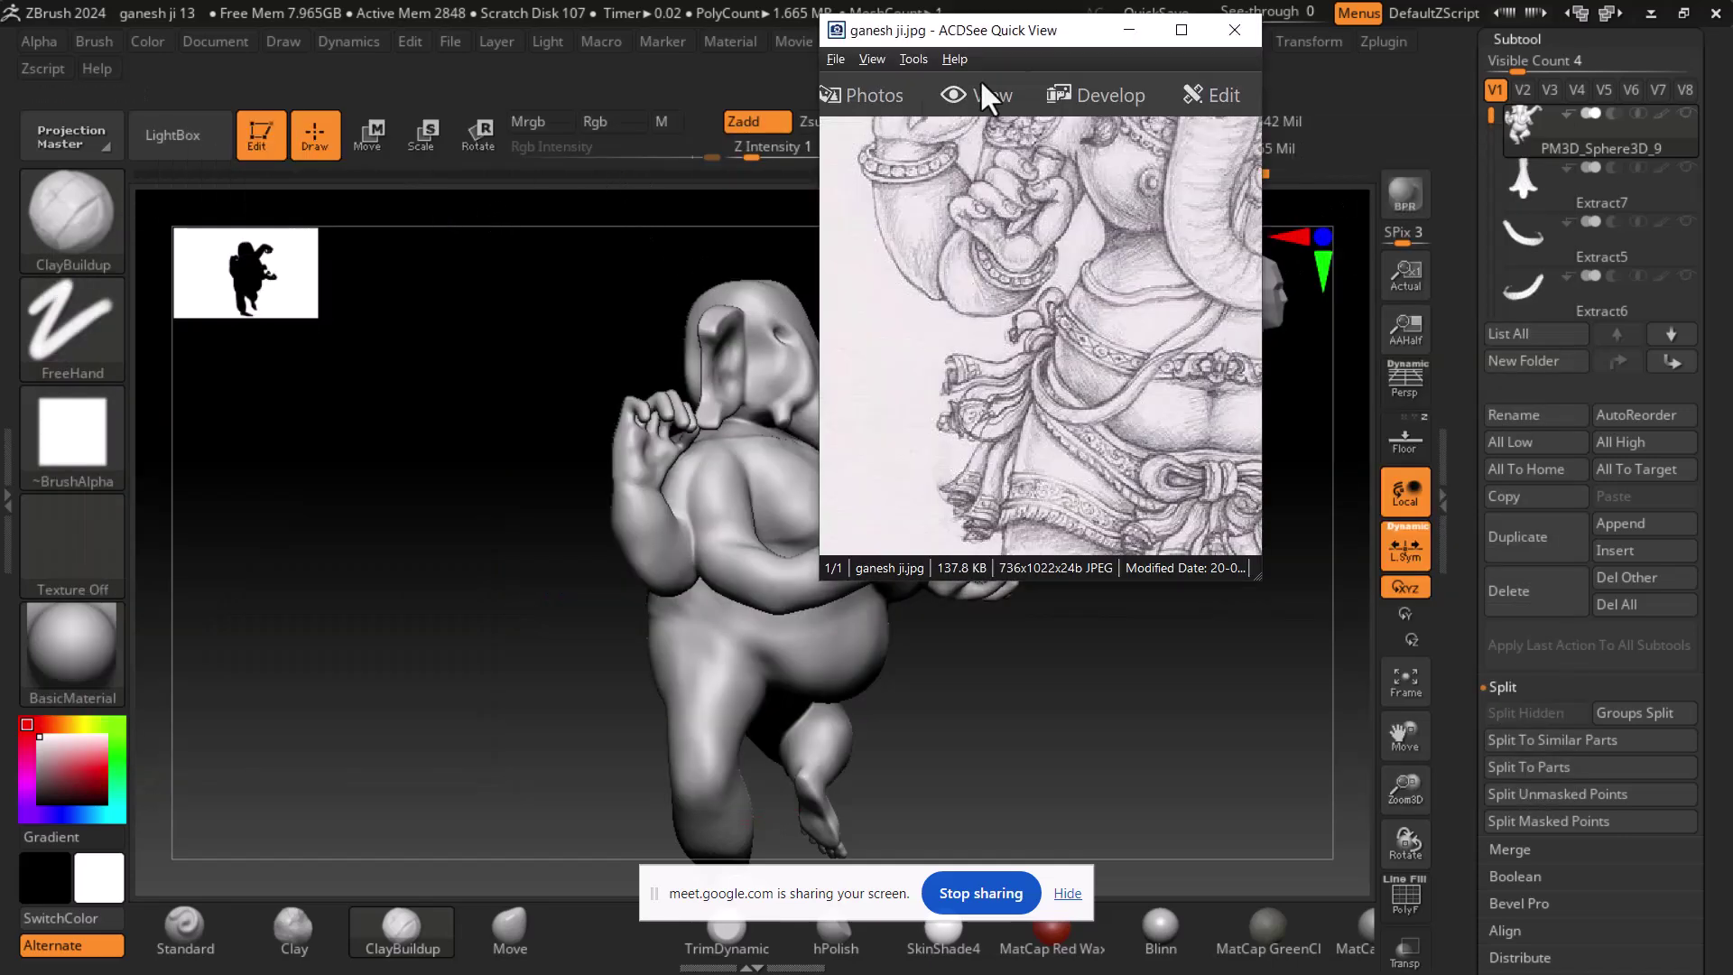
{"action": "scroll", "coordinate": [1077, 393], "scroll_direction": "down", "scroll_amount": 4}
{"action": "left_click_drag", "start_coordinate": [1065, 43], "coordinate": [1416, 87]}
{"action": "left_click_drag", "start_coordinate": [1165, 794], "coordinate": [858, 808]}
{"action": "left_click_drag", "start_coordinate": [1174, 765], "coordinate": [1098, 559]}
{"action": "left_click_drag", "start_coordinate": [1114, 803], "coordinate": [1181, 790]}
{"action": "left_click_drag", "start_coordinate": [1181, 790], "coordinate": [1079, 496], "text": "alt"}
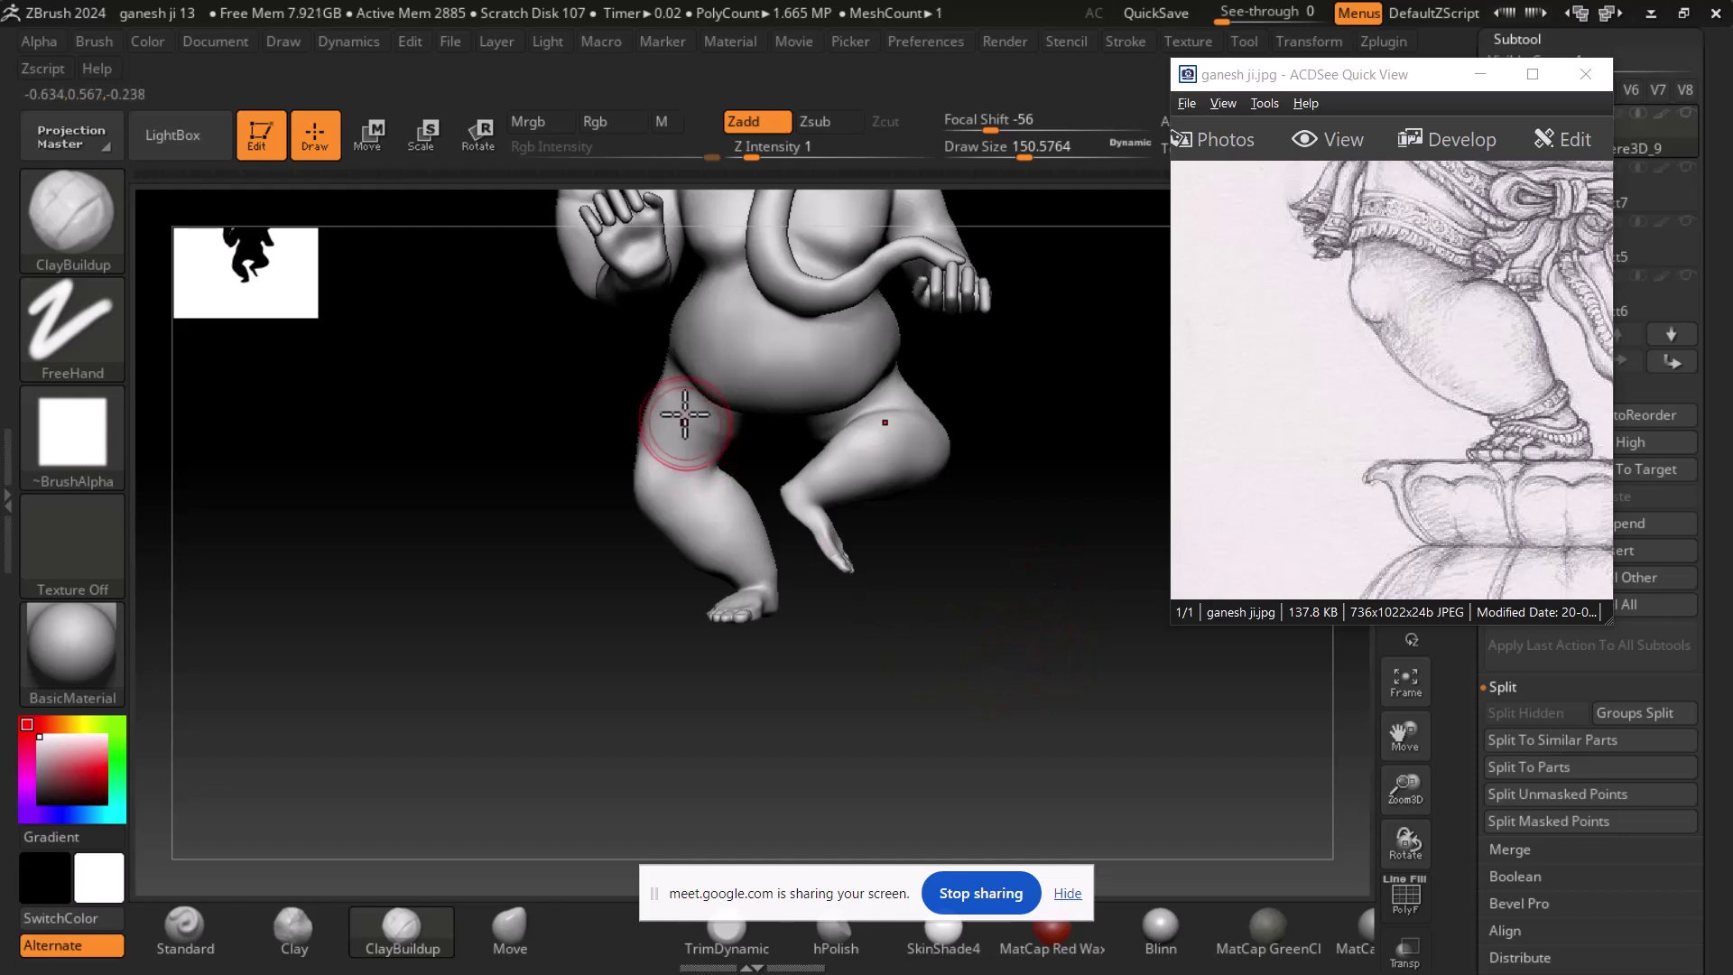
{"action": "left_click_drag", "start_coordinate": [1037, 611], "coordinate": [1053, 661]}
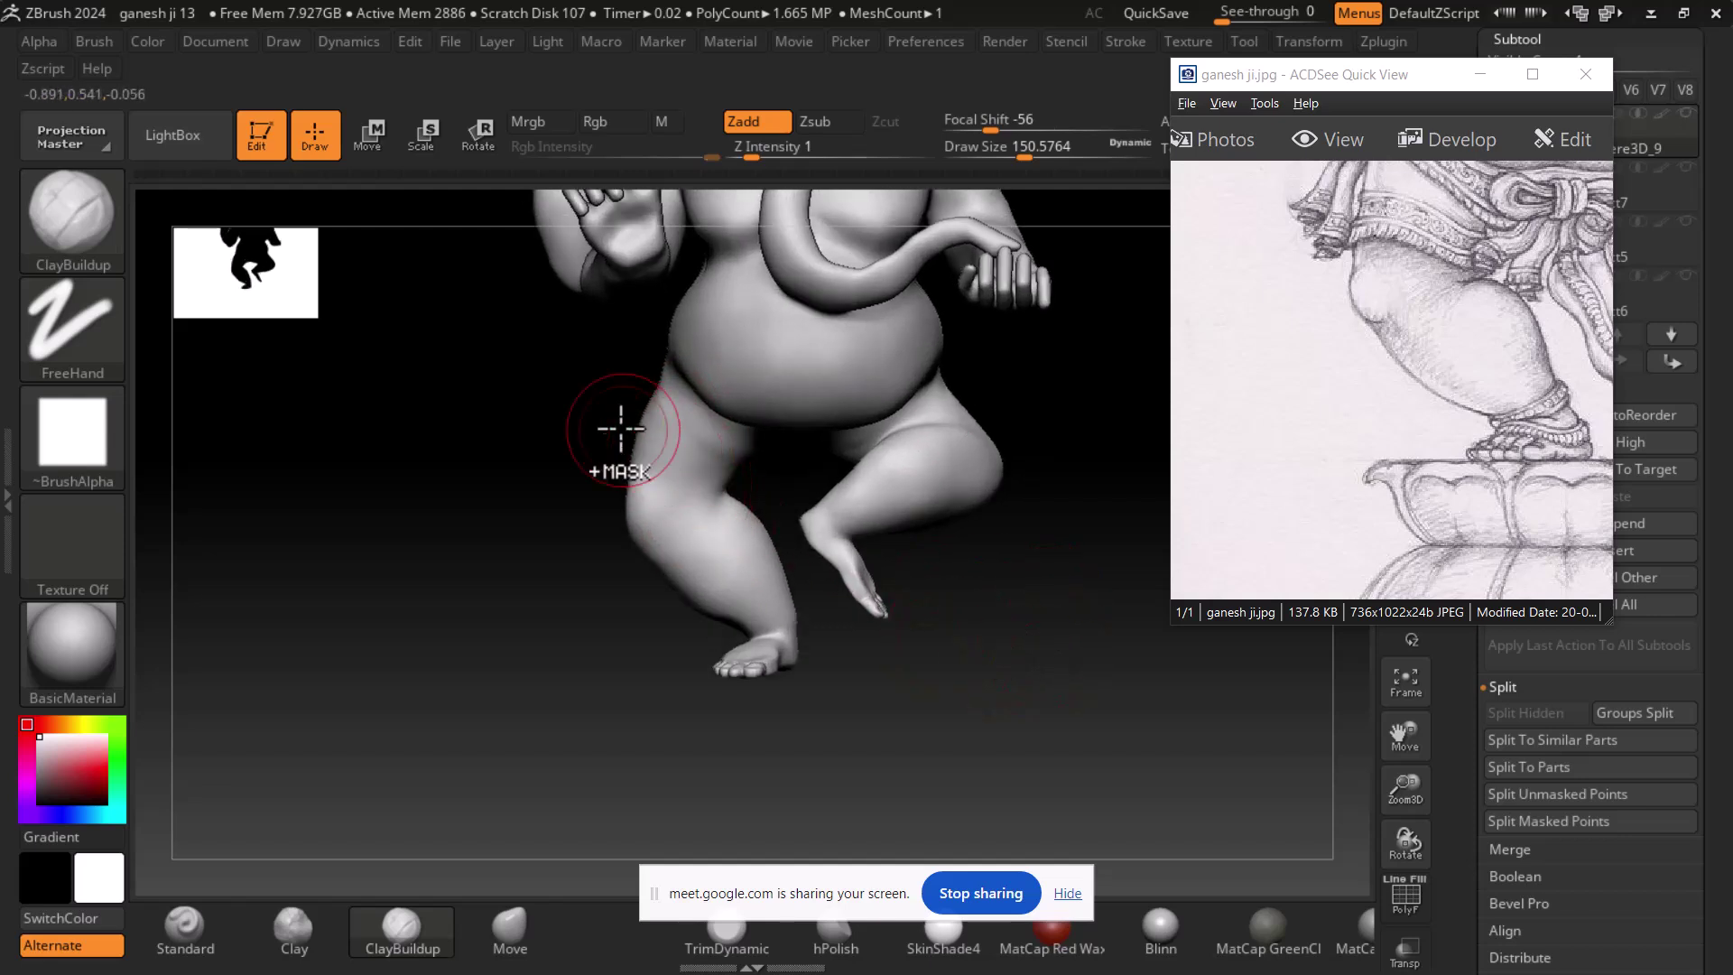
{"action": "left_click_drag", "start_coordinate": [1575, 441], "coordinate": [1367, 429]}
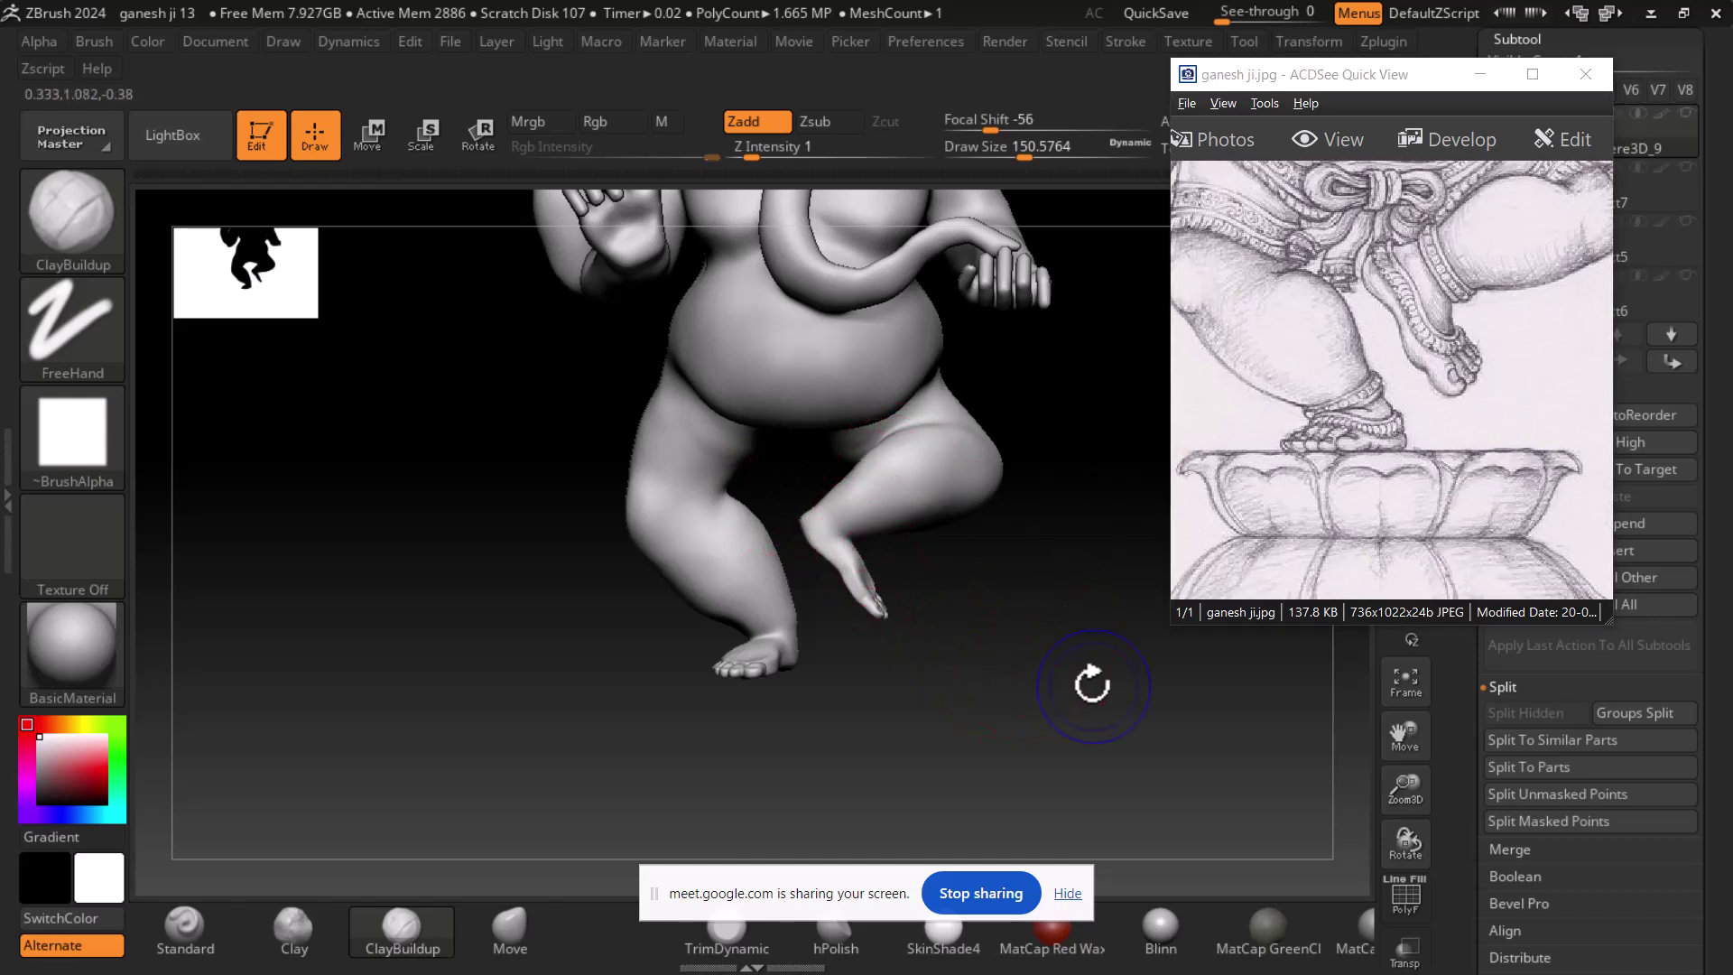
- Mask the body and standing leg down to the ankle with the Move transpose tool's topological masking, leaving the foot free
{"action": "left_click", "coordinate": [370, 136]}
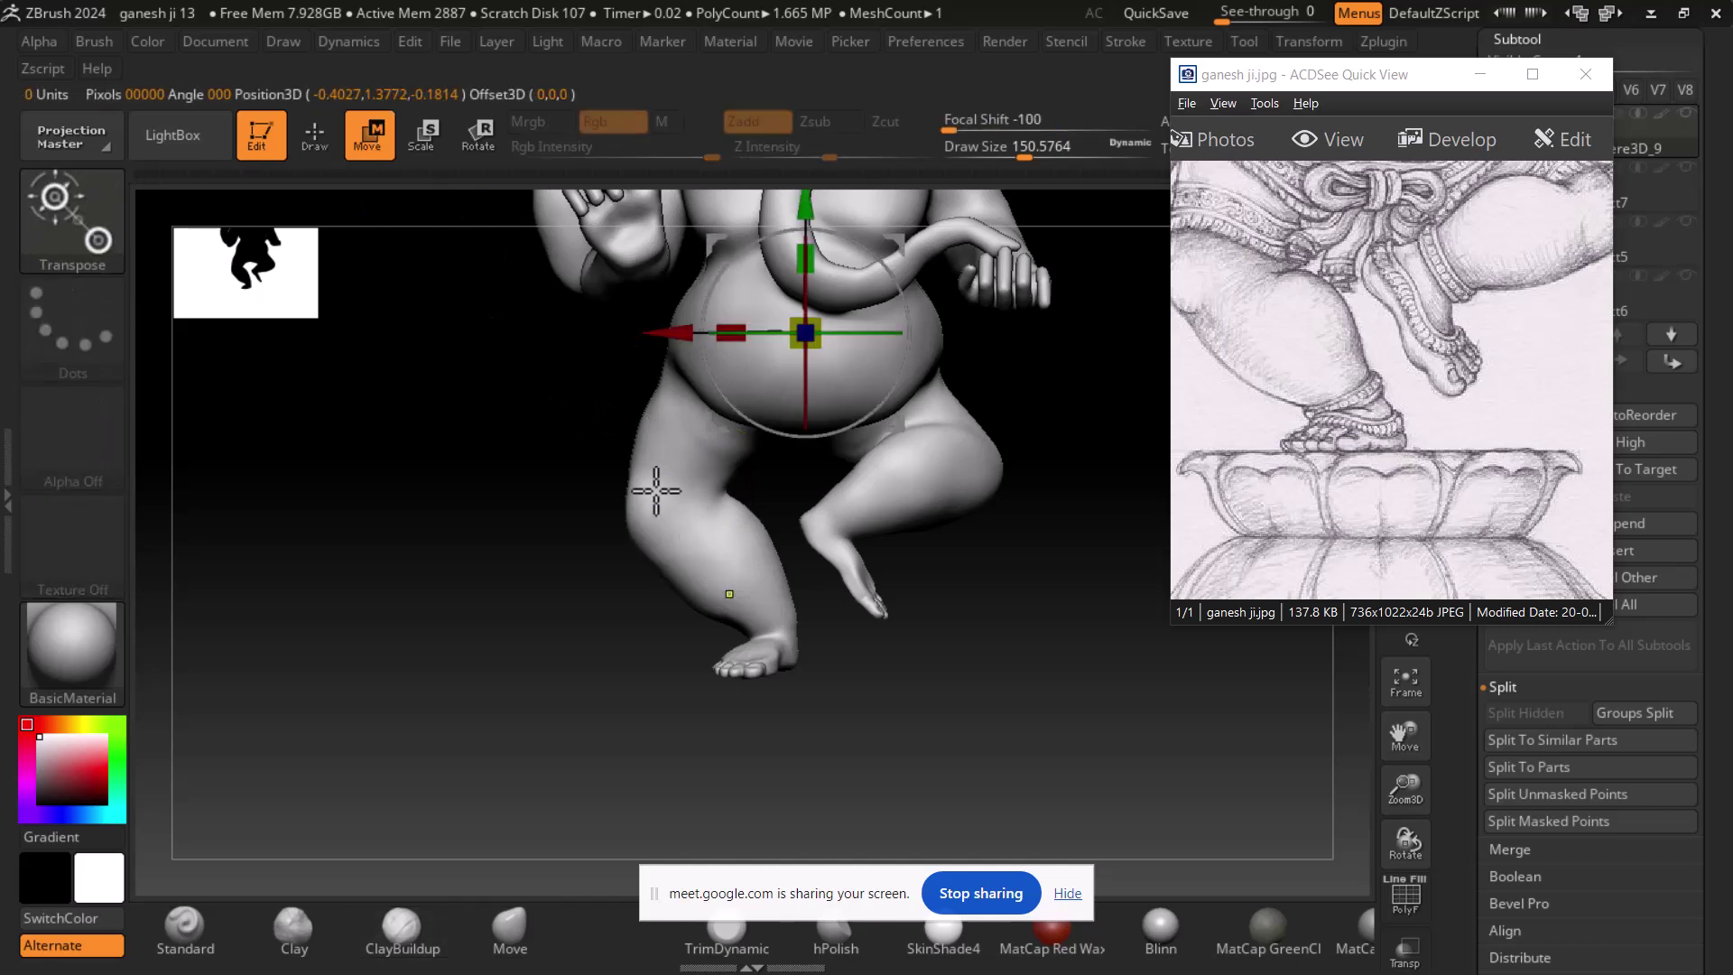
{"action": "left_click_drag", "start_coordinate": [697, 534], "coordinate": [696, 474], "text": "ctrl"}
{"action": "left_click_drag", "start_coordinate": [929, 708], "coordinate": [818, 695]}
{"action": "left_click", "coordinate": [818, 694]}
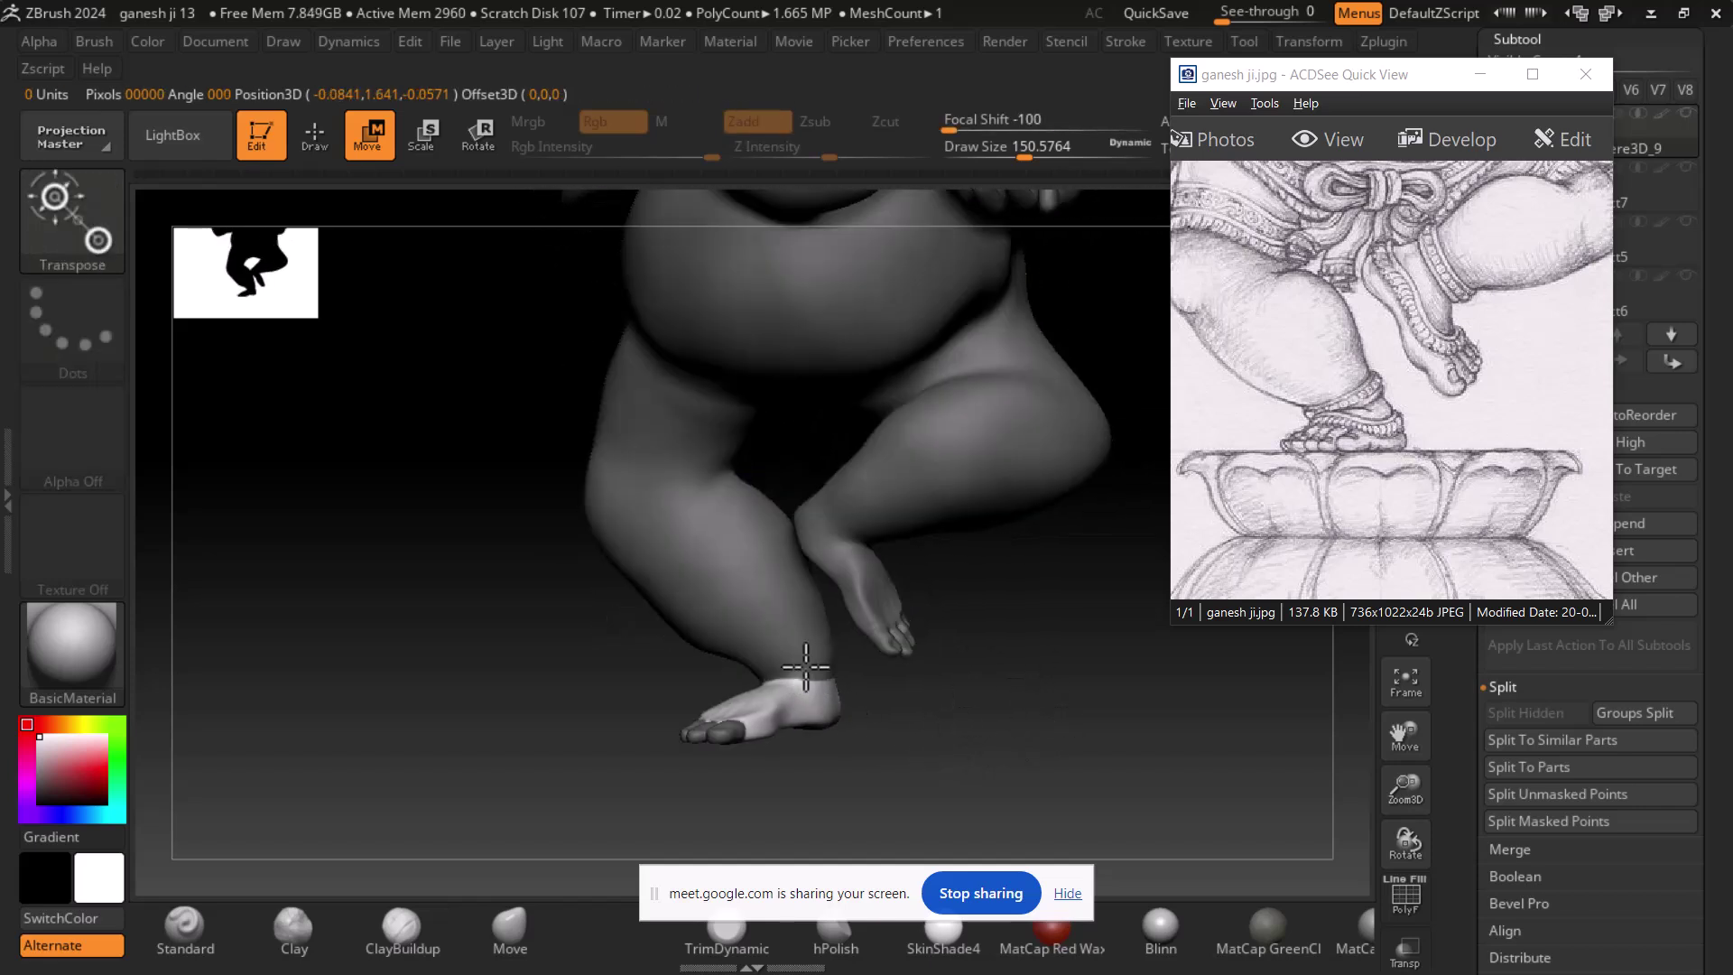
{"action": "left_click", "coordinate": [639, 511]}
{"action": "left_click_drag", "start_coordinate": [1020, 727], "coordinate": [1152, 770]}
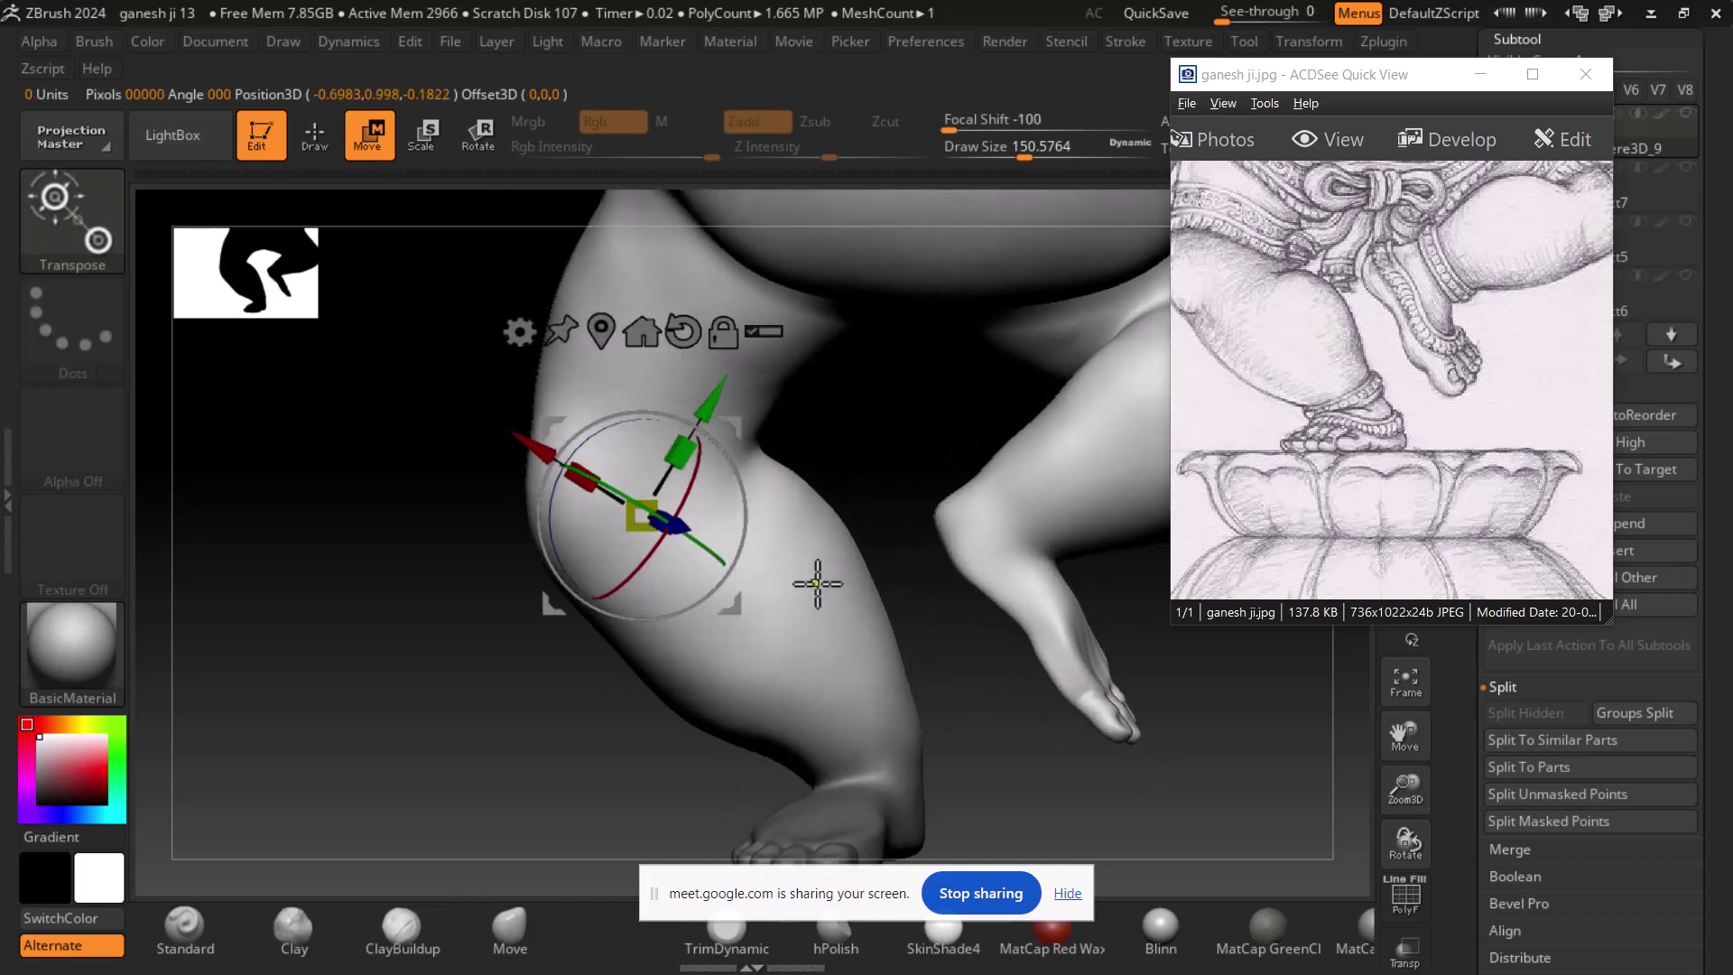
{"action": "left_click", "coordinate": [880, 725]}
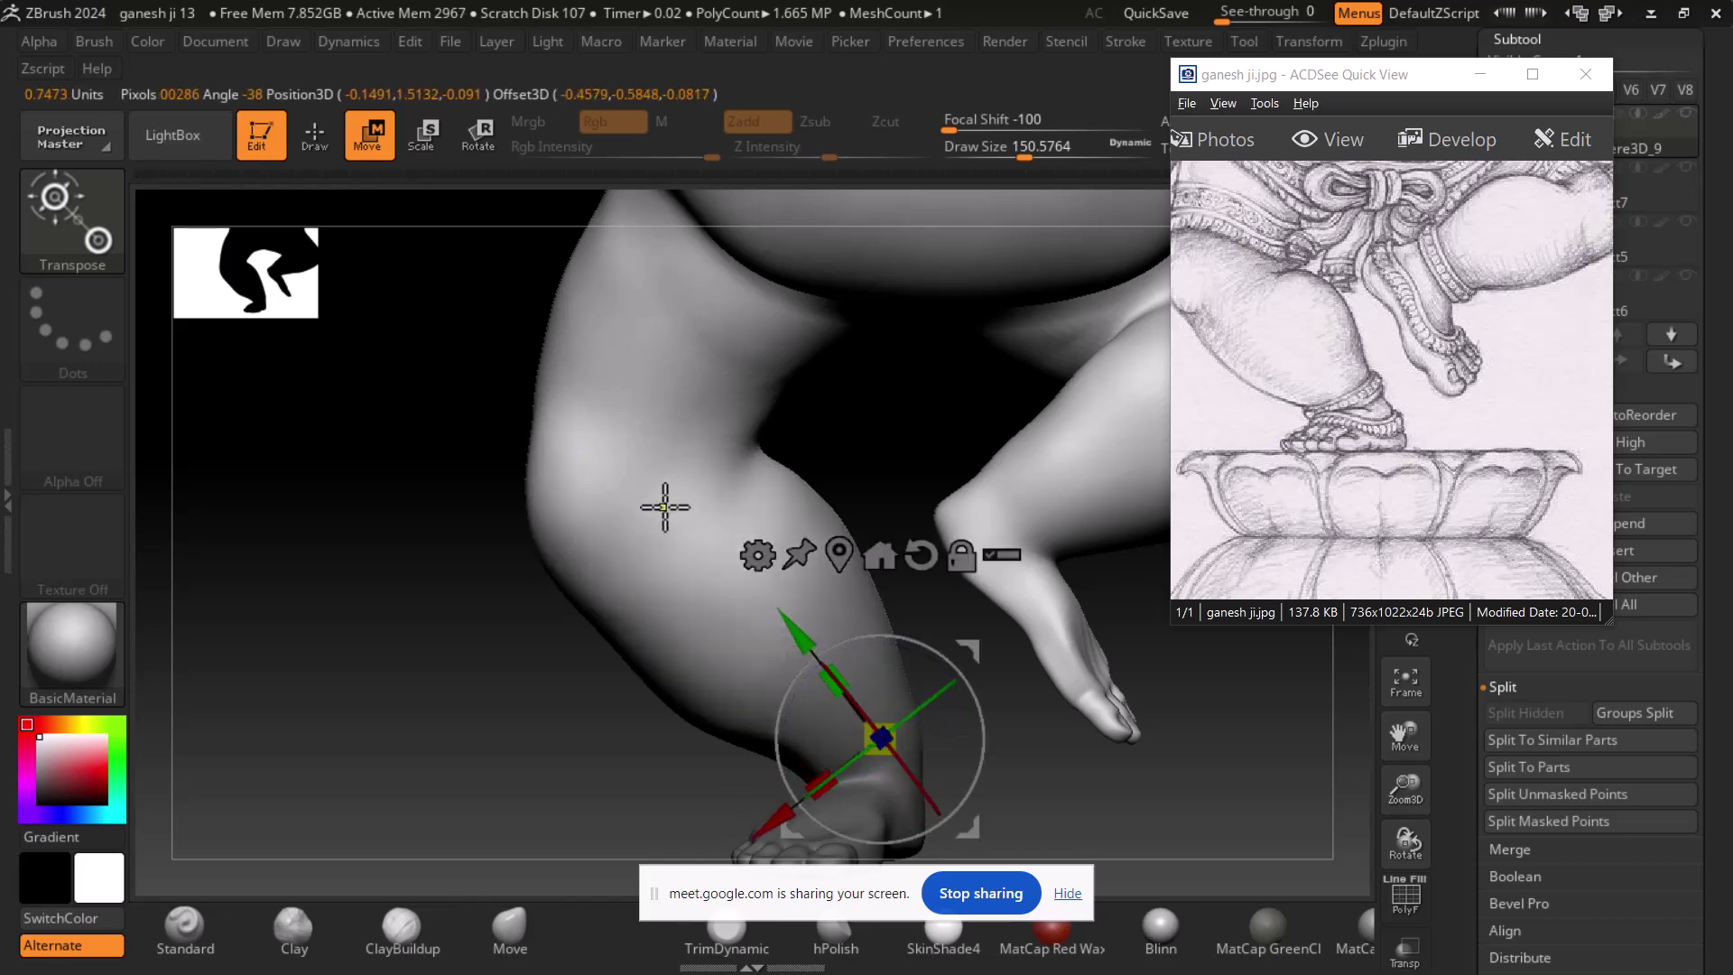
{"action": "key", "text": "q"}
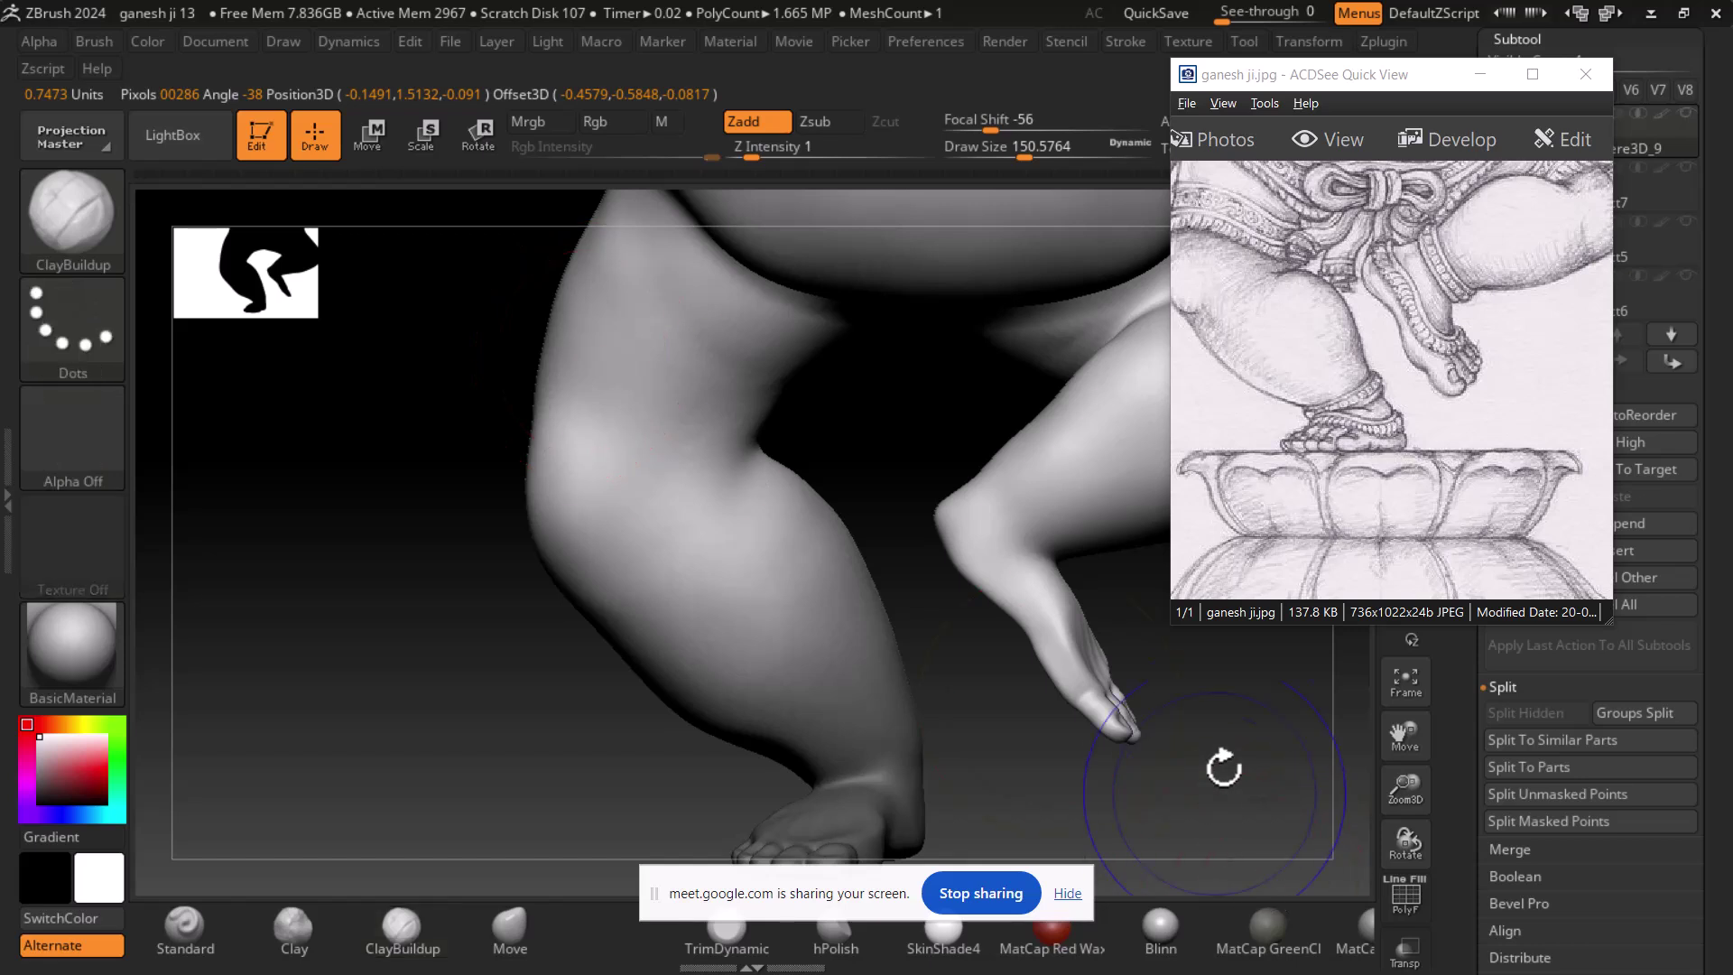
- Clear the existing foot mask and paint a mask over the whole standing leg, from the hip to the toes, front and back
{"action": "mouse_move", "coordinate": [1262, 761]}
{"action": "left_mouse_down"}
{"action": "mouse_move", "coordinate": [1246, 732]}
{"action": "mouse_move", "coordinate": [1343, 805]}
{"action": "mouse_move", "coordinate": [1230, 708]}
{"action": "left_mouse_up"}
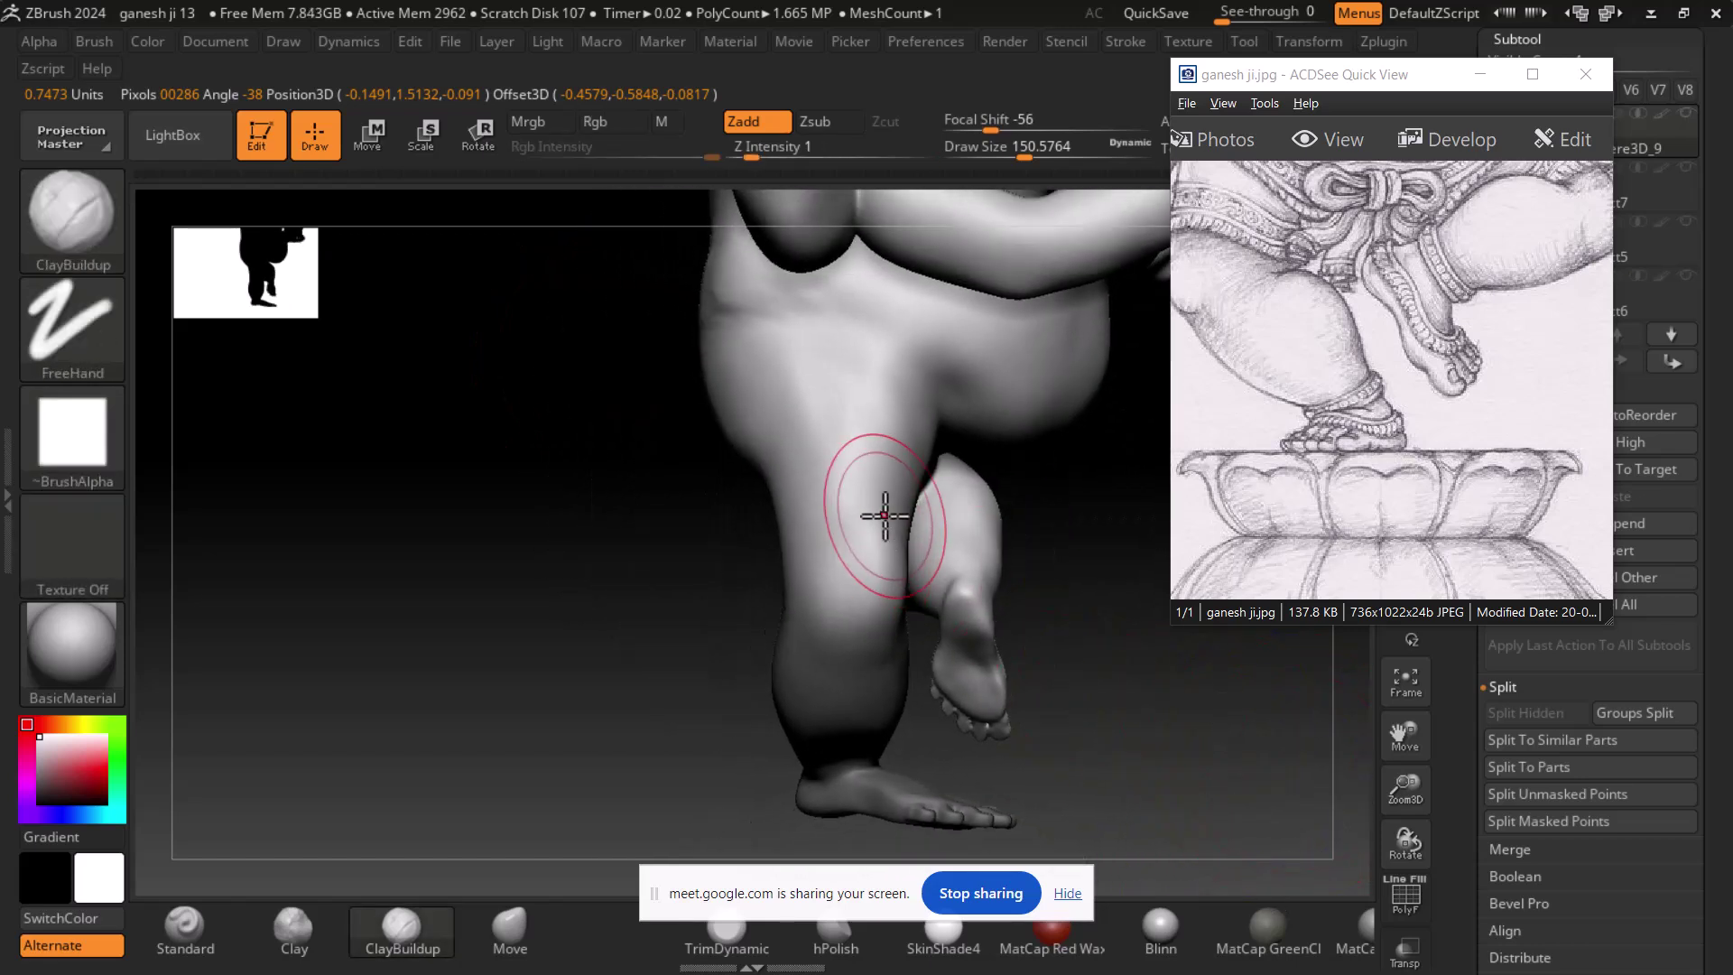
{"action": "key", "text": "ctrl"}
{"action": "left_click_drag", "start_coordinate": [1156, 797], "coordinate": [1138, 749], "text": "ctrl"}
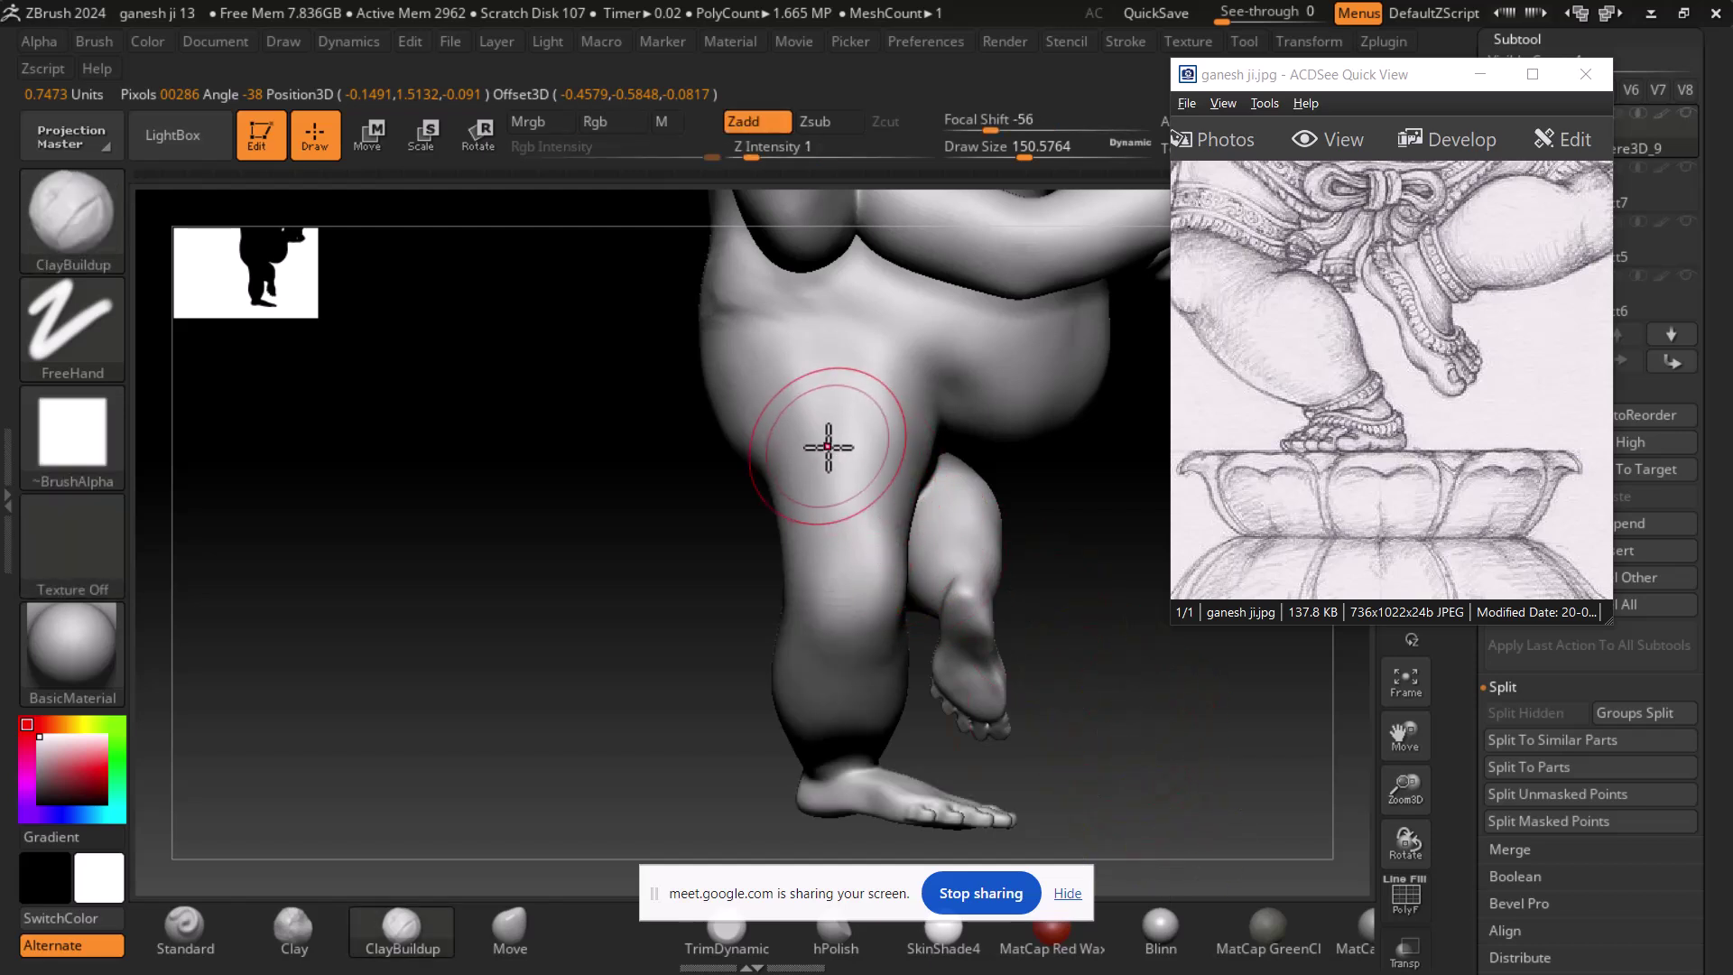
{"action": "mouse_move", "coordinate": [967, 495]}
{"action": "left_mouse_down", "text": "ctrl"}
{"action": "mouse_move", "coordinate": [801, 418]}
{"action": "mouse_move", "coordinate": [835, 474]}
{"action": "left_mouse_up", "text": "ctrl"}
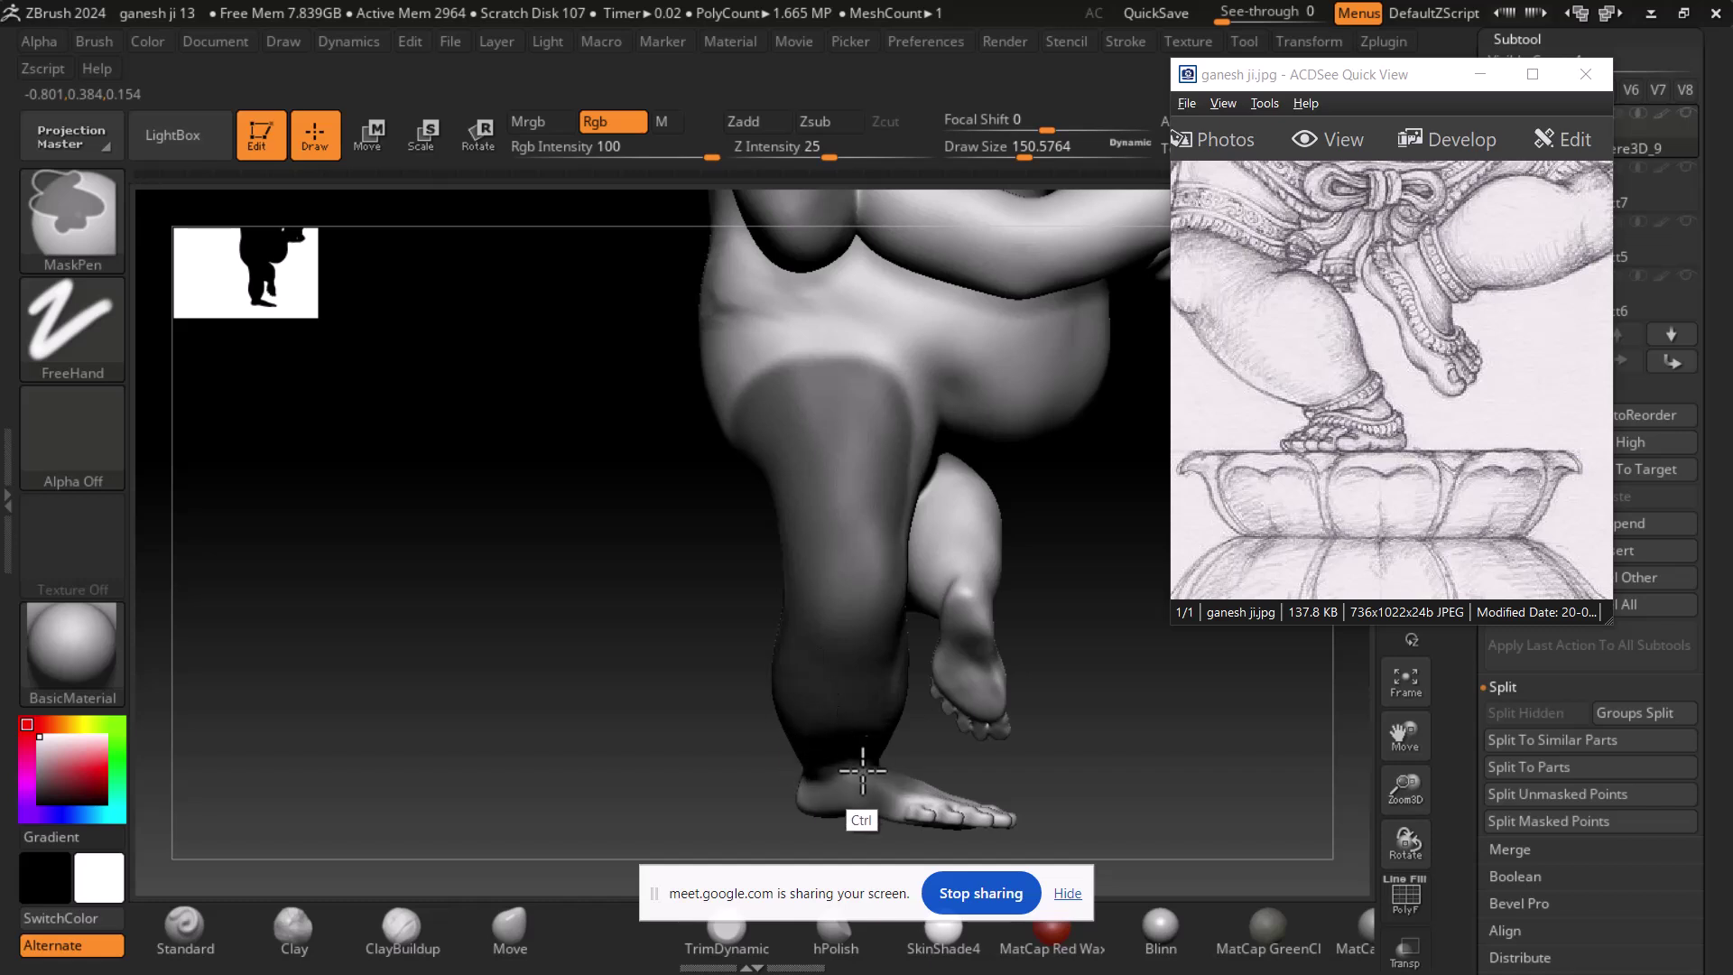
{"action": "mouse_move", "coordinate": [1199, 650]}
{"action": "left_mouse_down"}
{"action": "mouse_move", "coordinate": [998, 608]}
{"action": "mouse_move", "coordinate": [847, 456]}
{"action": "mouse_move", "coordinate": [871, 588]}
{"action": "mouse_move", "coordinate": [929, 484]}
{"action": "mouse_move", "coordinate": [990, 723]}
{"action": "mouse_move", "coordinate": [1058, 788]}
{"action": "left_mouse_up"}
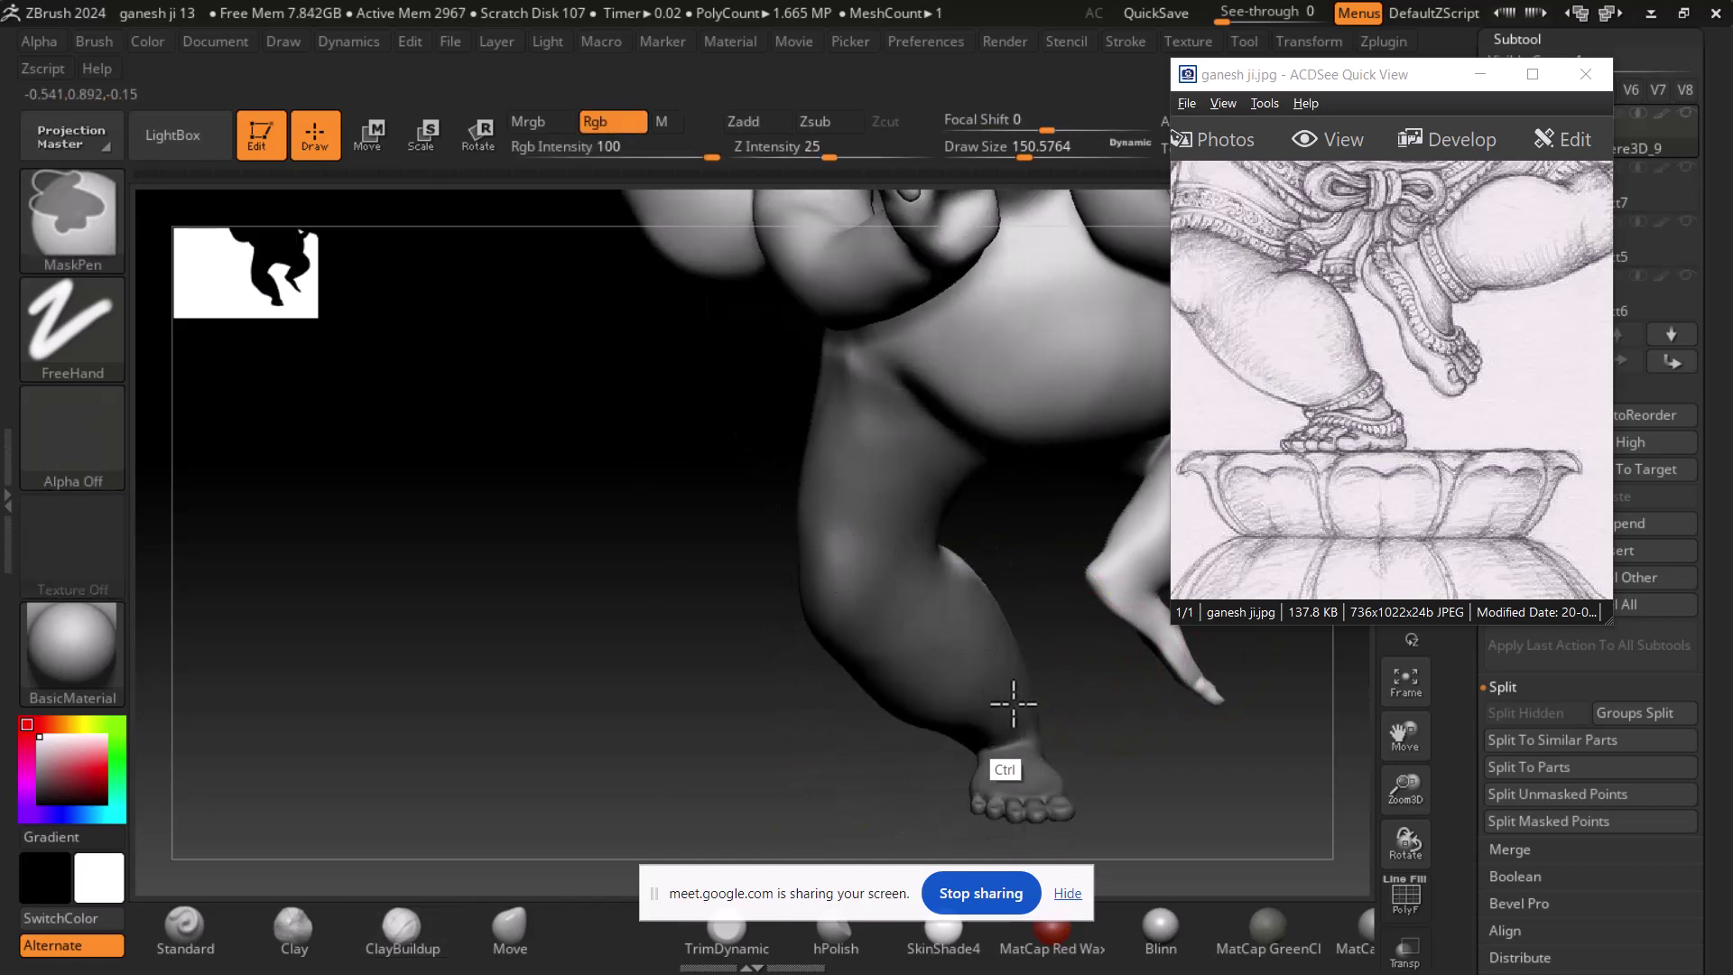
{"action": "mouse_move", "coordinate": [759, 669]}
{"action": "left_mouse_down"}
{"action": "mouse_move", "coordinate": [804, 638]}
{"action": "mouse_move", "coordinate": [944, 425]}
{"action": "mouse_move", "coordinate": [839, 360]}
{"action": "mouse_move", "coordinate": [878, 379]}
{"action": "mouse_move", "coordinate": [893, 491]}
{"action": "mouse_move", "coordinate": [1018, 641]}
{"action": "mouse_move", "coordinate": [1063, 666]}
{"action": "left_mouse_up"}
{"action": "mouse_move", "coordinate": [848, 457]}
{"action": "left_mouse_down", "text": "ctrl"}
{"action": "mouse_move", "coordinate": [863, 638]}
{"action": "mouse_move", "coordinate": [812, 751]}
{"action": "left_mouse_up", "text": "ctrl"}
{"action": "mouse_move", "coordinate": [875, 615]}
{"action": "left_mouse_down", "text": "ctrl"}
{"action": "mouse_move", "coordinate": [855, 403]}
{"action": "mouse_move", "coordinate": [870, 413]}
{"action": "left_mouse_up", "text": "ctrl"}
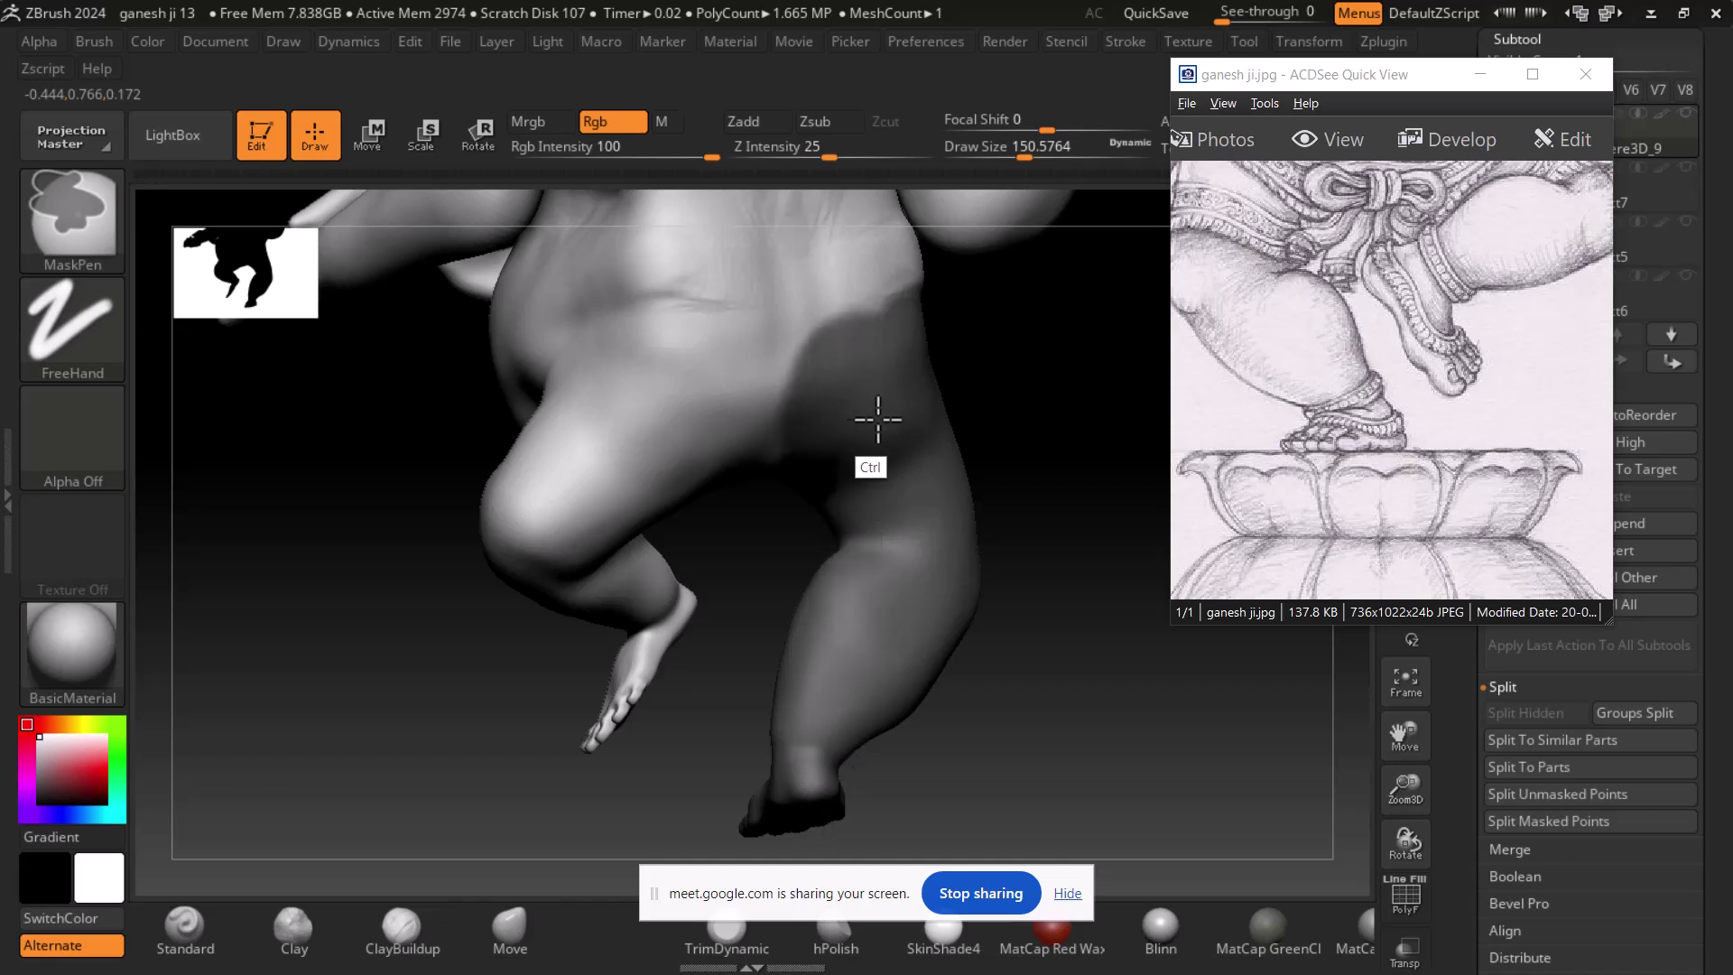
{"action": "mouse_move", "coordinate": [1068, 530]}
{"action": "left_mouse_down"}
{"action": "mouse_move", "coordinate": [836, 533]}
{"action": "mouse_move", "coordinate": [696, 573]}
{"action": "mouse_move", "coordinate": [647, 496]}
{"action": "left_mouse_up"}
{"action": "mouse_move", "coordinate": [713, 716]}
{"action": "left_mouse_down", "text": "shift"}
{"action": "mouse_move", "coordinate": [1153, 708]}
{"action": "mouse_move", "coordinate": [1226, 727]}
{"action": "left_mouse_up", "text": "shift"}
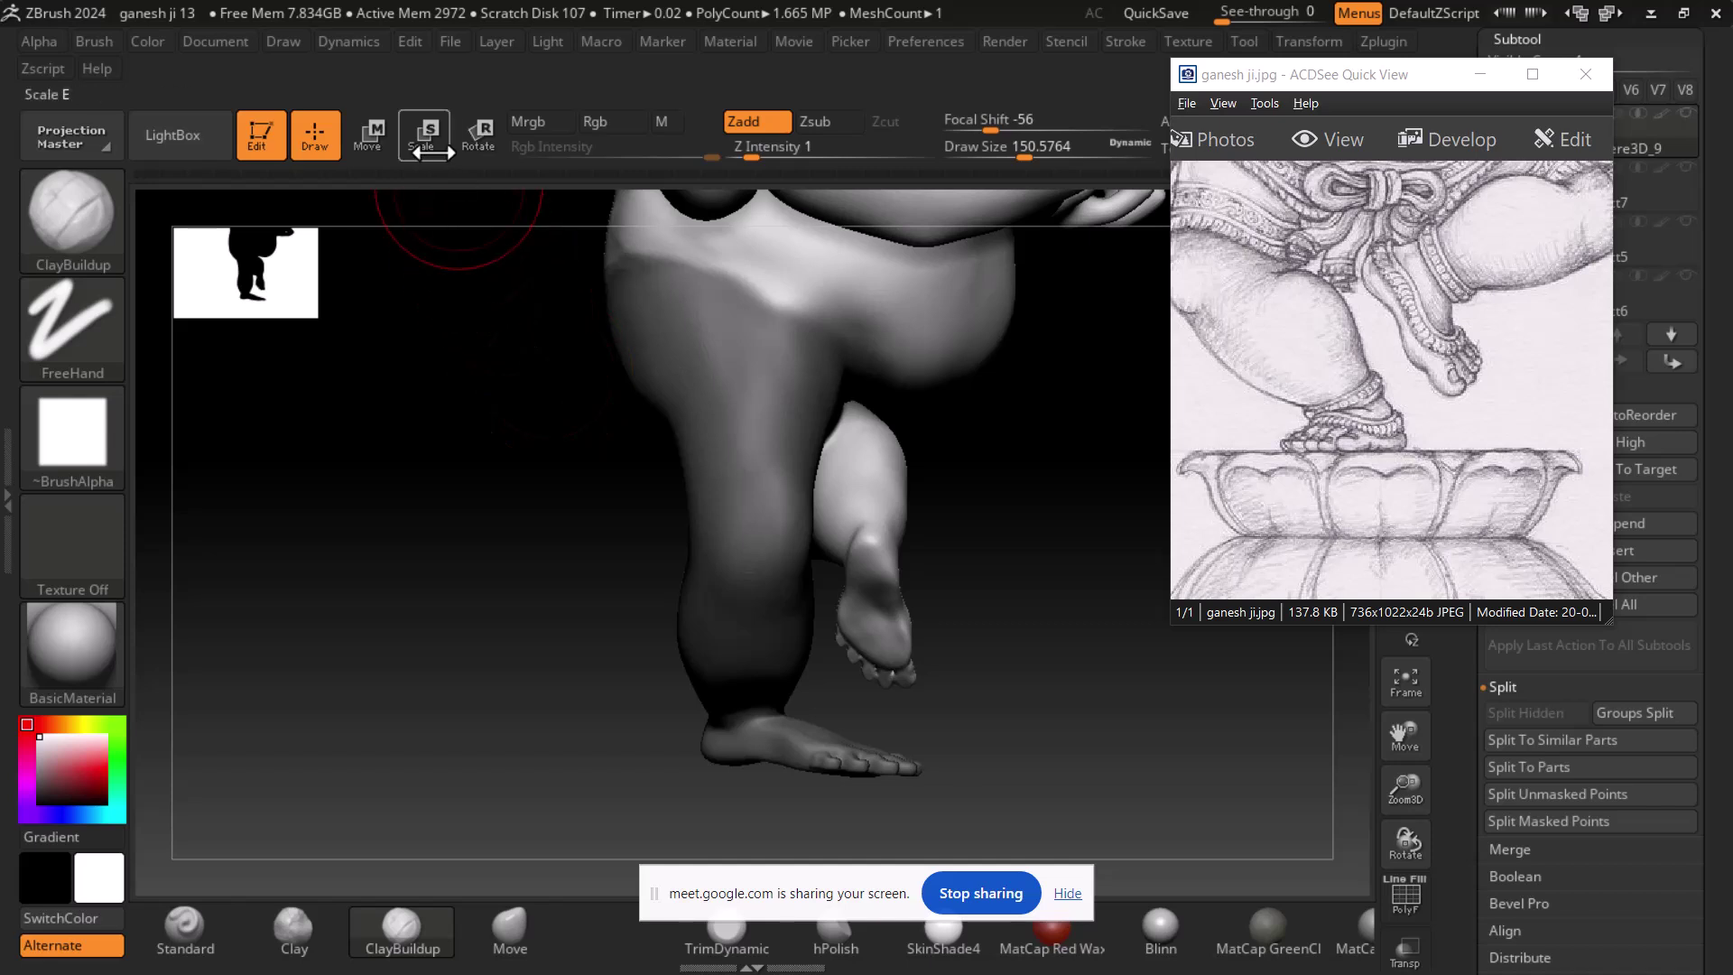
- Place the transform gizmo's pivot at the standing leg's hip joint and invert the mask so only that leg is editable
{"action": "left_click", "coordinate": [372, 138]}
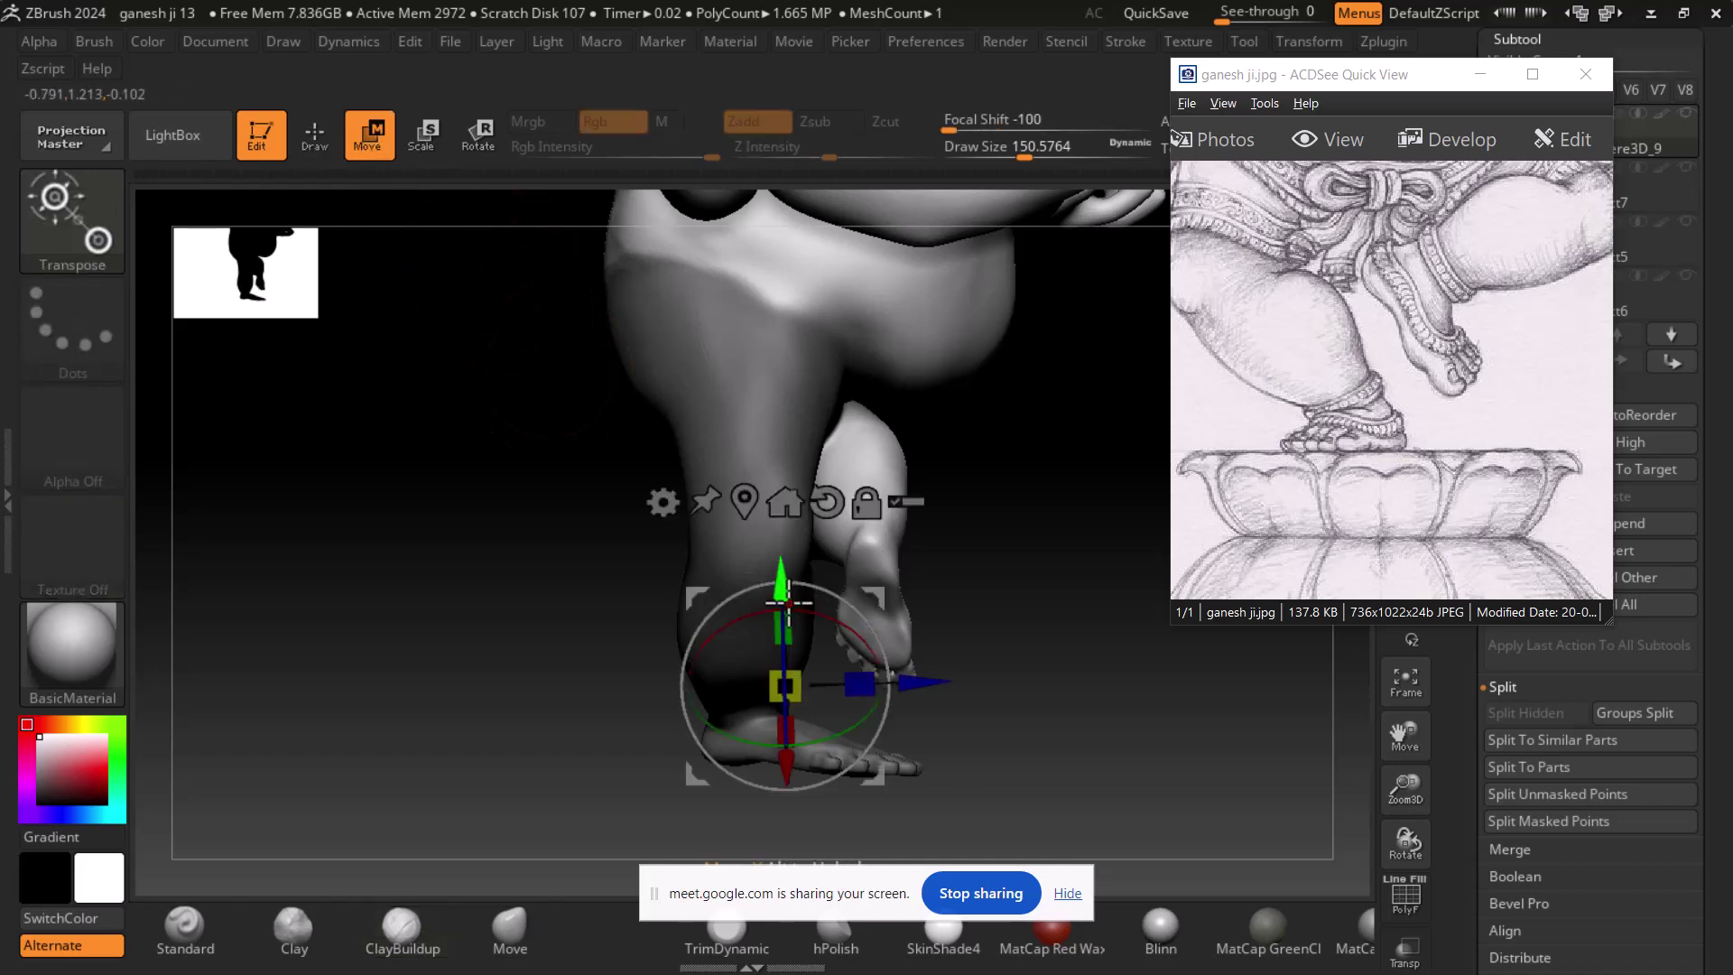
{"action": "left_click_drag", "start_coordinate": [782, 593], "coordinate": [768, 203], "text": "alt"}
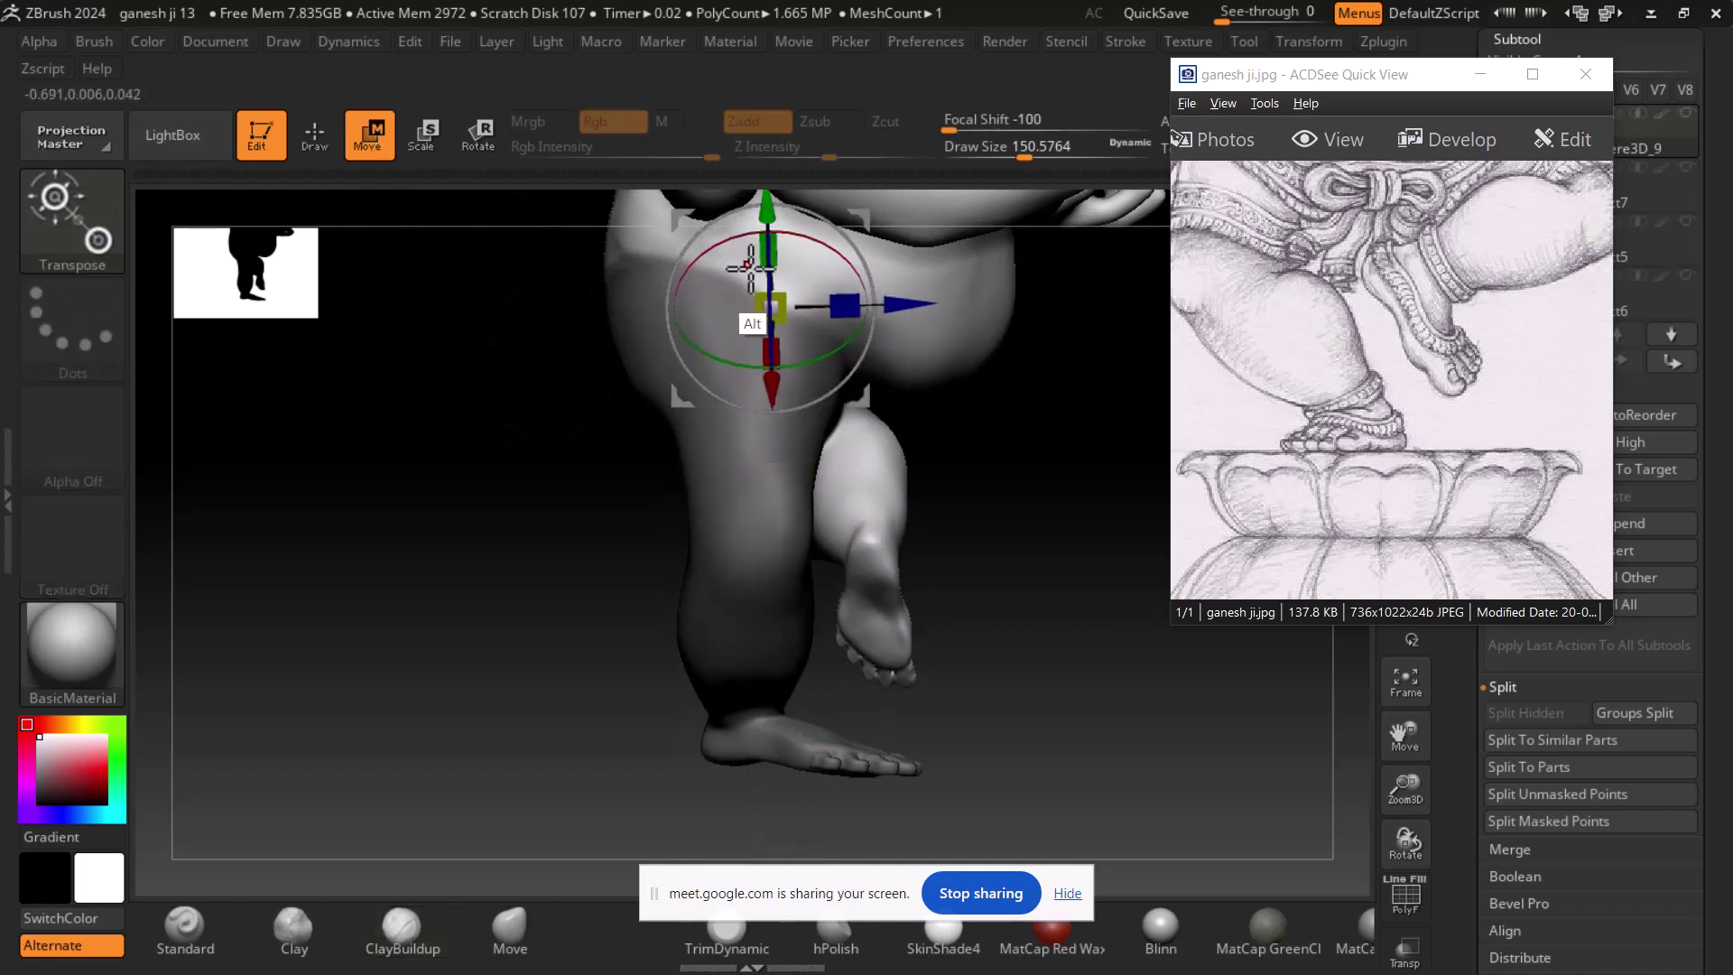
{"action": "left_click_drag", "start_coordinate": [1084, 551], "coordinate": [813, 631]}
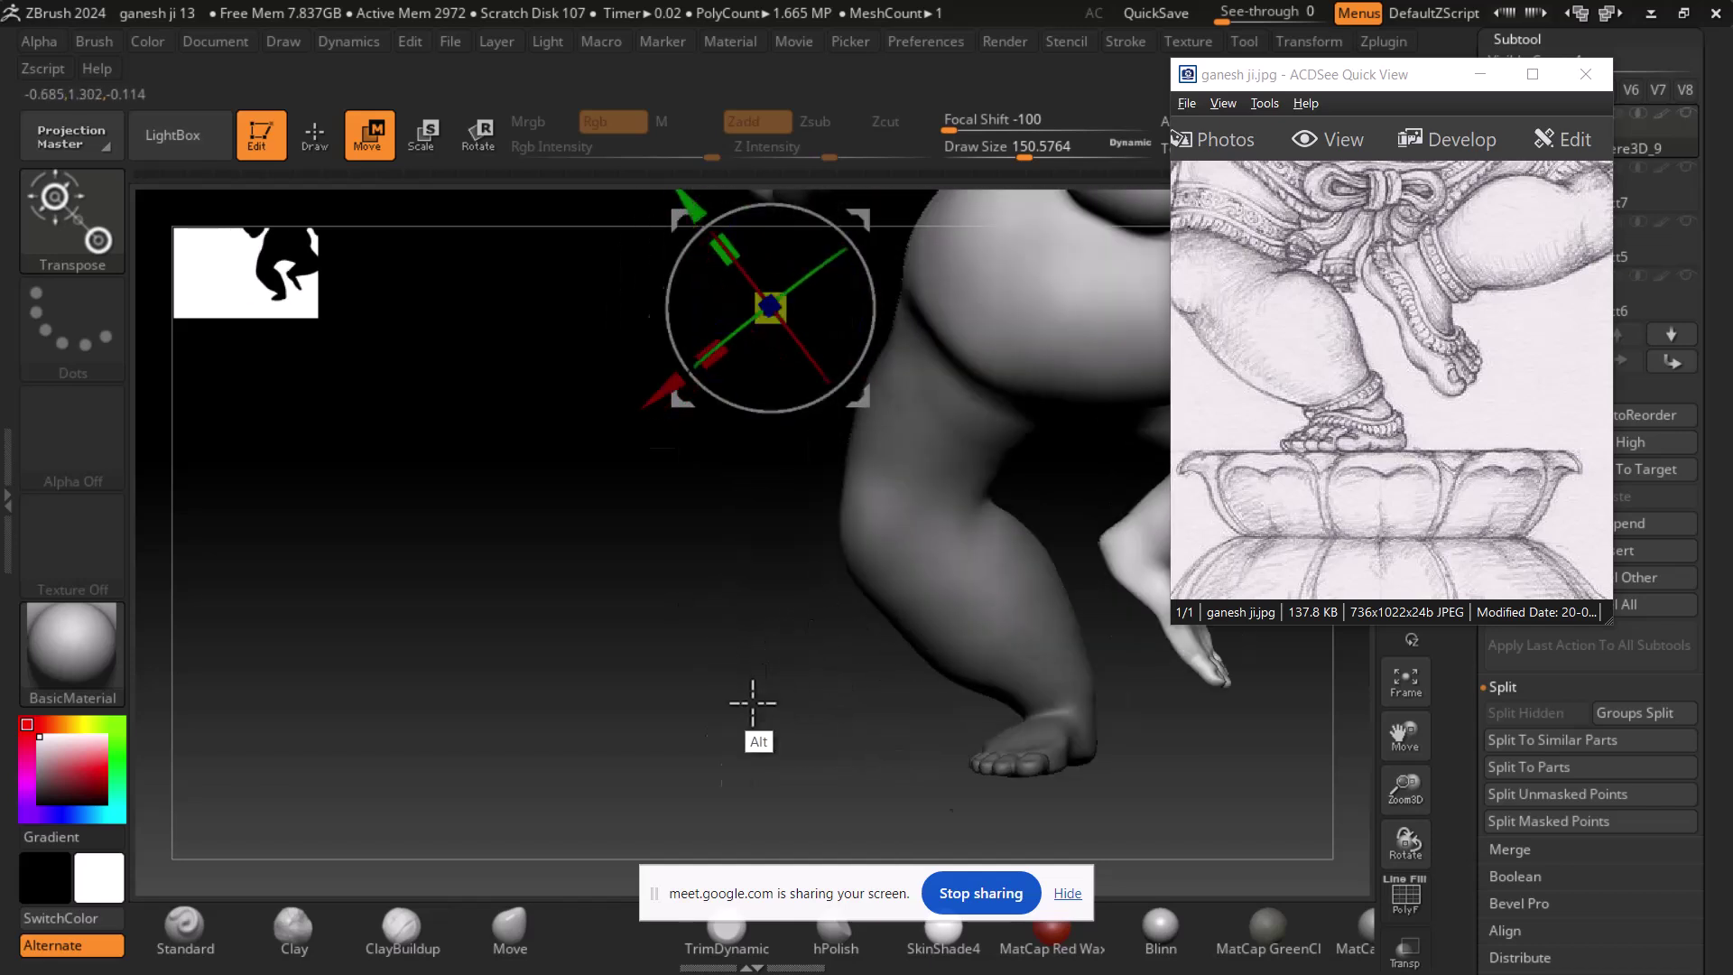
{"action": "left_click_drag", "start_coordinate": [761, 689], "coordinate": [697, 792], "text": "alt"}
{"action": "left_click_drag", "start_coordinate": [619, 484], "coordinate": [697, 421]}
{"action": "left_click_drag", "start_coordinate": [903, 337], "coordinate": [915, 369], "text": "alt"}
{"action": "left_click_drag", "start_coordinate": [667, 333], "coordinate": [757, 333], "text": "alt"}
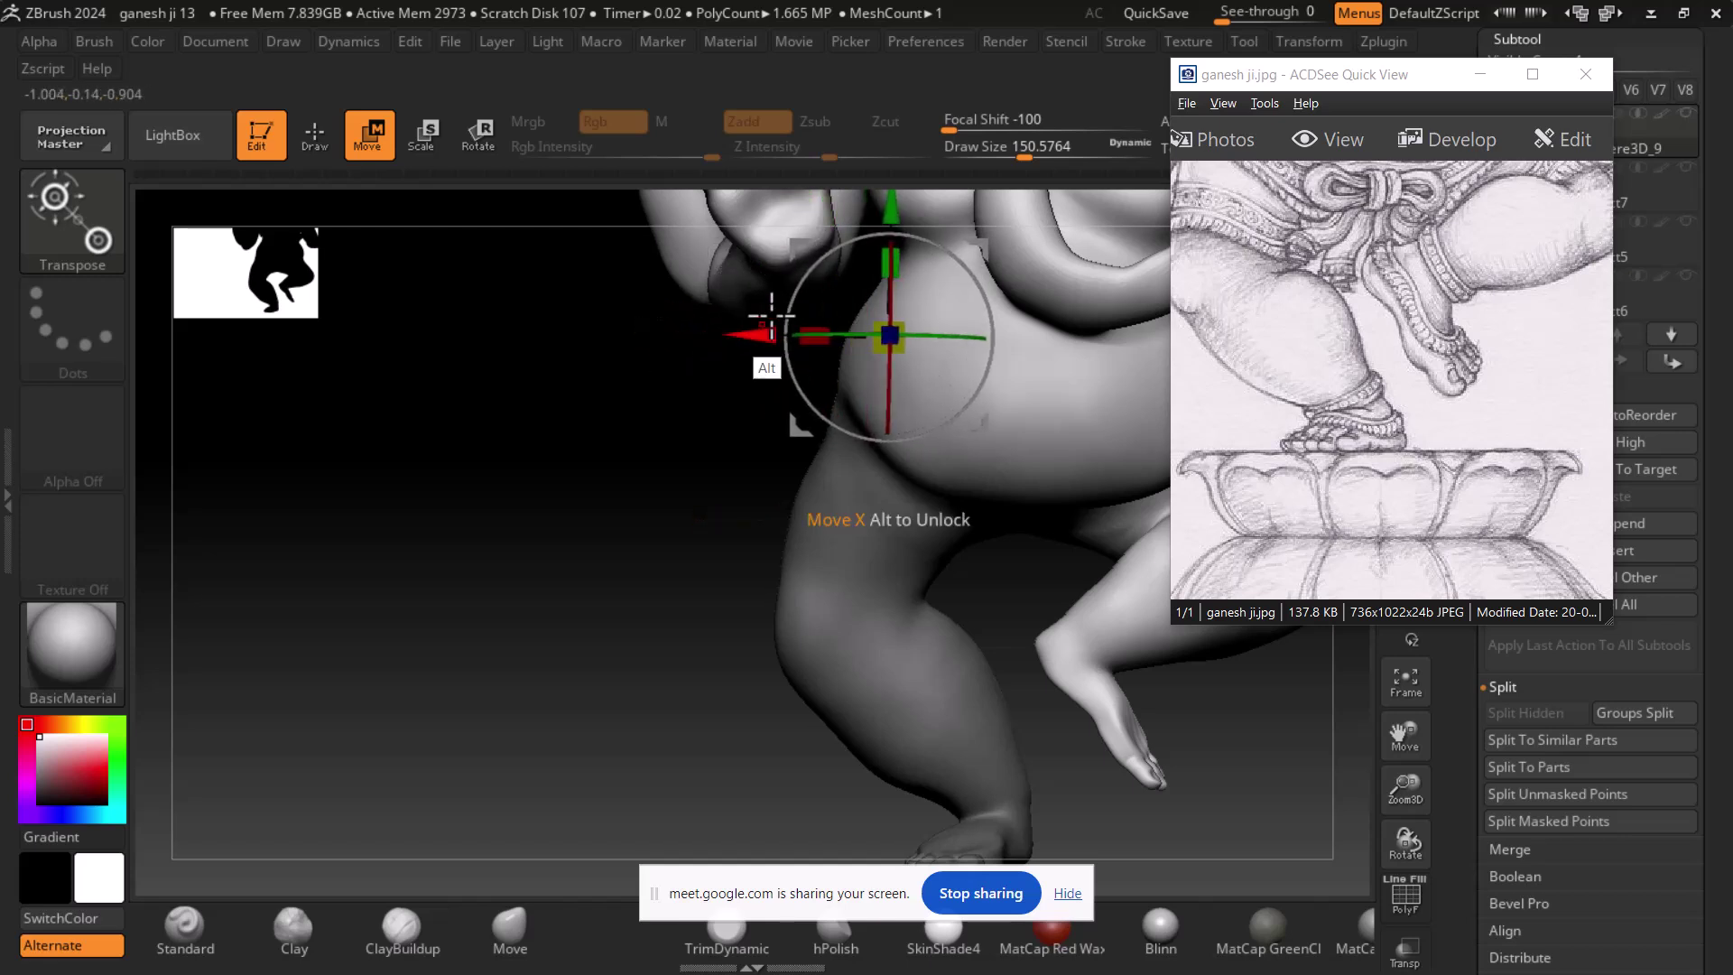
{"action": "left_click_drag", "start_coordinate": [897, 208], "coordinate": [894, 292], "text": "alt"}
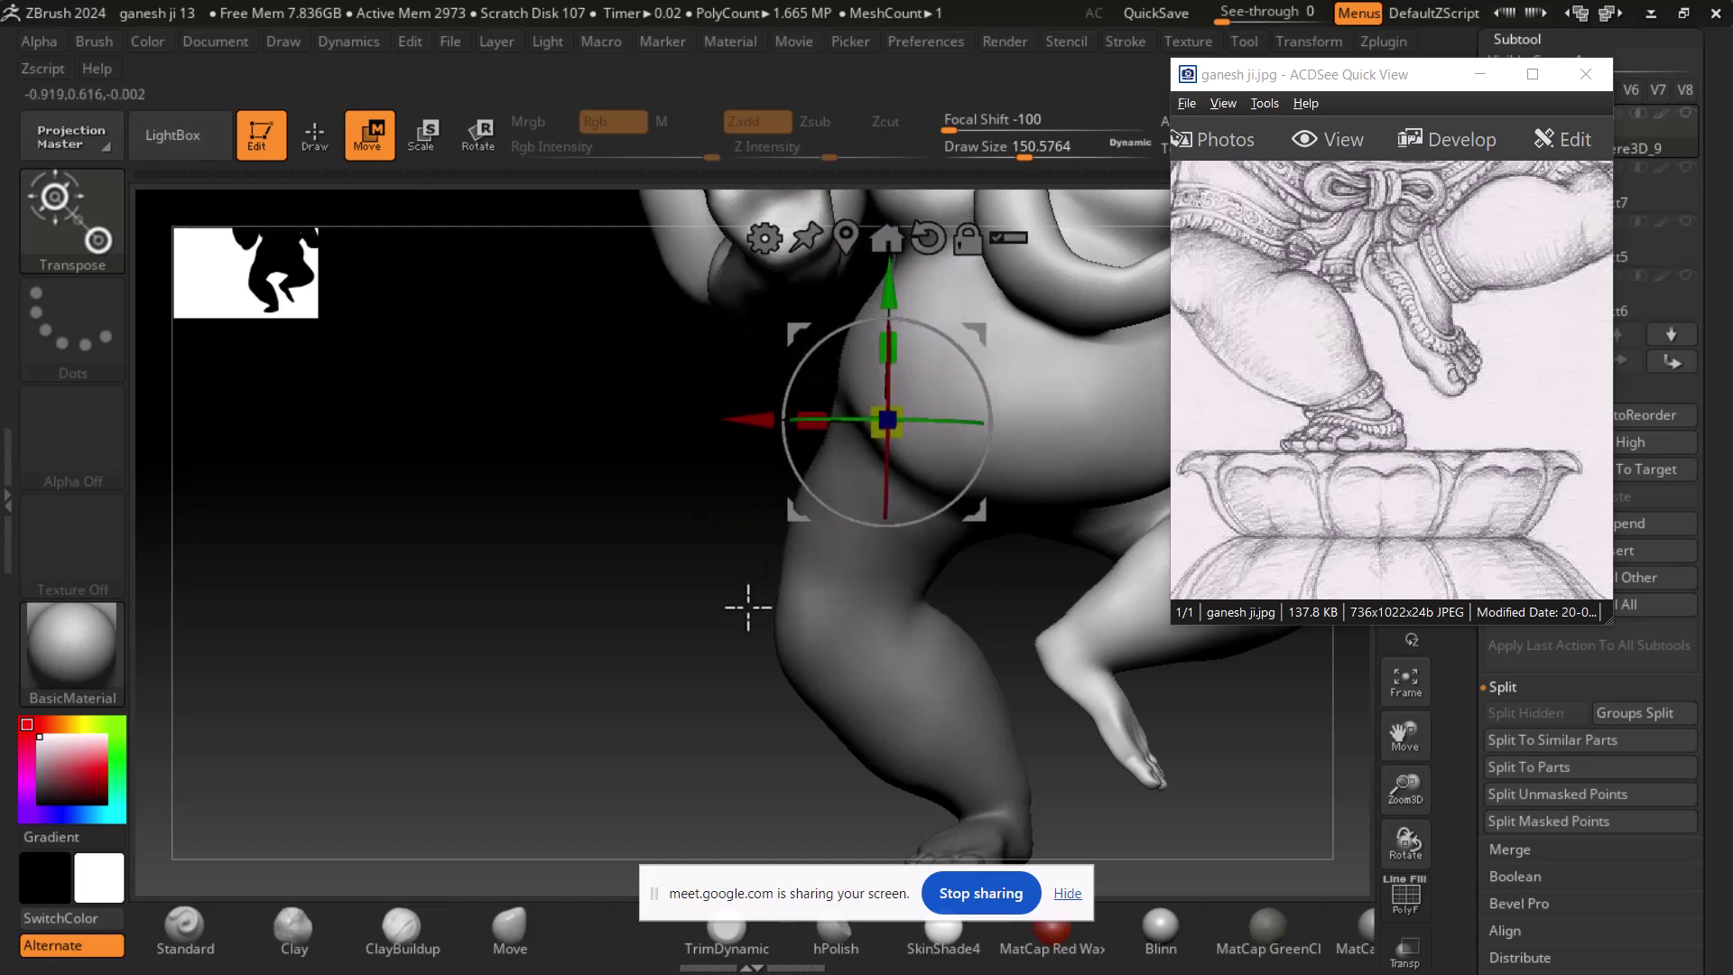
{"action": "mouse_move", "coordinate": [730, 610]}
{"action": "left_mouse_down"}
{"action": "mouse_move", "coordinate": [824, 607]}
{"action": "mouse_move", "coordinate": [1308, 735]}
{"action": "mouse_move", "coordinate": [1303, 758]}
{"action": "mouse_move", "coordinate": [1254, 720]}
{"action": "mouse_move", "coordinate": [1279, 720]}
{"action": "left_mouse_up"}
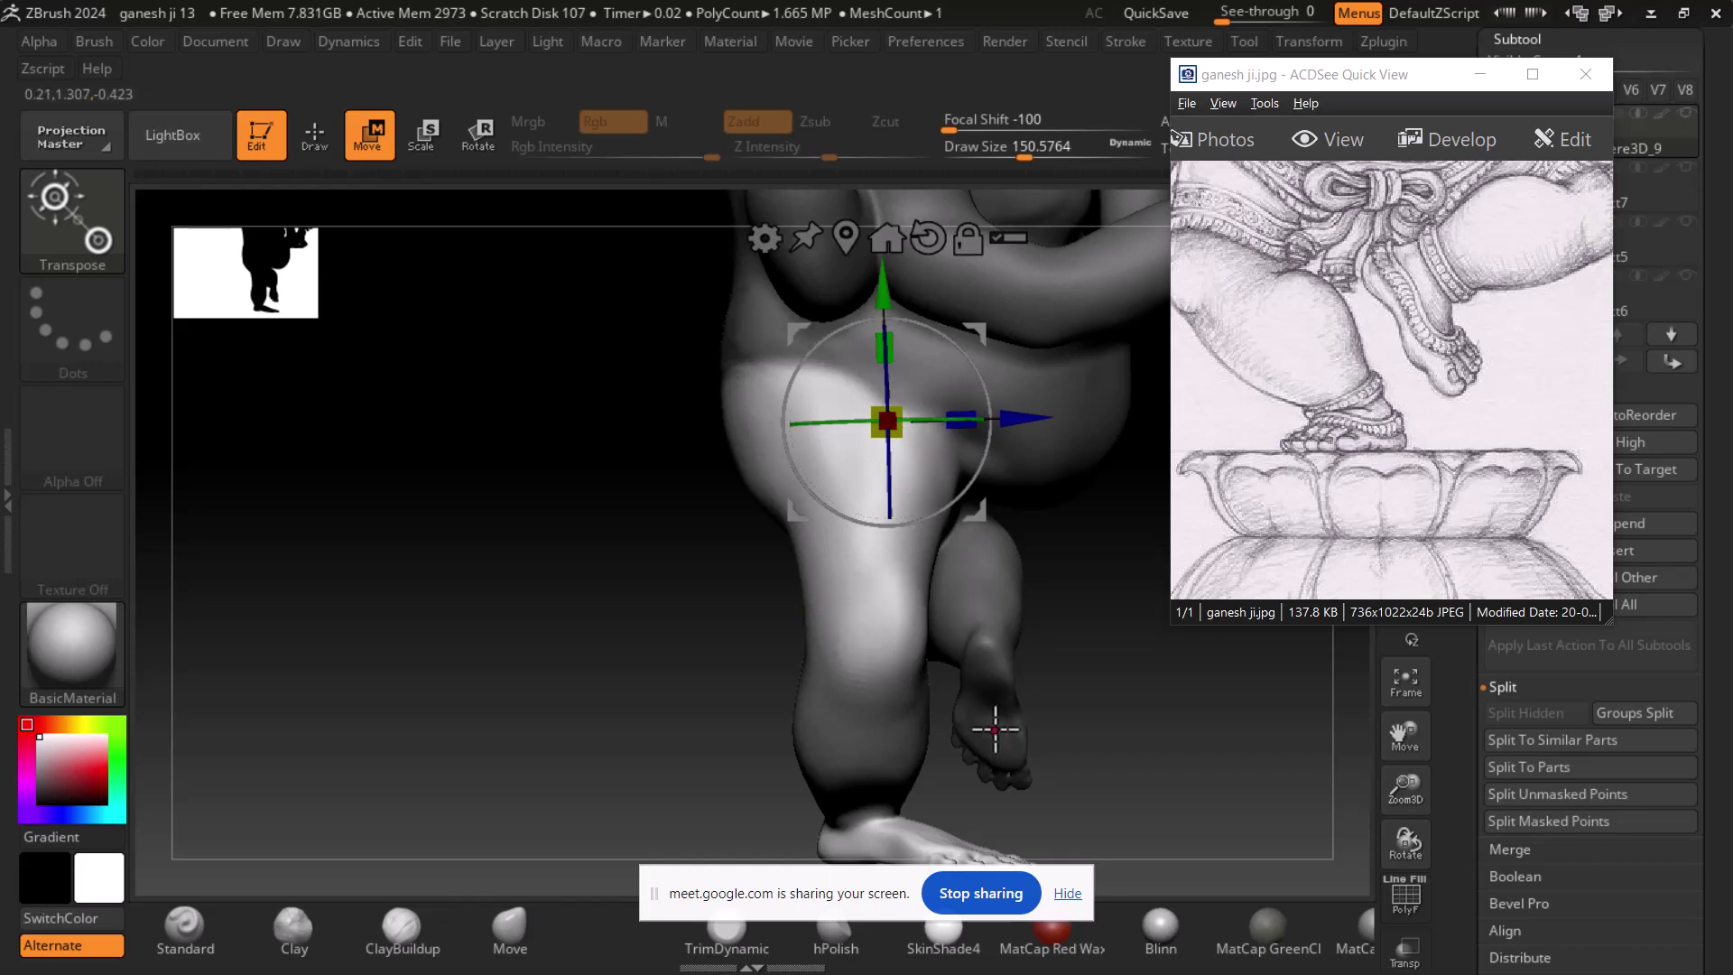
- Rotate the standing leg about -15.6 degrees around the hip in side view and move it slightly forward
{"action": "left_click_drag", "start_coordinate": [1133, 770], "coordinate": [1036, 614], "text": "alt"}
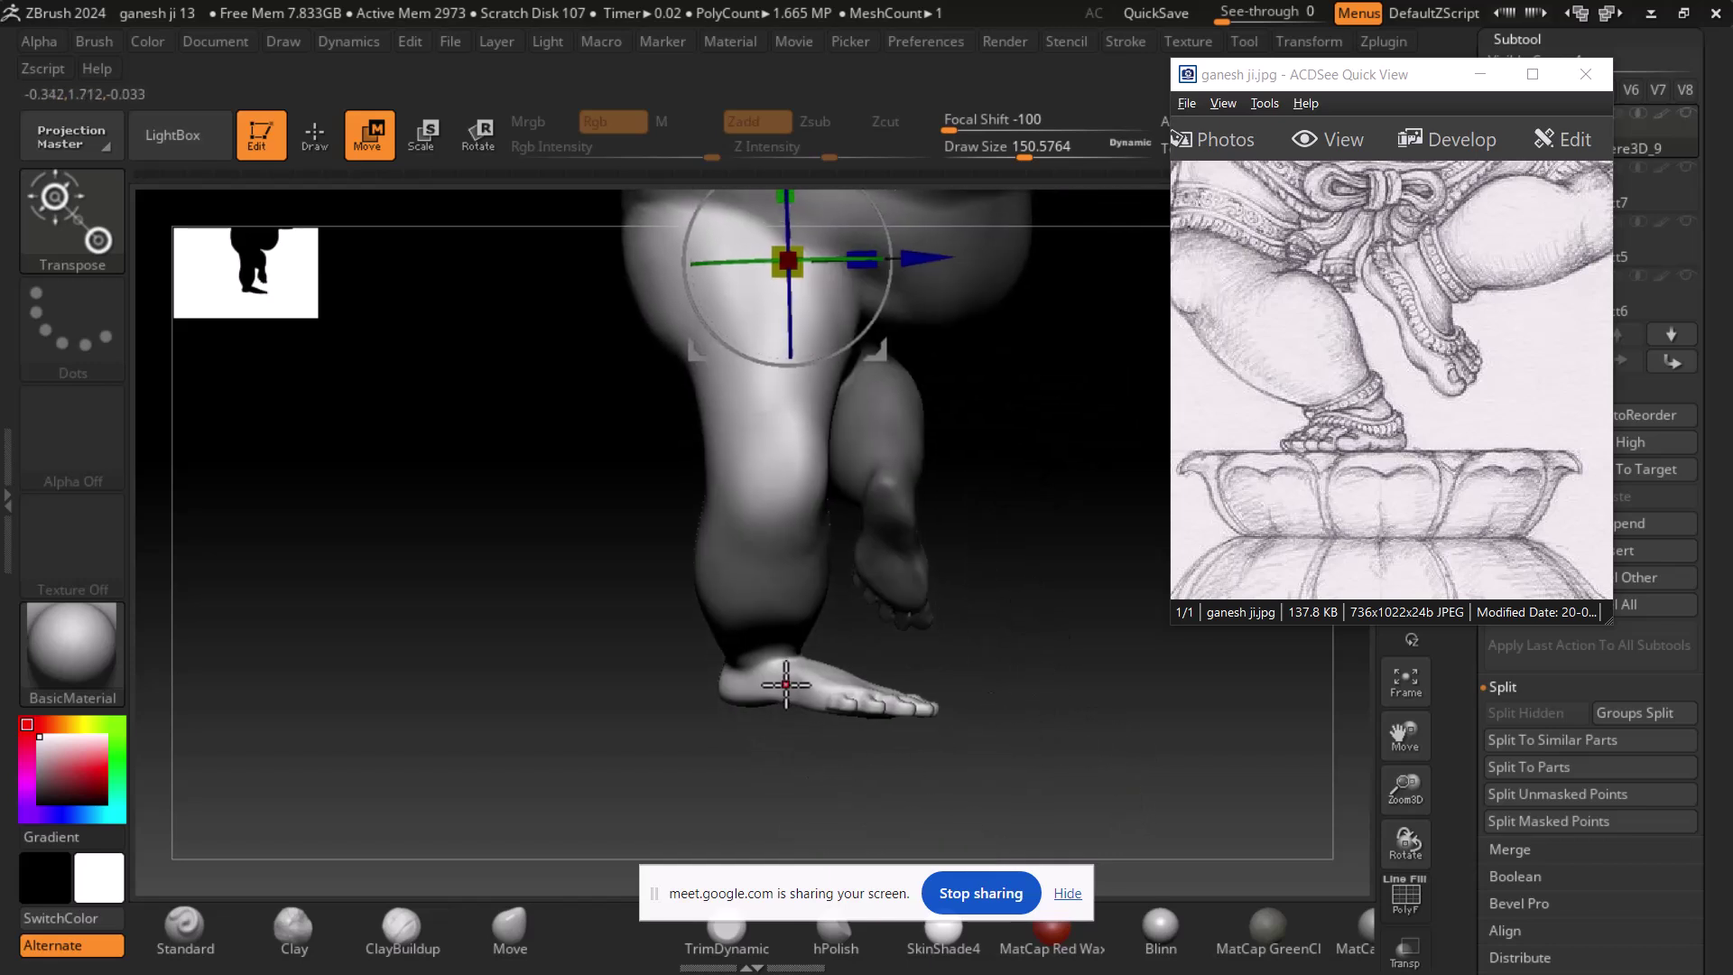
{"action": "left_click_drag", "start_coordinate": [791, 262], "coordinate": [842, 258]}
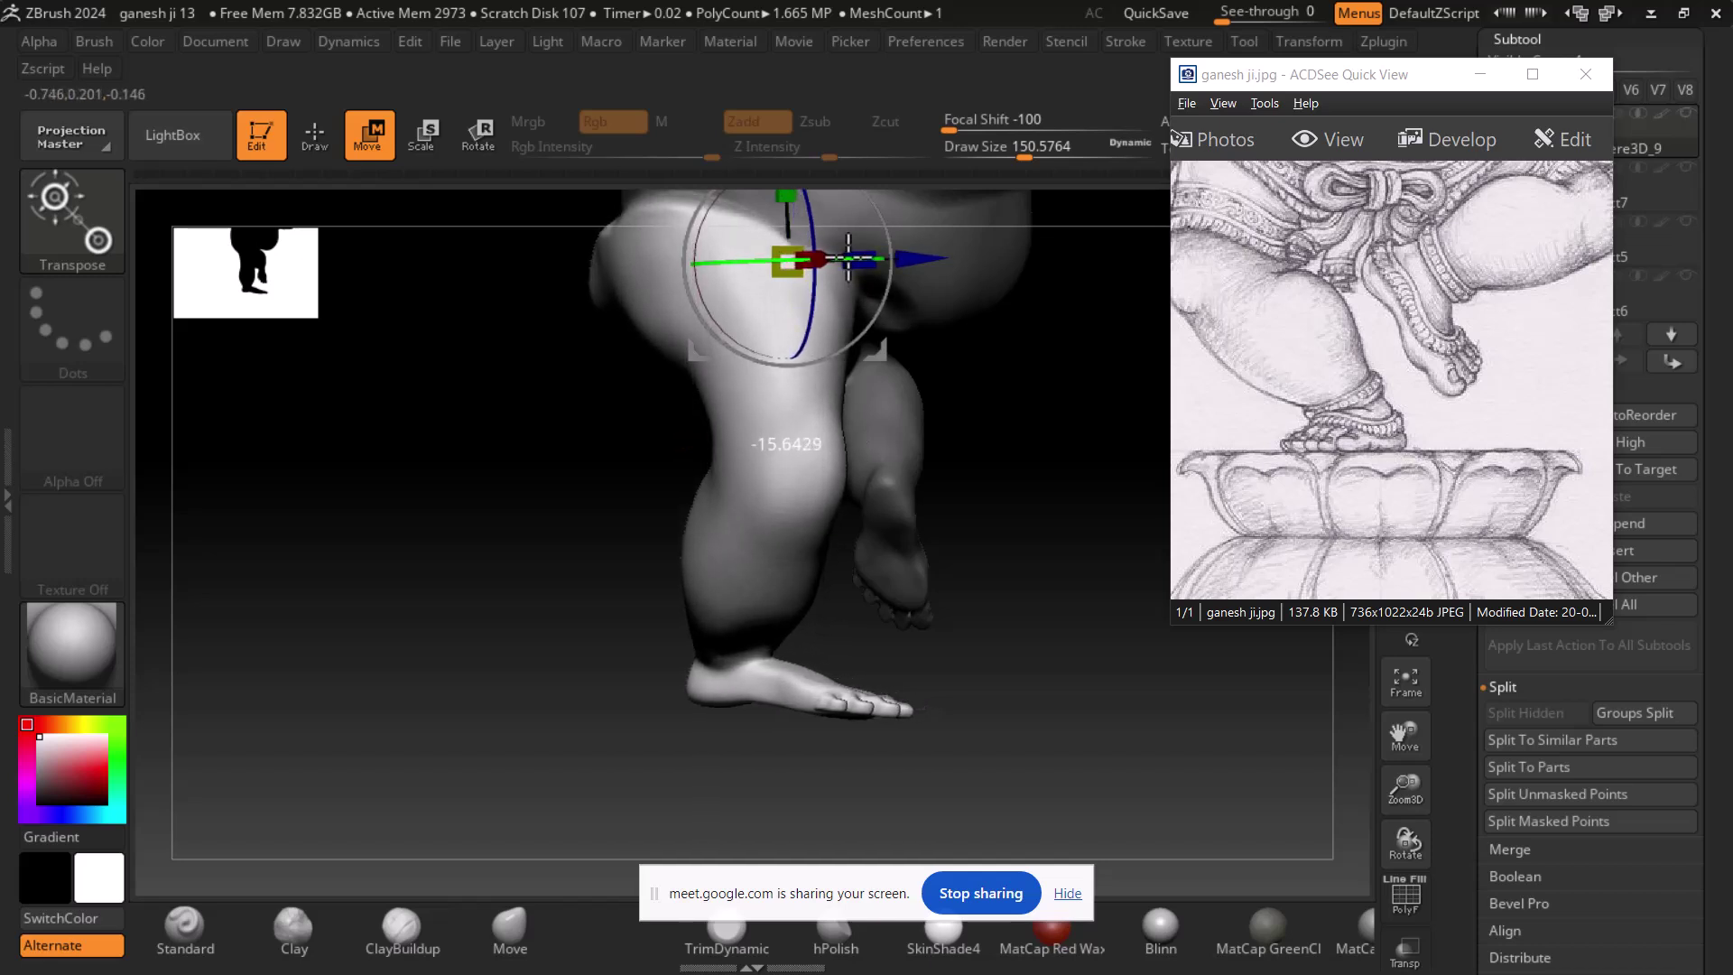
{"action": "left_click_drag", "start_coordinate": [1092, 499], "coordinate": [1017, 634], "text": "alt"}
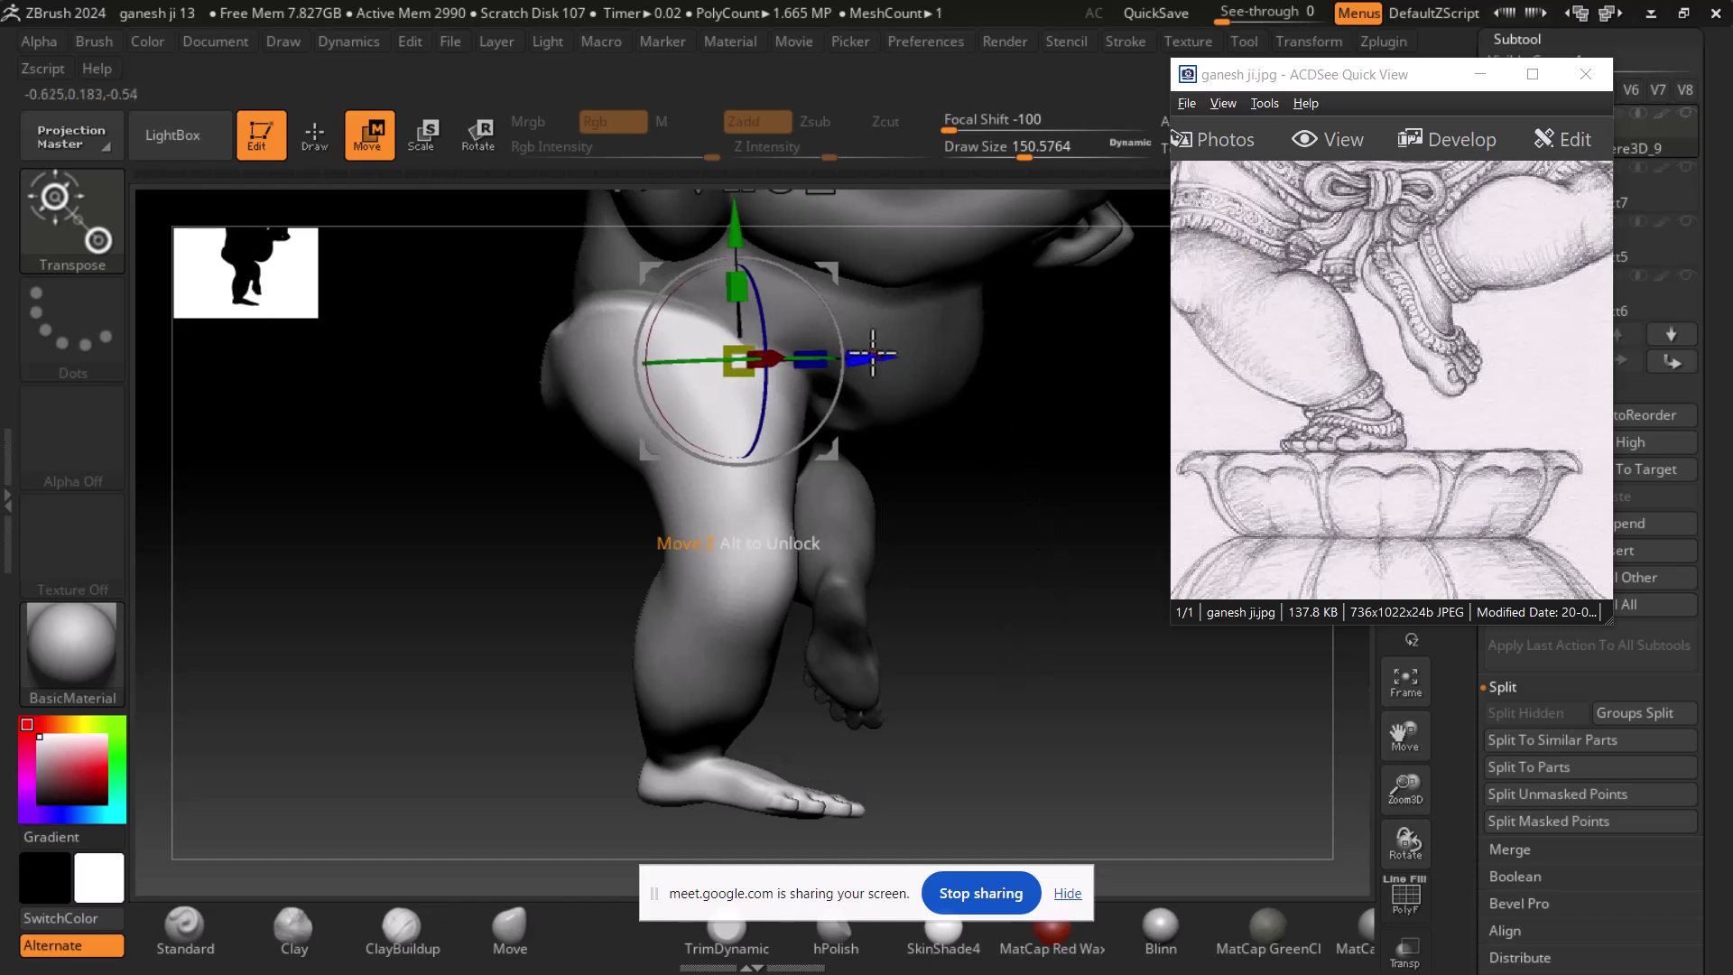
{"action": "left_click_drag", "start_coordinate": [857, 357], "coordinate": [889, 358]}
{"action": "left_click_drag", "start_coordinate": [969, 461], "coordinate": [1095, 710]}
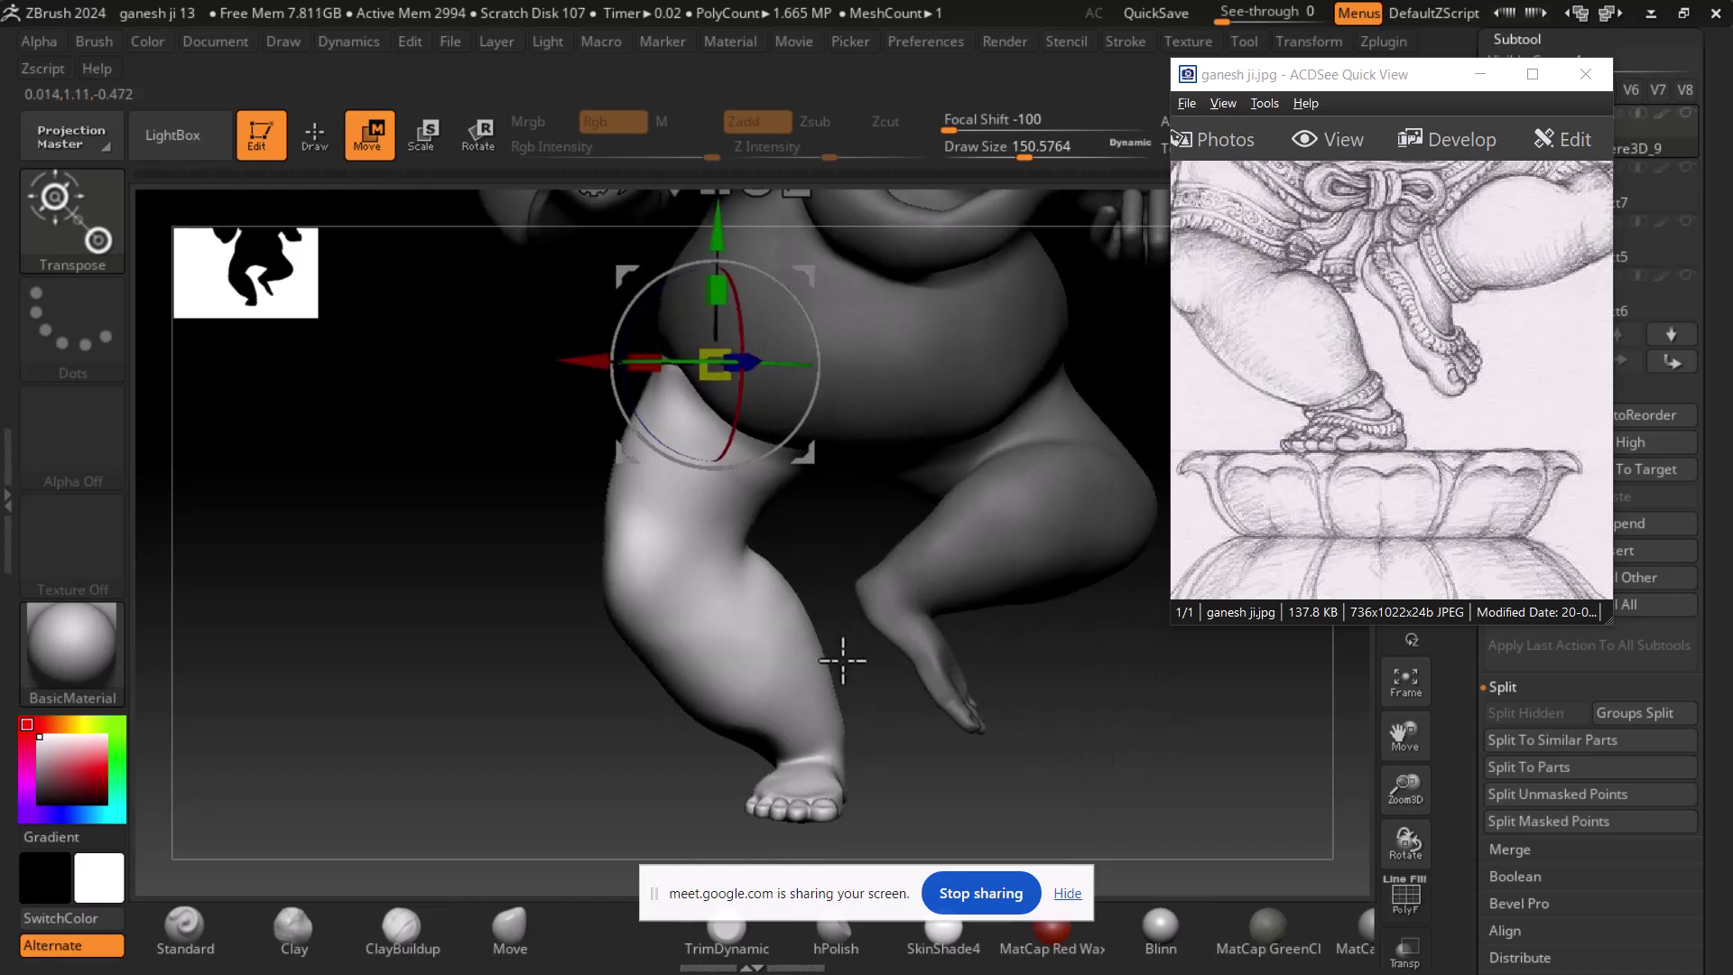
- Return to drawing mode, clear the leg mask, and paint a new mask over the standing foot and ankle
{"action": "left_click", "coordinate": [305, 143]}
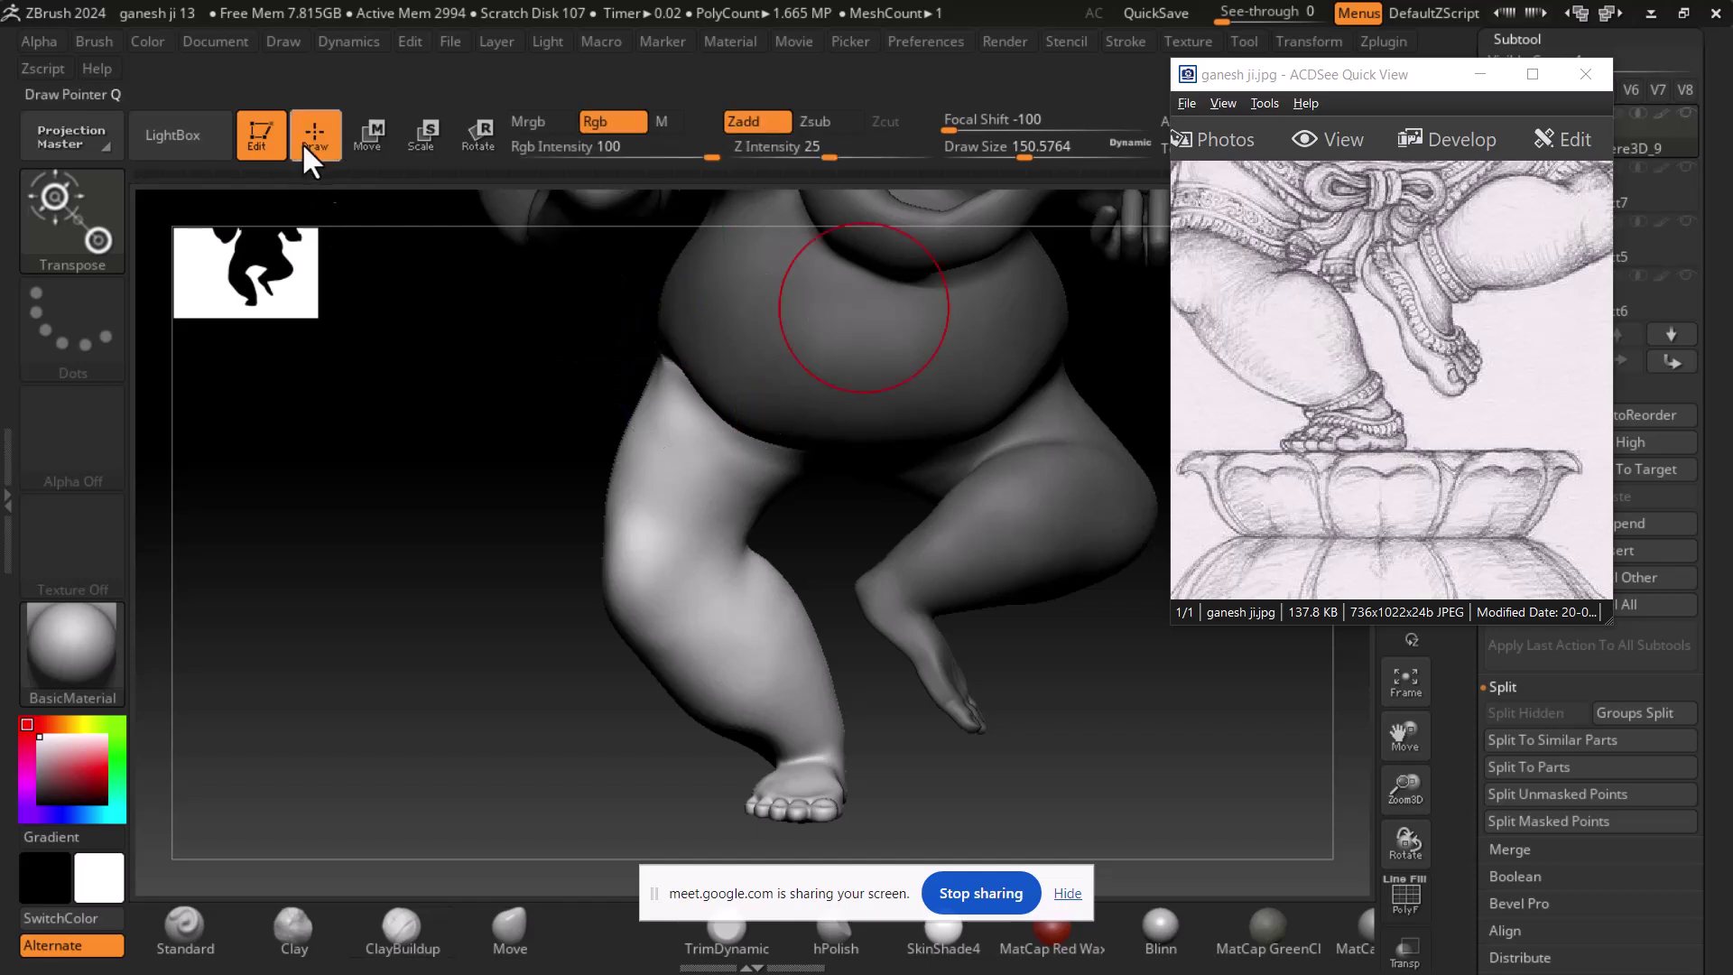
{"action": "left_click_drag", "start_coordinate": [944, 786], "coordinate": [867, 716]}
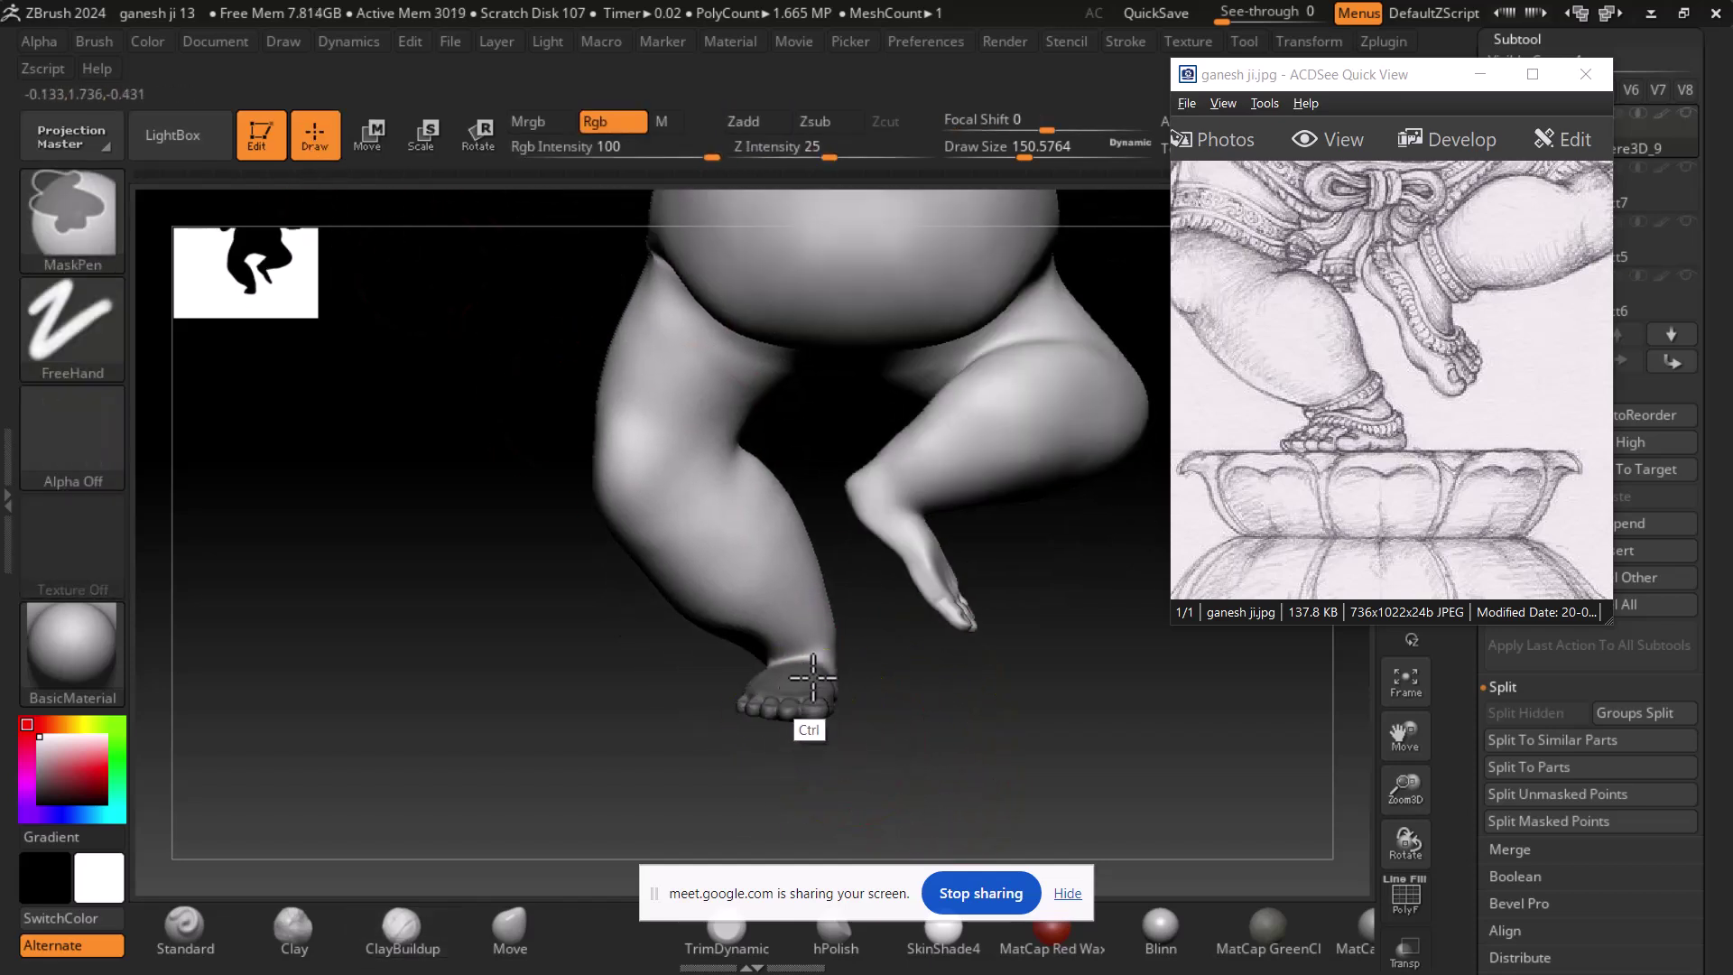
{"action": "mouse_move", "coordinate": [849, 777]}
{"action": "left_mouse_down"}
{"action": "mouse_move", "coordinate": [828, 729]}
{"action": "mouse_move", "coordinate": [1190, 739]}
{"action": "mouse_move", "coordinate": [1210, 719]}
{"action": "mouse_move", "coordinate": [1149, 774]}
{"action": "mouse_move", "coordinate": [1211, 762]}
{"action": "mouse_move", "coordinate": [970, 700]}
{"action": "left_mouse_up"}
{"action": "left_click_drag", "start_coordinate": [1191, 767], "coordinate": [1052, 764]}
{"action": "left_click_drag", "start_coordinate": [978, 712], "coordinate": [1002, 681], "text": "ctrl"}
{"action": "mouse_move", "coordinate": [1087, 780]}
{"action": "left_mouse_down"}
{"action": "mouse_move", "coordinate": [1032, 797]}
{"action": "mouse_move", "coordinate": [918, 766]}
{"action": "mouse_move", "coordinate": [902, 798]}
{"action": "mouse_move", "coordinate": [1099, 773]}
{"action": "mouse_move", "coordinate": [1098, 801]}
{"action": "left_mouse_up"}
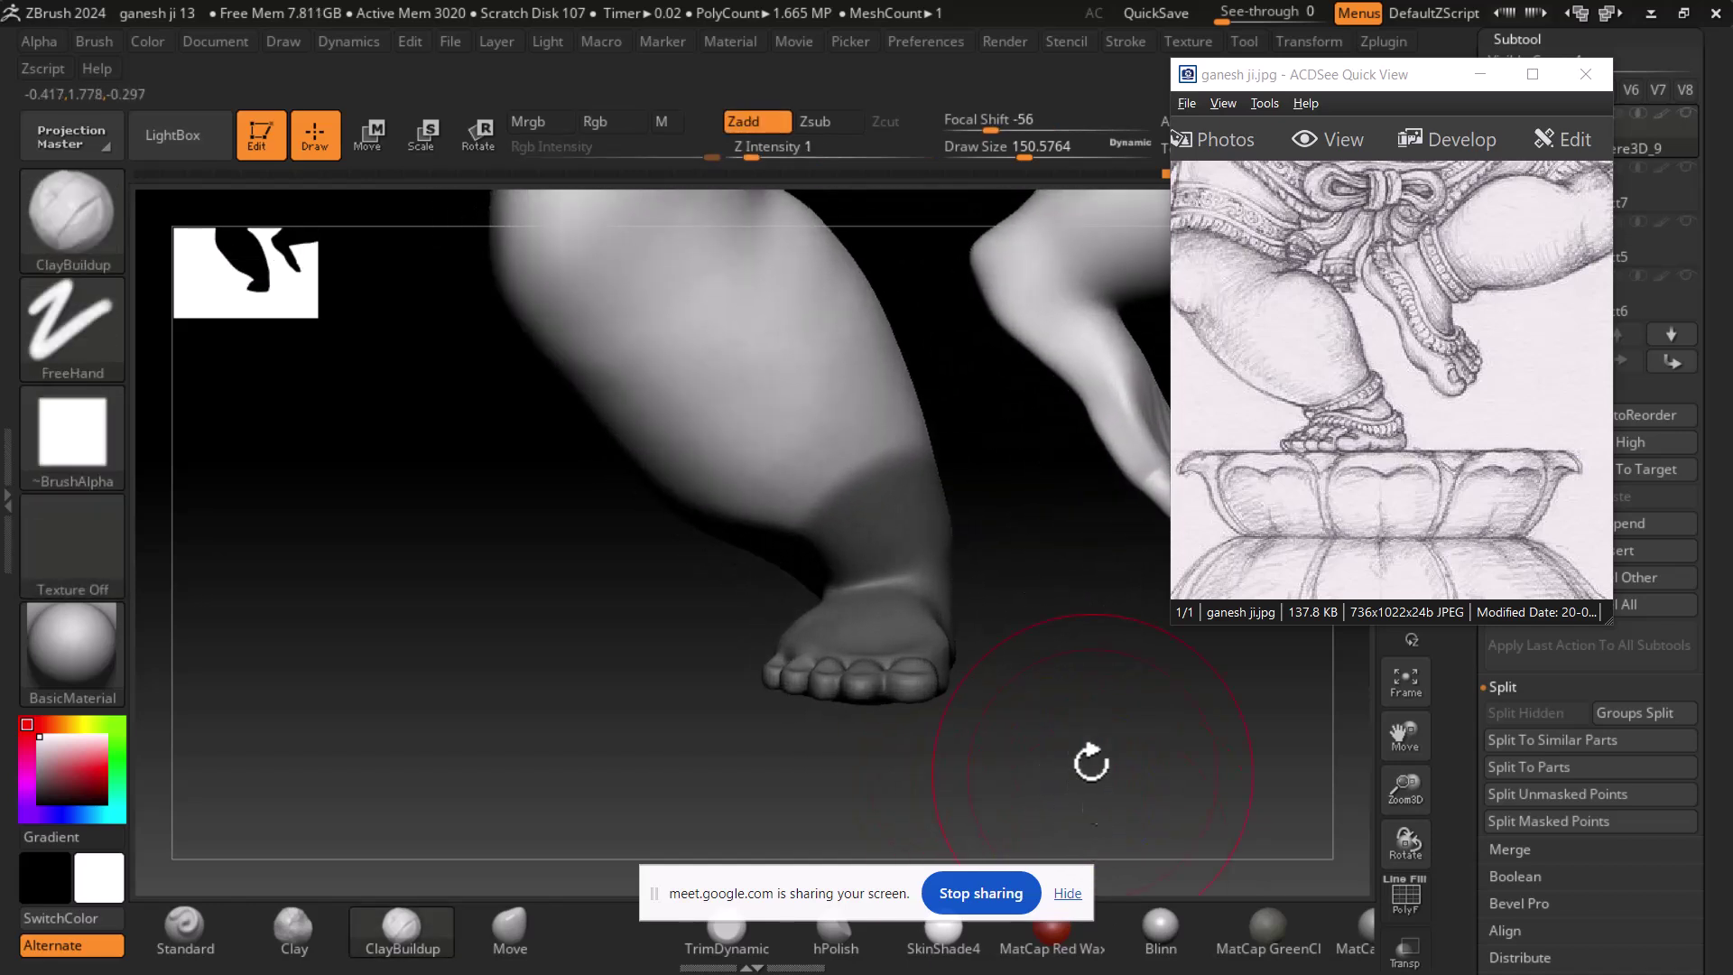
{"action": "left_click_drag", "start_coordinate": [1088, 720], "coordinate": [1087, 747]}
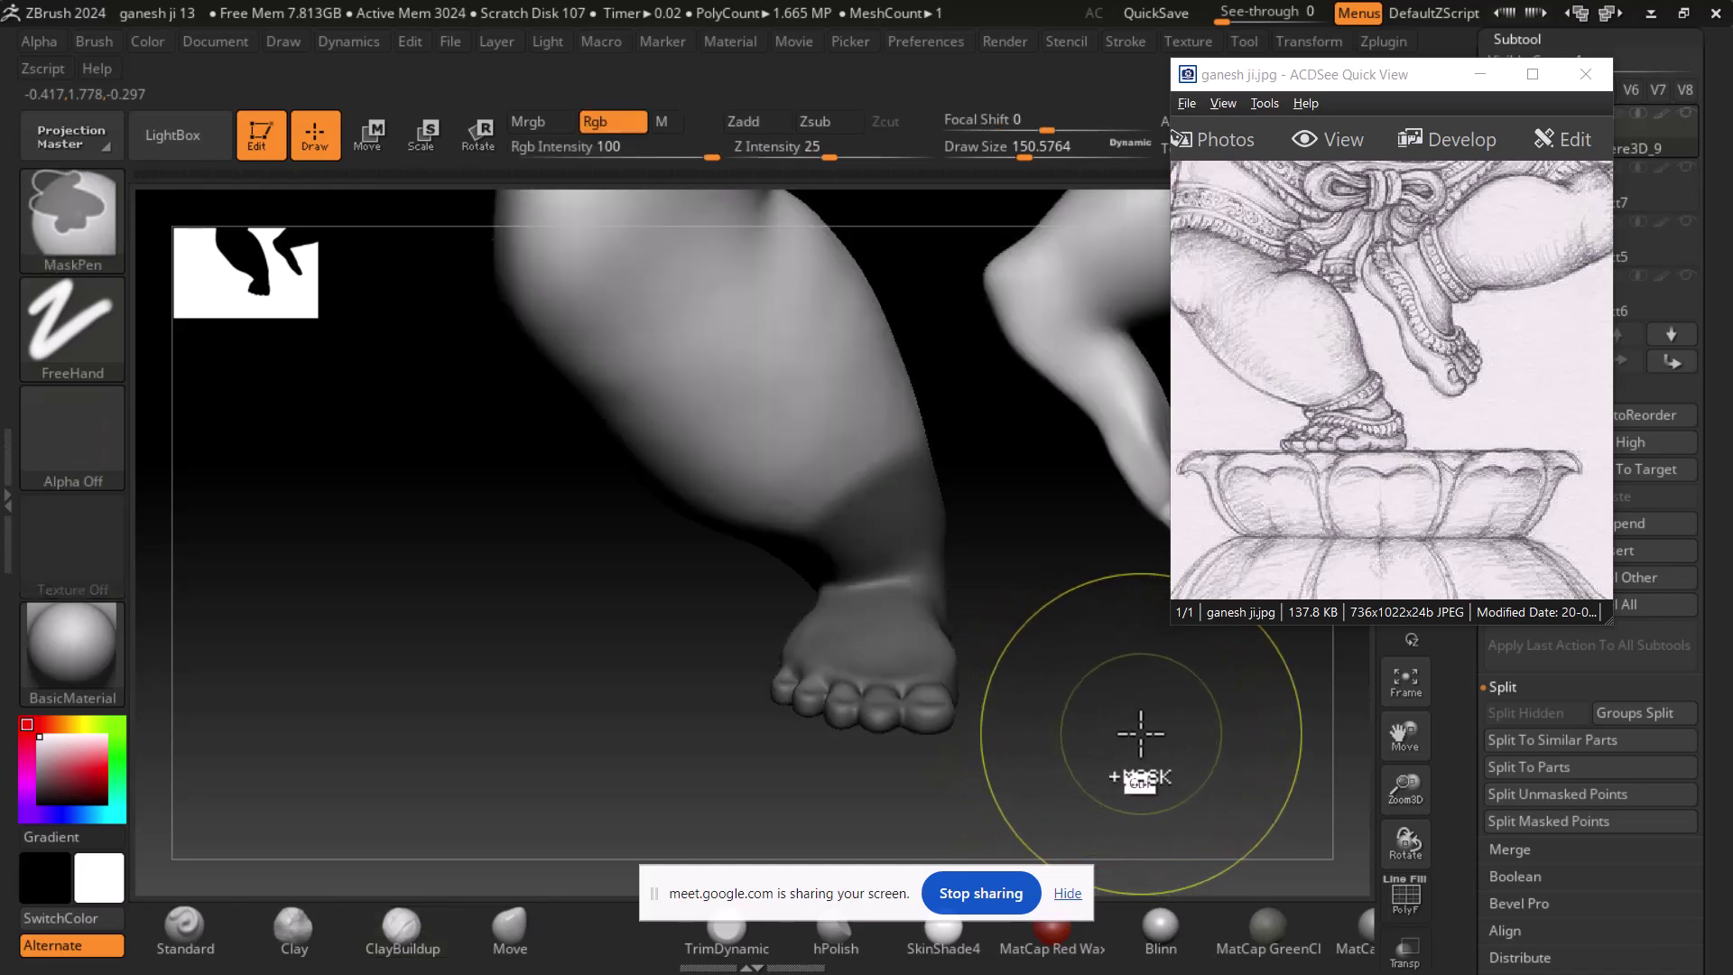
- Reduce the ClayBuildup draw size to about 62.6 and erase the excess mask above the standing leg's ankle
{"action": "key", "text": "b"}
{"action": "key", "text": "c"}
{"action": "key", "text": "b"}
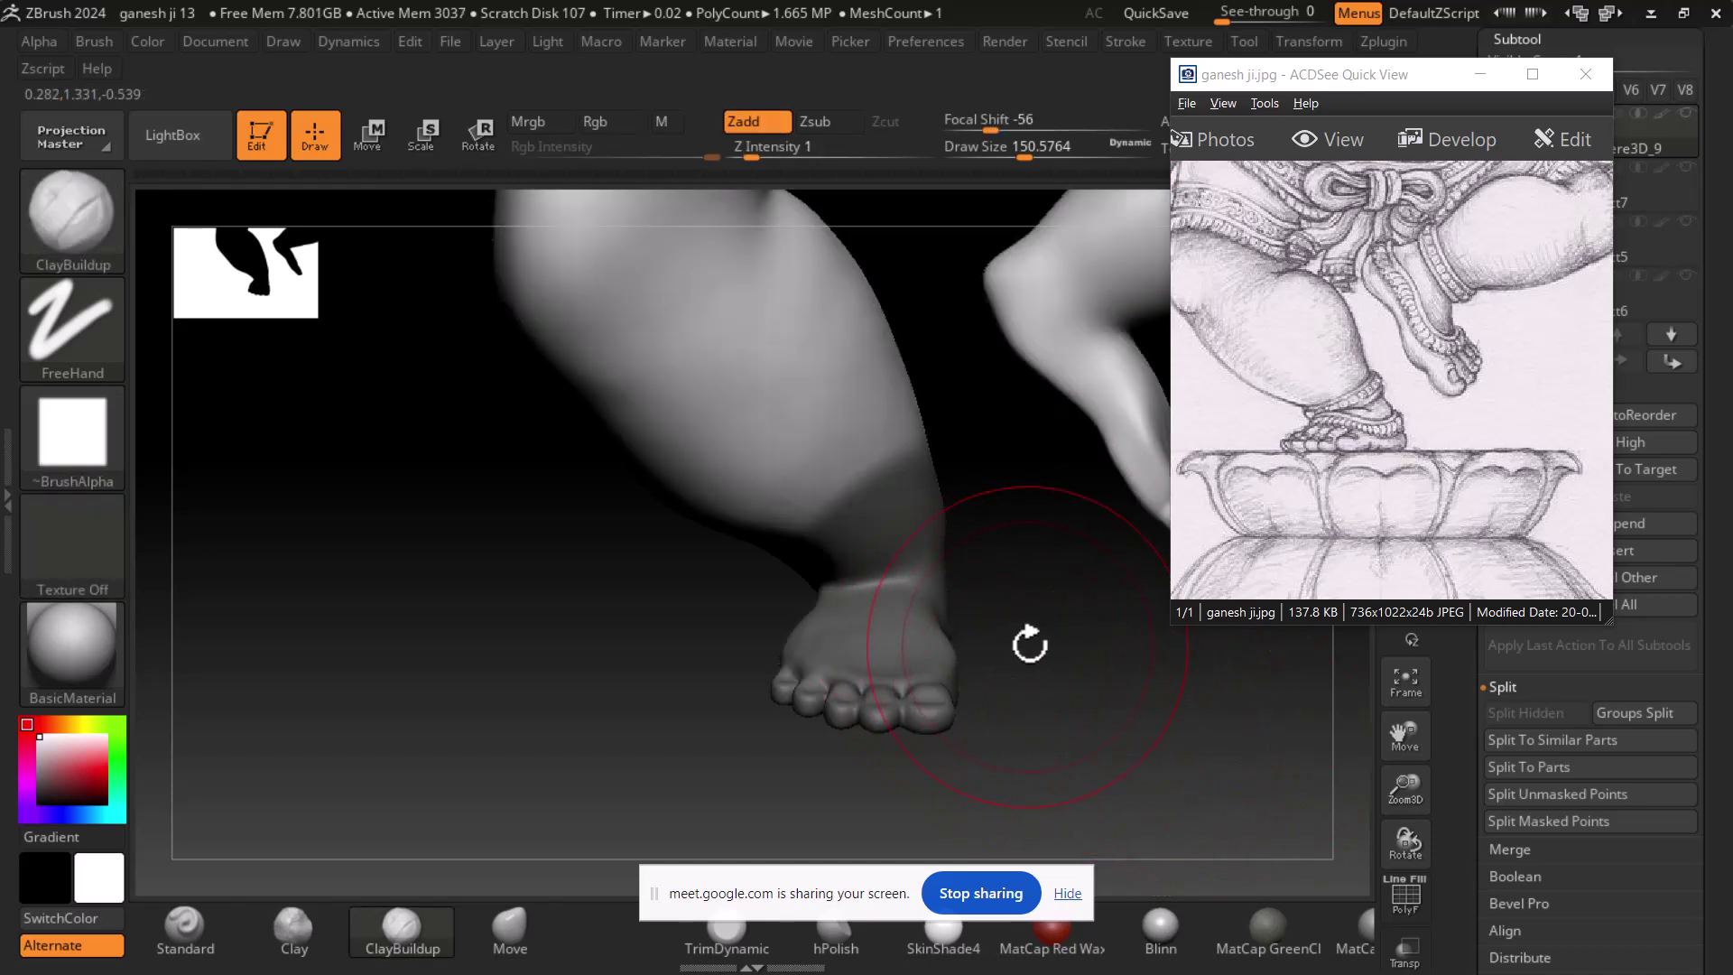
{"action": "mouse_move", "coordinate": [1019, 626]}
{"action": "left_mouse_down"}
{"action": "mouse_move", "coordinate": [1096, 680]}
{"action": "mouse_move", "coordinate": [1149, 755]}
{"action": "left_mouse_up"}
{"action": "key", "text": "["}
{"action": "key", "text": "["}
{"action": "left_click_drag", "start_coordinate": [1078, 739], "coordinate": [1102, 700]}
{"action": "key", "text": "ctrl+alt"}
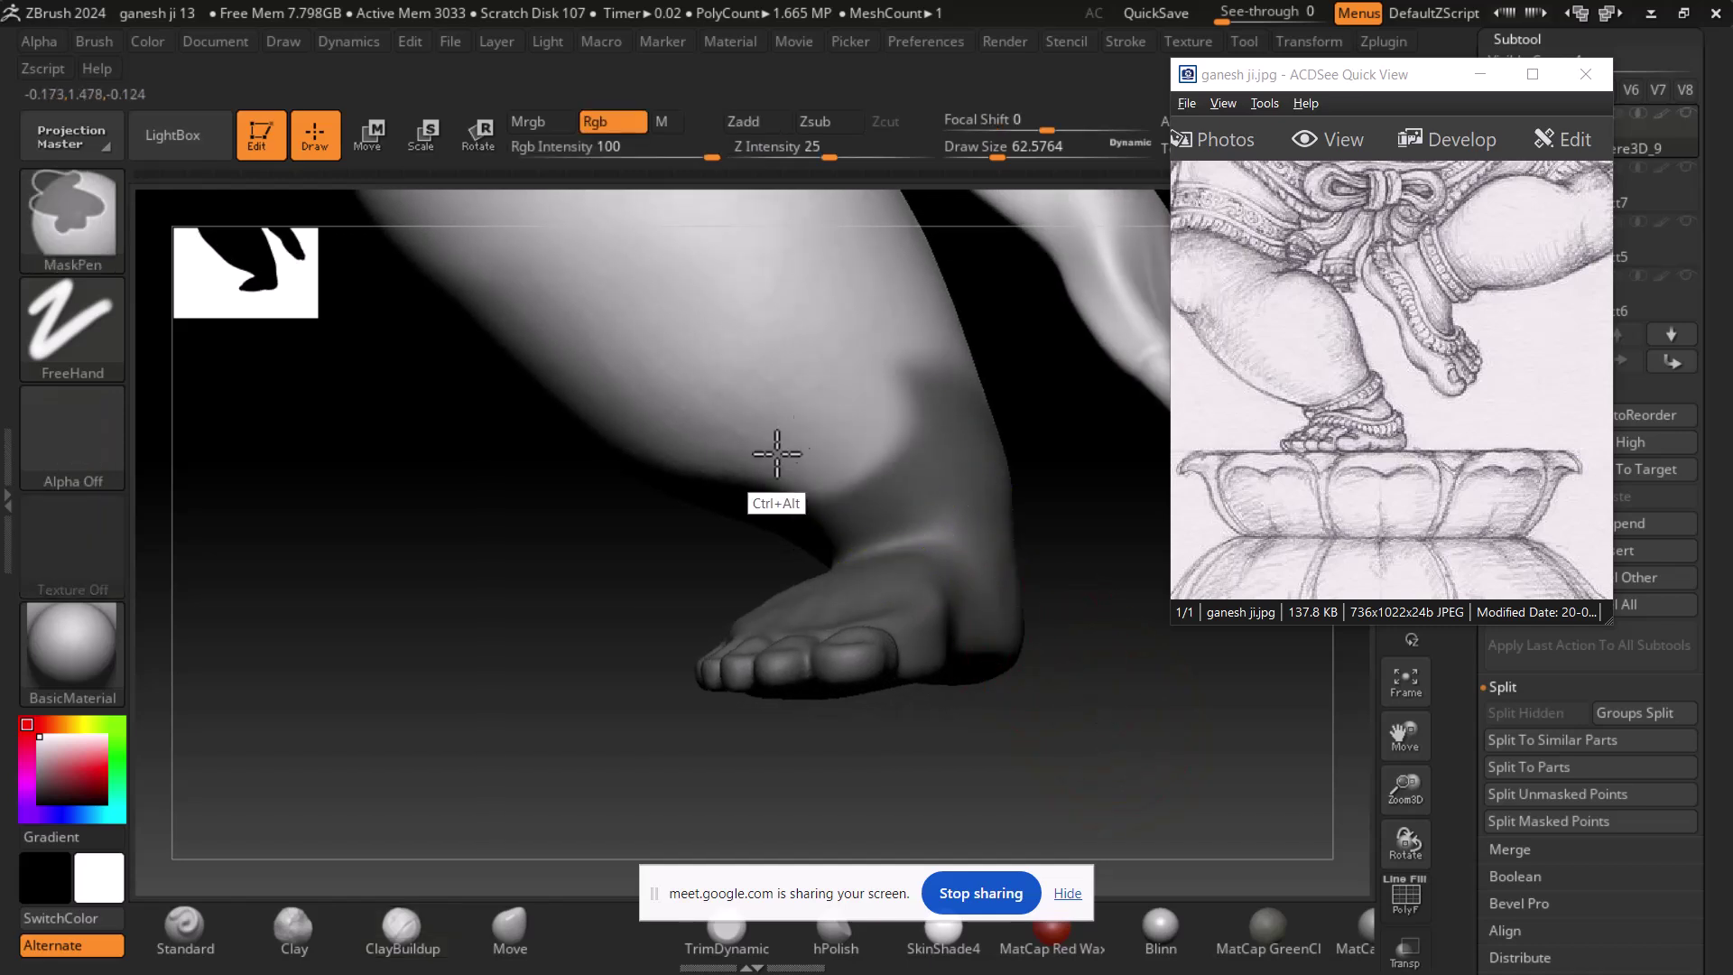
{"action": "left_click_drag", "start_coordinate": [638, 607], "coordinate": [787, 525]}
{"action": "key", "text": "ctrl+alt"}
{"action": "left_click_drag", "start_coordinate": [599, 669], "coordinate": [767, 530]}
{"action": "key", "text": "ctrl+alt"}
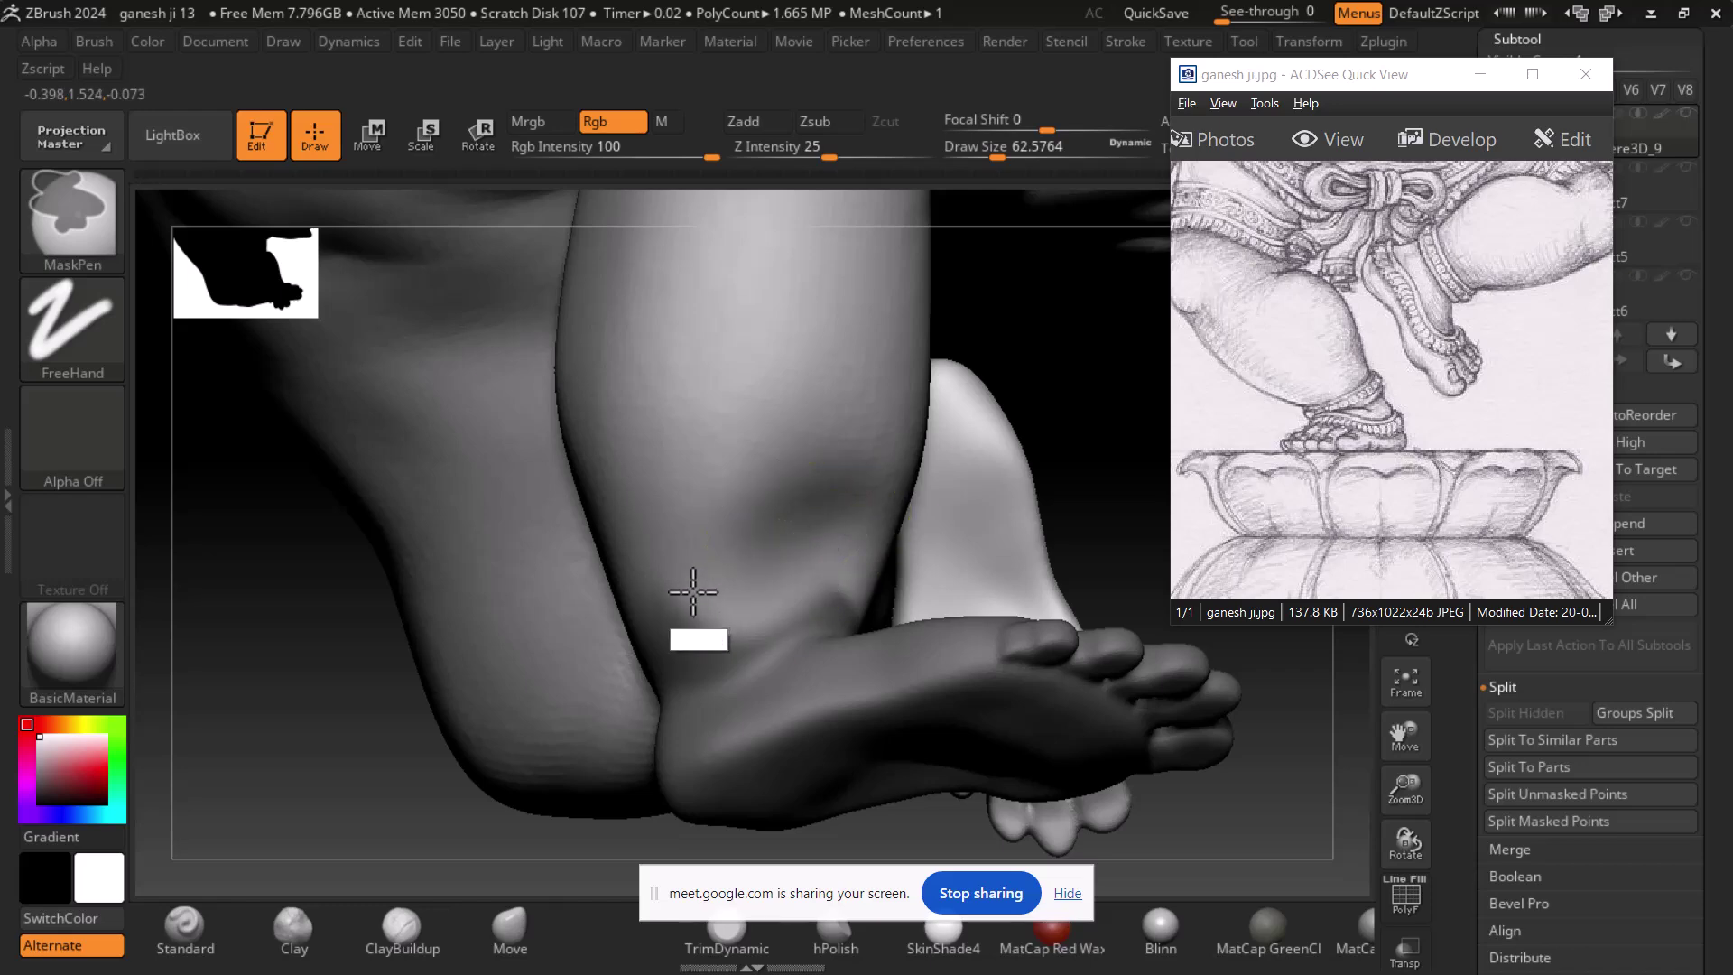
- Invert the mask so only the standing foot is editable and place the transform gizmo's pivot at the ankle
{"action": "left_click_drag", "start_coordinate": [1083, 368], "coordinate": [1075, 597]}
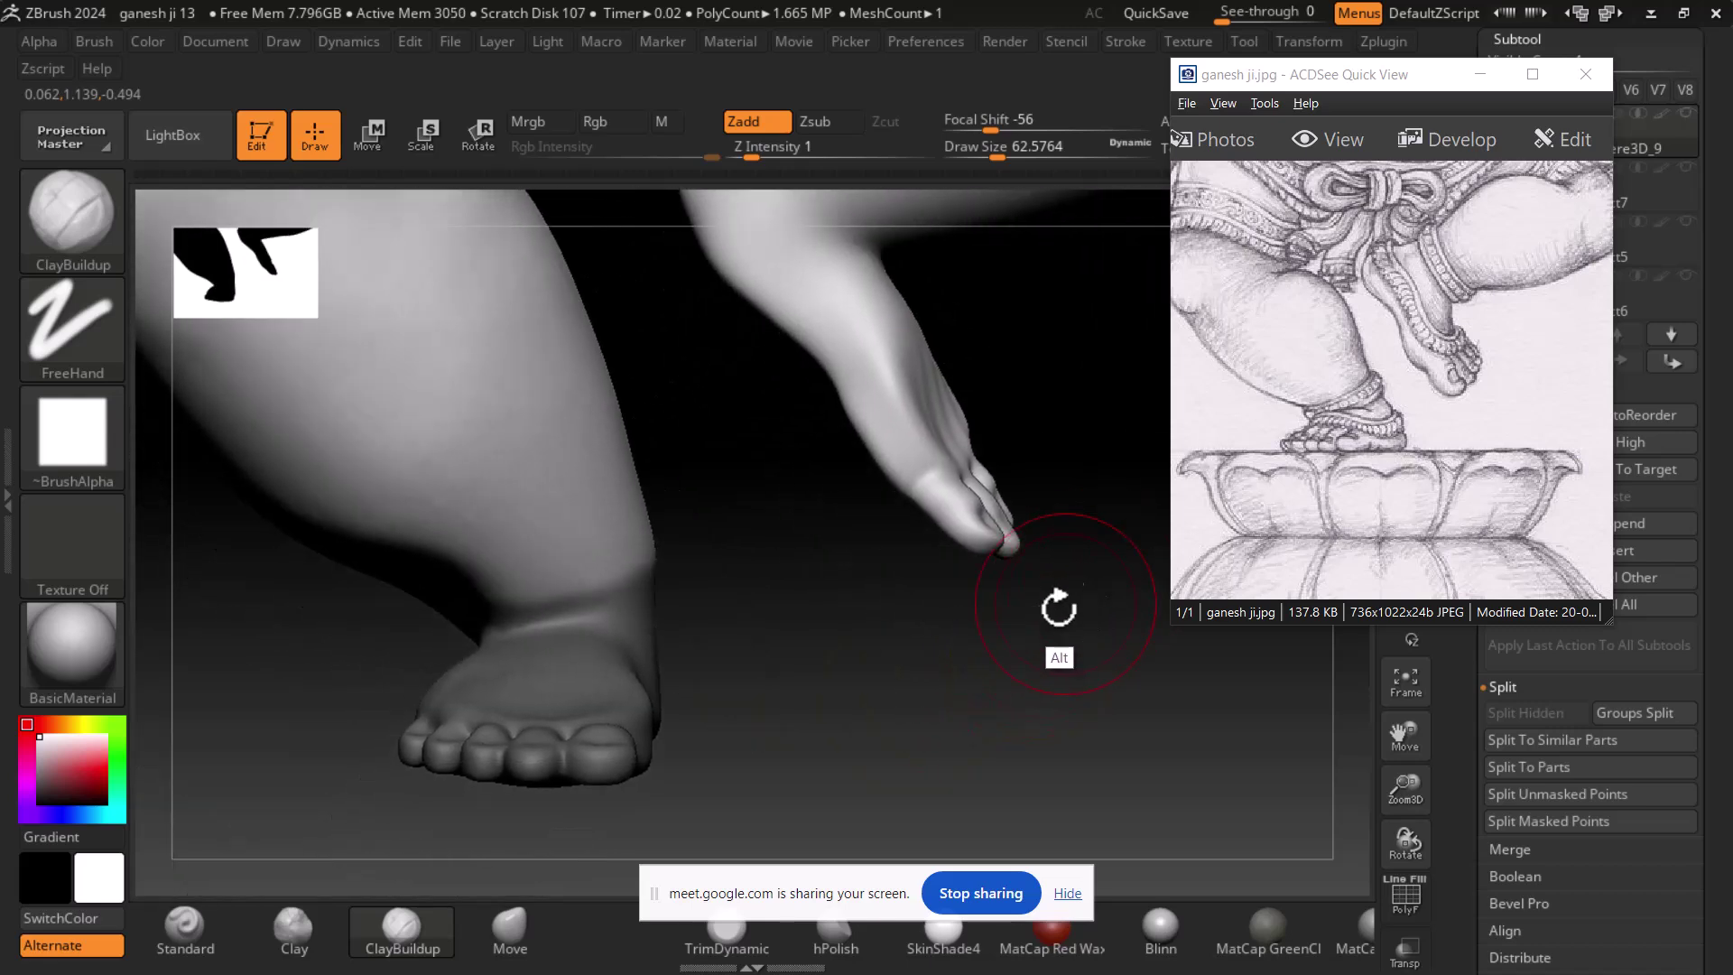
{"action": "left_click_drag", "start_coordinate": [720, 561], "coordinate": [813, 619], "text": "shift"}
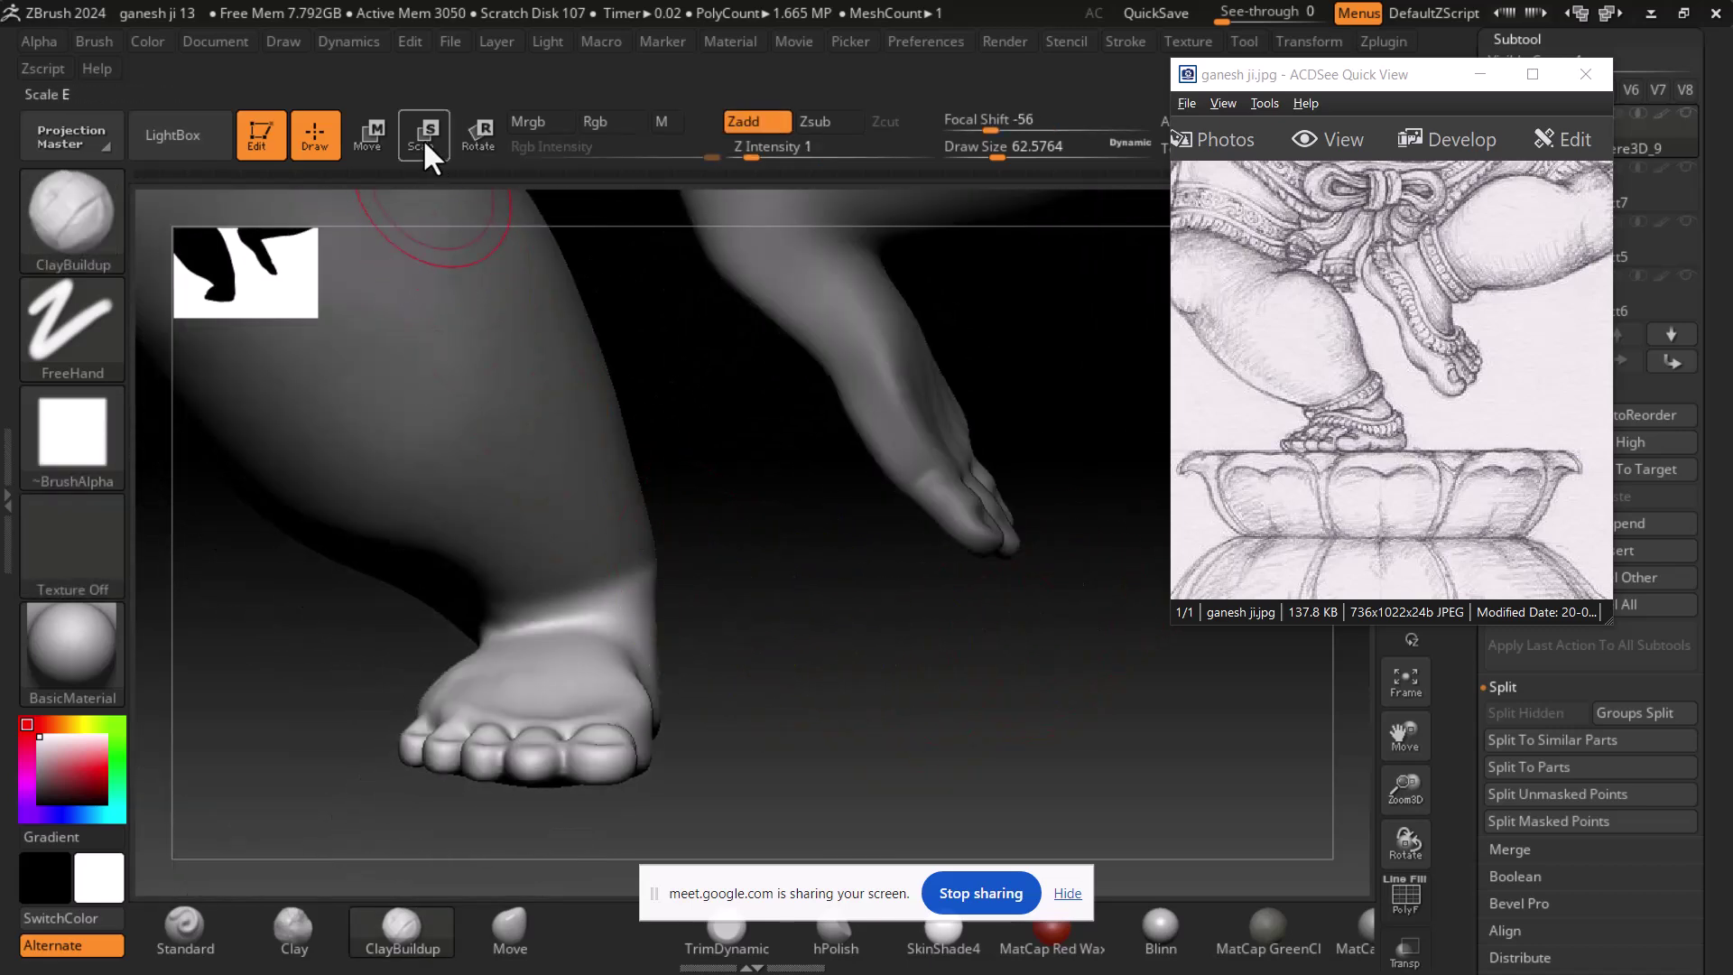
{"action": "left_click", "coordinate": [473, 135]}
{"action": "mouse_move", "coordinate": [875, 677]}
{"action": "left_mouse_down"}
{"action": "mouse_move", "coordinate": [915, 657]}
{"action": "mouse_move", "coordinate": [744, 539]}
{"action": "left_mouse_up"}
{"action": "left_click_drag", "start_coordinate": [853, 432], "coordinate": [1061, 628], "text": "alt"}
{"action": "left_click_drag", "start_coordinate": [998, 542], "coordinate": [1033, 651], "text": "alt"}
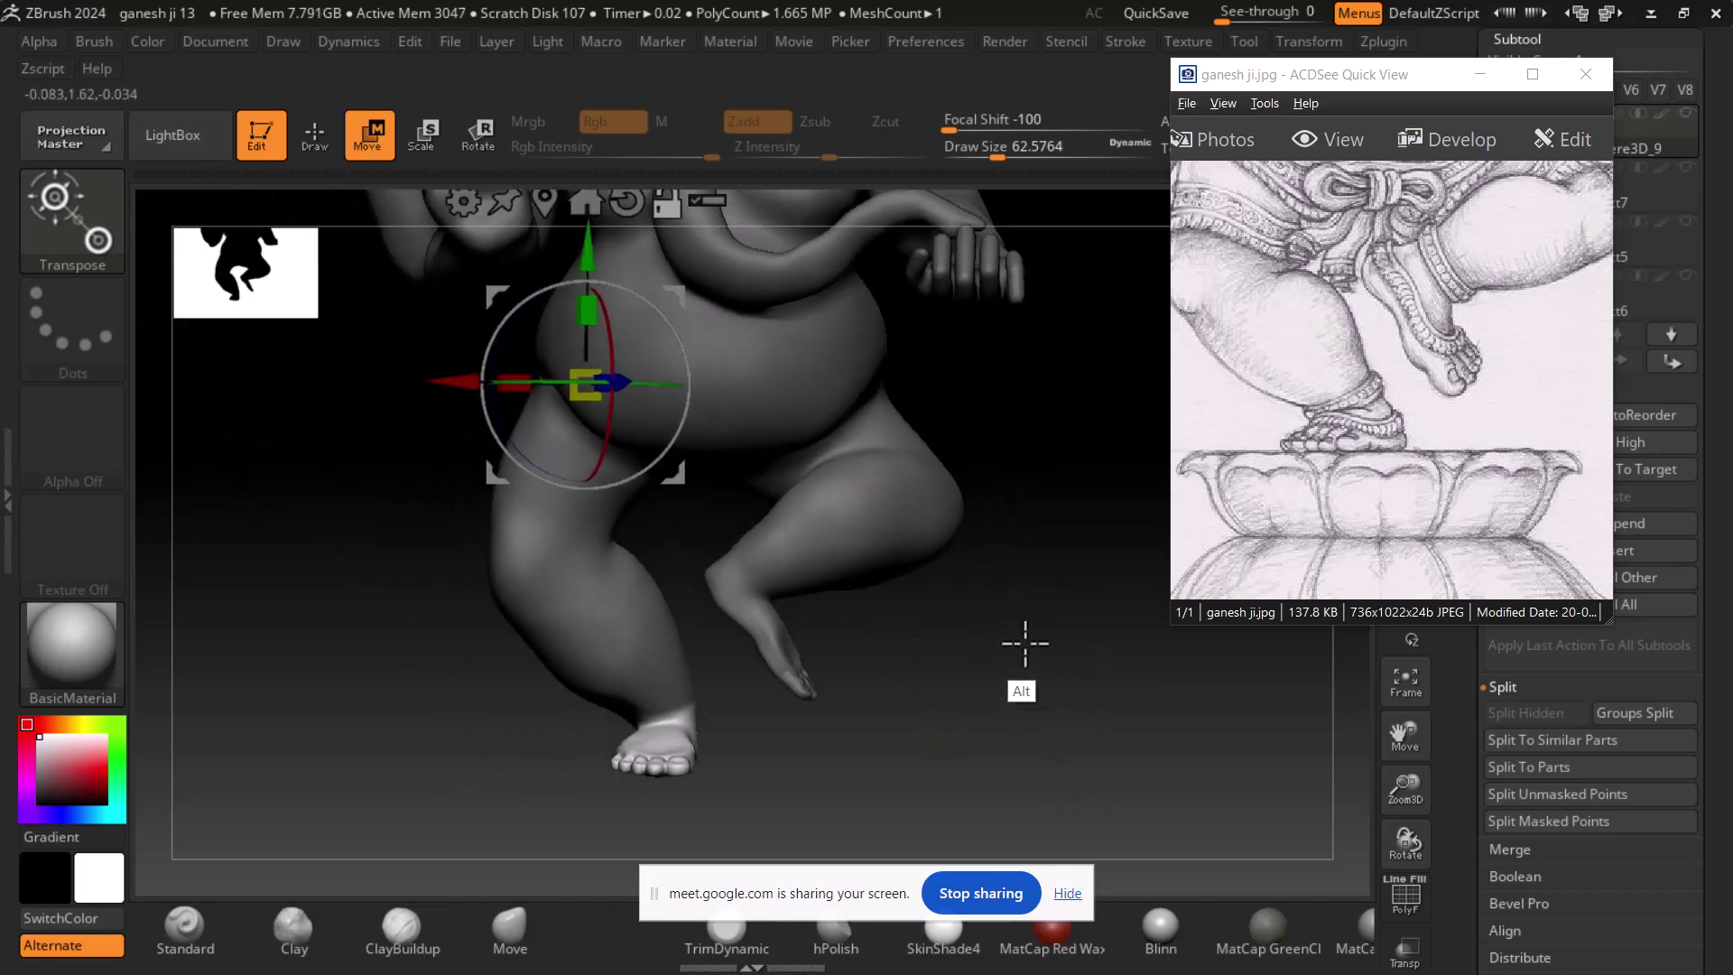
{"action": "left_click_drag", "start_coordinate": [582, 261], "coordinate": [701, 608], "text": "alt"}
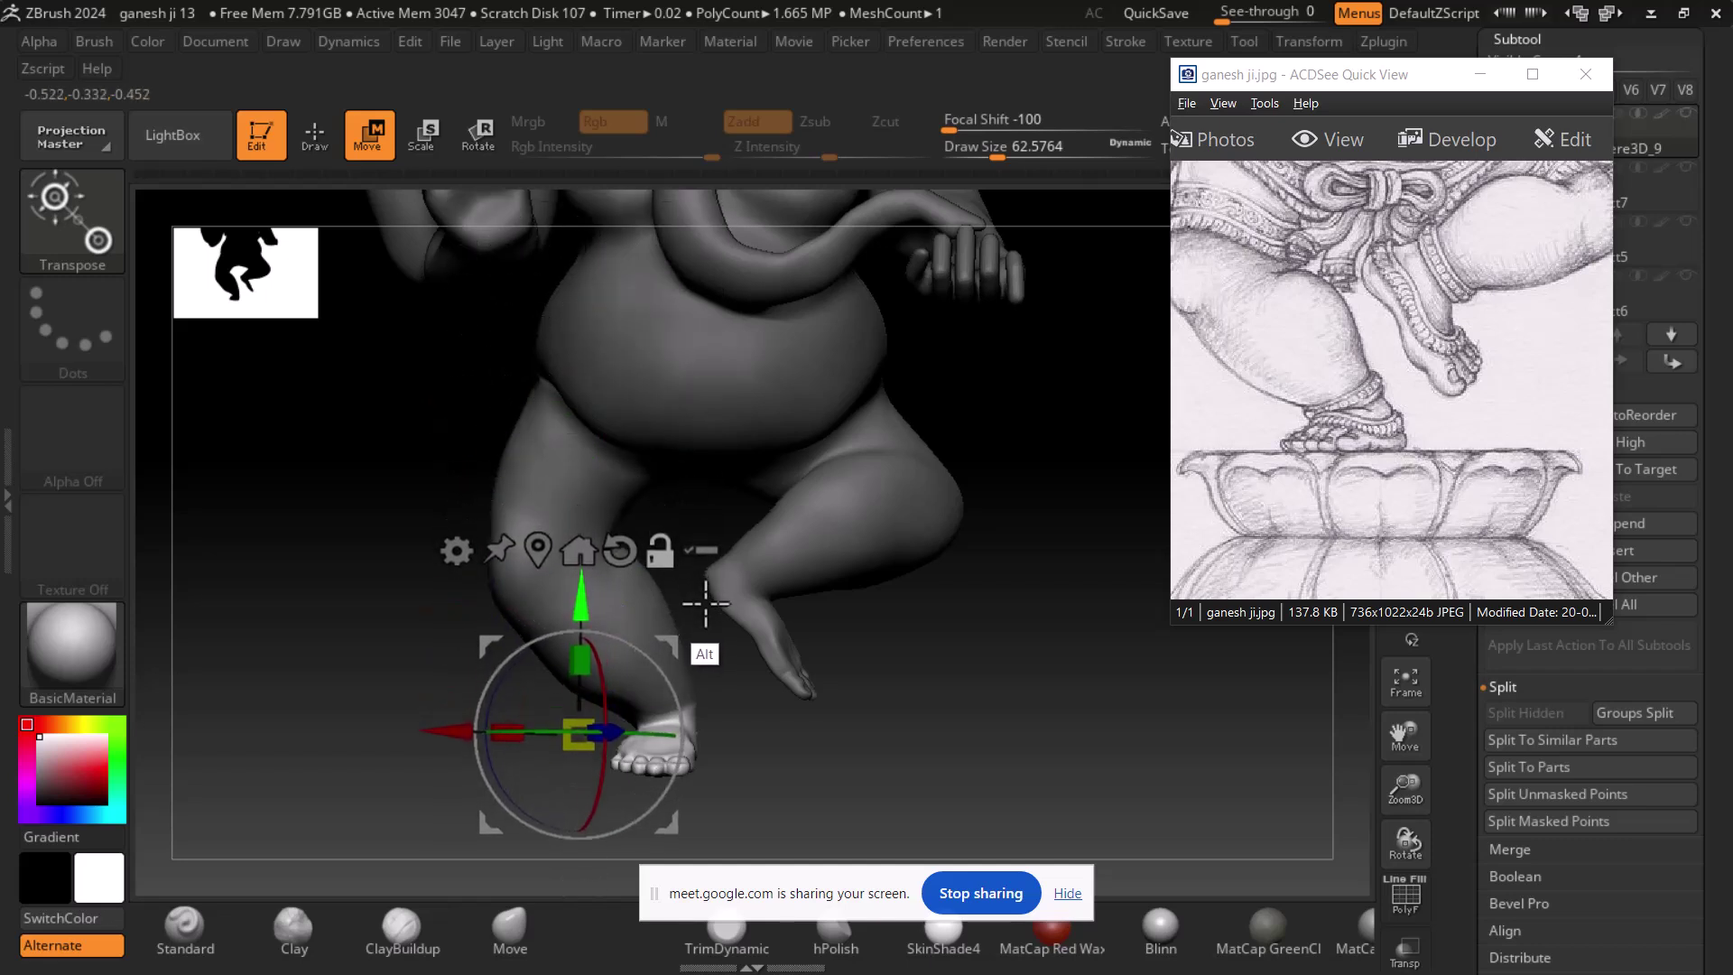
{"action": "left_click_drag", "start_coordinate": [448, 735], "coordinate": [641, 736], "text": "alt"}
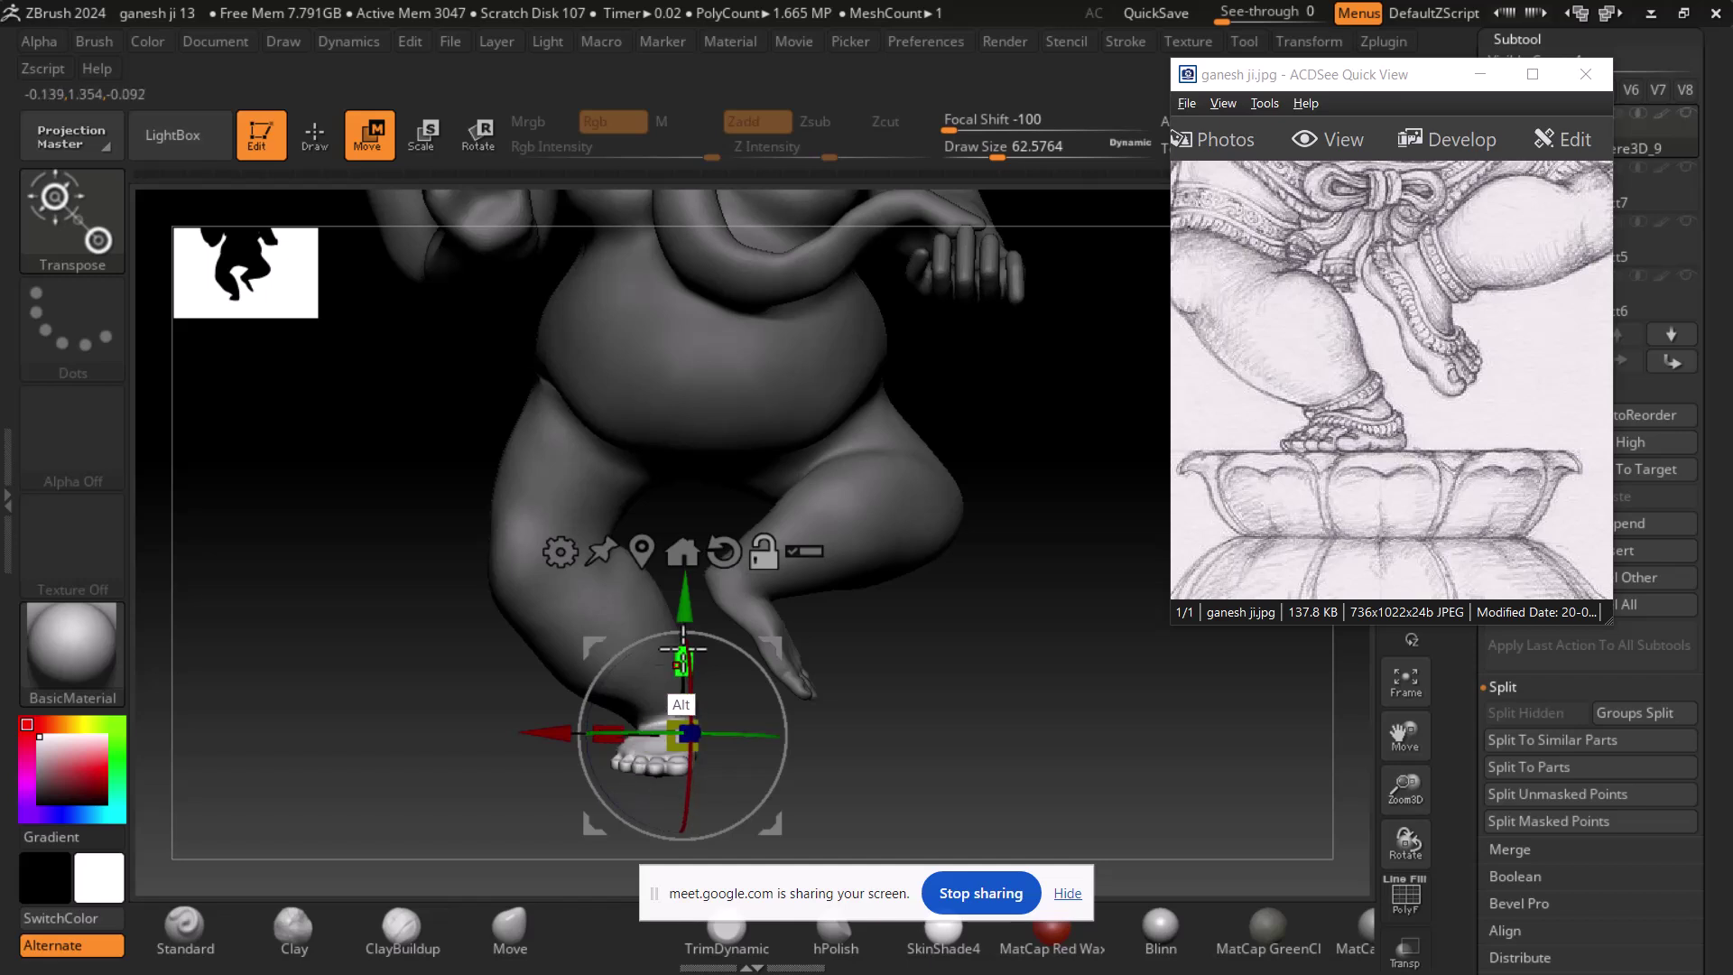
{"action": "left_click_drag", "start_coordinate": [684, 597], "coordinate": [683, 597]}
{"action": "key", "text": "ctrl+z"}
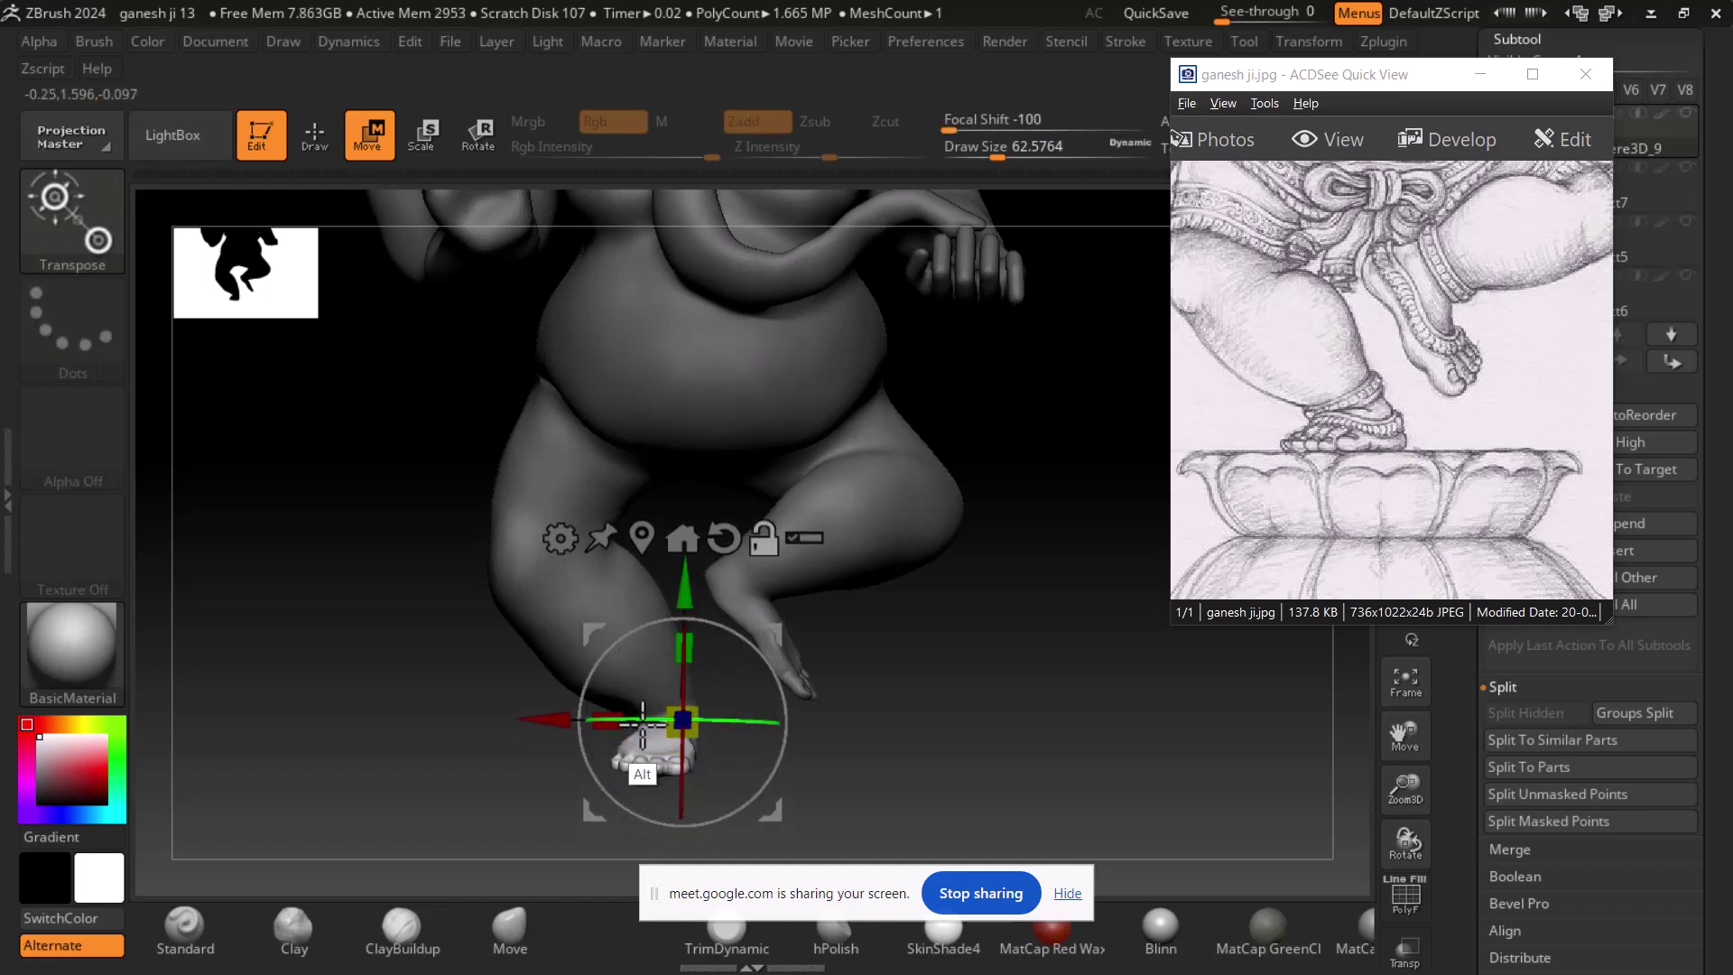
- Rotate the standing foot around the ankle so its toes turn outward, and shift it slightly outward along X
{"action": "left_click_drag", "start_coordinate": [942, 732], "coordinate": [988, 707], "text": "alt"}
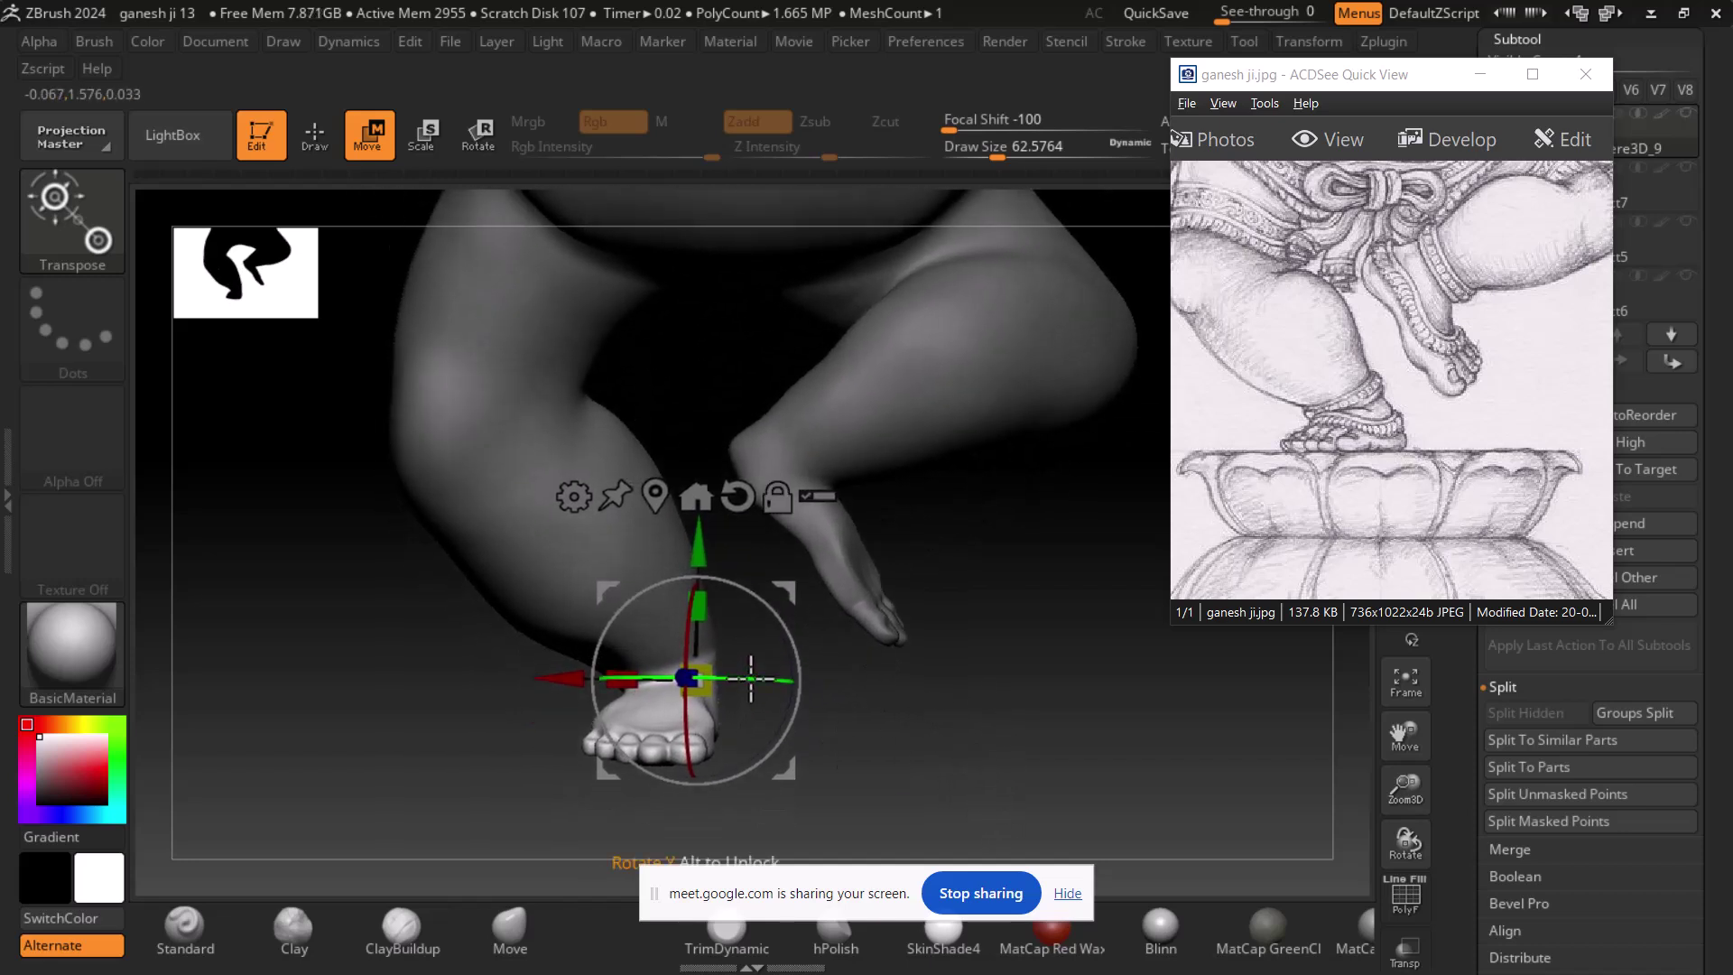
{"action": "left_click_drag", "start_coordinate": [751, 679], "coordinate": [740, 681]}
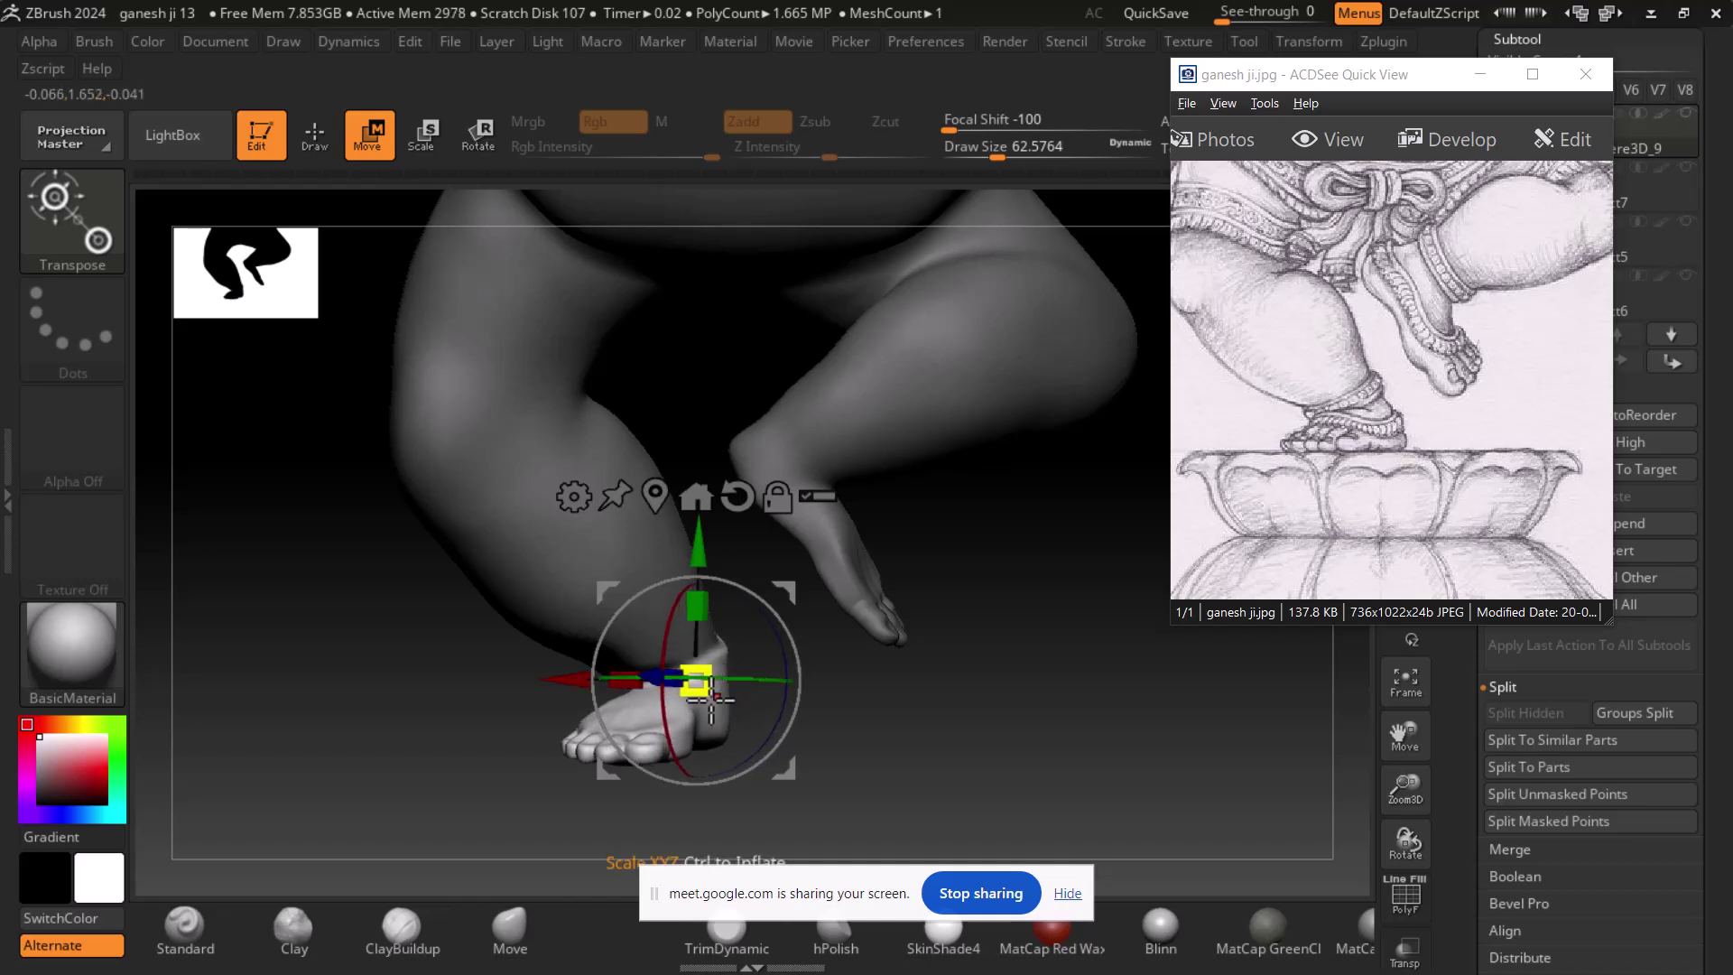
{"action": "left_click_drag", "start_coordinate": [581, 684], "coordinate": [569, 688]}
{"action": "left_click_drag", "start_coordinate": [956, 687], "coordinate": [1125, 632]}
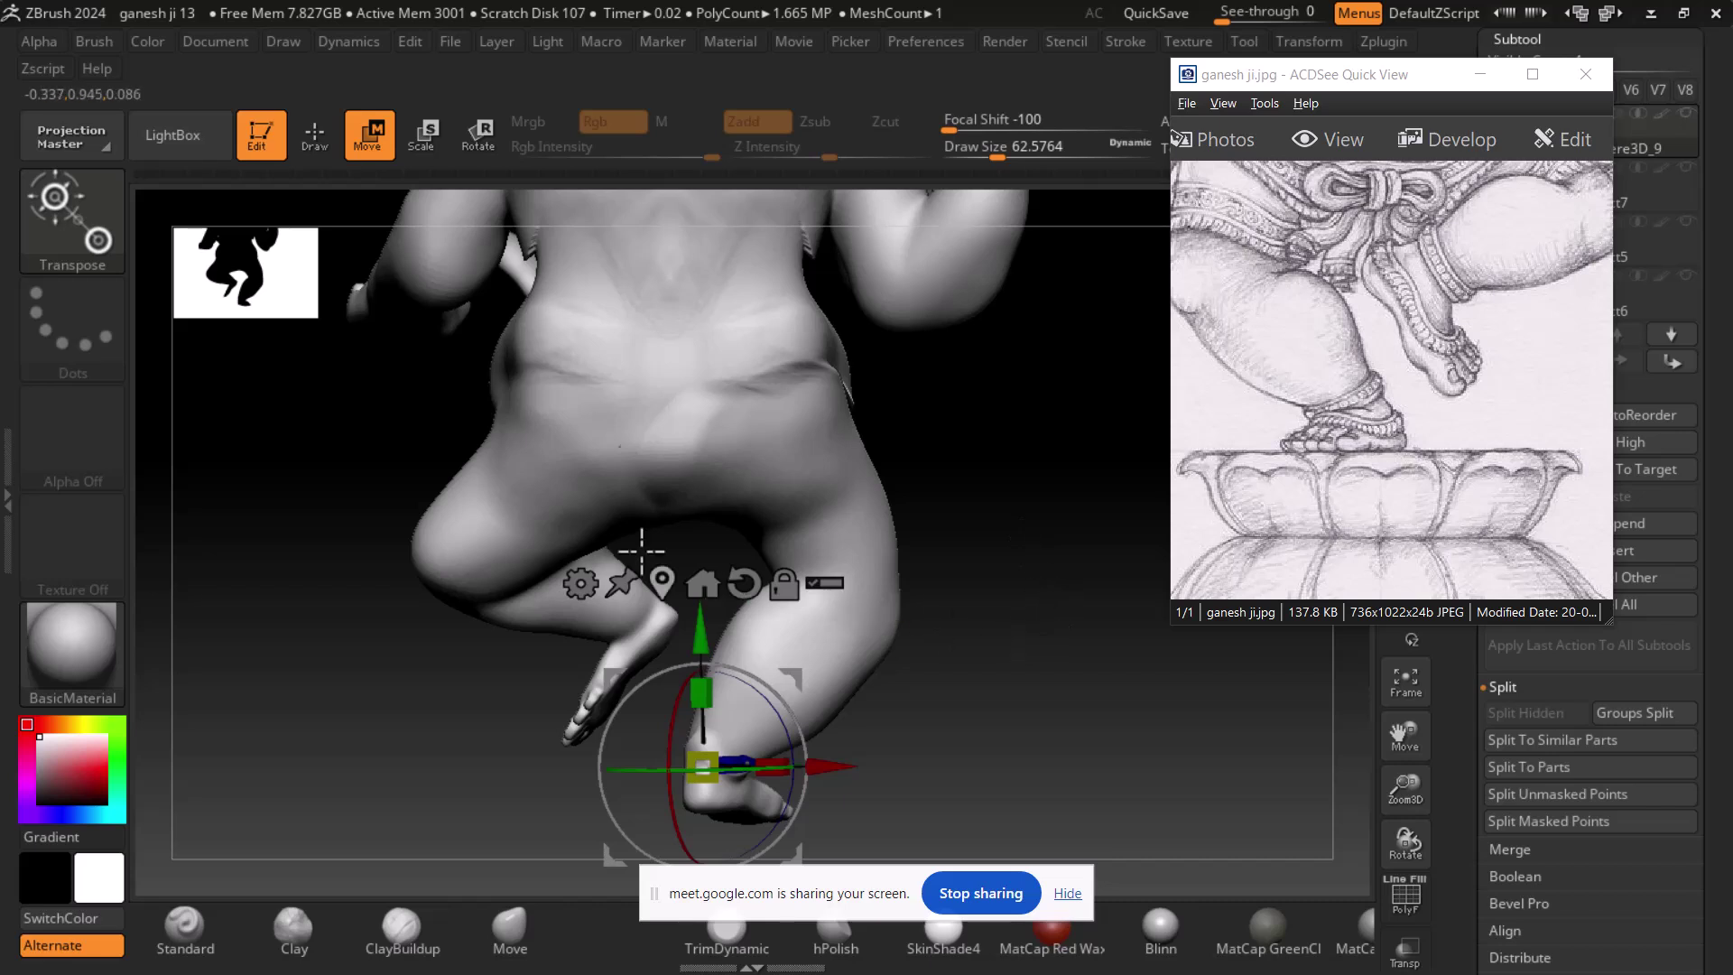
- Return to drawing mode and enlarge the ClayBuildup draw size to about 122.6 for work on the figure's lower back
{"action": "left_click", "coordinate": [339, 150]}
{"action": "left_click_drag", "start_coordinate": [1013, 552], "coordinate": [951, 401]}
{"action": "left_click_drag", "start_coordinate": [1027, 507], "coordinate": [1033, 587]}
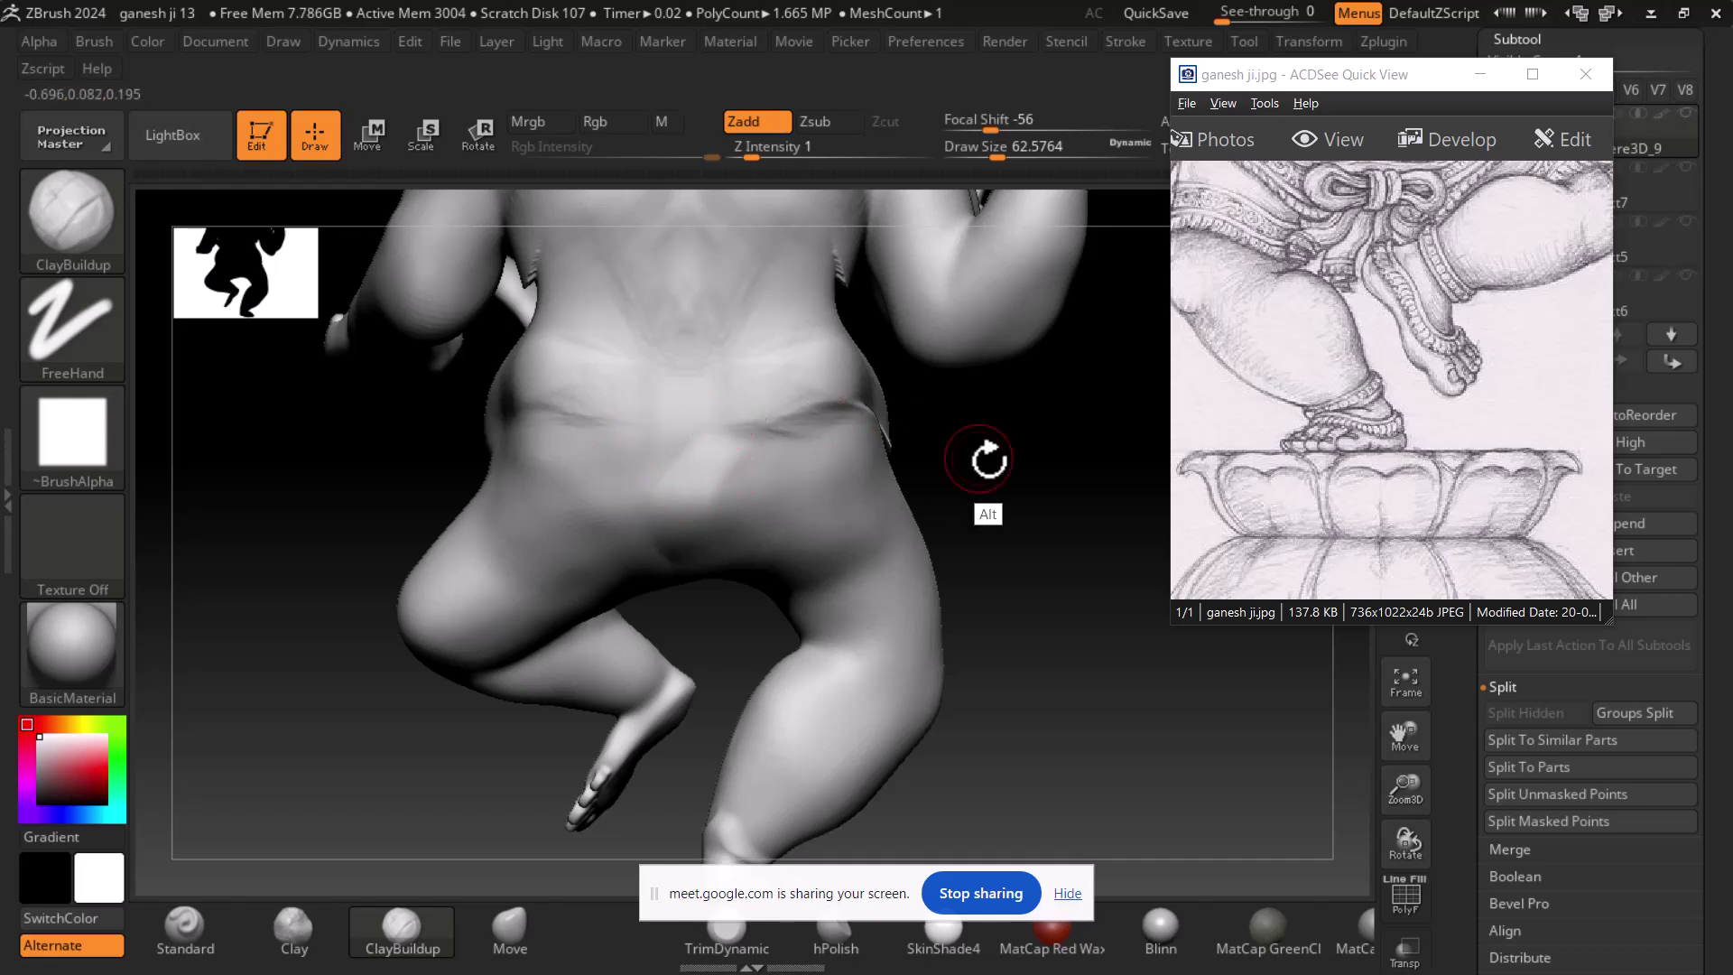
{"action": "left_click_drag", "start_coordinate": [909, 437], "coordinate": [867, 569]}
{"action": "key", "text": "]"}
{"action": "key", "text": "]"}
{"action": "key", "text": "]"}
{"action": "key", "text": "]"}
{"action": "key", "text": "]"}
{"action": "key", "text": "]"}
{"action": "key", "text": "]"}
{"action": "key", "text": "]"}
{"action": "key", "text": "]"}
{"action": "key", "text": "]"}
{"action": "key", "text": "]"}
{"action": "key", "text": "]"}
{"action": "key", "text": "]"}
{"action": "key", "text": "]"}
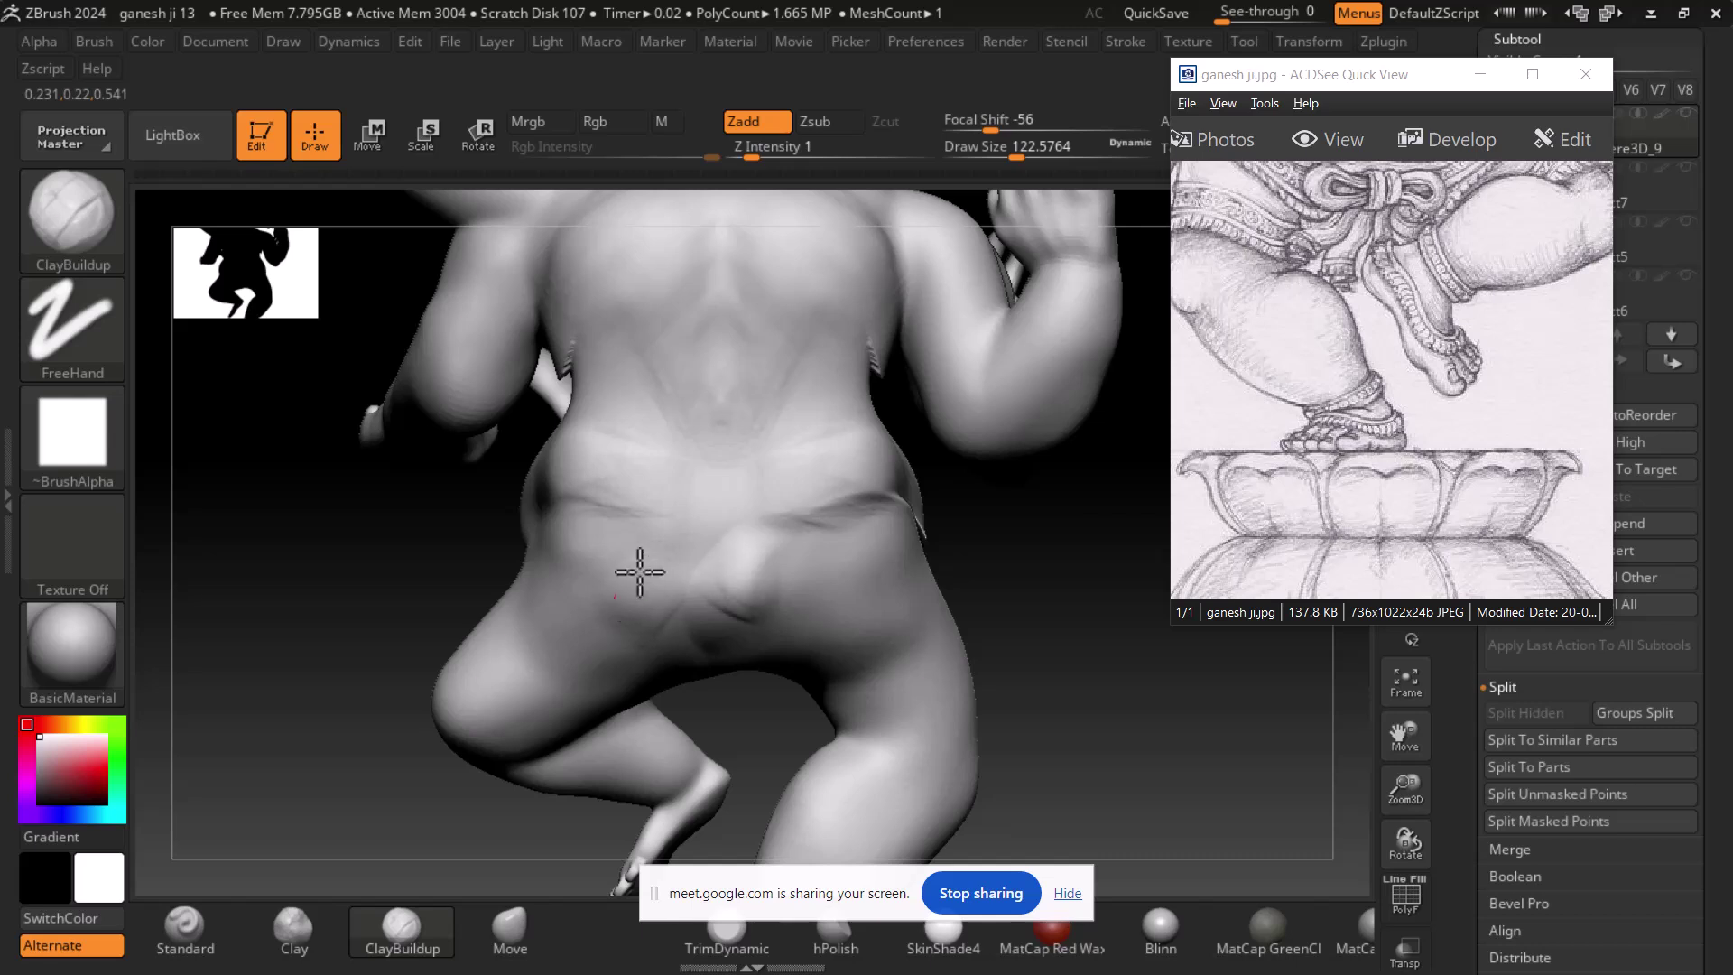
- Build up the right buttock with ClayBuildup, cut back the ridge beside the centre line, and smooth the strokes
{"action": "mouse_move", "coordinate": [634, 531]}
{"action": "left_mouse_down"}
{"action": "mouse_move", "coordinate": [620, 573]}
{"action": "mouse_move", "coordinate": [741, 560]}
{"action": "mouse_move", "coordinate": [798, 592]}
{"action": "mouse_move", "coordinate": [620, 610]}
{"action": "mouse_move", "coordinate": [599, 553]}
{"action": "mouse_move", "coordinate": [751, 550]}
{"action": "mouse_move", "coordinate": [860, 519]}
{"action": "left_mouse_up"}
{"action": "left_click_drag", "start_coordinate": [788, 604], "coordinate": [735, 593], "text": "shift"}
{"action": "mouse_move", "coordinate": [968, 639]}
{"action": "left_mouse_down"}
{"action": "mouse_move", "coordinate": [1162, 631]}
{"action": "mouse_move", "coordinate": [883, 685]}
{"action": "left_mouse_up"}
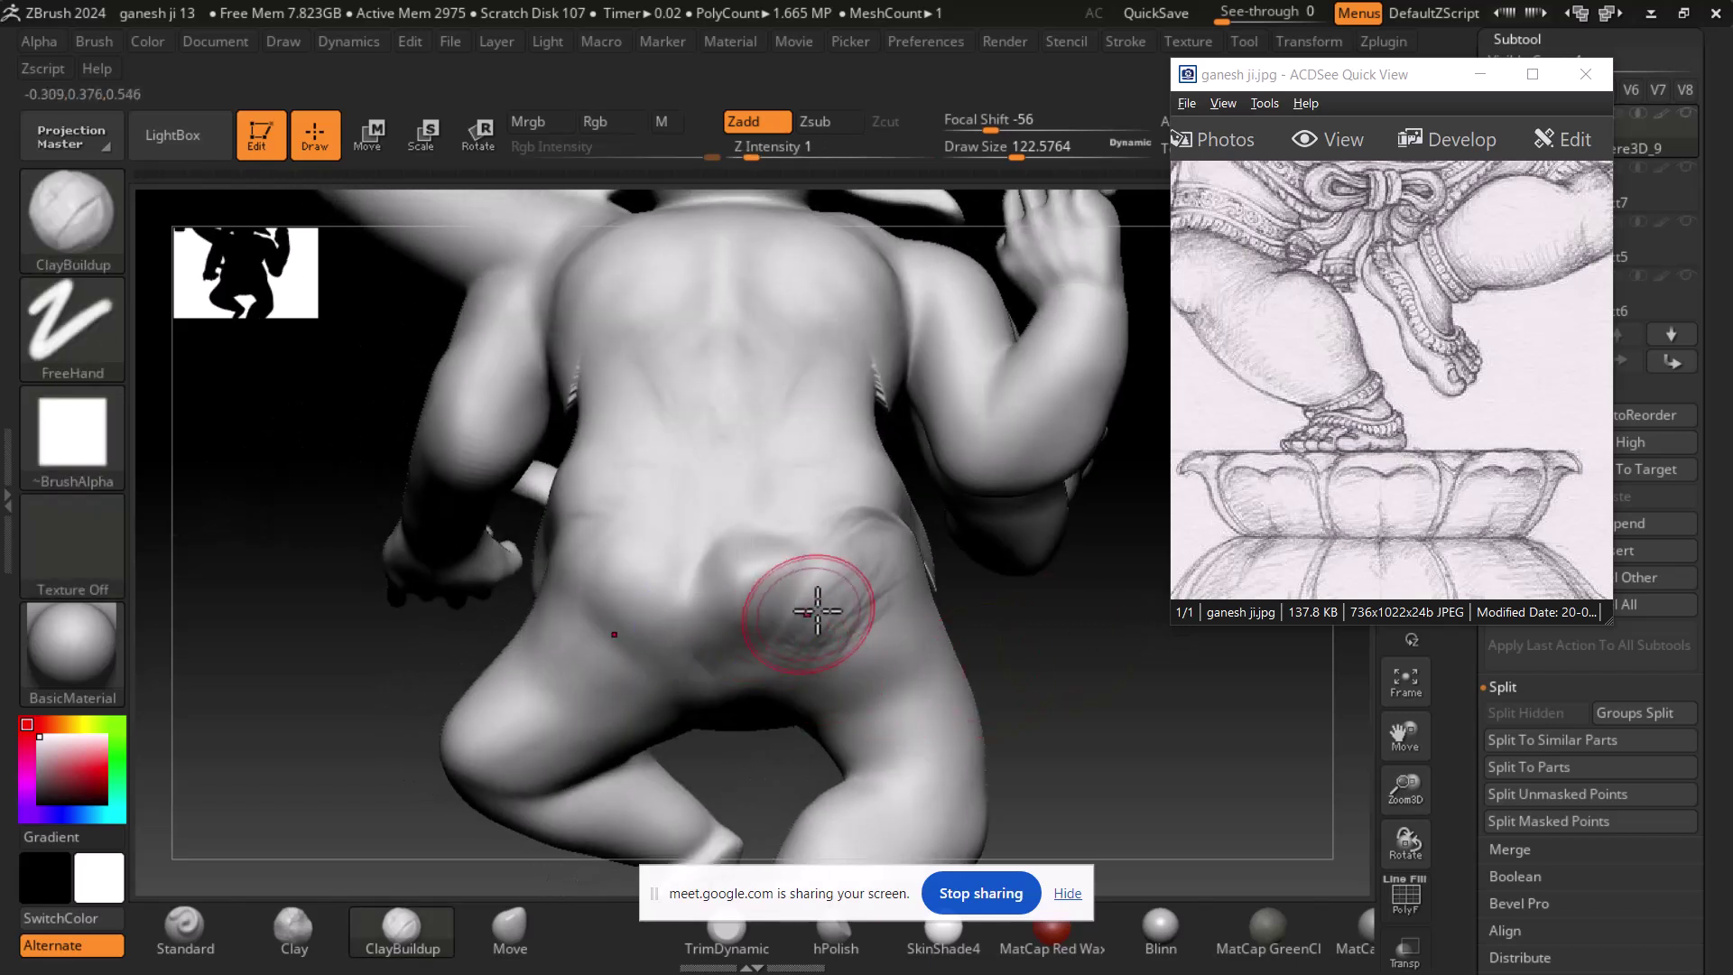
{"action": "left_click_drag", "start_coordinate": [750, 580], "coordinate": [741, 580], "text": "alt"}
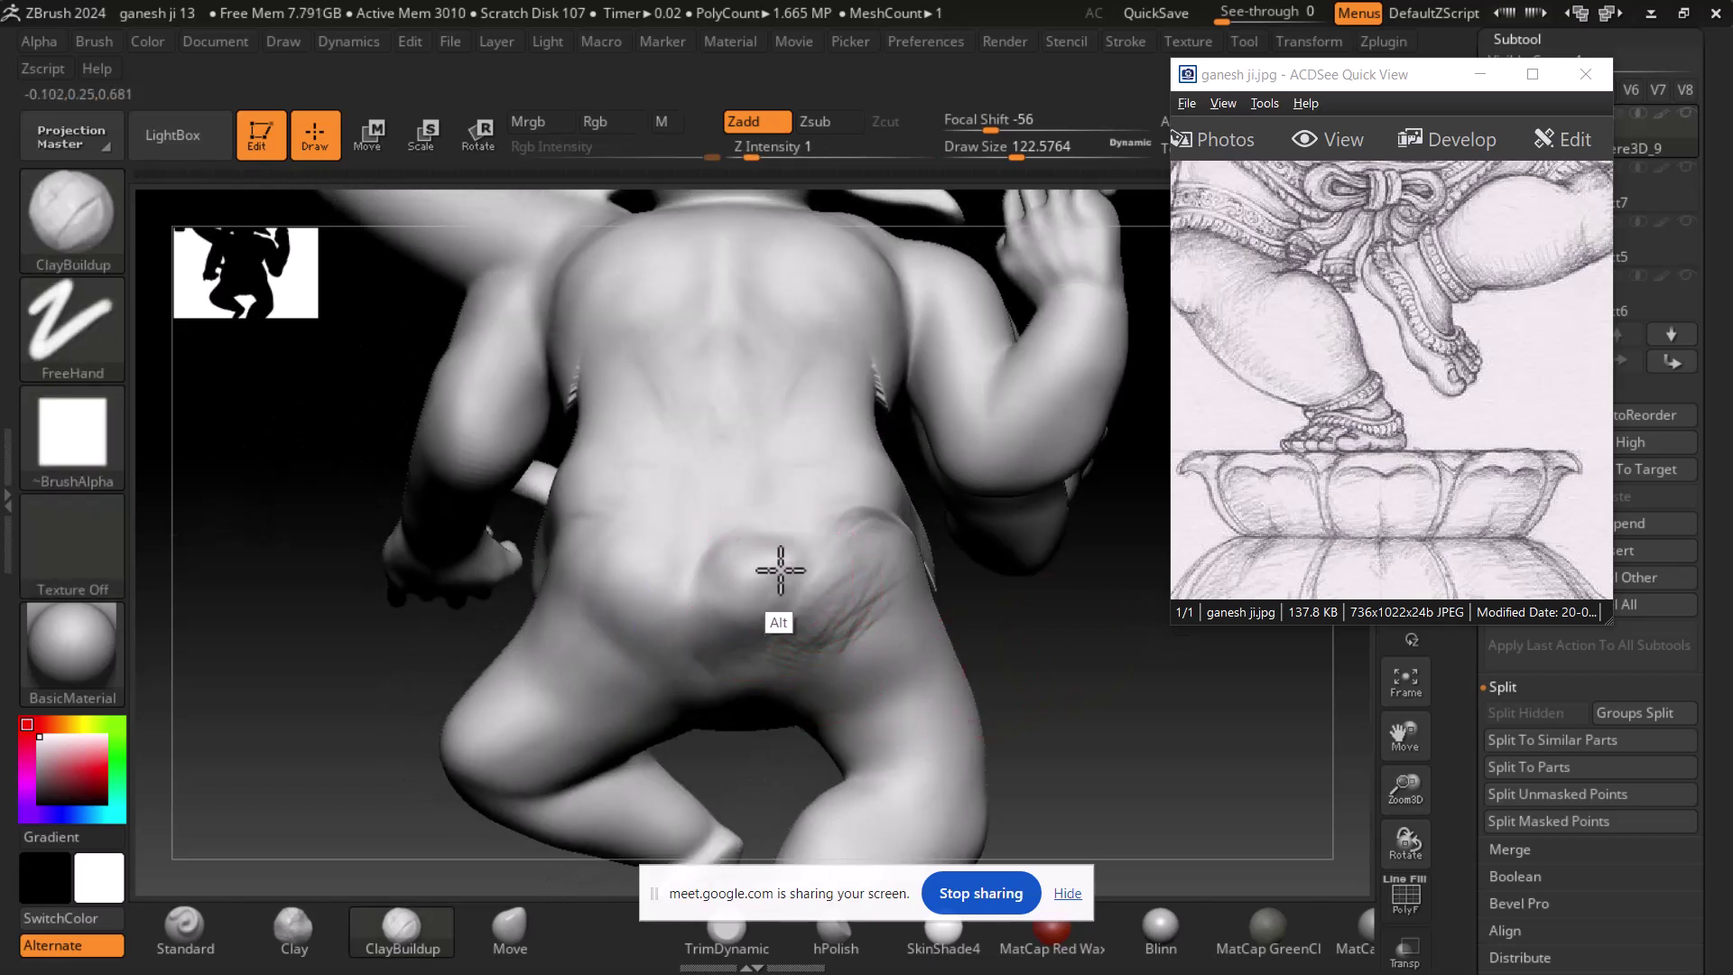
{"action": "key", "text": "shift"}
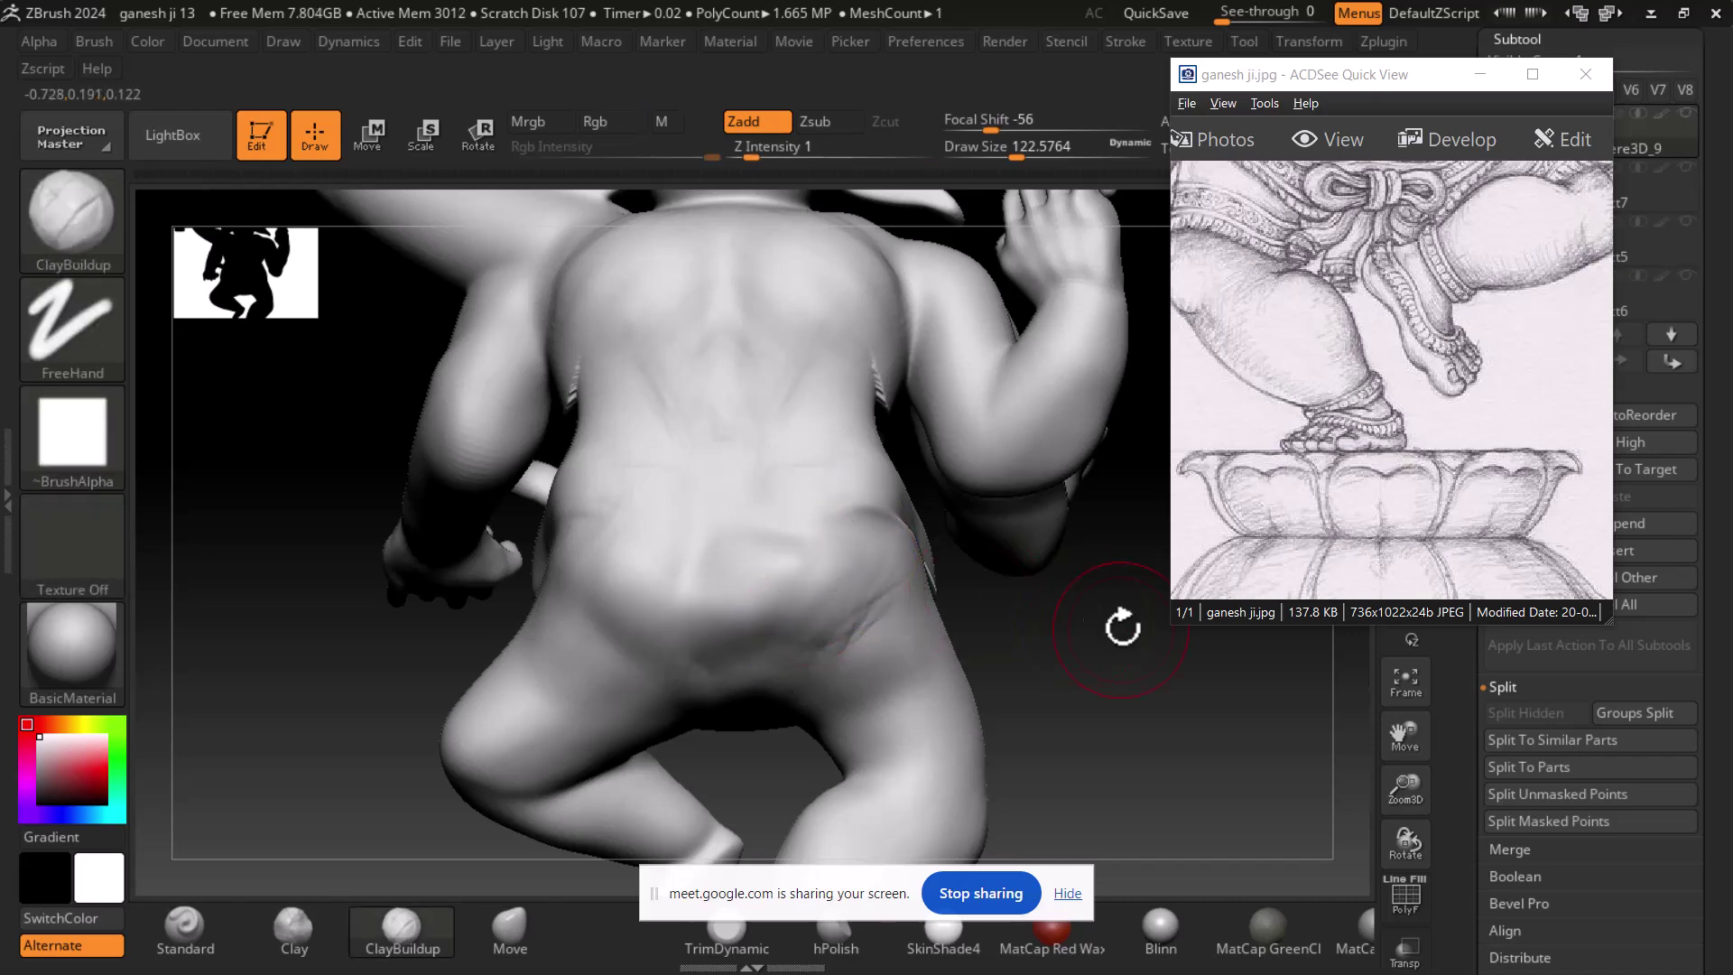
- Add clay over the side of the right hip and the outer right buttock, and smooth both areas into the thigh
{"action": "left_click_drag", "start_coordinate": [1122, 619], "coordinate": [1009, 625]}
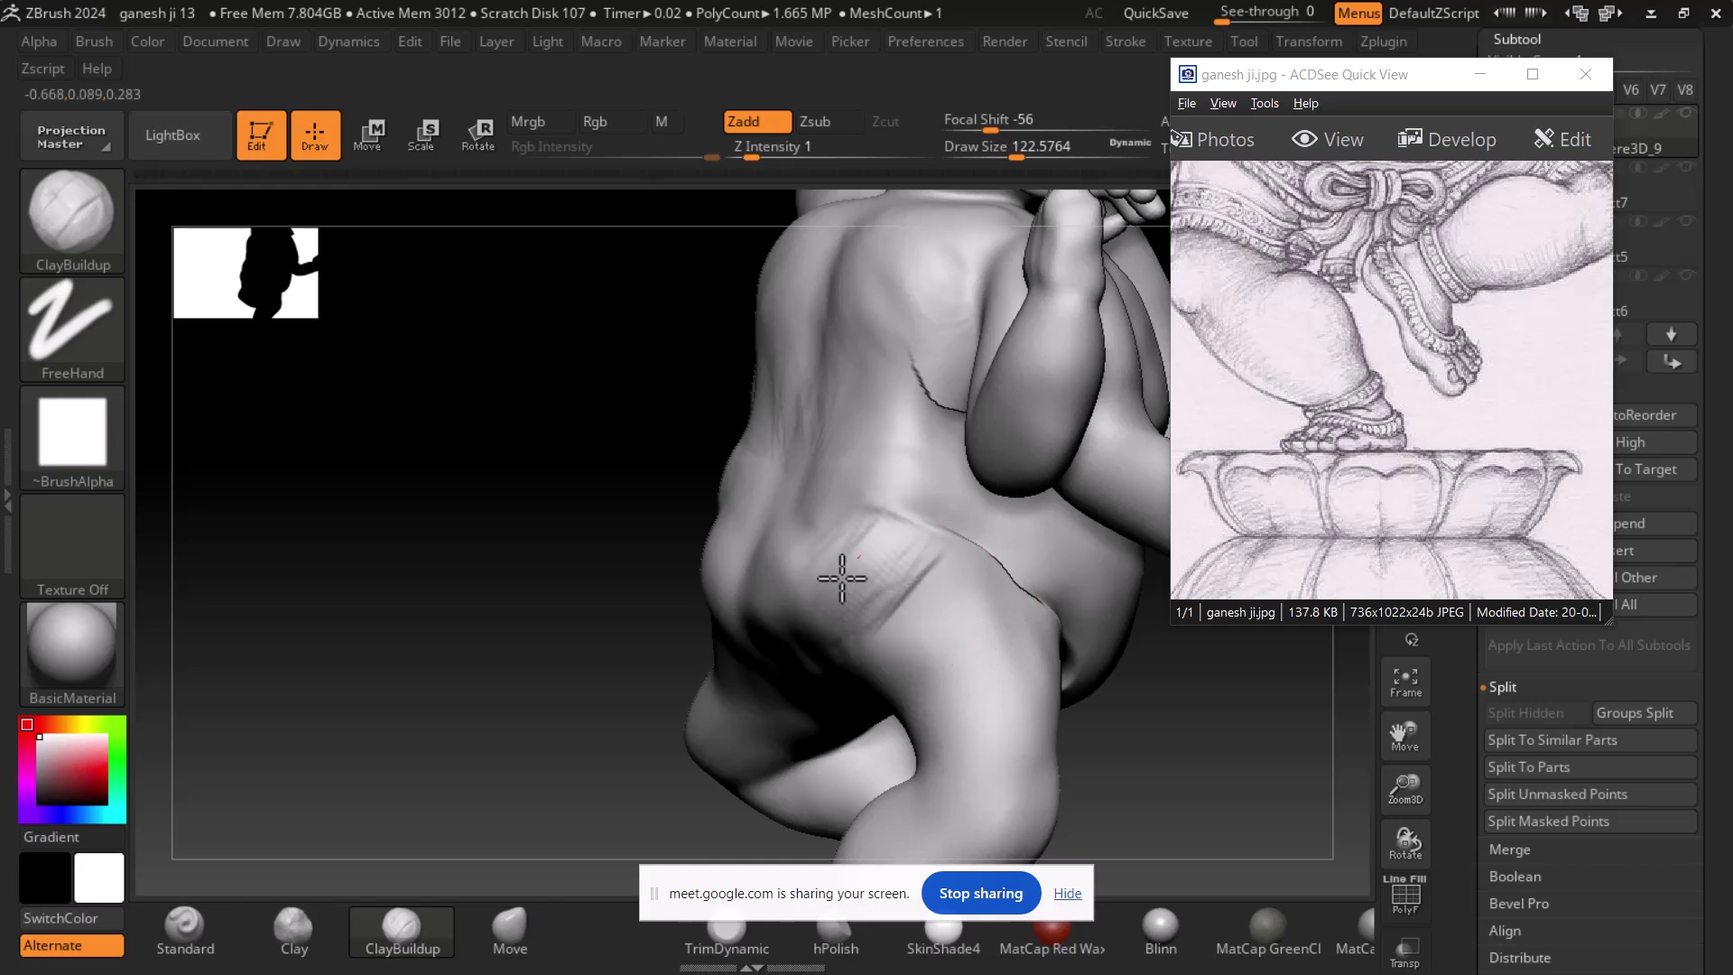
{"action": "key", "text": "shift"}
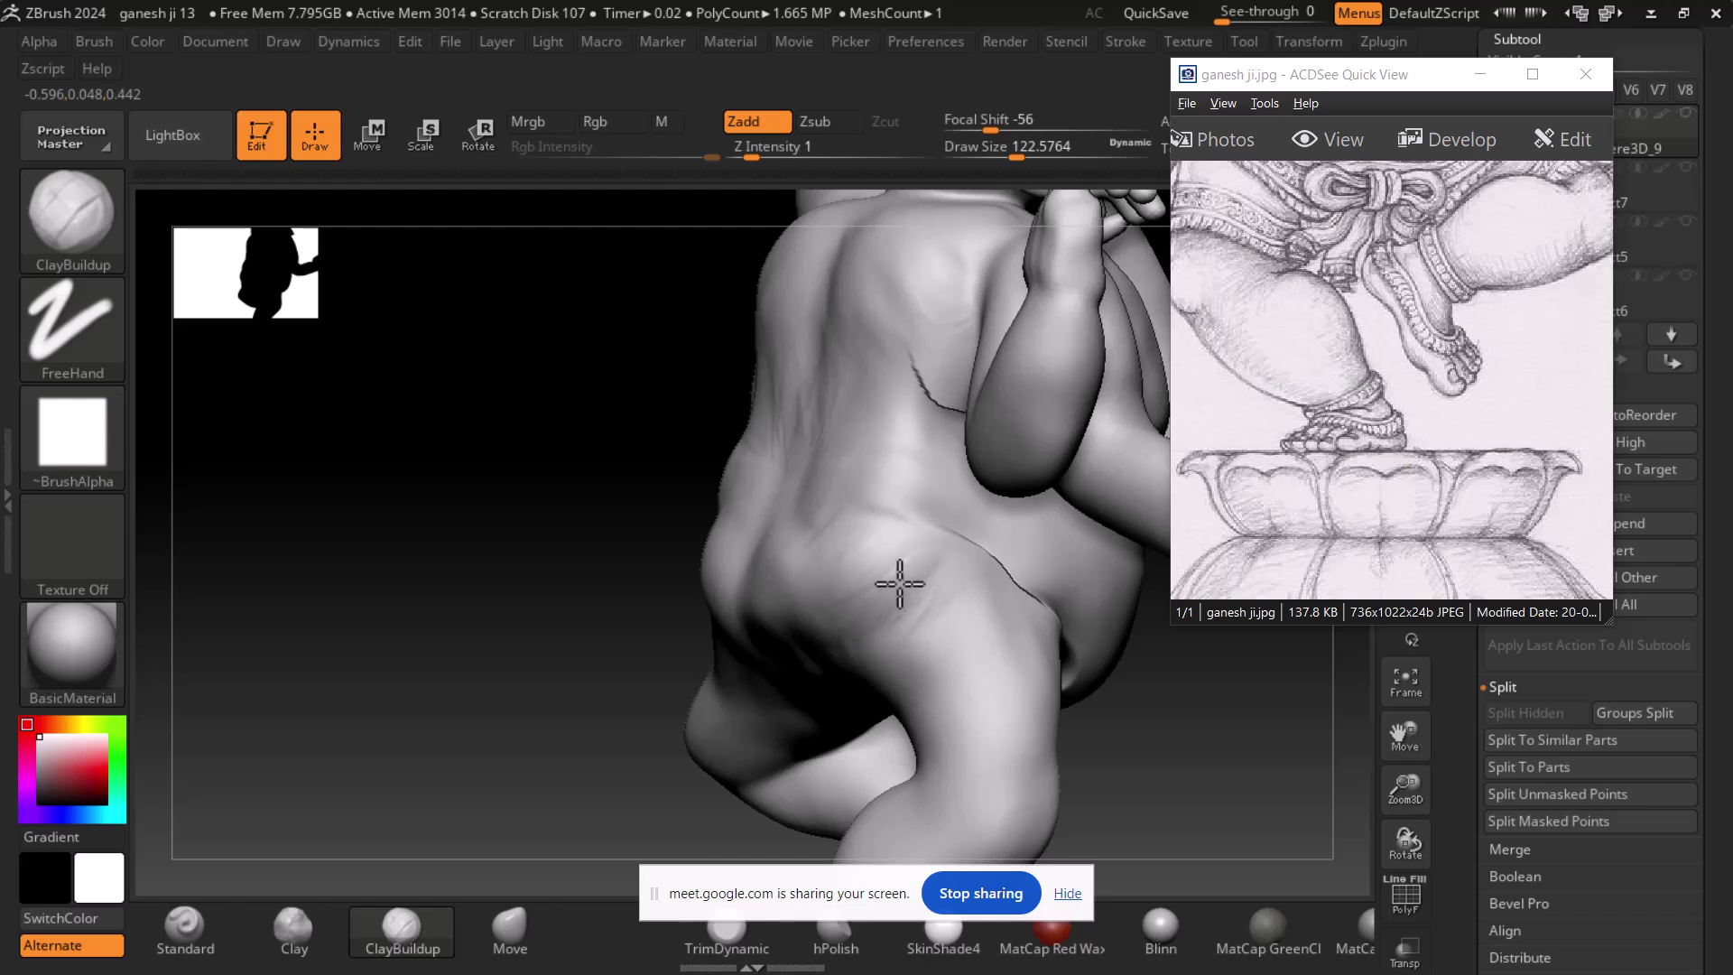
{"action": "mouse_move", "coordinate": [821, 601]}
{"action": "right_mouse_down"}
{"action": "mouse_move", "coordinate": [689, 689]}
{"action": "mouse_move", "coordinate": [842, 599]}
{"action": "right_mouse_up"}
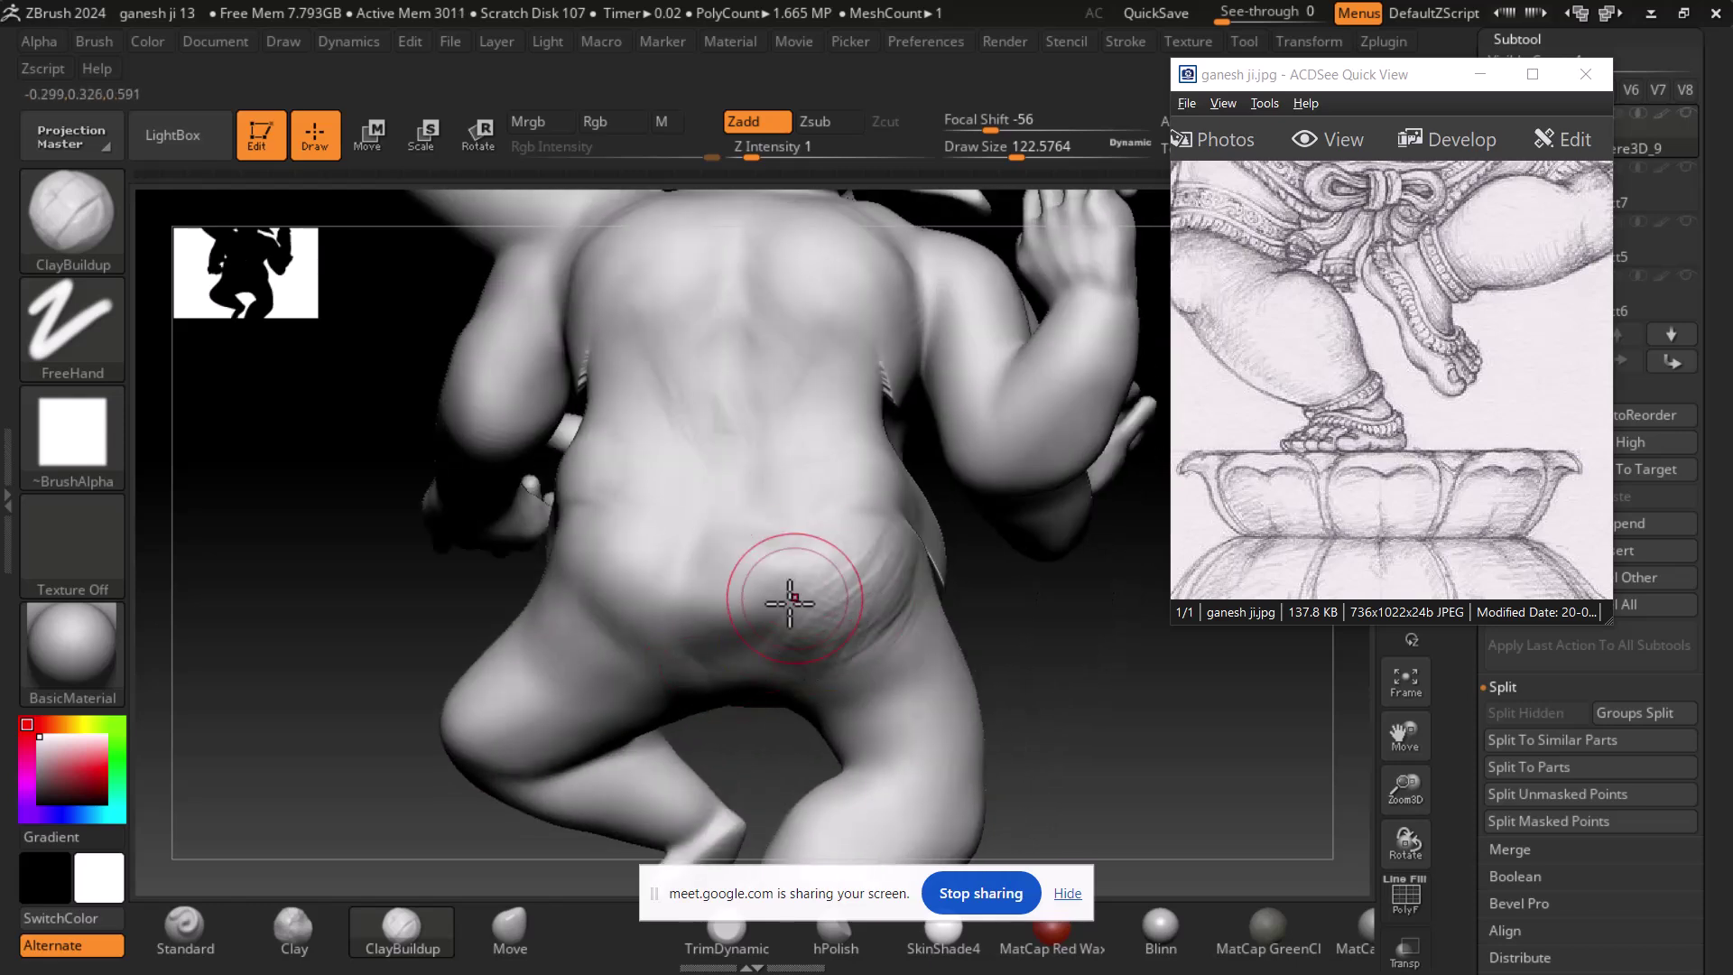
{"action": "key", "text": "shift"}
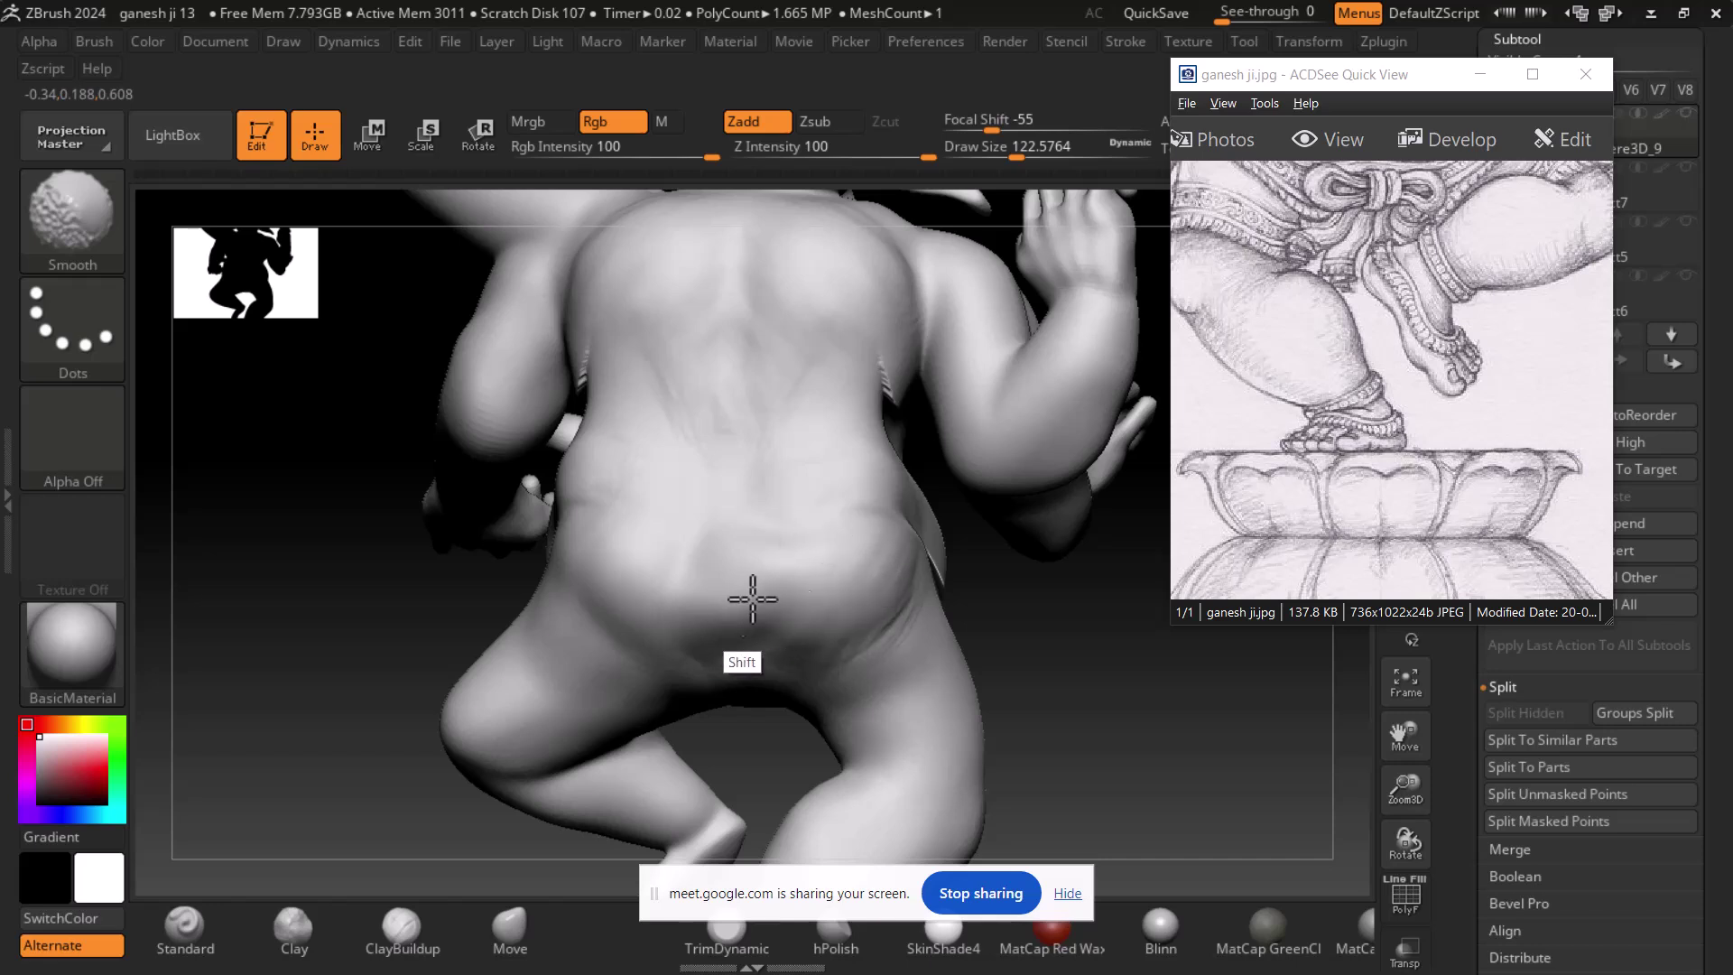
- Carve the cleft between the buttocks using the Standard brush at draw size about 74.6, and soften its edges
{"action": "mouse_move", "coordinate": [890, 620]}
{"action": "right_mouse_down"}
{"action": "mouse_move", "coordinate": [1087, 681]}
{"action": "mouse_move", "coordinate": [1093, 710]}
{"action": "mouse_move", "coordinate": [922, 682]}
{"action": "right_mouse_up"}
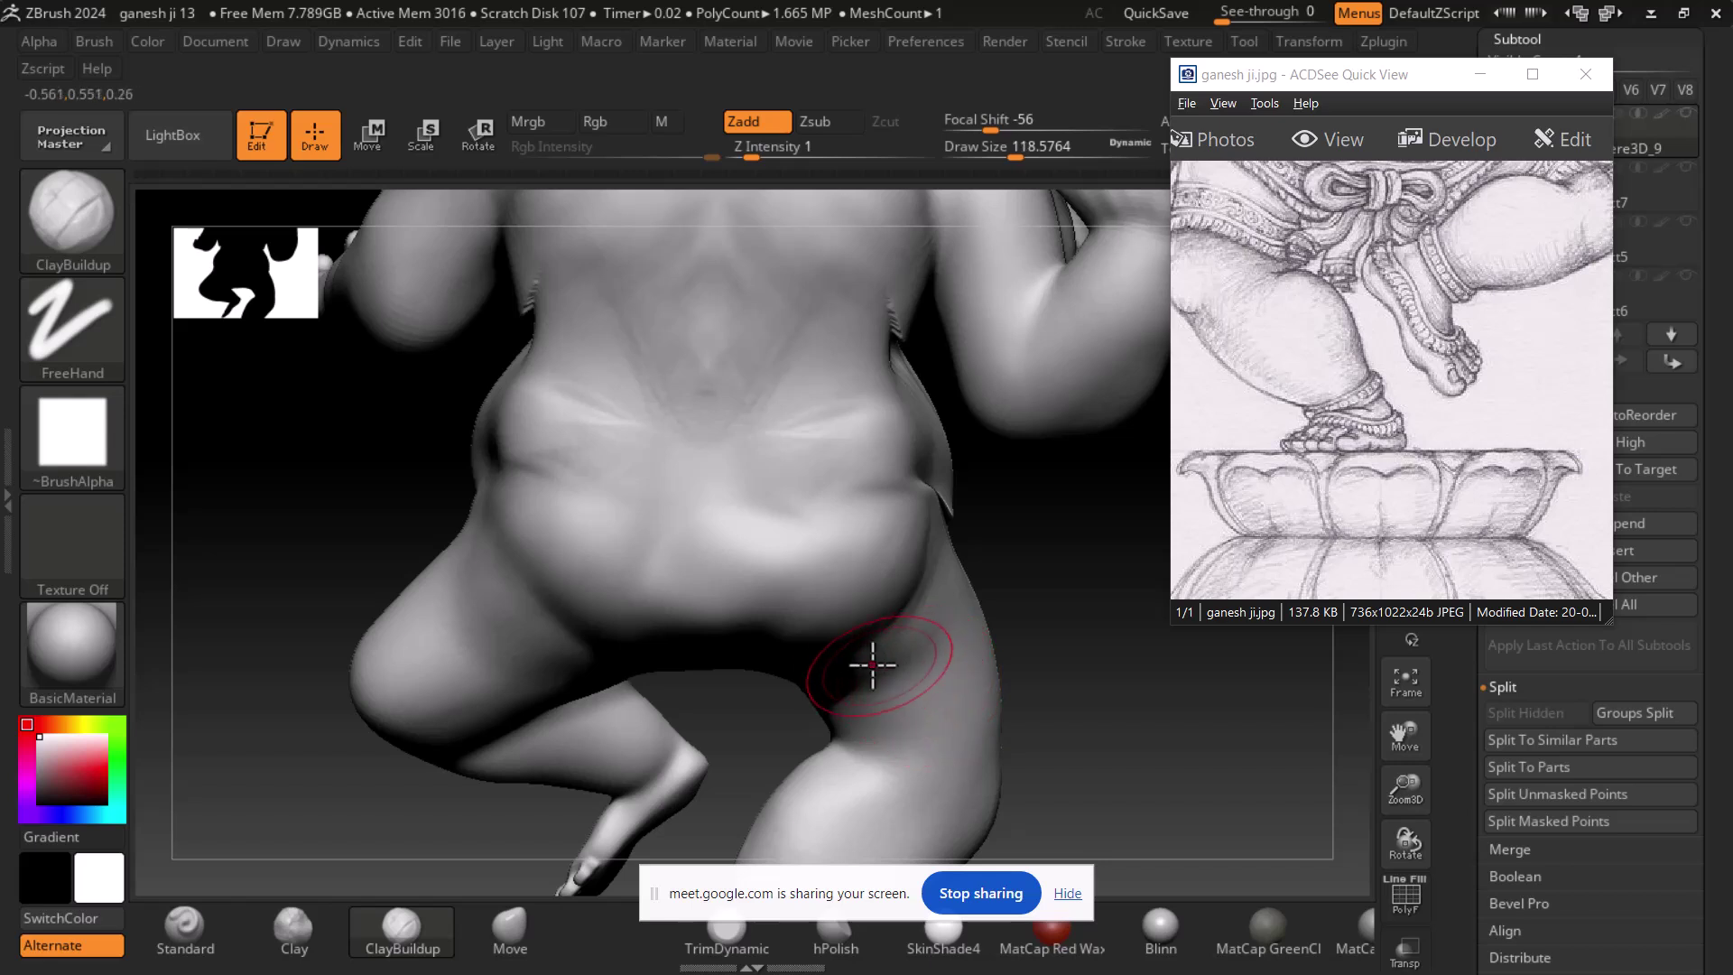
{"action": "left_click", "coordinate": [222, 934]}
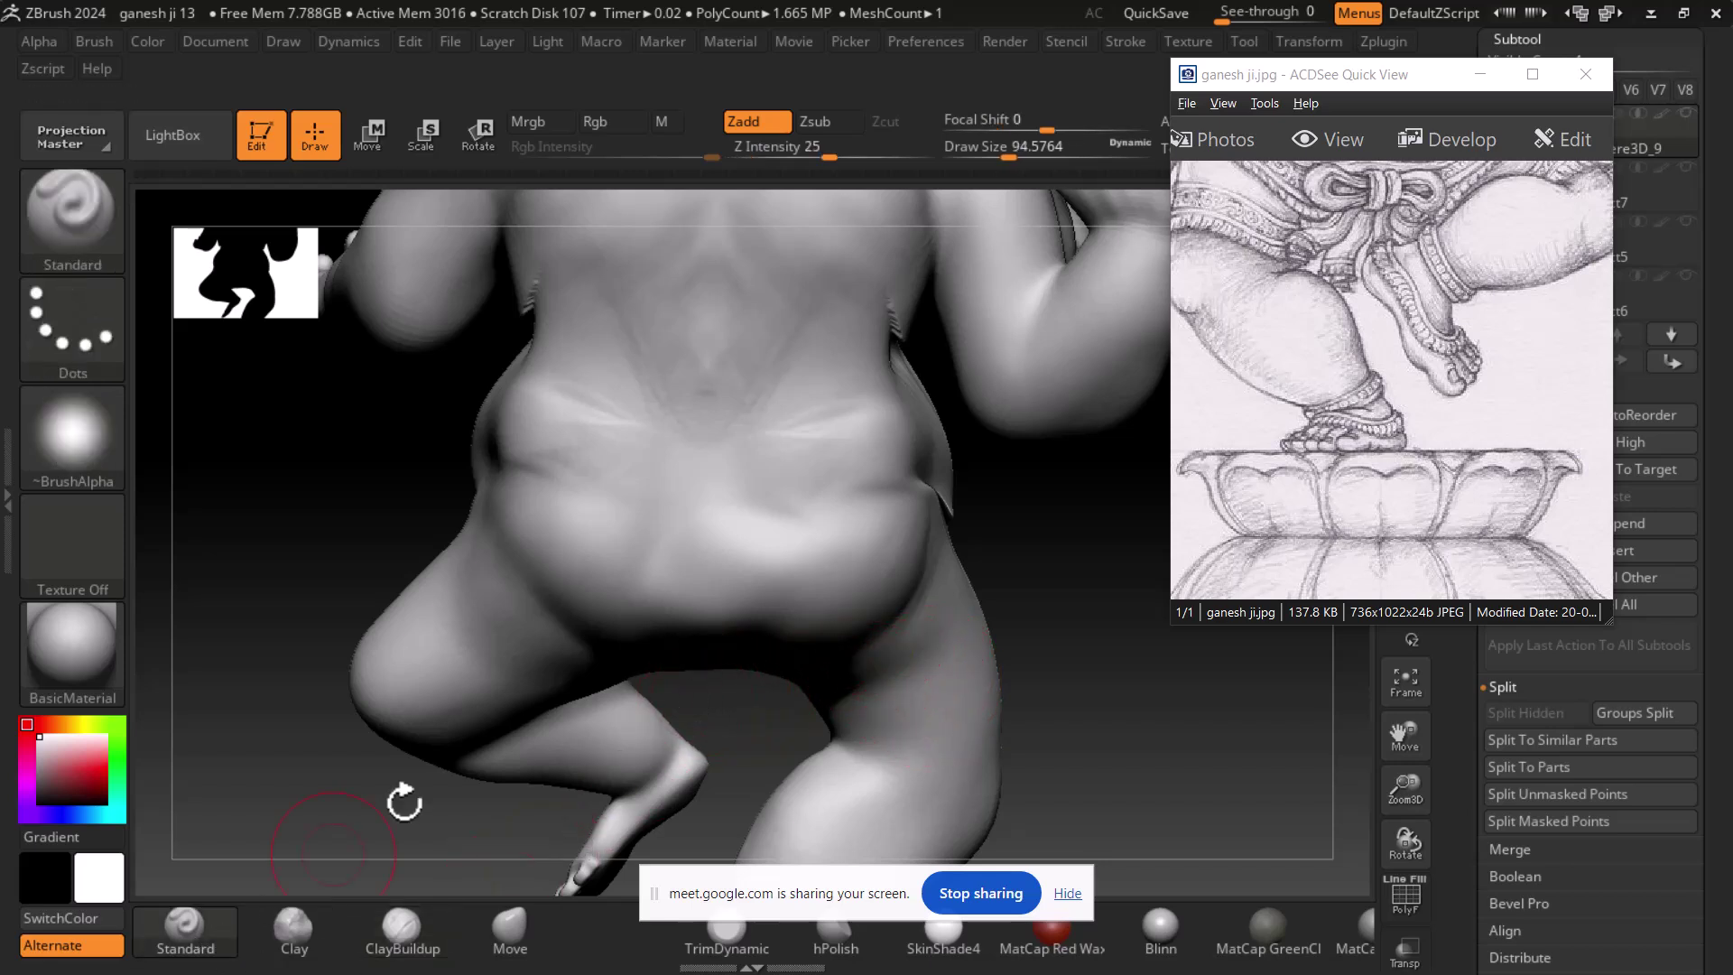
{"action": "key", "text": "bracketleft"}
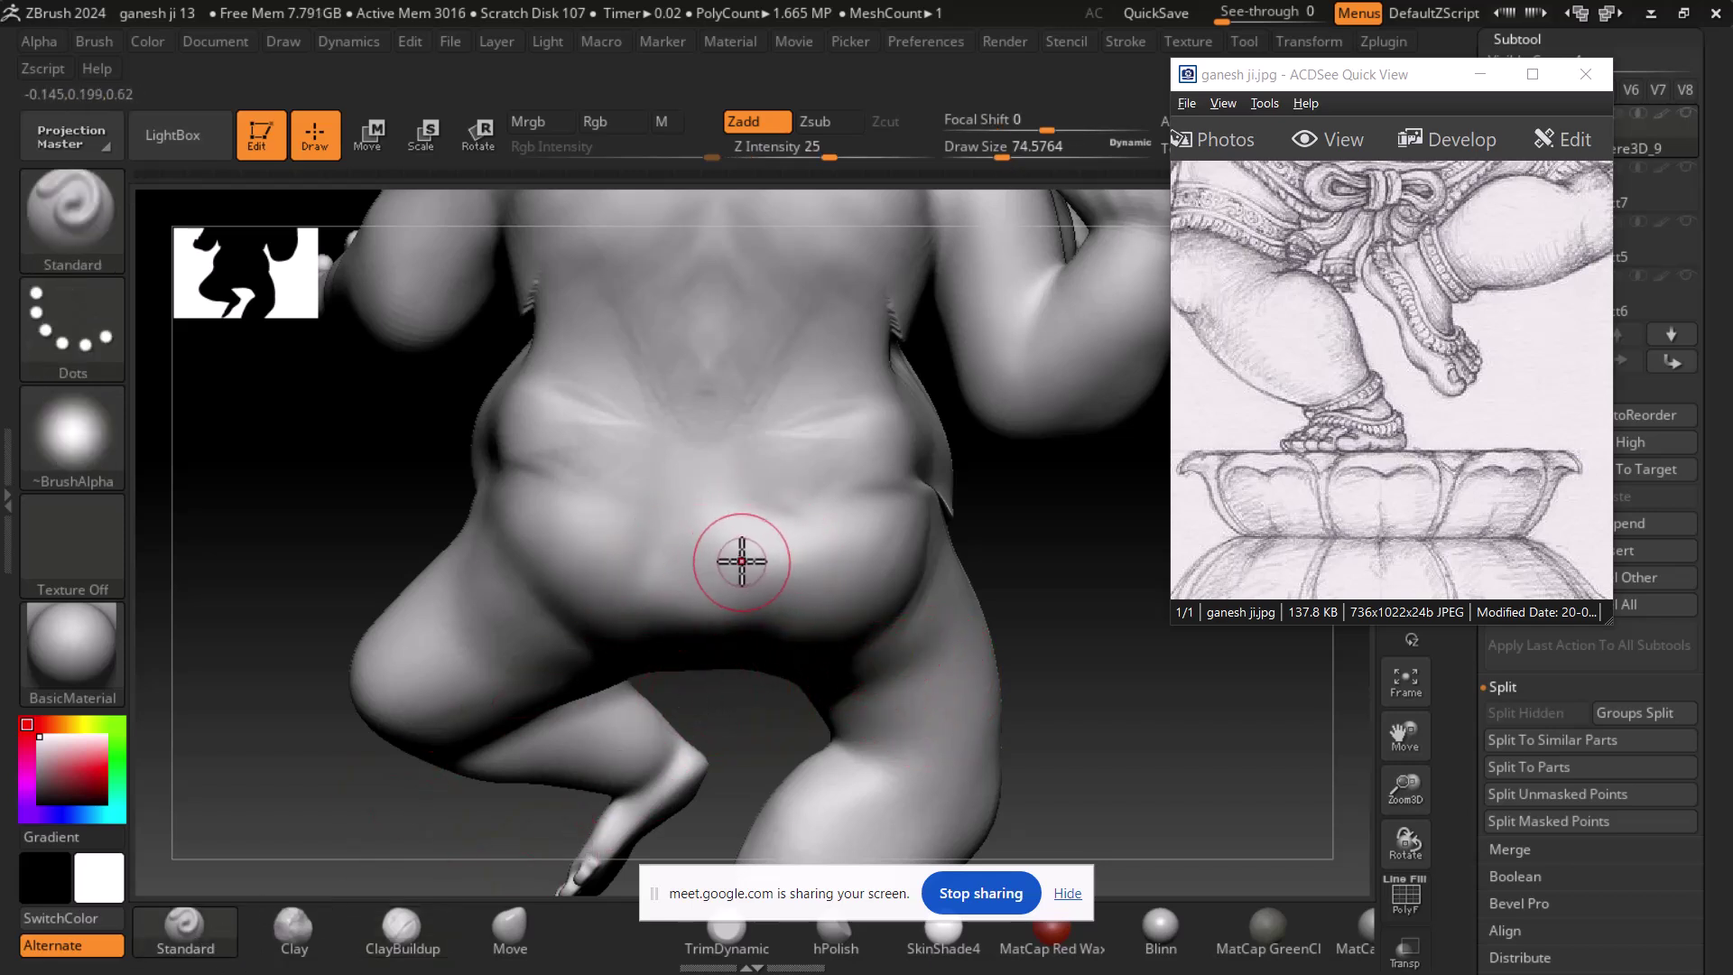
{"action": "mouse_move", "coordinate": [726, 535]}
{"action": "left_mouse_down", "text": "alt"}
{"action": "mouse_move", "coordinate": [718, 609]}
{"action": "mouse_move", "coordinate": [696, 589]}
{"action": "mouse_move", "coordinate": [691, 632]}
{"action": "left_mouse_up", "text": "alt"}
{"action": "left_click_drag", "start_coordinate": [742, 683], "coordinate": [835, 639]}
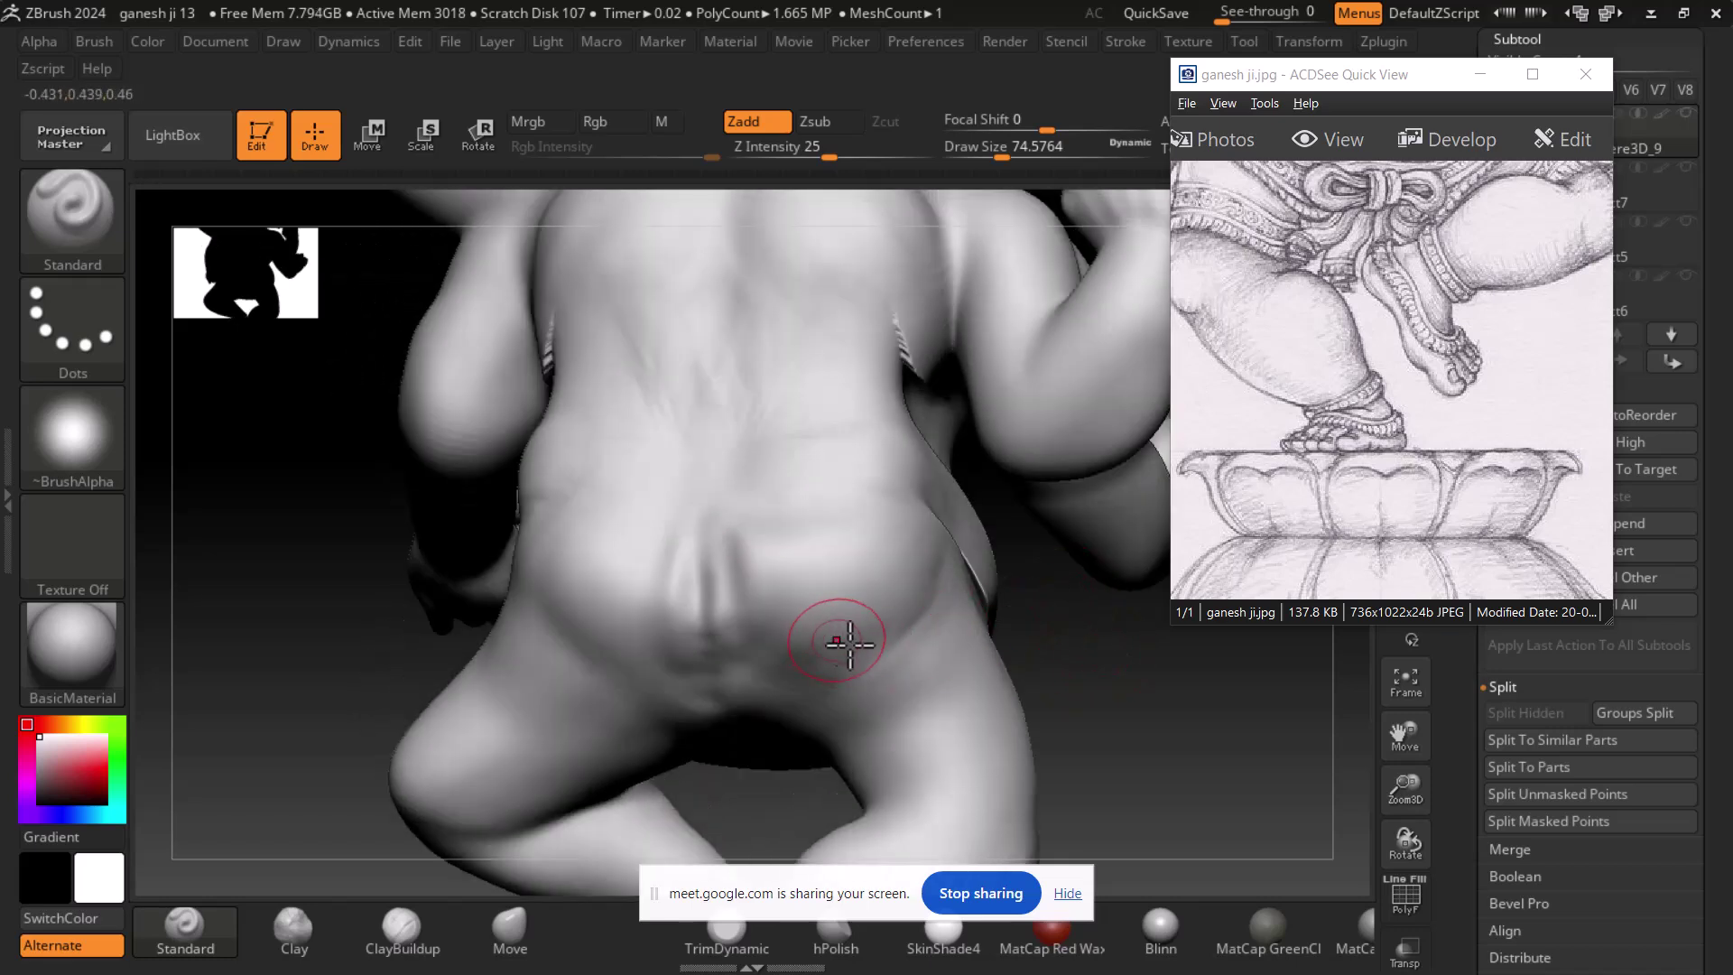
{"action": "key", "text": "shift"}
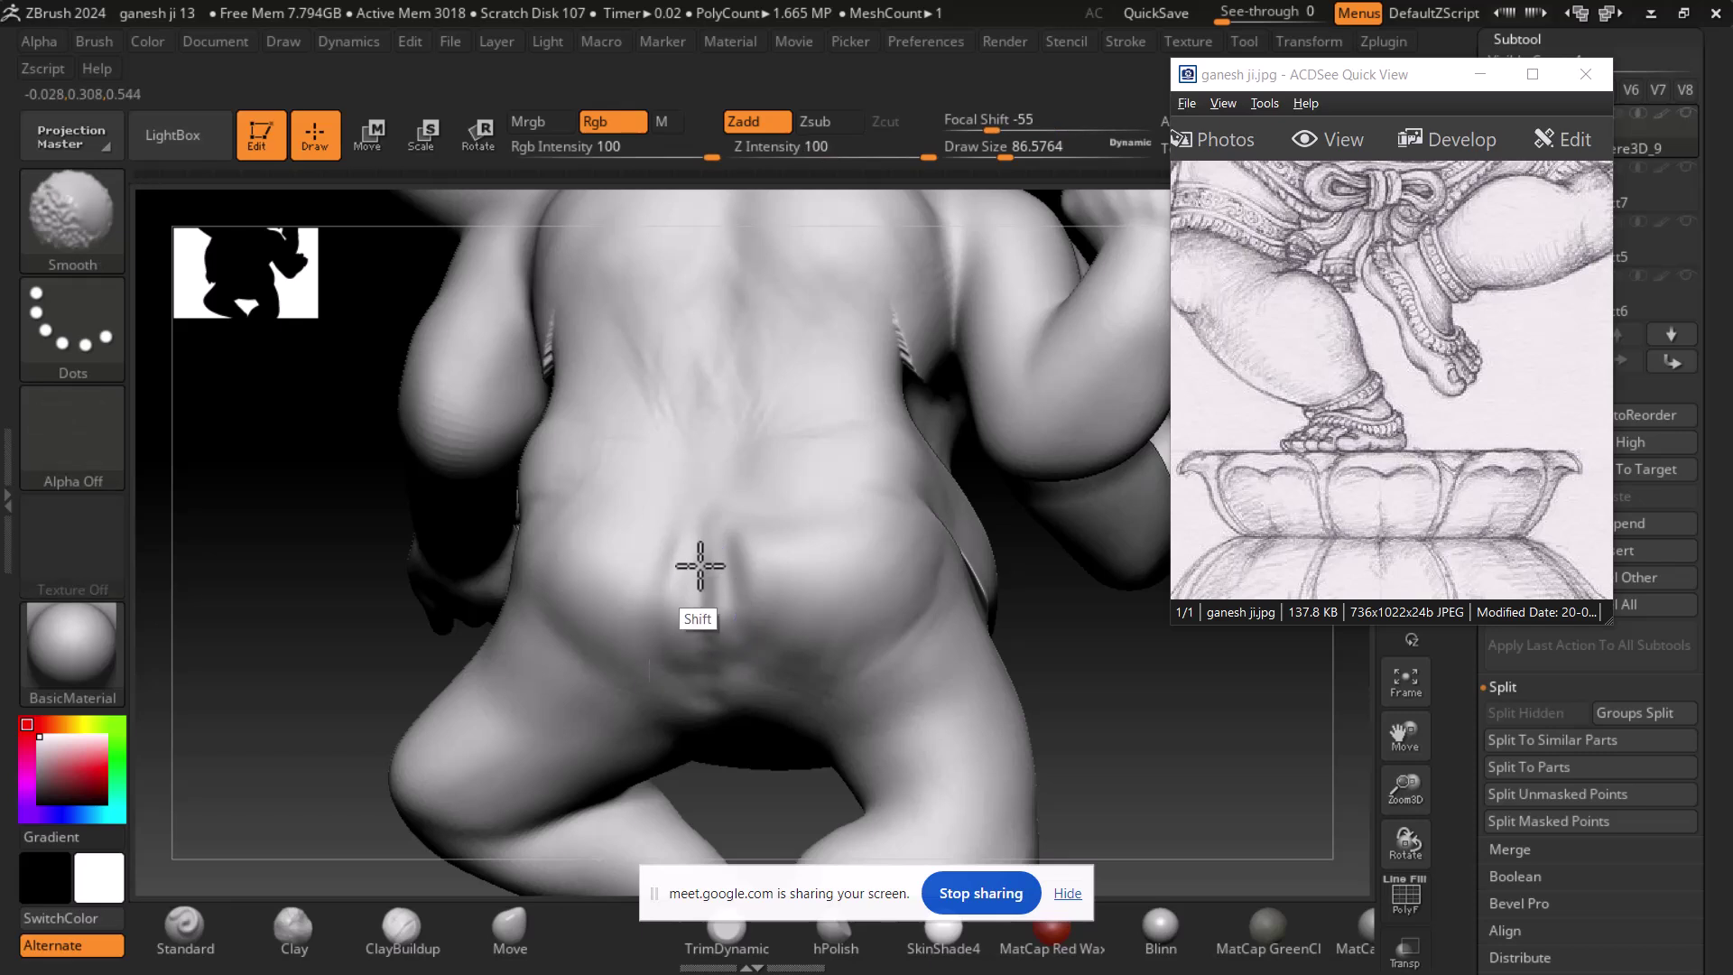
- Round out both buttocks with ClayBuildup strokes at draw size about 86.6 and smooth them
{"action": "left_click", "coordinate": [397, 925]}
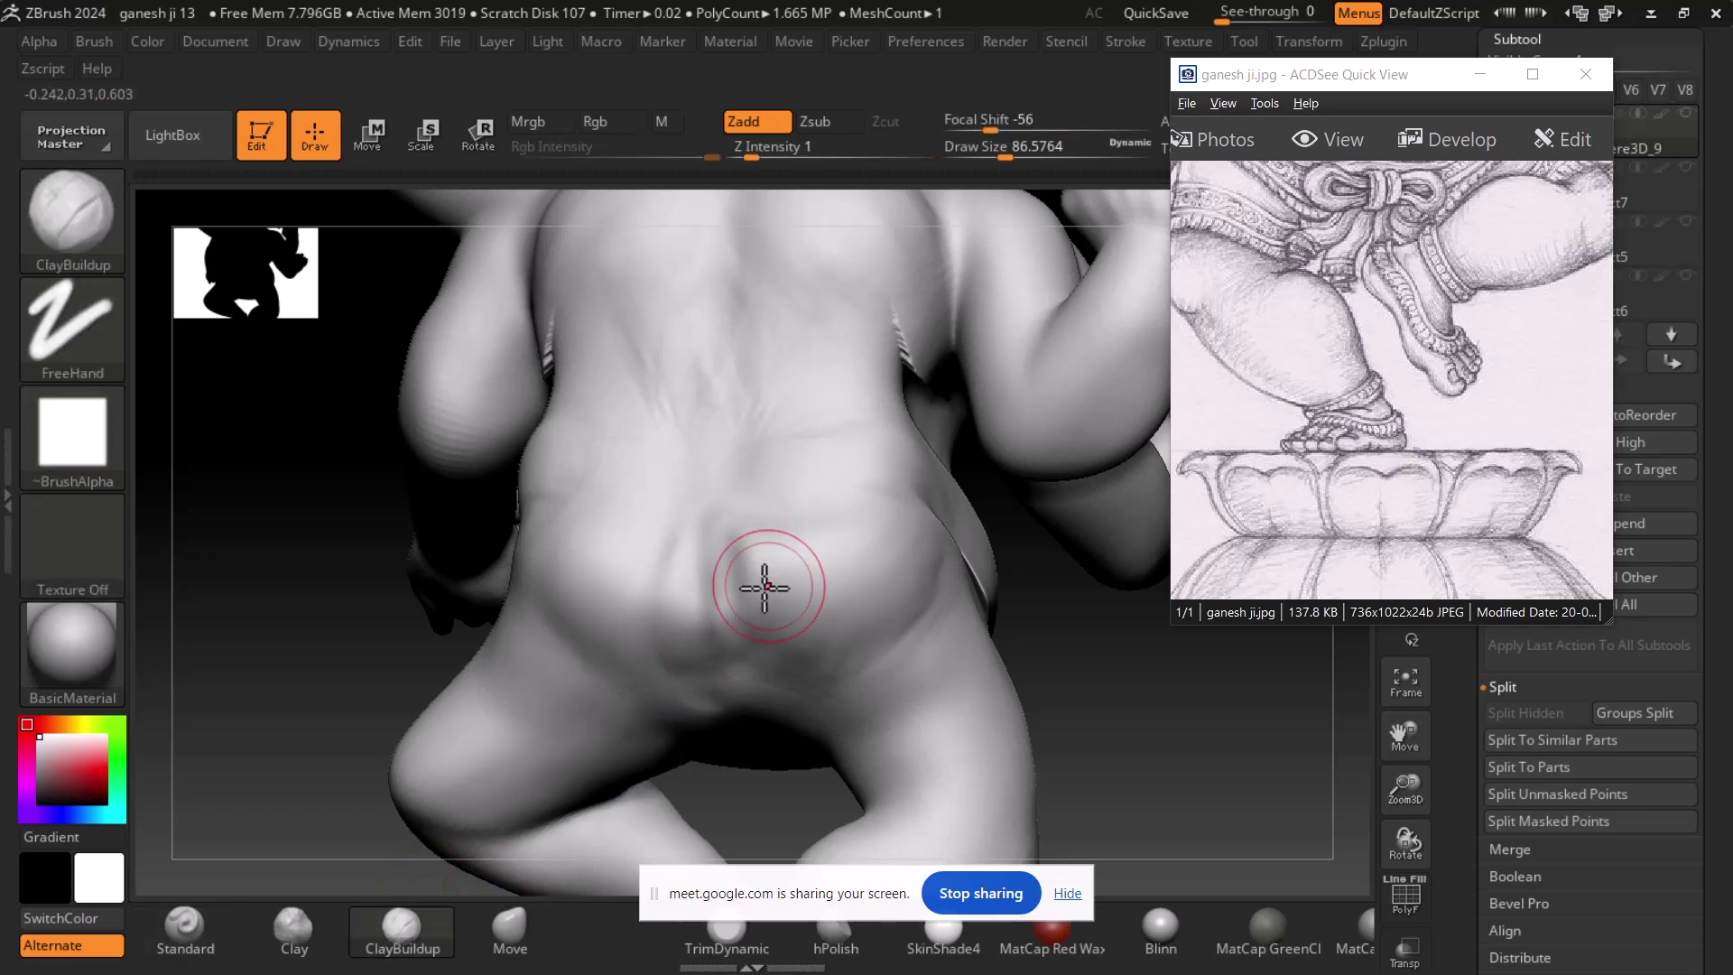
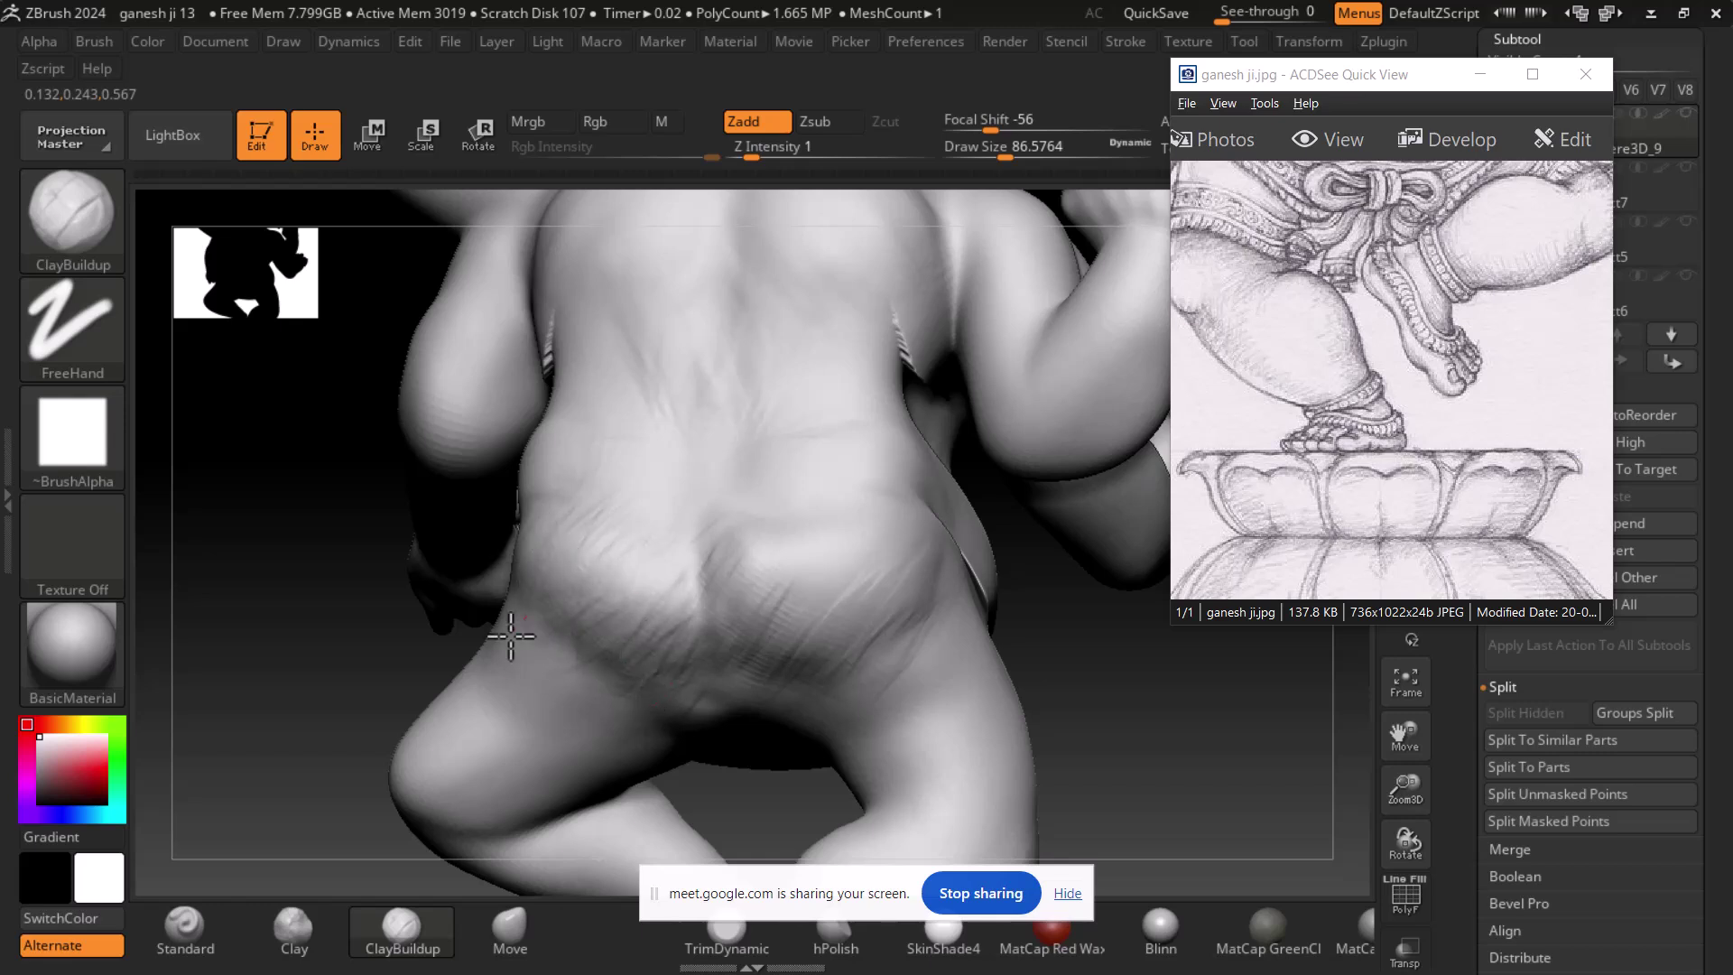
{"action": "key", "text": "shift"}
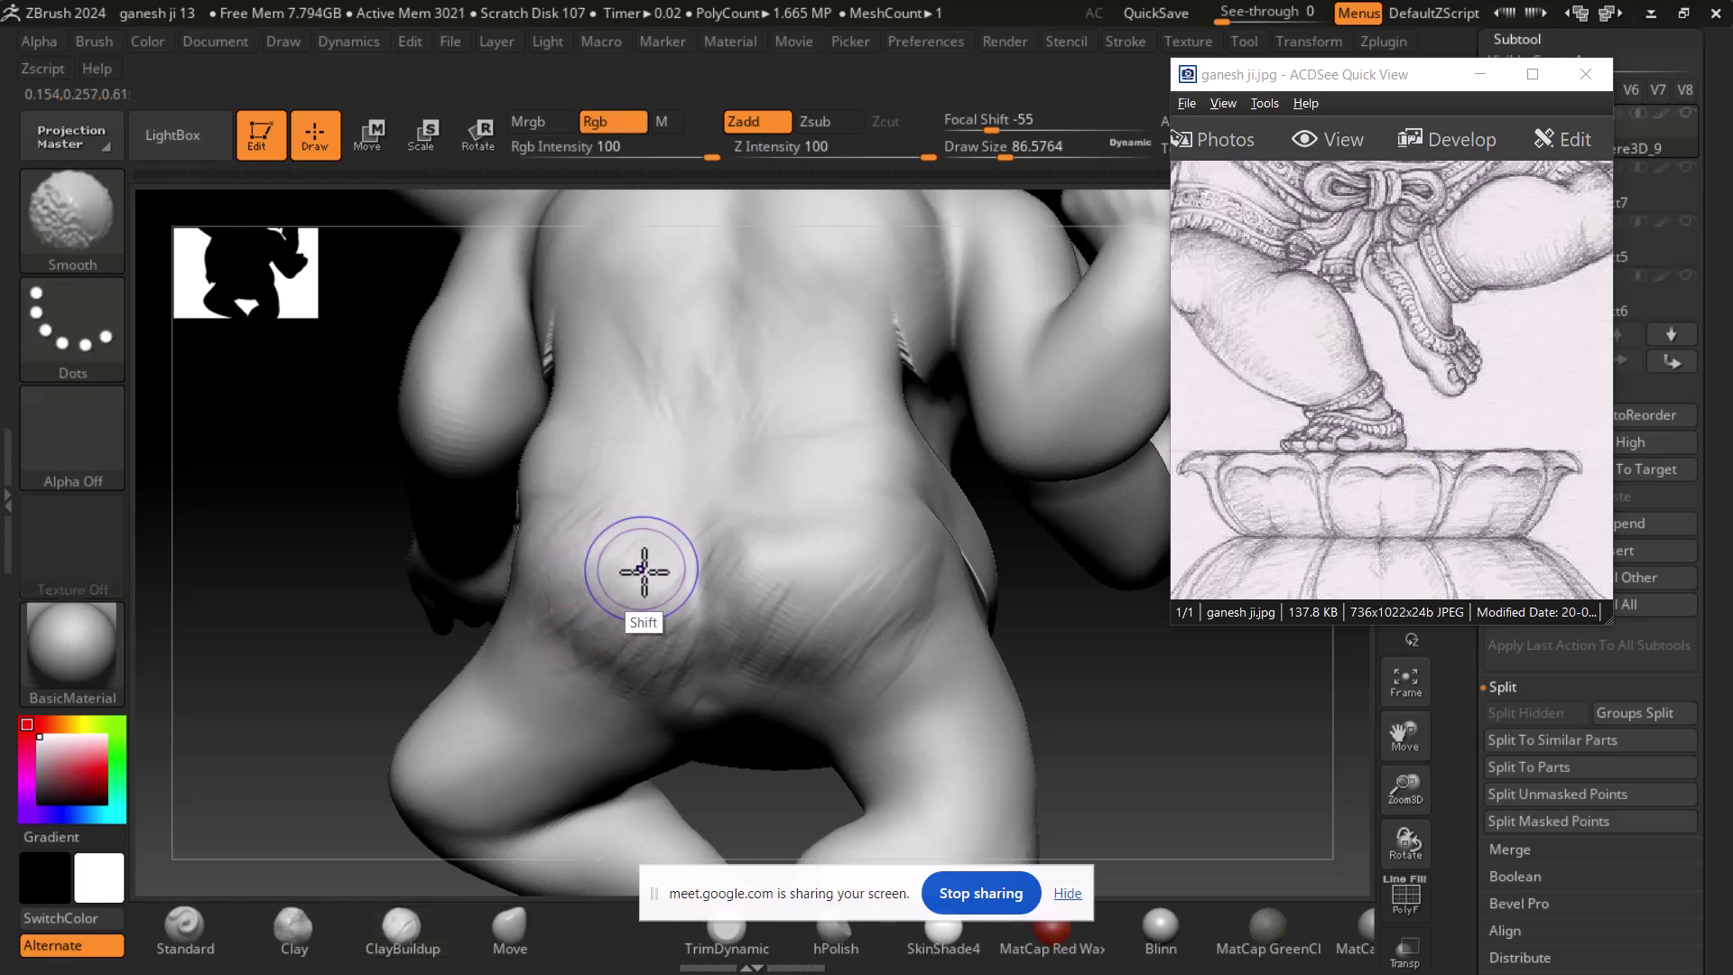
{"action": "mouse_move", "coordinate": [646, 620]}
{"action": "left_mouse_down", "text": "shift"}
{"action": "mouse_move", "coordinate": [770, 569]}
{"action": "mouse_move", "coordinate": [554, 646]}
{"action": "mouse_move", "coordinate": [853, 632]}
{"action": "mouse_move", "coordinate": [742, 555]}
{"action": "mouse_move", "coordinate": [801, 507]}
{"action": "left_mouse_up", "text": "shift"}
- Smooth the hips, waist and back with a draw size of about 102.6, blending them together
{"action": "left_click_drag", "start_coordinate": [1165, 687], "coordinate": [890, 587]}
{"action": "key", "text": "shift"}
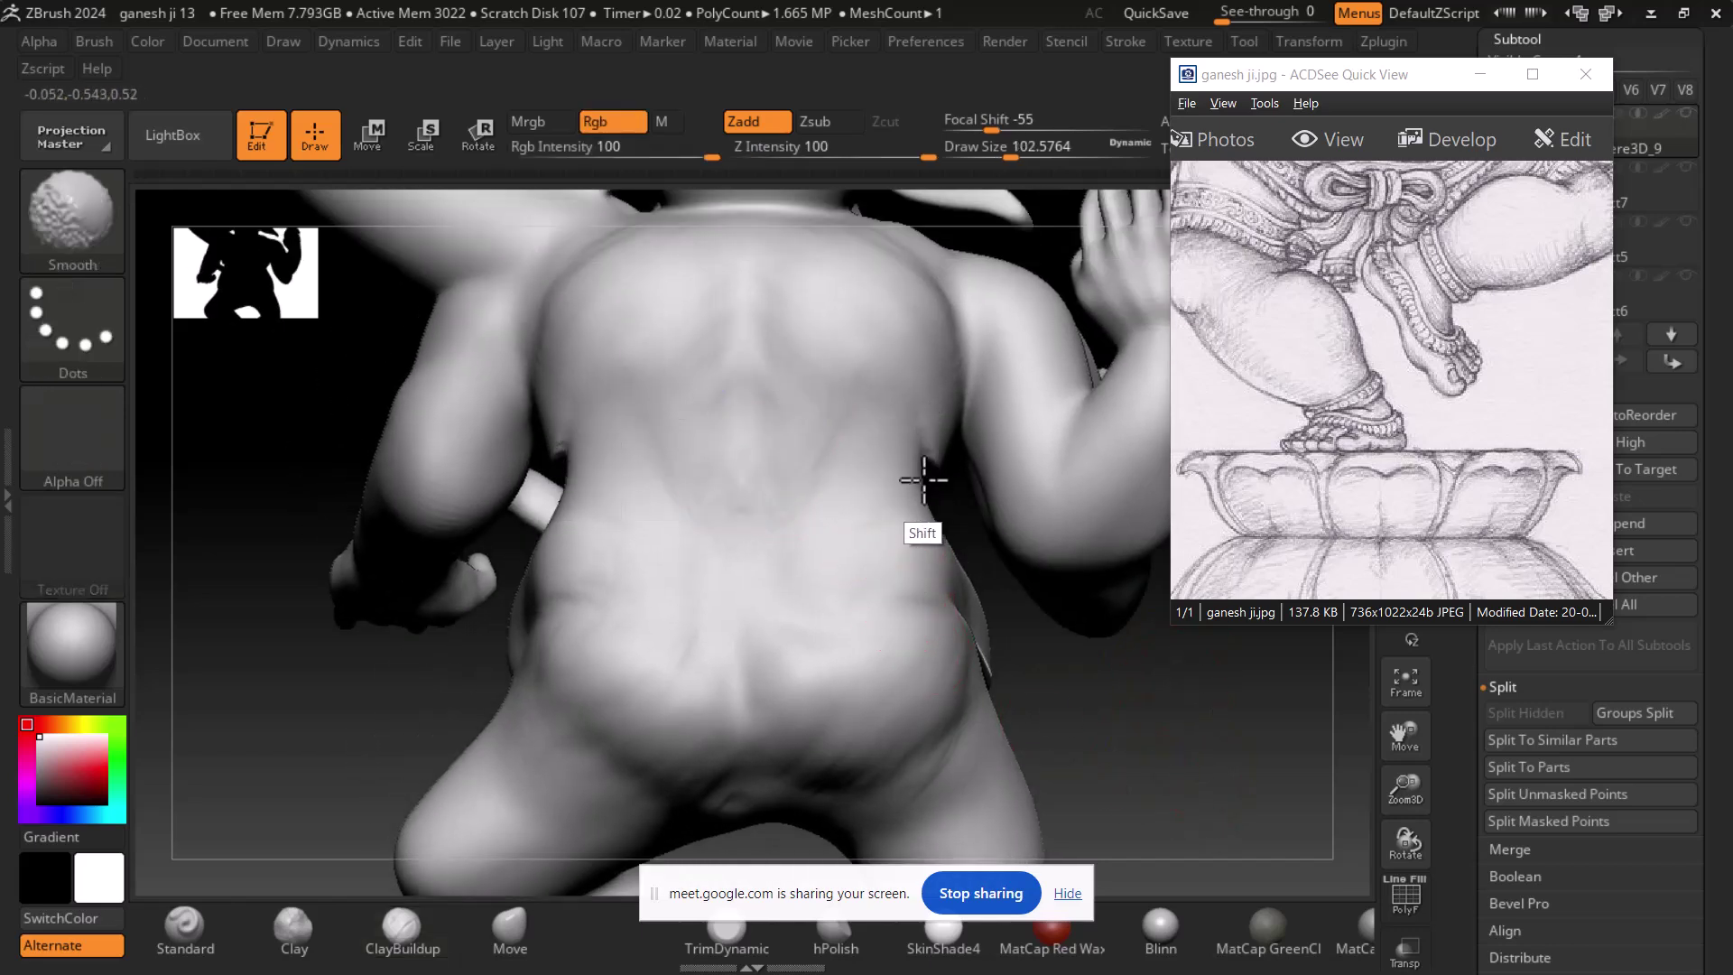
{"action": "left_click_drag", "start_coordinate": [1222, 696], "coordinate": [890, 773]}
{"action": "key", "text": "shift"}
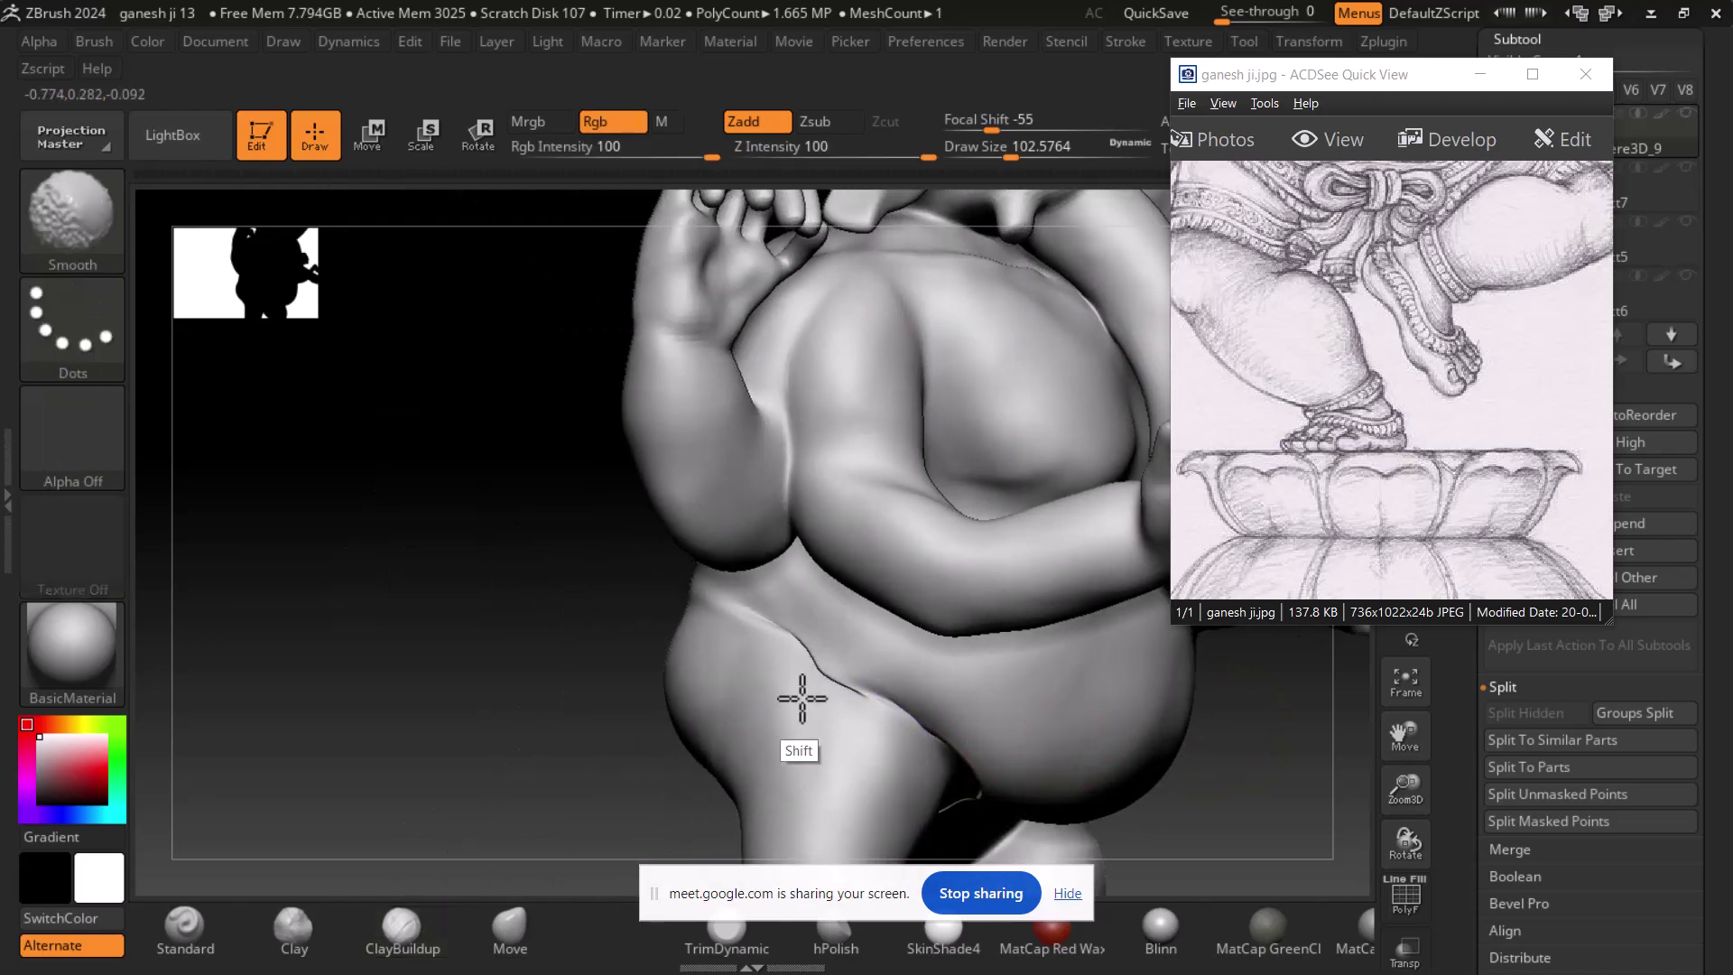
{"action": "mouse_move", "coordinate": [650, 722]}
{"action": "left_mouse_down"}
{"action": "mouse_move", "coordinate": [579, 738]}
{"action": "mouse_move", "coordinate": [620, 793]}
{"action": "mouse_move", "coordinate": [599, 735]}
{"action": "mouse_move", "coordinate": [464, 696]}
{"action": "mouse_move", "coordinate": [556, 755]}
{"action": "mouse_move", "coordinate": [572, 708]}
{"action": "mouse_move", "coordinate": [560, 619]}
{"action": "left_mouse_up"}
{"action": "key", "text": "alt"}
{"action": "key", "text": "shift"}
{"action": "mouse_move", "coordinate": [859, 650]}
{"action": "left_mouse_down"}
{"action": "mouse_move", "coordinate": [1095, 631]}
{"action": "mouse_move", "coordinate": [878, 669]}
{"action": "left_mouse_up"}
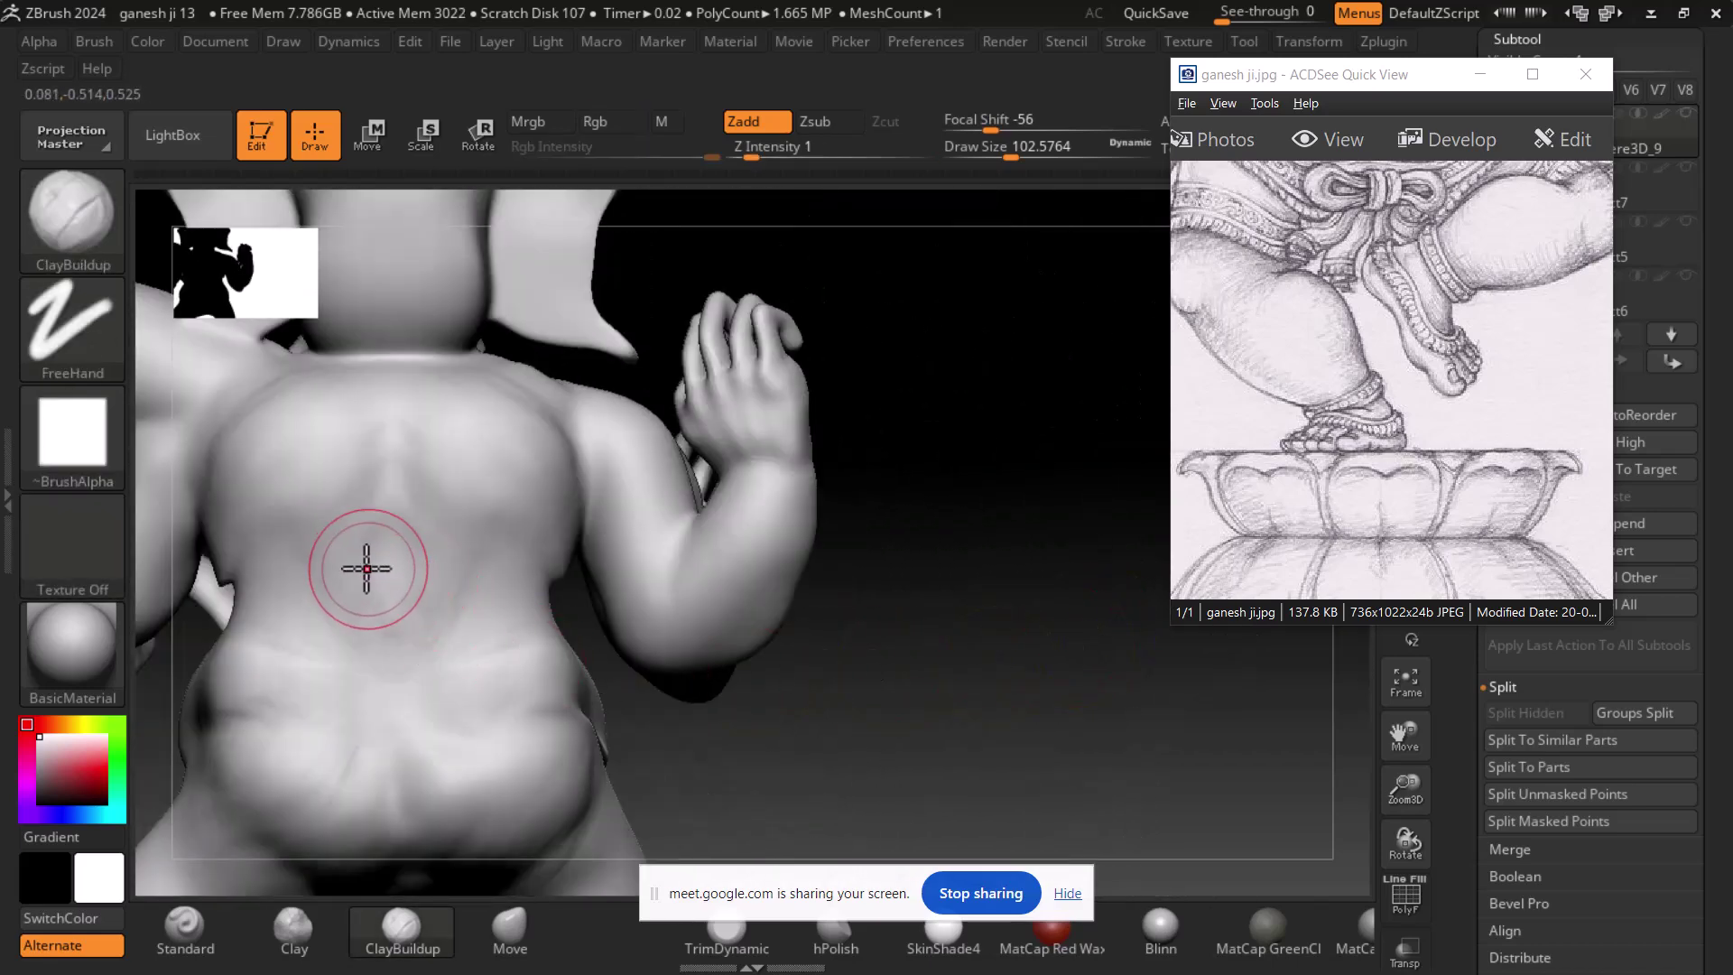
{"action": "key", "text": "shift"}
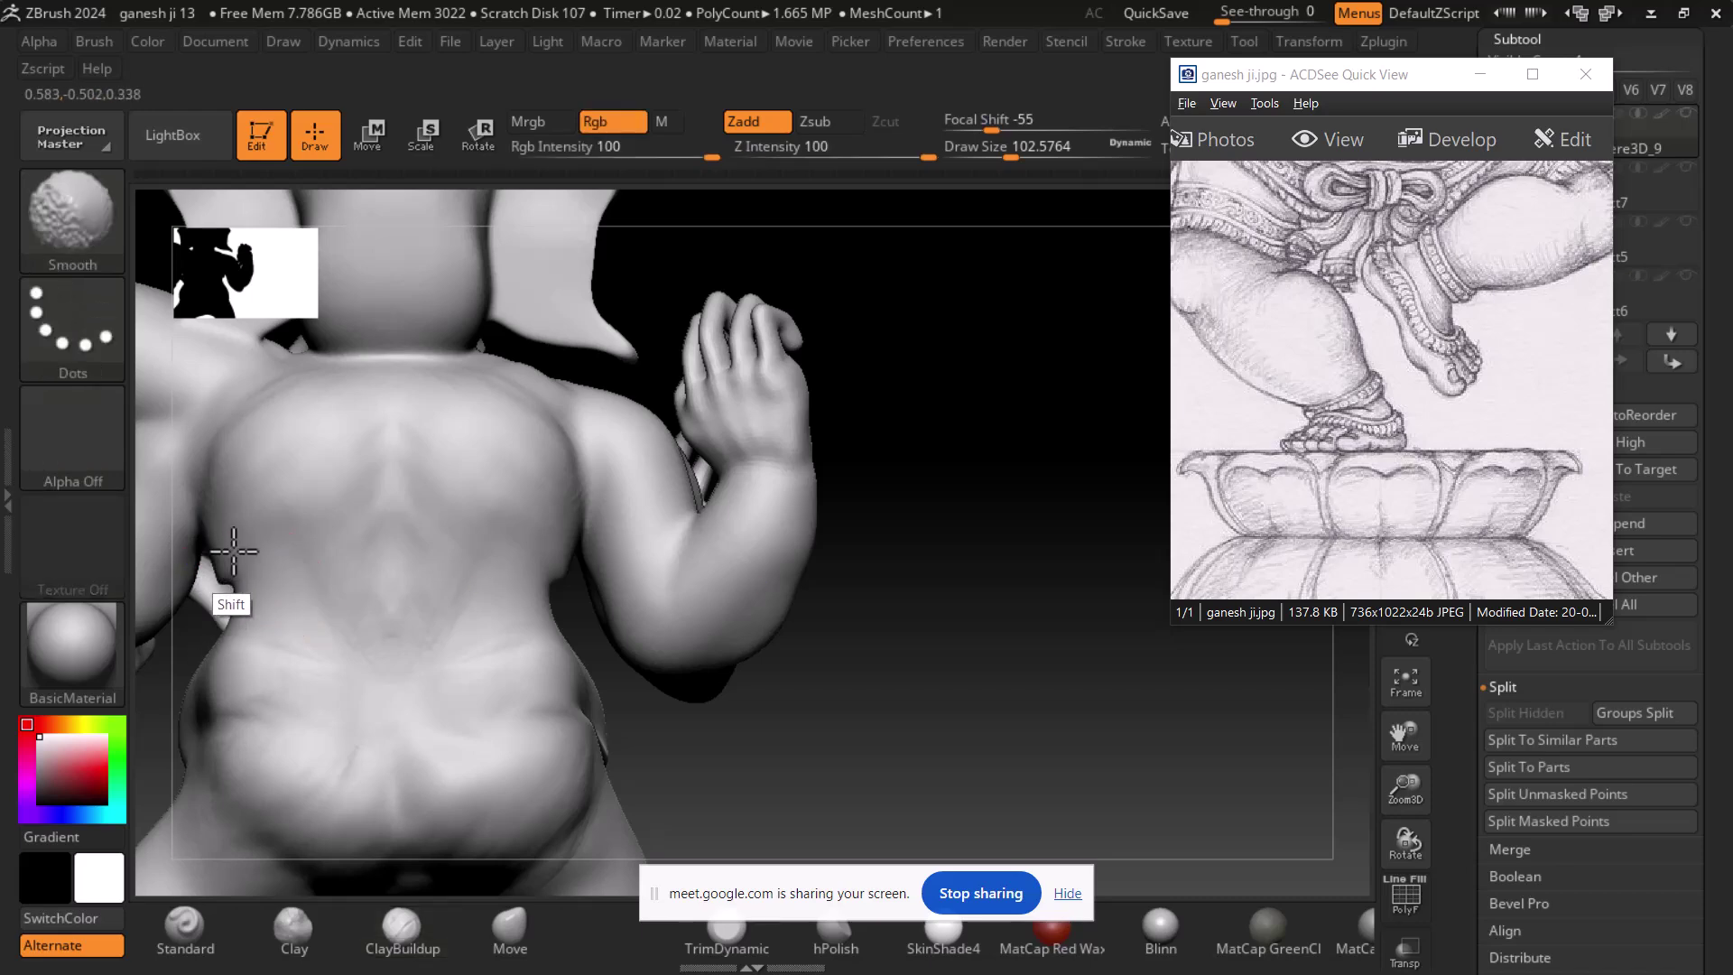
{"action": "left_click_drag", "start_coordinate": [987, 620], "coordinate": [1093, 464], "text": "alt"}
{"action": "key", "text": "shift"}
- Bring the legs into view in the reference sketch and shape the standing leg's knee with ClayBuildup, reducing the draw size to about 58.6
{"action": "mouse_move", "coordinate": [689, 665]}
{"action": "left_mouse_down"}
{"action": "mouse_move", "coordinate": [874, 658]}
{"action": "mouse_move", "coordinate": [1141, 704]}
{"action": "mouse_move", "coordinate": [1038, 530]}
{"action": "mouse_move", "coordinate": [1047, 653]}
{"action": "mouse_move", "coordinate": [983, 662]}
{"action": "mouse_move", "coordinate": [1025, 680]}
{"action": "mouse_move", "coordinate": [1122, 612]}
{"action": "mouse_move", "coordinate": [1093, 666]}
{"action": "mouse_move", "coordinate": [1106, 672]}
{"action": "left_mouse_up"}
{"action": "left_click_drag", "start_coordinate": [1386, 320], "coordinate": [1373, 415]}
{"action": "mouse_move", "coordinate": [848, 669]}
{"action": "left_mouse_down", "text": "alt"}
{"action": "mouse_move", "coordinate": [917, 696]}
{"action": "mouse_move", "coordinate": [1008, 629]}
{"action": "left_mouse_up", "text": "alt"}
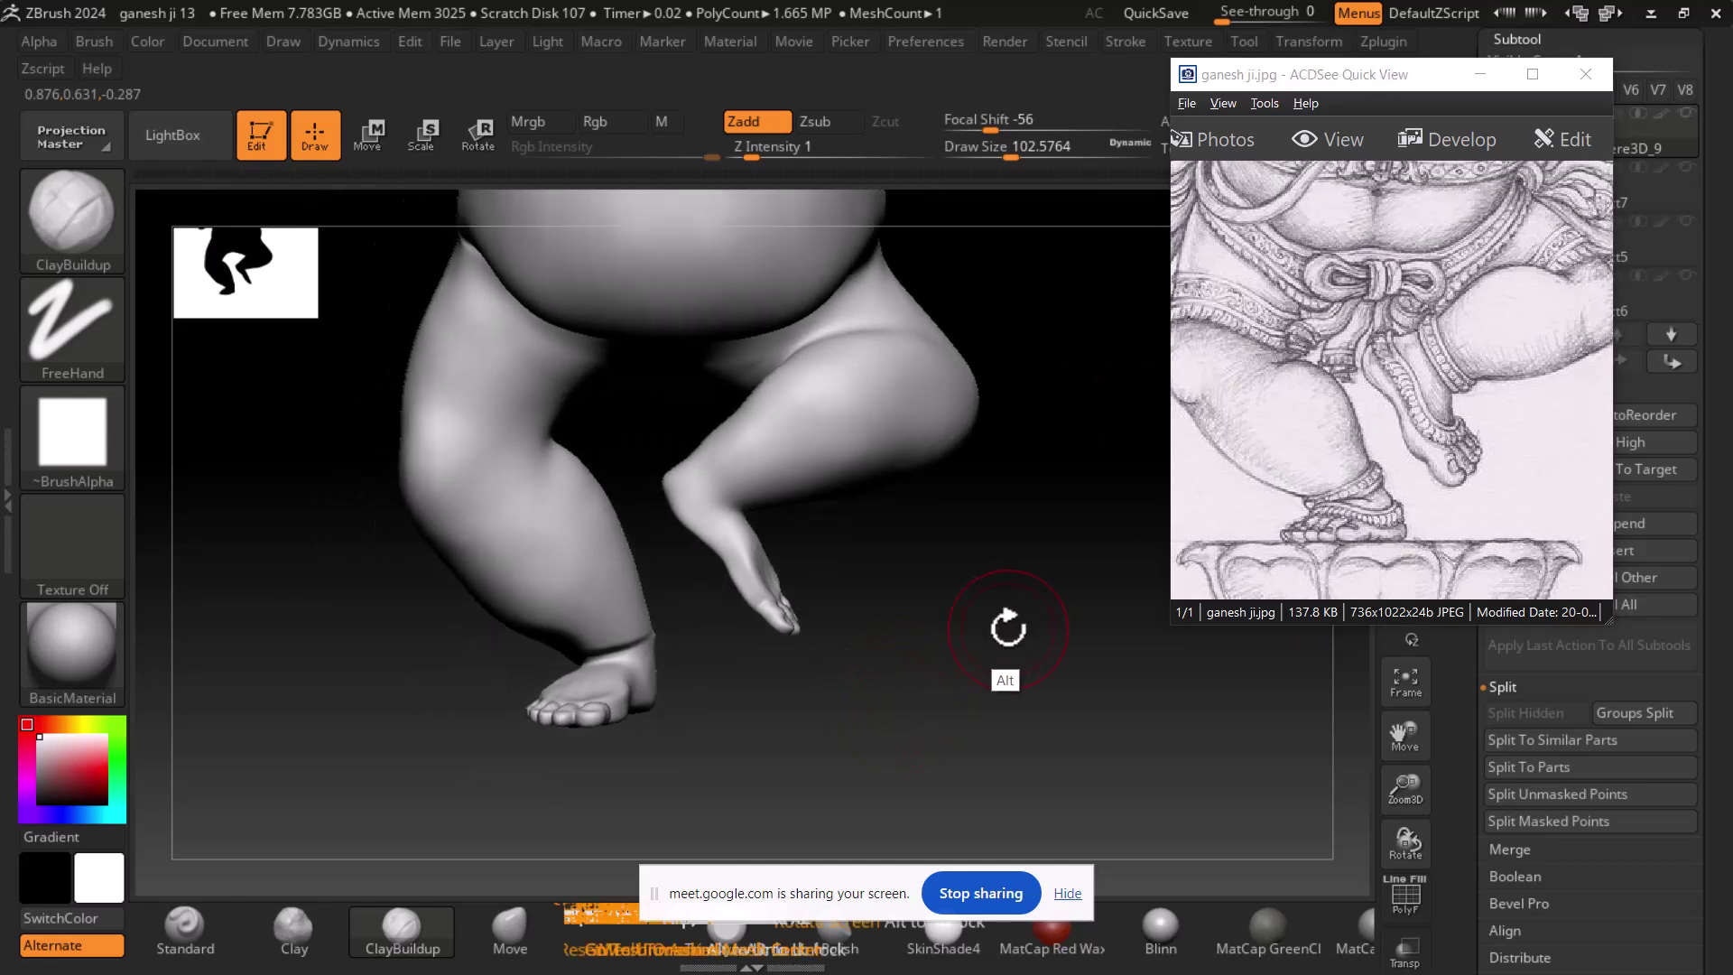
{"action": "left_click_drag", "start_coordinate": [1248, 502], "coordinate": [1330, 472]}
{"action": "mouse_move", "coordinate": [1008, 698]}
{"action": "left_mouse_down"}
{"action": "mouse_move", "coordinate": [1018, 647]}
{"action": "mouse_move", "coordinate": [1076, 689]}
{"action": "mouse_move", "coordinate": [650, 716]}
{"action": "left_mouse_up"}
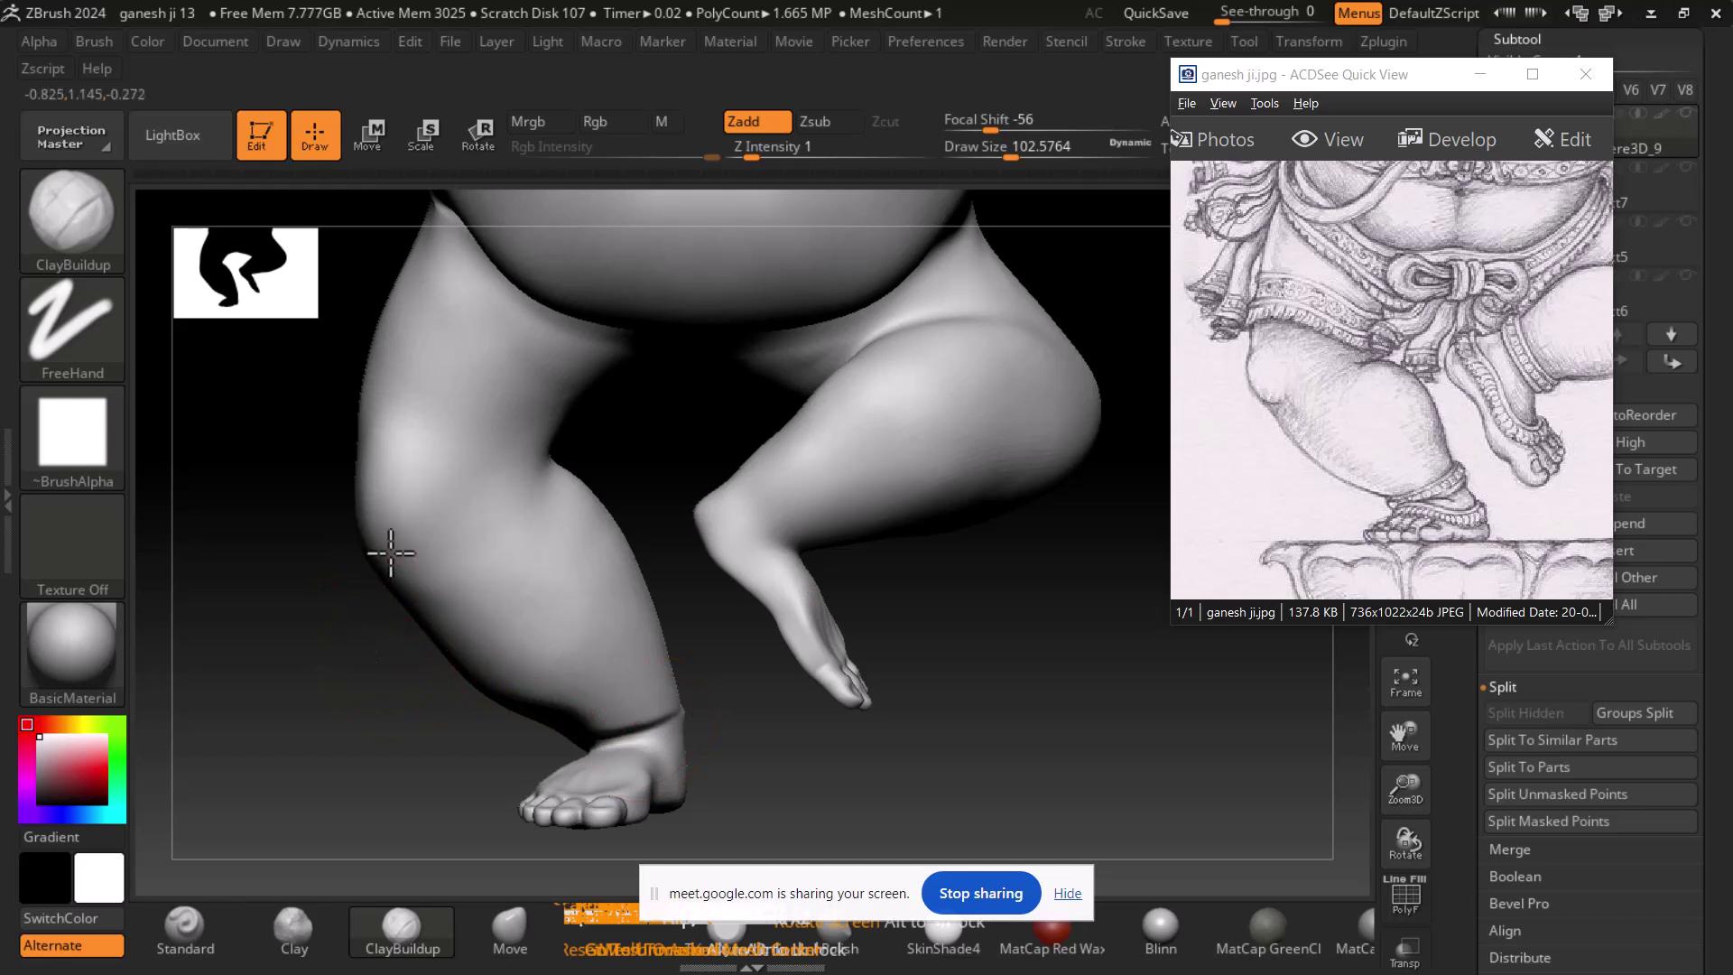
{"action": "mouse_move", "coordinate": [425, 696]}
{"action": "left_mouse_down"}
{"action": "mouse_move", "coordinate": [391, 836]}
{"action": "mouse_move", "coordinate": [419, 699]}
{"action": "left_mouse_up"}
{"action": "key", "text": "bracketleft"}
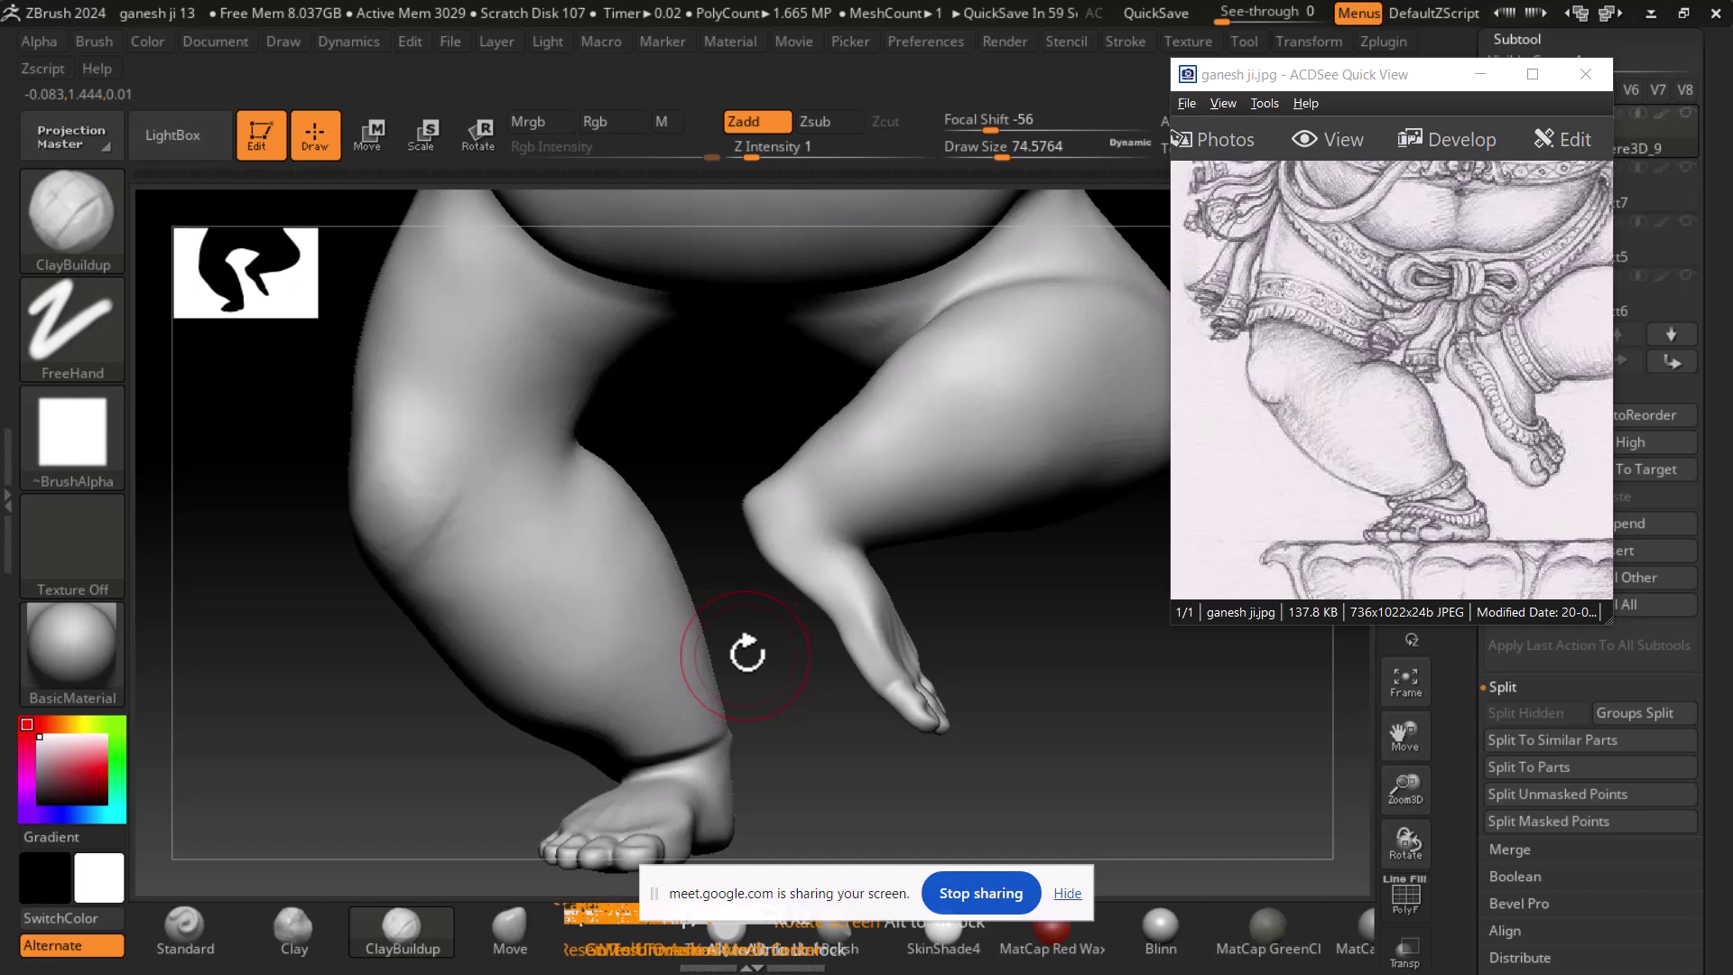
{"action": "key", "text": "bracketleft"}
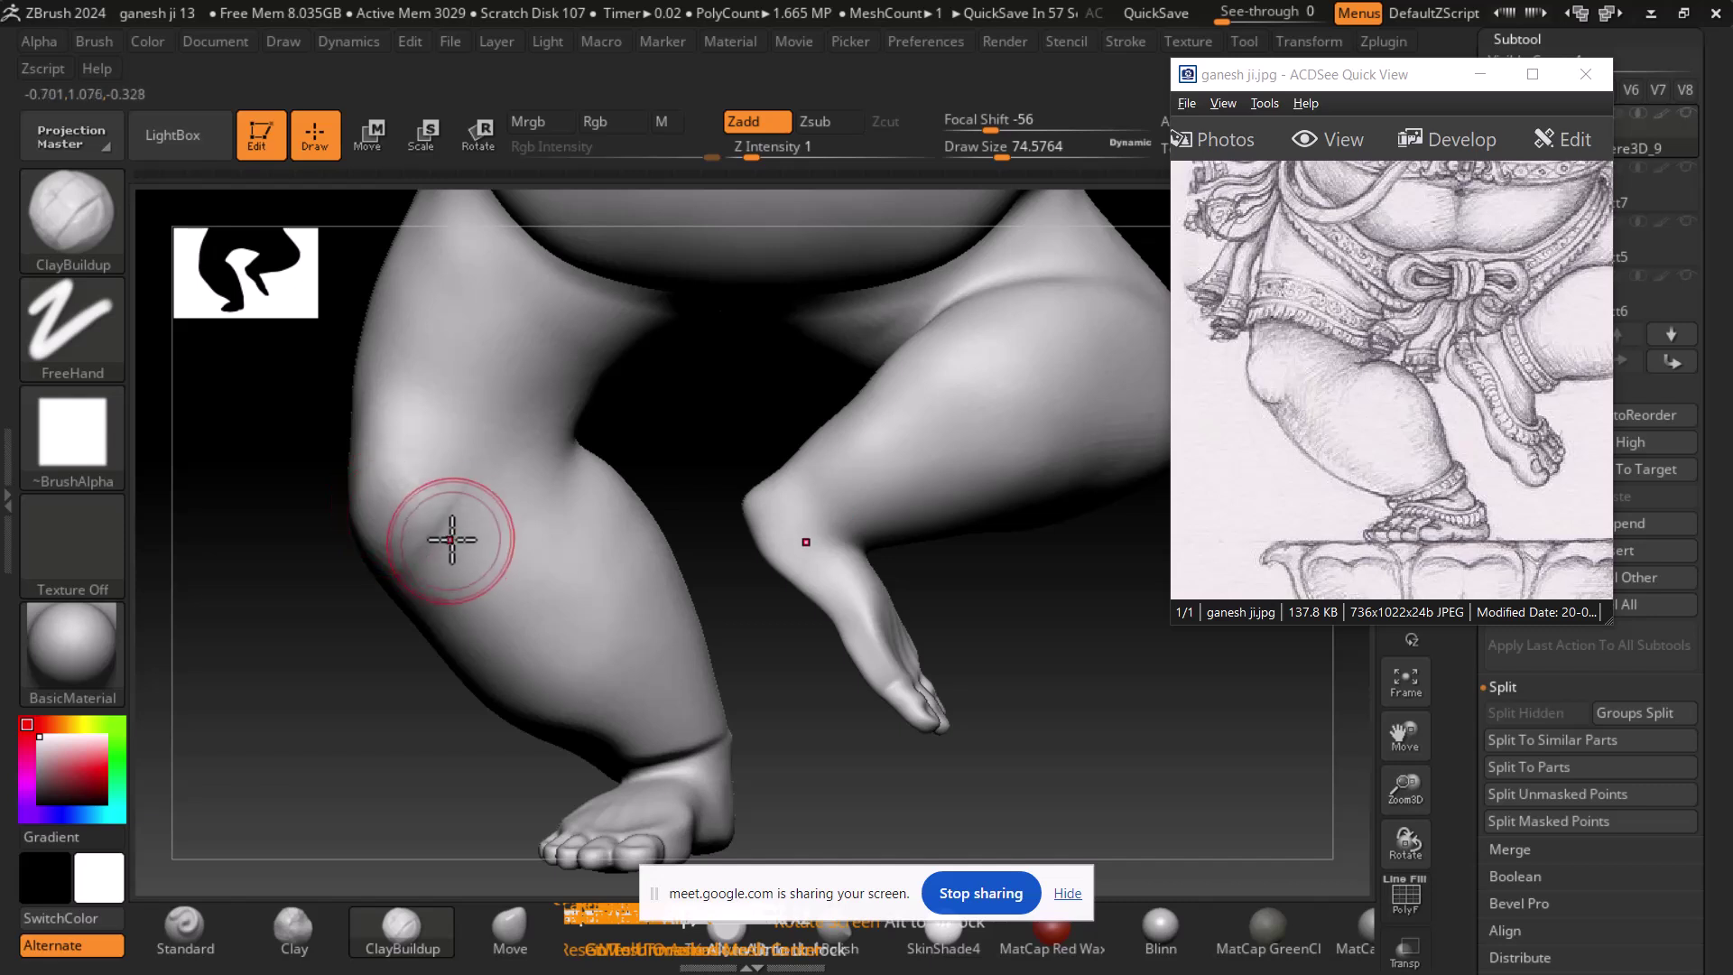
{"action": "key", "text": "bracketleft"}
{"action": "key", "text": "bracketleft"}
{"action": "key", "text": "bracketleft"}
{"action": "left_click_drag", "start_coordinate": [347, 539], "coordinate": [407, 553]}
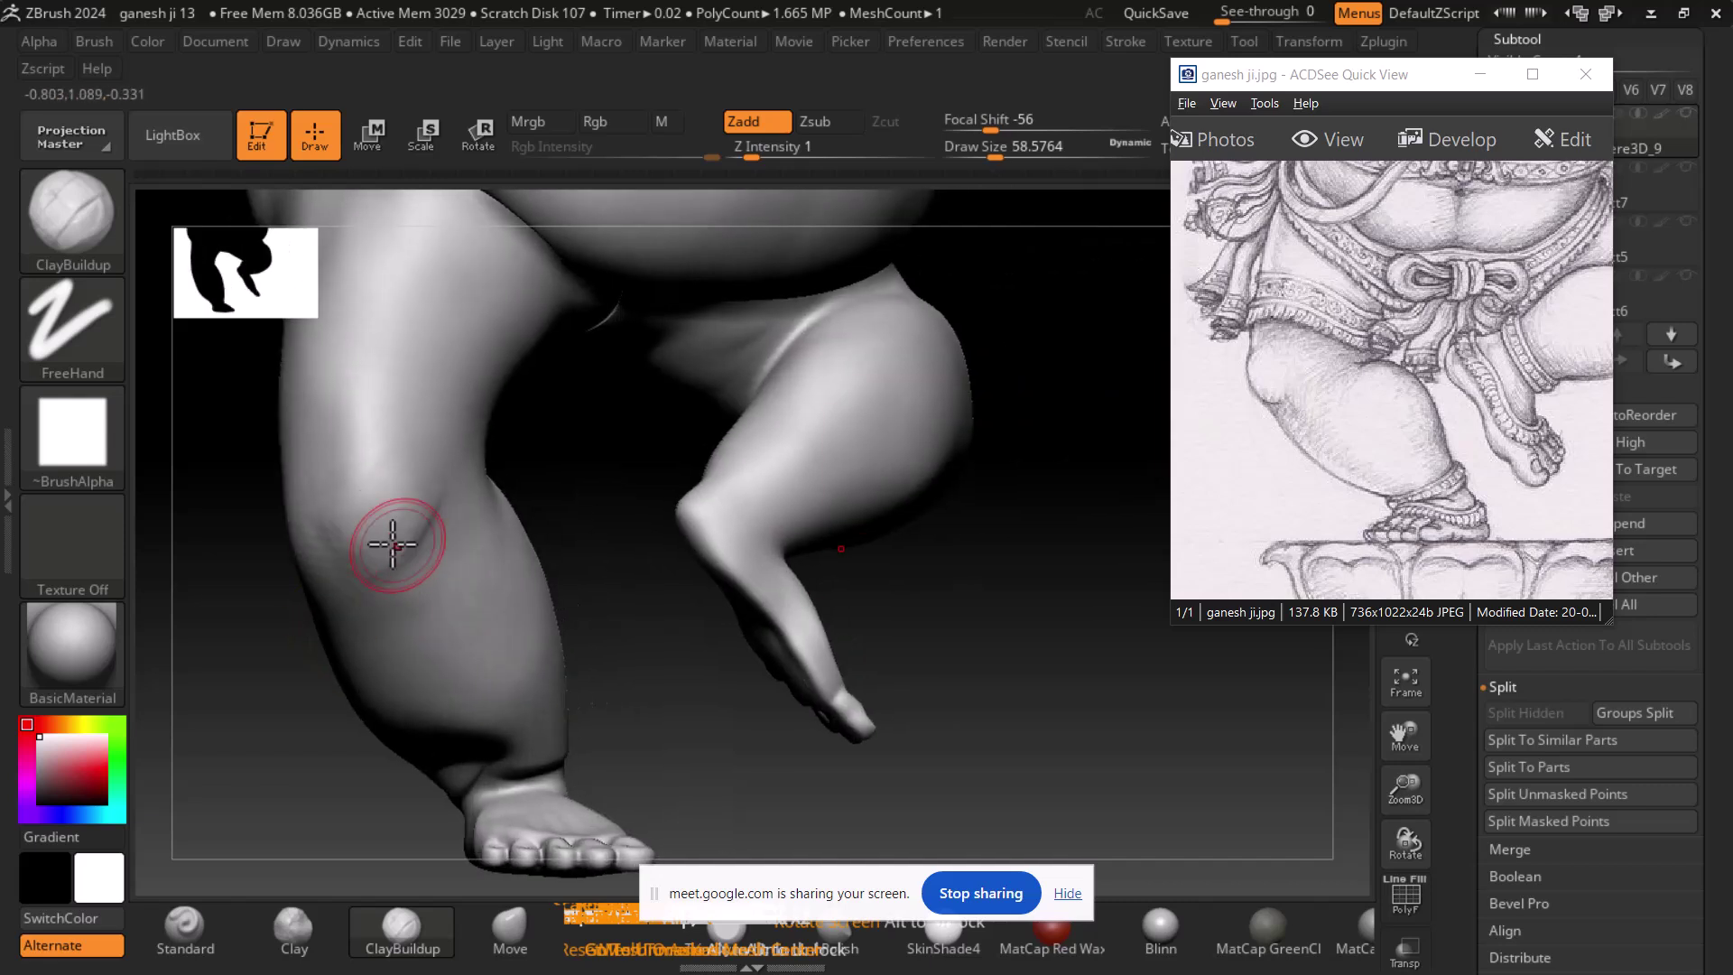
- Build up the front of the standing leg's thigh down to the kneecap with ClayBuildup strokes and smooth them
{"action": "left_click_drag", "start_coordinate": [1079, 659], "coordinate": [1019, 690]}
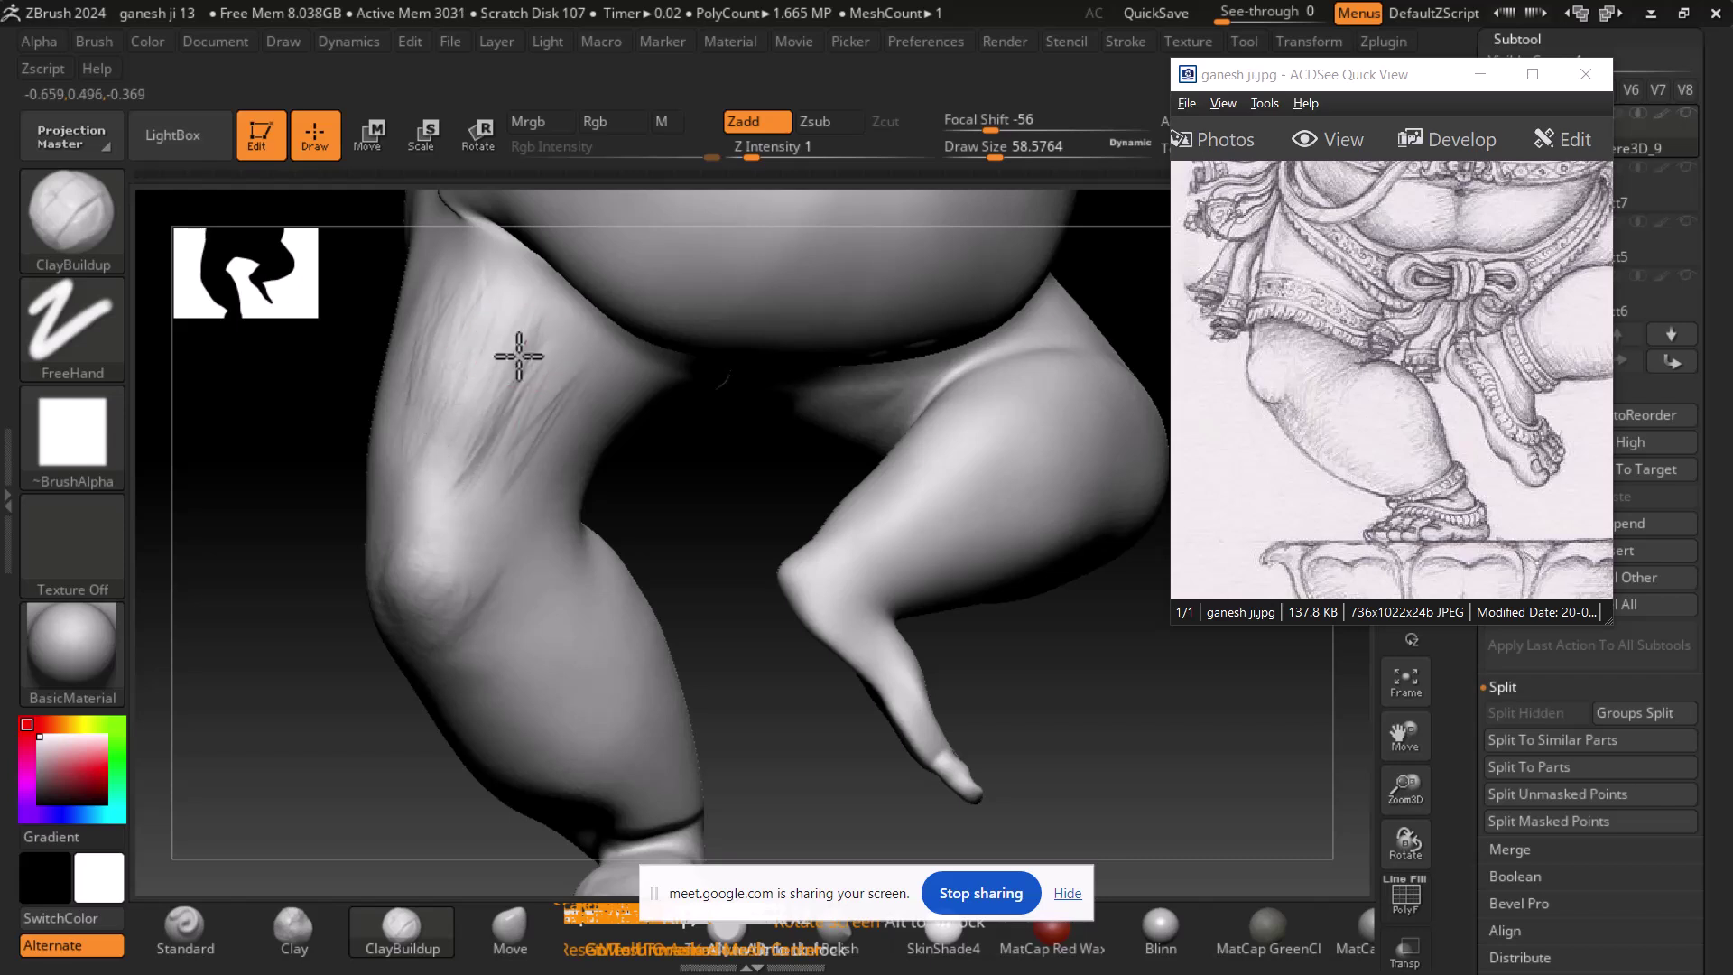
{"action": "mouse_move", "coordinate": [993, 659]}
{"action": "left_mouse_down"}
{"action": "mouse_move", "coordinate": [1198, 716]}
{"action": "mouse_move", "coordinate": [1102, 708]}
{"action": "left_mouse_up"}
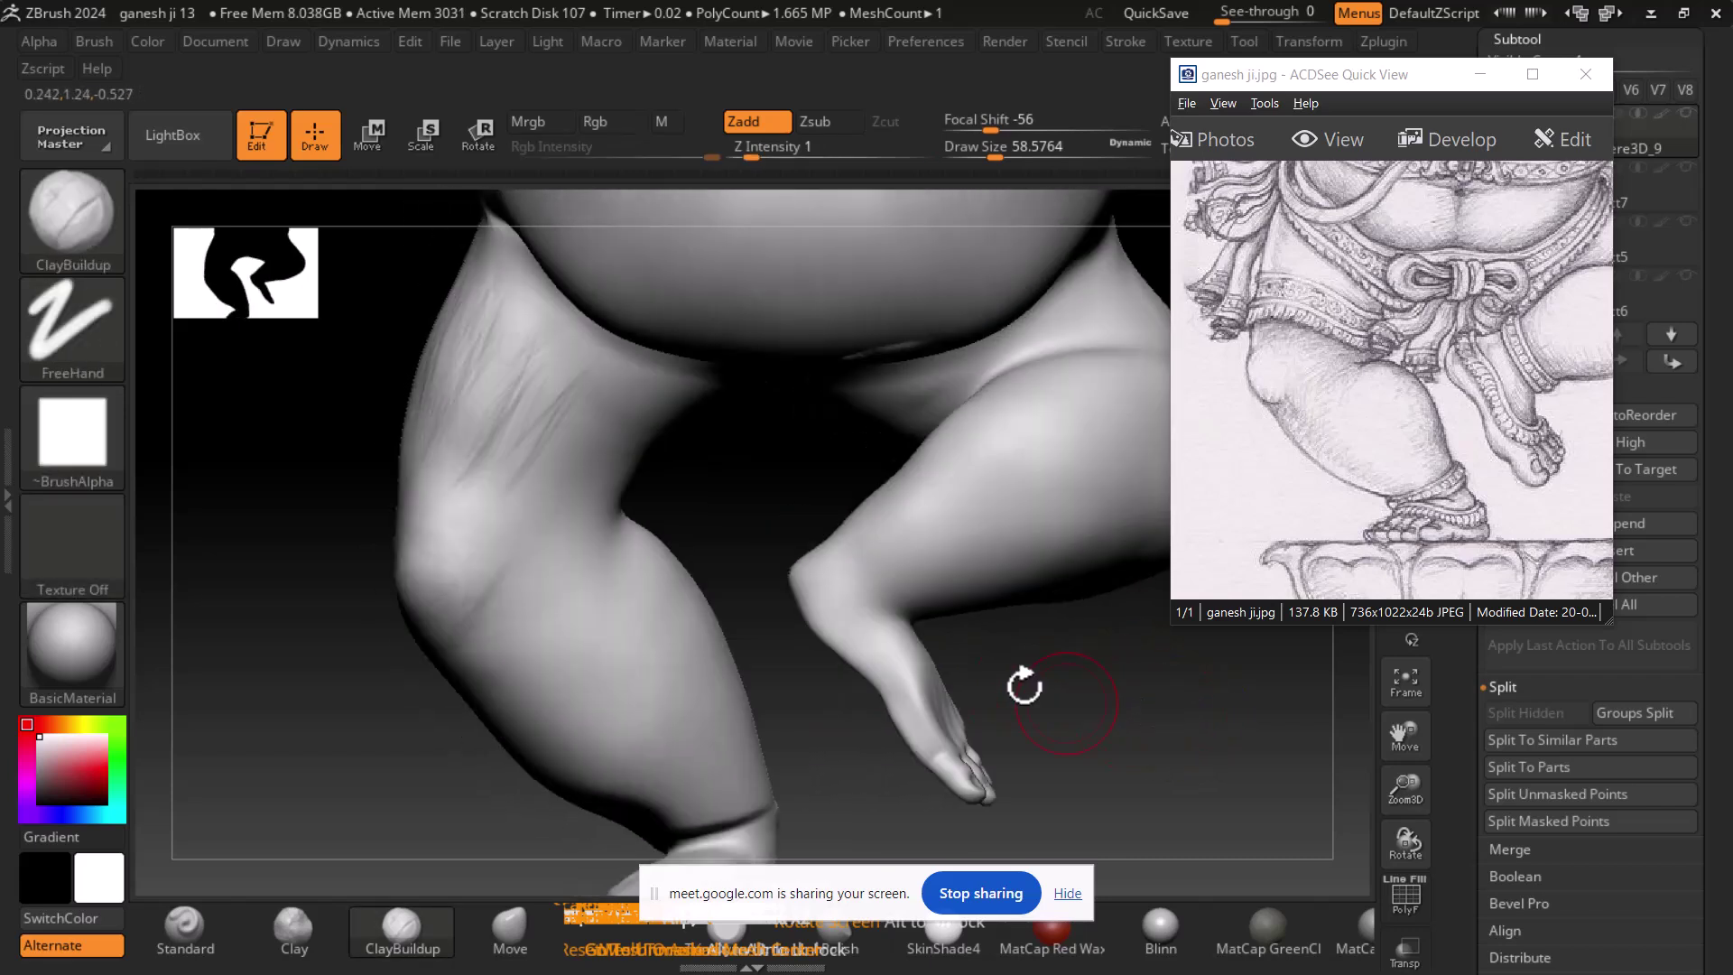
{"action": "key", "text": "ctrl"}
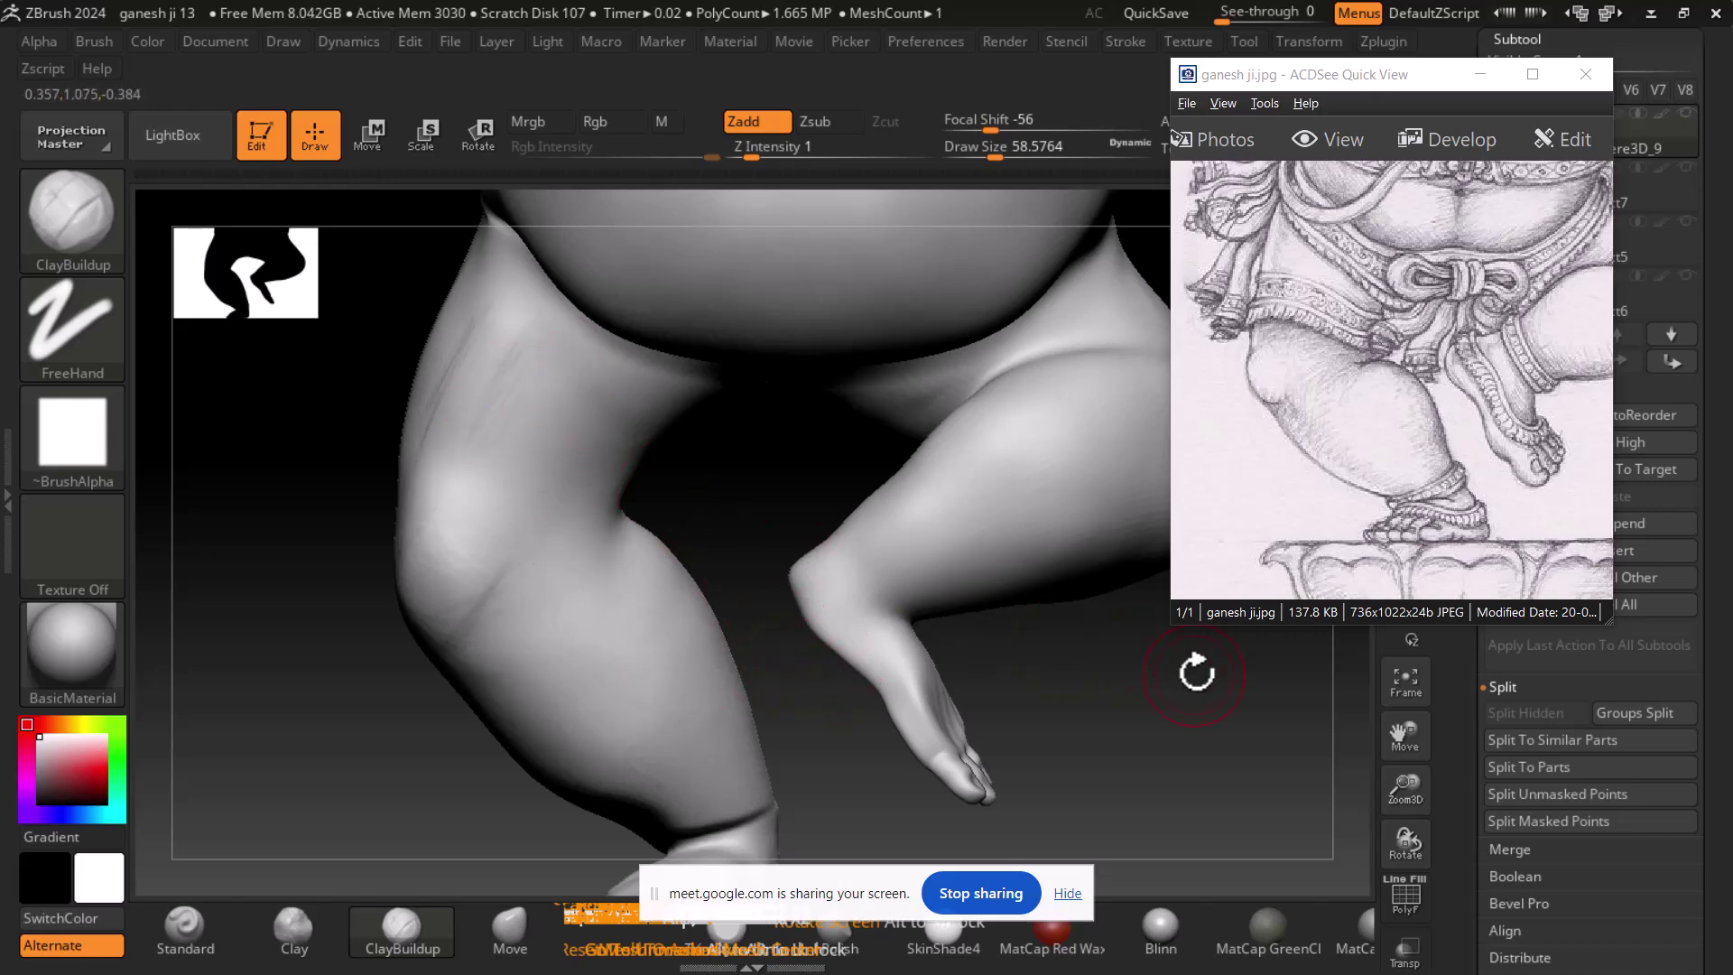
- Switch to the ZBrush Digital Sculpting Human Anatomy pages in ACDSee, enlarge the viewer and leaf ahead to the section on sculpting a basic figure
{"action": "key", "text": "alt+Tab"}
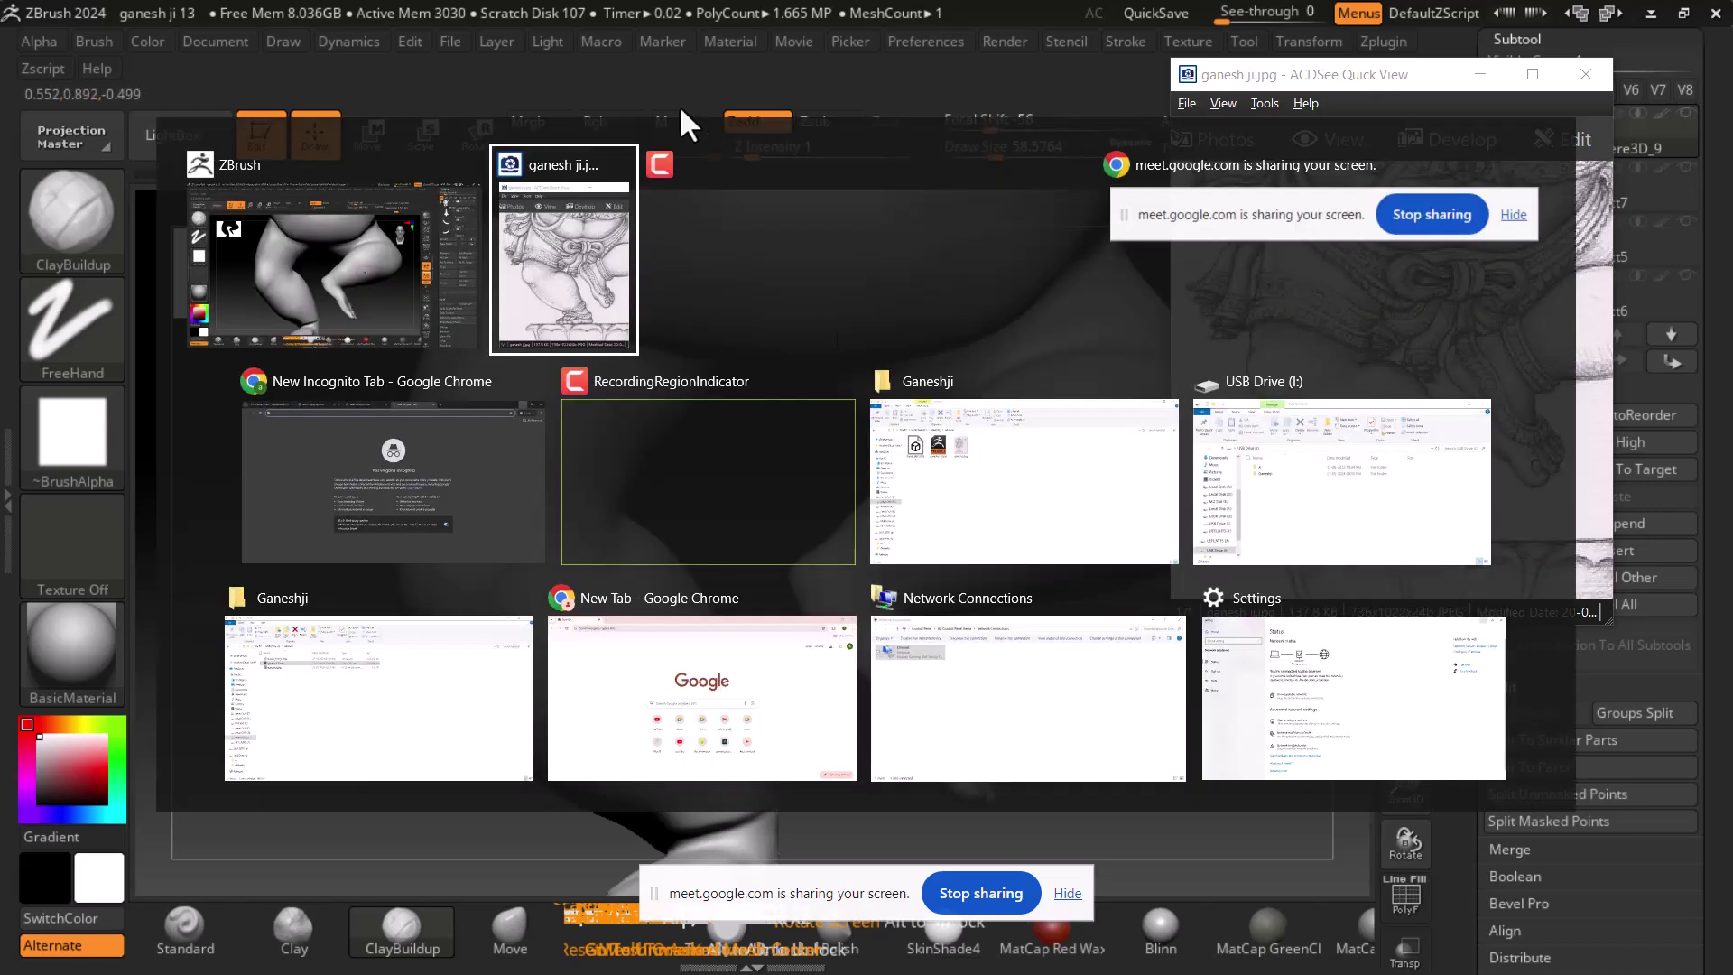
{"action": "left_click", "coordinate": [804, 225]}
{"action": "scroll", "coordinate": [1379, 383], "scroll_direction": "down", "scroll_amount": 12}
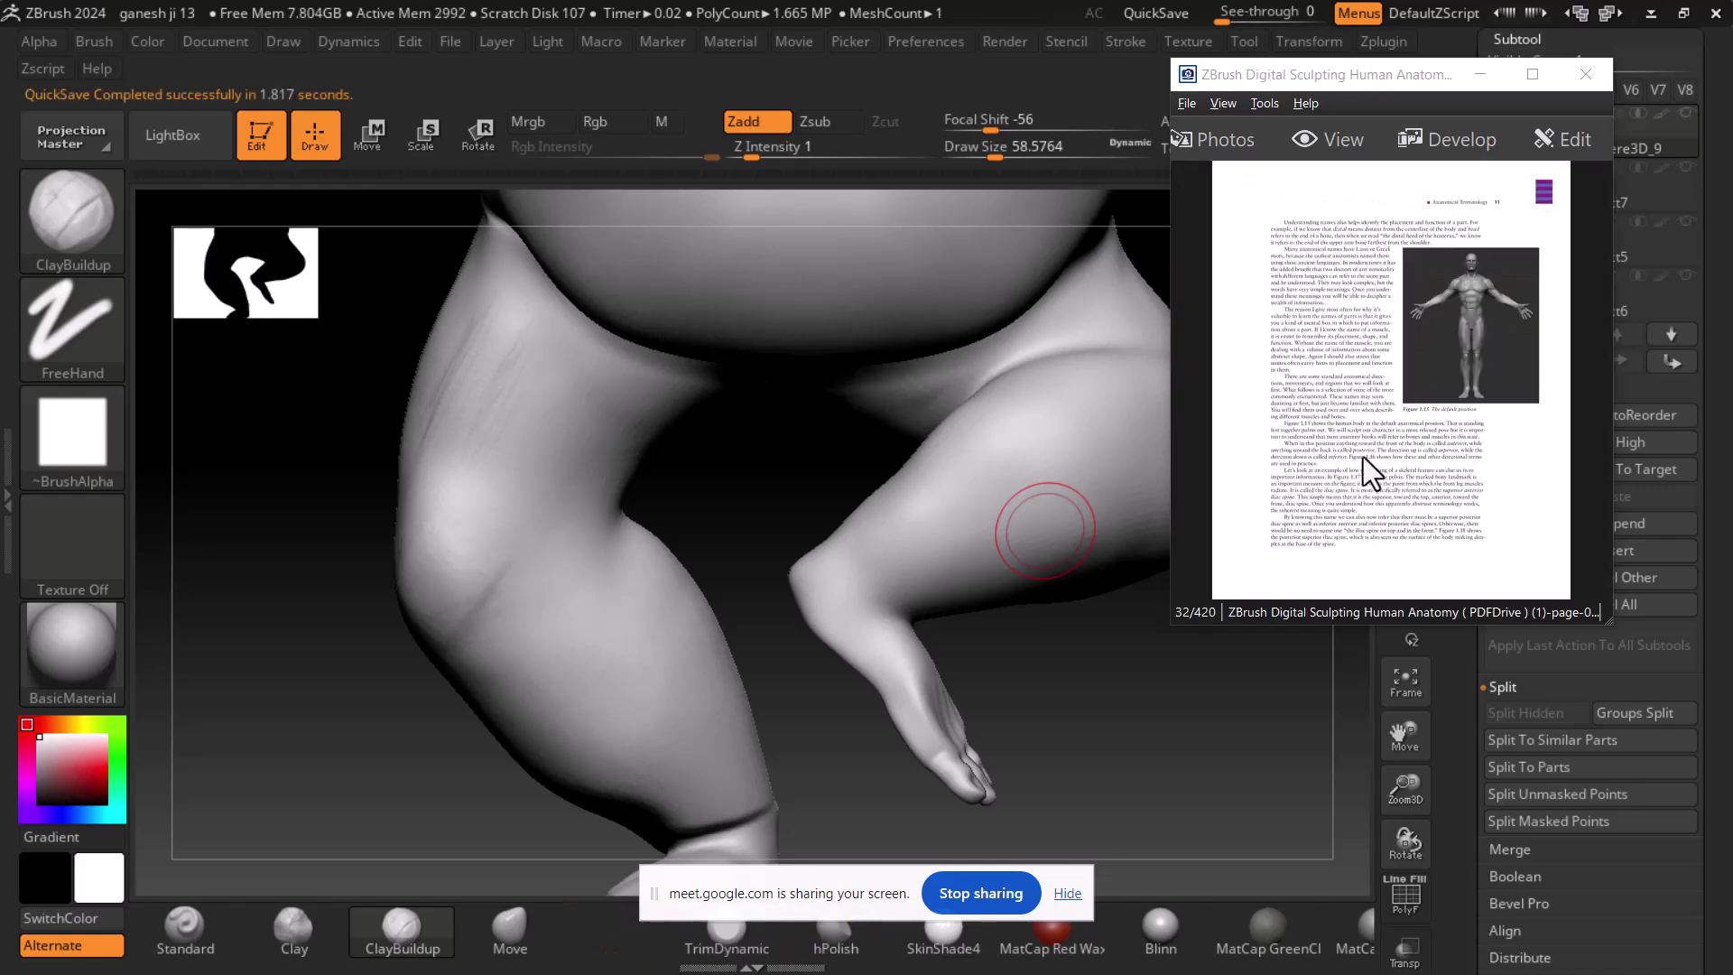
{"action": "scroll", "coordinate": [1380, 455], "scroll_direction": "down", "scroll_amount": 1}
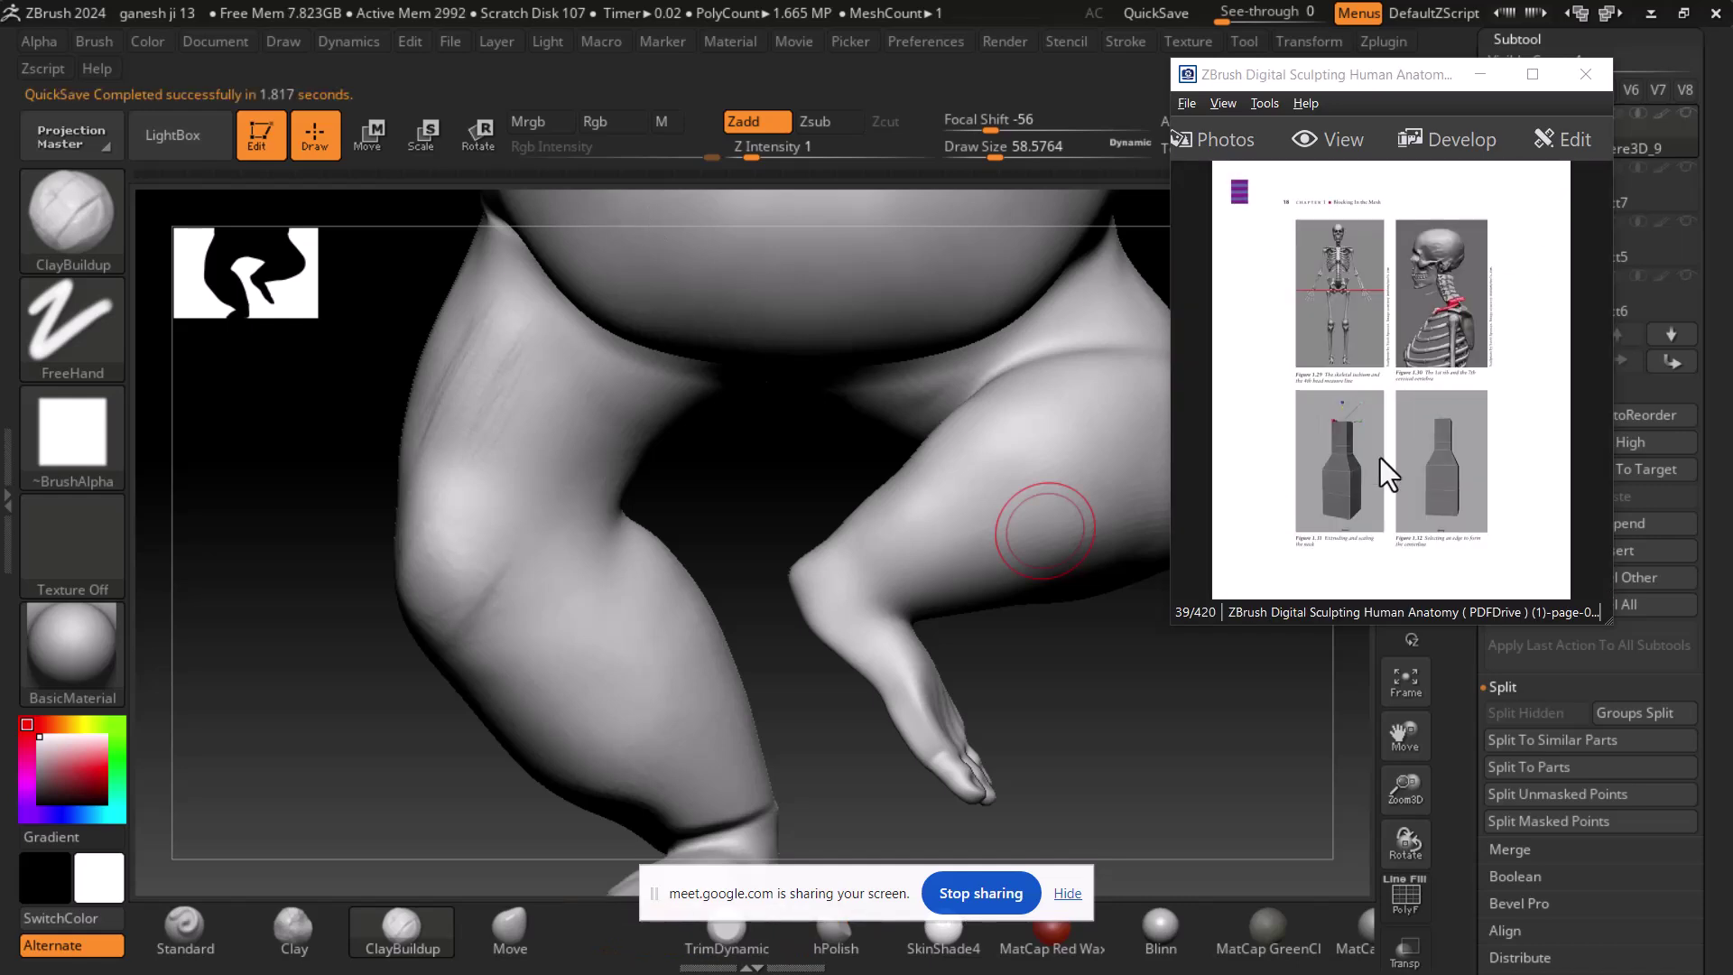
{"action": "left_click", "coordinate": [1533, 74]}
{"action": "scroll", "coordinate": [1349, 429], "scroll_direction": "down", "scroll_amount": 13}
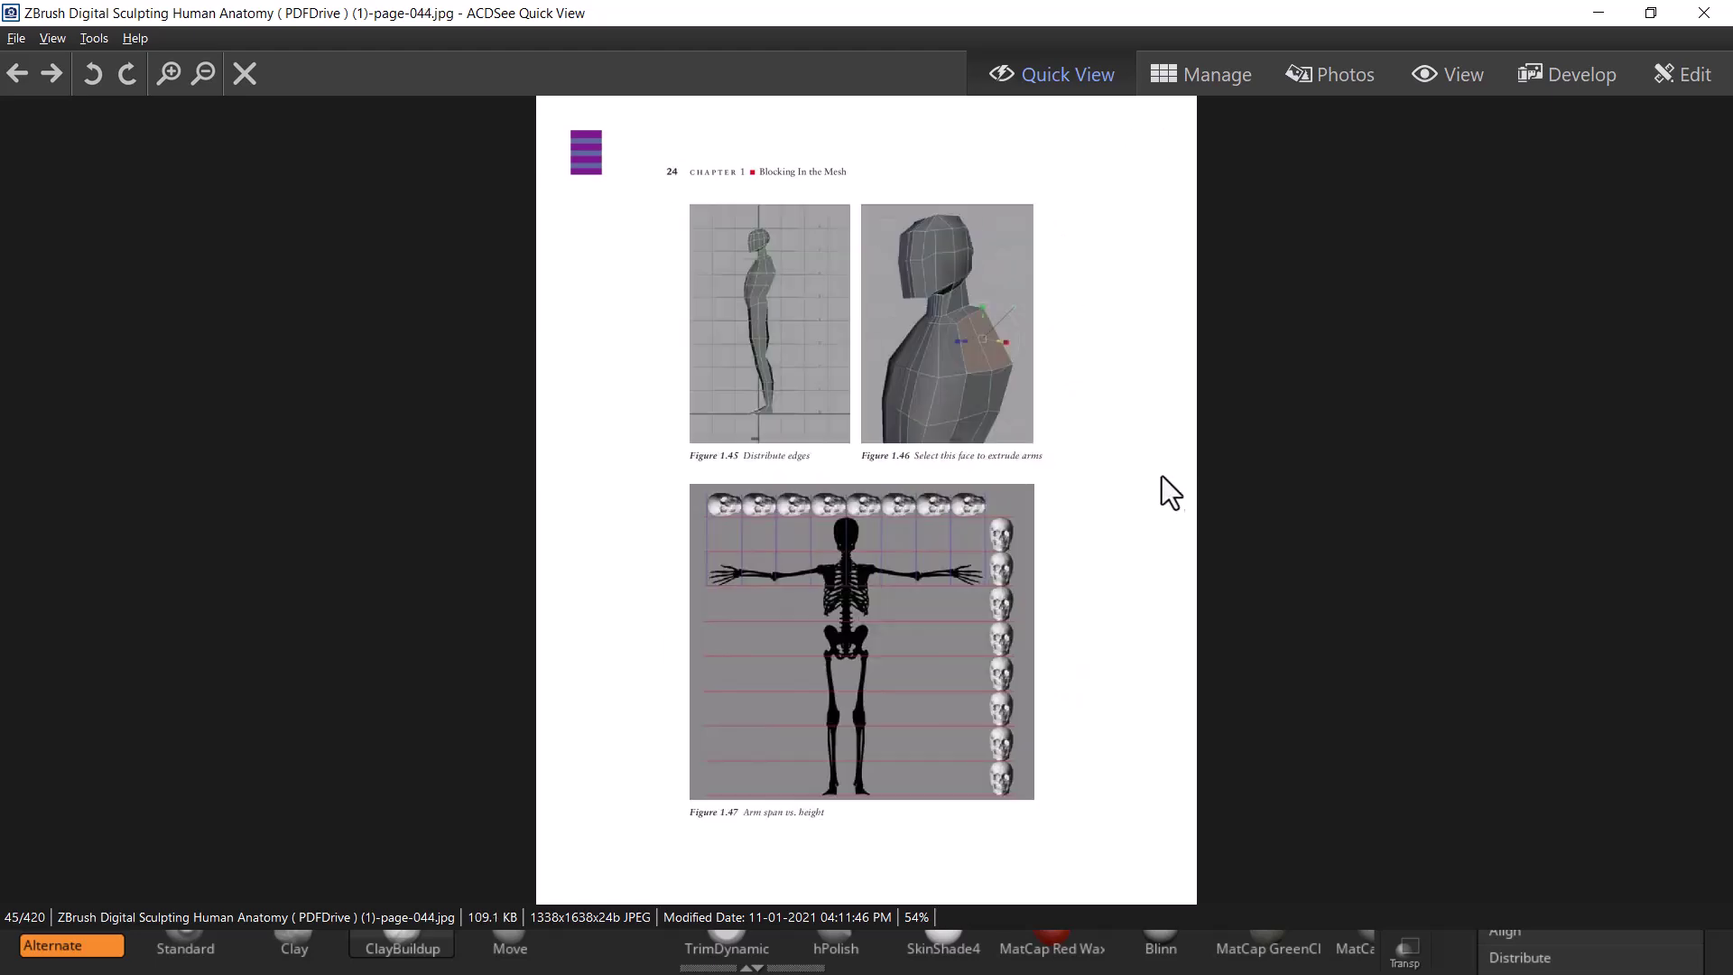
{"action": "scroll", "coordinate": [1143, 502], "scroll_direction": "down", "scroll_amount": 10}
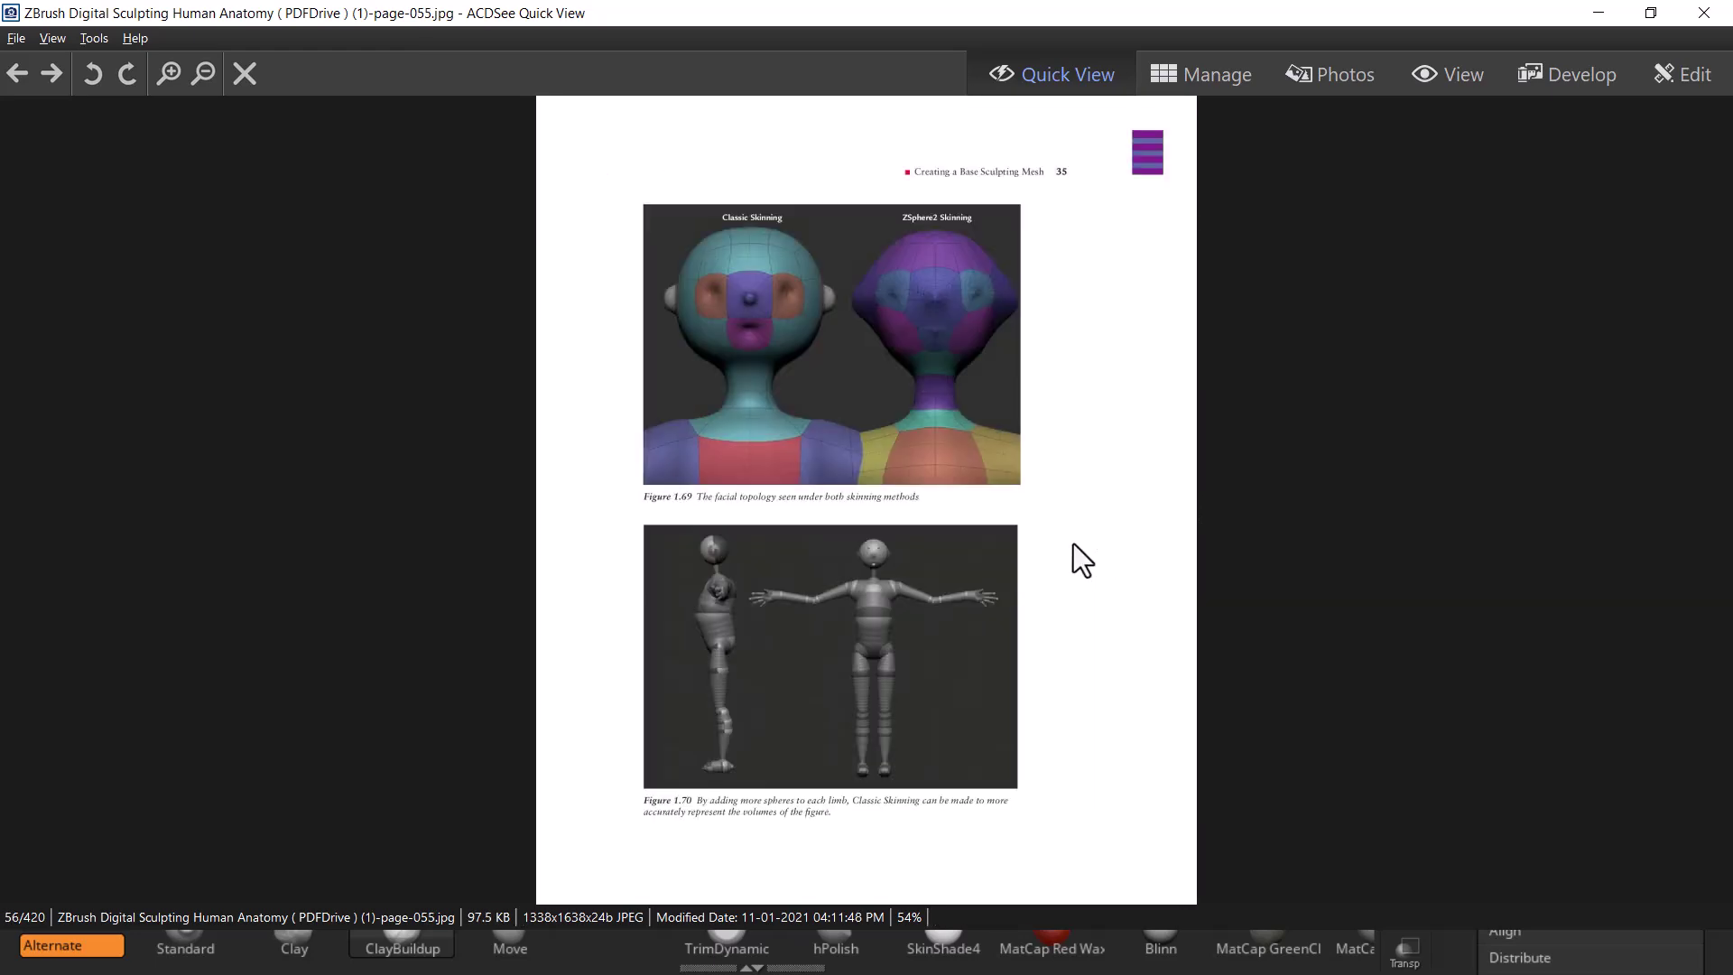
{"action": "scroll", "coordinate": [1056, 571], "scroll_direction": "down", "scroll_amount": 10}
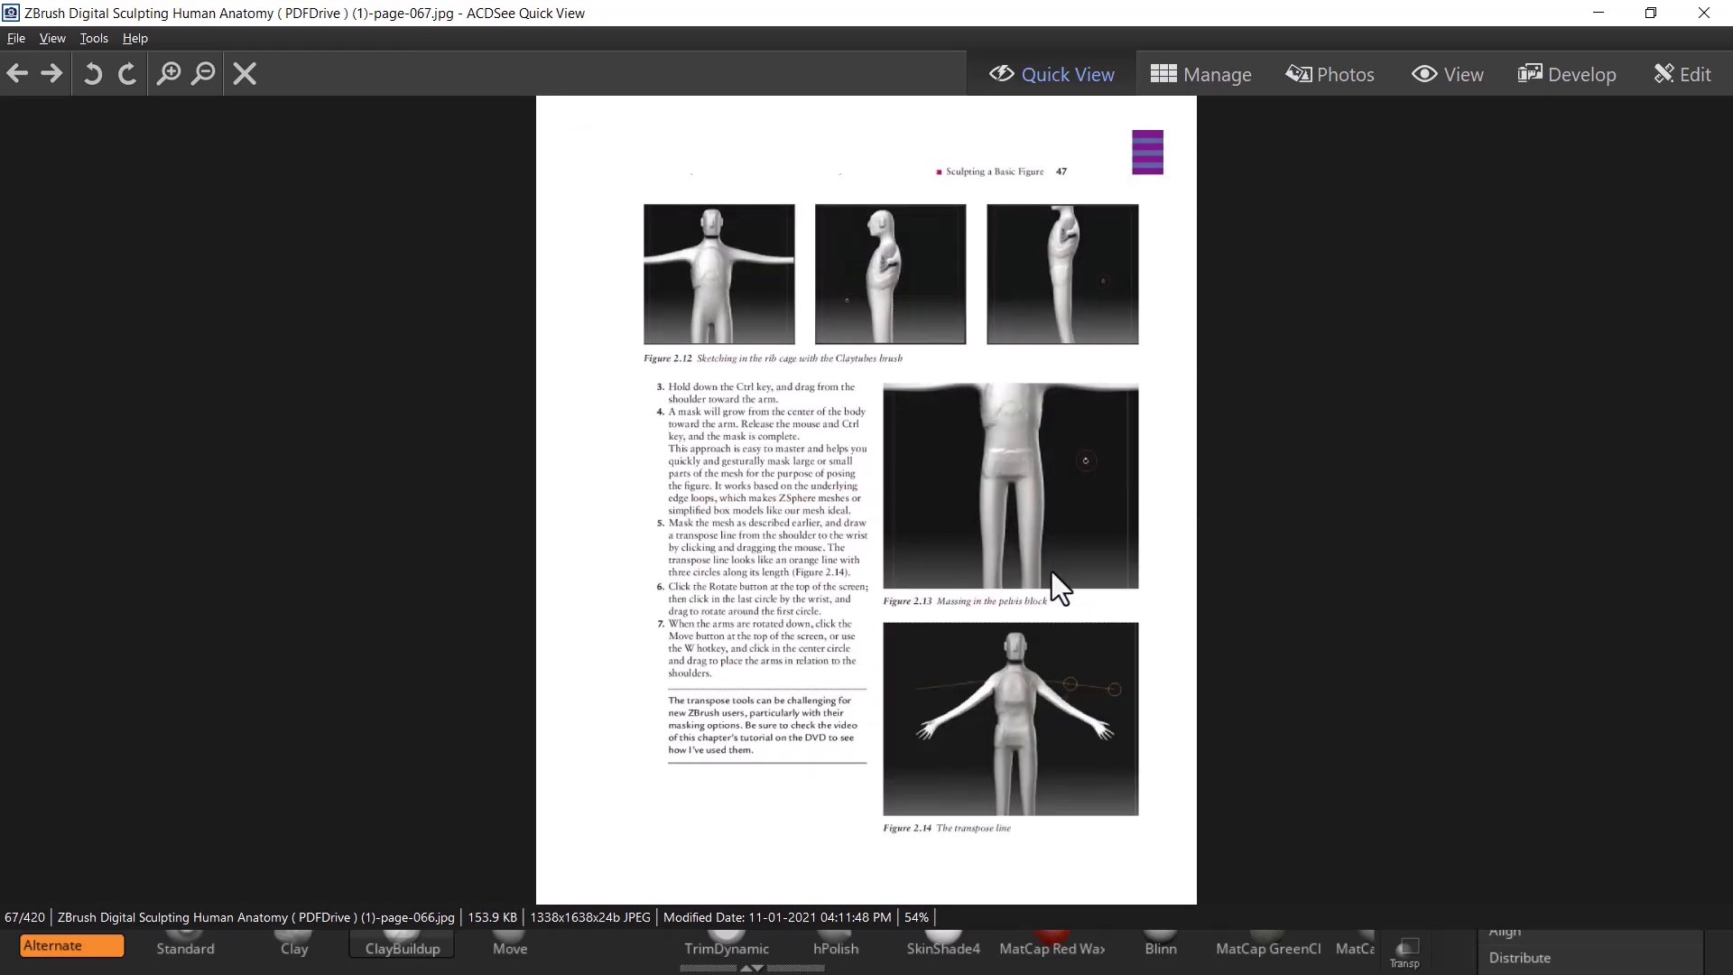
- Examine the basic figure pages for the backs of the legs, flank, chest, neck, arms, hands and the final planes figure
{"action": "scroll", "coordinate": [1052, 571], "scroll_direction": "up", "scroll_amount": 1}
{"action": "scroll", "coordinate": [1053, 572], "scroll_direction": "down", "scroll_amount": 2}
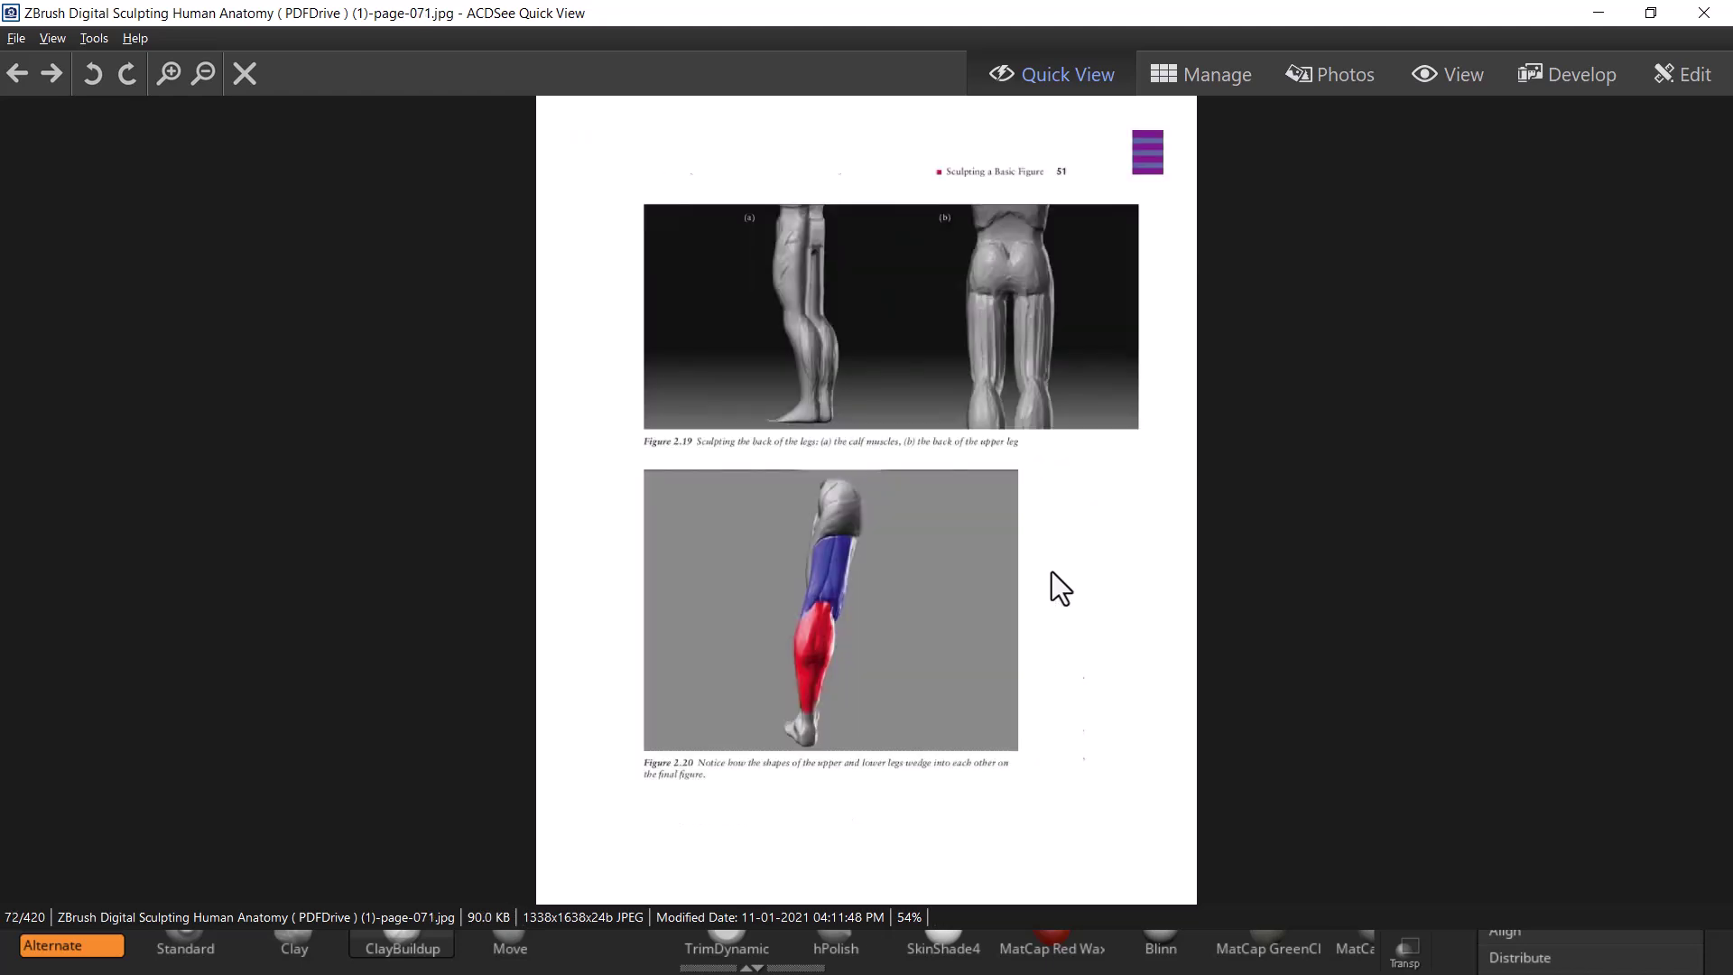
{"action": "scroll", "coordinate": [1049, 567], "scroll_direction": "up", "scroll_amount": 1}
{"action": "scroll", "coordinate": [881, 587], "scroll_direction": "down", "scroll_amount": 2}
{"action": "scroll", "coordinate": [885, 592], "scroll_direction": "down", "scroll_amount": 1}
{"action": "scroll", "coordinate": [885, 592], "scroll_direction": "up", "scroll_amount": 1}
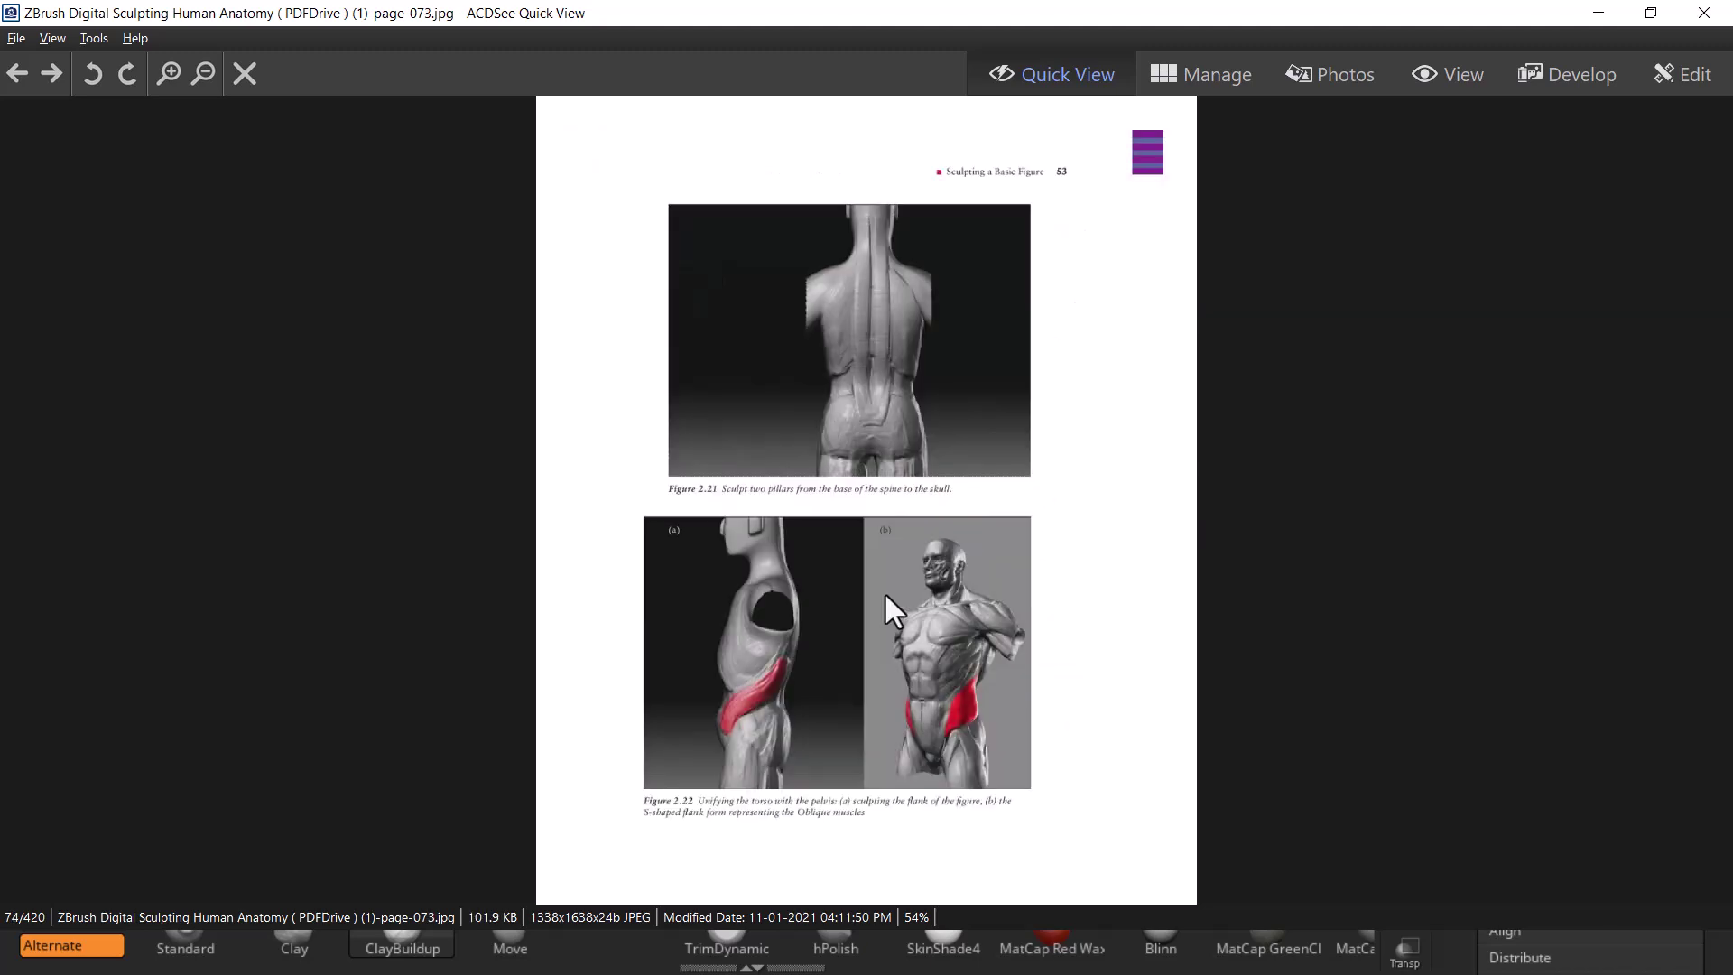
{"action": "scroll", "coordinate": [966, 717], "scroll_direction": "down", "scroll_amount": 2}
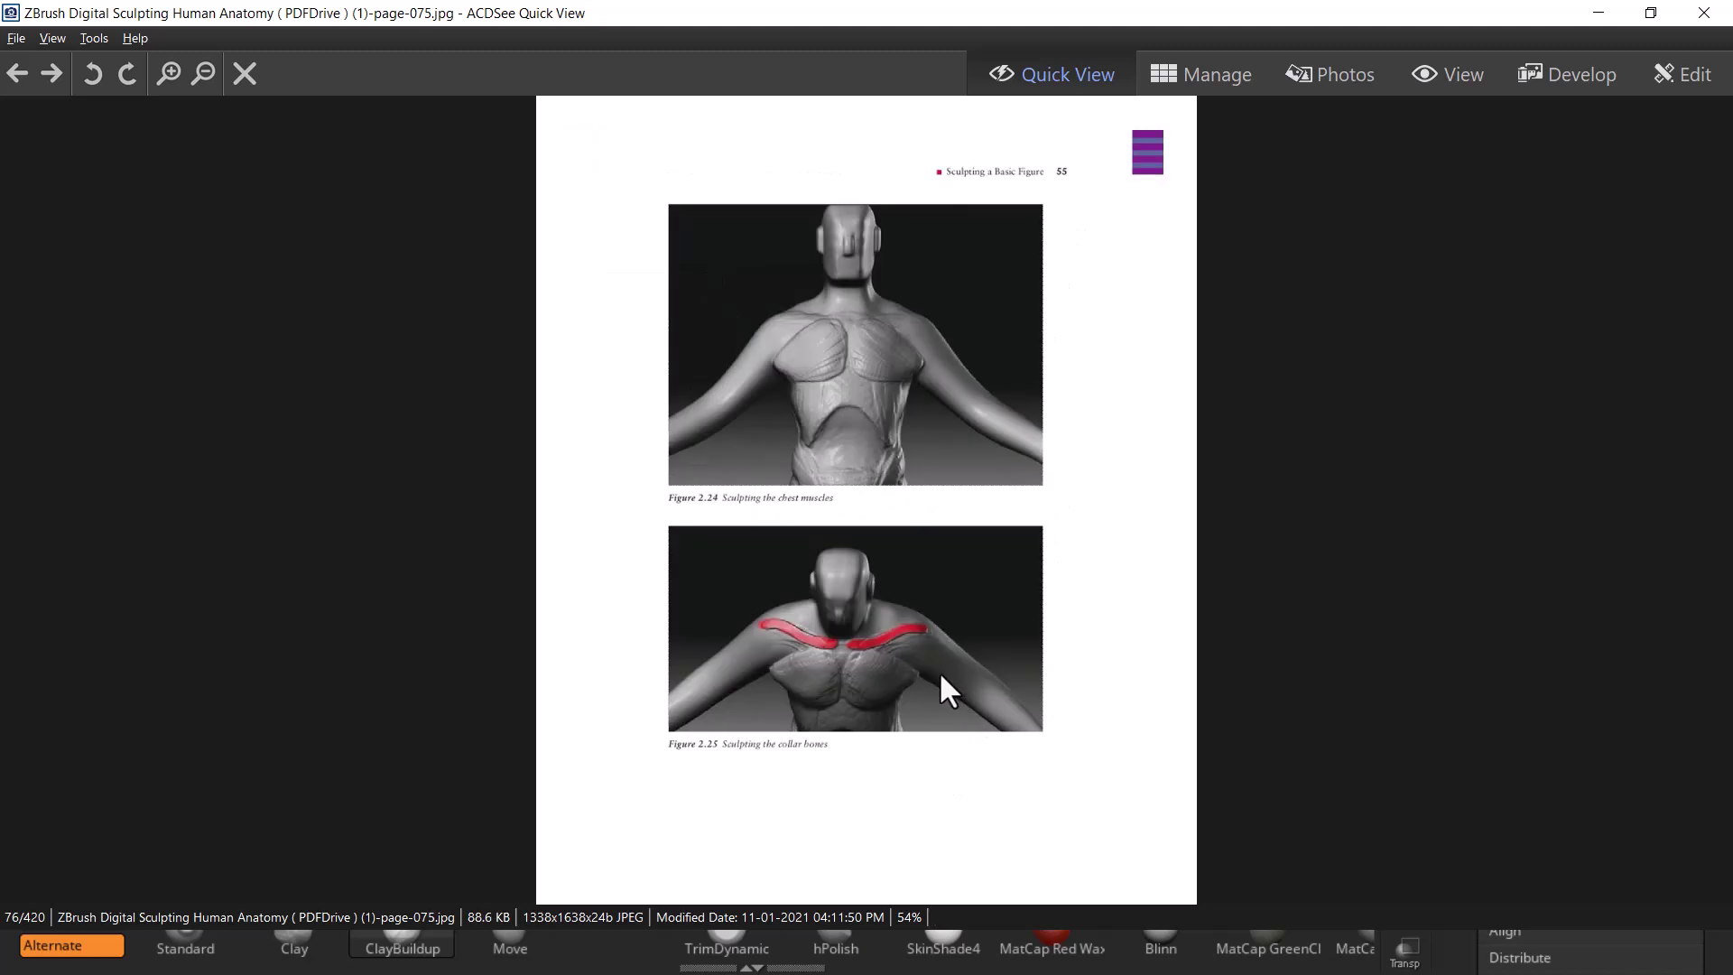
{"action": "scroll", "coordinate": [876, 642], "scroll_direction": "down", "scroll_amount": 3}
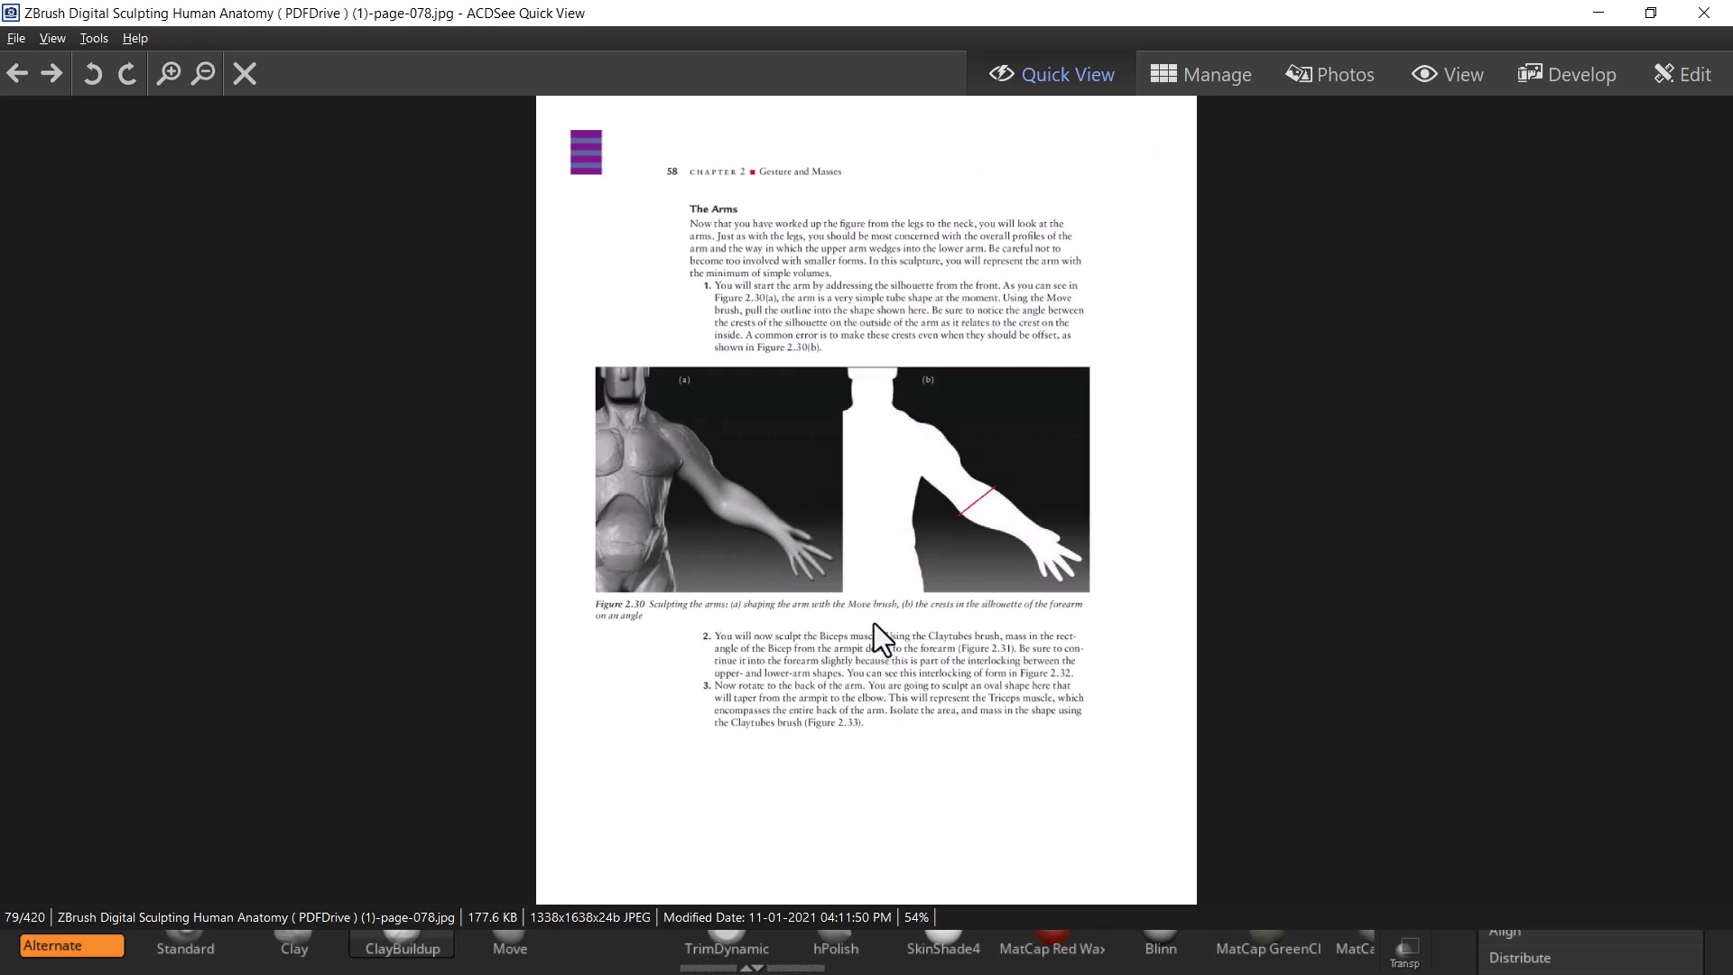
{"action": "scroll", "coordinate": [874, 623], "scroll_direction": "up", "scroll_amount": 1}
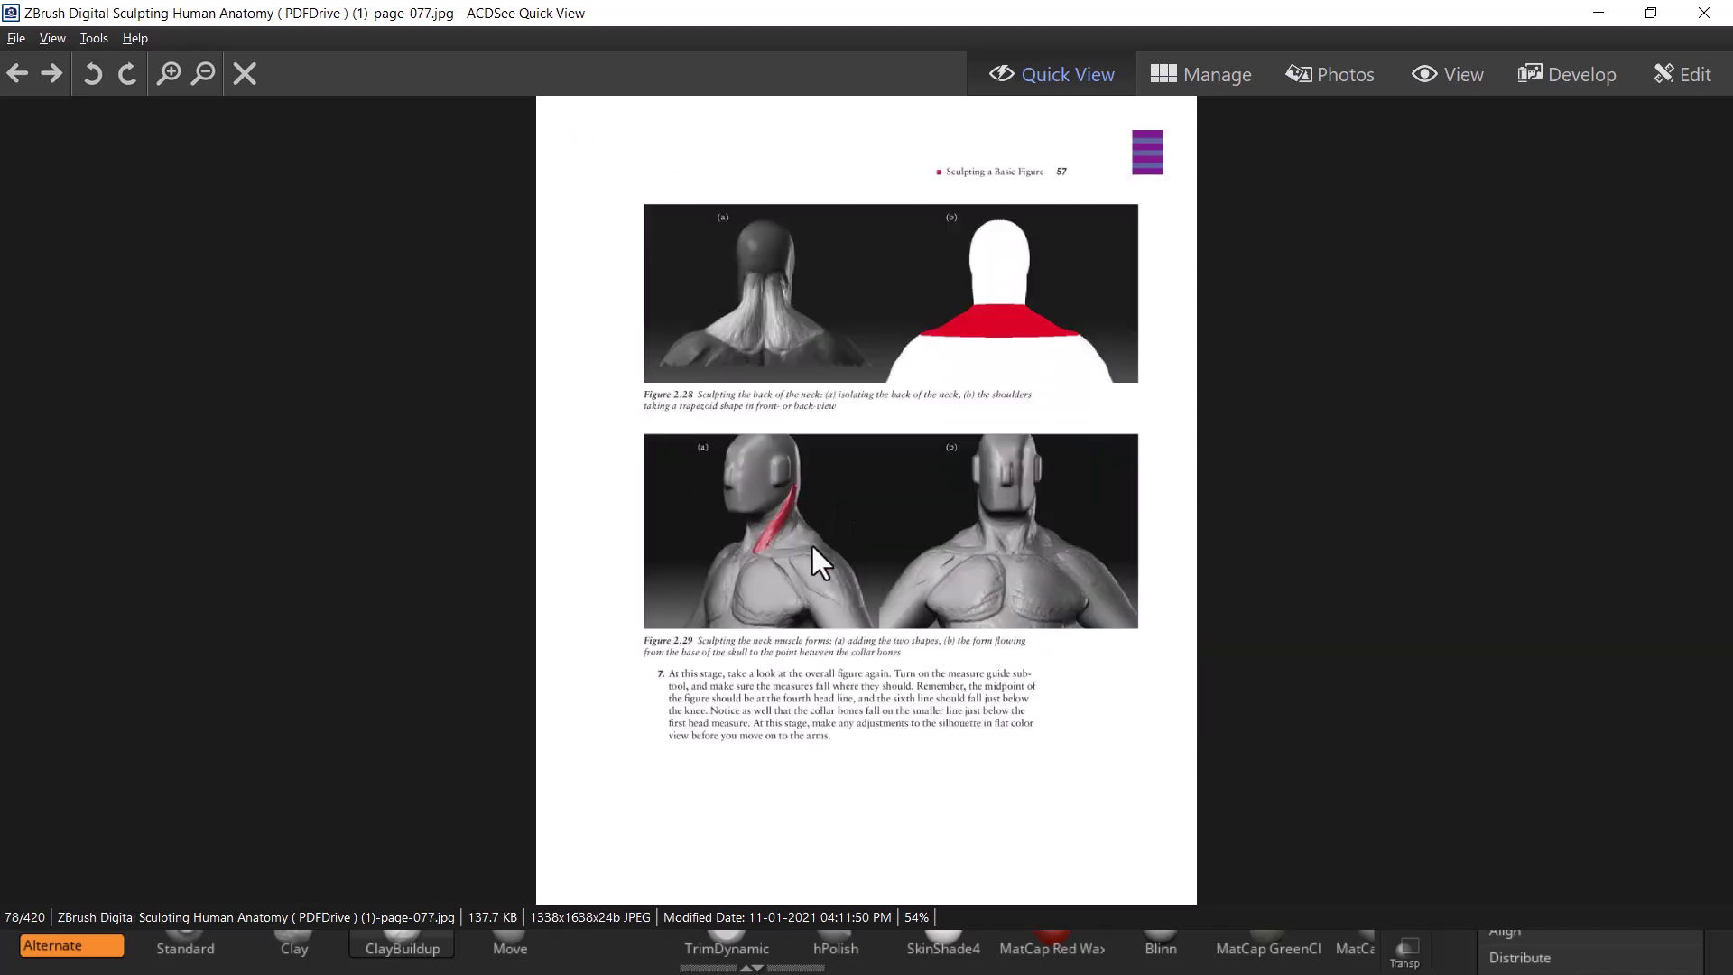
{"action": "scroll", "coordinate": [825, 554], "scroll_direction": "down", "scroll_amount": 5}
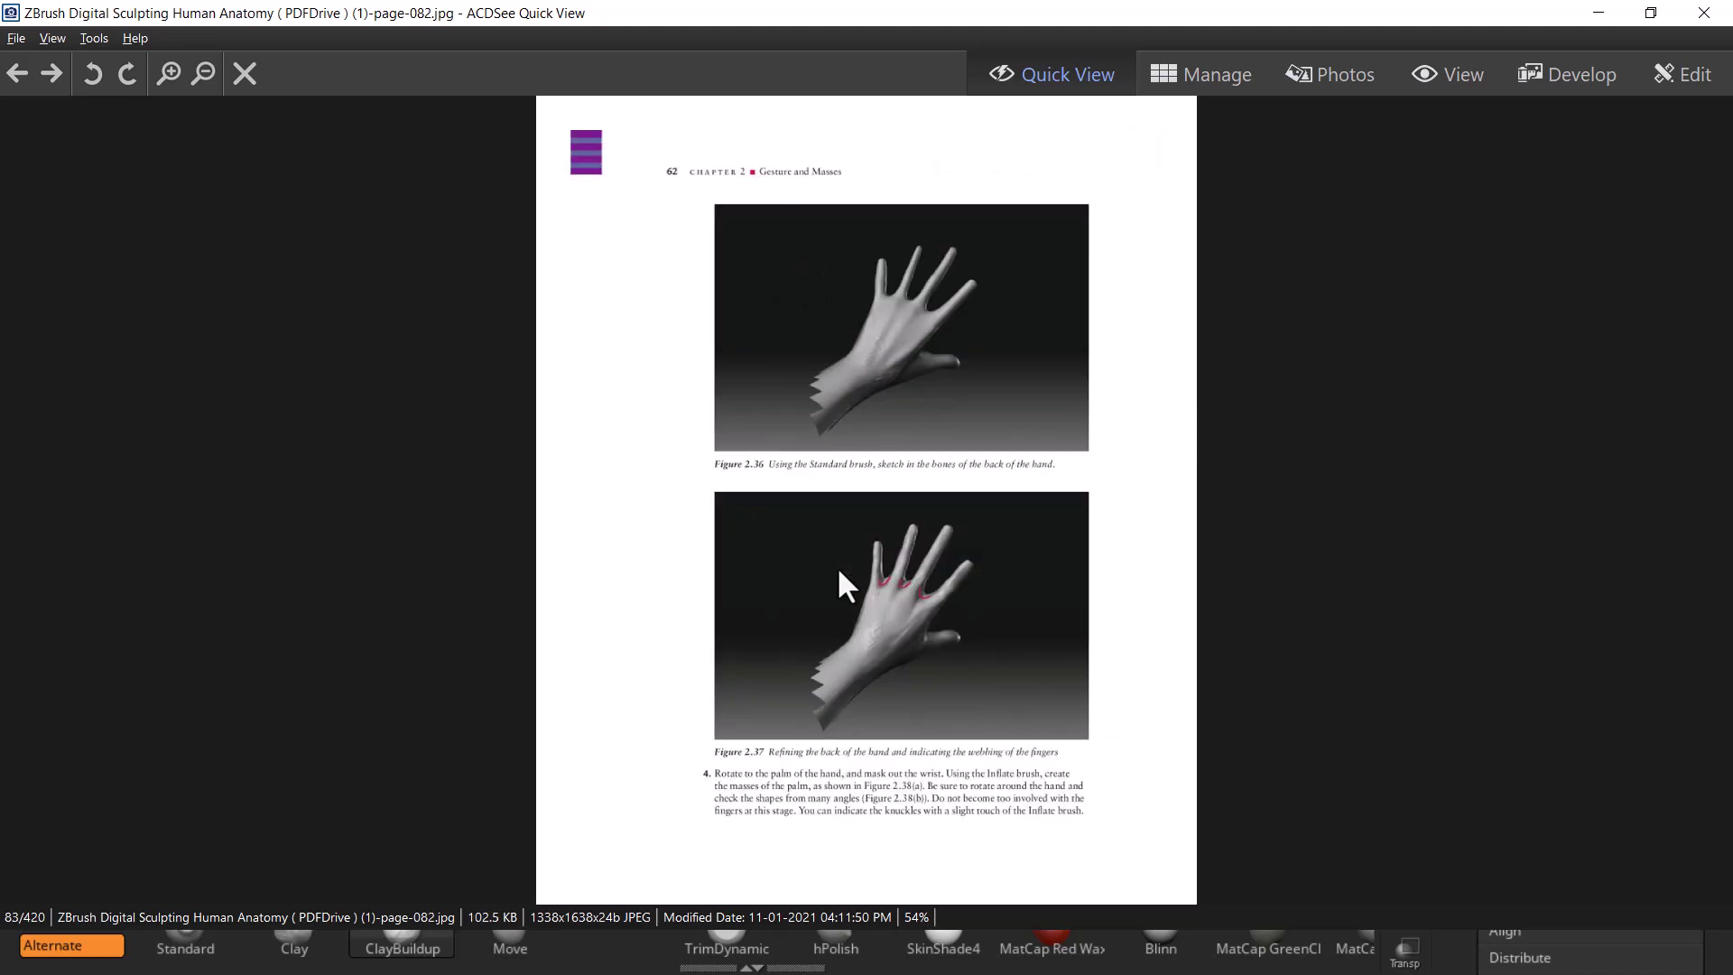
{"action": "scroll", "coordinate": [845, 585], "scroll_direction": "down", "scroll_amount": 4}
{"action": "scroll", "coordinate": [842, 573], "scroll_direction": "down", "scroll_amount": 3}
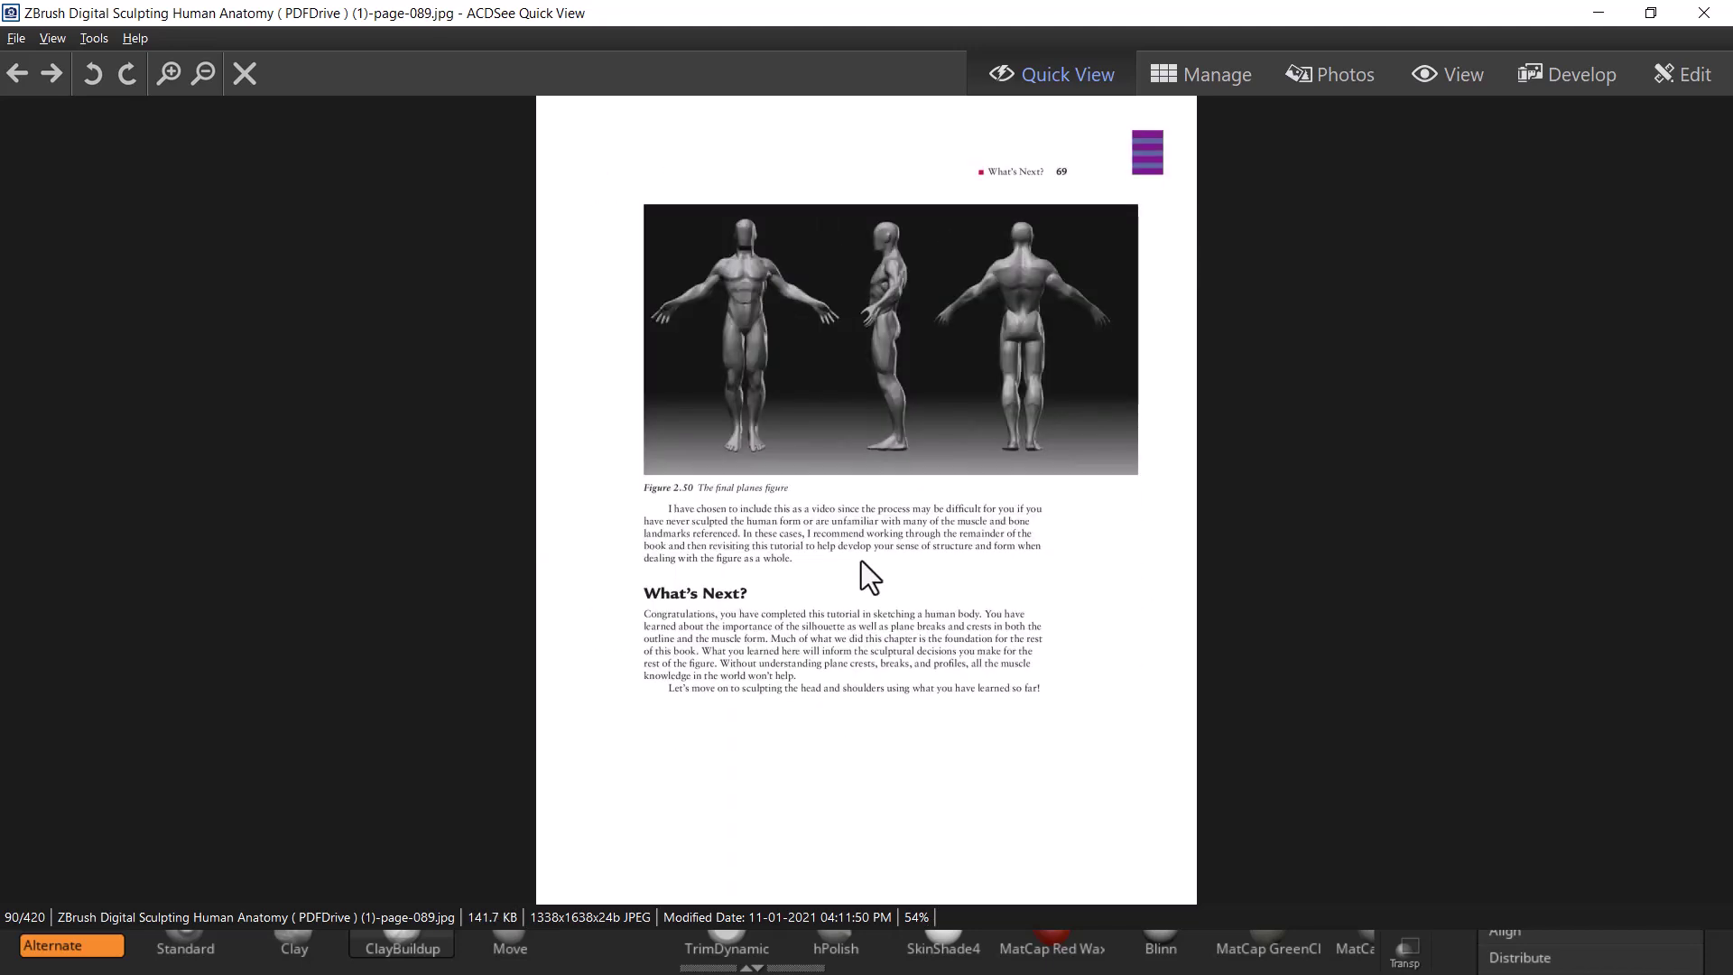
- Leaf through the head and neck chapter up to the opening page of chapter four
{"action": "scroll", "coordinate": [861, 561], "scroll_direction": "down", "scroll_amount": 7}
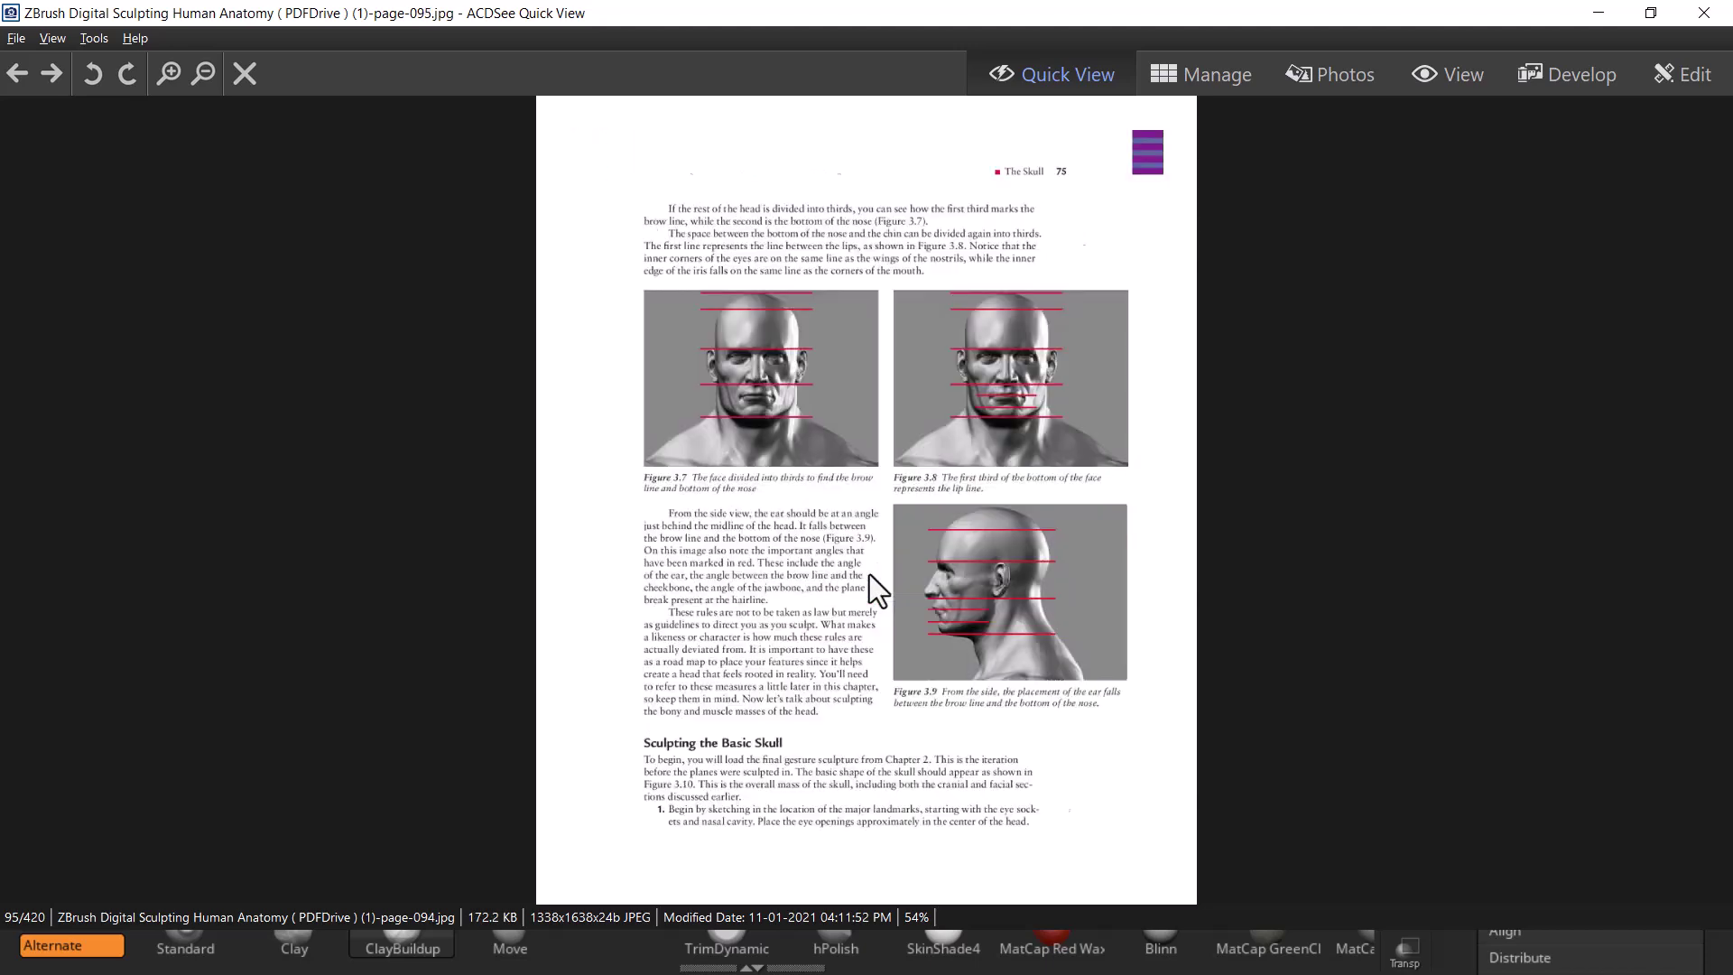
{"action": "scroll", "coordinate": [870, 576], "scroll_direction": "down", "scroll_amount": 7}
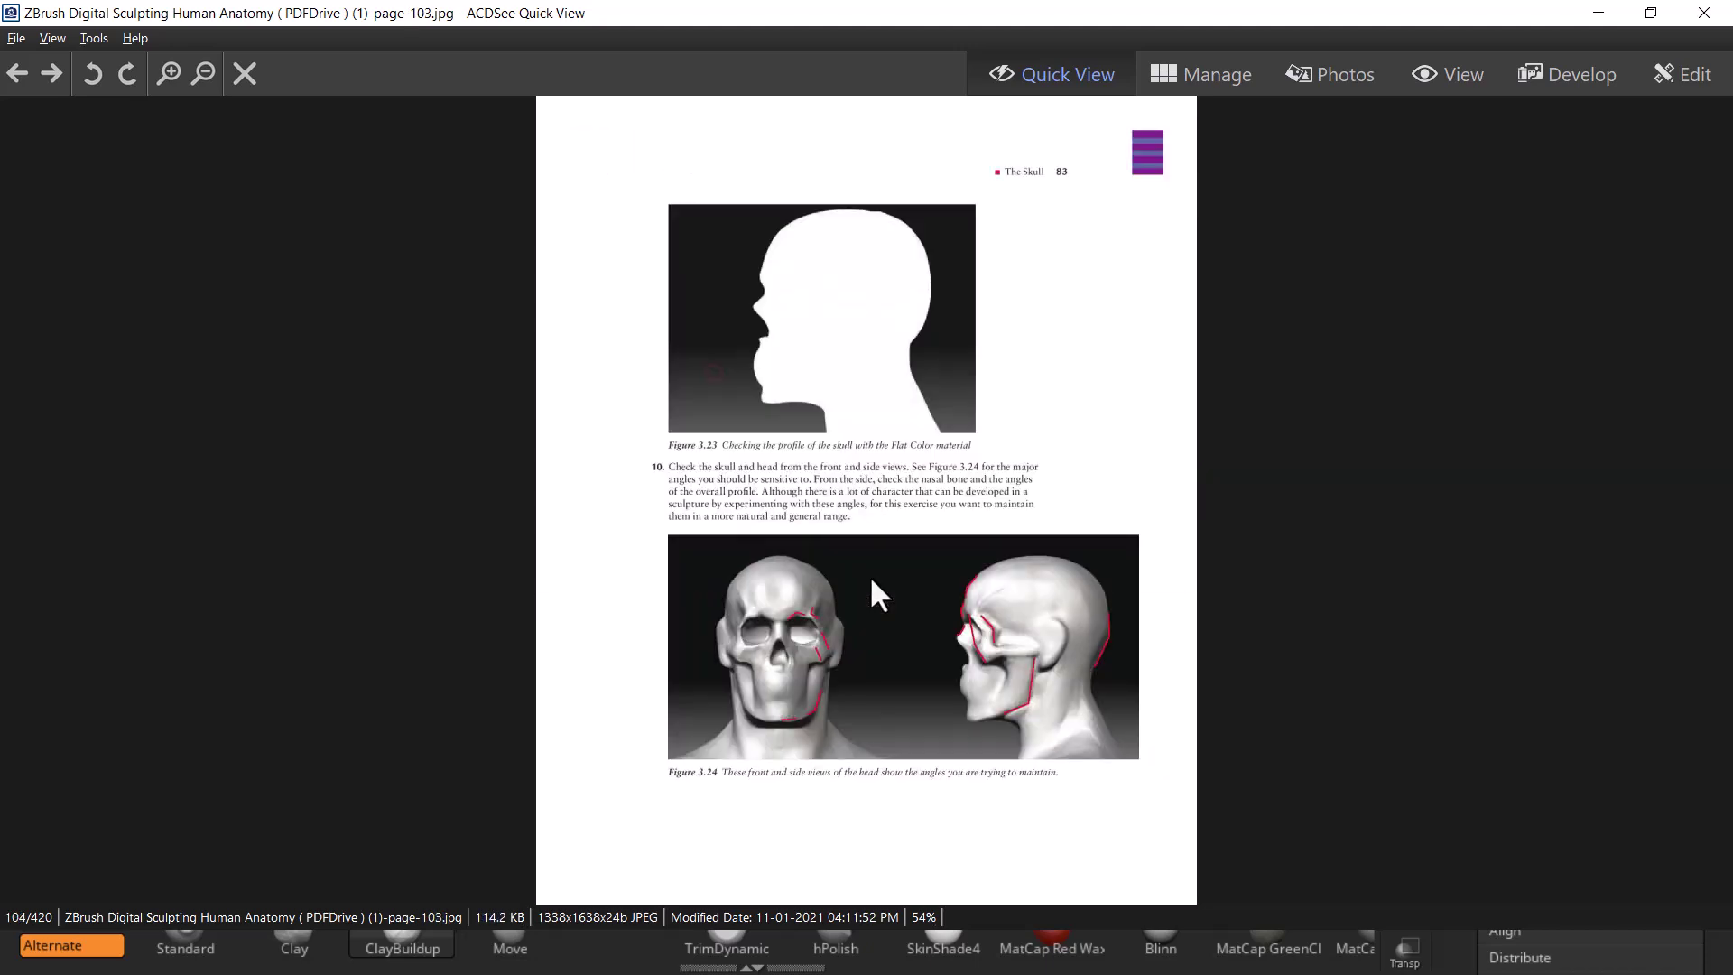
{"action": "scroll", "coordinate": [849, 634], "scroll_direction": "down", "scroll_amount": 5}
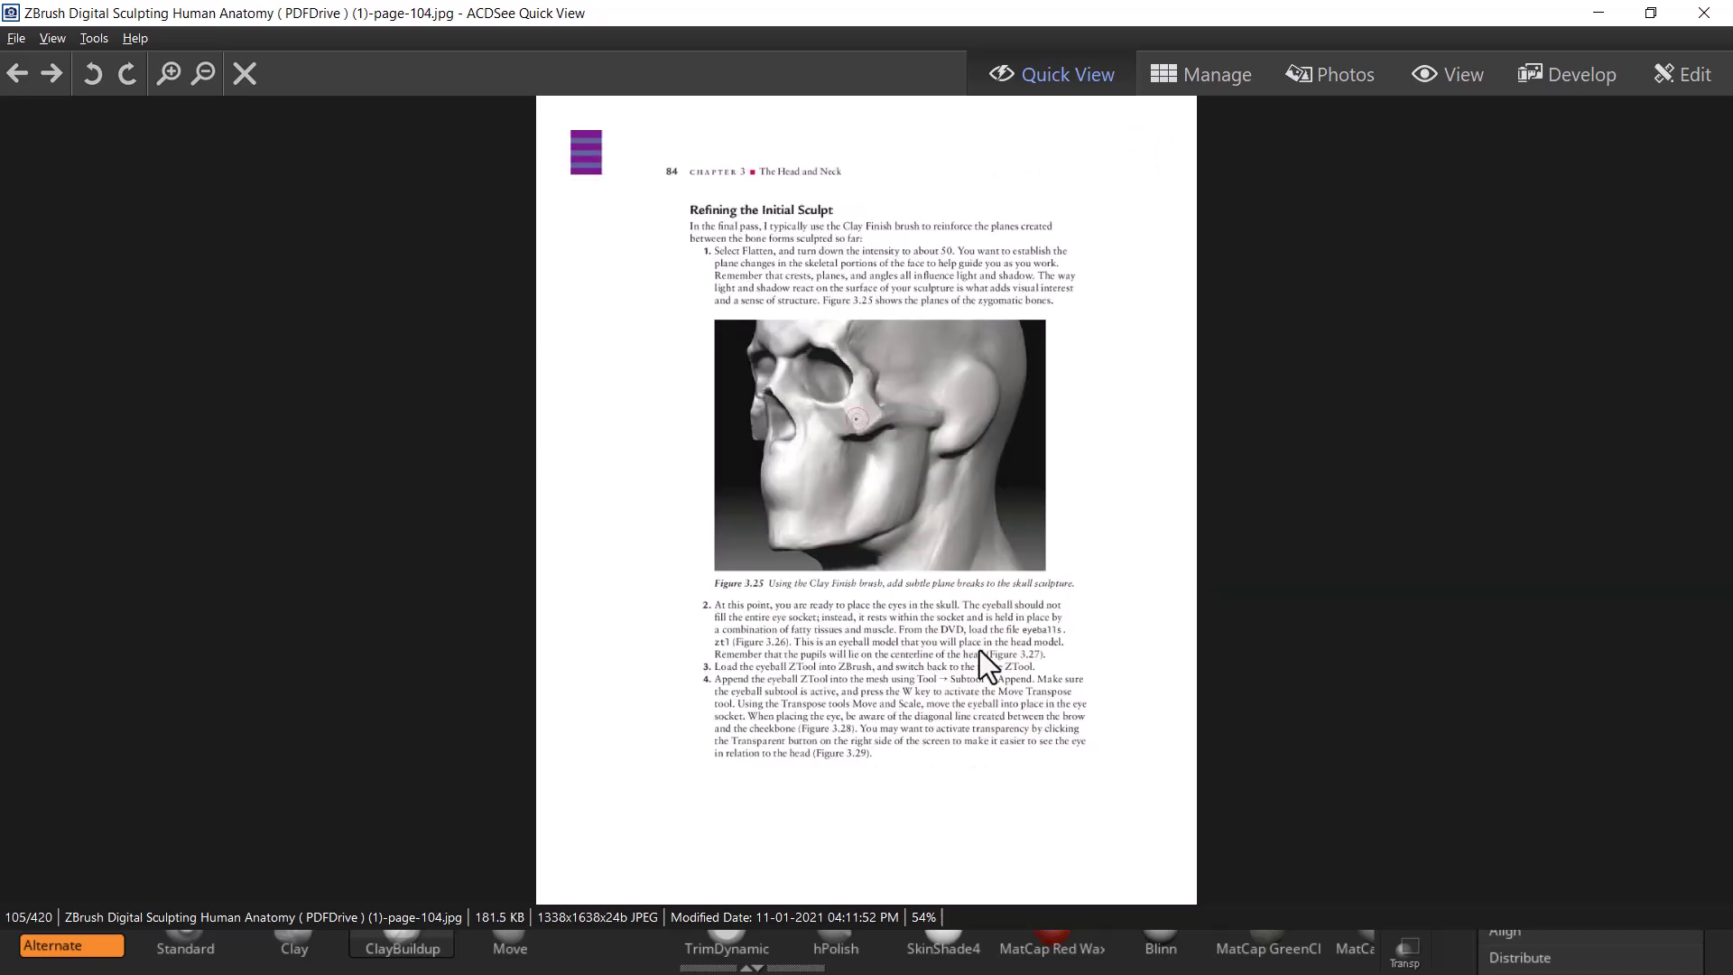
{"action": "scroll", "coordinate": [1004, 631], "scroll_direction": "down", "scroll_amount": 17}
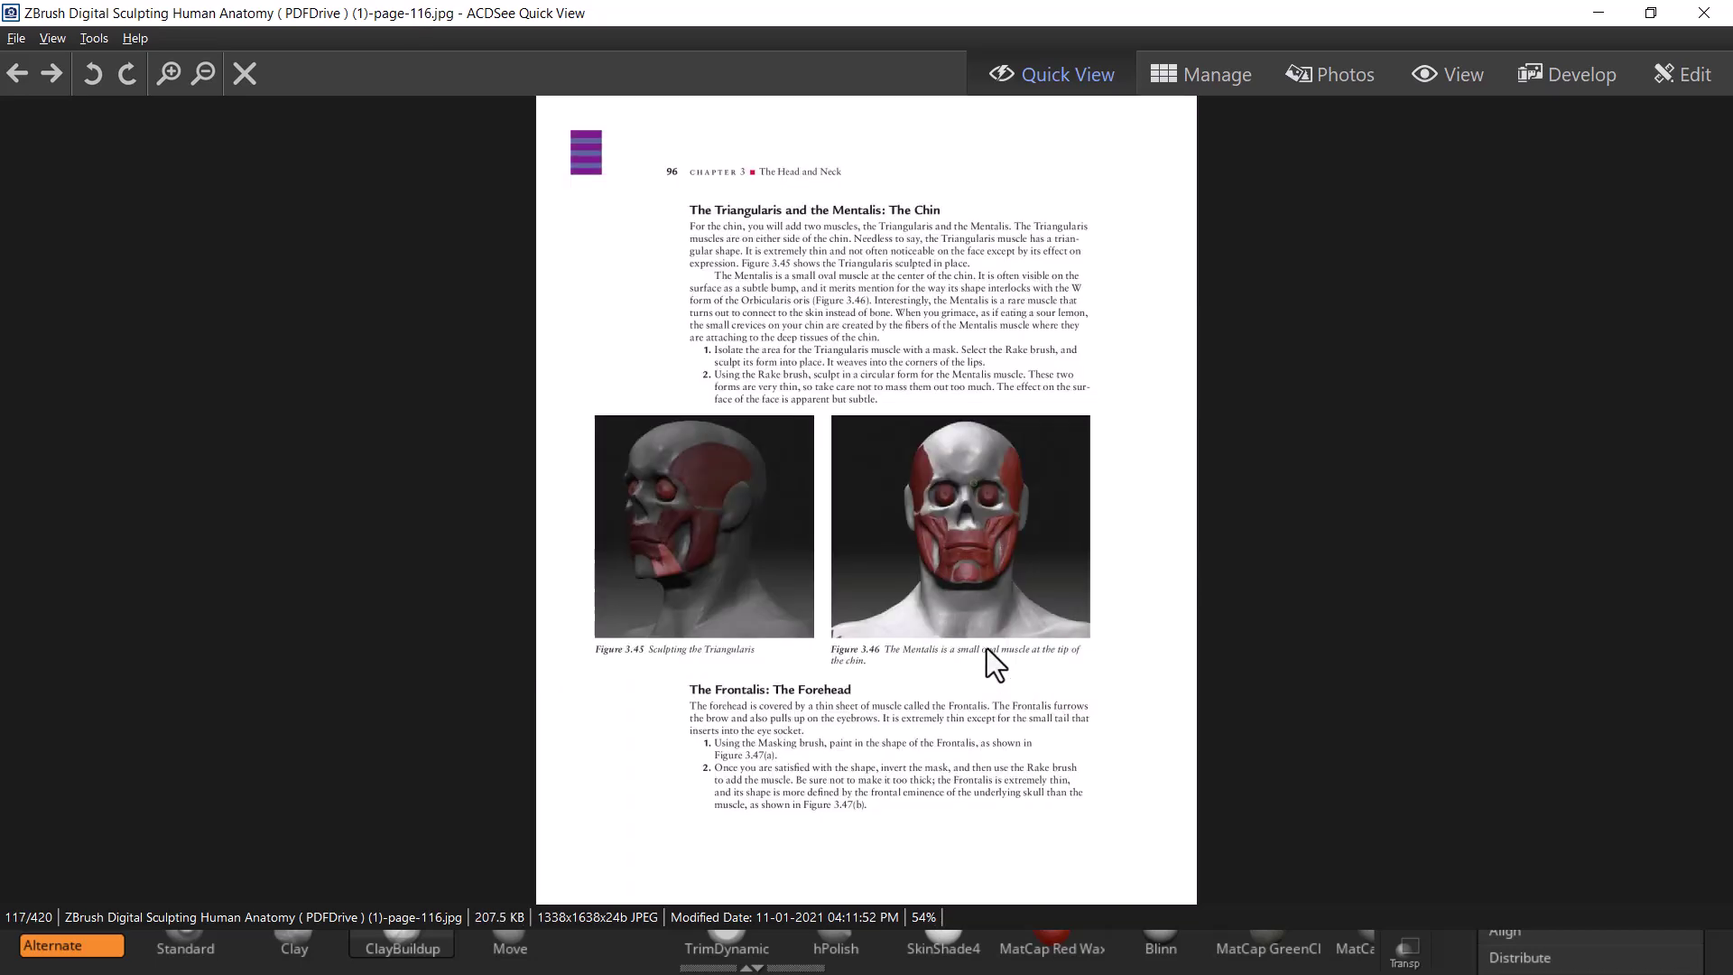
{"action": "scroll", "coordinate": [977, 645], "scroll_direction": "down", "scroll_amount": 5}
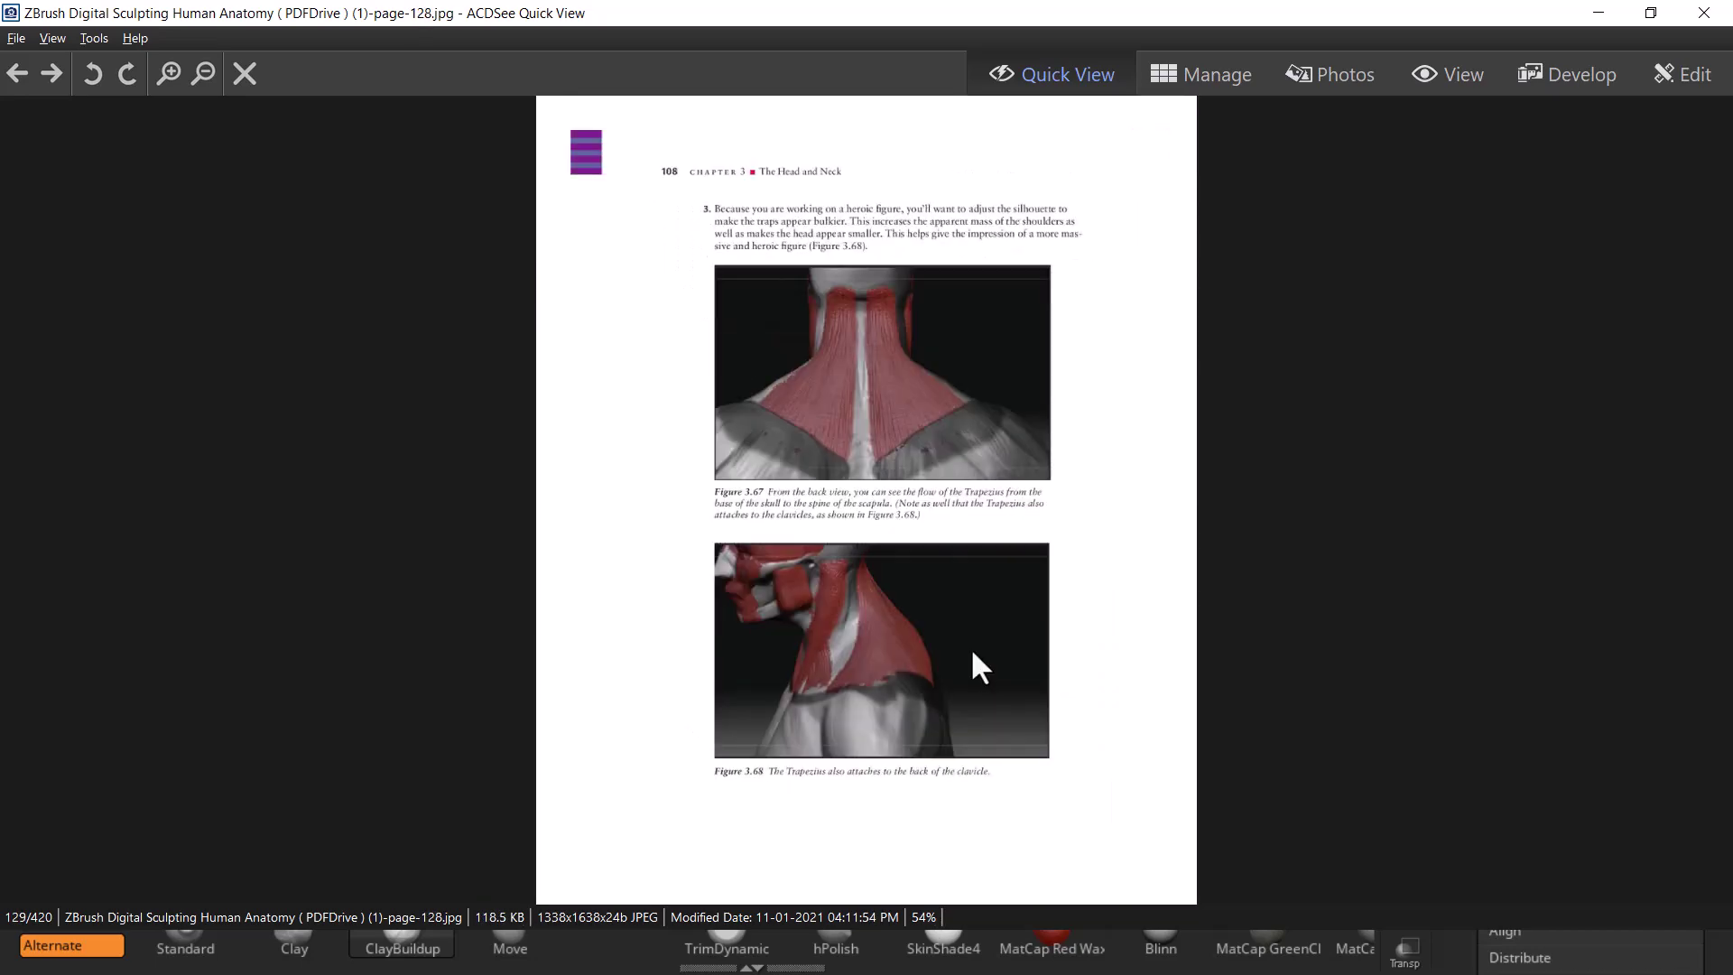
{"action": "scroll", "coordinate": [967, 663], "scroll_direction": "down", "scroll_amount": 11}
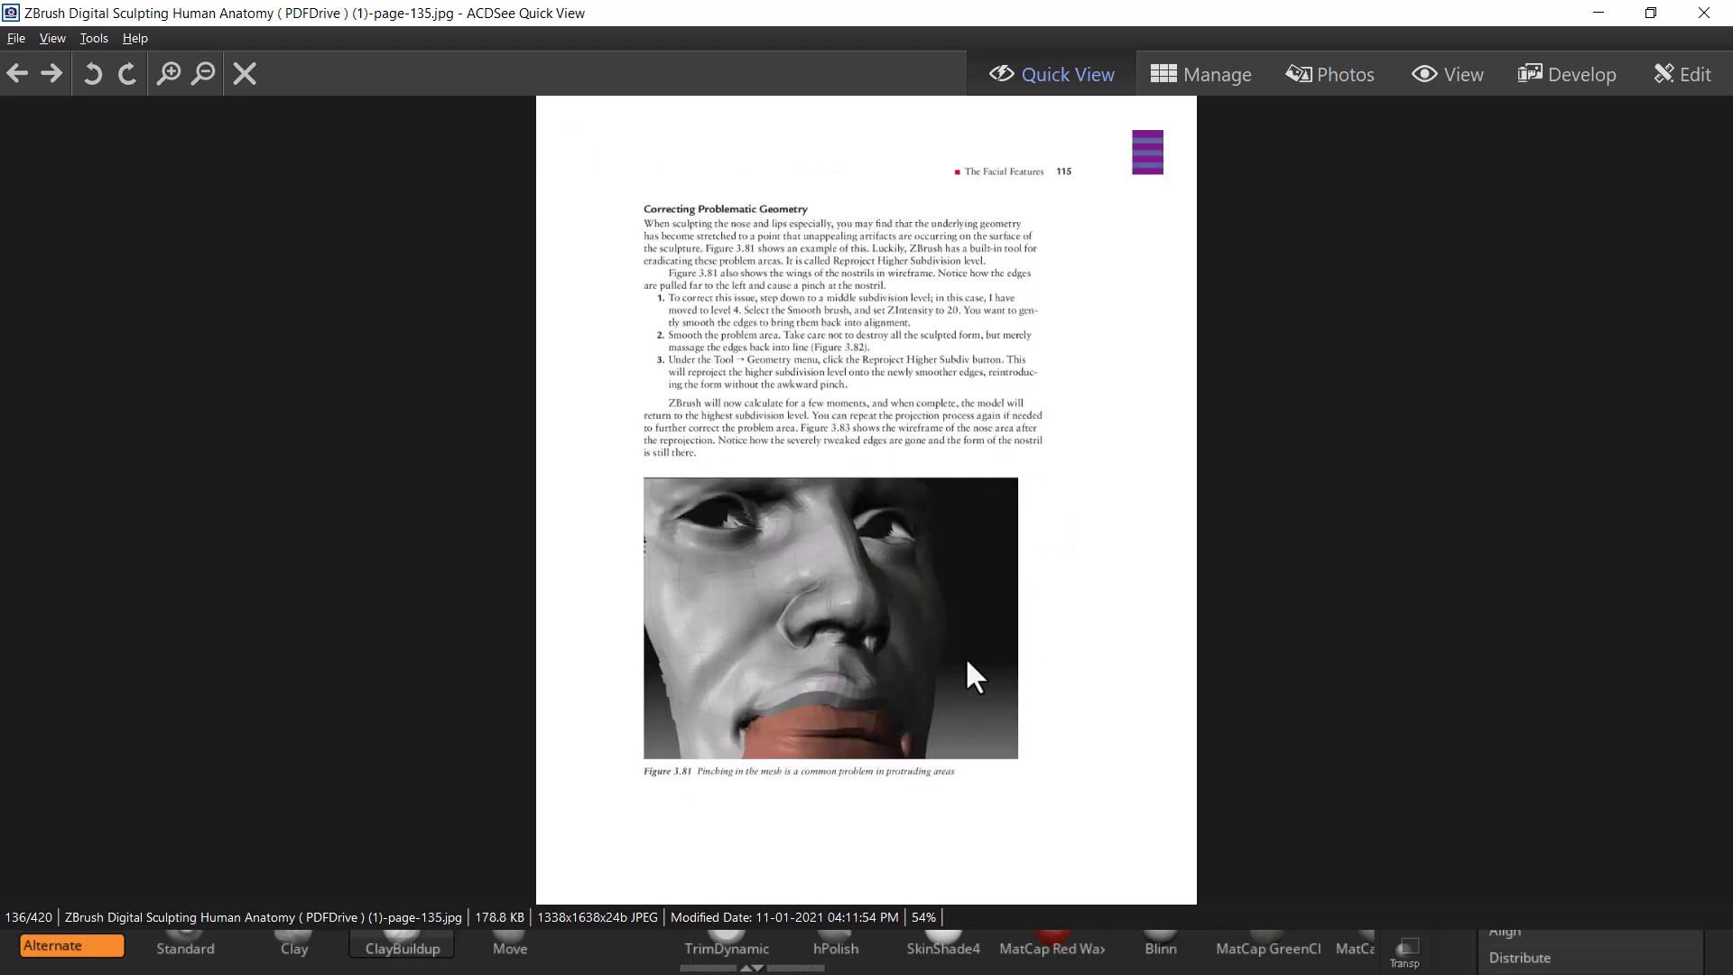
{"action": "scroll", "coordinate": [987, 668], "scroll_direction": "down", "scroll_amount": 11}
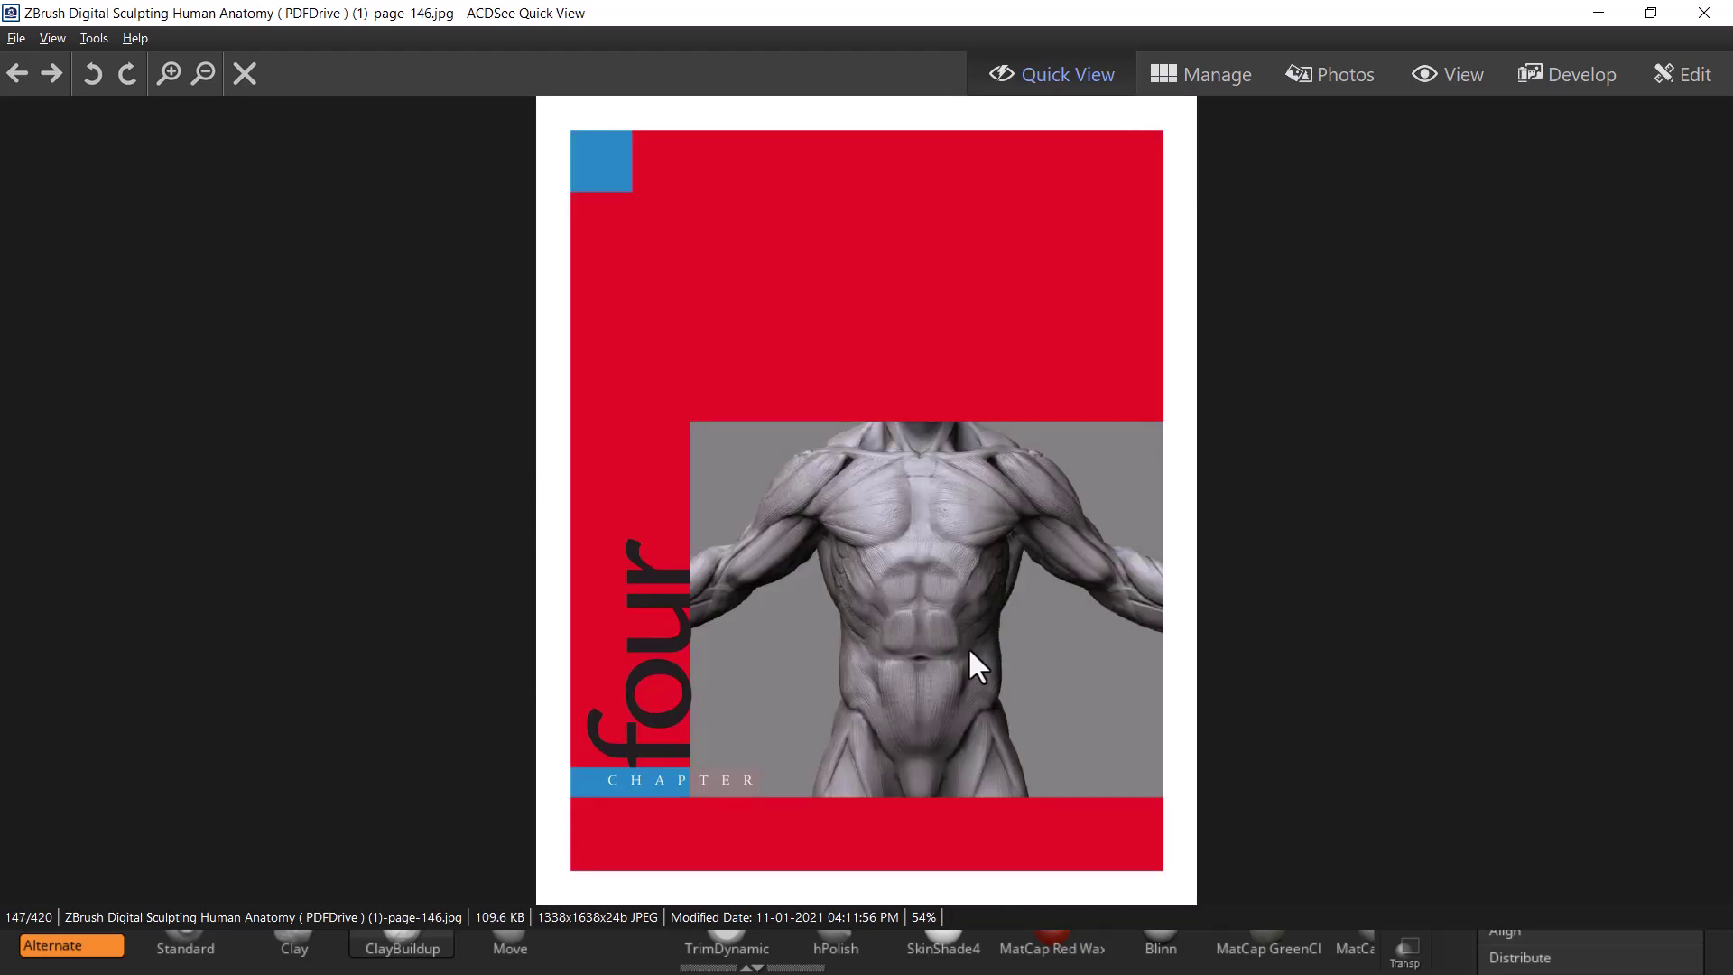
- Leaf through the torso and arms chapters to find the leg anatomy in chapter six
{"action": "scroll", "coordinate": [963, 654], "scroll_direction": "down", "scroll_amount": 2}
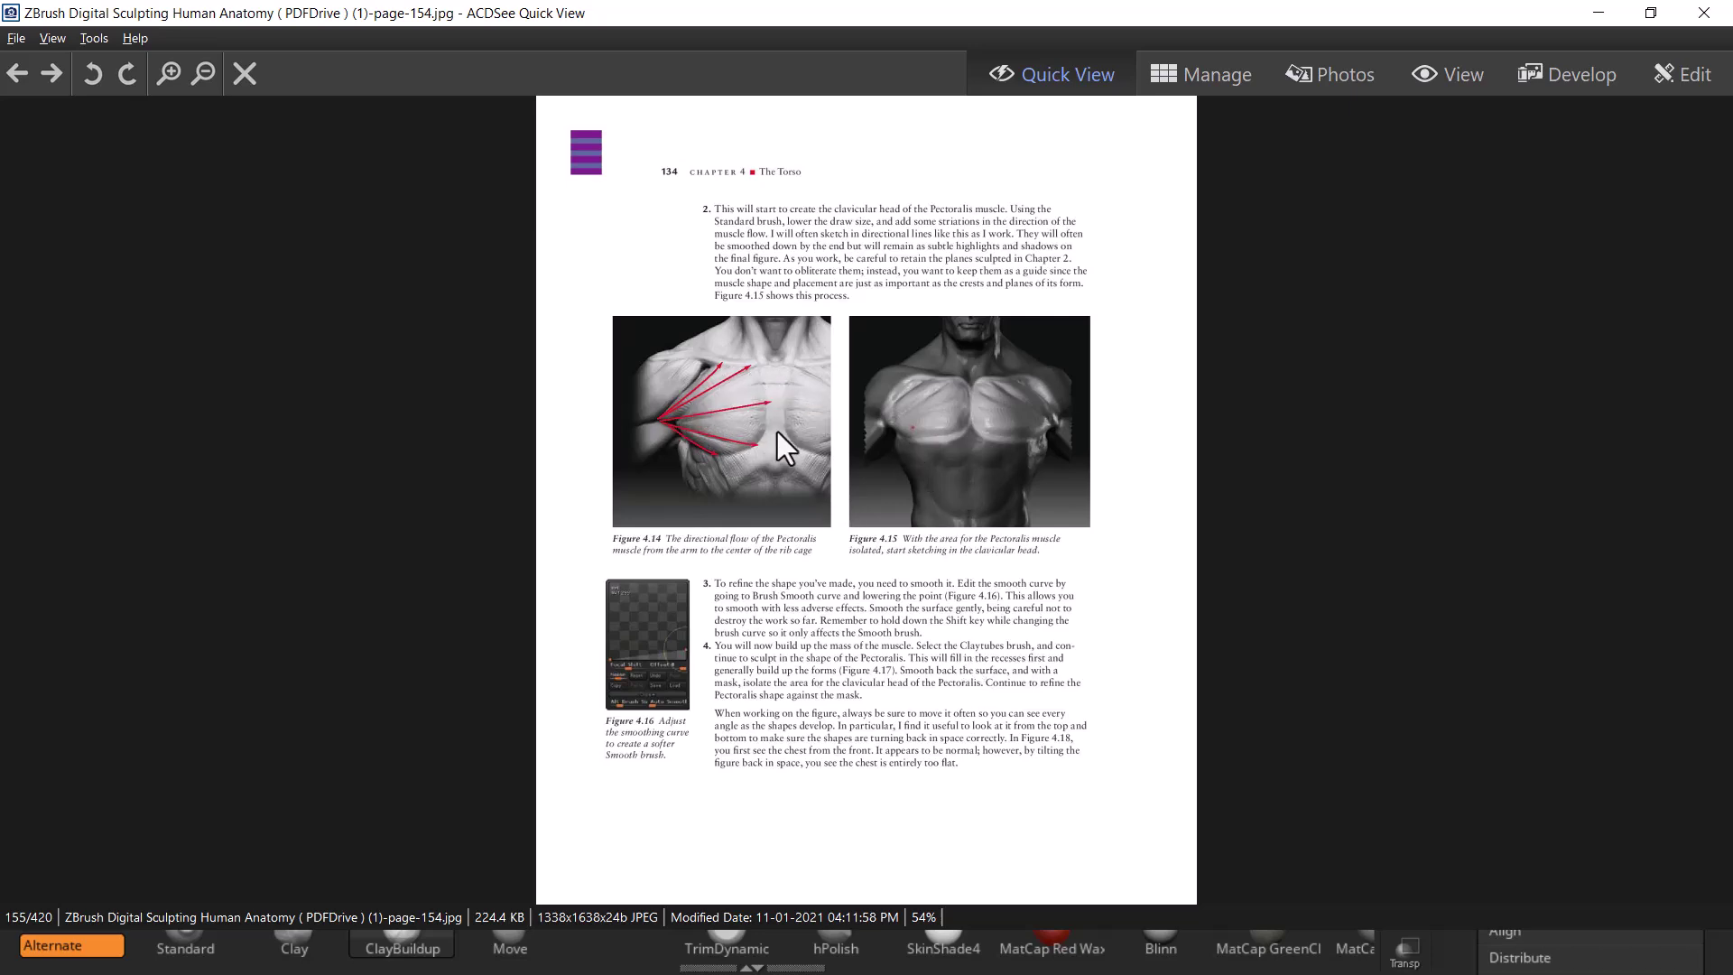
{"action": "scroll", "coordinate": [776, 431], "scroll_direction": "down", "scroll_amount": 8}
{"action": "scroll", "coordinate": [922, 535], "scroll_direction": "down", "scroll_amount": 7}
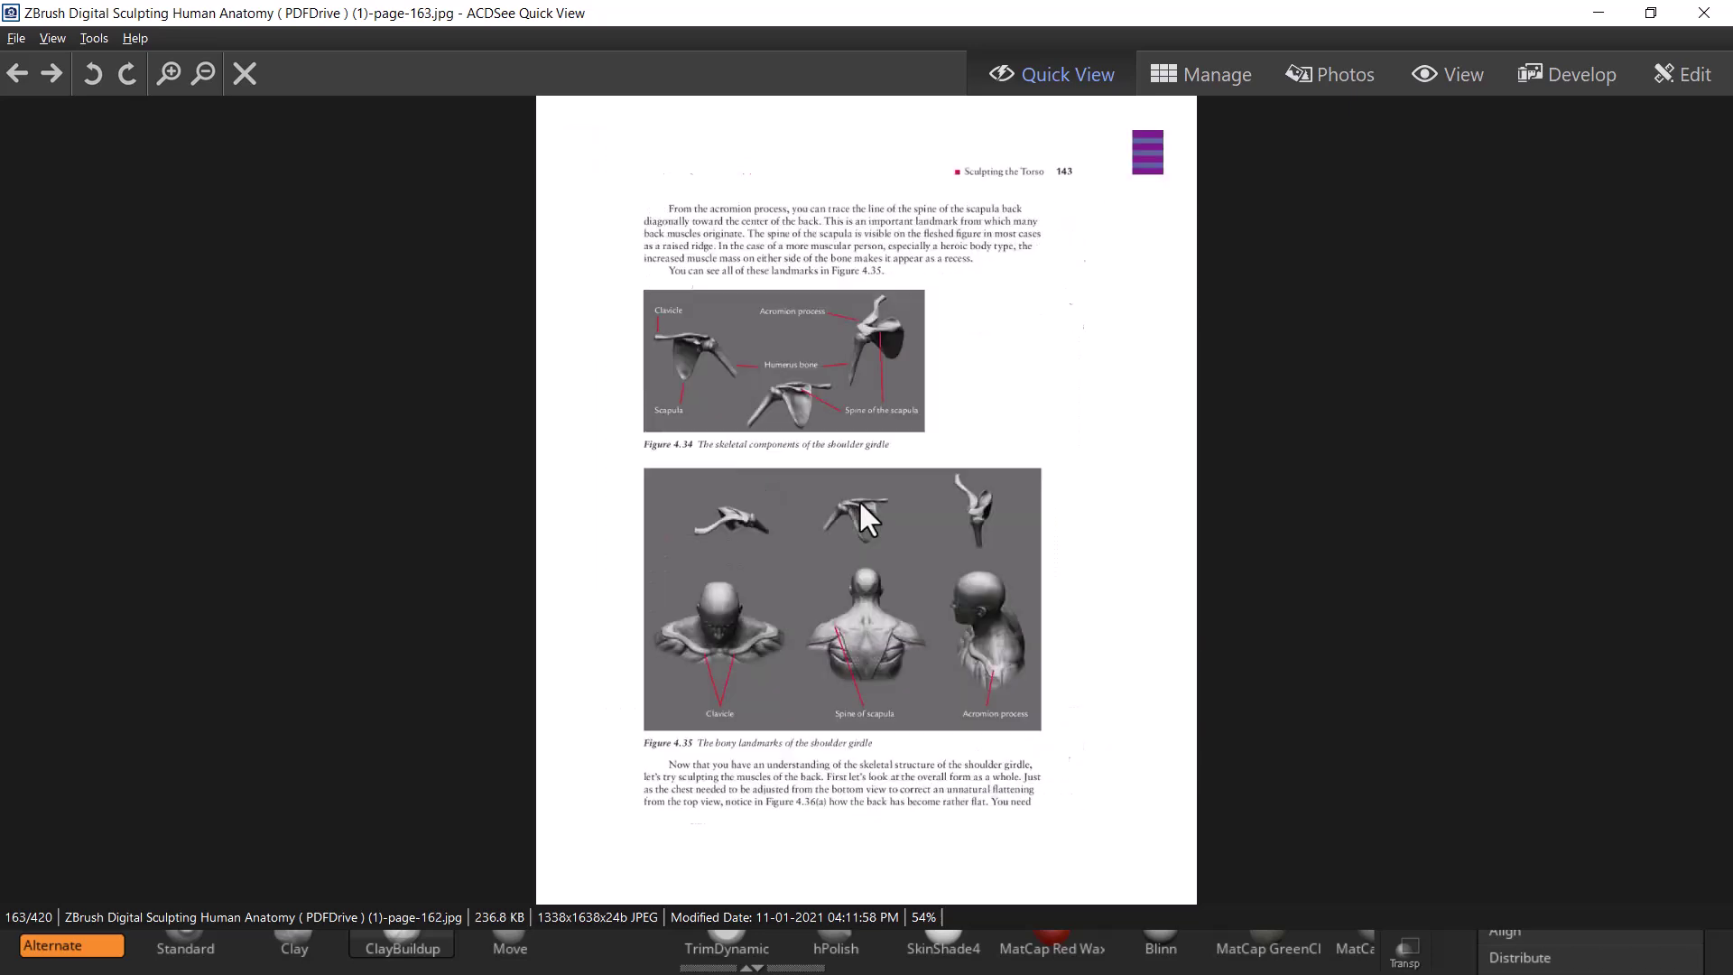
{"action": "scroll", "coordinate": [928, 551], "scroll_direction": "down", "scroll_amount": 8}
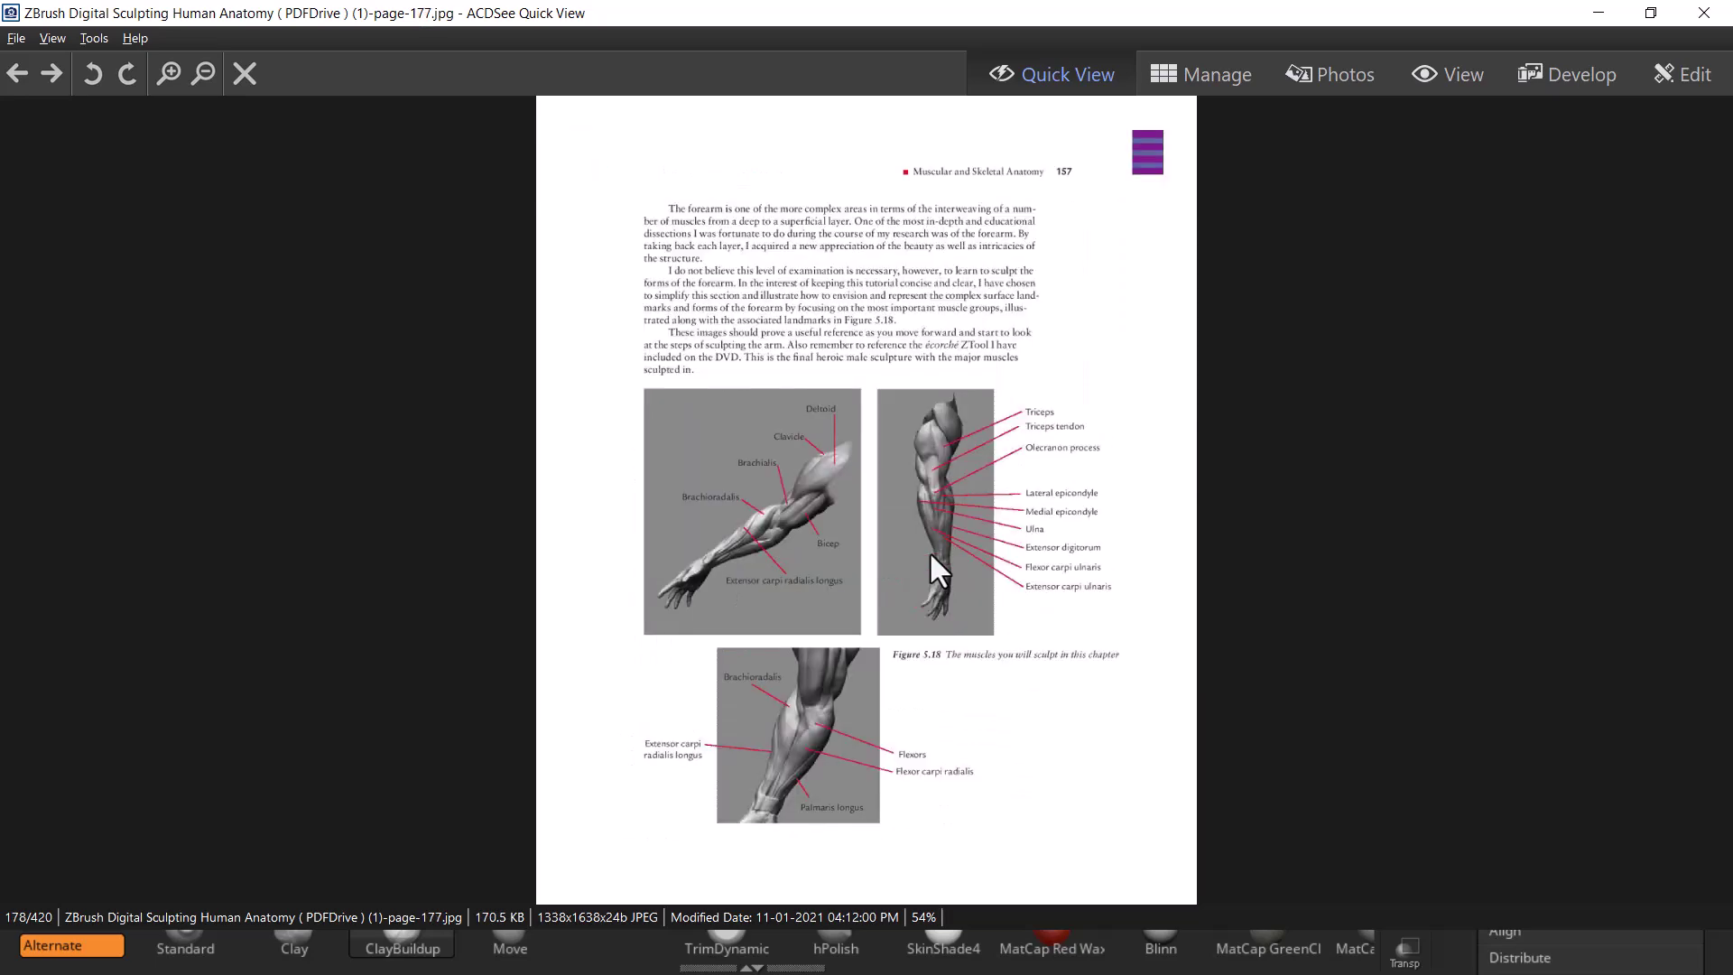
{"action": "scroll", "coordinate": [929, 551], "scroll_direction": "down", "scroll_amount": 5}
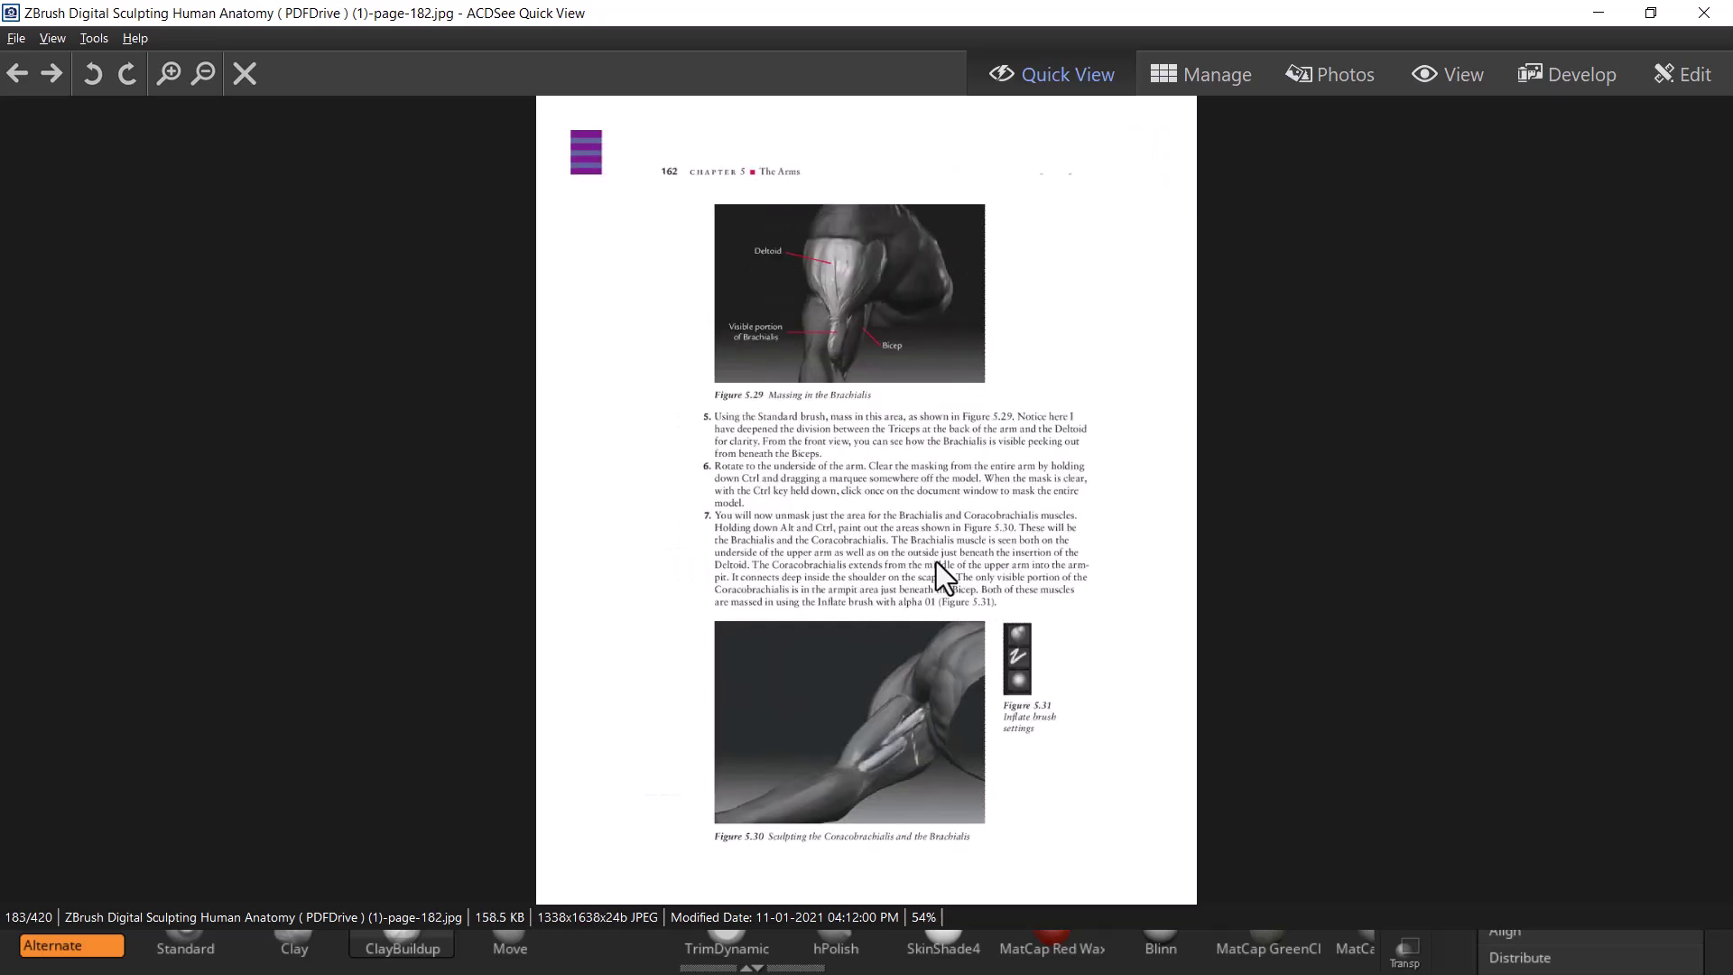
{"action": "scroll", "coordinate": [935, 561], "scroll_direction": "down", "scroll_amount": 9}
{"action": "scroll", "coordinate": [935, 561], "scroll_direction": "down", "scroll_amount": 7}
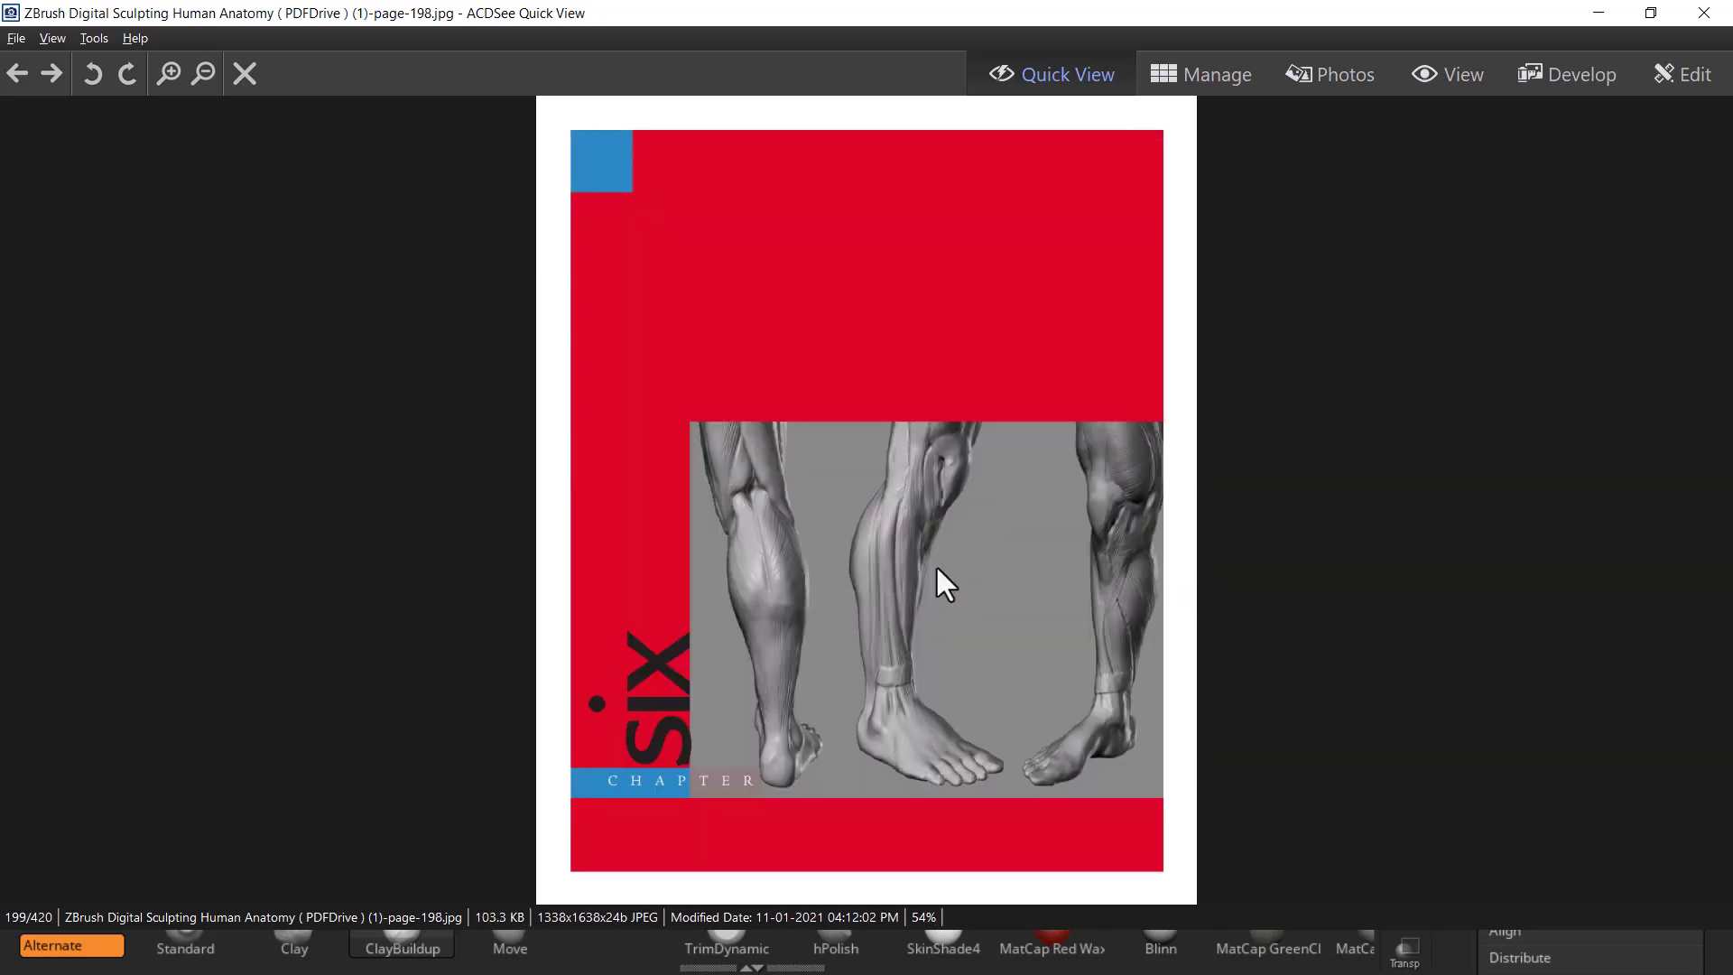
- Enlarge the leg in Figure 6.6 to 200% and place the page in a small window beside the sculpt, centred on the knee
{"action": "scroll", "coordinate": [936, 565], "scroll_direction": "down", "scroll_amount": 3}
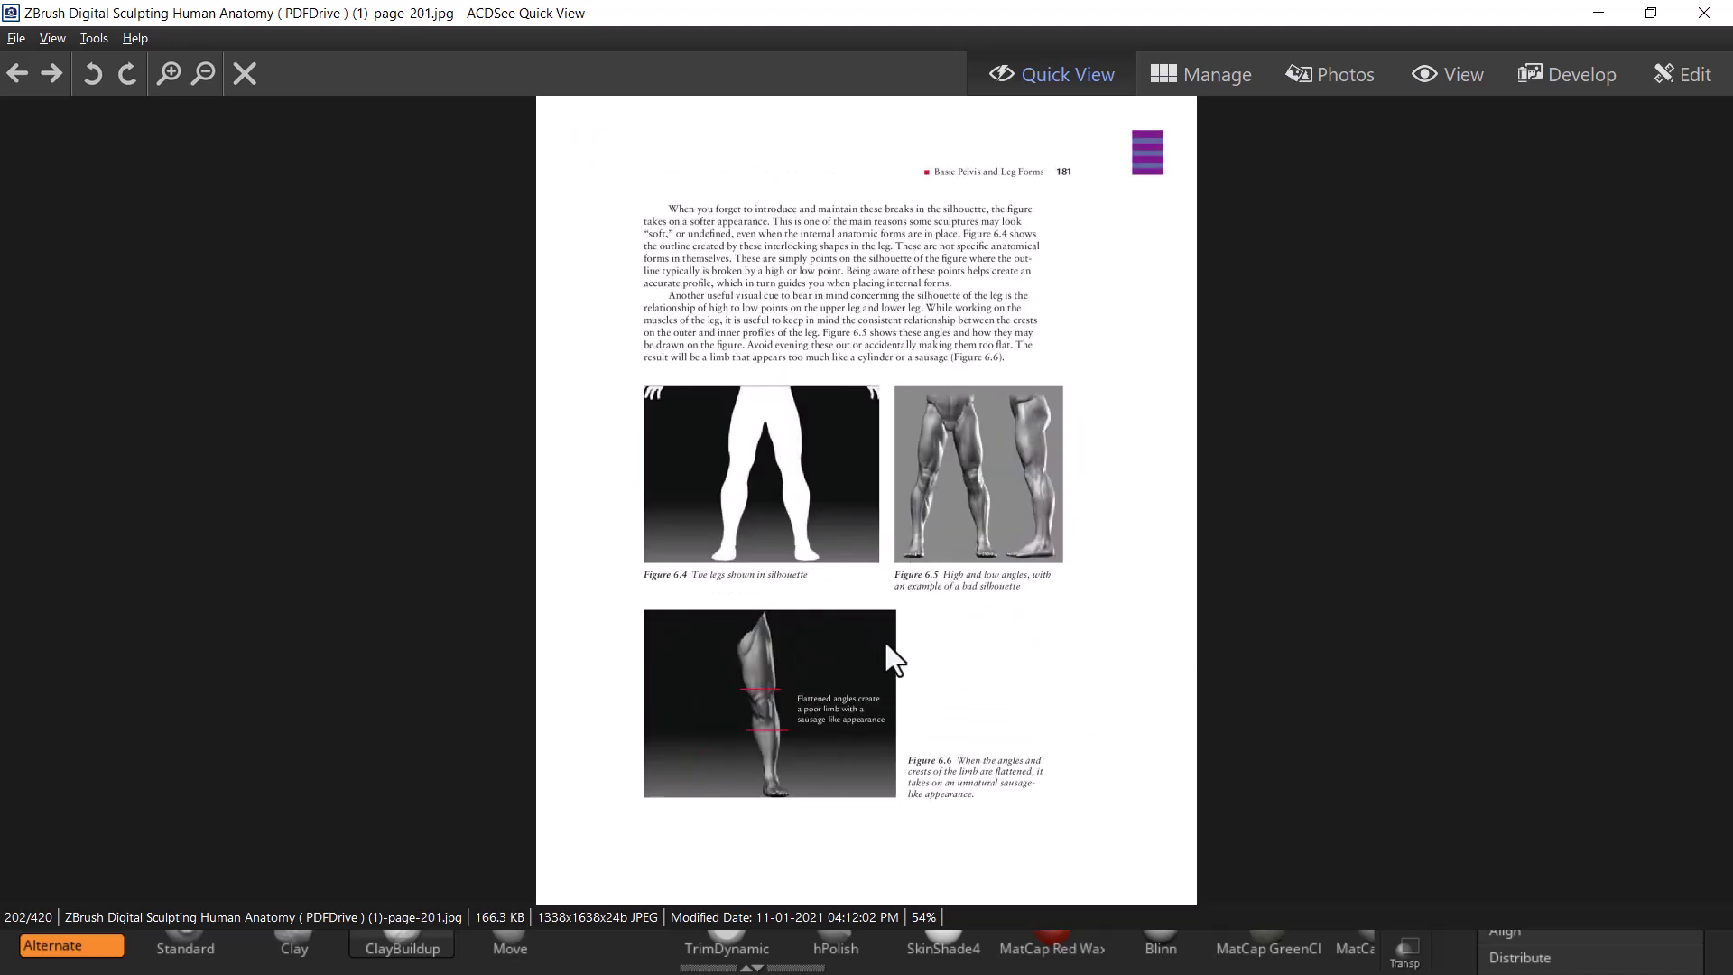
{"action": "scroll", "coordinate": [886, 646], "scroll_direction": "up", "scroll_amount": 6, "text": "ctrl"}
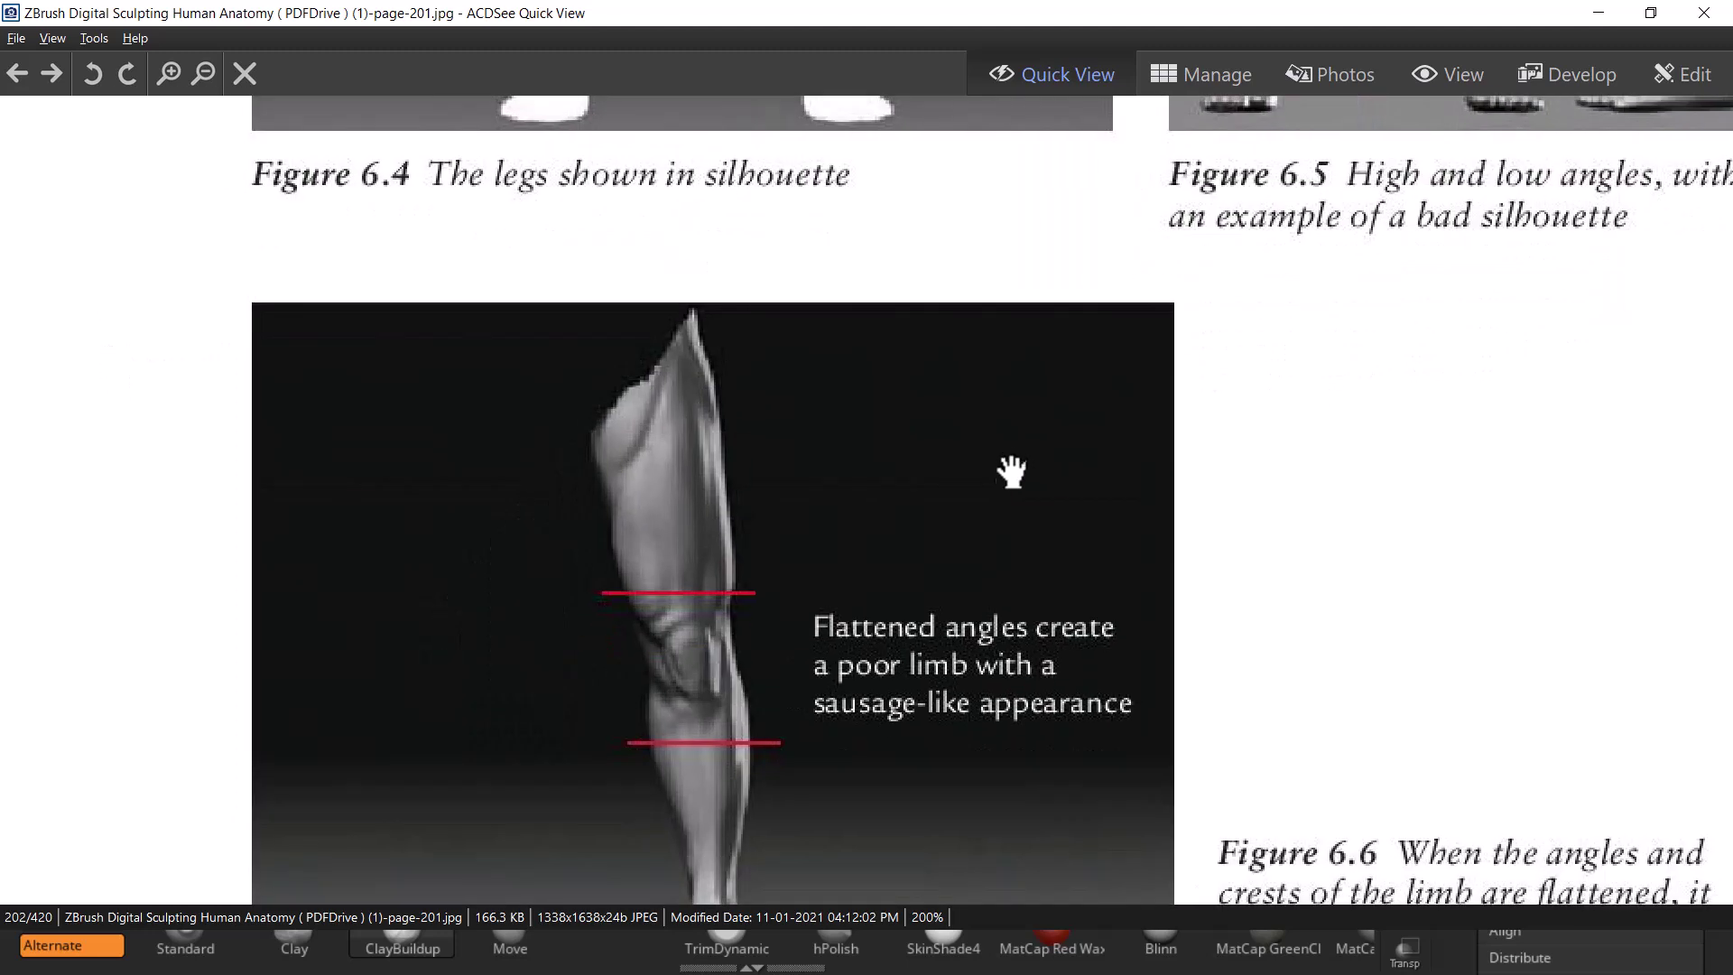
{"action": "left_click_drag", "start_coordinate": [1446, 9], "coordinate": [1499, 32]}
{"action": "left_click_drag", "start_coordinate": [1471, 464], "coordinate": [1358, 239]}
{"action": "mouse_move", "coordinate": [1504, 388]}
{"action": "left_mouse_down"}
{"action": "mouse_move", "coordinate": [1477, 430]}
{"action": "mouse_move", "coordinate": [1503, 330]}
{"action": "mouse_move", "coordinate": [1506, 416]}
{"action": "left_mouse_up"}
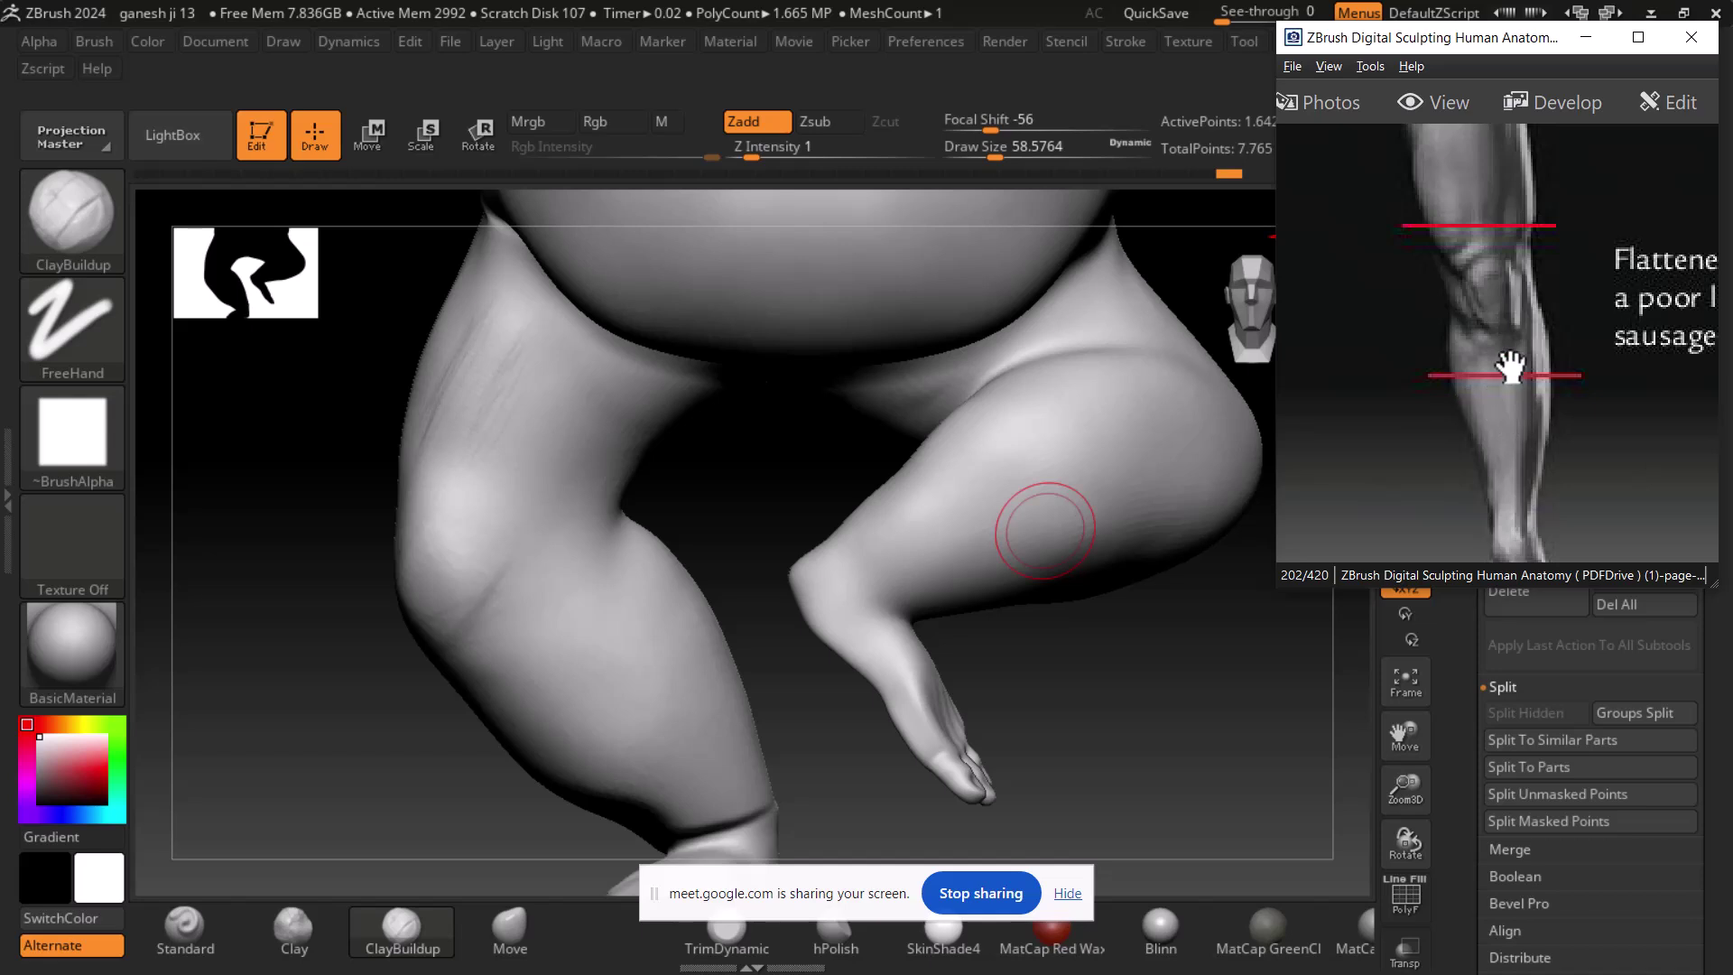
- Compare the standing leg's knee with the book, then enlarge the leg rhythm curves on the following page
{"action": "mouse_move", "coordinate": [1146, 768]}
{"action": "left_mouse_down"}
{"action": "mouse_move", "coordinate": [1199, 746]}
{"action": "mouse_move", "coordinate": [1187, 700]}
{"action": "left_mouse_up"}
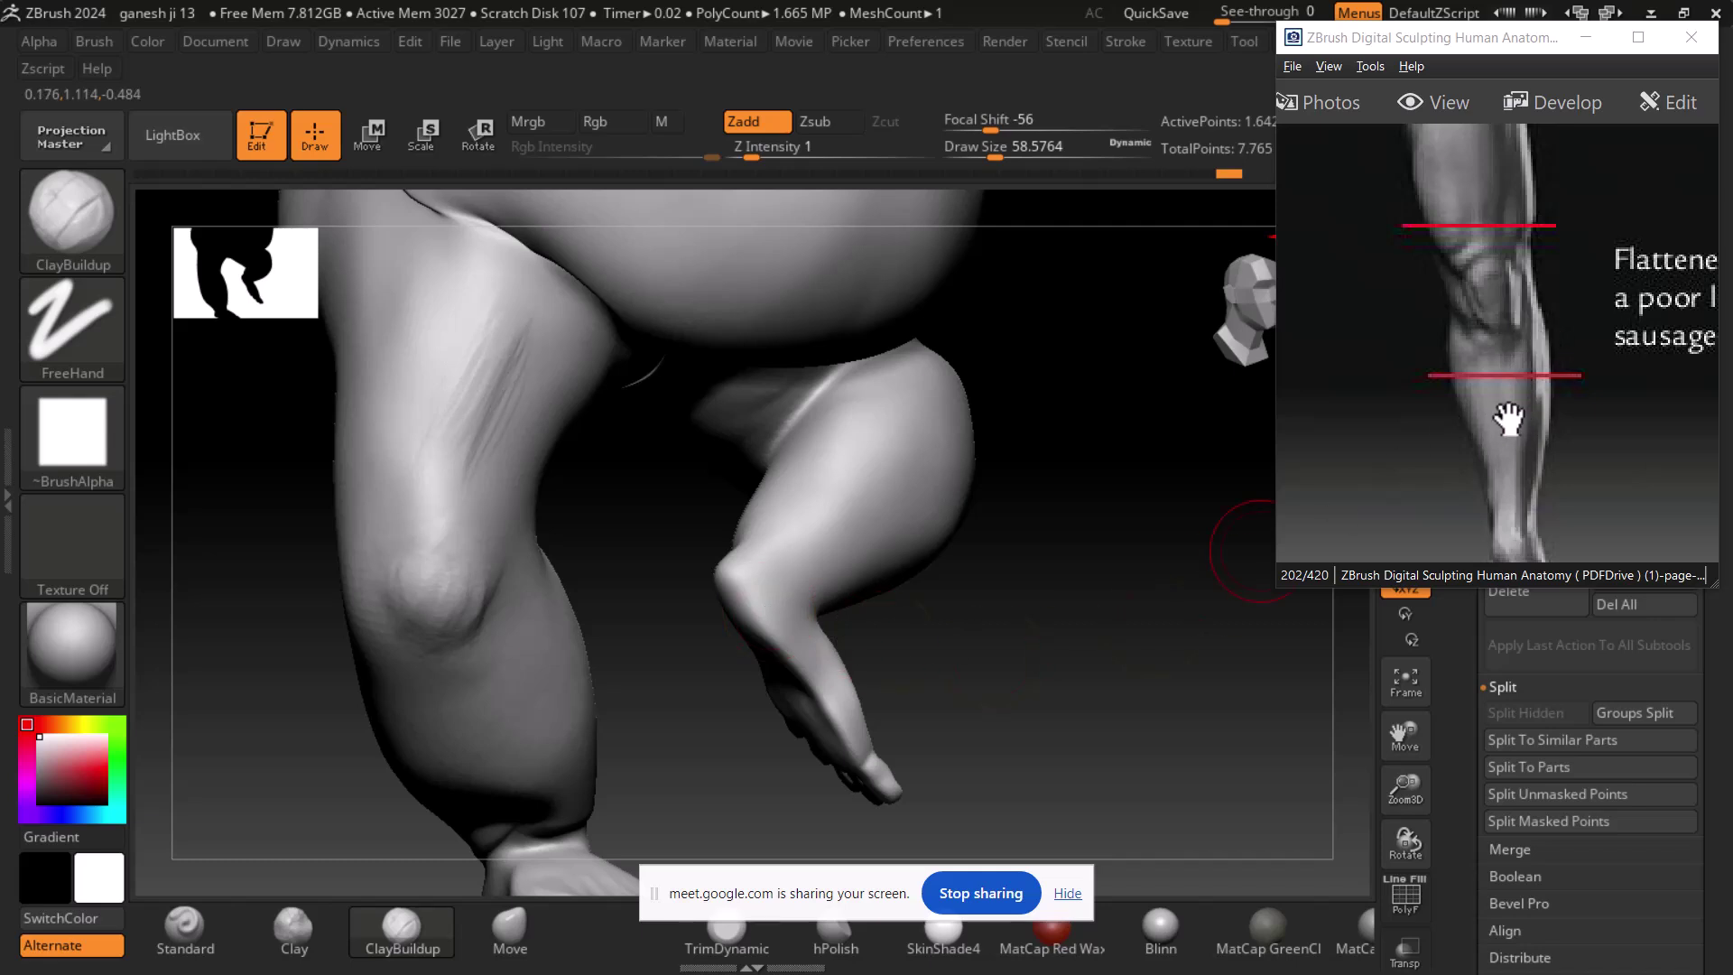
{"action": "scroll", "coordinate": [1584, 361], "scroll_direction": "down", "scroll_amount": 2}
{"action": "scroll", "coordinate": [1584, 361], "scroll_direction": "up", "scroll_amount": 1}
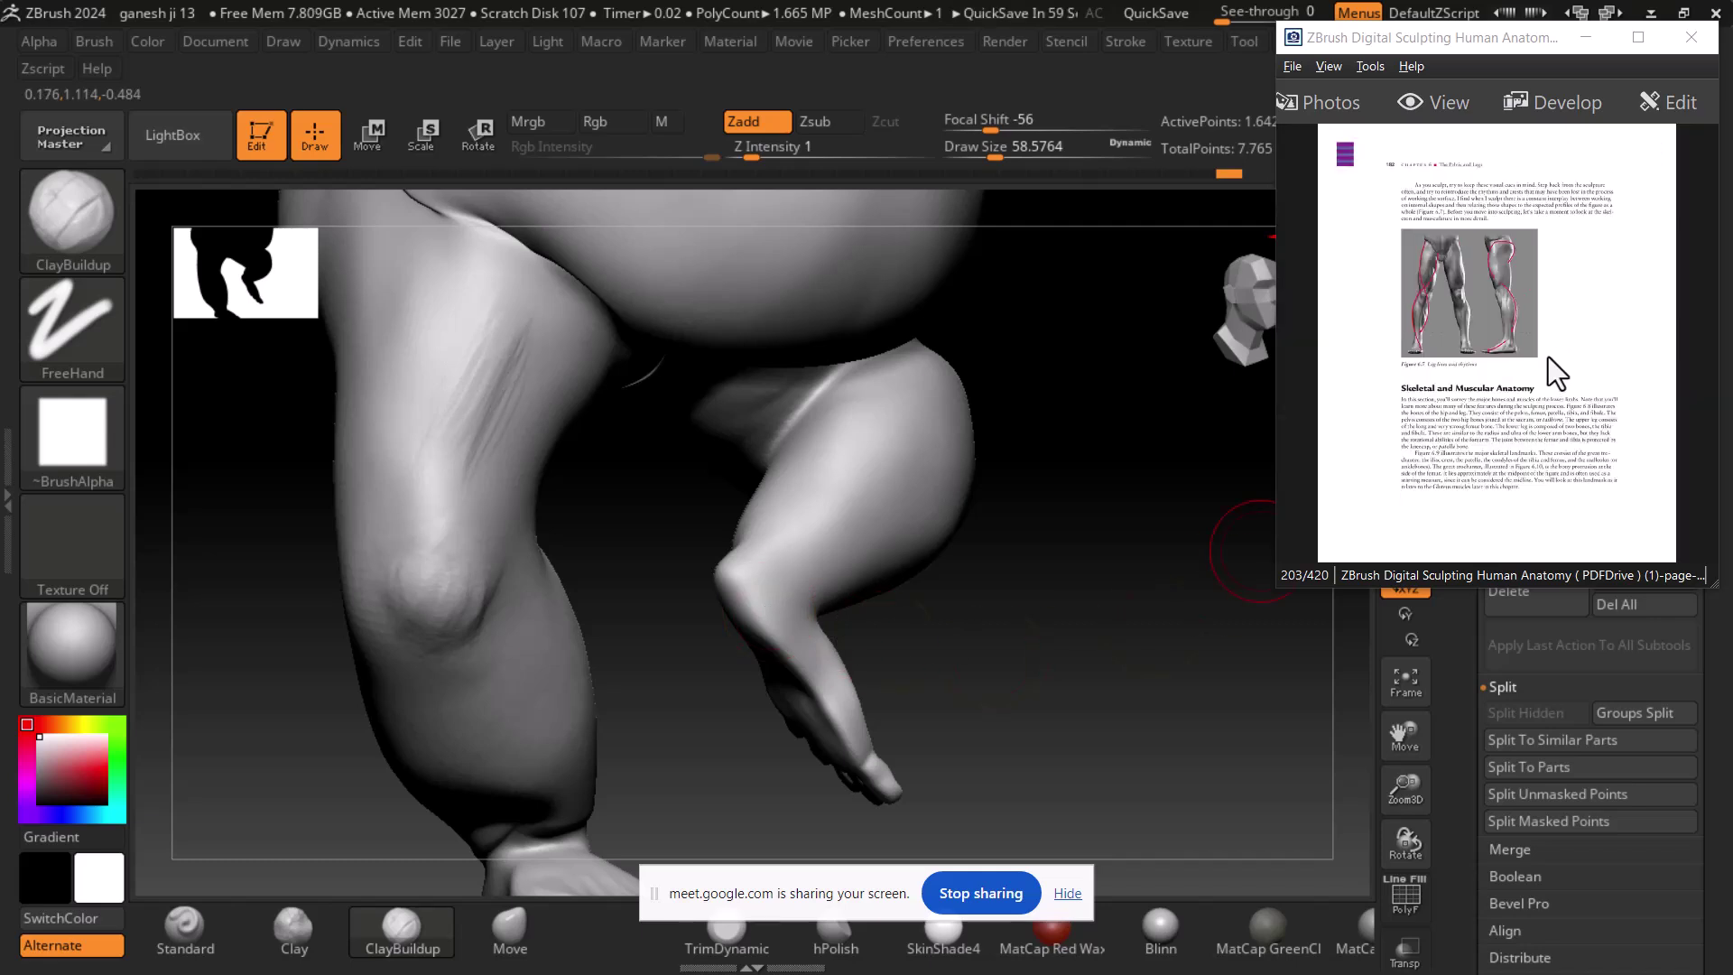
{"action": "scroll", "coordinate": [1547, 356], "scroll_direction": "up", "scroll_amount": 5, "text": "ctrl"}
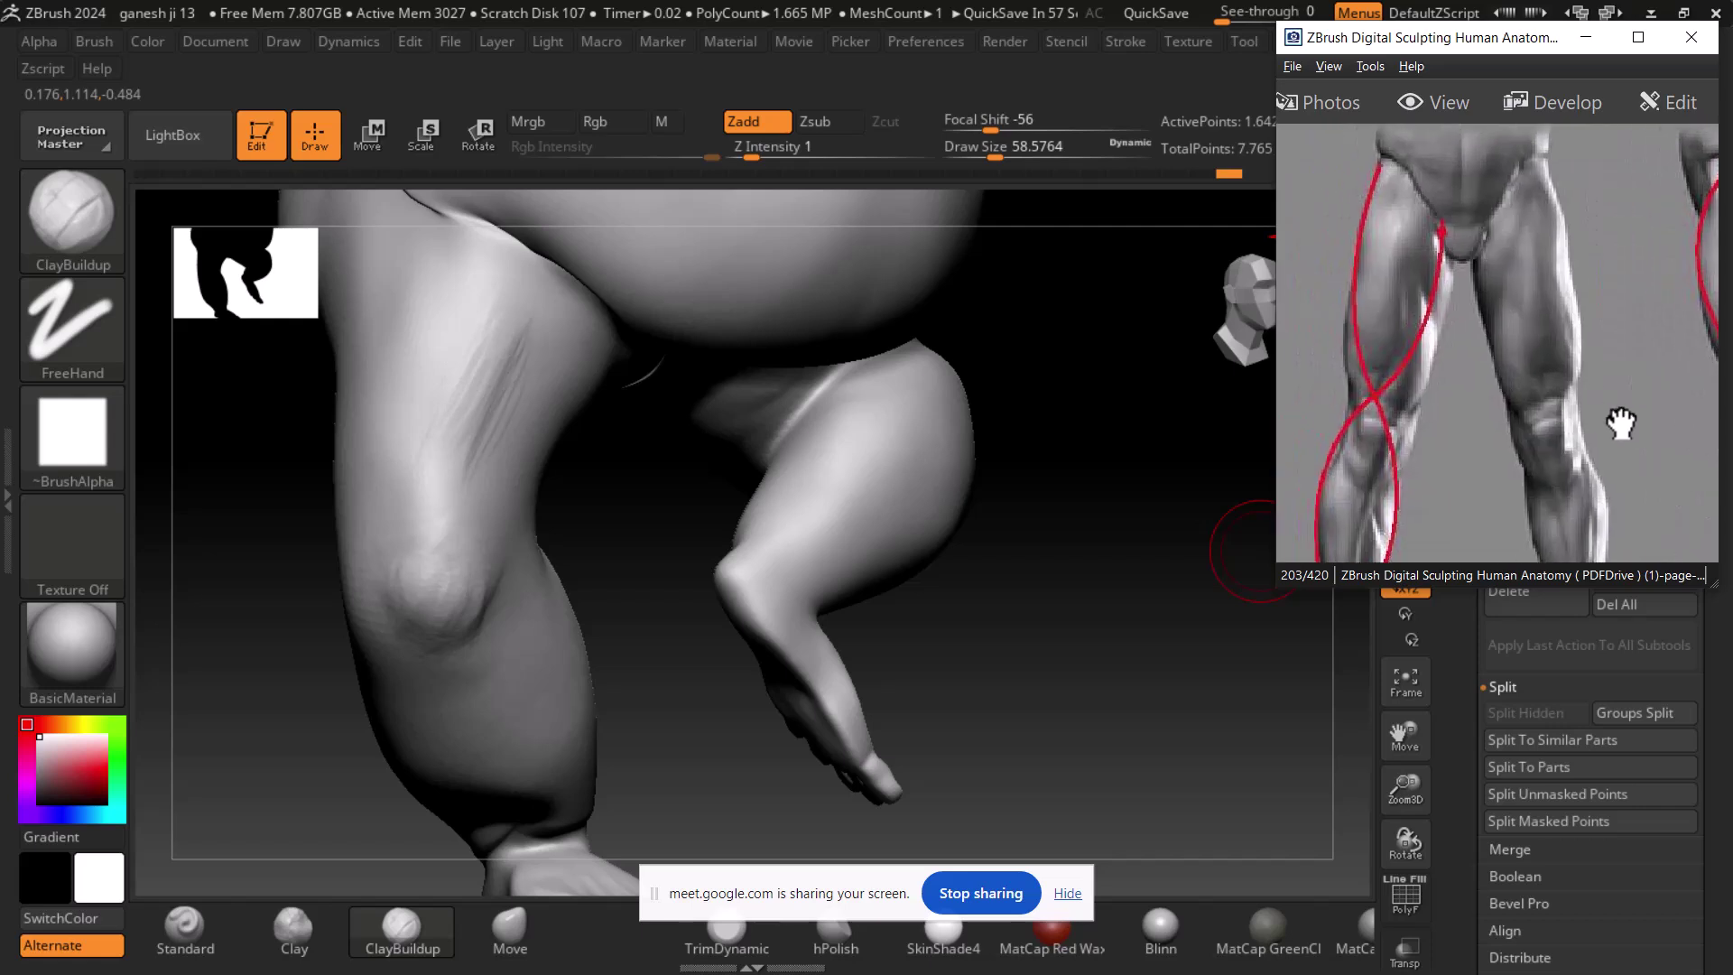
- Build up the standing leg's upper outer thigh below the belly with ClayBuildup strokes, checking the hip area in the leg rhythm figure
{"action": "left_click_drag", "start_coordinate": [1017, 697], "coordinate": [887, 541]}
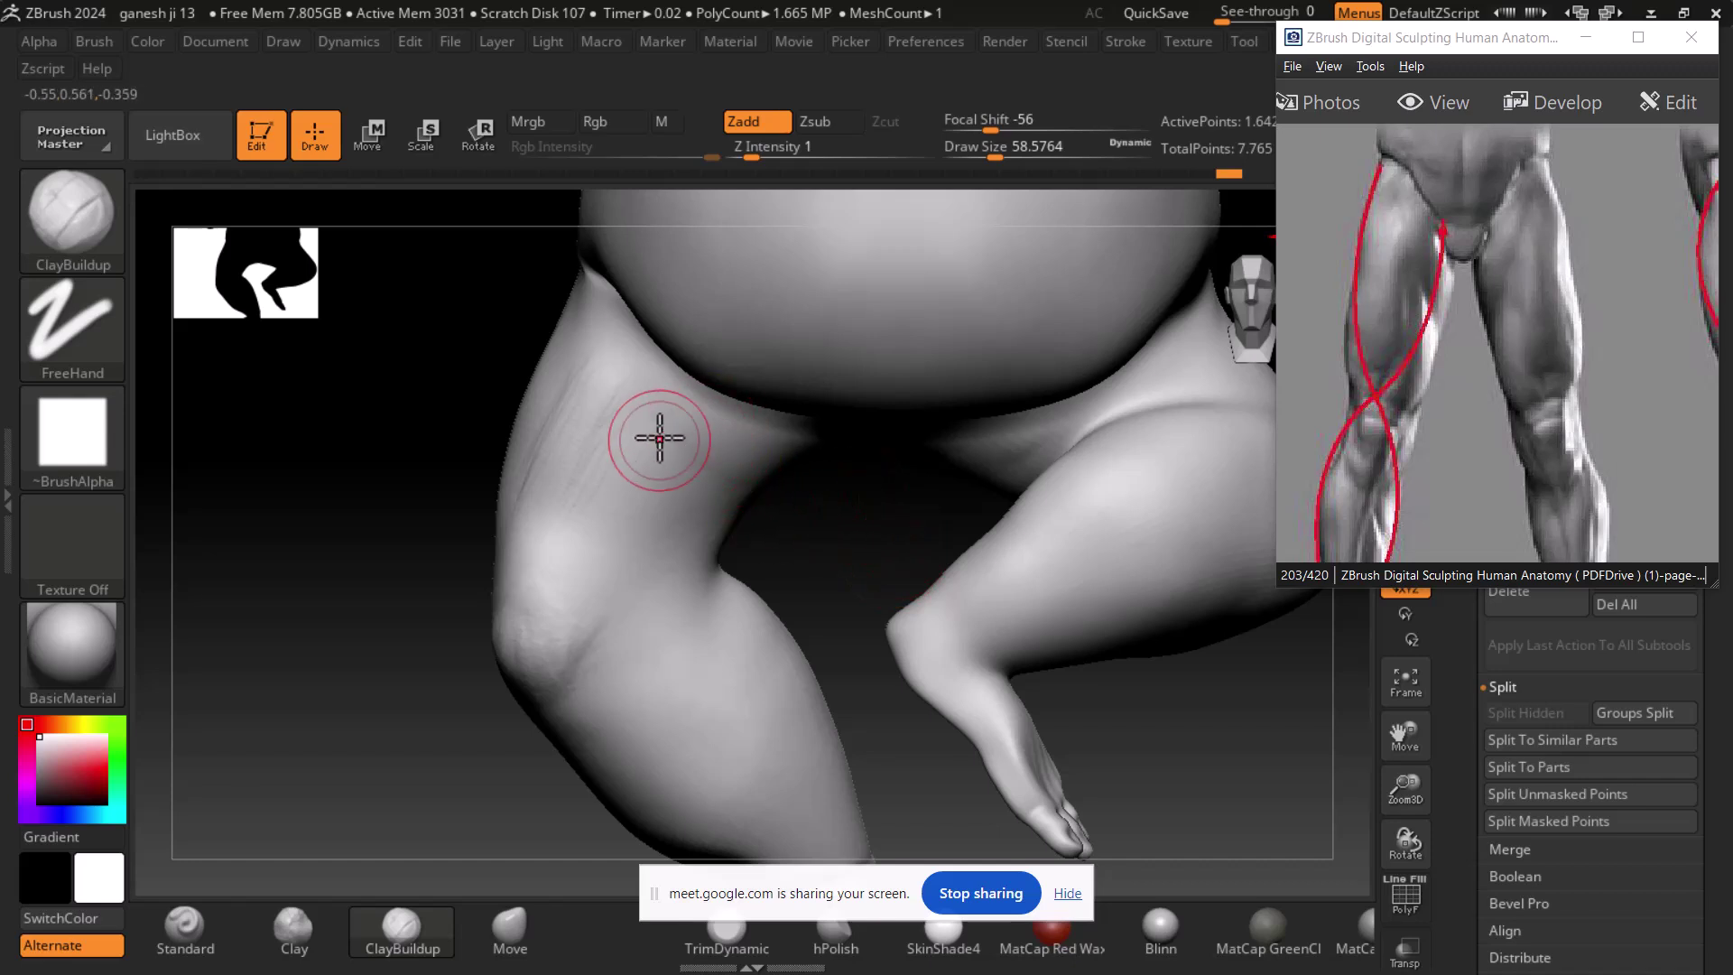
{"action": "mouse_move", "coordinate": [446, 542]}
{"action": "left_mouse_down"}
{"action": "mouse_move", "coordinate": [394, 553]}
{"action": "mouse_move", "coordinate": [460, 743]}
{"action": "mouse_move", "coordinate": [618, 448]}
{"action": "left_mouse_up"}
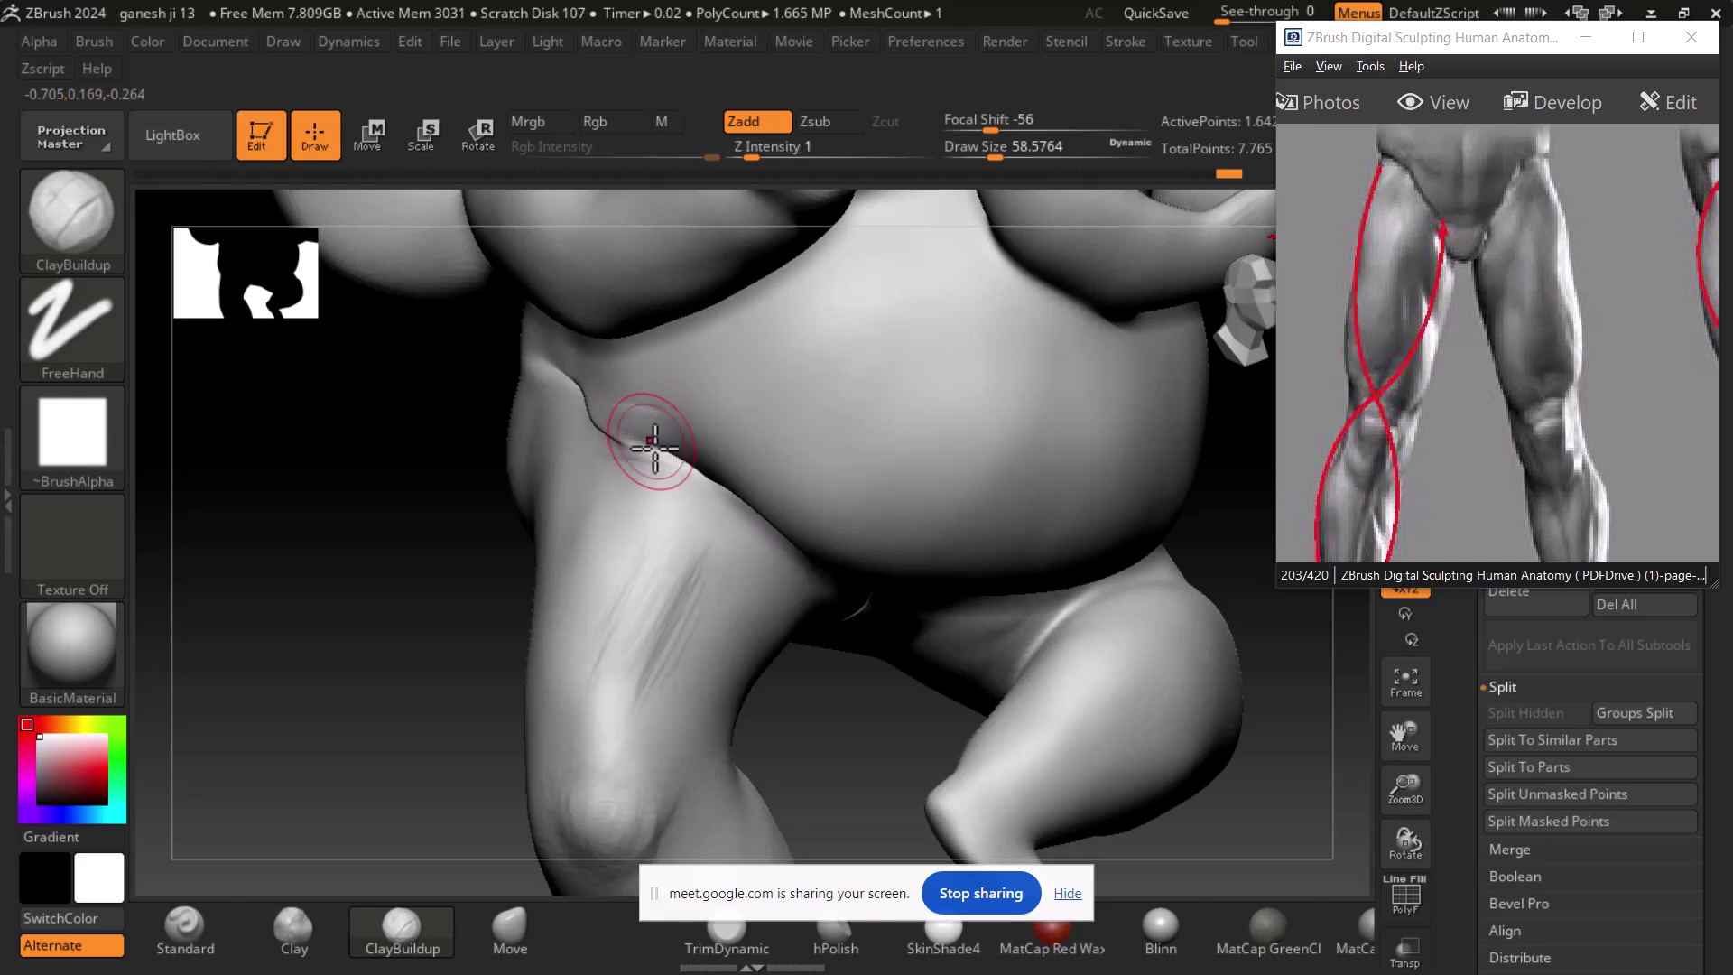
{"action": "mouse_move", "coordinate": [789, 445]}
{"action": "left_mouse_down"}
{"action": "mouse_move", "coordinate": [612, 424]}
{"action": "mouse_move", "coordinate": [623, 410]}
{"action": "mouse_move", "coordinate": [583, 388]}
{"action": "mouse_move", "coordinate": [611, 387]}
{"action": "mouse_move", "coordinate": [589, 424]}
{"action": "left_mouse_up"}
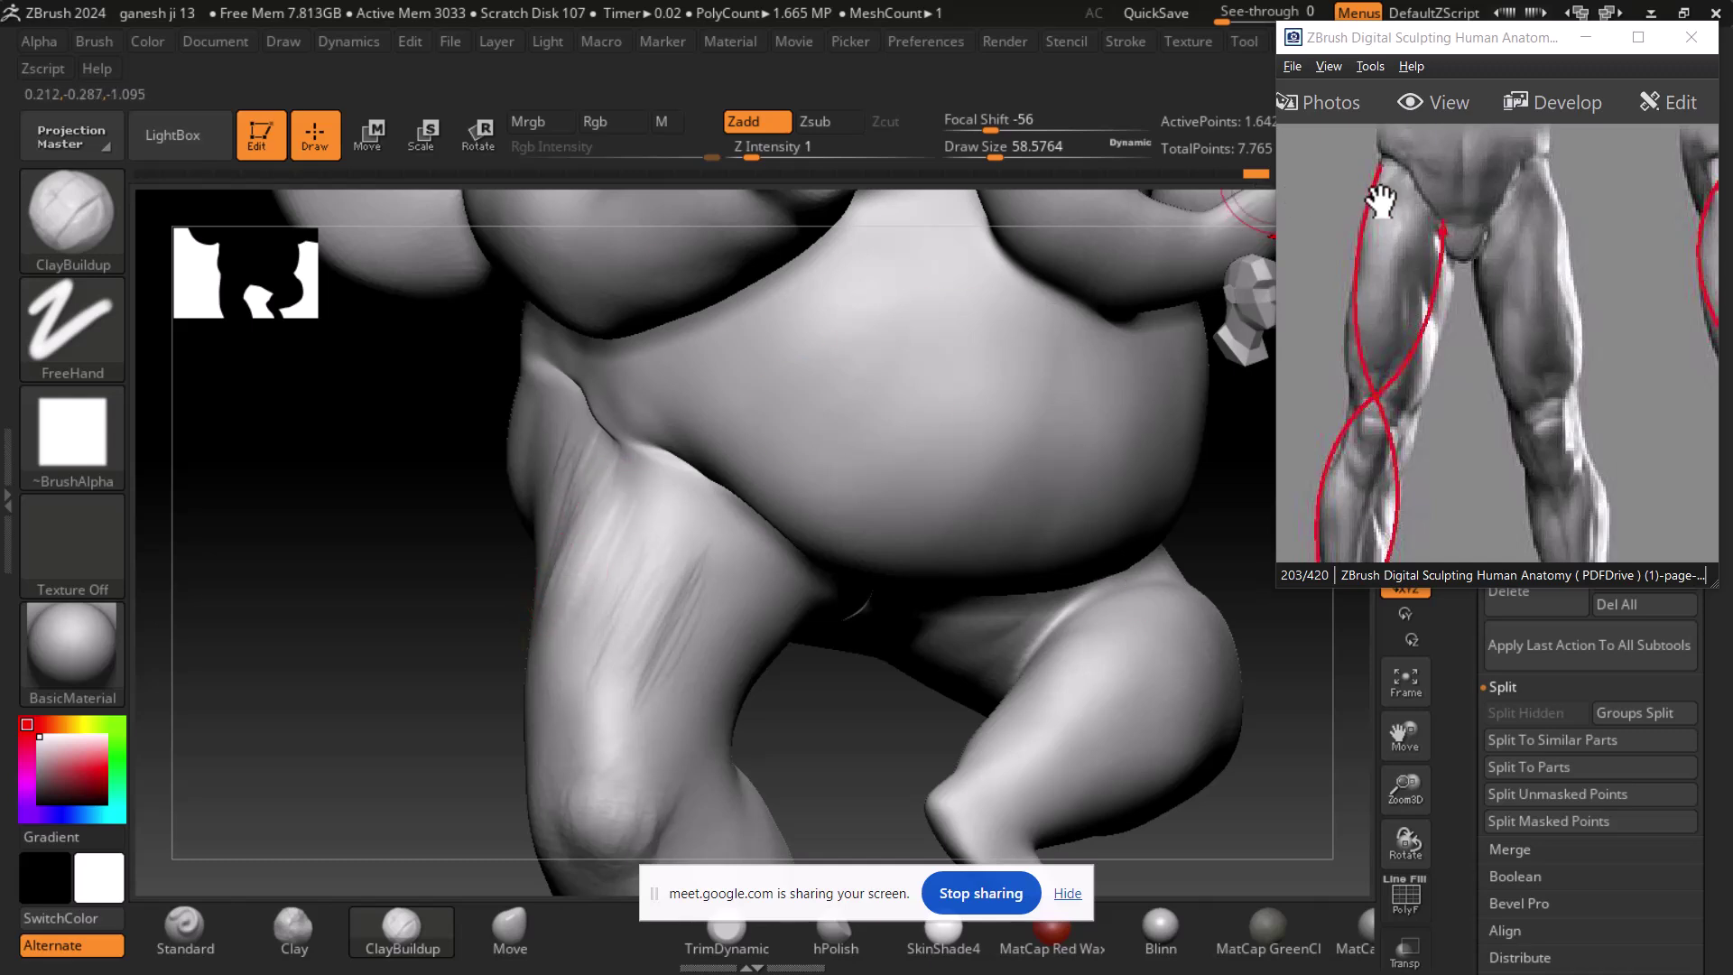
{"action": "scroll", "coordinate": [1354, 263], "scroll_direction": "up", "scroll_amount": 3}
{"action": "scroll", "coordinate": [1429, 347], "scroll_direction": "down", "scroll_amount": 3}
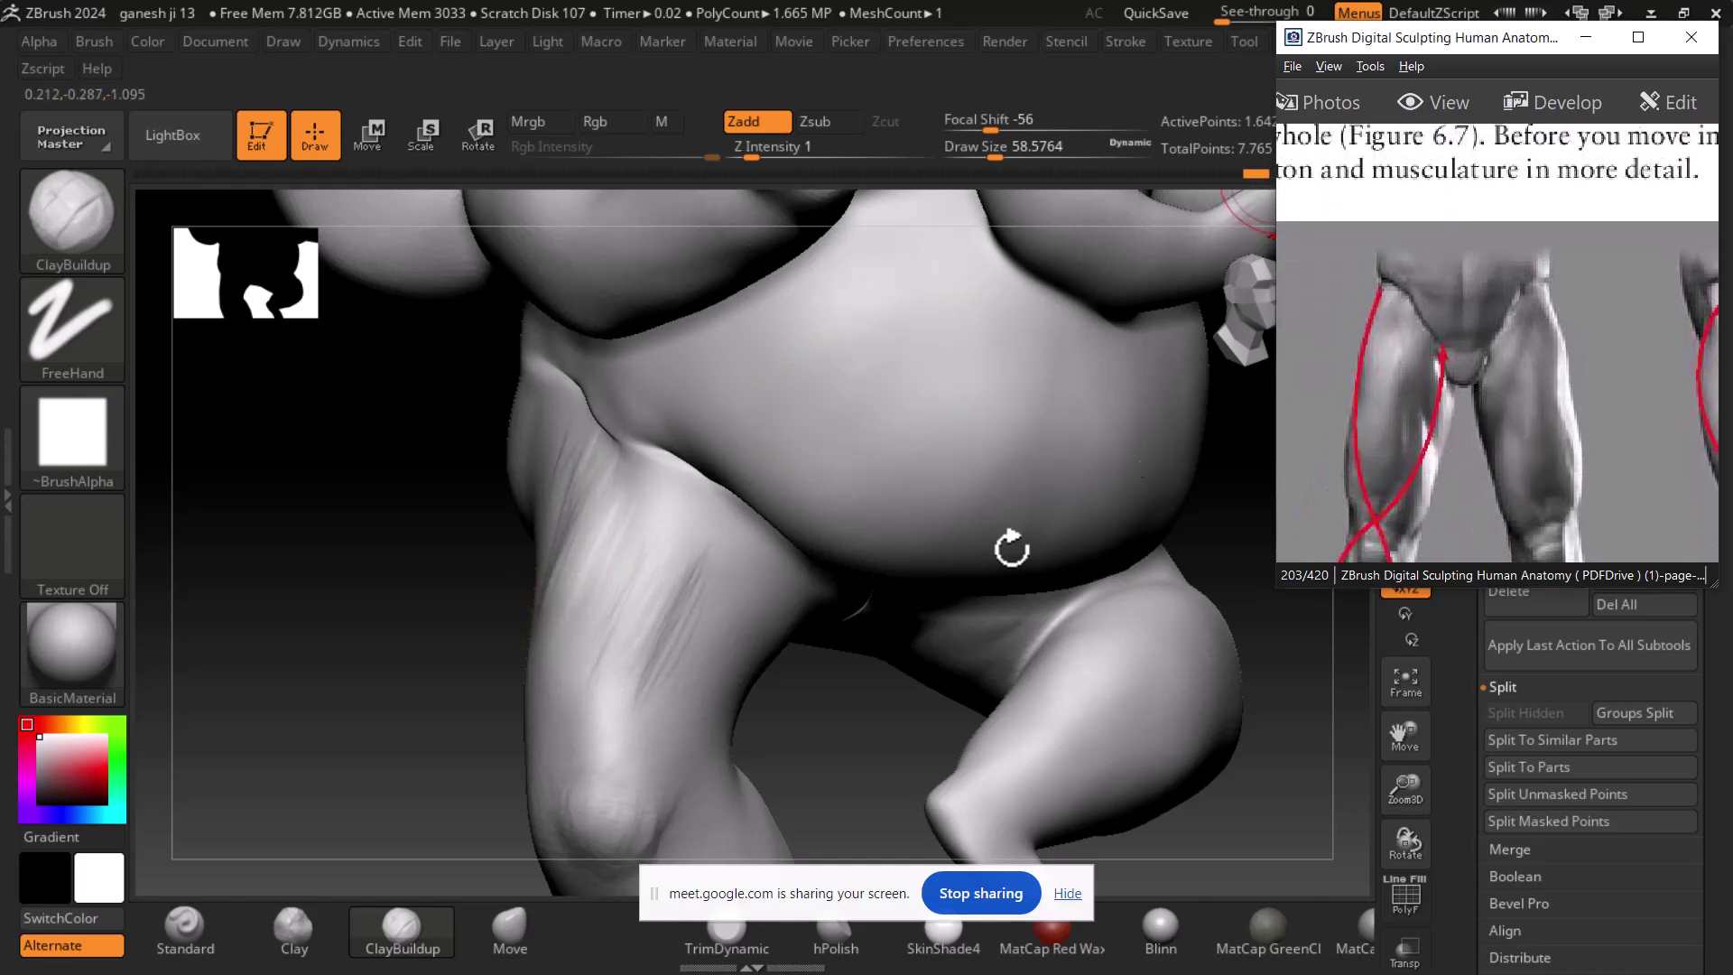
- Build up the standing leg's upper front thigh with ClayBuildup strokes running from the hip crease down toward the knee
{"action": "left_click", "coordinate": [624, 511]}
{"action": "left_click_drag", "start_coordinate": [641, 452], "coordinate": [702, 577]}
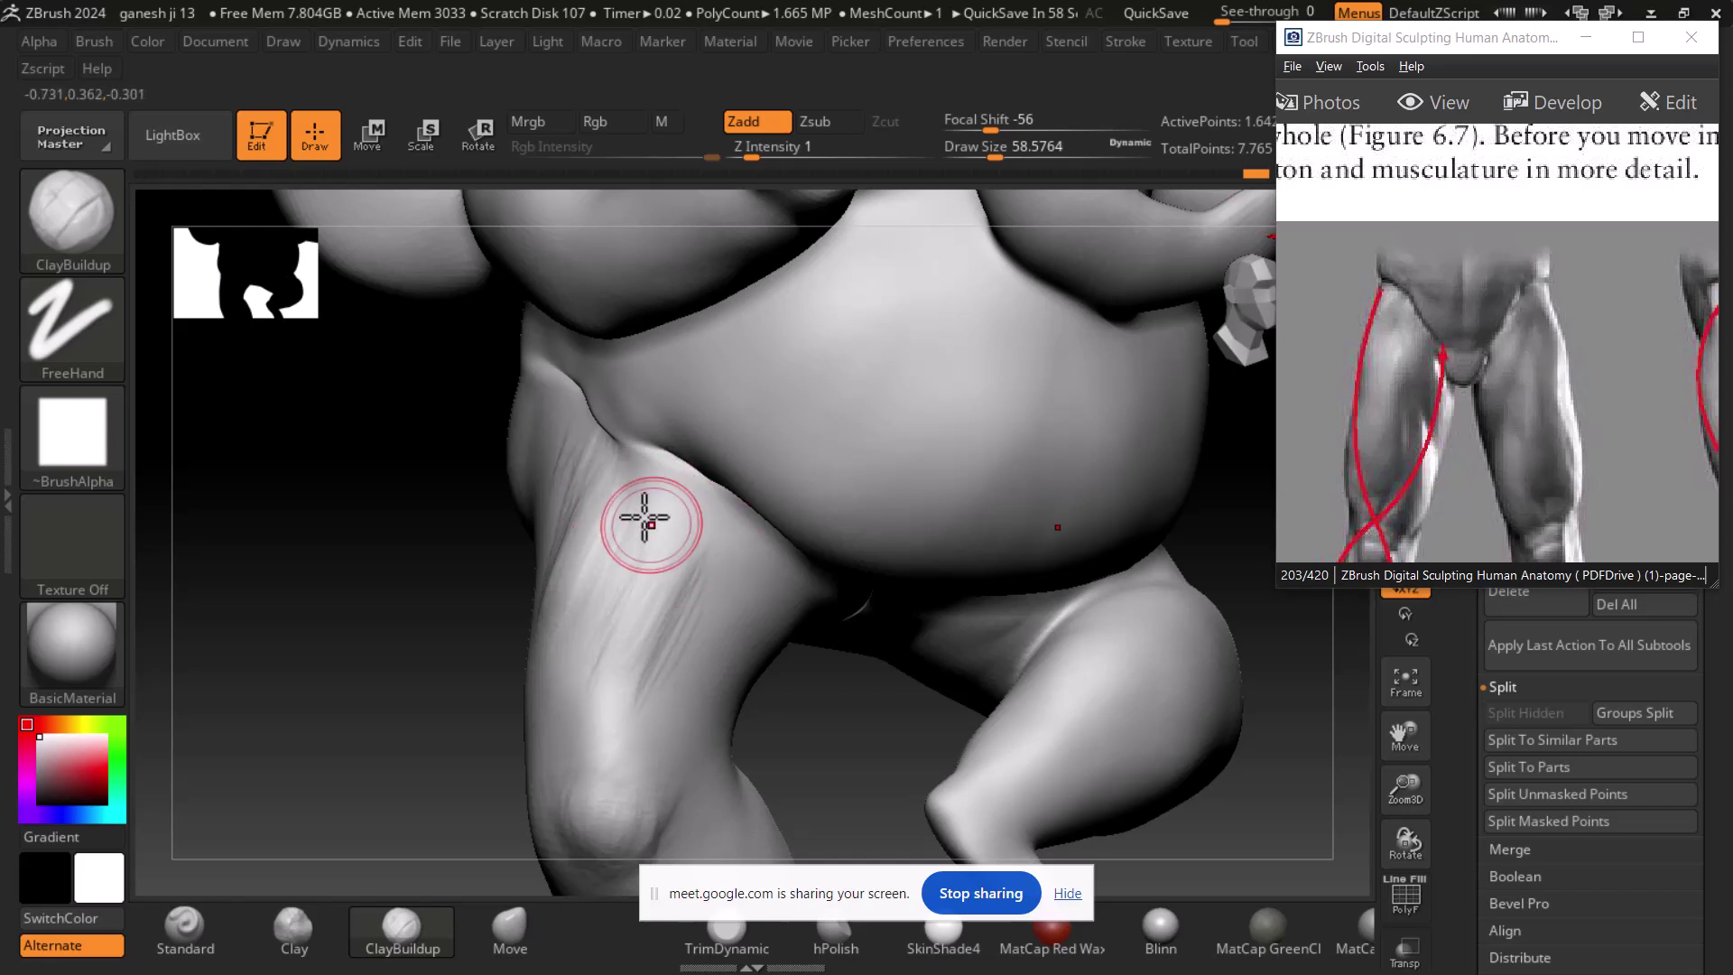
{"action": "left_click_drag", "start_coordinate": [651, 514], "coordinate": [730, 620]}
{"action": "left_click_drag", "start_coordinate": [642, 485], "coordinate": [712, 625]}
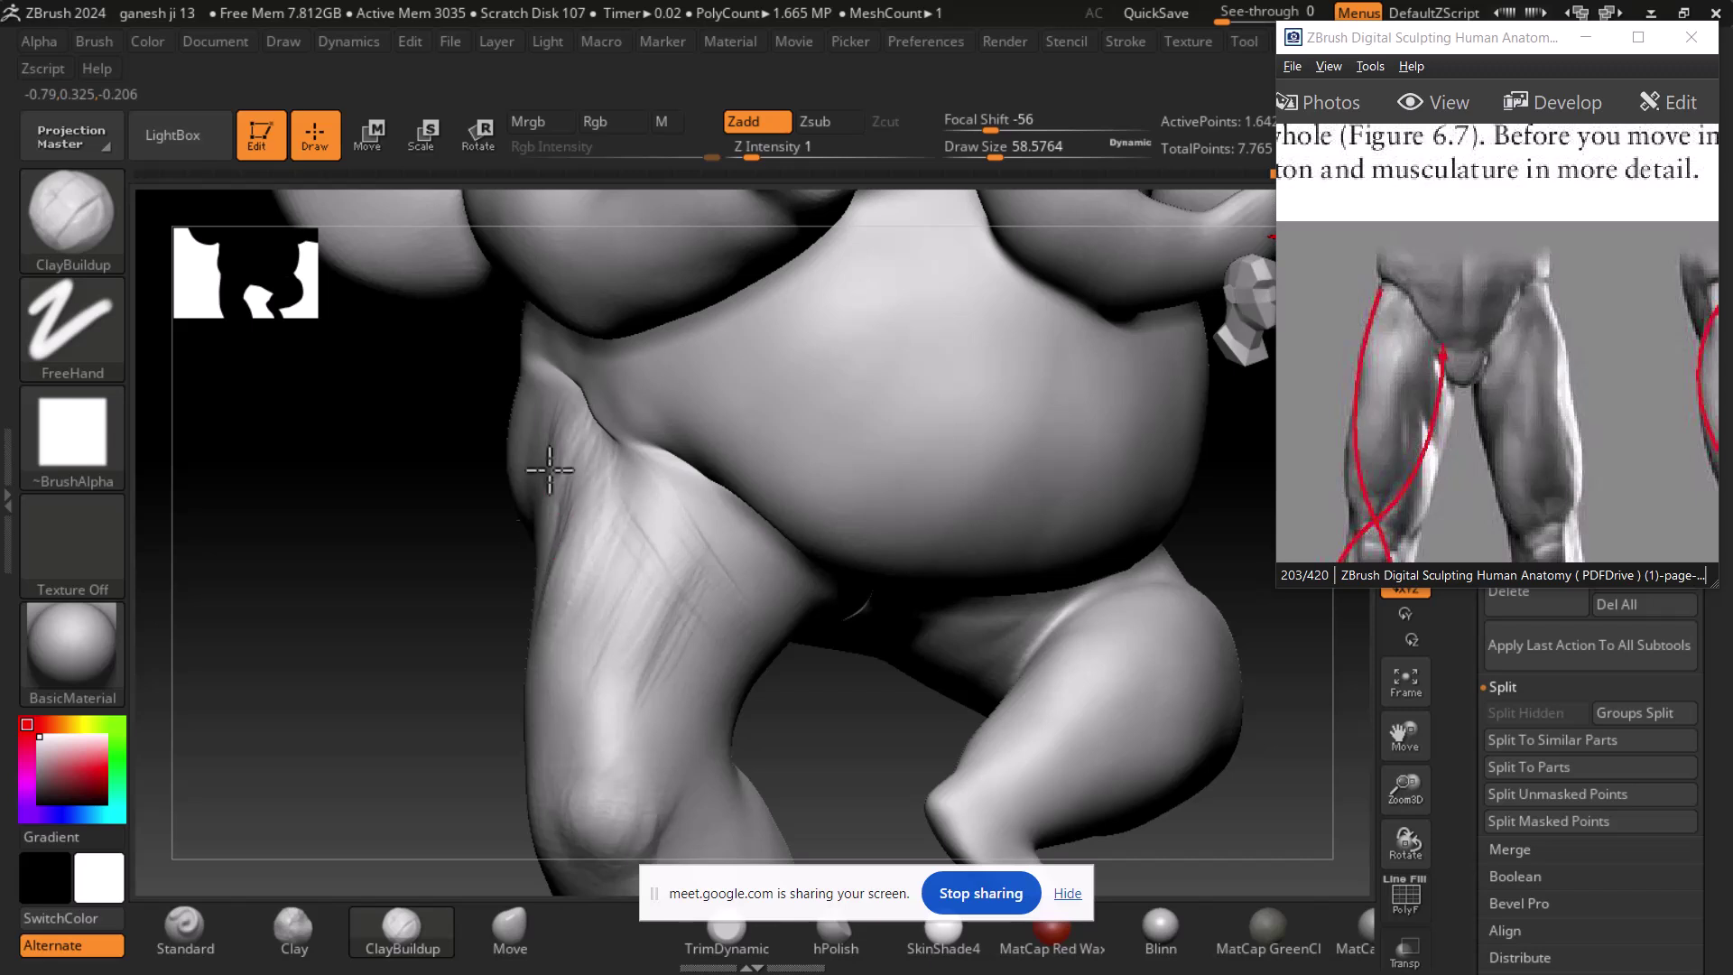
{"action": "left_click_drag", "start_coordinate": [623, 526], "coordinate": [681, 546]}
{"action": "mouse_move", "coordinate": [639, 491]}
{"action": "left_mouse_down"}
{"action": "mouse_move", "coordinate": [674, 541]}
{"action": "mouse_move", "coordinate": [614, 664]}
{"action": "left_mouse_up"}
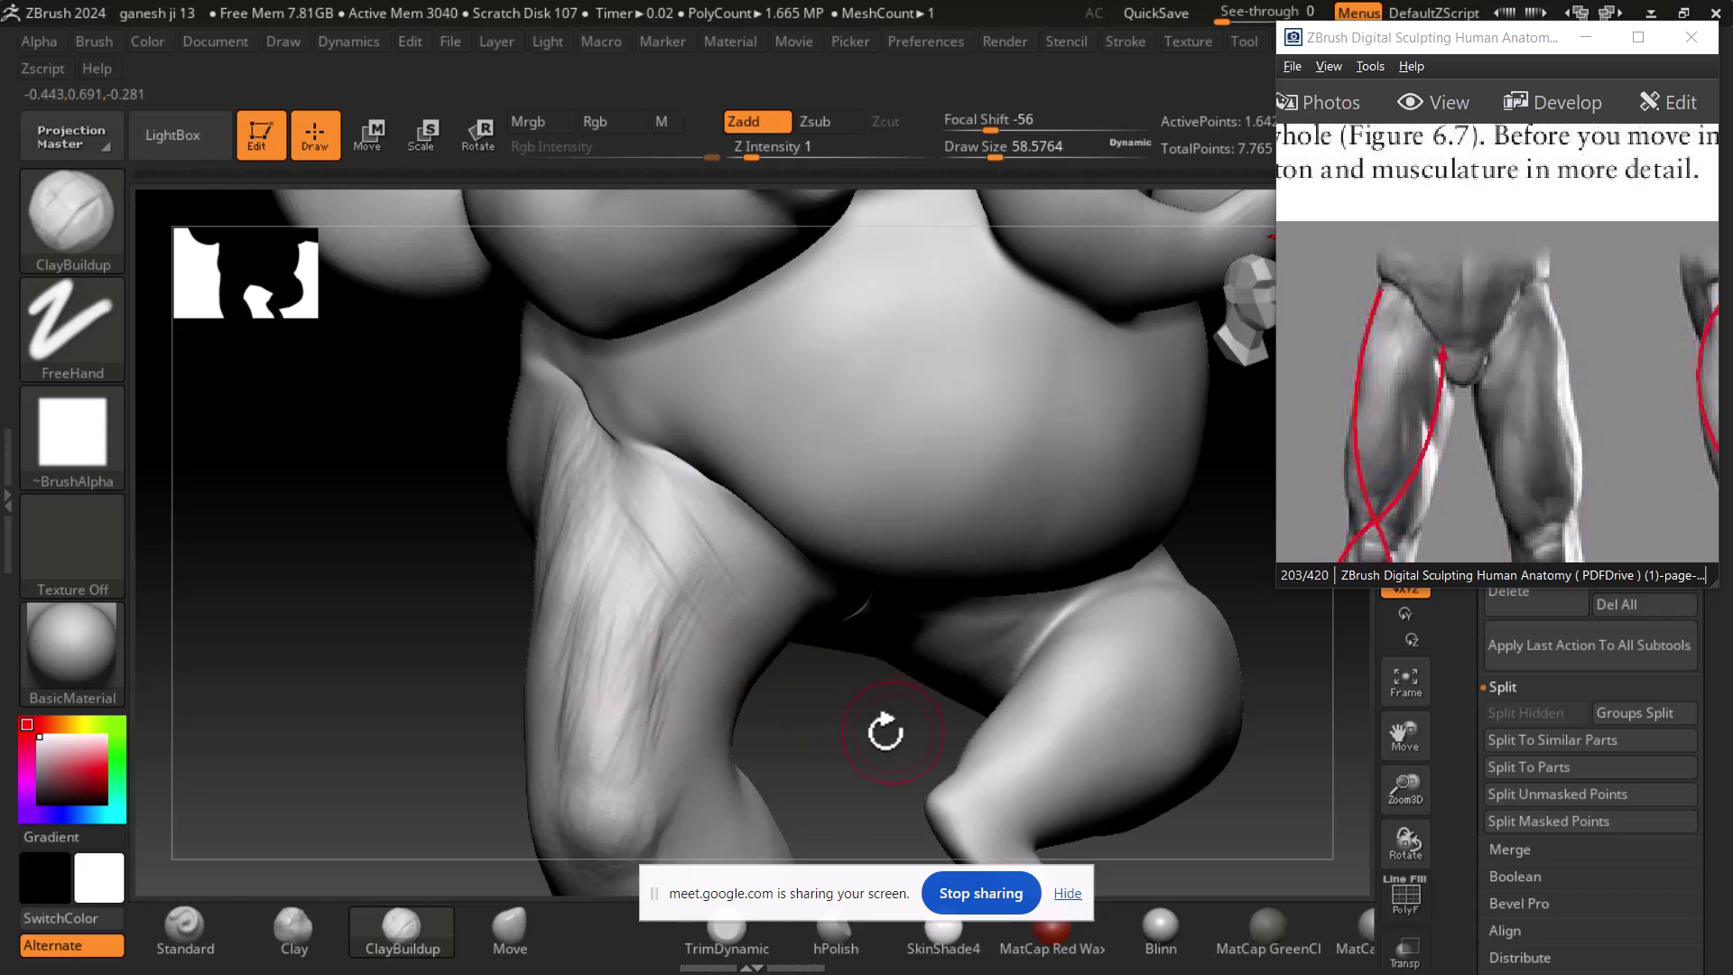
- Build up the standing leg's inner thigh above the knee with ClayBuildup, checking the knee area in the leg rhythm figure
{"action": "right_click_drag", "start_coordinate": [794, 723], "coordinate": [832, 719]}
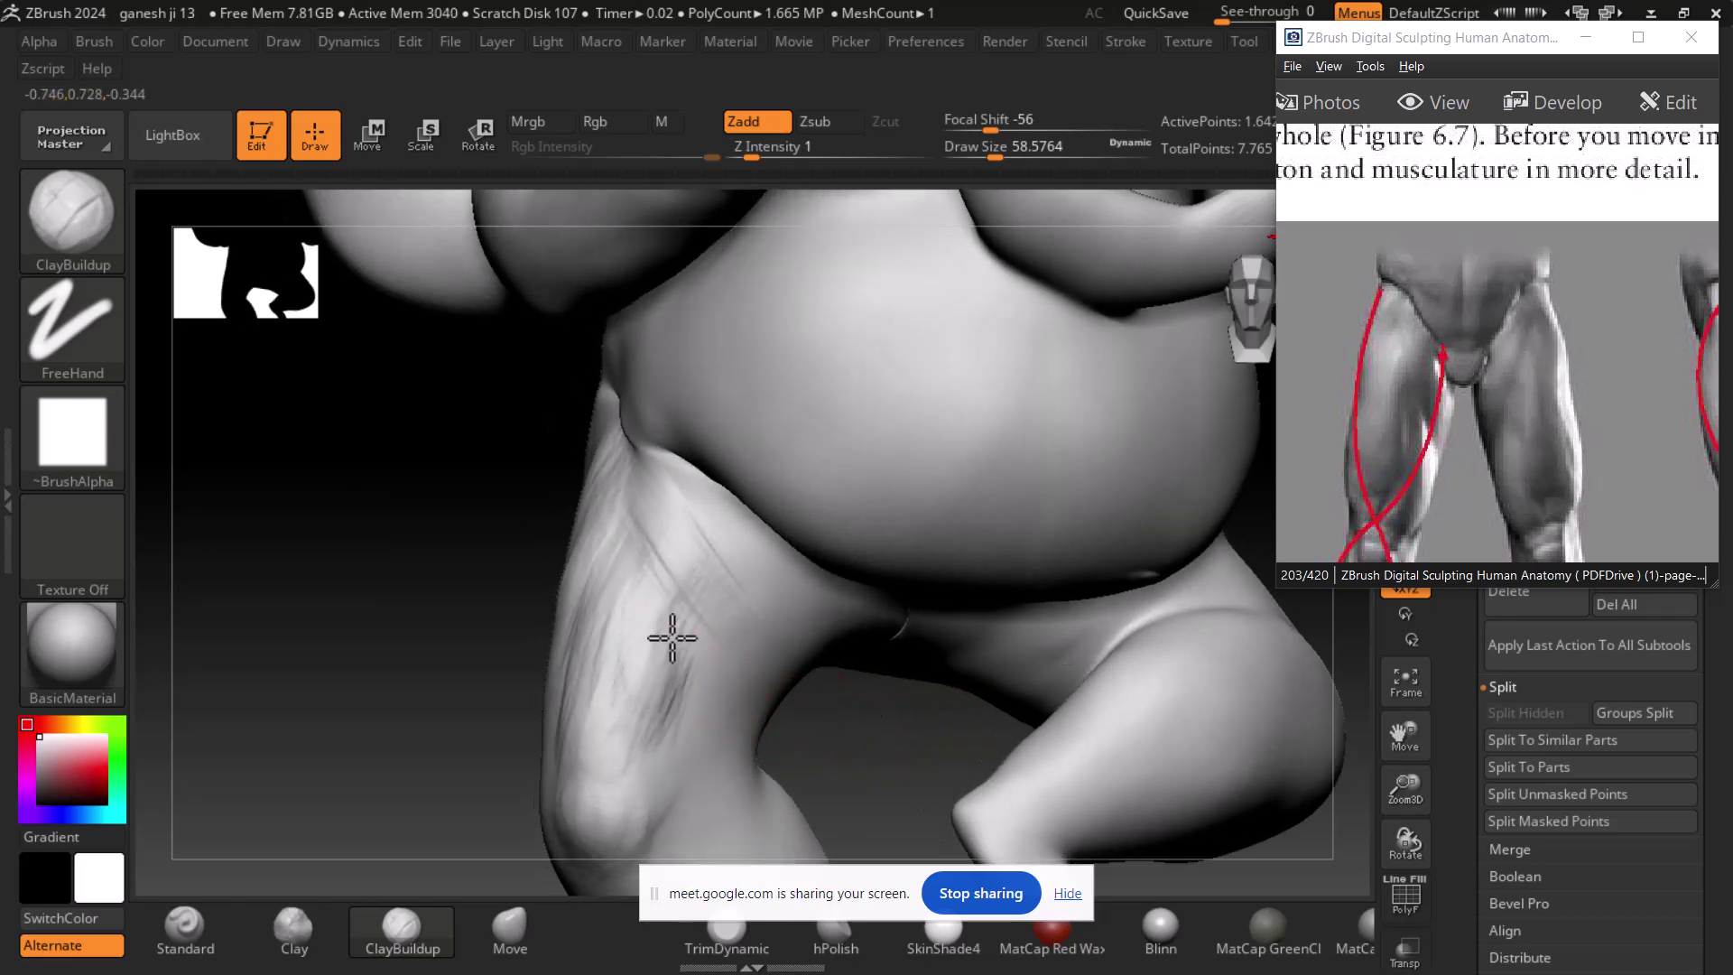
{"action": "left_click_drag", "start_coordinate": [1435, 464], "coordinate": [1437, 403]}
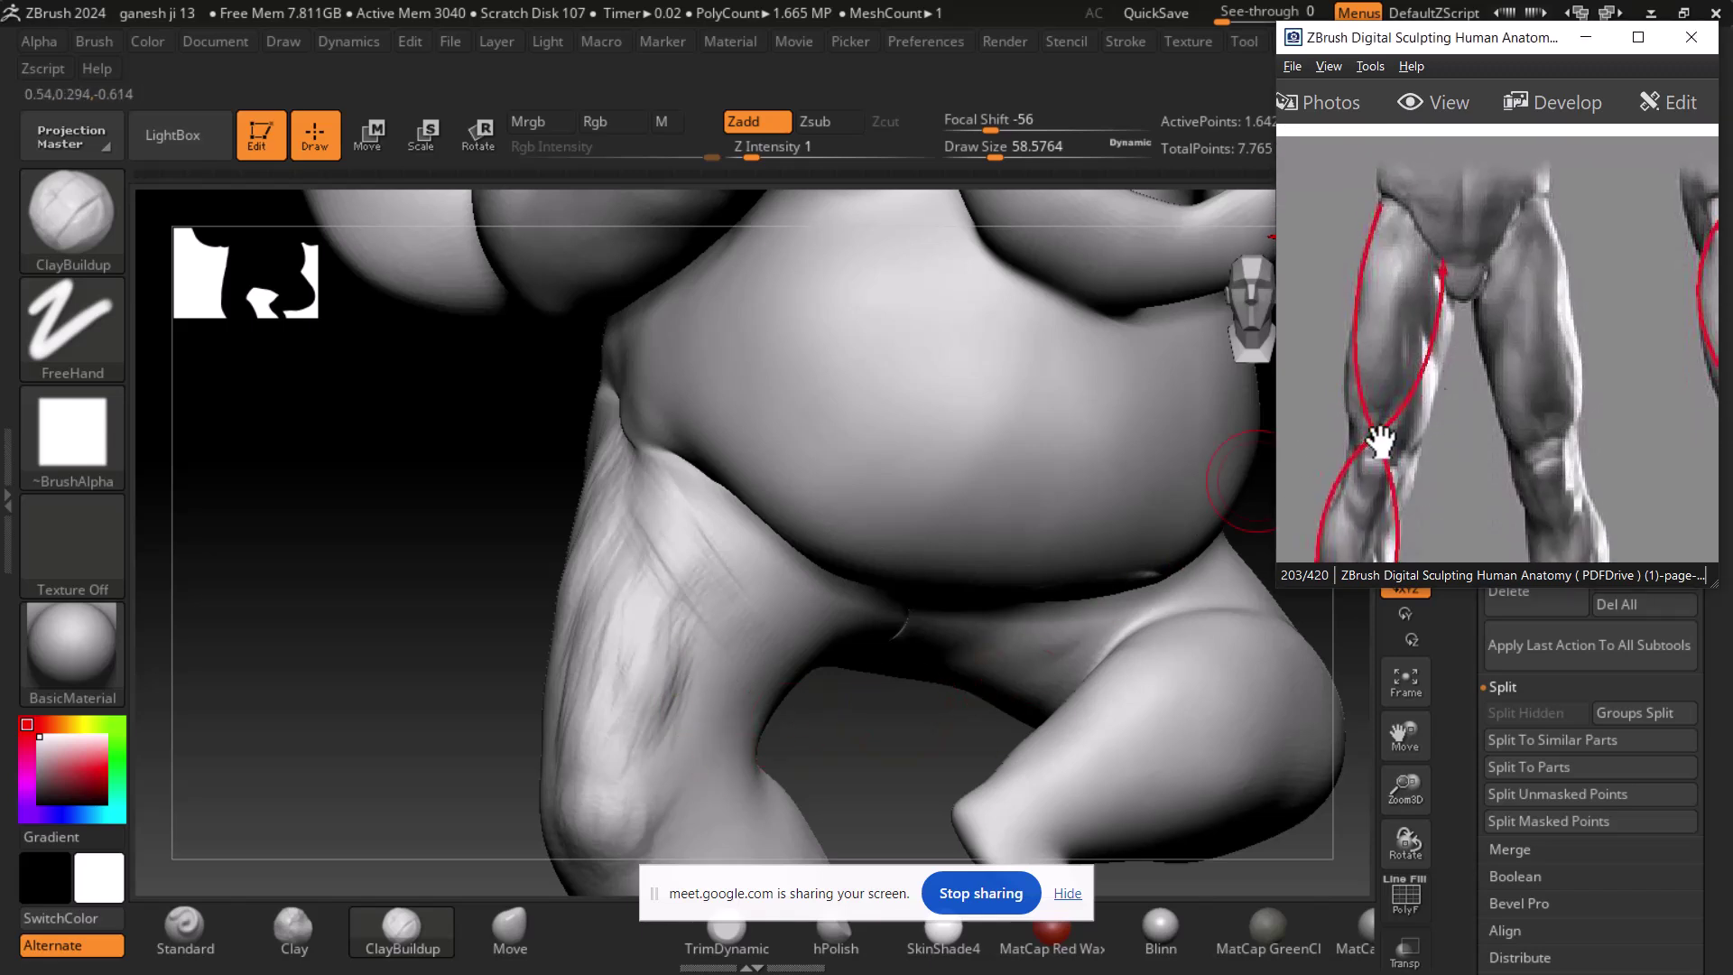
{"action": "right_click_drag", "start_coordinate": [917, 757], "coordinate": [867, 713]}
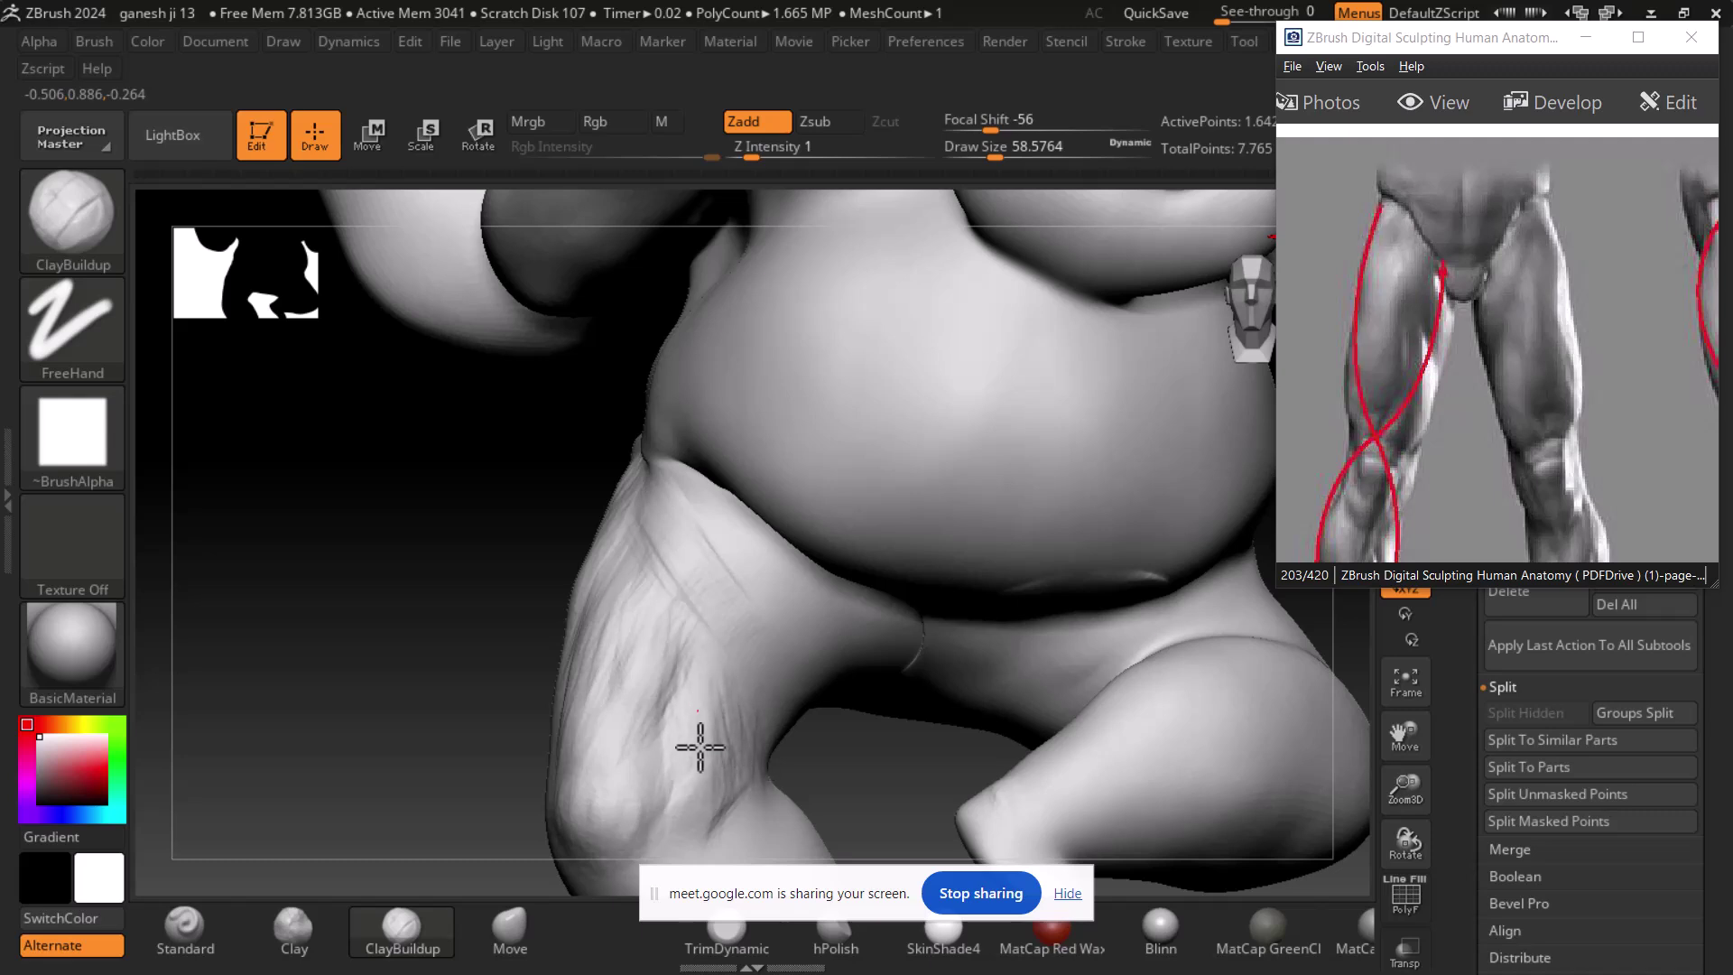
{"action": "mouse_move", "coordinate": [711, 623]}
{"action": "left_mouse_down"}
{"action": "mouse_move", "coordinate": [720, 658]}
{"action": "mouse_move", "coordinate": [724, 578]}
{"action": "left_mouse_up"}
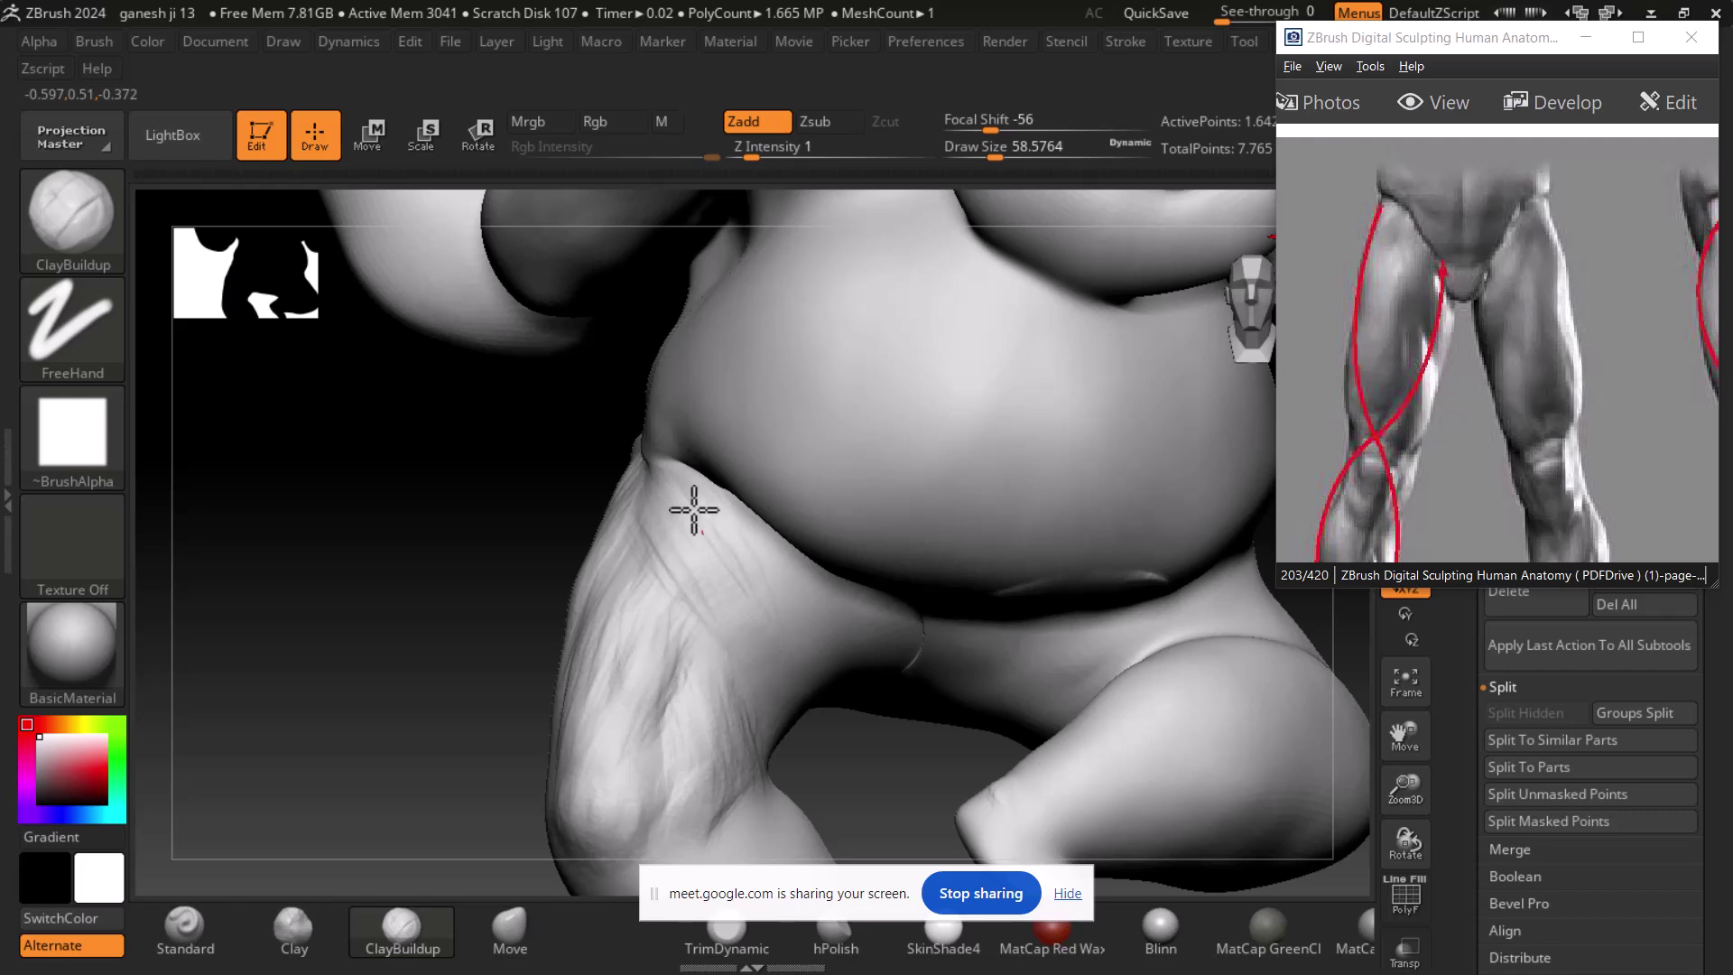
{"action": "left_click_drag", "start_coordinate": [929, 766], "coordinate": [936, 750]}
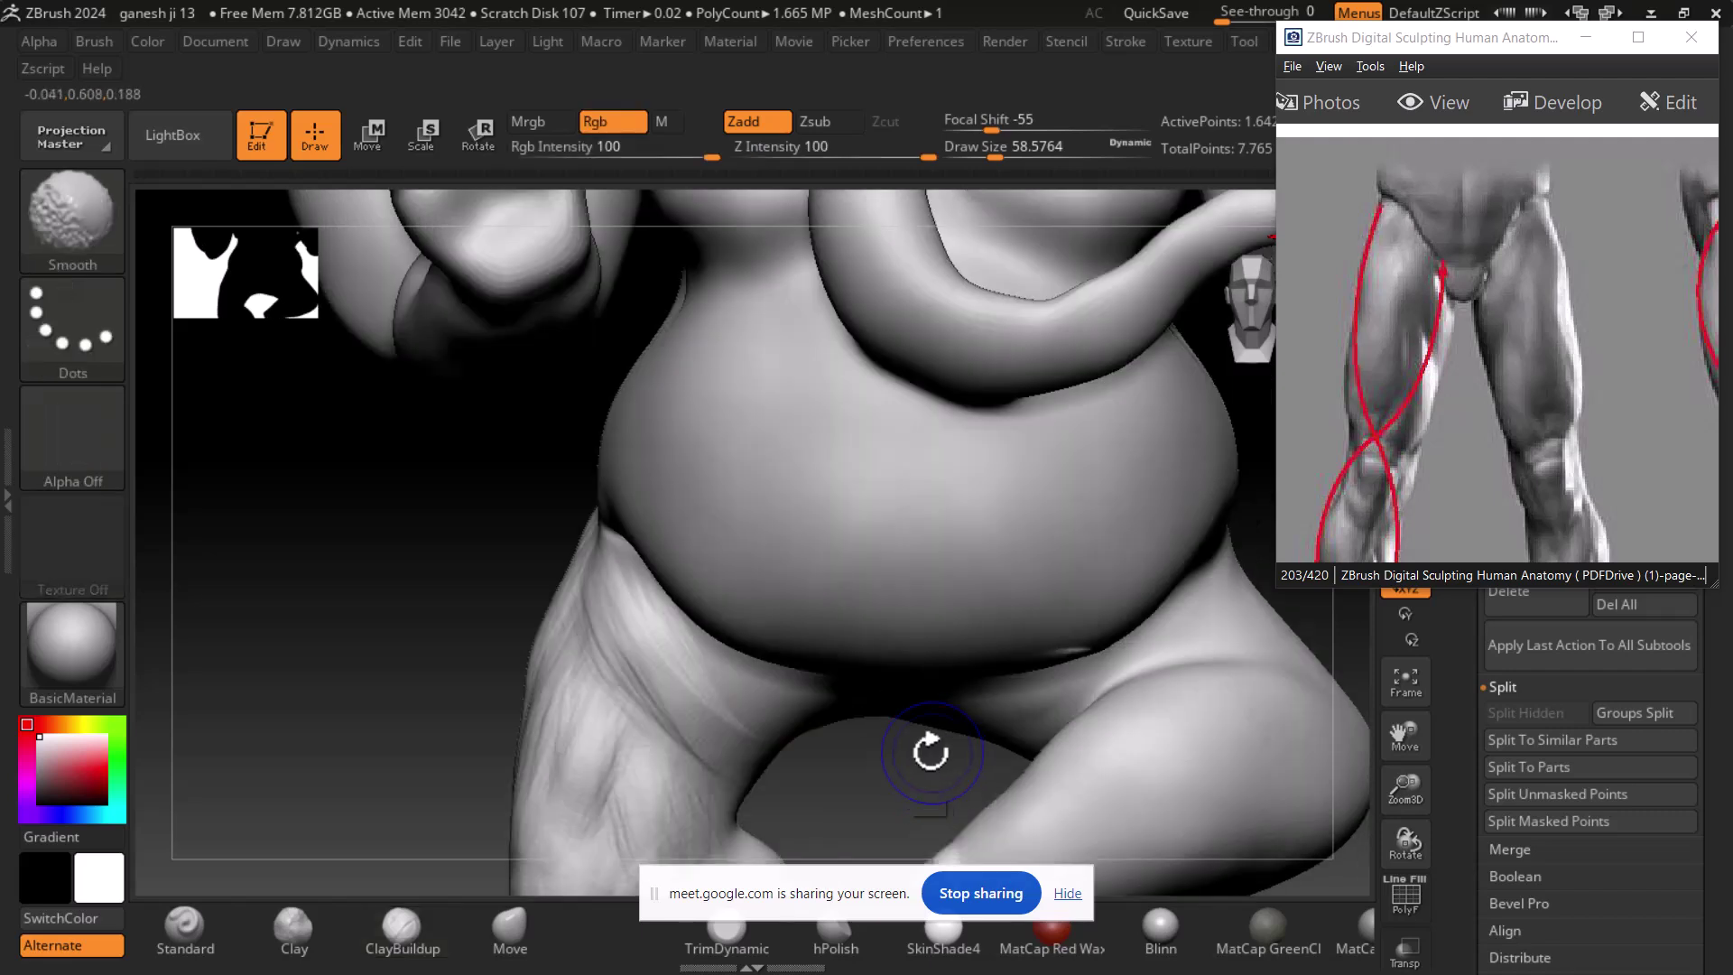
- Add ClayBuildup strokes along the standing leg's front and outer thigh down to the kneecap
{"action": "left_click_drag", "start_coordinate": [464, 797], "coordinate": [481, 545], "text": "alt"}
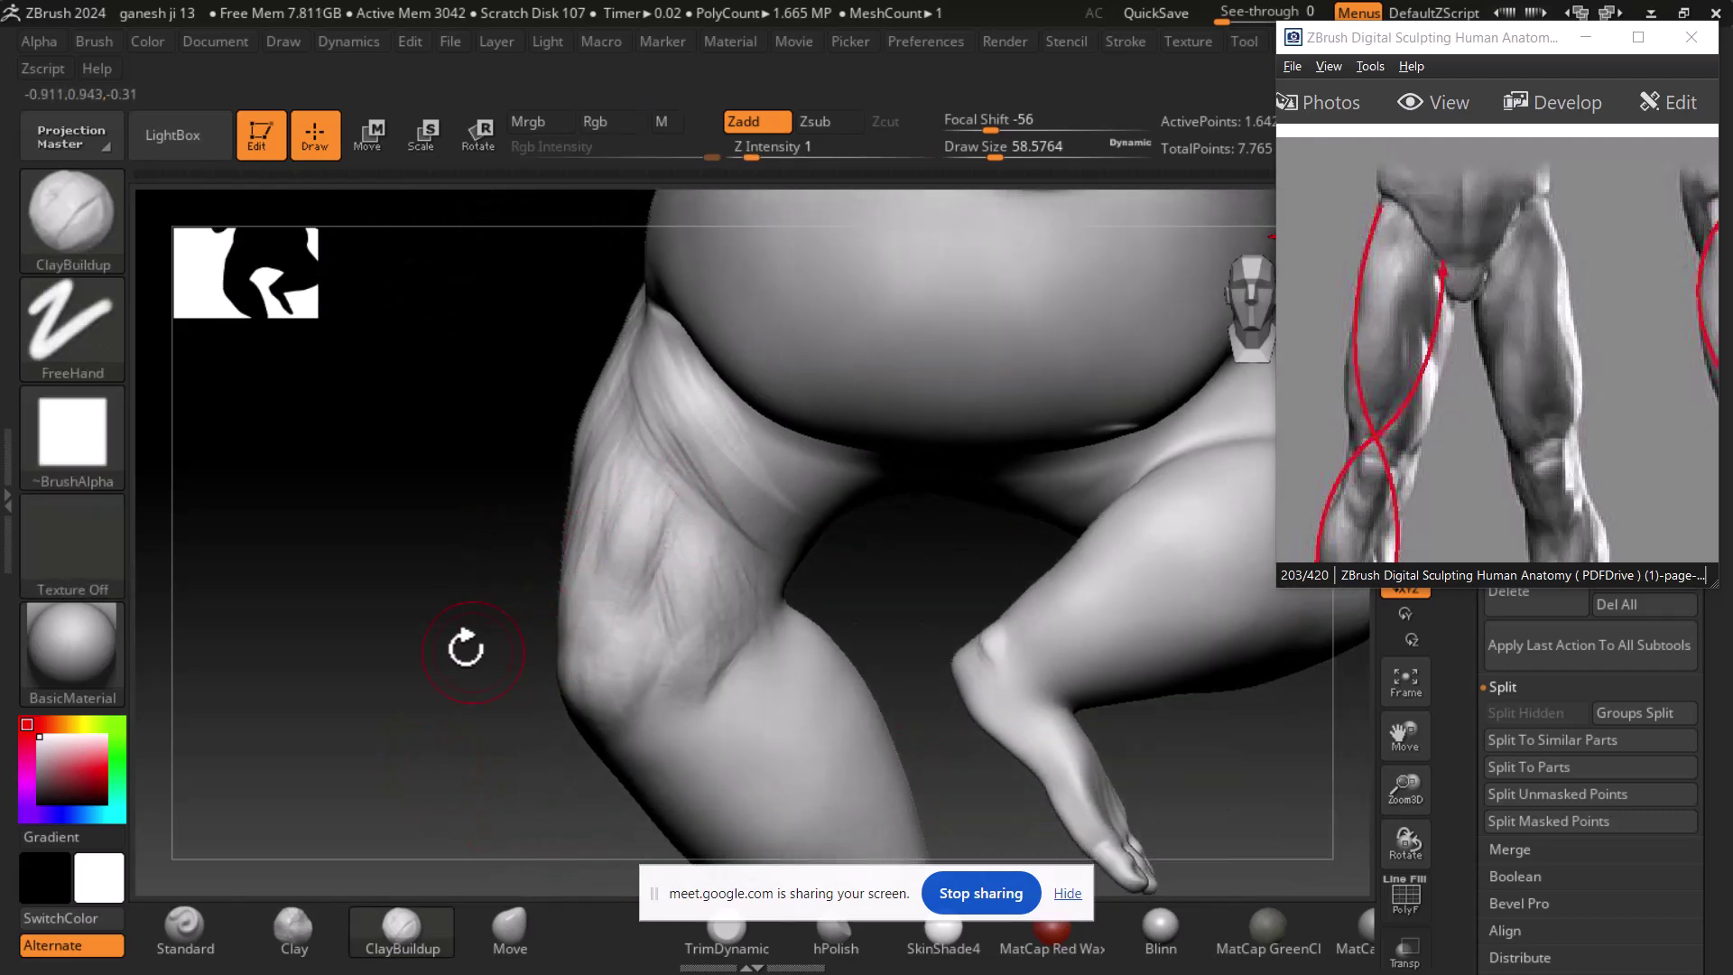
{"action": "left_click_drag", "start_coordinate": [487, 643], "coordinate": [541, 657]}
{"action": "mouse_move", "coordinate": [898, 522]}
{"action": "left_mouse_down"}
{"action": "mouse_move", "coordinate": [855, 387]}
{"action": "mouse_move", "coordinate": [823, 481]}
{"action": "left_mouse_up"}
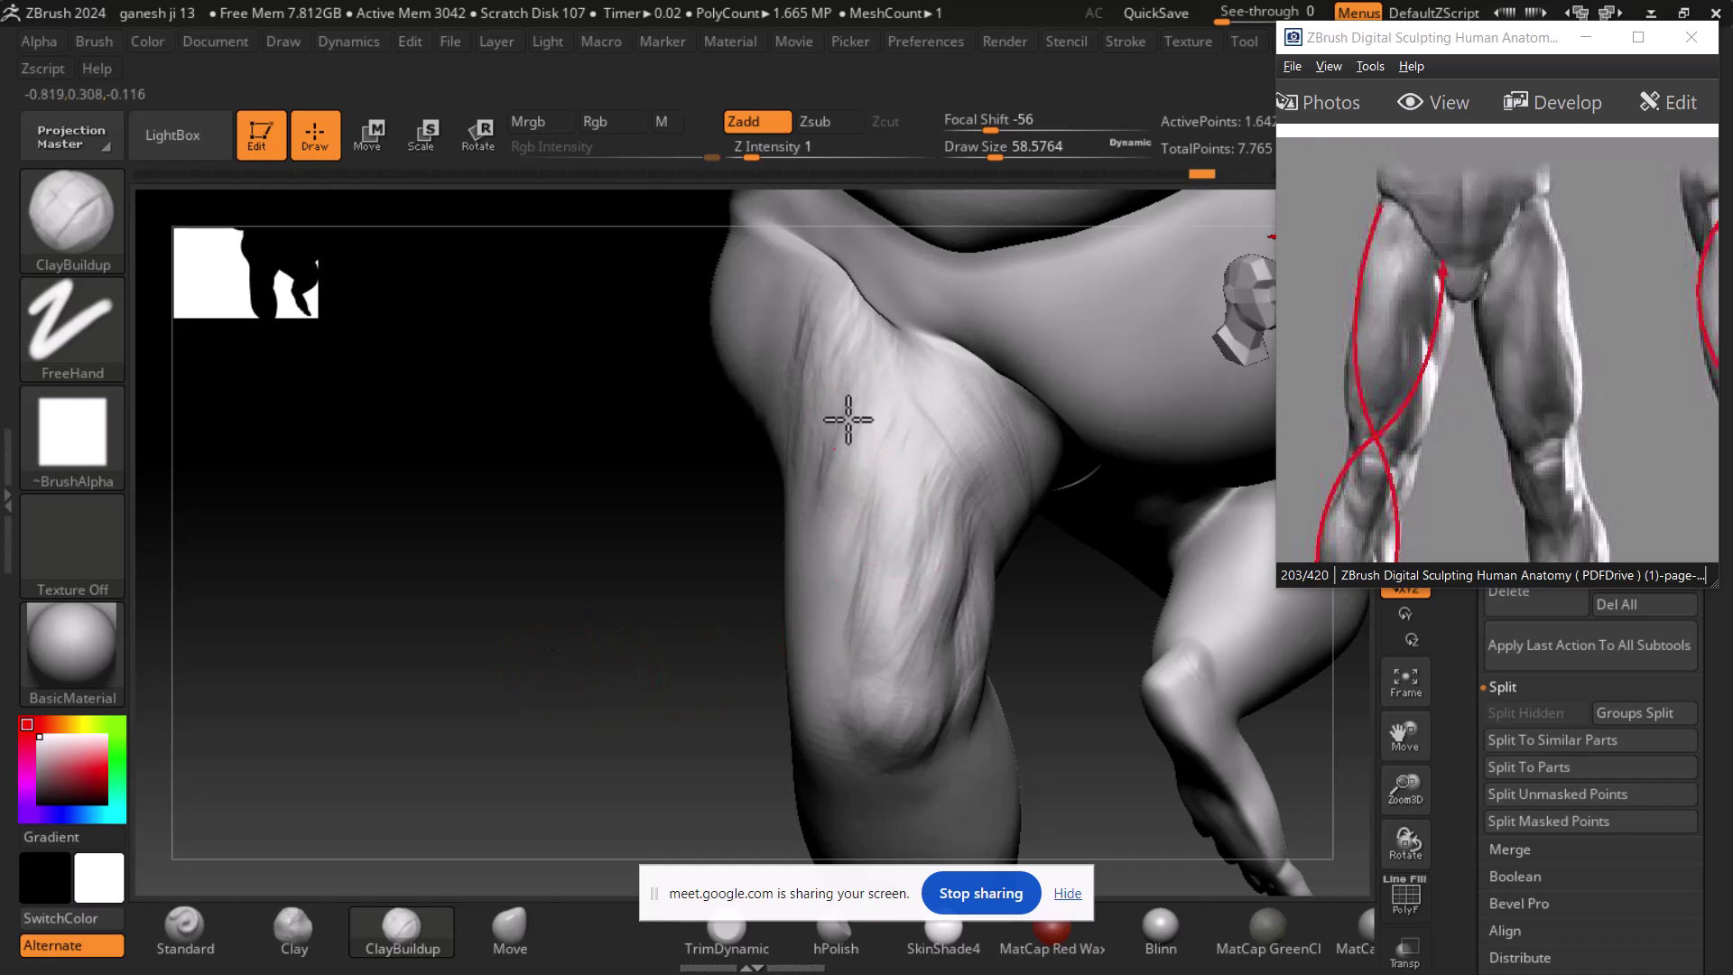
{"action": "left_click_drag", "start_coordinate": [803, 557], "coordinate": [793, 484]}
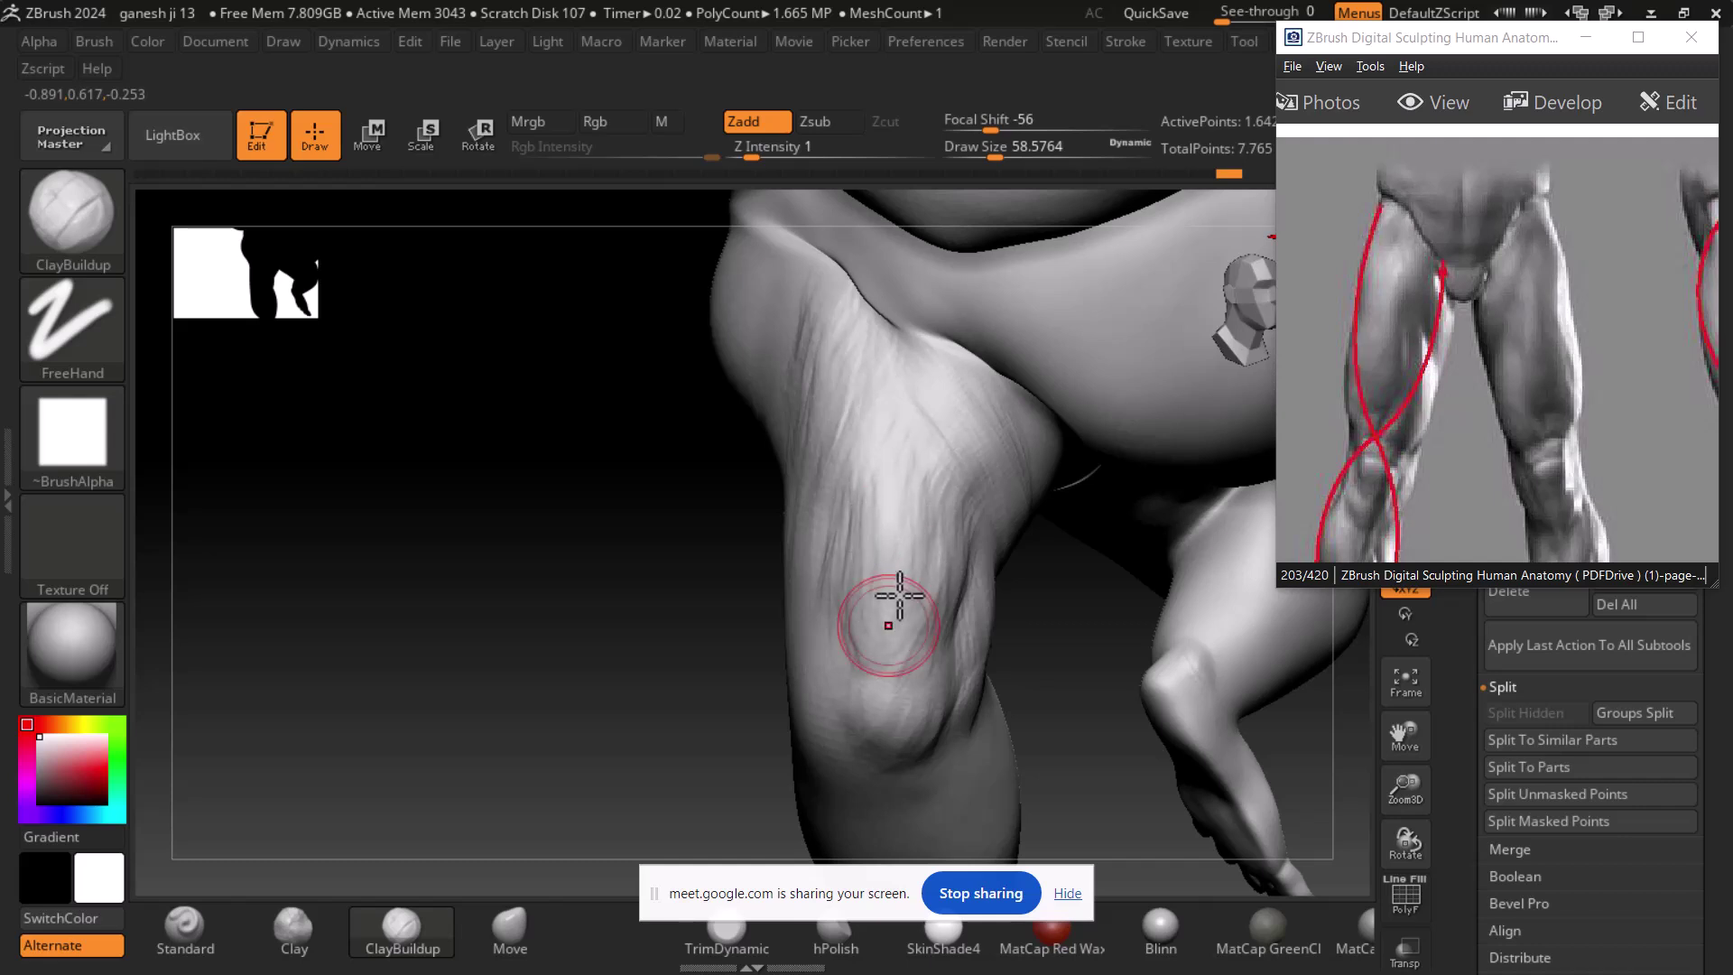
{"action": "mouse_move", "coordinate": [1095, 735]}
{"action": "left_mouse_down"}
{"action": "mouse_move", "coordinate": [1053, 611]}
{"action": "mouse_move", "coordinate": [854, 623]}
{"action": "left_mouse_up"}
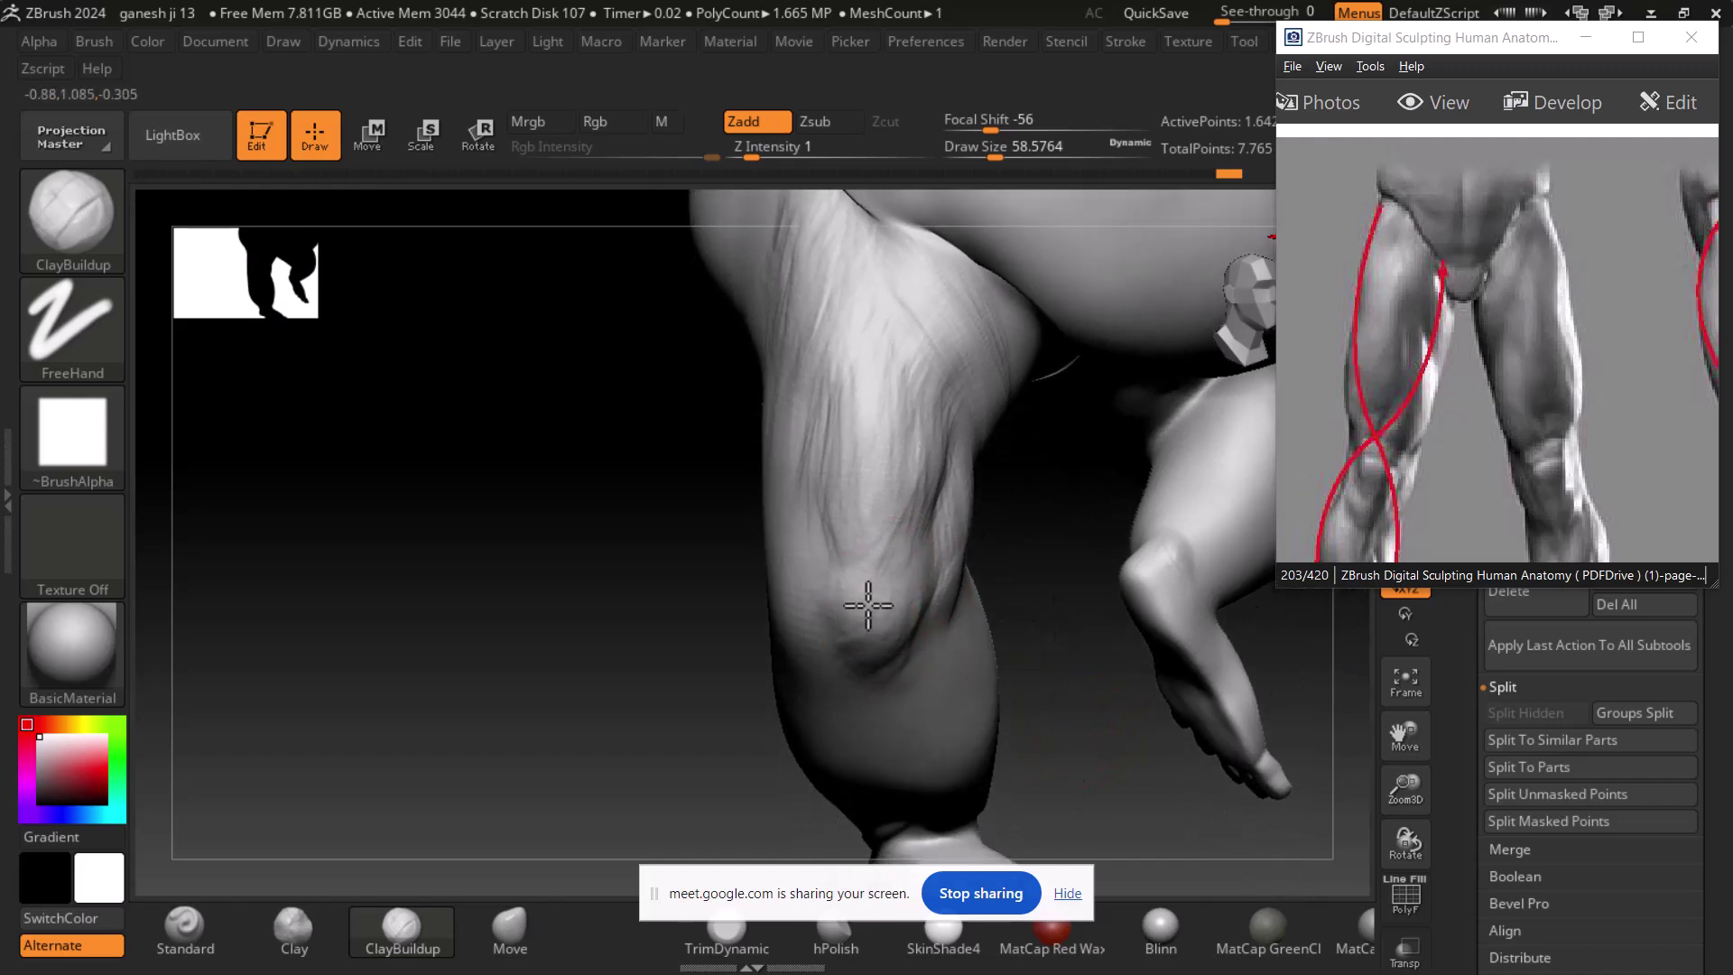
{"action": "left_click_drag", "start_coordinate": [1041, 578], "coordinate": [1029, 525]}
- Bring the rhythm figure's lower legs into view, then sculpt and smooth the shin and calf forms of the standing leg
{"action": "left_click_drag", "start_coordinate": [1126, 558], "coordinate": [995, 359], "text": "alt"}
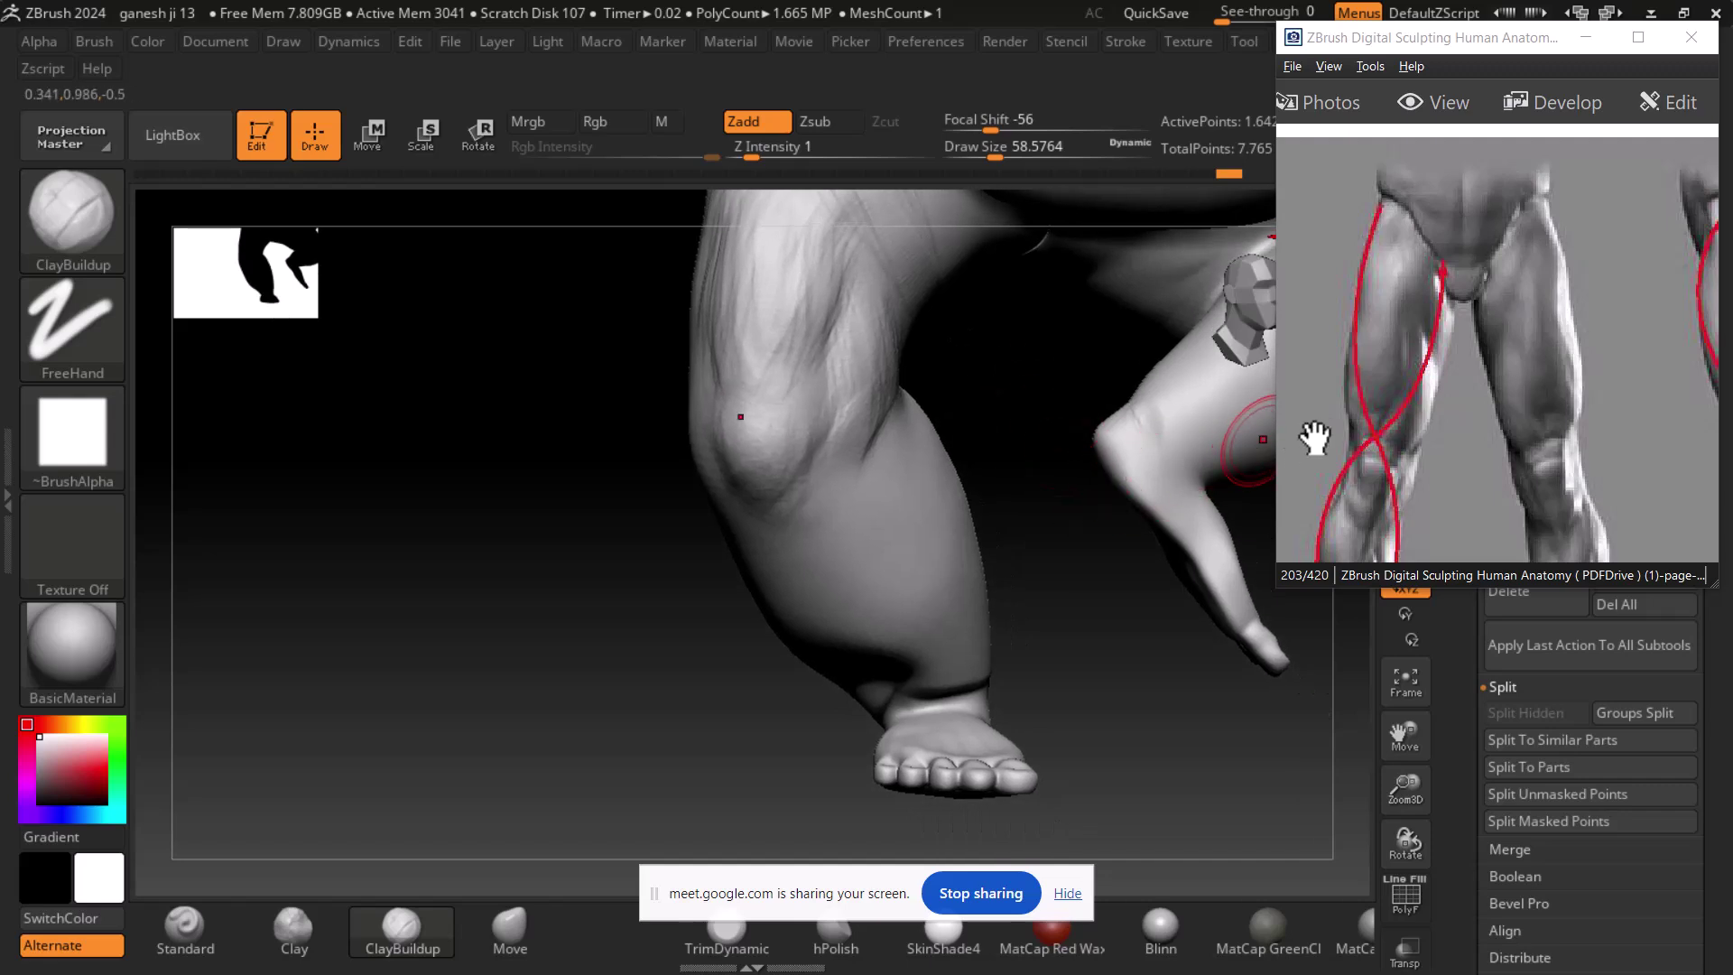
{"action": "left_click", "coordinate": [1420, 460]}
{"action": "scroll", "coordinate": [1420, 460], "scroll_direction": "down", "scroll_amount": 1}
{"action": "scroll", "coordinate": [1390, 352], "scroll_direction": "down", "scroll_amount": 2}
{"action": "left_click_drag", "start_coordinate": [1066, 521], "coordinate": [940, 581]}
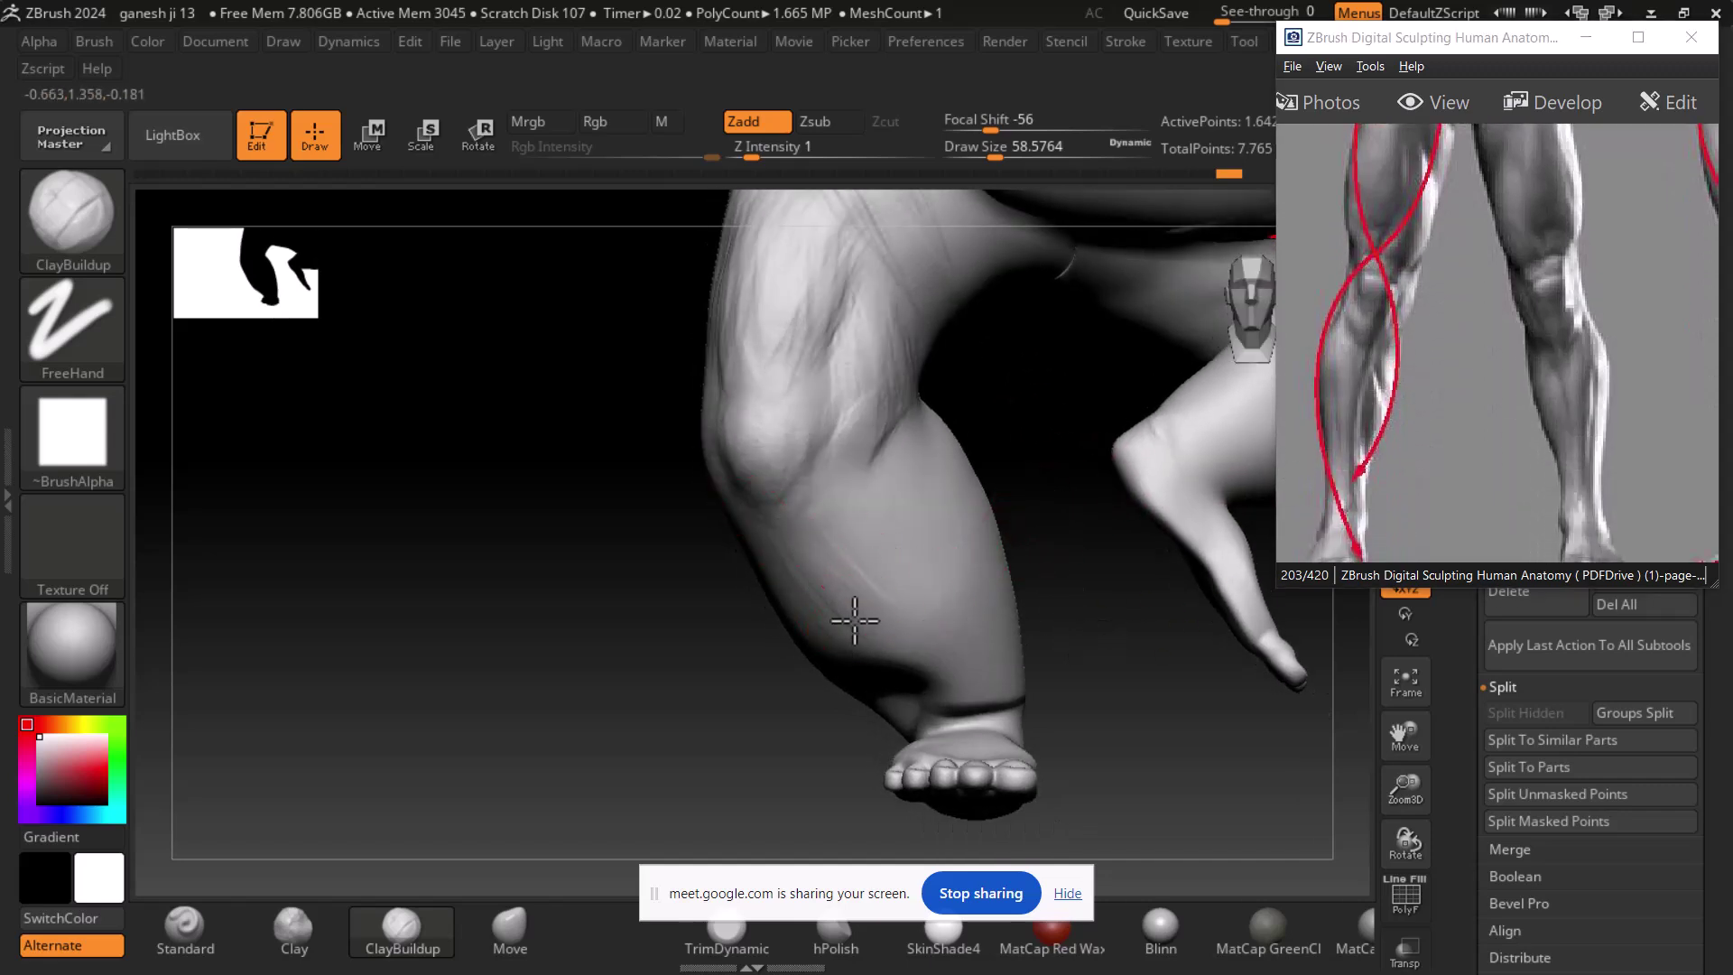
{"action": "mouse_move", "coordinate": [777, 535]}
{"action": "left_mouse_down"}
{"action": "mouse_move", "coordinate": [840, 609]}
{"action": "mouse_move", "coordinate": [910, 639]}
{"action": "mouse_move", "coordinate": [902, 583]}
{"action": "left_mouse_up"}
{"action": "mouse_move", "coordinate": [1113, 668]}
{"action": "left_mouse_down"}
{"action": "mouse_move", "coordinate": [1122, 627]}
{"action": "mouse_move", "coordinate": [867, 702]}
{"action": "left_mouse_up"}
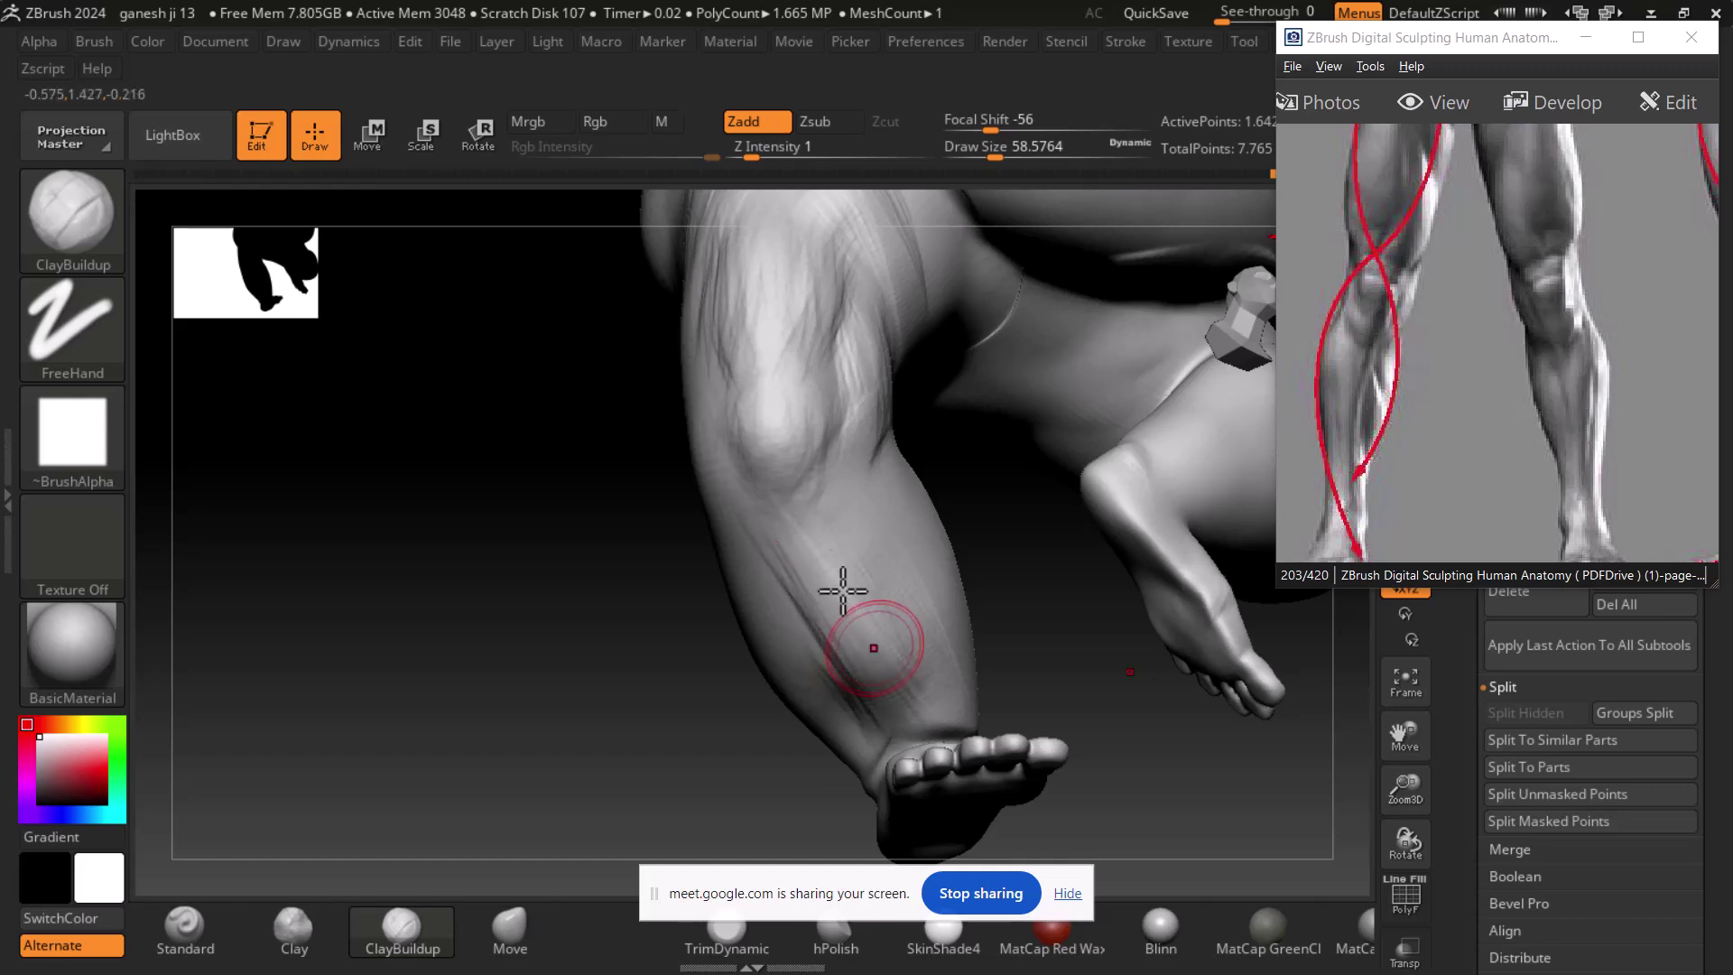
{"action": "left_click_drag", "start_coordinate": [860, 629], "coordinate": [902, 664]}
{"action": "mouse_move", "coordinate": [799, 632]}
{"action": "left_mouse_down", "text": "shift"}
{"action": "mouse_move", "coordinate": [812, 669]}
{"action": "mouse_move", "coordinate": [904, 681]}
{"action": "mouse_move", "coordinate": [780, 571]}
{"action": "left_mouse_up", "text": "shift"}
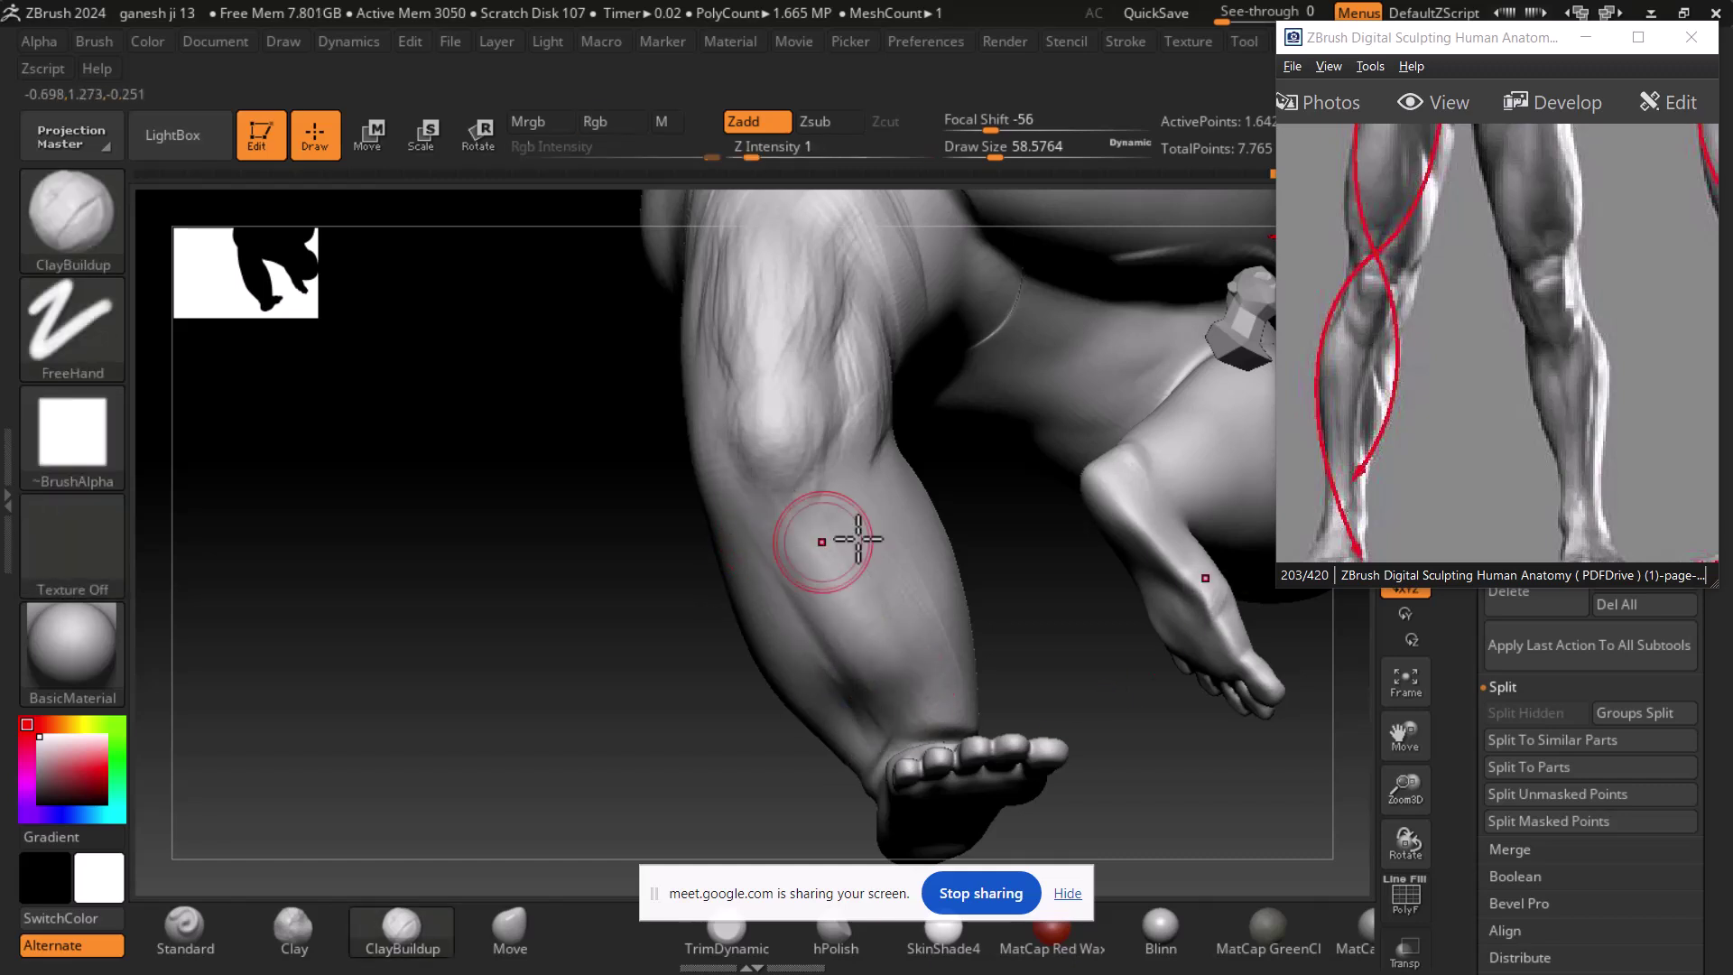
{"action": "left_click_drag", "start_coordinate": [1038, 514], "coordinate": [986, 551], "text": "shift"}
- Enlarge the brush to a draw size of about 90.6, then build up and smooth the front and inner thigh muscles above the knee
{"action": "left_click_drag", "start_coordinate": [1025, 380], "coordinate": [824, 511], "text": "alt"}
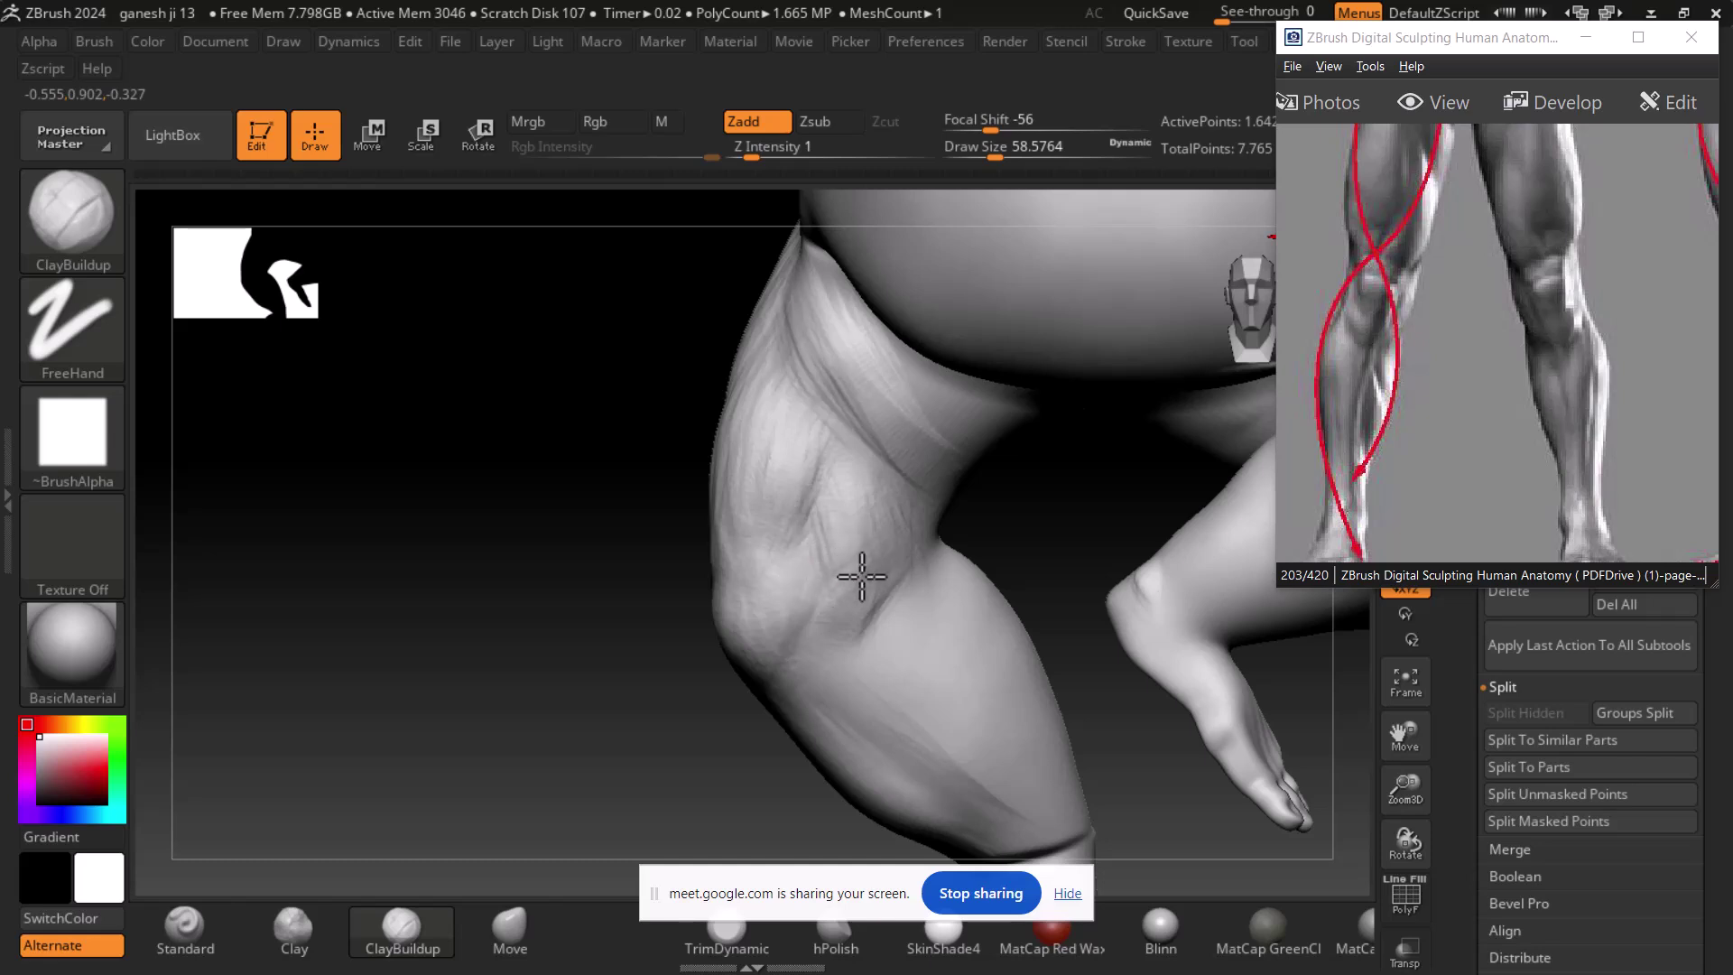
{"action": "left_click_drag", "start_coordinate": [830, 491], "coordinate": [822, 534]}
{"action": "key", "text": "]"}
{"action": "left_click_drag", "start_coordinate": [1027, 520], "coordinate": [1037, 584], "text": "alt"}
{"action": "mouse_move", "coordinate": [906, 520]}
{"action": "left_mouse_down", "text": "shift"}
{"action": "mouse_move", "coordinate": [843, 511]}
{"action": "mouse_move", "coordinate": [743, 382]}
{"action": "mouse_move", "coordinate": [797, 545]}
{"action": "mouse_move", "coordinate": [848, 600]}
{"action": "mouse_move", "coordinate": [816, 387]}
{"action": "mouse_move", "coordinate": [873, 644]}
{"action": "mouse_move", "coordinate": [791, 363]}
{"action": "mouse_move", "coordinate": [733, 409]}
{"action": "left_mouse_up", "text": "shift"}
{"action": "left_click", "coordinate": [610, 565]}
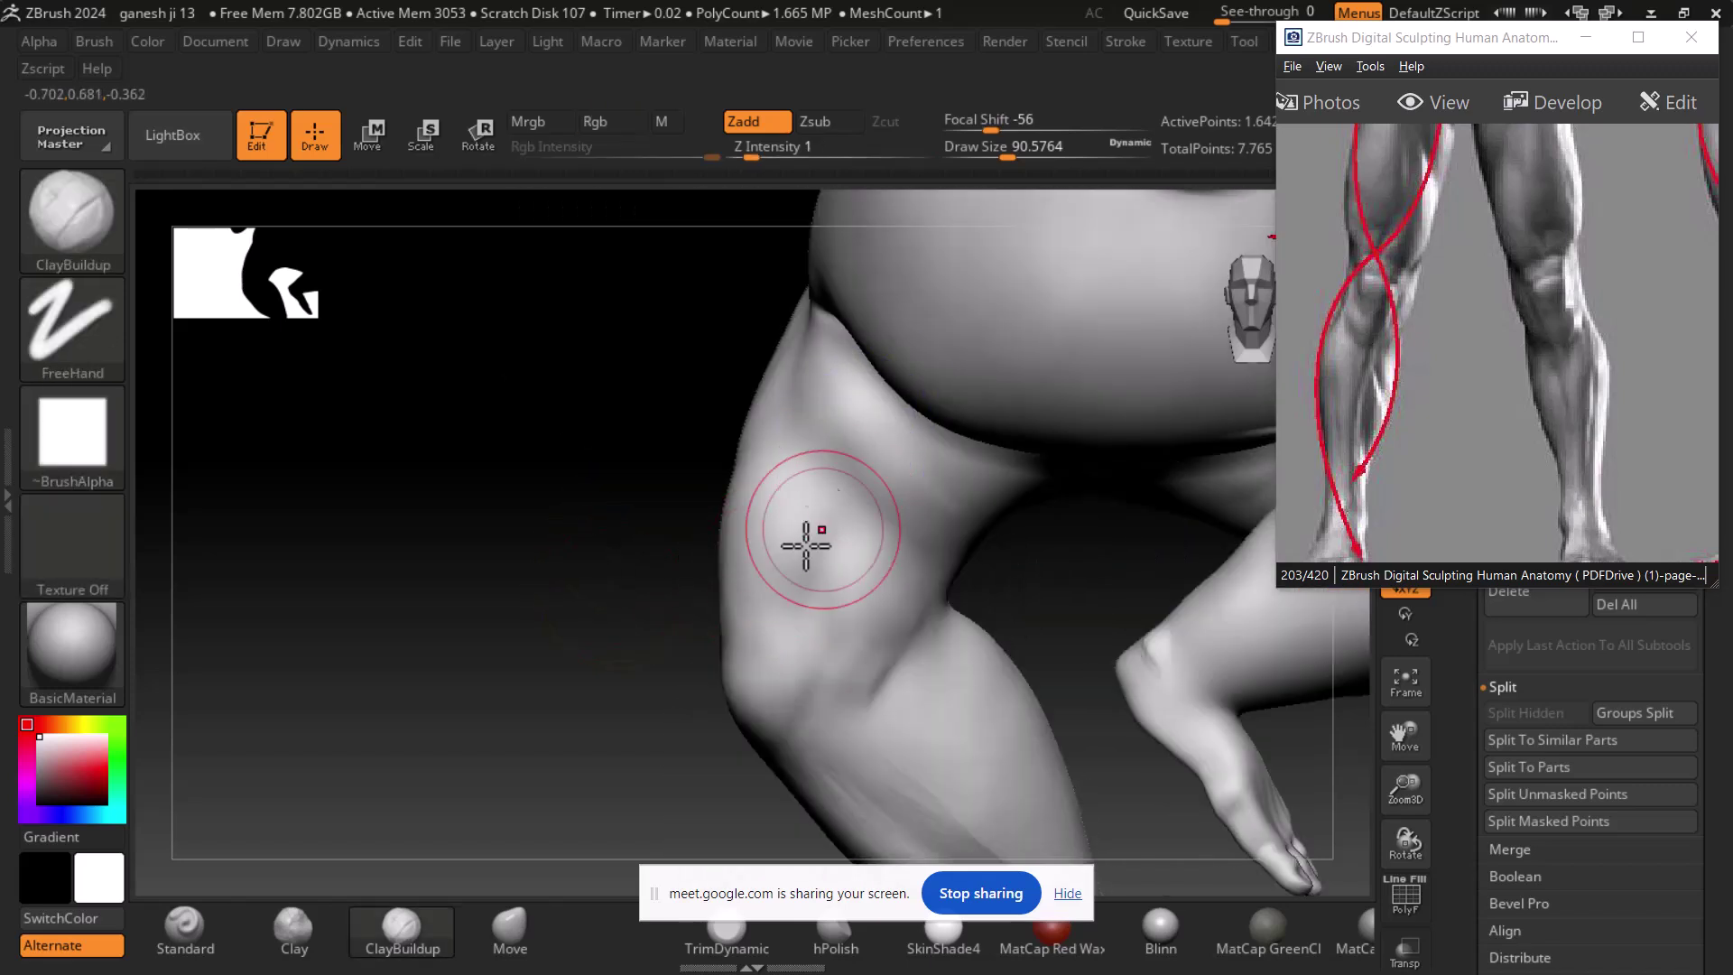
{"action": "left_click_drag", "start_coordinate": [837, 513], "coordinate": [785, 573]}
{"action": "mouse_move", "coordinate": [805, 446]}
{"action": "left_mouse_down", "text": "shift"}
{"action": "mouse_move", "coordinate": [696, 360]}
{"action": "mouse_move", "coordinate": [714, 572]}
{"action": "mouse_move", "coordinate": [704, 484]}
{"action": "mouse_move", "coordinate": [770, 550]}
{"action": "left_mouse_up", "text": "shift"}
- Build up the back of the standing leg's thigh between buttock and knee with ClayBuildup and smooth the strokes
{"action": "mouse_move", "coordinate": [1173, 611]}
{"action": "left_mouse_down"}
{"action": "mouse_move", "coordinate": [1291, 599]}
{"action": "mouse_move", "coordinate": [1134, 619]}
{"action": "left_mouse_up"}
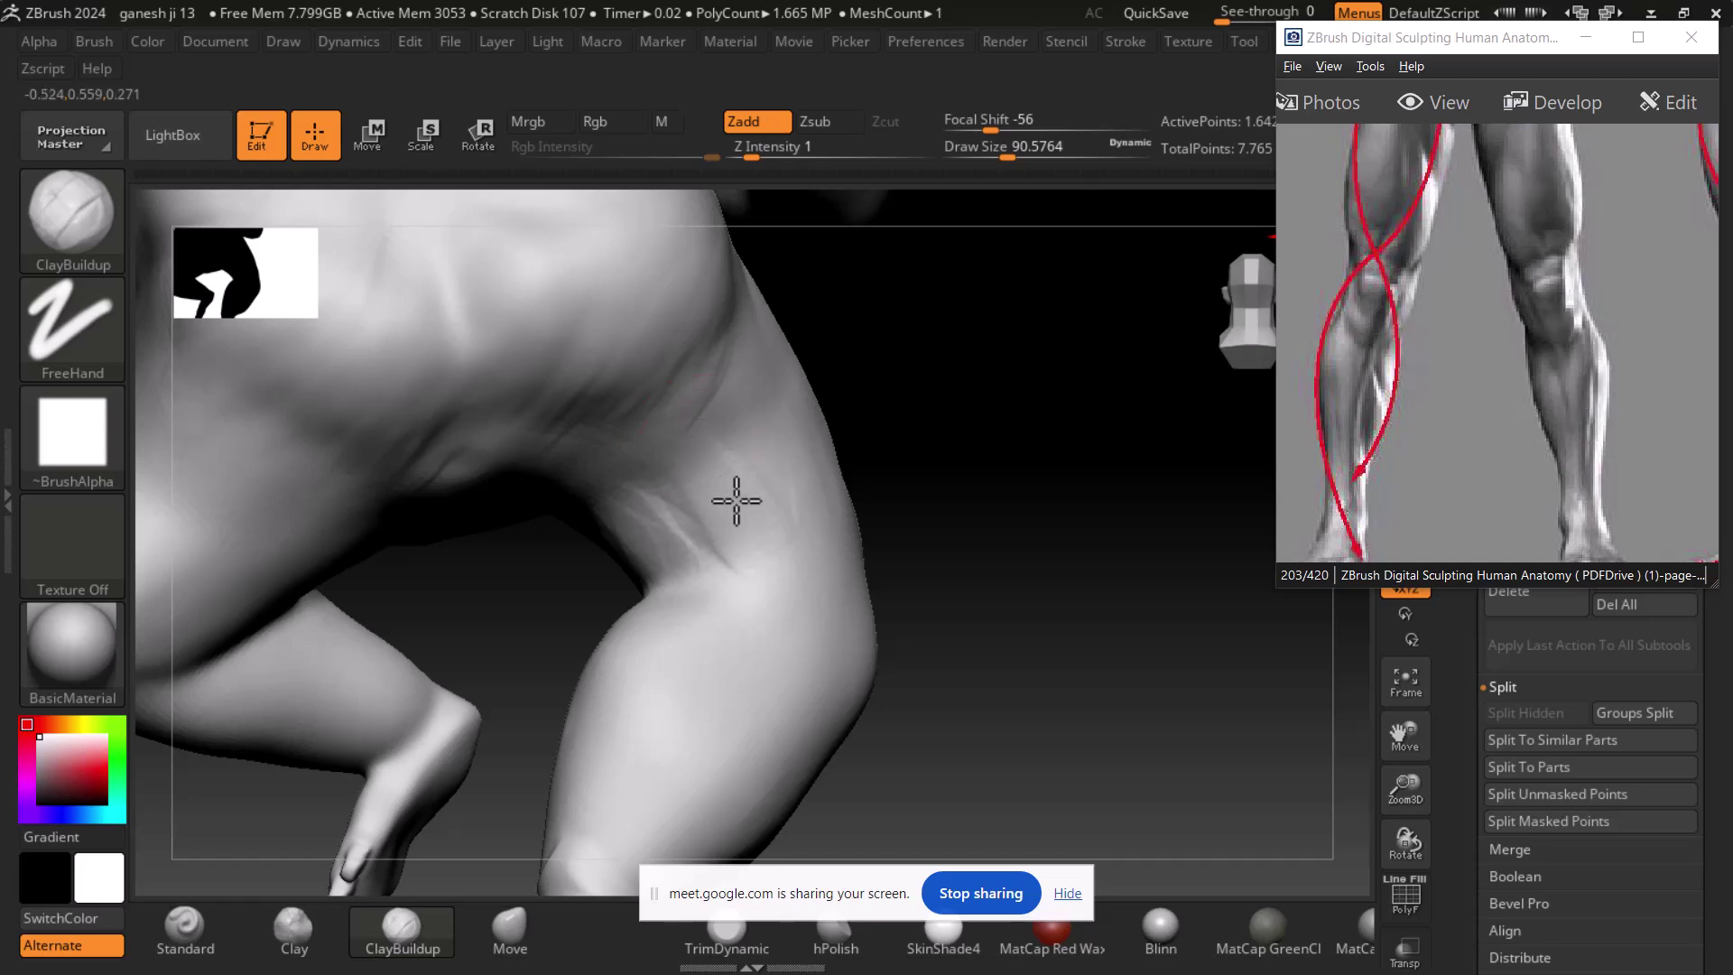
{"action": "mouse_move", "coordinate": [967, 387]}
{"action": "left_mouse_down"}
{"action": "mouse_move", "coordinate": [752, 449]}
{"action": "mouse_move", "coordinate": [672, 355]}
{"action": "mouse_move", "coordinate": [605, 436]}
{"action": "mouse_move", "coordinate": [702, 354]}
{"action": "left_mouse_up"}
{"action": "left_click_drag", "start_coordinate": [742, 430], "coordinate": [765, 479]}
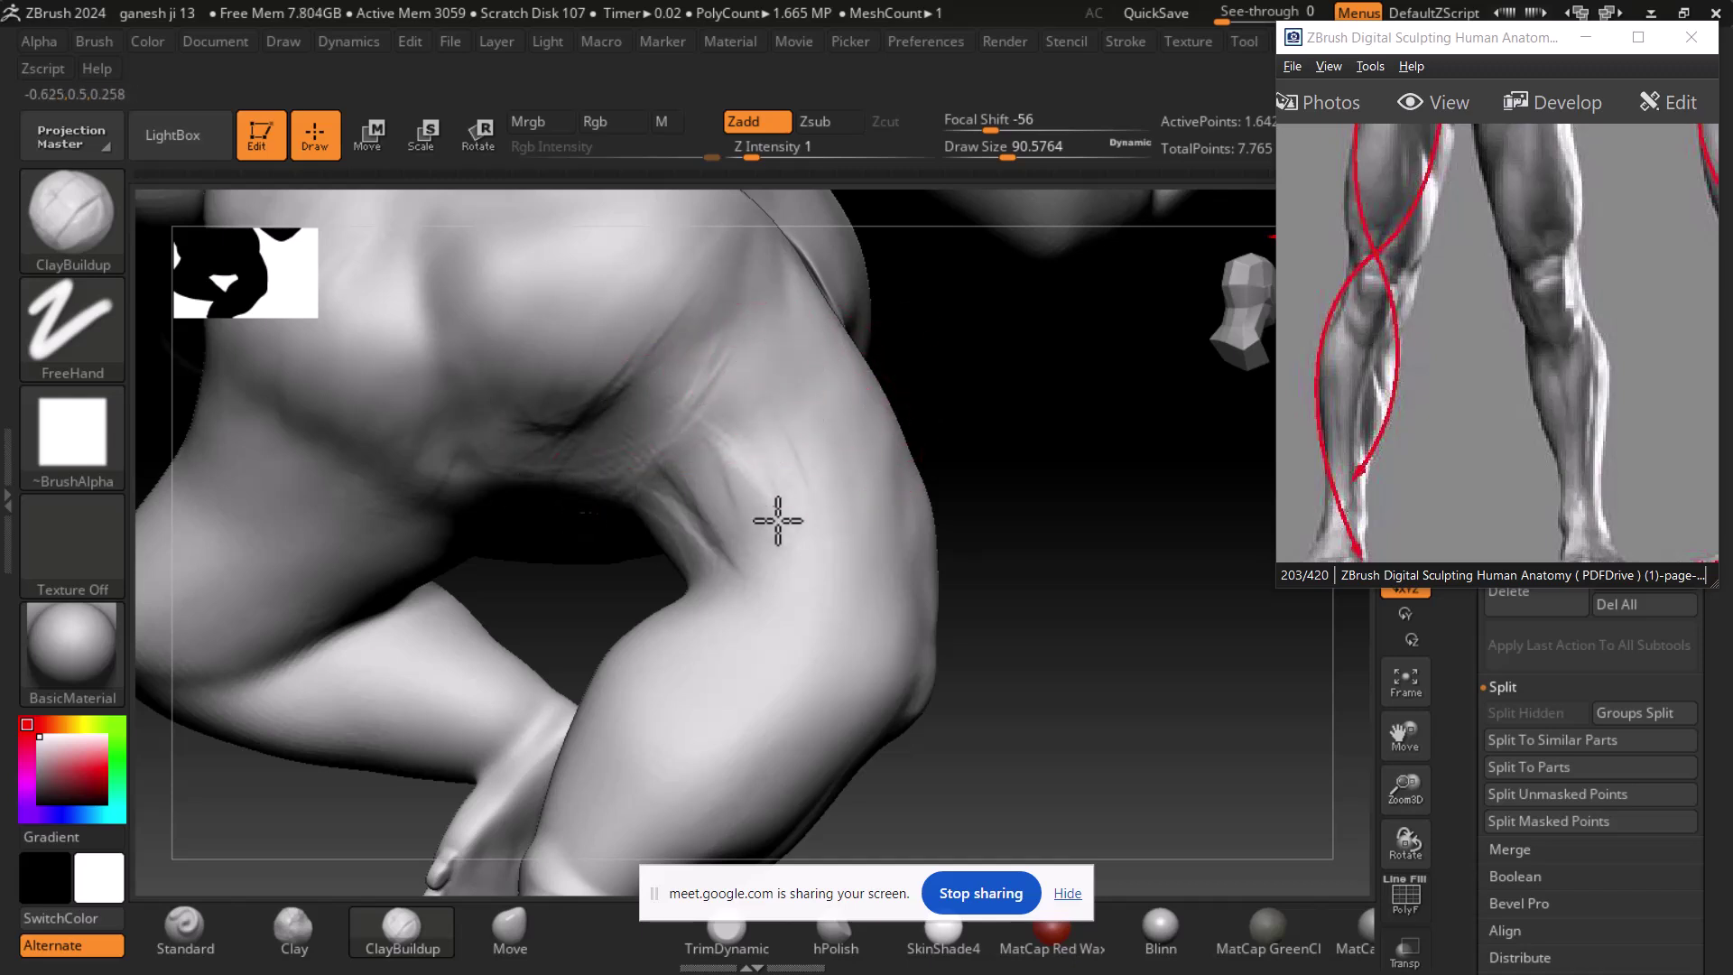
{"action": "left_click_drag", "start_coordinate": [1070, 502], "coordinate": [1097, 516]}
{"action": "left_click_drag", "start_coordinate": [760, 521], "coordinate": [638, 560]}
{"action": "key", "text": "shift"}
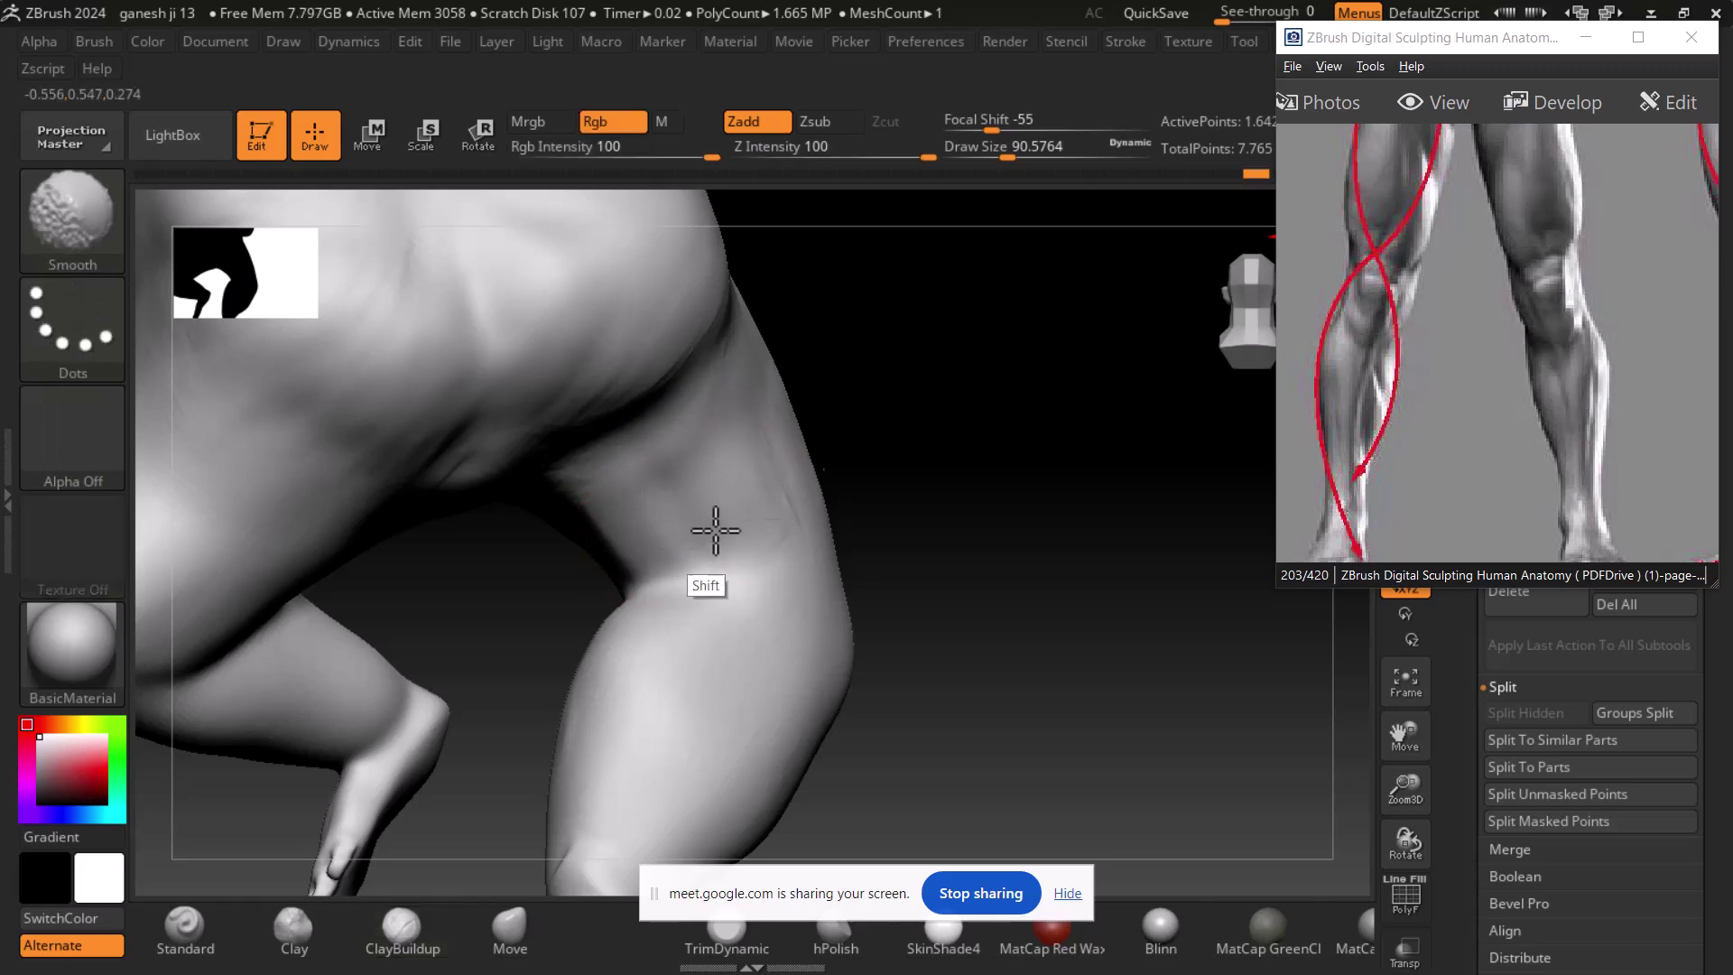
{"action": "left_click_drag", "start_coordinate": [875, 409], "coordinate": [886, 406]}
{"action": "key", "text": "shift"}
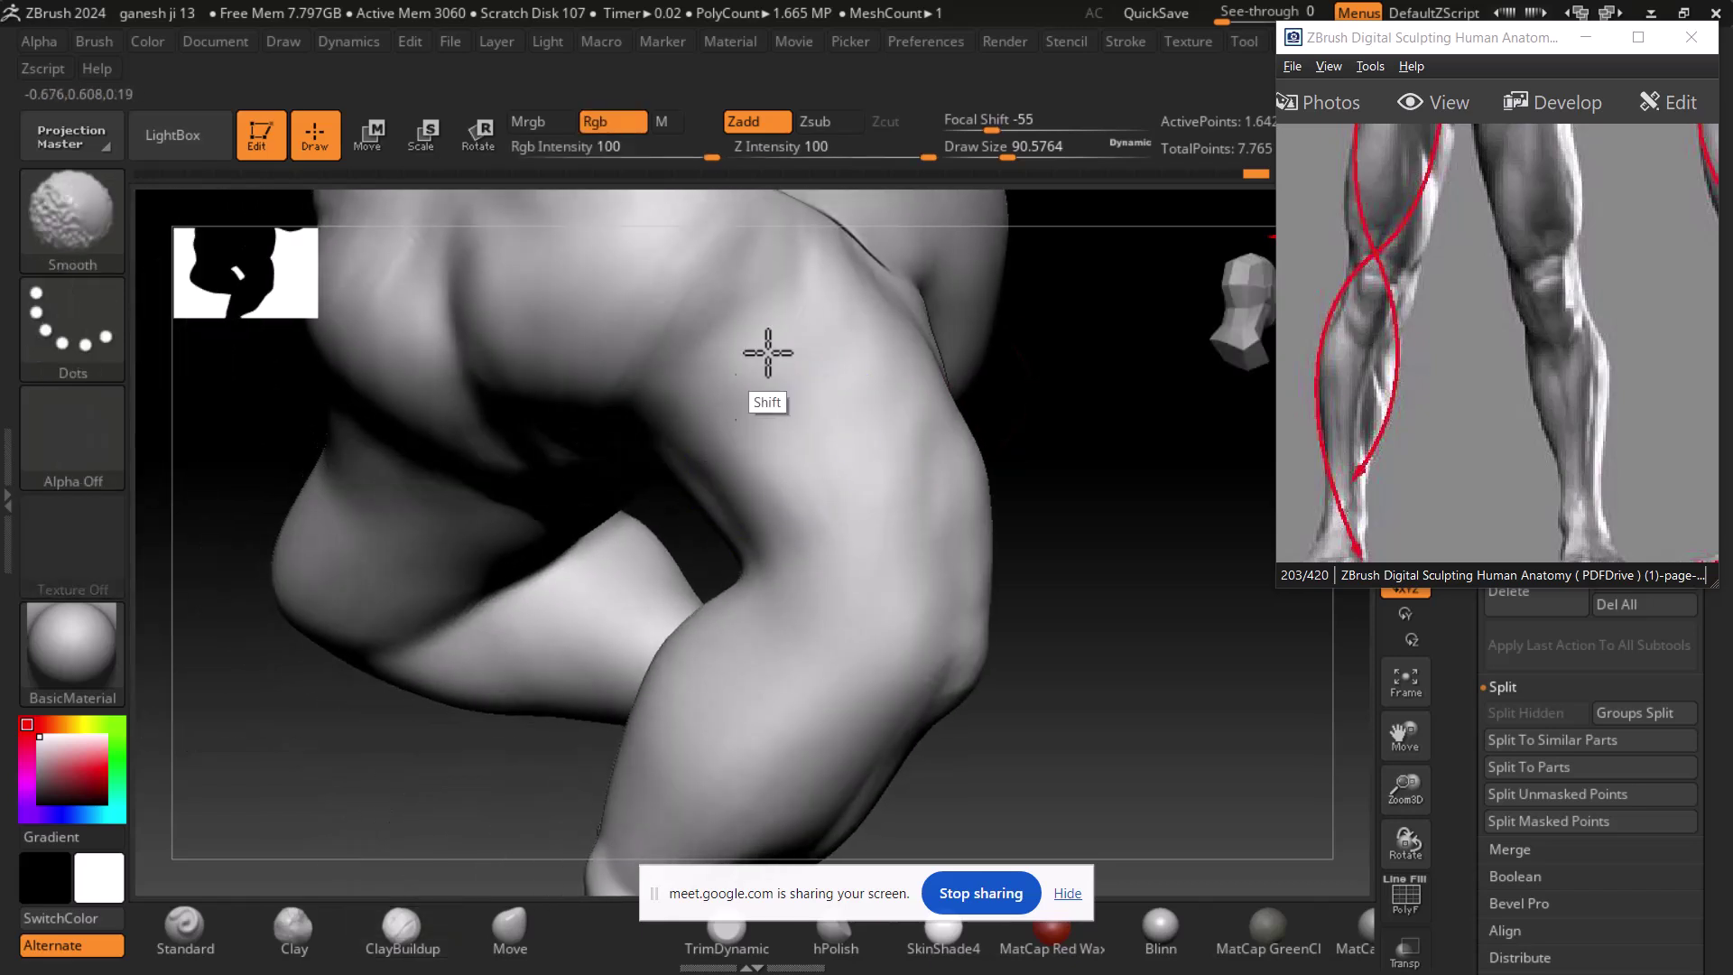
- Sculpt long muscle strokes down the outer side of the standing leg's thigh from hip to knee and smooth them
{"action": "mouse_move", "coordinate": [1052, 642]}
{"action": "left_mouse_down"}
{"action": "mouse_move", "coordinate": [1087, 626]}
{"action": "mouse_move", "coordinate": [1065, 614]}
{"action": "left_mouse_up"}
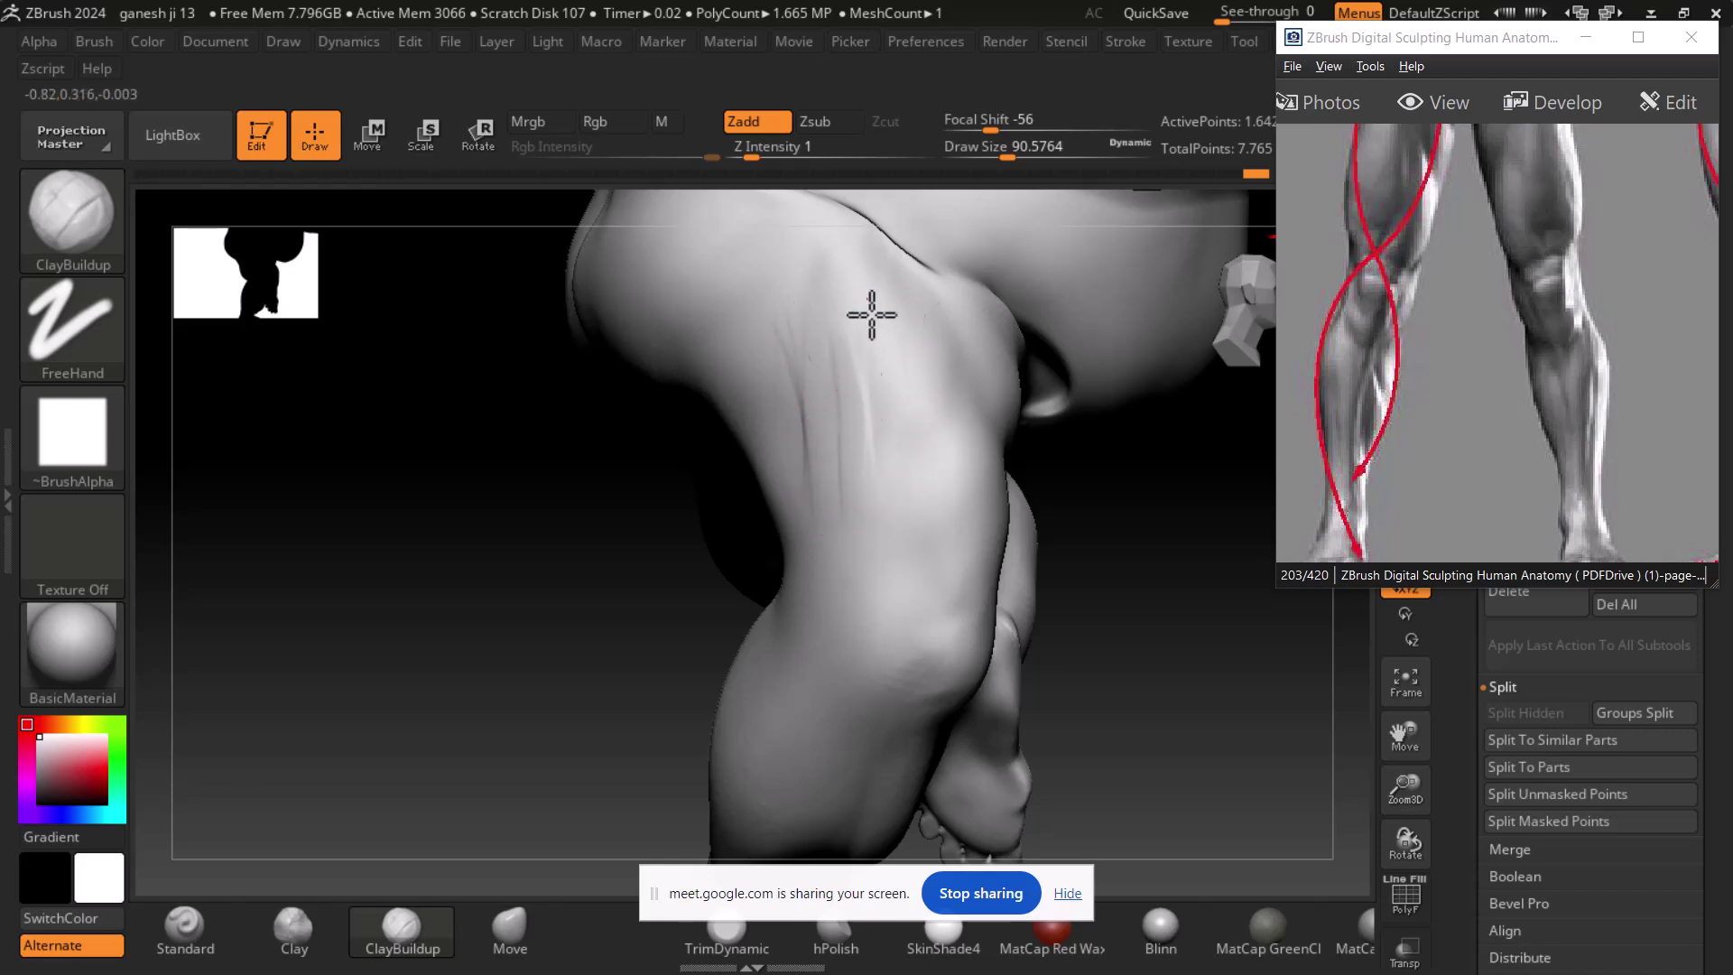
{"action": "key", "text": "shift"}
{"action": "mouse_move", "coordinate": [826, 357]}
{"action": "left_mouse_down", "text": "shift"}
{"action": "mouse_move", "coordinate": [855, 496]}
{"action": "mouse_move", "coordinate": [824, 356]}
{"action": "mouse_move", "coordinate": [897, 410]}
{"action": "mouse_move", "coordinate": [851, 386]}
{"action": "mouse_move", "coordinate": [843, 422]}
{"action": "mouse_move", "coordinate": [836, 290]}
{"action": "mouse_move", "coordinate": [836, 349]}
{"action": "mouse_move", "coordinate": [804, 391]}
{"action": "mouse_move", "coordinate": [835, 541]}
{"action": "left_mouse_up", "text": "shift"}
{"action": "mouse_move", "coordinate": [1074, 589]}
{"action": "left_mouse_down"}
{"action": "mouse_move", "coordinate": [1146, 619]}
{"action": "mouse_move", "coordinate": [914, 579]}
{"action": "left_mouse_up"}
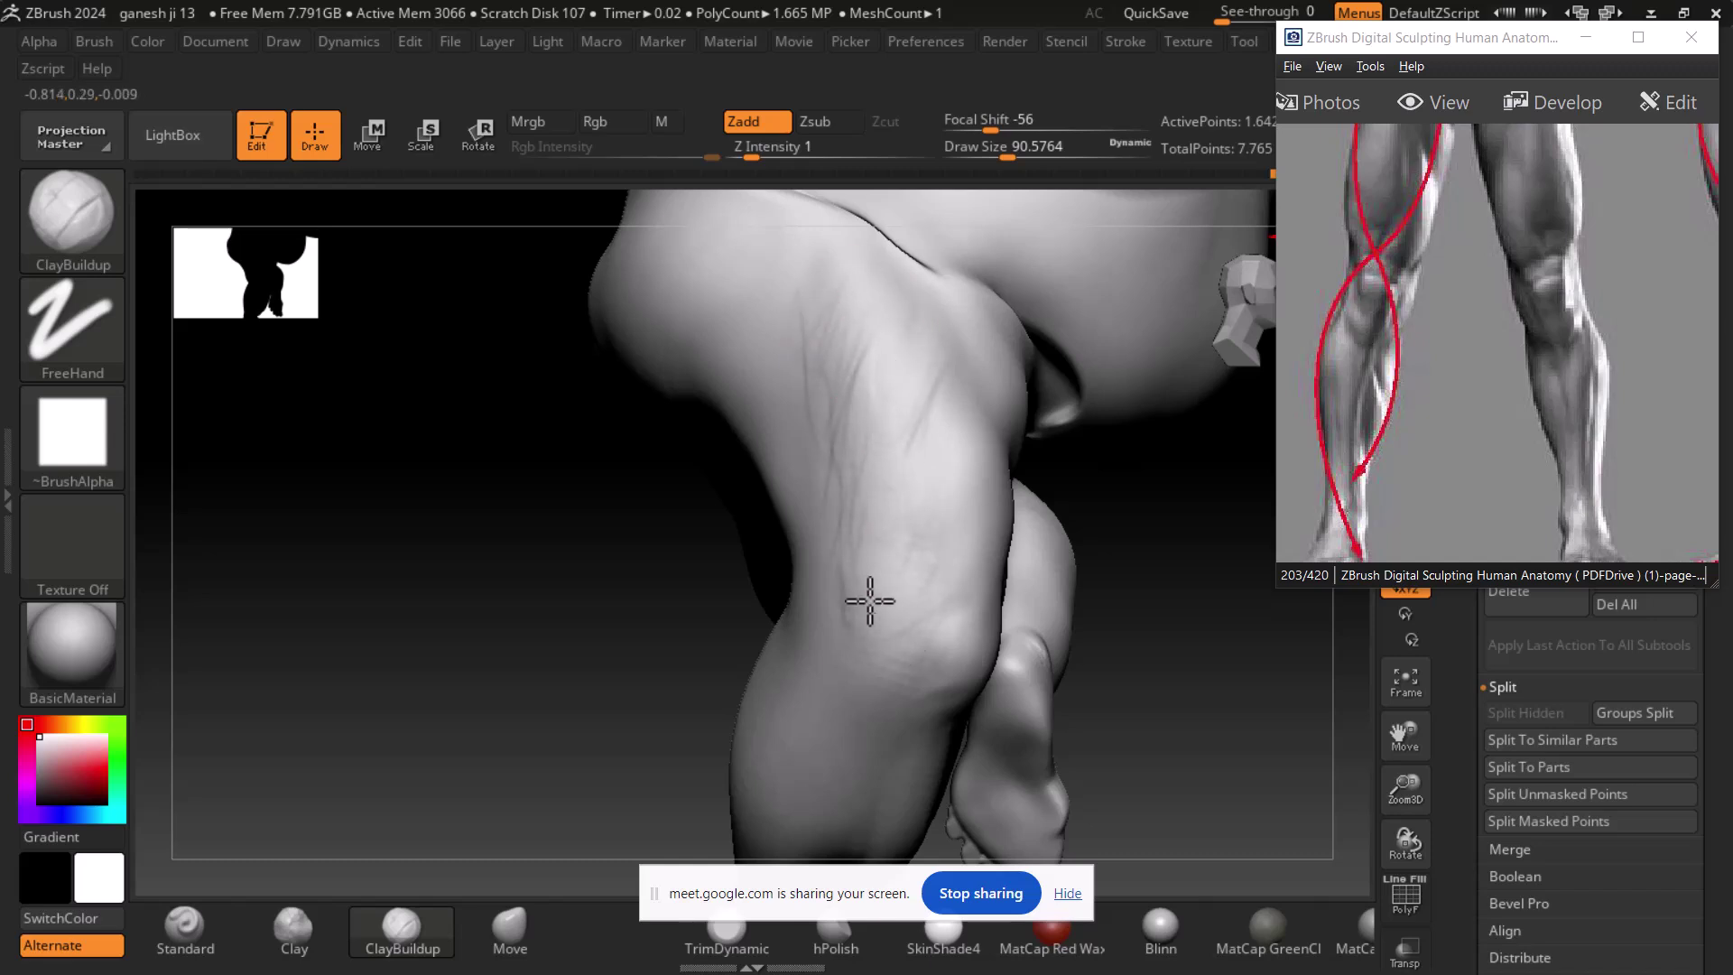
{"action": "key", "text": "shift"}
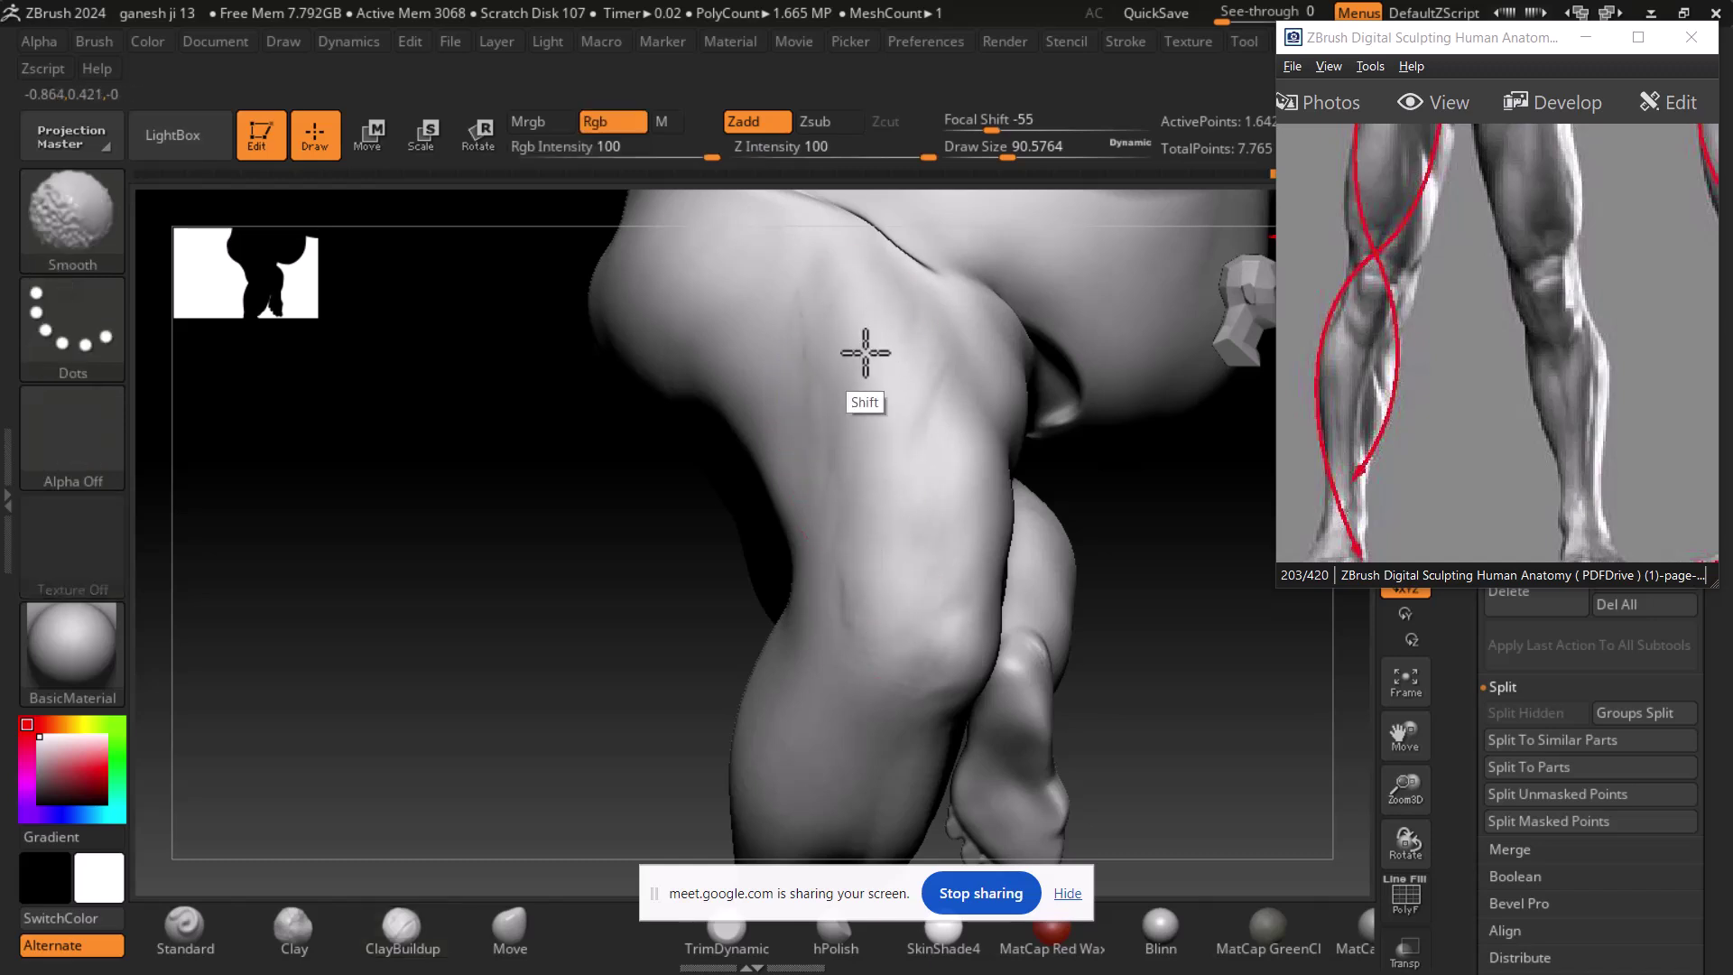
- Refine the muscle separation on the front of the standing leg's thigh with ClayBuildup and smooth it
{"action": "left_click_drag", "start_coordinate": [1207, 541], "coordinate": [790, 603]}
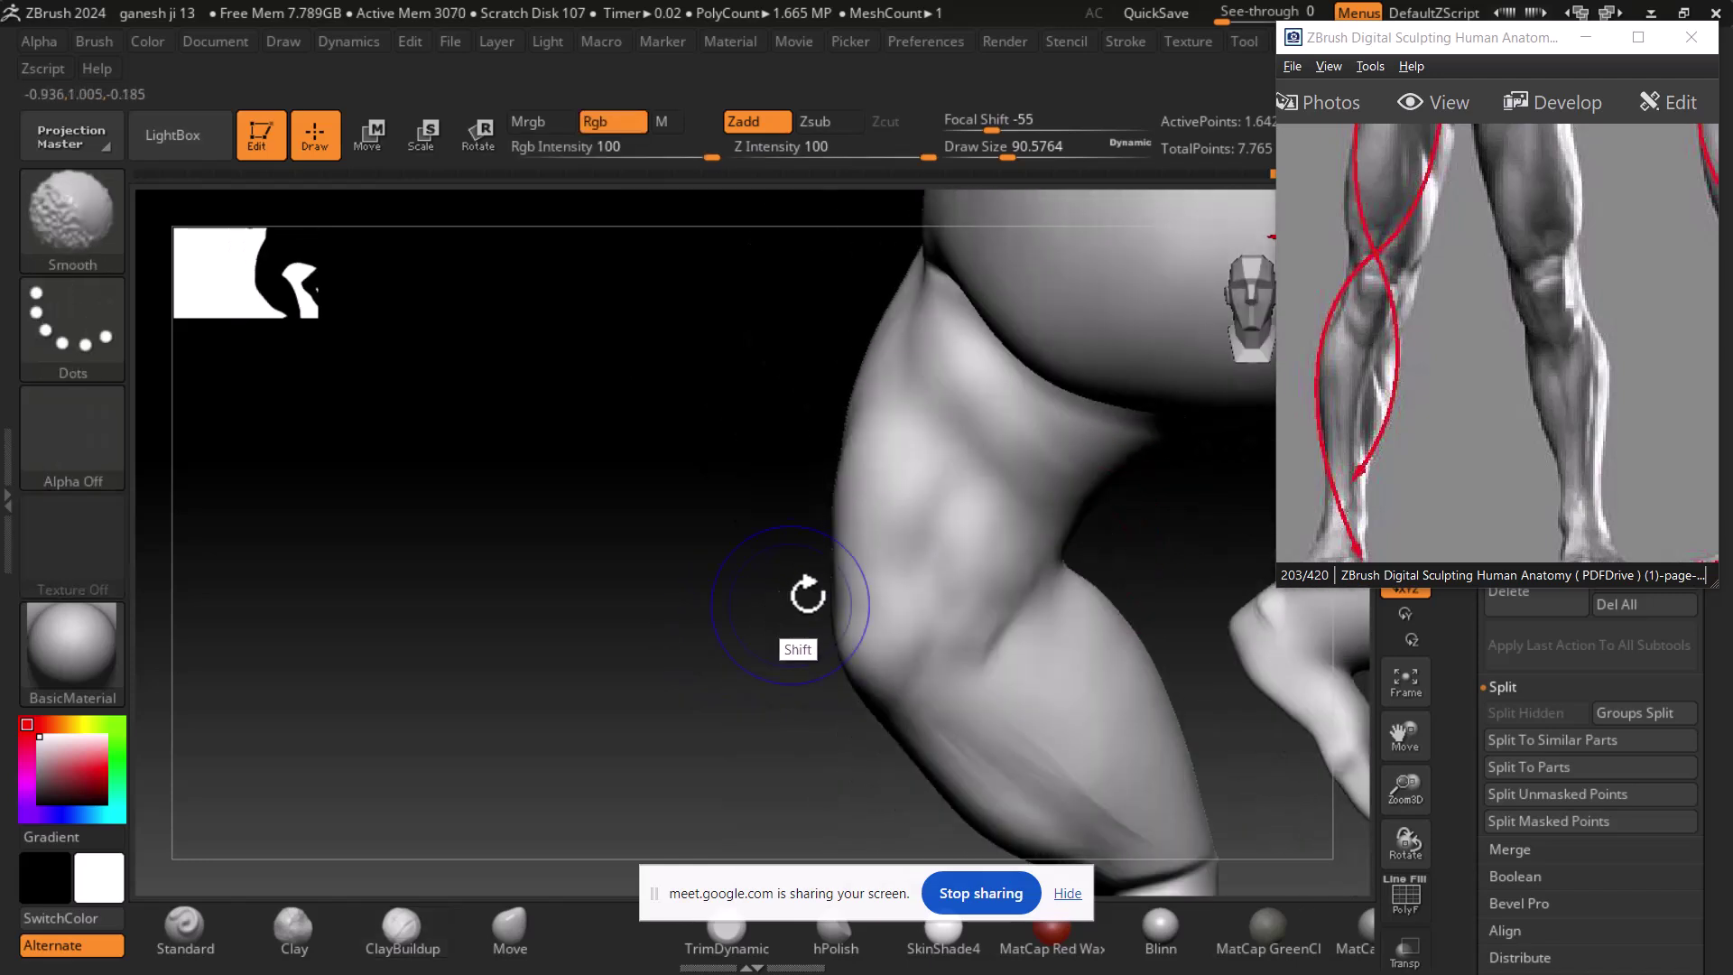
{"action": "left_click_drag", "start_coordinate": [889, 373], "coordinate": [939, 537]}
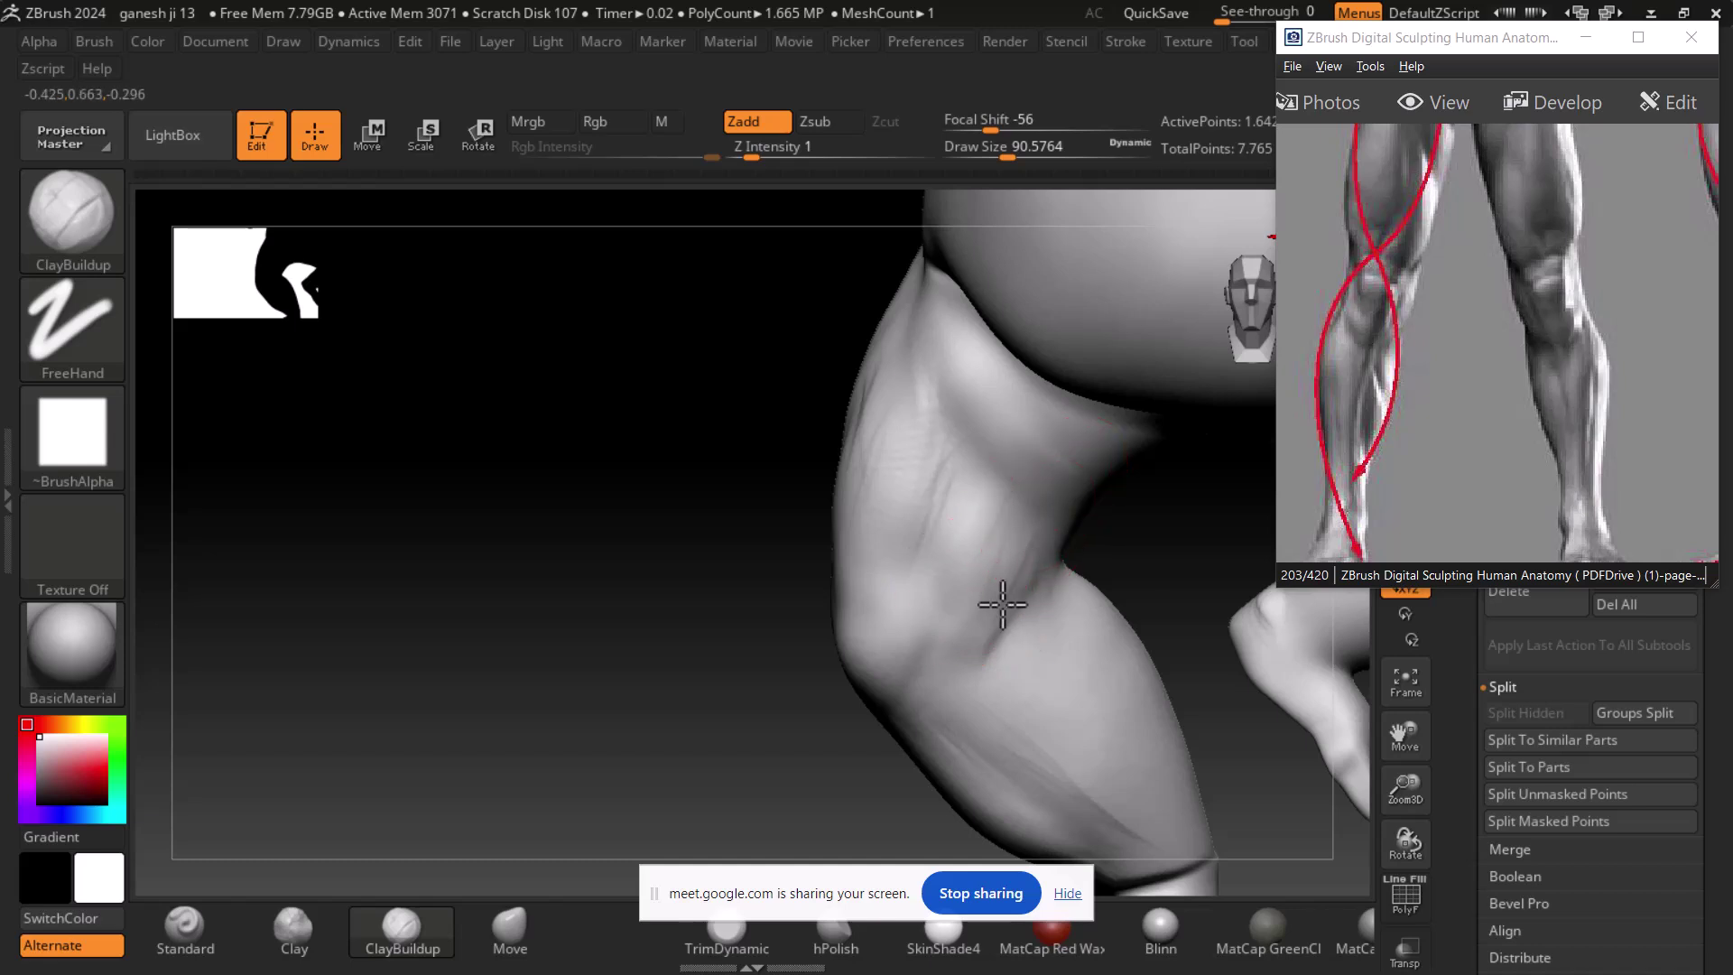
{"action": "key", "text": "shift"}
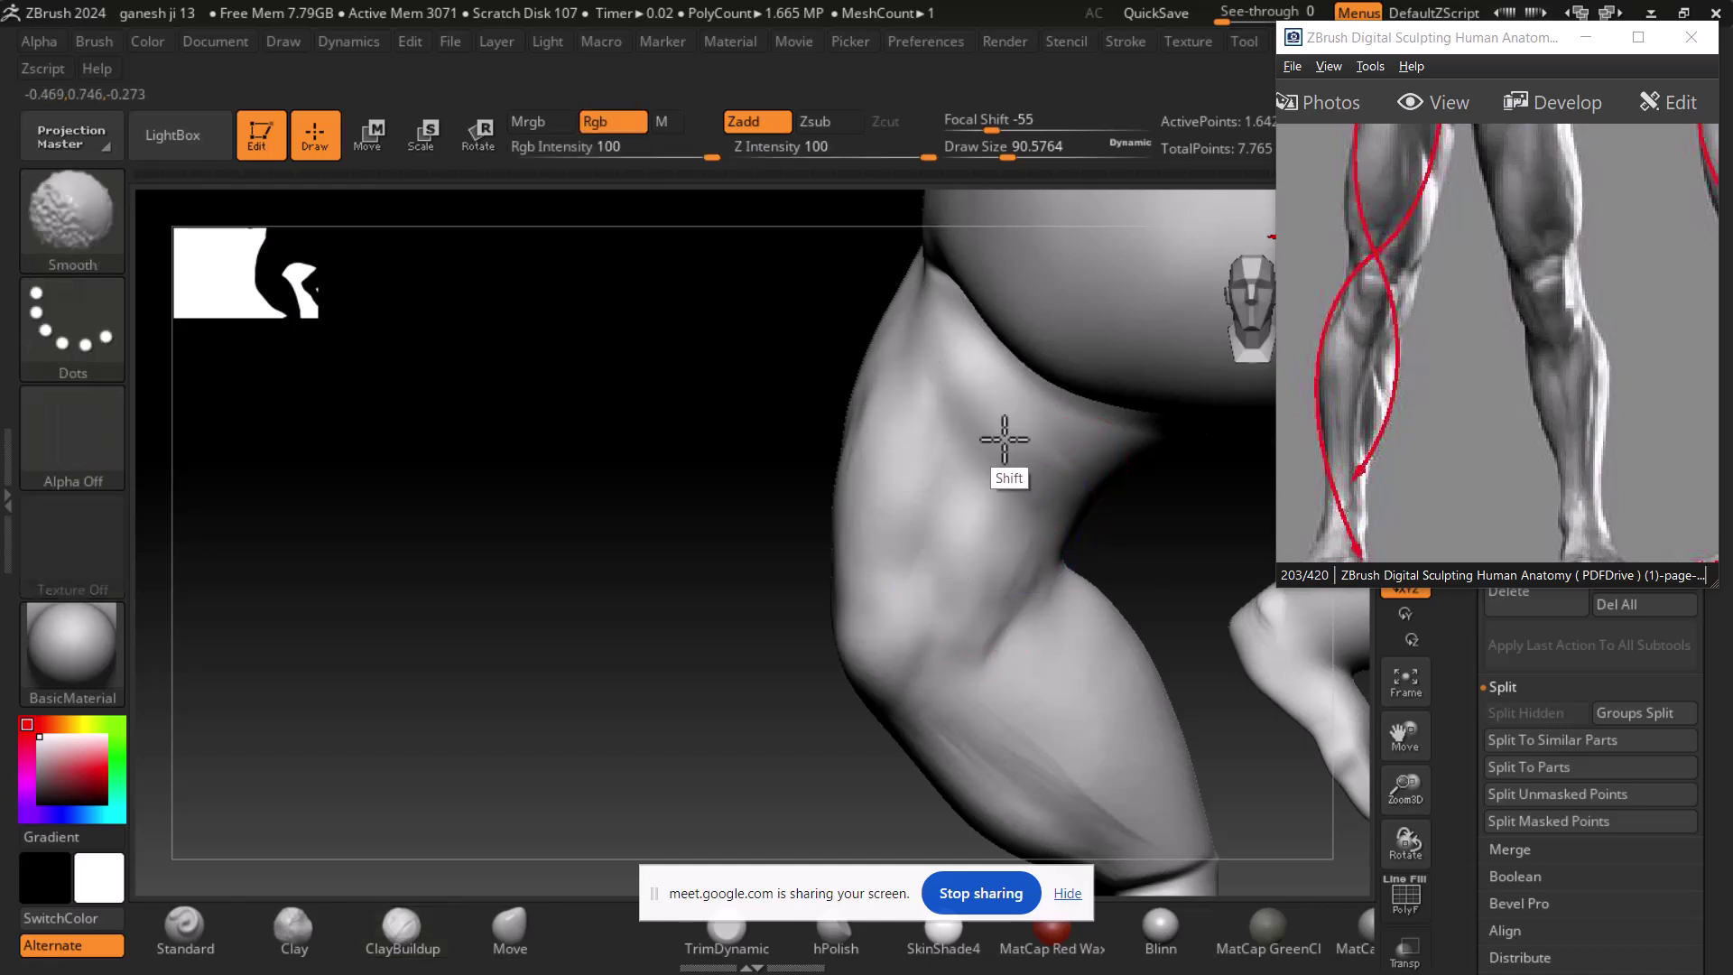
- Go to page 204 of the anatomy book and enlarge the bony landmarks figure around the great trochanter and knees
{"action": "mouse_move", "coordinate": [1510, 364]}
{"action": "left_mouse_down"}
{"action": "mouse_move", "coordinate": [1547, 325]}
{"action": "mouse_move", "coordinate": [1418, 314]}
{"action": "left_mouse_up"}
{"action": "scroll", "coordinate": [1509, 324], "scroll_direction": "down", "scroll_amount": 1}
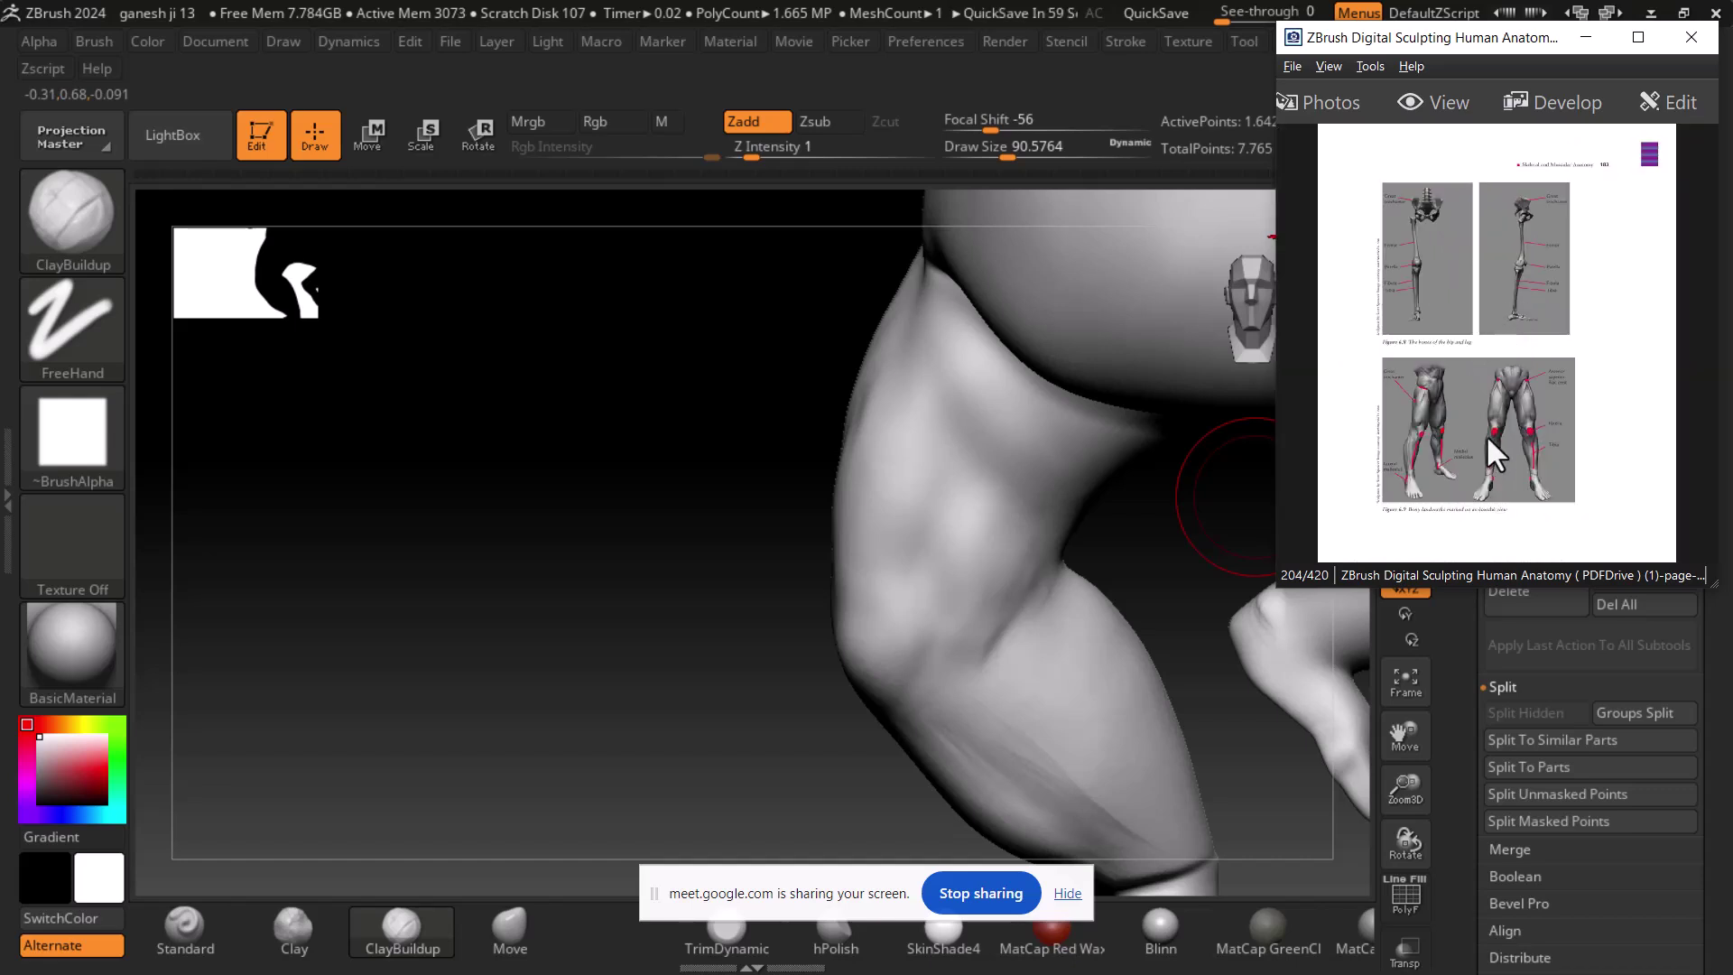
{"action": "scroll", "coordinate": [1479, 412], "scroll_direction": "up", "scroll_amount": 5, "text": "ctrl"}
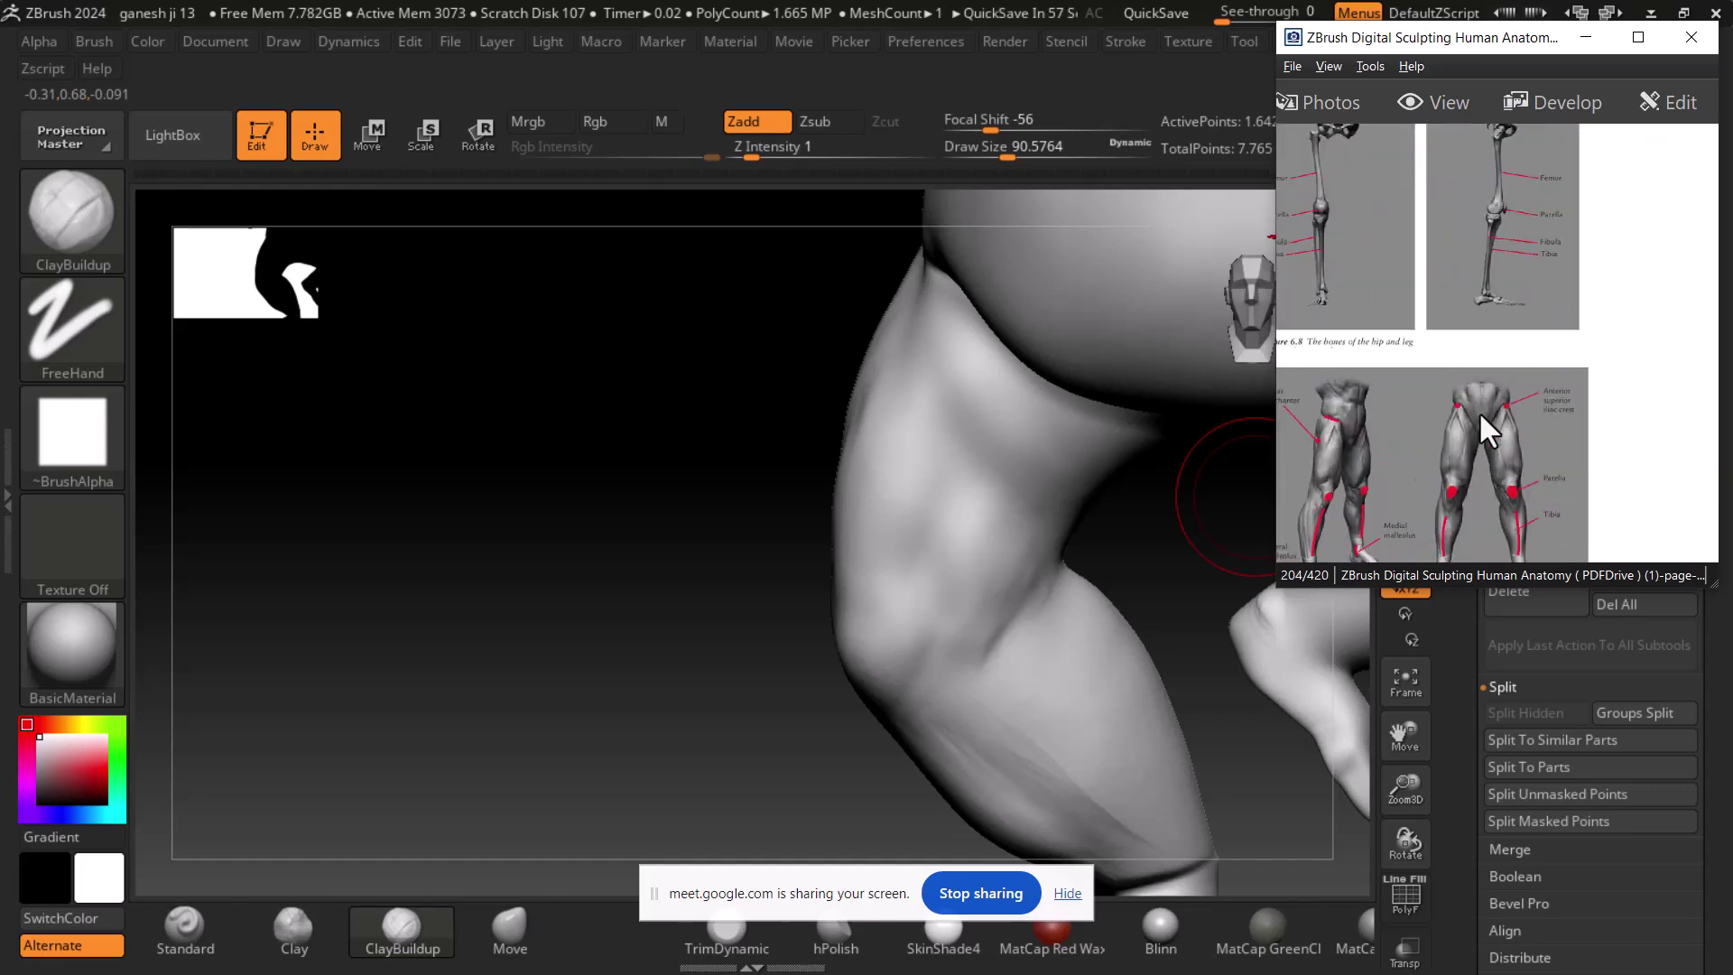
{"action": "scroll", "coordinate": [1551, 318], "scroll_direction": "up", "scroll_amount": 3, "text": "ctrl"}
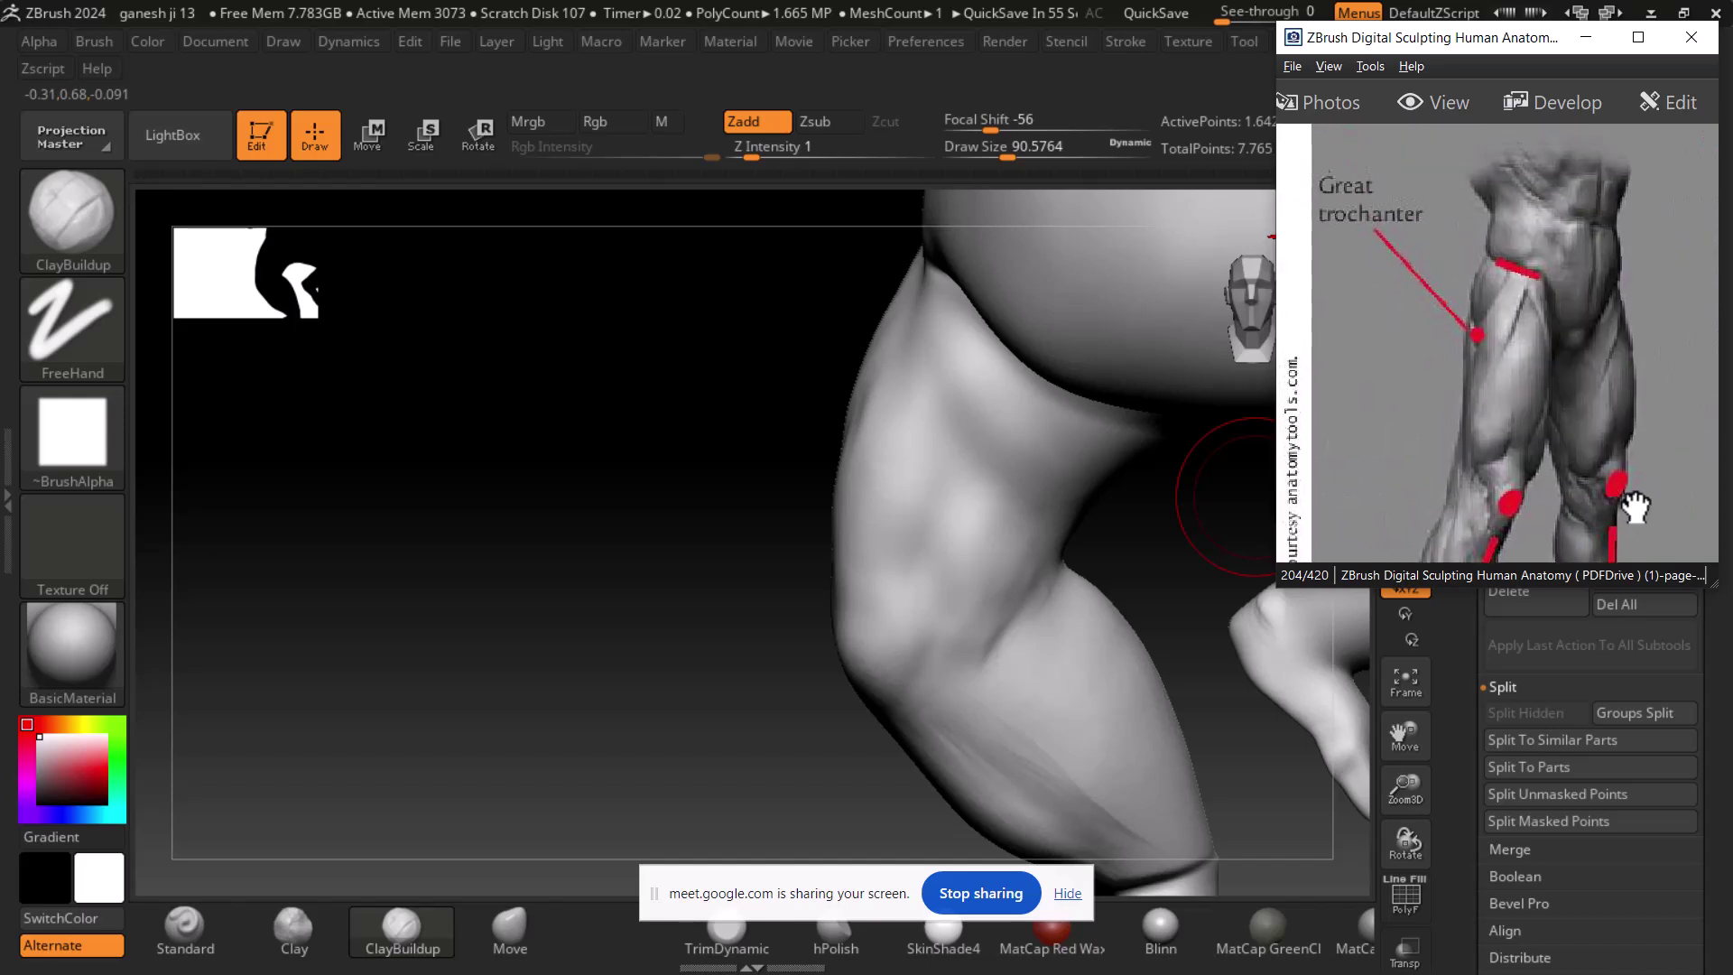
{"action": "left_click_drag", "start_coordinate": [1531, 346], "coordinate": [1578, 298]}
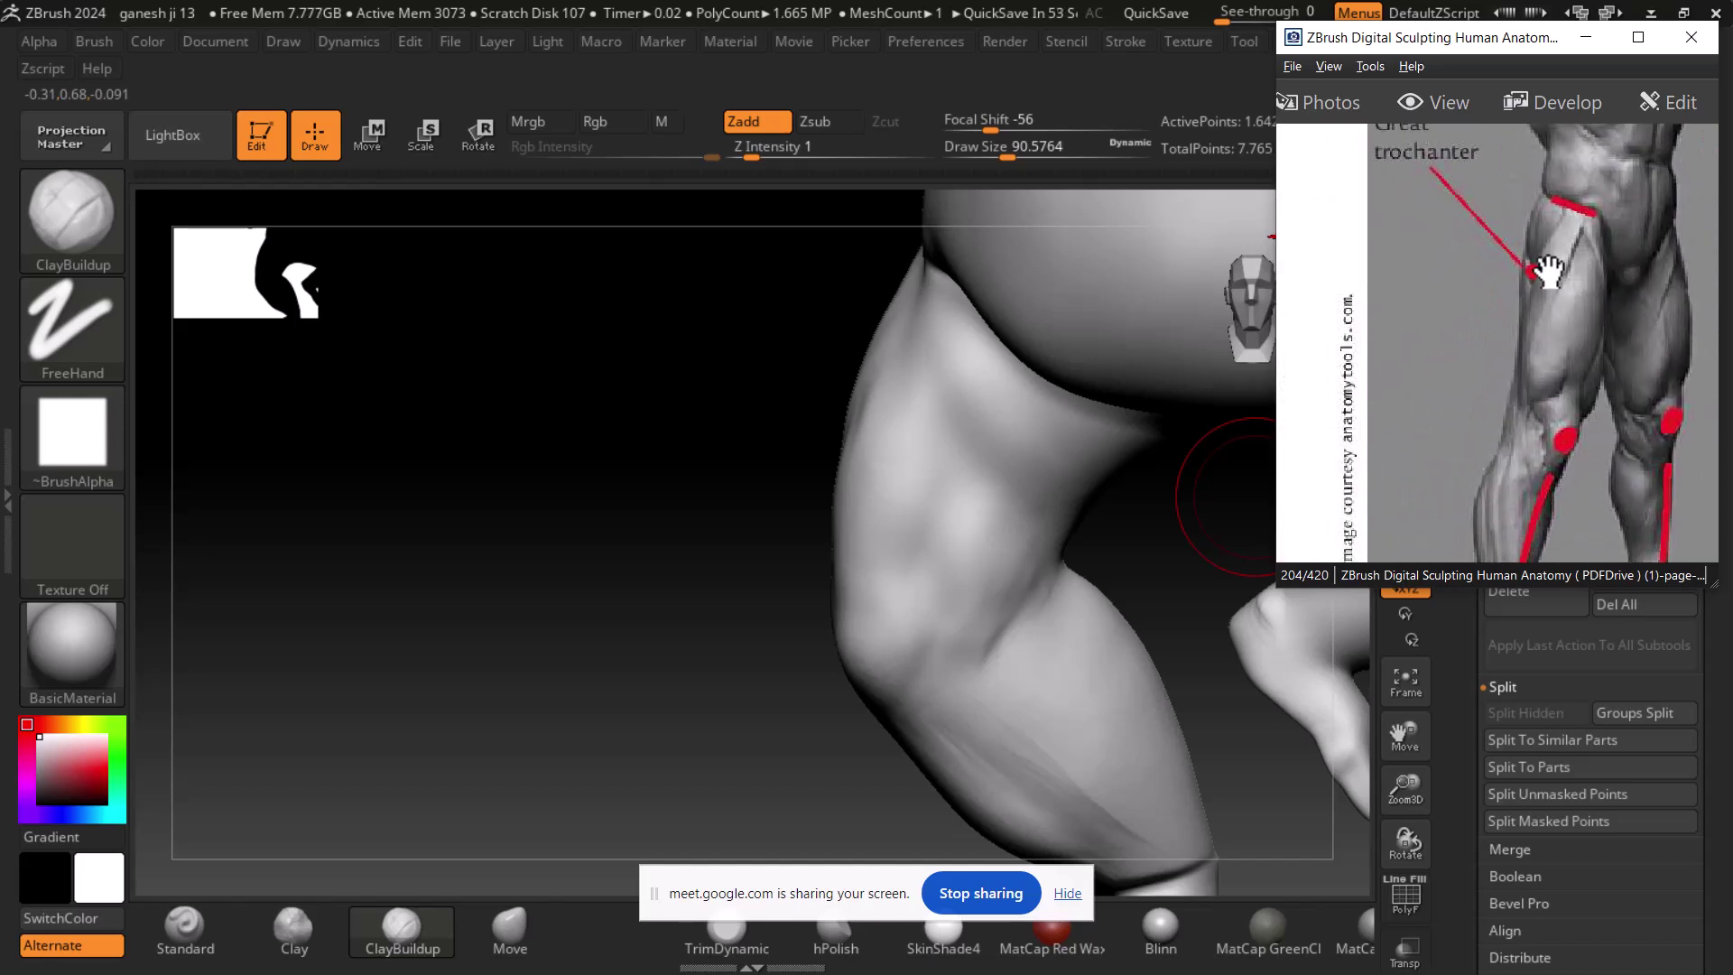
- Build up the outer thigh and the area around the standing leg's knee following the landmarks figure, and smooth the surface
{"action": "mouse_move", "coordinate": [1092, 506]}
{"action": "left_mouse_down"}
{"action": "mouse_move", "coordinate": [1257, 538]}
{"action": "mouse_move", "coordinate": [1192, 542]}
{"action": "mouse_move", "coordinate": [1216, 542]}
{"action": "left_mouse_up"}
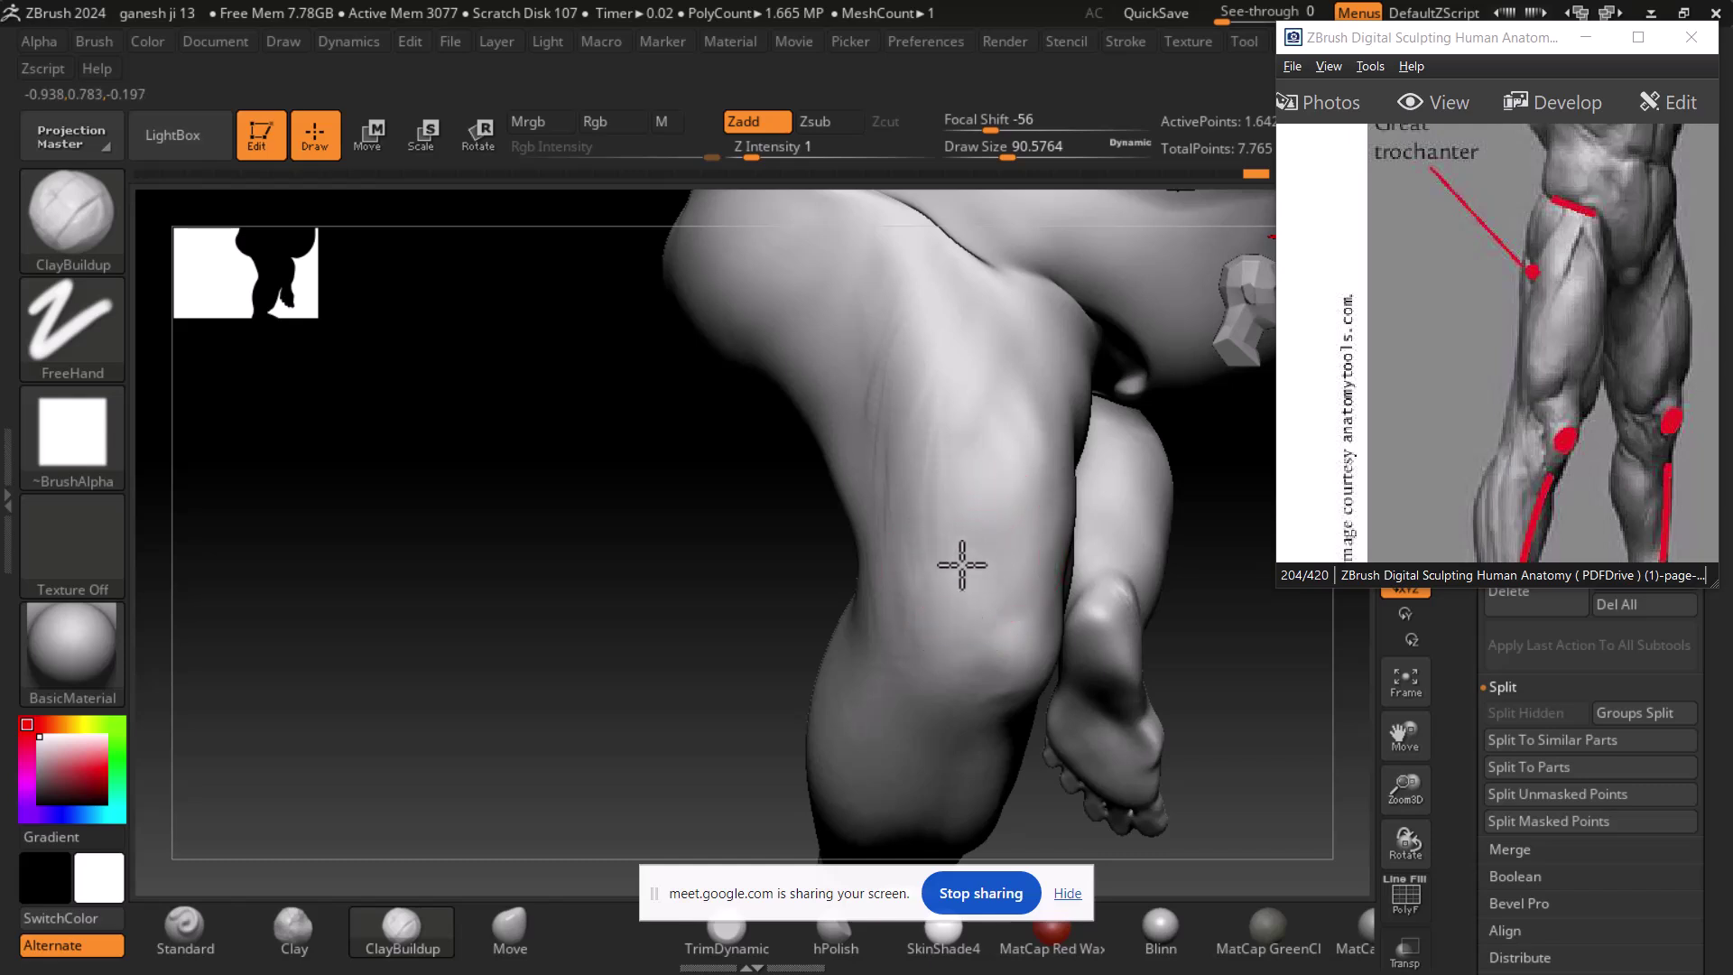
{"action": "mouse_move", "coordinate": [1269, 680]}
{"action": "left_mouse_down"}
{"action": "mouse_move", "coordinate": [1211, 666]}
{"action": "mouse_move", "coordinate": [1168, 592]}
{"action": "left_mouse_up"}
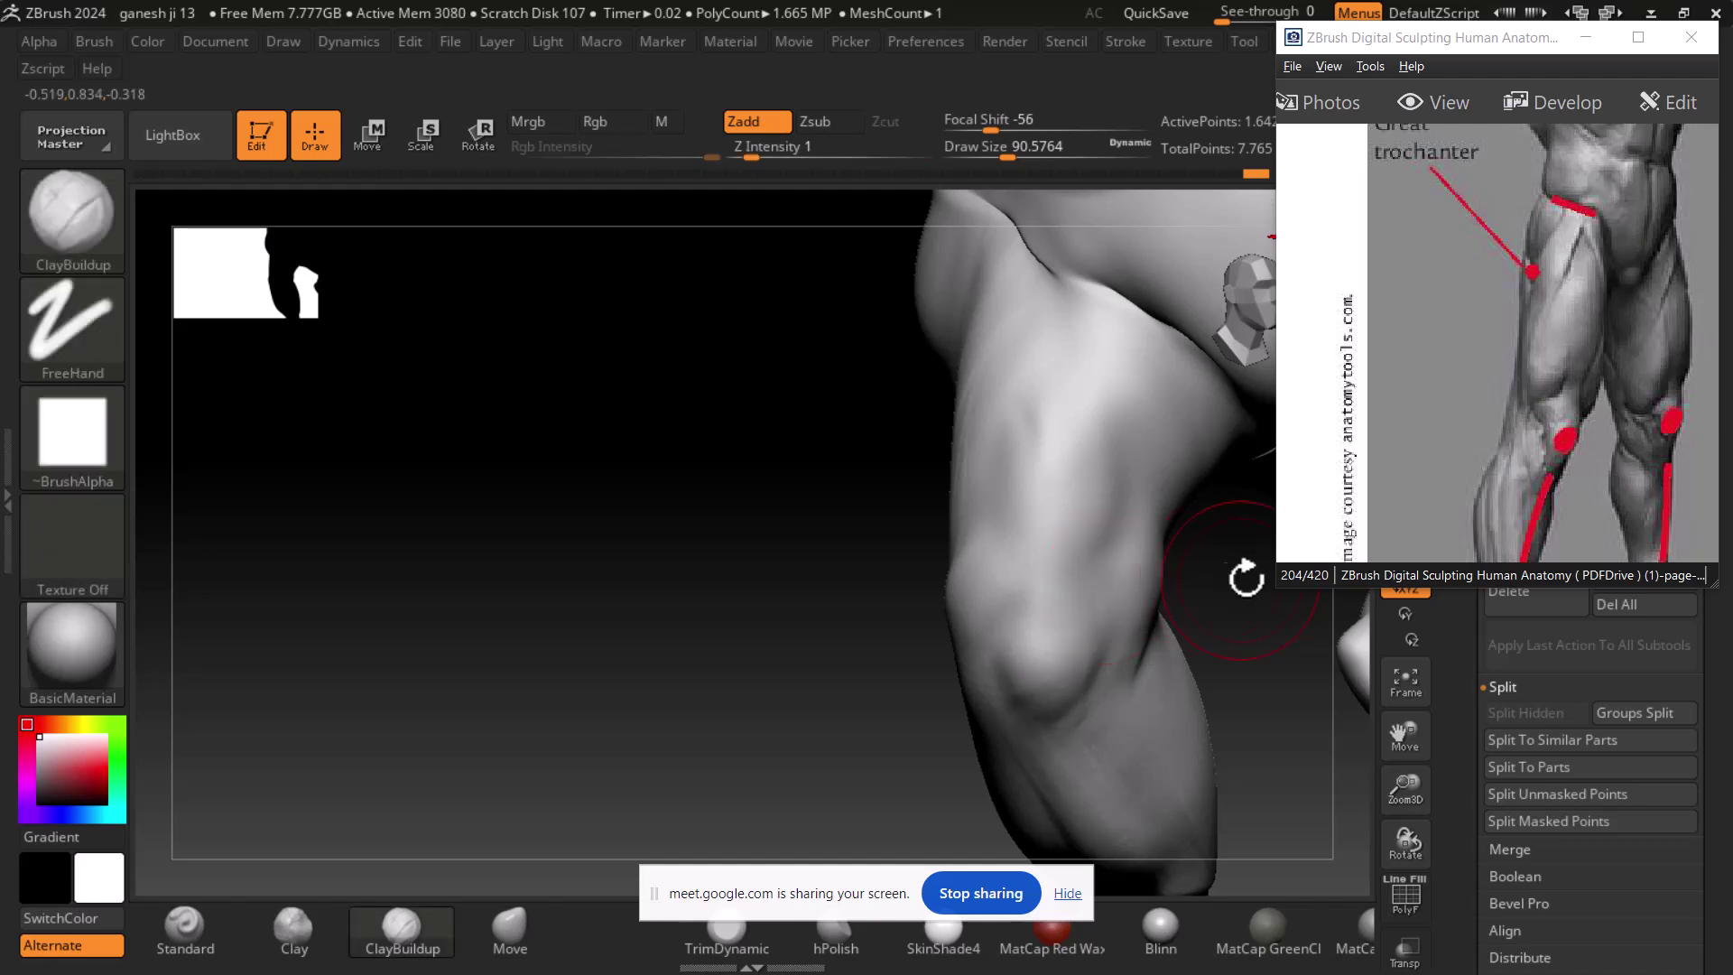
{"action": "left_click_drag", "start_coordinate": [1233, 578], "coordinate": [1165, 591]}
{"action": "left_click_drag", "start_coordinate": [907, 619], "coordinate": [980, 603], "text": "shift"}
{"action": "mouse_move", "coordinate": [1052, 477]}
{"action": "left_mouse_down", "text": "shift"}
{"action": "mouse_move", "coordinate": [1056, 457]}
{"action": "mouse_move", "coordinate": [1031, 446]}
{"action": "mouse_move", "coordinate": [1188, 596]}
{"action": "mouse_move", "coordinate": [1172, 572]}
{"action": "mouse_move", "coordinate": [1120, 571]}
{"action": "left_mouse_up", "text": "shift"}
{"action": "left_click_drag", "start_coordinate": [828, 653], "coordinate": [578, 622], "text": "alt"}
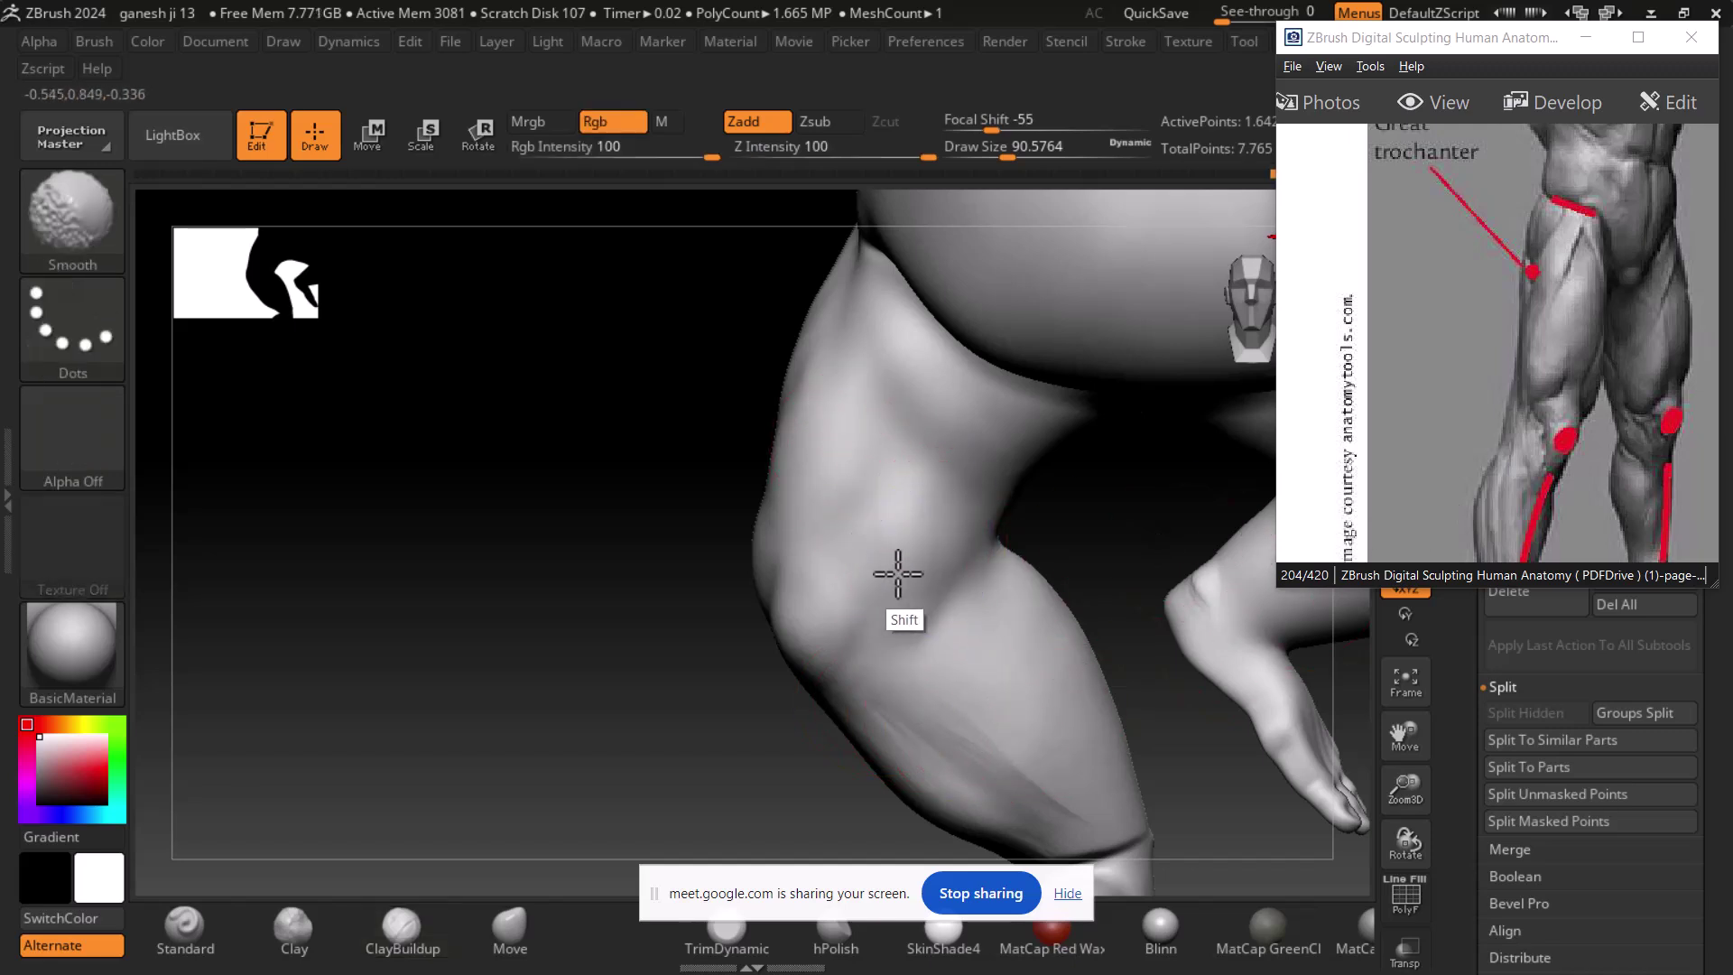
- Reduce the ClayBuildup brush size to about 58 and build up the kneecap of the standing leg
{"action": "left_click_drag", "start_coordinate": [689, 734], "coordinate": [742, 697]}
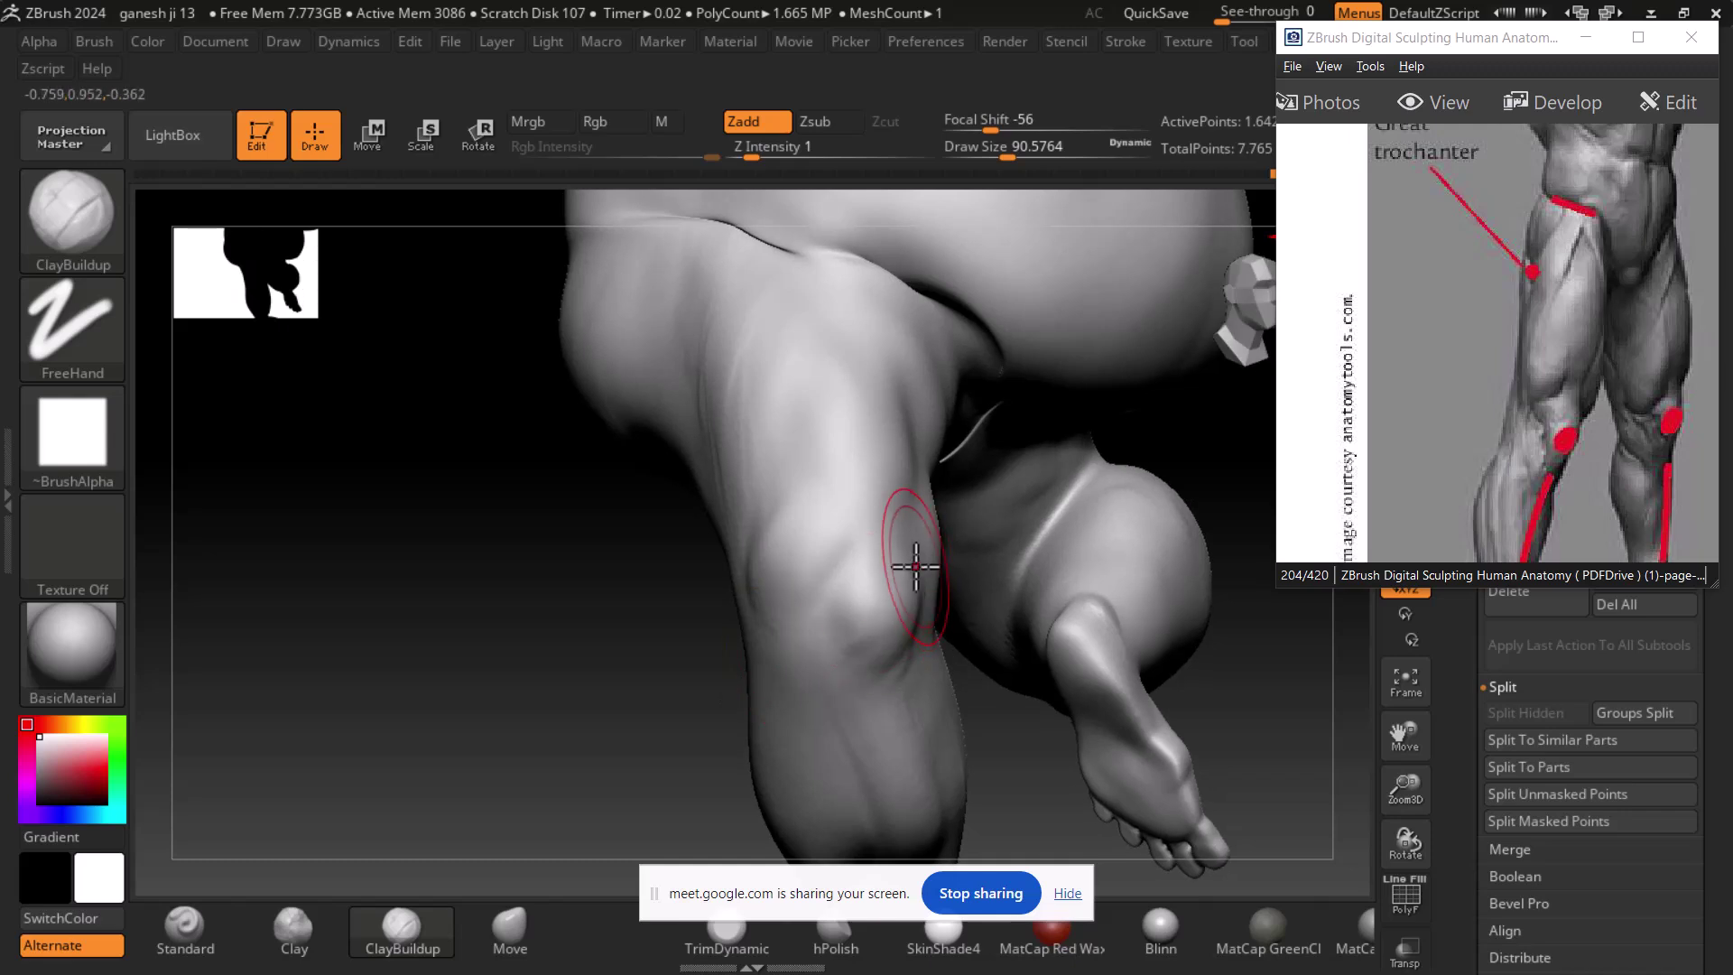
{"action": "key", "text": "bracketleft"}
{"action": "key", "text": "bracketleft"}
{"action": "key", "text": "bracketleft"}
{"action": "key", "text": "bracketleft"}
{"action": "left_click_drag", "start_coordinate": [874, 572], "coordinate": [899, 614]}
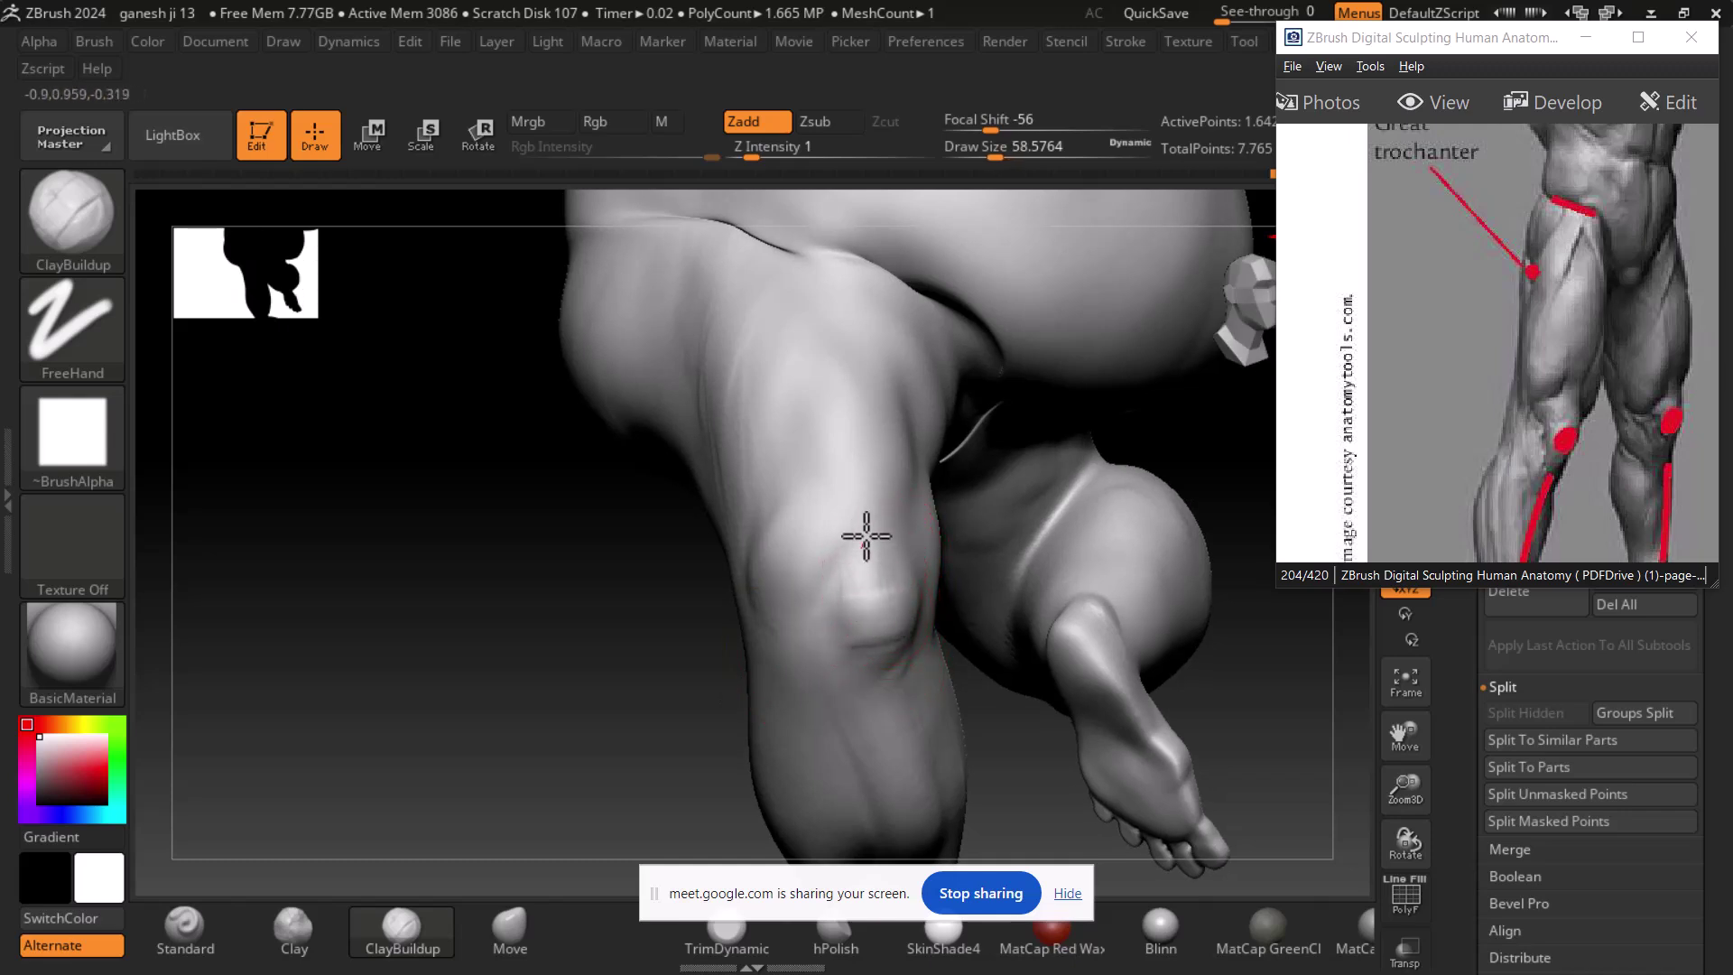
{"action": "mouse_move", "coordinate": [900, 582]}
{"action": "left_mouse_down"}
{"action": "mouse_move", "coordinate": [882, 553]}
{"action": "mouse_move", "coordinate": [891, 638]}
{"action": "mouse_move", "coordinate": [822, 571]}
{"action": "left_mouse_up"}
- Enlarge the brush to about 78, add volume to the outer lower thigh above the standing leg's knee, and smooth it
{"action": "left_click_drag", "start_coordinate": [1308, 677], "coordinate": [1436, 695]}
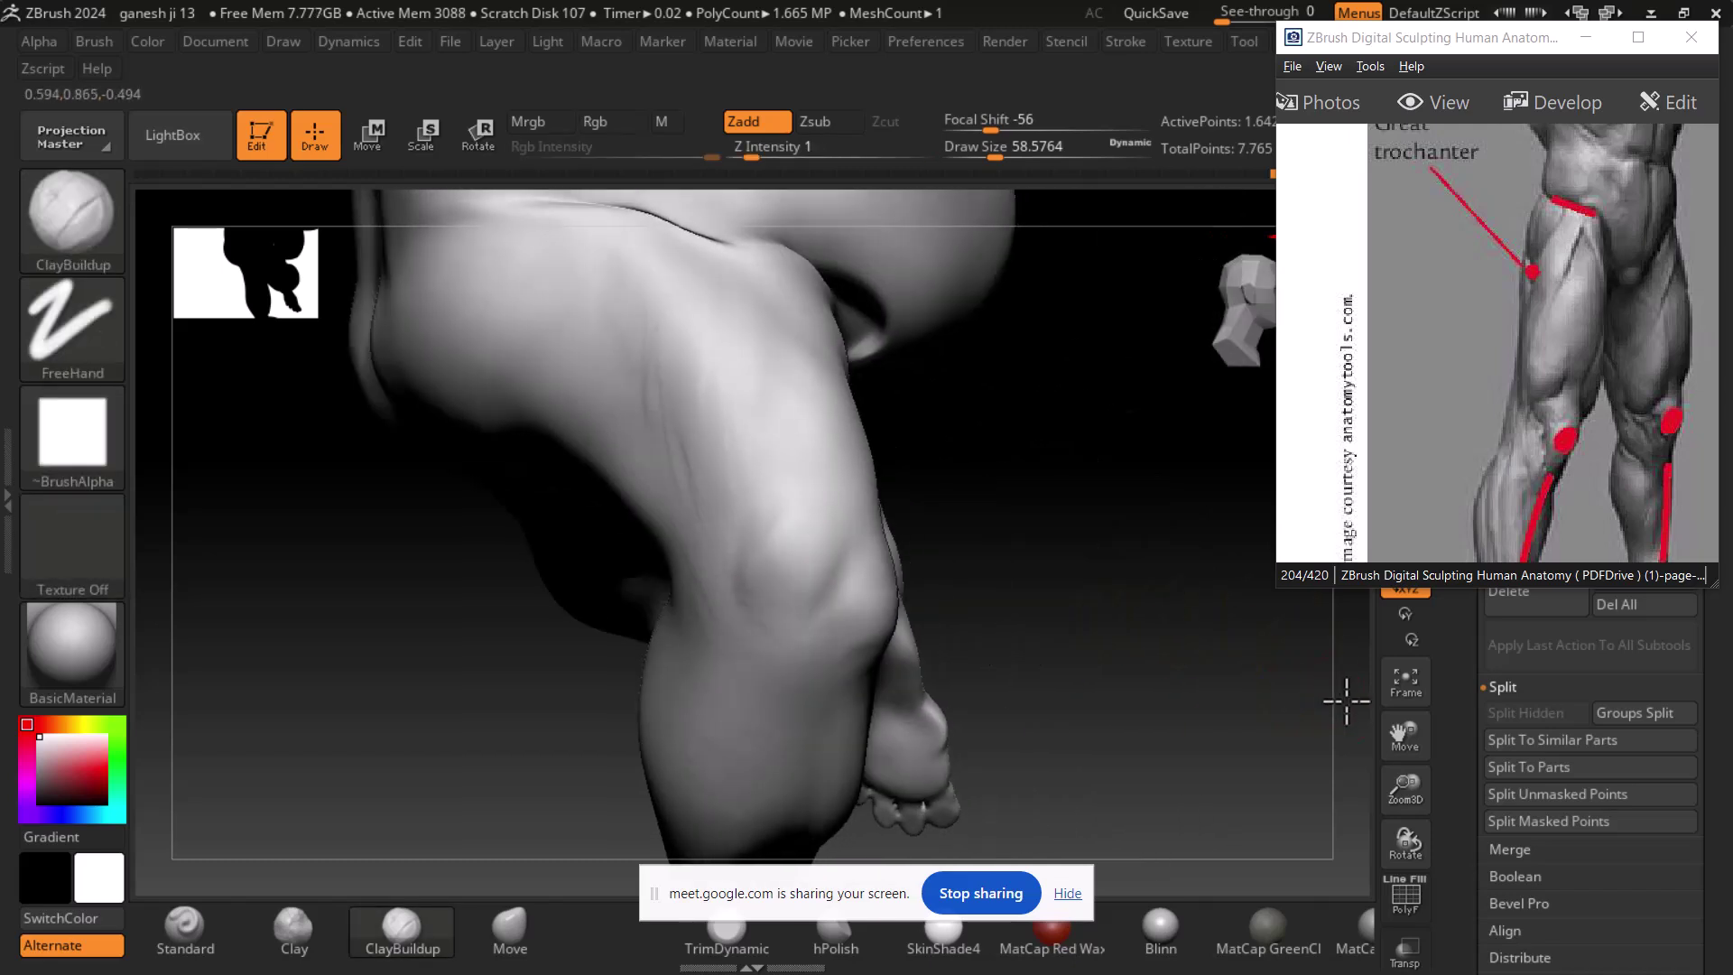
{"action": "key", "text": "bracketright"}
{"action": "key", "text": "bracketright"}
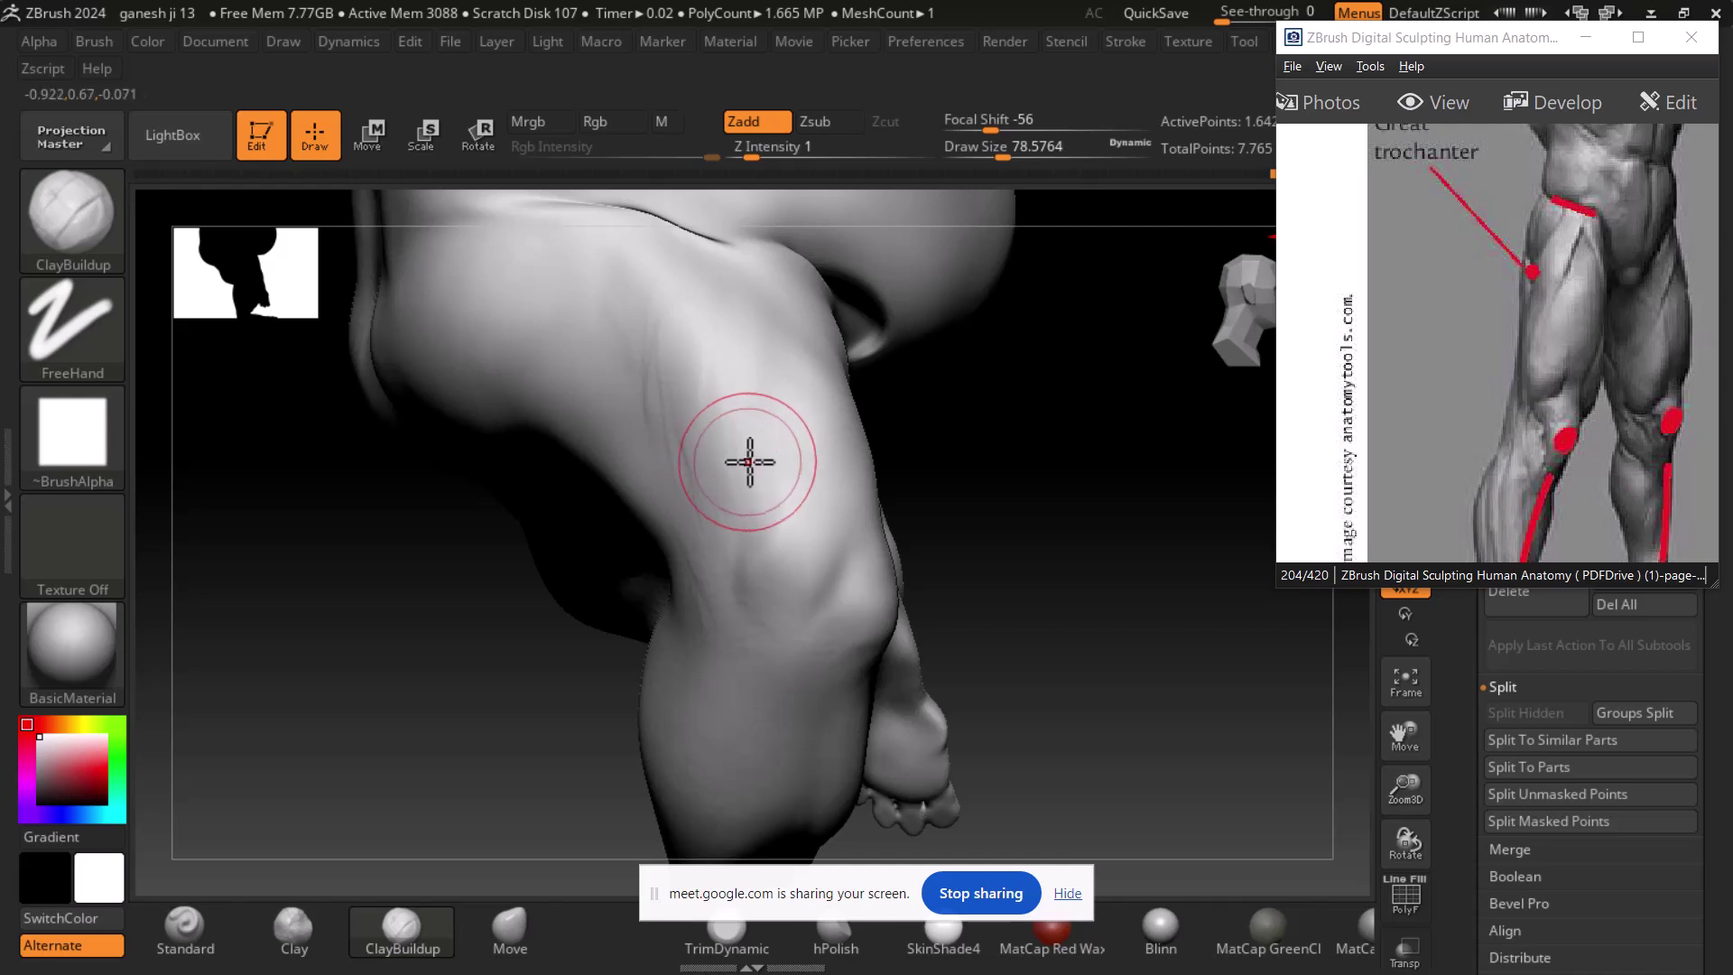
{"action": "left_click_drag", "start_coordinate": [958, 425], "coordinate": [928, 460]}
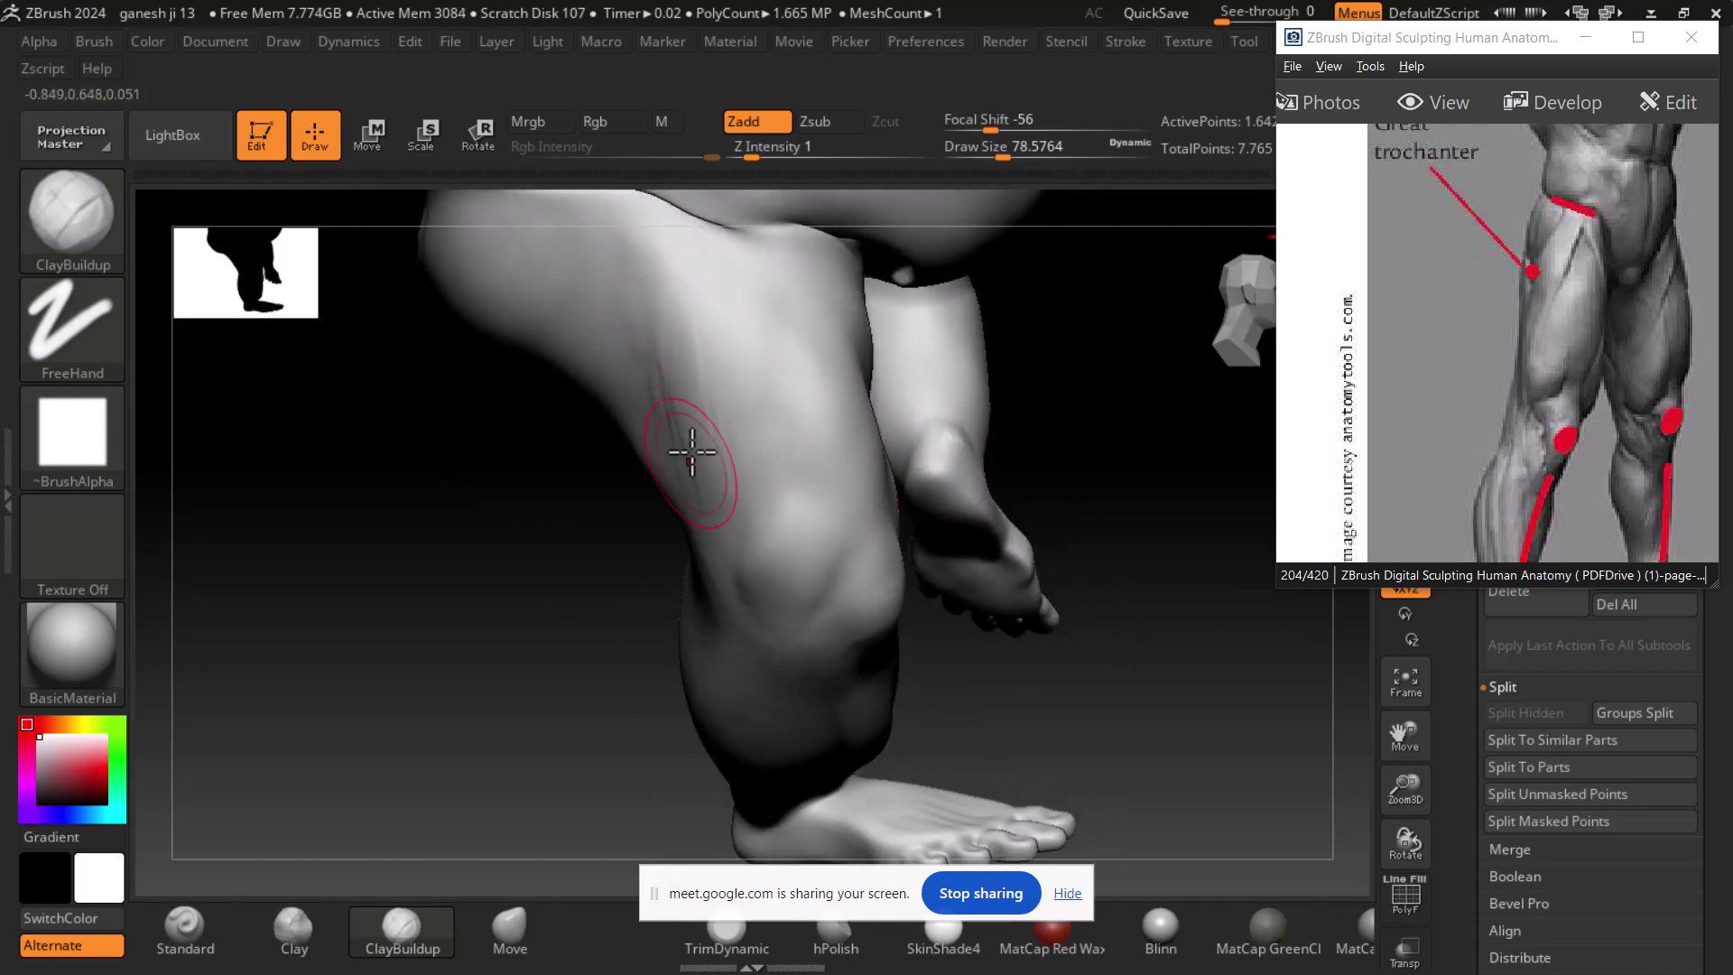
{"action": "key", "text": "shift"}
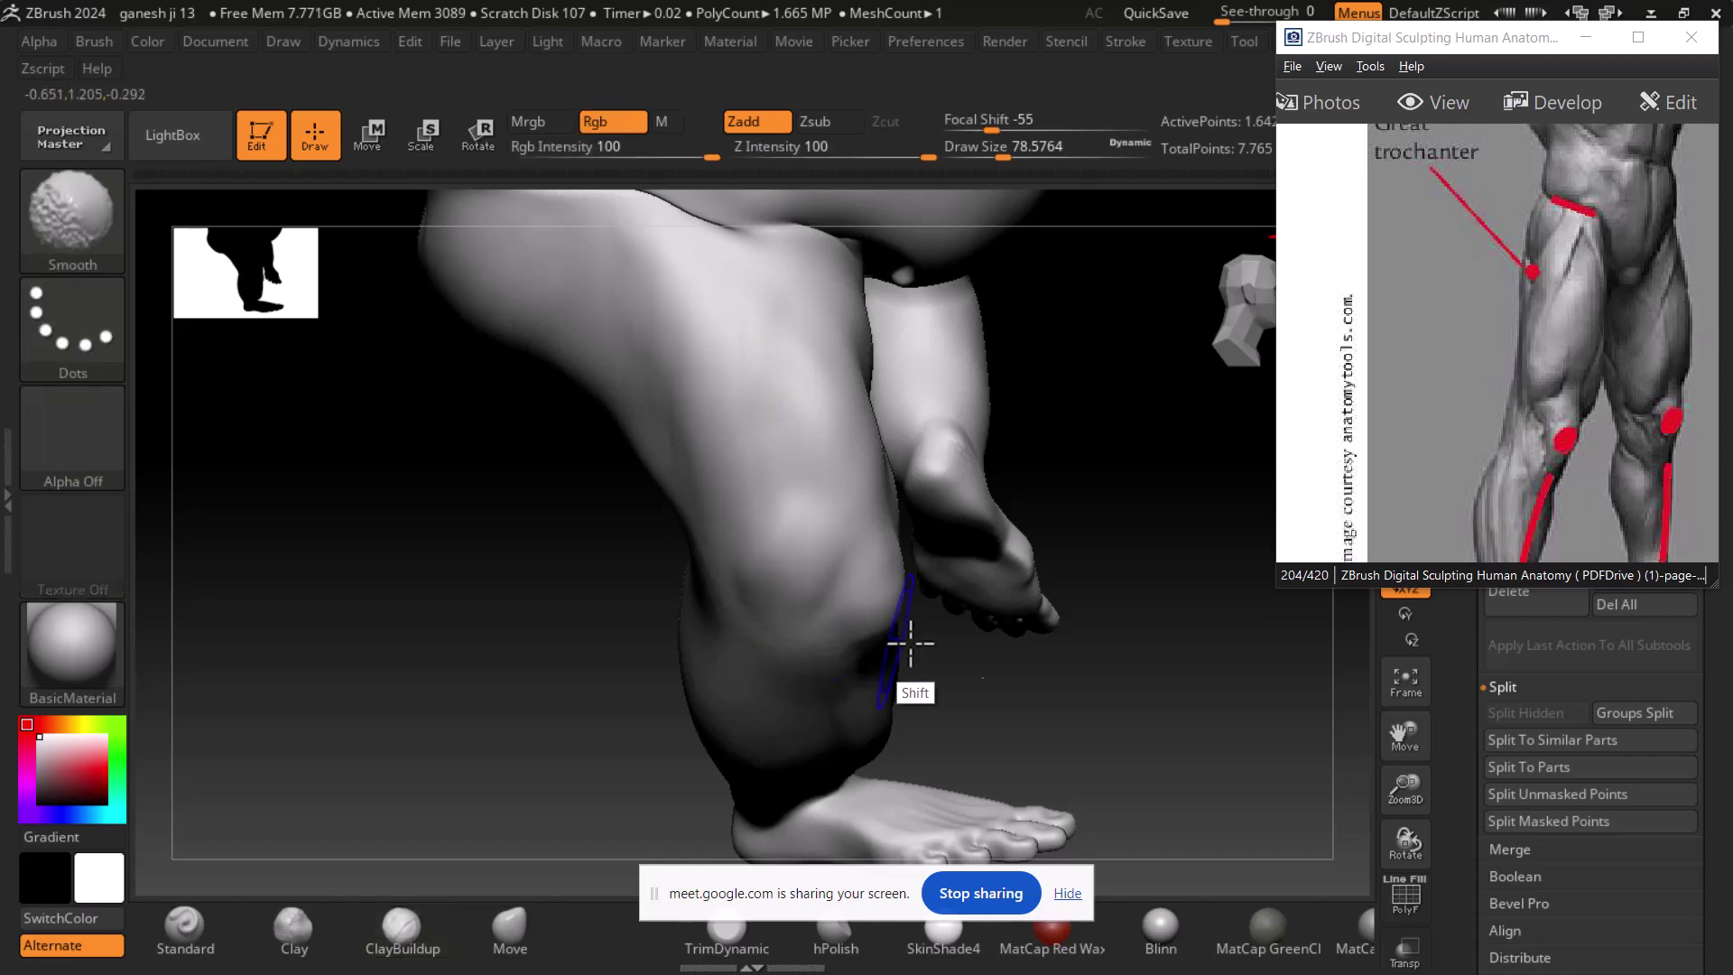
- Bring the lower legs of the anatomy figure into view and flatten the standing leg's shin planes with hPolish
{"action": "scroll", "coordinate": [1478, 298], "scroll_direction": "down", "scroll_amount": 5}
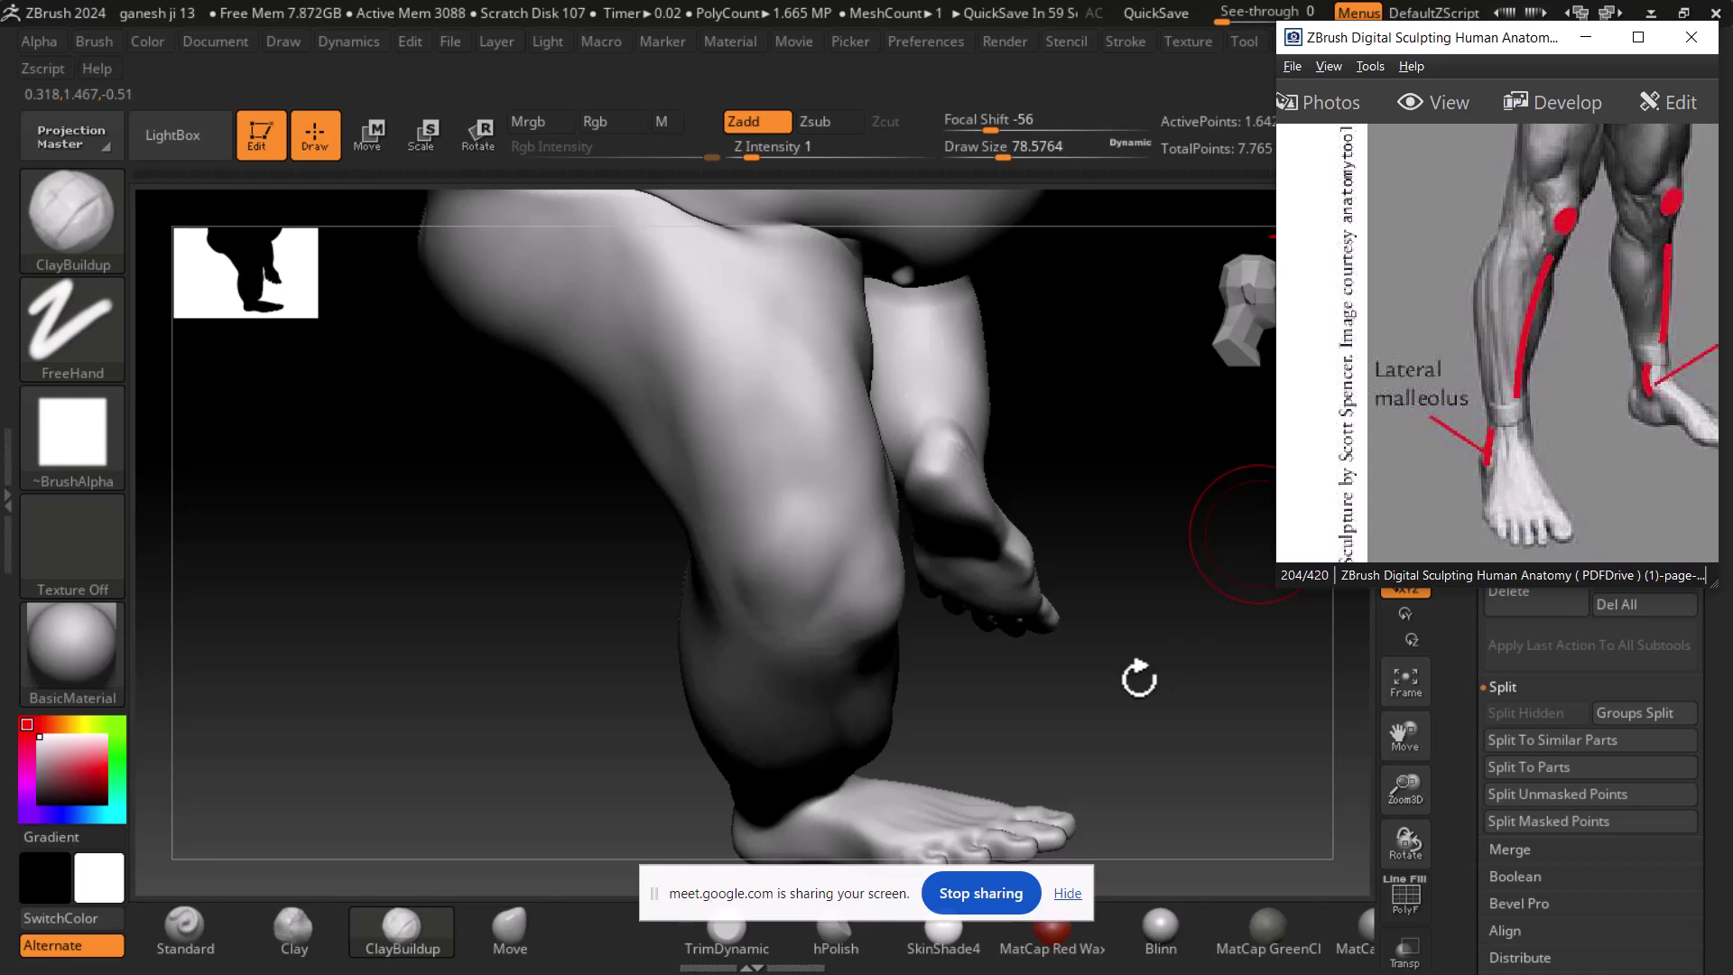
{"action": "left_click_drag", "start_coordinate": [1150, 677], "coordinate": [1099, 600]}
{"action": "mouse_move", "coordinate": [632, 695]}
{"action": "left_mouse_down"}
{"action": "mouse_move", "coordinate": [505, 639]}
{"action": "mouse_move", "coordinate": [762, 632]}
{"action": "left_mouse_up"}
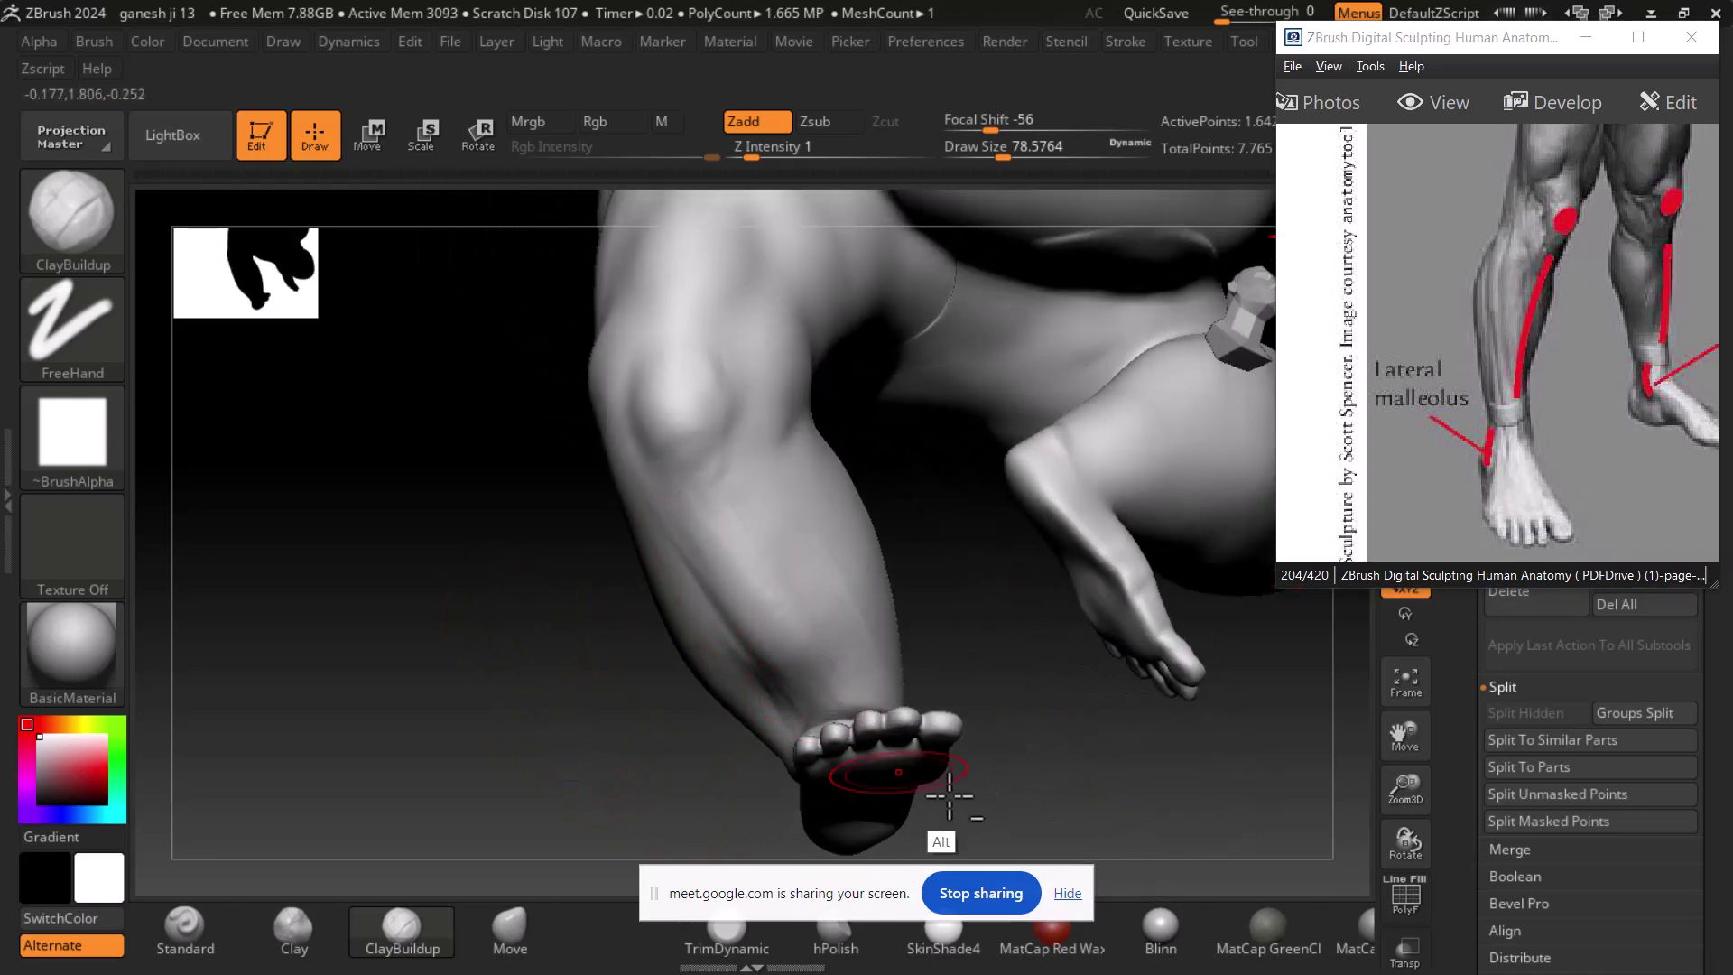
{"action": "left_click", "coordinate": [838, 943]}
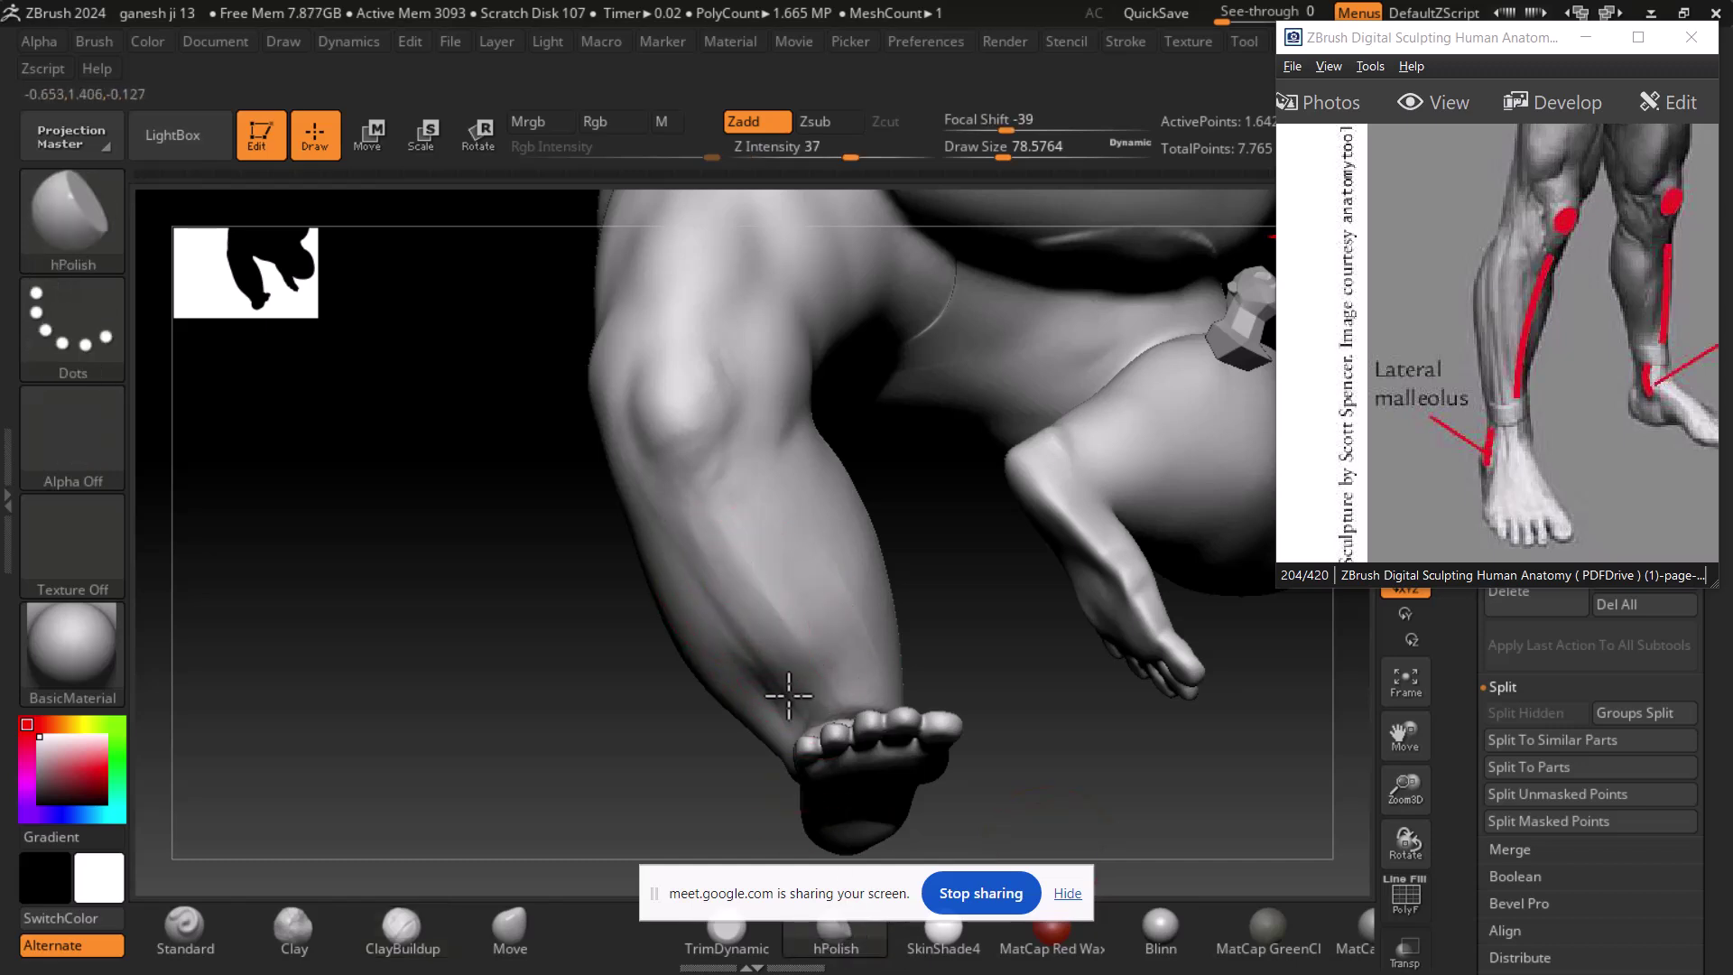
{"action": "left_click_drag", "start_coordinate": [804, 561], "coordinate": [815, 568]}
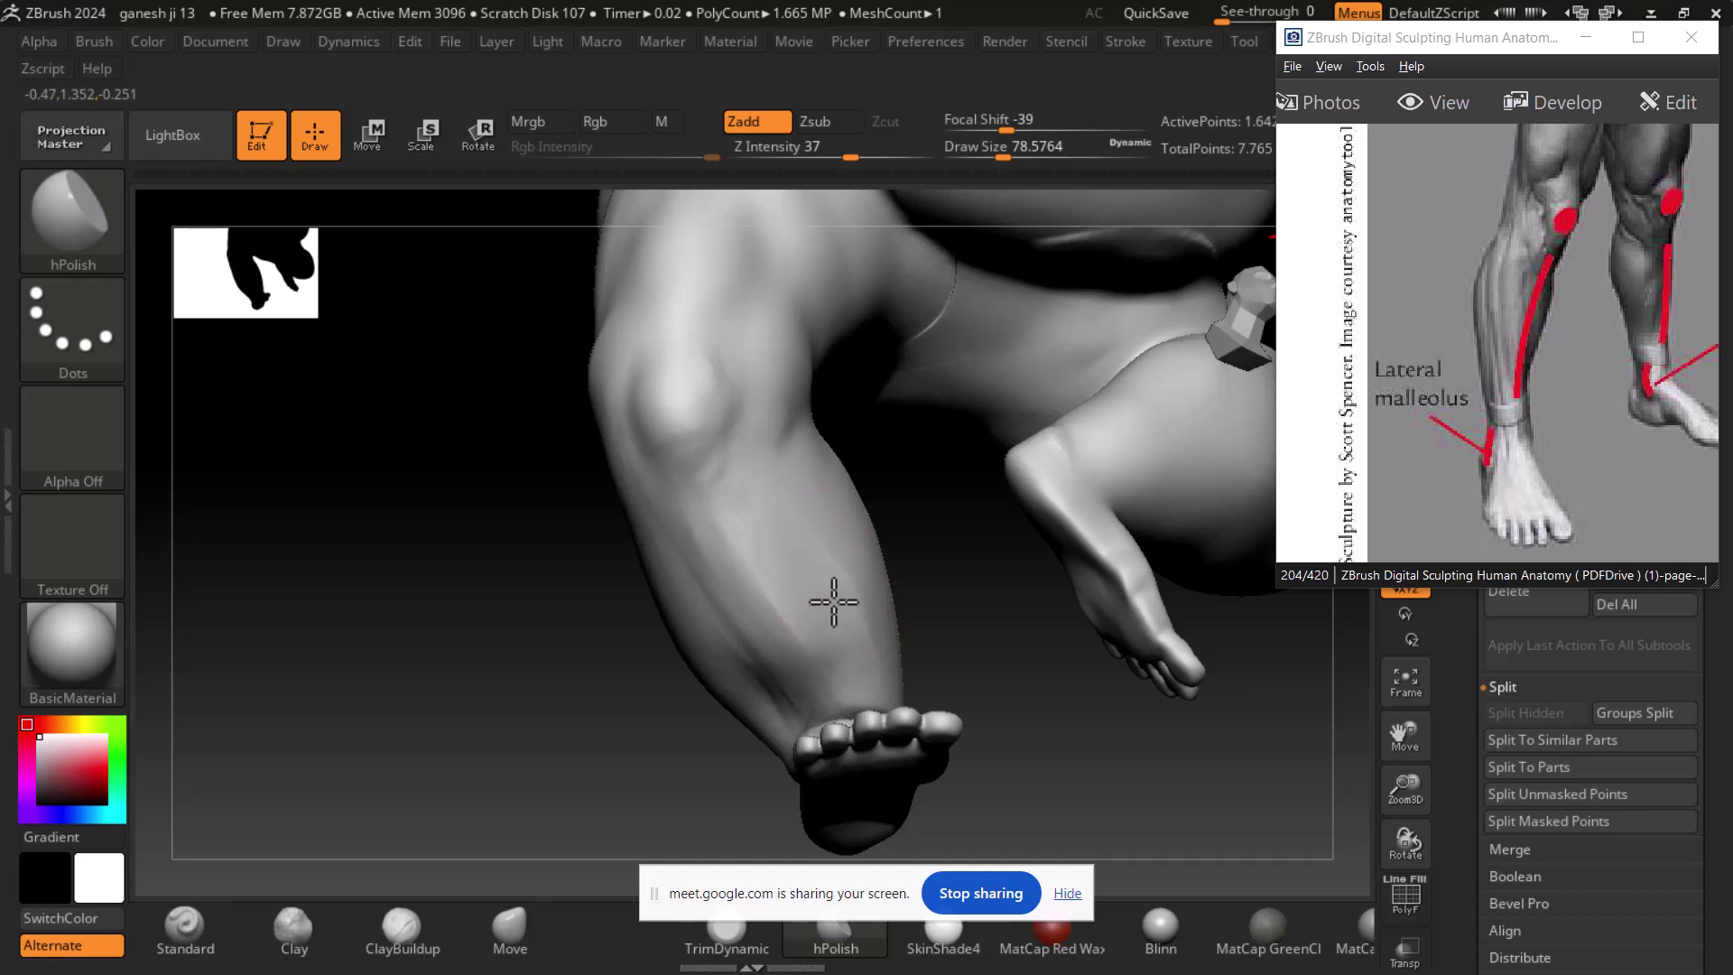
{"action": "mouse_move", "coordinate": [889, 661]}
{"action": "left_mouse_down"}
{"action": "mouse_move", "coordinate": [932, 646]}
{"action": "mouse_move", "coordinate": [859, 522]}
{"action": "left_mouse_up"}
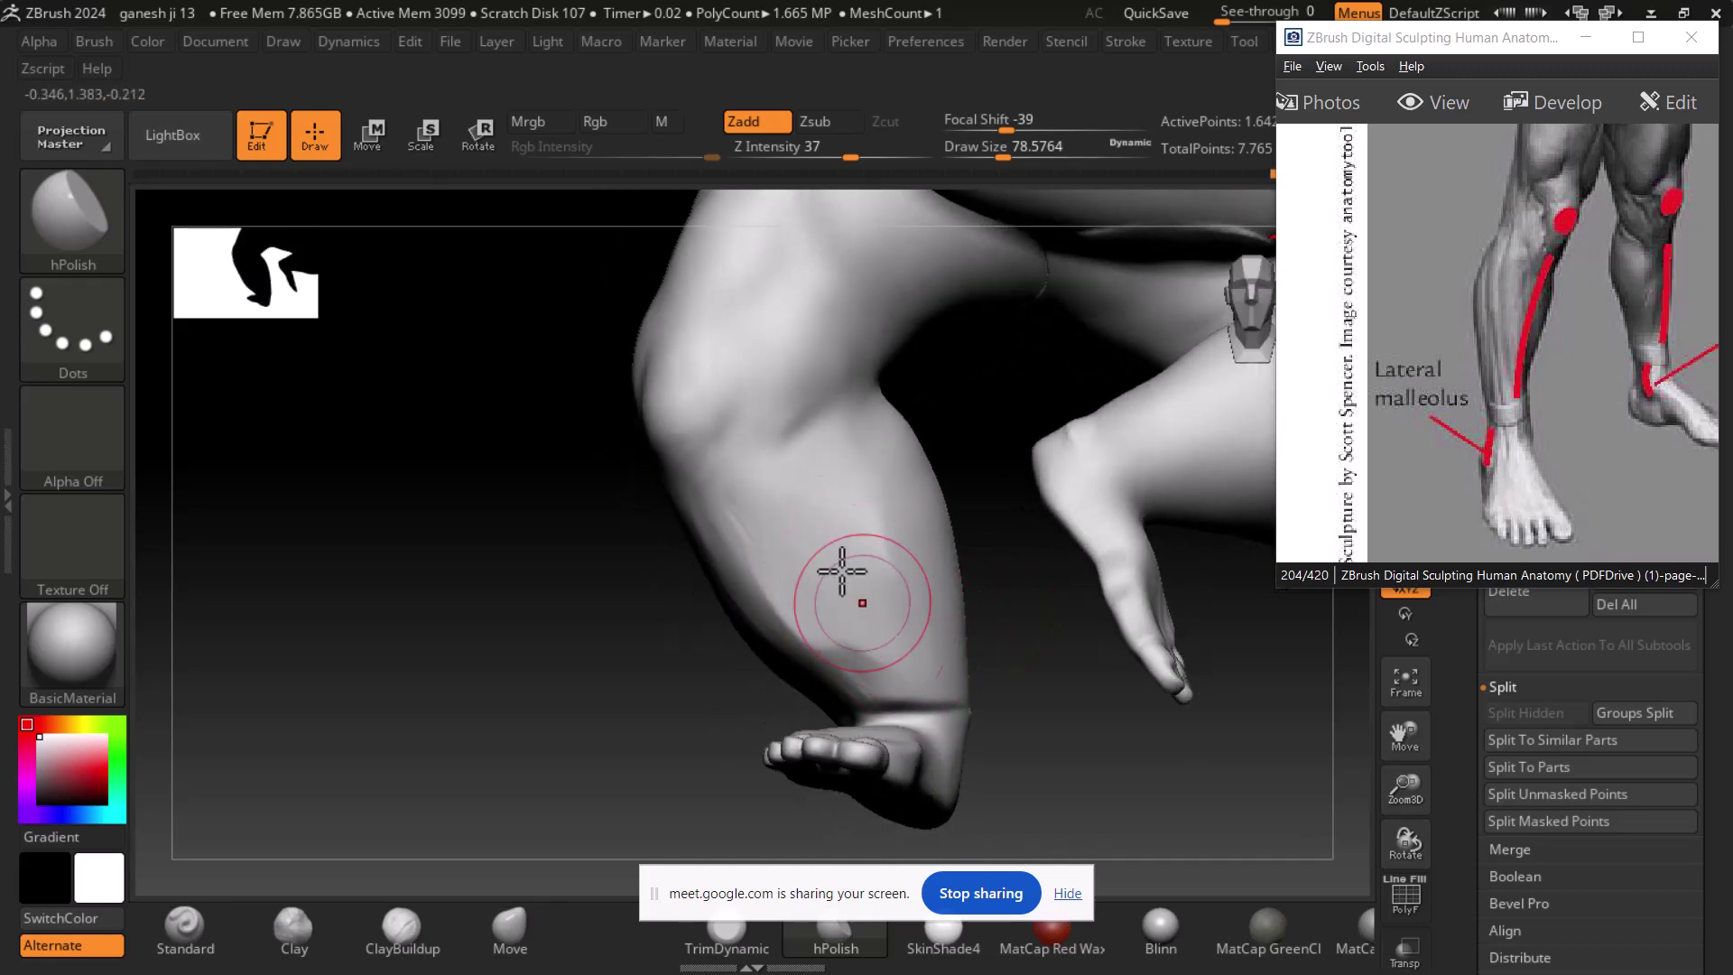
{"action": "left_click_drag", "start_coordinate": [929, 667], "coordinate": [1038, 667]}
{"action": "left_click_drag", "start_coordinate": [1260, 803], "coordinate": [844, 572]}
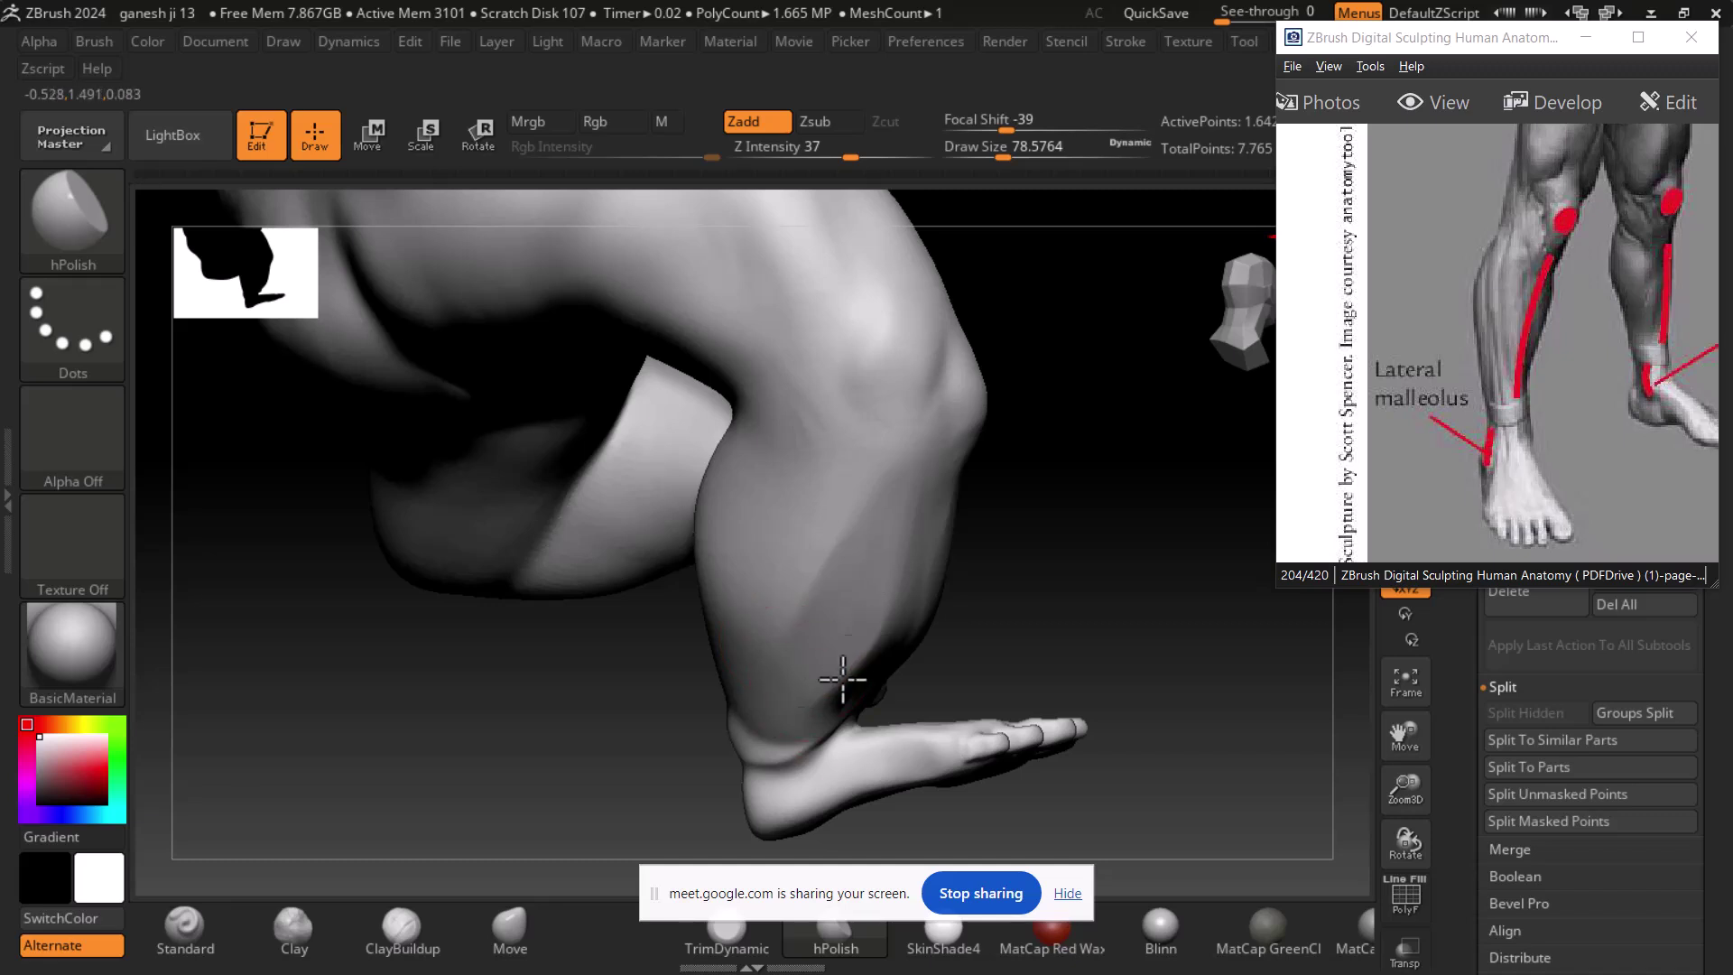
- Polish the standing leg's shin down to the ankle and smooth the surface from all around
{"action": "key", "text": "shift"}
{"action": "mouse_move", "coordinate": [837, 534]}
{"action": "right_mouse_down"}
{"action": "mouse_move", "coordinate": [1053, 511]}
{"action": "mouse_move", "coordinate": [948, 530]}
{"action": "mouse_move", "coordinate": [875, 696]}
{"action": "mouse_move", "coordinate": [935, 564]}
{"action": "right_mouse_up"}
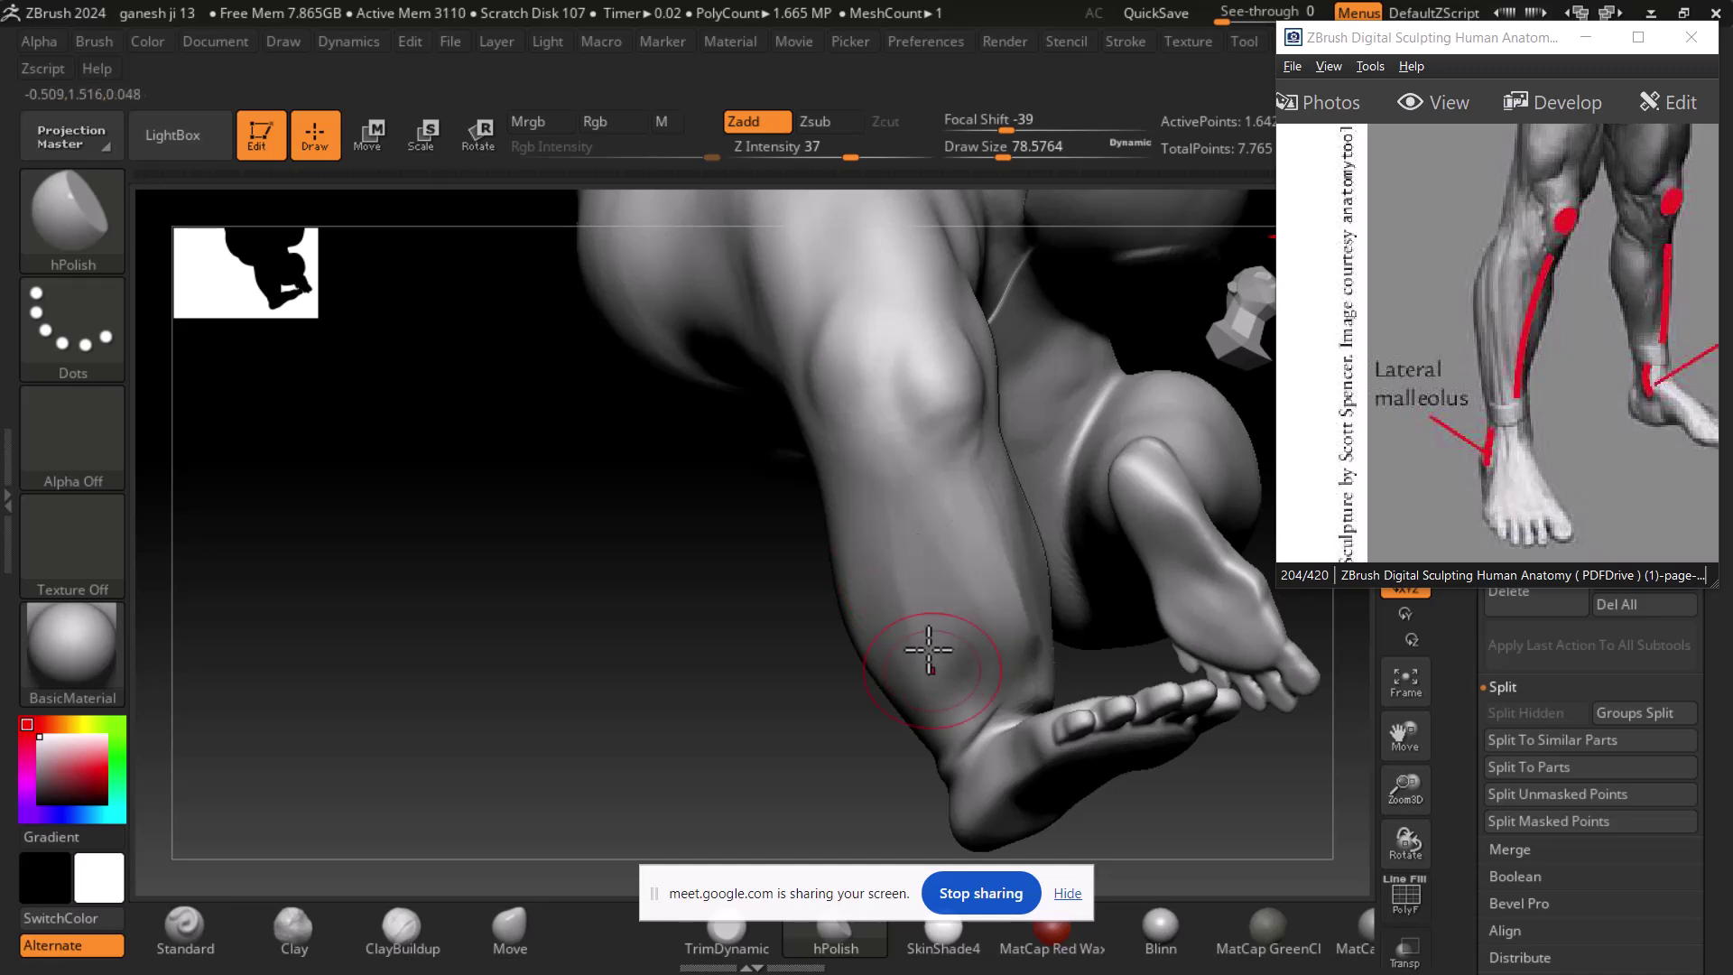
{"action": "right_click_drag", "start_coordinate": [882, 731], "coordinate": [1005, 570]}
{"action": "key", "text": "shift"}
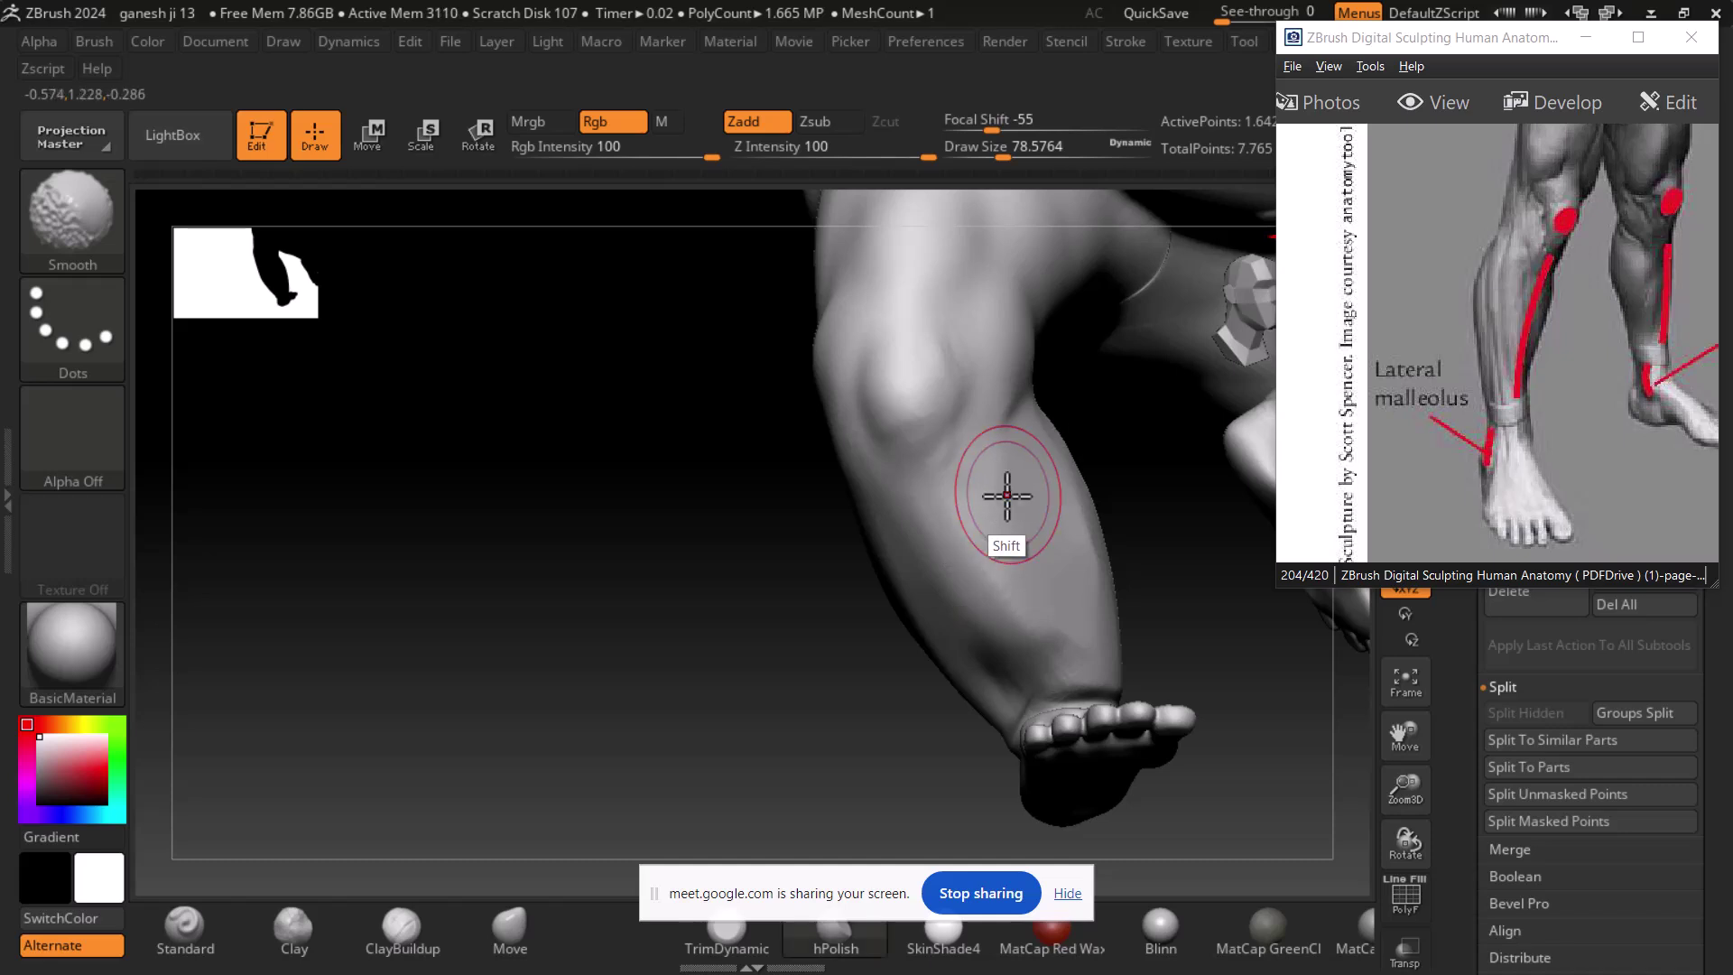
{"action": "key", "text": "shift"}
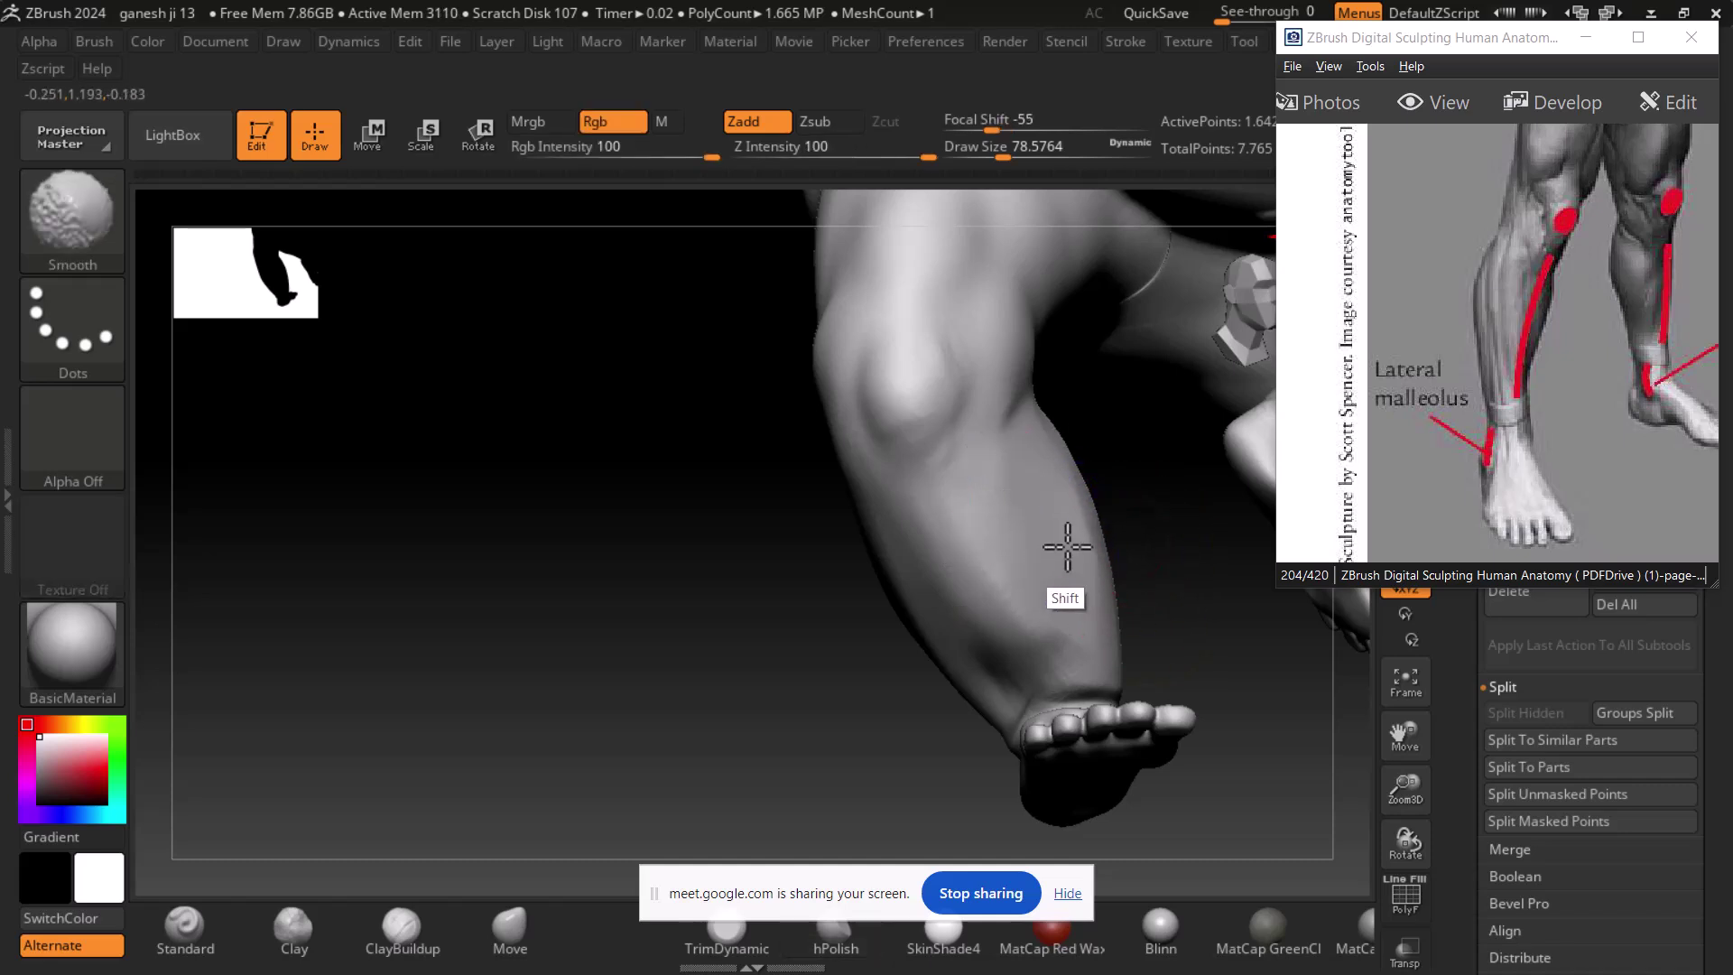
{"action": "mouse_move", "coordinate": [1218, 620]}
{"action": "left_mouse_down"}
{"action": "mouse_move", "coordinate": [1192, 685]}
{"action": "mouse_move", "coordinate": [1242, 713]}
{"action": "mouse_move", "coordinate": [1203, 723]}
{"action": "mouse_move", "coordinate": [1258, 840]}
{"action": "mouse_move", "coordinate": [1095, 735]}
{"action": "left_mouse_up"}
{"action": "key", "text": "shift"}
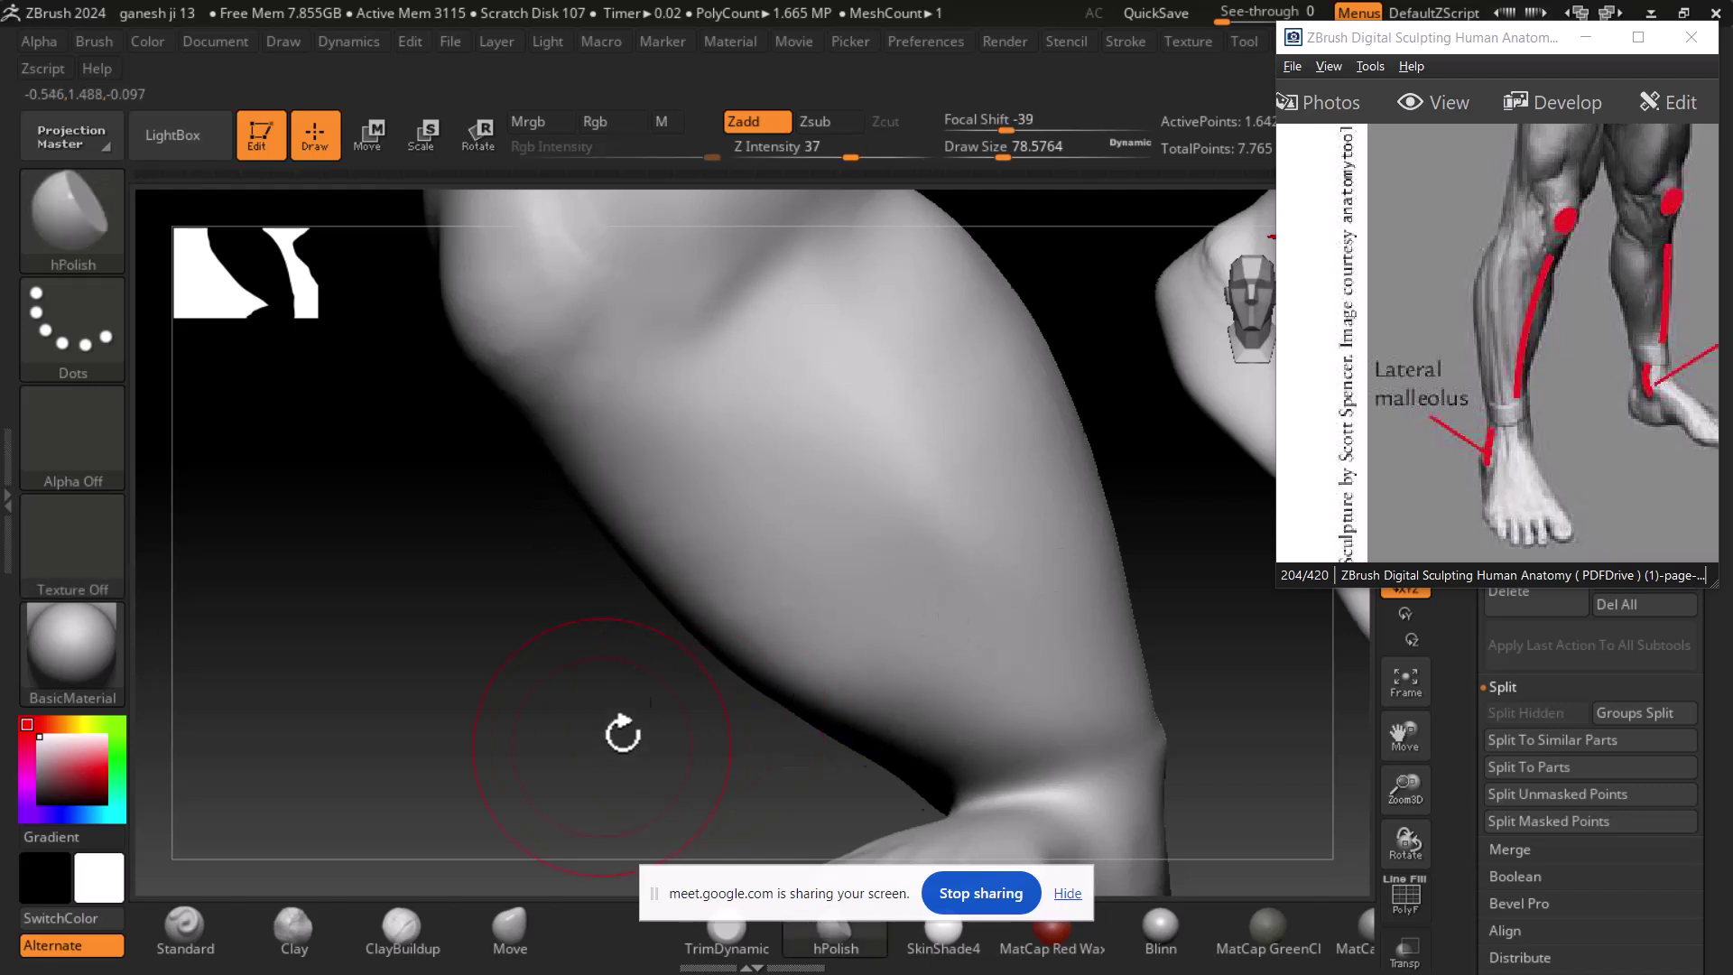
{"action": "left_click_drag", "start_coordinate": [599, 735], "coordinate": [719, 685], "text": "shift"}
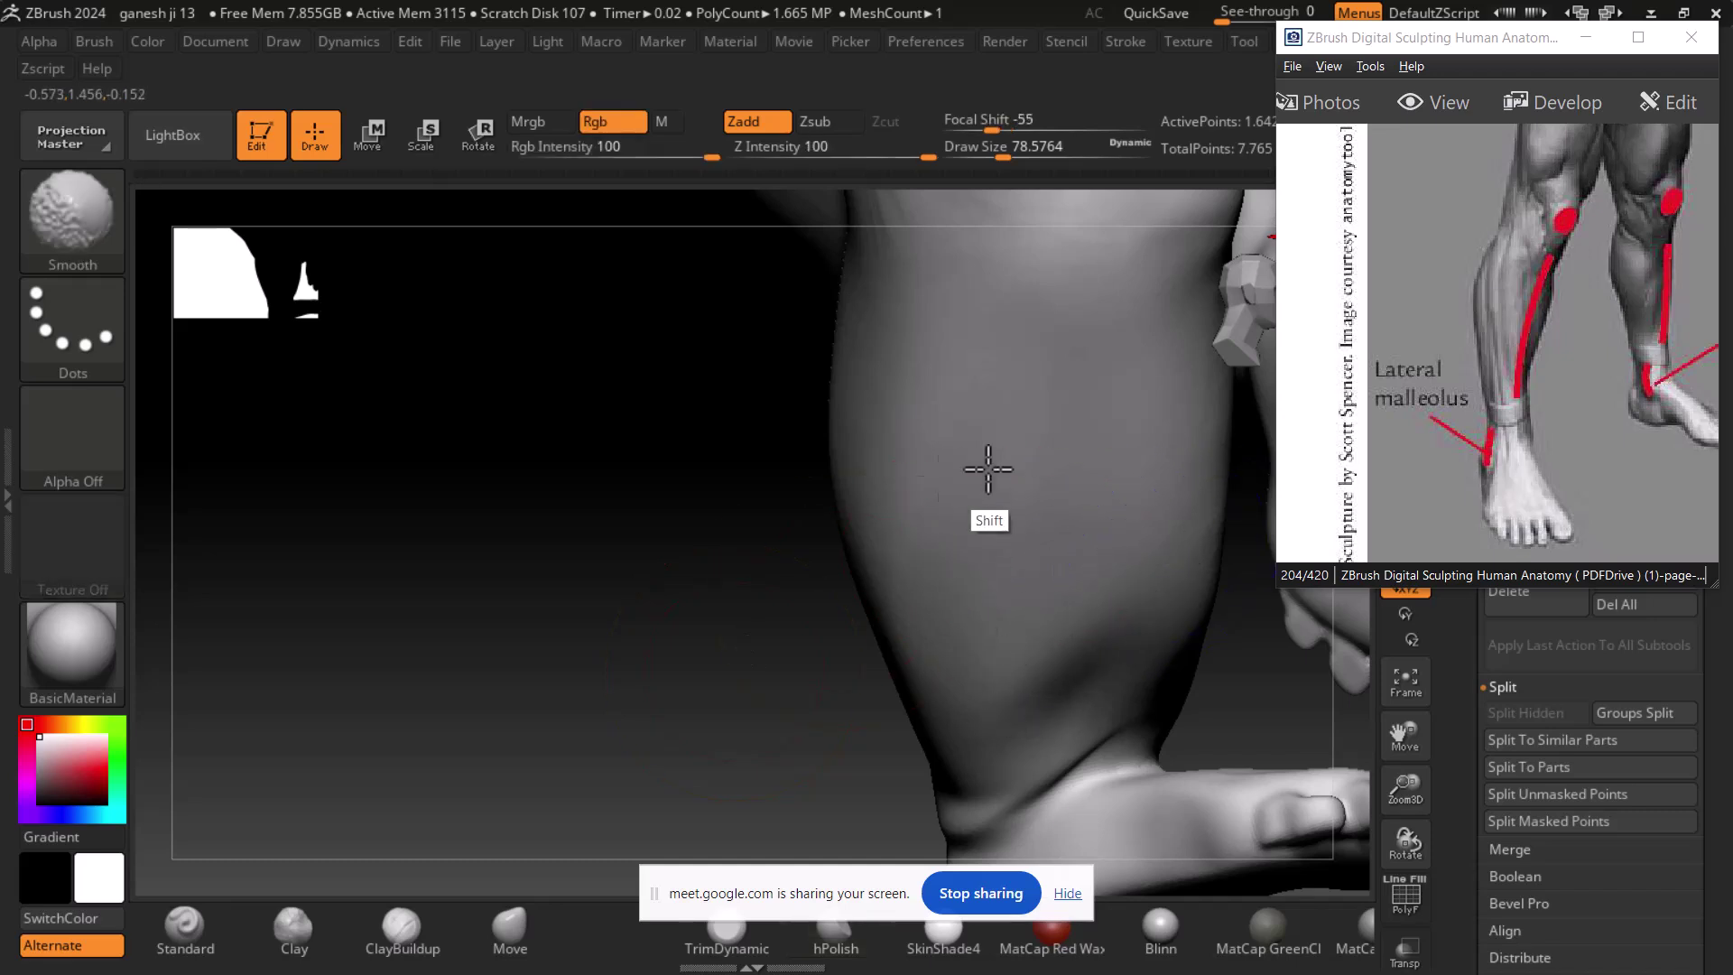
- Sculpt the bulge and lower edge of the calf muscle on the back of the standing leg with ClayBuildup
{"action": "mouse_move", "coordinate": [861, 708]}
{"action": "left_mouse_down"}
{"action": "mouse_move", "coordinate": [897, 658]}
{"action": "mouse_move", "coordinate": [944, 650]}
{"action": "mouse_move", "coordinate": [1116, 720]}
{"action": "mouse_move", "coordinate": [1277, 686]}
{"action": "mouse_move", "coordinate": [1217, 695]}
{"action": "left_mouse_up"}
{"action": "left_click", "coordinate": [358, 947]}
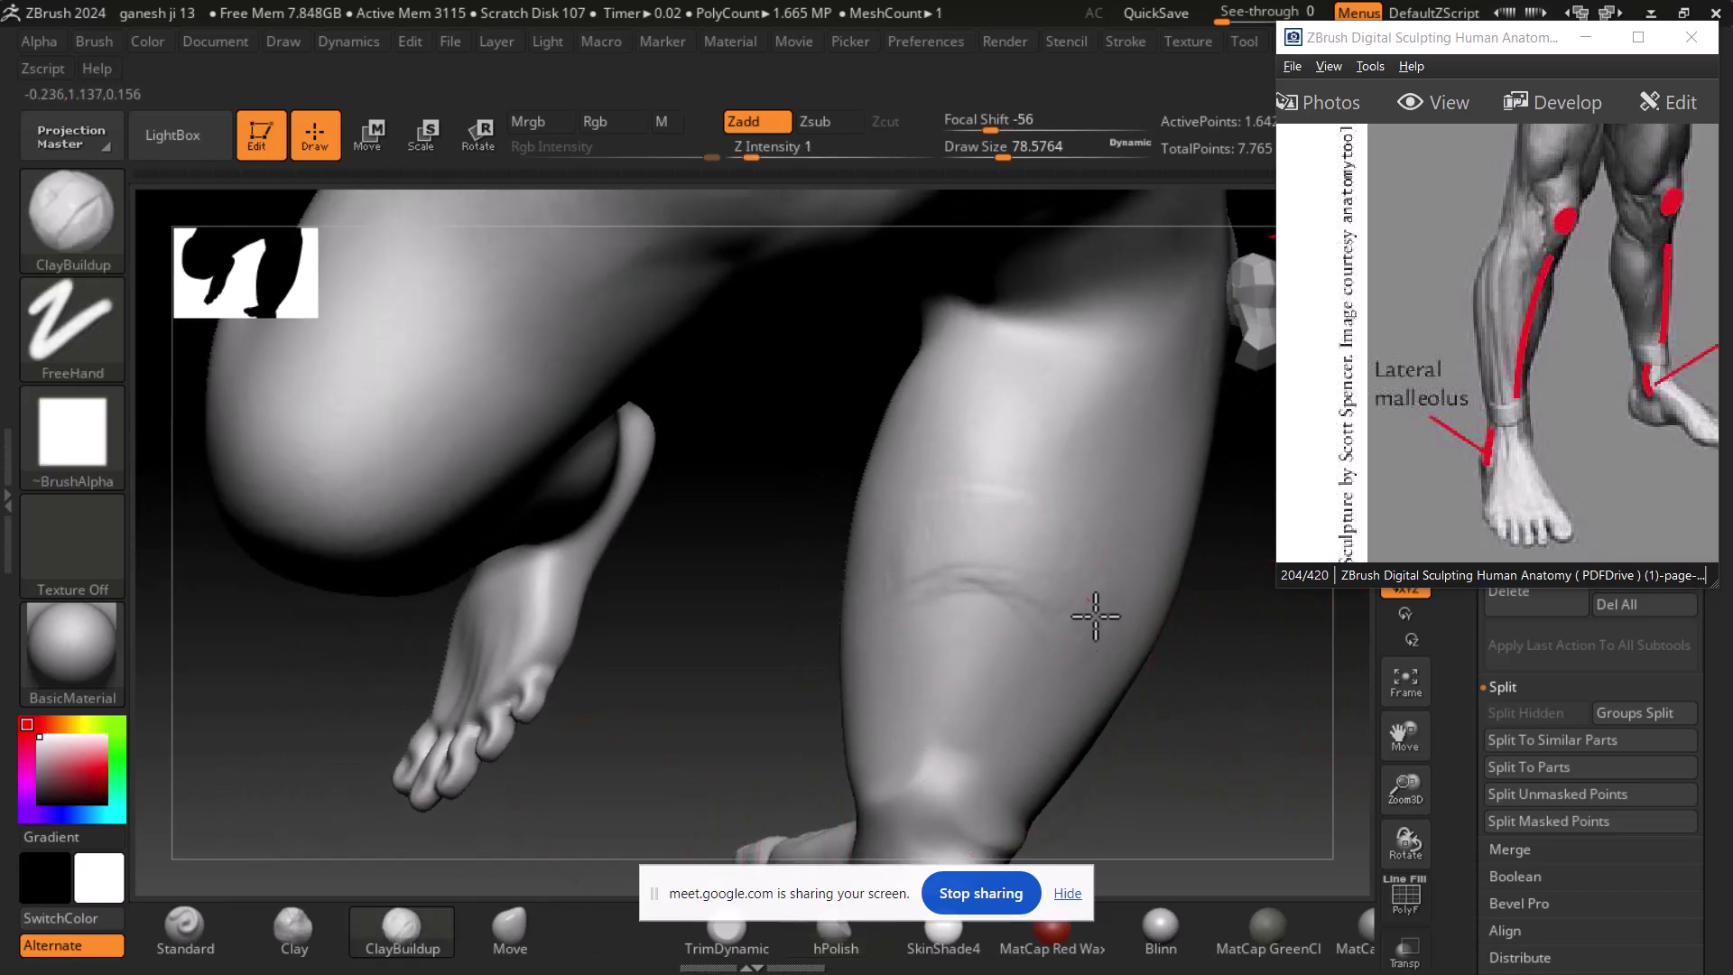
{"action": "left_click_drag", "start_coordinate": [1231, 638], "coordinate": [1196, 688]}
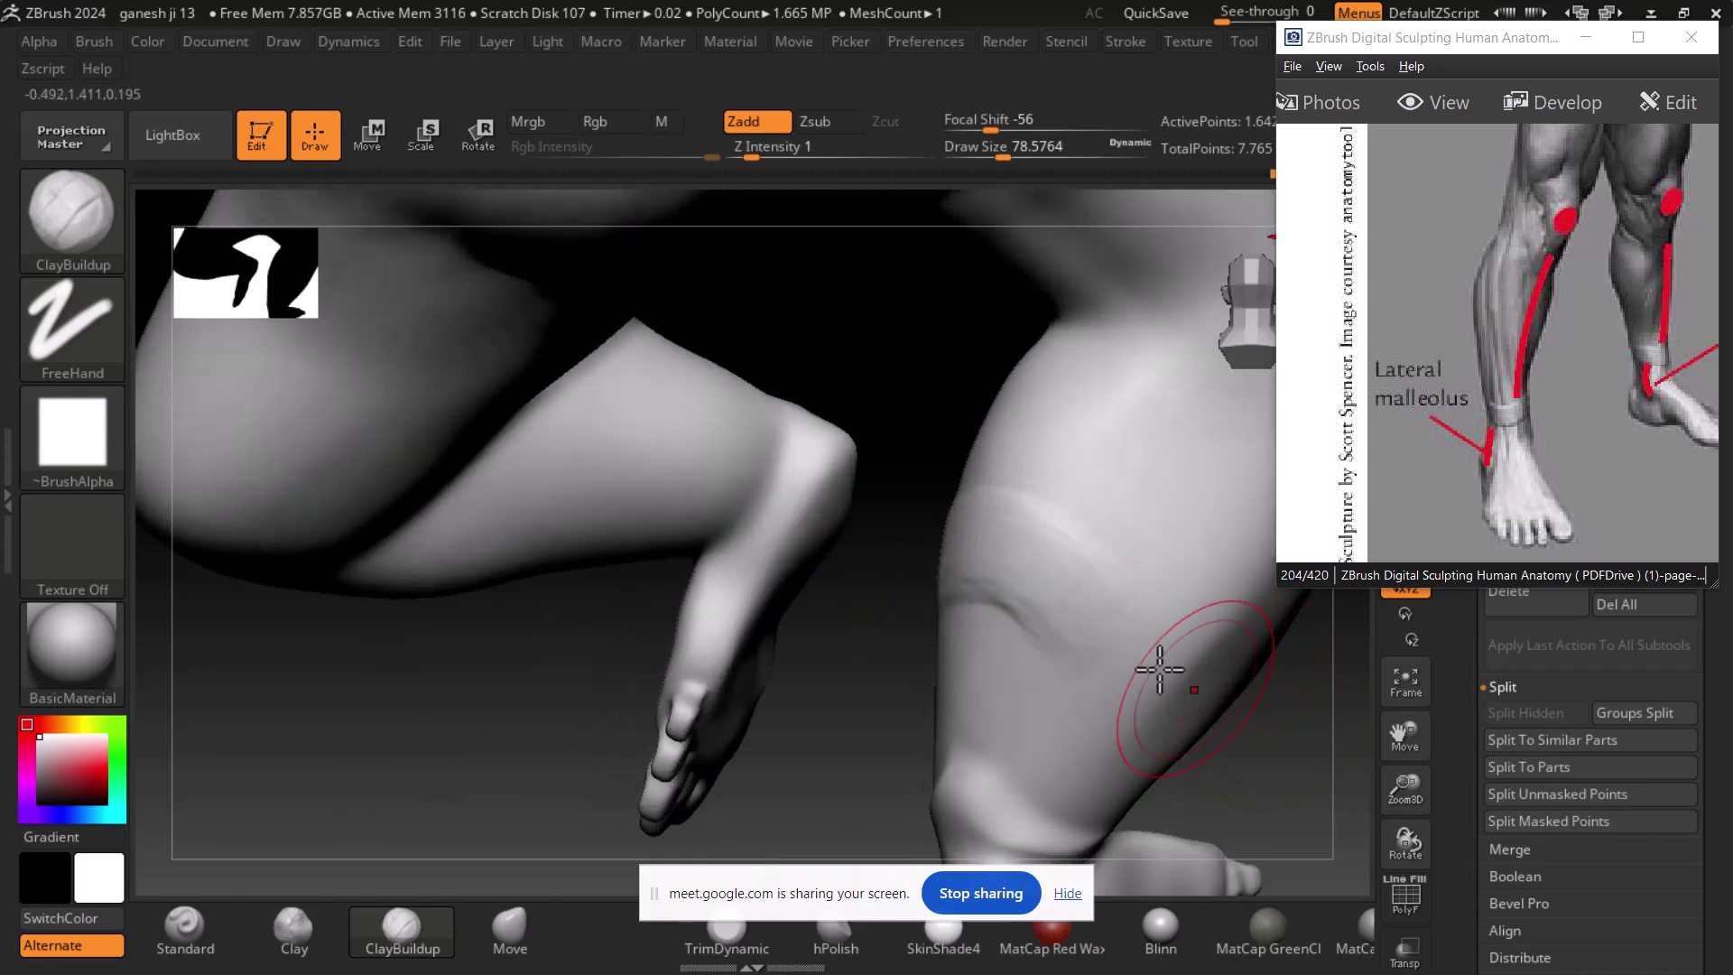
{"action": "left_click_drag", "start_coordinate": [1128, 558], "coordinate": [1131, 566]}
{"action": "left_click_drag", "start_coordinate": [1312, 755], "coordinate": [1174, 791], "text": "alt"}
{"action": "mouse_move", "coordinate": [1068, 577]}
{"action": "left_mouse_down"}
{"action": "mouse_move", "coordinate": [978, 449]}
{"action": "mouse_move", "coordinate": [998, 572]}
{"action": "left_mouse_up"}
{"action": "left_click_drag", "start_coordinate": [1074, 504], "coordinate": [1114, 668]}
{"action": "left_click_drag", "start_coordinate": [1215, 688], "coordinate": [1345, 700]}
{"action": "mouse_move", "coordinate": [1133, 670]}
{"action": "left_mouse_down"}
{"action": "mouse_move", "coordinate": [1244, 687]}
{"action": "mouse_move", "coordinate": [1296, 724]}
{"action": "mouse_move", "coordinate": [1222, 774]}
{"action": "mouse_move", "coordinate": [1047, 730]}
{"action": "mouse_move", "coordinate": [998, 623]}
{"action": "left_mouse_up"}
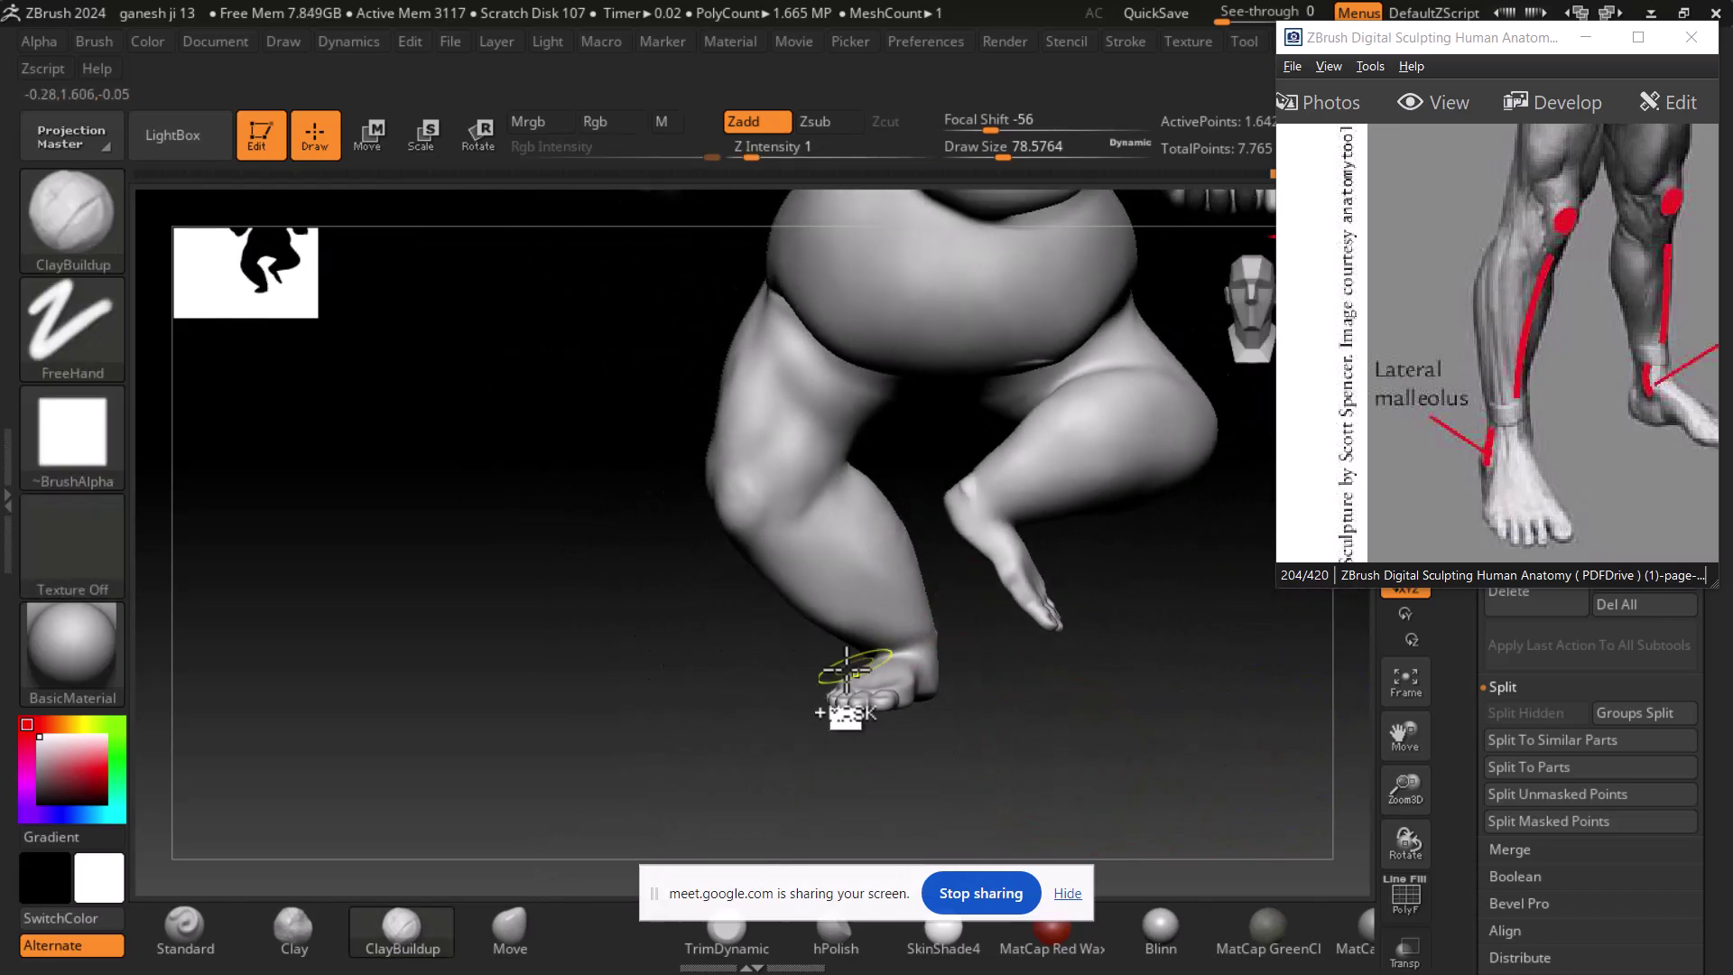
- Isolate the standing leg and sculpt lengthwise ClayBuildup muscle strokes over its inner calf
{"action": "mouse_move", "coordinate": [833, 788]}
{"action": "left_mouse_down", "text": "ctrl+shift"}
{"action": "mouse_move", "coordinate": [975, 647]}
{"action": "mouse_move", "coordinate": [875, 433]}
{"action": "mouse_move", "coordinate": [786, 357]}
{"action": "mouse_move", "coordinate": [666, 774]}
{"action": "mouse_move", "coordinate": [695, 790]}
{"action": "left_mouse_up", "text": "ctrl+shift"}
{"action": "left_click_drag", "start_coordinate": [1083, 674], "coordinate": [1234, 705]}
{"action": "left_click_drag", "start_coordinate": [811, 413], "coordinate": [781, 515]}
{"action": "right_click_drag", "start_coordinate": [735, 496], "coordinate": [897, 610]}
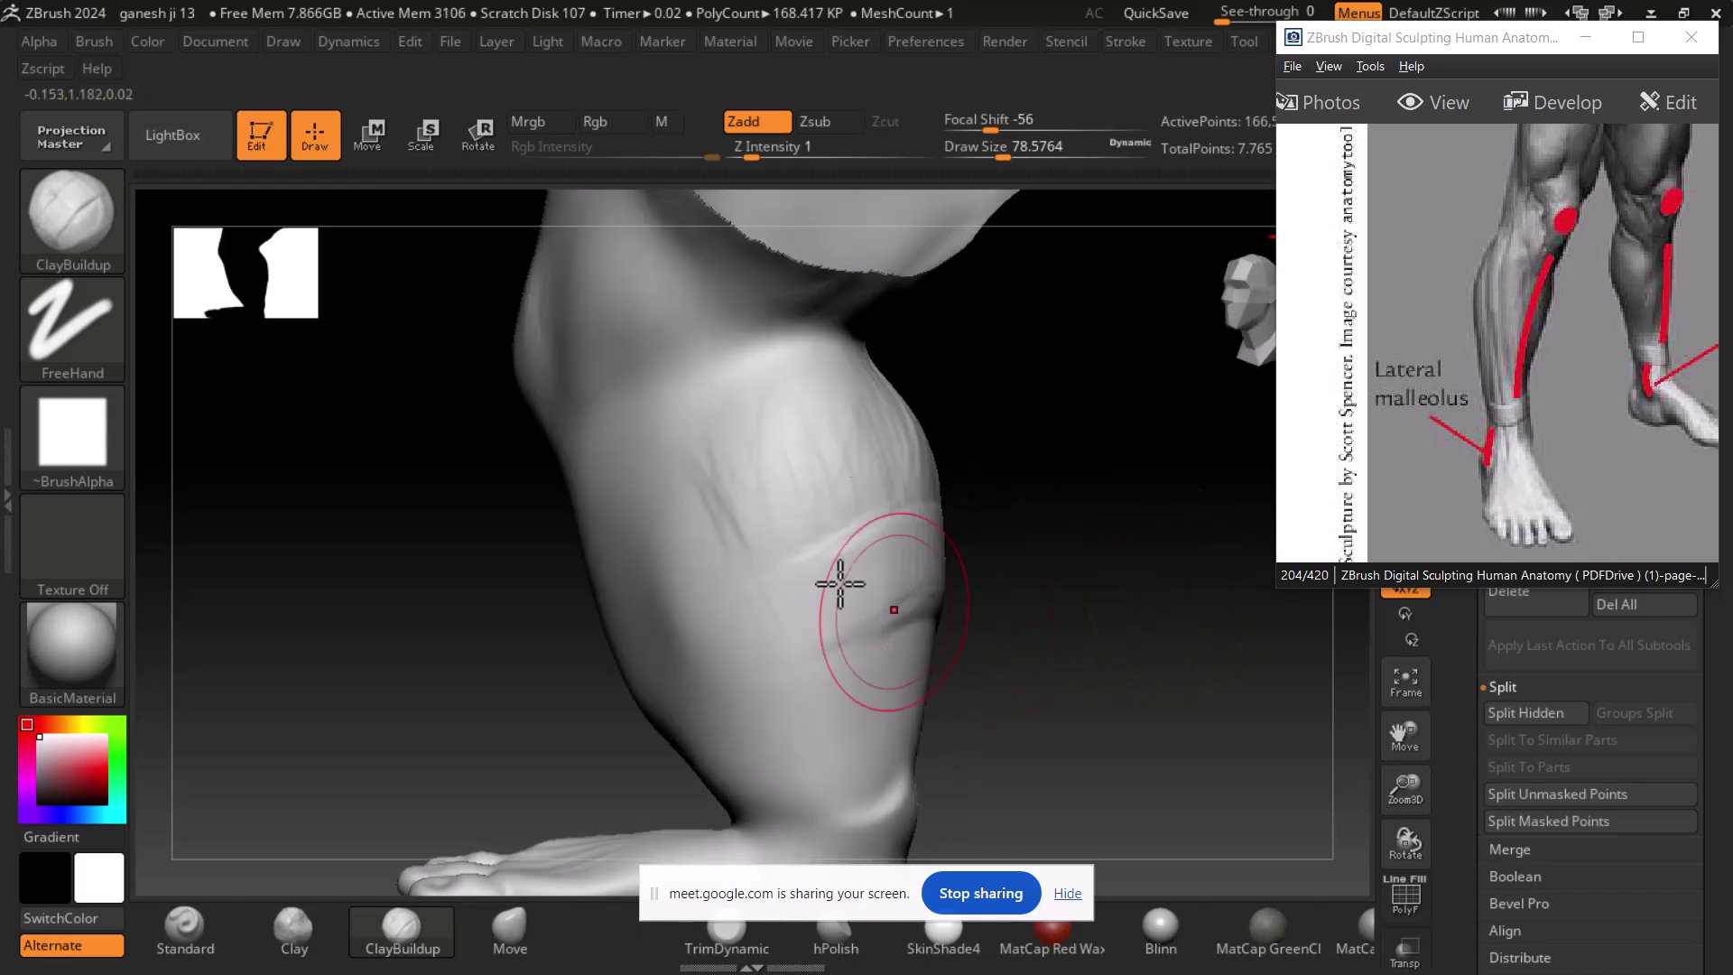
{"action": "mouse_move", "coordinate": [723, 420]}
{"action": "left_mouse_down"}
{"action": "mouse_move", "coordinate": [696, 464]}
{"action": "mouse_move", "coordinate": [812, 417]}
{"action": "left_mouse_up"}
{"action": "left_click_drag", "start_coordinate": [635, 435], "coordinate": [670, 543]}
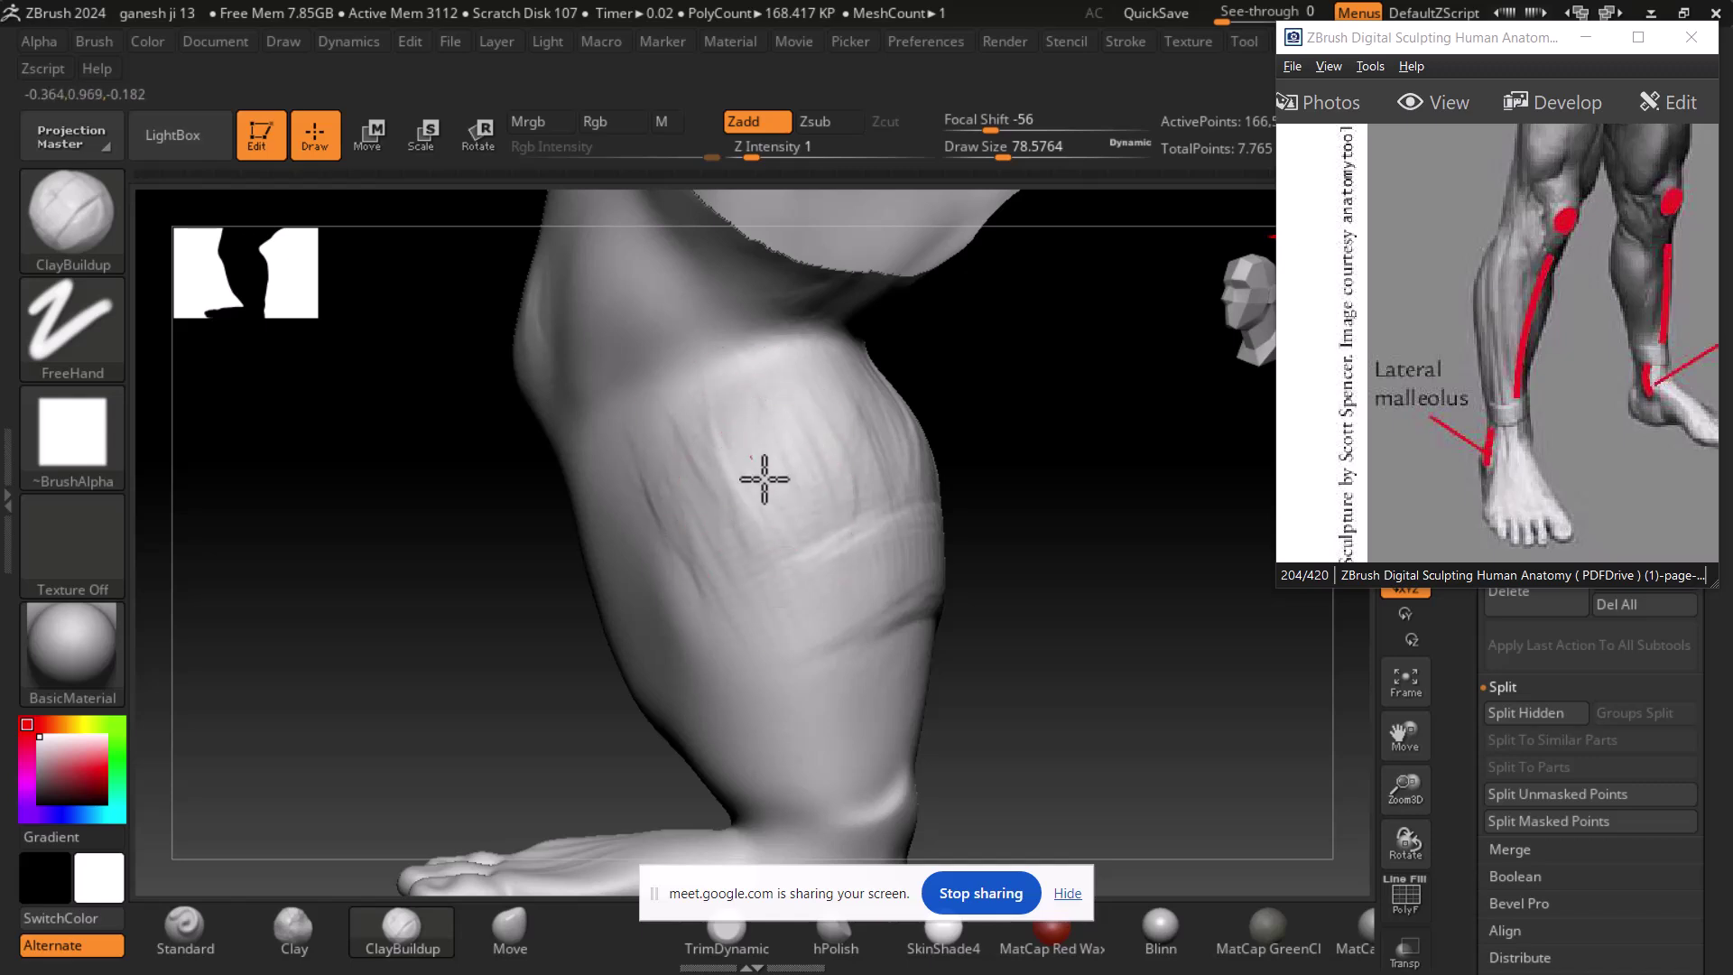
{"action": "left_click_drag", "start_coordinate": [823, 453], "coordinate": [854, 385]}
{"action": "left_click_drag", "start_coordinate": [884, 446], "coordinate": [696, 514]}
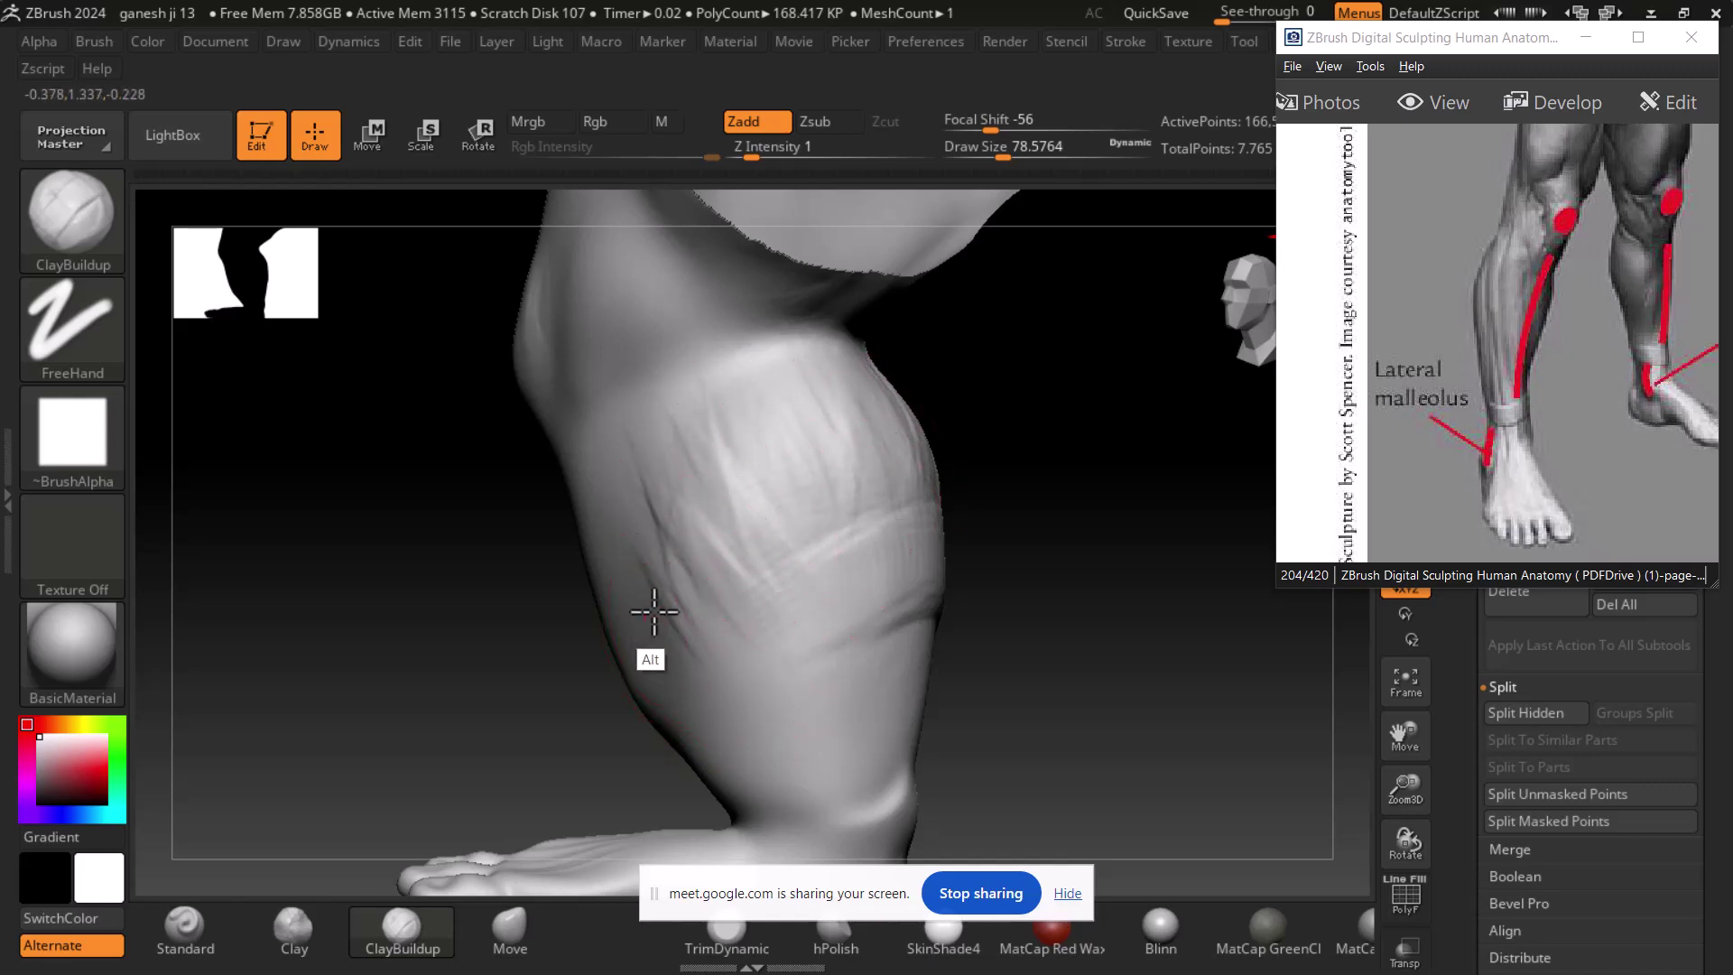
- Smooth the muscle strokes on the inner and back sides of the calf
{"action": "key", "text": "shift"}
{"action": "mouse_move", "coordinate": [738, 681]}
{"action": "left_mouse_down", "text": "shift"}
{"action": "mouse_move", "coordinate": [735, 415]}
{"action": "mouse_move", "coordinate": [929, 418]}
{"action": "mouse_move", "coordinate": [785, 469]}
{"action": "mouse_move", "coordinate": [662, 635]}
{"action": "left_mouse_up", "text": "shift"}
{"action": "left_click_drag", "start_coordinate": [959, 510], "coordinate": [967, 457], "text": "shift"}
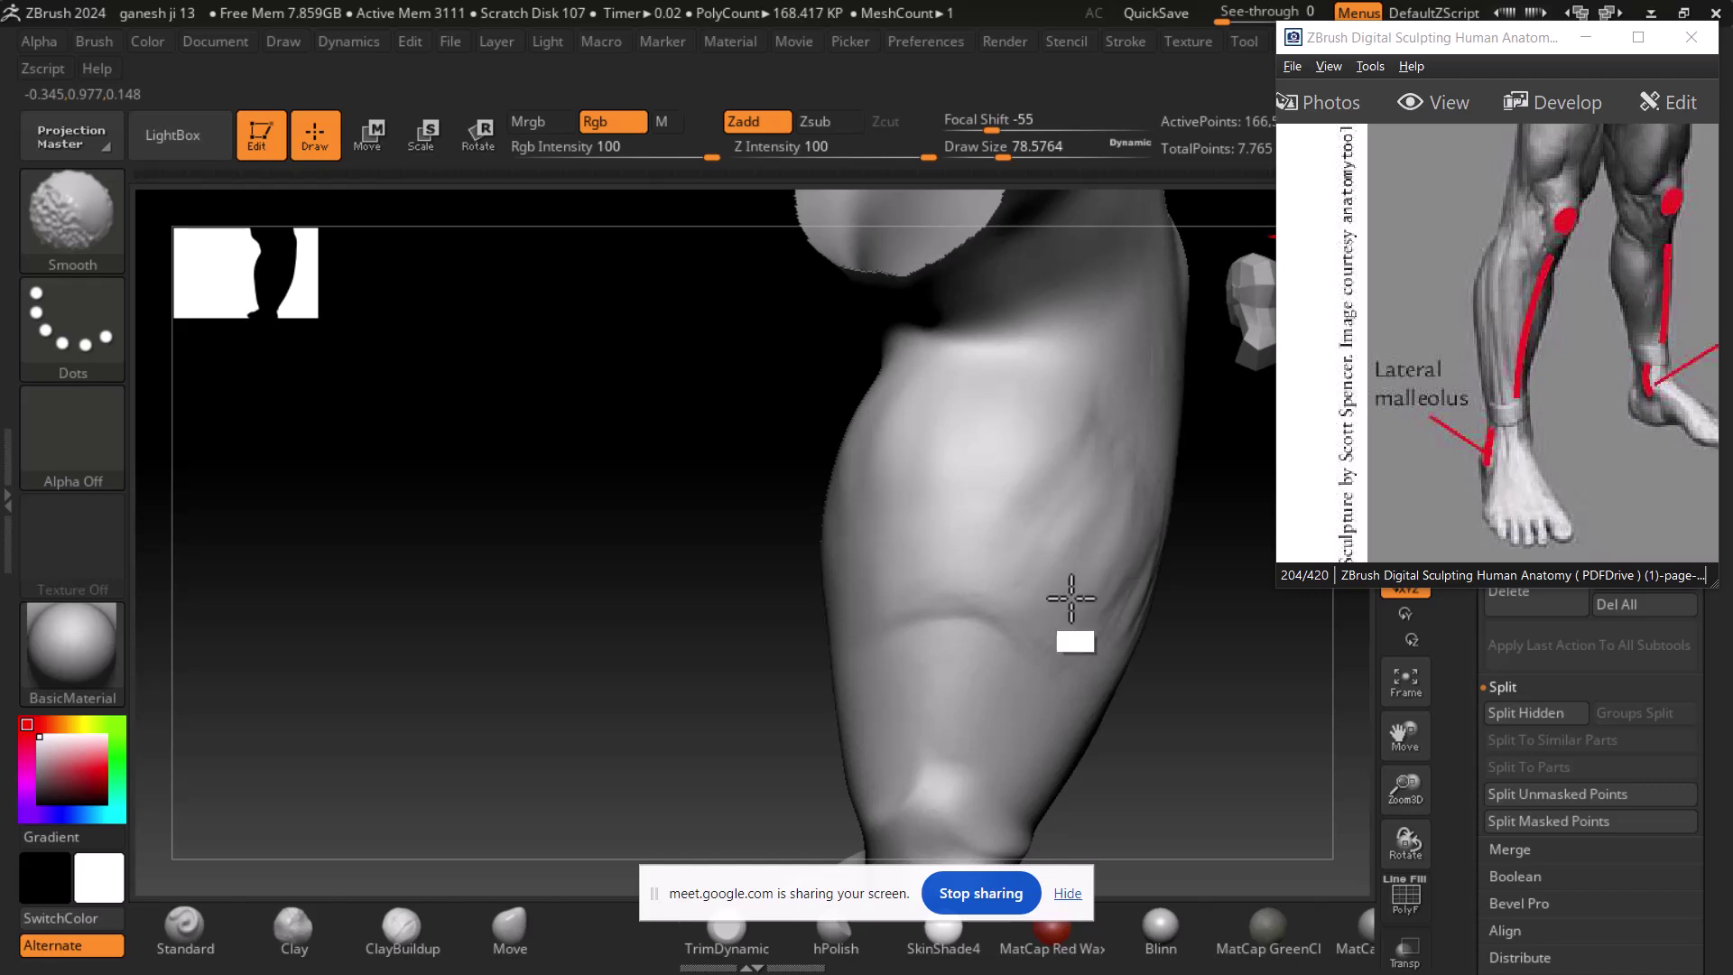
- Reduce the brush size to about 58, sculpt the Achilles tendon from calf to heel, and smooth it
{"action": "key", "text": "alt"}
{"action": "mouse_move", "coordinate": [1179, 722]}
{"action": "left_mouse_down"}
{"action": "mouse_move", "coordinate": [1161, 612]}
{"action": "mouse_move", "coordinate": [1083, 609]}
{"action": "left_mouse_up"}
{"action": "key", "text": "bracketleft"}
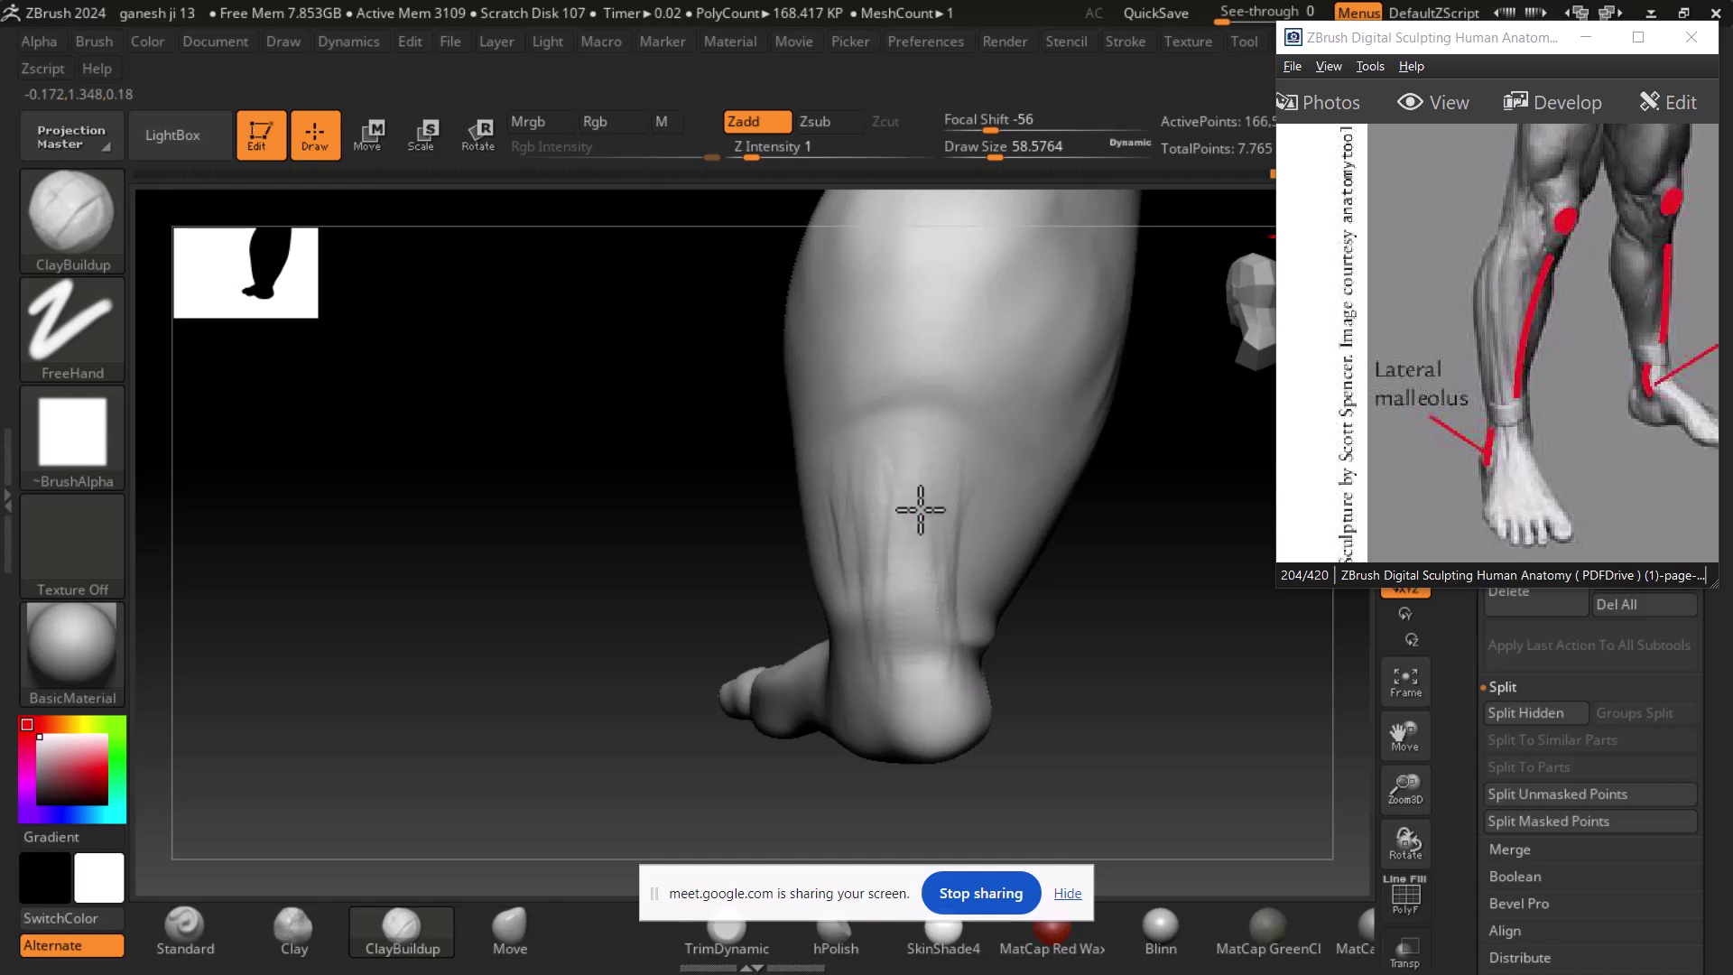
{"action": "key", "text": "shift"}
{"action": "mouse_move", "coordinate": [958, 603]}
{"action": "right_mouse_down", "text": "shift"}
{"action": "mouse_move", "coordinate": [1103, 628]}
{"action": "mouse_move", "coordinate": [1018, 656]}
{"action": "right_mouse_up", "text": "shift"}
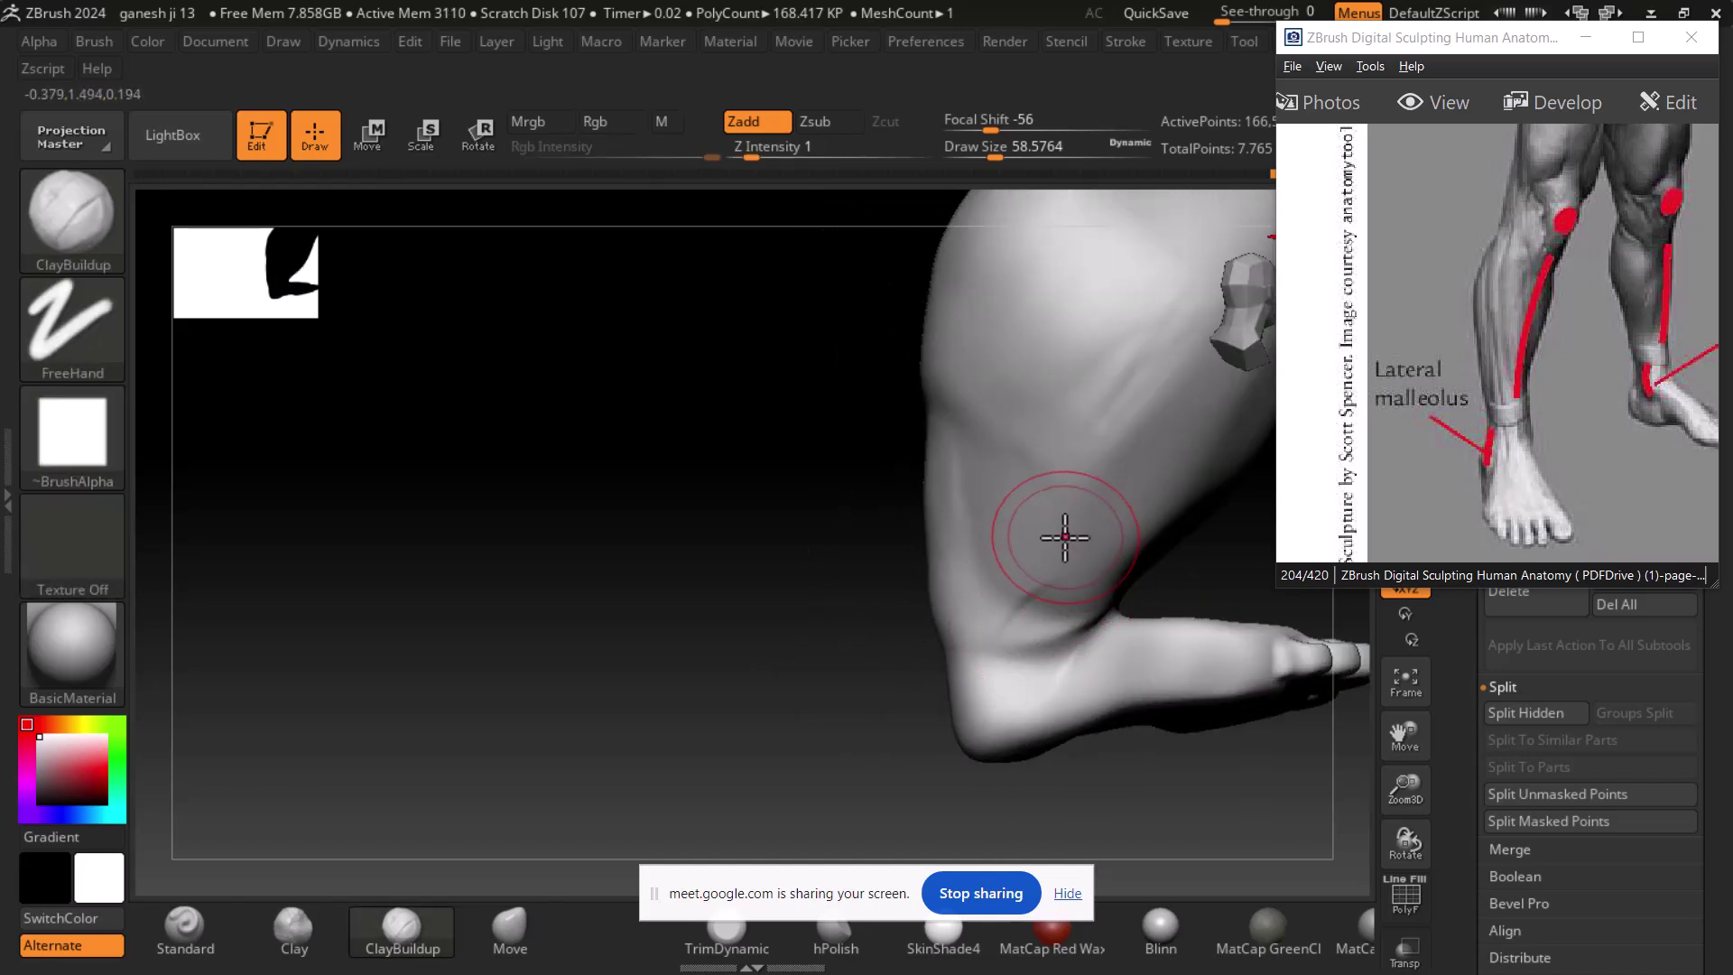
- Build up the outer side of the lower leg above the ankle with short strokes and smooth them
{"action": "key", "text": "shift"}
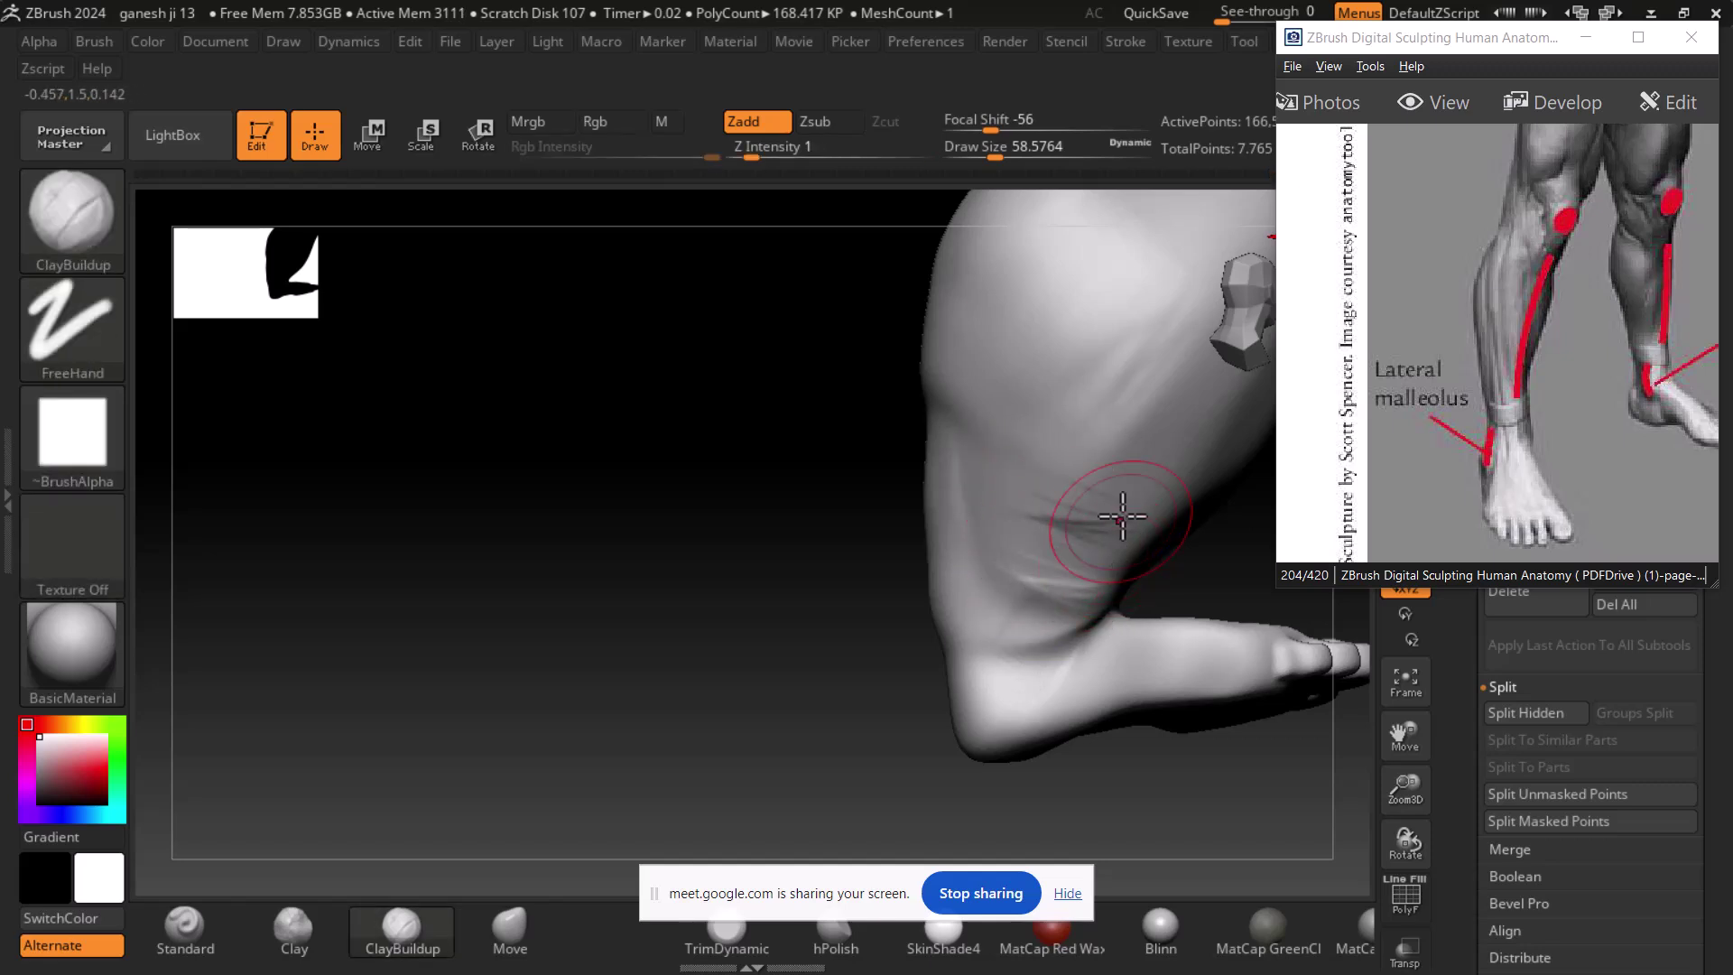
{"action": "key", "text": "shift"}
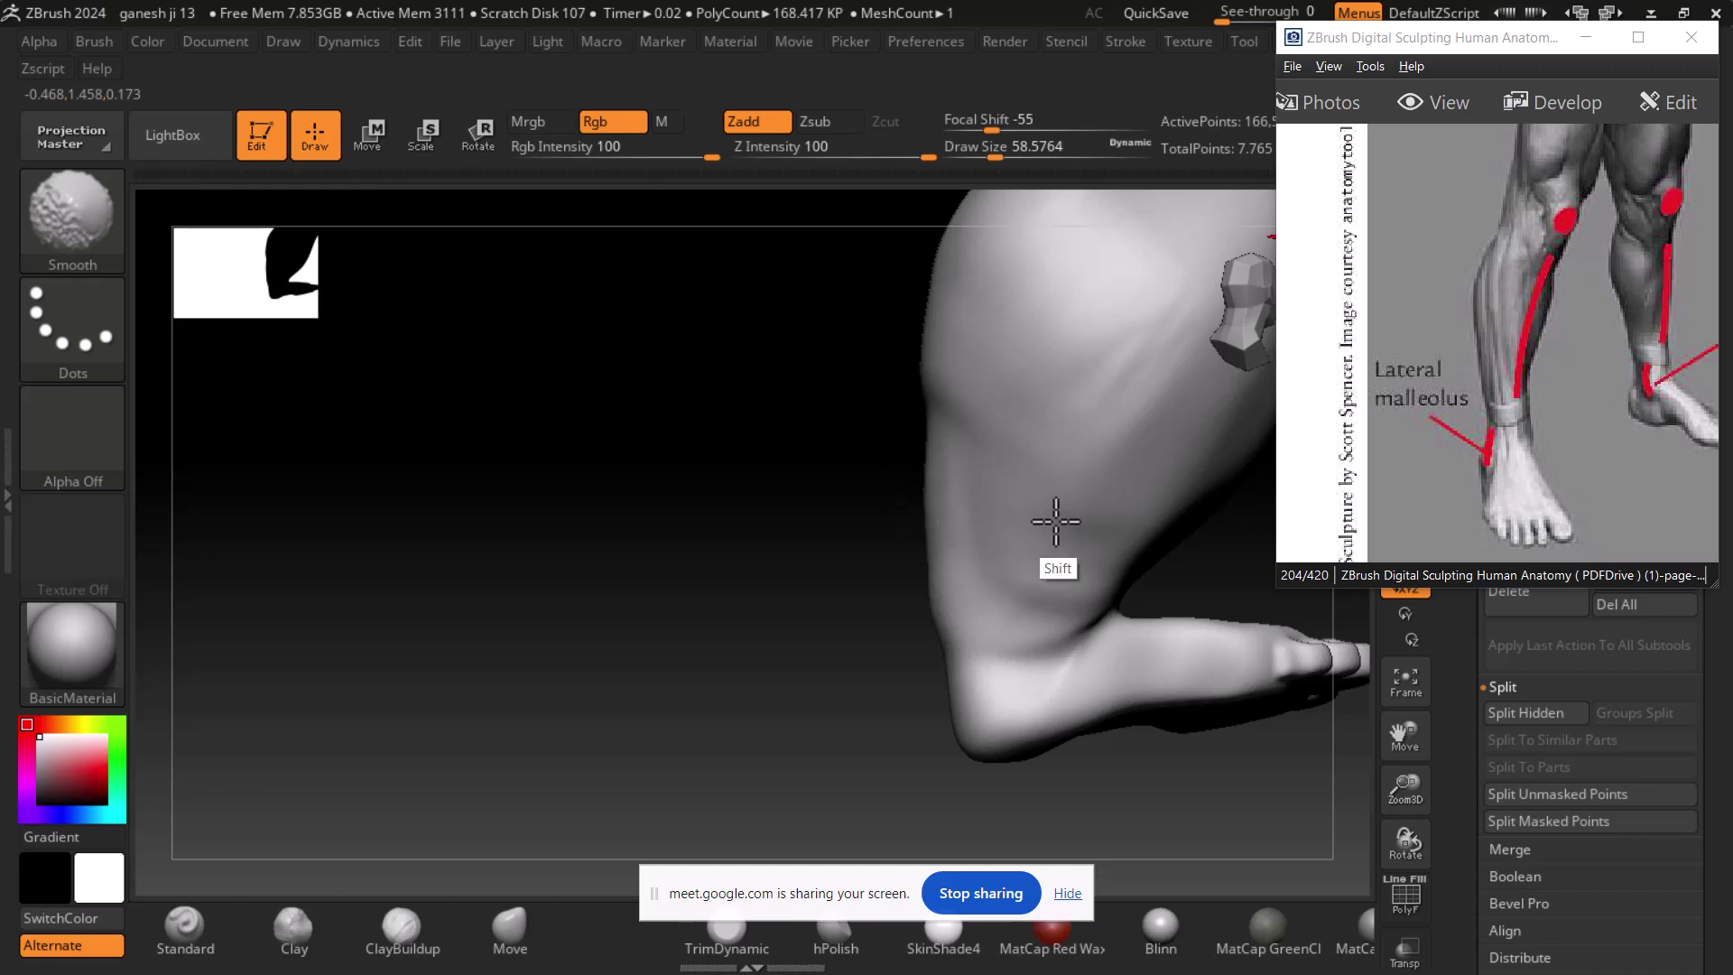
{"action": "mouse_move", "coordinate": [1120, 831]}
{"action": "left_mouse_down"}
{"action": "mouse_move", "coordinate": [948, 709]}
{"action": "mouse_move", "coordinate": [990, 746]}
{"action": "mouse_move", "coordinate": [1315, 696]}
{"action": "mouse_move", "coordinate": [1315, 719]}
{"action": "mouse_move", "coordinate": [1225, 706]}
{"action": "mouse_move", "coordinate": [948, 723]}
{"action": "mouse_move", "coordinate": [1114, 839]}
{"action": "mouse_move", "coordinate": [1183, 857]}
{"action": "left_mouse_up"}
{"action": "key", "text": "shift"}
- Sculpt the tendons across the top of the standing foot from ankle to toes and smooth them
{"action": "mouse_move", "coordinate": [1263, 786]}
{"action": "left_mouse_down", "text": "alt"}
{"action": "mouse_move", "coordinate": [1122, 762]}
{"action": "mouse_move", "coordinate": [794, 638]}
{"action": "left_mouse_up", "text": "alt"}
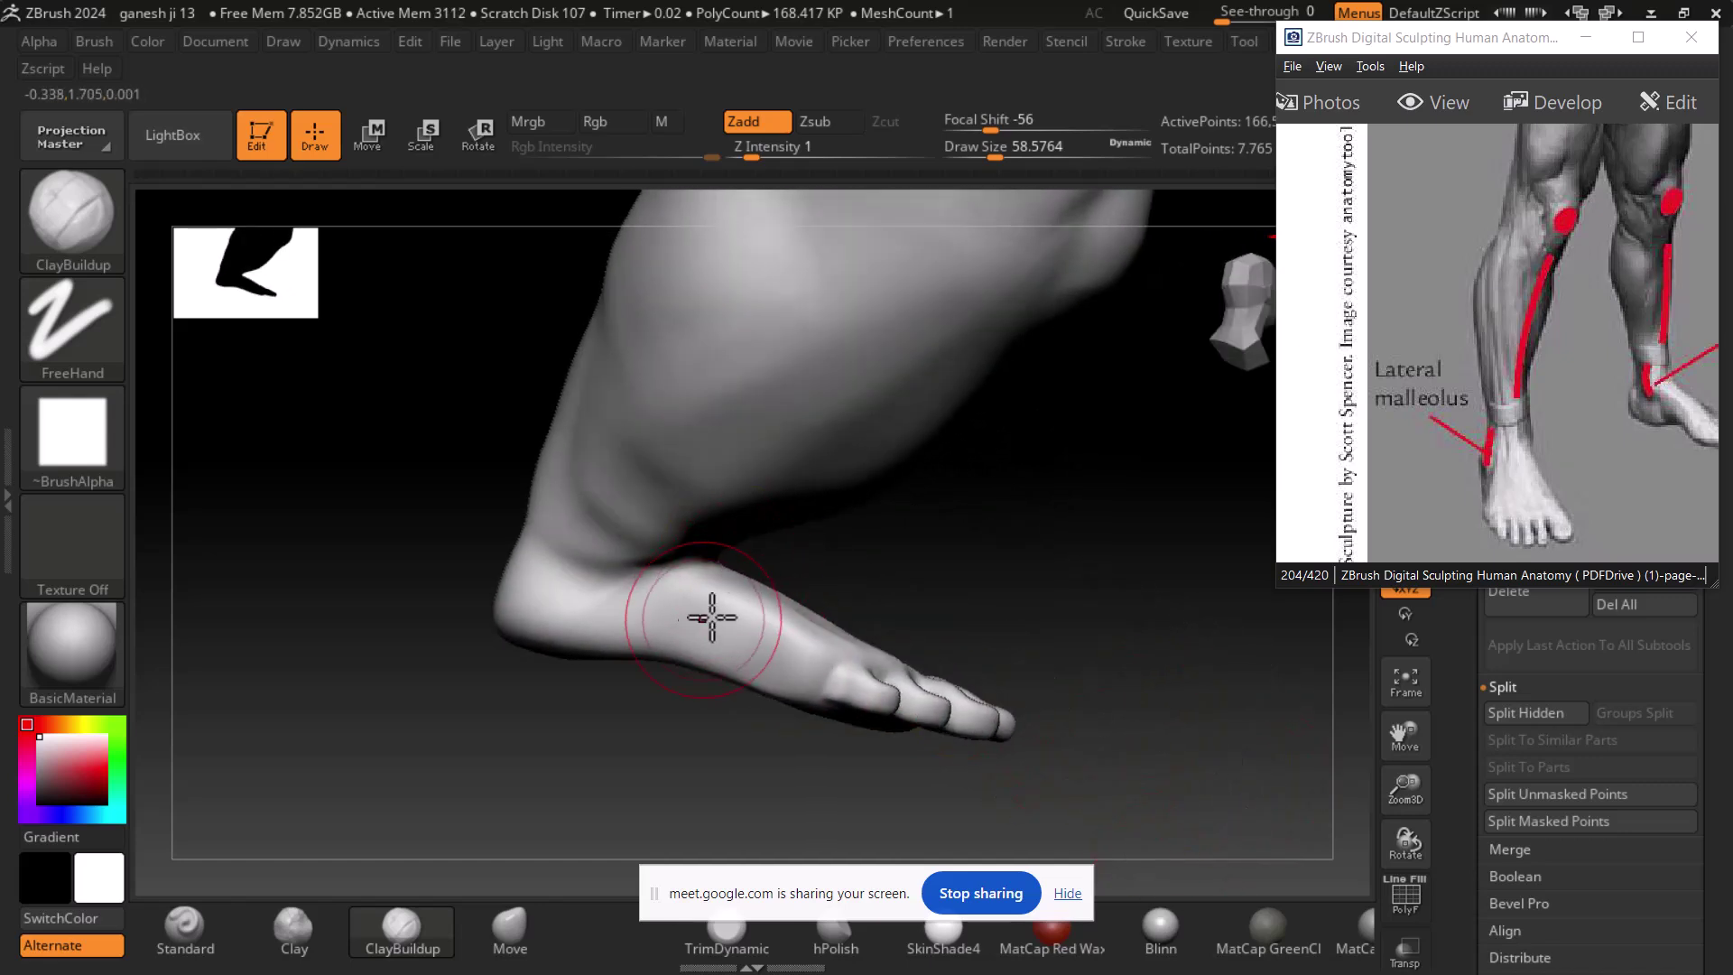
{"action": "left_click_drag", "start_coordinate": [1037, 581], "coordinate": [915, 624]}
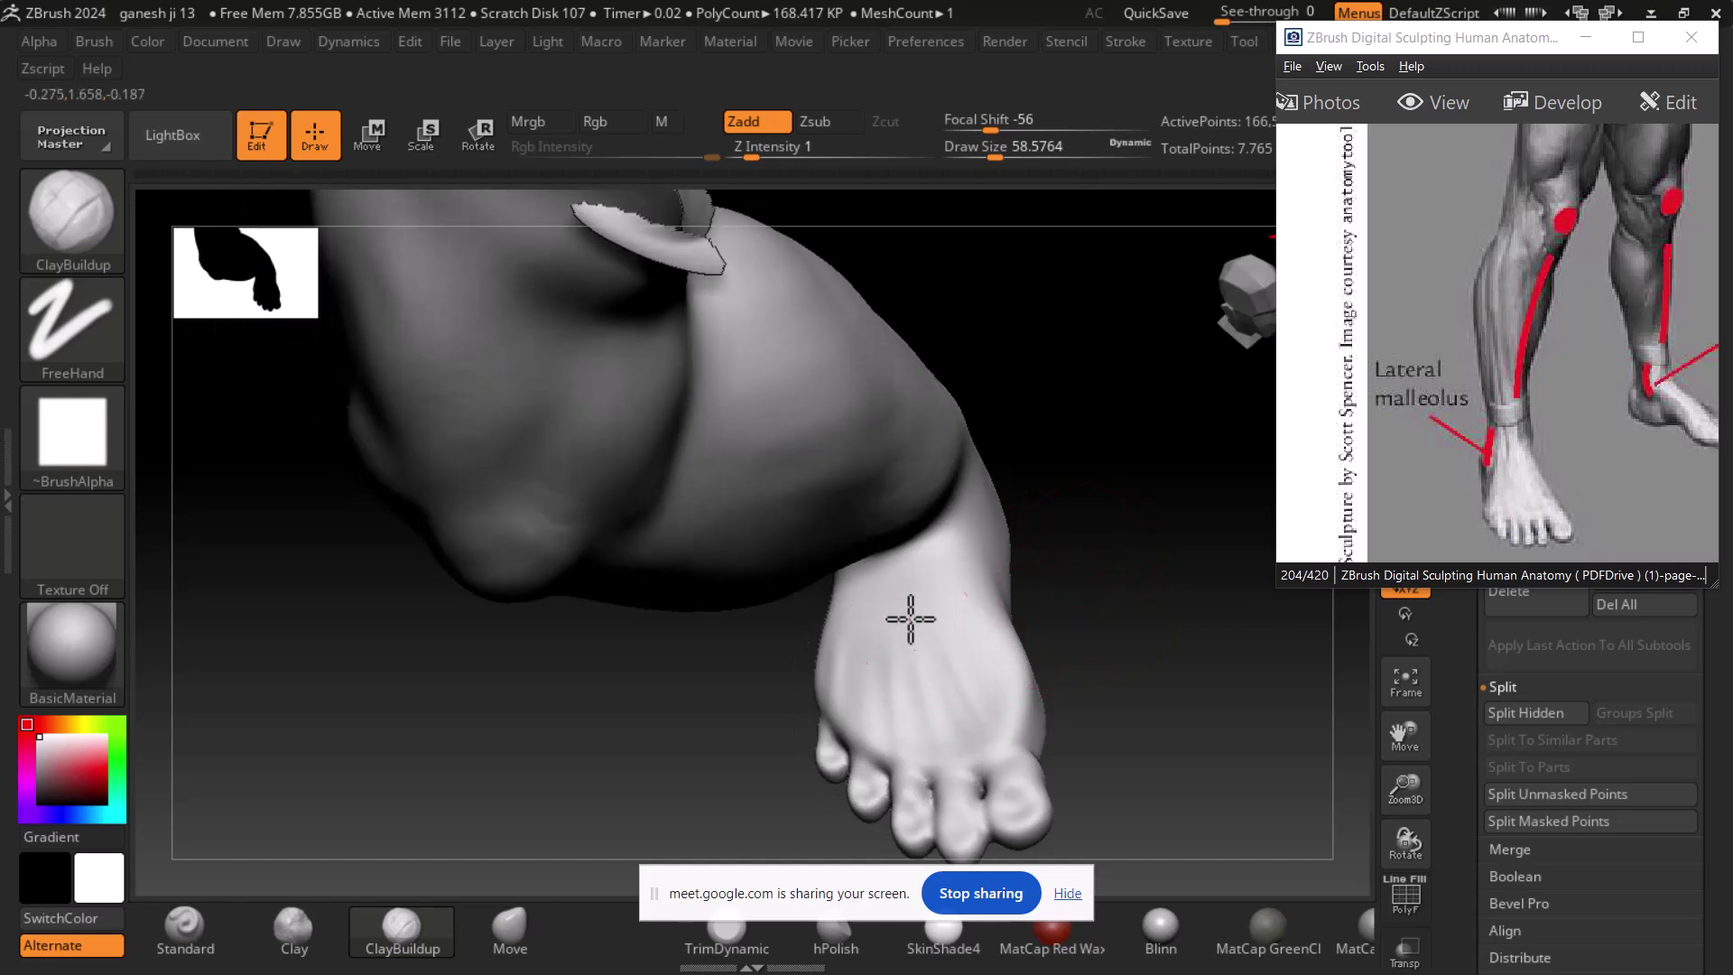
{"action": "left_click_drag", "start_coordinate": [1052, 578], "coordinate": [858, 604]}
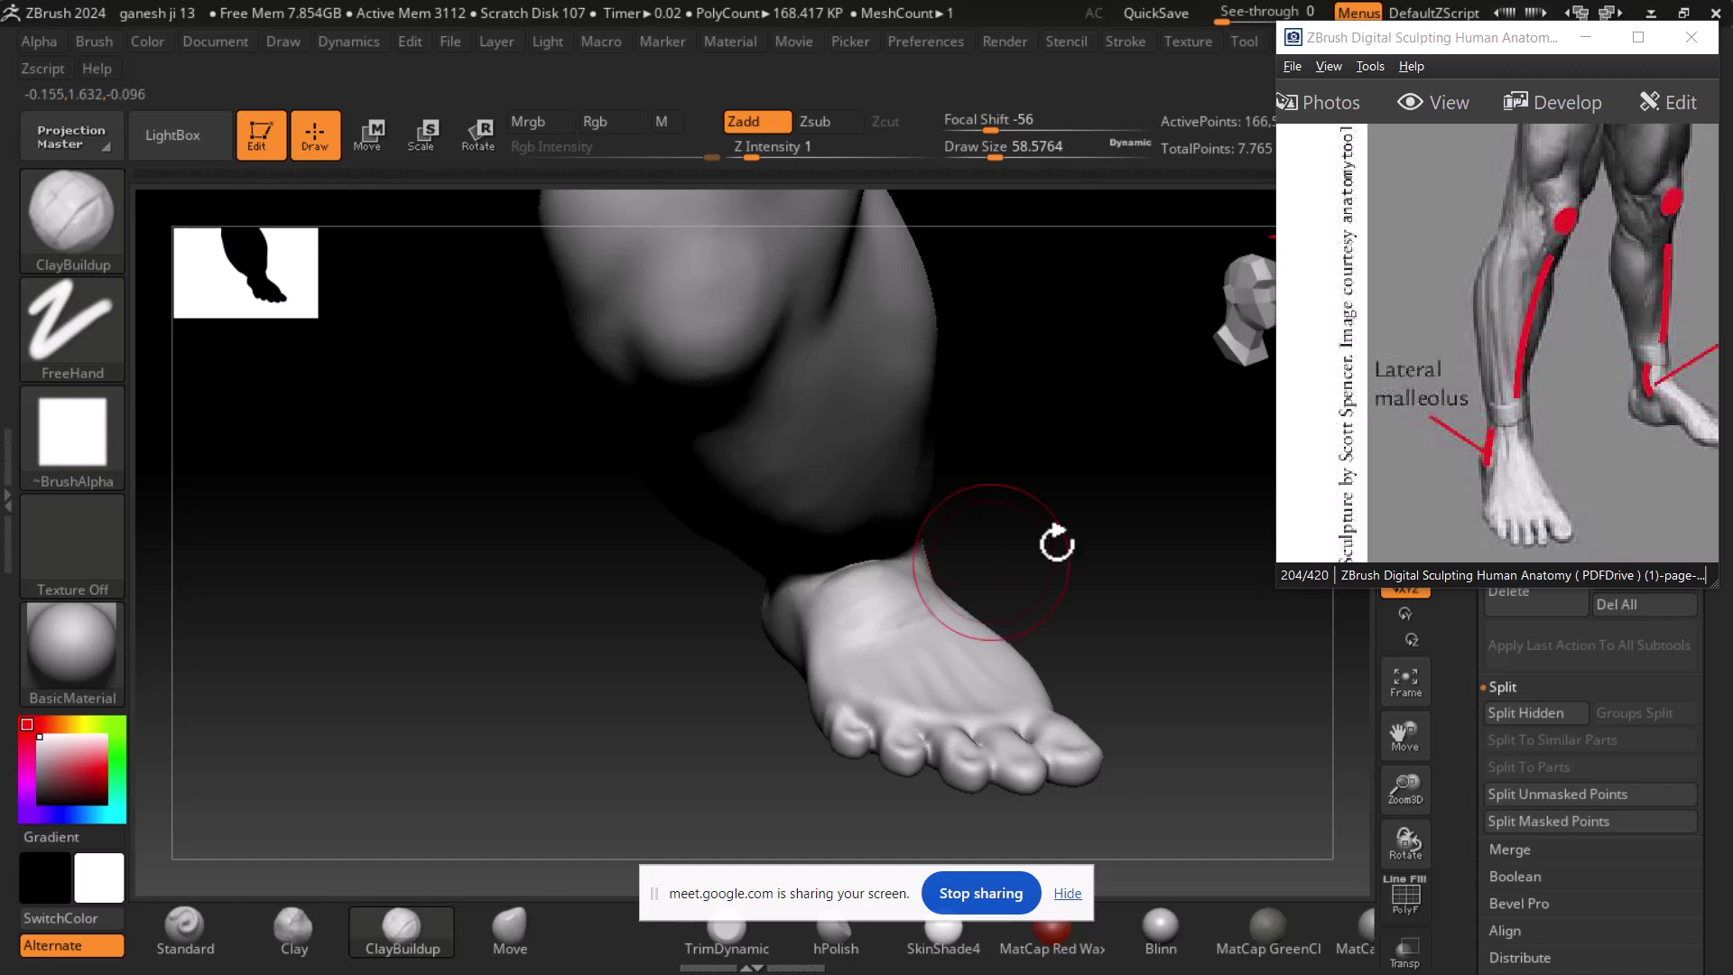
{"action": "left_click_drag", "start_coordinate": [991, 562], "coordinate": [917, 660]}
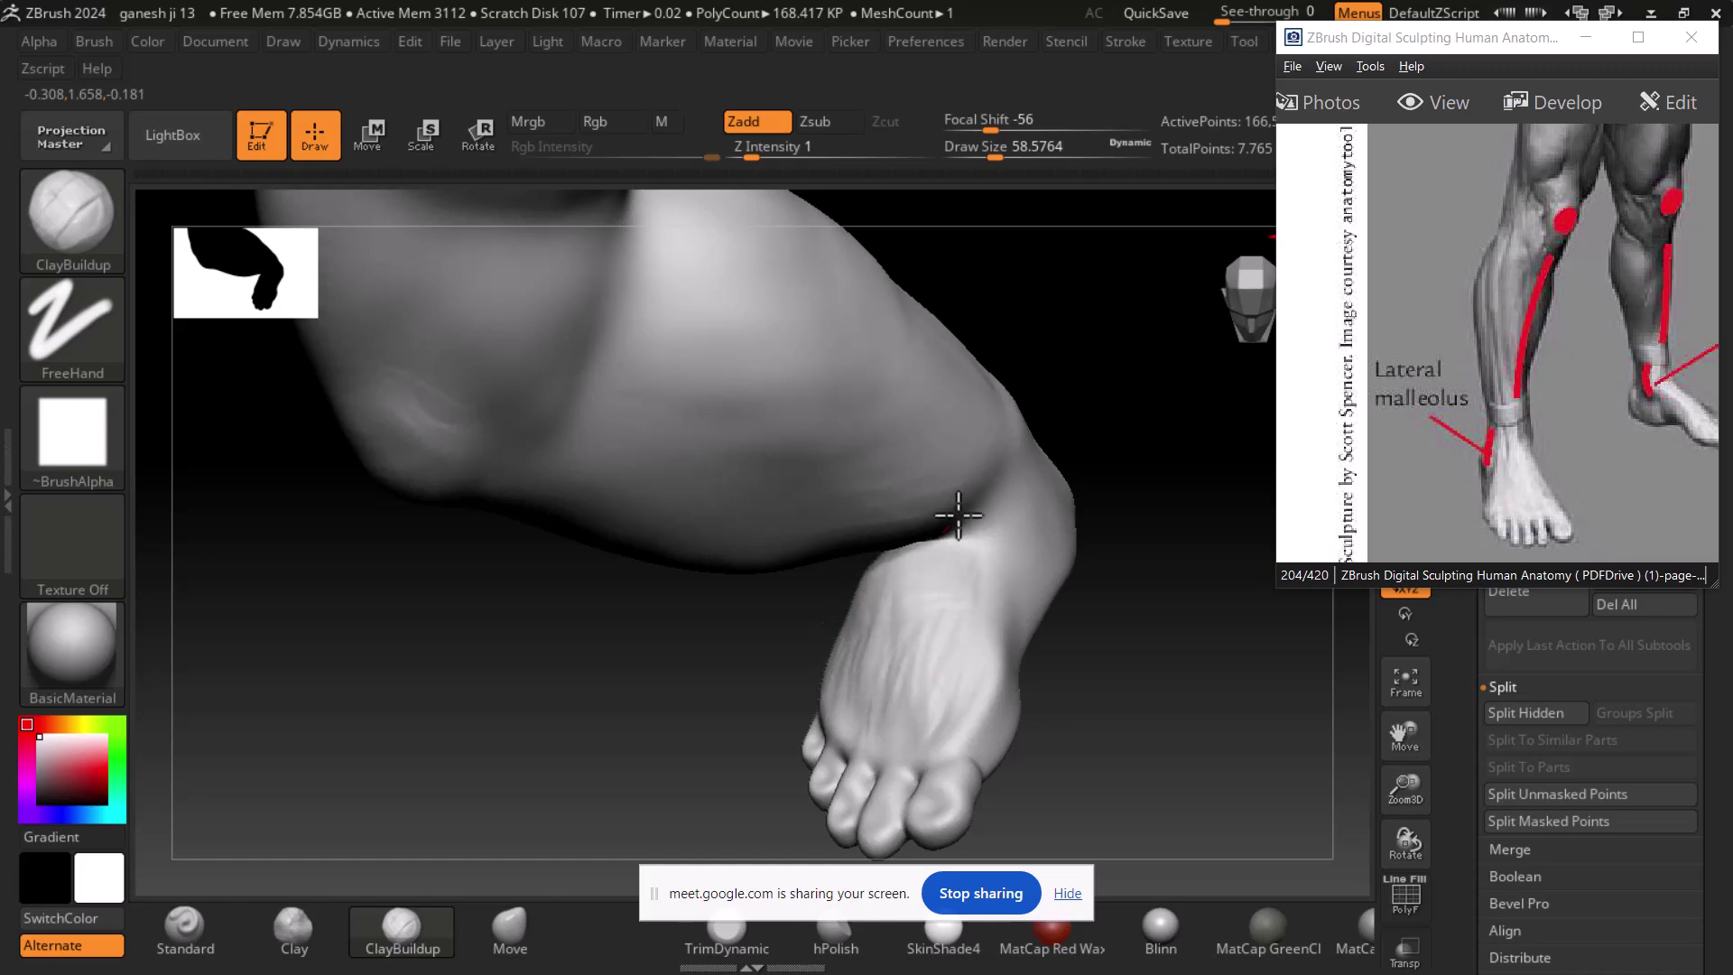
{"action": "key", "text": "shift"}
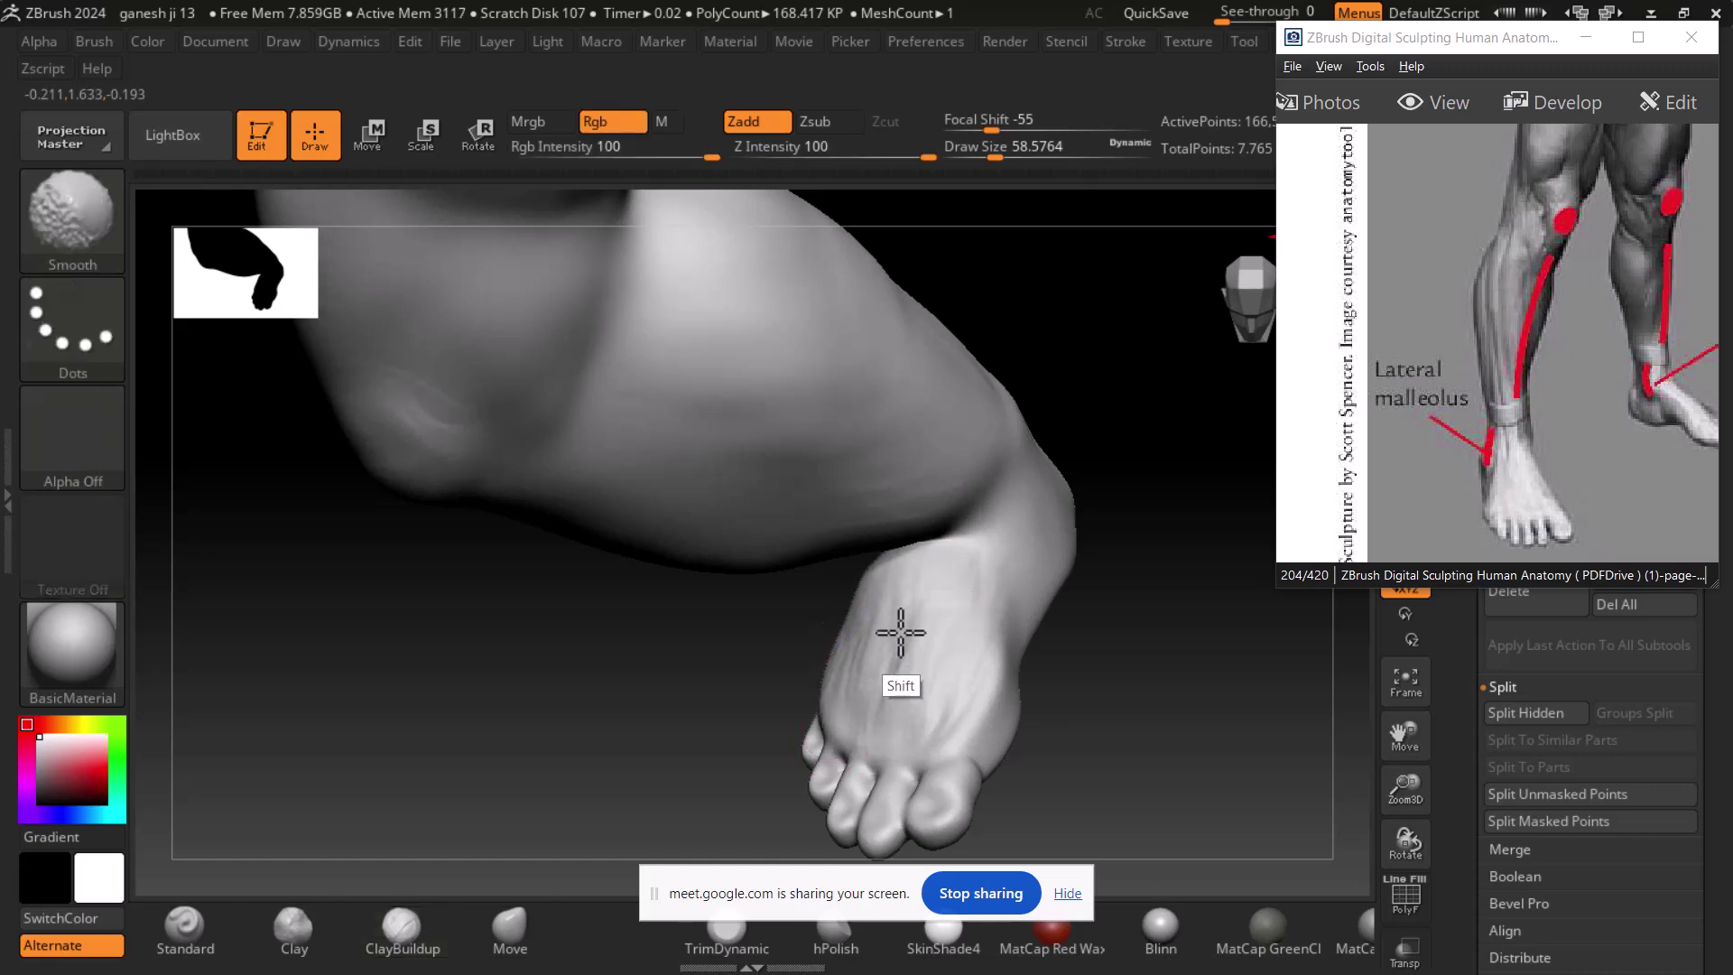
- Build up the heel and the ankle side of the standing foot with ClayBuildup strokes and smooth them
{"action": "mouse_move", "coordinate": [1053, 619]}
{"action": "left_mouse_down"}
{"action": "mouse_move", "coordinate": [1238, 642]}
{"action": "mouse_move", "coordinate": [1147, 614]}
{"action": "left_mouse_up"}
{"action": "left_click_drag", "start_coordinate": [1023, 552], "coordinate": [895, 557]}
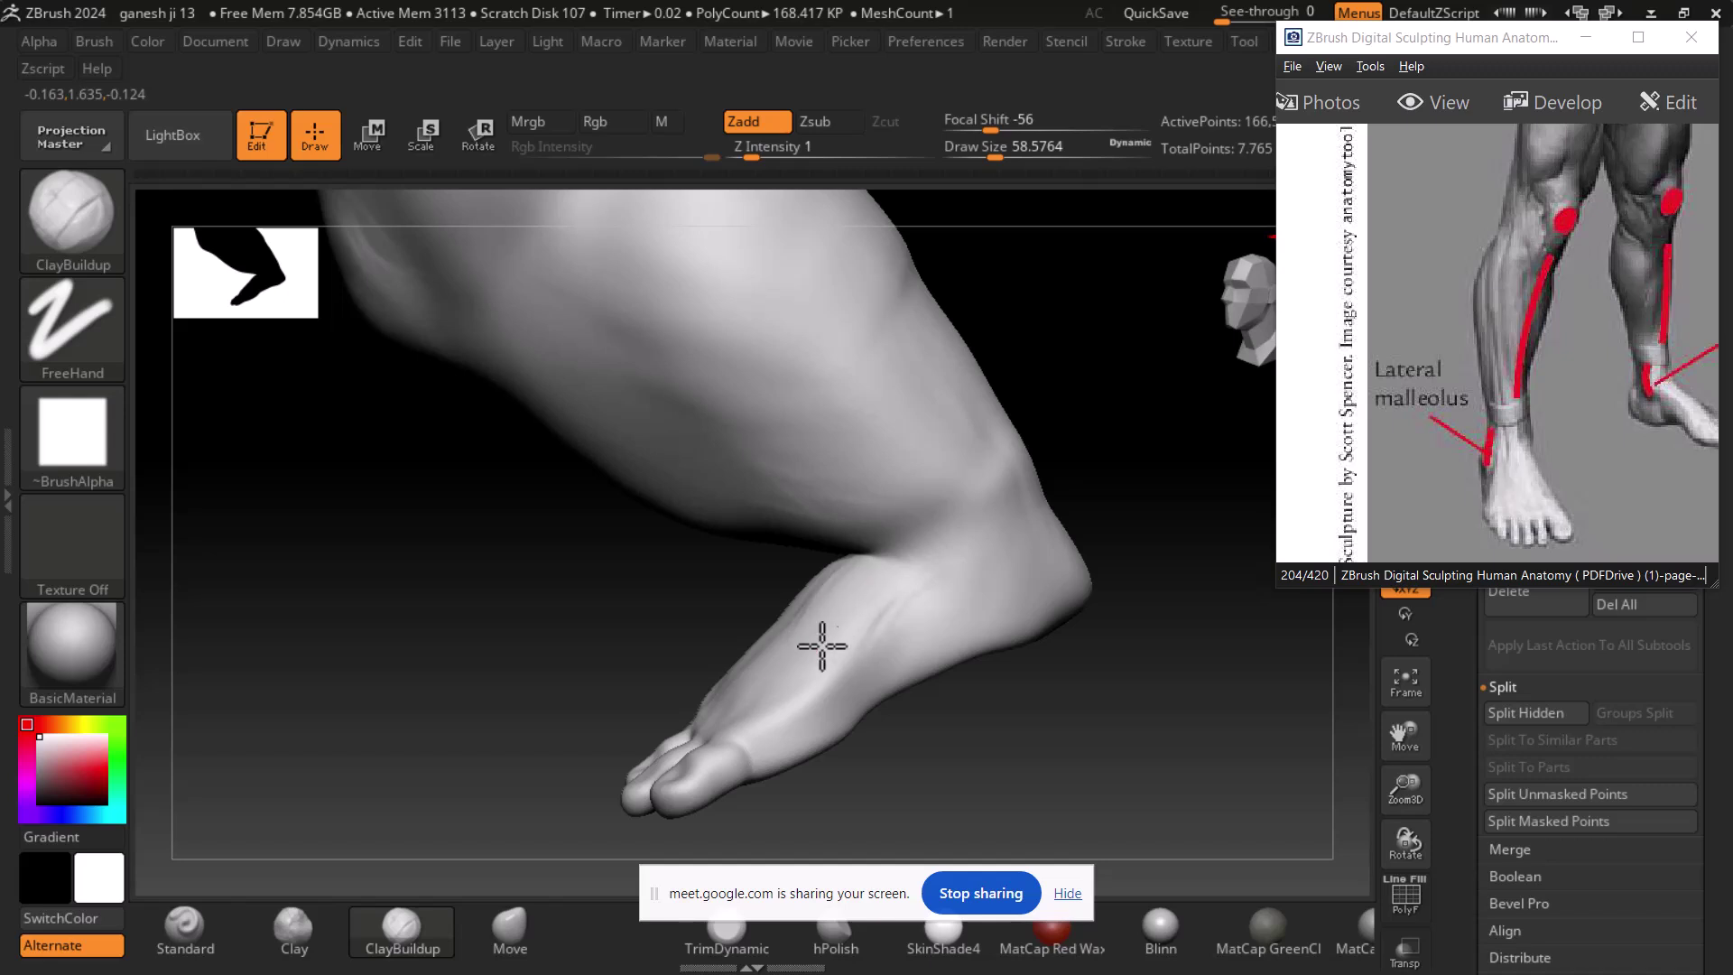
{"action": "left_click_drag", "start_coordinate": [1120, 659], "coordinate": [894, 629]}
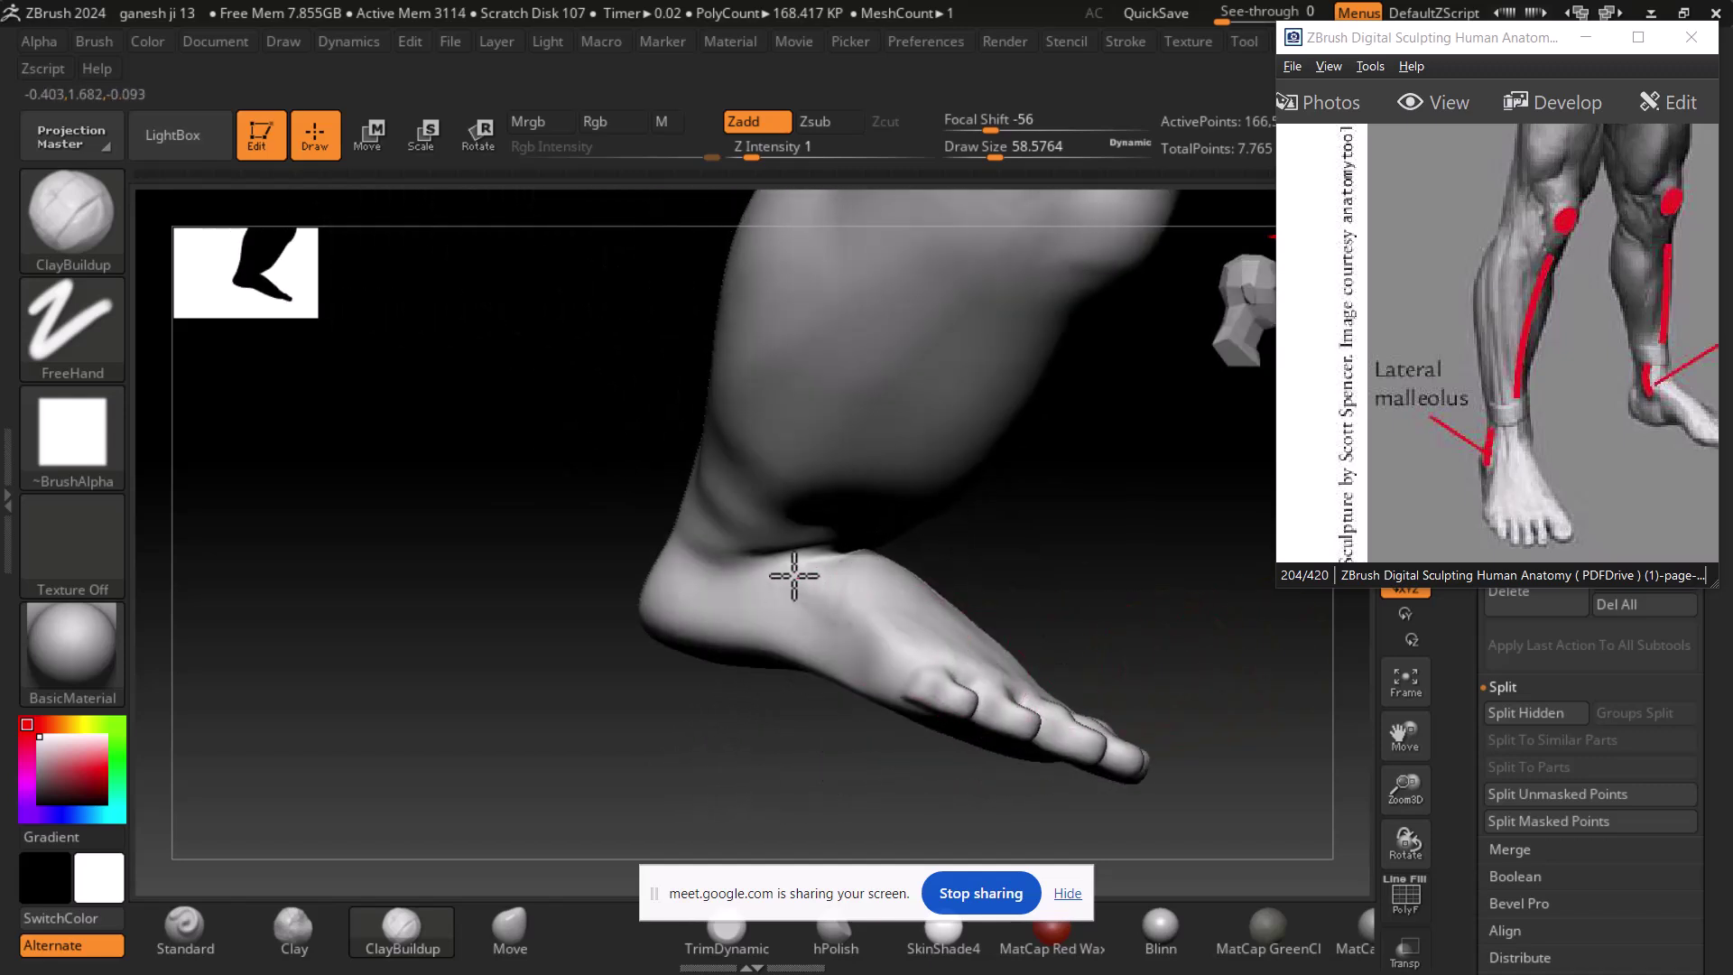
{"action": "left_click_drag", "start_coordinate": [1072, 572], "coordinate": [1145, 468]}
{"action": "left_click_drag", "start_coordinate": [1145, 612], "coordinate": [738, 594]}
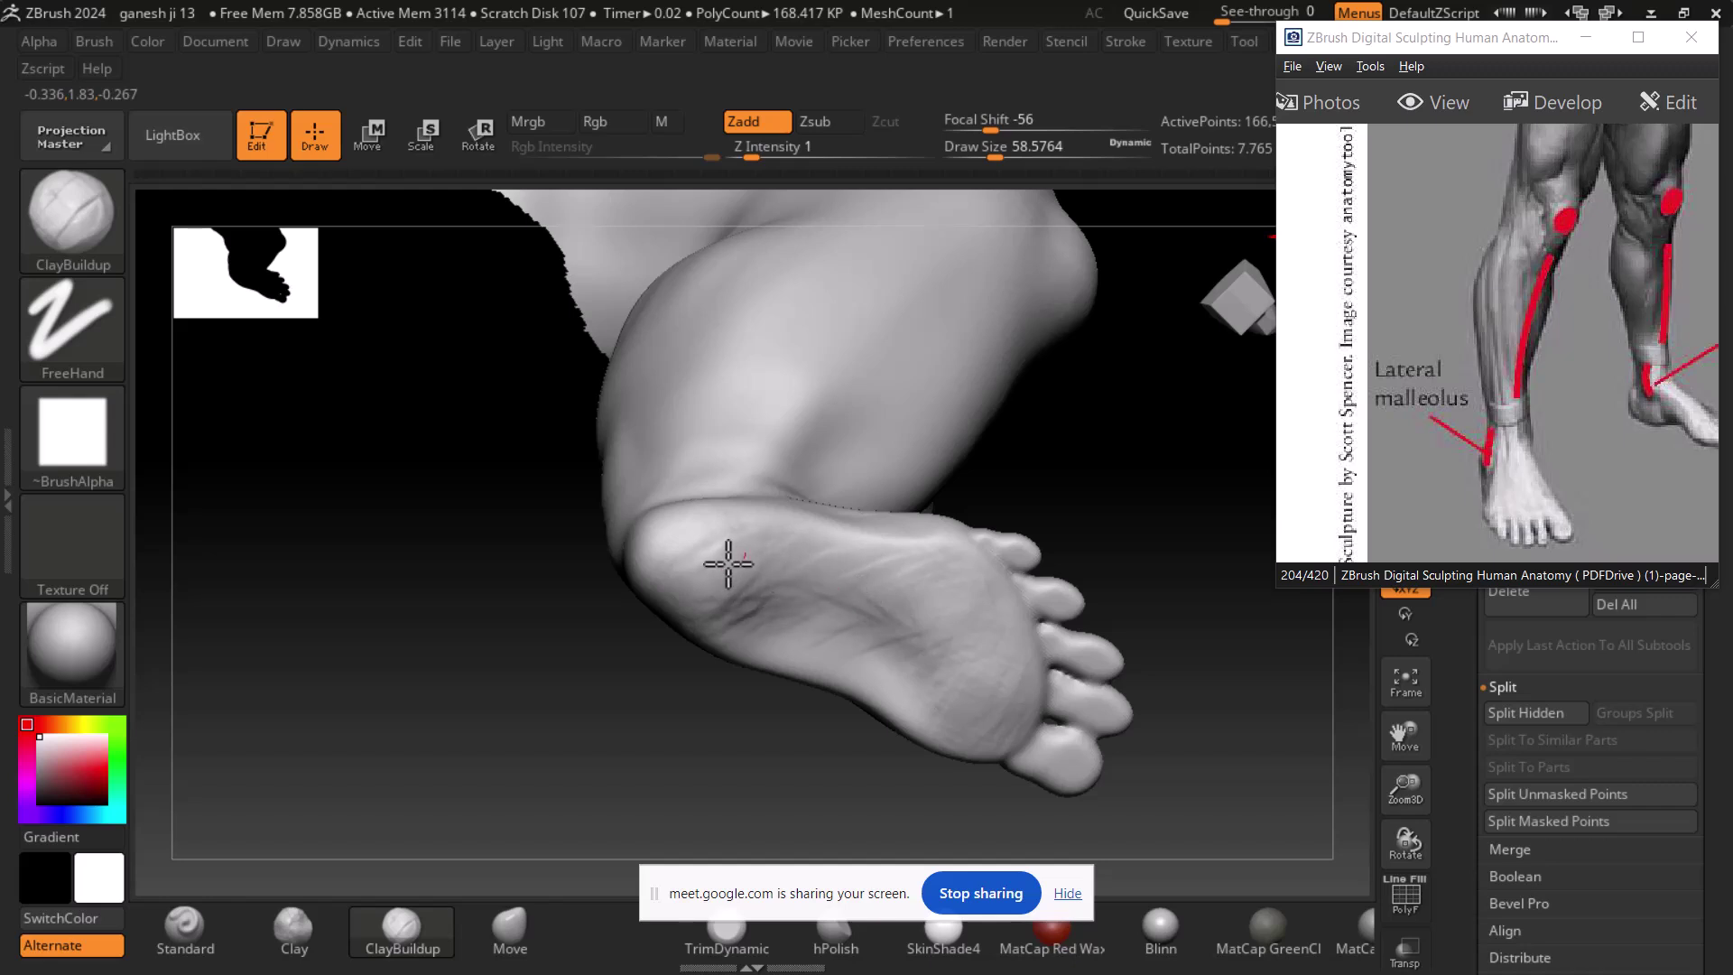
{"action": "right_click_drag", "start_coordinate": [682, 631], "coordinate": [809, 495]}
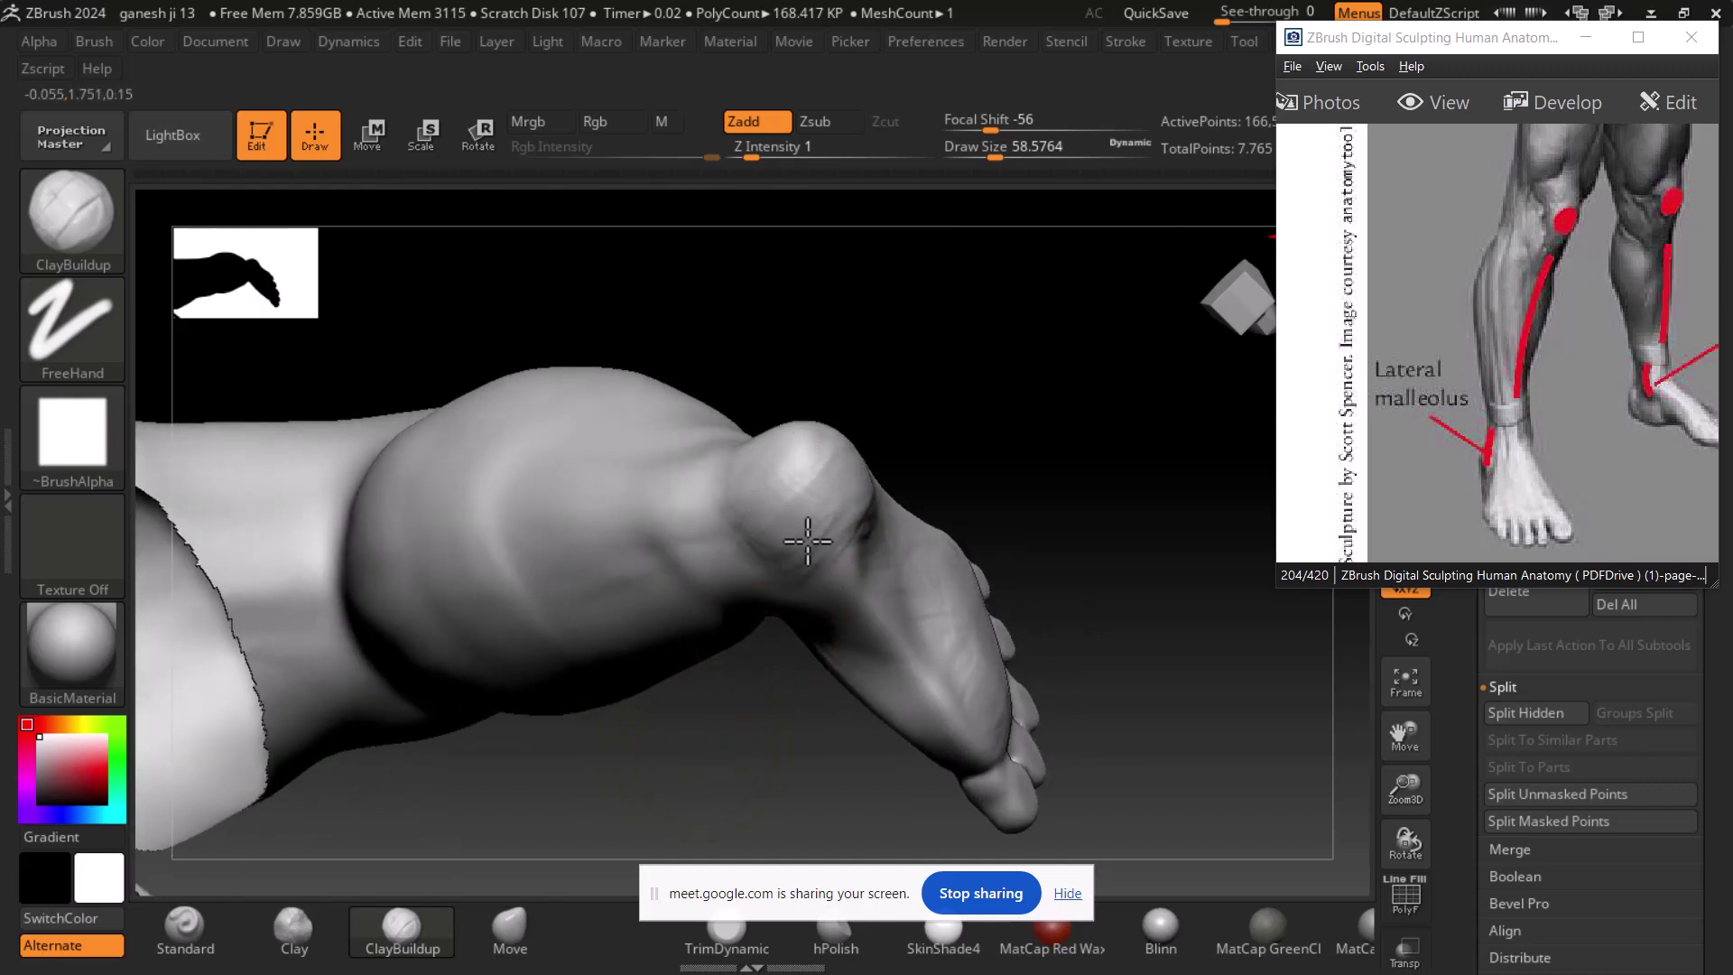
{"action": "left_click_drag", "start_coordinate": [917, 391], "coordinate": [821, 402]}
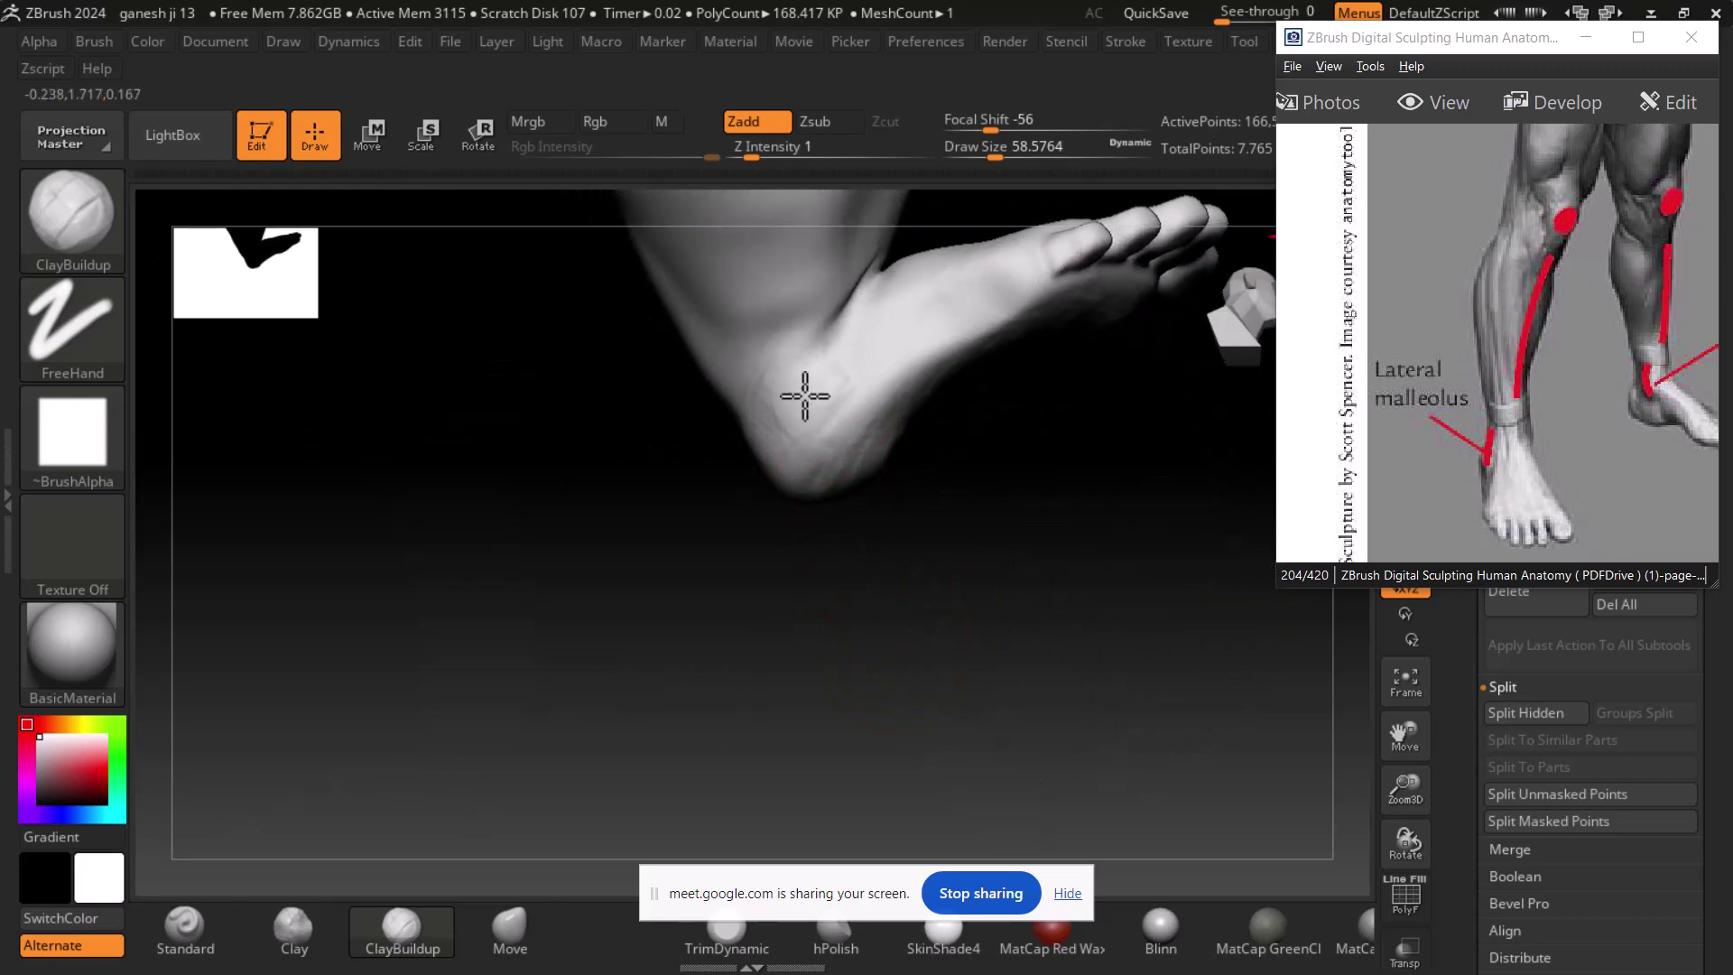
{"action": "mouse_move", "coordinate": [836, 442]}
{"action": "right_mouse_down"}
{"action": "mouse_move", "coordinate": [909, 569]}
{"action": "mouse_move", "coordinate": [903, 481]}
{"action": "right_mouse_up"}
{"action": "key", "text": "shift"}
{"action": "mouse_move", "coordinate": [795, 470]}
{"action": "left_mouse_down", "text": "shift"}
{"action": "mouse_move", "coordinate": [1109, 435]}
{"action": "mouse_move", "coordinate": [1035, 455]}
{"action": "mouse_move", "coordinate": [824, 406]}
{"action": "left_mouse_up", "text": "shift"}
{"action": "mouse_move", "coordinate": [824, 406]}
{"action": "right_mouse_down"}
{"action": "mouse_move", "coordinate": [1092, 724]}
{"action": "mouse_move", "coordinate": [1013, 340]}
{"action": "right_mouse_up"}
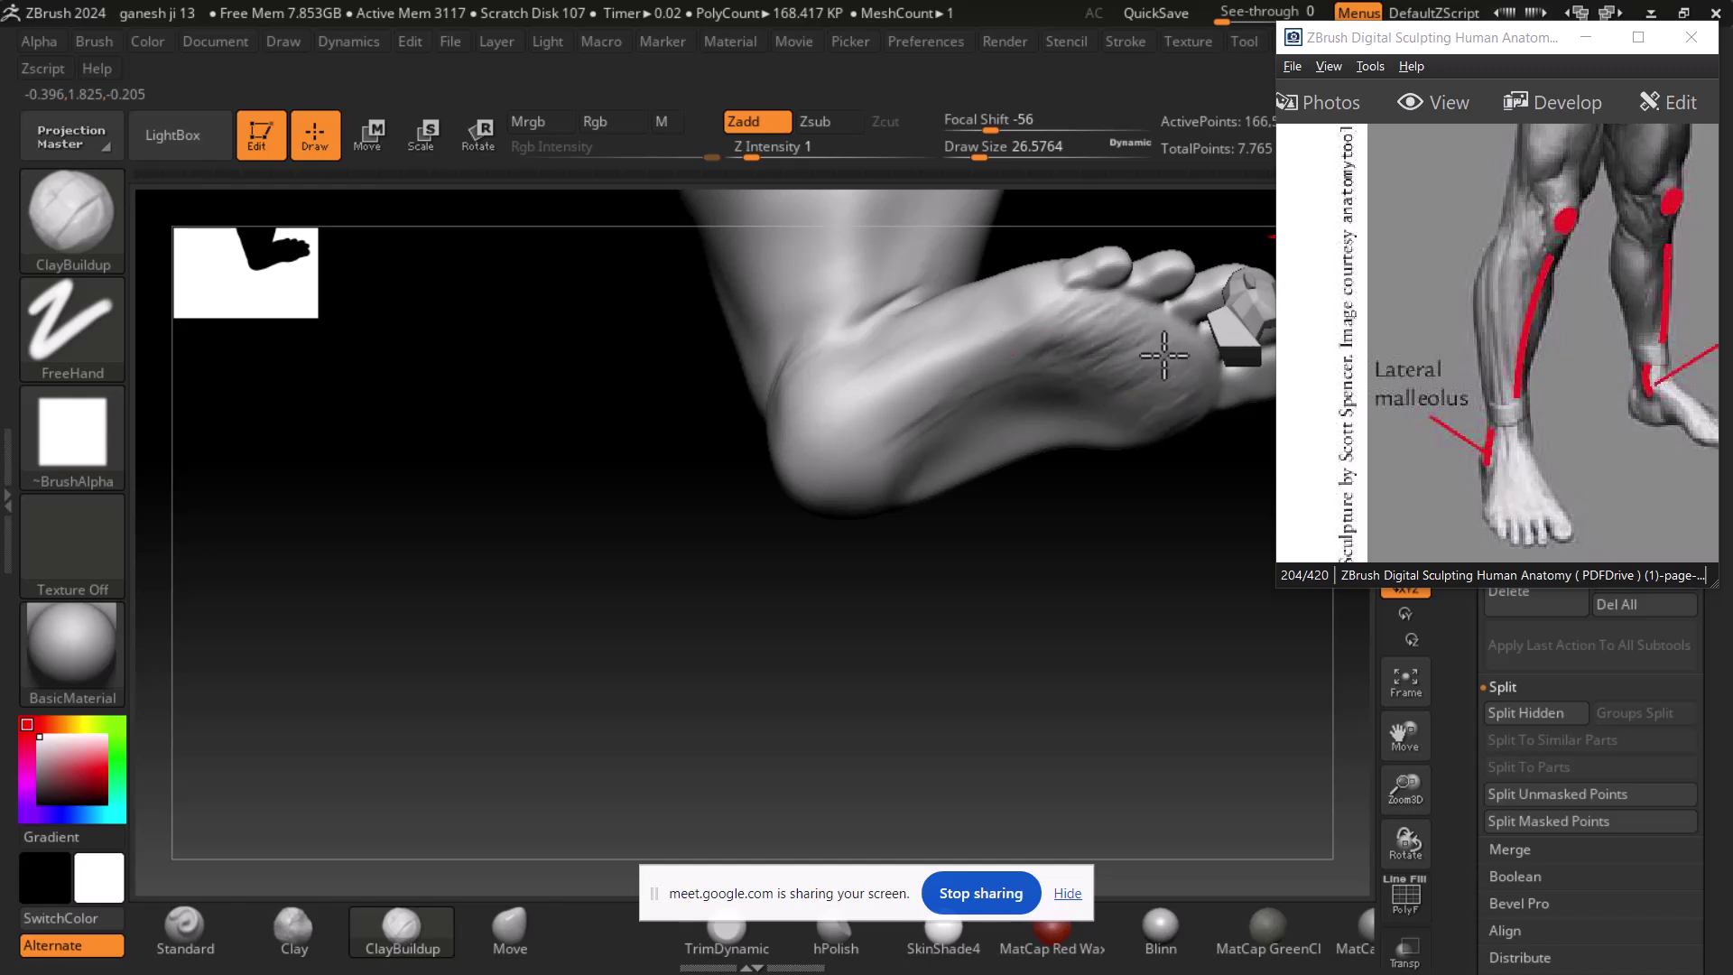
- Carve the arch along the sole of the standing foot at a brush size of about 43 and smooth the sole
{"action": "left_click_drag", "start_coordinate": [1163, 445], "coordinate": [1028, 471]}
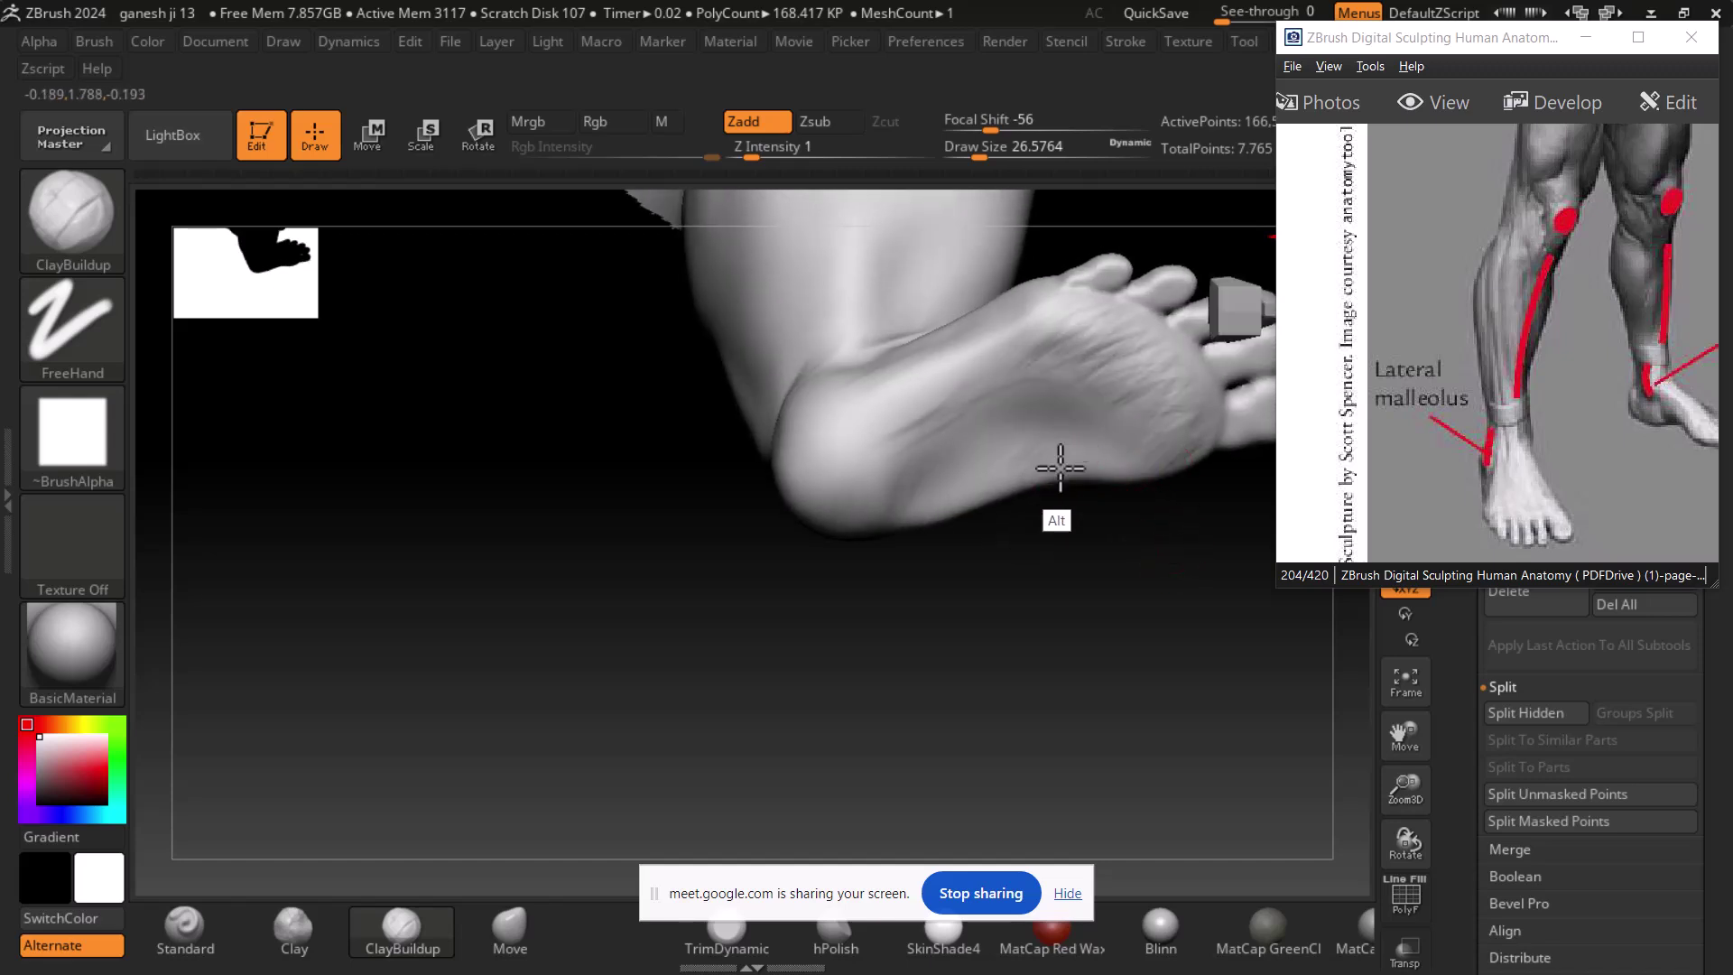
{"action": "mouse_move", "coordinate": [1045, 473]}
{"action": "left_mouse_down", "text": "alt"}
{"action": "mouse_move", "coordinate": [965, 510]}
{"action": "mouse_move", "coordinate": [1088, 468]}
{"action": "left_mouse_up", "text": "alt"}
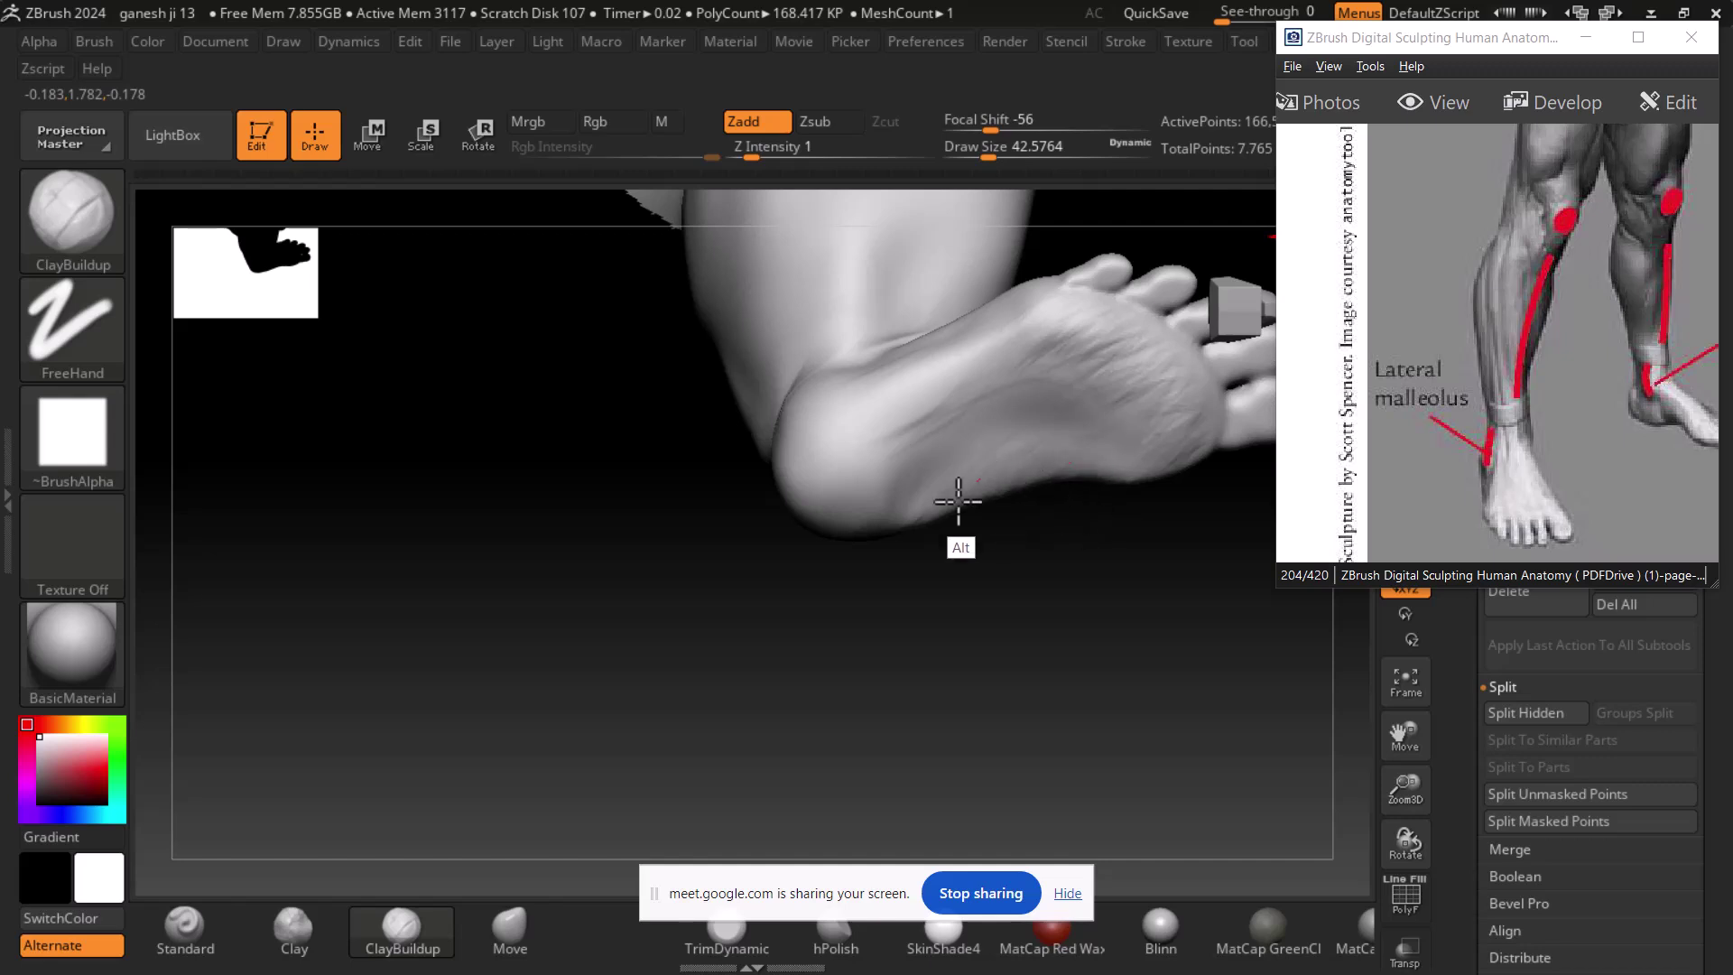
{"action": "key", "text": "shift"}
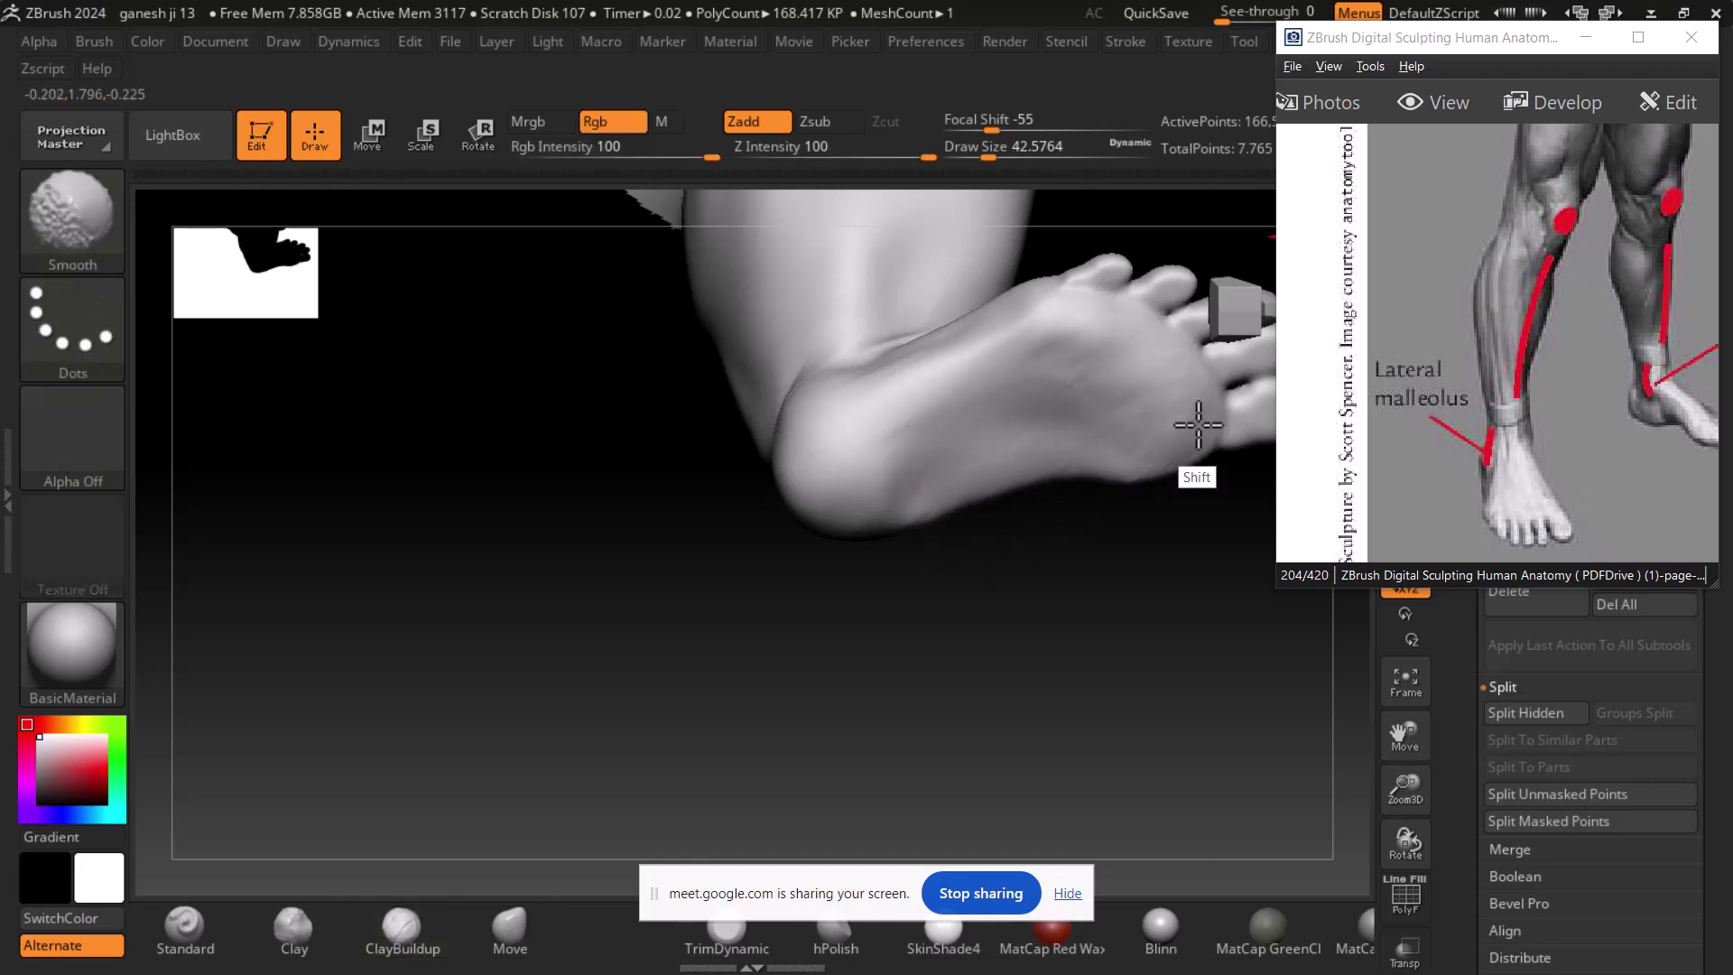
{"action": "mouse_move", "coordinate": [1079, 524]}
{"action": "left_mouse_down"}
{"action": "mouse_move", "coordinate": [1103, 553]}
{"action": "mouse_move", "coordinate": [1000, 530]}
{"action": "mouse_move", "coordinate": [1168, 659]}
{"action": "mouse_move", "coordinate": [1218, 735]}
{"action": "mouse_move", "coordinate": [952, 658]}
{"action": "mouse_move", "coordinate": [864, 734]}
{"action": "mouse_move", "coordinate": [1246, 569]}
{"action": "mouse_move", "coordinate": [1017, 360]}
{"action": "mouse_move", "coordinate": [926, 396]}
{"action": "left_mouse_up"}
{"action": "key", "text": "shift"}
{"action": "left_click_drag", "start_coordinate": [1276, 703], "coordinate": [1277, 650]}
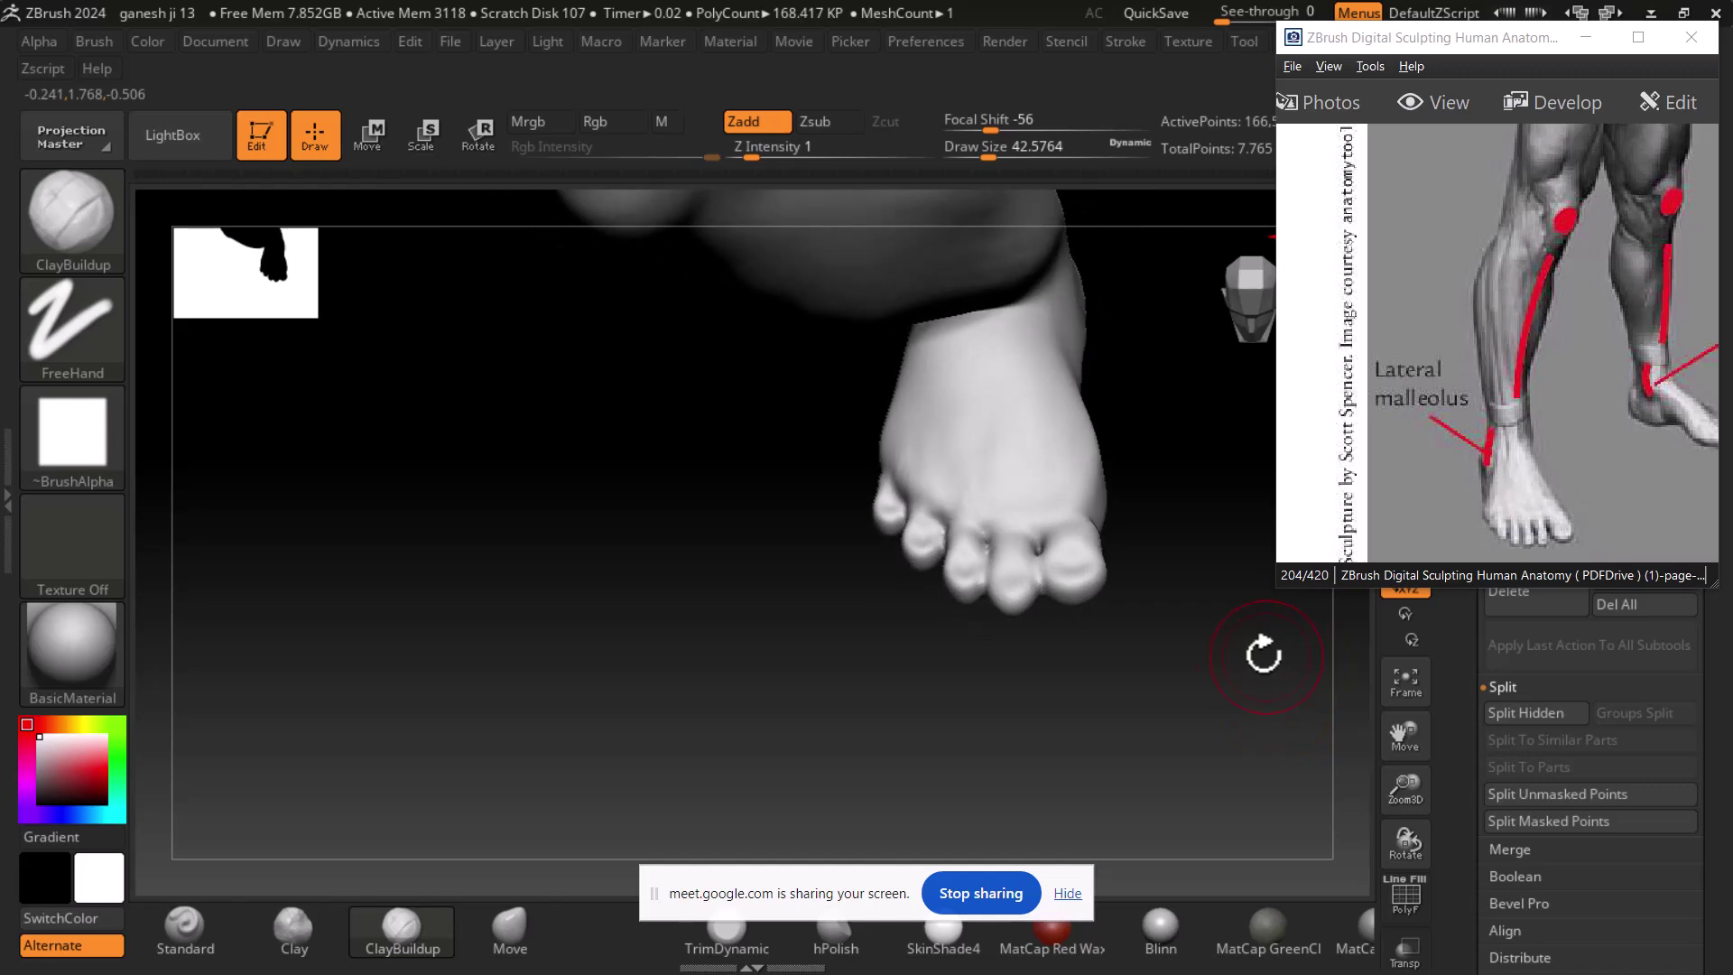
{"action": "key", "text": "shift"}
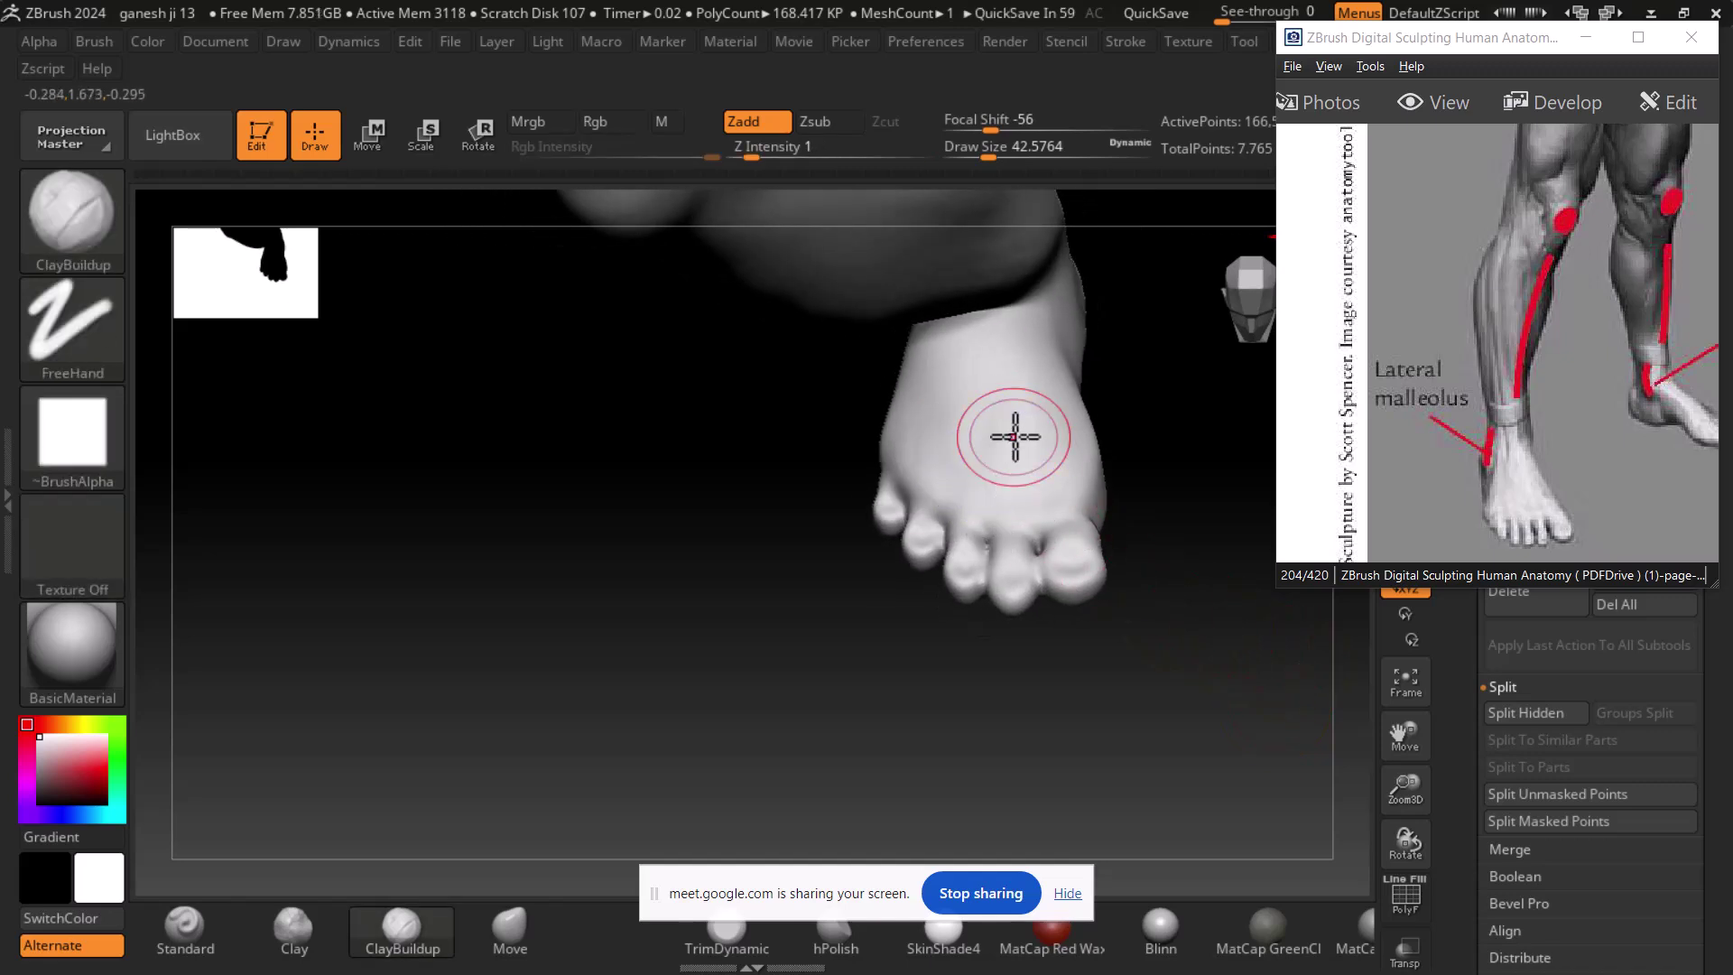
- Switch to Chrome, search the cg artist all rounder YouTube channel for "zbrush hand" and look through the hand sculpting tutorials
{"action": "key", "text": "super"}
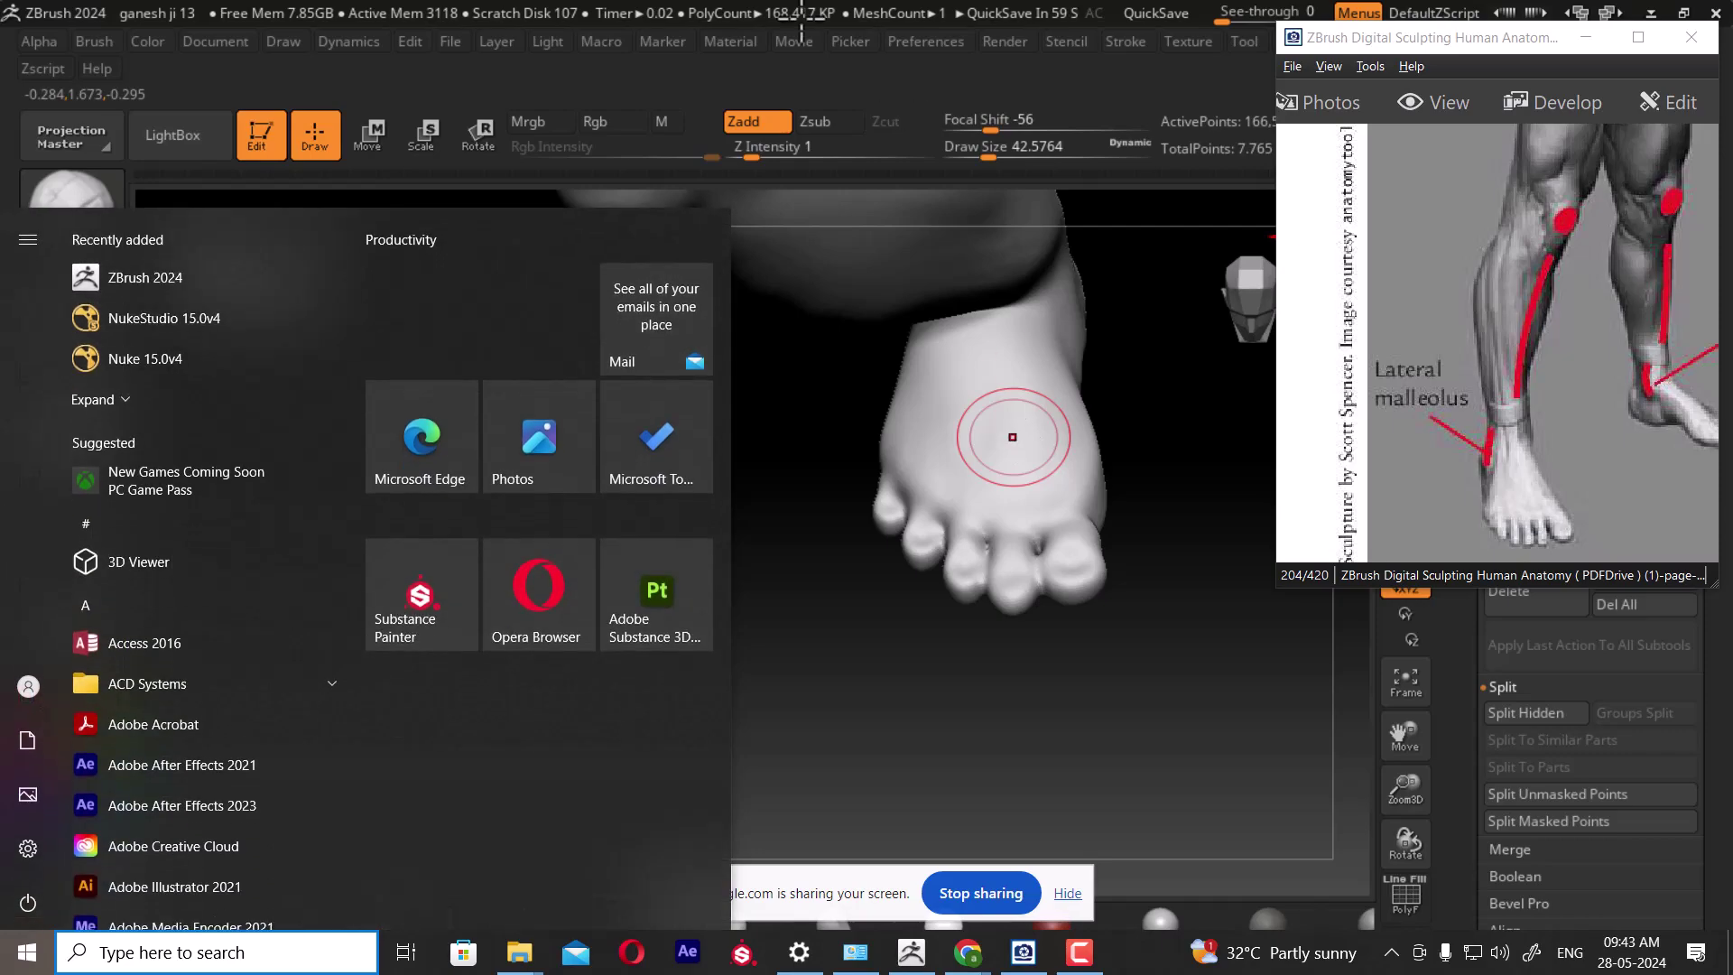
{"action": "key", "text": "alt+Tab"}
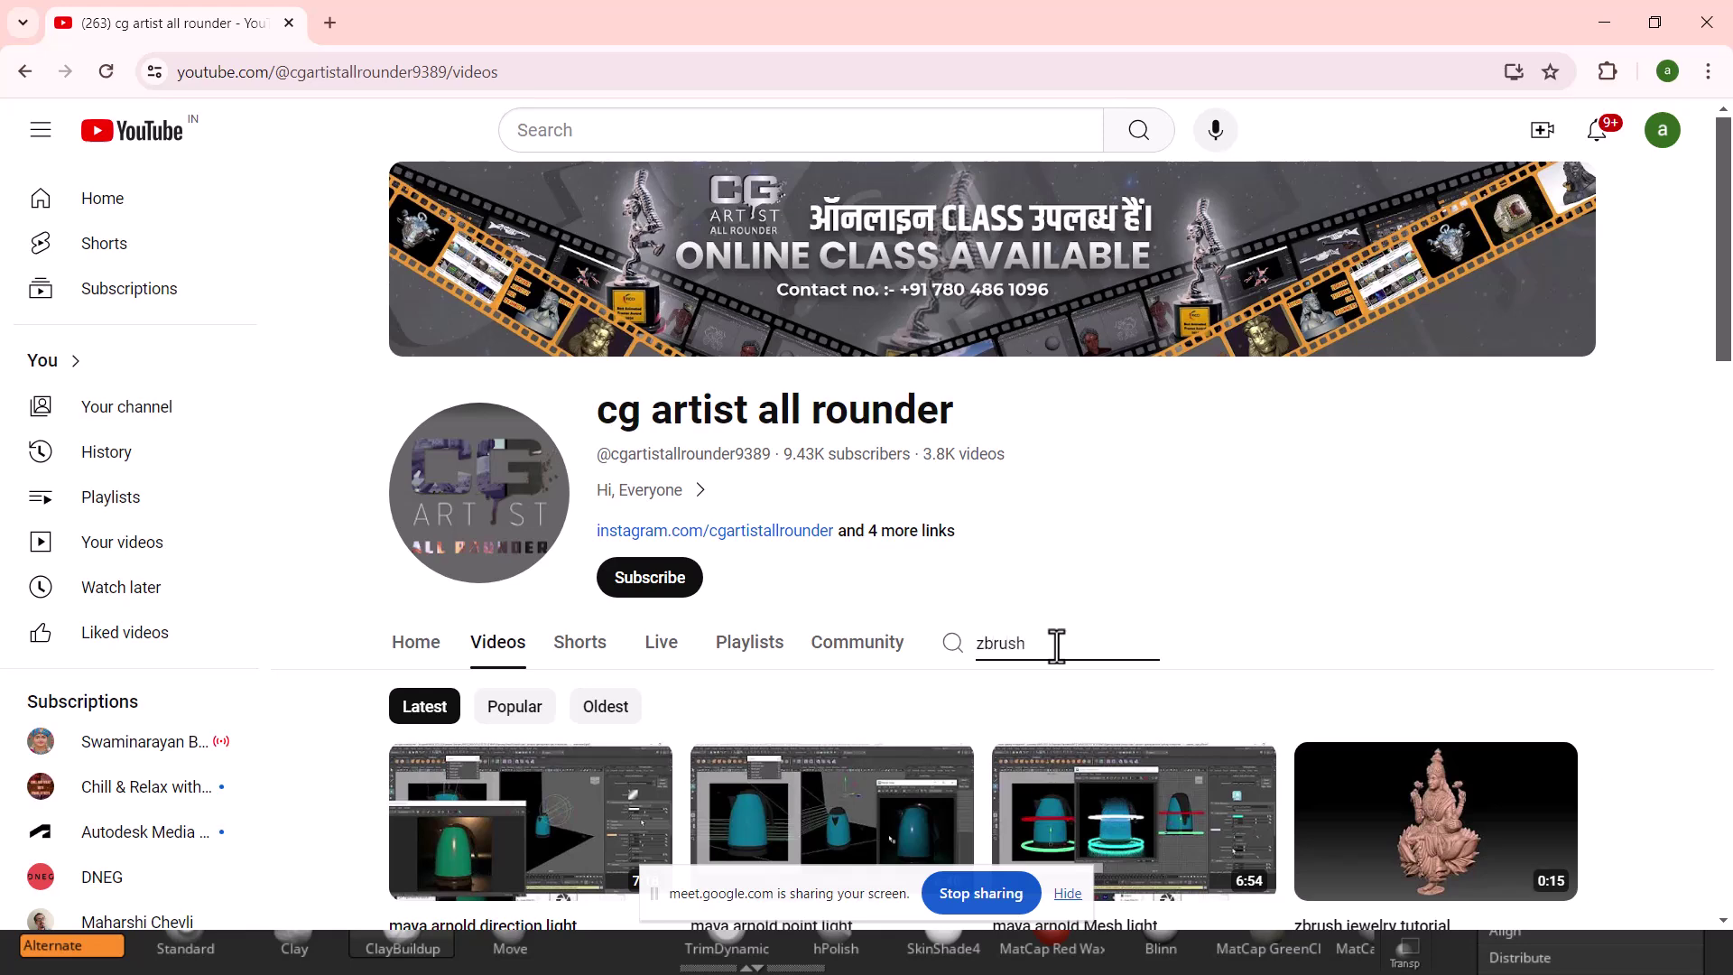
{"action": "left_click", "coordinate": [1056, 646]}
{"action": "type", "text": "zbrush hand"}
{"action": "key", "text": "Return"}
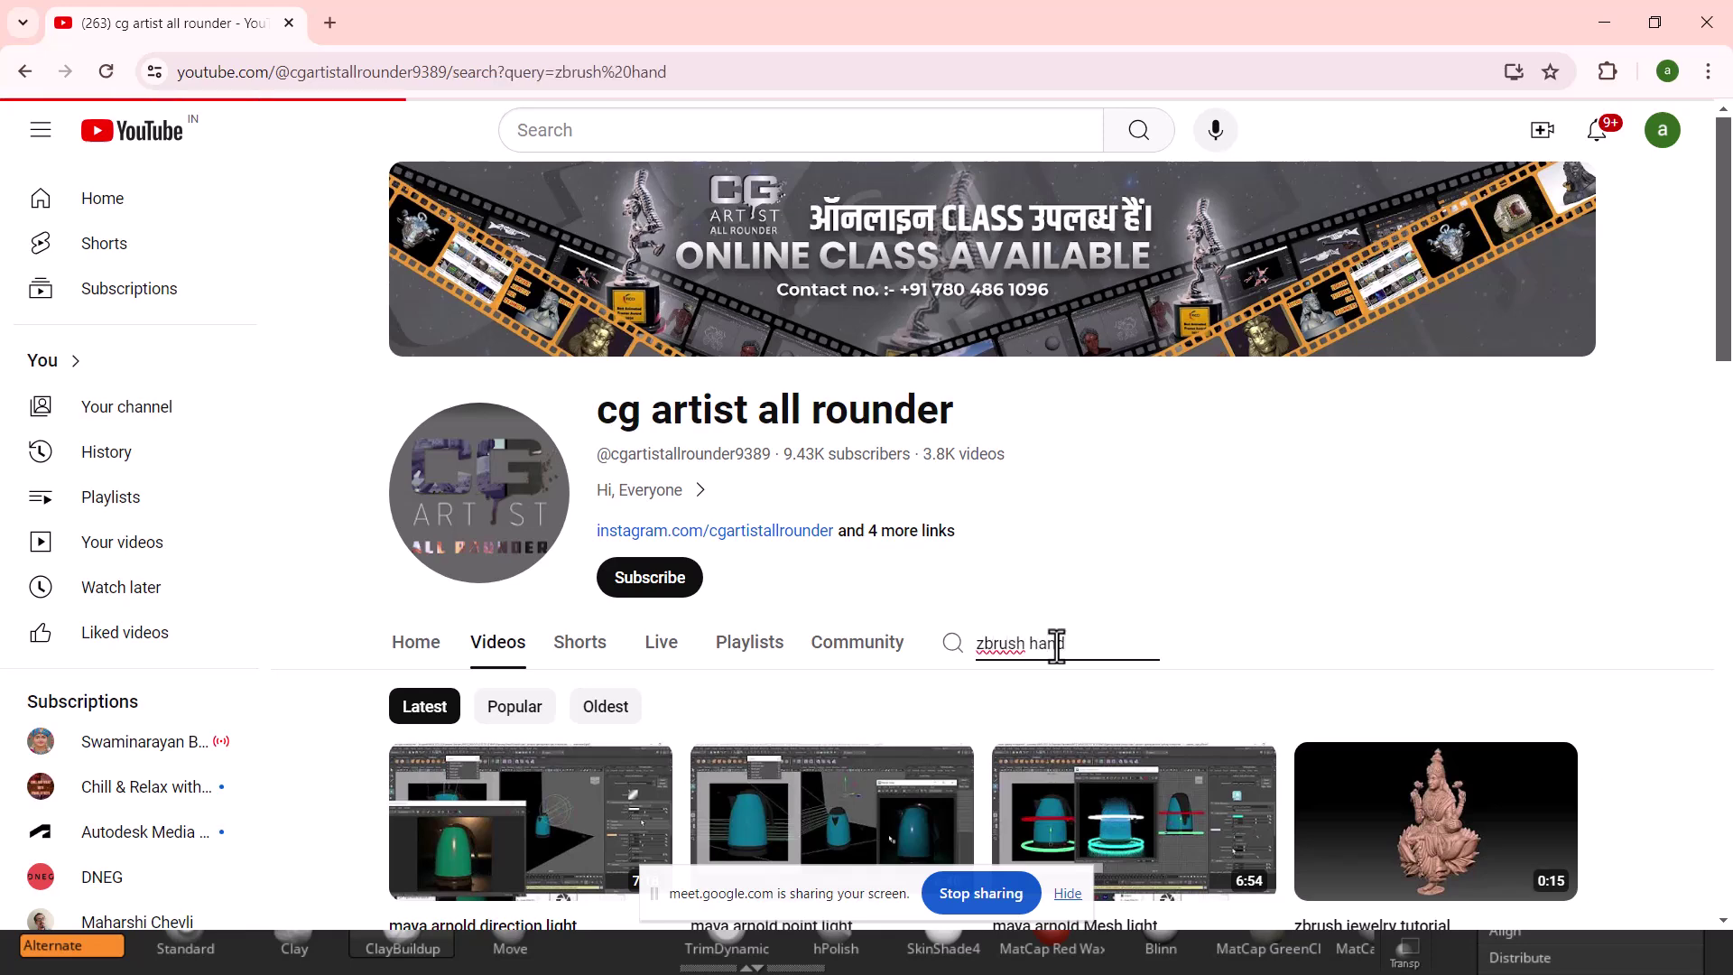
{"action": "scroll", "coordinate": [1089, 555], "scroll_direction": "down", "scroll_amount": 5}
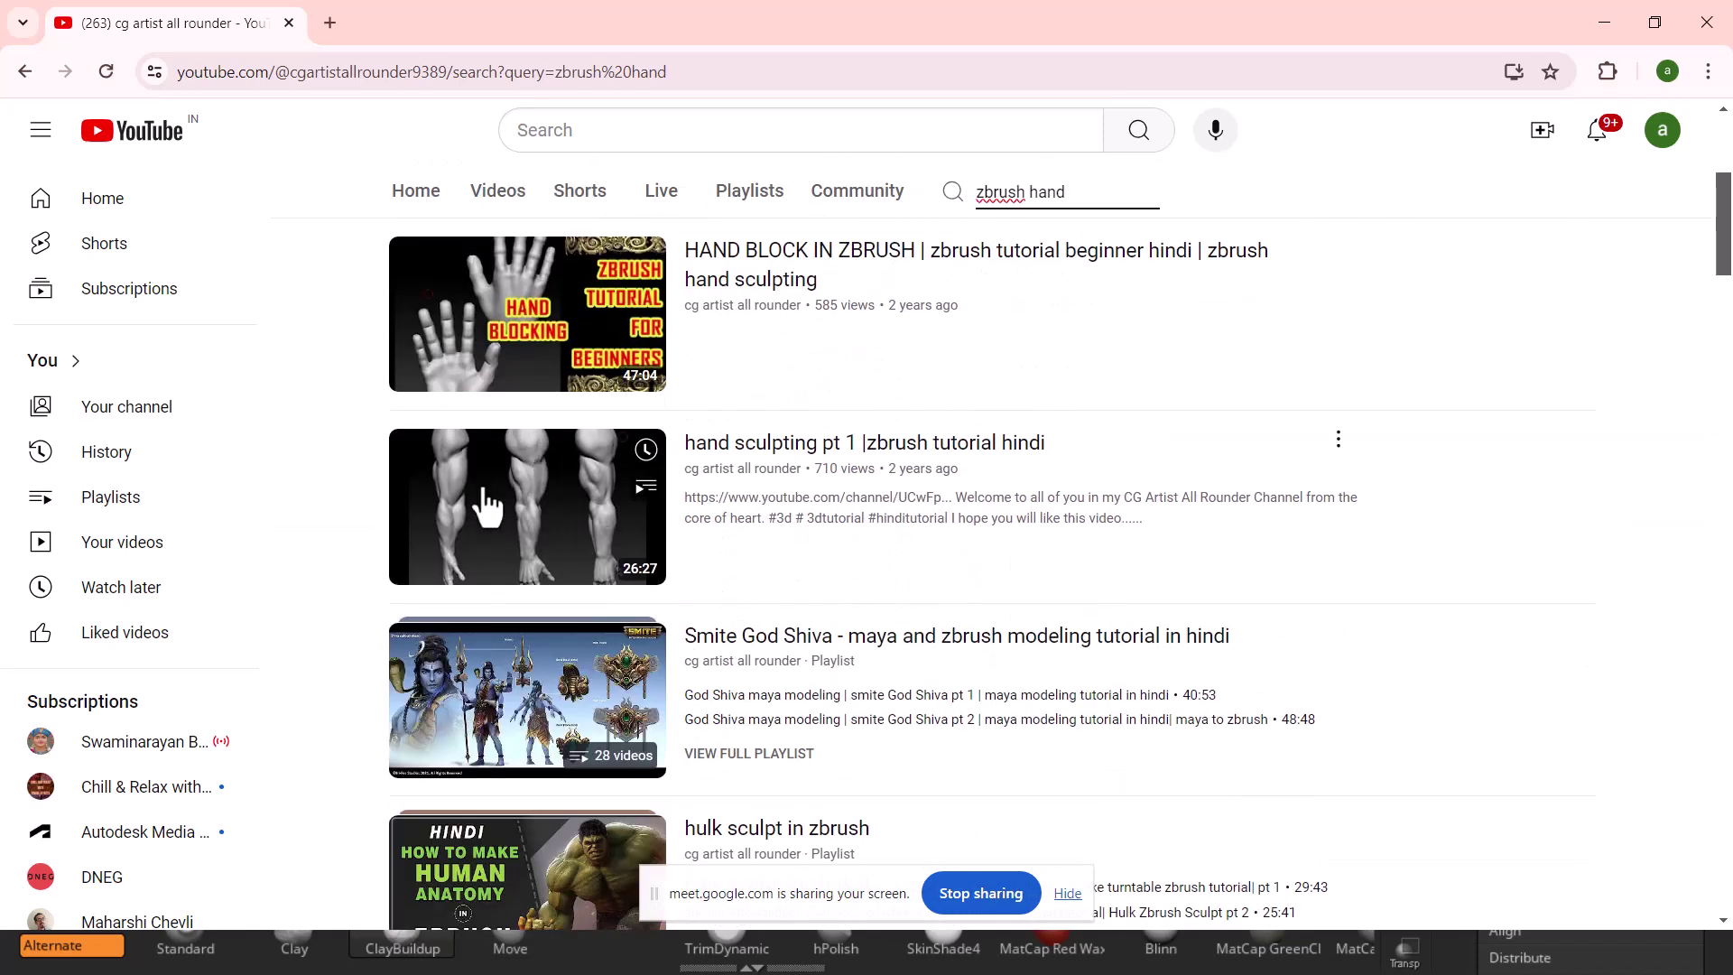
{"action": "scroll", "coordinate": [483, 503], "scroll_direction": "down", "scroll_amount": 2}
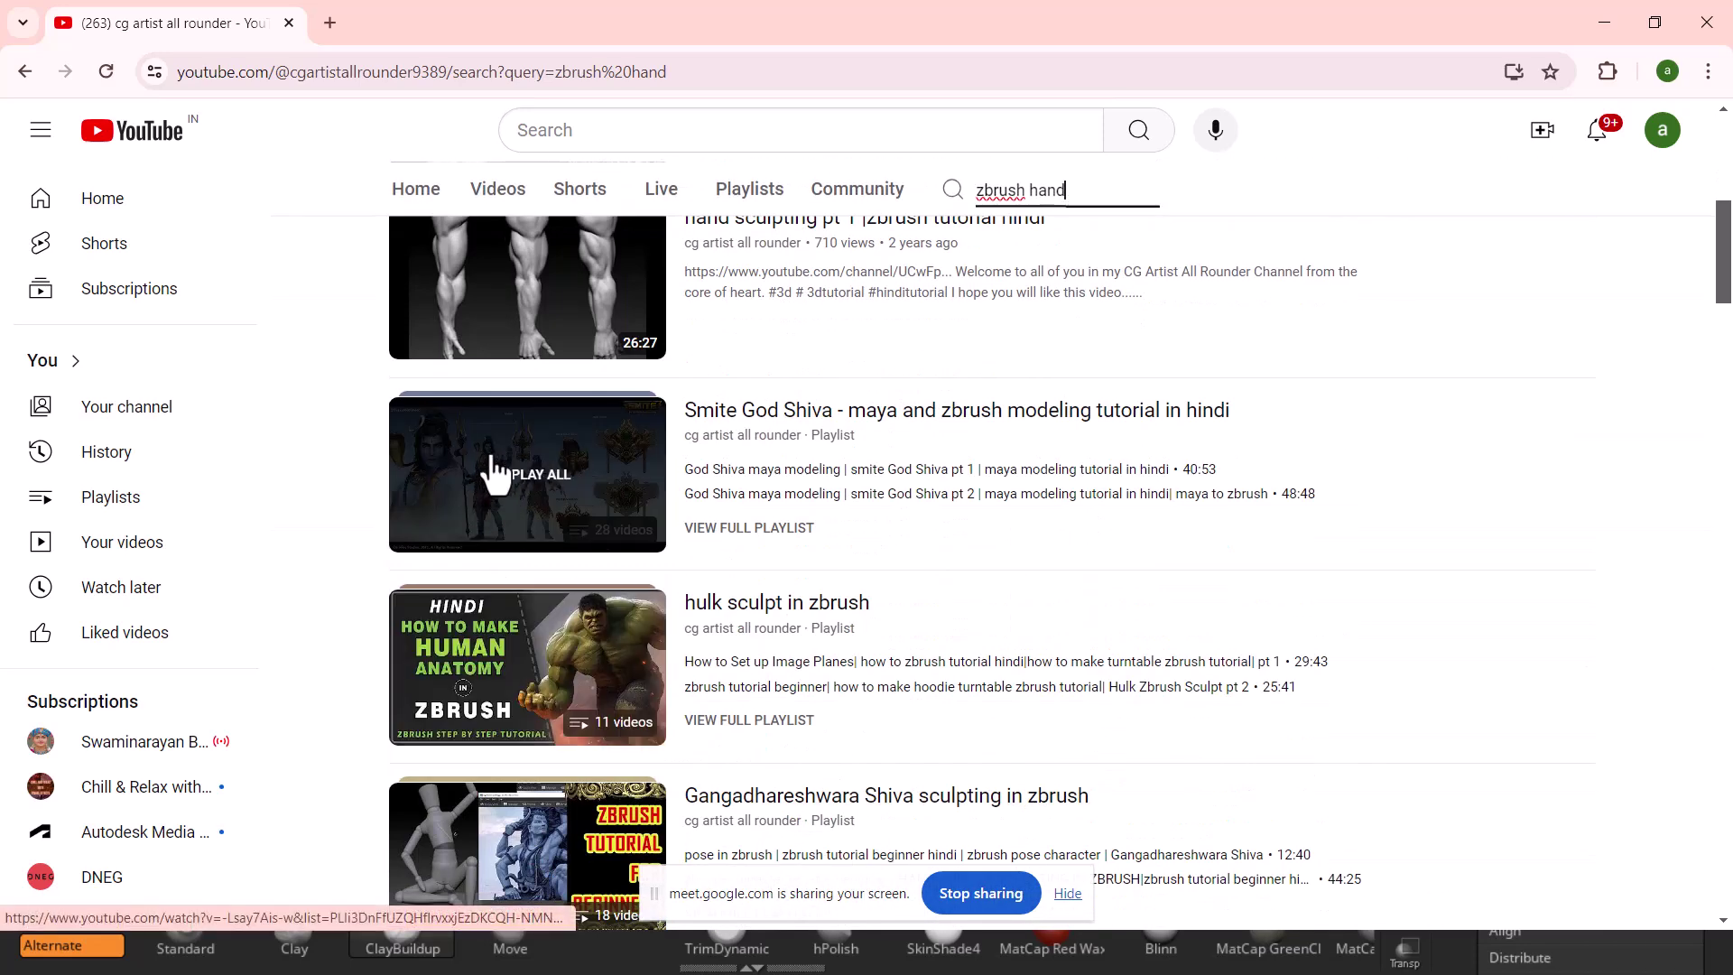
{"action": "scroll", "coordinate": [511, 659], "scroll_direction": "down", "scroll_amount": 2}
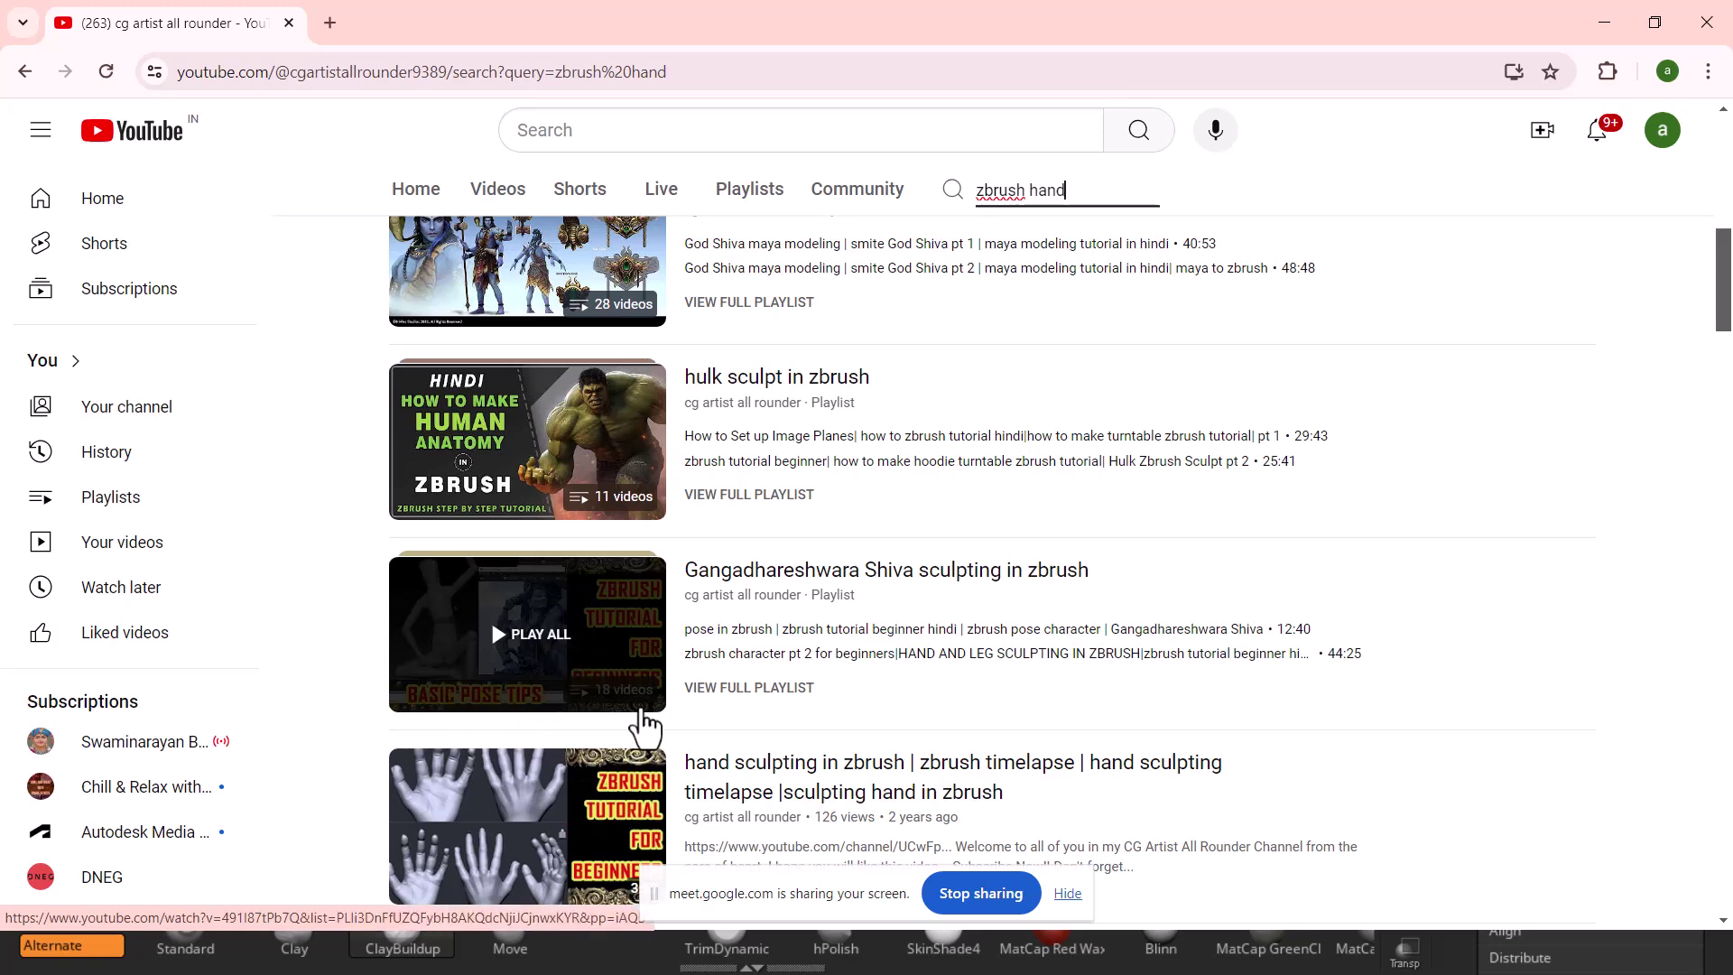
{"action": "scroll", "coordinate": [572, 658], "scroll_direction": "down", "scroll_amount": 5}
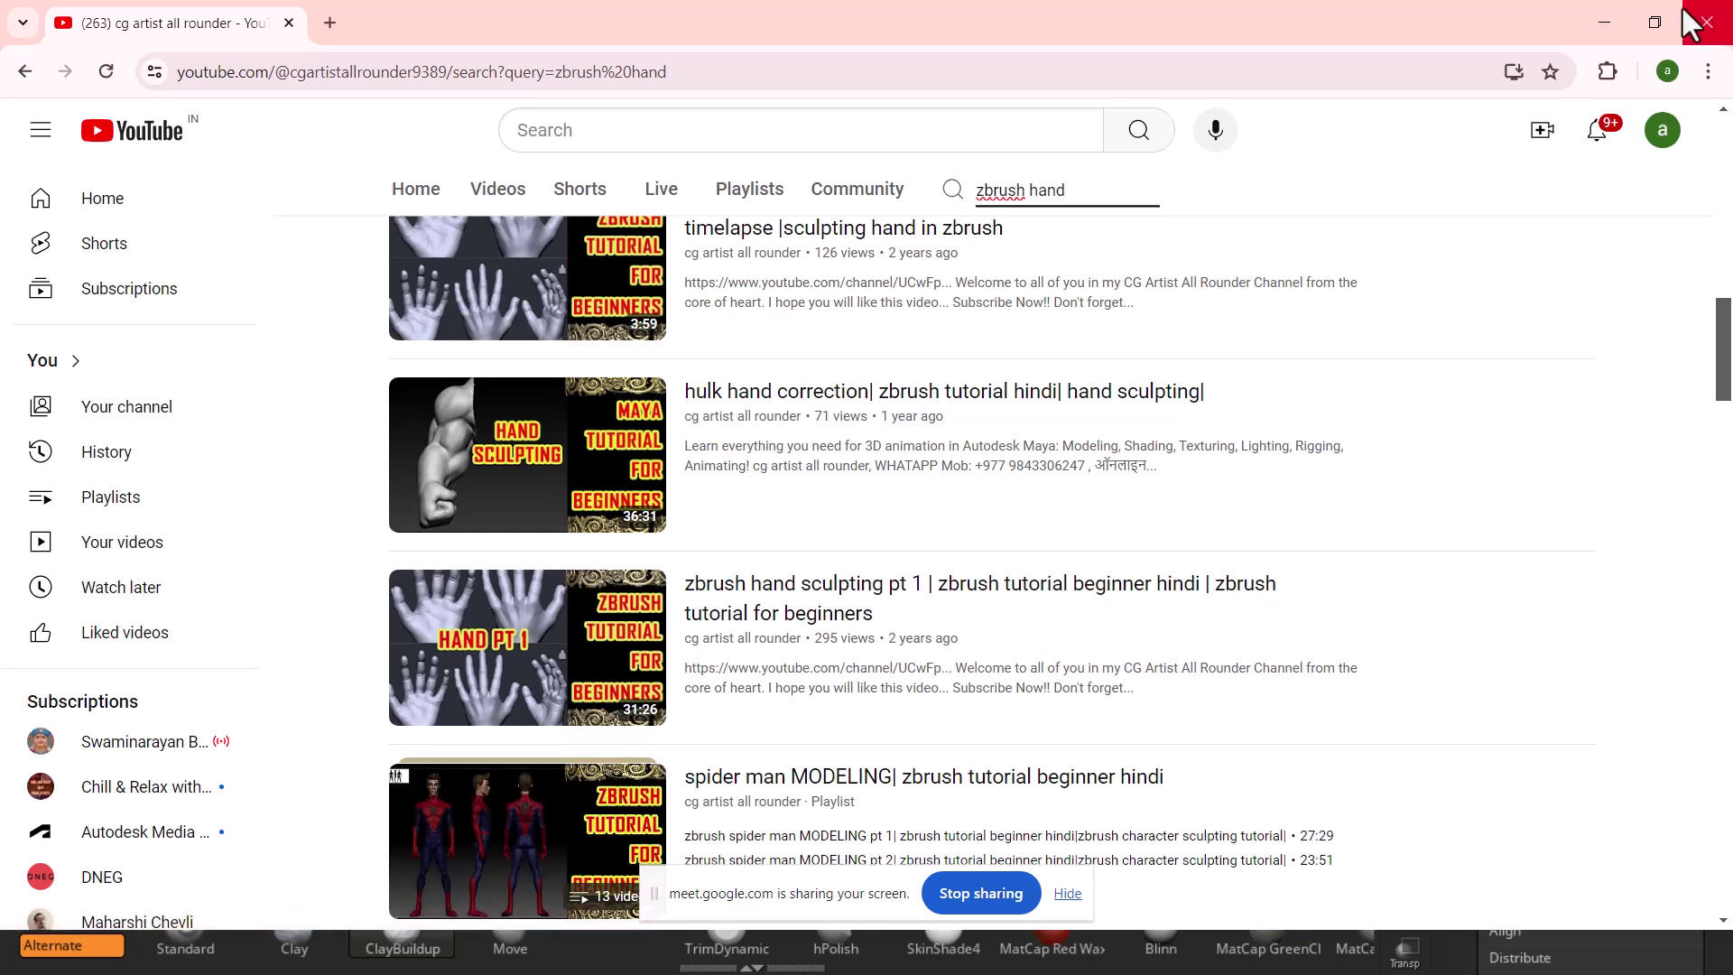
{"action": "left_click", "coordinate": [1598, 24]}
- Back in ZBrush, enlarge the brush to about 75, build up the standing leg's thigh muscles above the knee and smooth them
{"action": "left_click_drag", "start_coordinate": [918, 725], "coordinate": [1124, 671]}
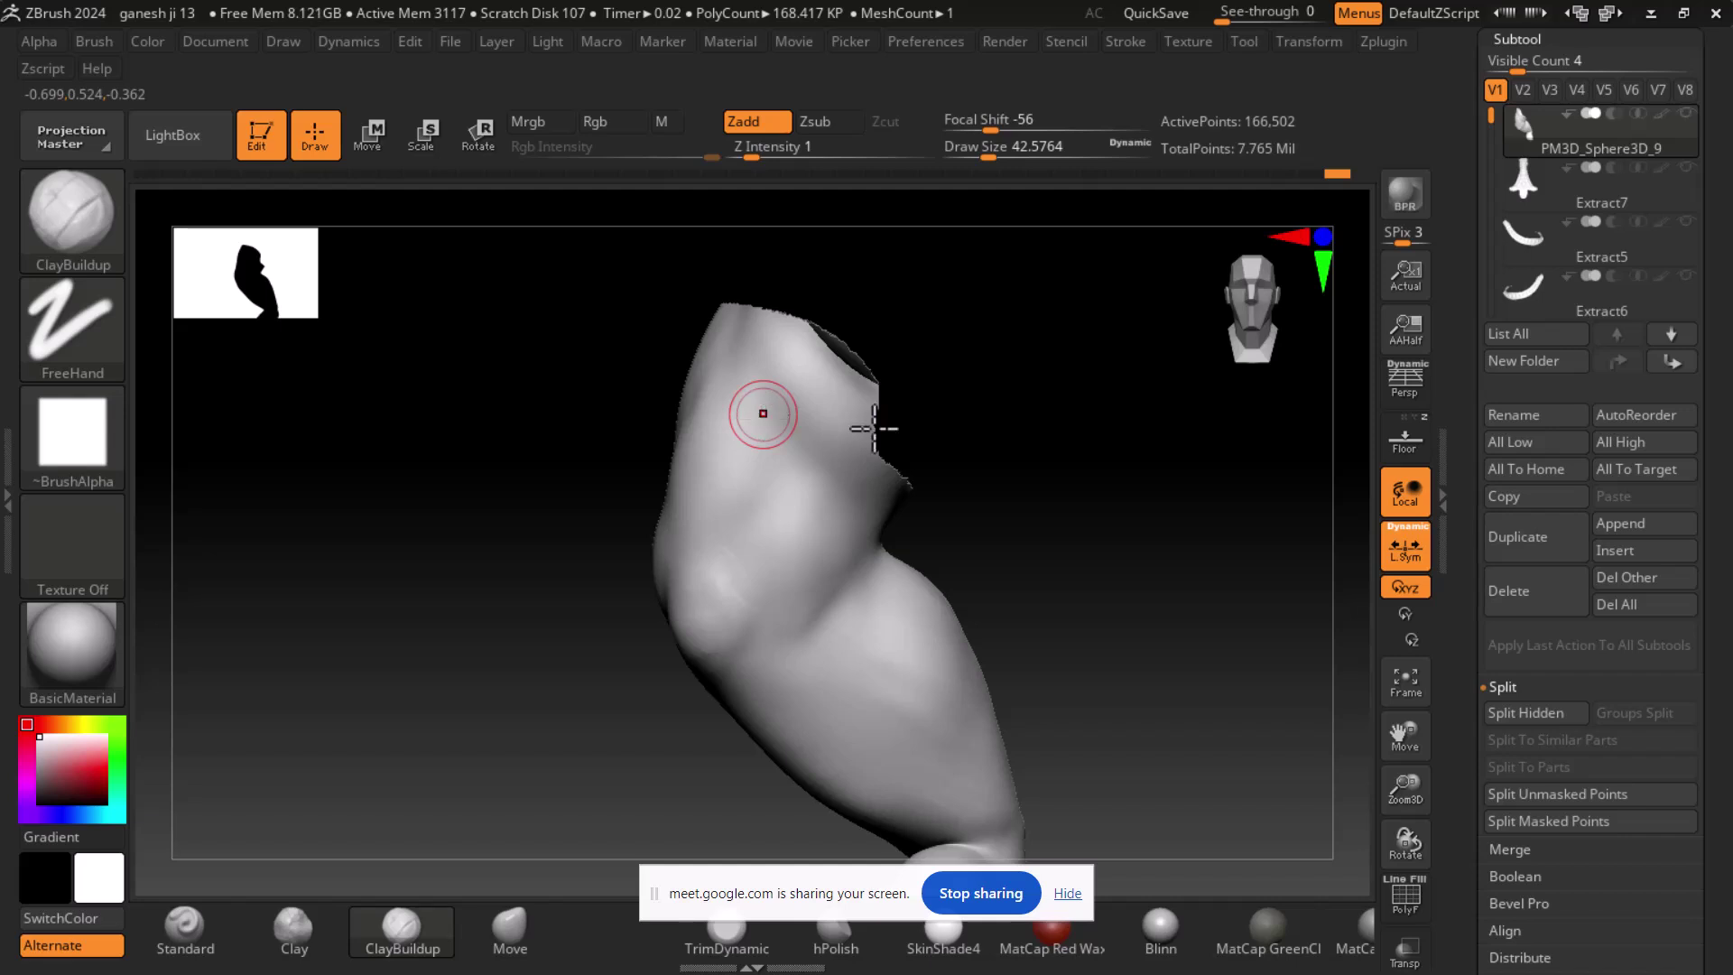
{"action": "key", "text": "bracketright"}
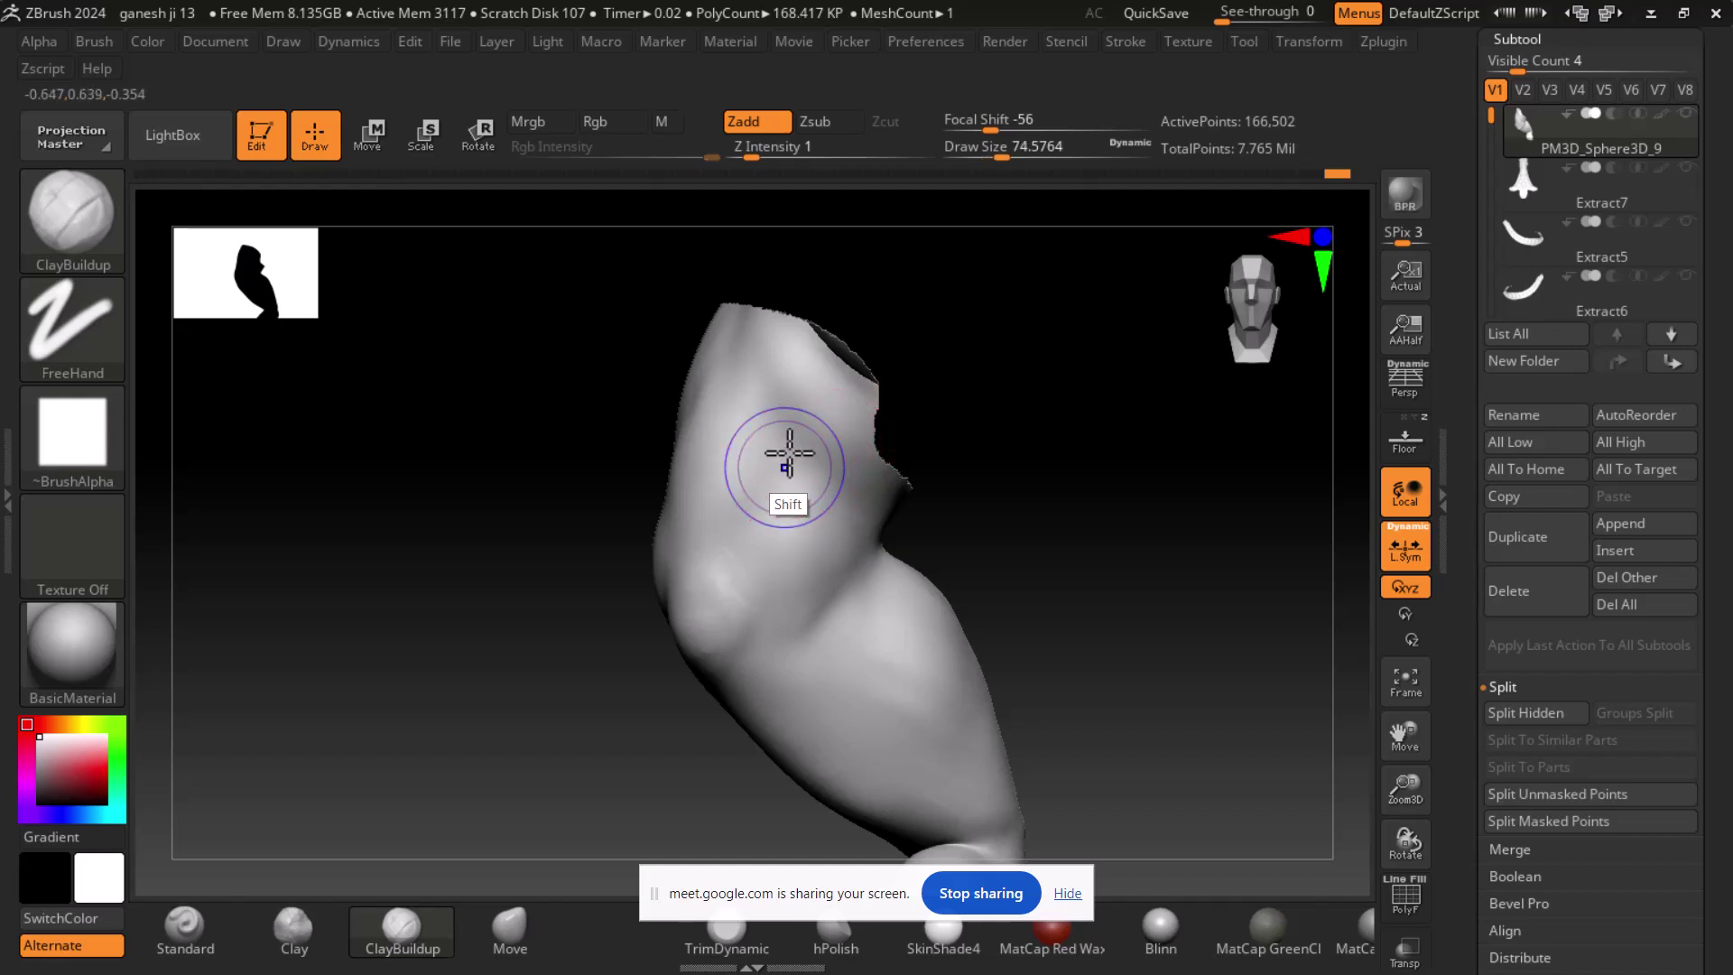
{"action": "key", "text": "shift"}
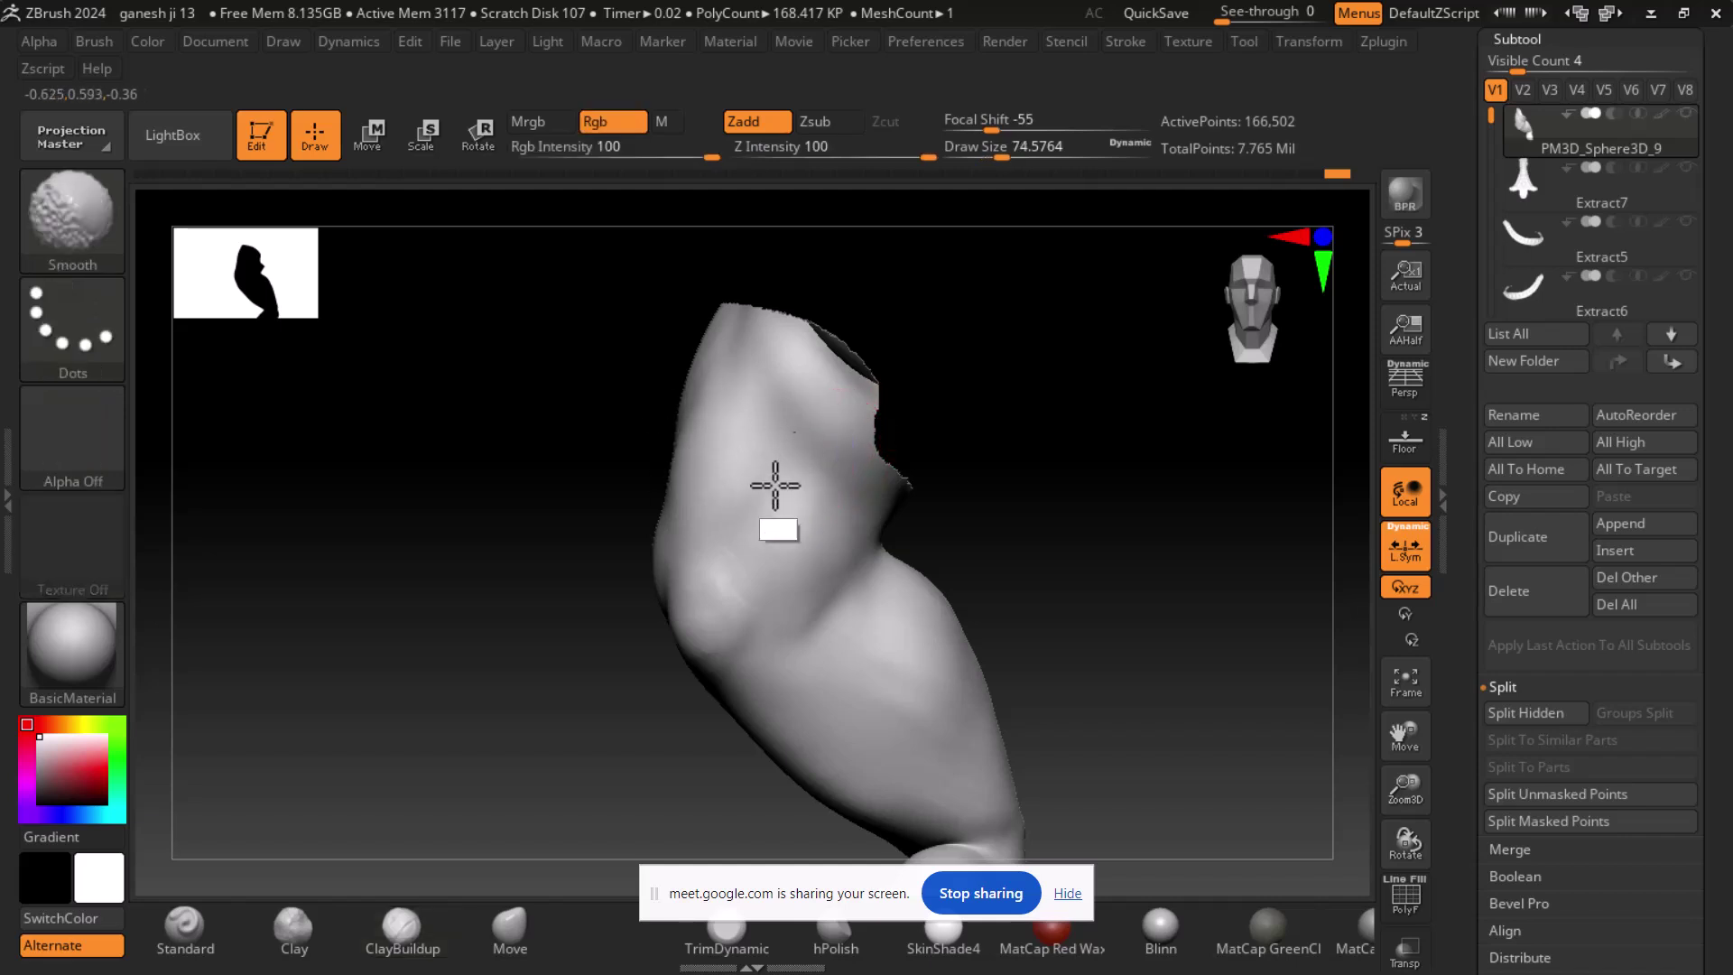
{"action": "left_click_drag", "start_coordinate": [1102, 533], "coordinate": [778, 672]}
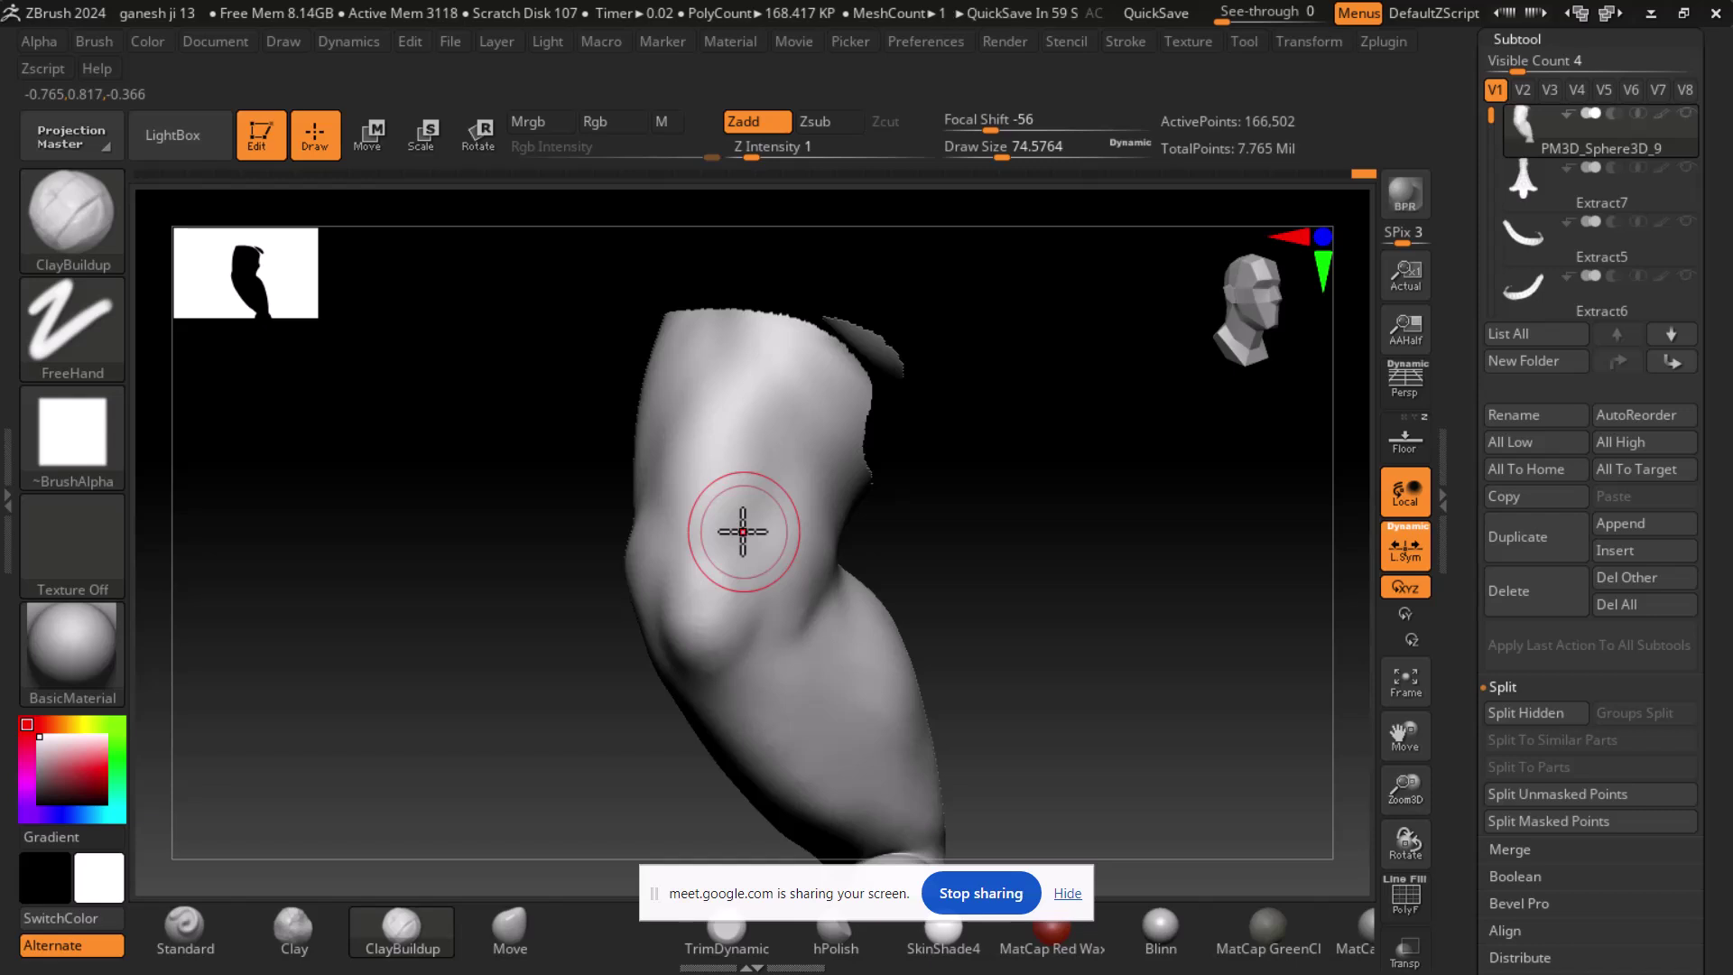
{"action": "left_click_drag", "start_coordinate": [1165, 588], "coordinate": [587, 433]}
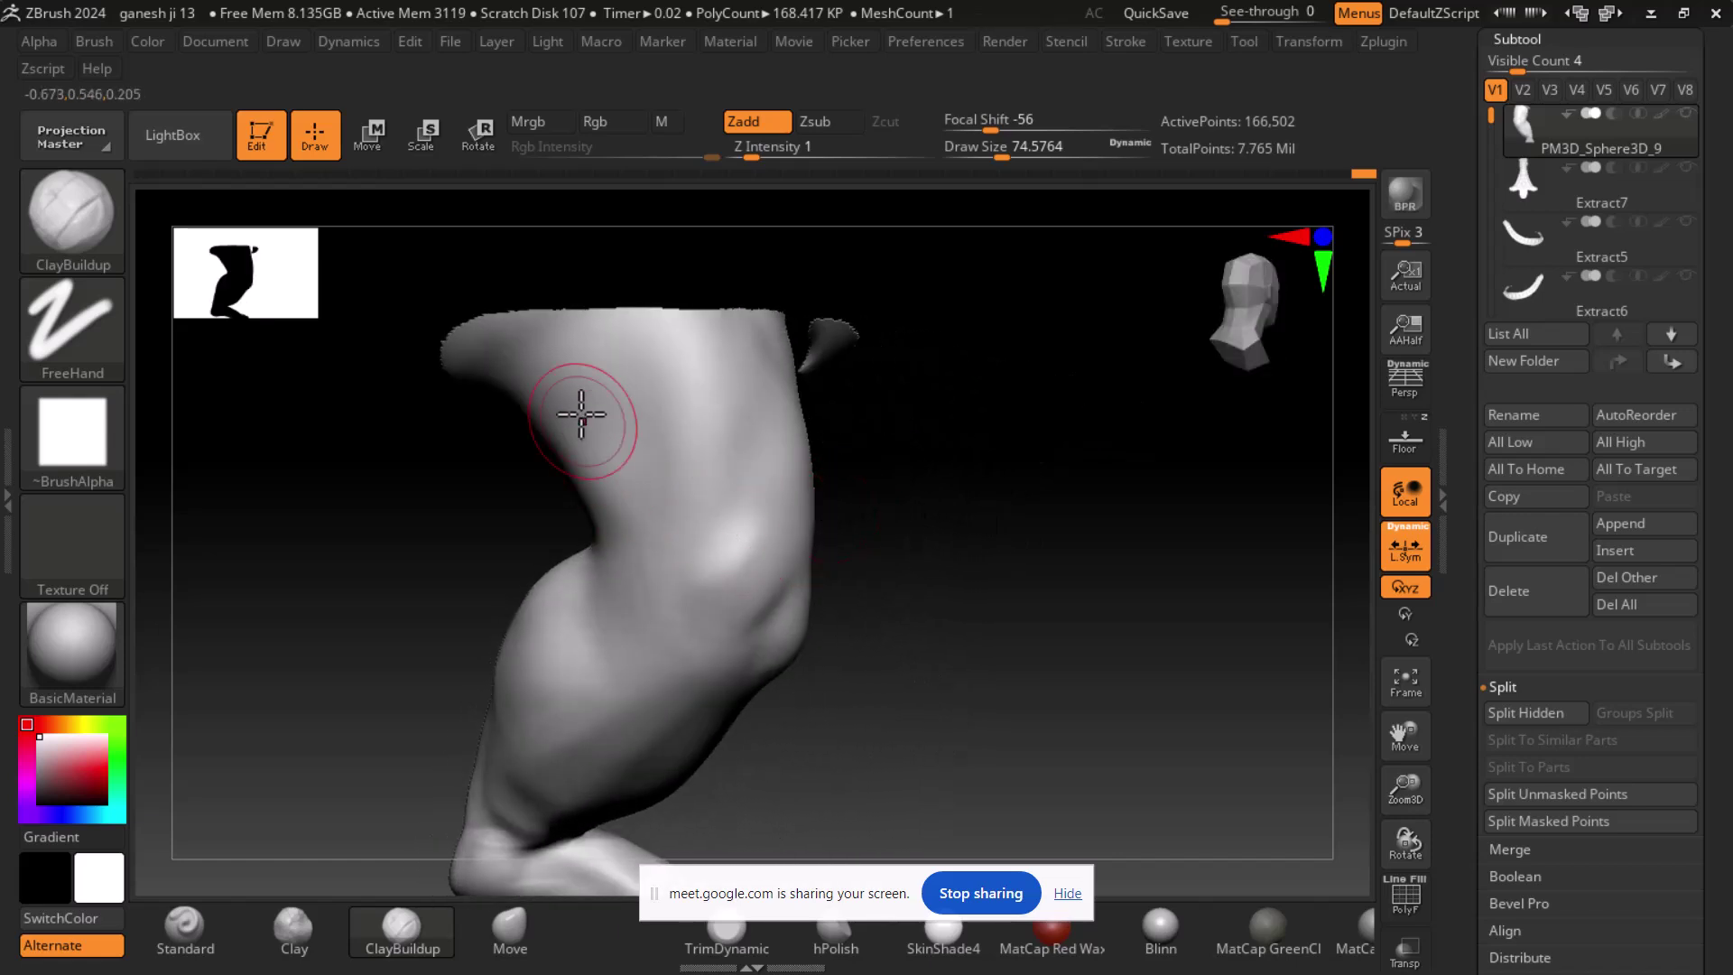
{"action": "mouse_move", "coordinate": [822, 571]}
{"action": "left_mouse_down", "text": "shift"}
{"action": "mouse_move", "coordinate": [1045, 584]}
{"action": "mouse_move", "coordinate": [1146, 624]}
{"action": "mouse_move", "coordinate": [1130, 630]}
{"action": "mouse_move", "coordinate": [1095, 580]}
{"action": "mouse_move", "coordinate": [1037, 594]}
{"action": "mouse_move", "coordinate": [1153, 577]}
{"action": "mouse_move", "coordinate": [1080, 572]}
{"action": "mouse_move", "coordinate": [1106, 539]}
{"action": "left_mouse_up", "text": "shift"}
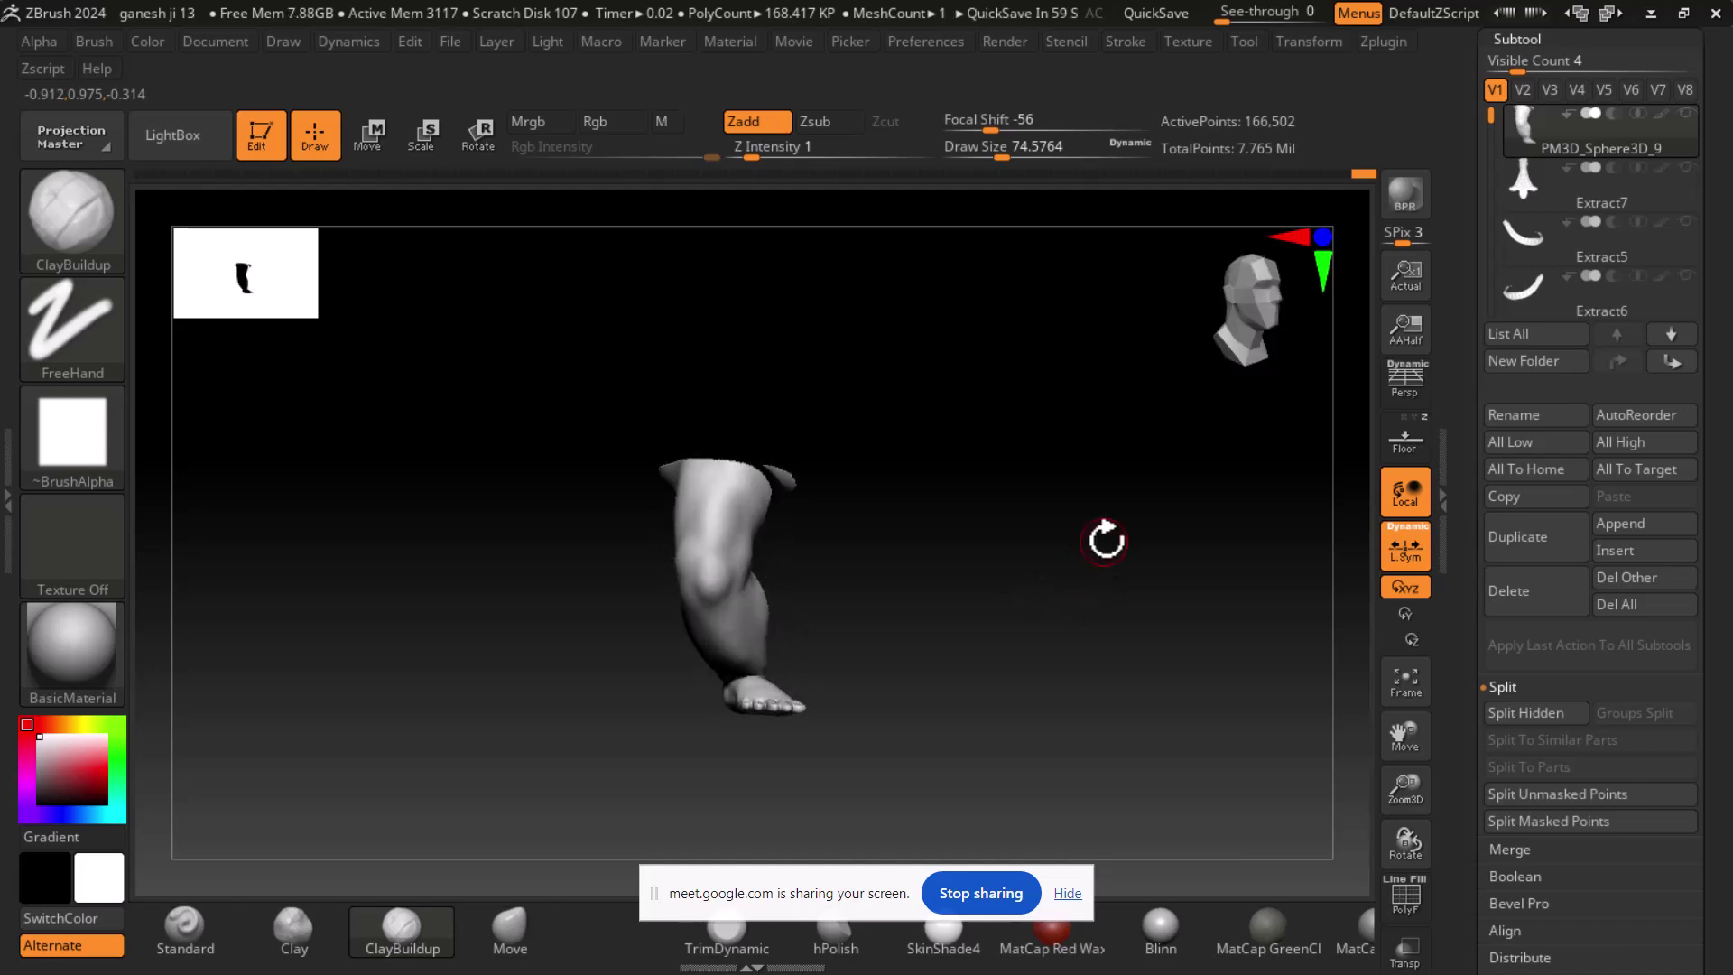
- Unhide the rest of the Ganesh figure and check the standing leg against the whole body from front and side
{"action": "left_click", "coordinate": [1231, 600], "text": "ctrl+shift"}
{"action": "left_click_drag", "start_coordinate": [1224, 641], "coordinate": [1241, 662]}
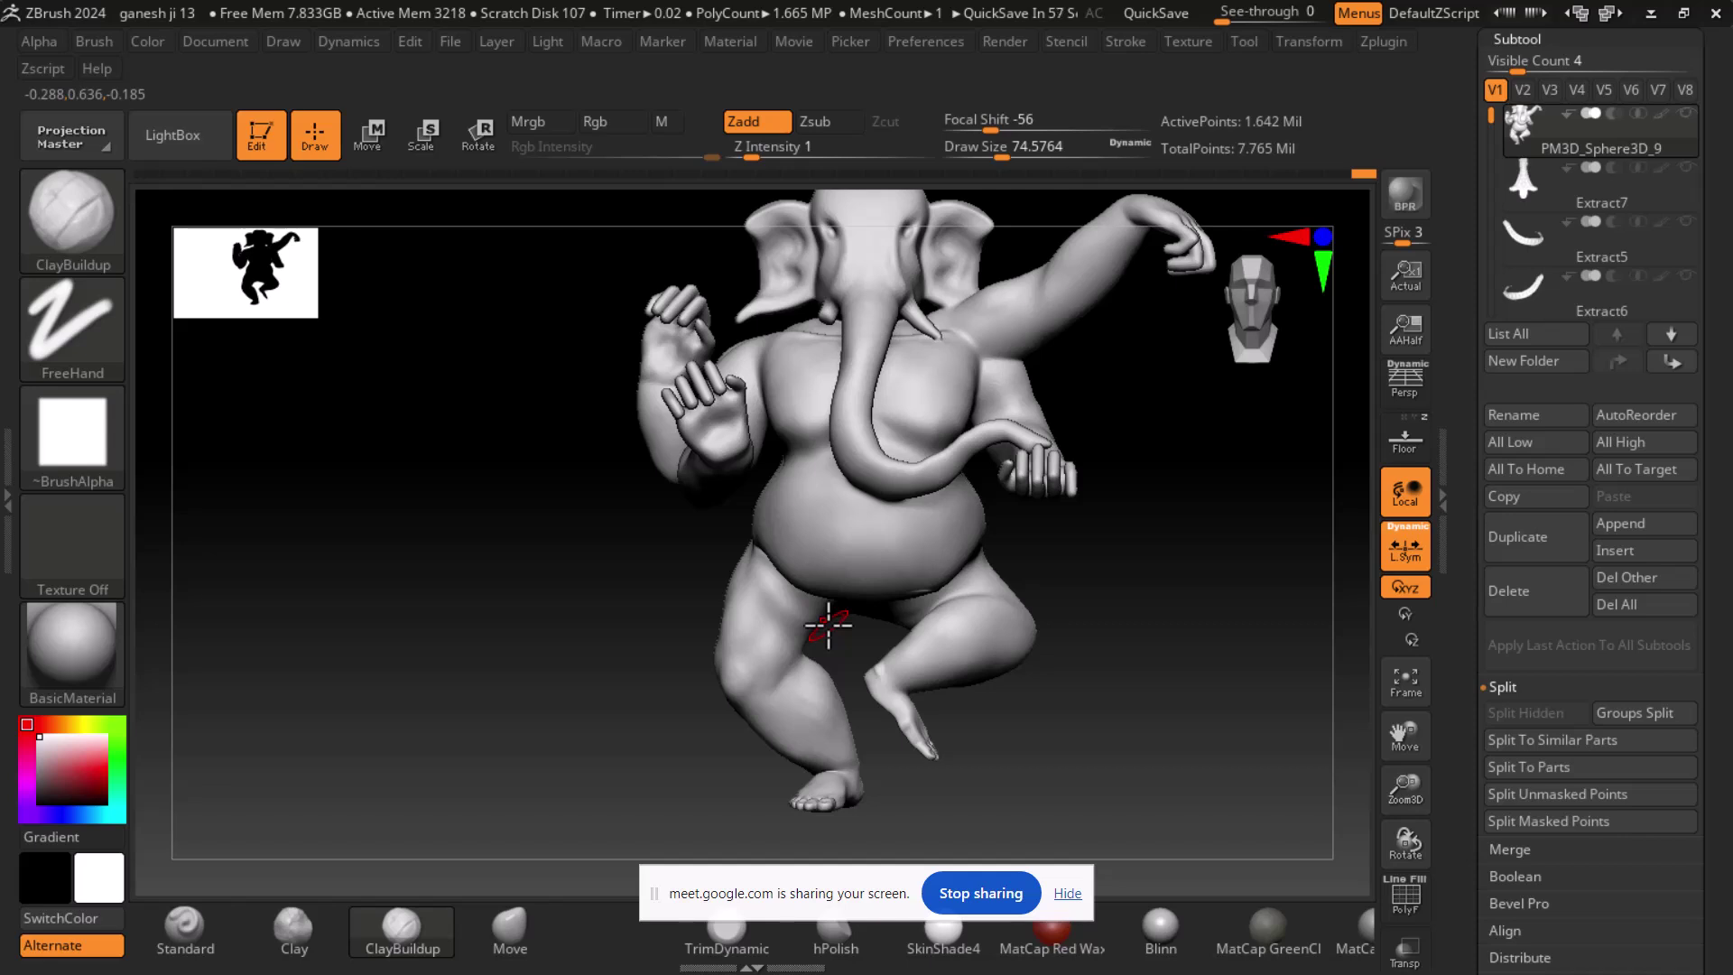
{"action": "left_click_drag", "start_coordinate": [1174, 623], "coordinate": [1281, 650]}
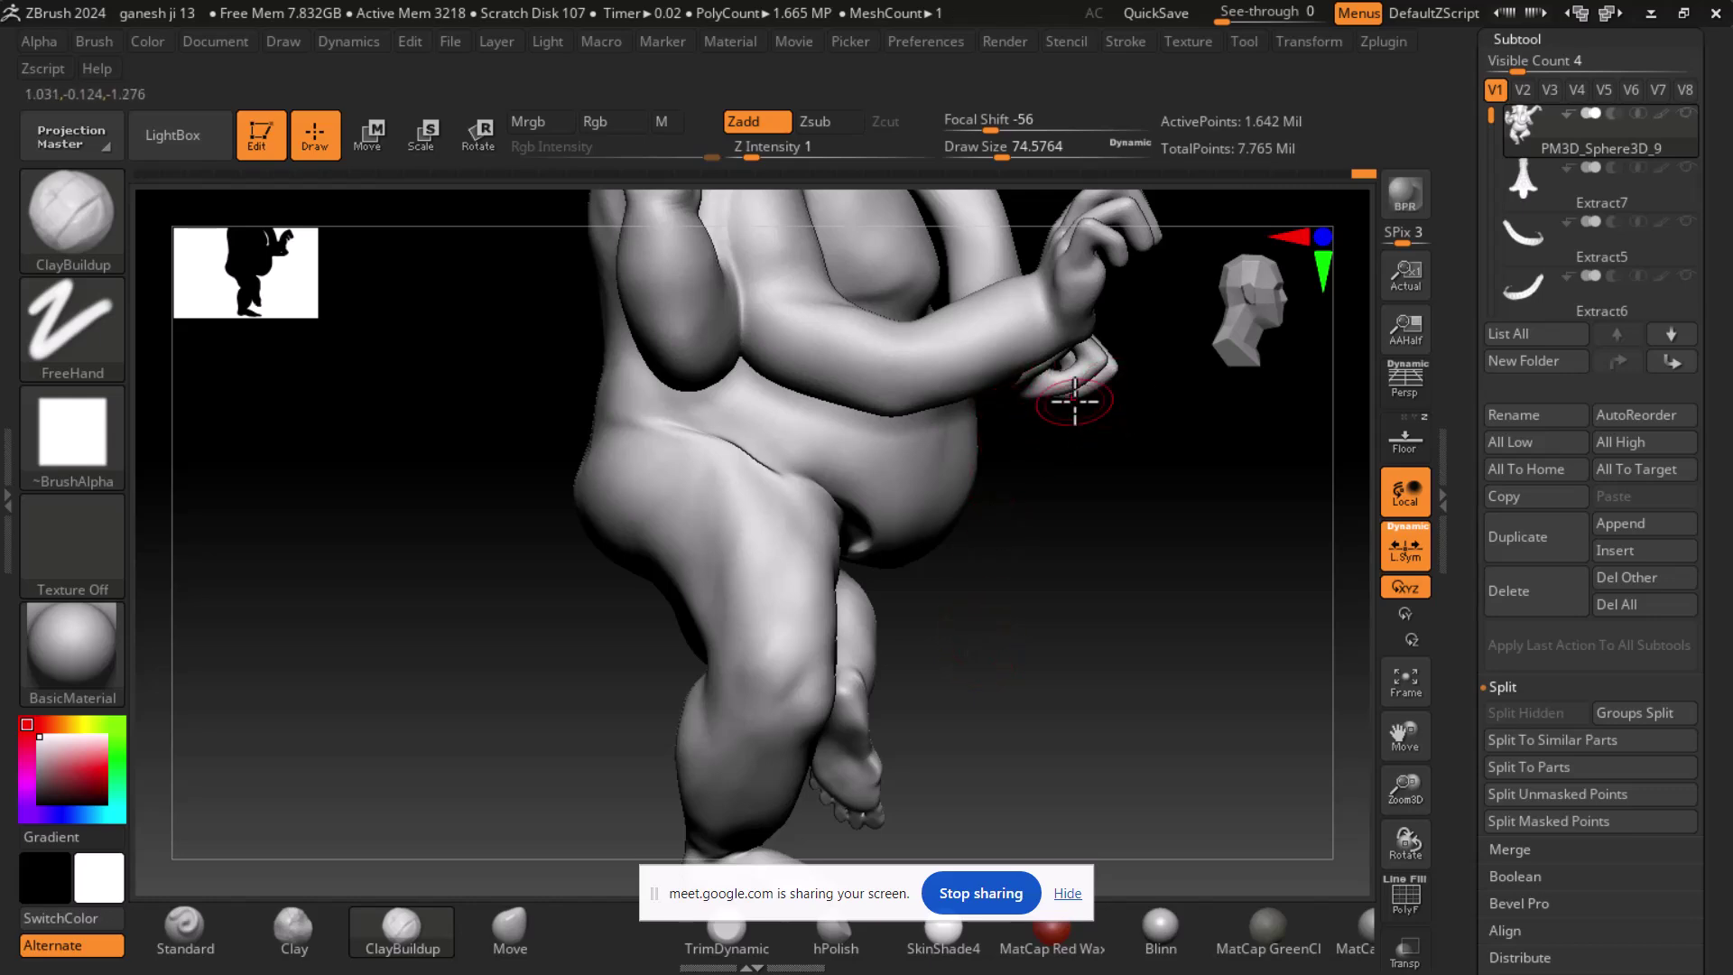
- Switch to Chrome and open the 3d.sk reference website in a new tab
{"action": "key", "text": "alt+Tab"}
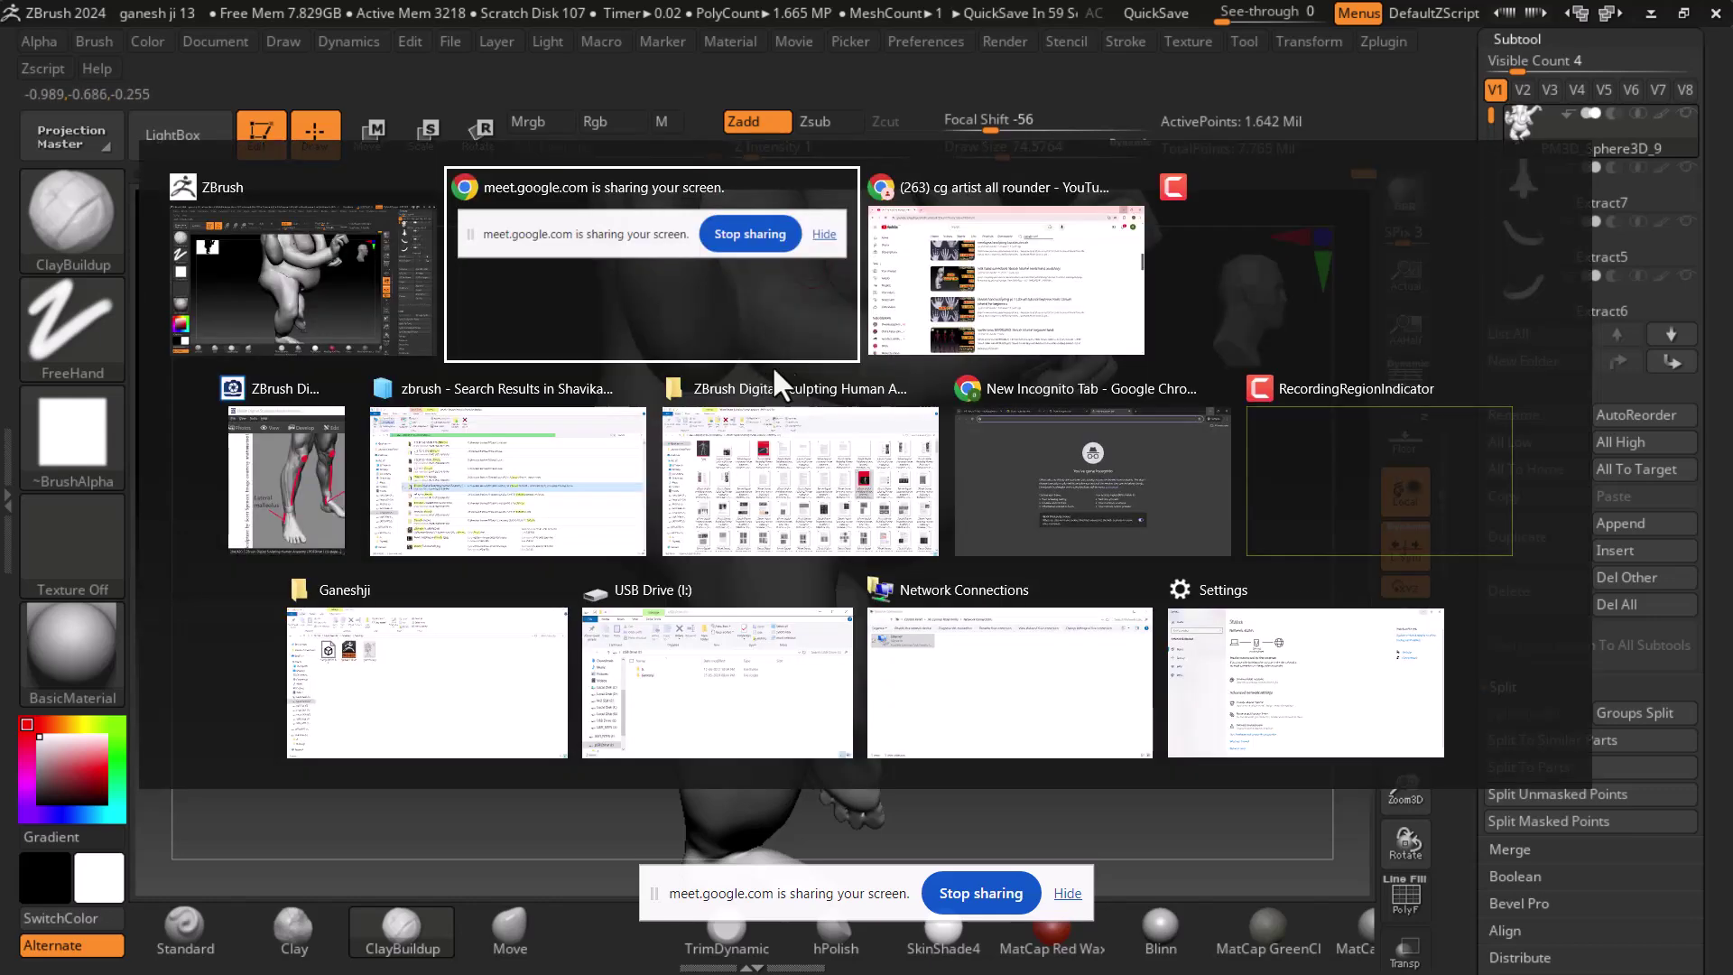
{"action": "left_click", "coordinate": [919, 300]}
{"action": "left_click", "coordinate": [333, 23]}
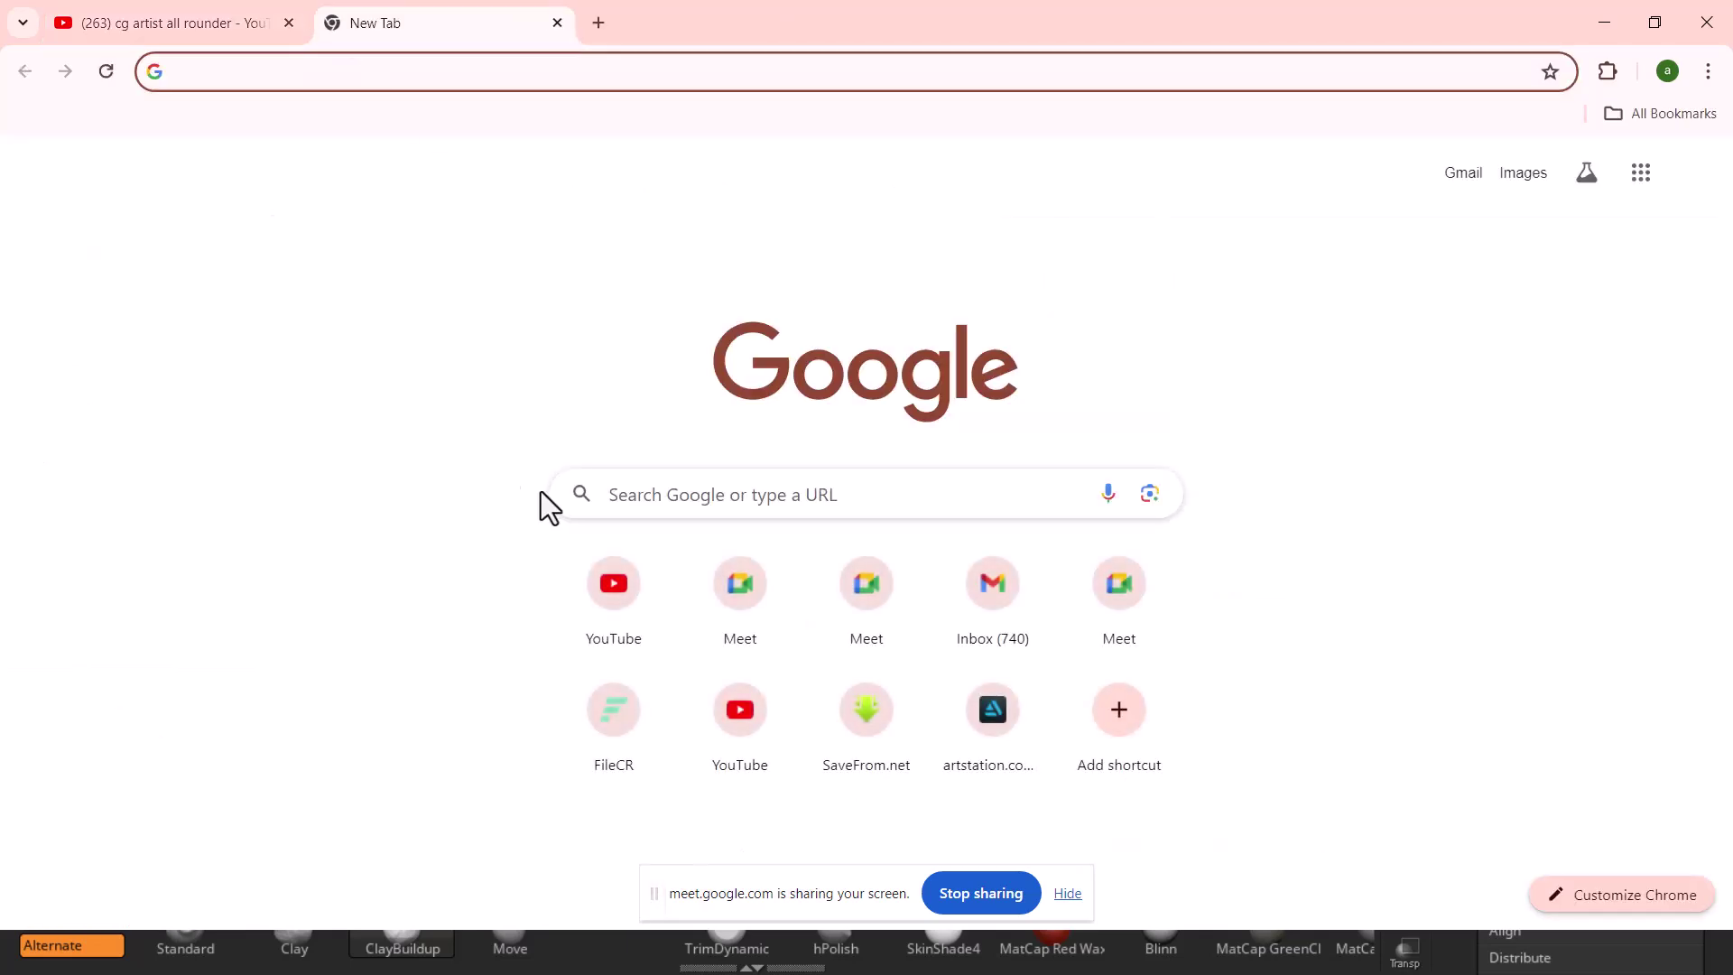
{"action": "left_click", "coordinate": [644, 496]}
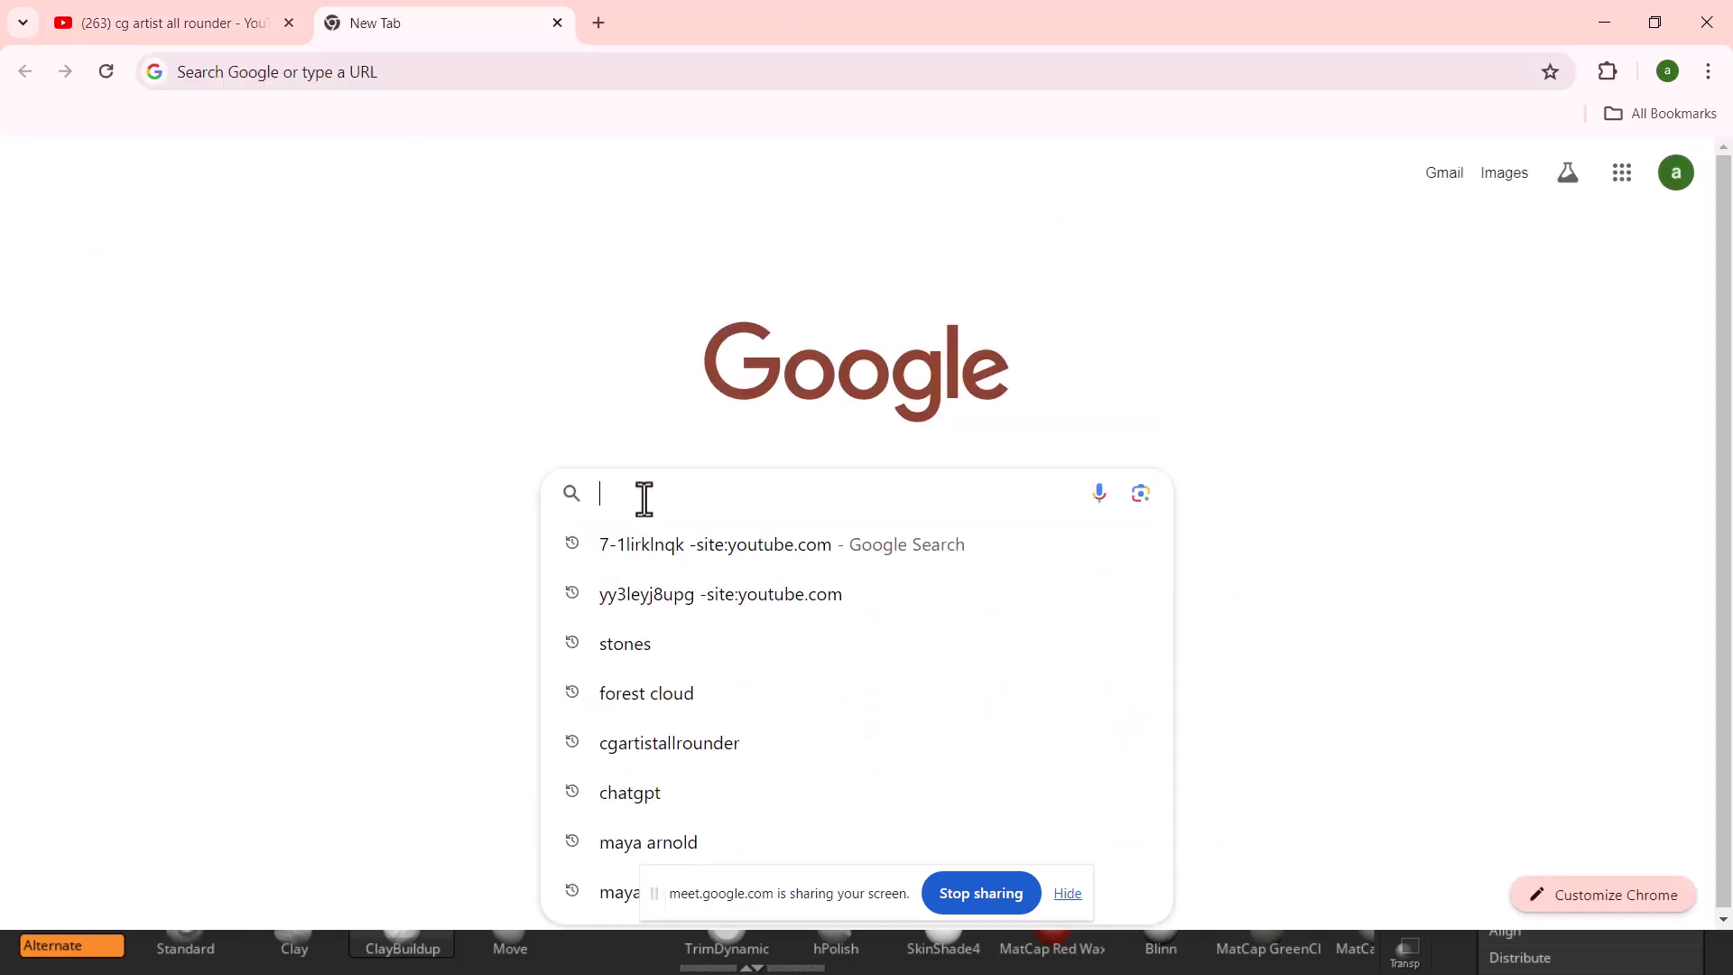
{"action": "type", "text": "3d.sk"}
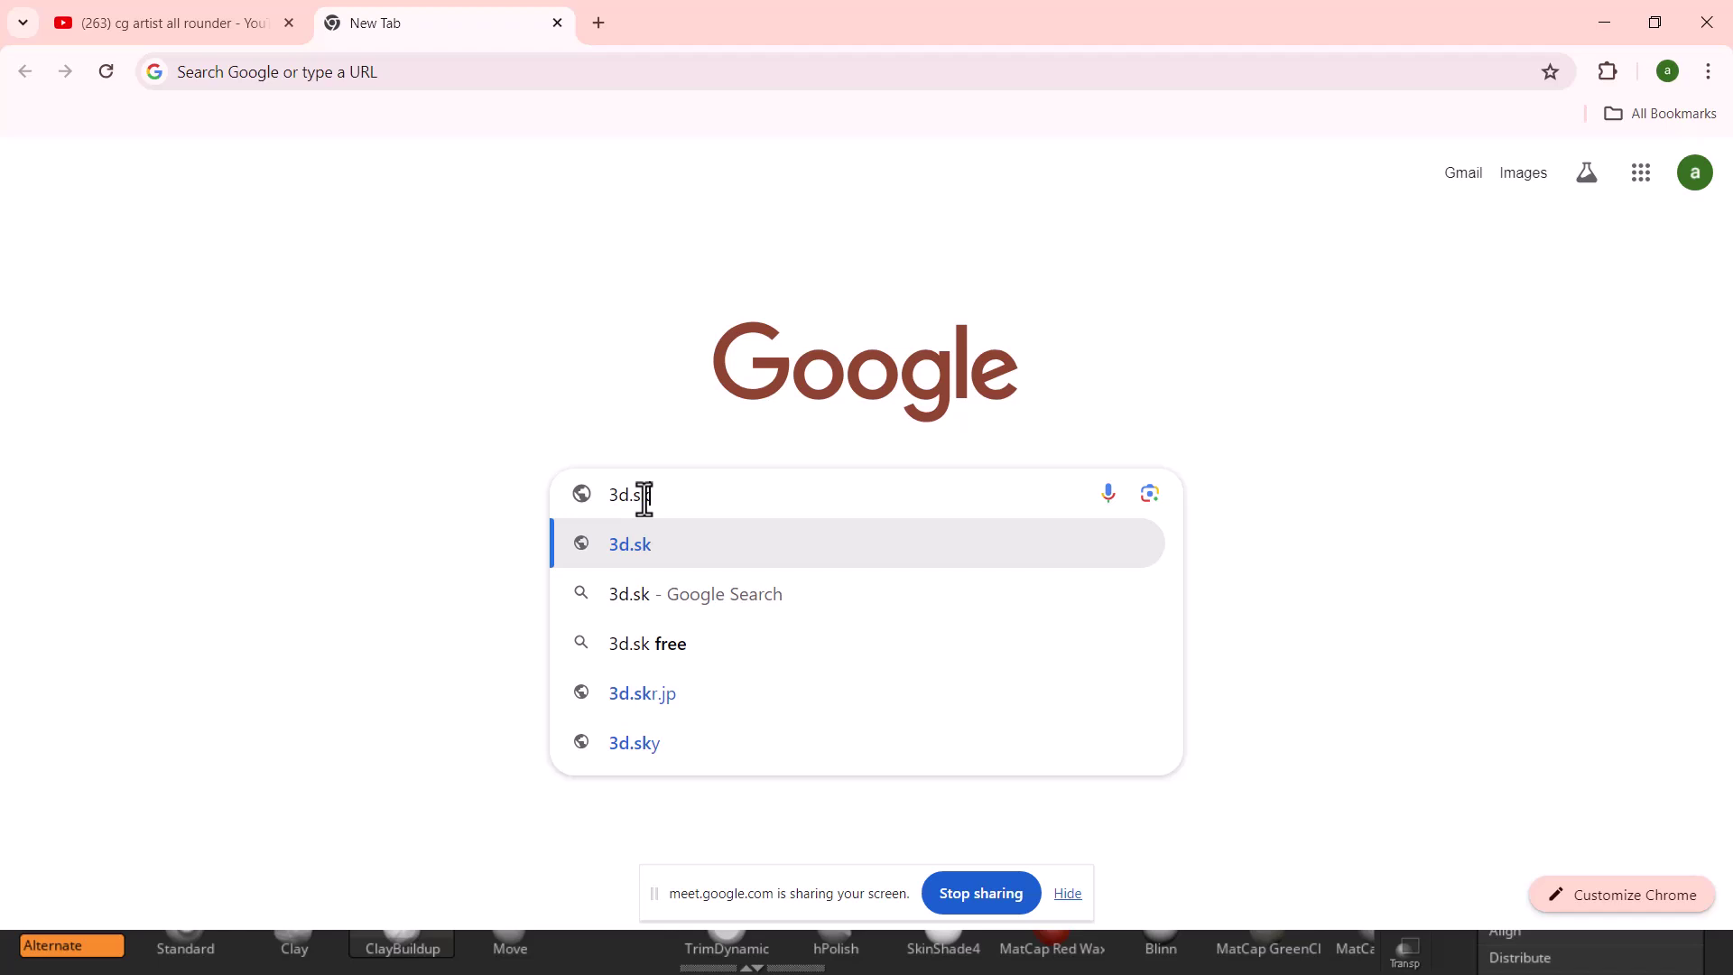
{"action": "key", "text": "Return"}
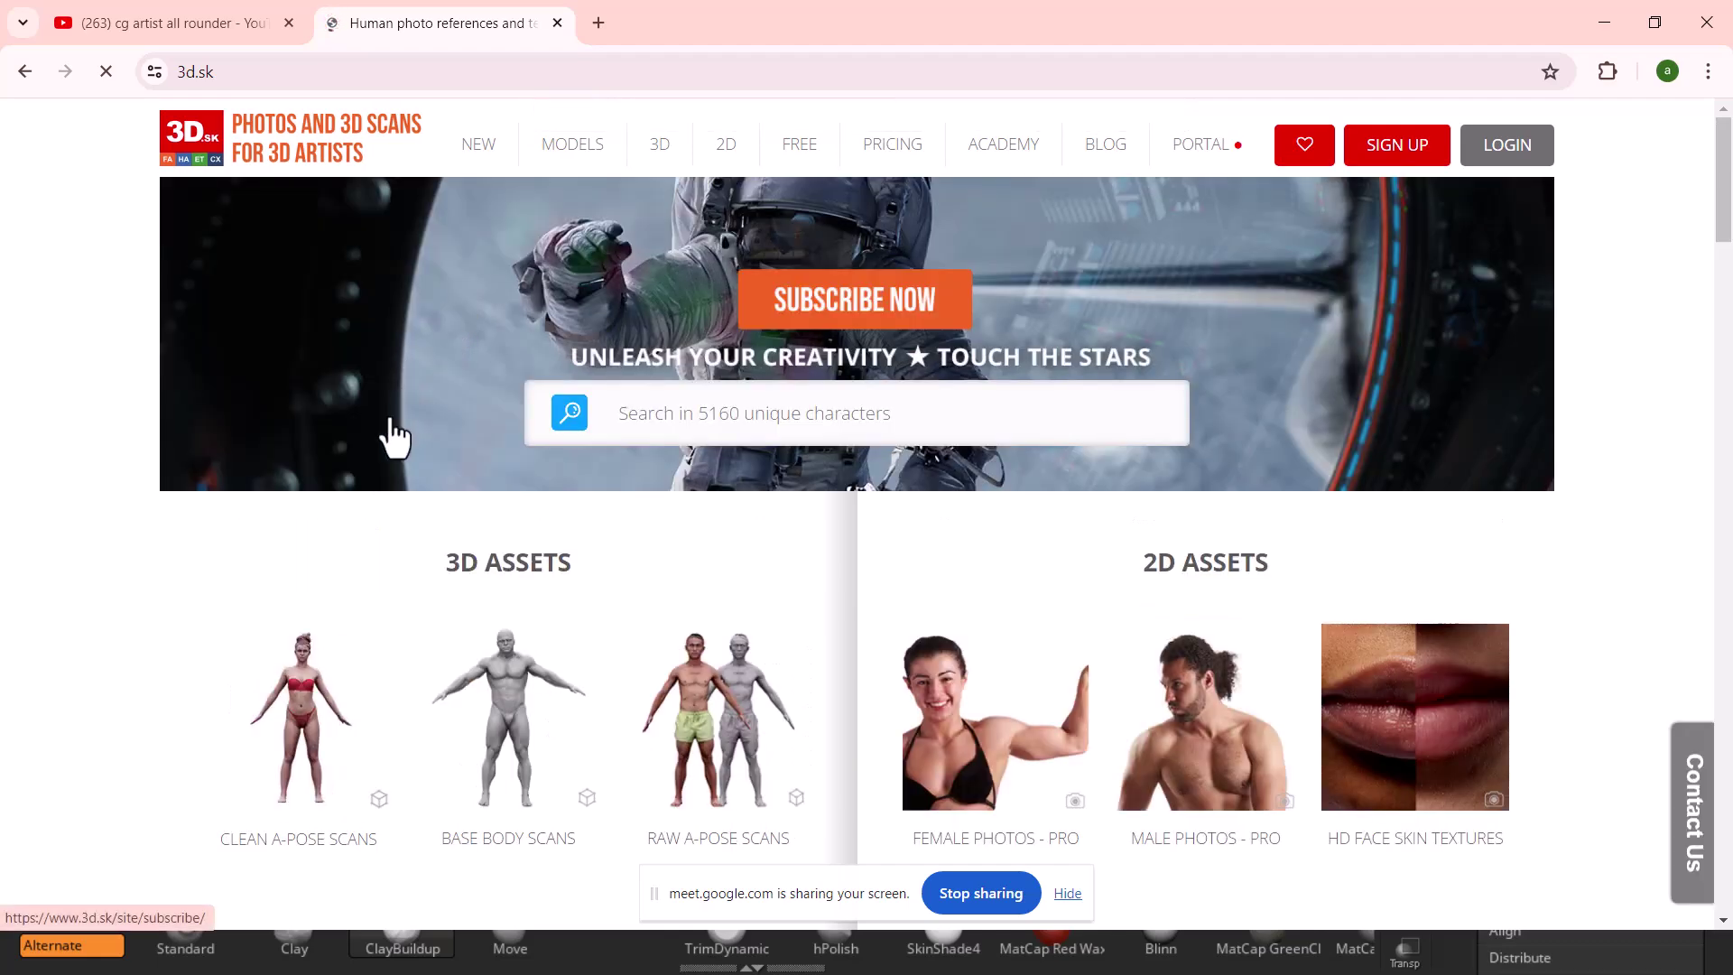
- Look through the 3D and 2D asset categories on 3d.sk for body references, dismissing the newsletter offer
{"action": "scroll", "coordinate": [415, 625], "scroll_direction": "down", "scroll_amount": 8}
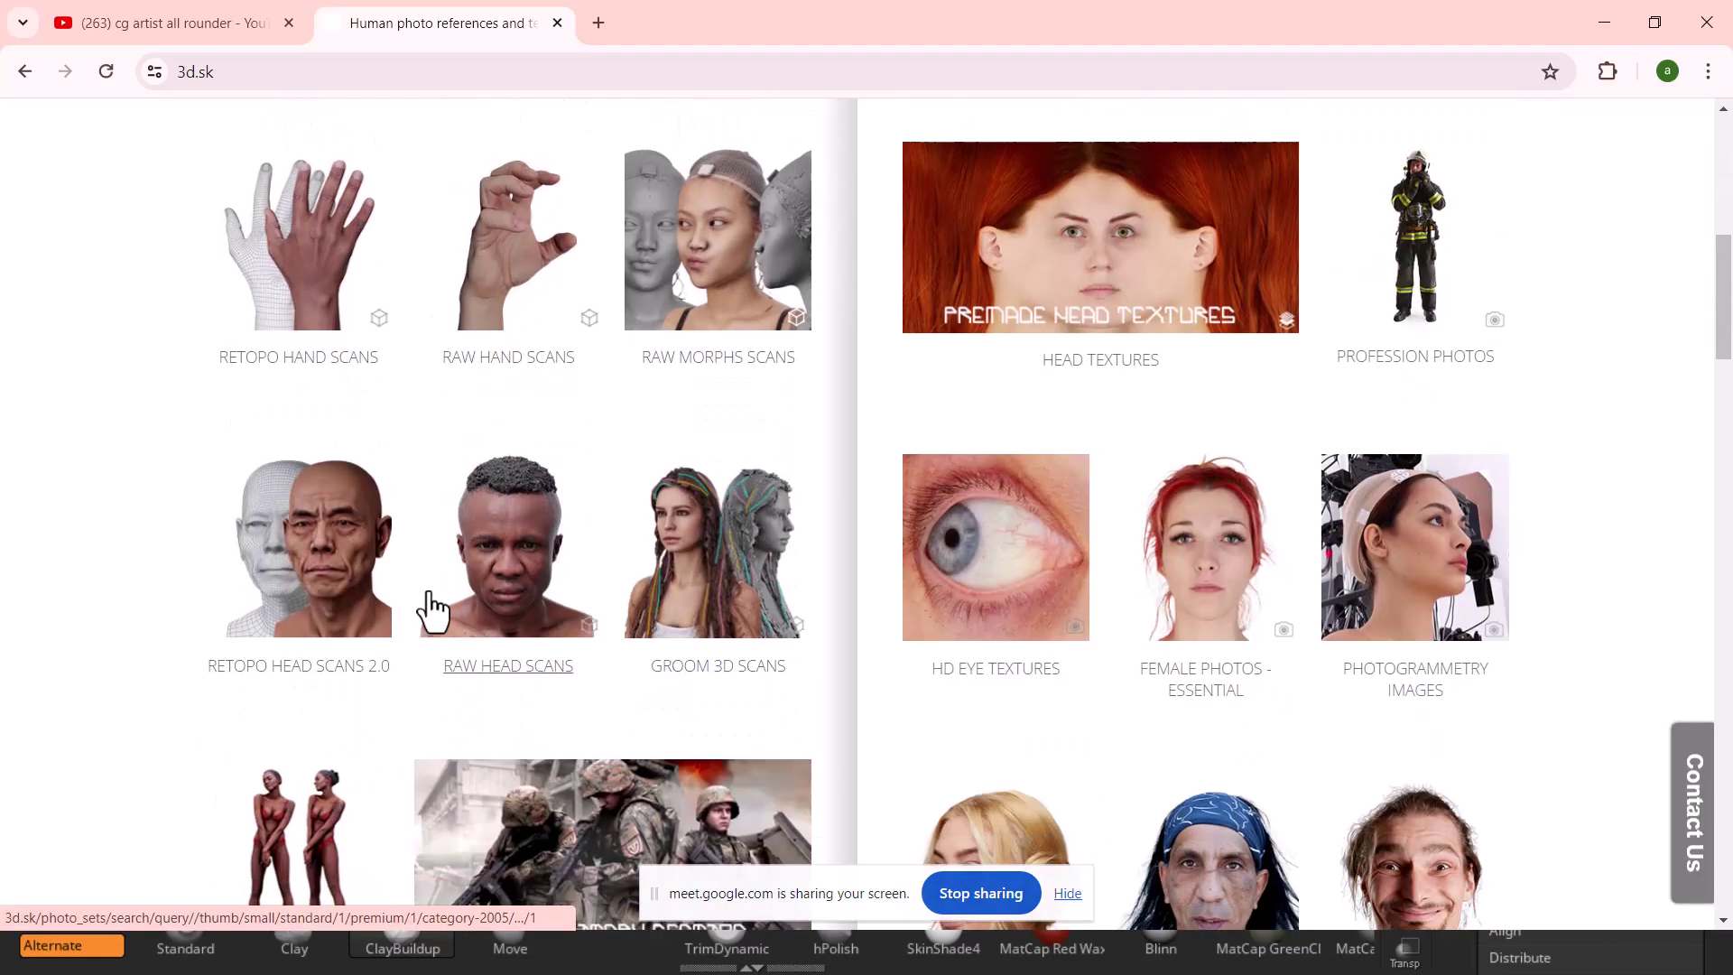
{"action": "scroll", "coordinate": [432, 614], "scroll_direction": "down", "scroll_amount": 3}
{"action": "scroll", "coordinate": [484, 515], "scroll_direction": "down", "scroll_amount": 3}
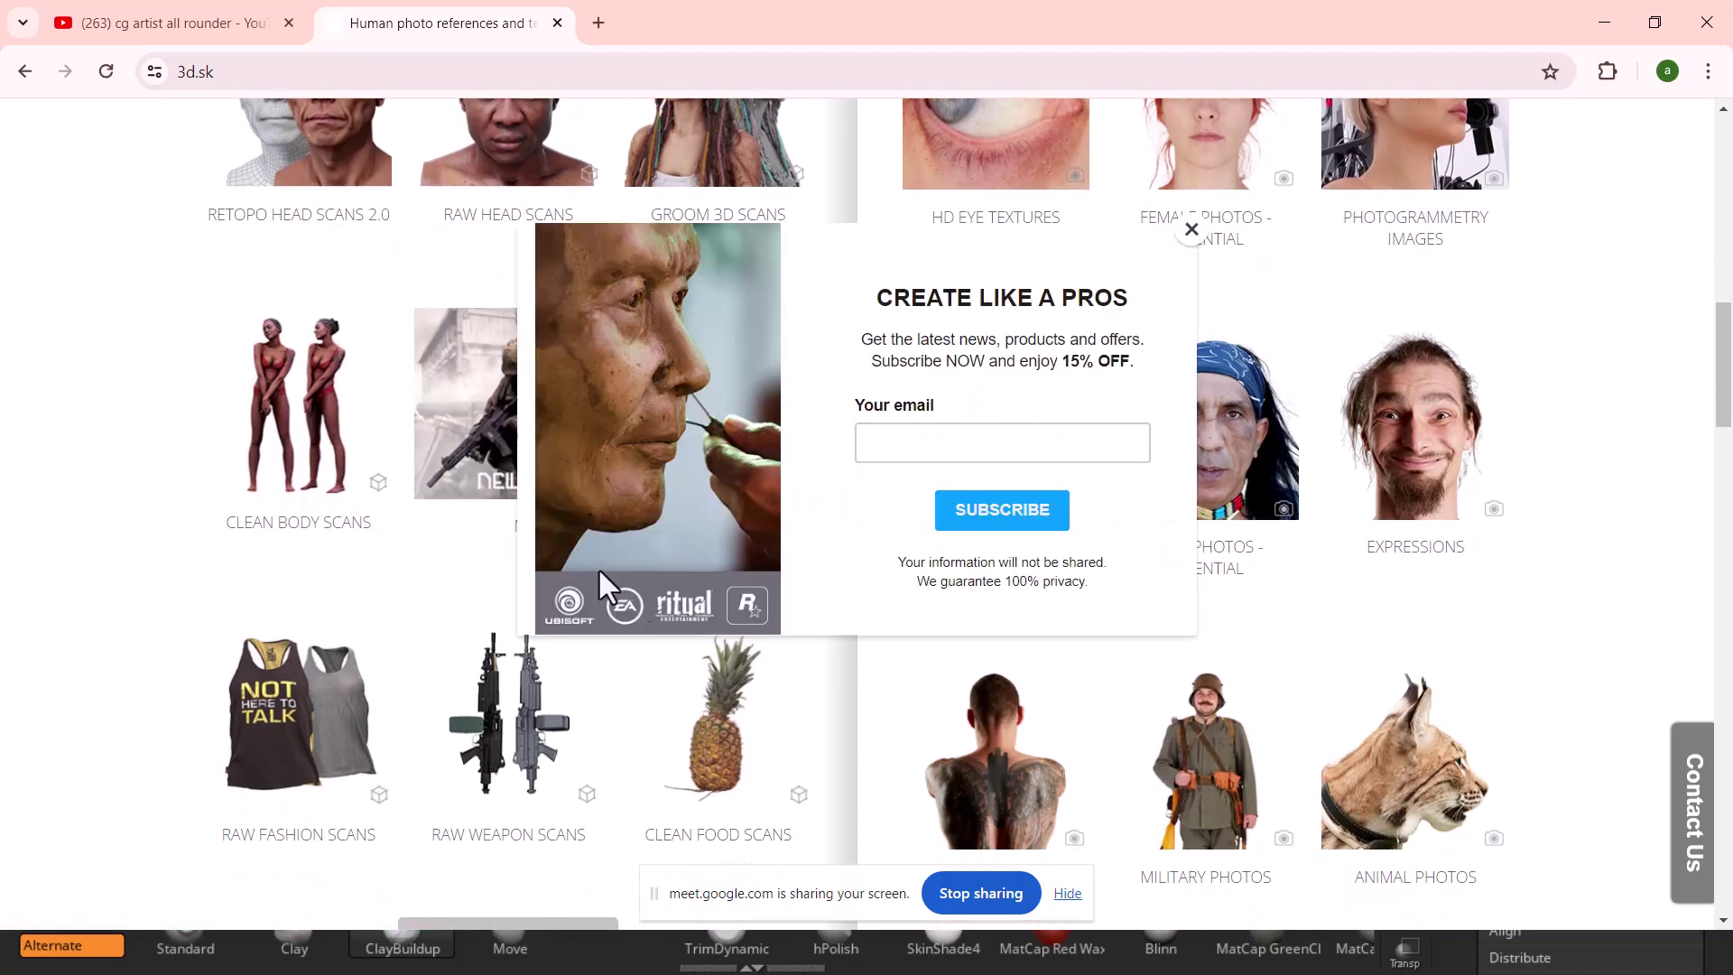
{"action": "scroll", "coordinate": [570, 554], "scroll_direction": "up", "scroll_amount": 7}
{"action": "left_click", "coordinate": [1192, 229]}
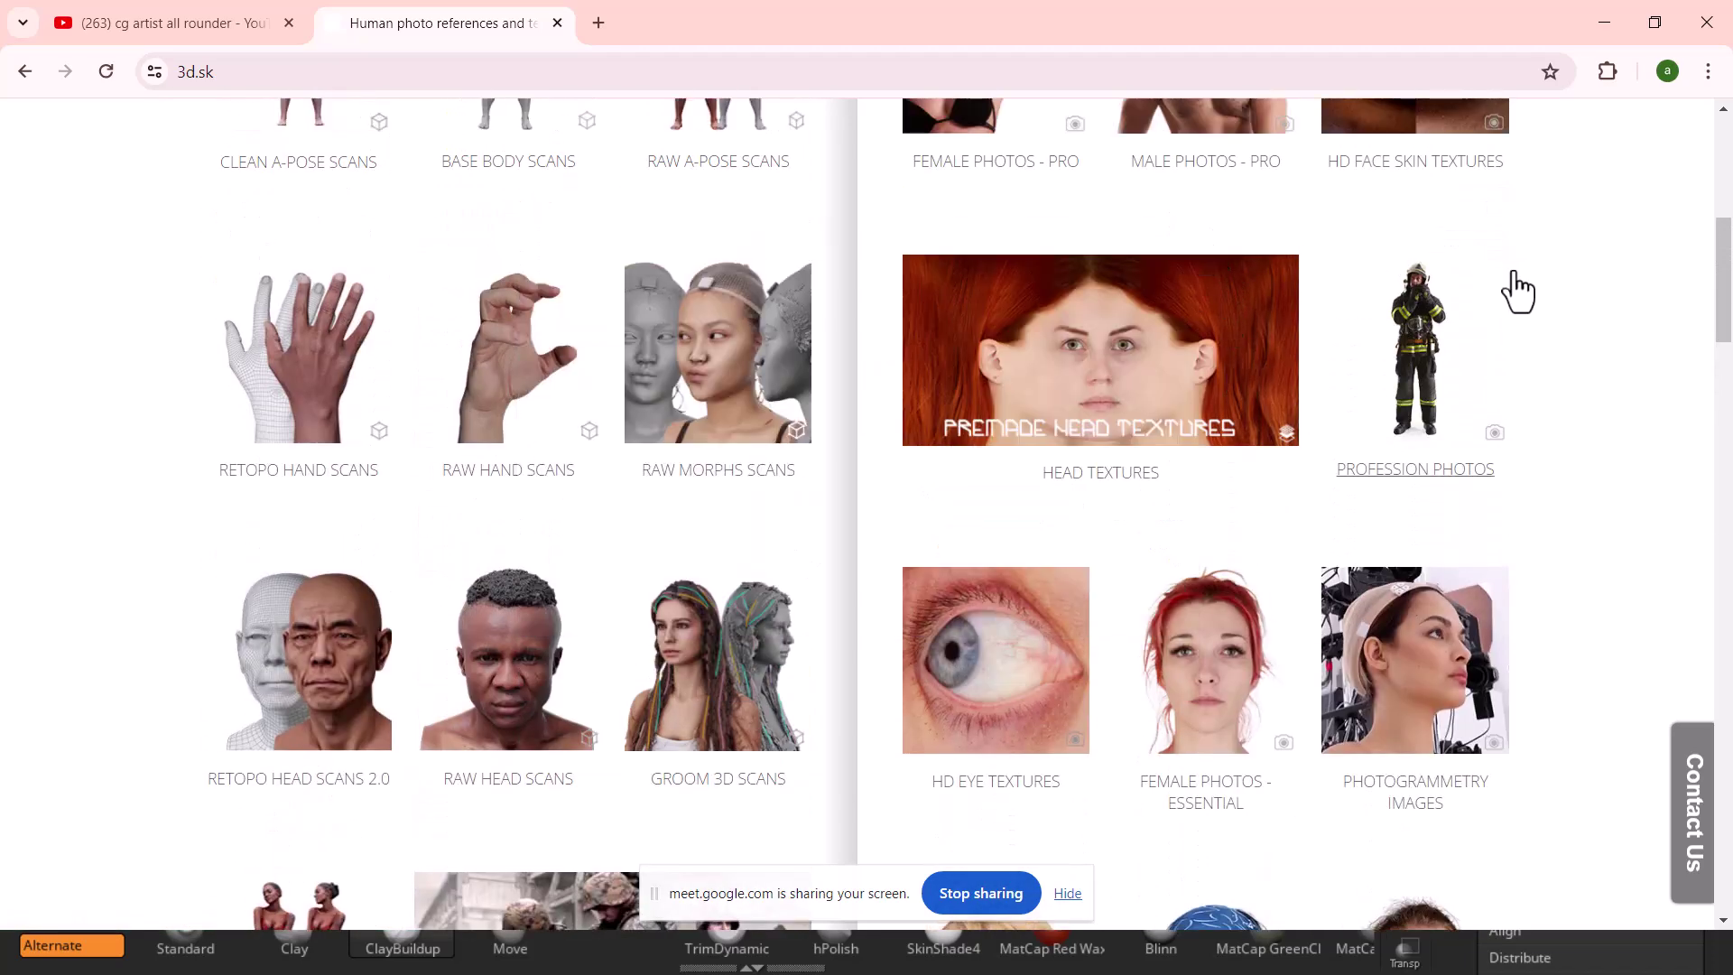
{"action": "scroll", "coordinate": [913, 391], "scroll_direction": "up", "scroll_amount": 3}
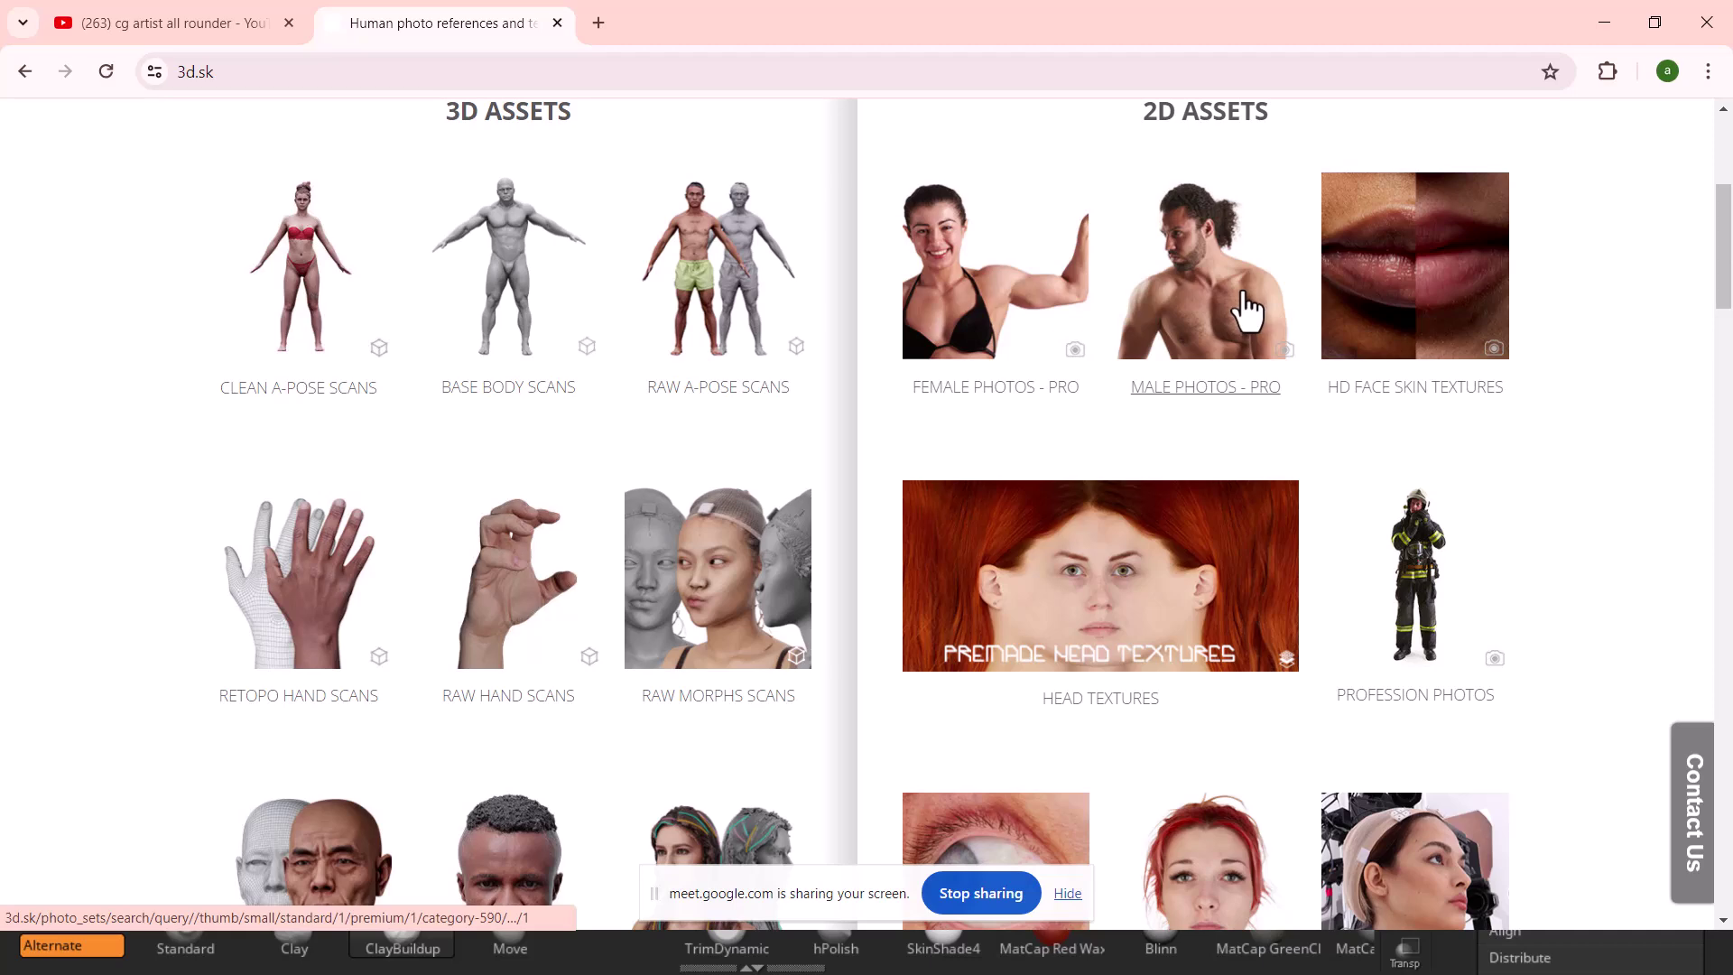
- Open the professional male photos category and filter it to the 41-50 age range
{"action": "left_click", "coordinate": [1243, 310]}
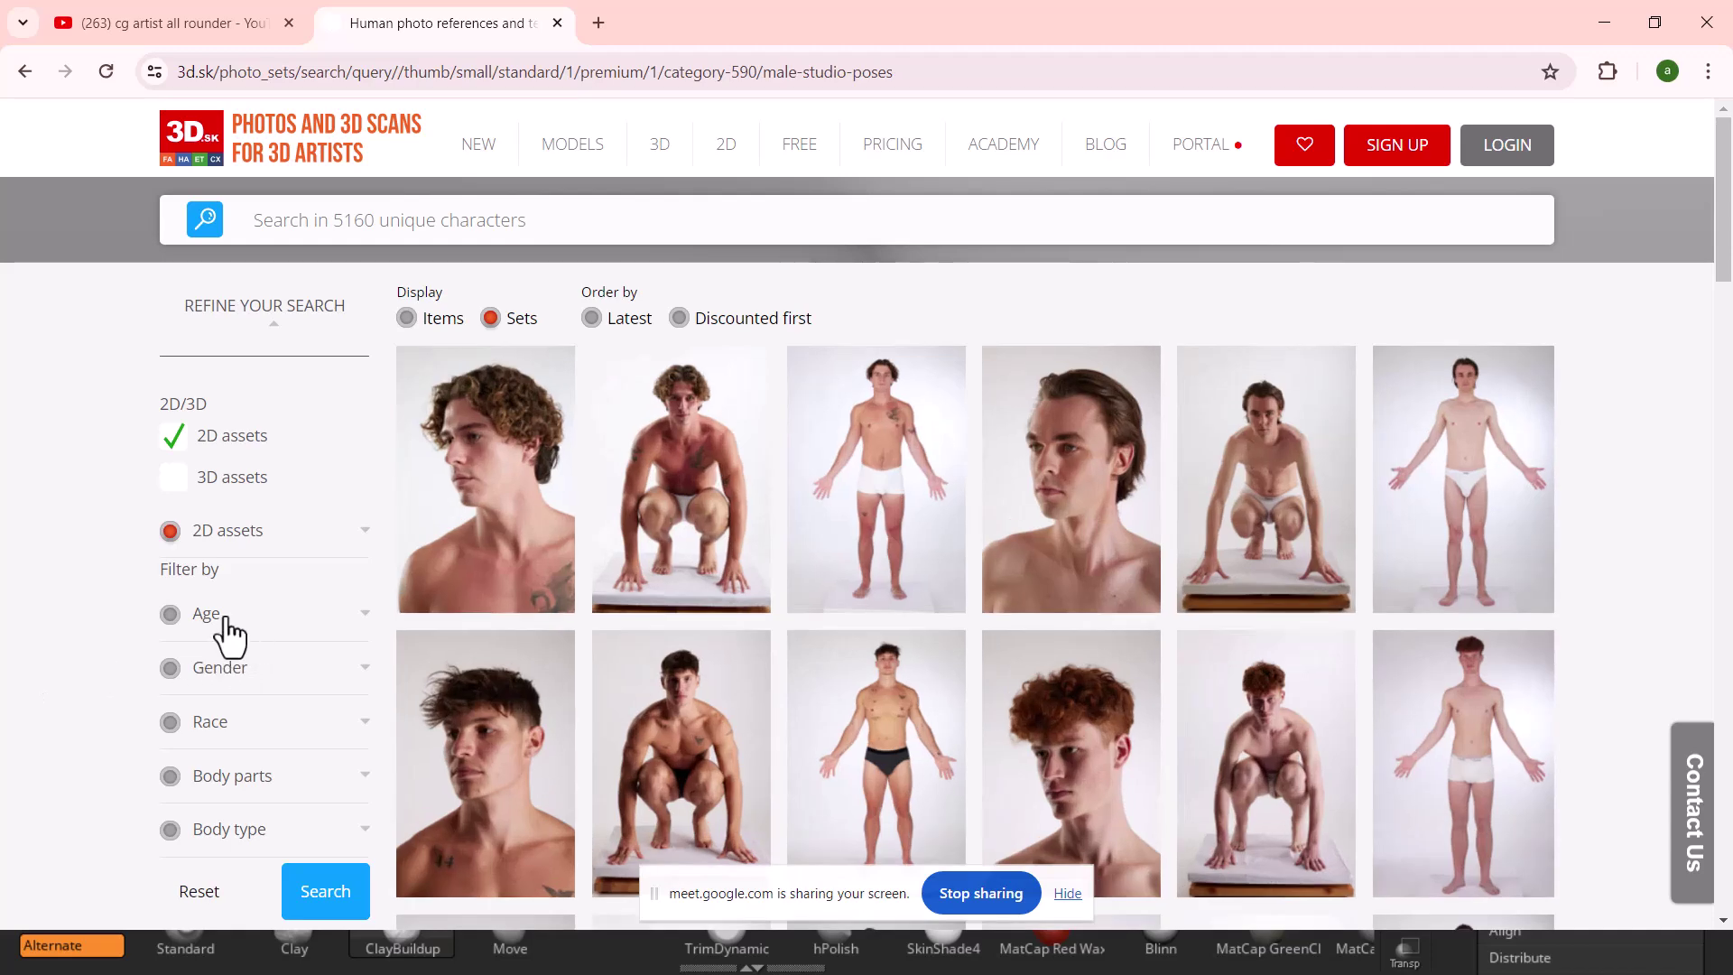
{"action": "left_click", "coordinate": [217, 617]}
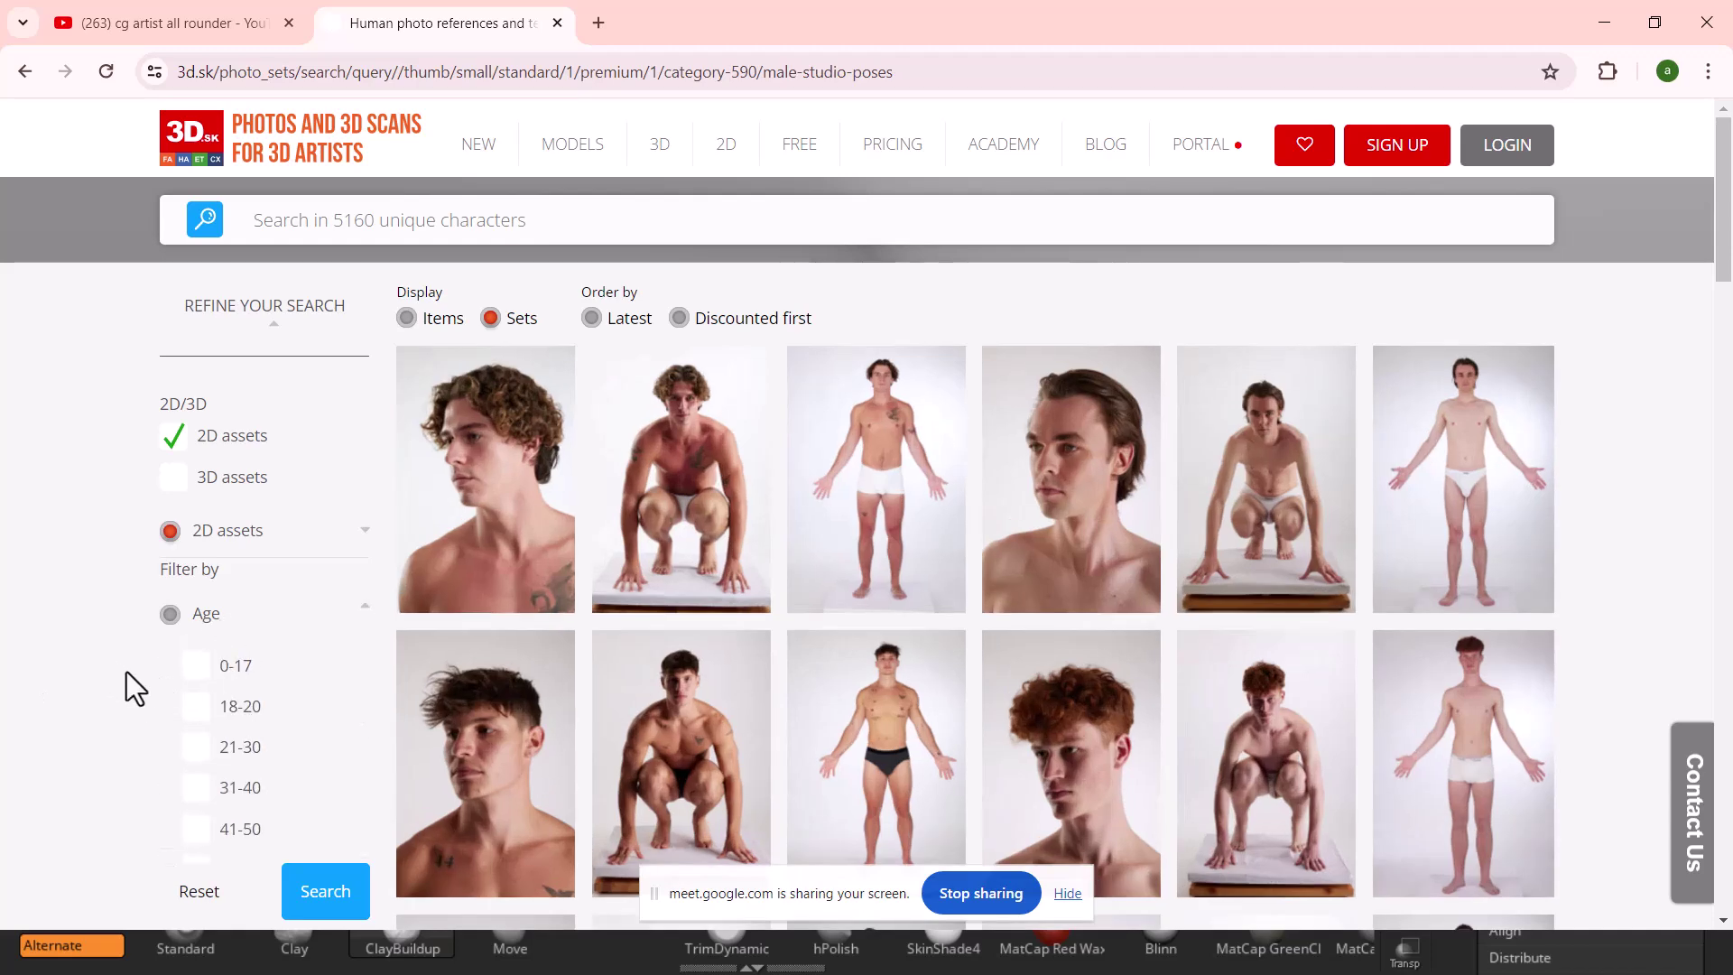
{"action": "scroll", "coordinate": [153, 692], "scroll_direction": "down", "scroll_amount": 3}
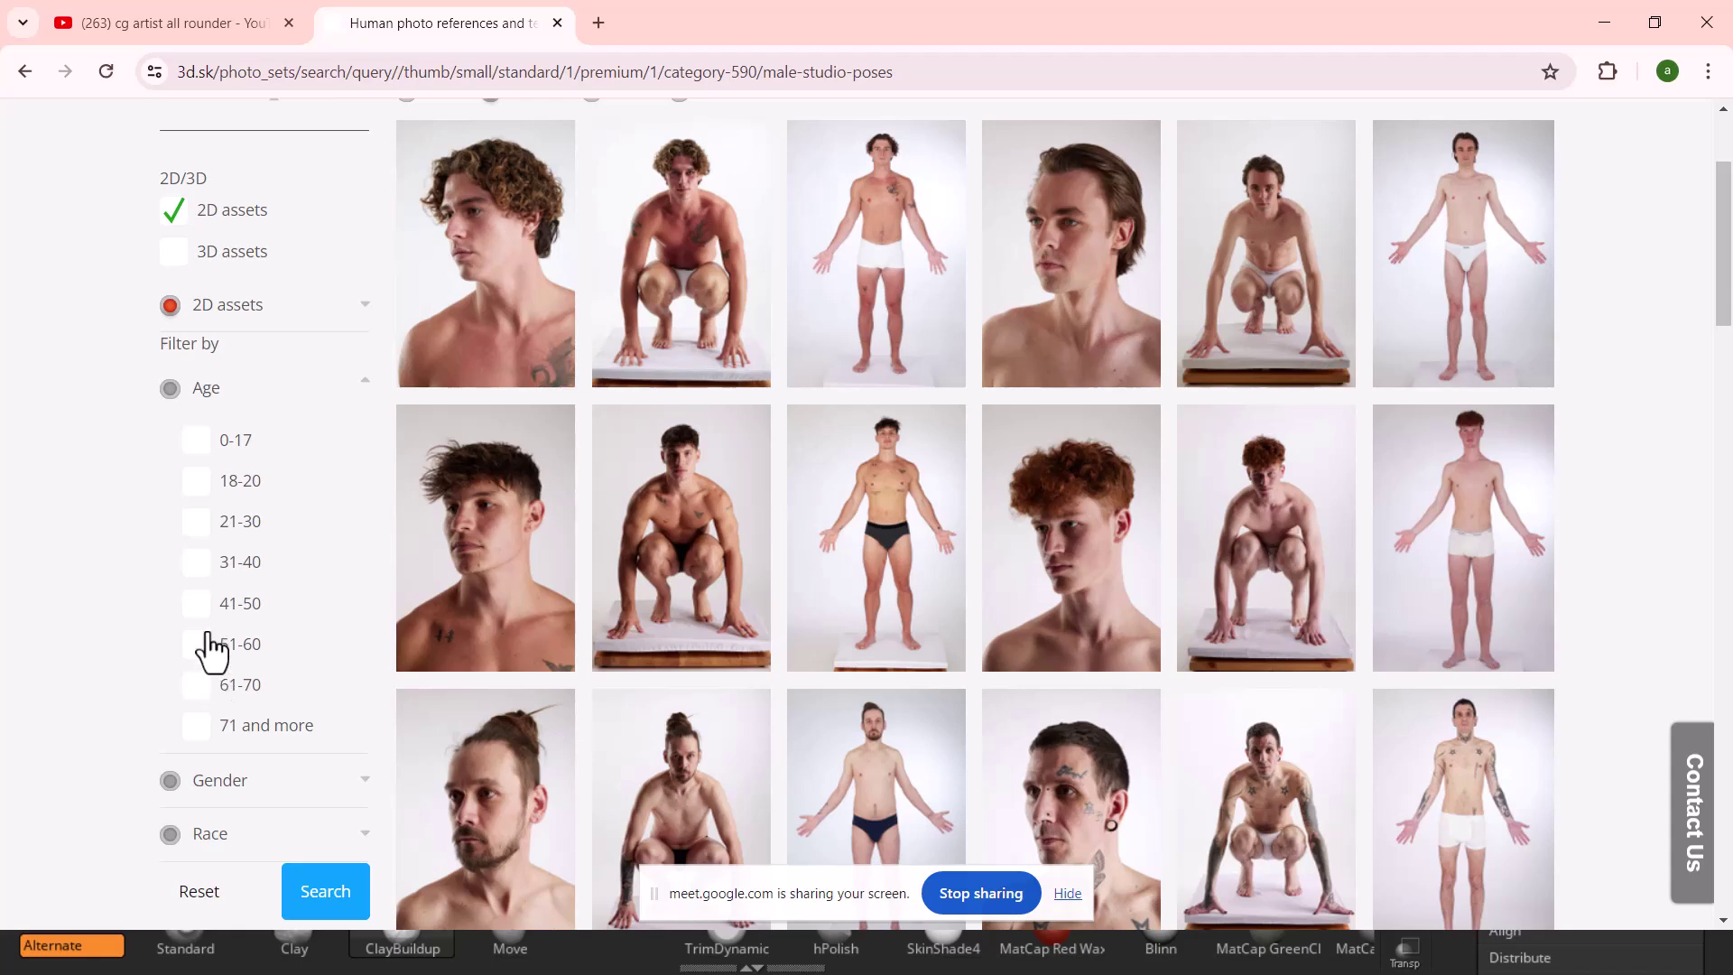
{"action": "left_click", "coordinate": [196, 605]}
{"action": "scroll", "coordinate": [98, 607], "scroll_direction": "down", "scroll_amount": 3}
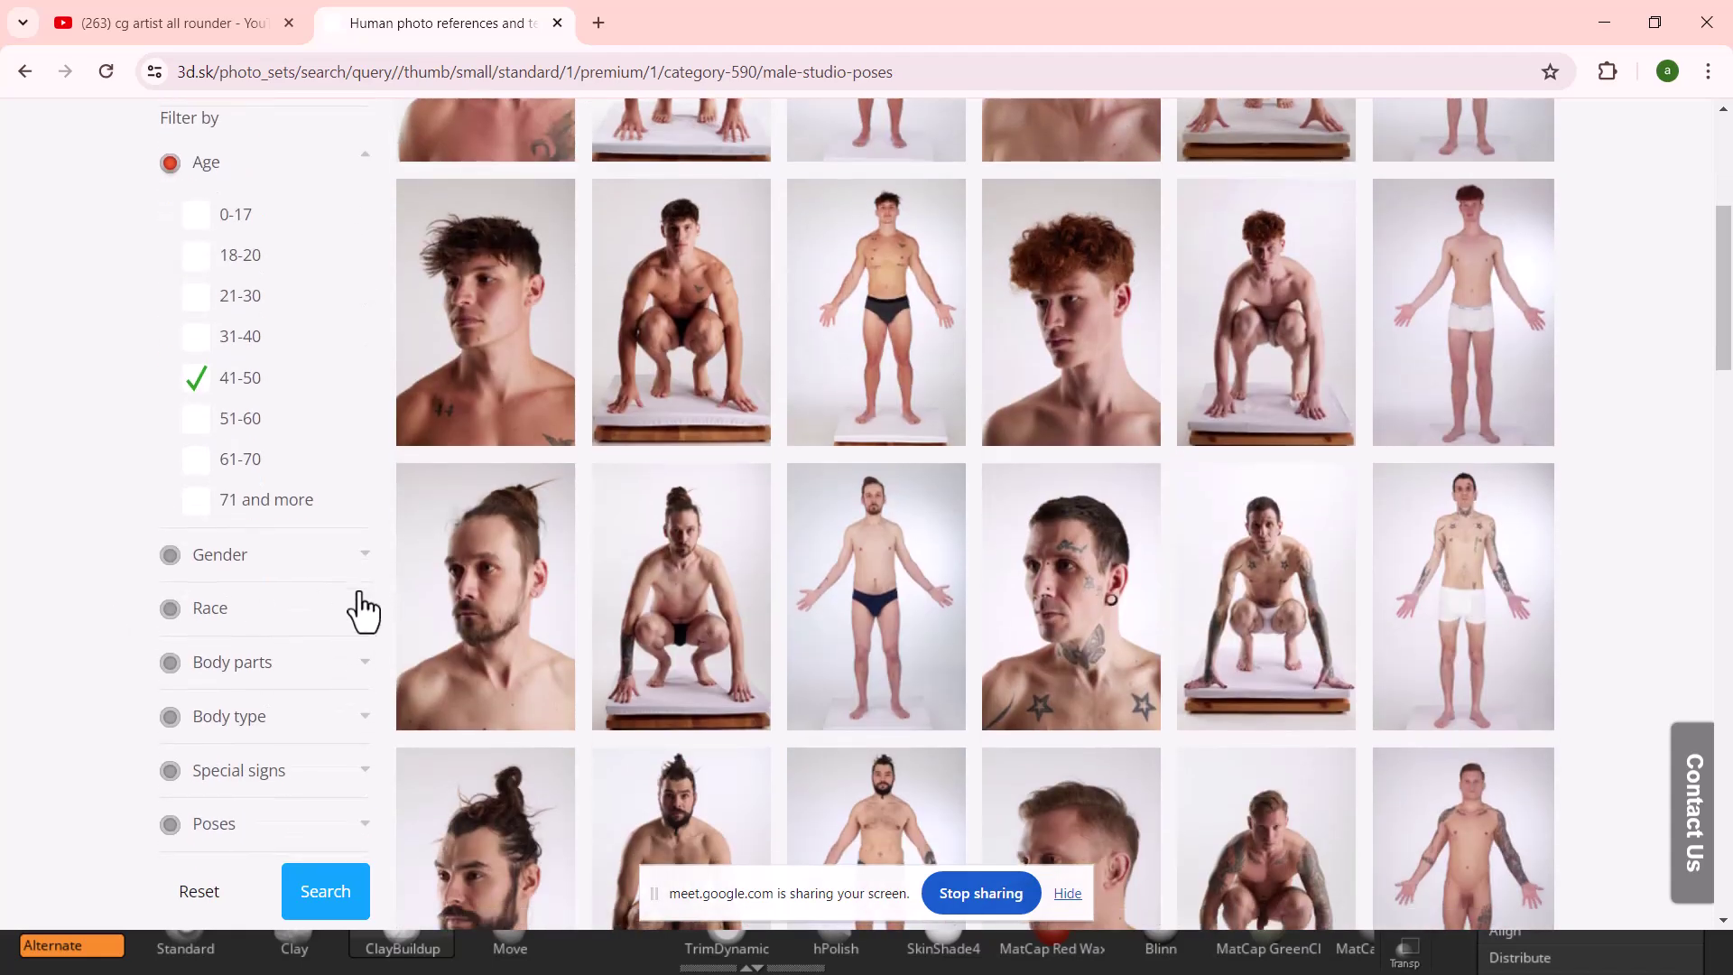
- Filter the male photo sets by gender Man and race Asian
{"action": "left_click", "coordinate": [364, 555]}
{"action": "left_click", "coordinate": [221, 608]}
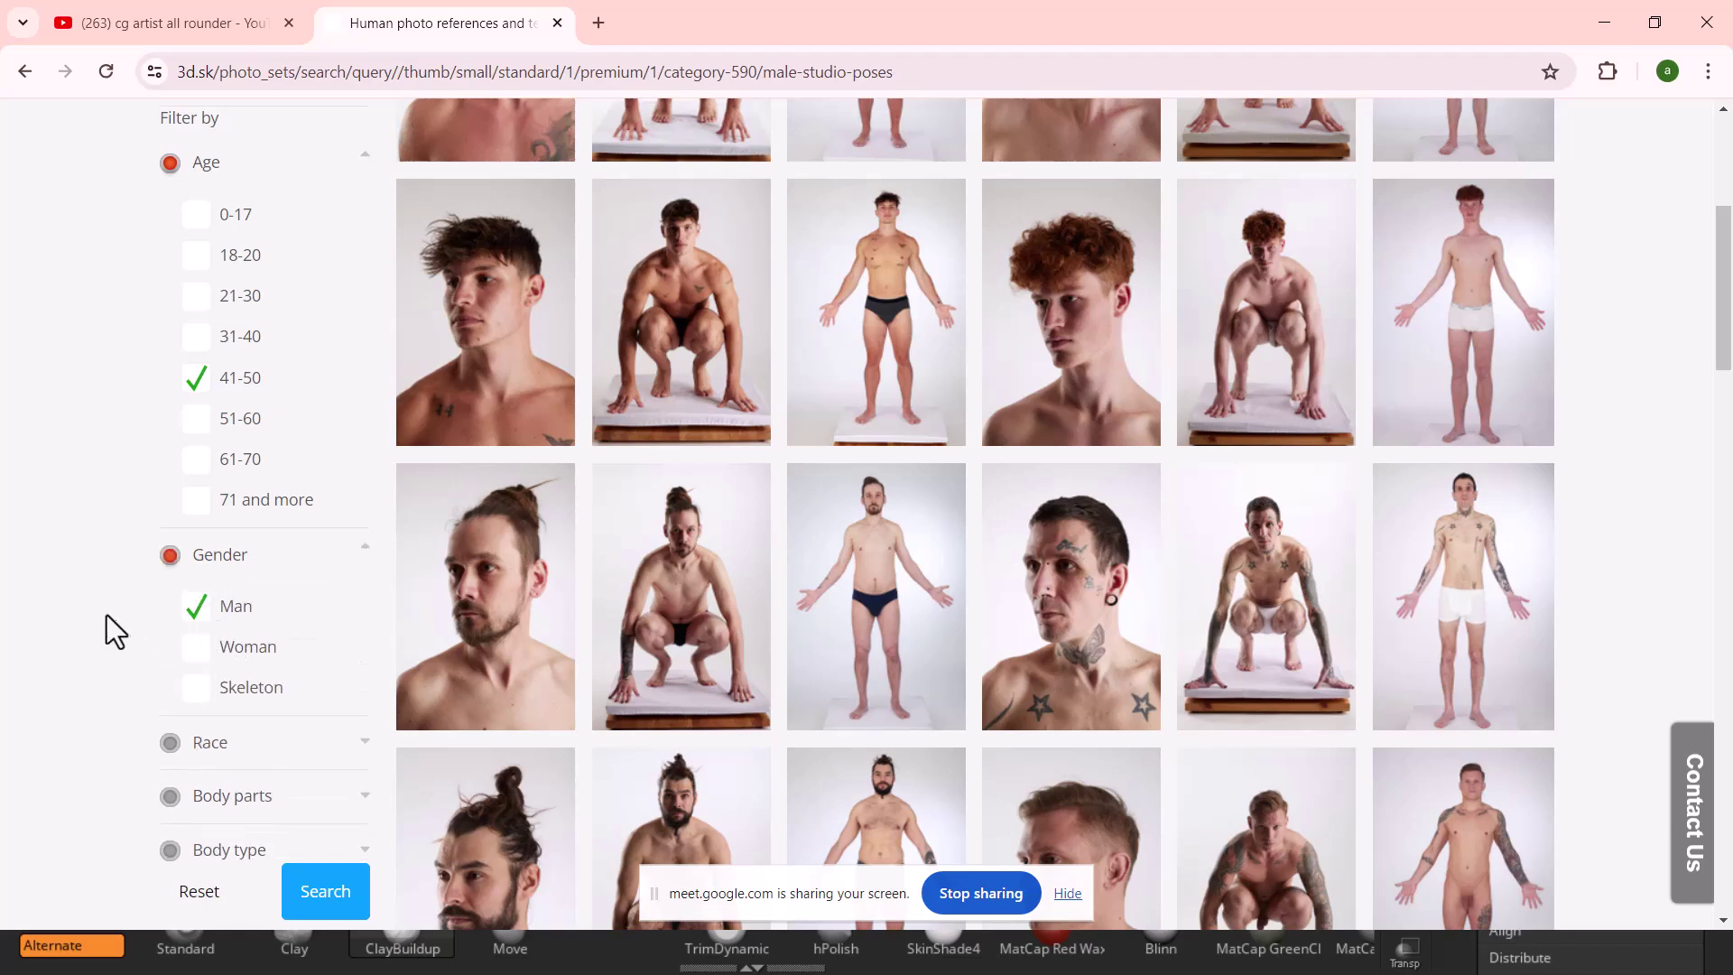
{"action": "scroll", "coordinate": [109, 623], "scroll_direction": "down", "scroll_amount": 3}
{"action": "left_click", "coordinate": [360, 541]}
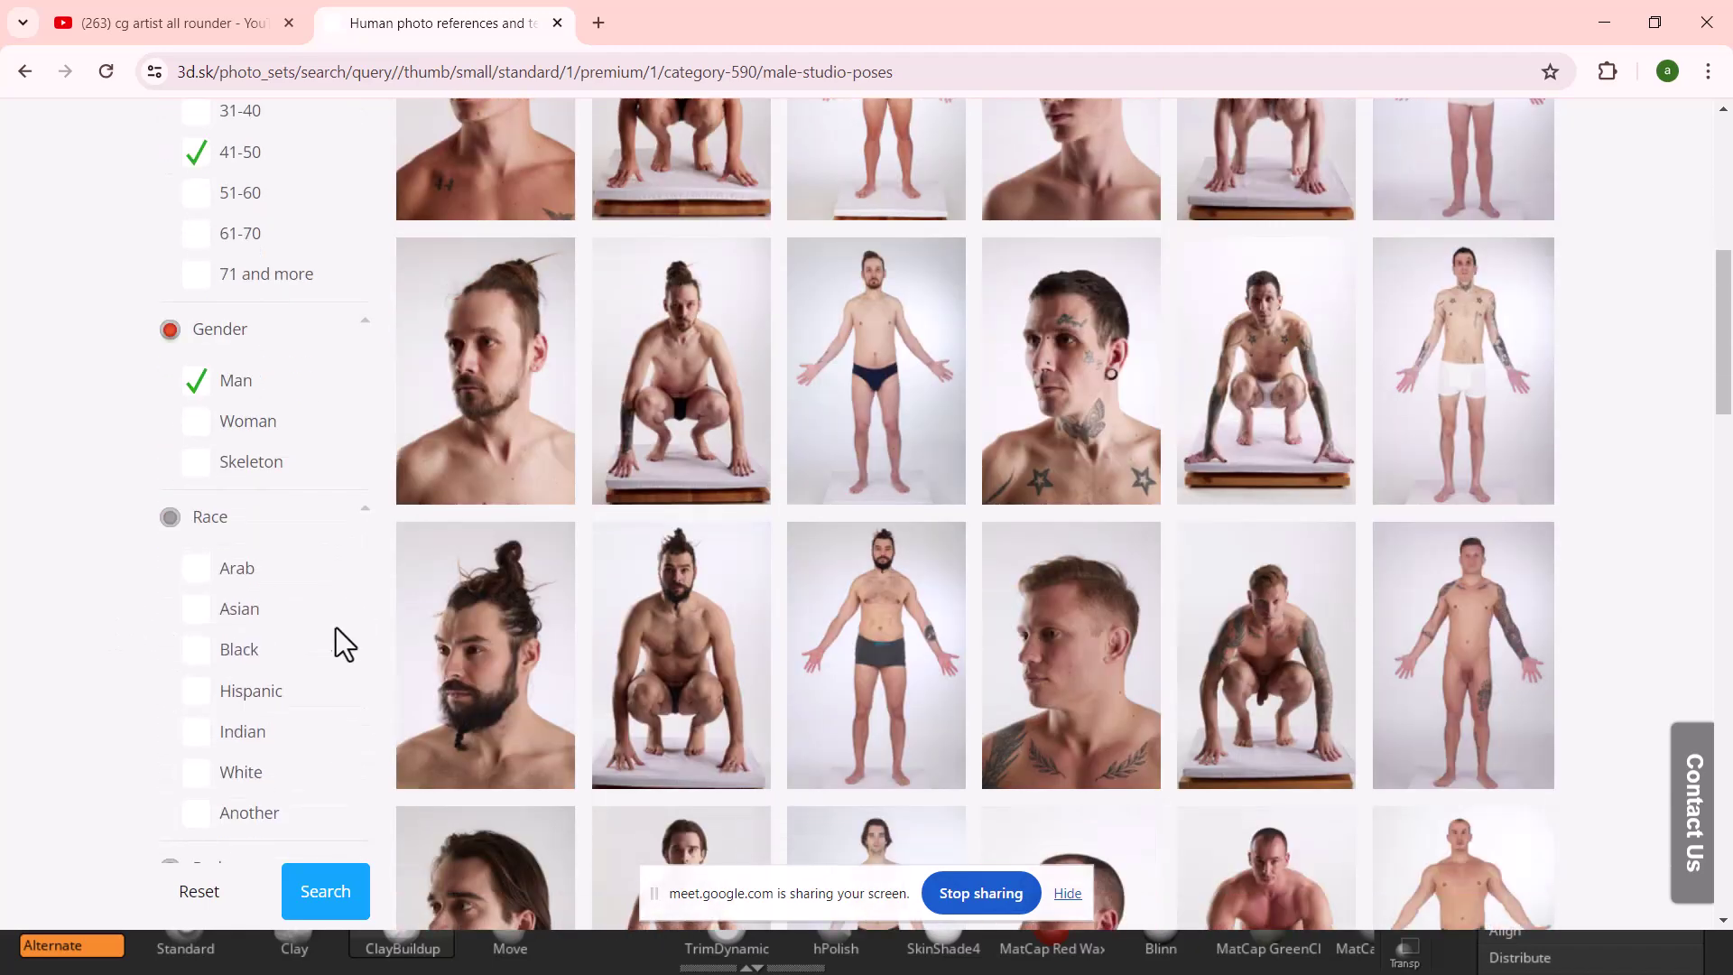
{"action": "left_click", "coordinate": [196, 609]}
- Add the Chubby and Overweight body types to the filters and run the search
{"action": "scroll", "coordinate": [293, 659], "scroll_direction": "down", "scroll_amount": 4}
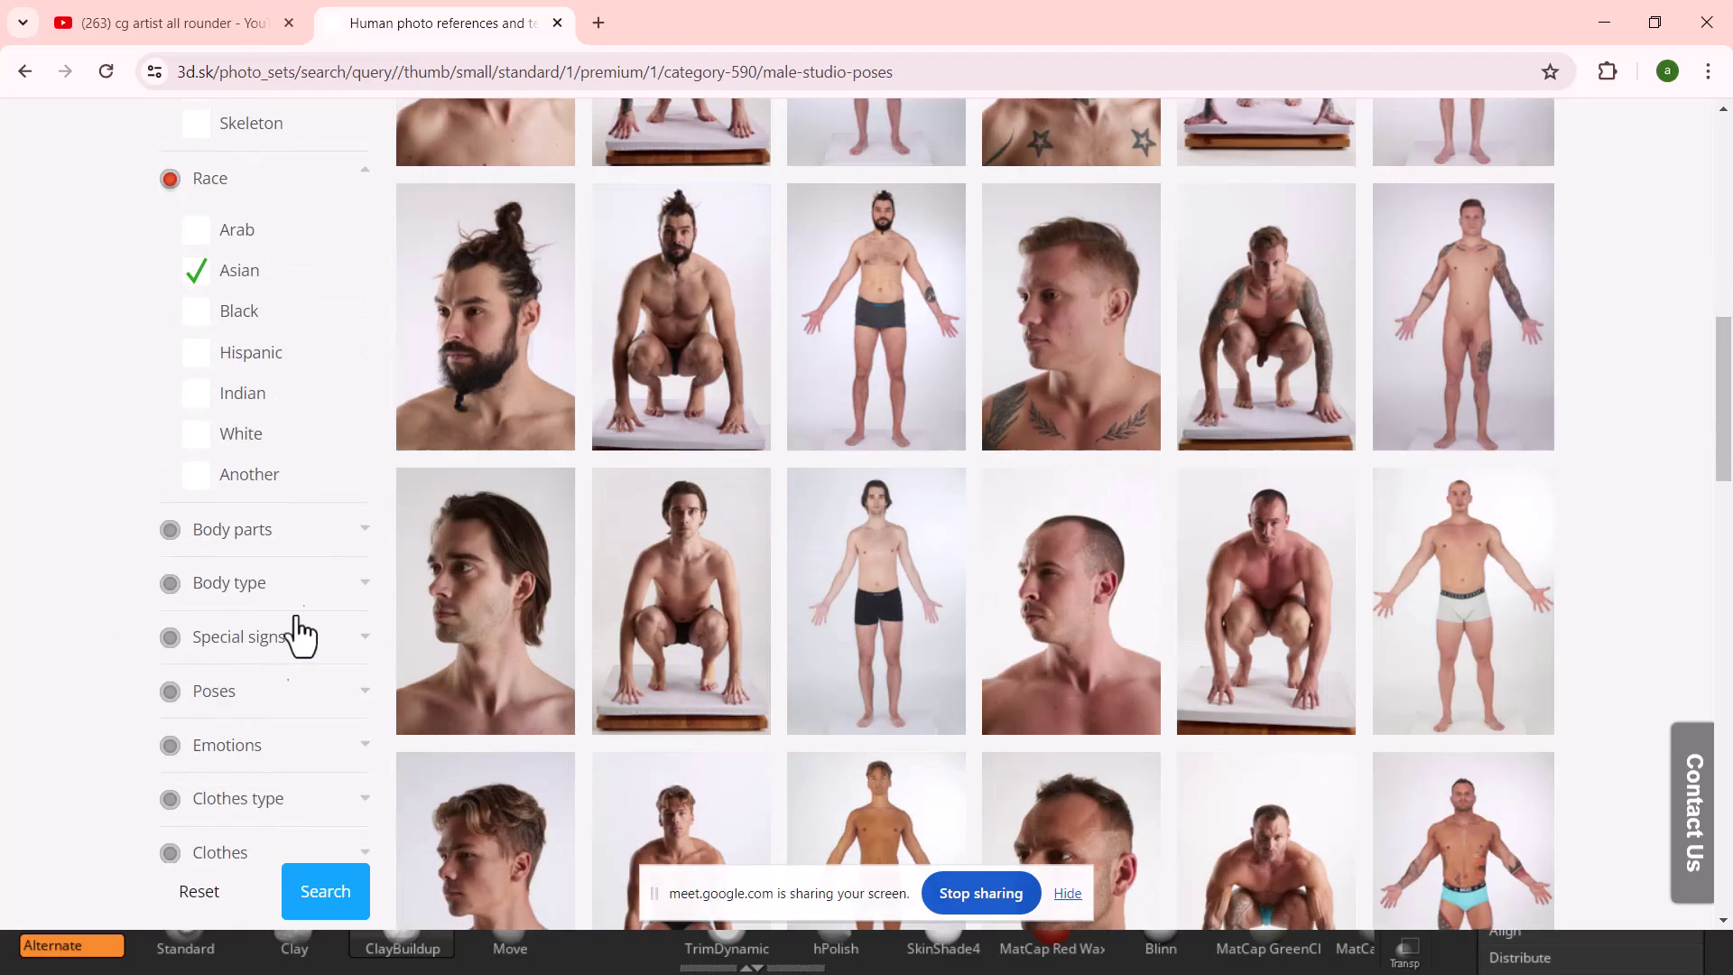
{"action": "left_click", "coordinate": [361, 589]}
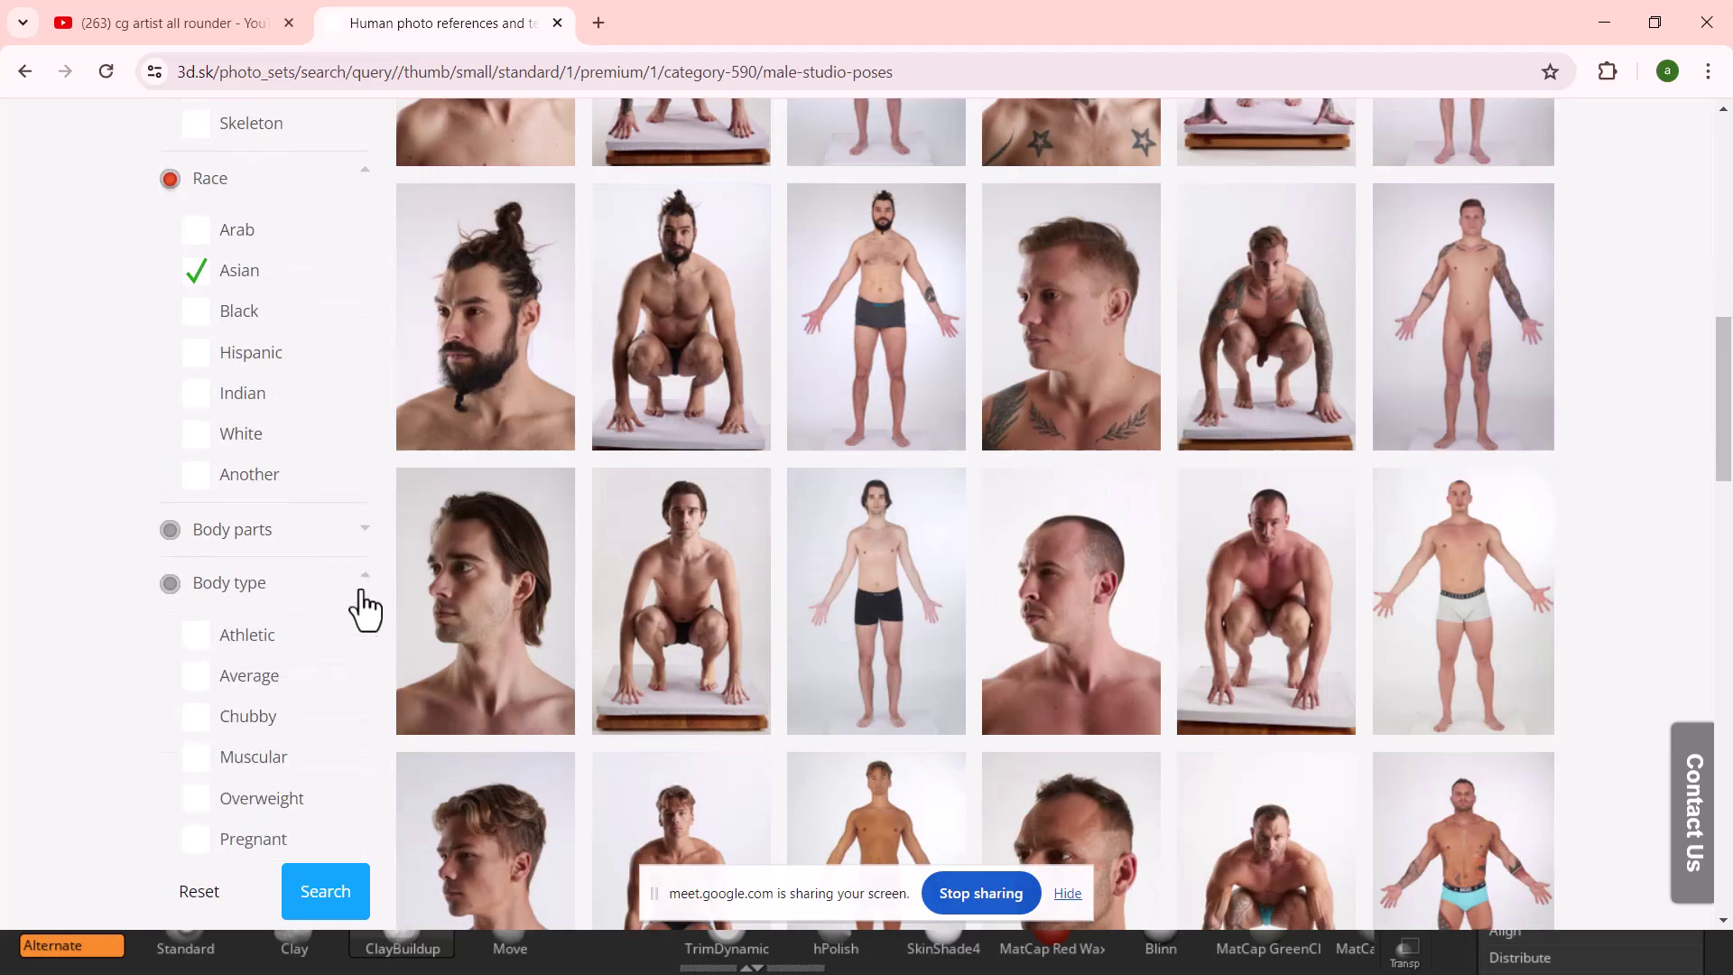
{"action": "left_click", "coordinate": [197, 720]}
{"action": "scroll", "coordinate": [177, 704], "scroll_direction": "down", "scroll_amount": 3}
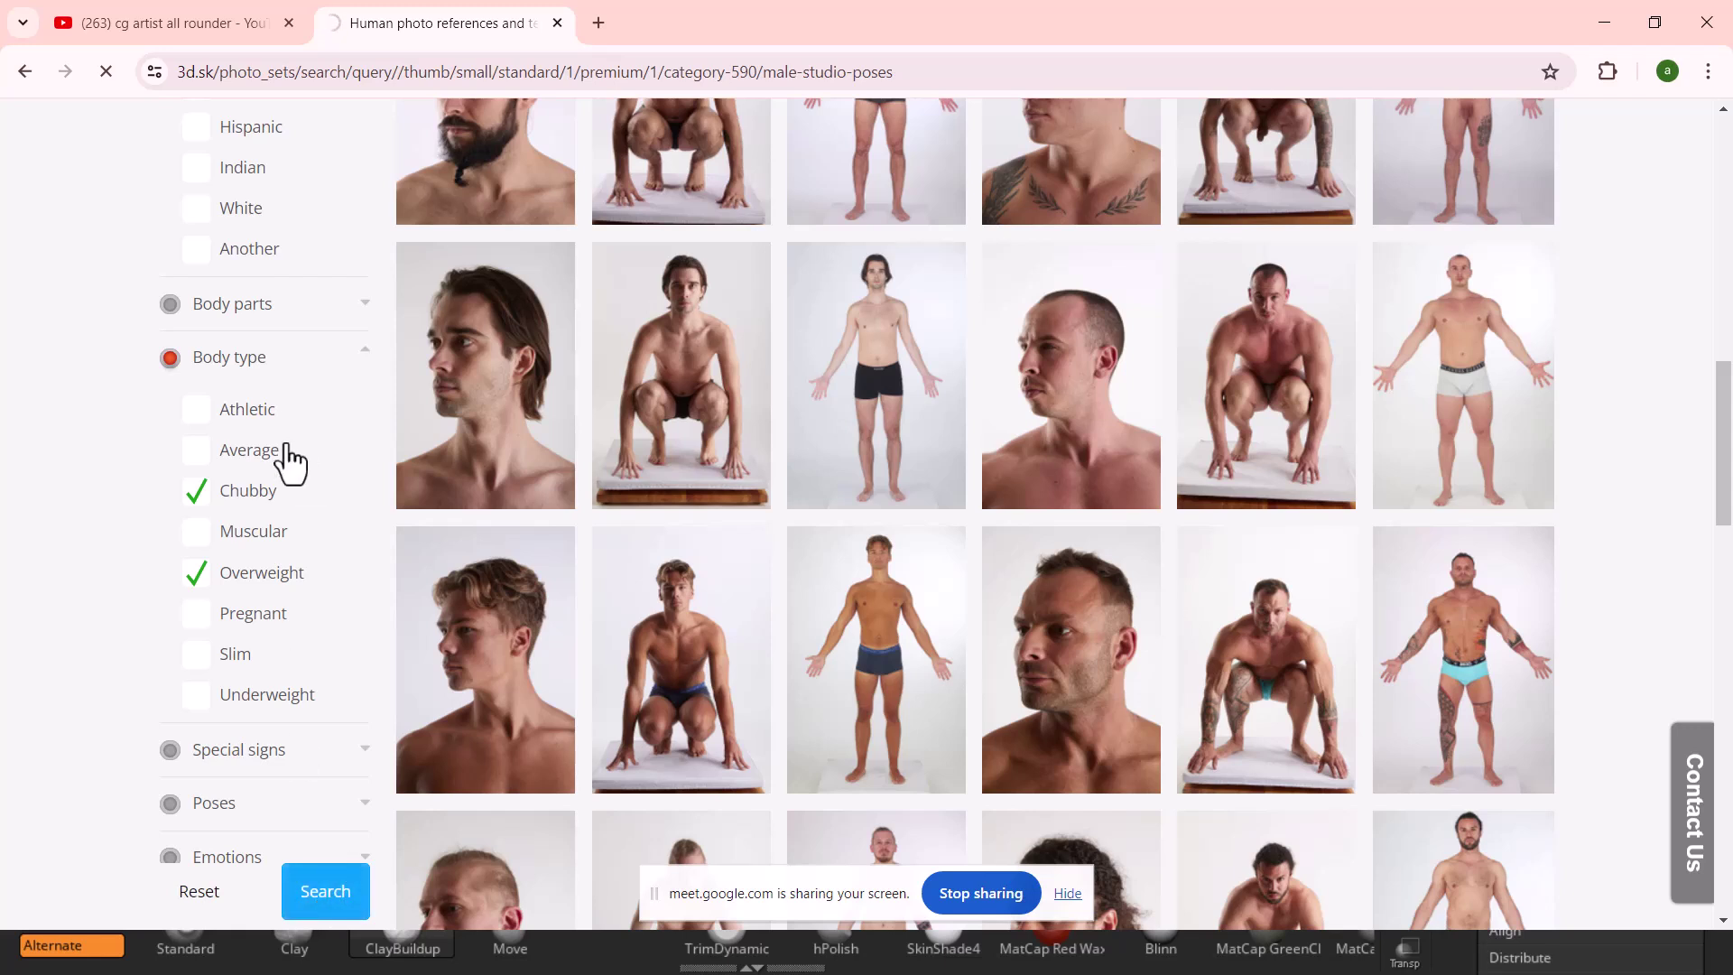
{"action": "left_click", "coordinate": [335, 899]}
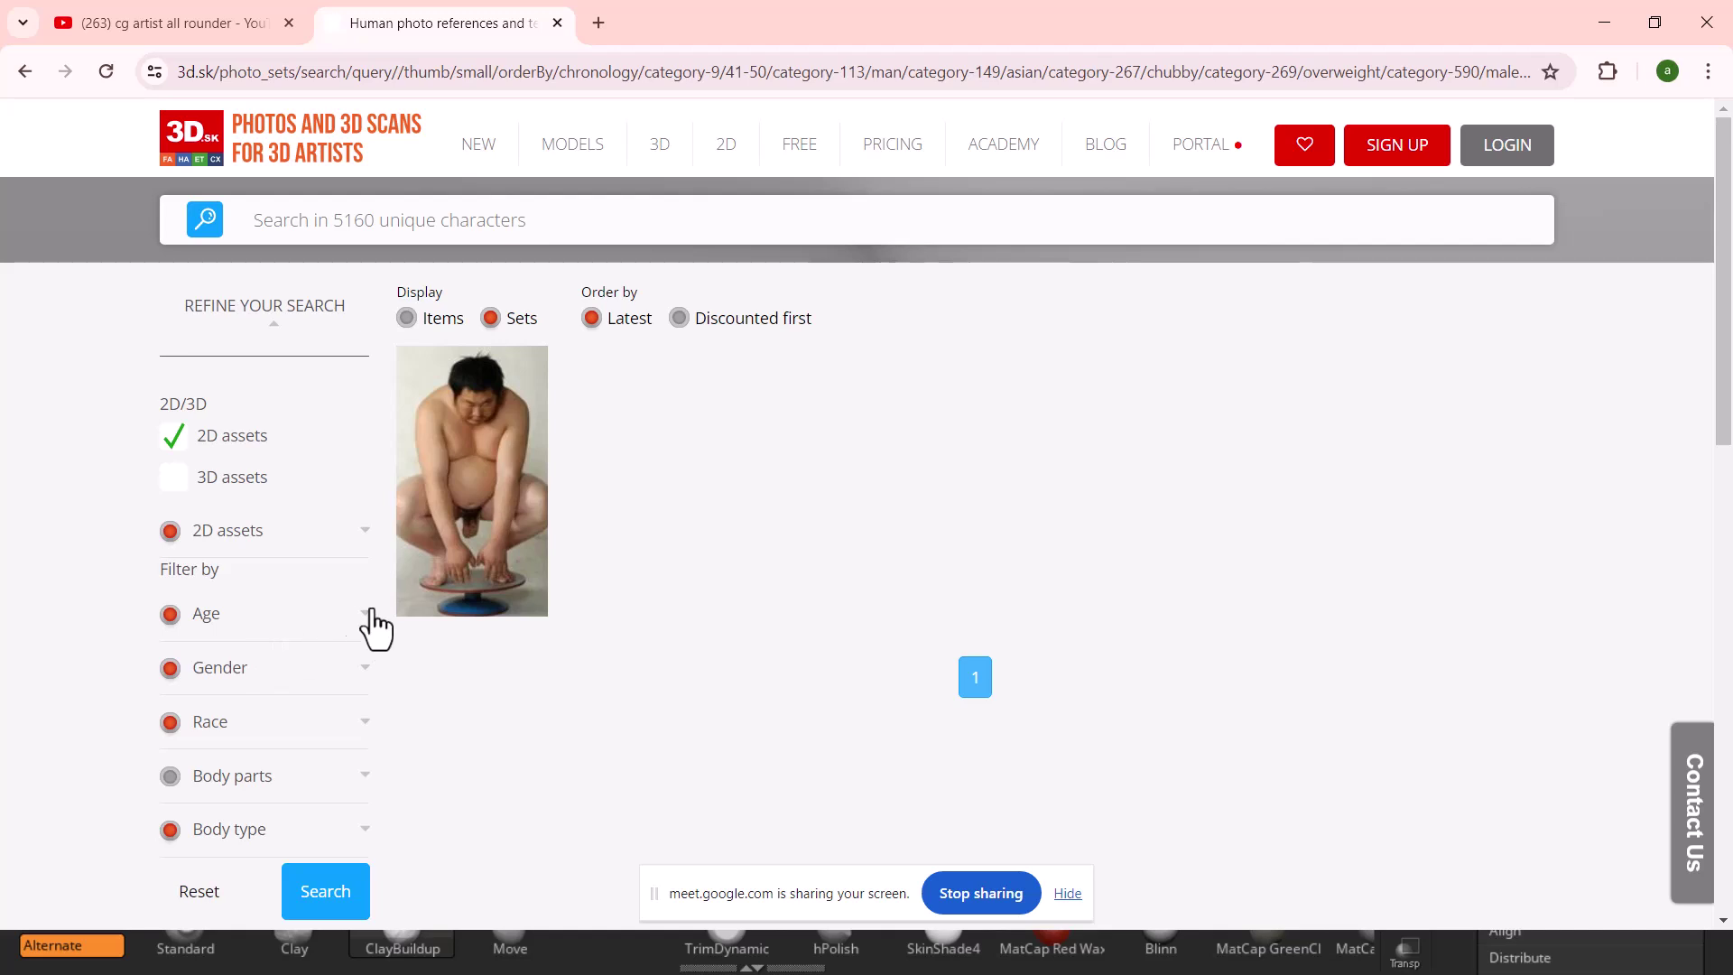
- Display the filtered search results as individual items instead of sets
{"action": "left_click", "coordinate": [408, 318]}
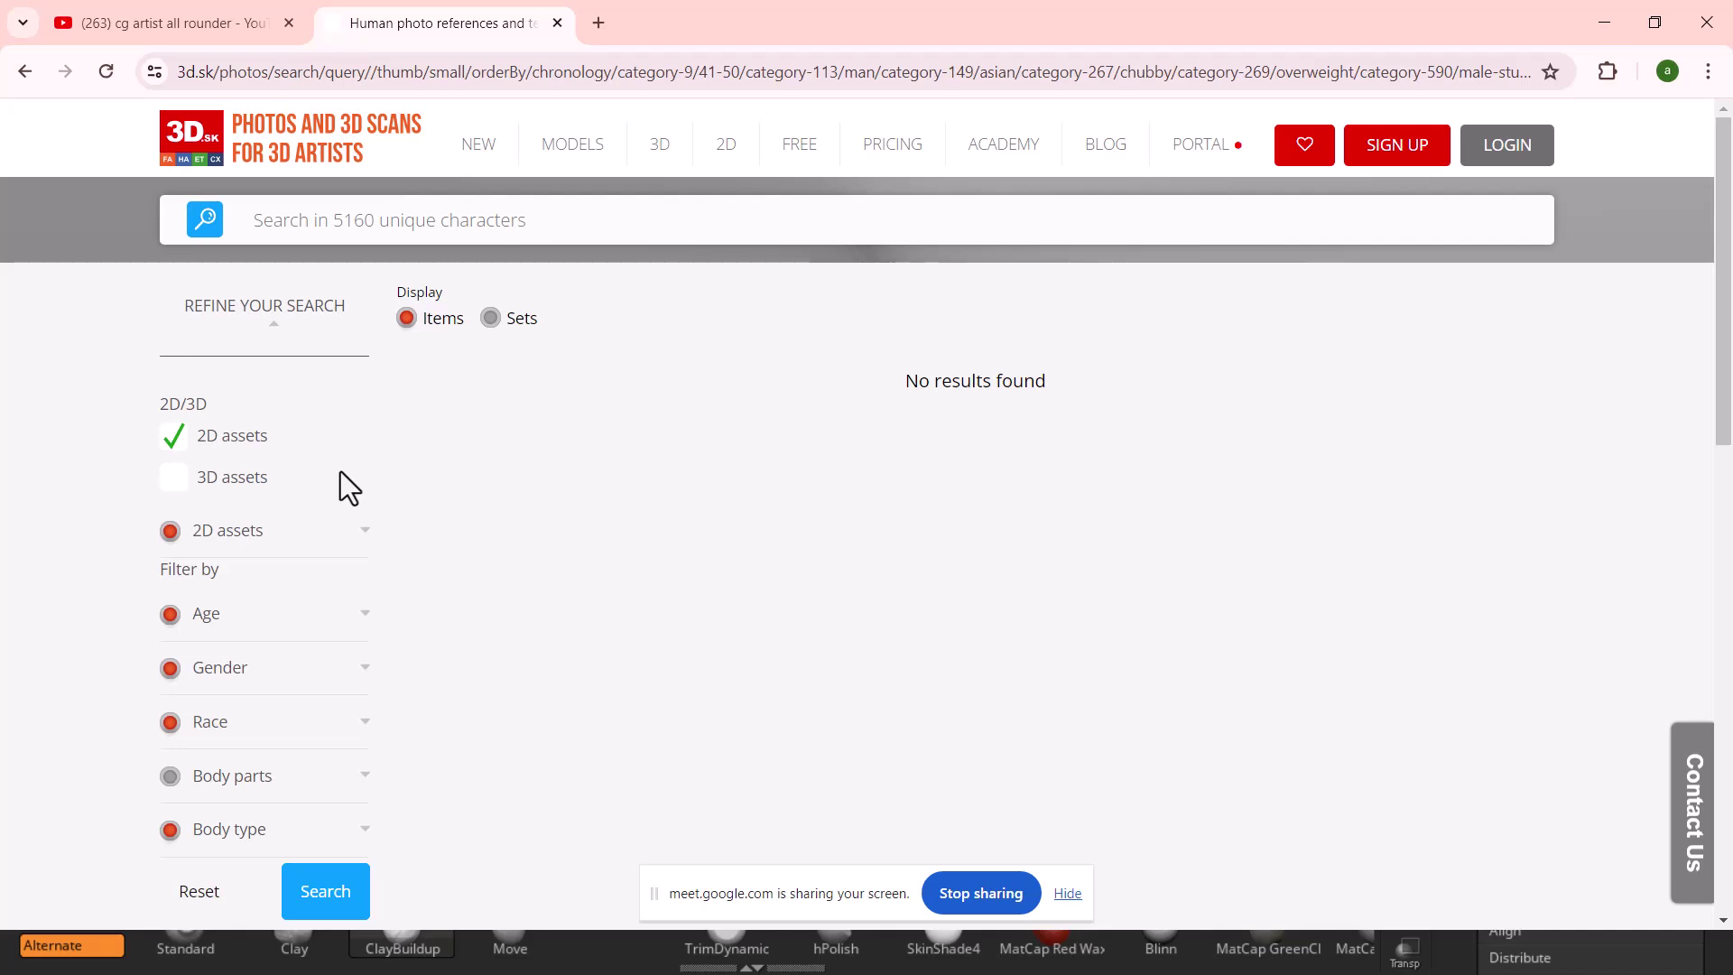
{"action": "key", "text": "alt+Tab"}
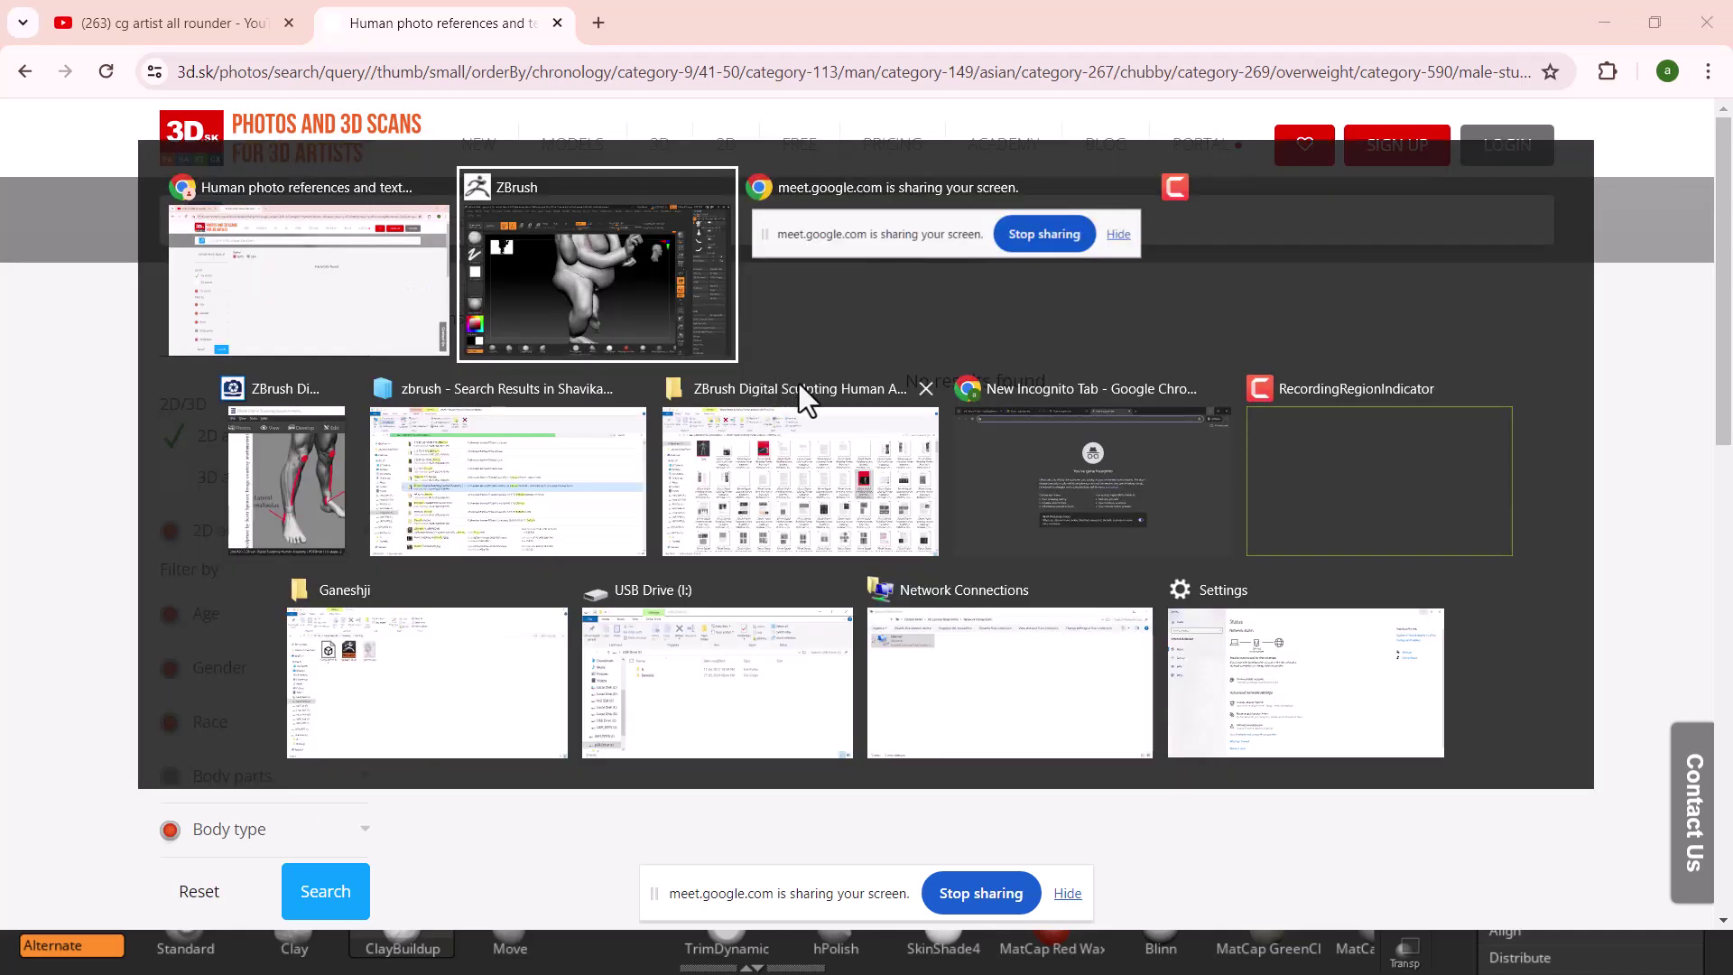
{"action": "left_click", "coordinate": [1254, 242]}
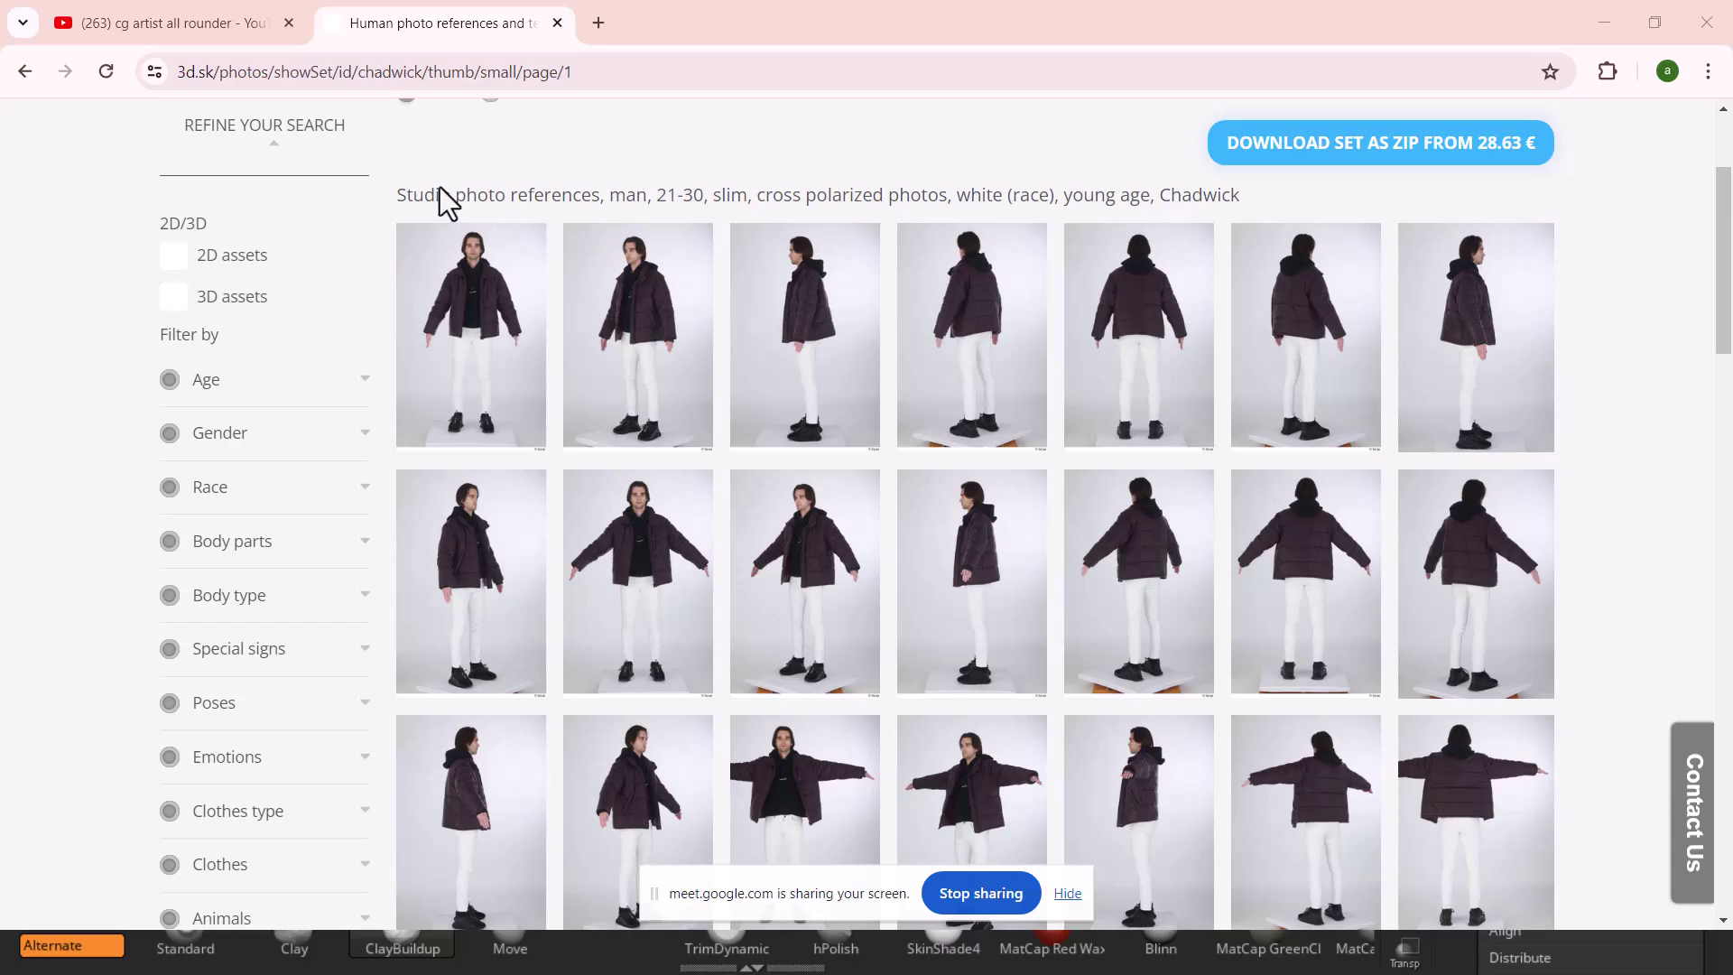
- Look through the clothed studio photos in the slim 21-30 male model's set, loading pages 2 and 3
{"action": "scroll", "coordinate": [1503, 625], "scroll_direction": "down", "scroll_amount": 3}
{"action": "scroll", "coordinate": [1502, 639], "scroll_direction": "down", "scroll_amount": 15}
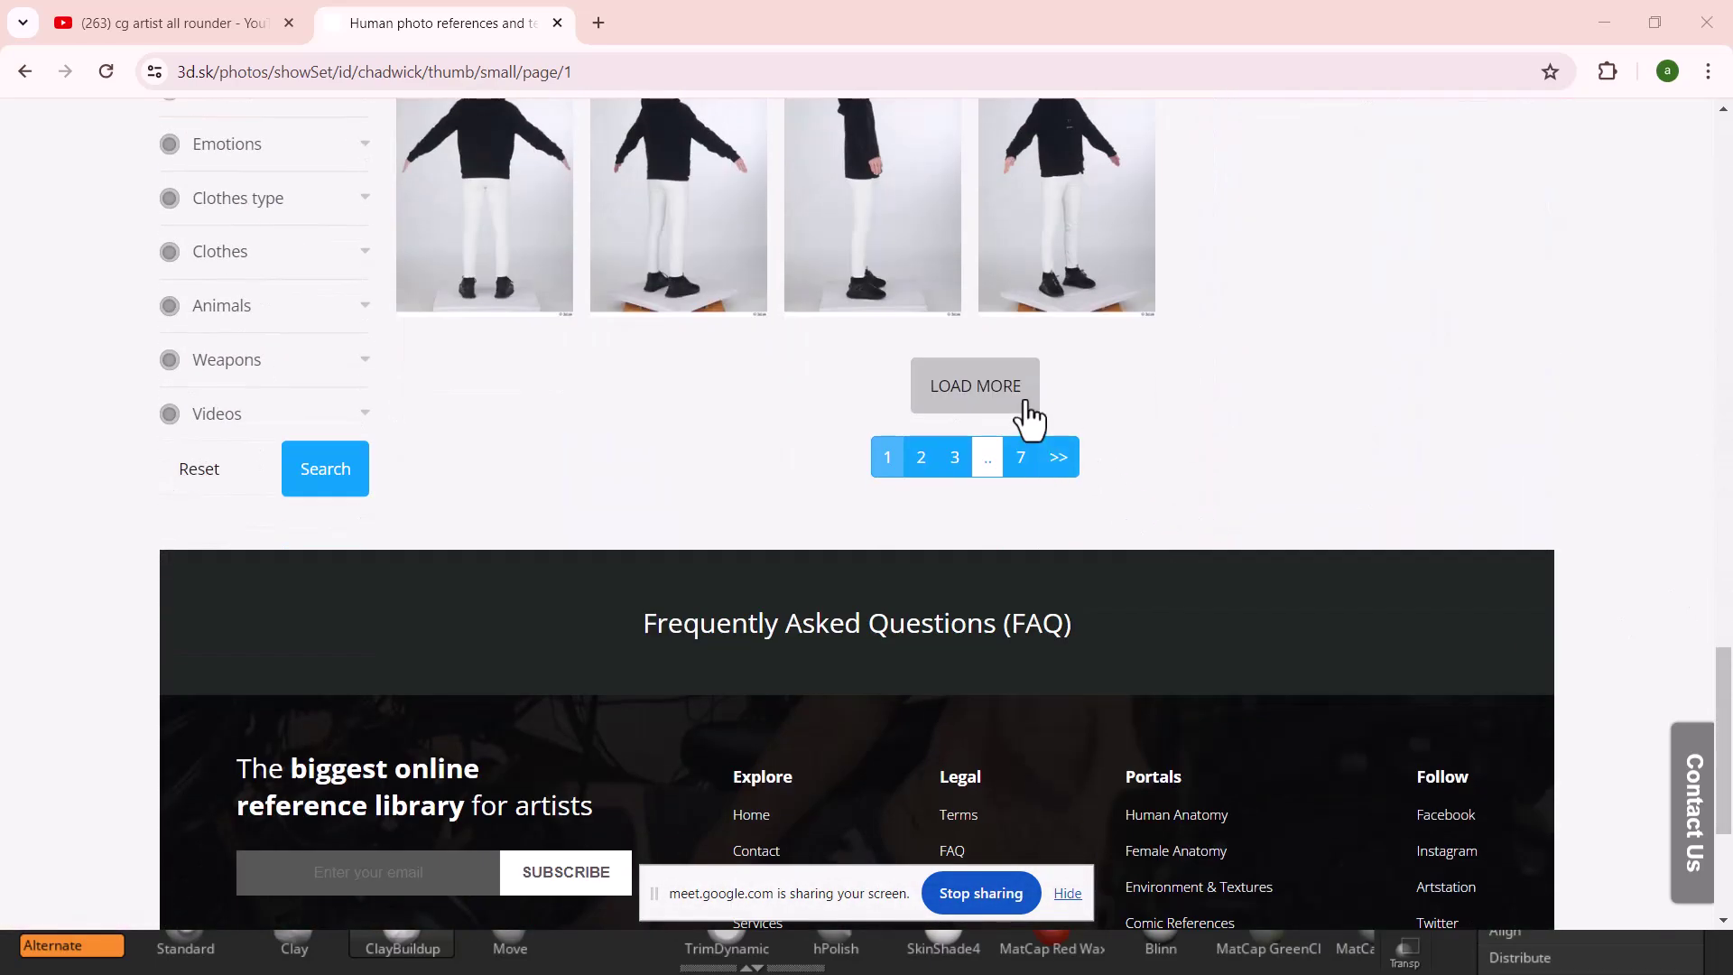
{"action": "left_click", "coordinate": [1028, 403]}
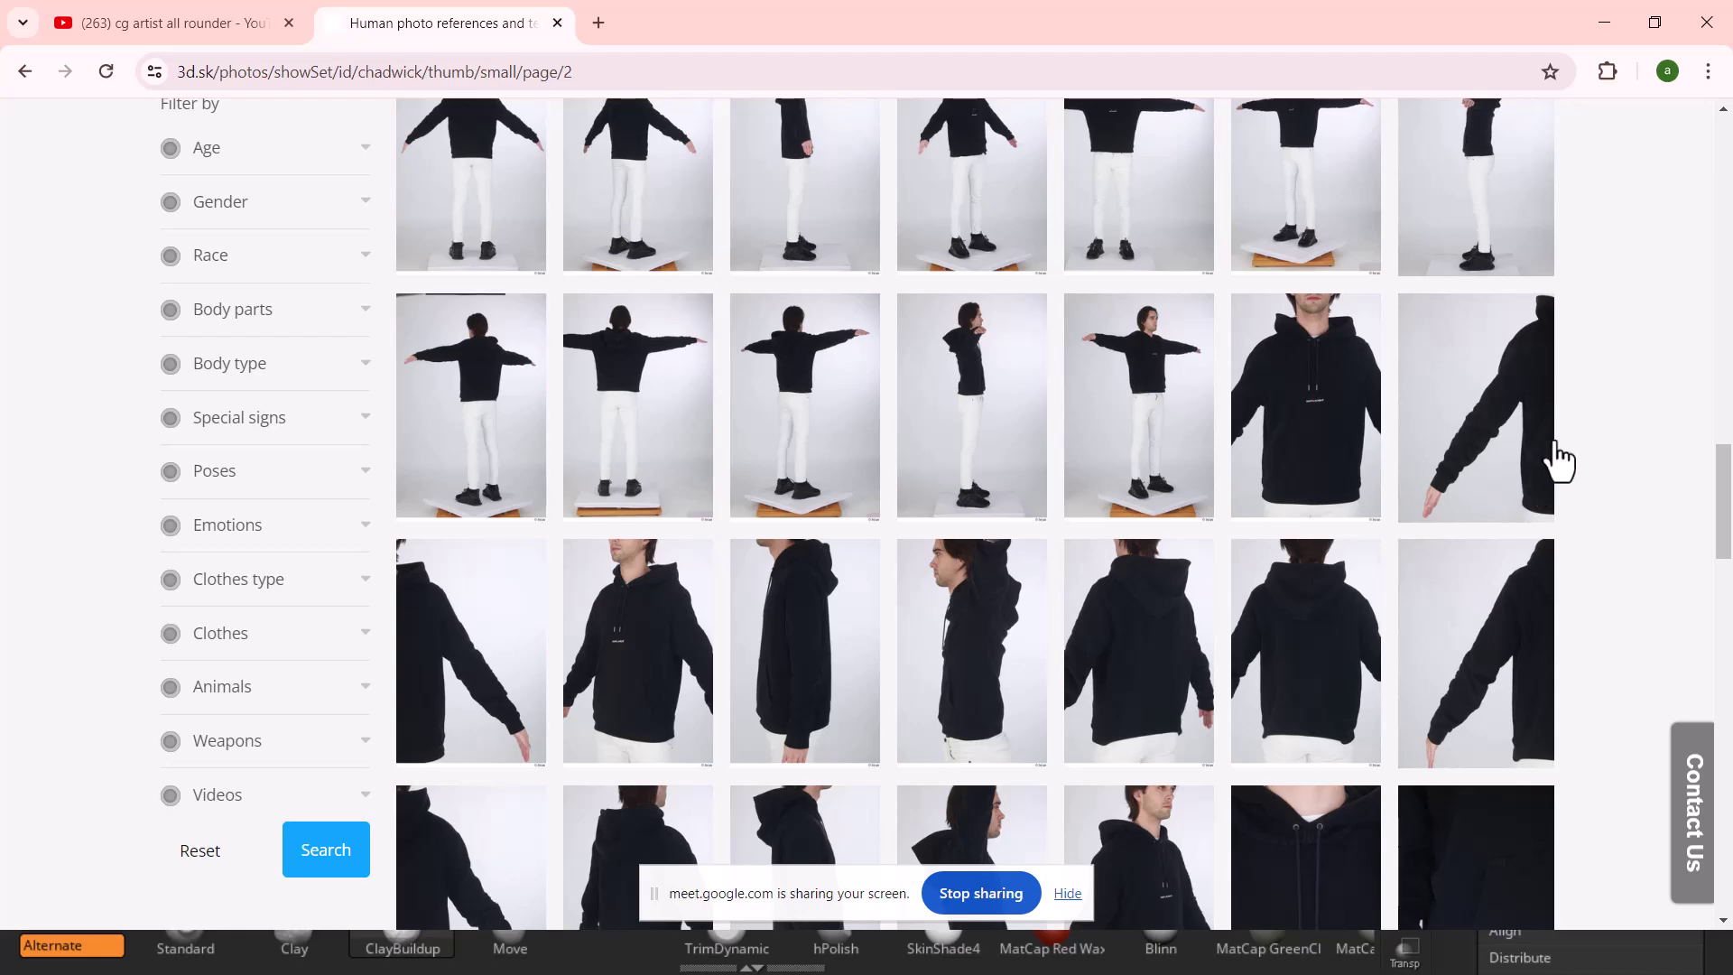
{"action": "scroll", "coordinate": [1598, 600], "scroll_direction": "down", "scroll_amount": 10}
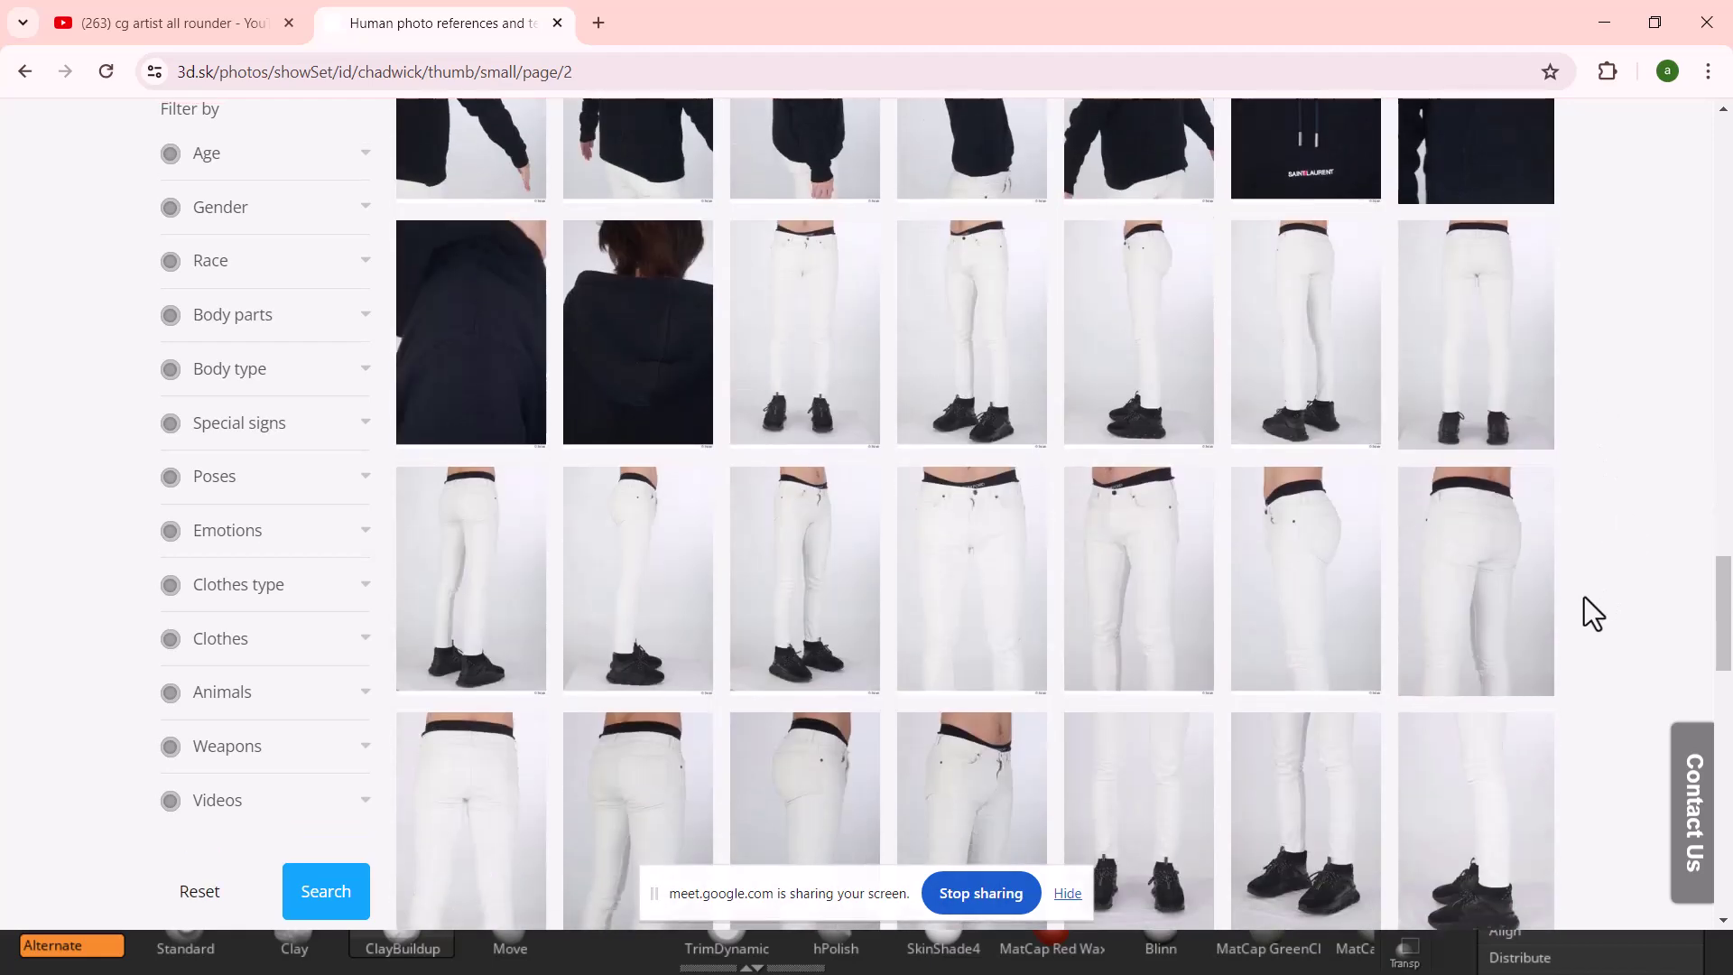
{"action": "scroll", "coordinate": [1582, 604], "scroll_direction": "down", "scroll_amount": 5}
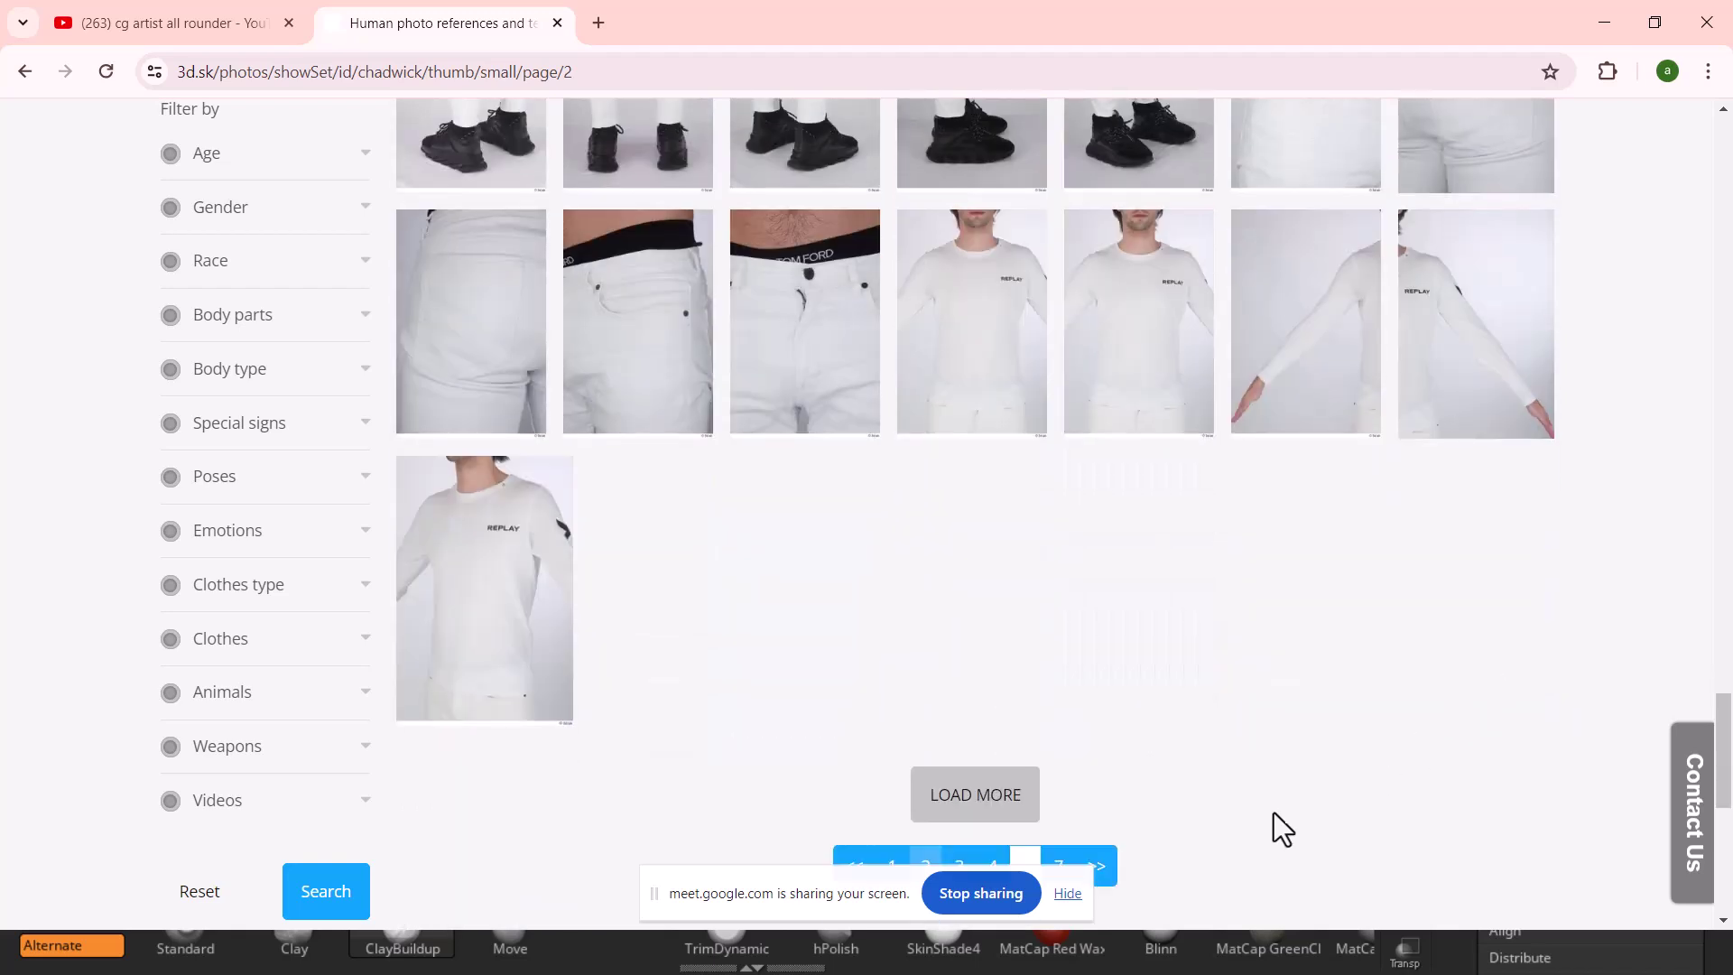
{"action": "left_click", "coordinate": [985, 777]}
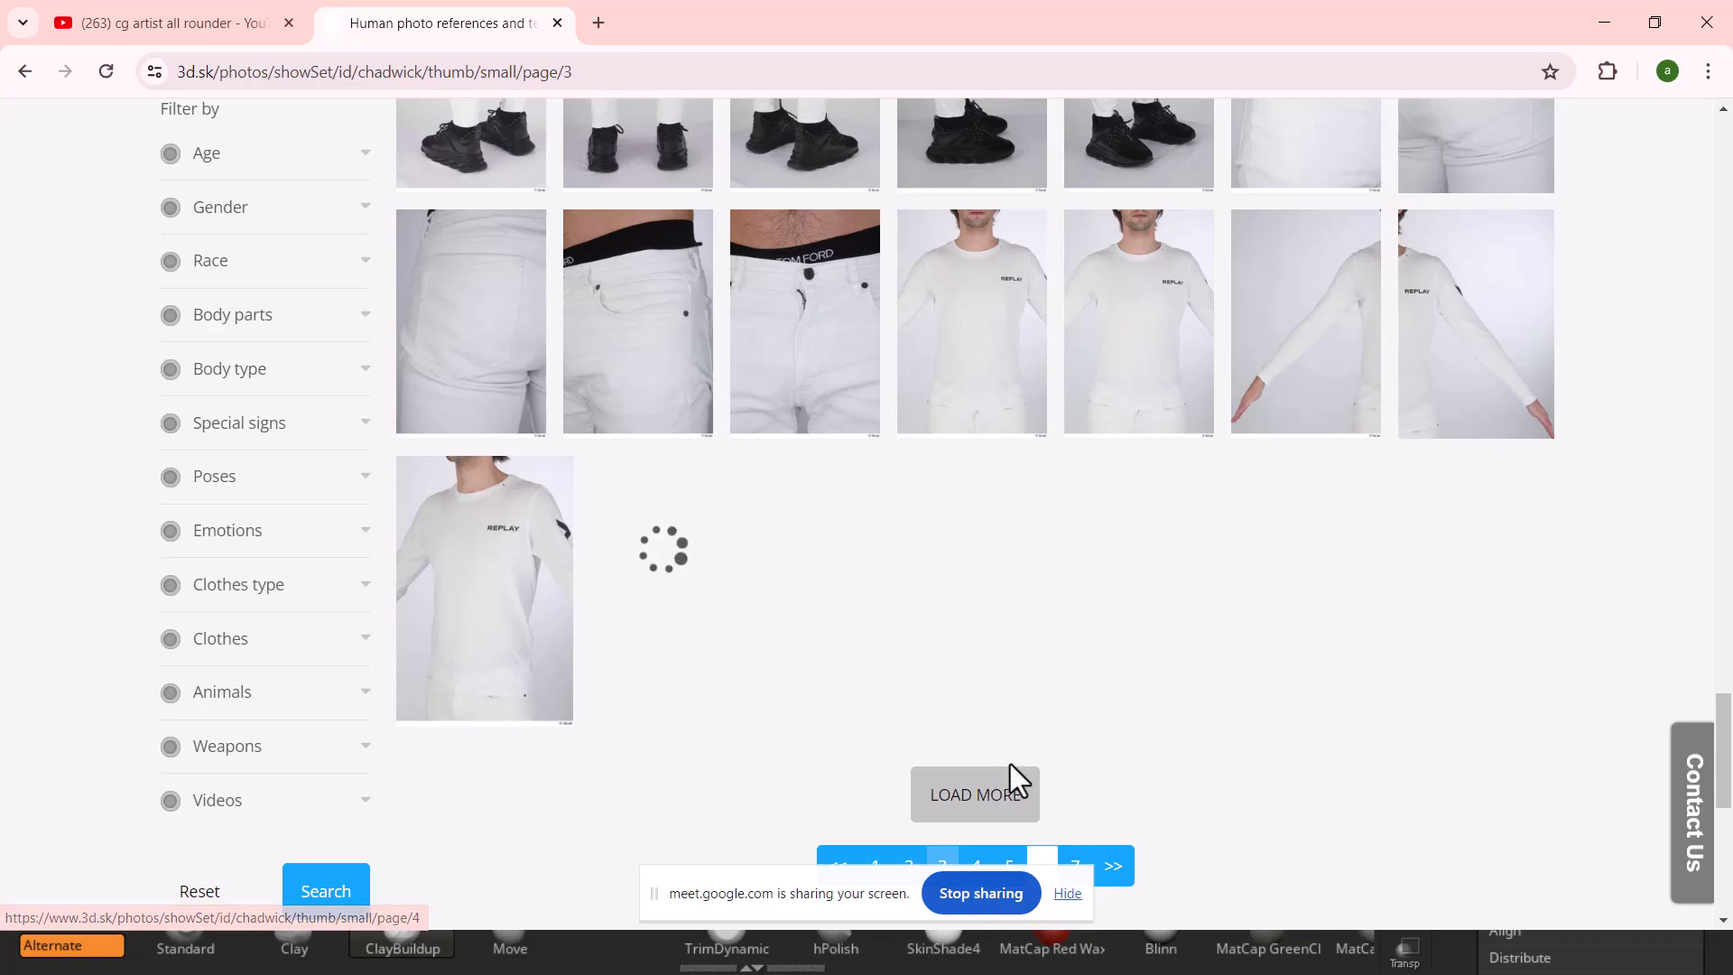
- Load page 4 of the male model's set and examine the full-body poses and the torso and leg close-ups
{"action": "scroll", "coordinate": [1270, 586], "scroll_direction": "down", "scroll_amount": 10}
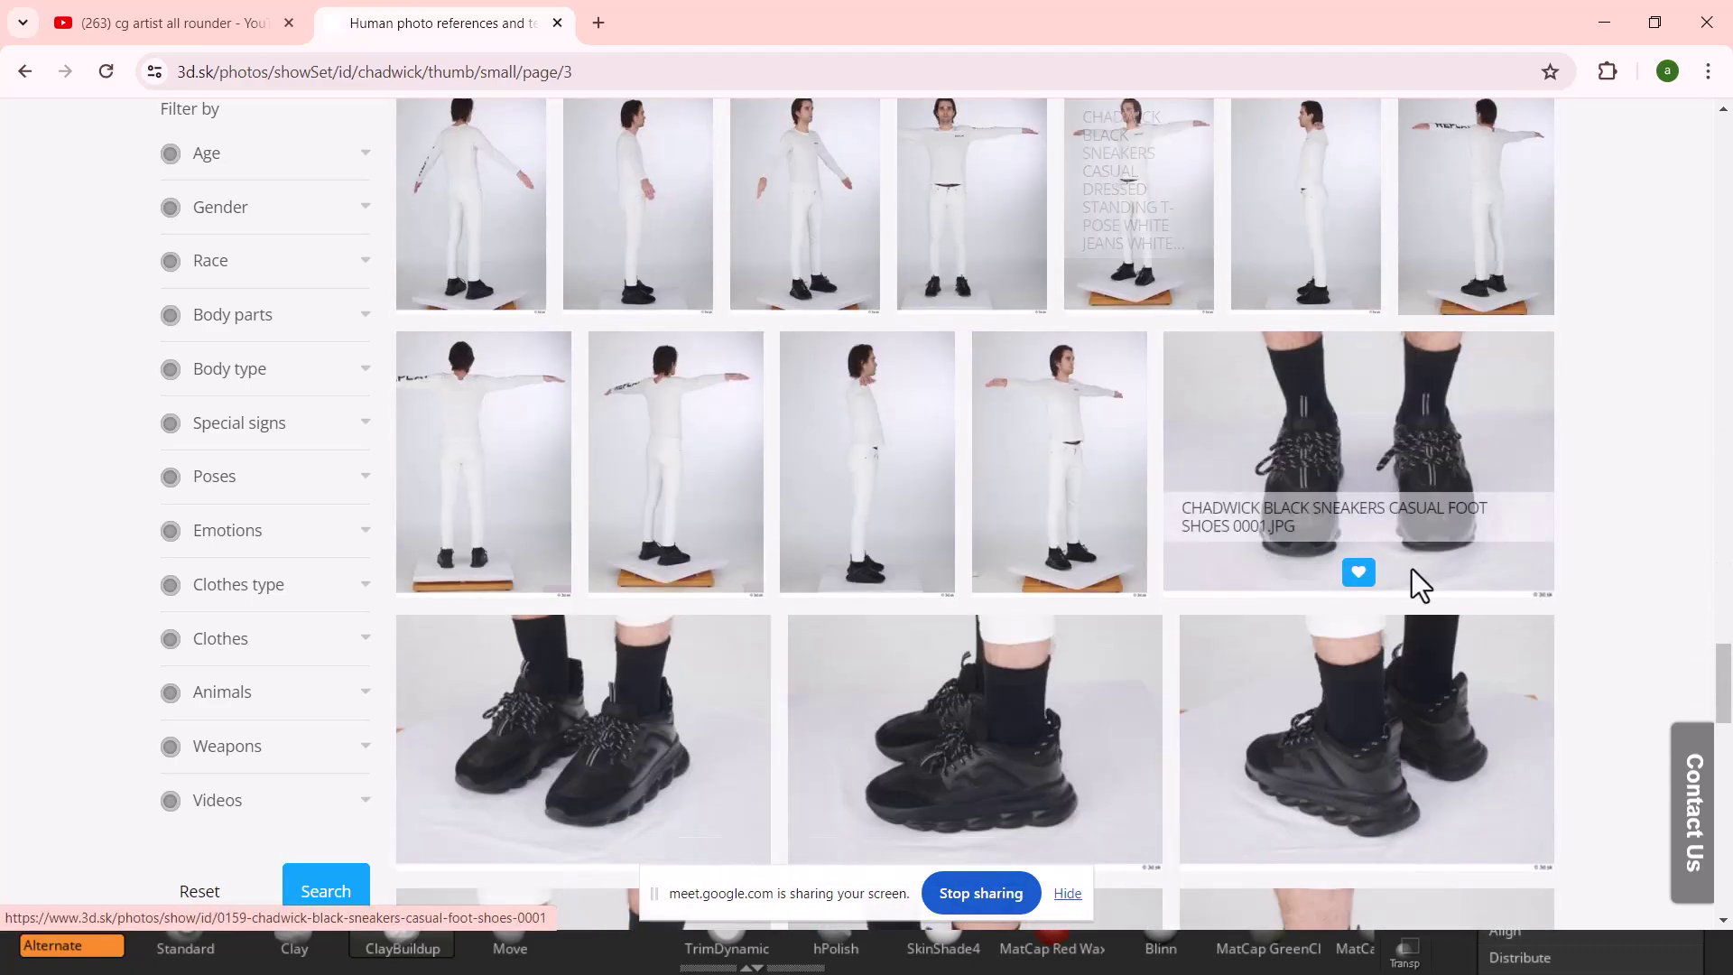
{"action": "scroll", "coordinate": [1118, 710], "scroll_direction": "down", "scroll_amount": 8}
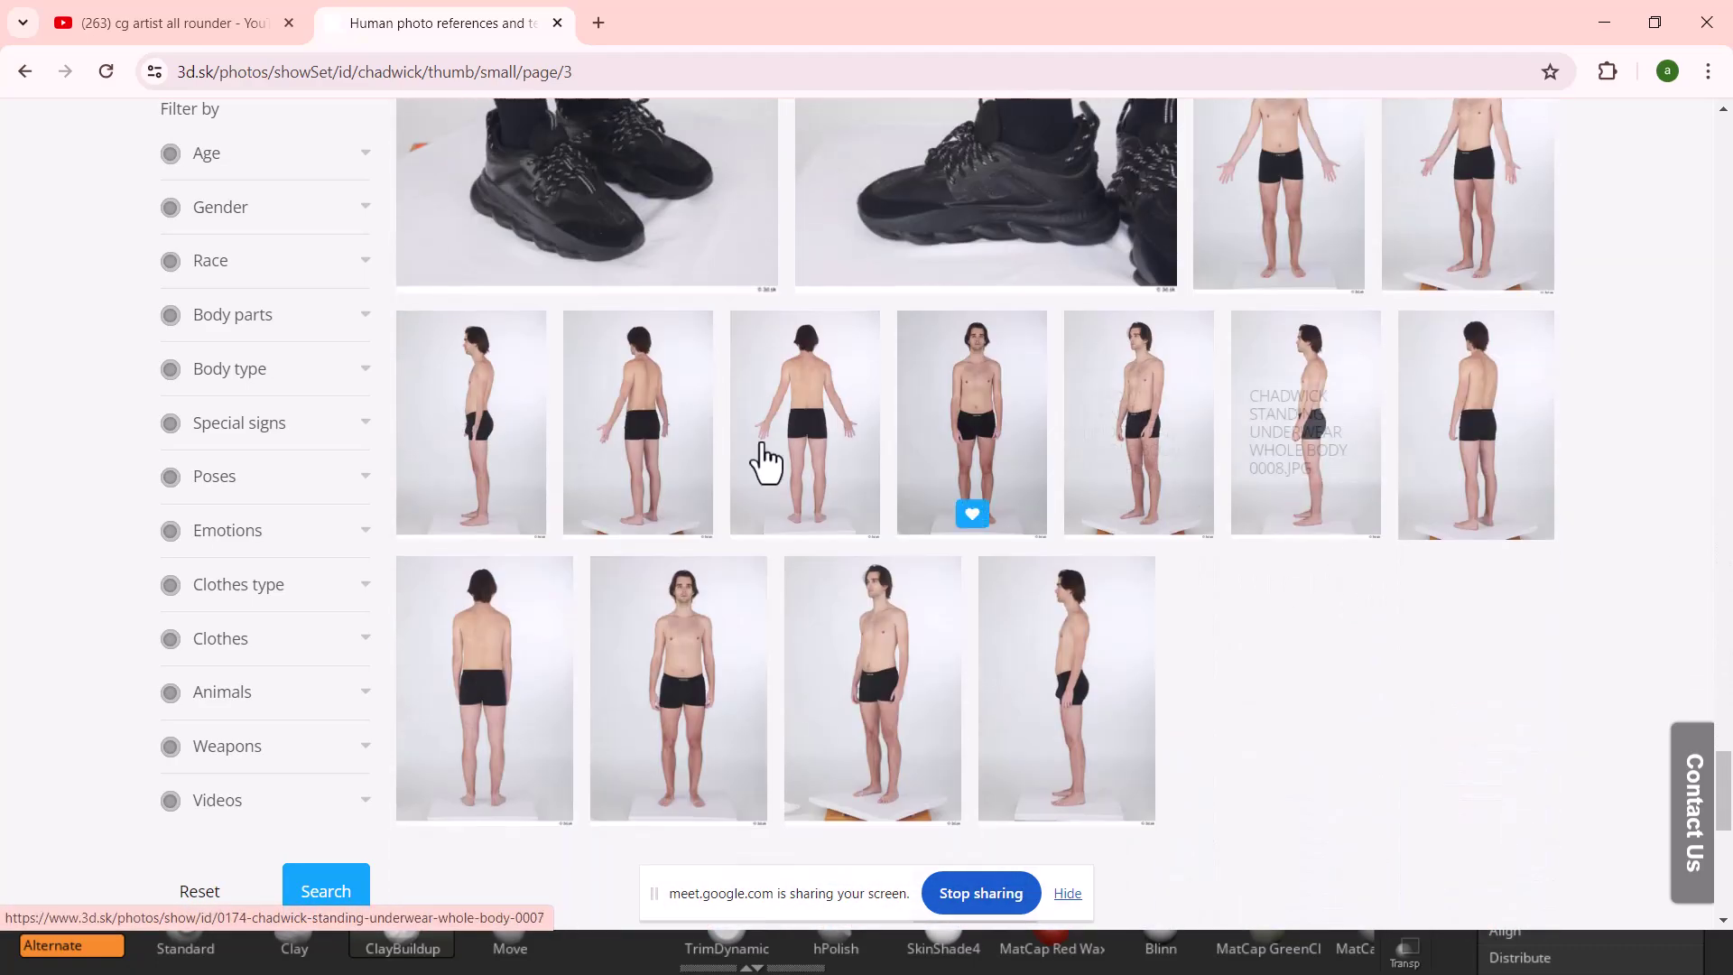
{"action": "scroll", "coordinate": [905, 663], "scroll_direction": "down", "scroll_amount": 6}
{"action": "left_click", "coordinate": [975, 222]}
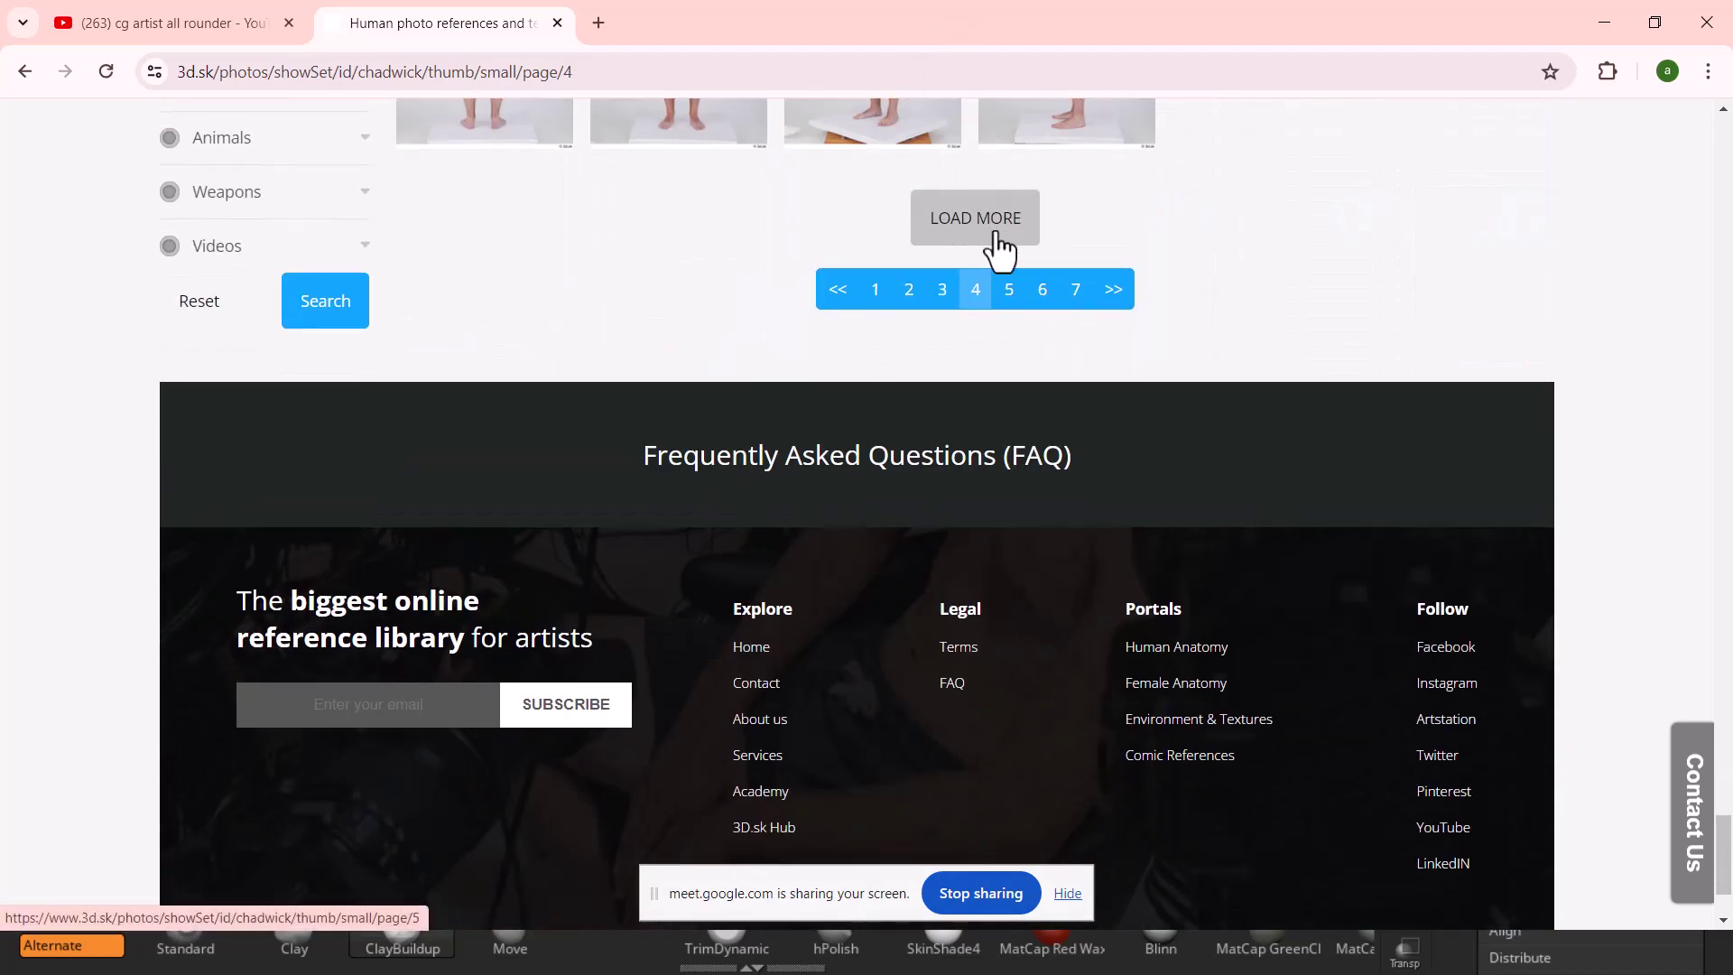
{"action": "scroll", "coordinate": [1363, 333], "scroll_direction": "down", "scroll_amount": 8}
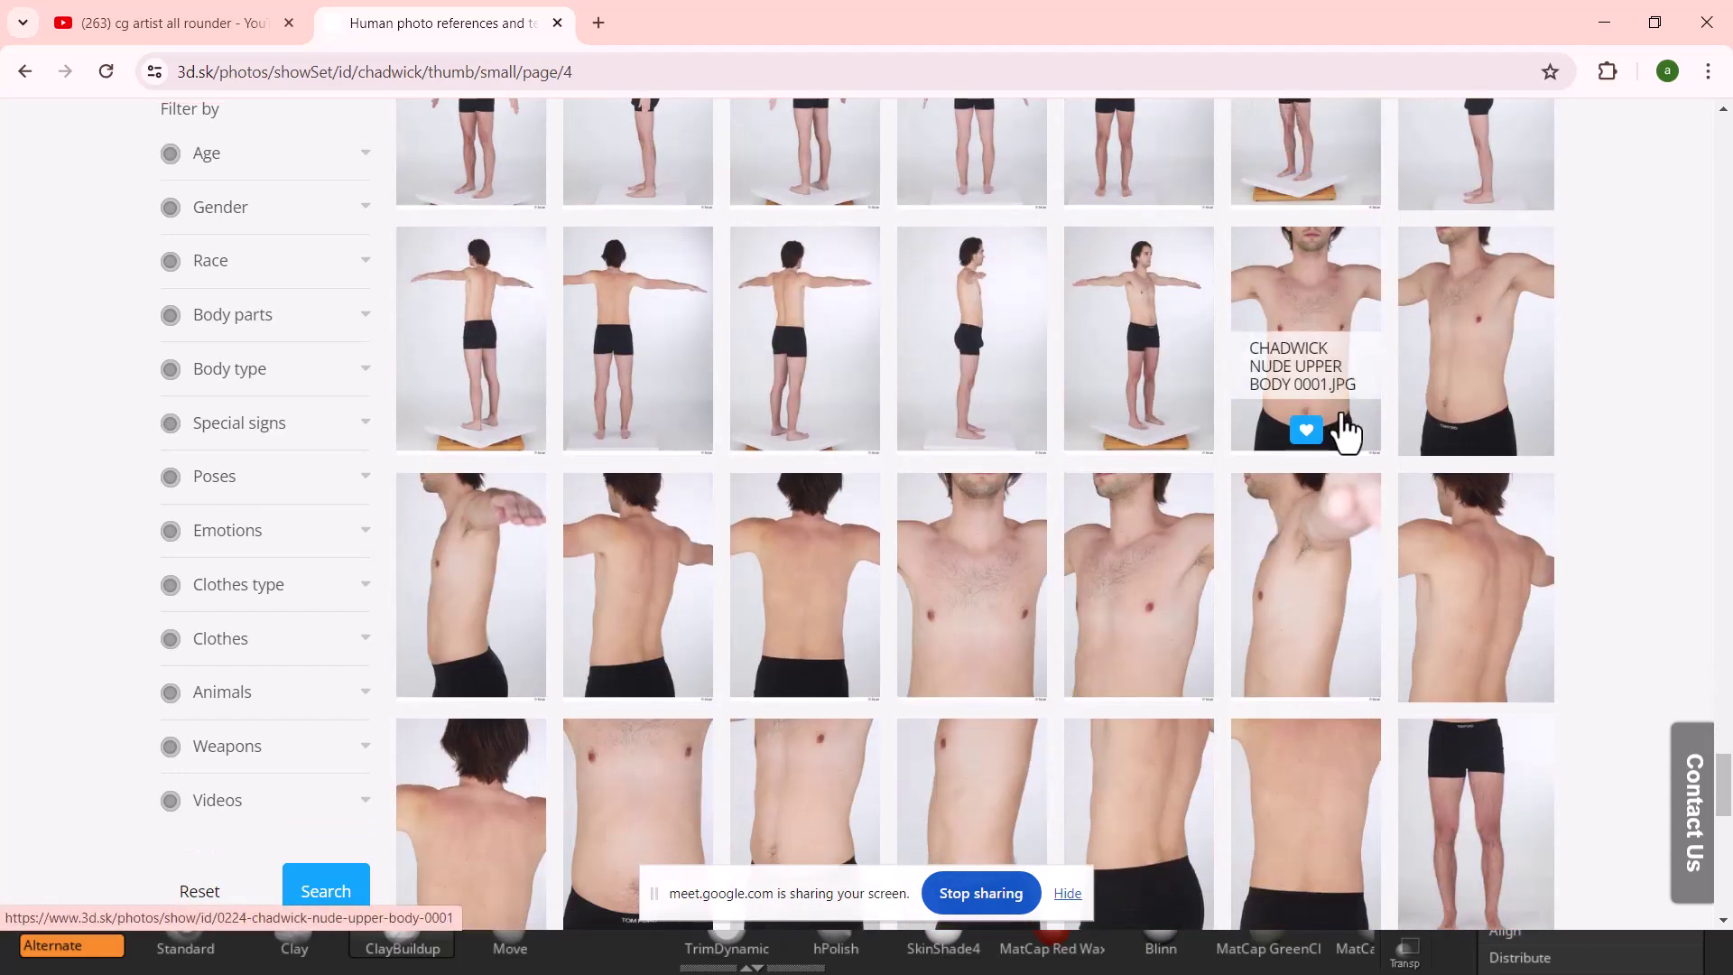
{"action": "scroll", "coordinate": [1345, 426], "scroll_direction": "down", "scroll_amount": 5}
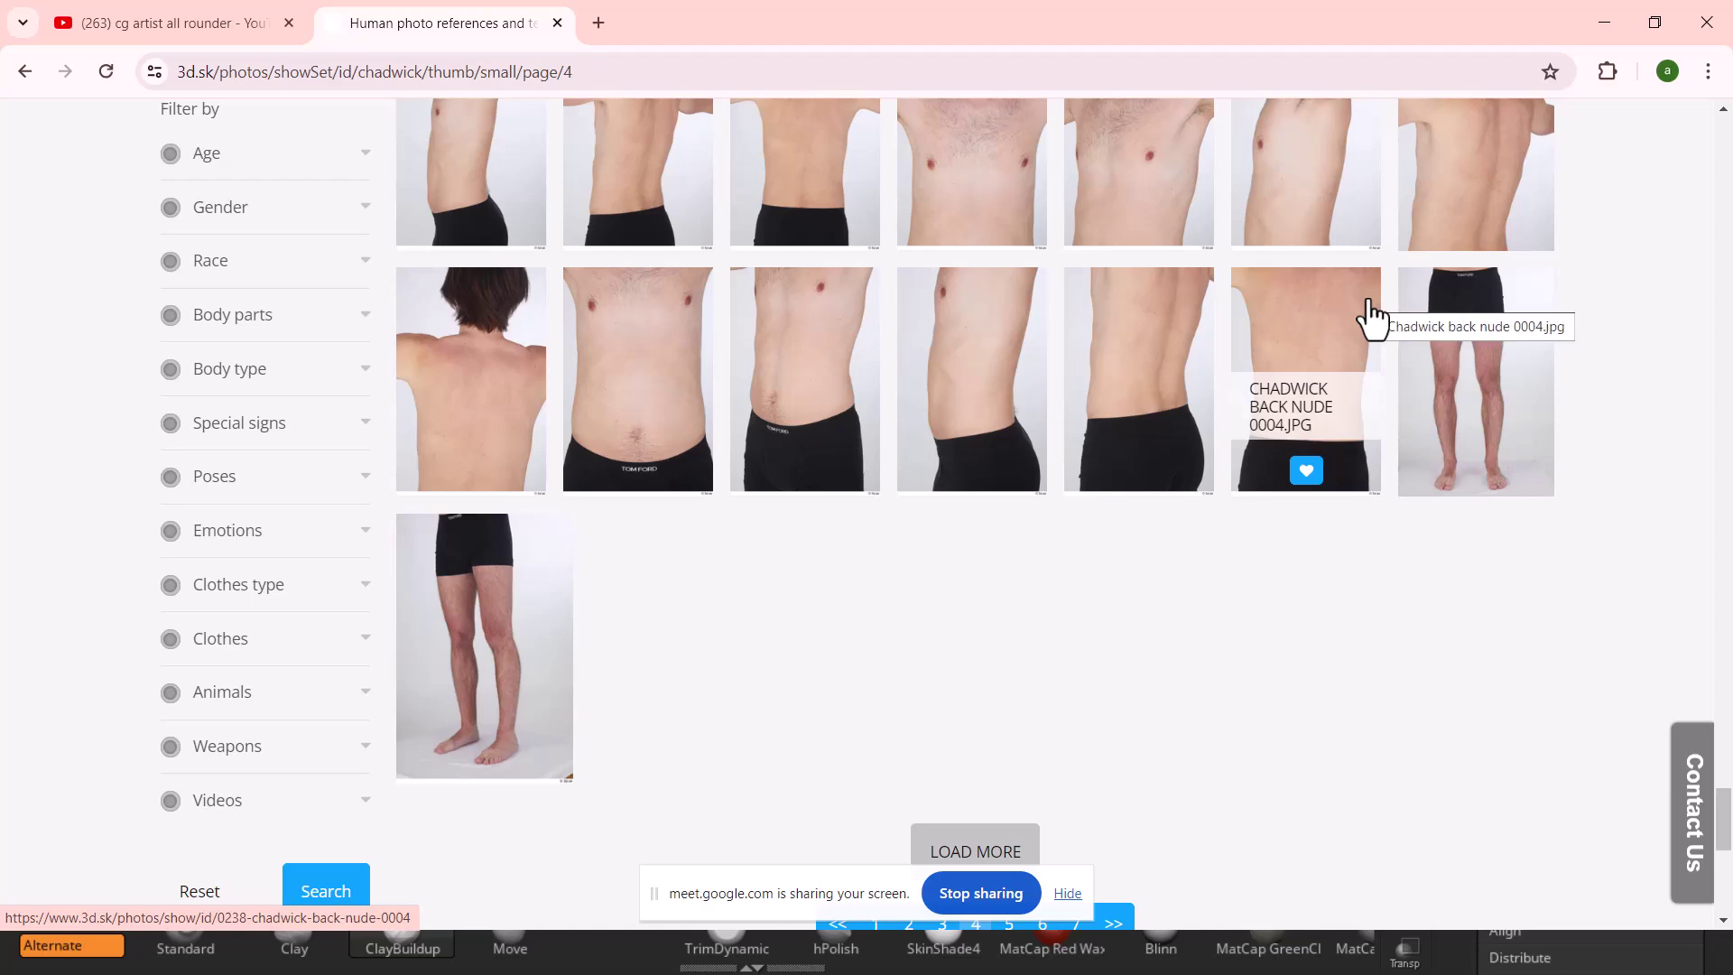
{"action": "scroll", "coordinate": [1371, 316], "scroll_direction": "up", "scroll_amount": 10}
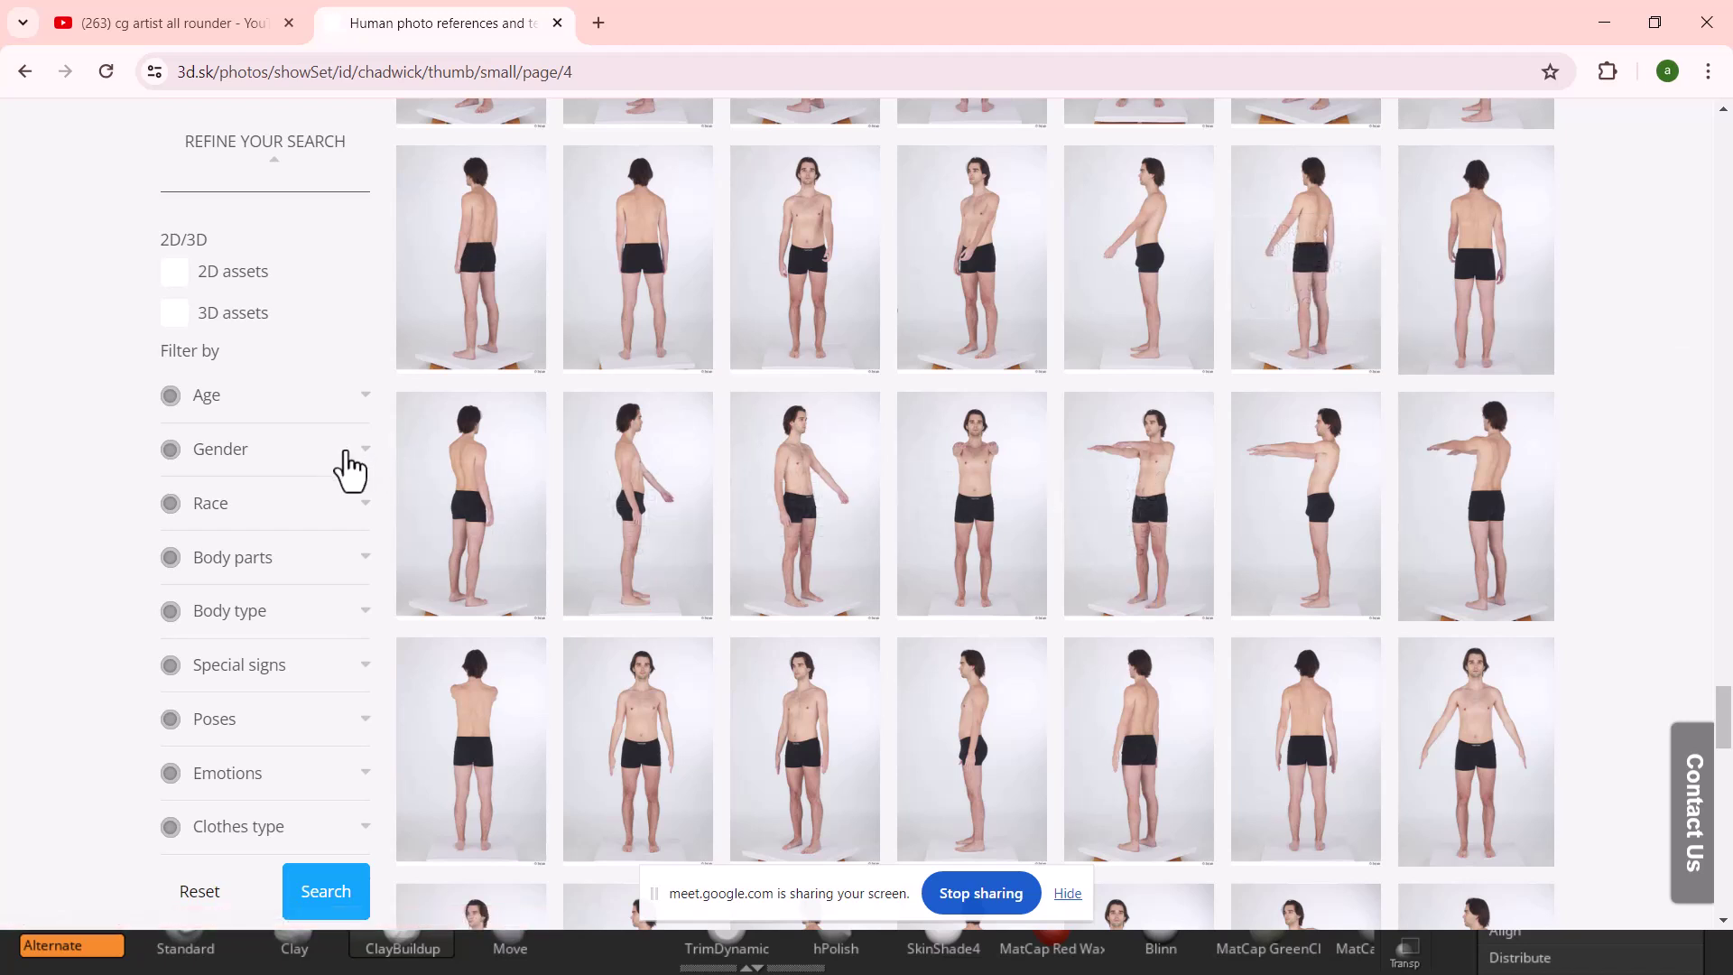
{"action": "left_click", "coordinate": [356, 455]}
{"action": "left_click", "coordinate": [368, 447]}
{"action": "scroll", "coordinate": [339, 447], "scroll_direction": "up", "scroll_amount": 5}
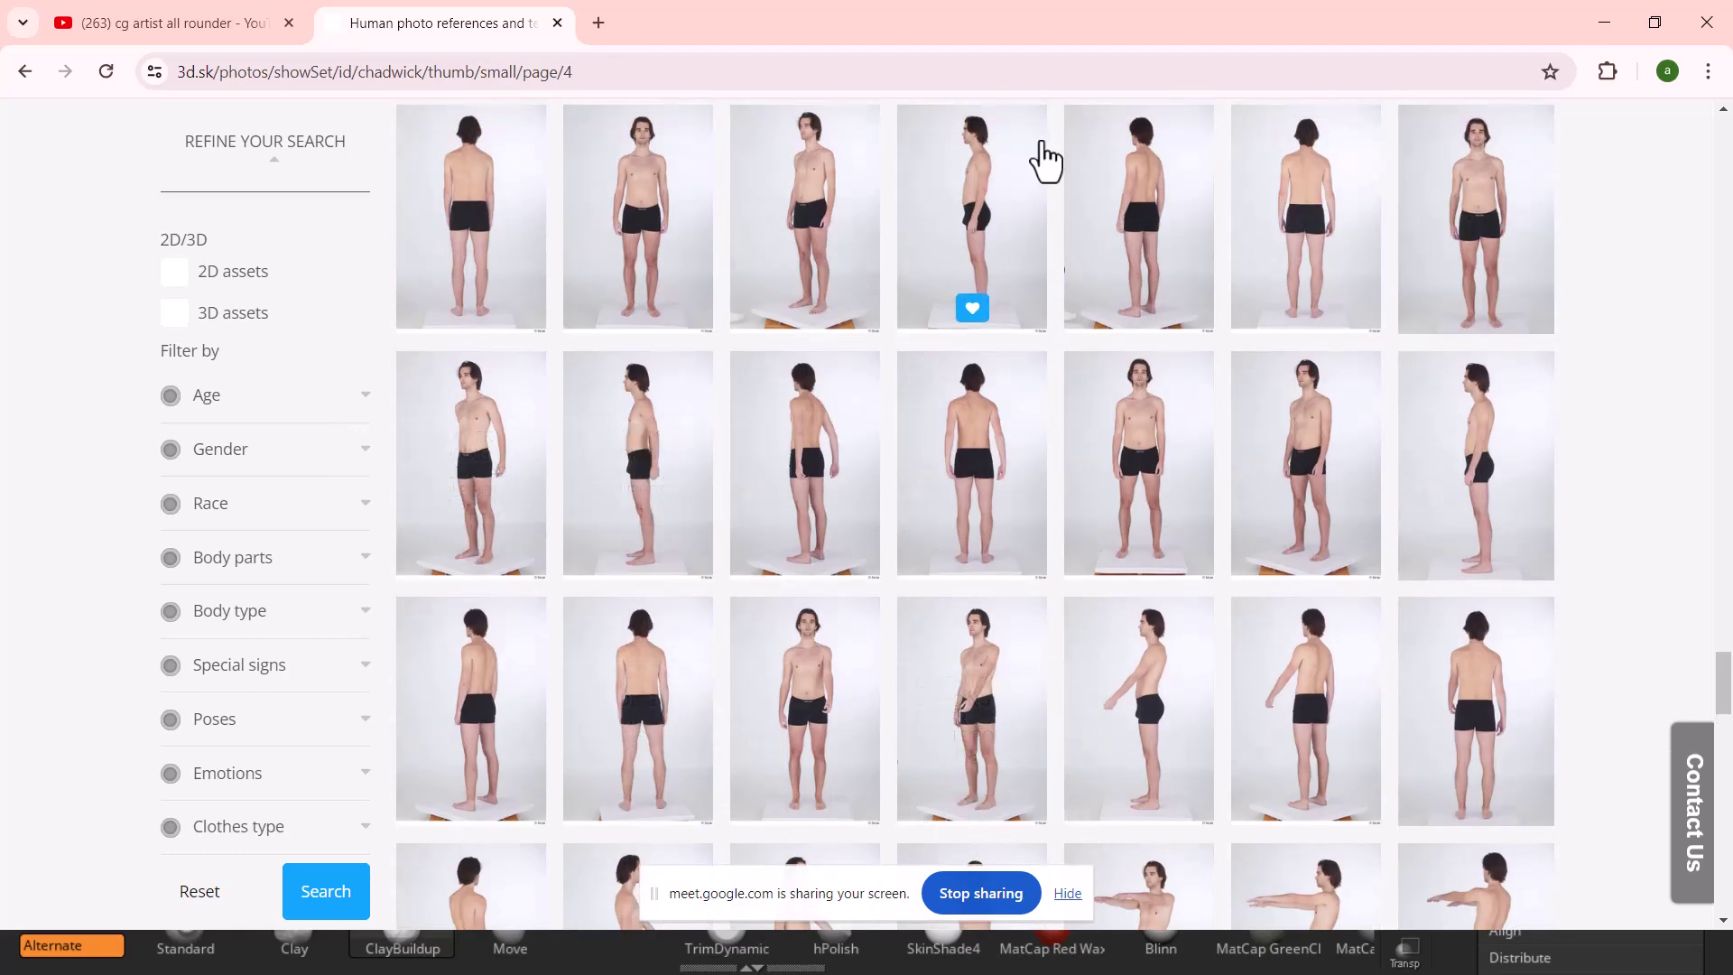